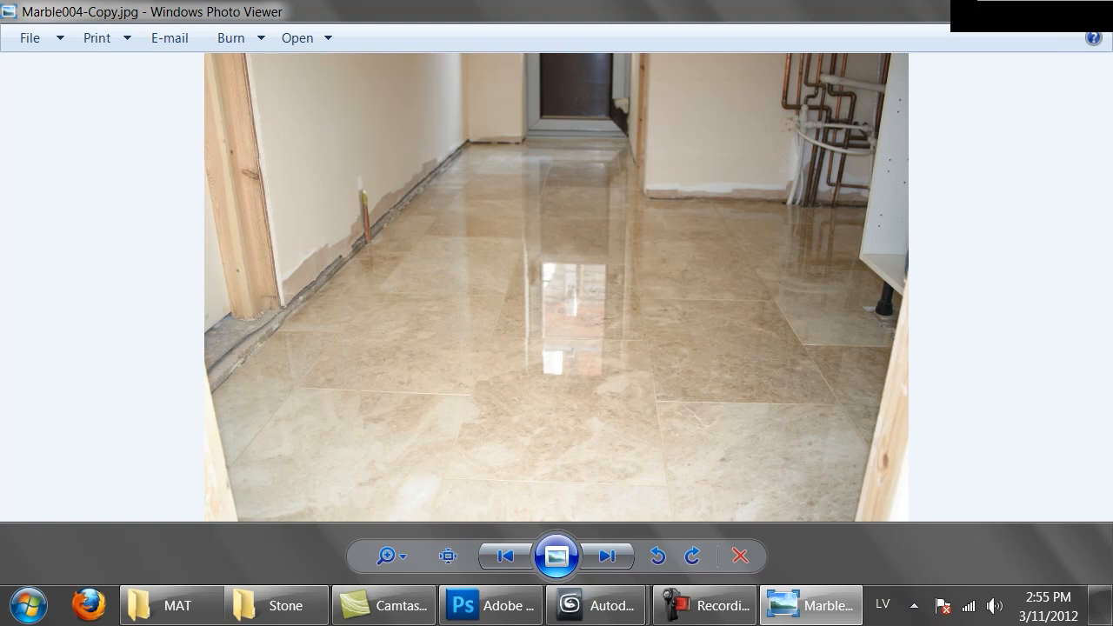
Examine the stone reference photos Marble-cleaning-and-polishing-wildwoodmo, Cappuccino Marble, 0079 and Marble-Floor for tile layout and reflections
key(alt+F4)
double_click(1026, 238)
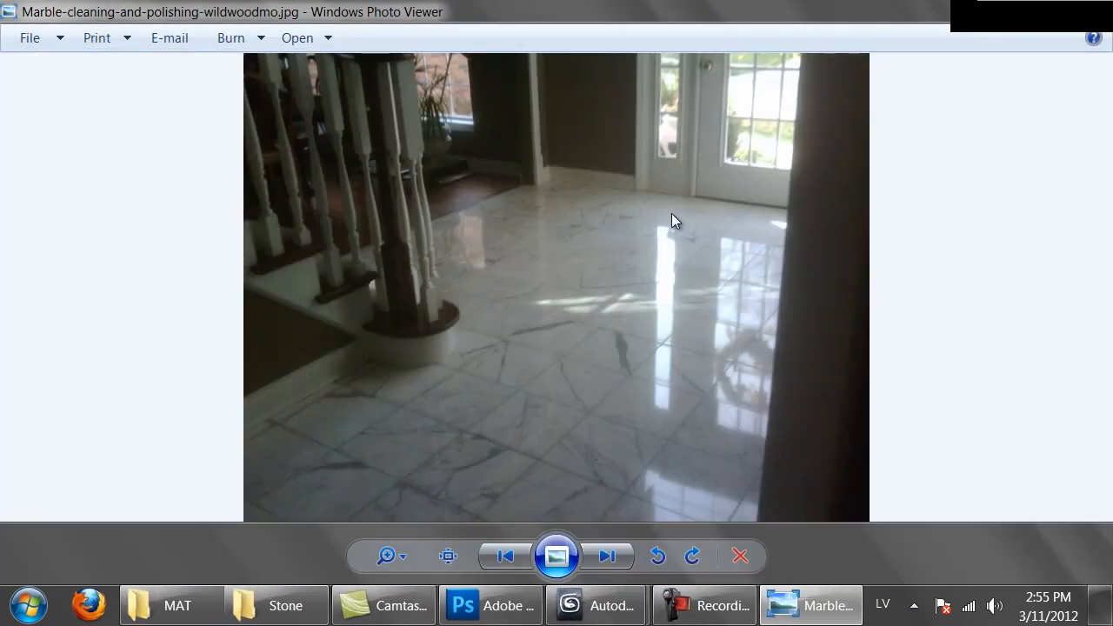
key(alt+F4)
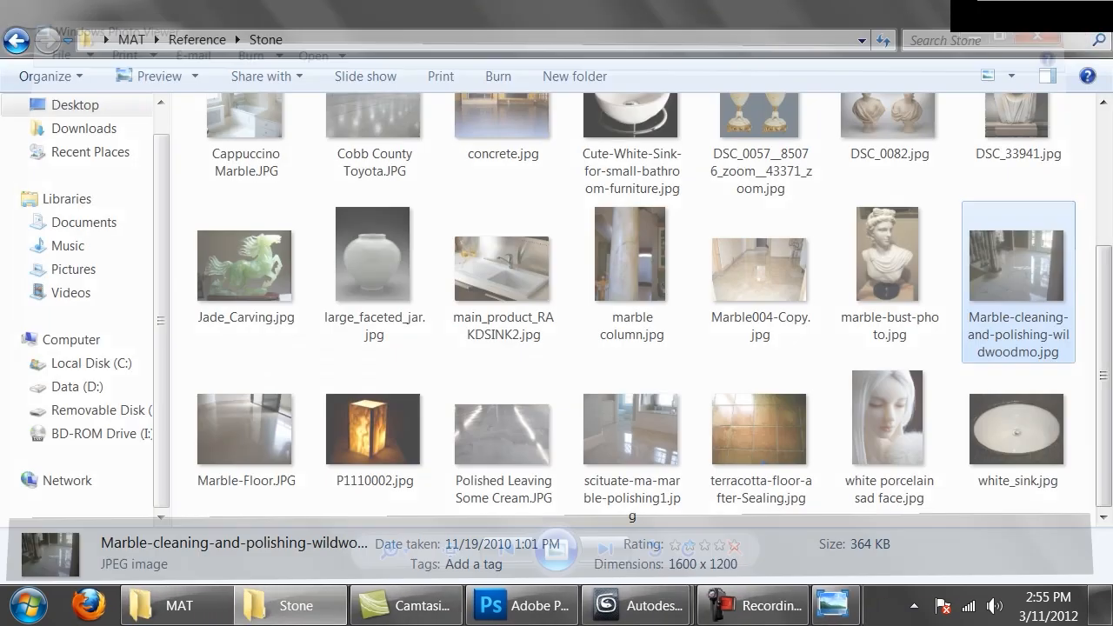
scroll(573, 244, up, 4)
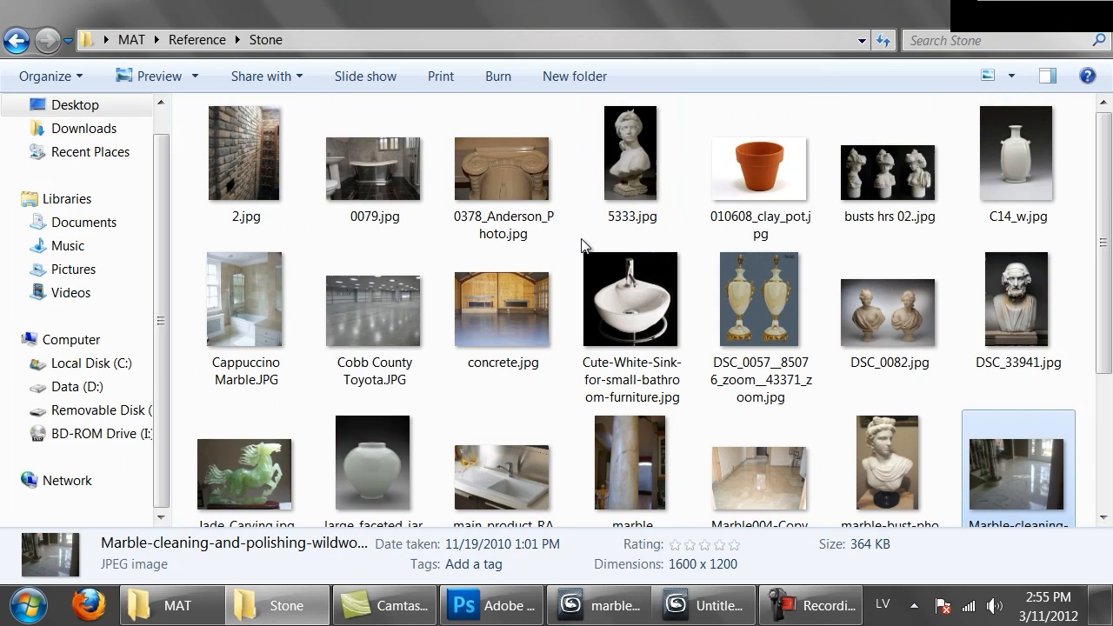
double_click(277, 280)
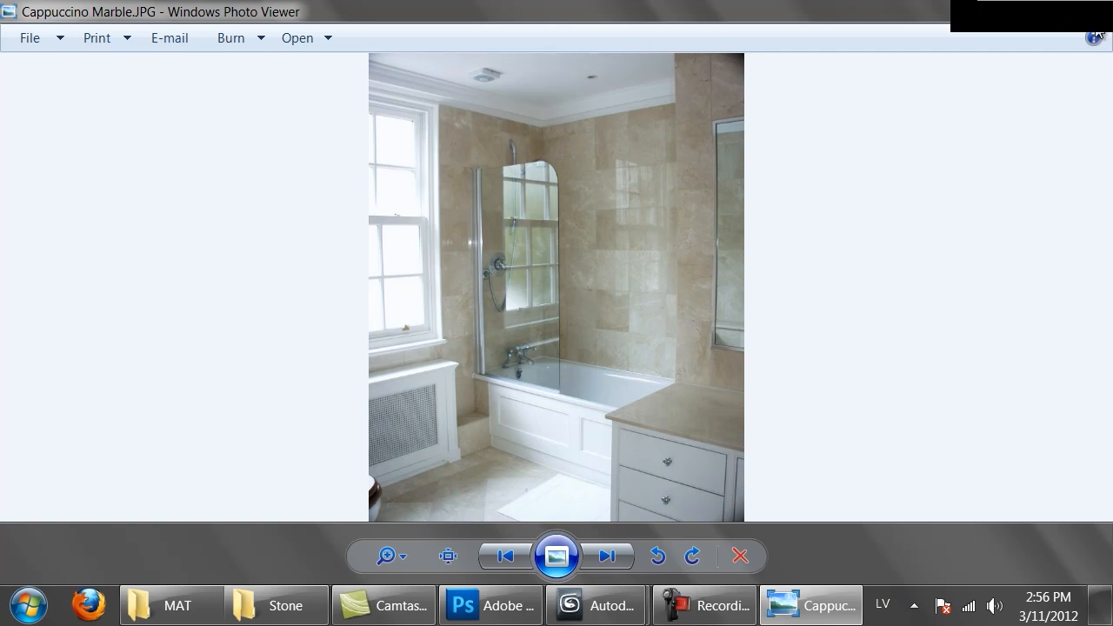
key(alt+F4)
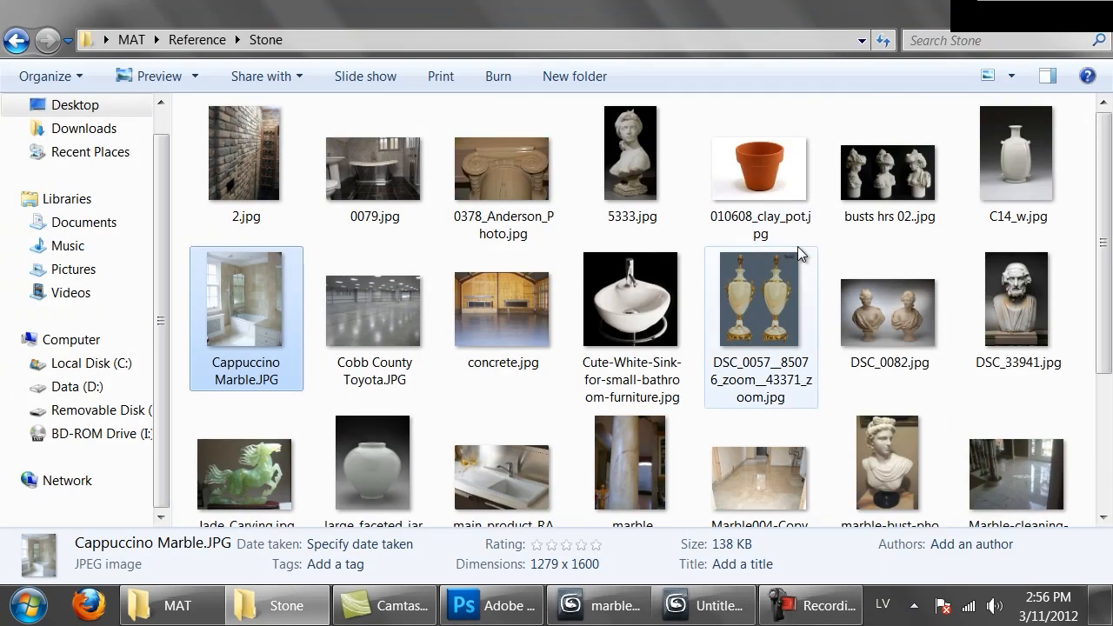
double_click(388, 148)
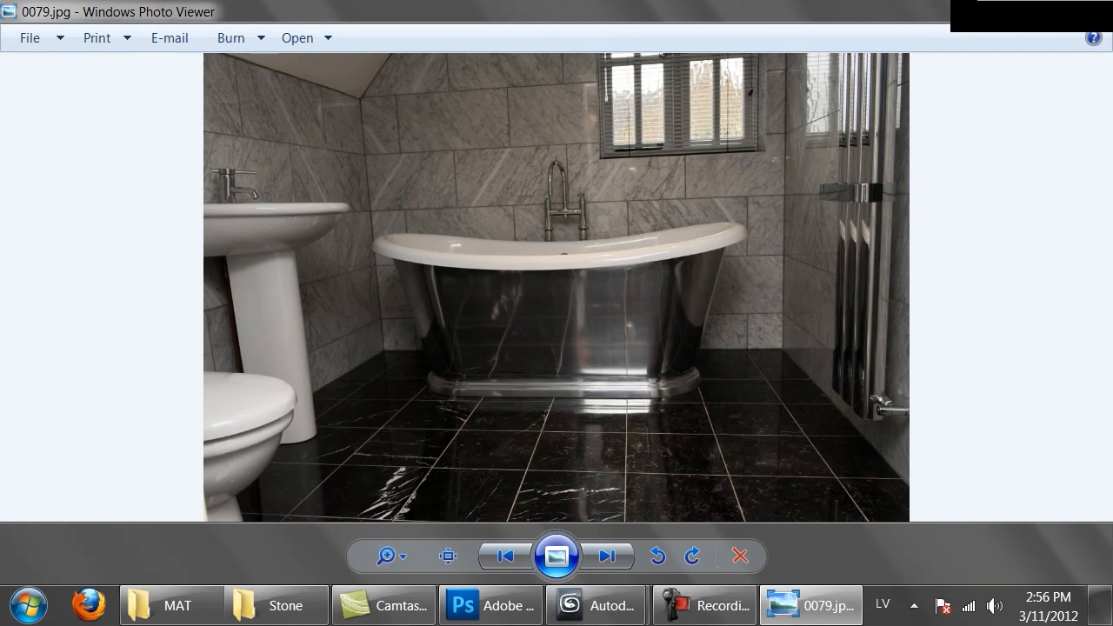
key(alt+F4)
scroll(614, 345, down, 3)
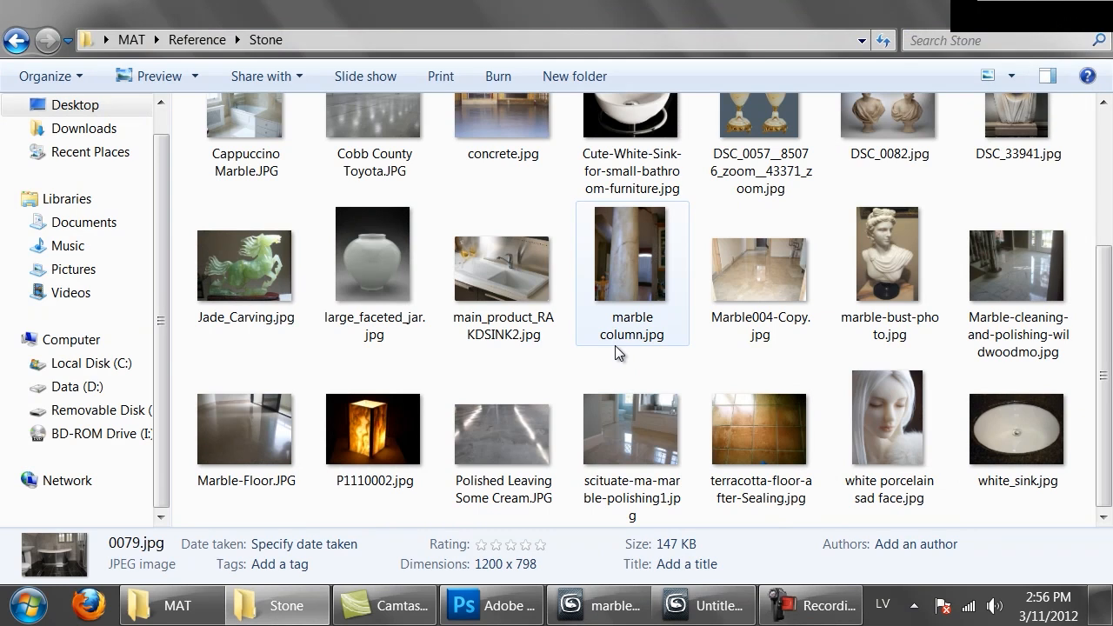
double_click(243, 447)
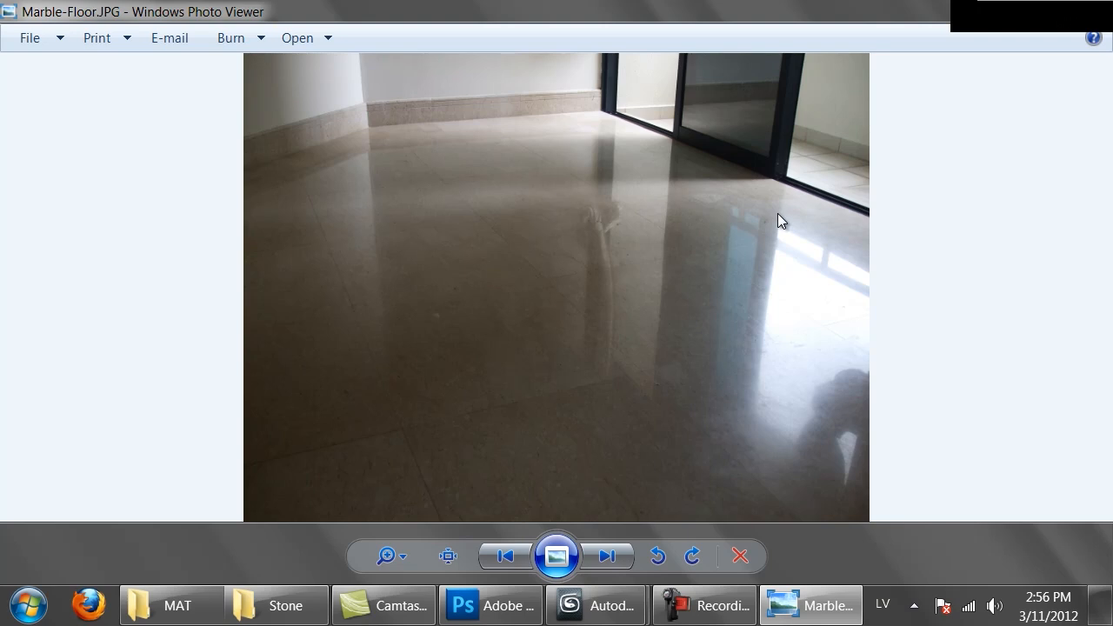
Switch to 3ds Max and start a new empty scene, shown in Top view with the grid on
mouse_move(600, 605)
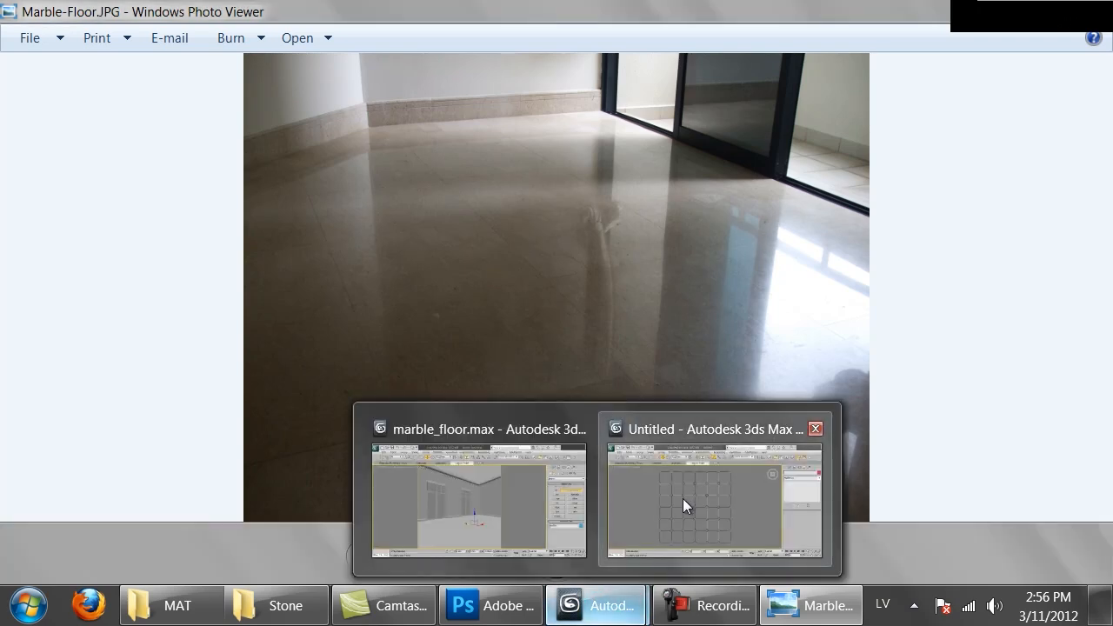
click(493, 497)
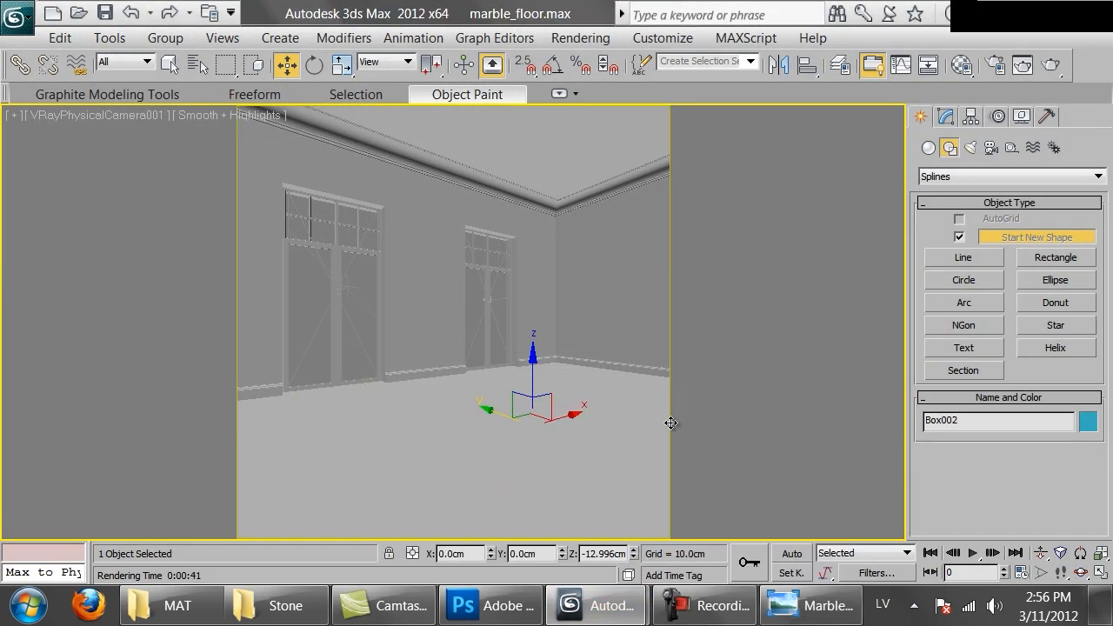
click(17, 18)
click(60, 40)
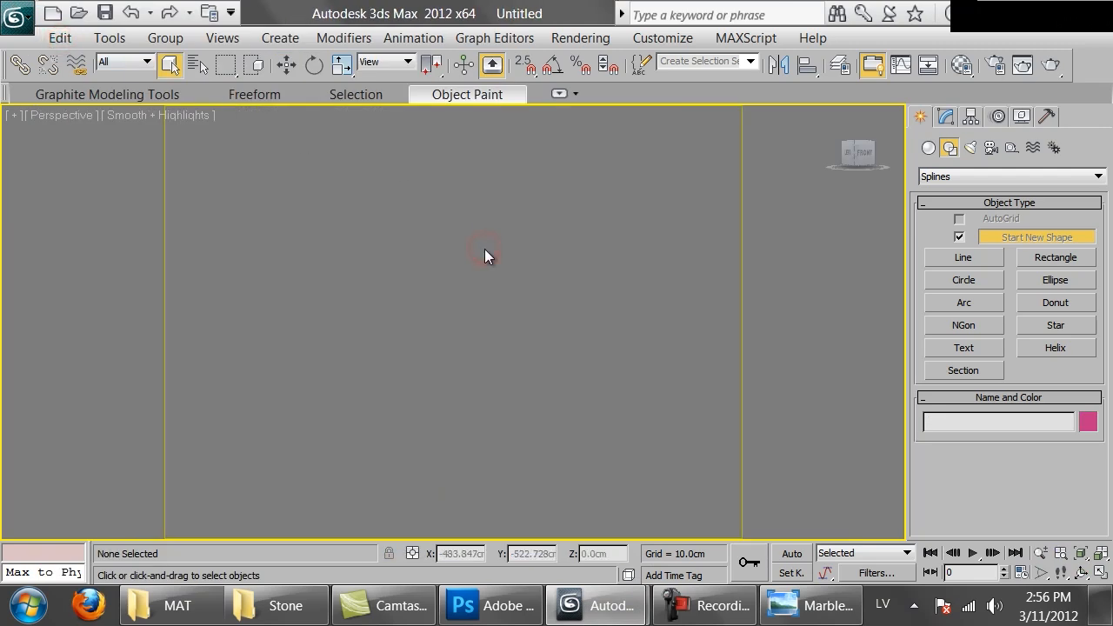
key(t)
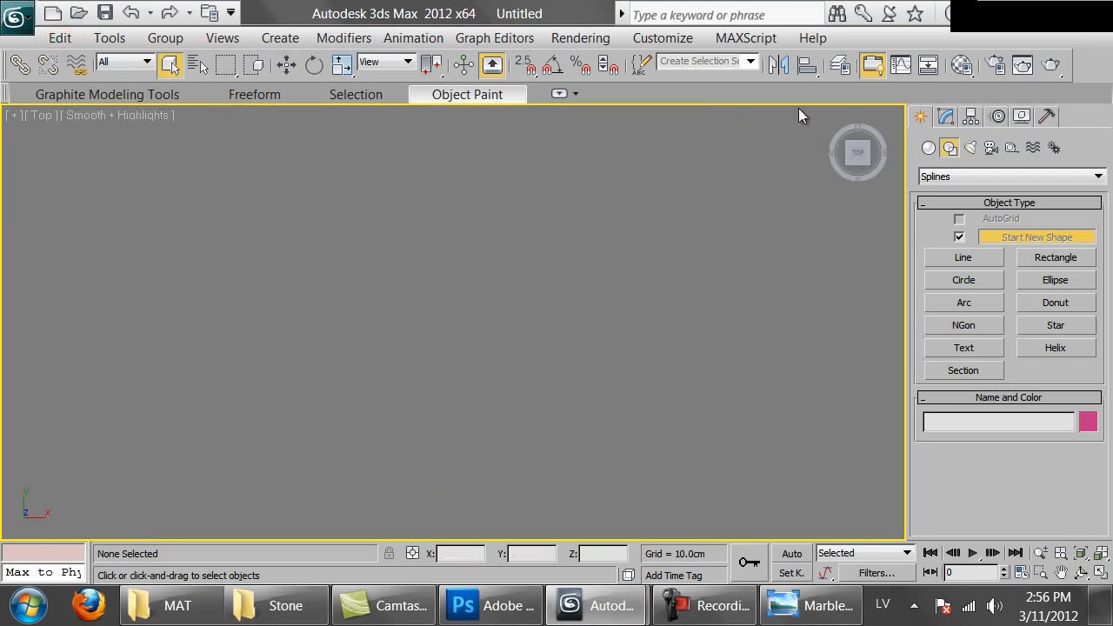
key(g)
Draw an upright rectangle spline over the grid origin in the Top view
right_click(494, 296)
click(337, 211)
right_click(519, 222)
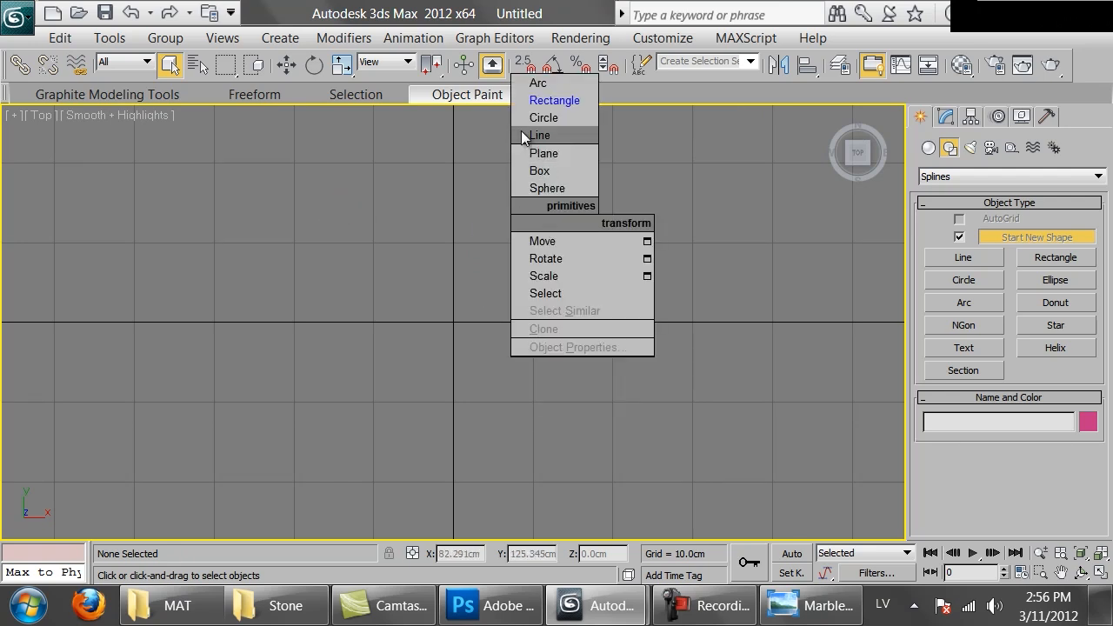
click(554, 100)
drag(346, 217, 526, 482)
scroll(1073, 494, down, 10)
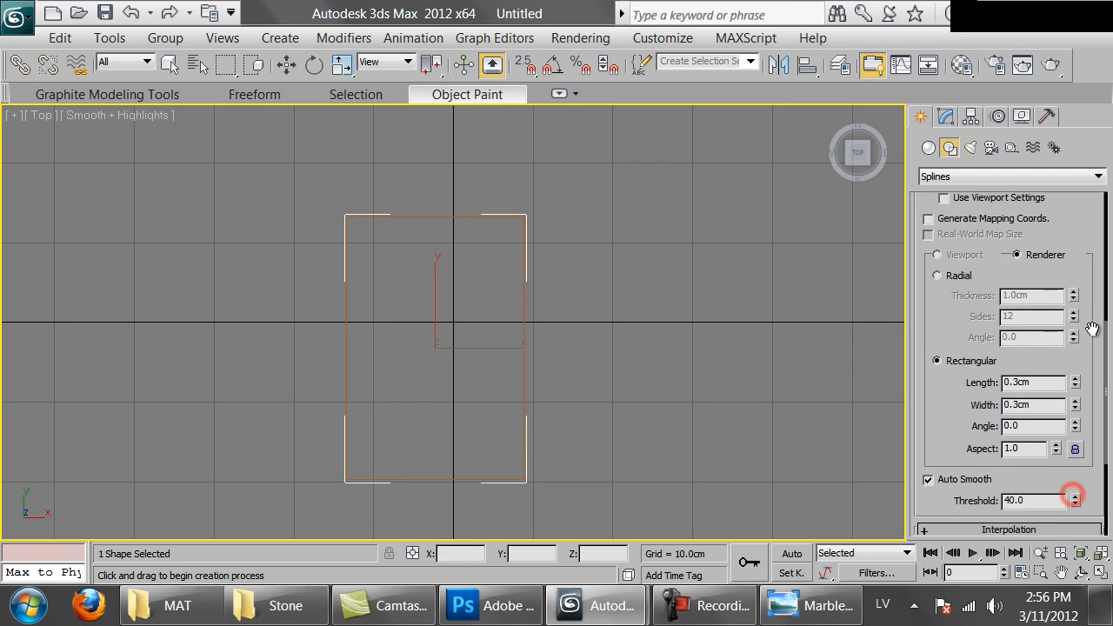
Set the rectangle's length and width to 60 cm and finish creating it
double_click(1039, 469)
text(60)
key(Return)
key(Tab)
text(60)
key(Return)
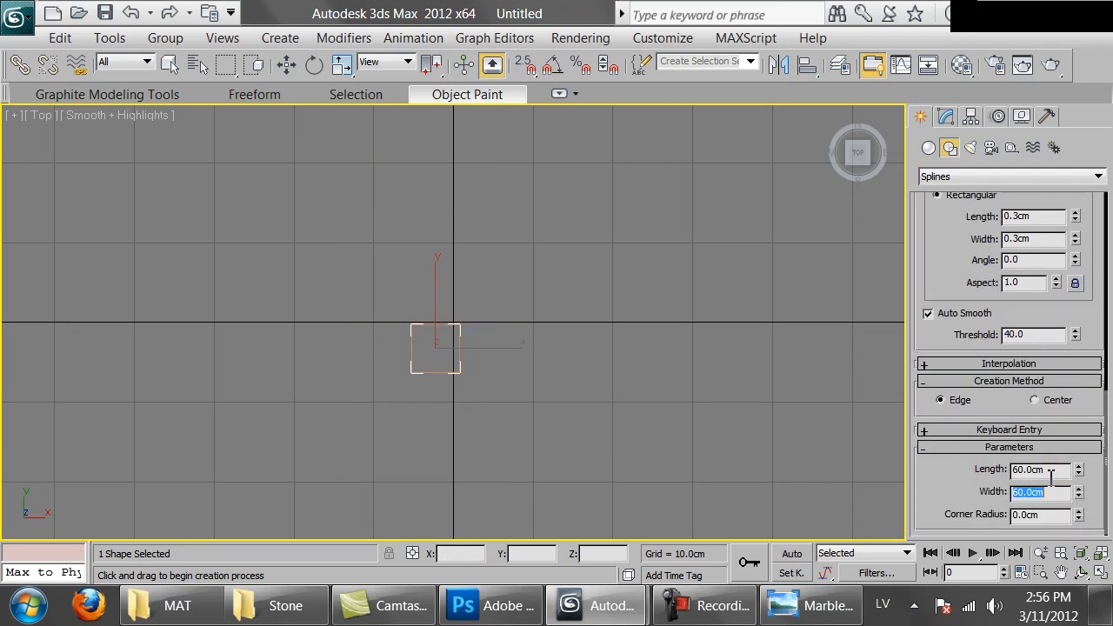
scroll(407, 315, up, 1)
scroll(406, 315, up, 5)
middle_drag(407, 315, 422, 265)
scroll(418, 258, up, 2)
scroll(417, 258, down, 3)
scroll(422, 265, up, 2)
scroll(422, 265, down, 1)
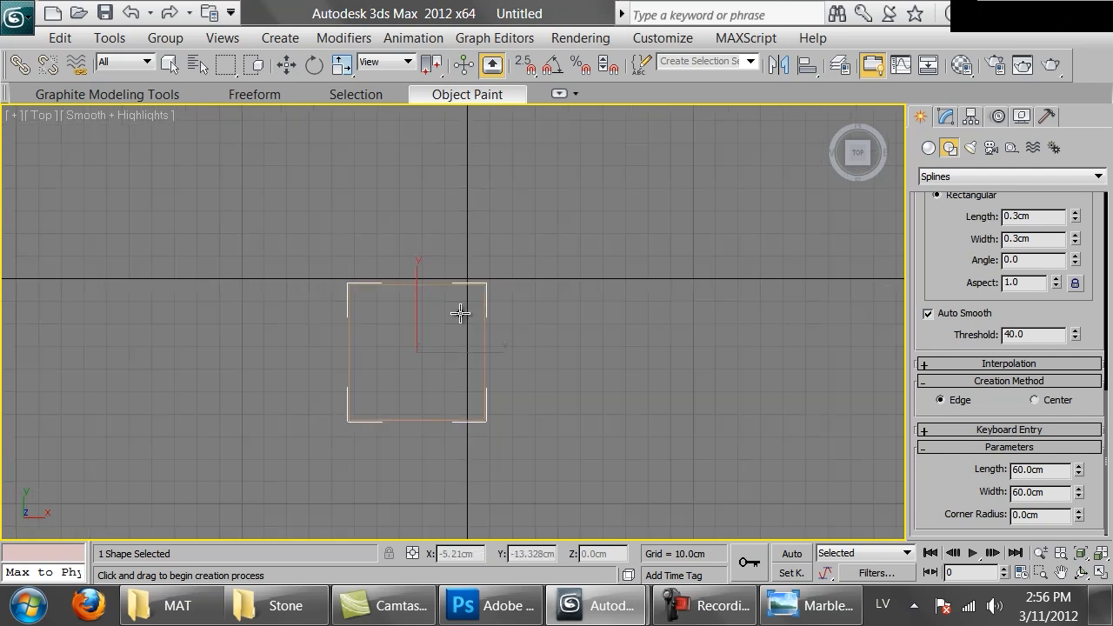
right_click(445, 160)
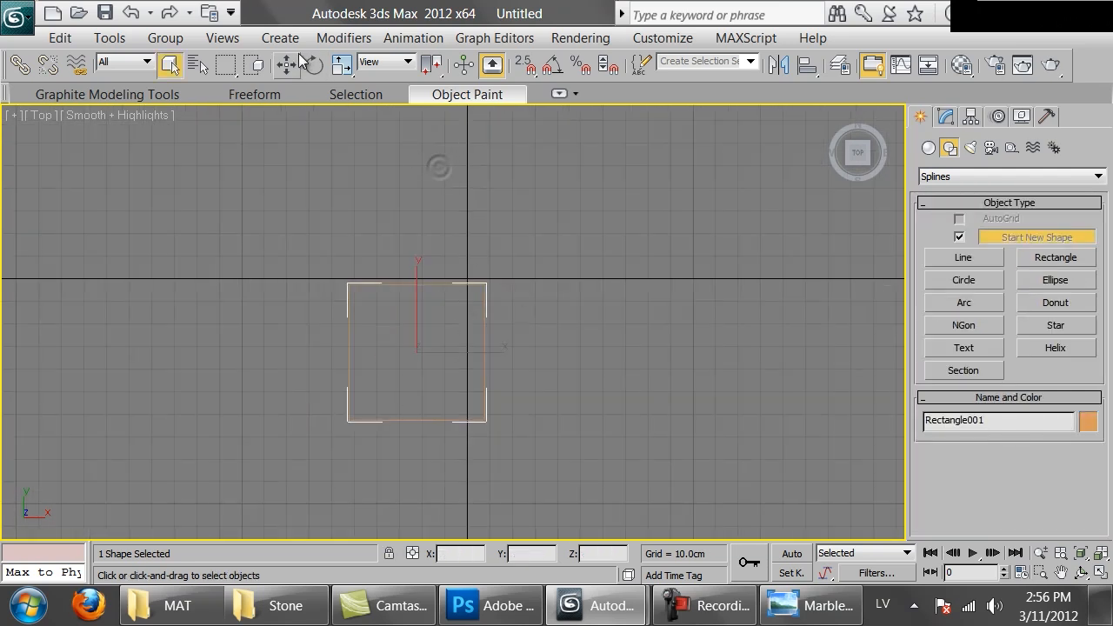
Open the rectangle's modify parameters and move it to the world origin at X 0 cm and Y 0 cm
click(945, 117)
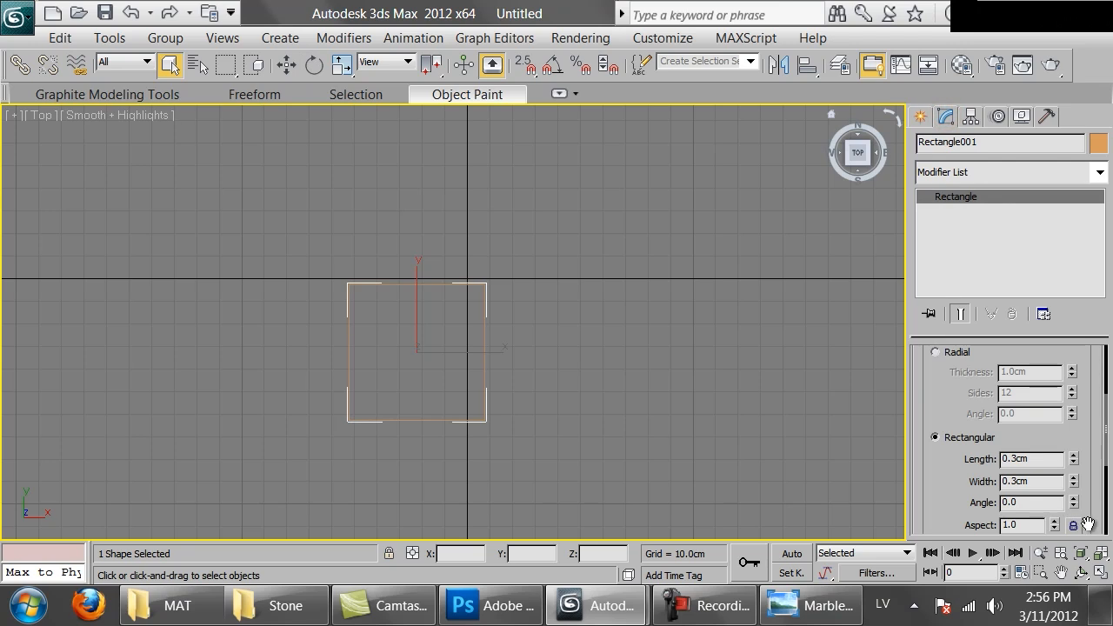
drag(1091, 514, 1086, 168)
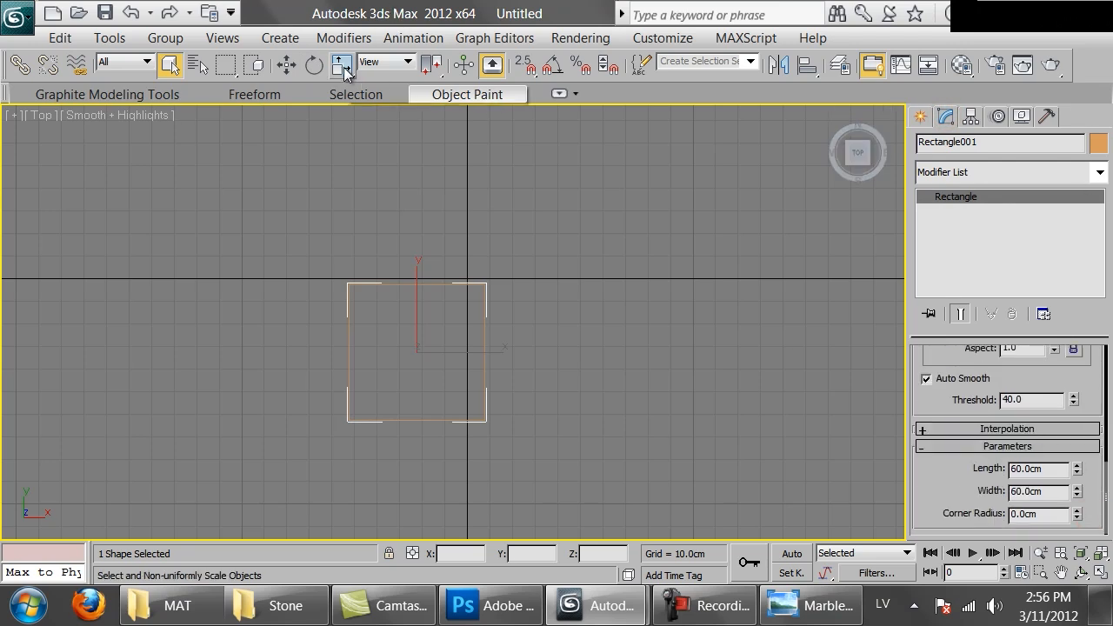
right_click(341, 65)
key(w)
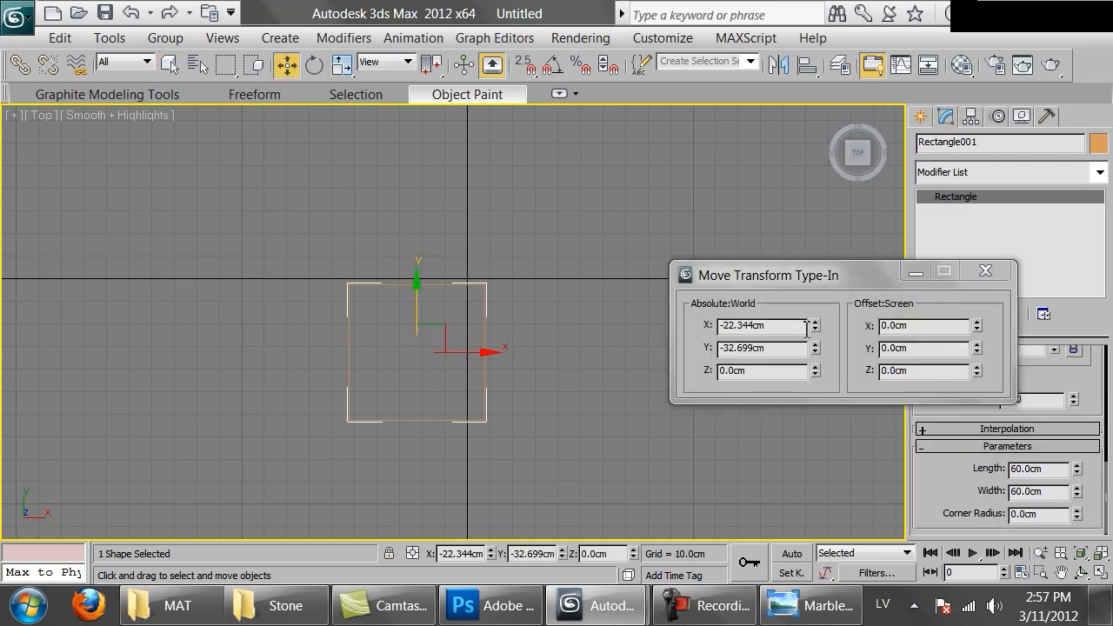
right_click(813, 328)
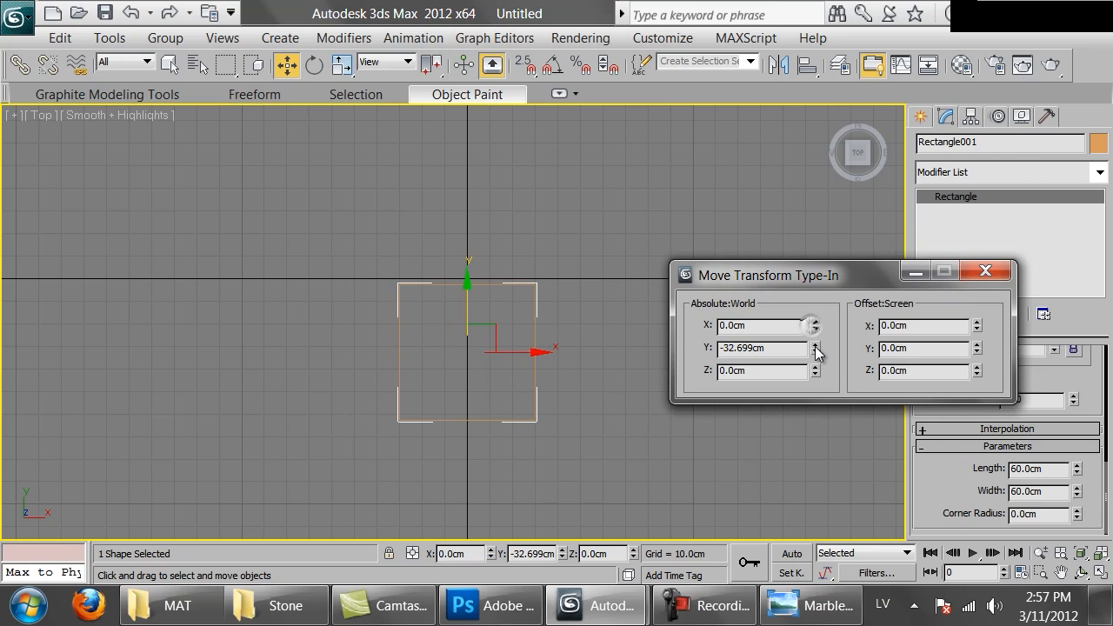
right_click(815, 347)
click(999, 272)
Frame the centred rectangle in the Top view and display it in wireframe
scroll(516, 275, up, 3)
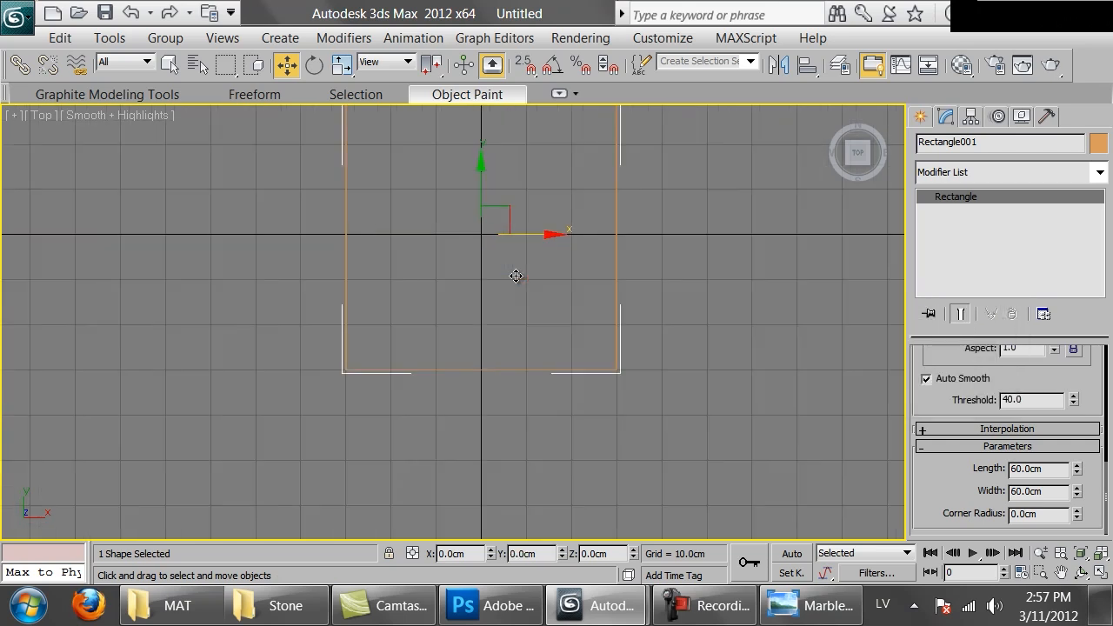
middle_drag(534, 223, 505, 327)
key(F3)
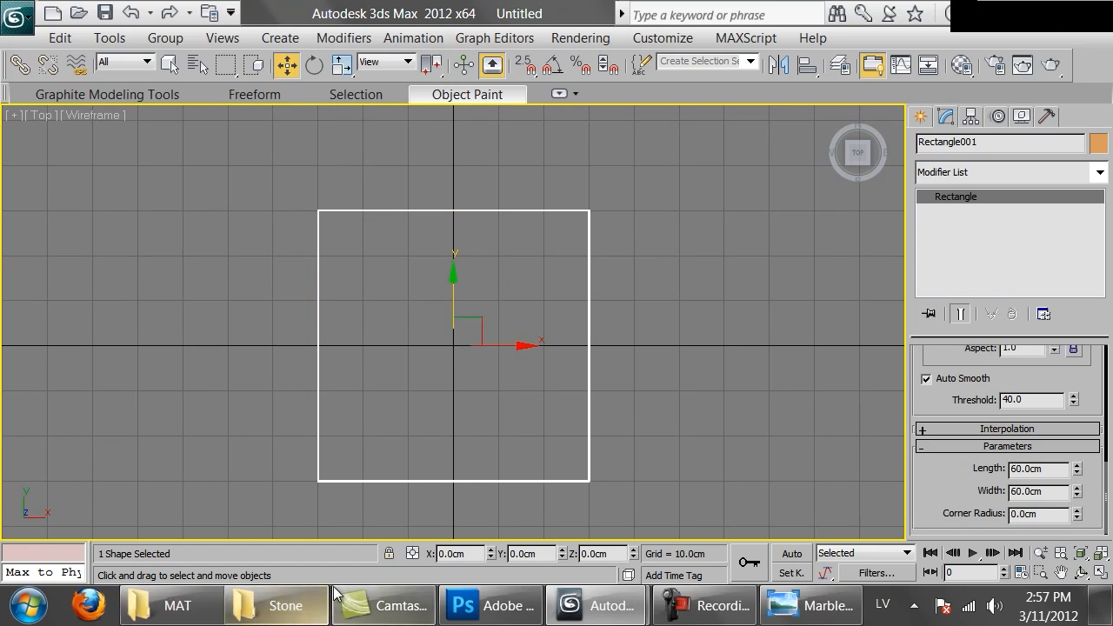
Examine the scituate-ma-marble-polishing1 reference photo in the Stone folder and return to the rectangle scene in 3ds Max
click(287, 603)
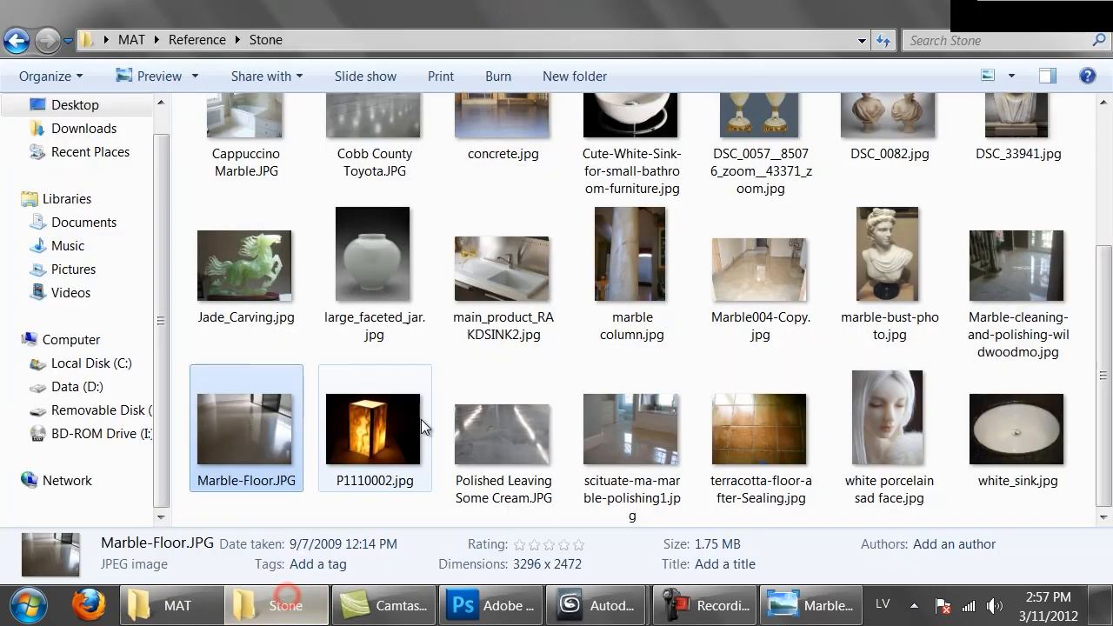
double_click(655, 432)
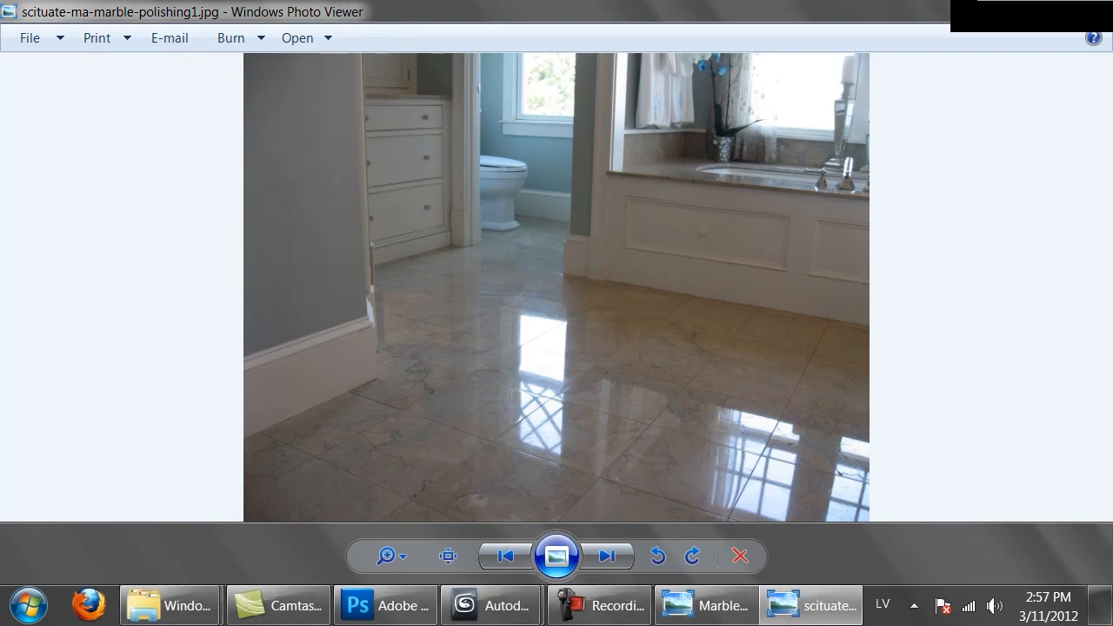
key(alt+F4)
click(468, 608)
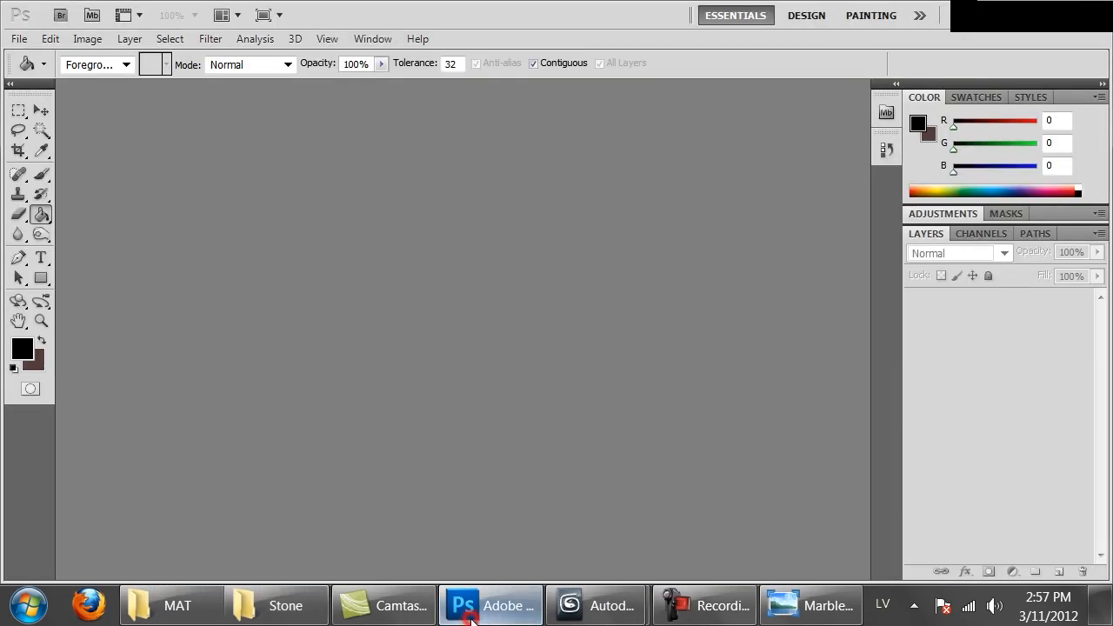
mouse_move(594, 606)
click(453, 501)
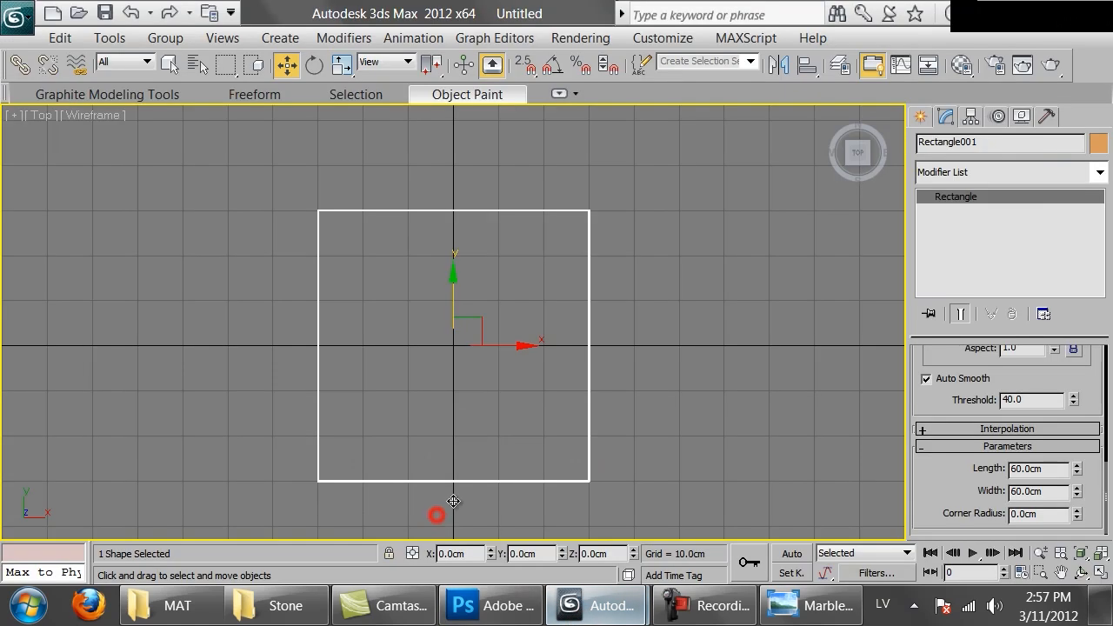
Toggle the rectangle's Enable In Renderer and Enable In Viewport options off and back on to compare the spline's thickness
scroll(1053, 382, up, 5)
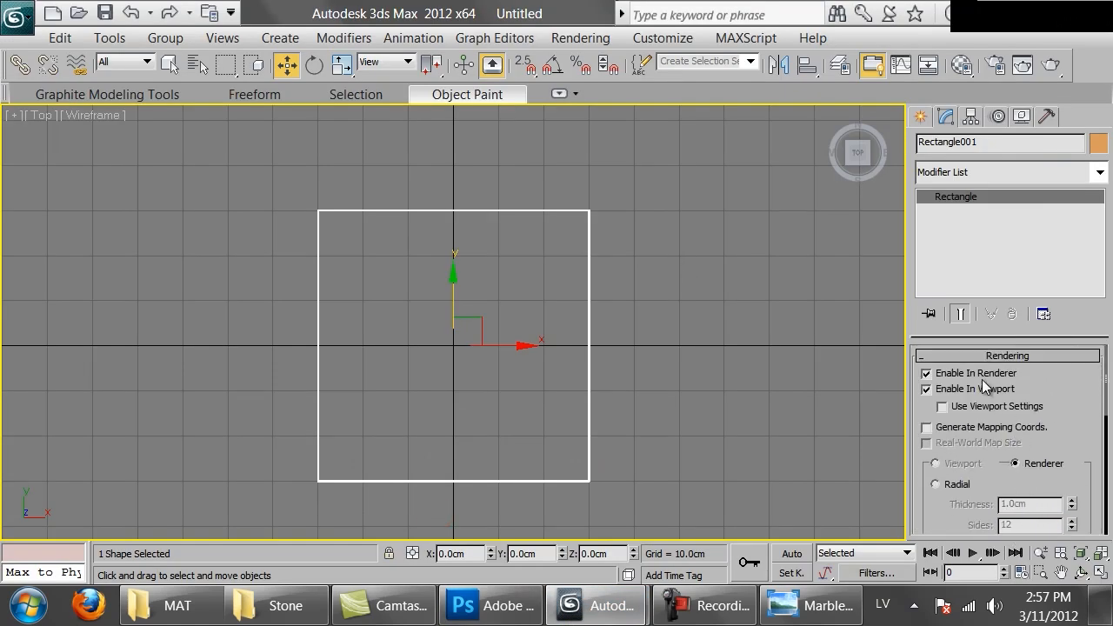
scroll(983, 387, down, 5)
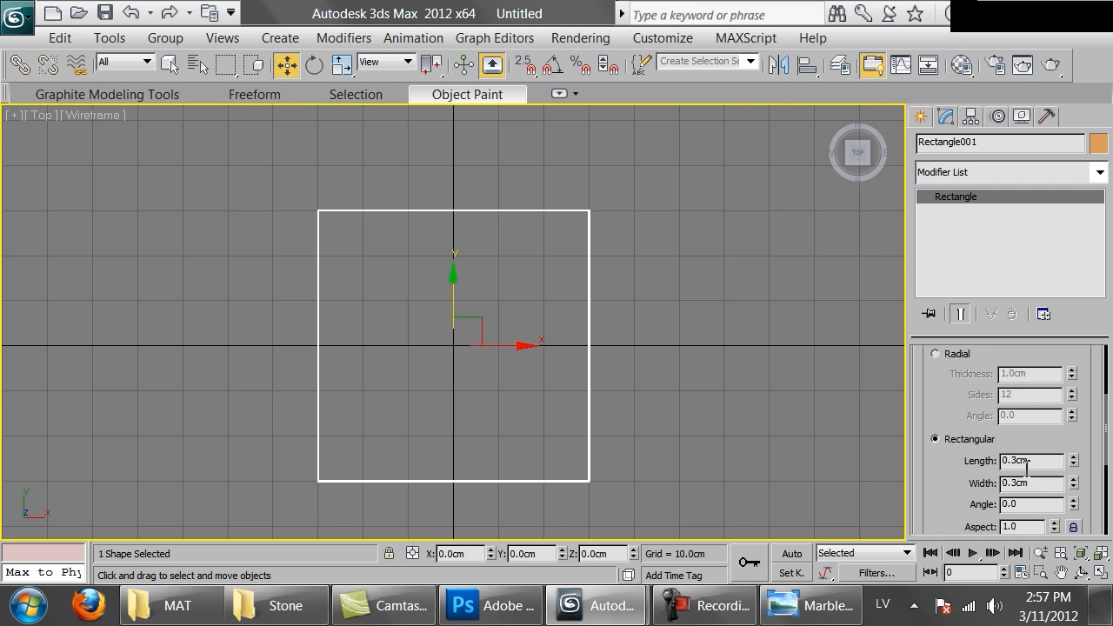
scroll(1036, 437, up, 5)
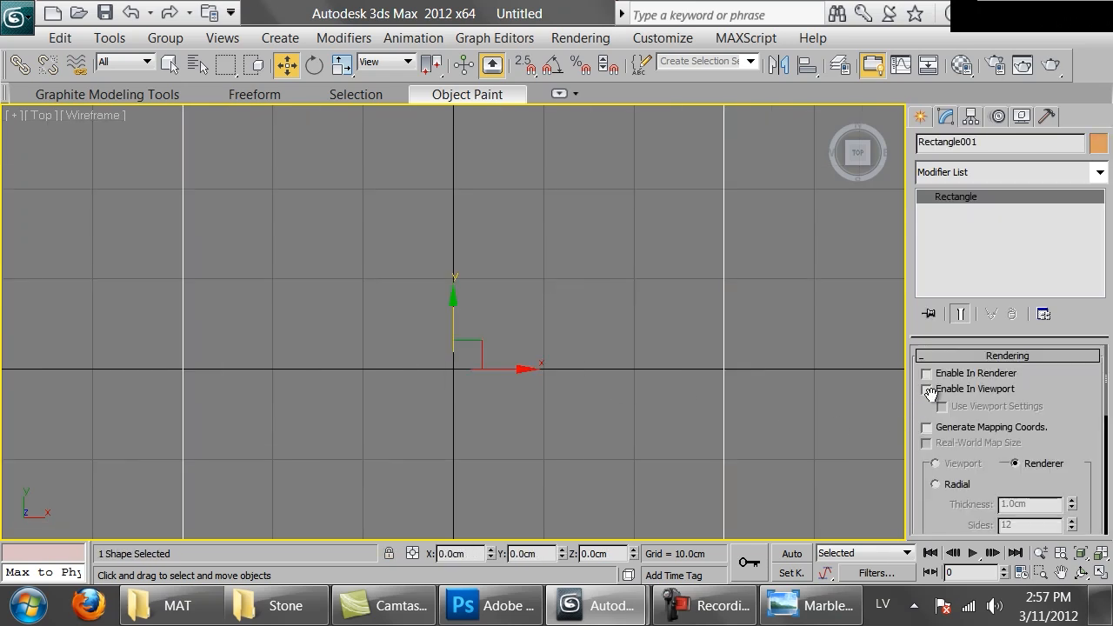
click(959, 389)
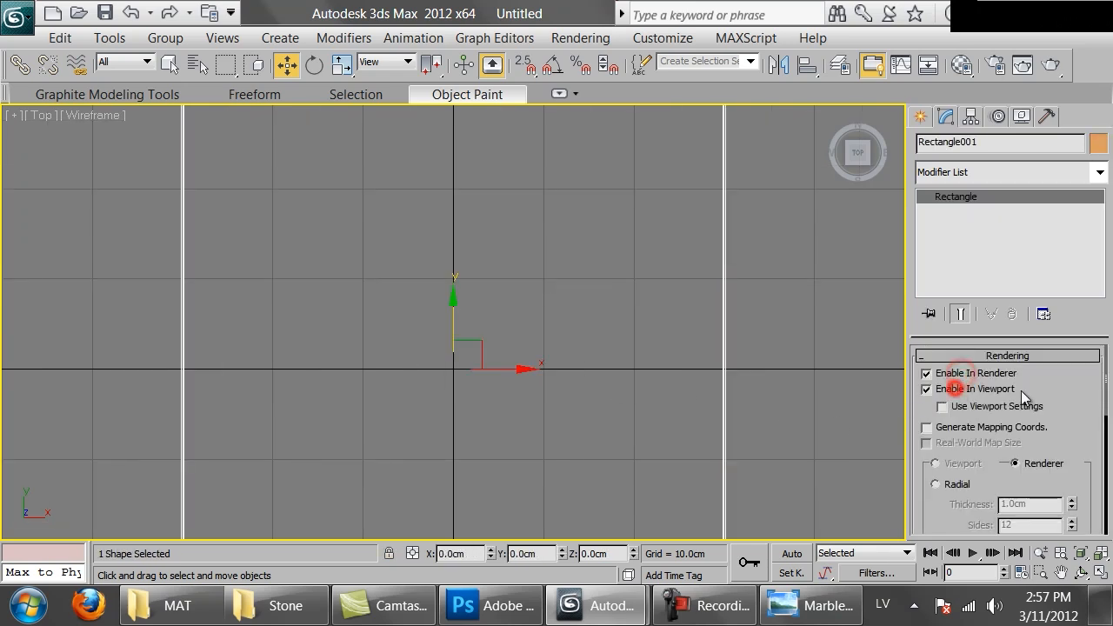
Set the length and width of the rectangle's rectangular rendering profile to 3 cm
scroll(954, 377, down, 5)
scroll(955, 377, up, 2)
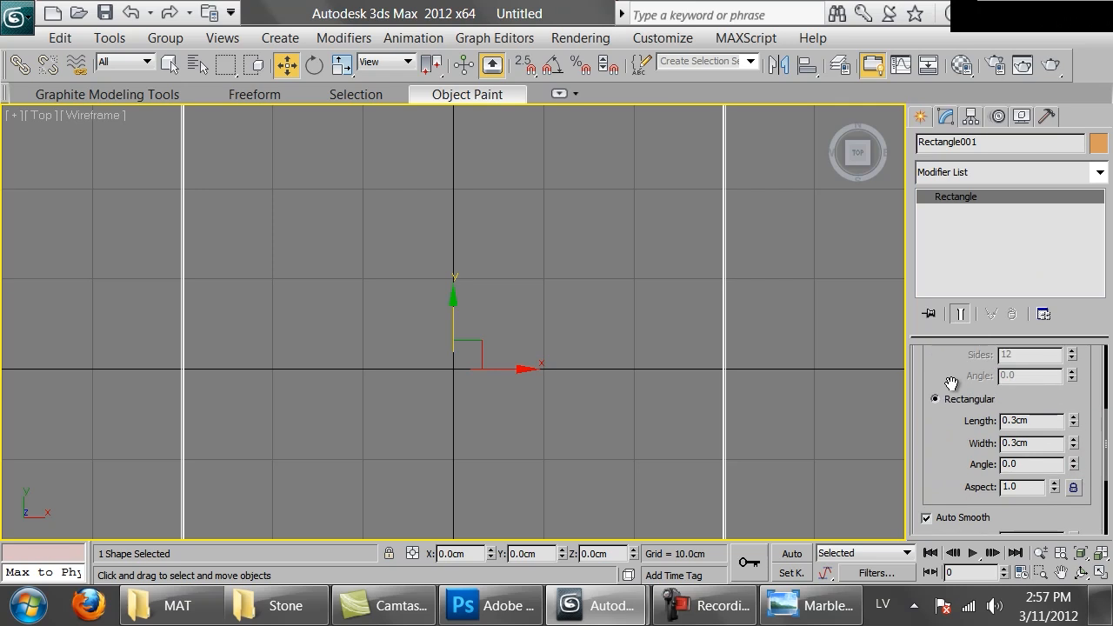
double_click(1048, 423)
text(3)
key(Return)
key(Tab)
text(3)
key(Return)
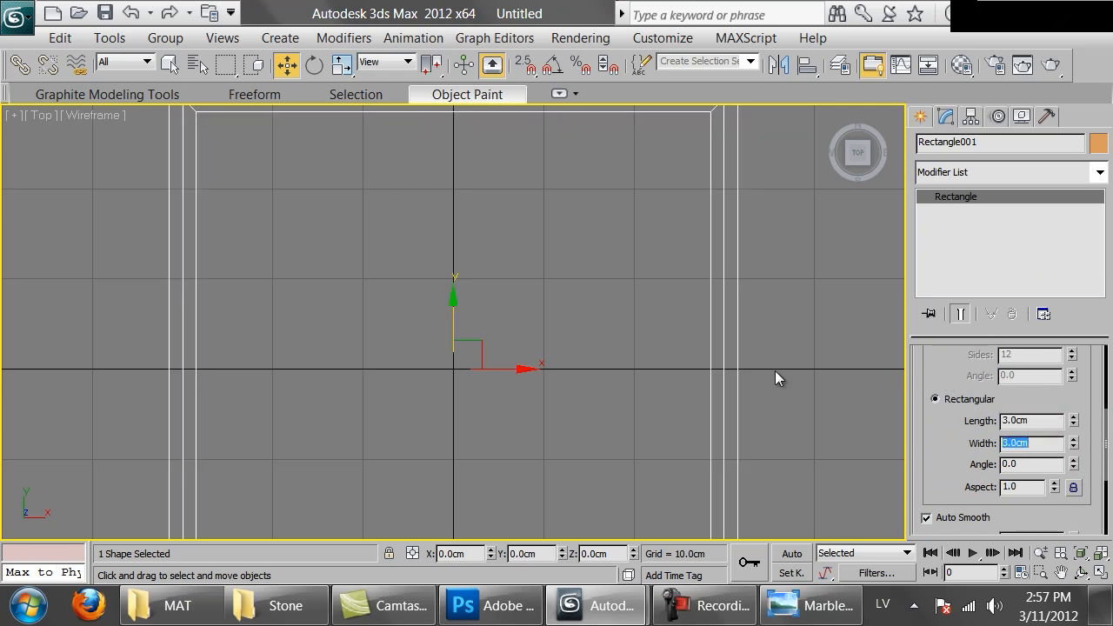
Set the rectangular rendering profile's width and length to 0.3 cm
text(0.3)
key(Return)
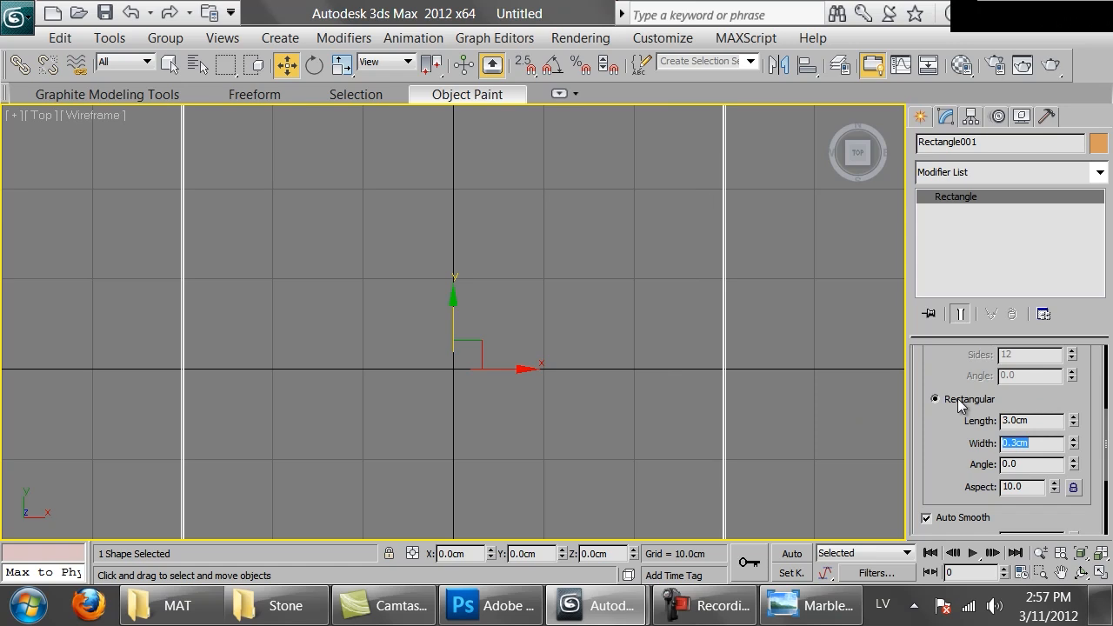
double_click(1039, 421)
text(0.3)
key(Return)
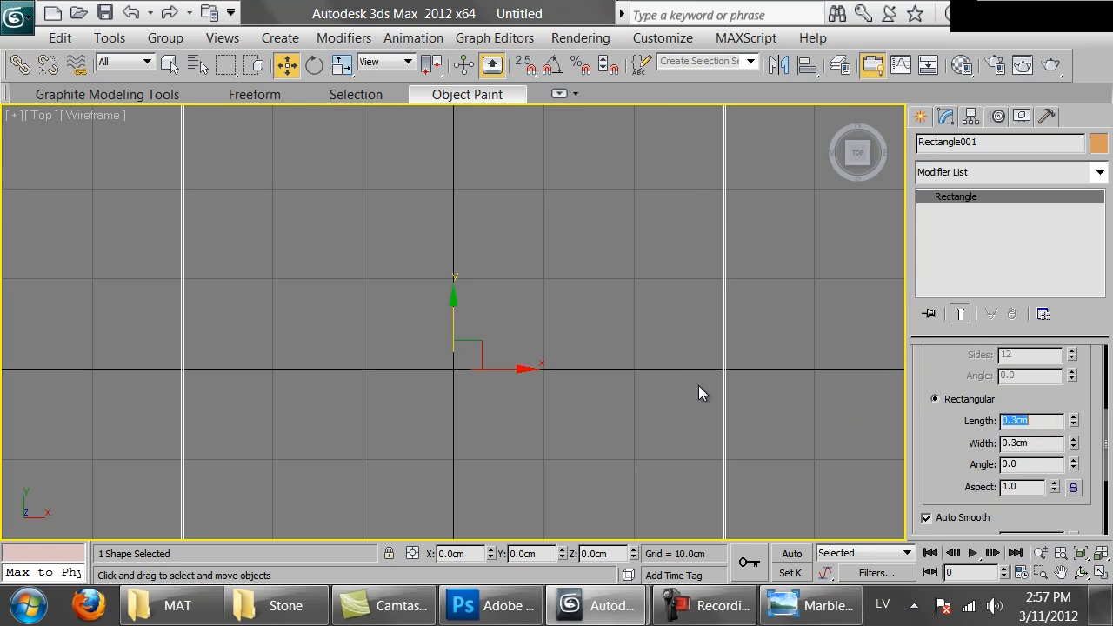
Examine a corner of the rectangle's rendered outline up close and compare it with the whole tile
middle_drag(510, 314, 390, 464)
middle_drag(538, 368, 475, 412)
scroll(471, 406, up, 5)
middle_drag(614, 294, 158, 455)
scroll(159, 455, up, 3)
middle_drag(211, 365, 709, 218)
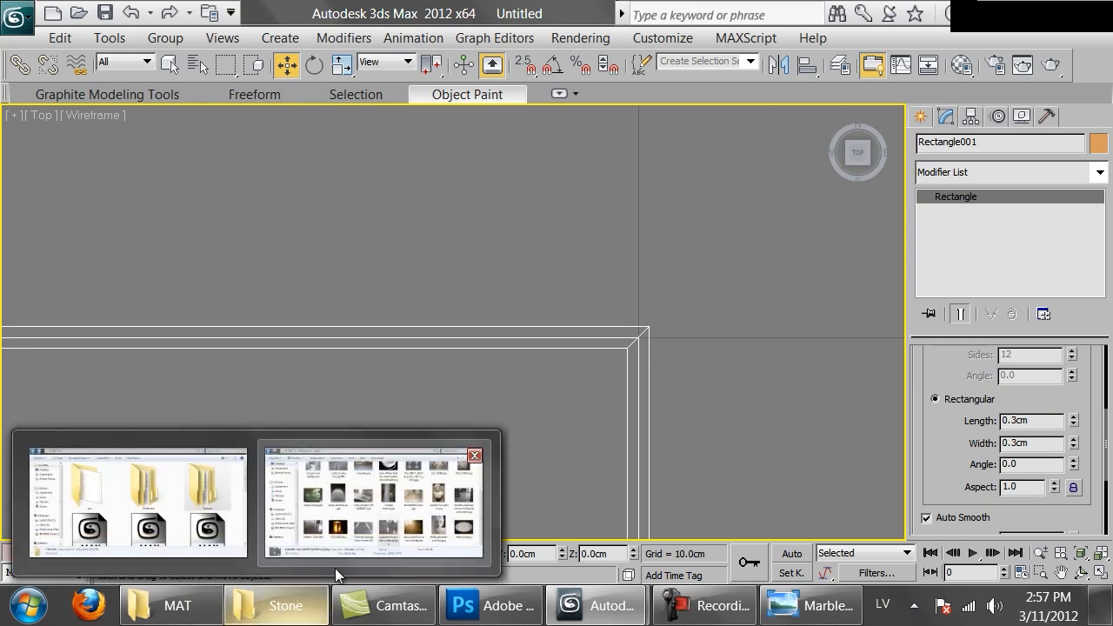
click(720, 184)
drag(391, 271, 552, 447)
scroll(347, 294, down, 5)
middle_drag(348, 294, 652, 79)
scroll(452, 287, down, 3)
scroll(589, 313, up, 5)
middle_drag(589, 318, 927, 313)
scroll(729, 316, down, 5)
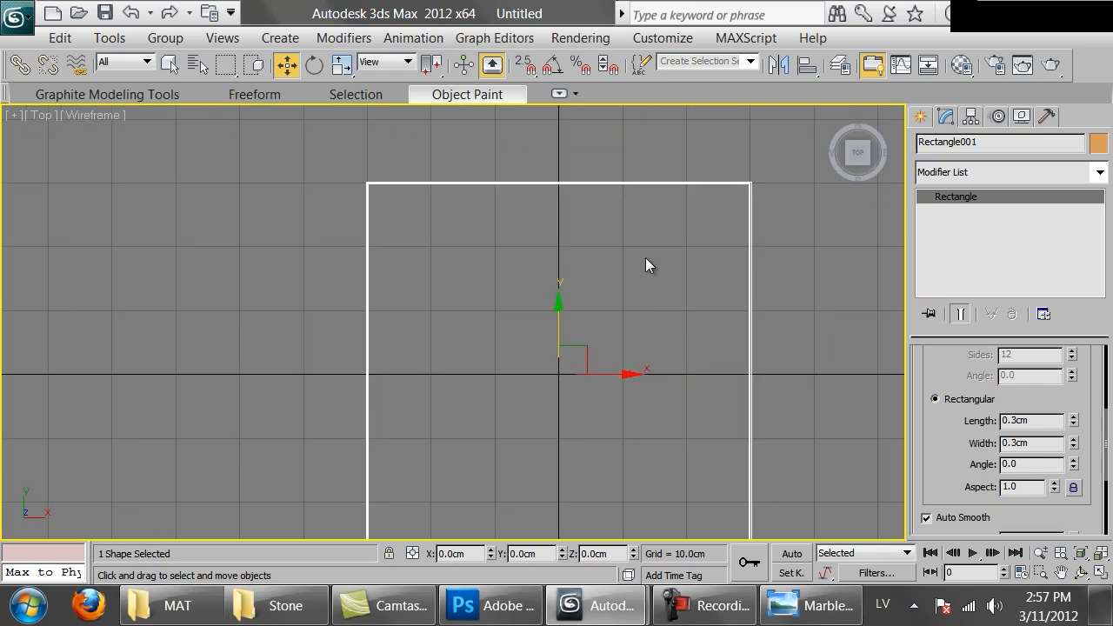
Clone the rectangle in place as an independent copy
mouse_move(963, 441)
mouse_down()
mouse_move(962, 372)
mouse_move(963, 435)
mouse_up()
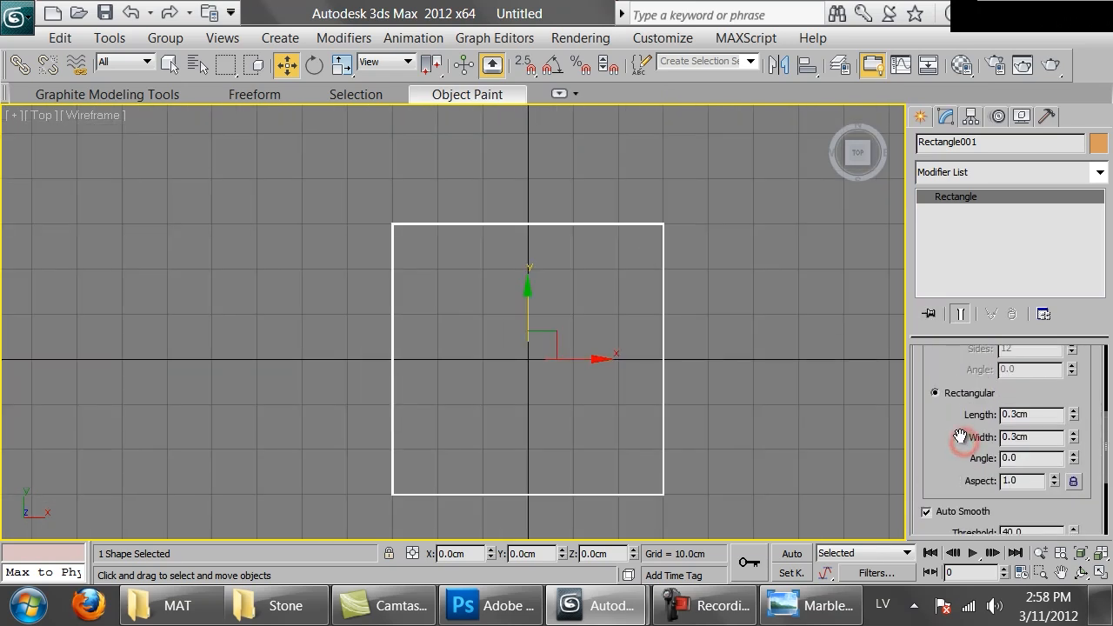
key(ctrl+v)
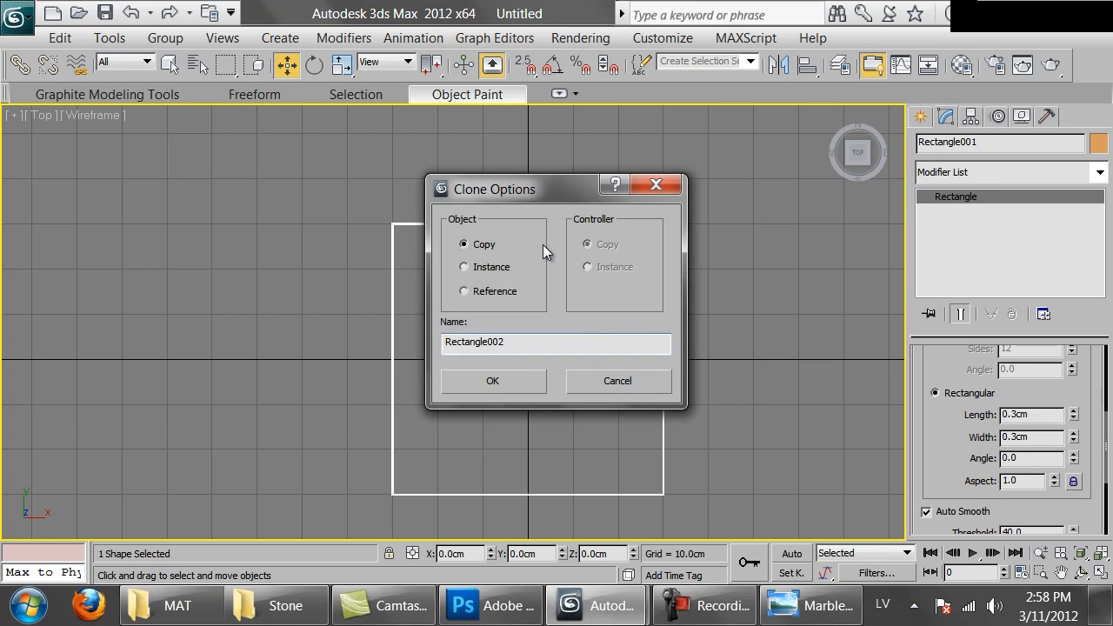
click(487, 383)
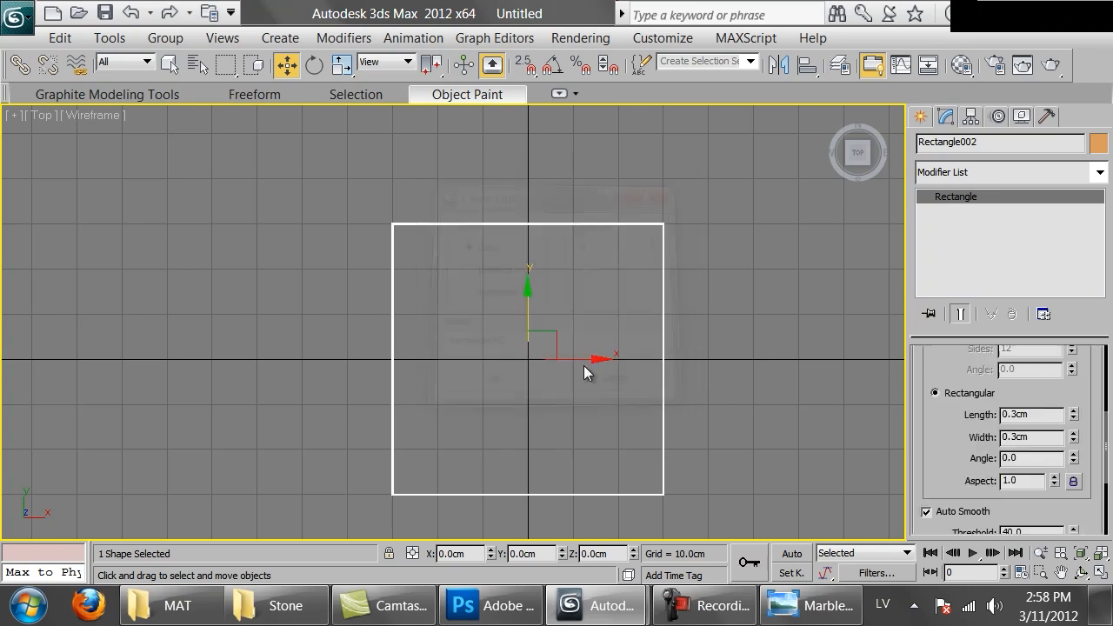
Align the copied rectangle's minimum to the original rectangle's maximum along the X position only
click(804, 66)
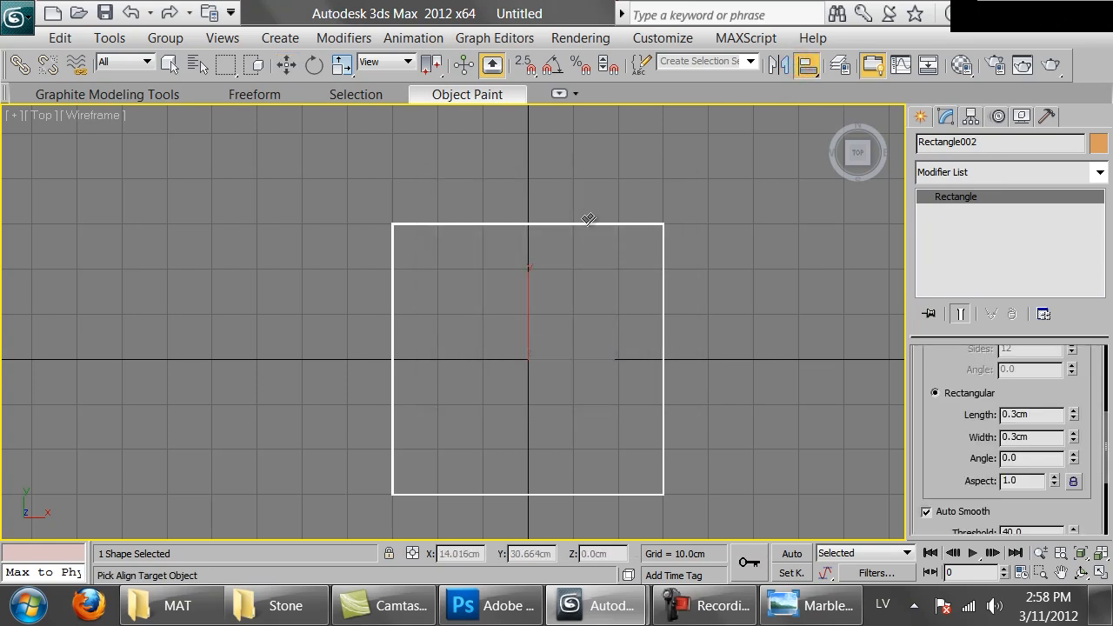
click(588, 224)
click(531, 161)
click(618, 161)
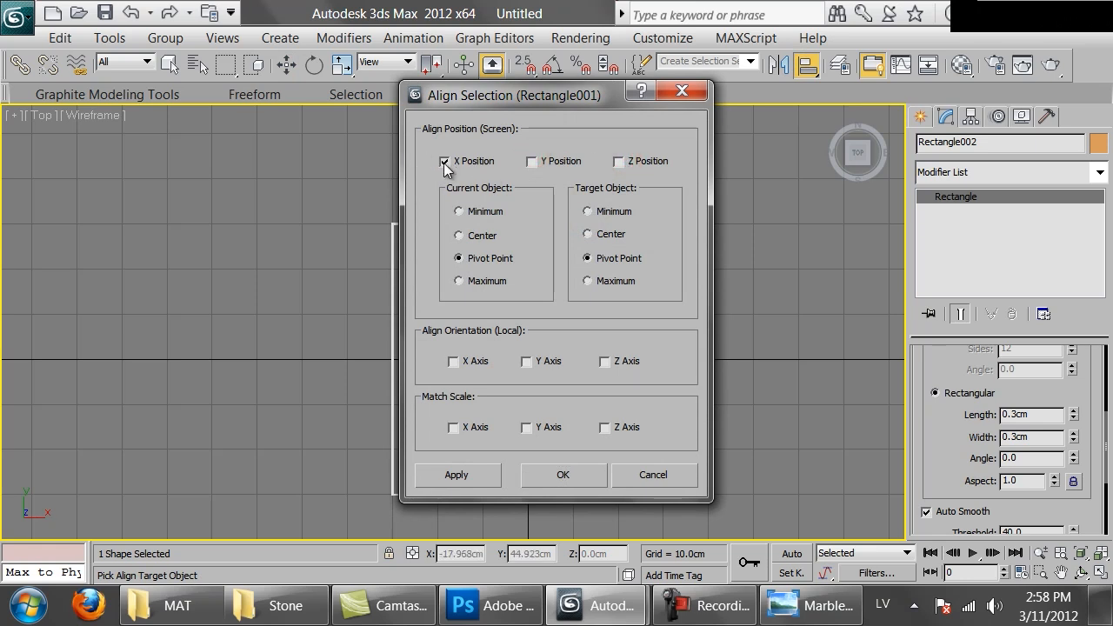
drag(493, 94, 858, 133)
click(839, 248)
click(954, 317)
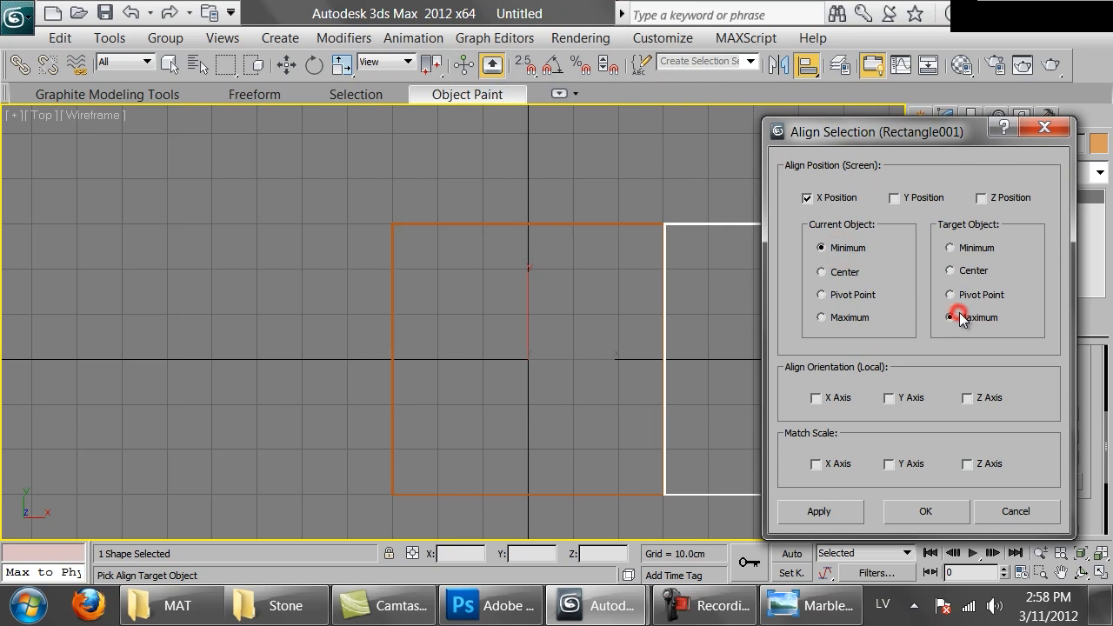
click(925, 511)
Inspect the seam between the two rendered rectangles and undo the alignment
scroll(577, 322, up, 10)
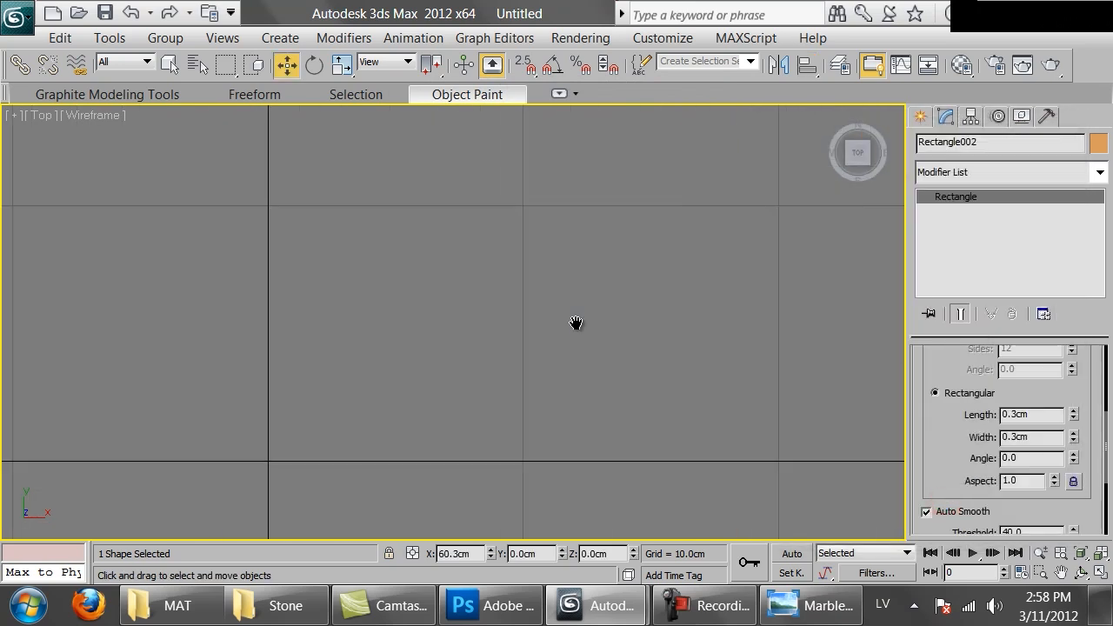
middle_drag(577, 322, 282, 158)
scroll(515, 301, up, 5)
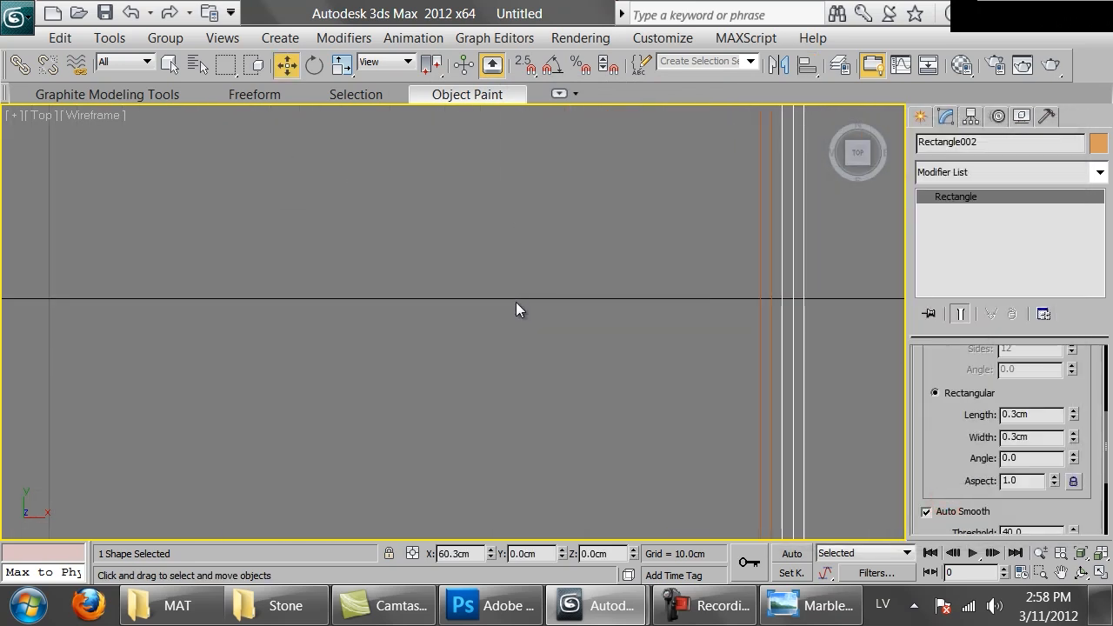
scroll(858, 331, down, 8)
key(ctrl+z)
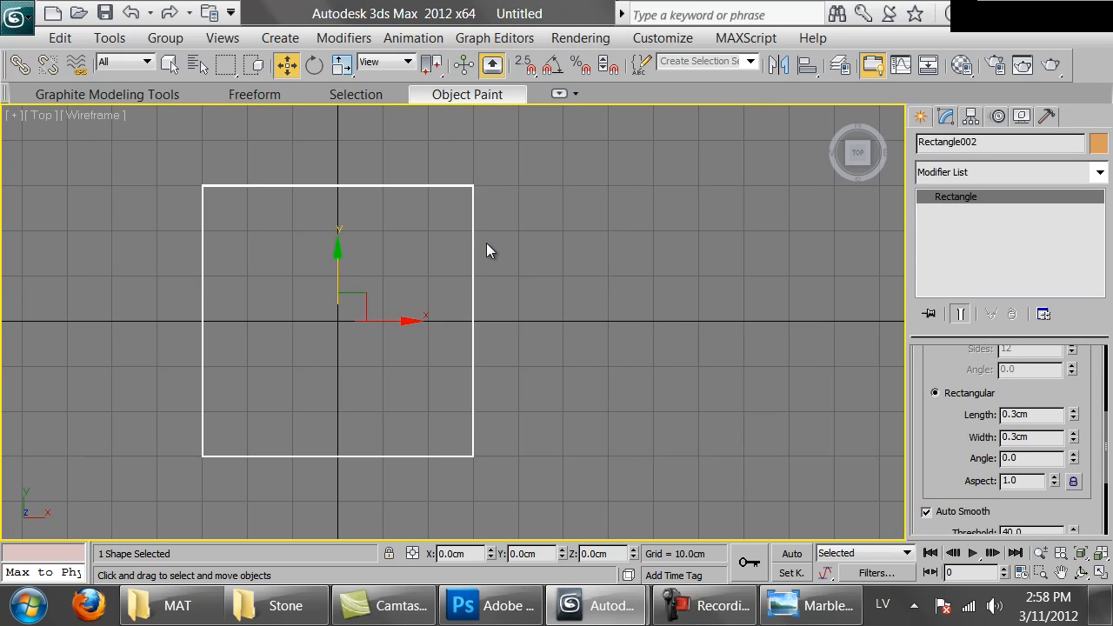
Turn off Enable In Renderer and Enable In Viewport for the copied rectangle, and delete the original thick rectangle
scroll(1071, 390, up, 5)
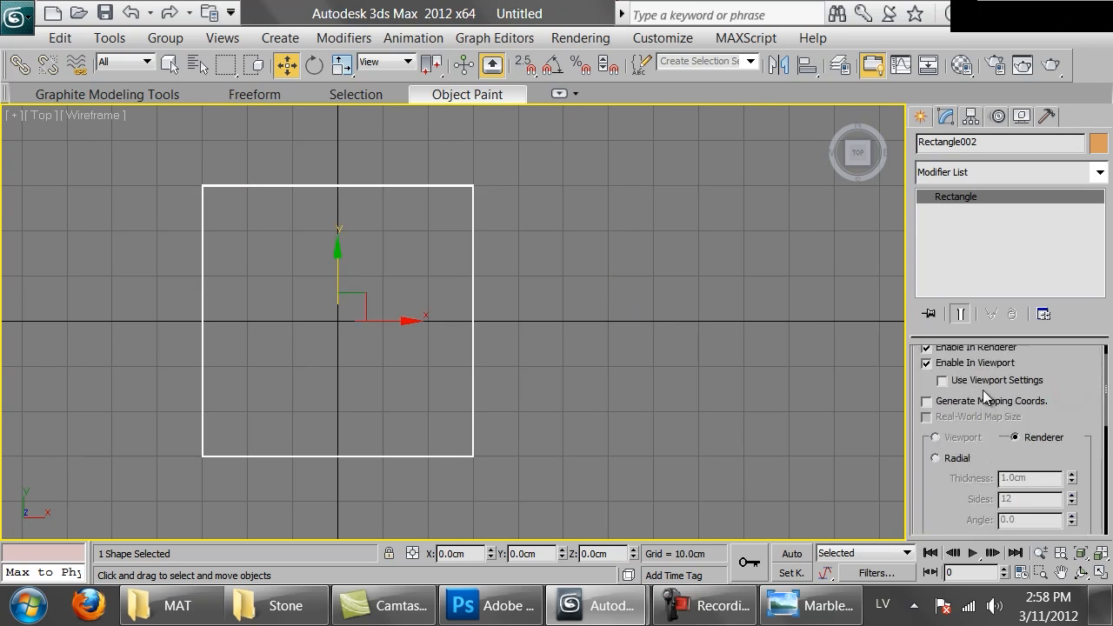
click(970, 375)
click(939, 390)
scroll(481, 312, up, 3)
scroll(481, 311, down, 2)
click(481, 311)
click(481, 312)
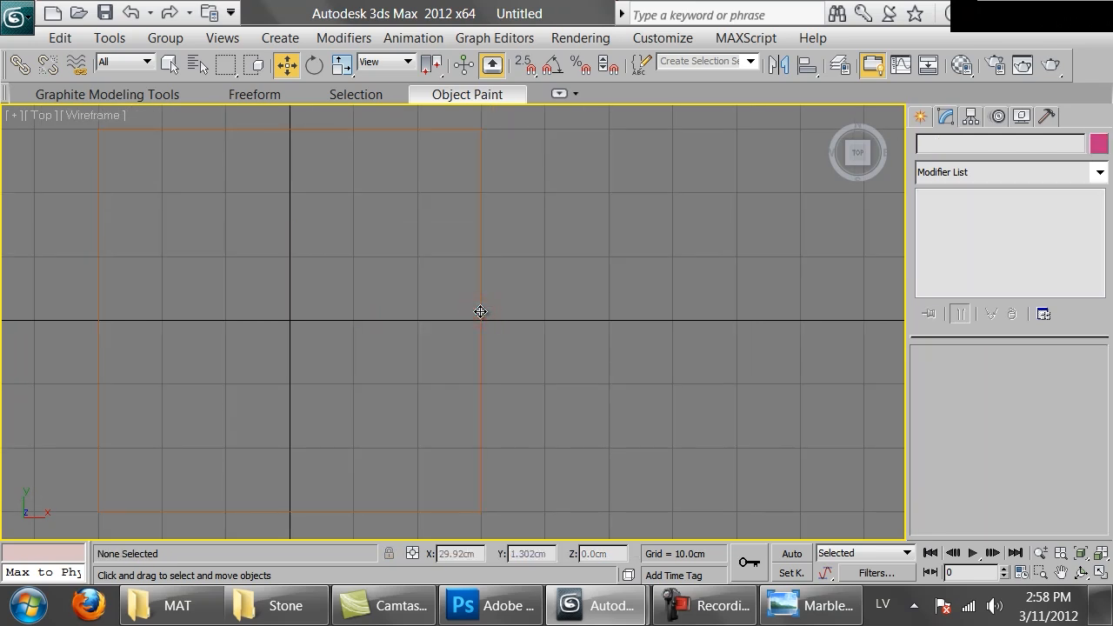
Copy the thin rectangle and align the copy's X minimum to the X maximum of Rectangle002
key(ctrl+v)
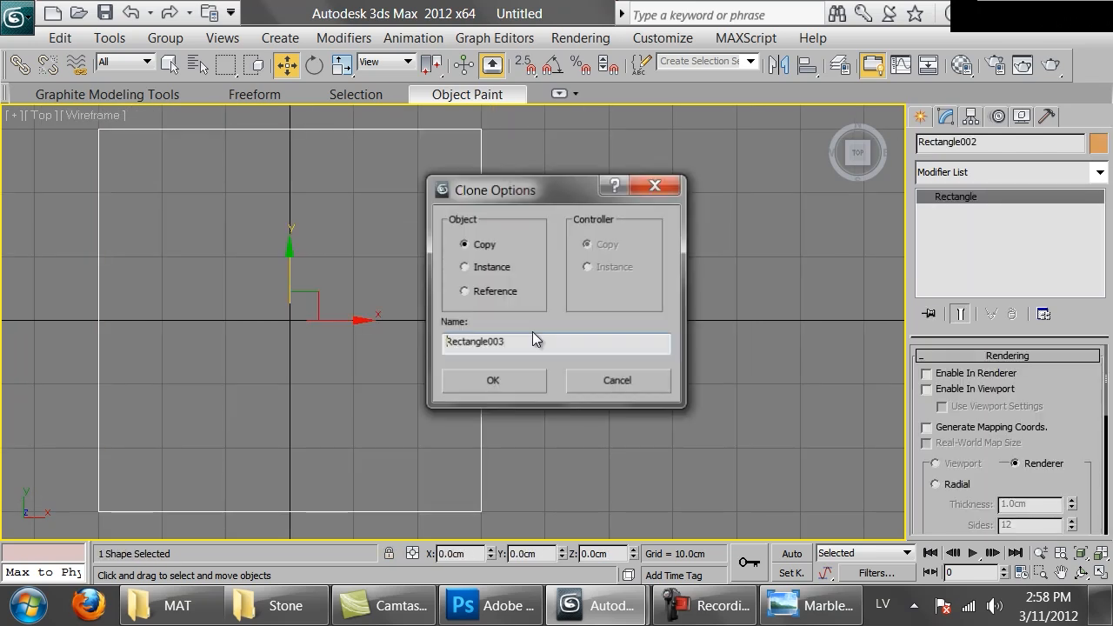
click(502, 381)
click(814, 70)
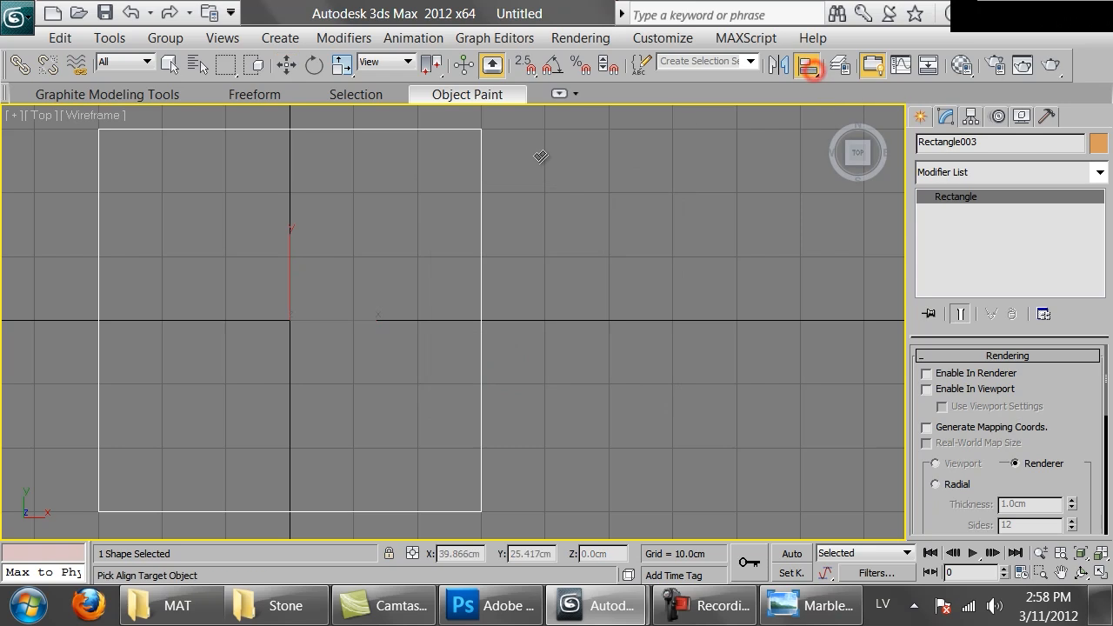
click(481, 177)
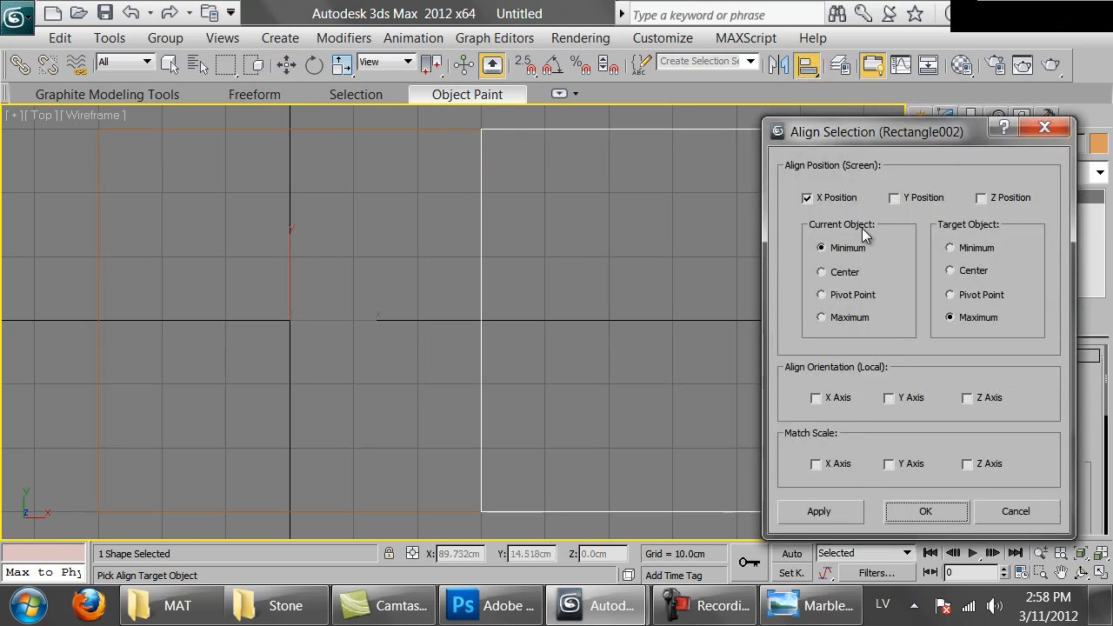
click(909, 511)
Copy the second tile and align the copy's X minimum to the second tile's X maximum, making a row of three
key(bracketright)
drag(419, 181, 426, 236)
drag(606, 311, 605, 309)
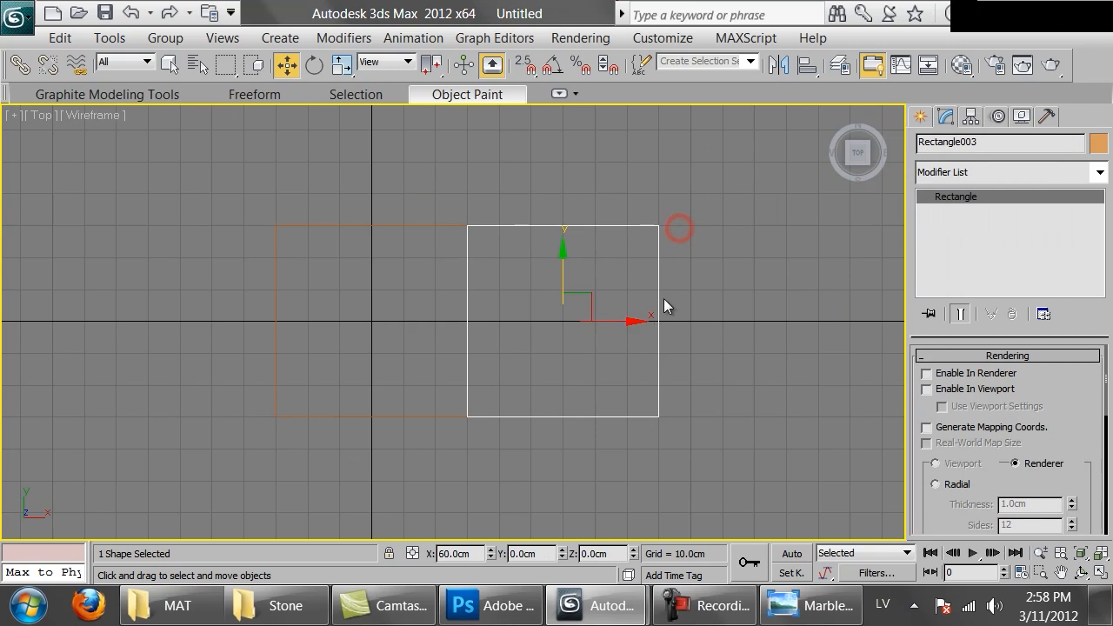
key(ctrl+v)
click(513, 388)
click(807, 64)
click(625, 229)
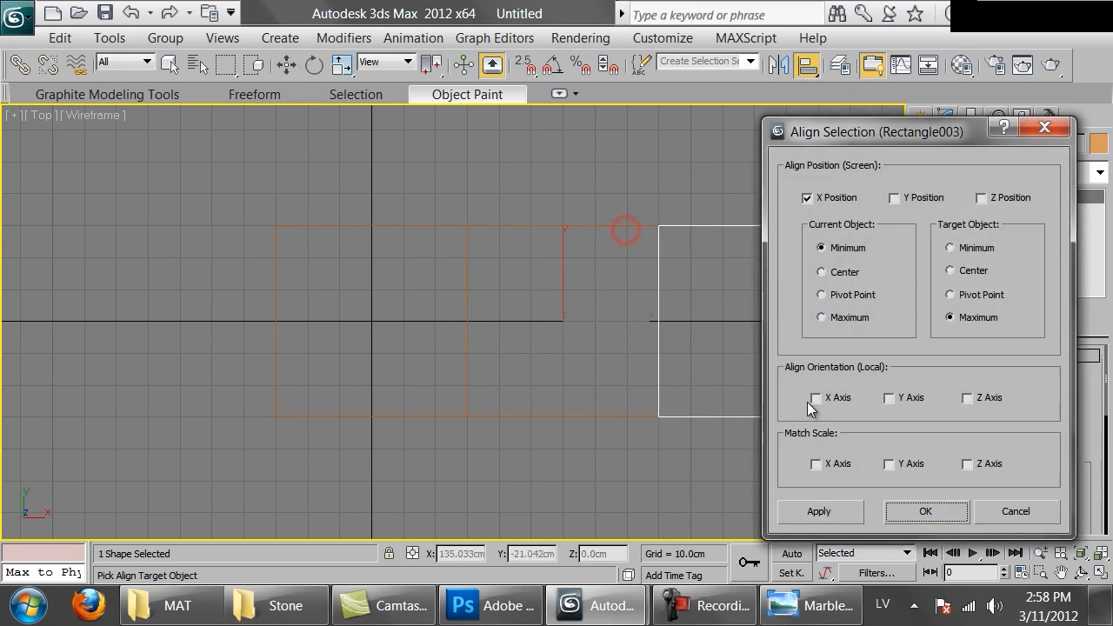
click(923, 510)
Convert the third rectangle to an editable spline and attach the other two rectangles to it
drag(1090, 397, 1084, 271)
scroll(1006, 382, down, 5)
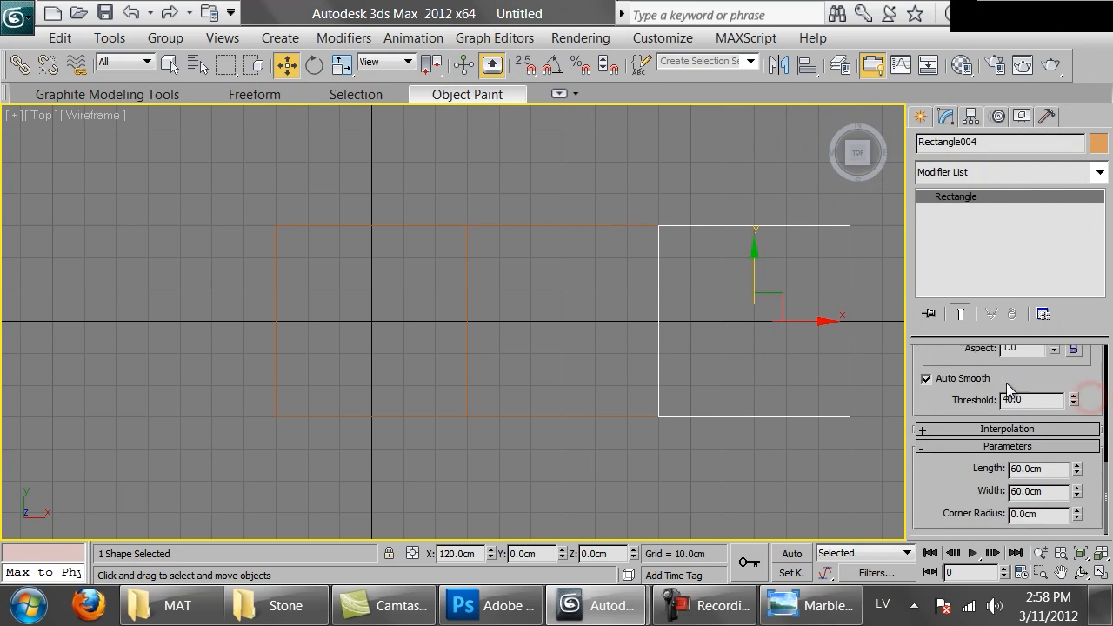
scroll(961, 397, up, 3)
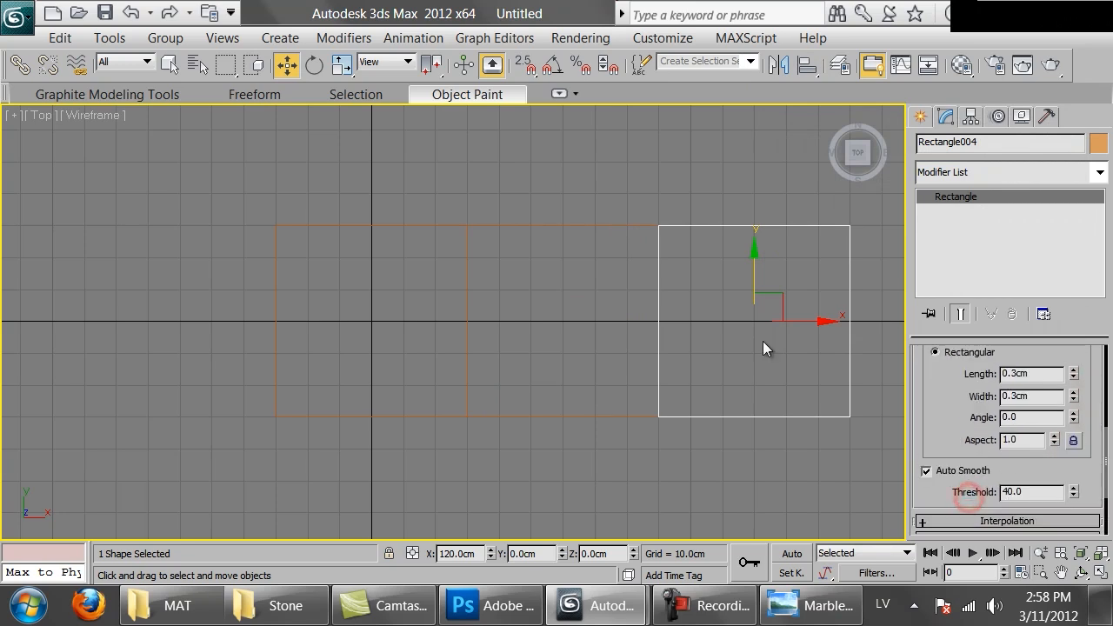
right_click(762, 341)
mouse_move(982, 454)
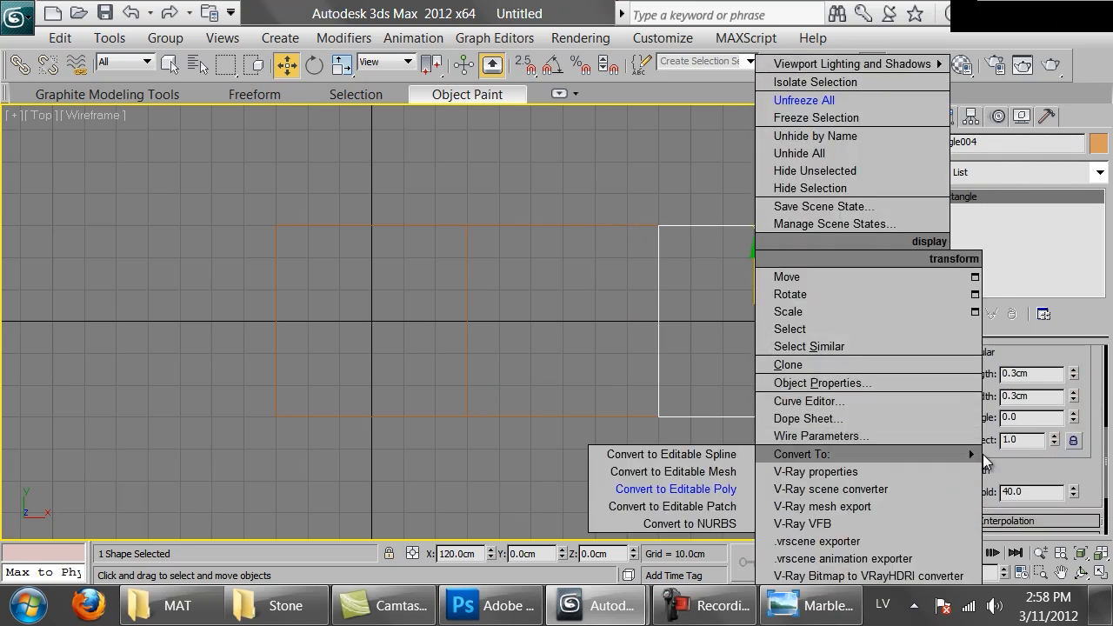
click(713, 453)
drag(966, 541, 952, 411)
scroll(997, 462, down, 8)
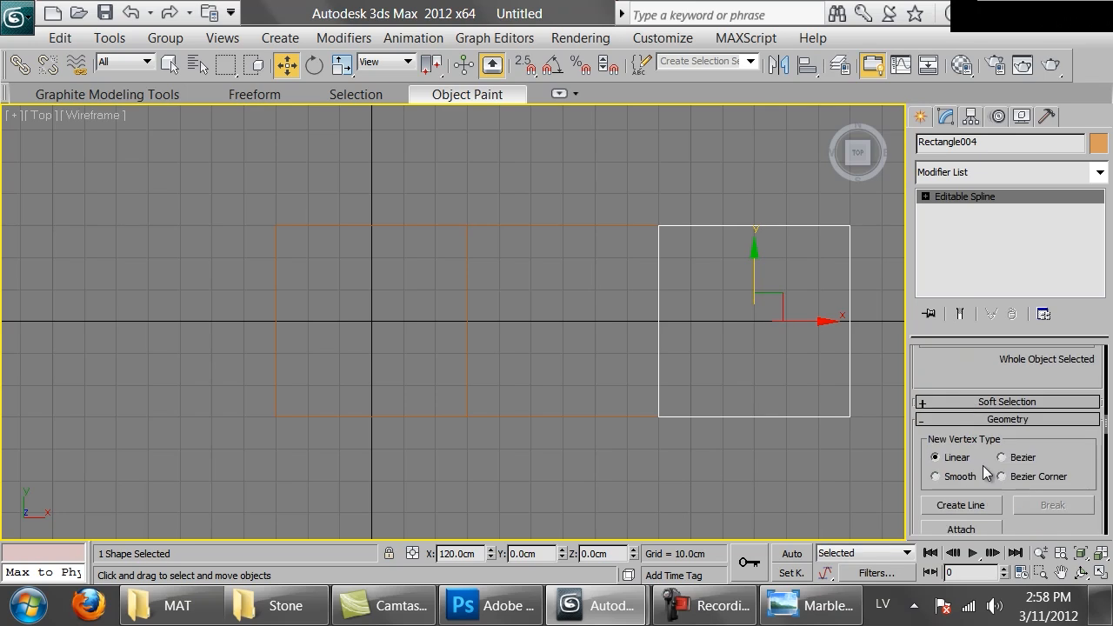
click(962, 530)
click(589, 419)
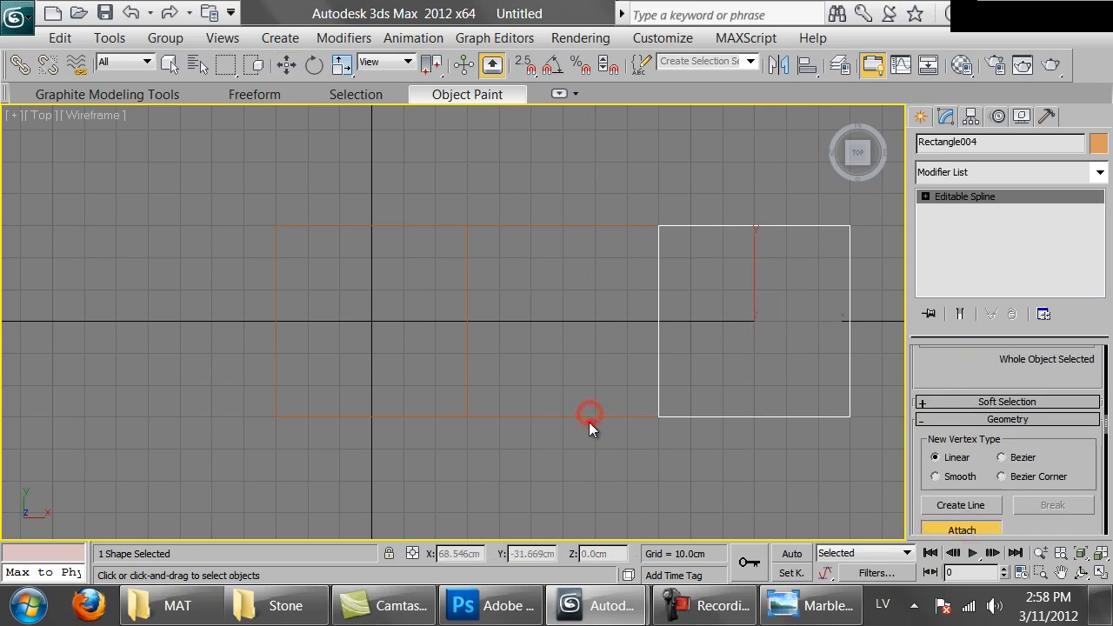
click(445, 415)
right_click(715, 363)
Copy the three-tile row and align the copy's minimum to the original row's maximum along the Y position only
scroll(719, 348, down, 2)
mouse_move(722, 320)
middle_down()
mouse_move(709, 310)
mouse_move(683, 341)
middle_up()
key(ctrl+v)
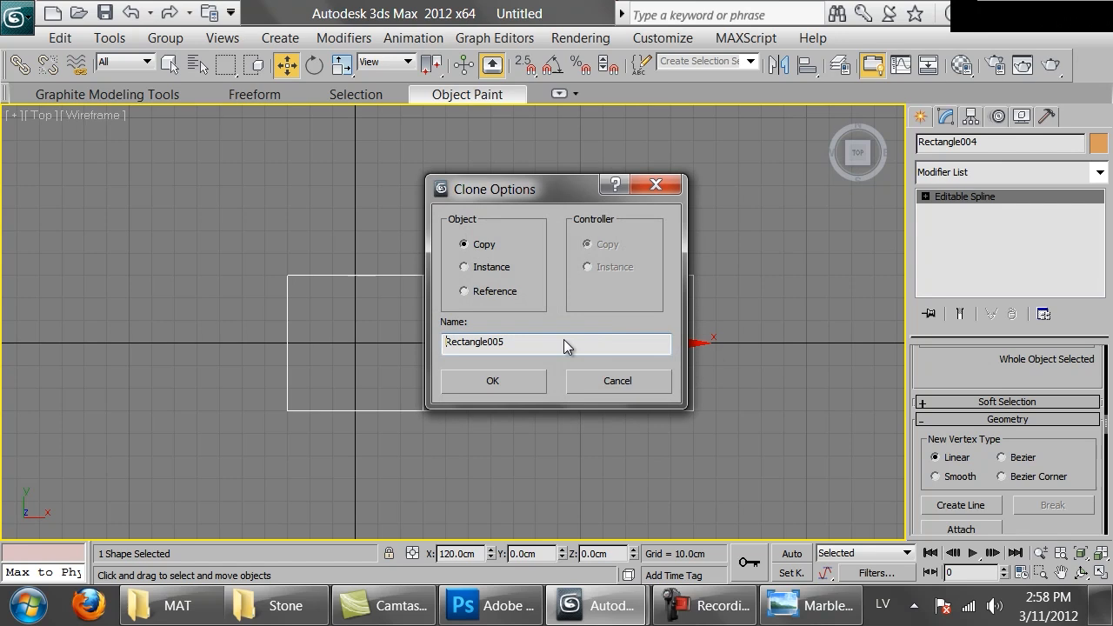
click(509, 375)
click(807, 67)
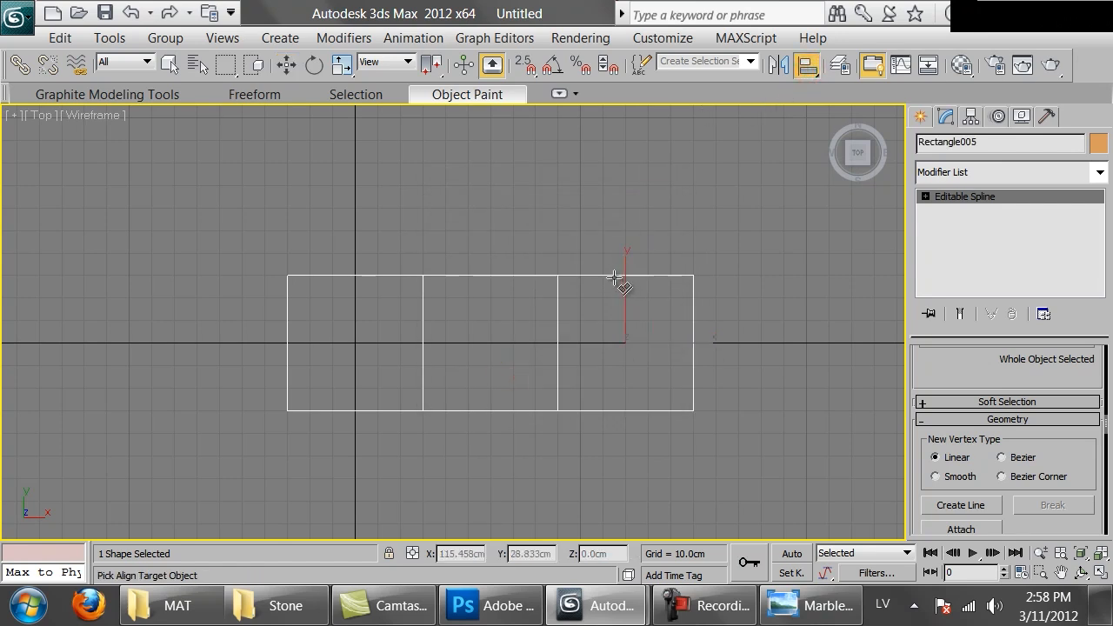
click(622, 276)
click(909, 198)
click(840, 198)
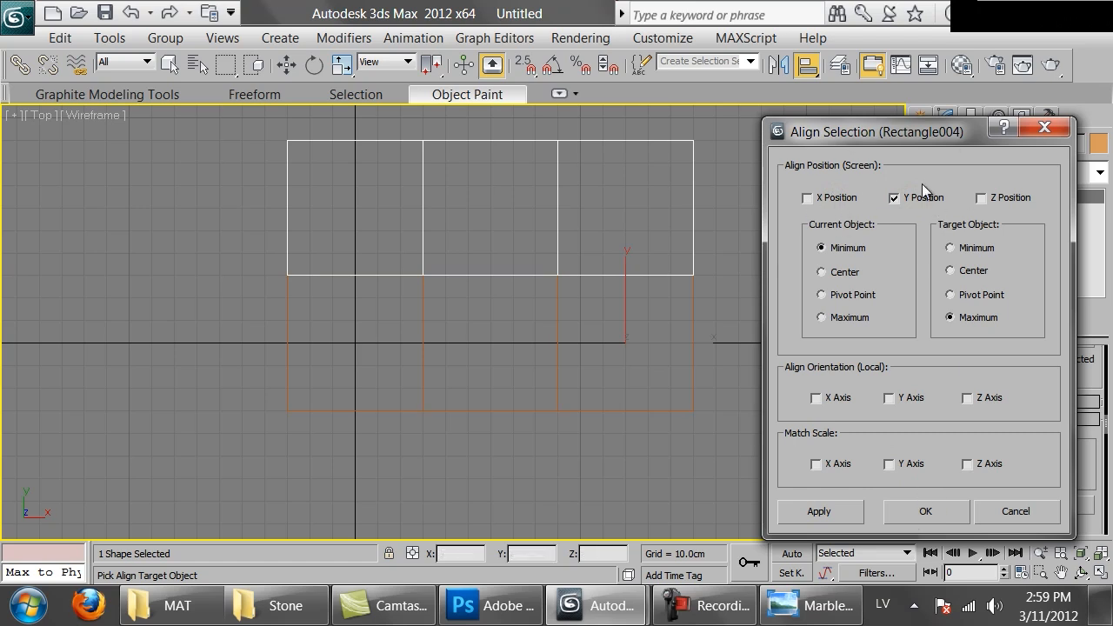
click(913, 513)
Copy the second row and align the copy's Y minimum to that row's Y maximum to form a third row
middle_drag(684, 291, 678, 356)
key(ctrl+v)
click(522, 387)
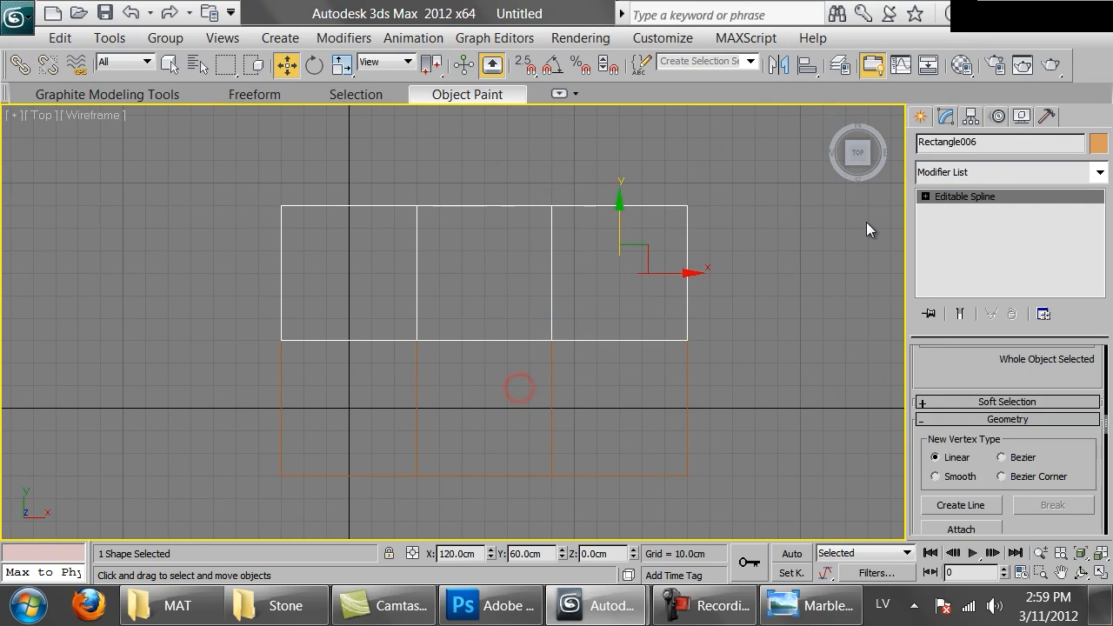
click(807, 64)
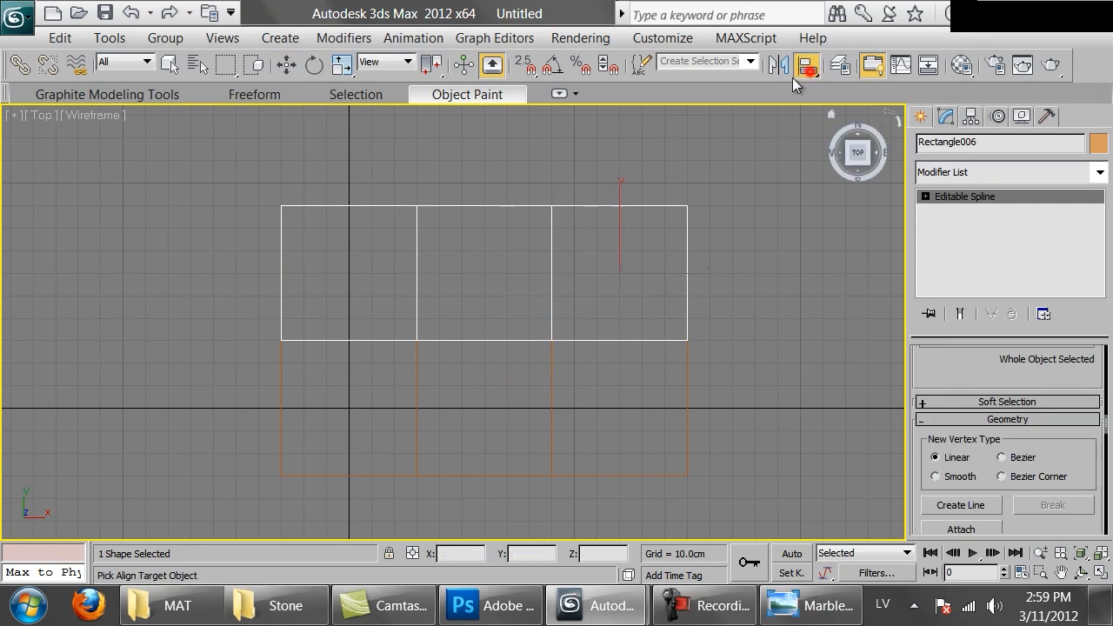
click(658, 206)
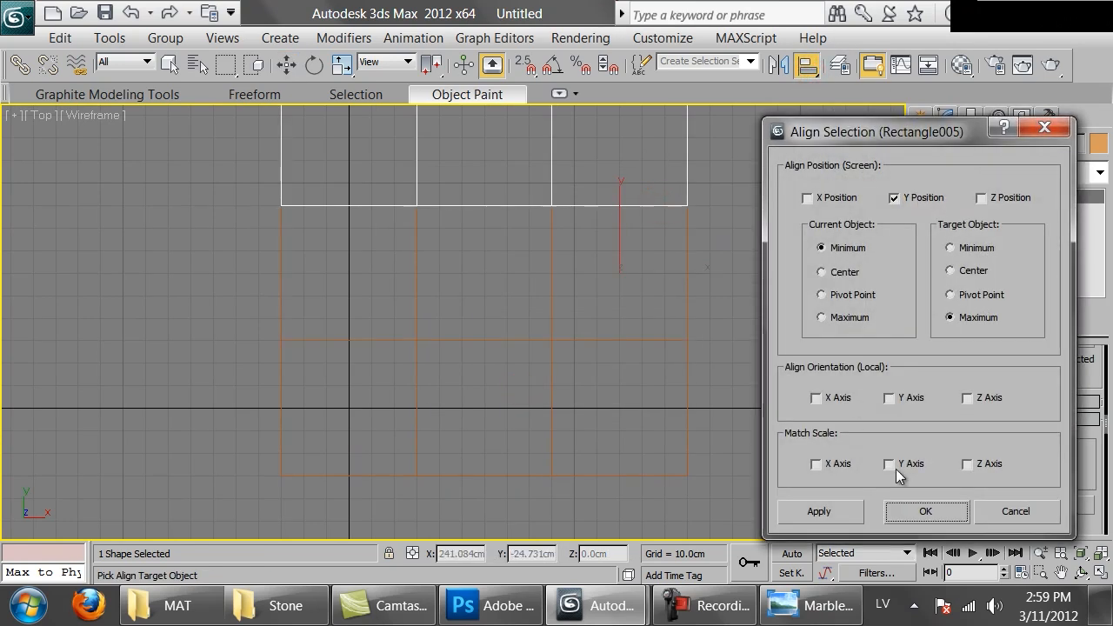
click(925, 512)
Attach the two lower rows to the top row to make a single 3-by-3 tile spline
click(963, 526)
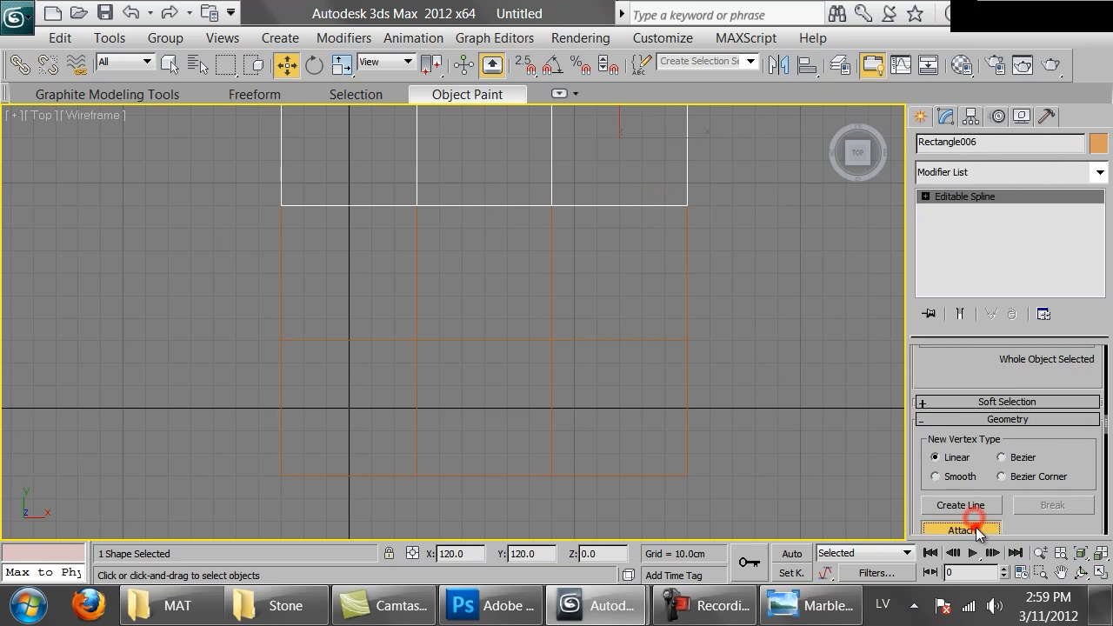
click(688, 285)
click(690, 383)
scroll(713, 304, down, 2)
middle_drag(714, 303, 693, 300)
key(w)
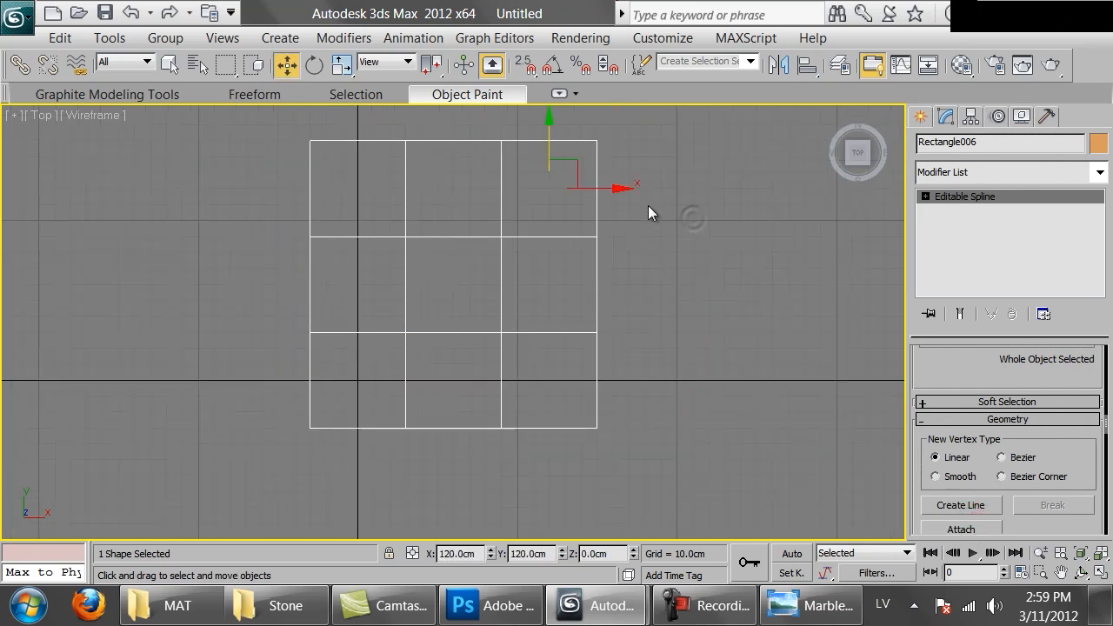
Copy the 3-by-3 tile grid and align the copy's Y minimum to the original grid's Y maximum
key(ctrl+v)
click(520, 381)
click(808, 69)
click(598, 165)
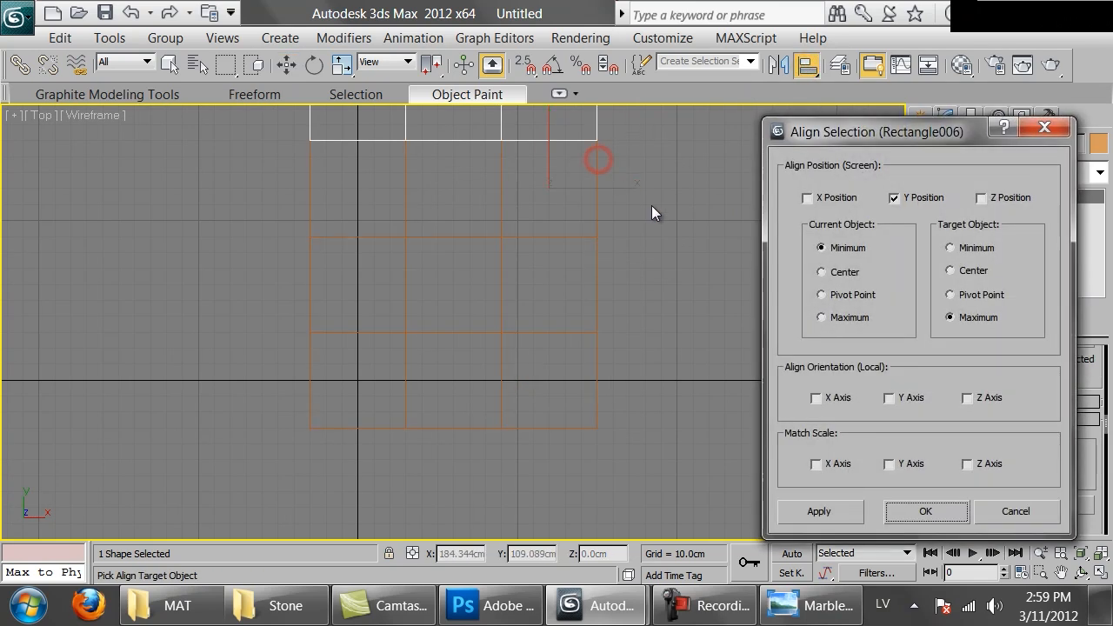
click(905, 512)
Attach the lower 3-by-3 grid to the upper copy, making one 3-by-6 tile spline
click(595, 405)
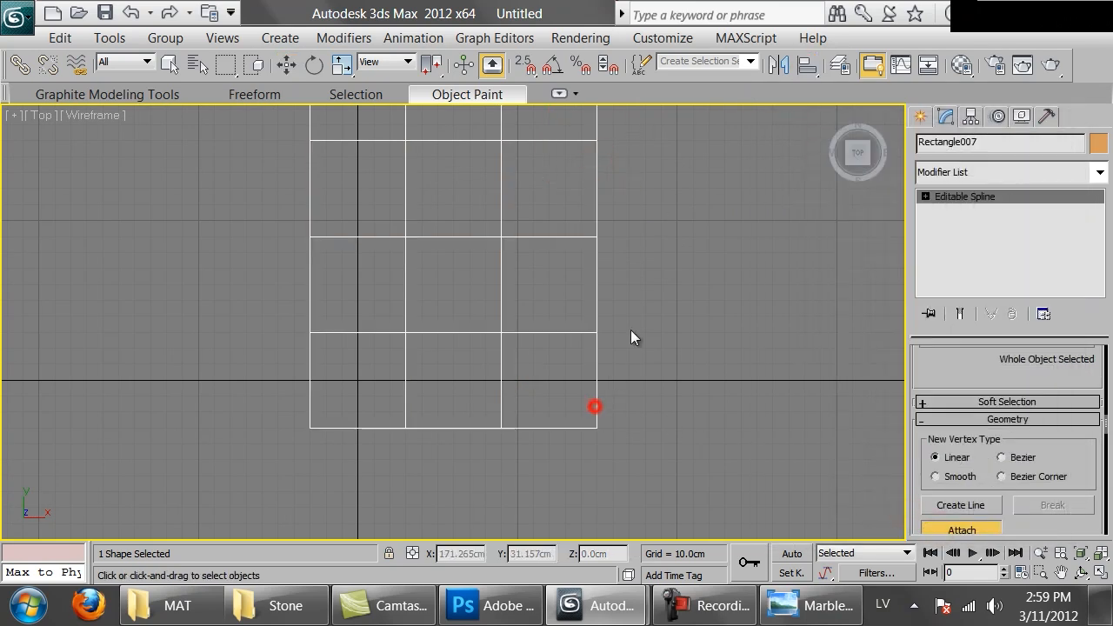
scroll(687, 222, down, 2)
middle_drag(691, 217, 613, 371)
key(w)
Copy the 3-by-6 tile grid and align the copy's X minimum to the original grid's X maximum
key(ctrl+v)
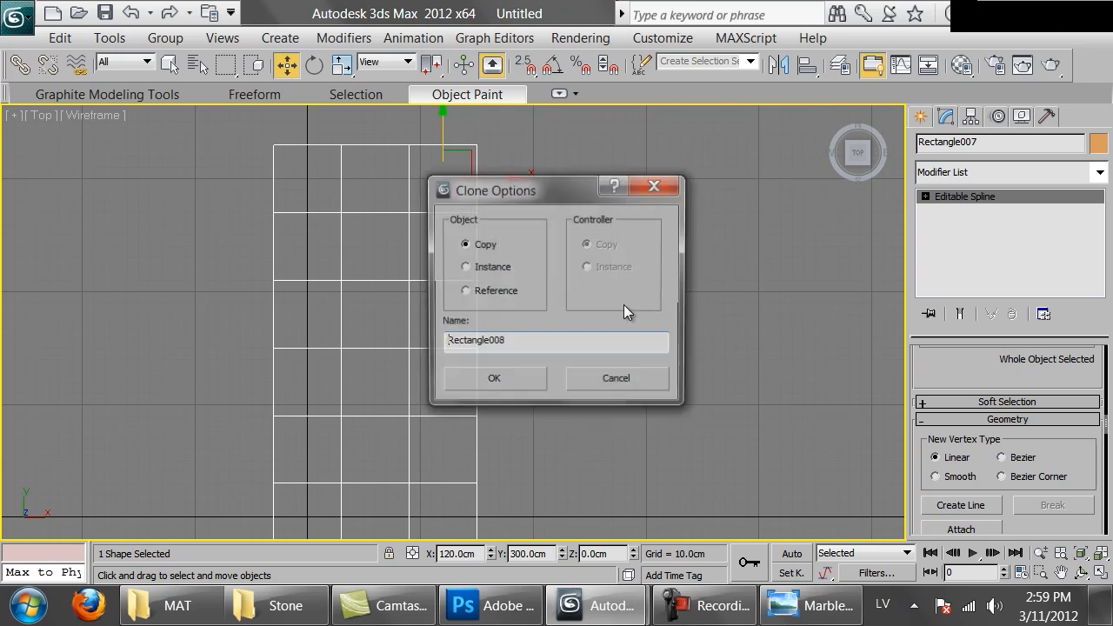
click(516, 375)
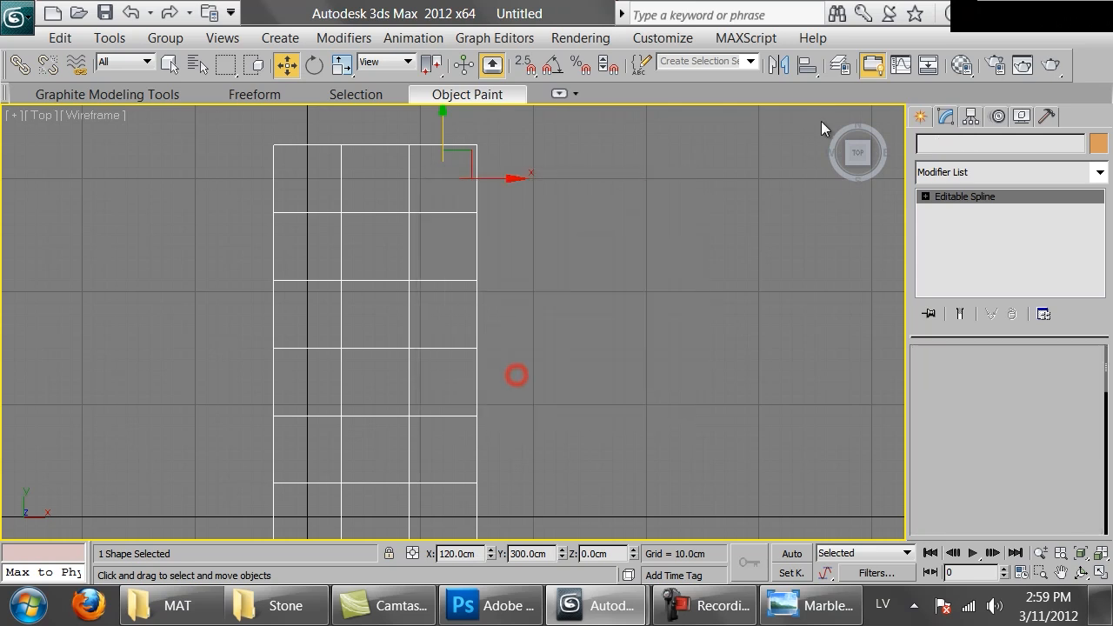
click(806, 64)
click(469, 150)
click(809, 197)
click(895, 198)
click(924, 511)
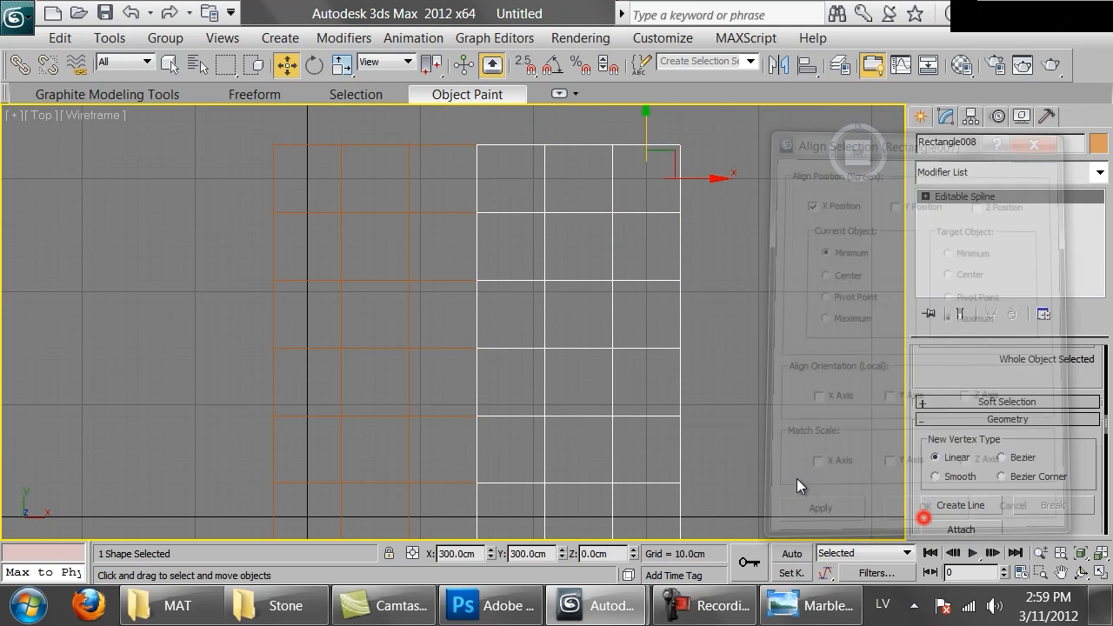
Attach the original 3-by-6 grid to the copy, making one 6-by-6 tile spline
click(960, 529)
click(455, 144)
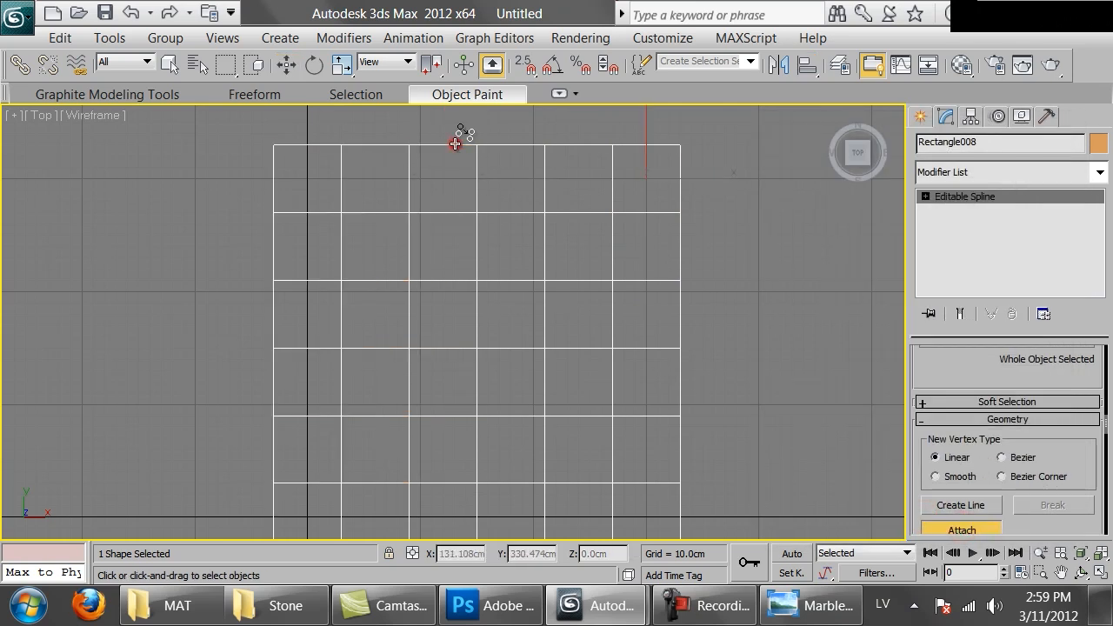
scroll(546, 231, down, 2)
middle_drag(559, 290, 557, 261)
scroll(559, 248, up, 3)
Examine the attached grid's rendered edges in a shaded perspective view and return to the top view
key(p)
key(z)
mouse_move(468, 314)
alt+middle_down()
mouse_move(510, 290)
mouse_move(526, 236)
alt+middle_up()
key(F3)
key(1)
key(1)
alt+middle_drag(685, 192, 626, 259)
key(w)
click(726, 228)
click(406, 347)
key(t)
key(z)
Enable the grid spline's thickness in the renderer and viewport, and deselect the grid
scroll(964, 401, up, 8)
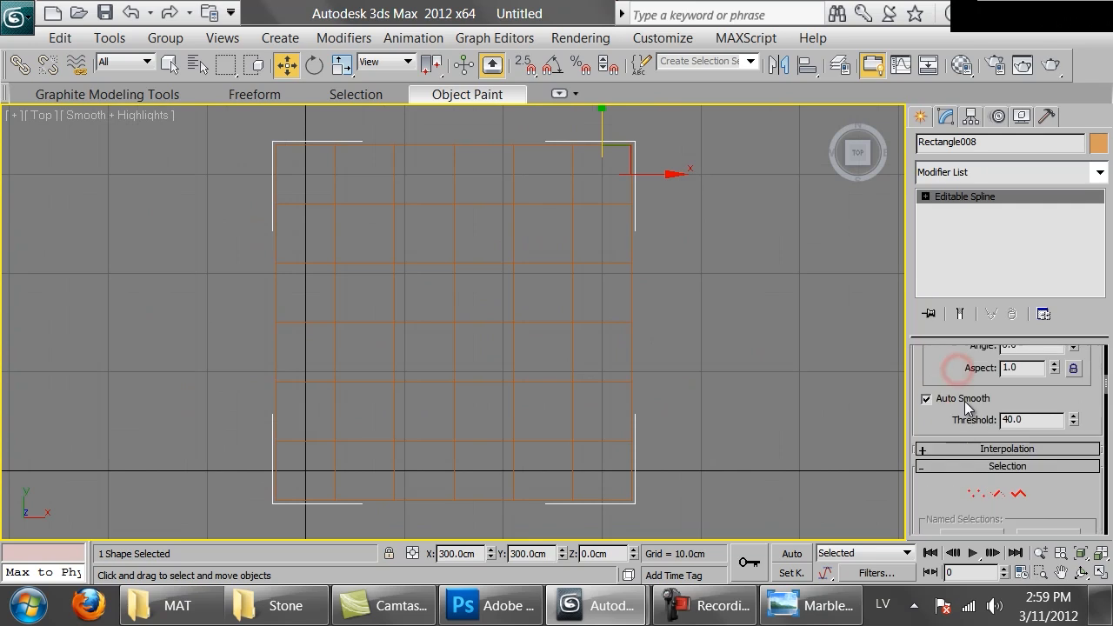
click(956, 374)
click(947, 388)
click(714, 311)
drag(758, 296, 624, 318)
click(662, 279)
Load a new Standard material into the first sample slot of the third row
key(m)
click(601, 269)
click(583, 336)
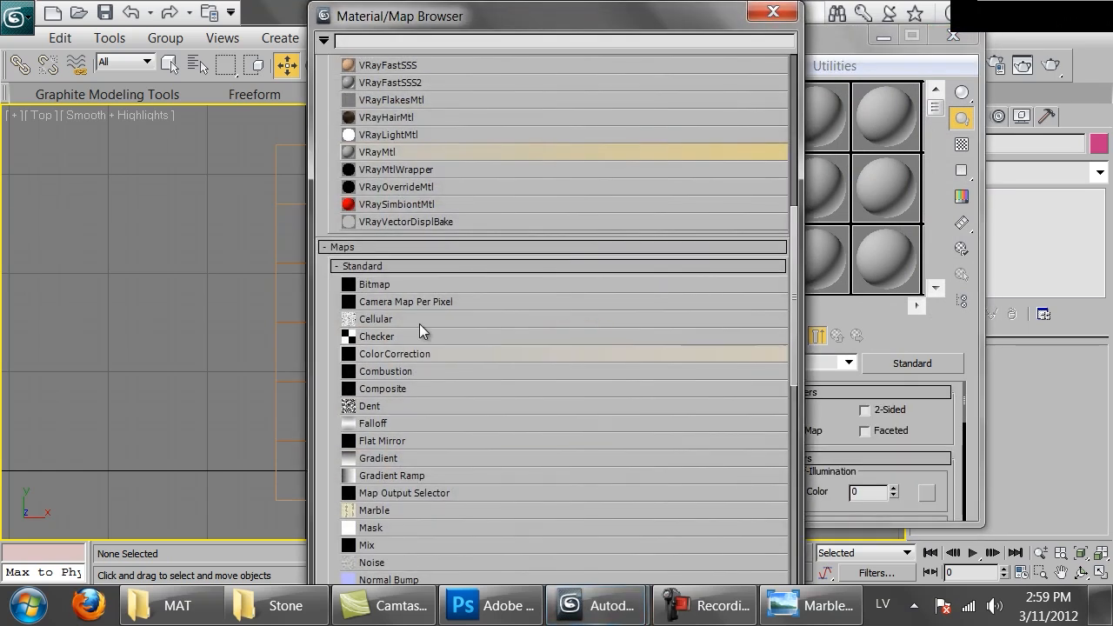
scroll(391, 407, down, 8)
scroll(613, 269, up, 15)
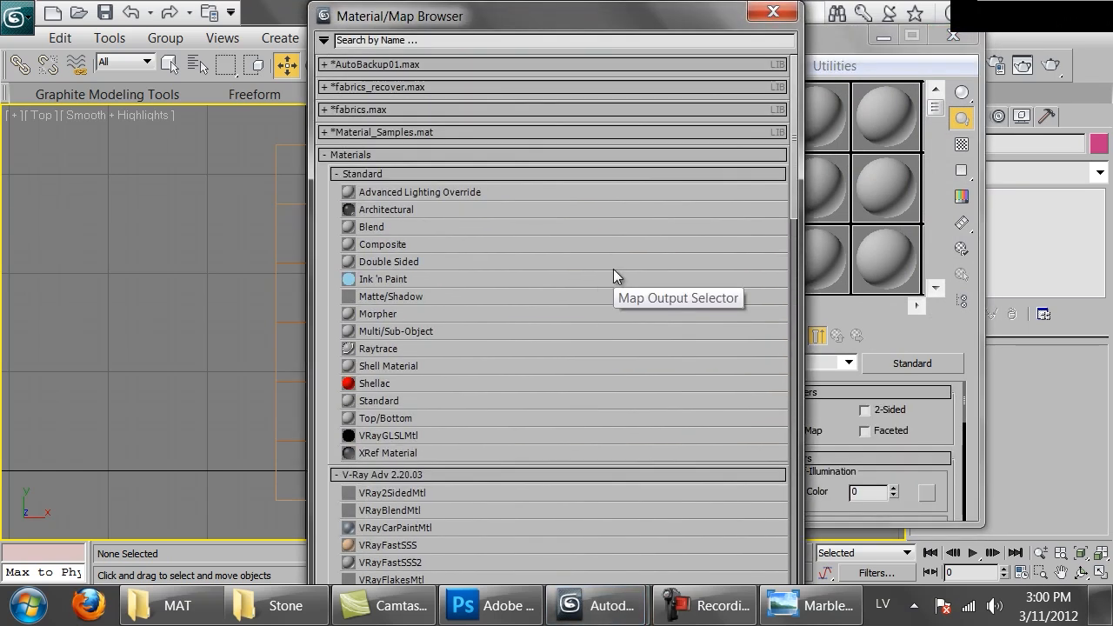
double_click(380, 400)
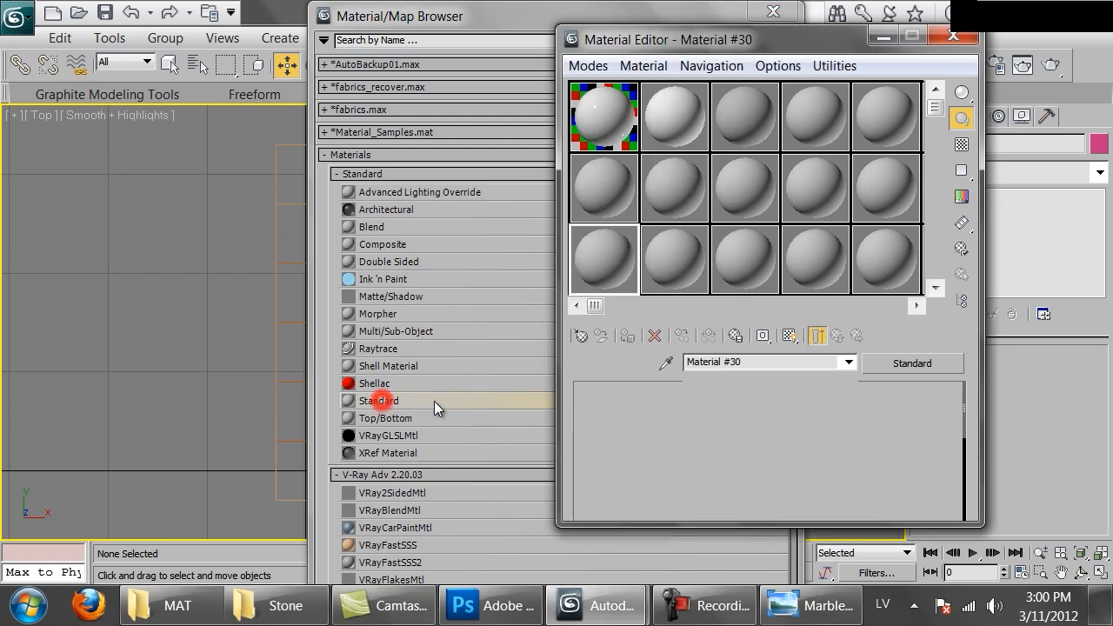
Set the new Standard material's diffuse colour to black and close the Material Editor and Material/Map Browser
click(701, 515)
click(661, 227)
drag(647, 229, 620, 226)
click(742, 299)
click(971, 38)
click(773, 12)
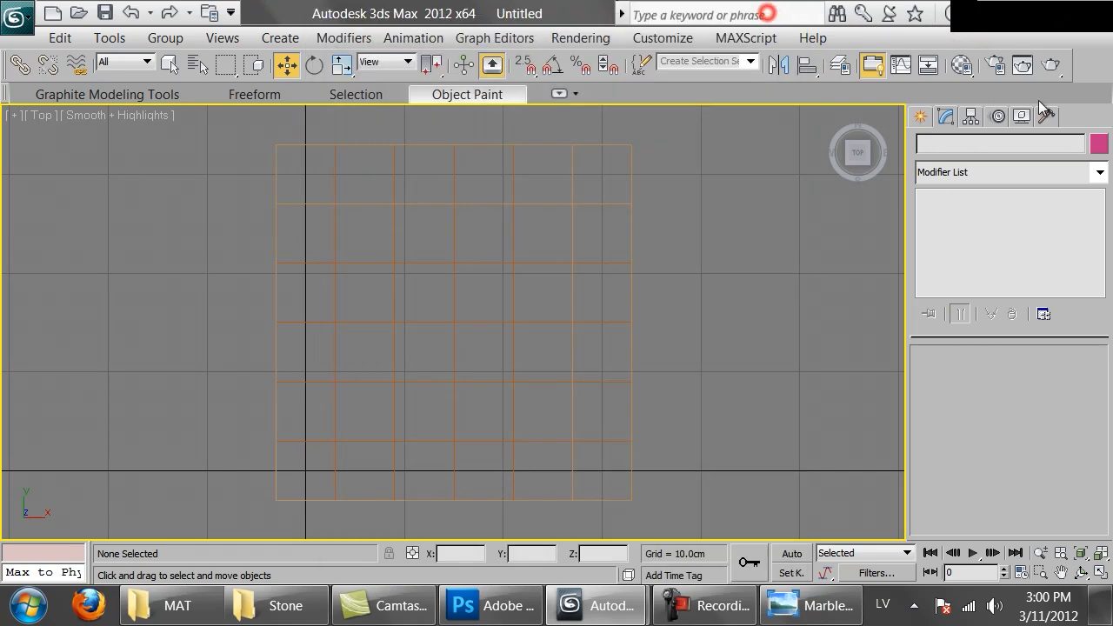
Assign the black material to the 6-by-6 tile grid and close the Material Editor
key(m)
drag(174, 203, 409, 323)
click(627, 335)
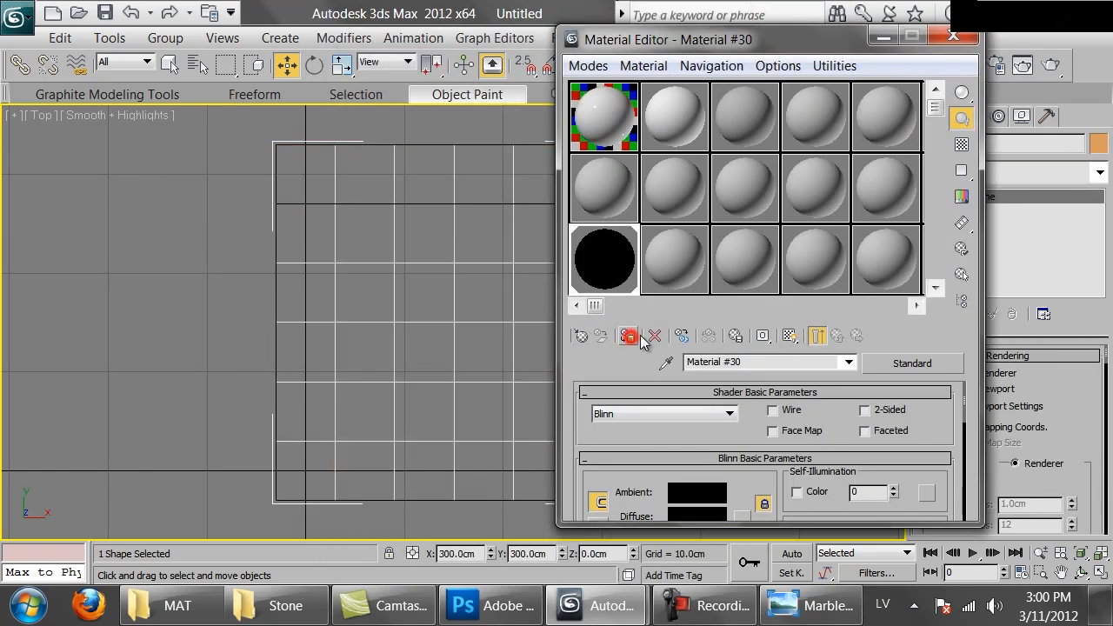
click(952, 36)
Assign the Default Scanline Renderer as the production renderer
click(1003, 65)
drag(491, 421, 393, 173)
scroll(392, 173, down, 5)
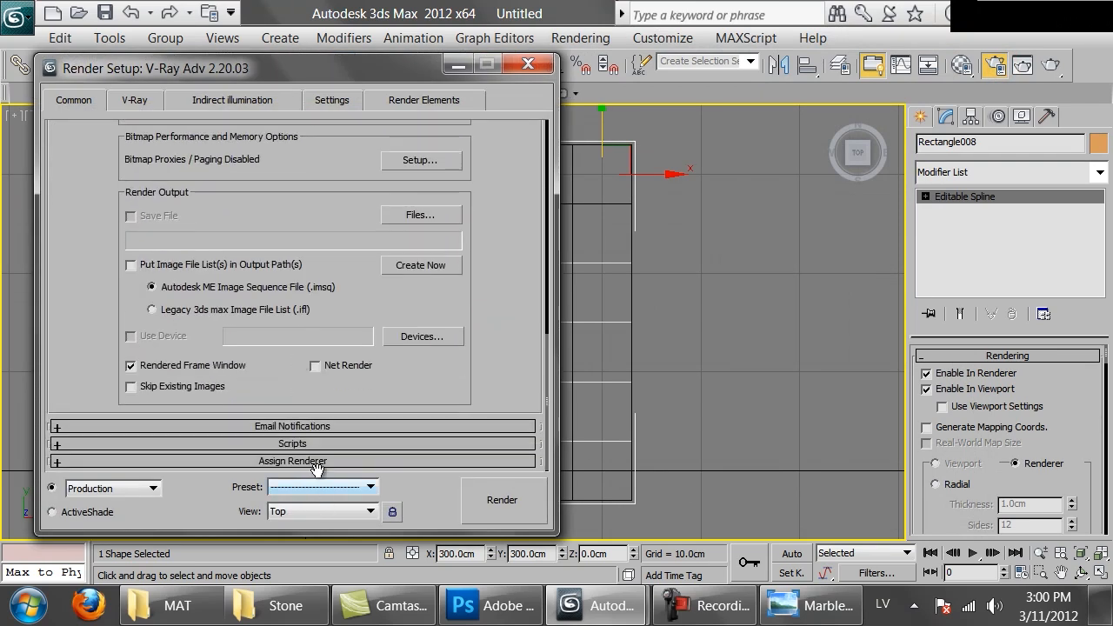
scroll(310, 465, down, 2)
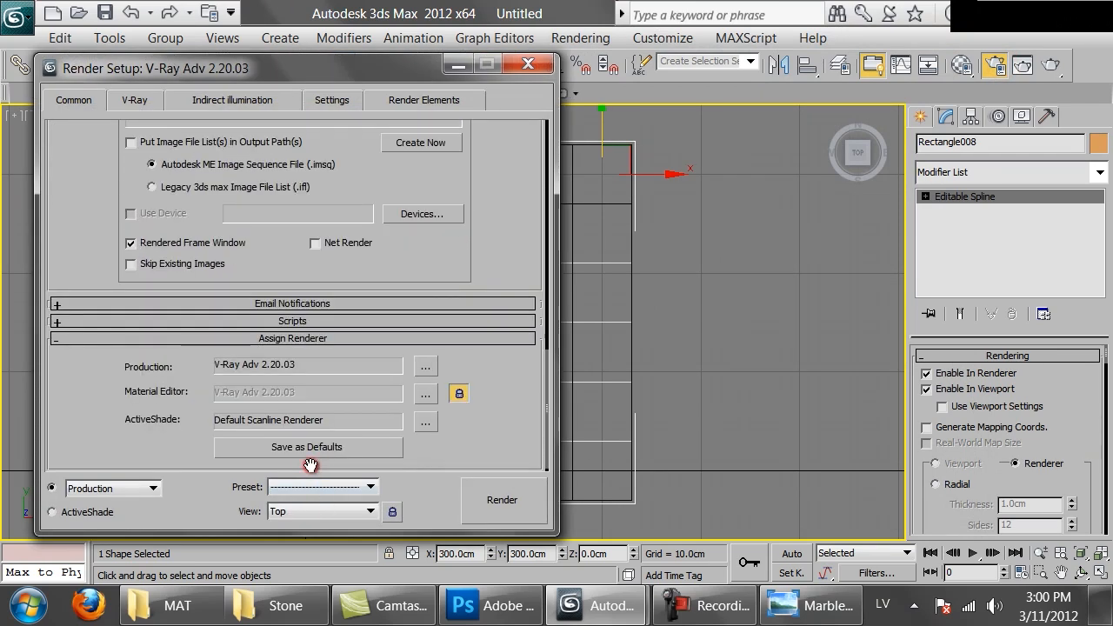
click(425, 366)
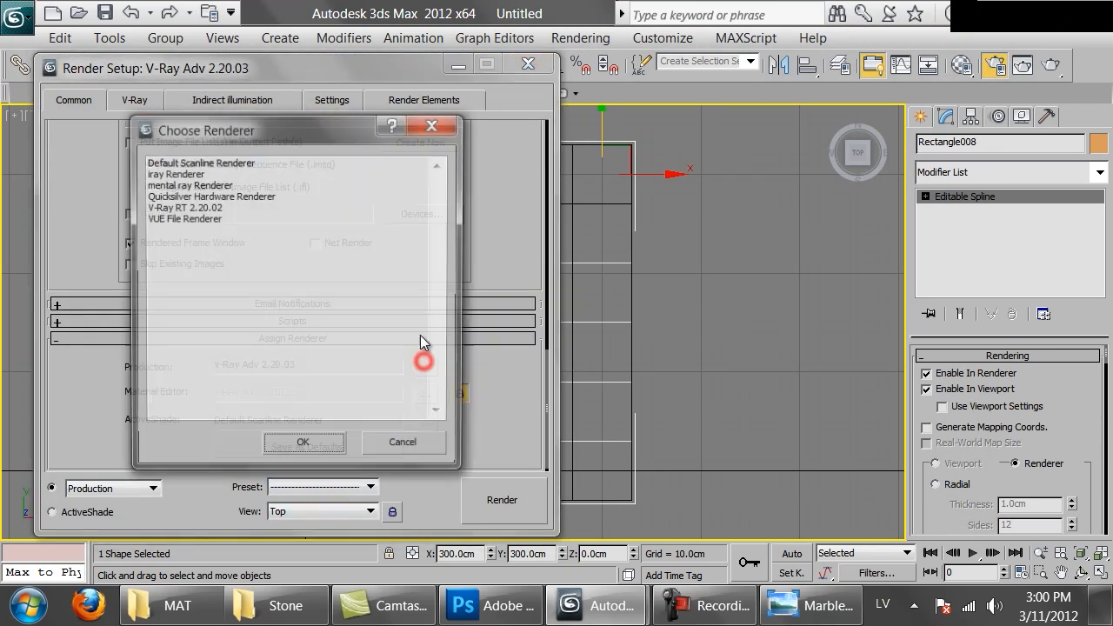
double_click(197, 163)
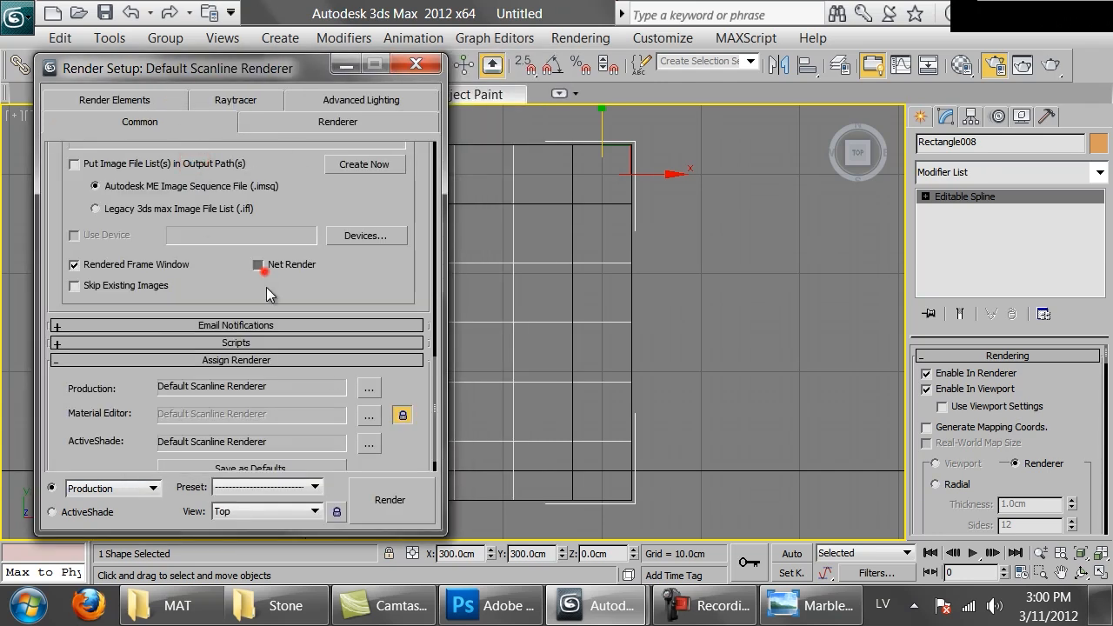
Set the render output size to 5000 by 5000 pixels and close Render Setup
scroll(226, 296, up, 10)
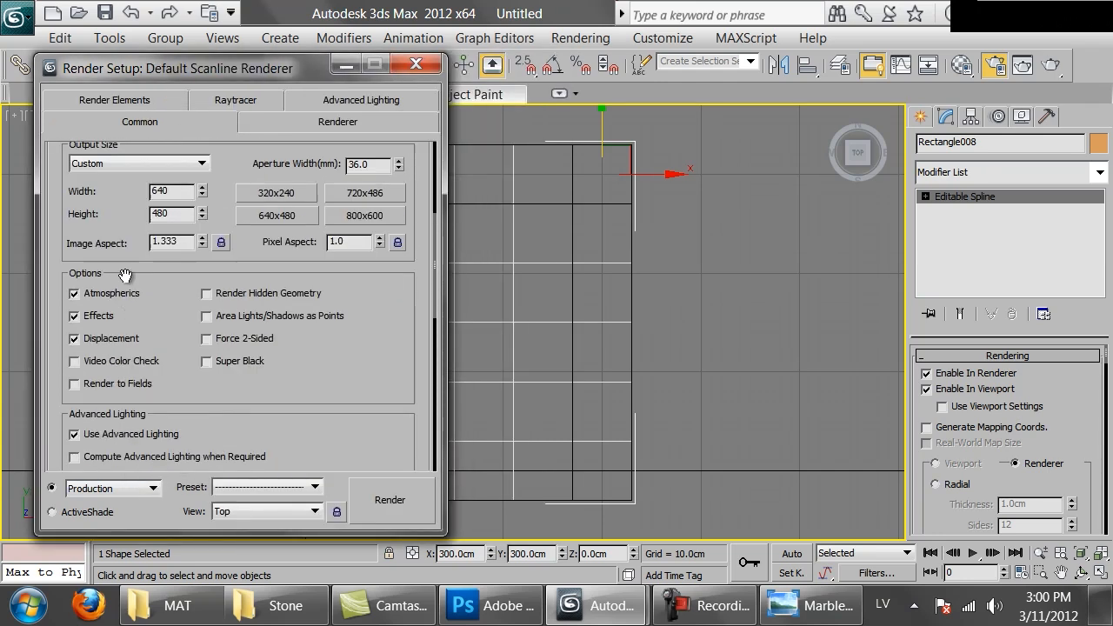
double_click(178, 217)
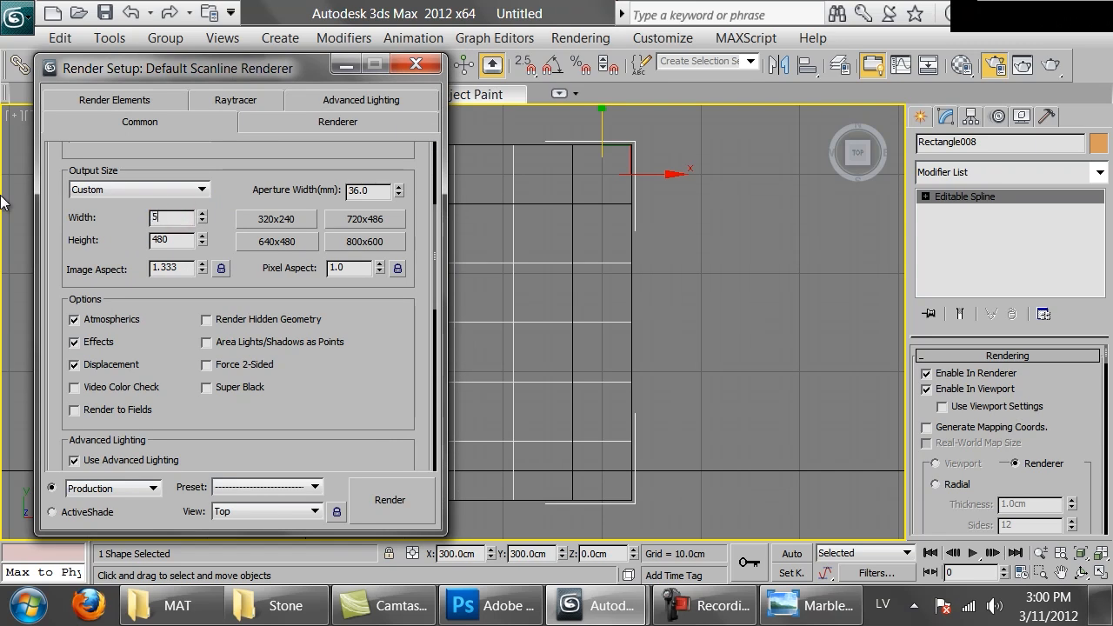
double_click(166, 241)
text(5000)
key(Return)
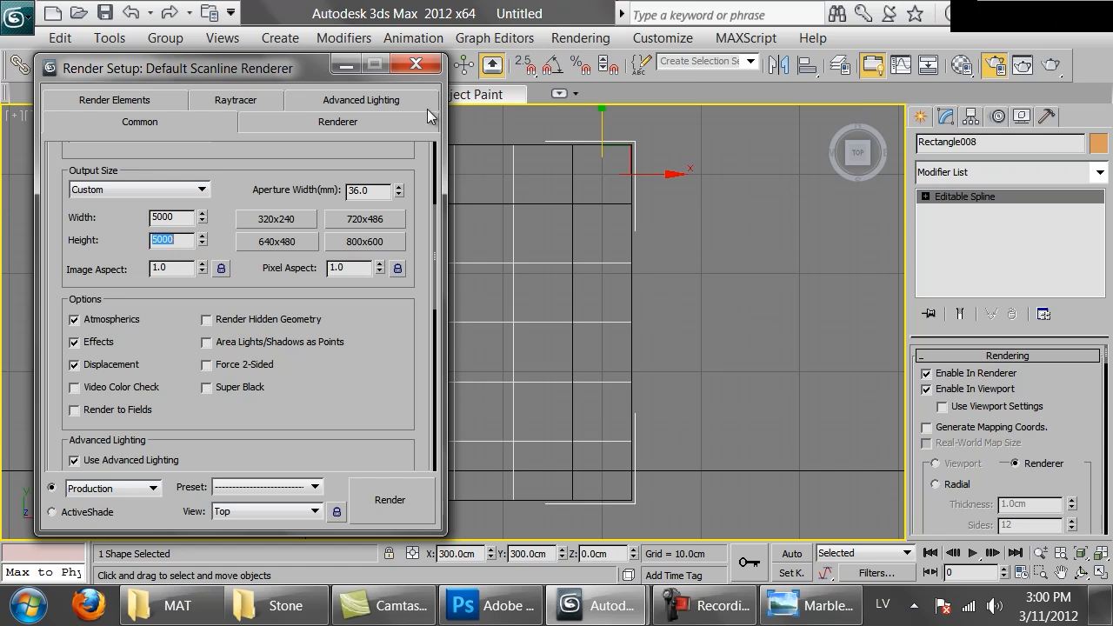
click(415, 62)
Show the safe frame in the Top view and fit the whole tile grid inside it
click(719, 194)
key(shift+f)
scroll(434, 260, up, 1)
scroll(433, 260, up, 5)
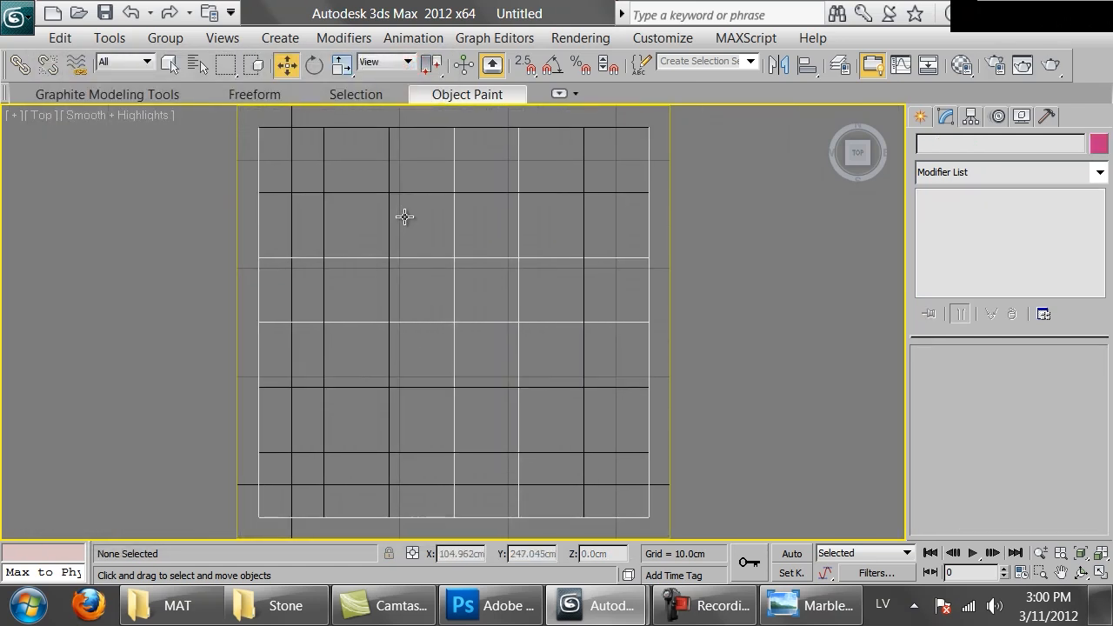
Set the environment background colour to white (RGB 255, 255, 255)
click(580, 38)
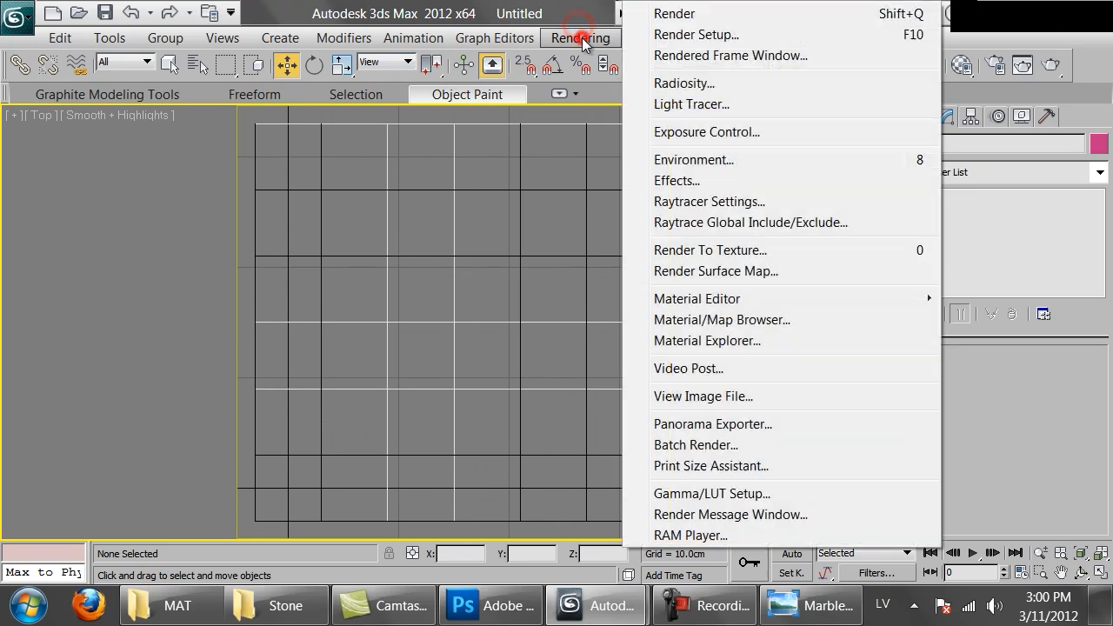
click(695, 161)
drag(599, 127, 748, 109)
click(607, 225)
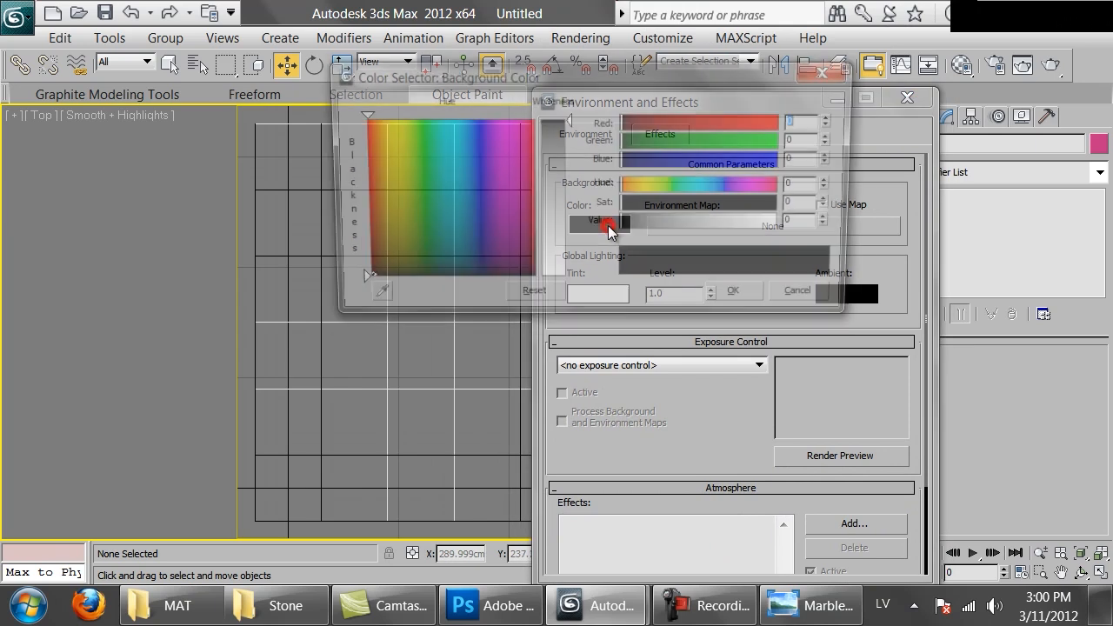
drag(766, 226, 791, 228)
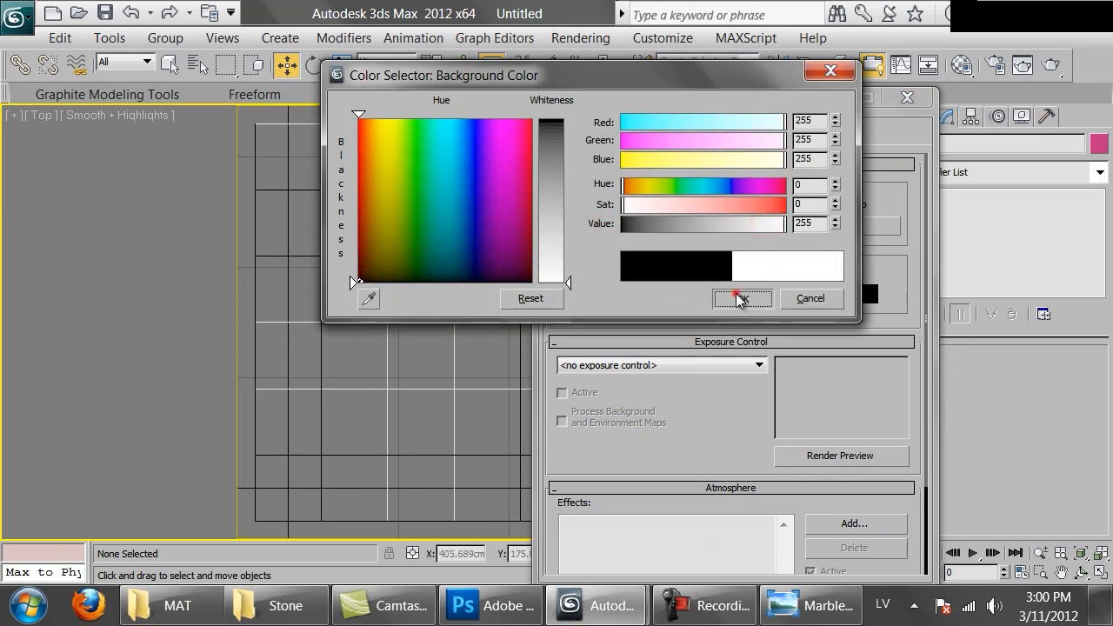
click(740, 298)
Render the Top view and inspect the tile lines at several zoom levels, closing the render and environment windows
click(1050, 64)
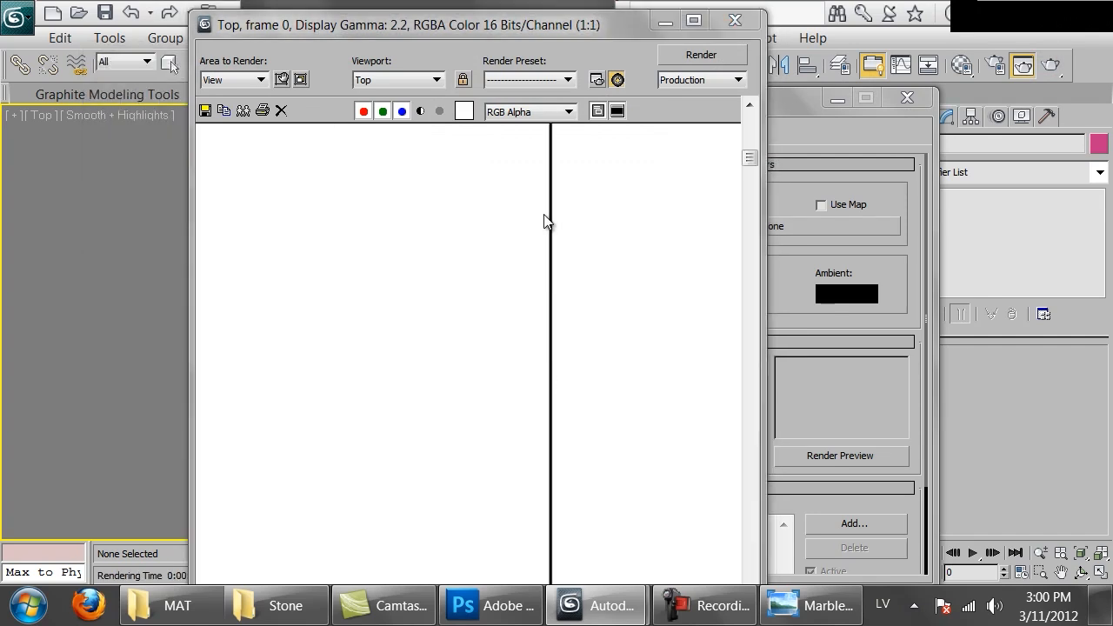
middle_drag(522, 429, 499, 578)
middle_drag(734, 338, 399, 323)
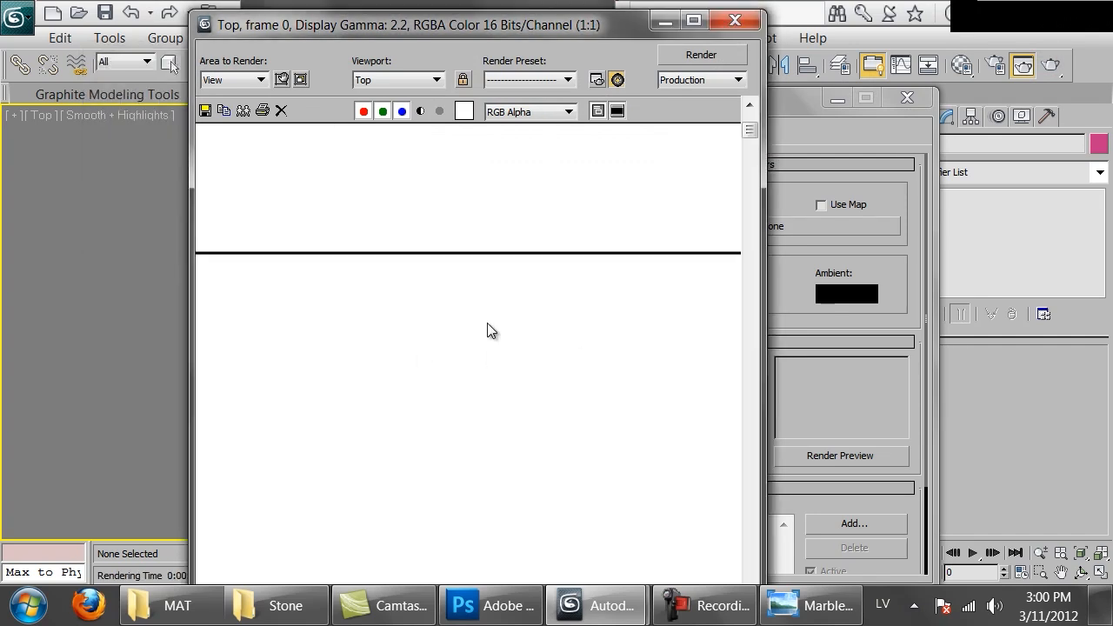
click(783, 325)
click(426, 337)
scroll(426, 337, down, 1)
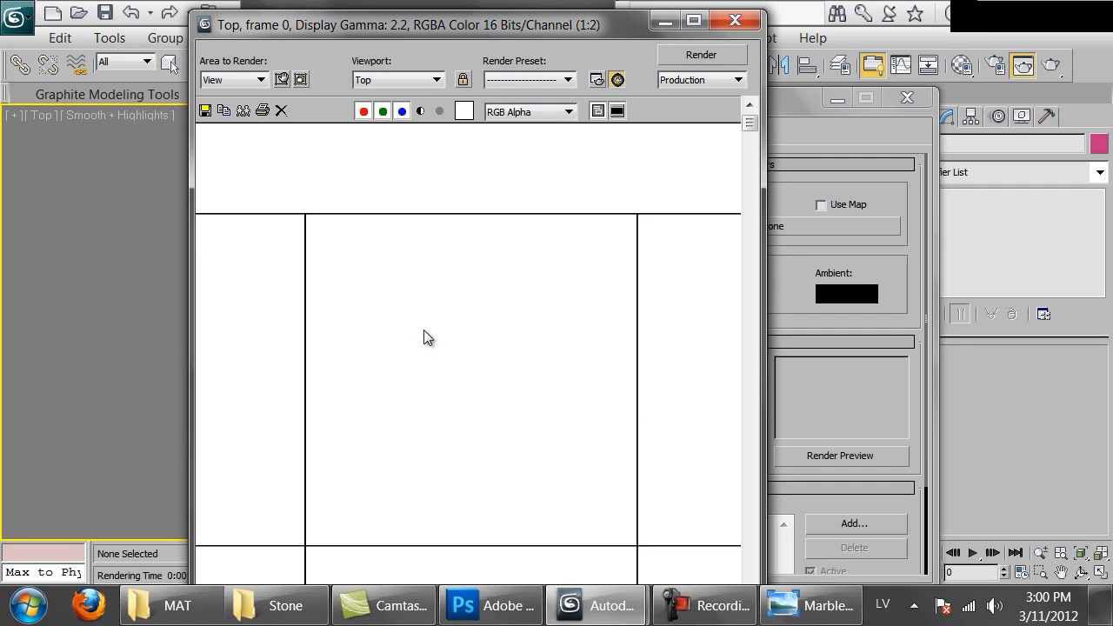
middle_drag(480, 387, 520, 433)
scroll(520, 433, down, 2)
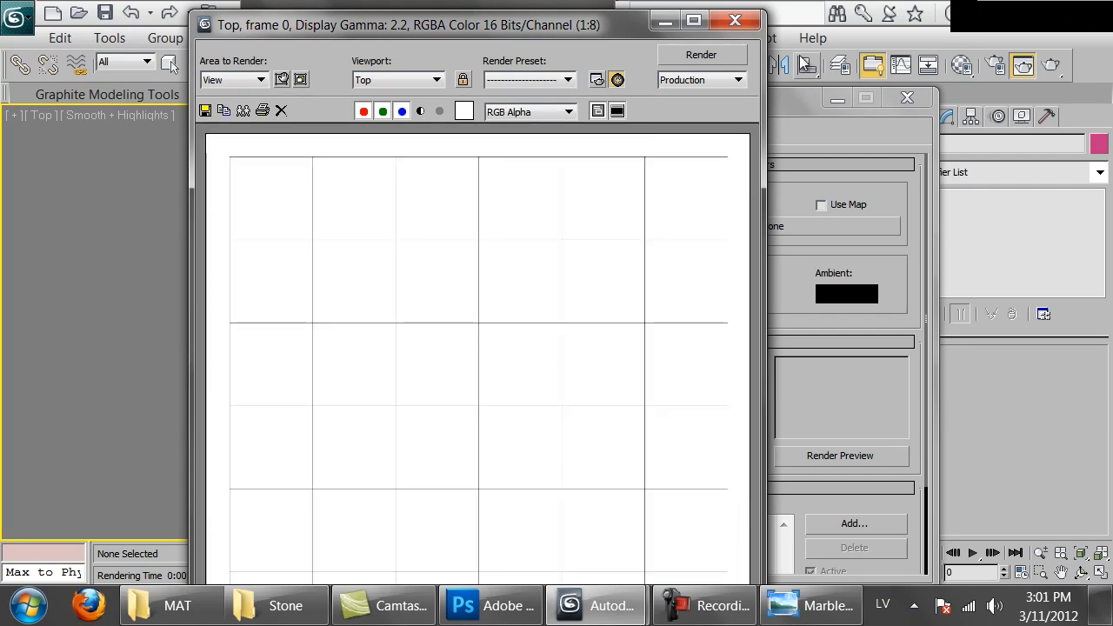
click(745, 20)
click(907, 97)
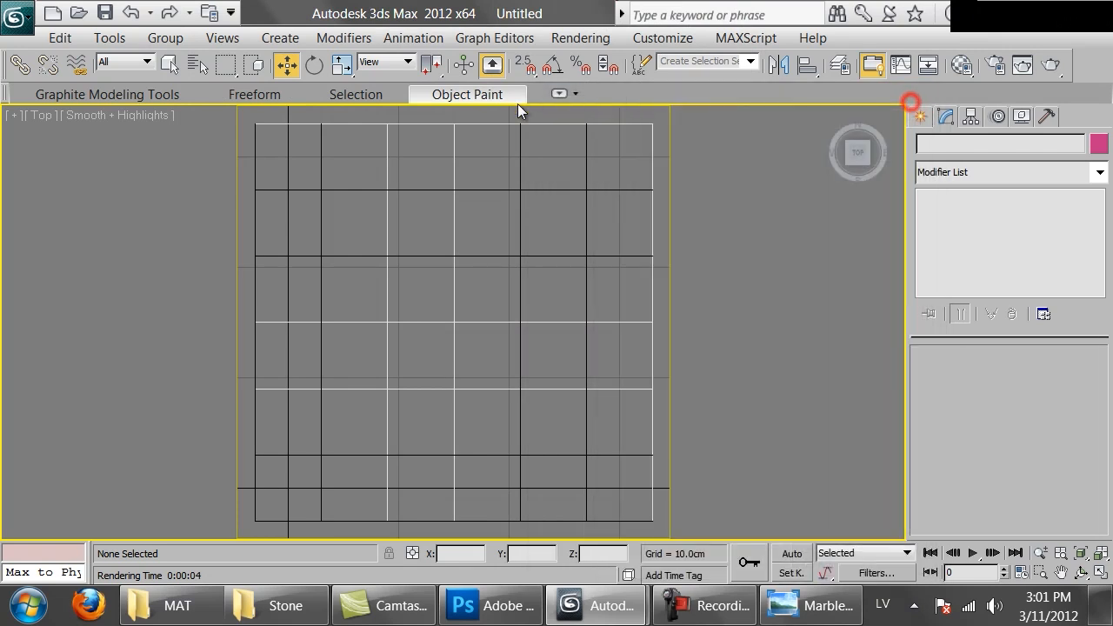
Select the tile grid, show it in wireframe and render the Top view again at 5000 by 5000
click(508, 128)
key(F3)
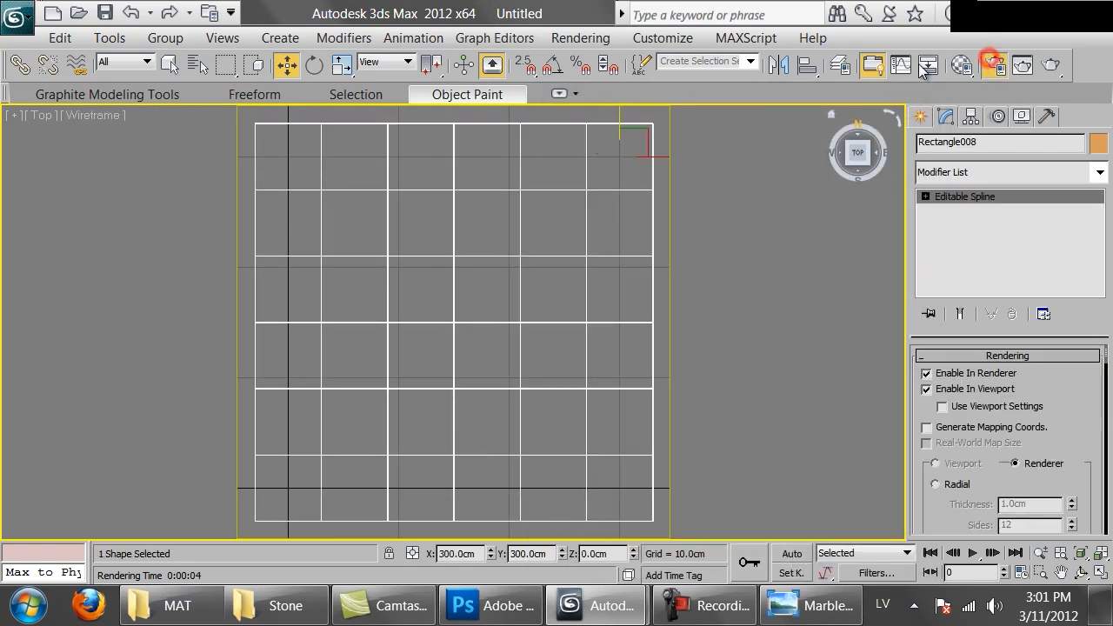
click(989, 65)
click(390, 500)
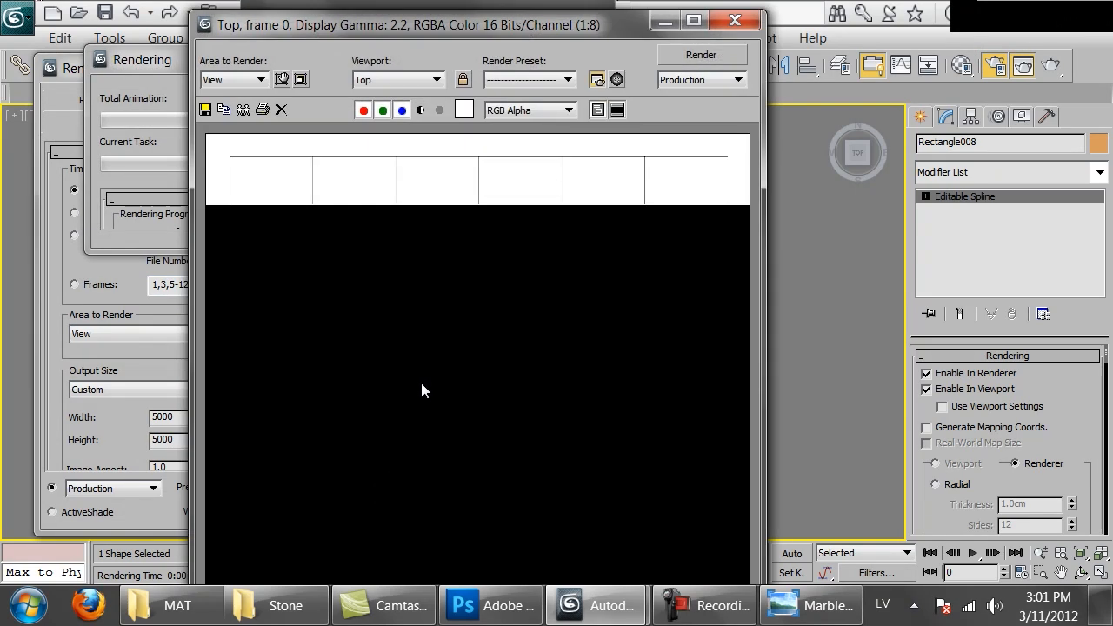
mouse_move(482, 27)
mouse_down()
mouse_move(485, 7)
mouse_move(500, 27)
mouse_up()
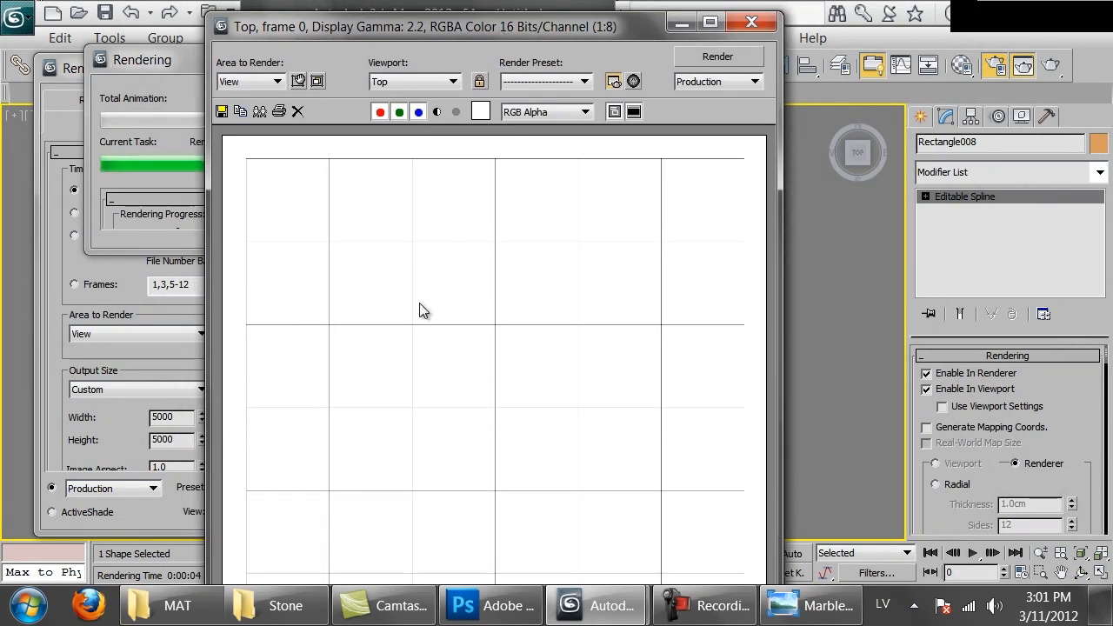
Save the rendered image in the Marble folder as a PNG named 60x60, using RGB 48 bit with alpha channel
click(223, 112)
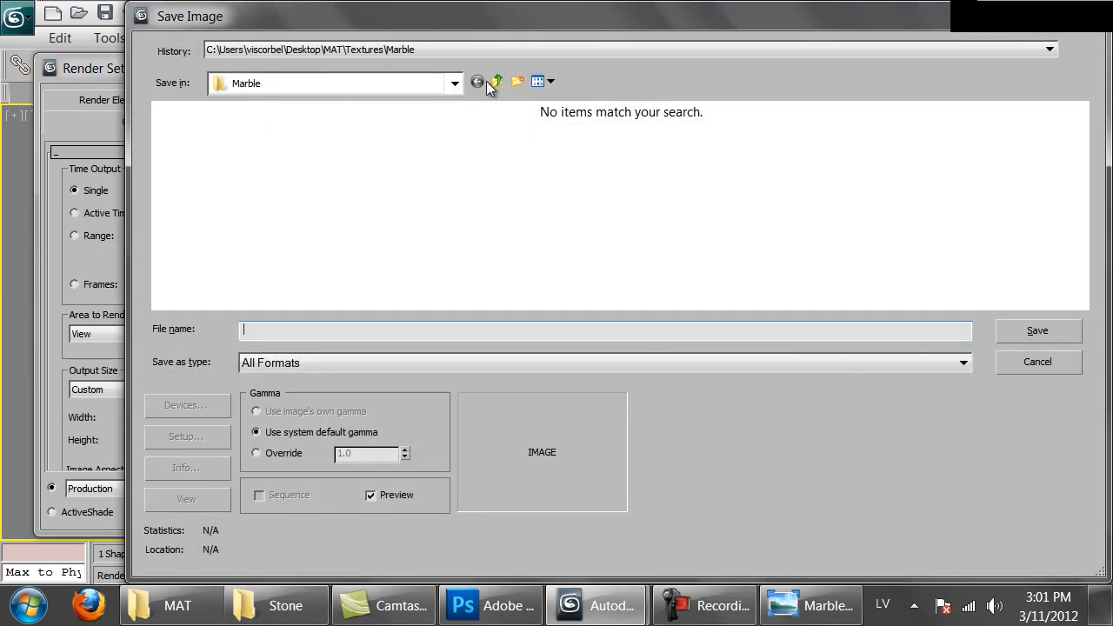
click(301, 362)
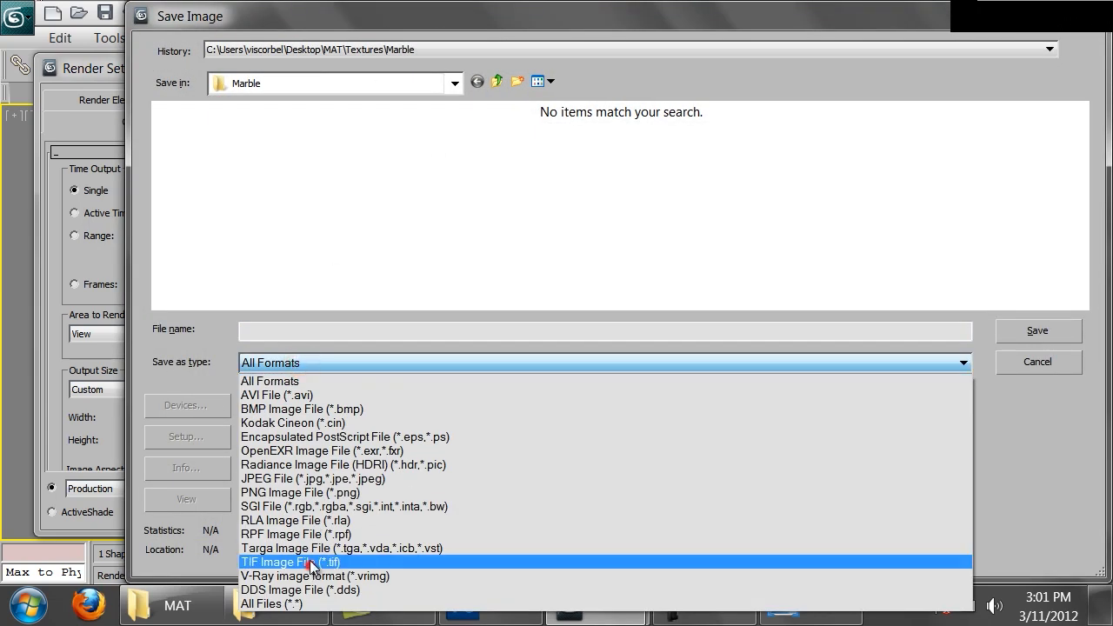
click(330, 492)
click(320, 332)
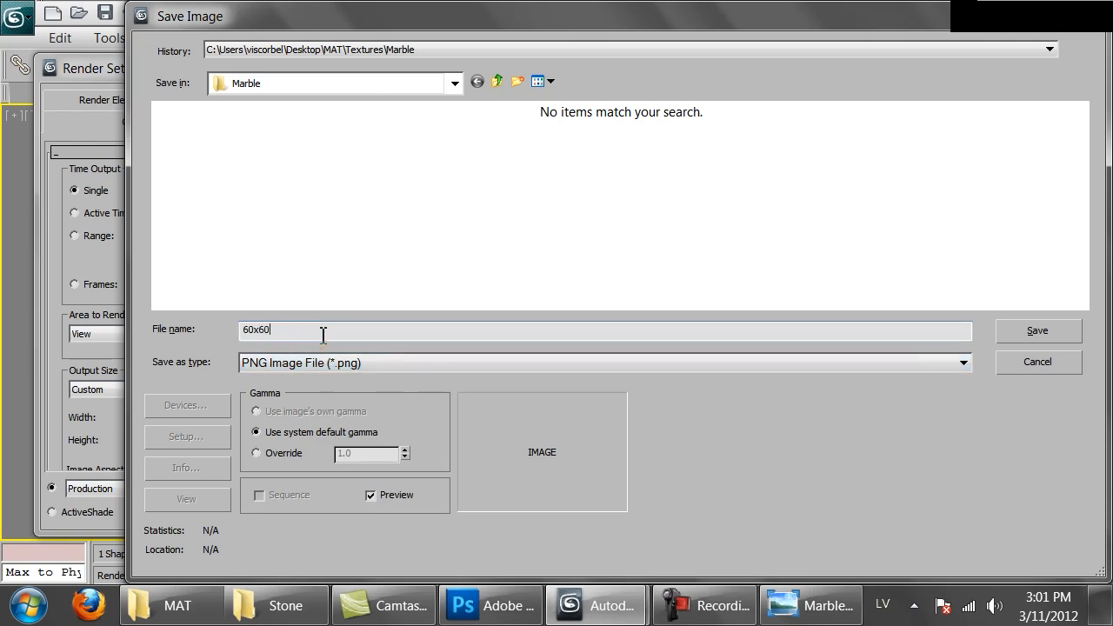
text(60x60)
key(Return)
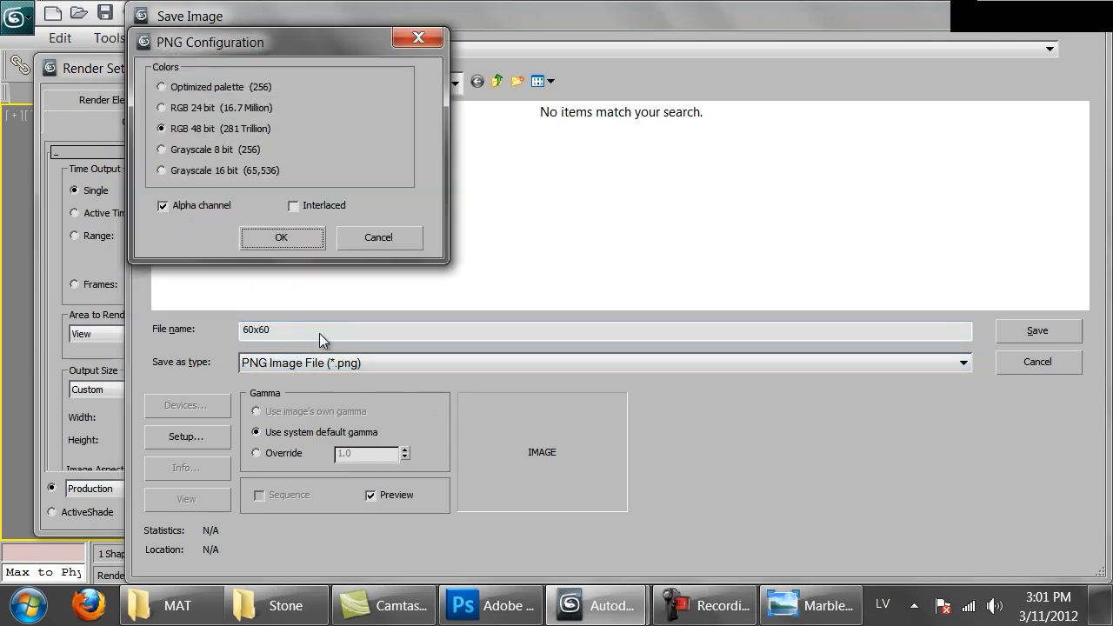
key(Return)
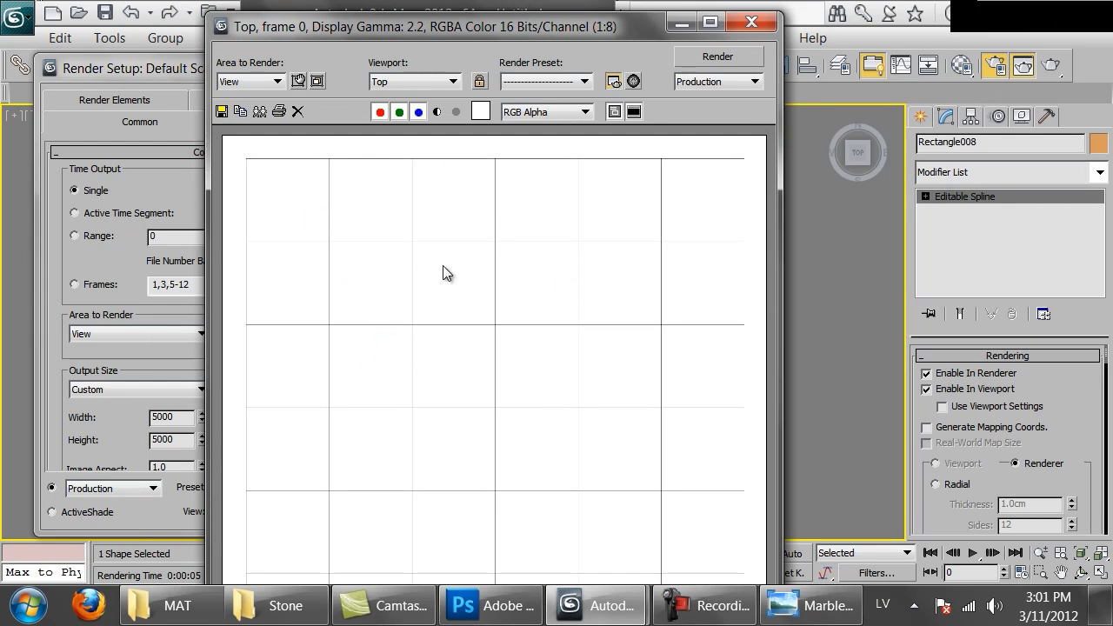
Switch to Photoshop and open the rendered 60x60.png
click(478, 610)
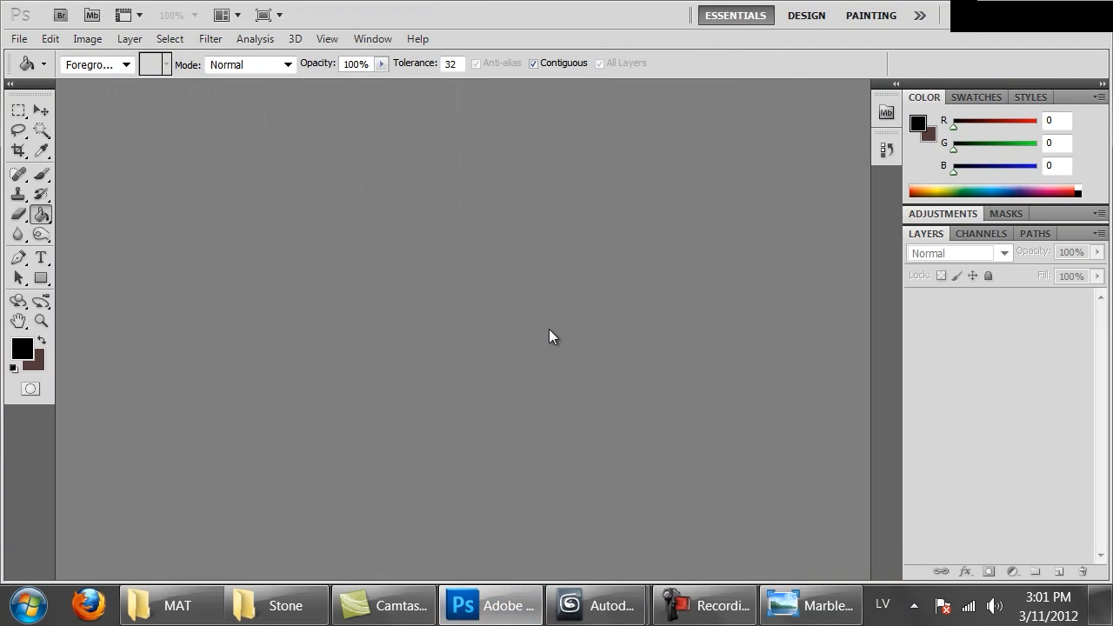
double_click(549, 329)
double_click(232, 140)
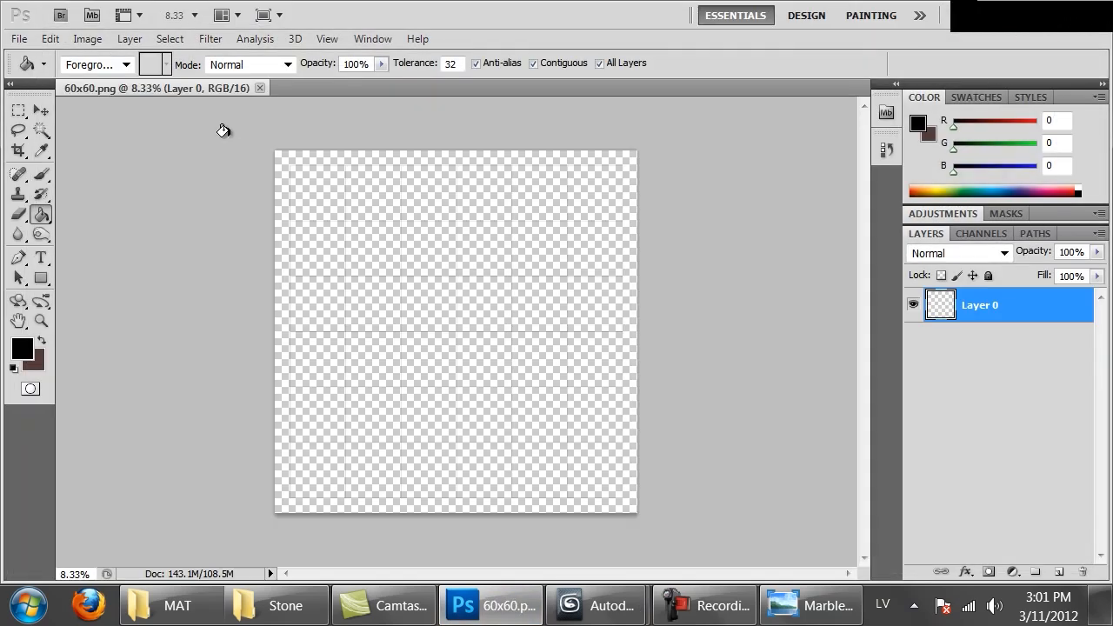
Trim the image on all four sides based on transparent pixels and check the grid at lower zoom levels
click(96, 44)
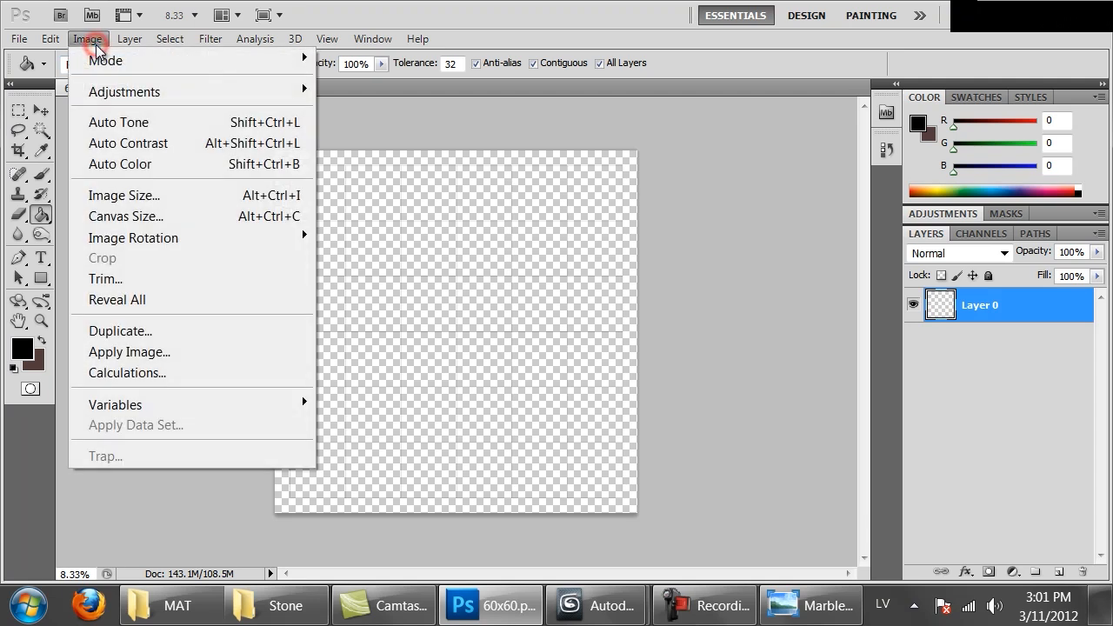
click(122, 278)
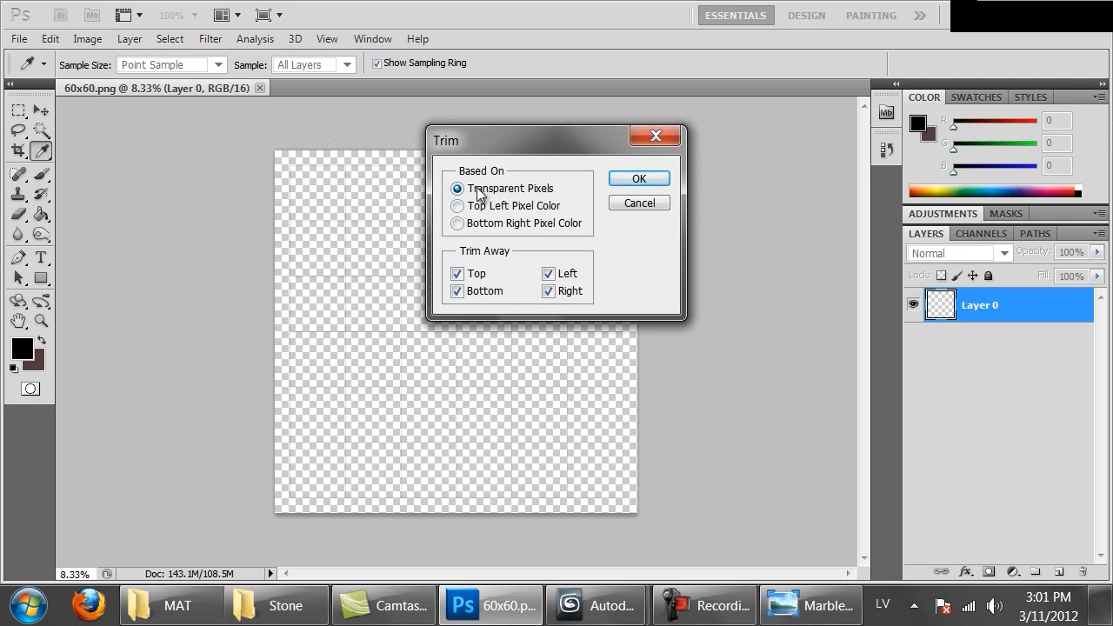
click(638, 180)
key(g)
key(ctrl+1)
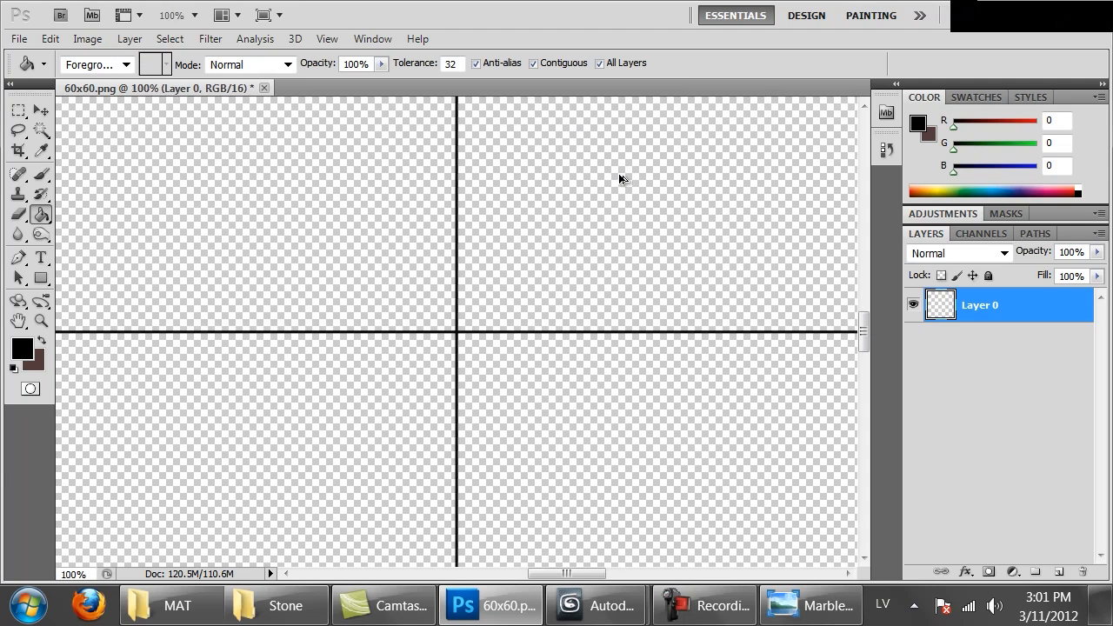
key(ctrl+minus)
key(ctrl+minus)
key(ctrl+minus)
key(ctrl+minus)
key(ctrl+minus)
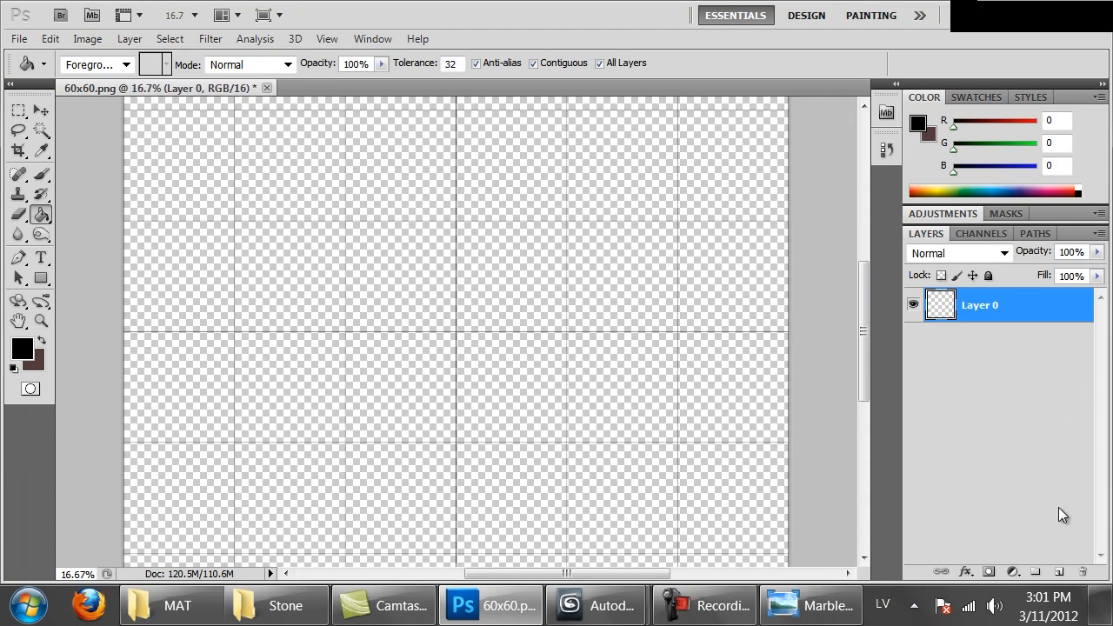
Add a new layer beneath the grid layer and fill it with white, with All Layers turned off for the Paint Bucket
click(1057, 571)
drag(978, 306, 969, 348)
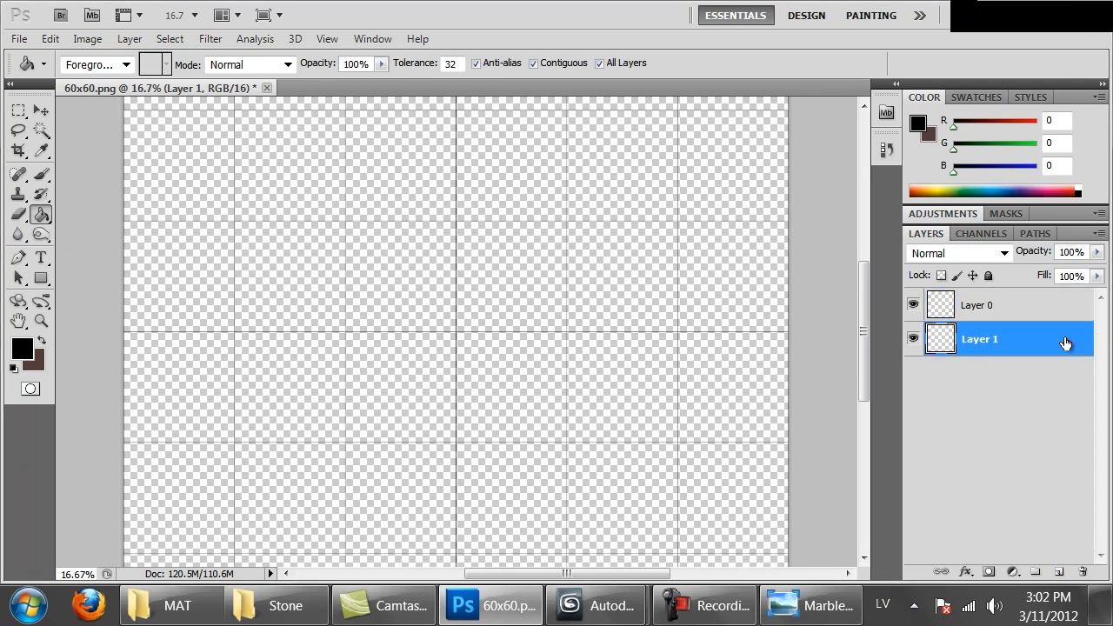
click(19, 352)
drag(780, 350, 440, 127)
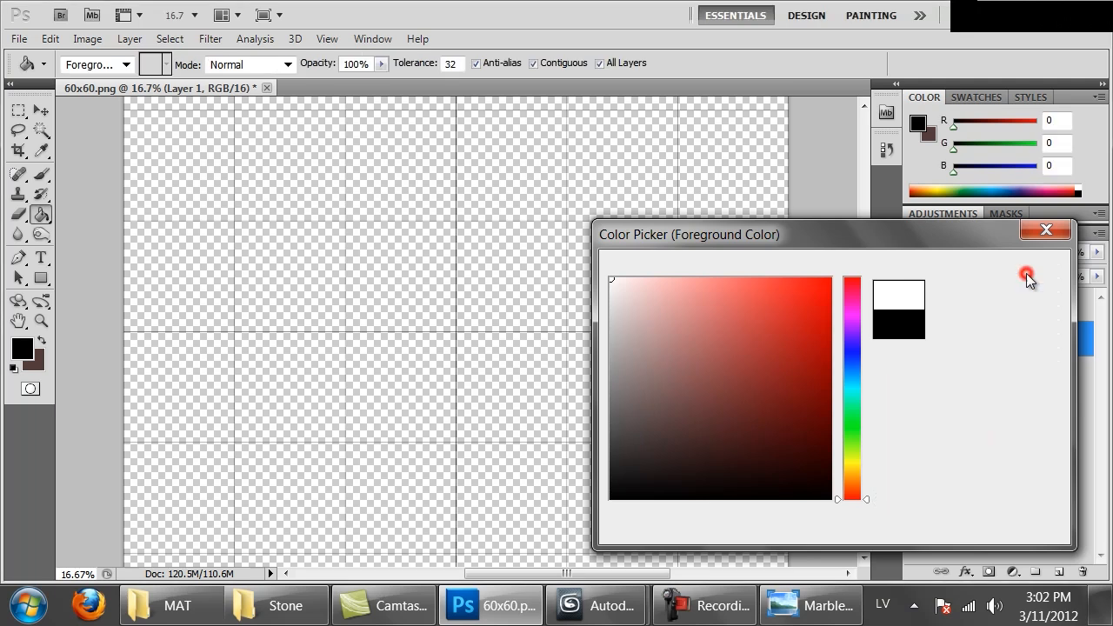
click(1009, 269)
key(g)
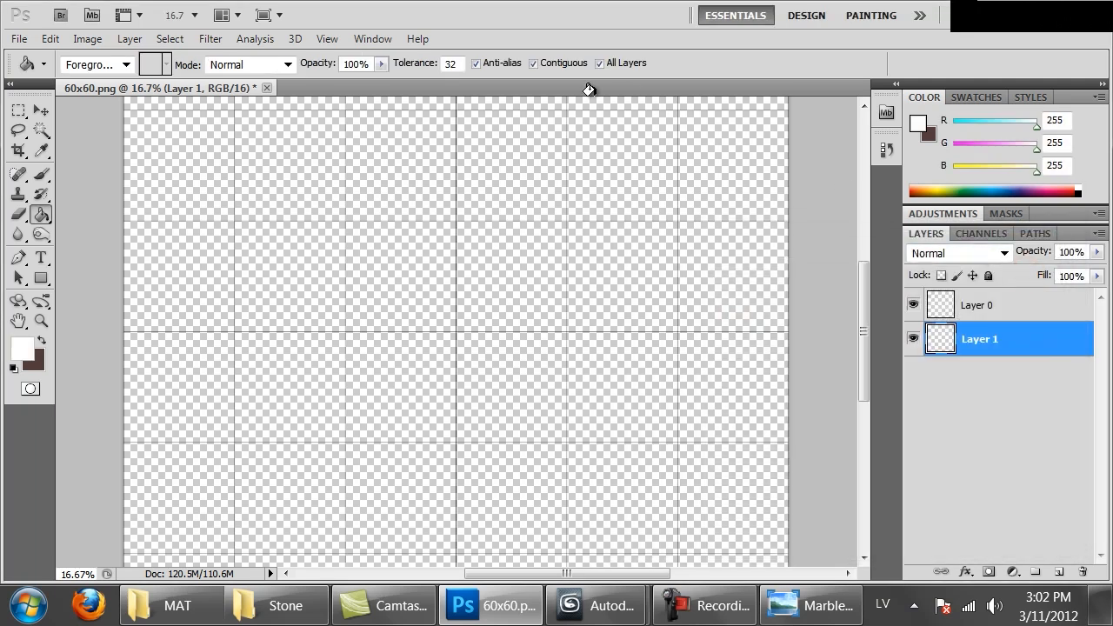
click(611, 64)
click(604, 167)
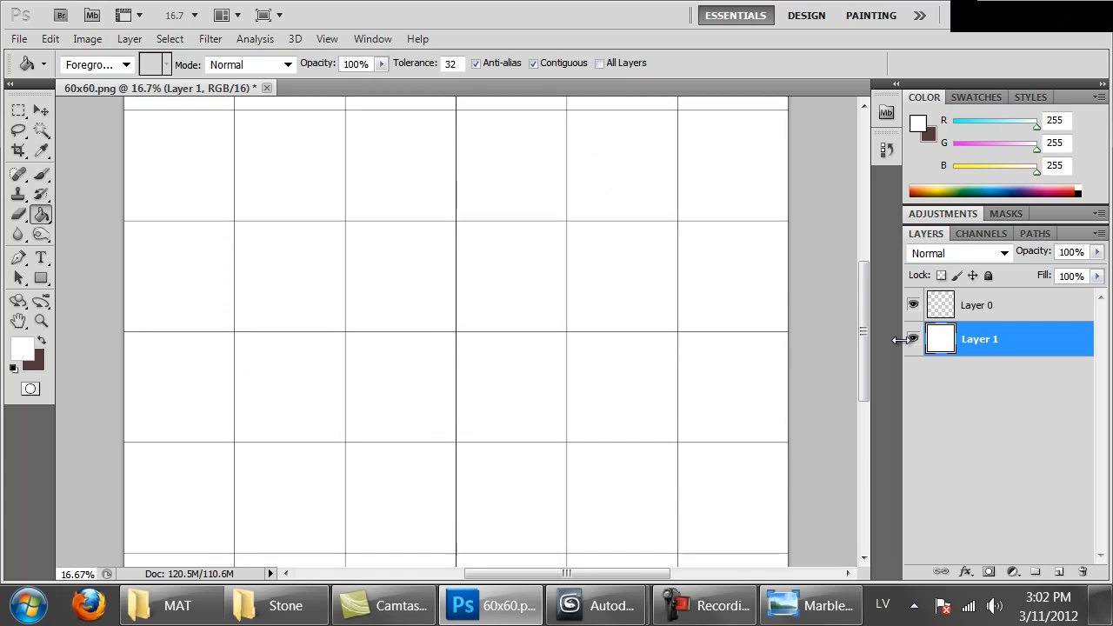
Inspect the grid lines over the white background at several zoom levels
key(ctrl+1)
key(ctrl+minus)
key(ctrl+minus)
key(ctrl+minus)
key(ctrl+minus)
key(ctrl+minus)
key(ctrl+minus)
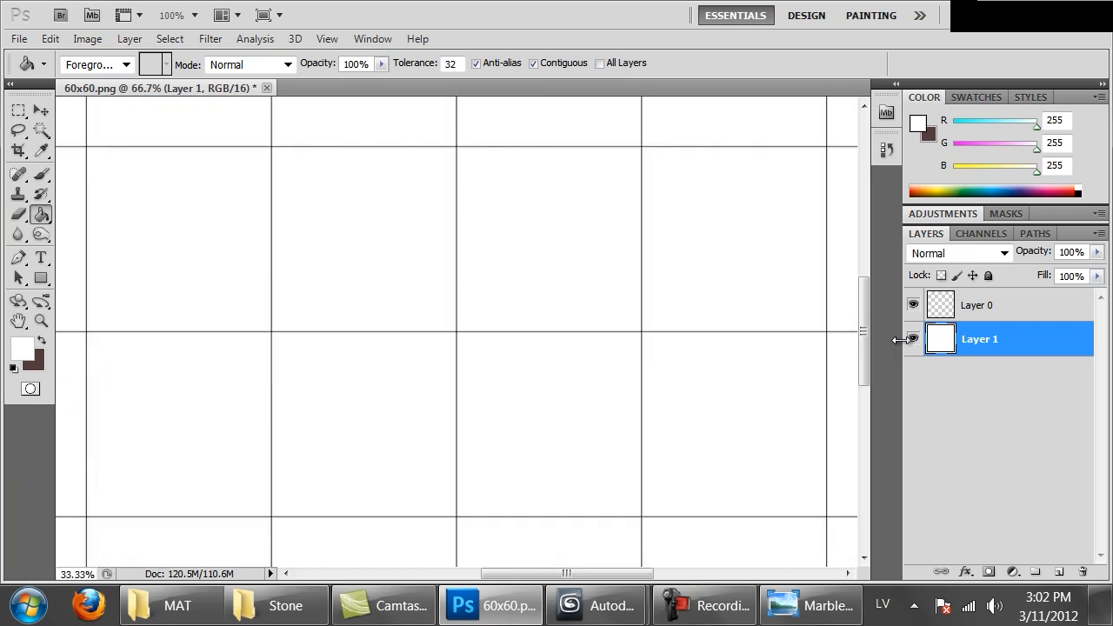
key(ctrl+minus)
key(ctrl+plus)
mouse_move(527, 221)
mouse_down()
mouse_move(539, 308)
mouse_move(536, 186)
mouse_move(425, 229)
mouse_move(509, 425)
mouse_move(547, 206)
mouse_move(542, 459)
mouse_move(591, 290)
mouse_move(579, 338)
mouse_move(578, 247)
mouse_up()
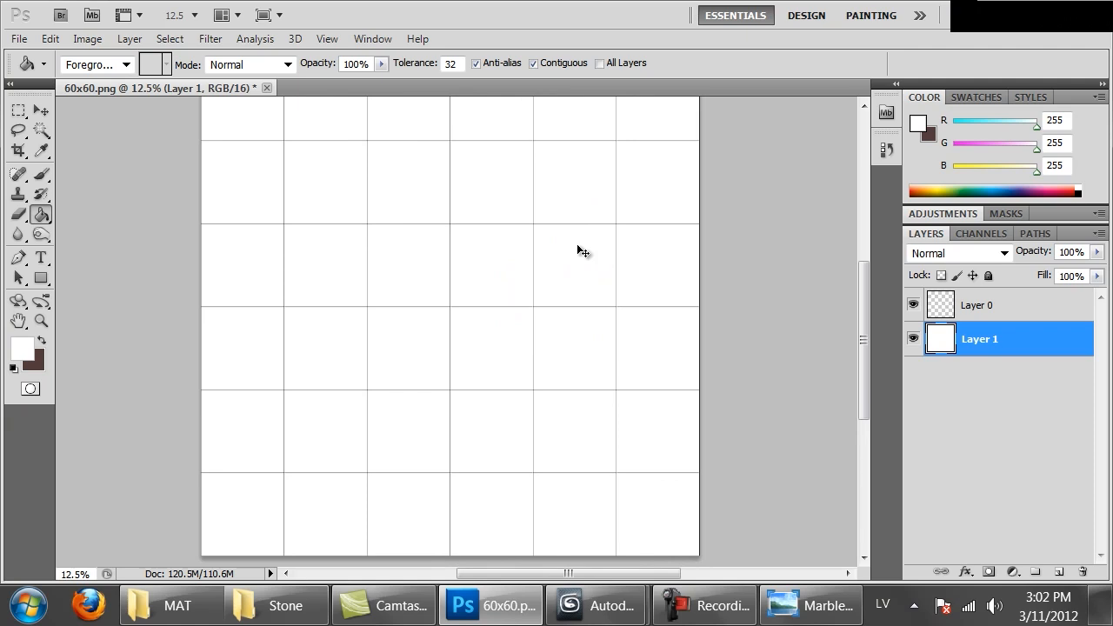
Save a copy of the image in PNG format as 60x60.png in the Marble folder
key(ctrl+shift+s)
click(411, 422)
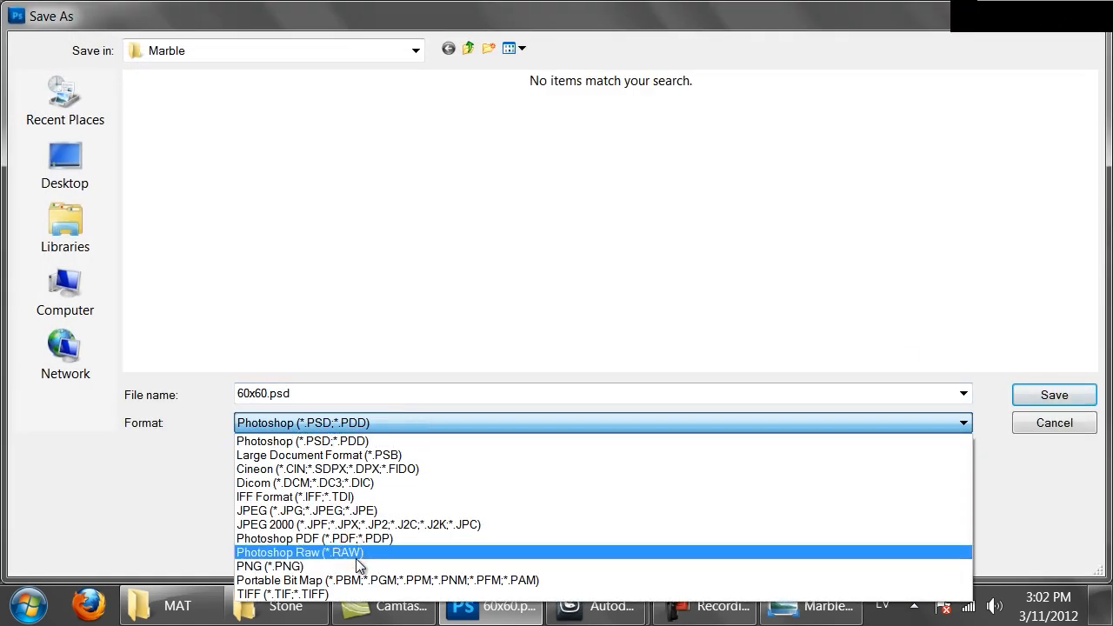
click(358, 564)
double_click(281, 393)
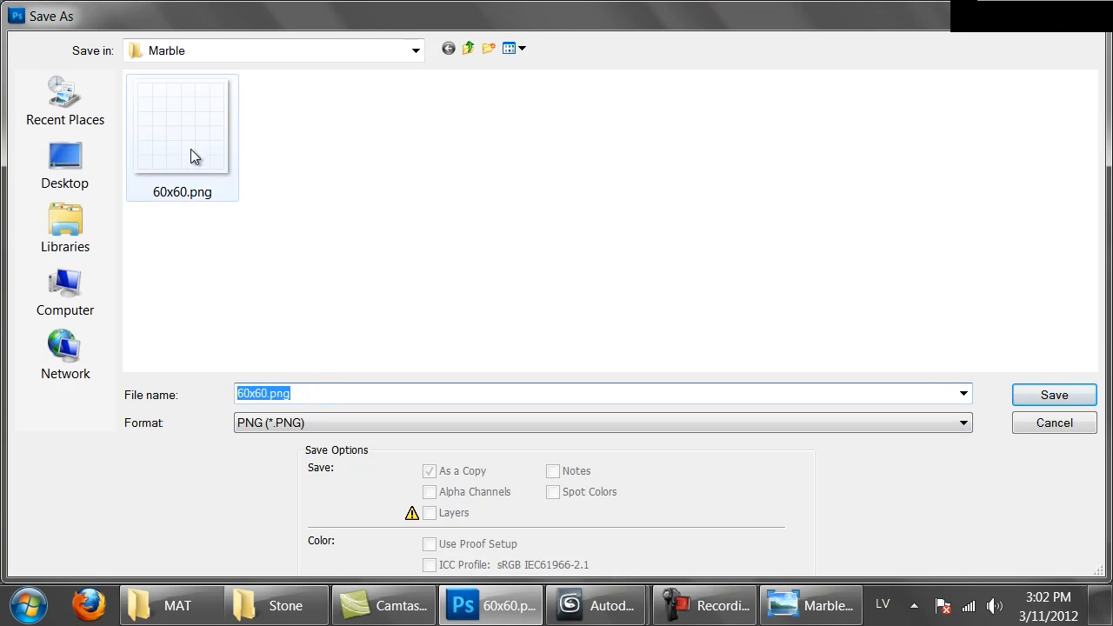
click(1046, 400)
click(522, 243)
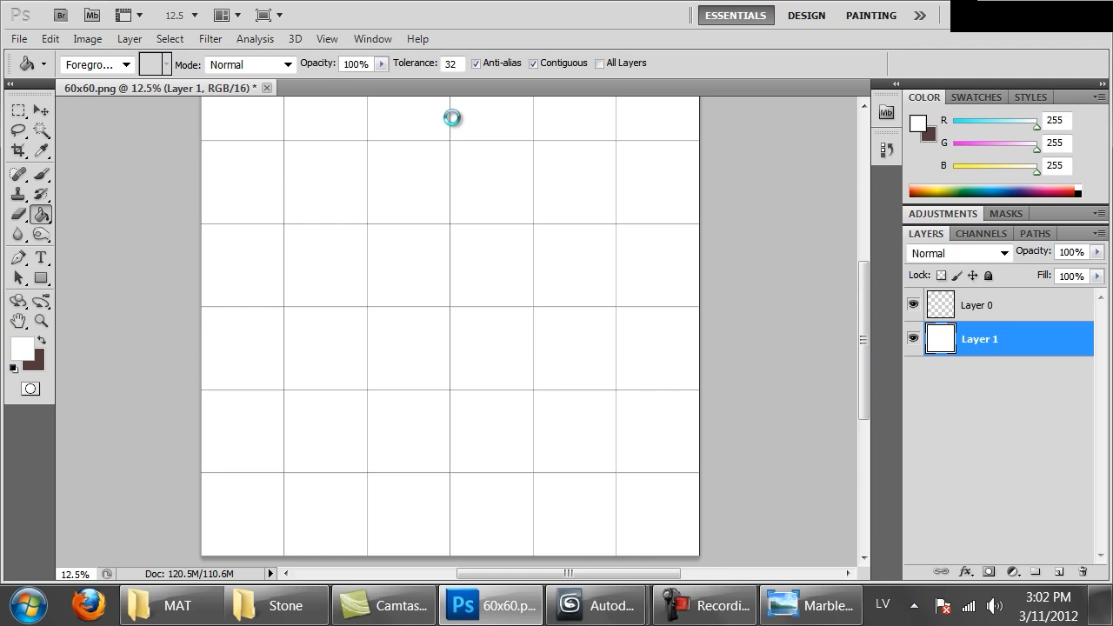
click(445, 183)
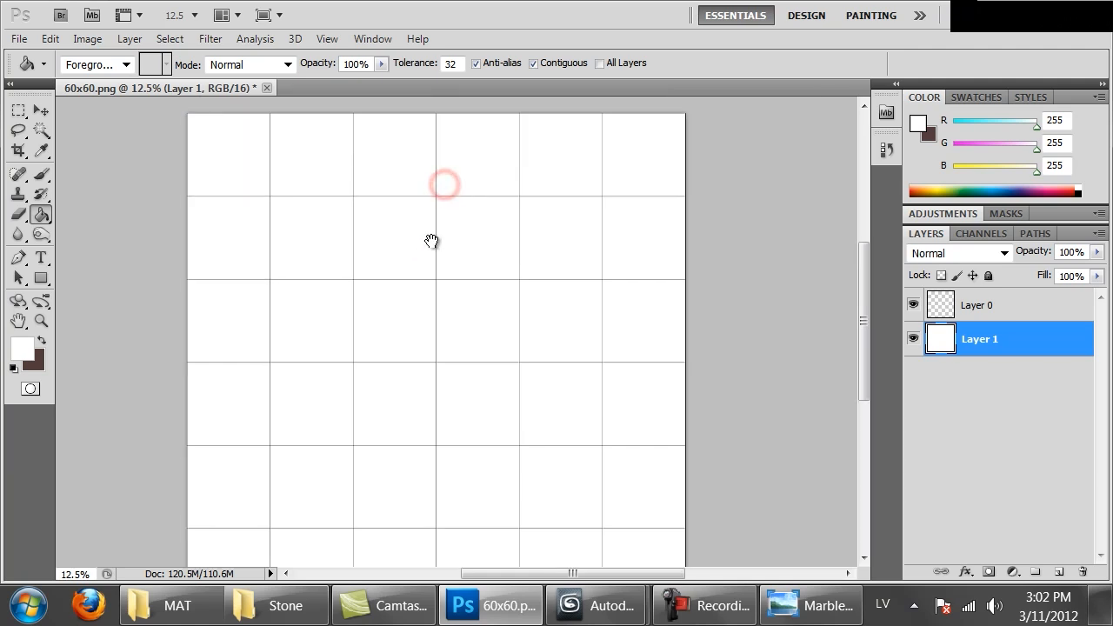
Switch to the MAT folder window and open its raw > Marble folder
mouse_move(198, 620)
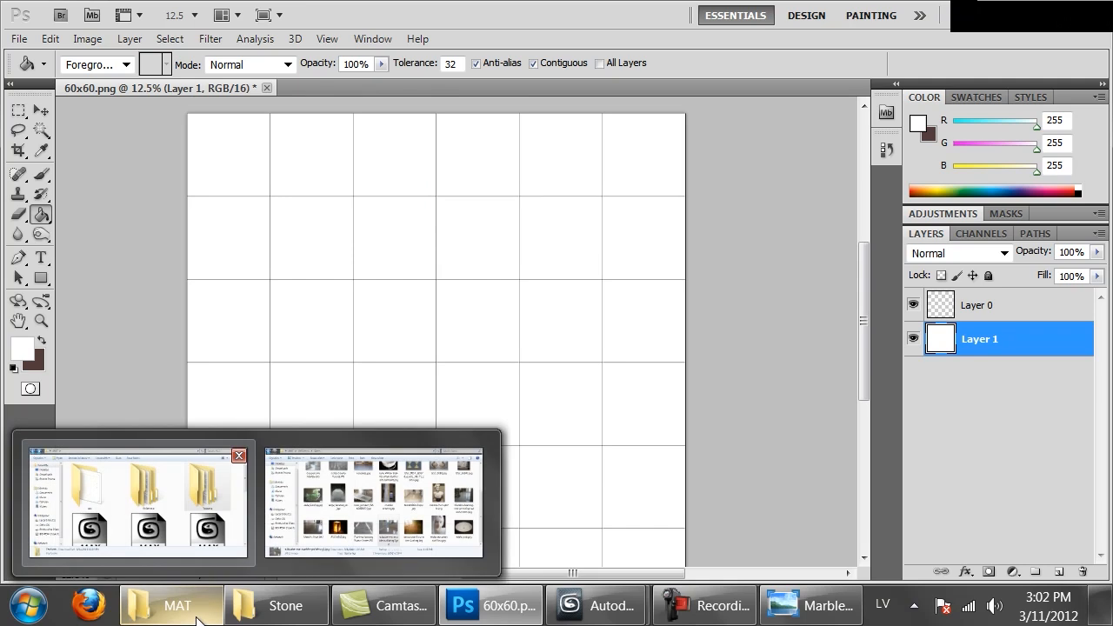
click(198, 620)
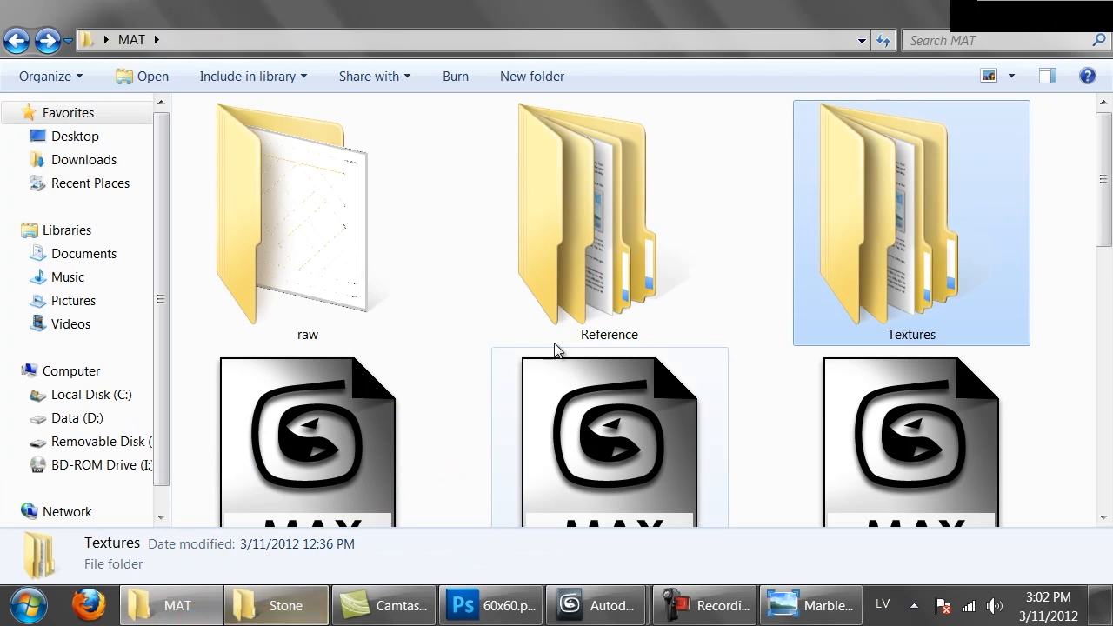
double_click(358, 253)
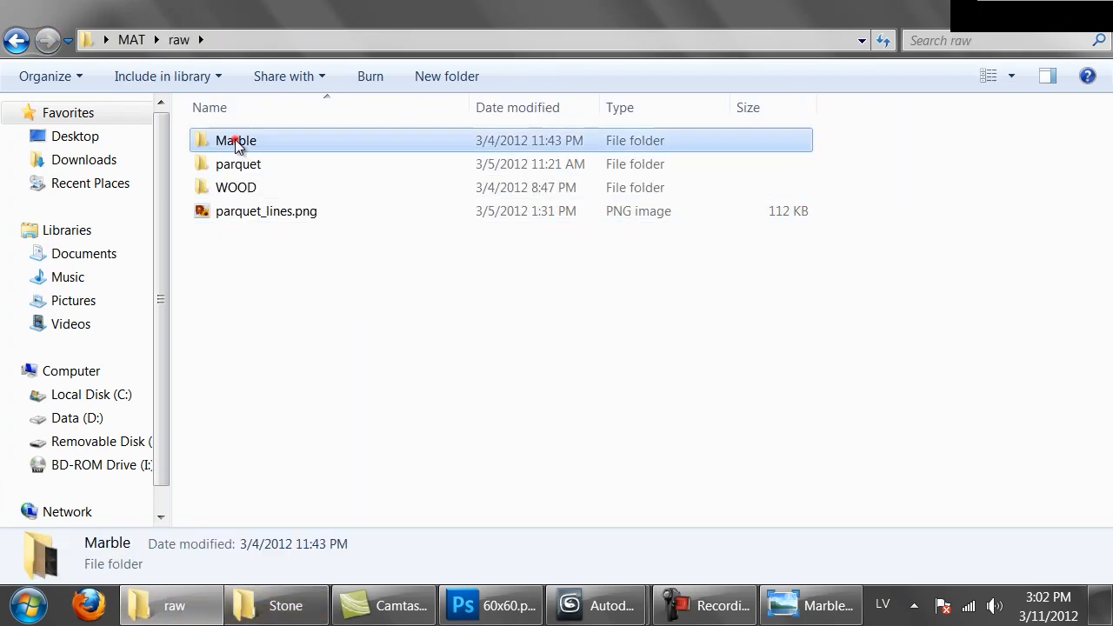
double_click(236, 142)
Browse the marble photos and preview White_Marble_Texture_01_by_goodtextures.jpg and bianco-carrara-12x24-polished_web.jpg
scroll(634, 331, down, 10)
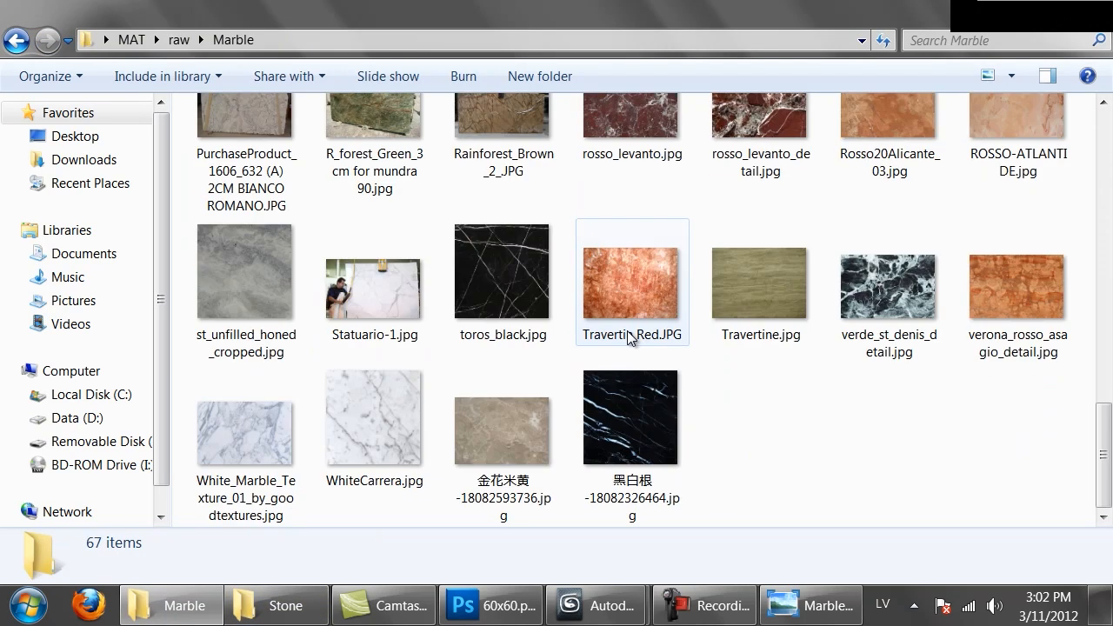
scroll(885, 432, up, 10)
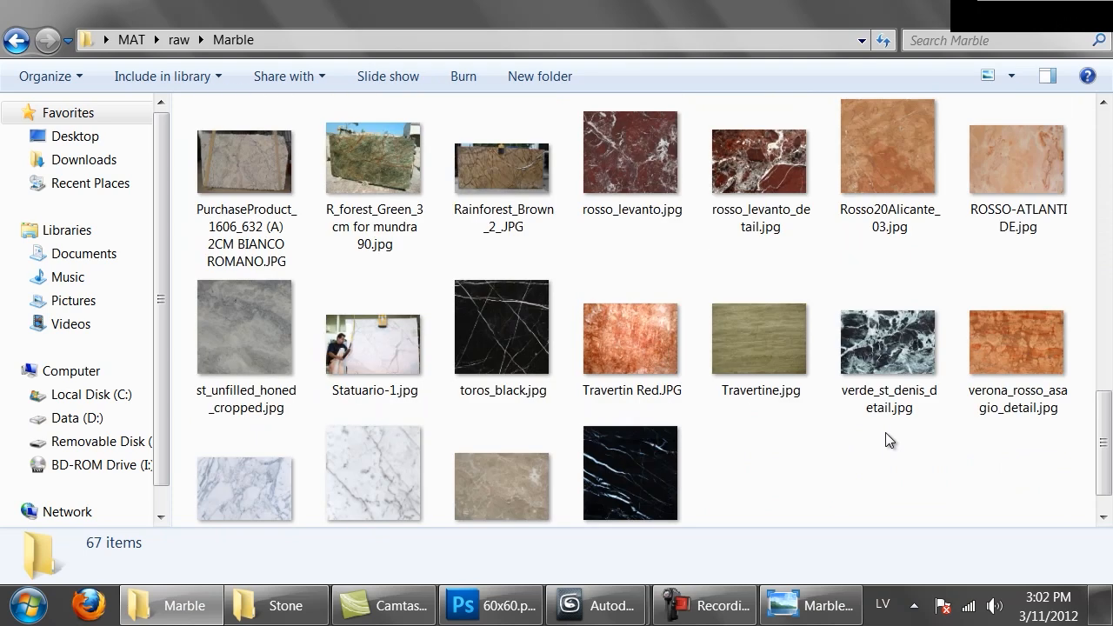
scroll(885, 432, down, 1)
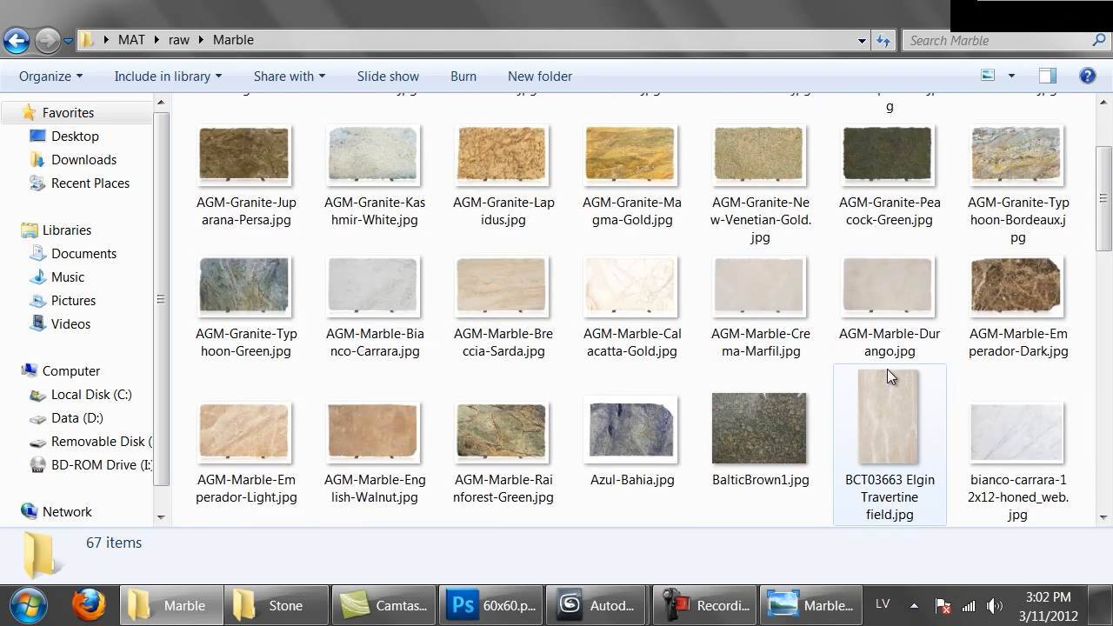
scroll(887, 370, up, 1)
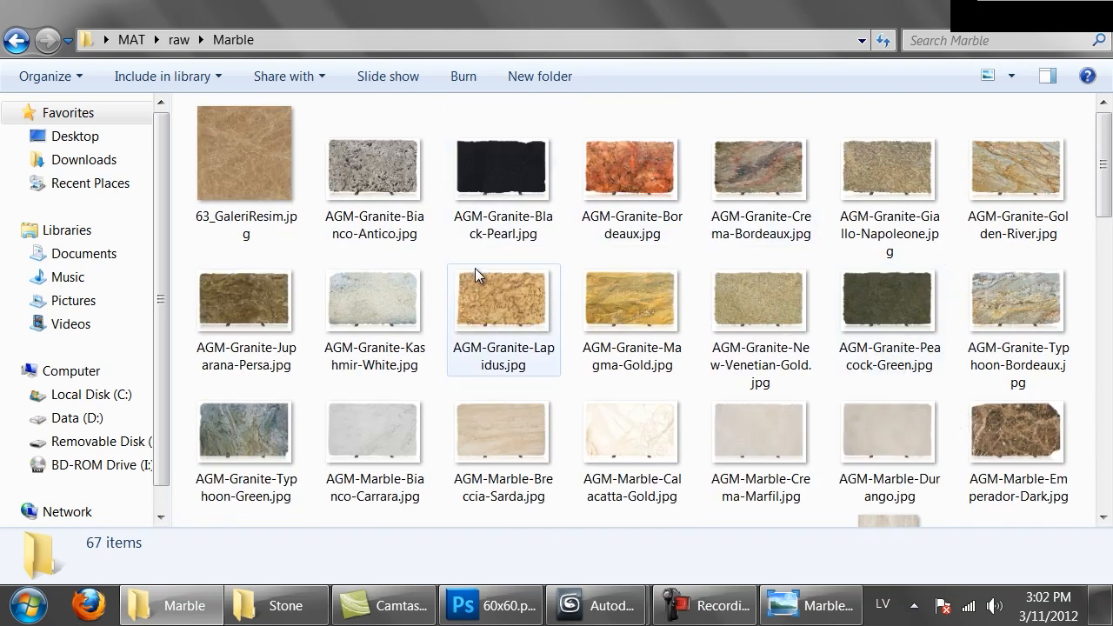
scroll(231, 427, down, 10)
double_click(231, 427)
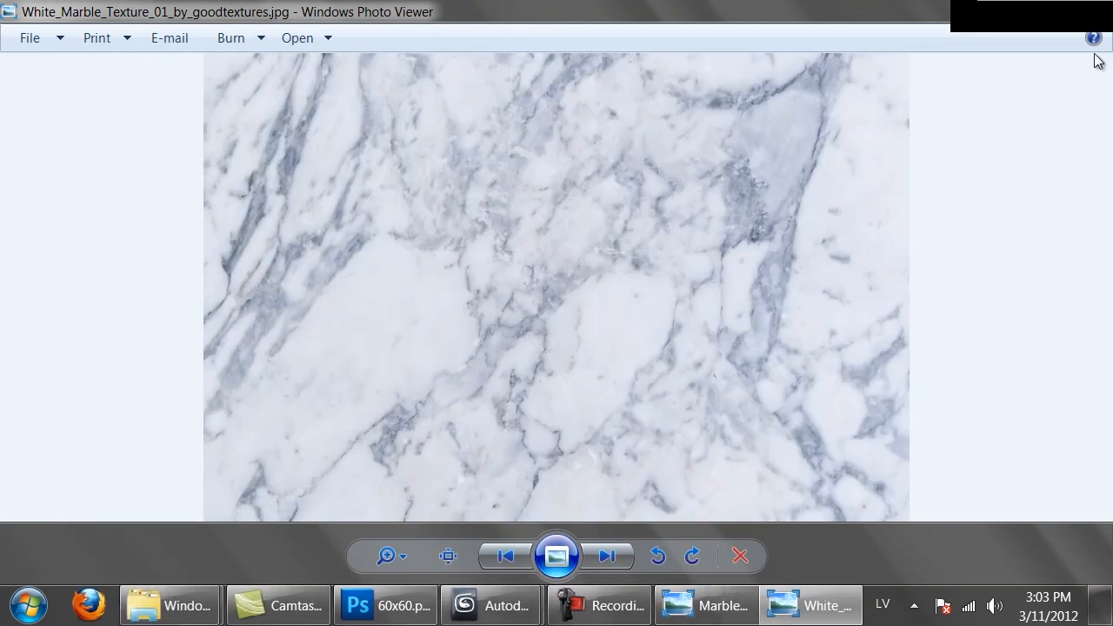
click(1093, 10)
scroll(558, 311, up, 8)
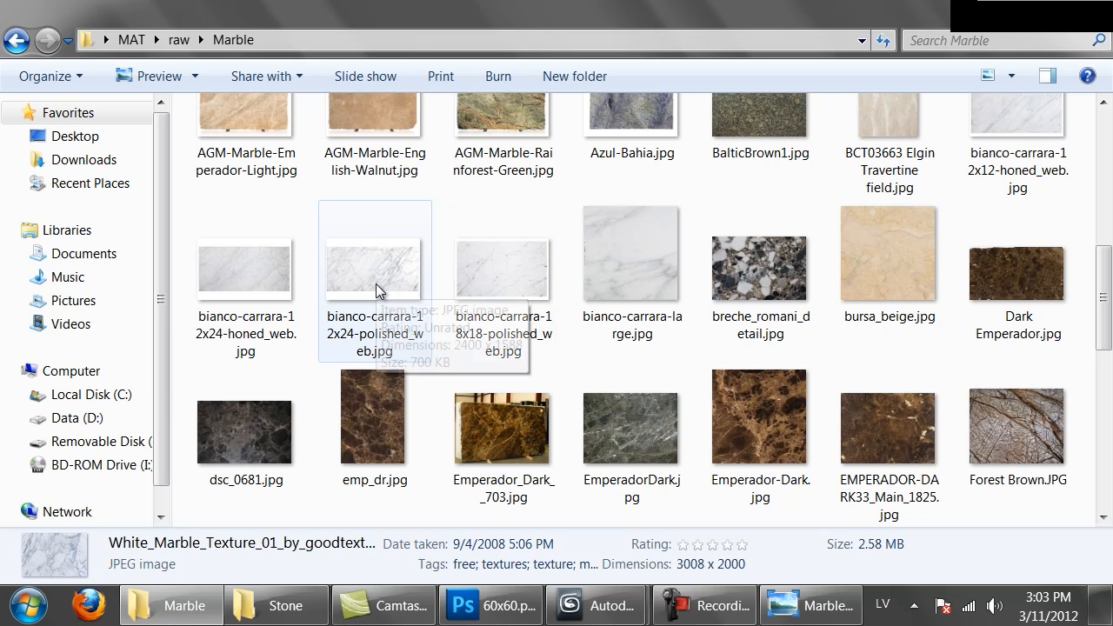
double_click(375, 283)
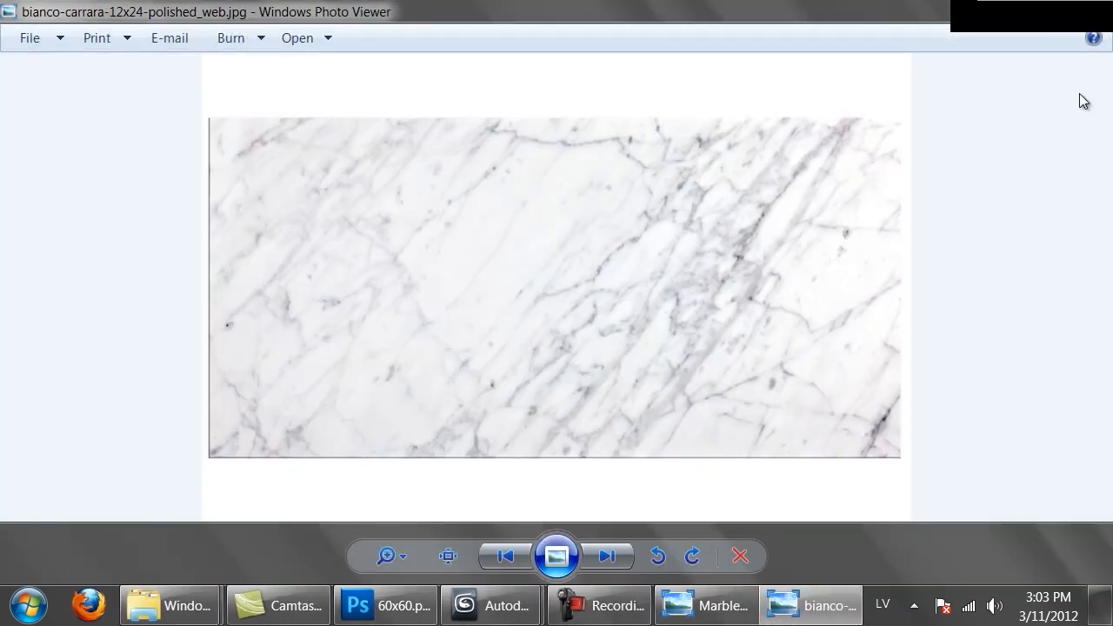
click(1092, 7)
Open bianco-carrara-12x24-polished_web.jpg from the Marble folder as a separate document in Photoshop
scroll(379, 329, up, 5)
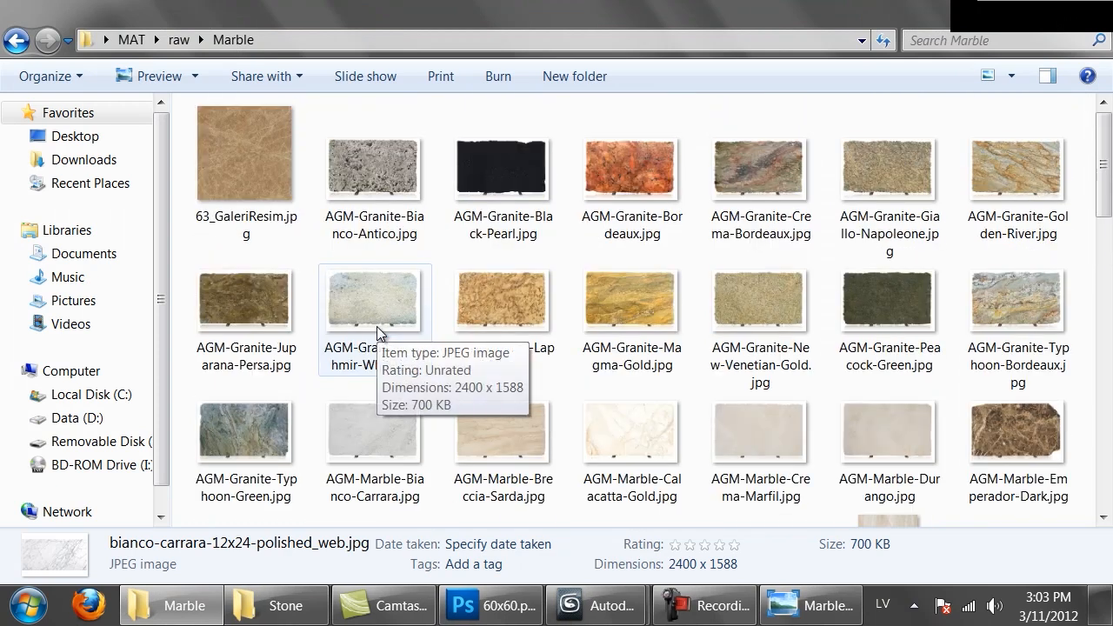
scroll(378, 333, down, 5)
drag(341, 257, 587, 37)
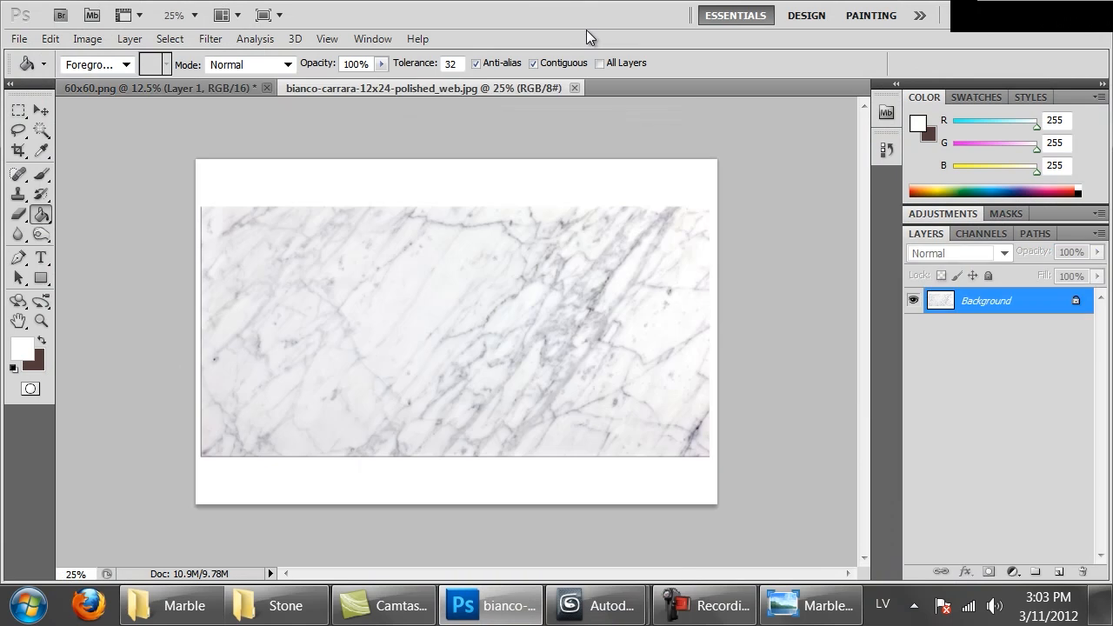
Copy the rectangular marble area without its white margins and paste it into the 60x60.png document
key(m)
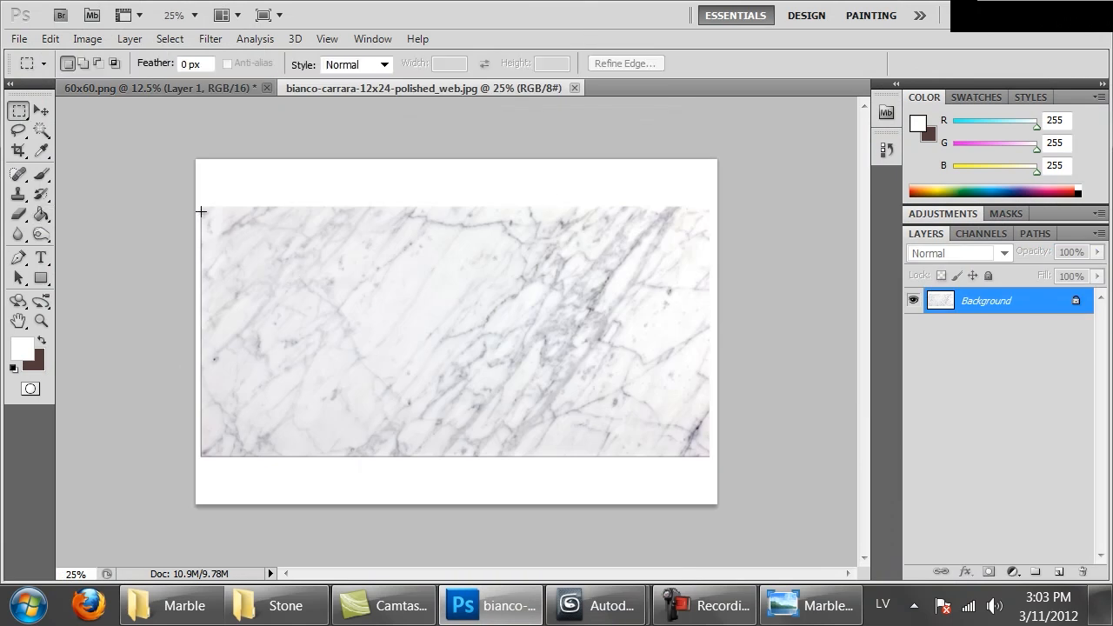
drag(403, 323, 707, 457)
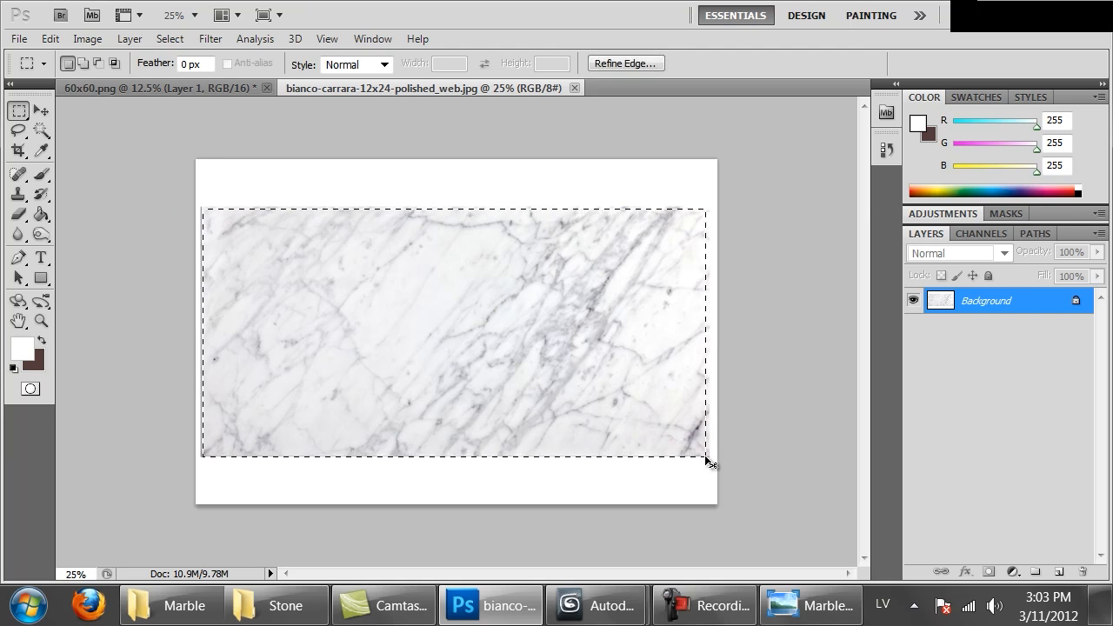
key(ctrl+Tab)
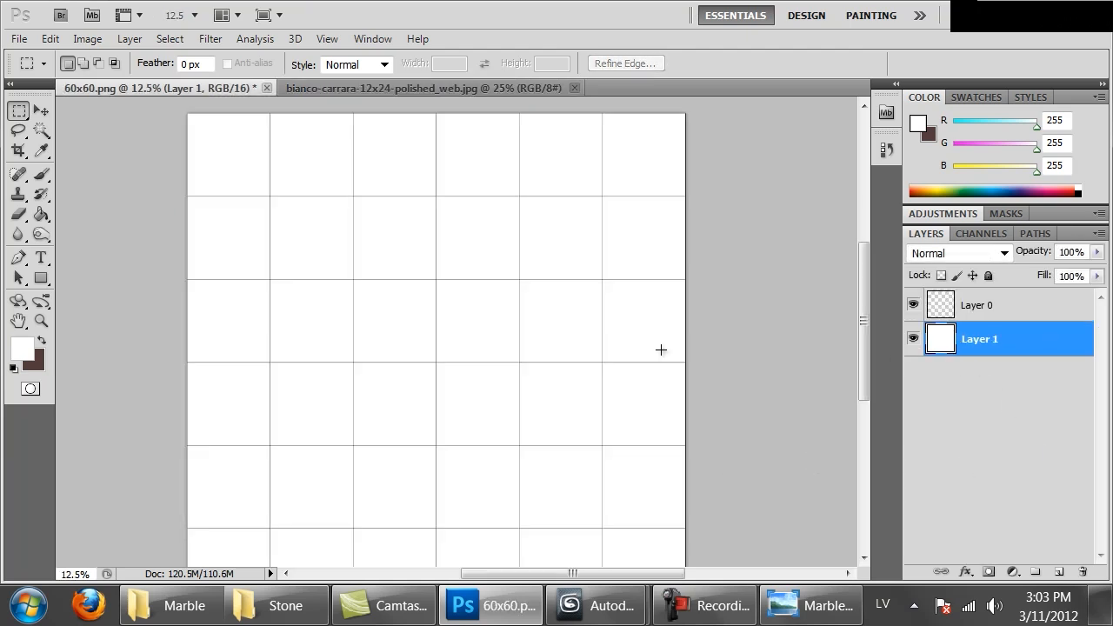
key(ctrl+v)
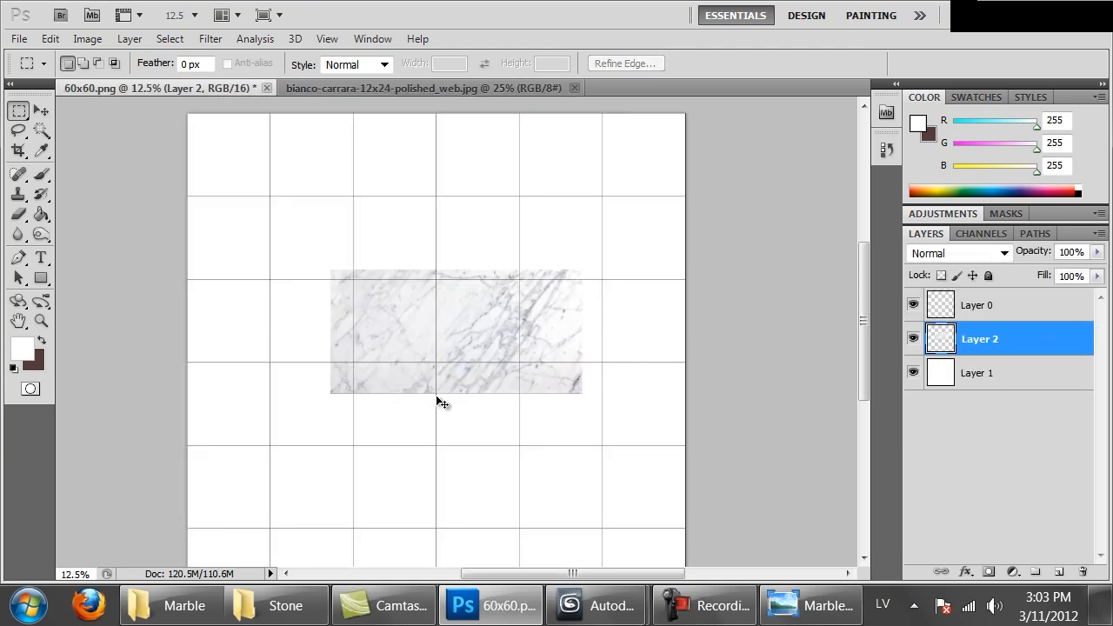
Move the pasted marble to the grid's upper-left corner and scale it to span exactly three tiles in width
ctrl+drag(489, 347, 339, 178)
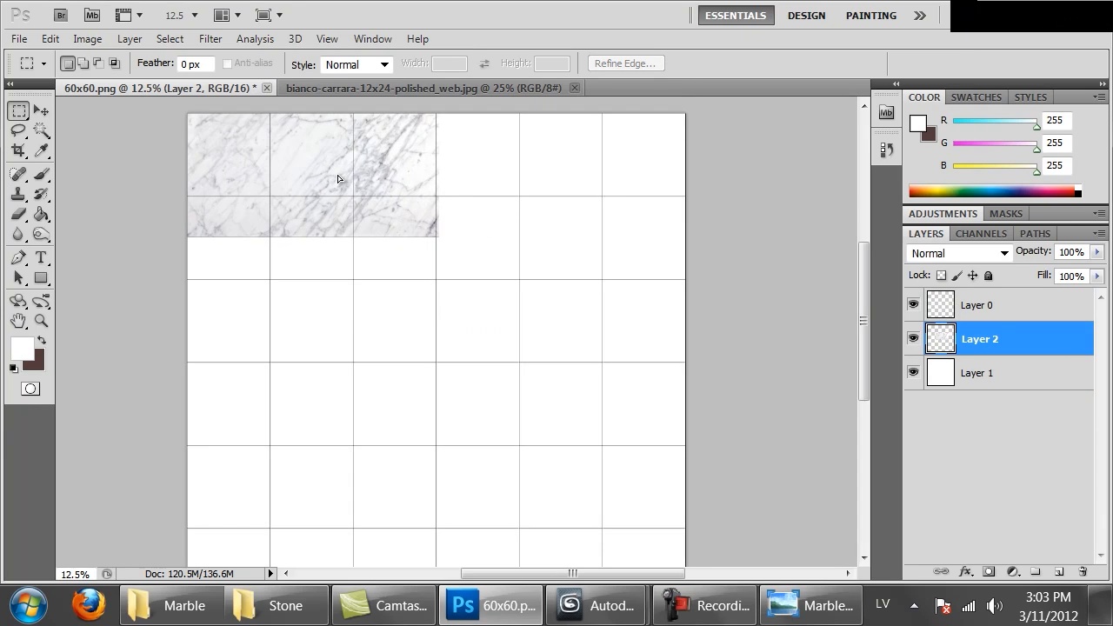
key(ctrl+t)
key(Return)
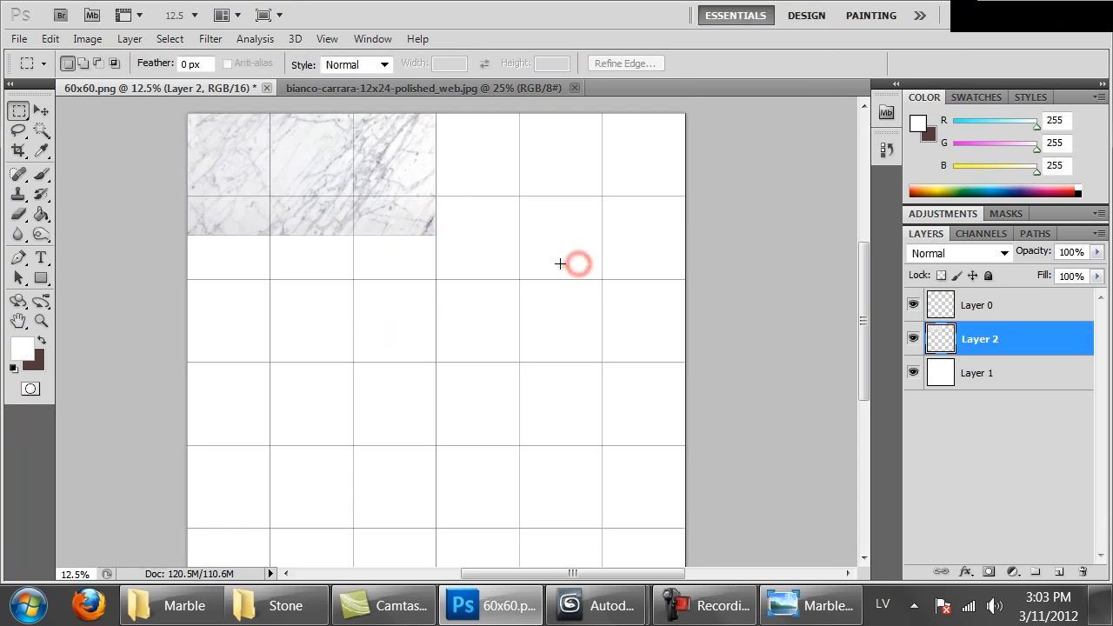
Paste two more marble copies, placing one over the grid's right half and the other below the first piece
key(ctrl+v)
ctrl+drag(308, 176, 412, 139)
key(ctrl+v)
ctrl+drag(516, 301, 377, 344)
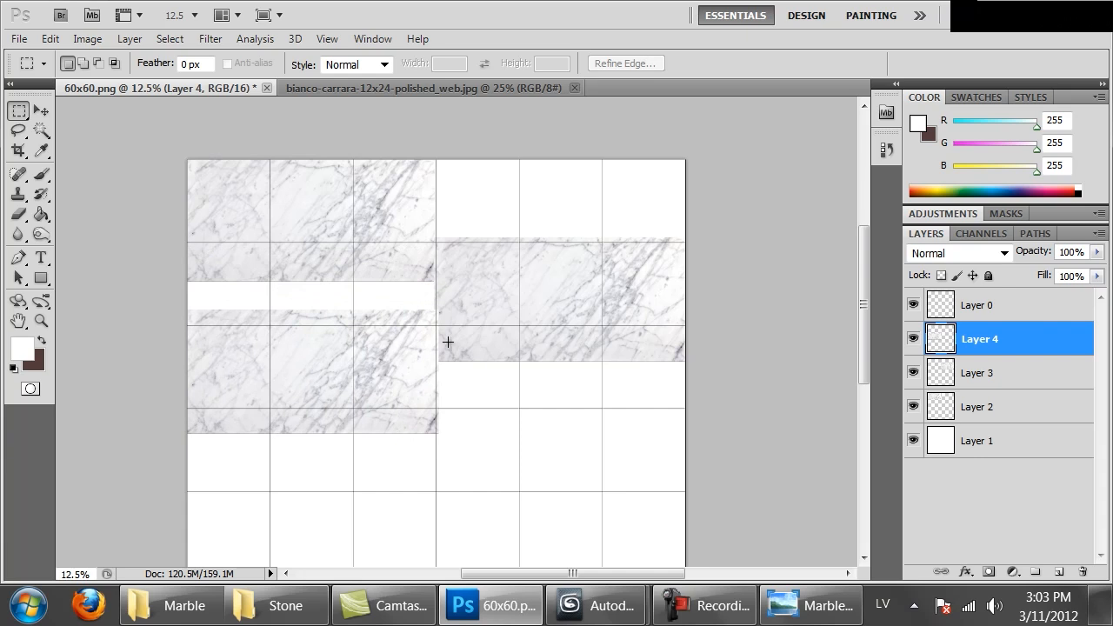
Nudge the right marble copy flush against the grid's centre line and merge the three marble layers into one
key(ctrl+shift+Left)
key(ctrl+shift+Left)
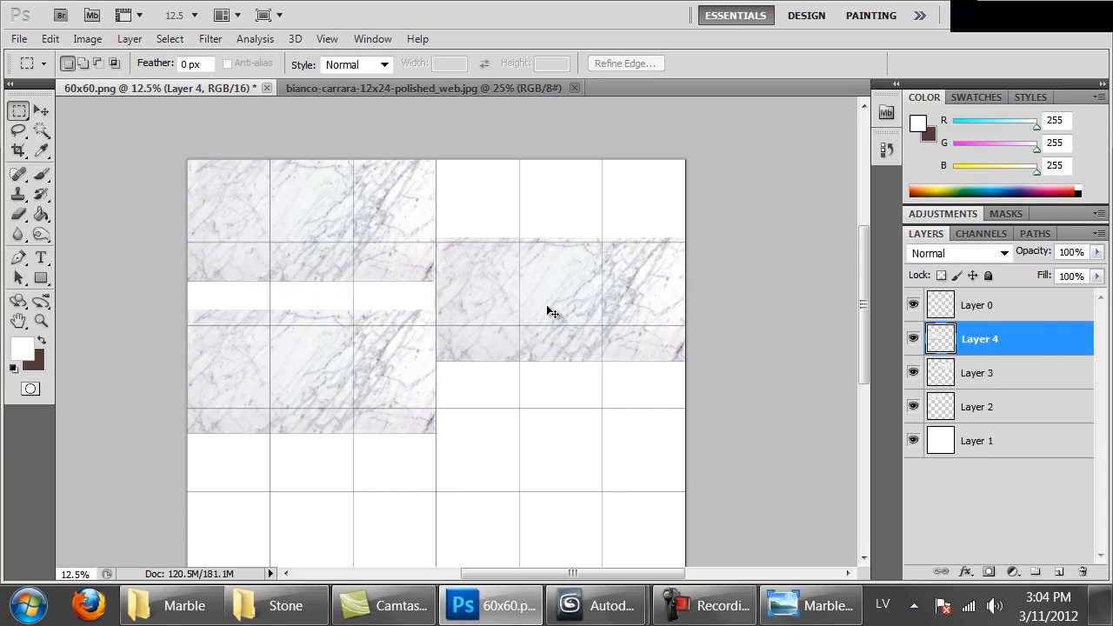
key(ctrl+e)
key(ctrl+e)
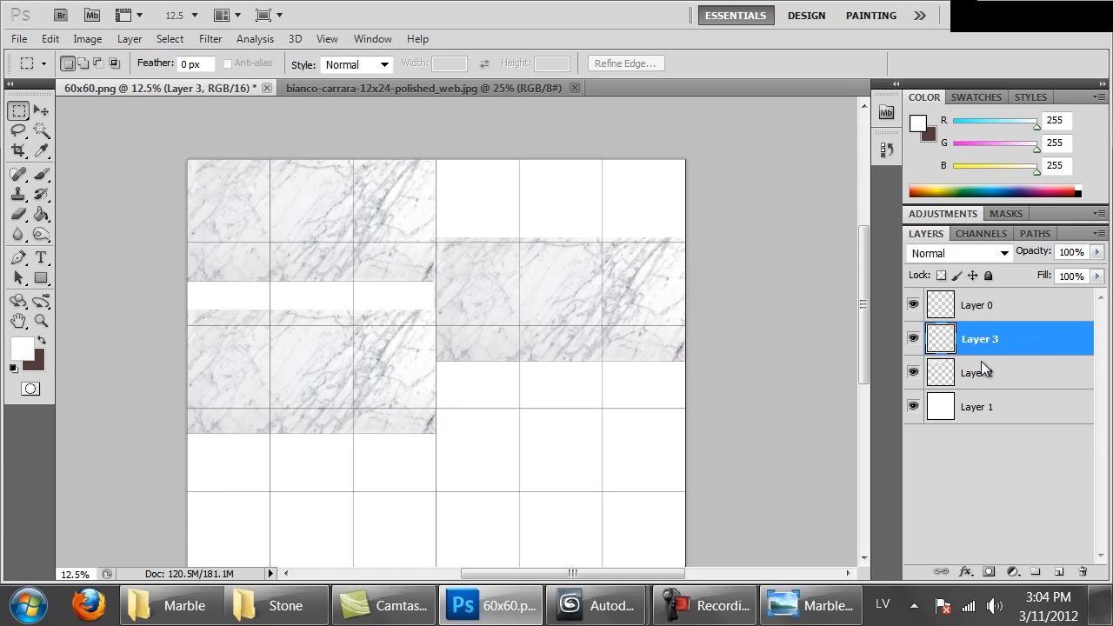
ctrl+click(940, 347)
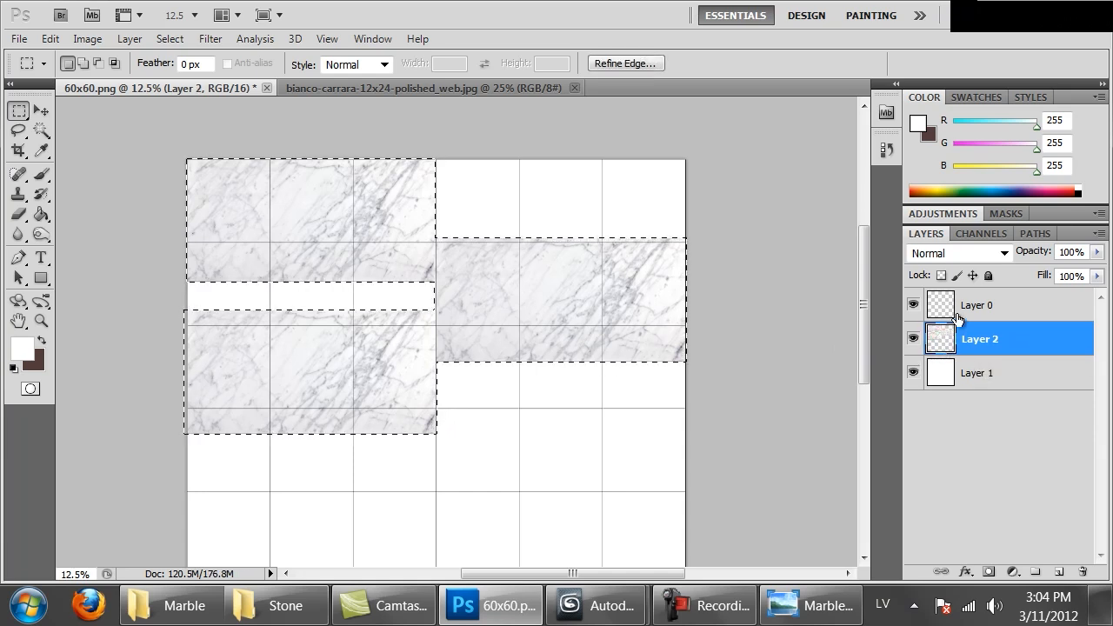
On Layer 0, Magic Wand-select the first row's tiles 1 and 3, the second row's tiles 4 and 6, and the third row's tile 2
click(938, 306)
key(ctrl+d)
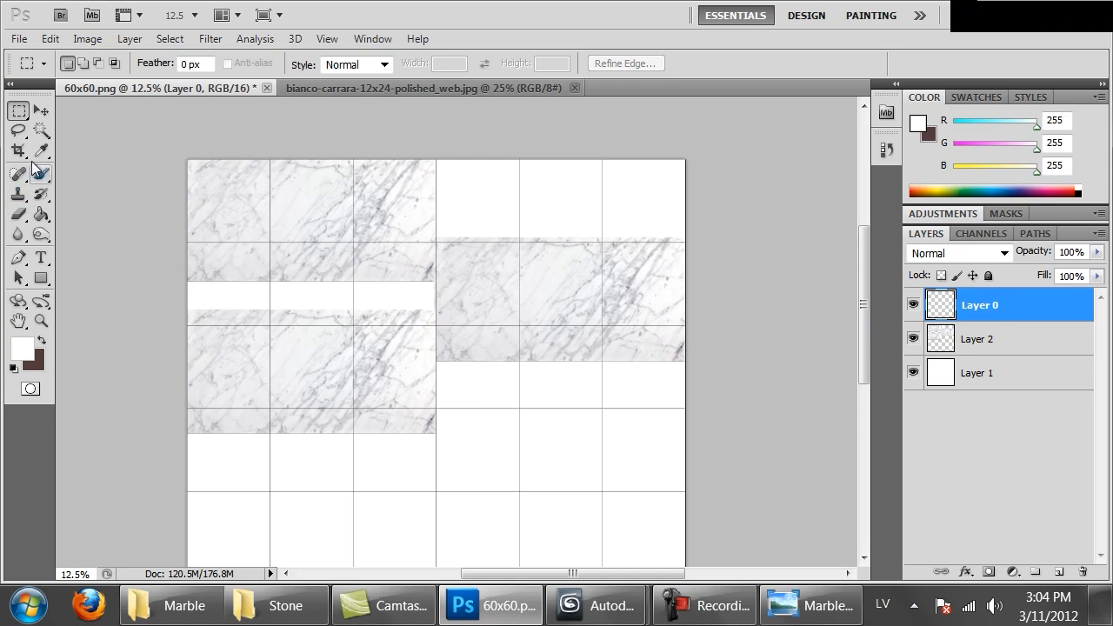
click(40, 129)
click(913, 304)
click(913, 304)
click(231, 200)
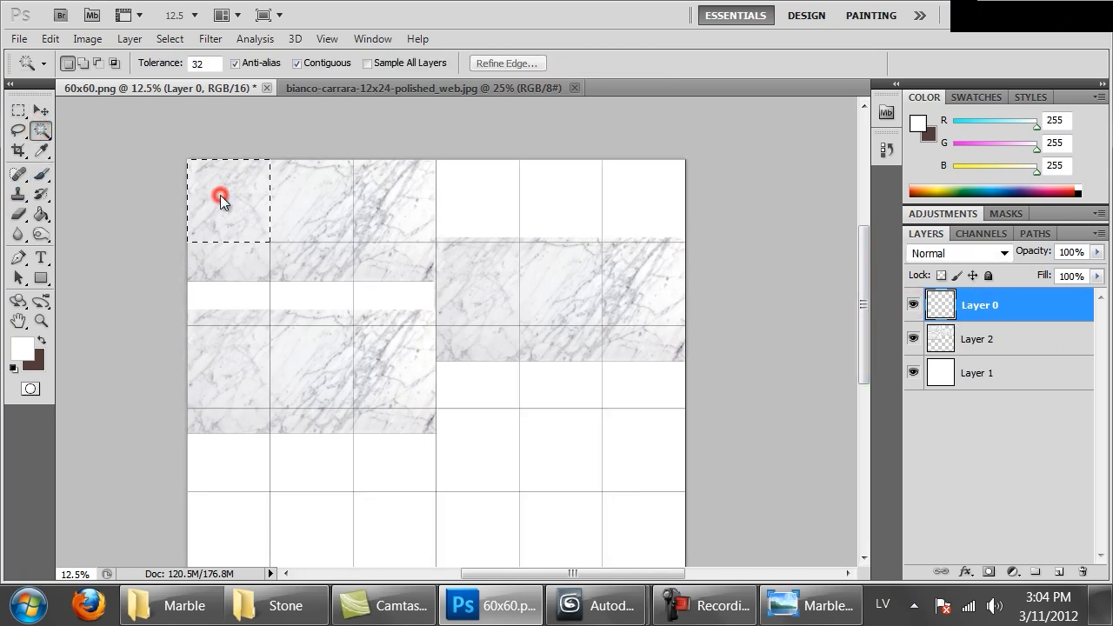
click(409, 196)
click(317, 375)
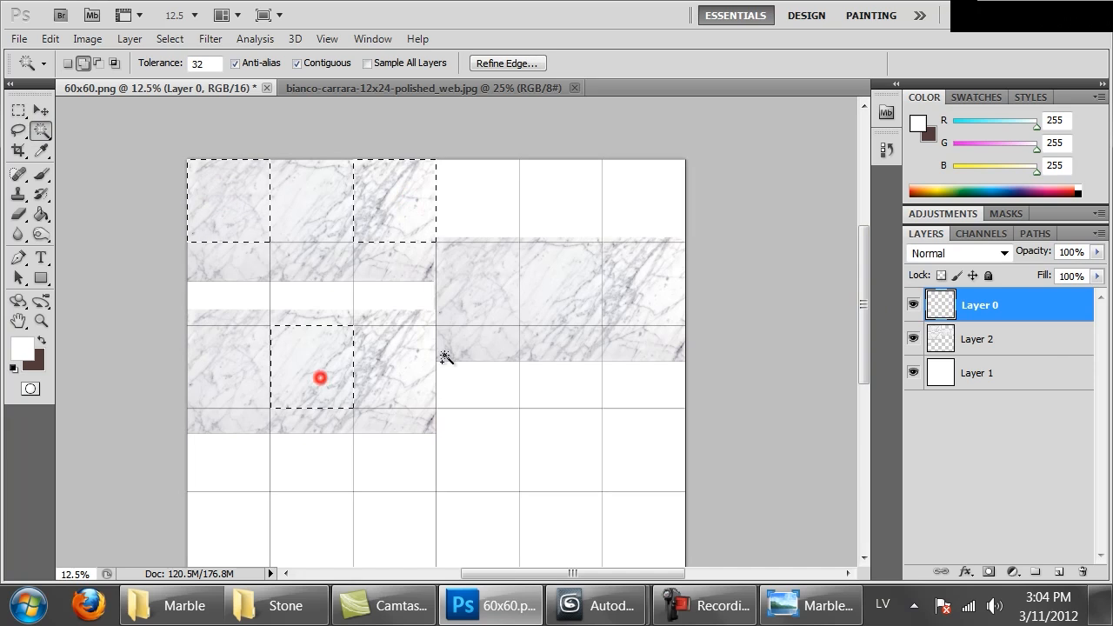
click(480, 292)
shift+click(620, 303)
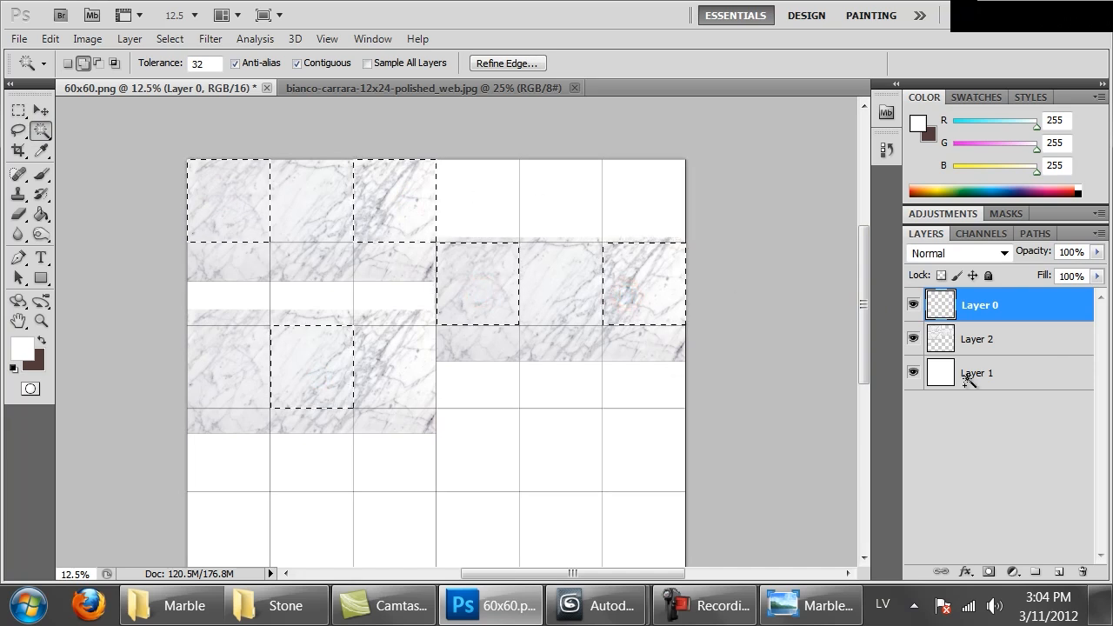
click(1032, 341)
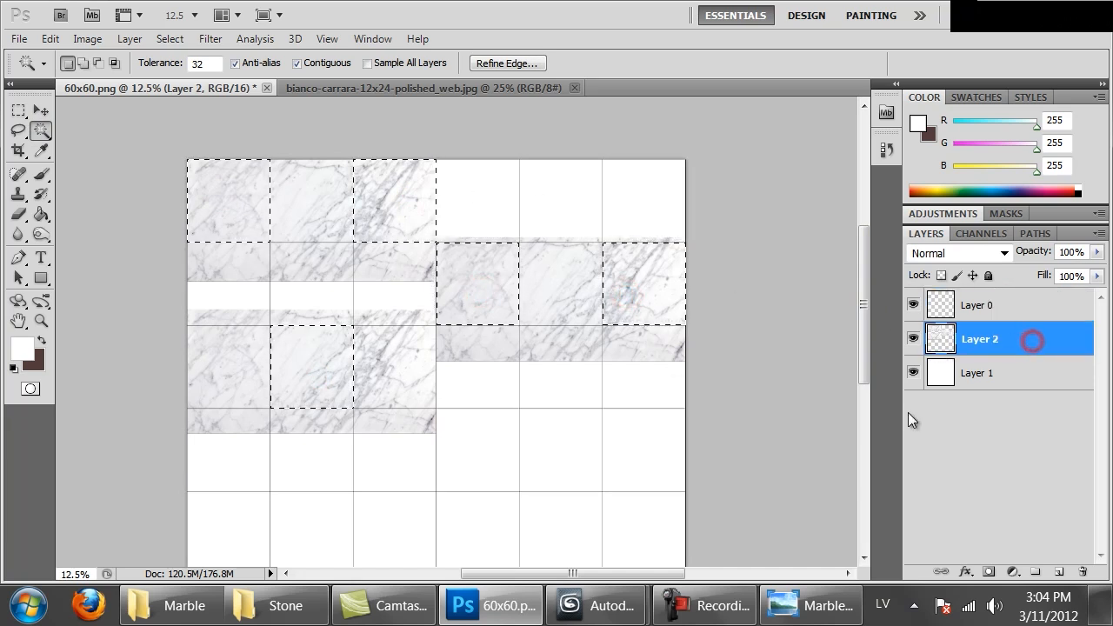
click(988, 572)
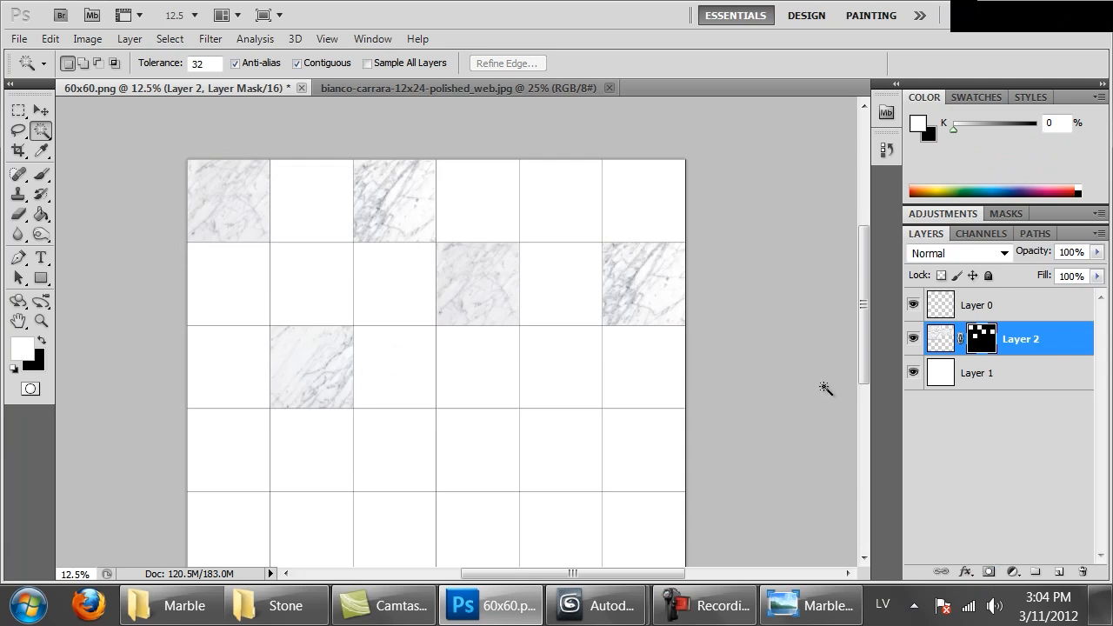
key(ctrl+alt+z)
key(ctrl+alt+z)
Replace the second row's sixth tile with the fifth in the selection and mask the merged marble layer with it
alt+click(643, 285)
shift+click(554, 287)
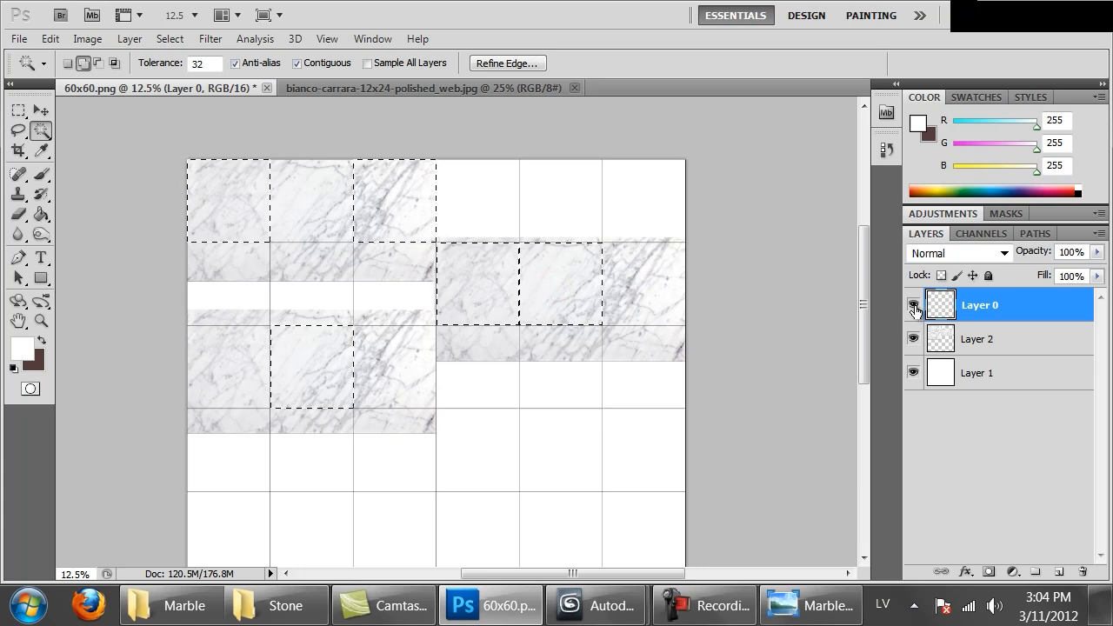
click(956, 339)
click(987, 572)
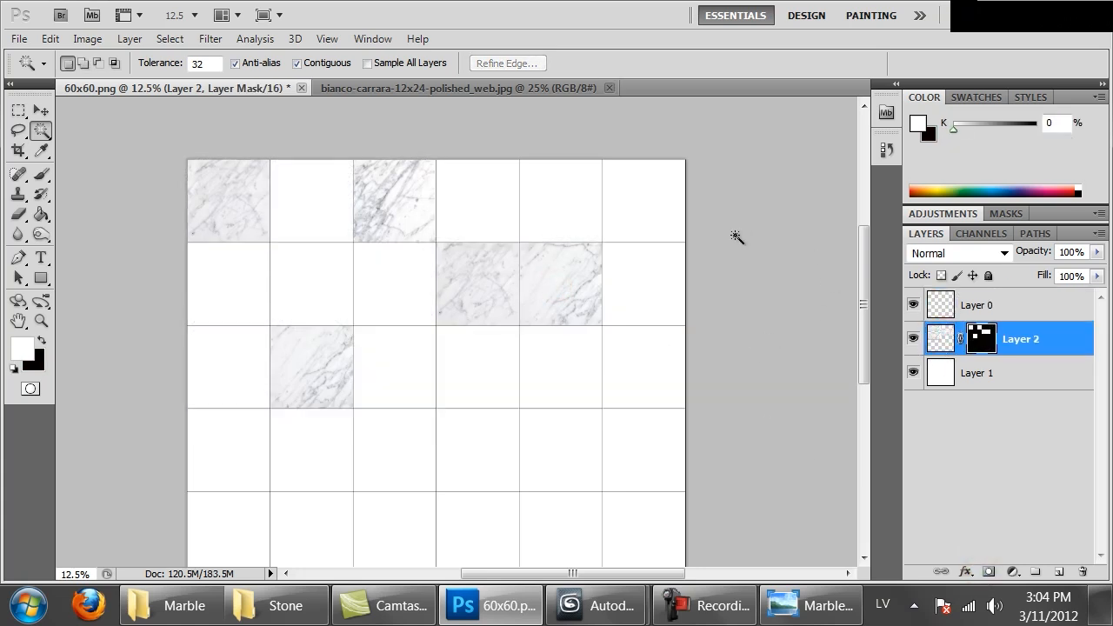
Paste a copy of the marble pieces beneath the masked layer, rotated -90° and placed over the grid's upper-left tiles
key(ctrl+v)
drag(976, 386, 986, 330)
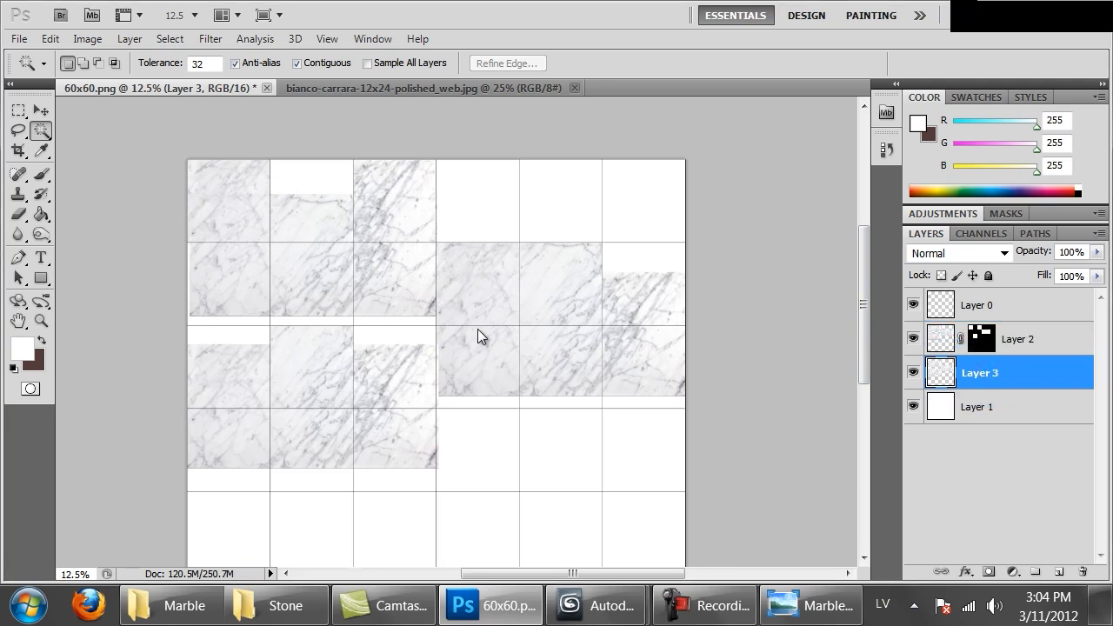
key(m)
right_click(532, 321)
click(608, 490)
shift+drag(717, 525, 527, 216)
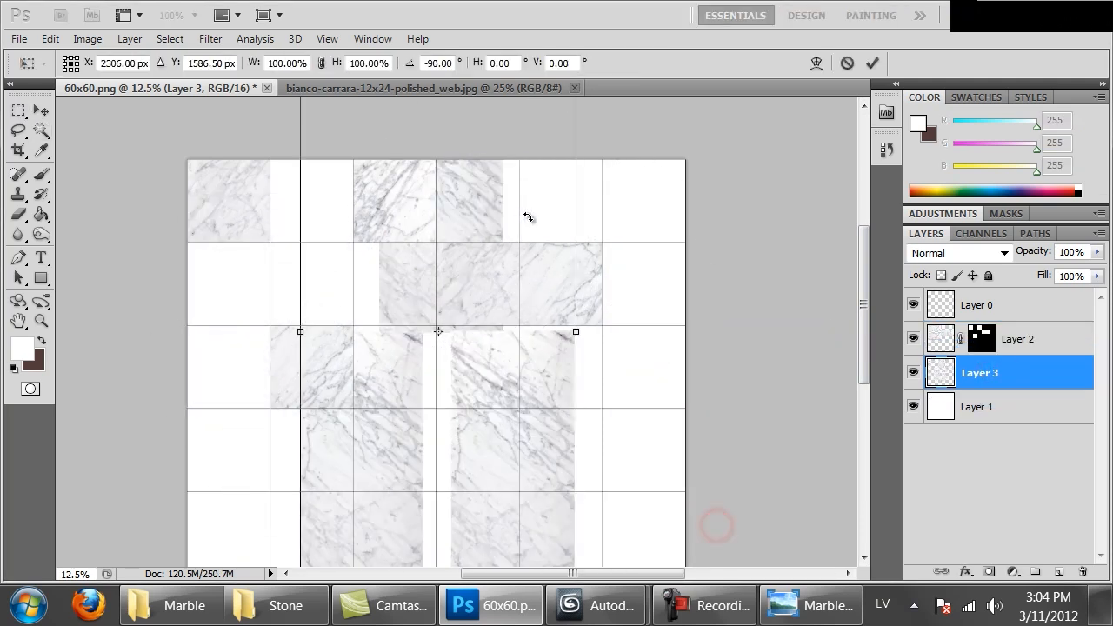
key(Return)
ctrl+drag(520, 492, 391, 330)
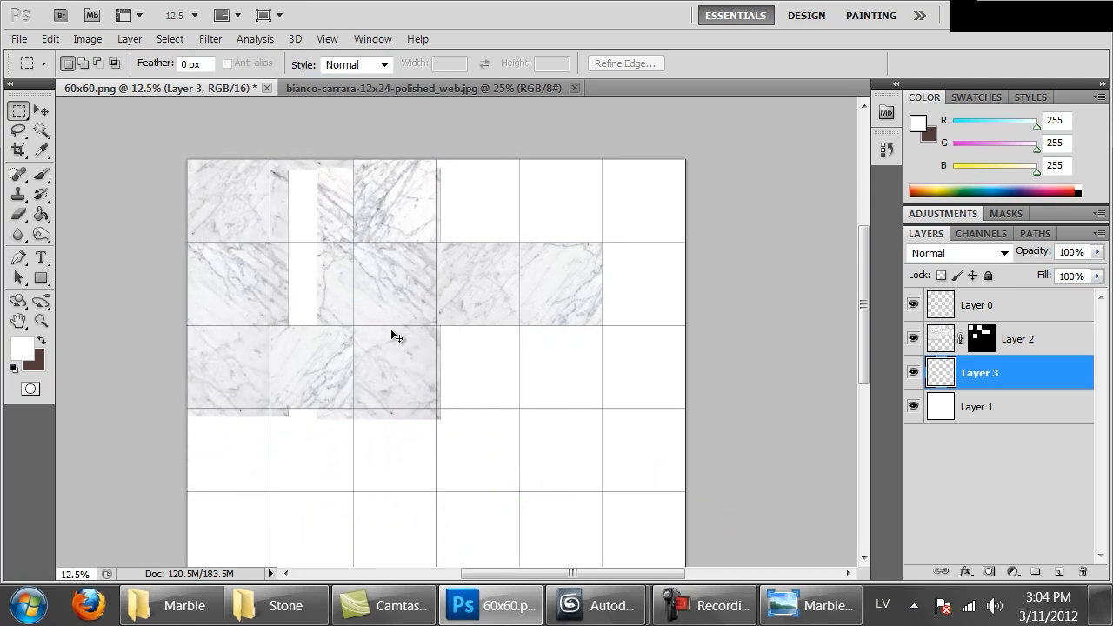
Mask the rotated marble layer to the third row's first tile and the second row's third tile
click(941, 306)
click(41, 129)
click(222, 381)
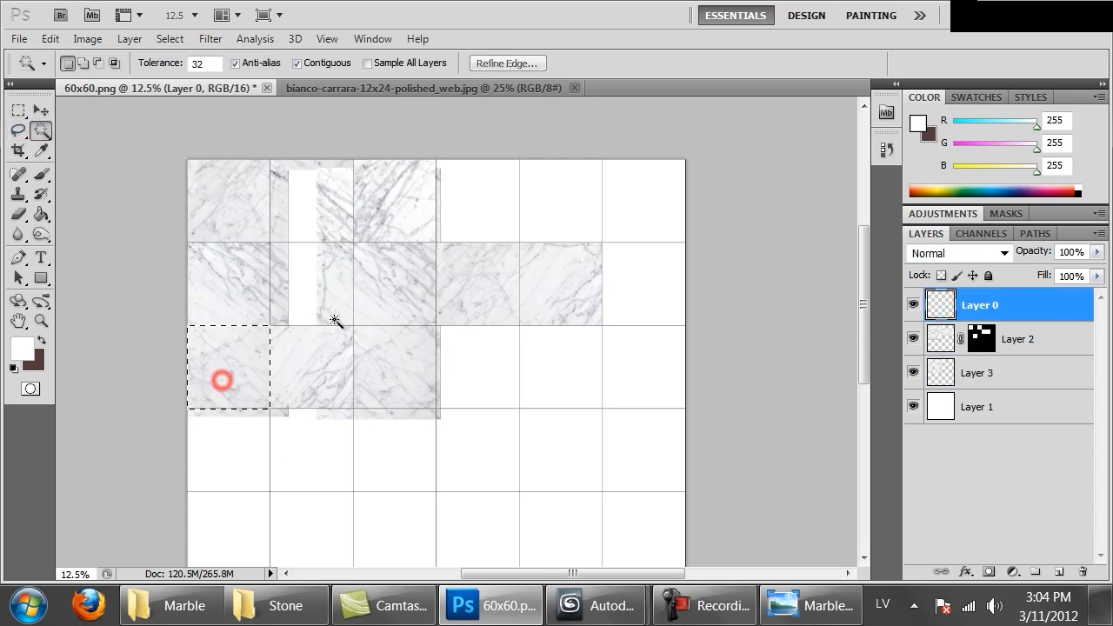
shift+click(389, 299)
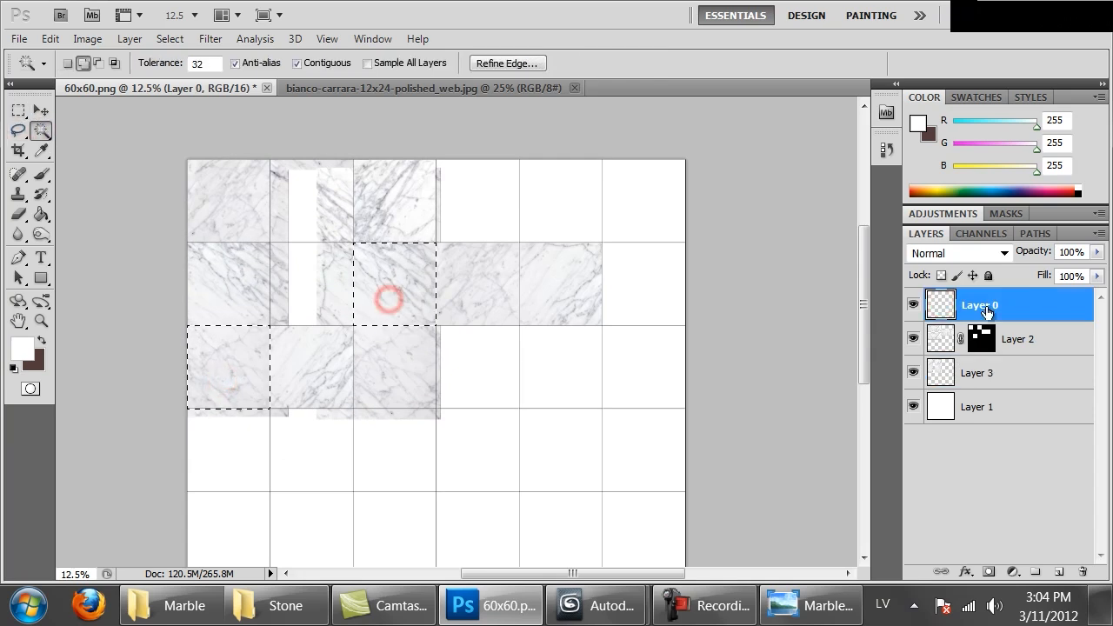
click(956, 377)
click(988, 572)
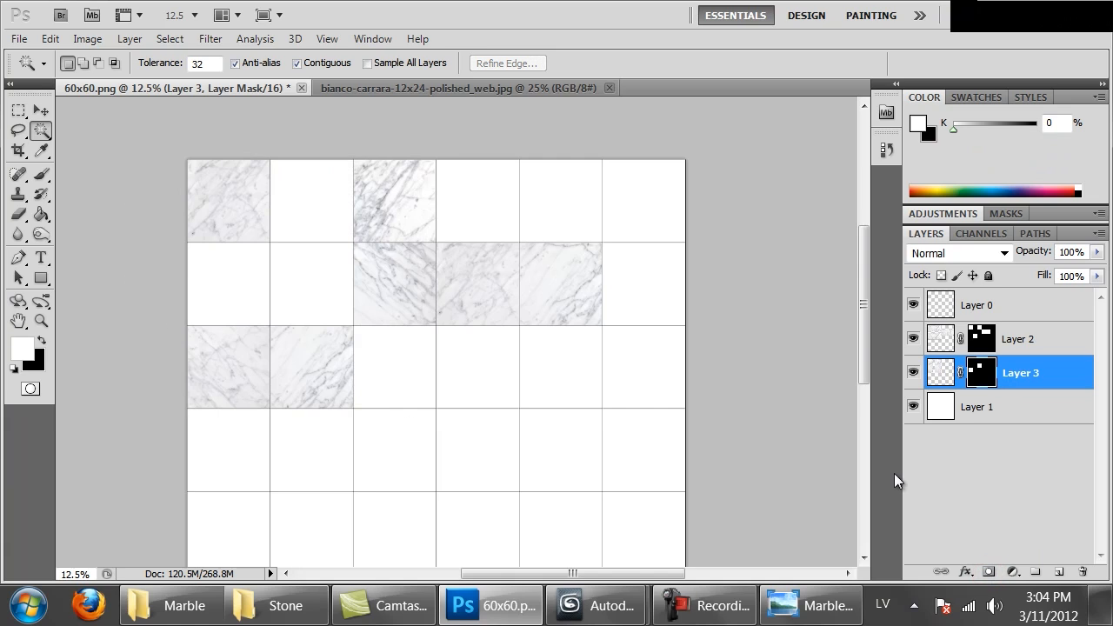
Clear the selection in bianco-carrara-12x24-polished_web.jpg and resize the image to 4800 pixels wide with constrained proportions
click(444, 88)
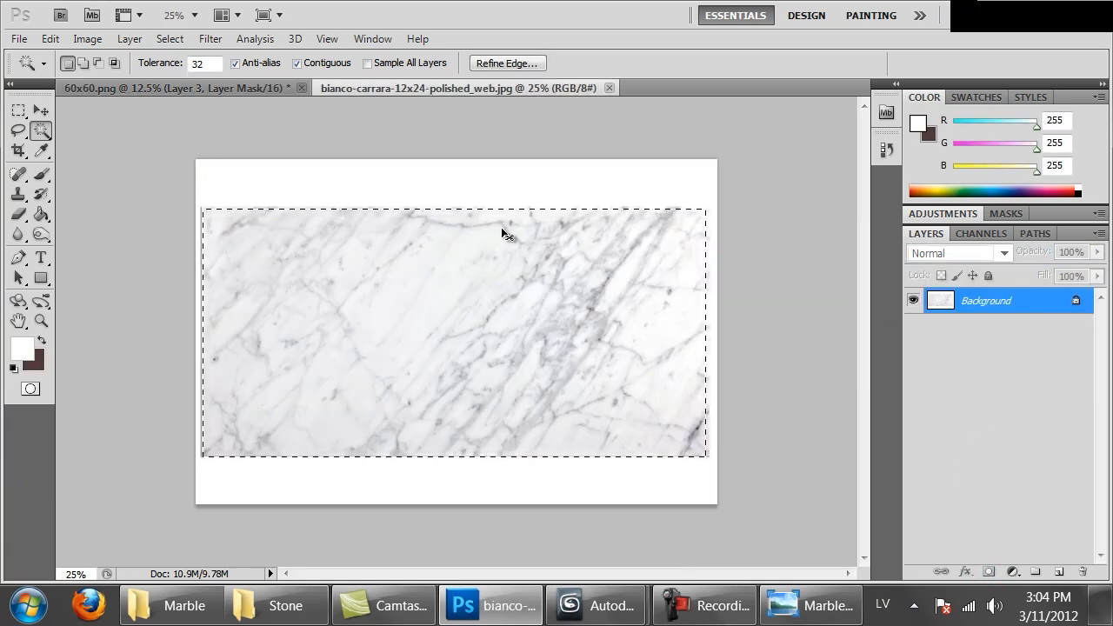
key(ctrl+d)
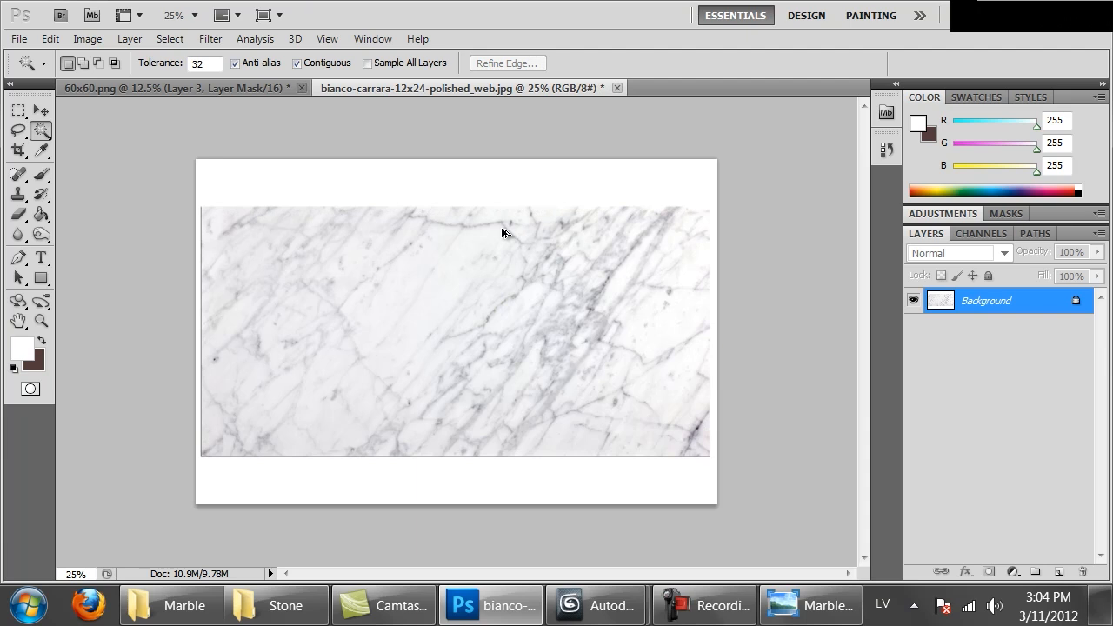
key(ctrl+alt+i)
text(2)
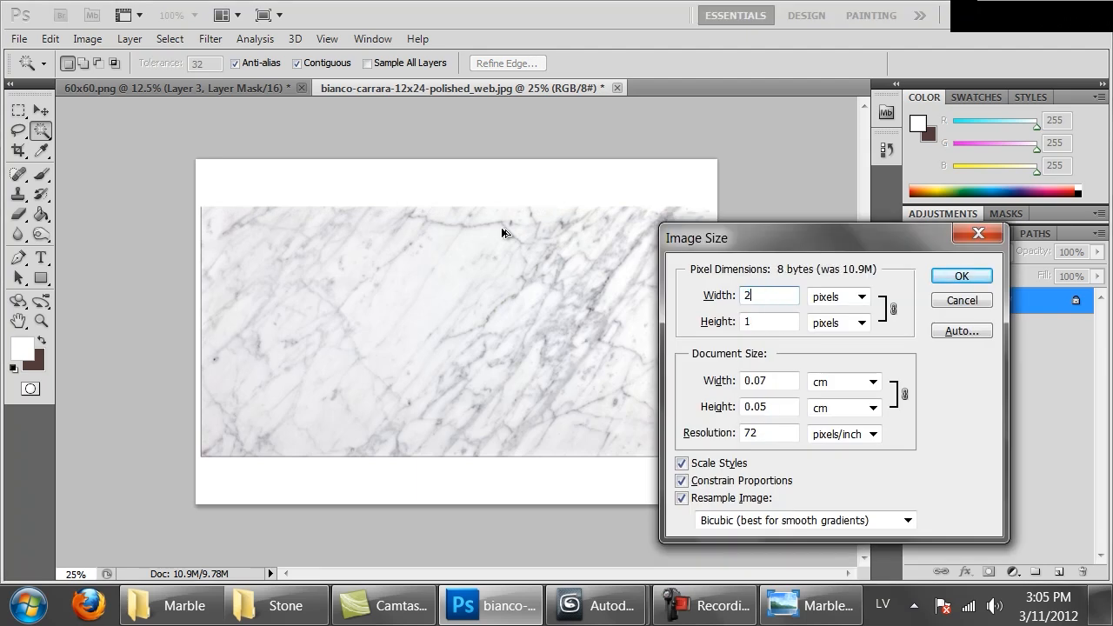
text(4800)
key(Return)
key(ctrl+minus)
key(ctrl+minus)
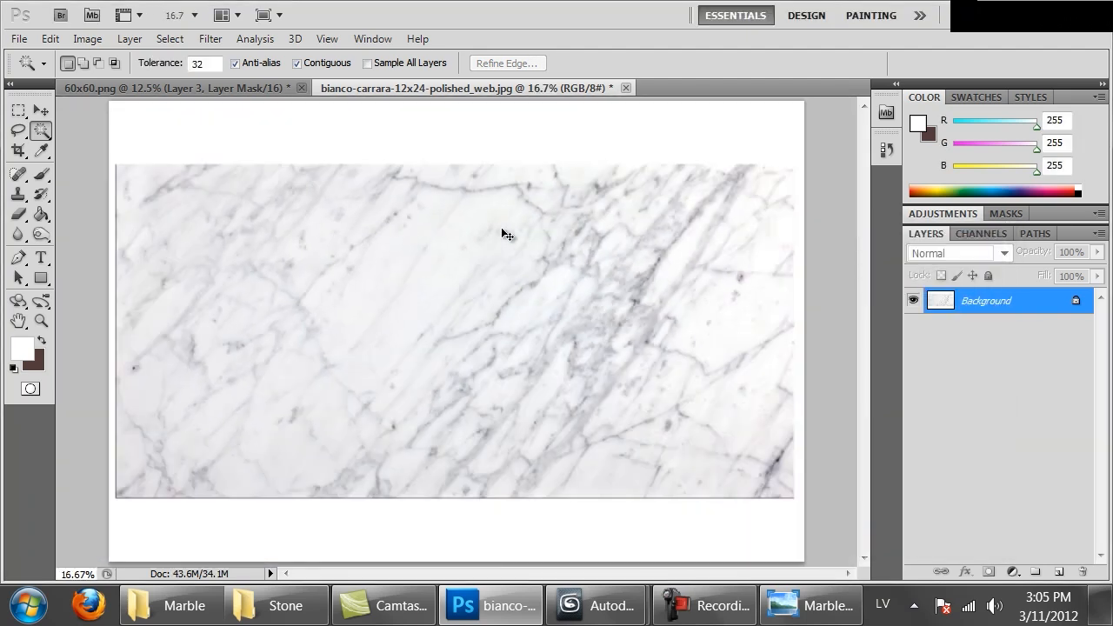
Copy the enlarged marble area into the 60x60.png document and position it across the grid's upper three rows
key(m)
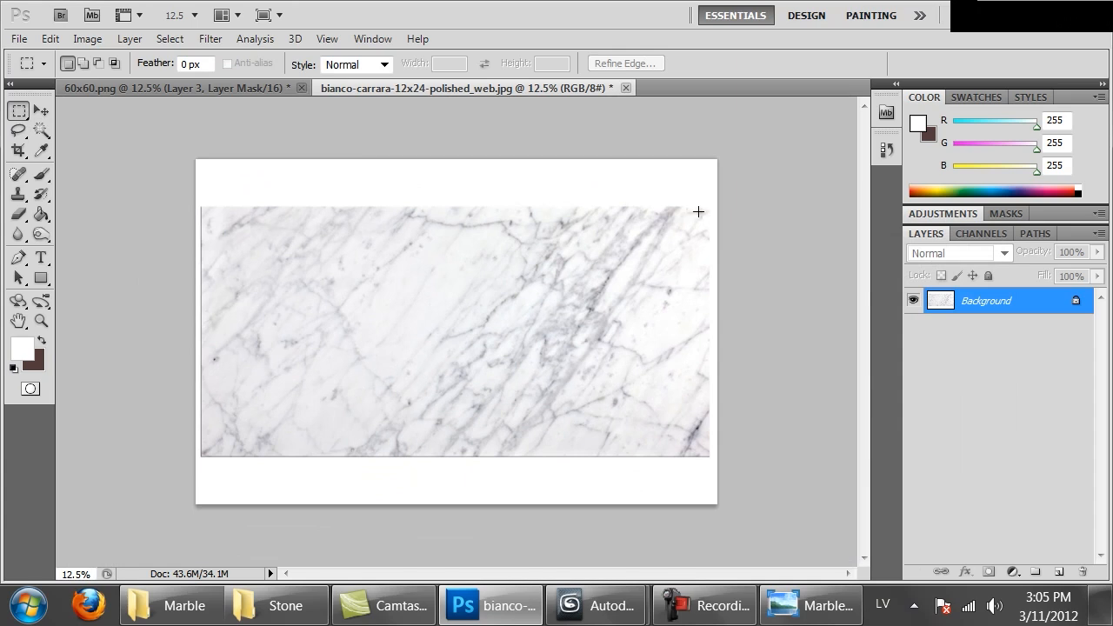
drag(473, 326, 204, 453)
key(ctrl+Tab)
key(ctrl+v)
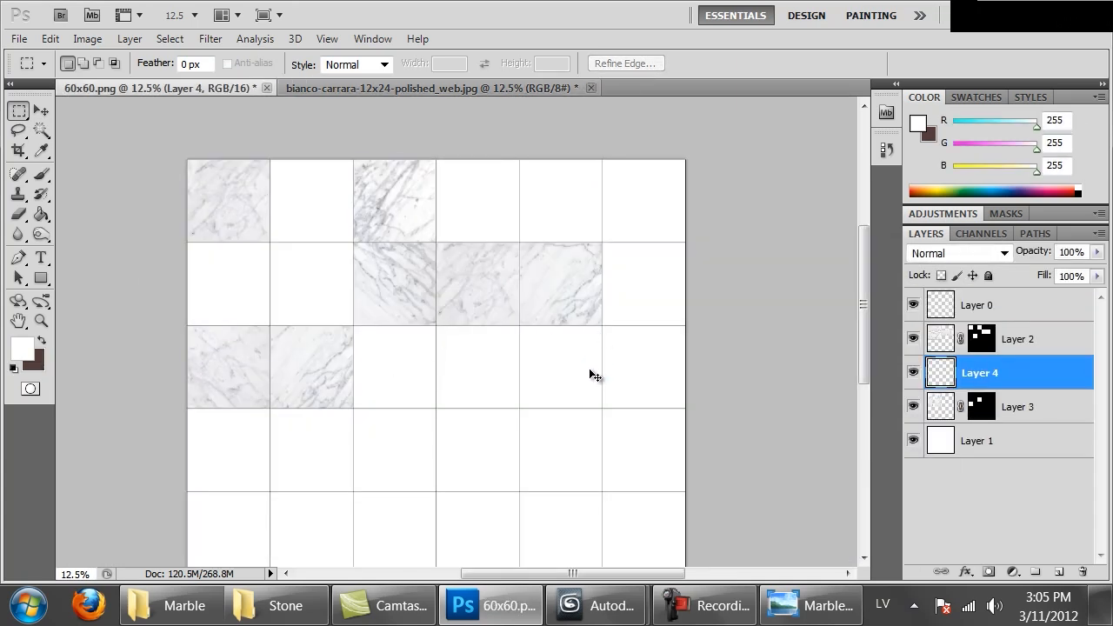
ctrl+drag(510, 412, 505, 368)
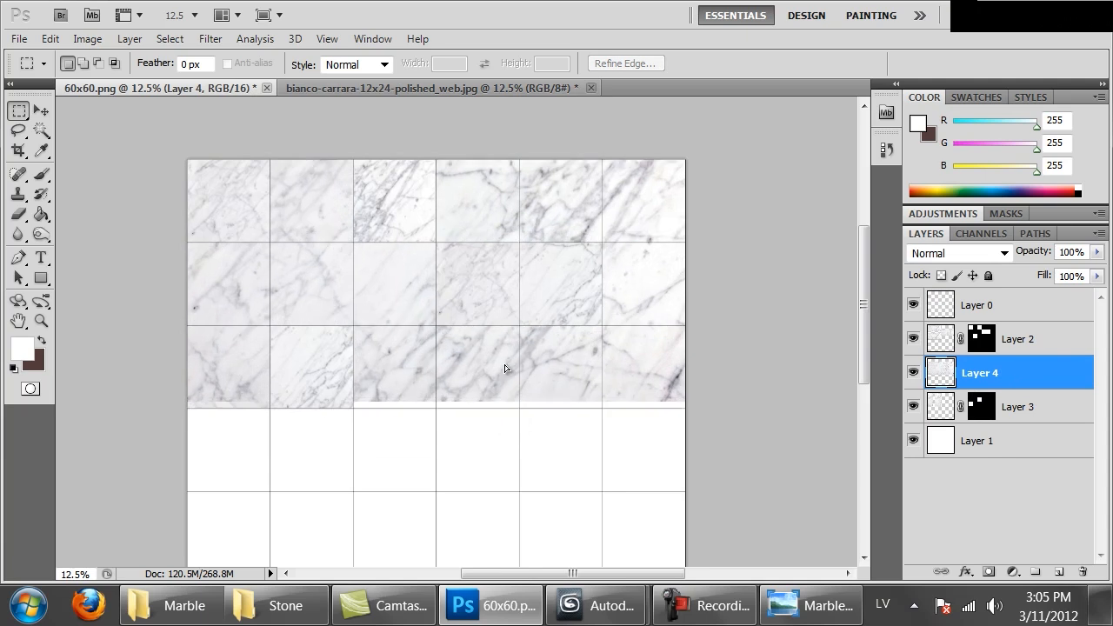
Scale the enlarged marble down towards the grid's upper-right corner so it spans nearly five tiles in width
right_click(502, 348)
click(533, 405)
right_click(549, 313)
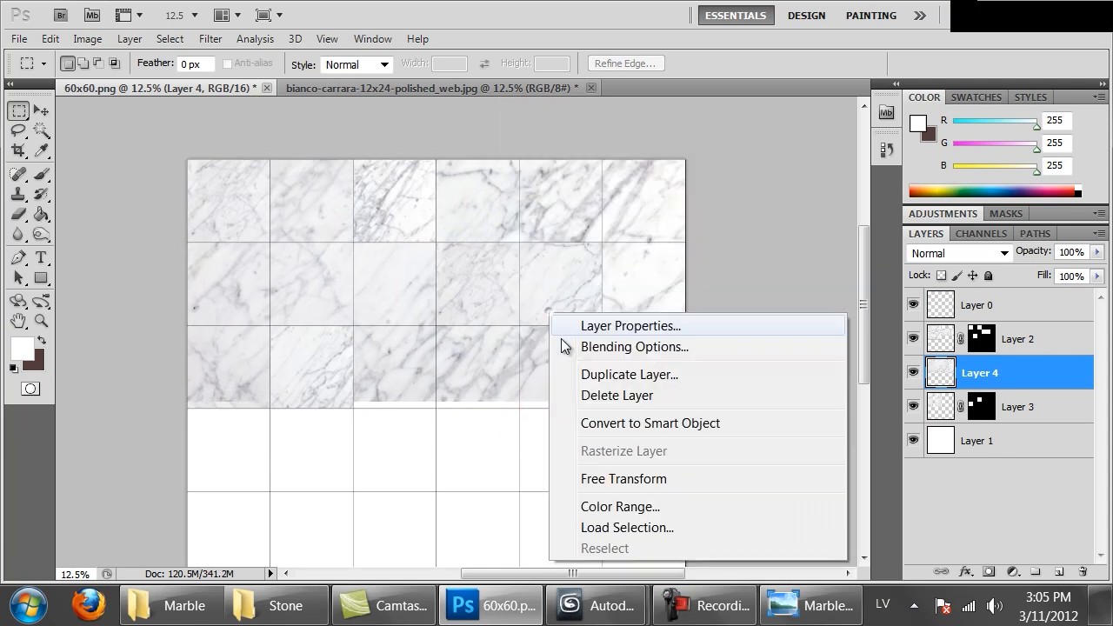
click(618, 476)
drag(186, 406, 287, 351)
key(Return)
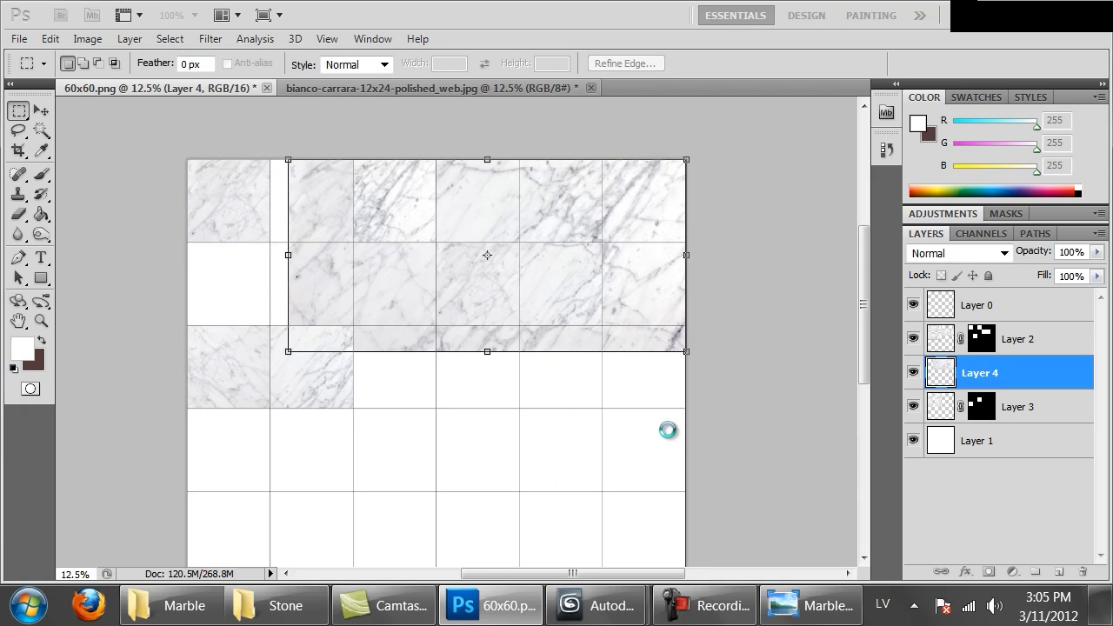
Rotate the scaled marble by -11.34°, stretch its height to 128.70% and shift it over the grid's upper-right tiles
right_click(512, 197)
click(558, 353)
drag(659, 432, 670, 380)
drag(483, 254, 581, 244)
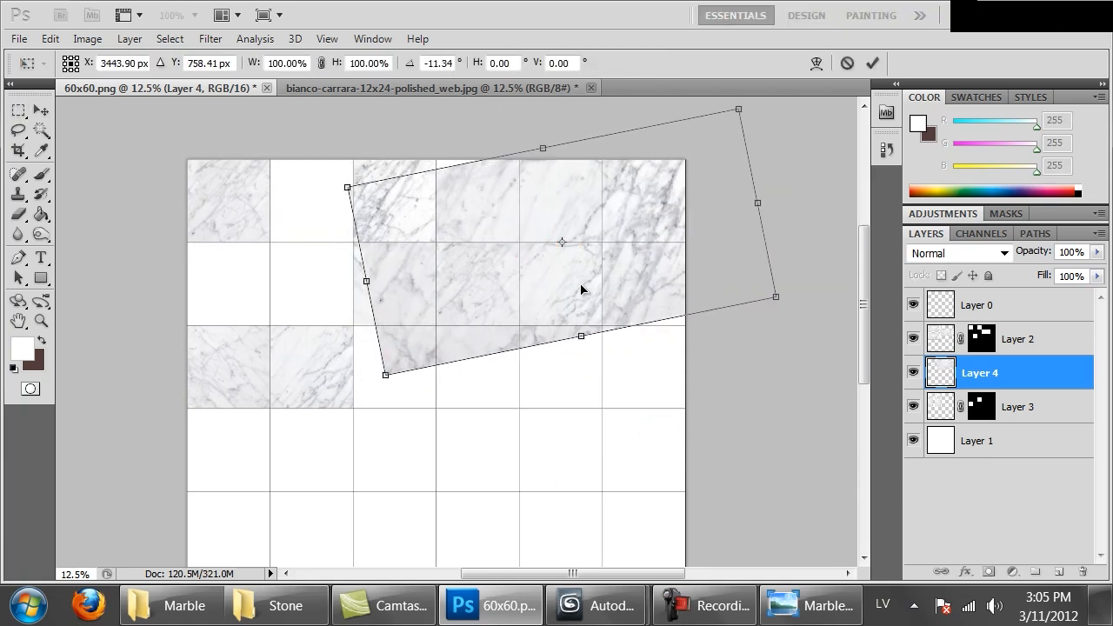
drag(582, 336, 609, 369)
drag(539, 149, 519, 133)
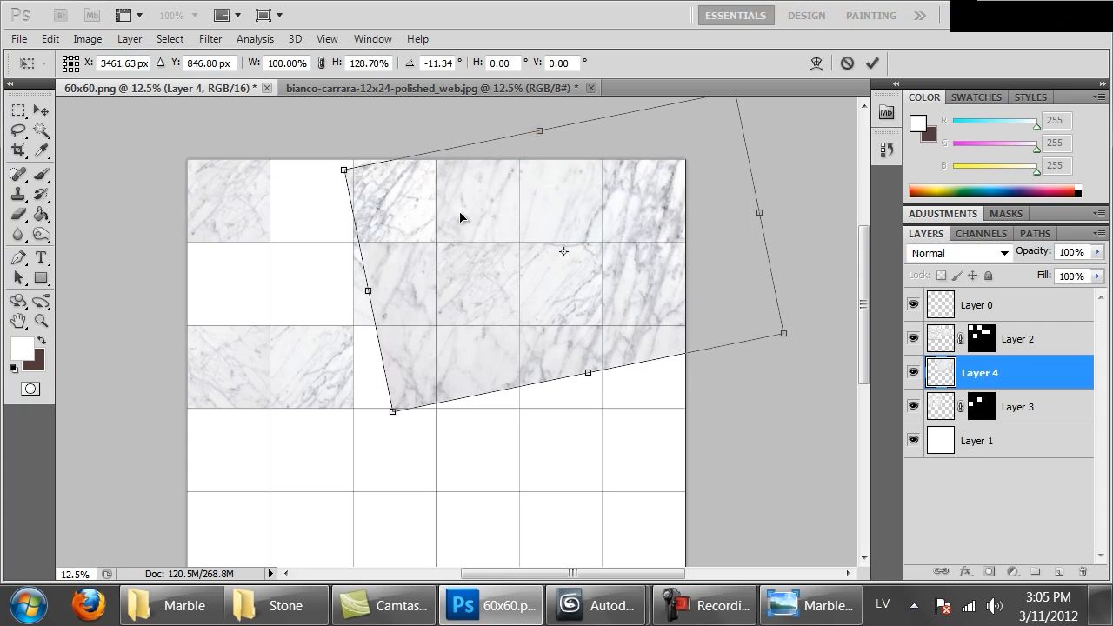
key(Return)
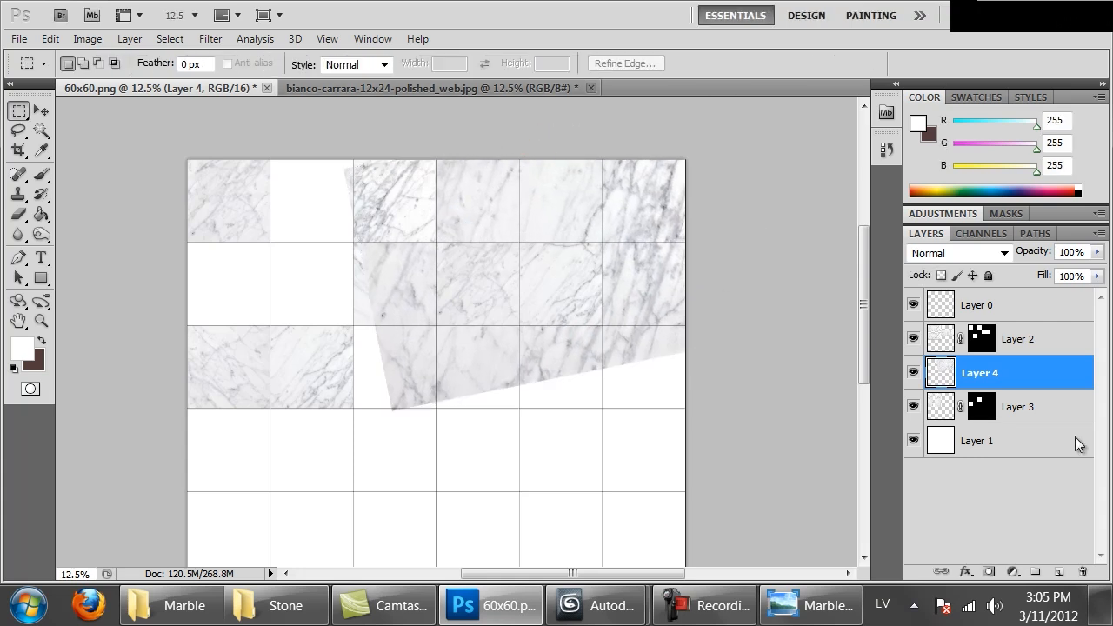
Mask the tilted marble layer to the first row's fourth tile and the second row's sixth tile
click(938, 316)
key(w)
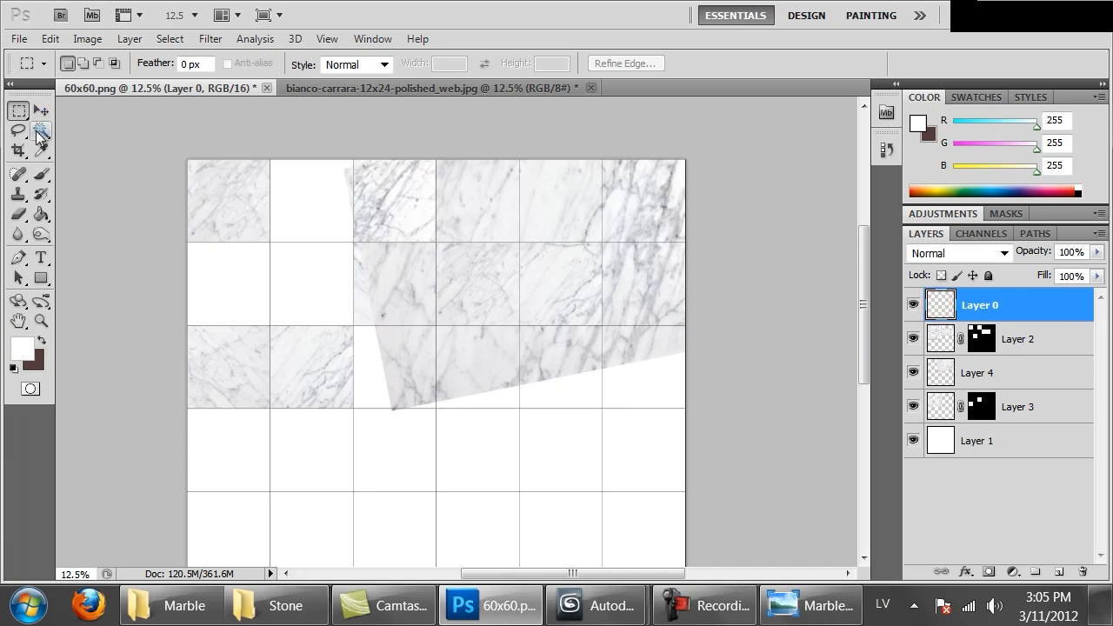
click(480, 188)
shift+click(645, 292)
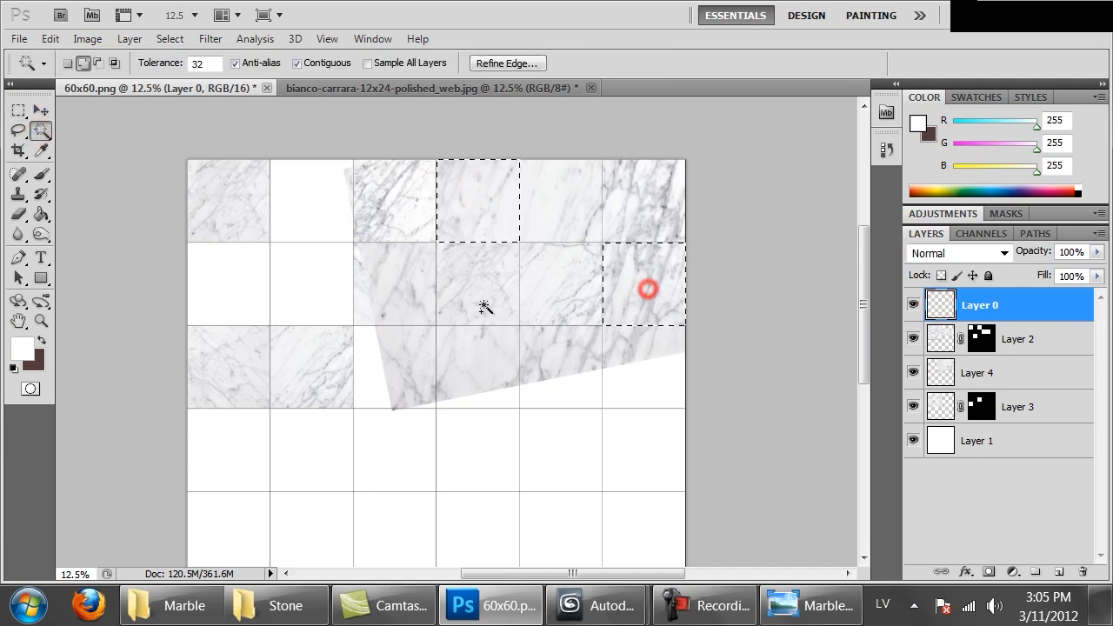
click(999, 376)
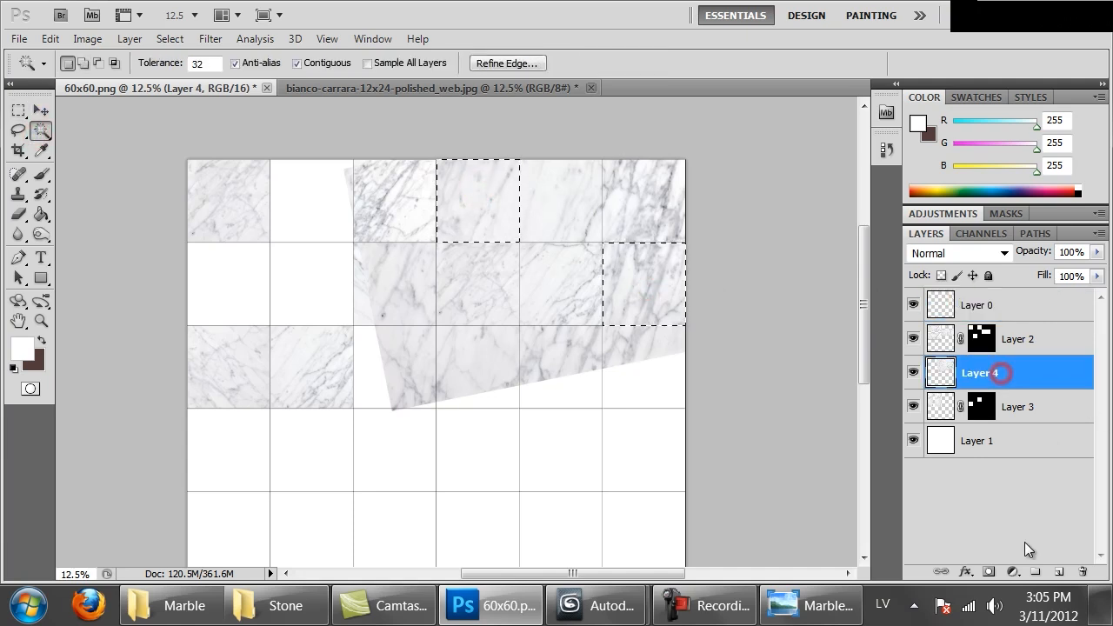
click(987, 572)
mouse_move(418, 342)
mouse_down()
mouse_move(424, 318)
mouse_move(426, 349)
mouse_up()
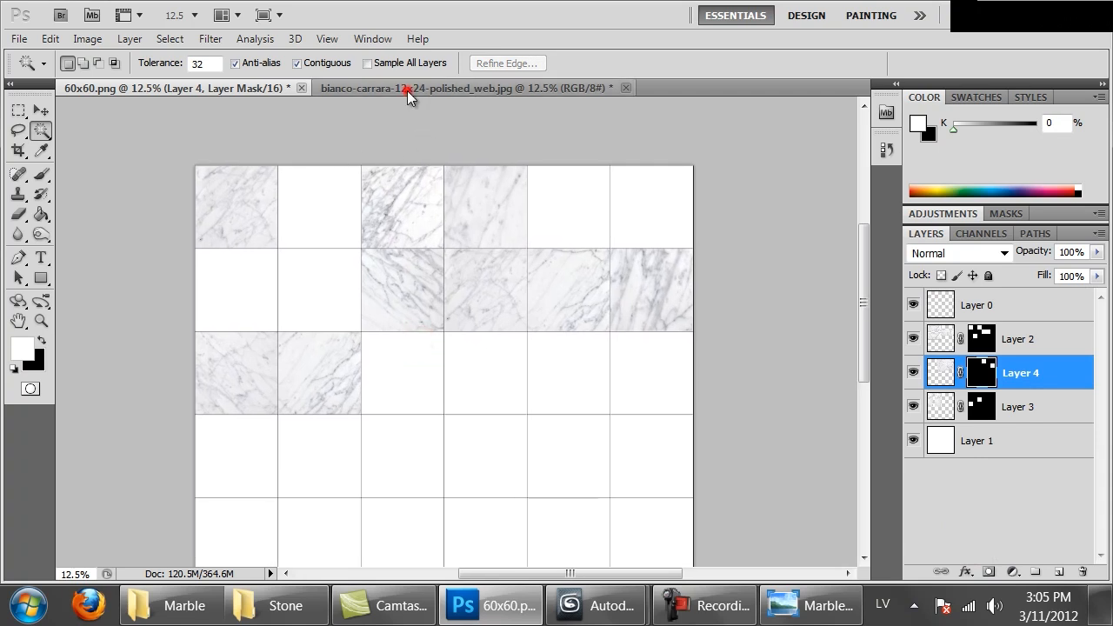
Enlarge the bianco-carrara marble photo to 3000 pixels wide with its proportions constrained
click(423, 88)
key(ctrl+alt+i)
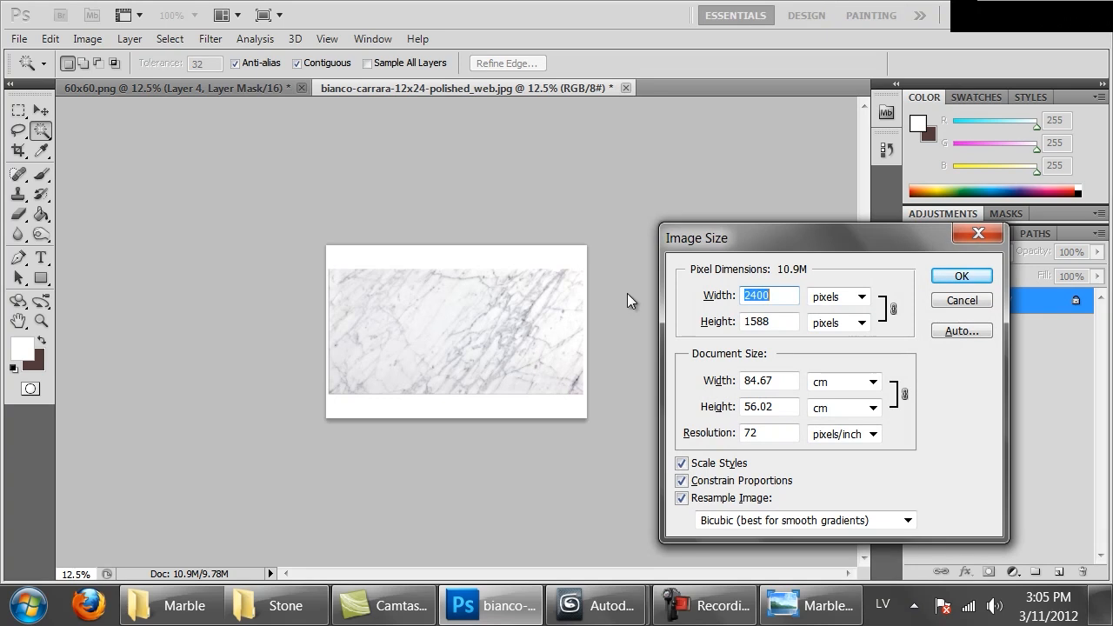
click(954, 300)
key(ctrl+alt+i)
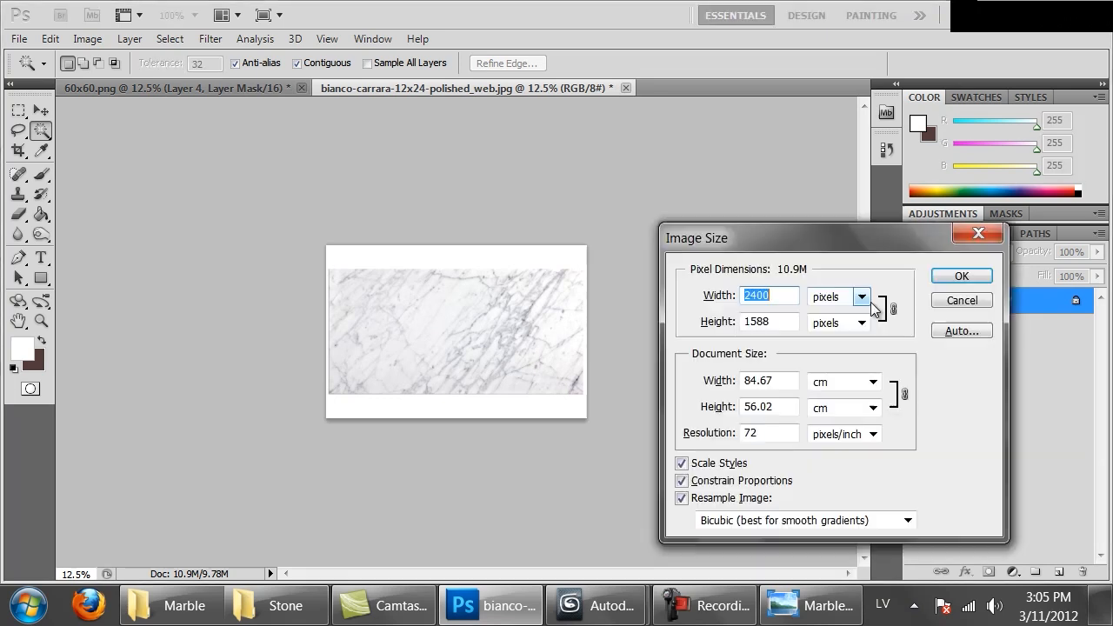
text(300)
key(Return)
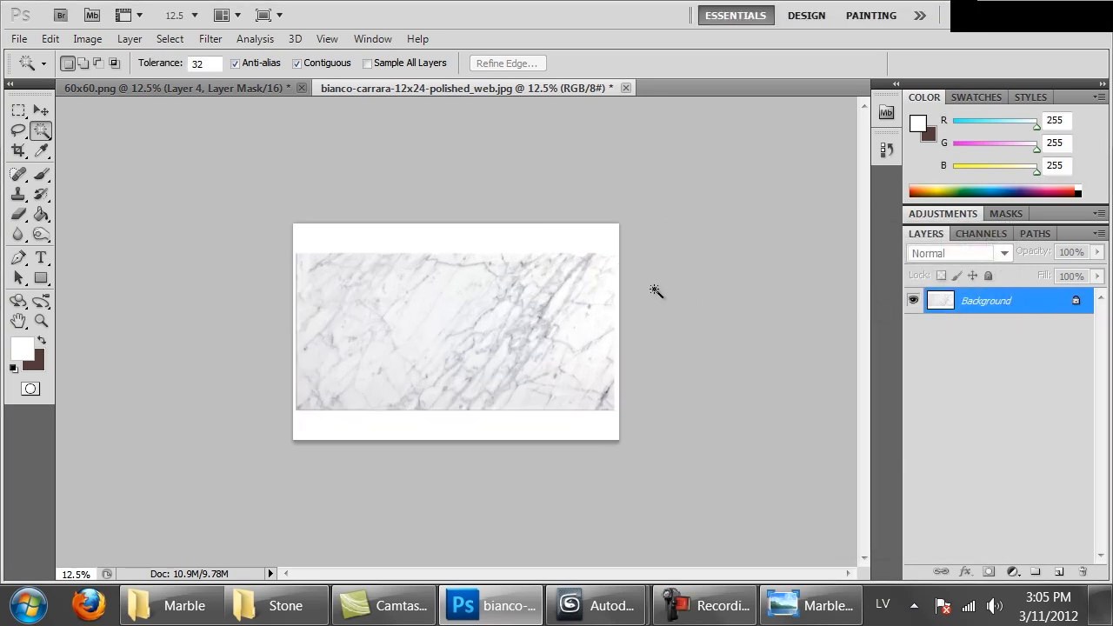
Copy the enlarged marble area into the 60x60.png document and place its layer beneath the masked marble layers
key(m)
key(ctrl+c)
key(ctrl+Tab)
click(936, 330)
key(ctrl+v)
drag(999, 342, 999, 423)
Transform the newly added marble over the grid's empty upper tiles and duplicate its layer
key(ctrl+t)
drag(479, 316, 663, 335)
click(869, 60)
key(ctrl+j)
key(ctrl+plus)
key(ctrl+plus)
key(ctrl+plus)
key(ctrl+plus)
key(ctrl+plus)
key(ctrl+plus)
click(941, 467)
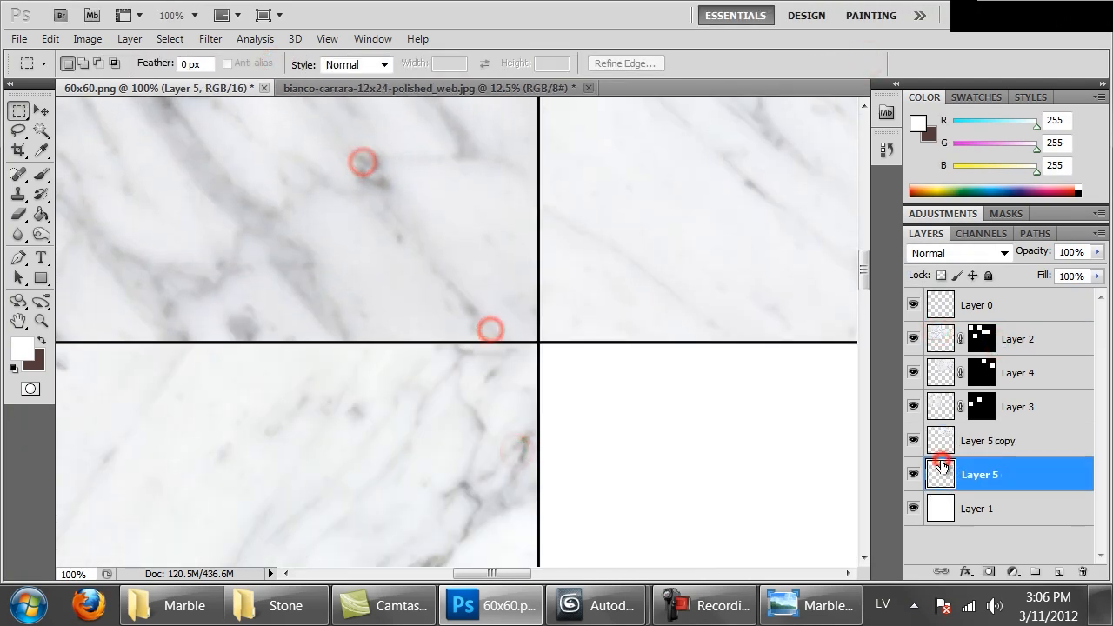
Paste another marble copy, rotate it and shift it over the grid's third row
key(ctrl+minus)
key(ctrl+minus)
key(ctrl+minus)
key(ctrl+minus)
key(ctrl+minus)
key(ctrl+v)
key(ctrl+t)
drag(842, 402, 728, 568)
drag(623, 427, 415, 405)
Mask the rotated marble layer to the third row's third and sixth tiles
click(41, 132)
click(951, 305)
click(409, 418)
shift+click(757, 405)
click(976, 473)
click(988, 571)
Paste one more marble copy beneath the other marble layers and position it to fill the remaining upper tiles
key(ctrl+v)
drag(1016, 484, 1016, 558)
drag(631, 460, 815, 412)
key(ctrl+plus)
key(ctrl+plus)
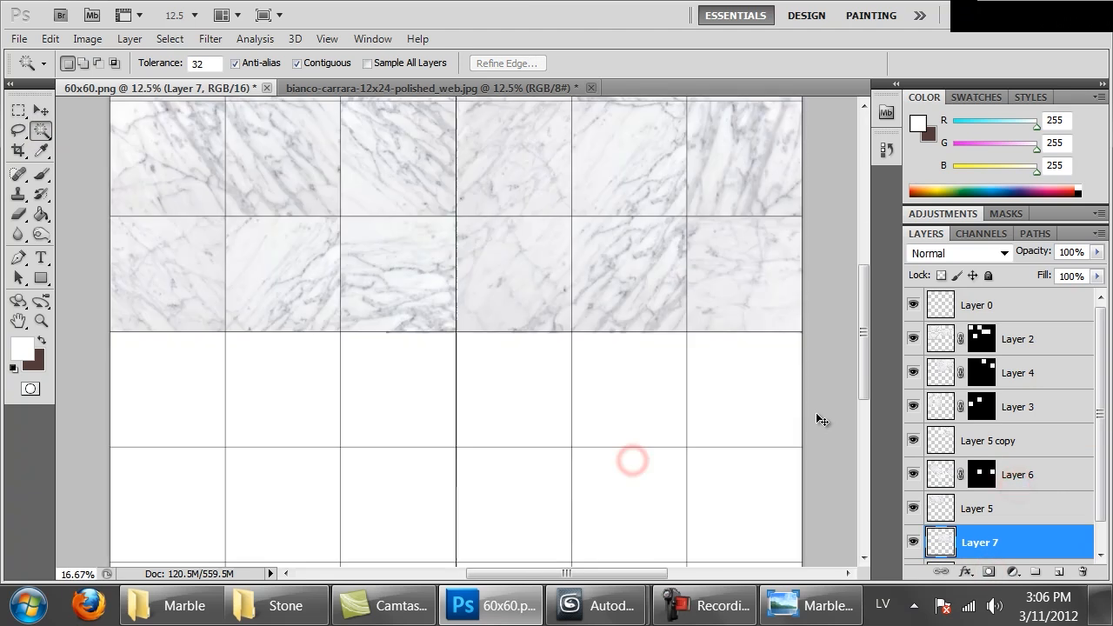
Merge all marble layers from Layer 2 down to Layer 7 into one layer
key(ctrl+minus)
key(ctrl+minus)
click(1039, 331)
shift+click(1000, 534)
key(ctrl+e)
Paste a fresh marble copy over the grid's lower rows and enlarge it
drag(520, 262, 519, 306)
key(ctrl+v)
key(ctrl+t)
drag(519, 452, 564, 501)
Mask the enlarged marble layer to alternating tiles of the fourth and fifth rows
click(40, 133)
click(1004, 311)
click(258, 333)
click(983, 339)
click(989, 571)
Place a diagonally rotated marble copy over the lower-left tiles and mask it to the fourth row's second and fifth row's first tiles
key(ctrl+v)
right_click(656, 319)
drag(687, 348, 374, 380)
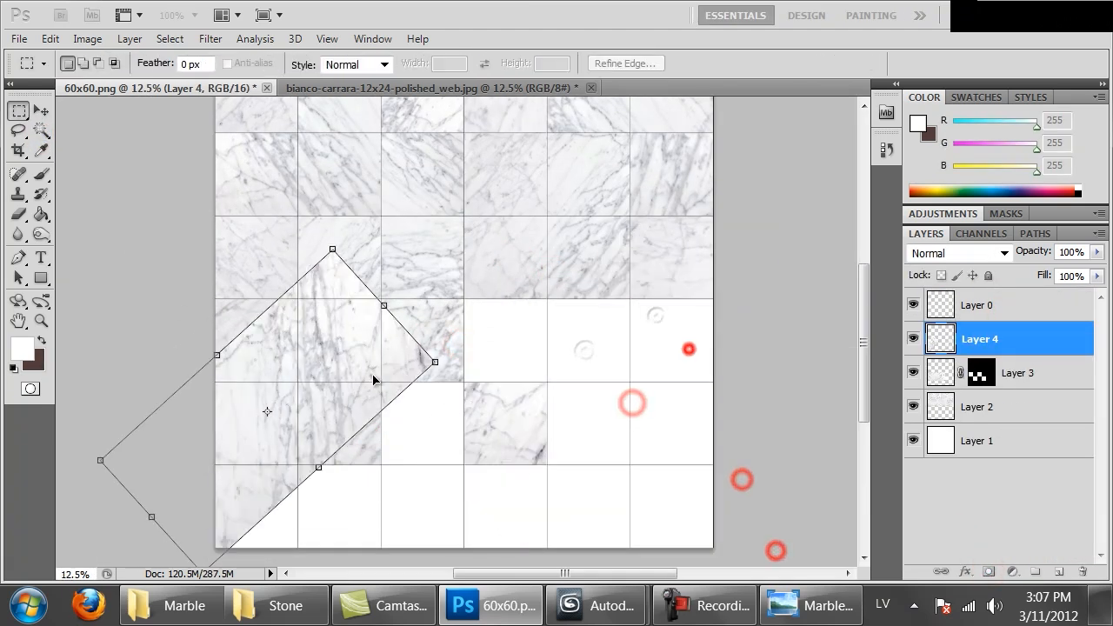
click(41, 129)
click(960, 307)
click(988, 571)
Paste another marble copy, rotate it and position it over the grid's lower-right tiles
key(ctrl+v)
drag(380, 336, 469, 382)
key(ctrl+t)
shift+drag(593, 278, 759, 403)
shift+drag(650, 447, 723, 473)
Mask the rotated marble copy to the fourth row's fourth tile and the fifth row's sixth tile
click(40, 131)
click(1027, 311)
click(418, 340)
shift+click(589, 422)
click(962, 342)
click(994, 571)
Add an enlarged marble copy at the grid's lower right, masked to the fourth row's sixth and fifth row's fifth tiles
key(ctrl+v)
ctrl+drag(489, 328, 599, 340)
key(ctrl+t)
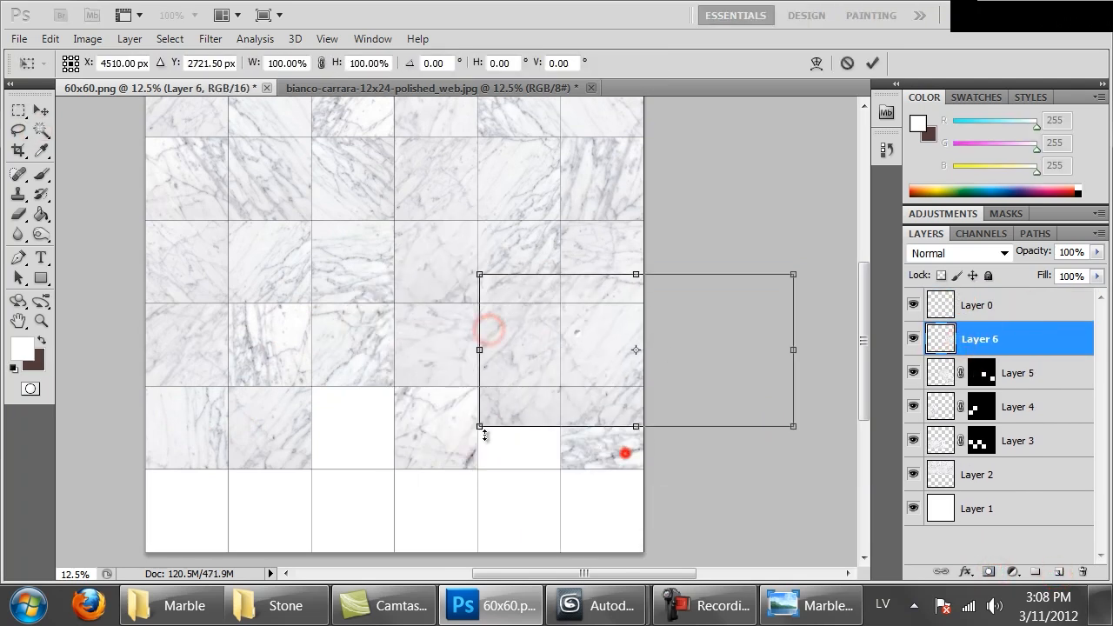
shift+drag(482, 433, 449, 470)
click(41, 132)
click(955, 305)
click(506, 436)
Scale the next marble copy to 116.66% width and 119.46% height over the fourth and fifth rows
ctrl+drag(391, 352, 392, 393)
key(ctrl+t)
drag(402, 318, 403, 290)
drag(572, 375, 621, 384)
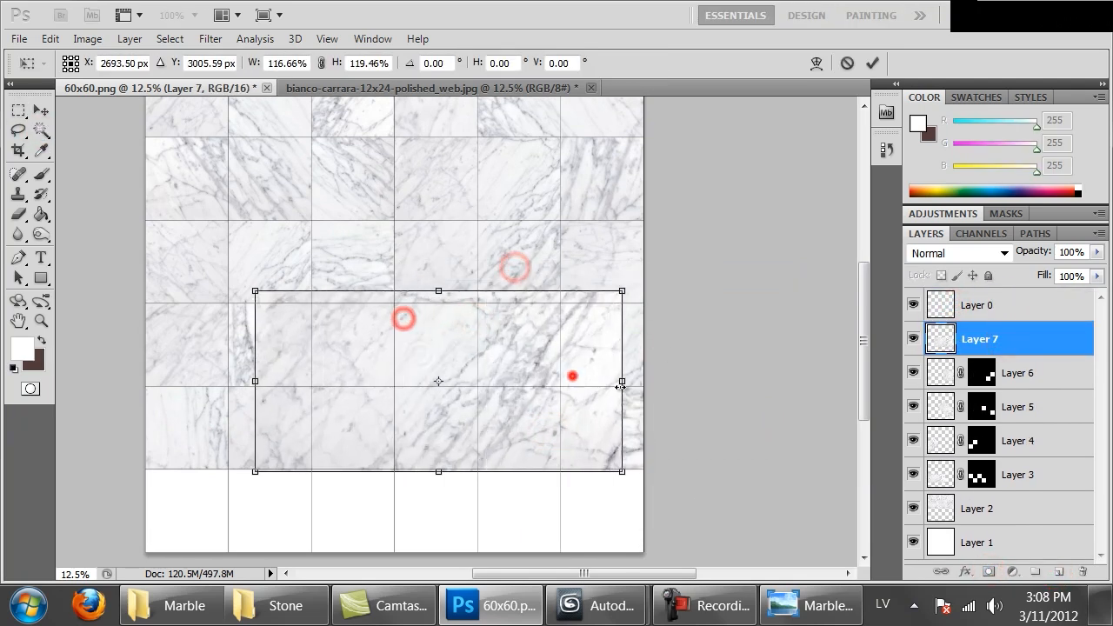
Mask the scaled marble layer to the fourth row's fifth tile and the fifth row's third tile
click(42, 126)
click(950, 305)
click(498, 348)
shift+click(361, 426)
click(941, 337)
click(988, 571)
Cover the bottom row with pasted marble and mask it to the sixth row's first, third and fifth tiles
key(ctrl+v)
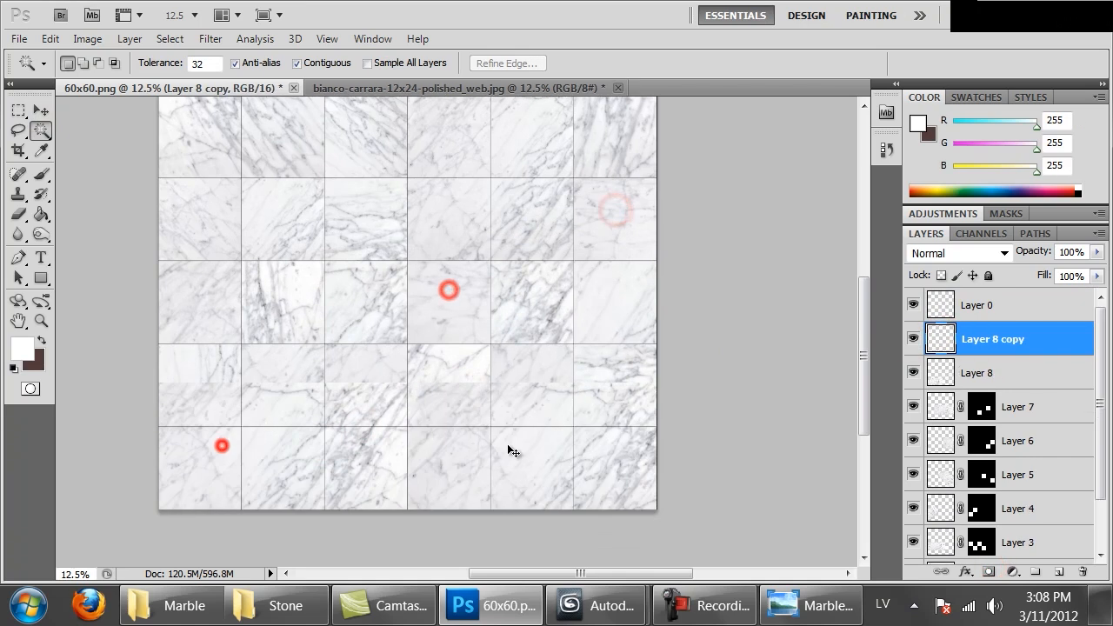
click(959, 303)
click(197, 474)
click(947, 339)
click(995, 571)
Paste a marble copy beneath the masked bottom-row layer and move it over the sixth row
click(1026, 367)
key(ctrl+v)
ctrl+drag(484, 357, 586, 528)
ctrl+alt+drag(625, 474, 243, 447)
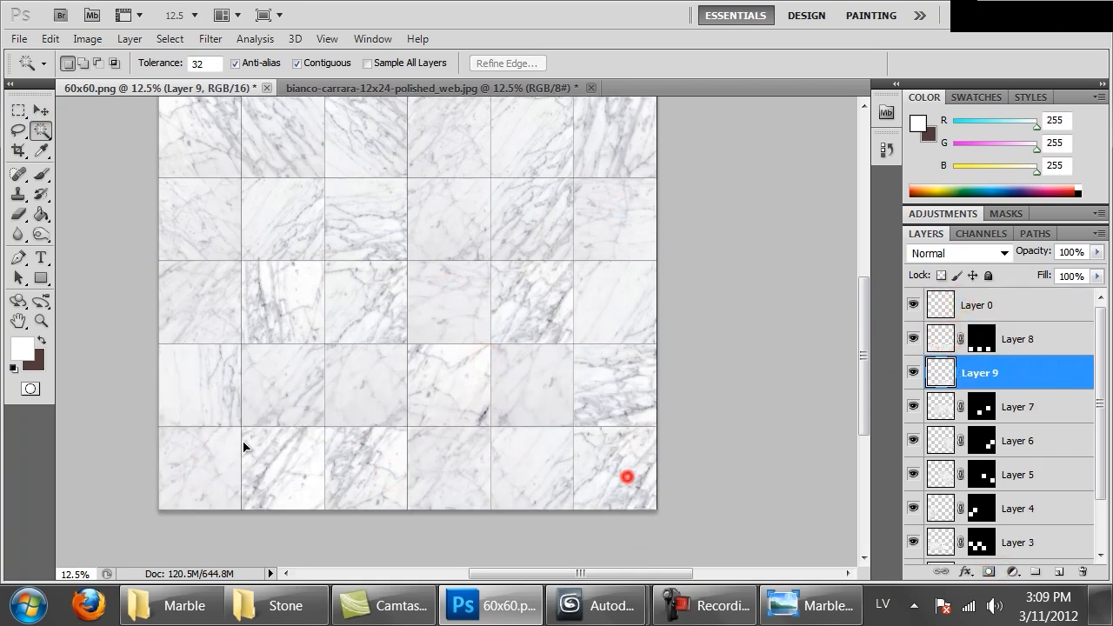
Rotate the pasted bottom-row marble, reposition it and extend it with a duplicate across the sixth row
key(ctrl+t)
drag(388, 339, 339, 291)
drag(479, 417, 434, 343)
drag(219, 492, 231, 497)
key(Return)
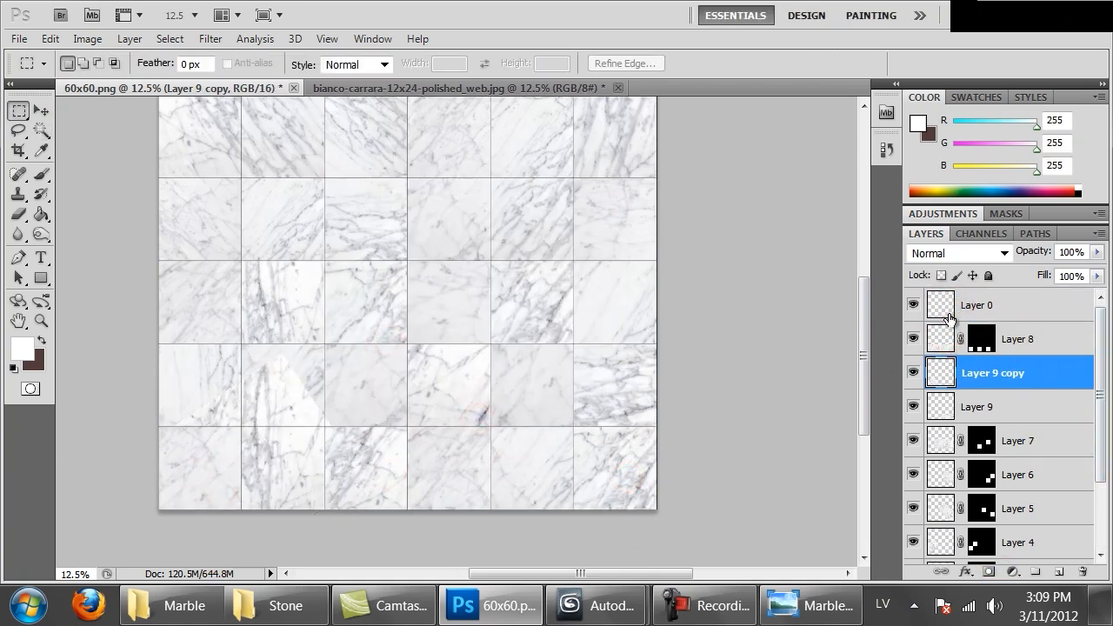
Mask Layer 9 to the sixth row's second, fourth and sixth tiles
click(41, 129)
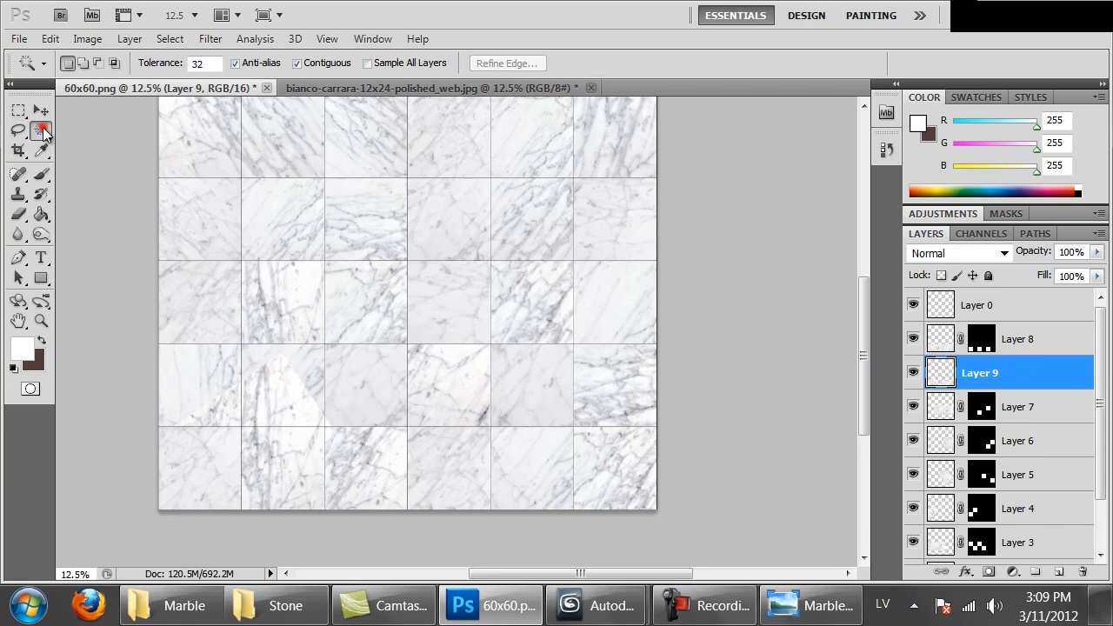
click(1008, 304)
click(614, 473)
shift+click(462, 469)
shift+click(287, 465)
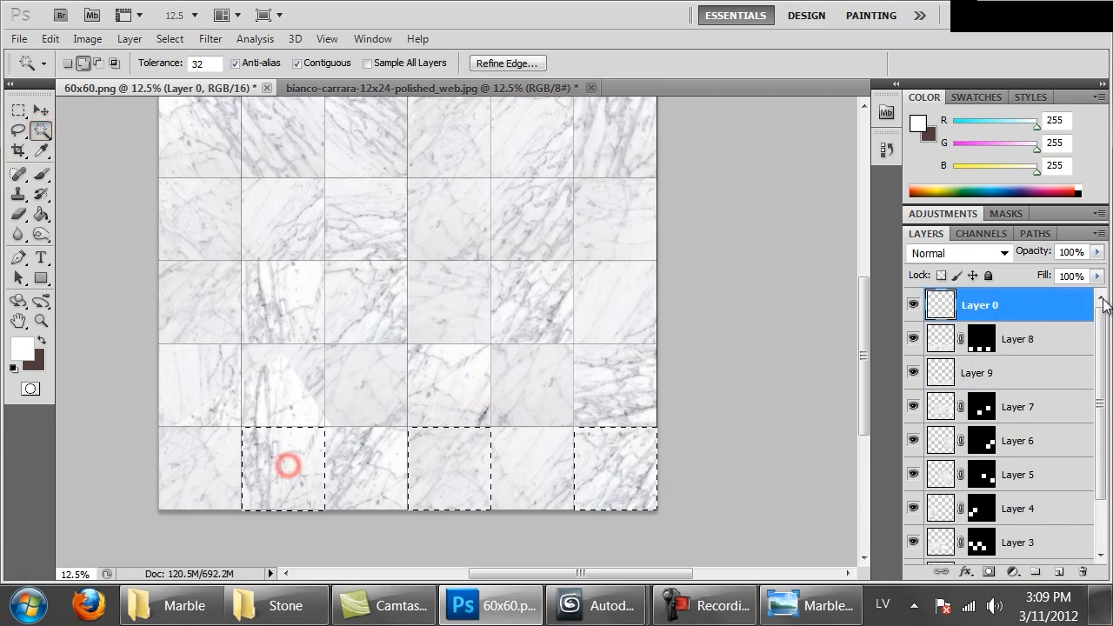
click(988, 571)
click(1008, 372)
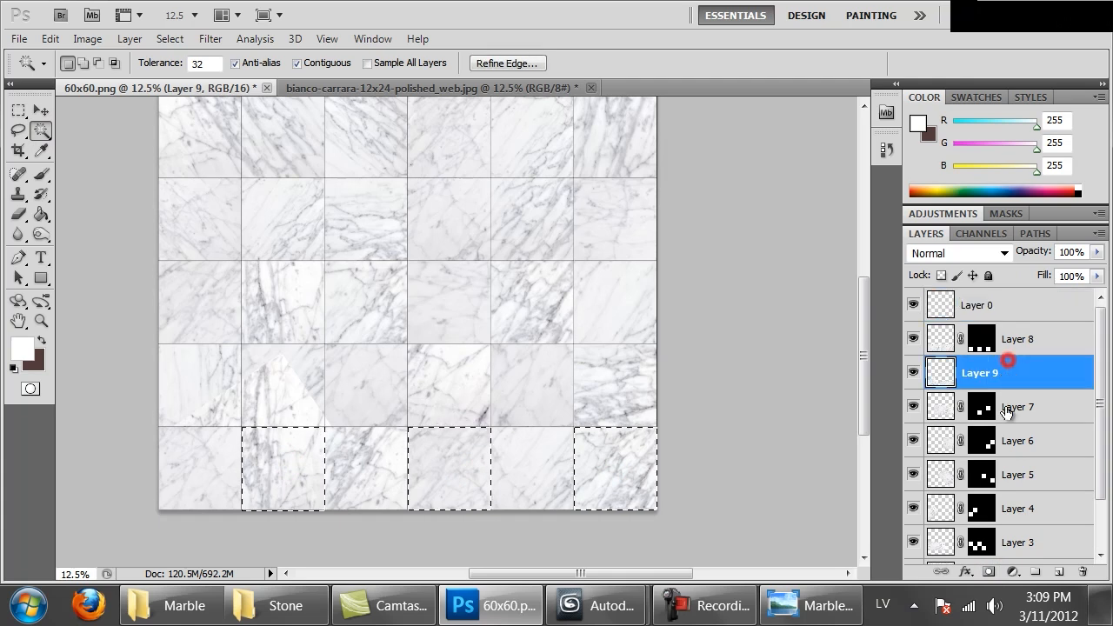
click(988, 571)
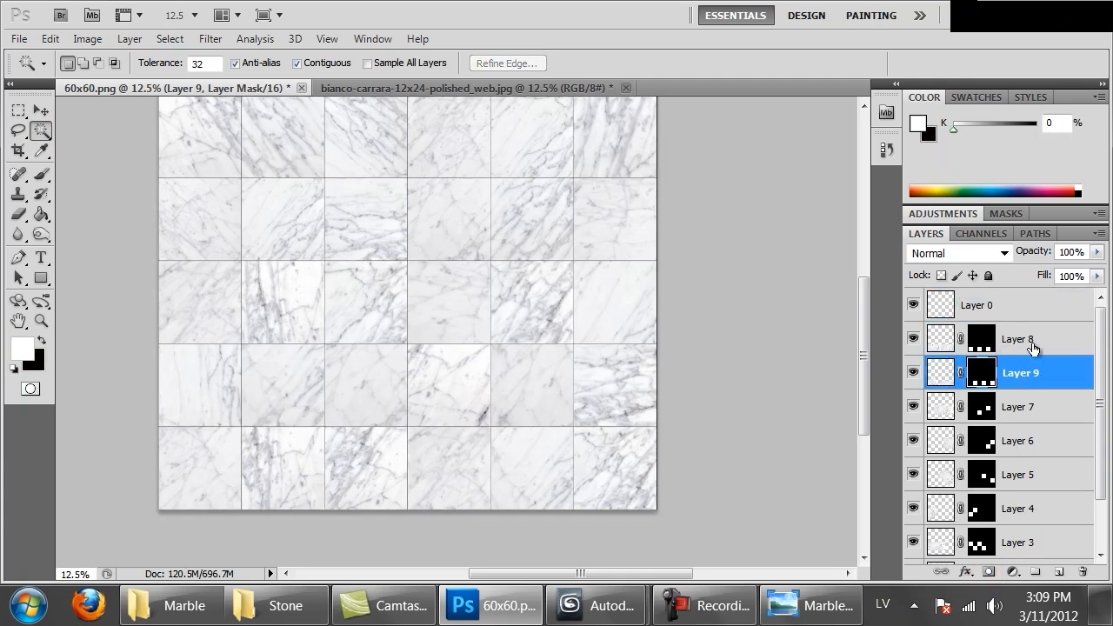
Merge all marble layers from Layer 8 down to Layer 2 into a single layer
click(961, 339)
scroll(960, 340, down, 2)
shift+click(995, 520)
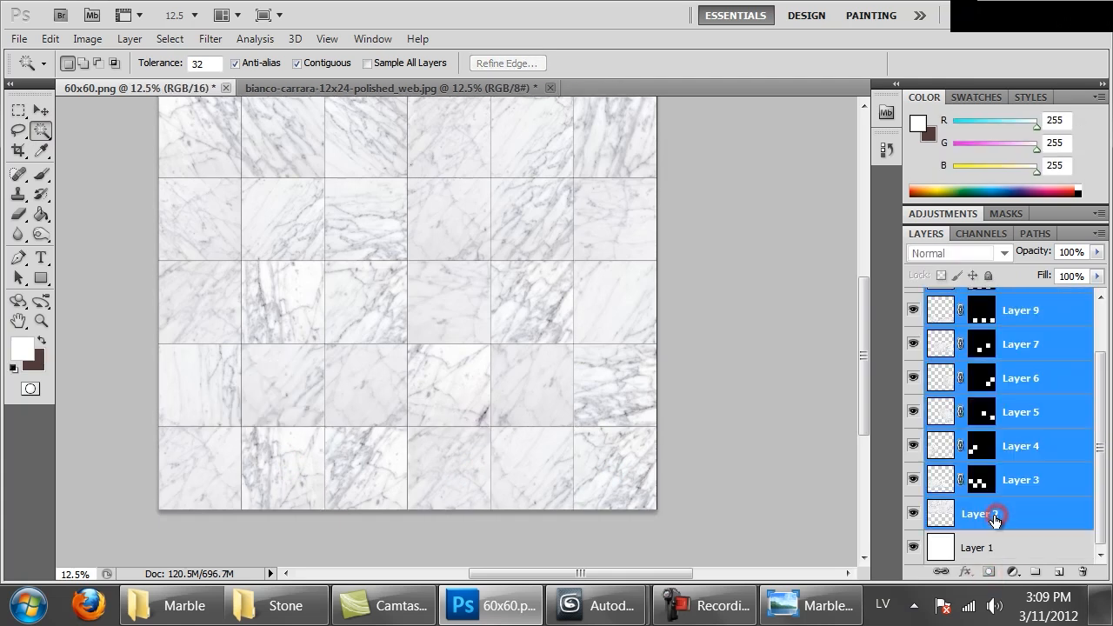
key(ctrl+e)
Examine the merged marble tiles and the grout lines both at full size and as a whole
drag(608, 224, 604, 331)
key(ctrl+1)
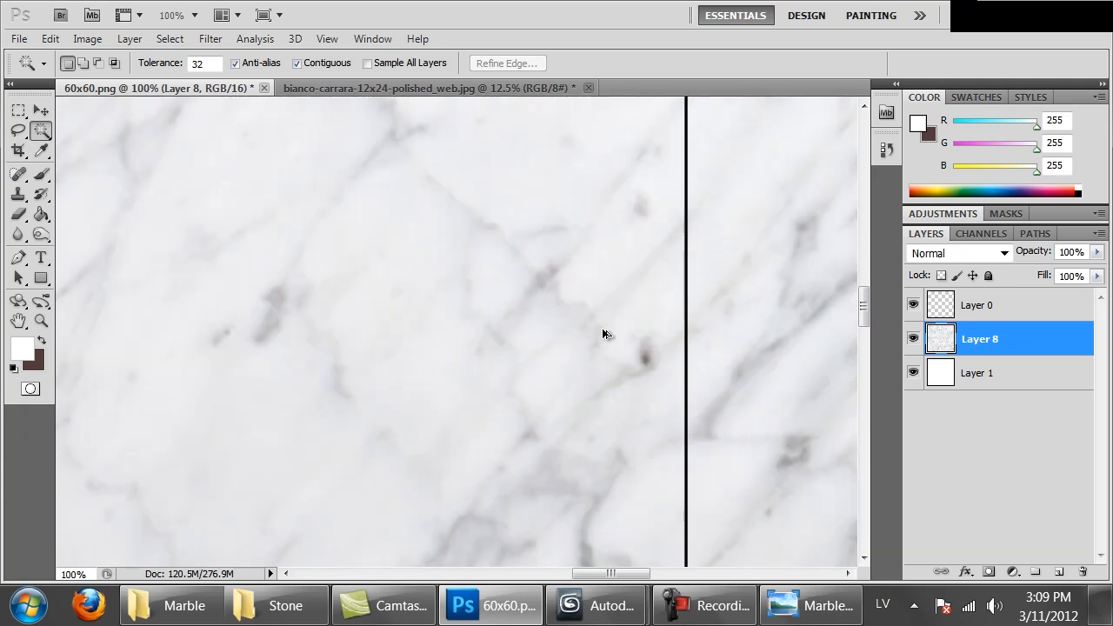
key(ctrl+minus)
key(ctrl+minus)
key(ctrl+minus)
key(ctrl+minus)
key(ctrl+minus)
key(ctrl+minus)
key(ctrl+minus)
key(ctrl+minus)
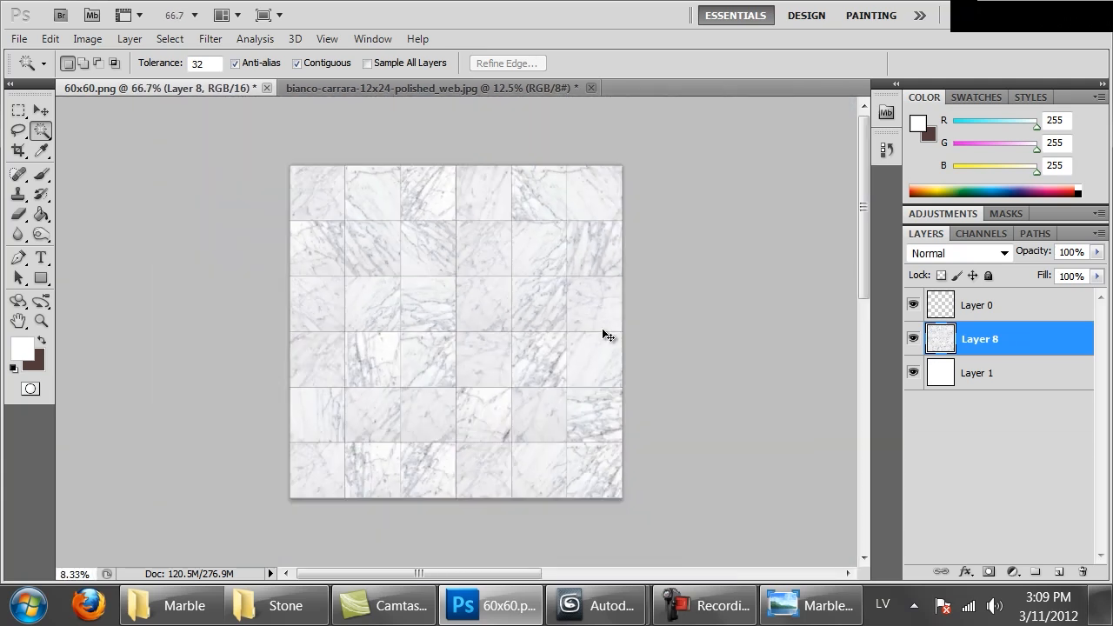
key(ctrl+plus)
key(ctrl+plus)
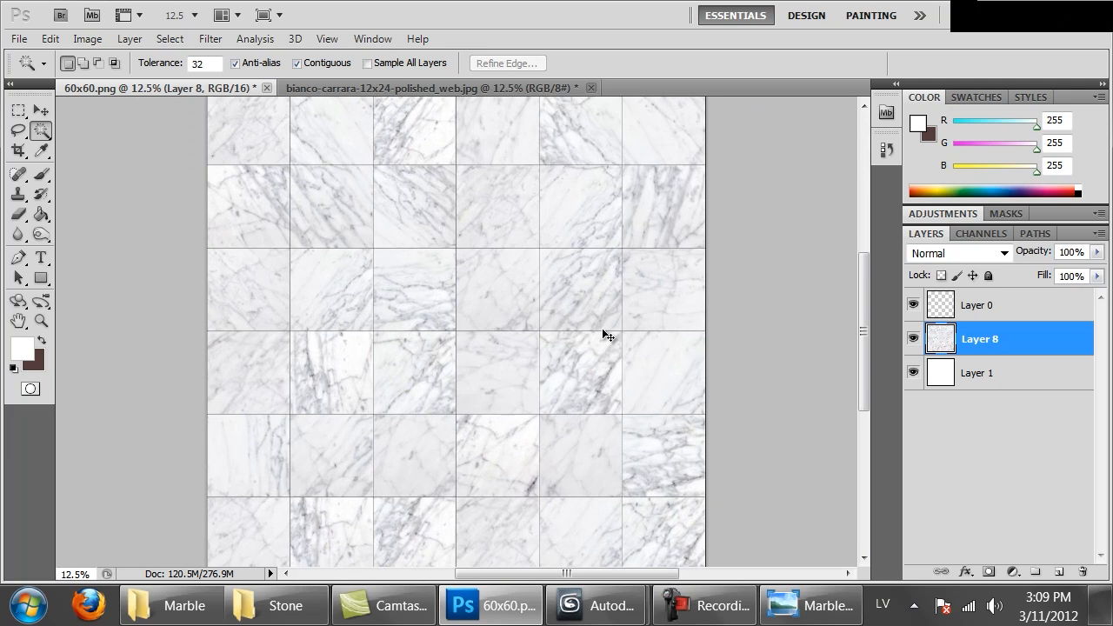
drag(690, 245, 696, 285)
key(ctrl+1)
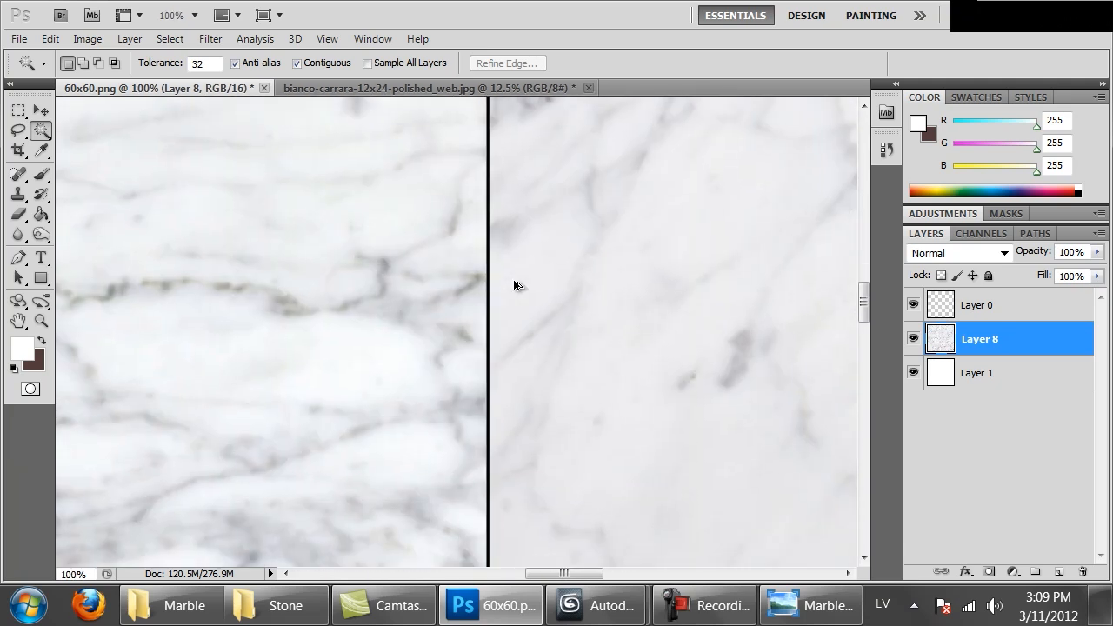
mouse_move(596, 293)
mouse_down()
mouse_move(596, 260)
mouse_move(602, 291)
mouse_up()
Lighten the grout lines on Layer 0 with Hue/Saturation, setting Lightness to +66
click(946, 306)
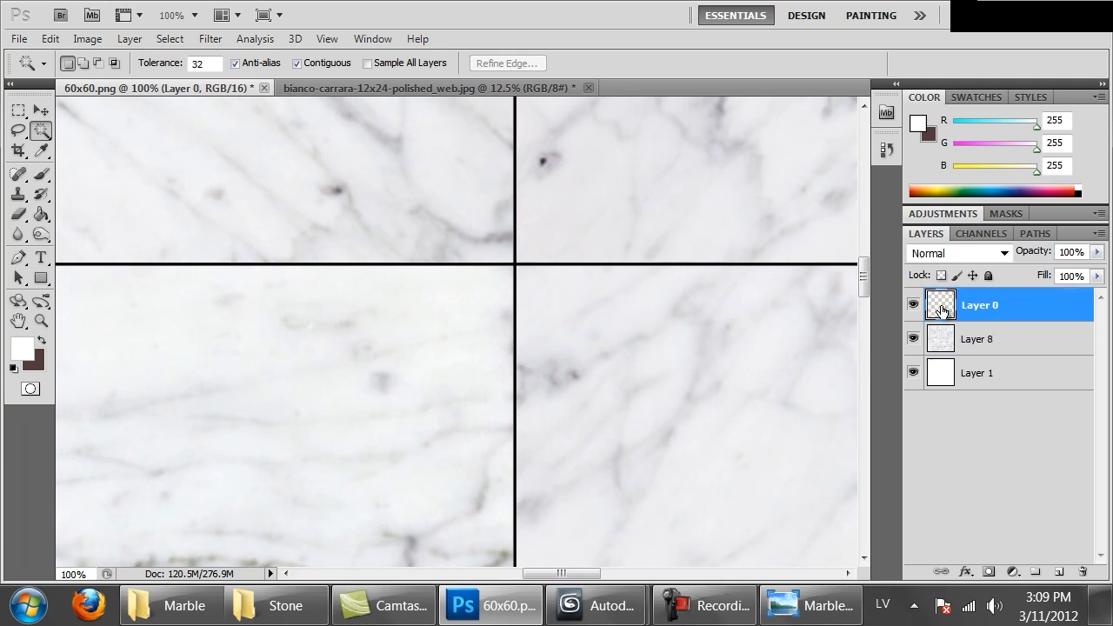
key(ctrl+u)
drag(600, 107, 713, 279)
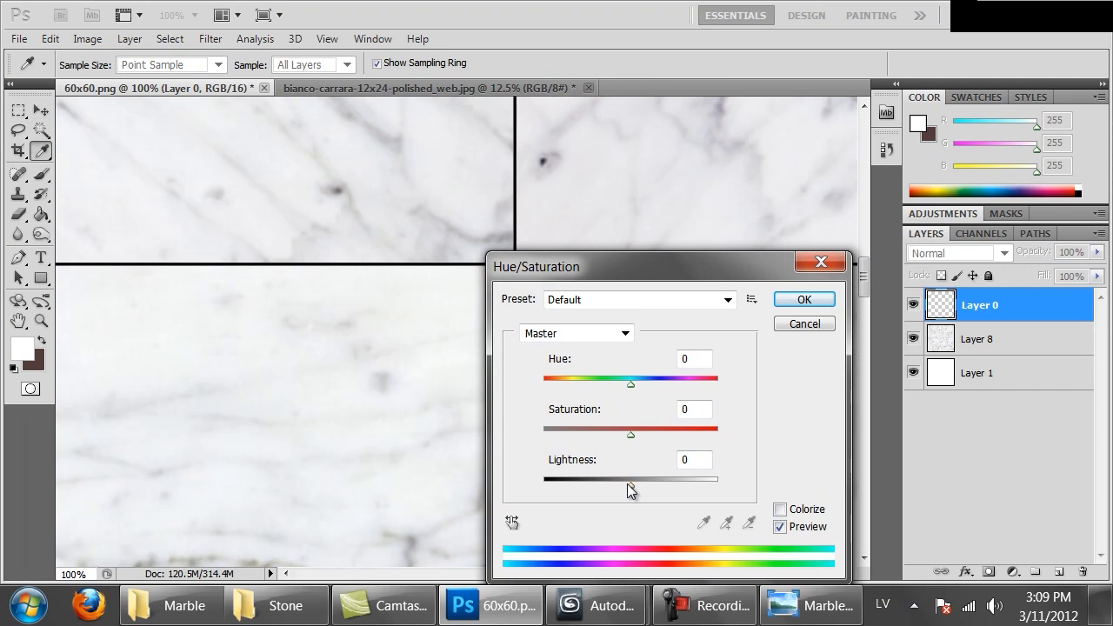
drag(627, 483, 688, 491)
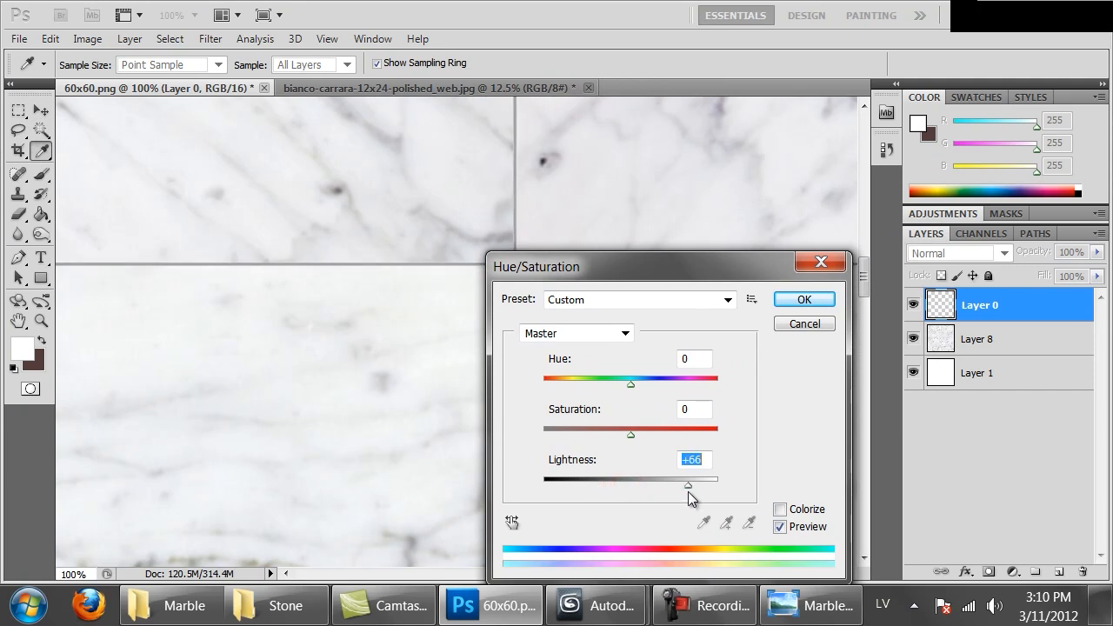
click(804, 299)
Save the texture as a PNG named 60x60_bianco_carrara.png in the Marble folder
key(w)
key(ctrl+minus)
key(ctrl+minus)
key(ctrl+minus)
key(ctrl+minus)
key(ctrl+minus)
key(ctrl+minus)
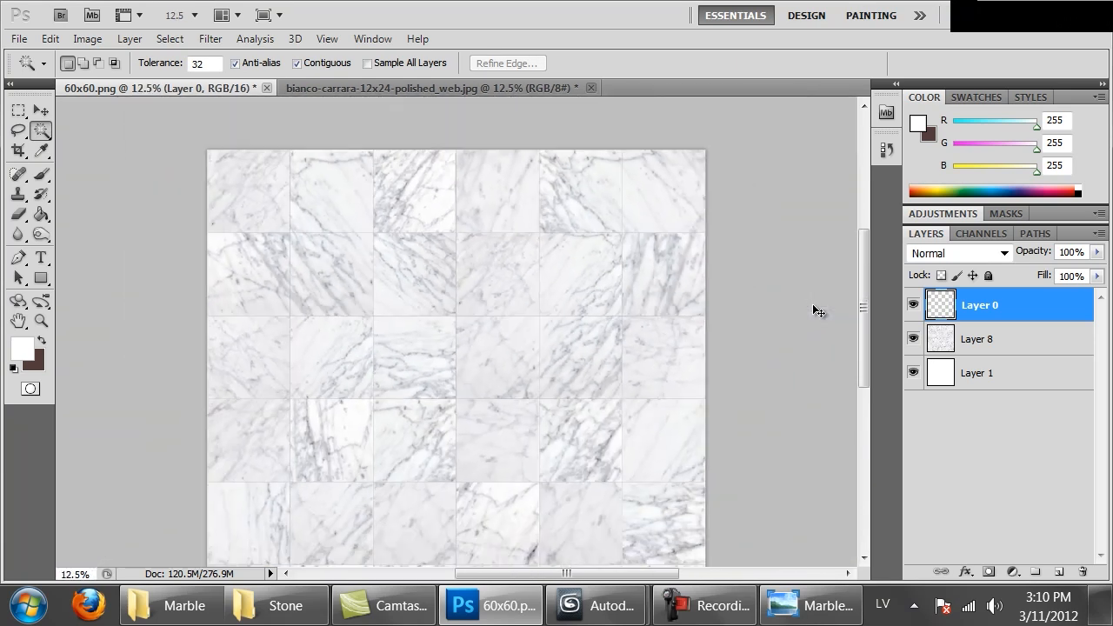
drag(693, 366, 712, 280)
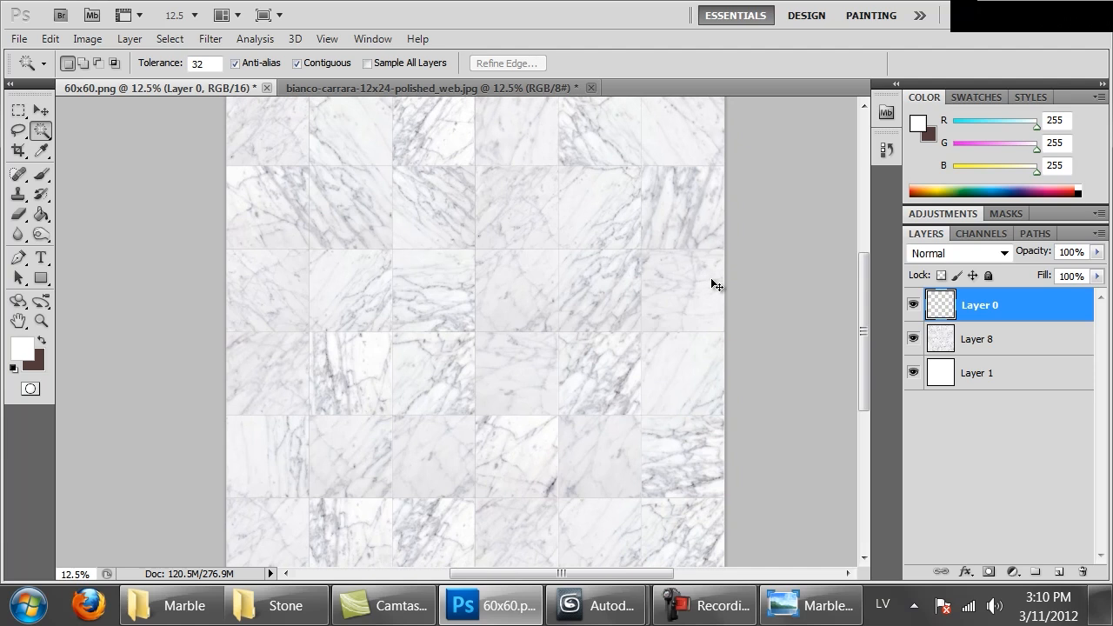
key(ctrl+shift+s)
click(287, 423)
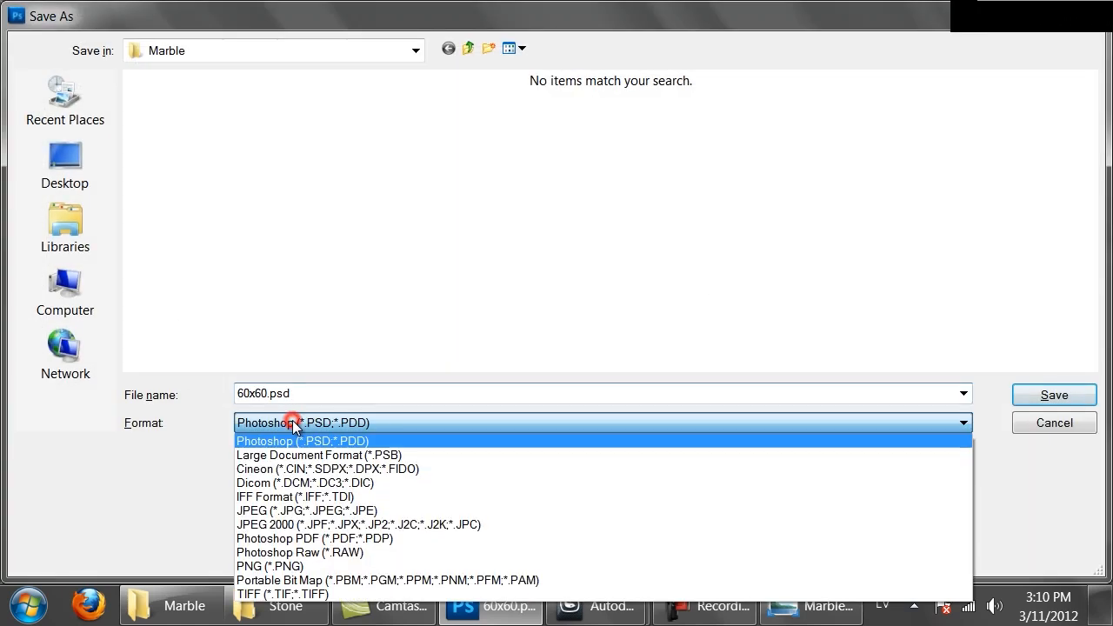
click(287, 566)
click(271, 394)
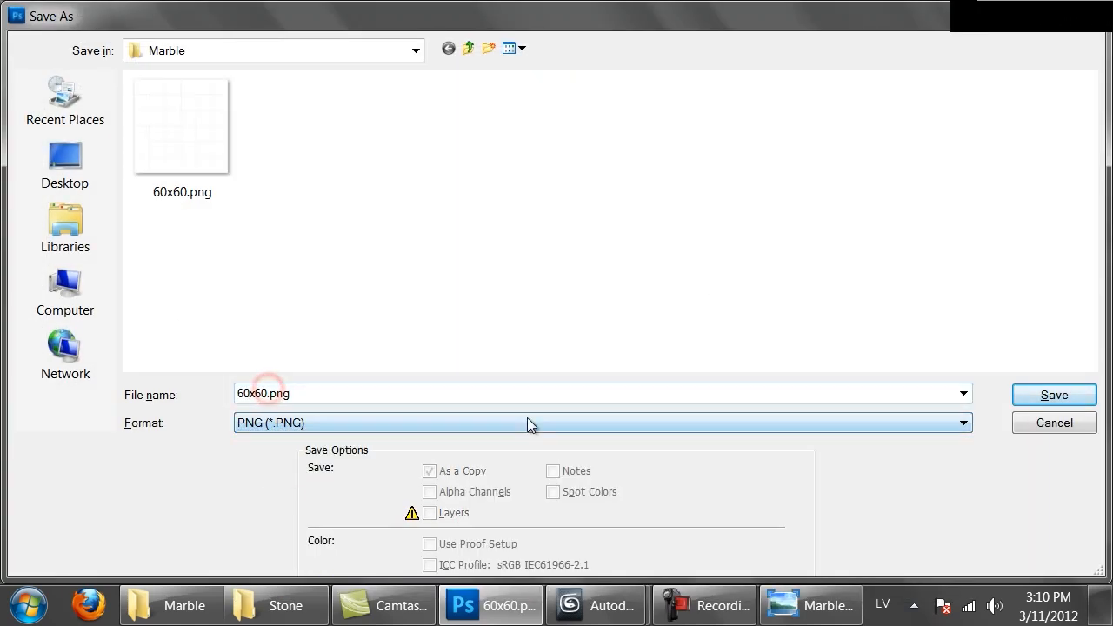
text(_bianco_carrara)
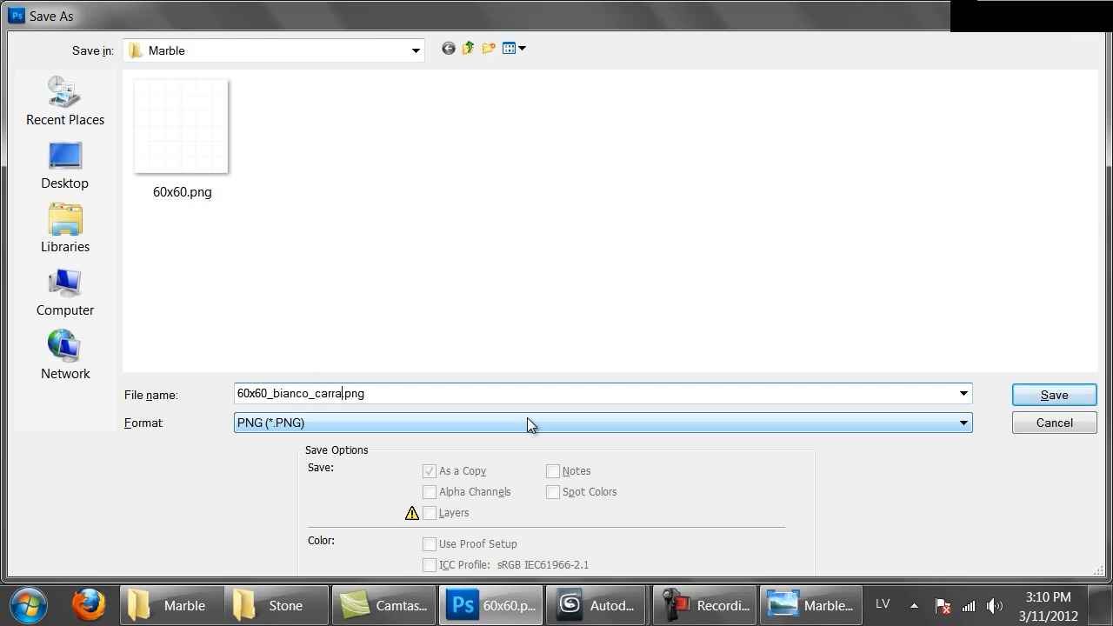
click(1064, 397)
In 3ds Max, load the 60x60_bianco_carrara PNG as the diffuse bitmap of Material #29
click(594, 207)
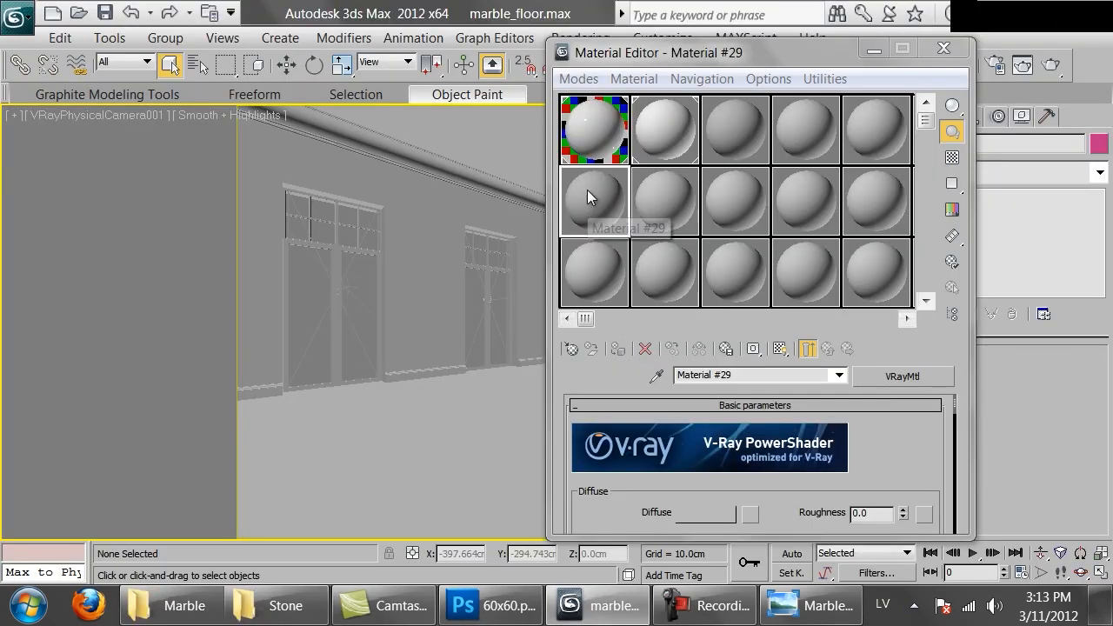
click(752, 515)
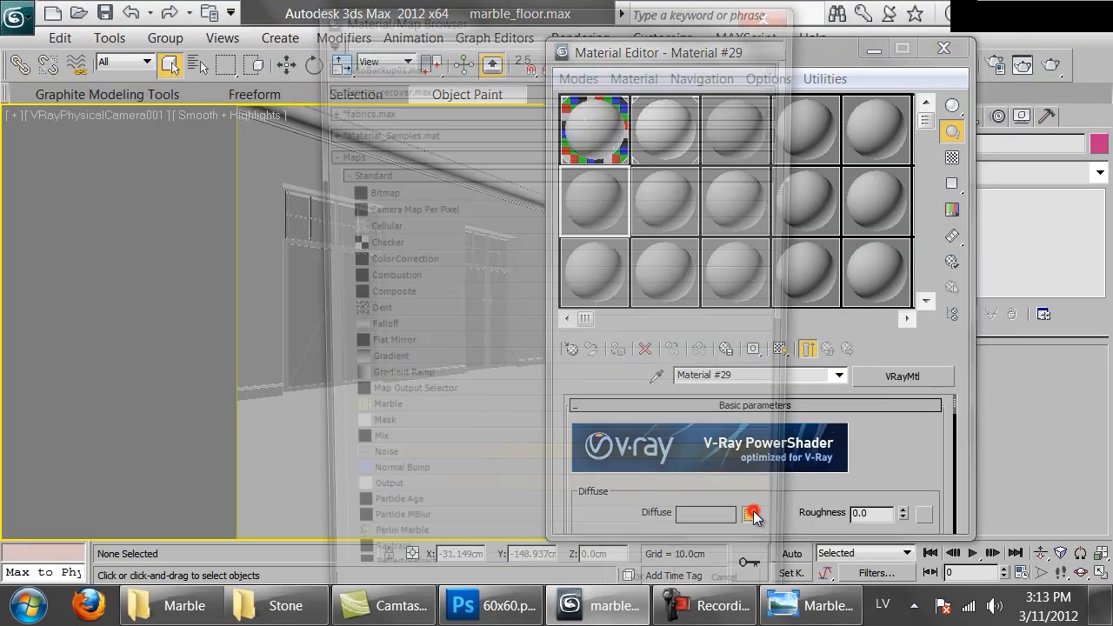
double_click(413, 188)
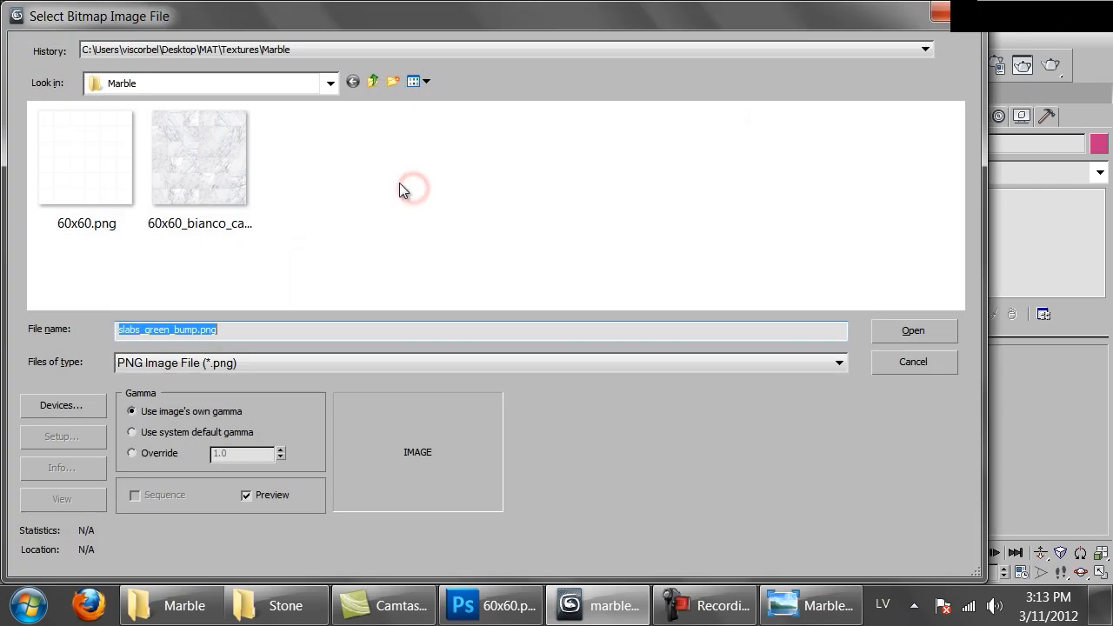
click(229, 157)
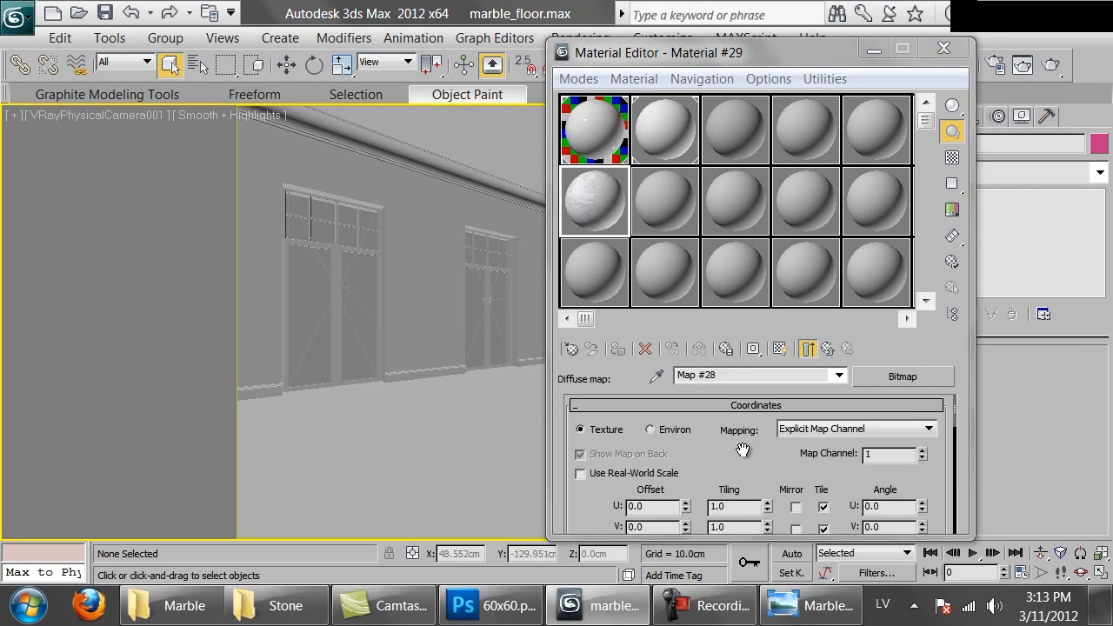
Show the marble map in the viewport and assign the material to the room's floor
click(779, 350)
drag(594, 190, 413, 489)
click(411, 488)
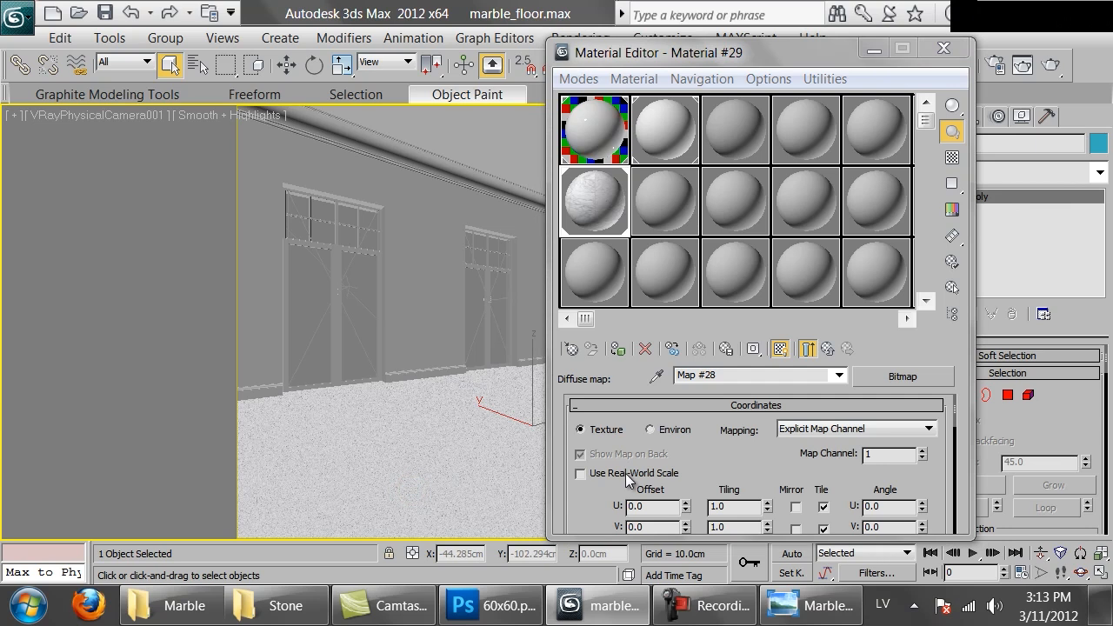
Enable real-world scale for the marble bitmap and isolate the floor object
click(625, 473)
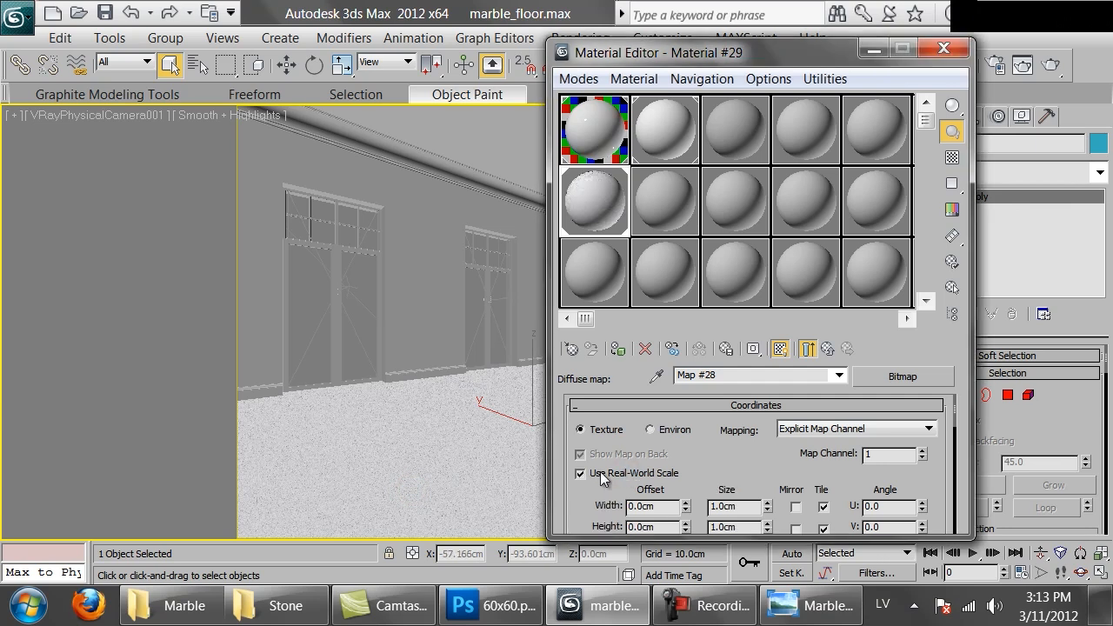
key(alt+q)
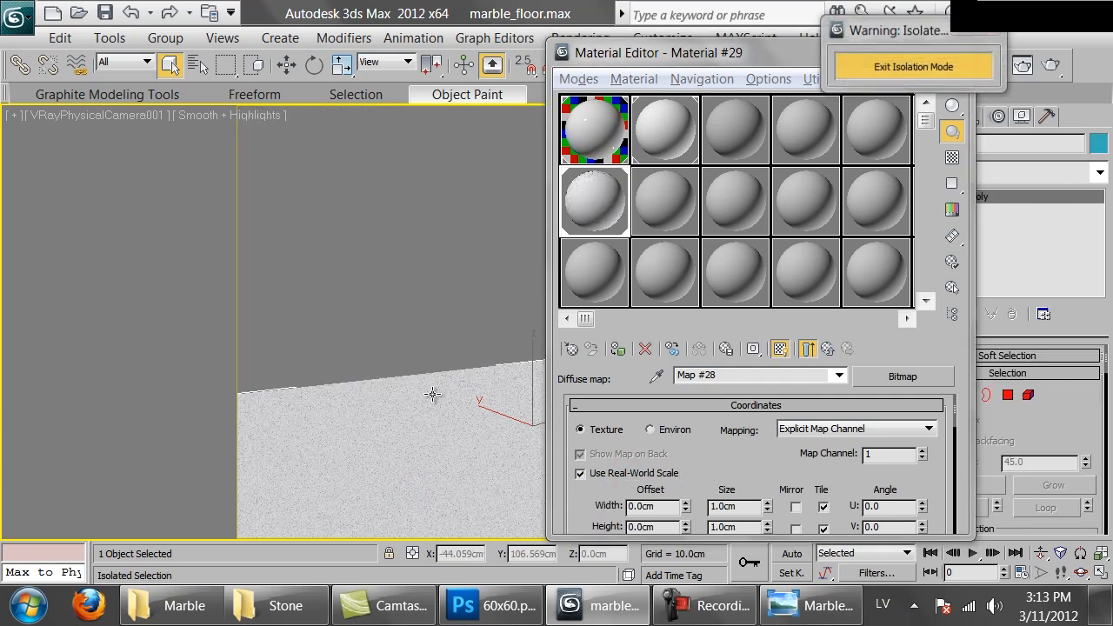
Check the tile layout in the Photoshop texture and, back in 3ds Max, set the marble bitmap's size to 360 cm wide and 360 cm high
key(t)
click(491, 605)
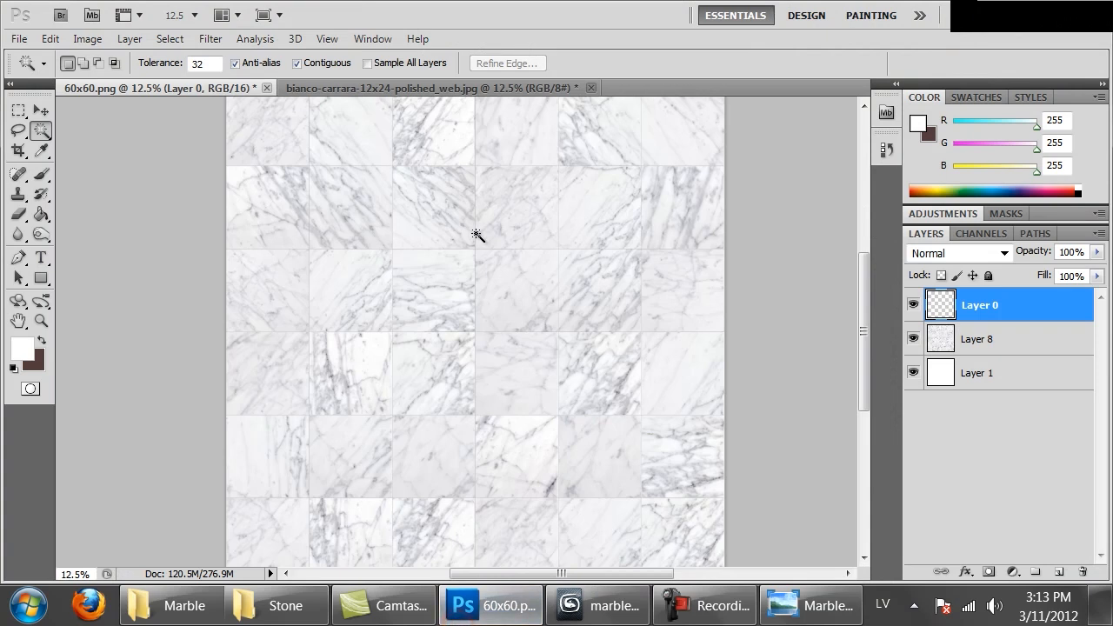
drag(548, 197, 535, 344)
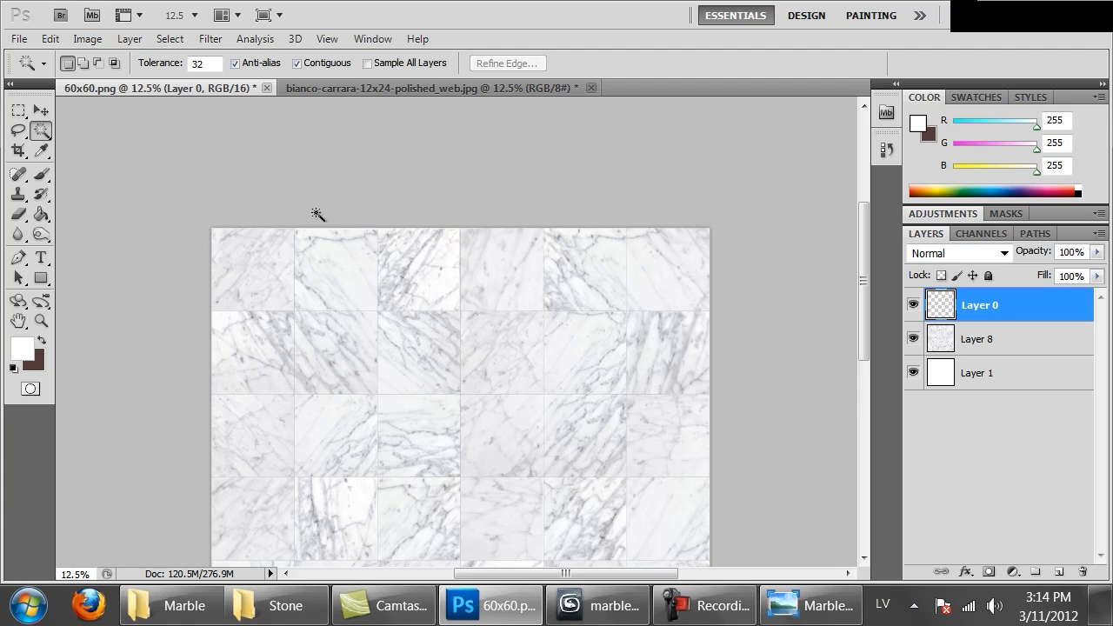
click(586, 604)
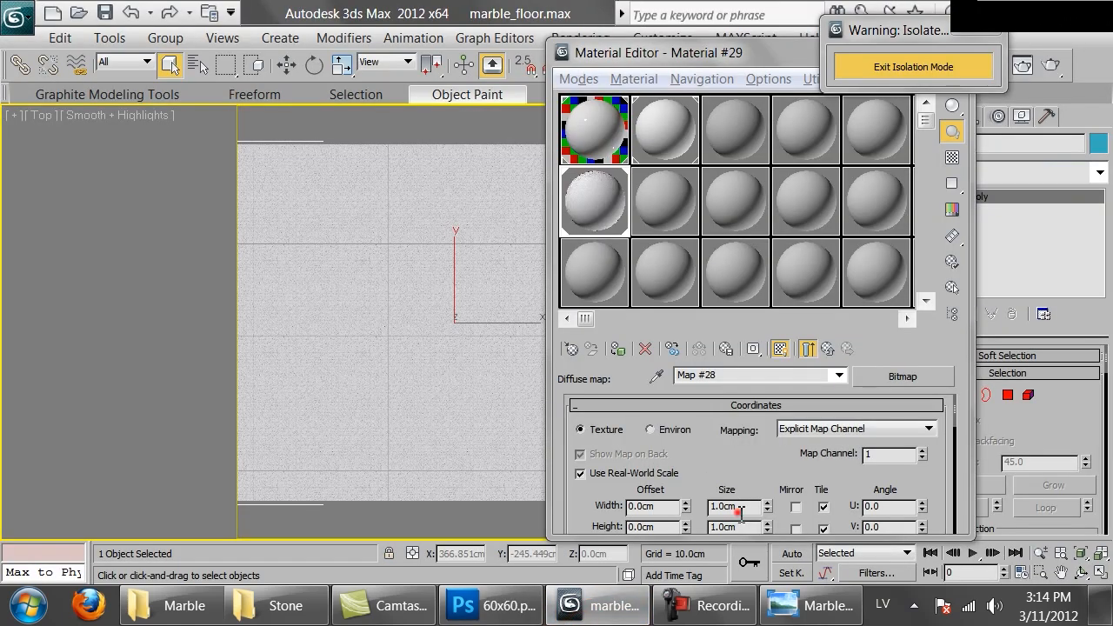
double_click(730, 507)
text(360)
key(Tab)
text(360)
key(Return)
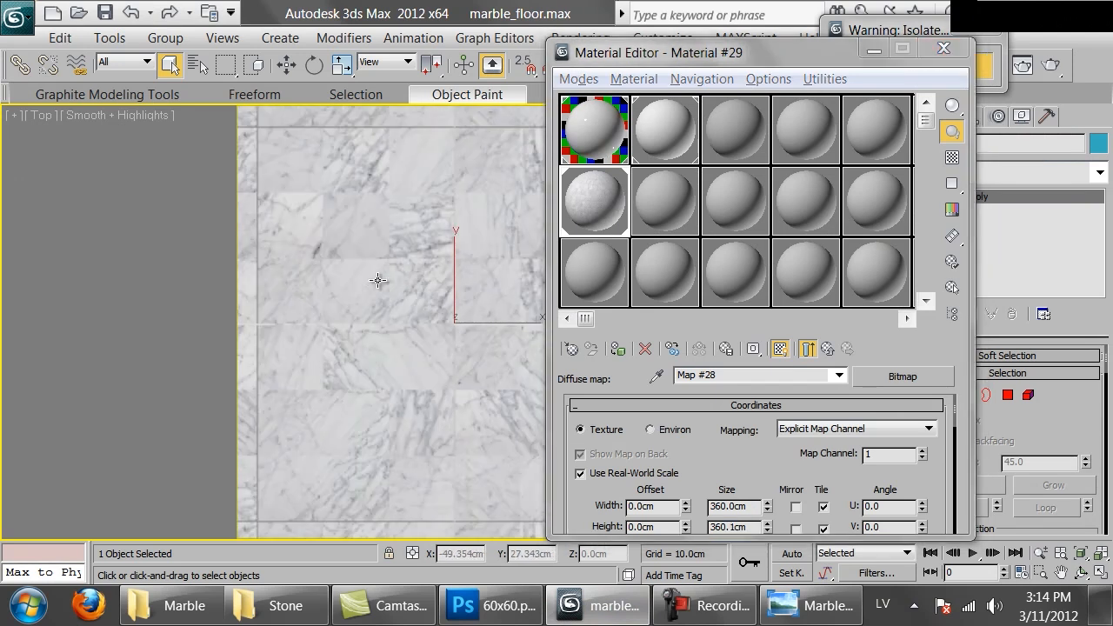
Inspect the floor from the top and camera views, correct the marble bitmap's height to 360 cm, and exit isolation mode
scroll(378, 280, down, 2)
middle_drag(446, 257, 432, 274)
key(c)
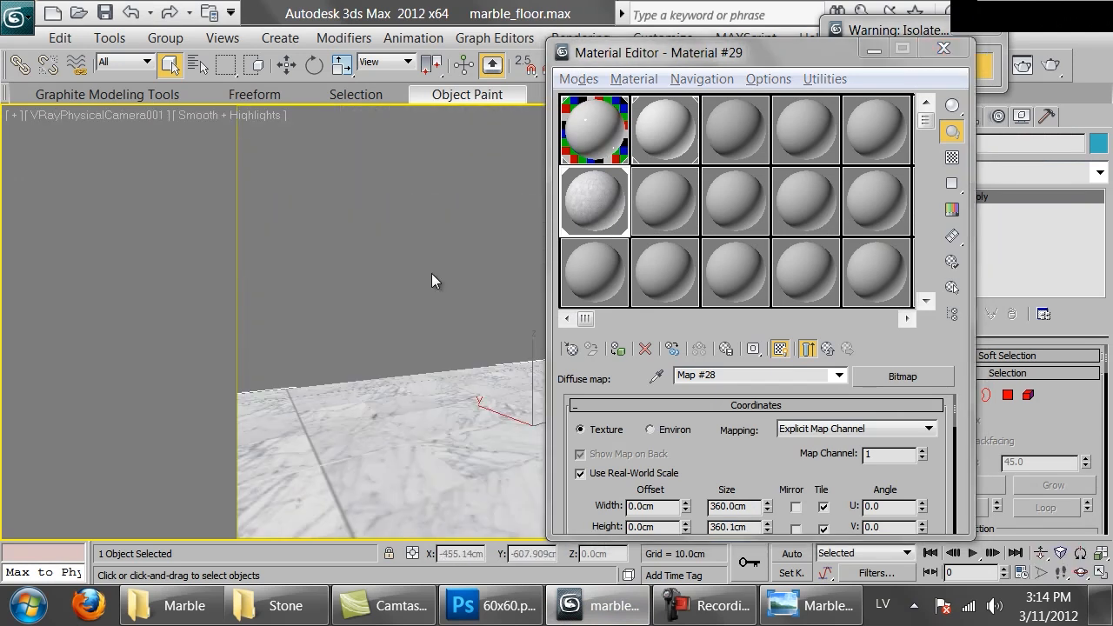
click(752, 508)
double_click(744, 526)
text(360)
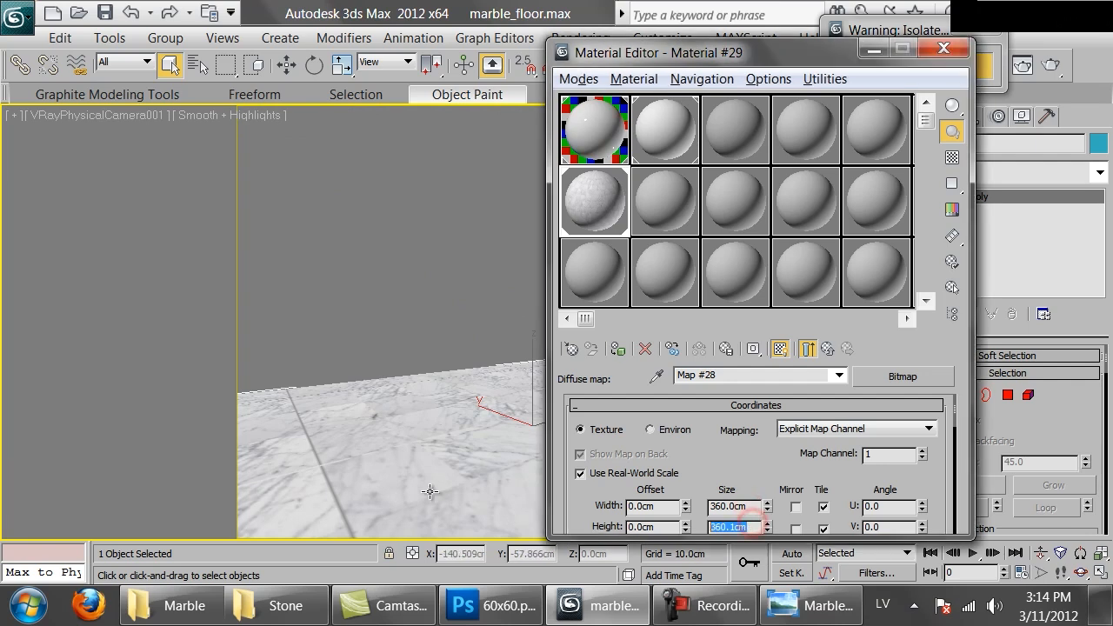
key(Return)
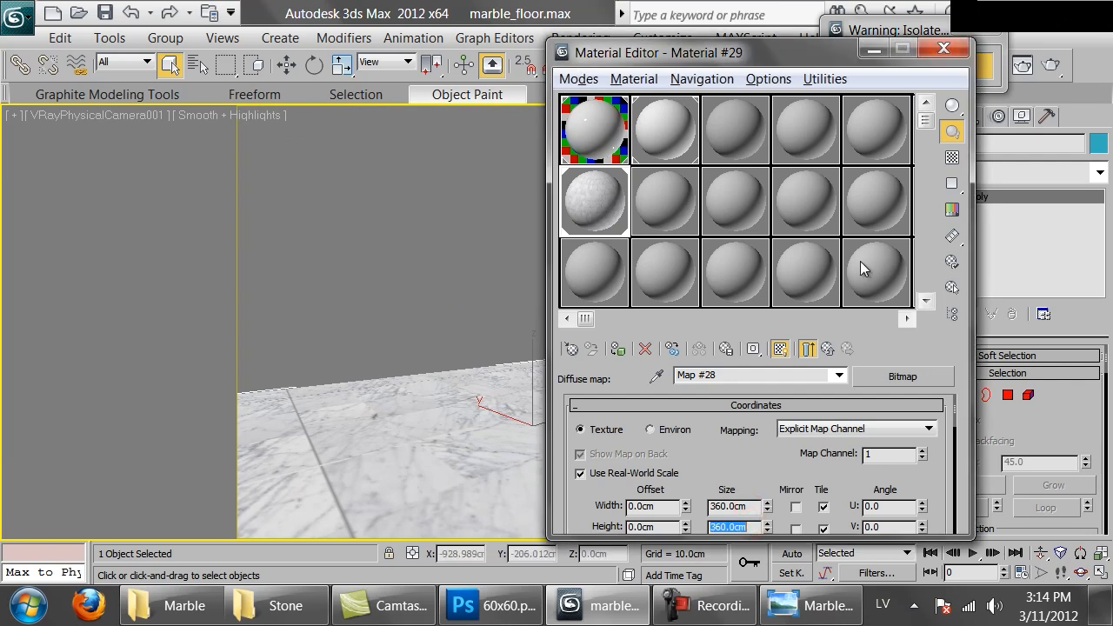
drag(699, 53, 878, 272)
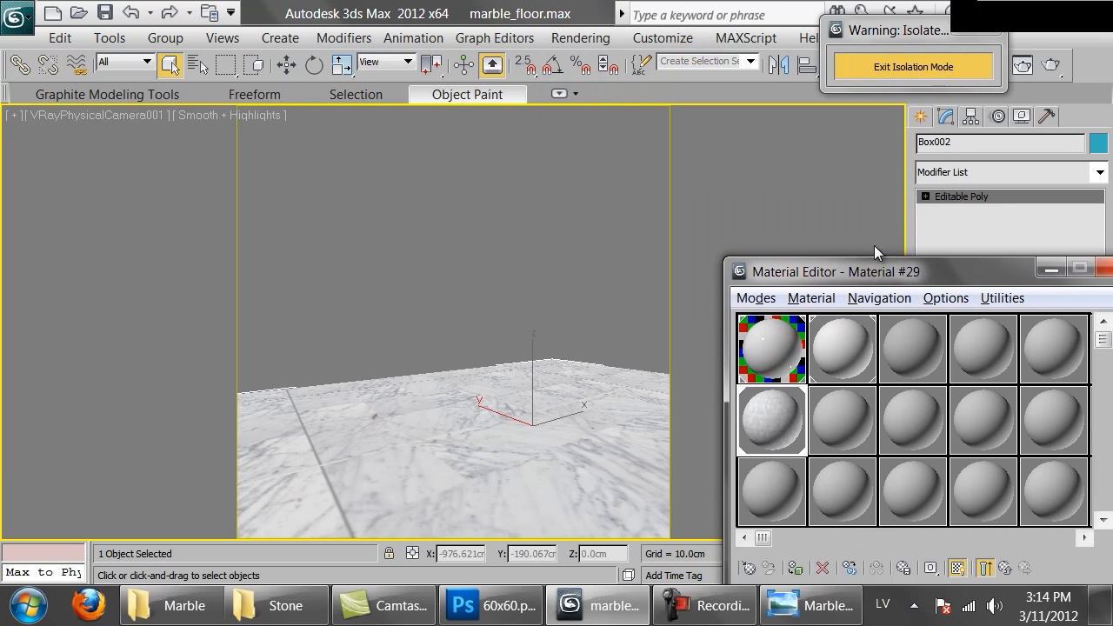
click(878, 67)
Load 60x60.png from the Marble folder as the bump bitmap of Material #29
scroll(706, 465, down, 5)
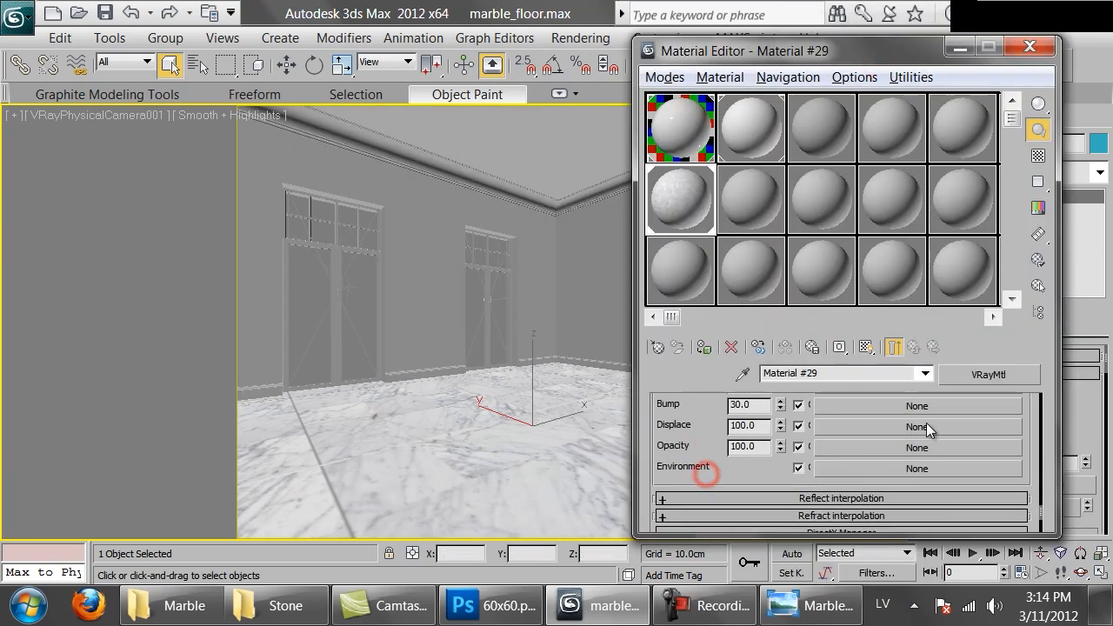
click(853, 431)
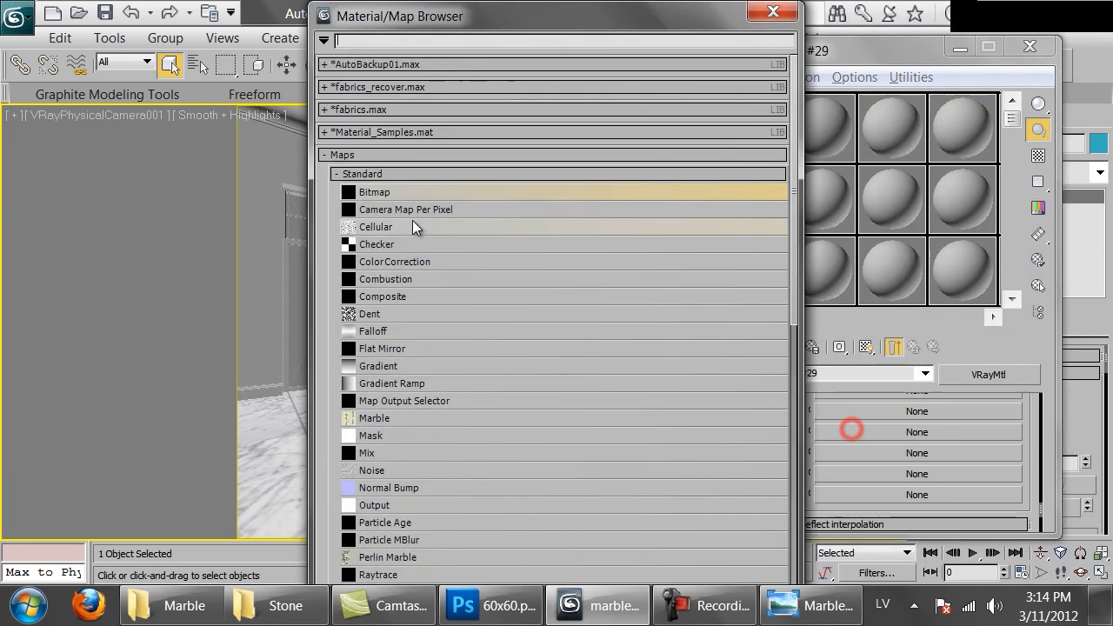
double_click(365, 191)
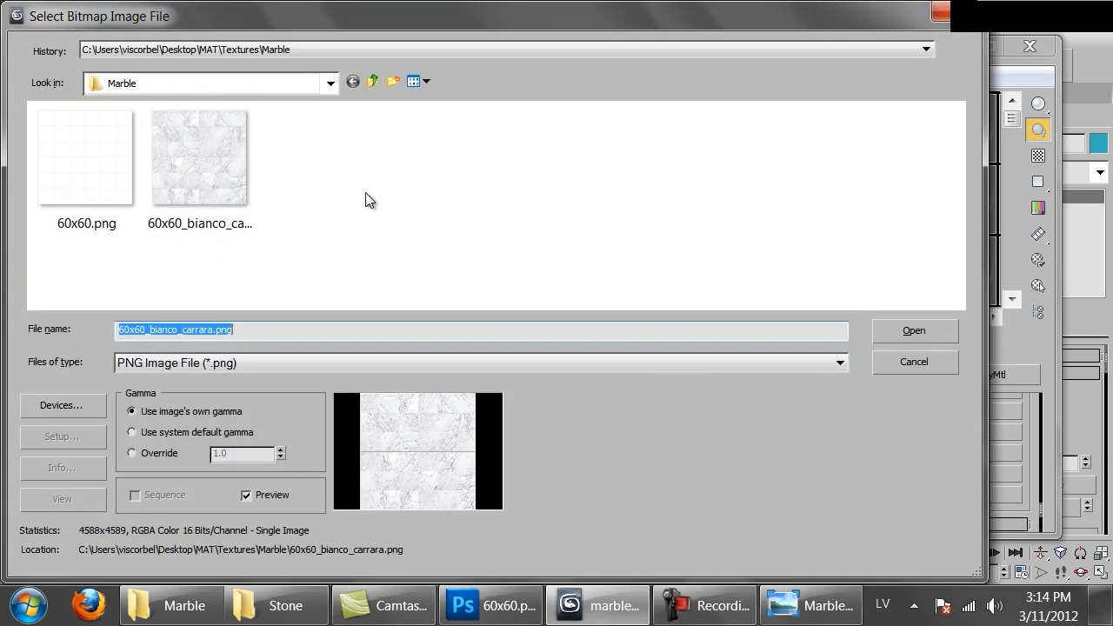
click(82, 218)
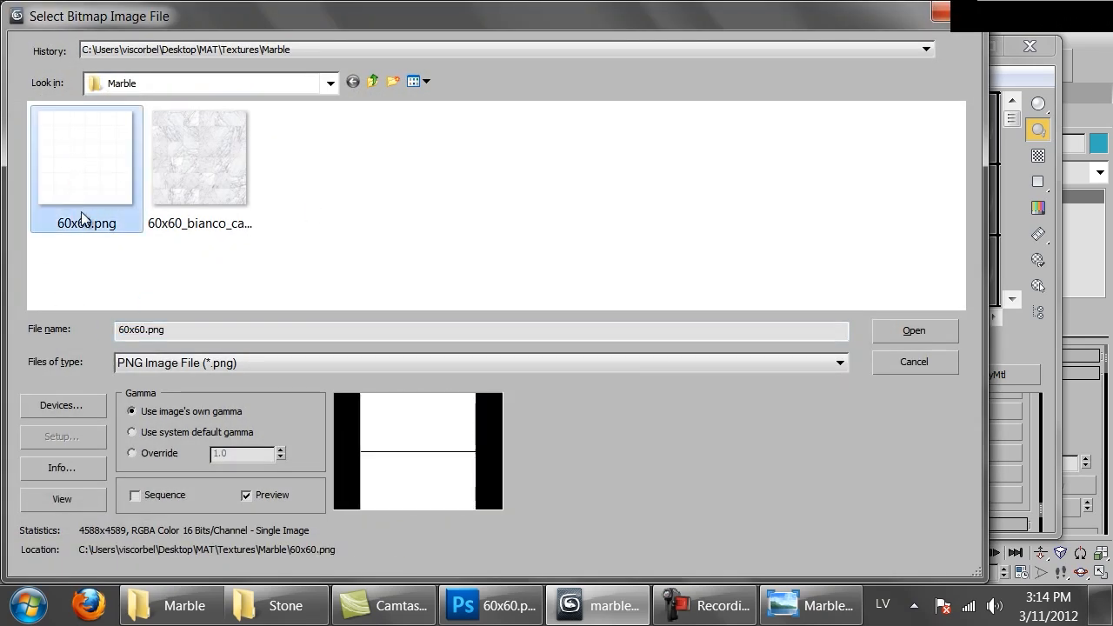
click(936, 338)
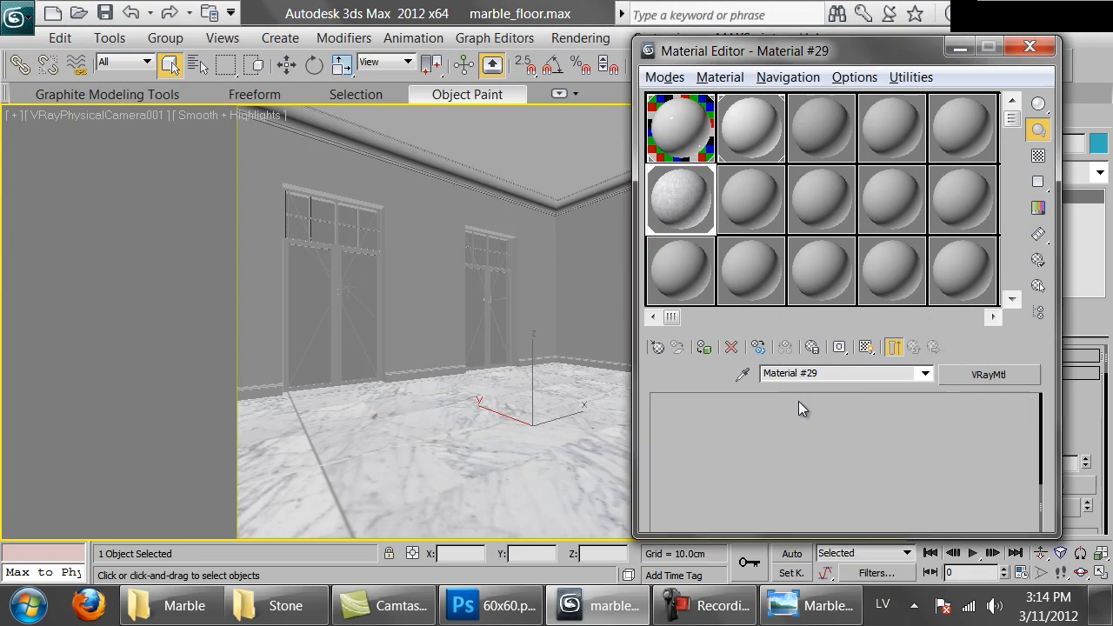
Use real-world scale for the bump bitmap at 360 cm by 360 cm and show an enlarged preview of Material #29
click(695, 474)
double_click(830, 504)
text(360.0cm)
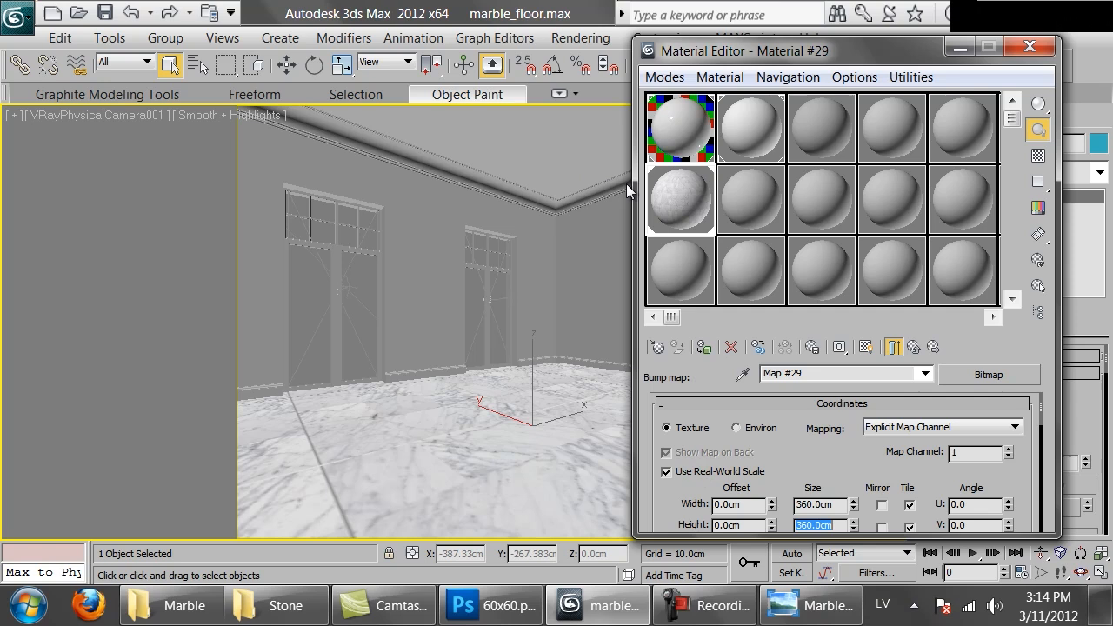
double_click(686, 197)
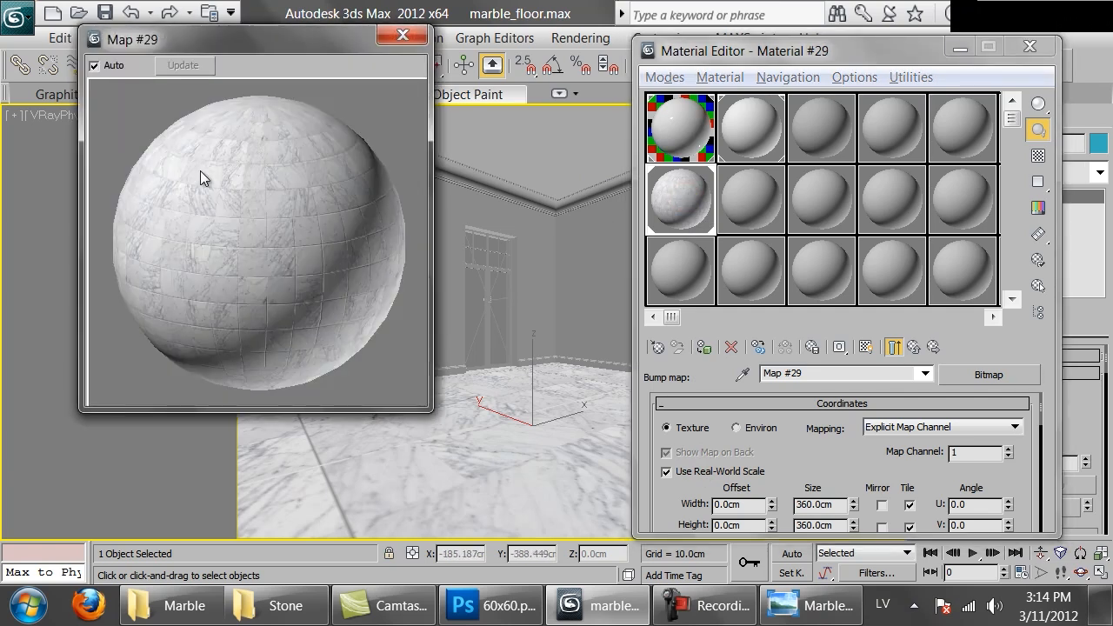
click(913, 346)
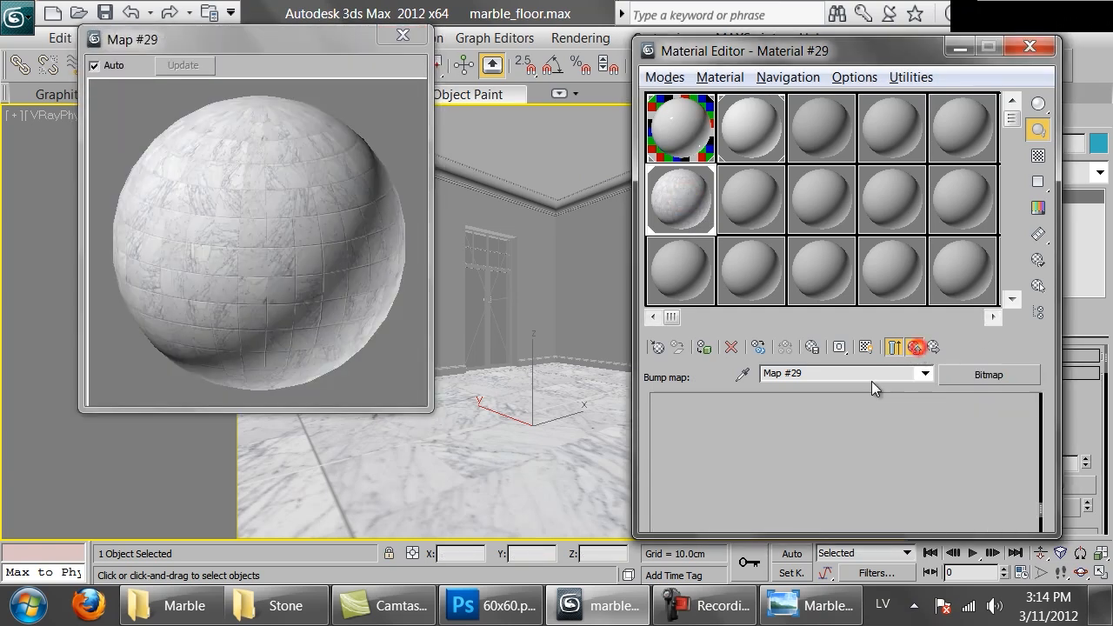
scroll(727, 470, up, 10)
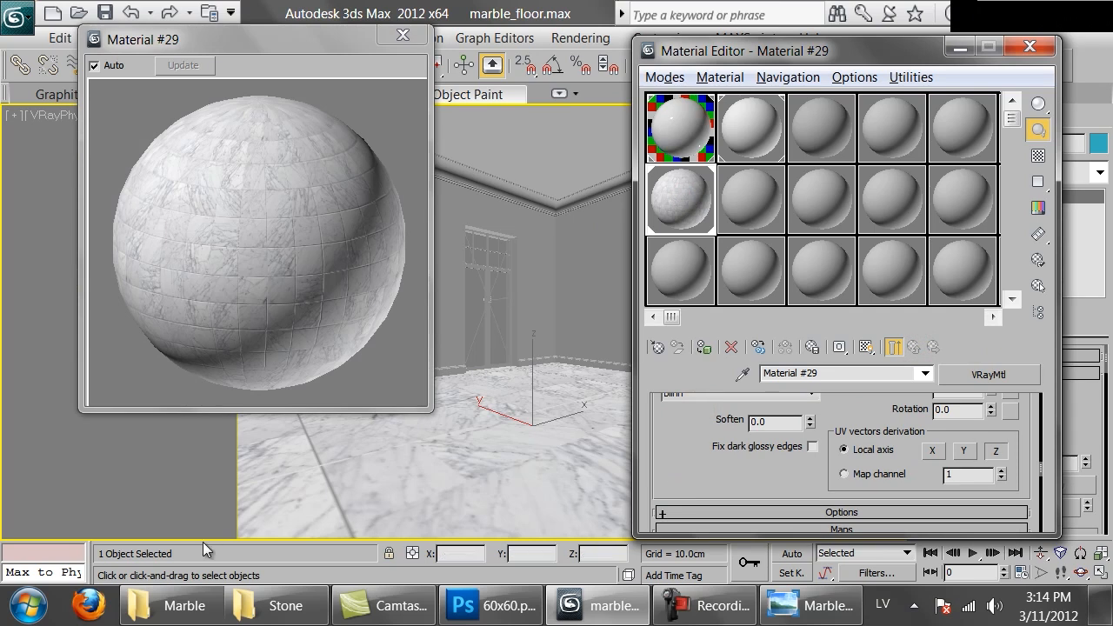
Switch to the Stone reference folder and examine the marble floor photos Marble-cleaning-and-polishing-wildwoodmo.jpg and Marble004-Copy.jpg
click(277, 607)
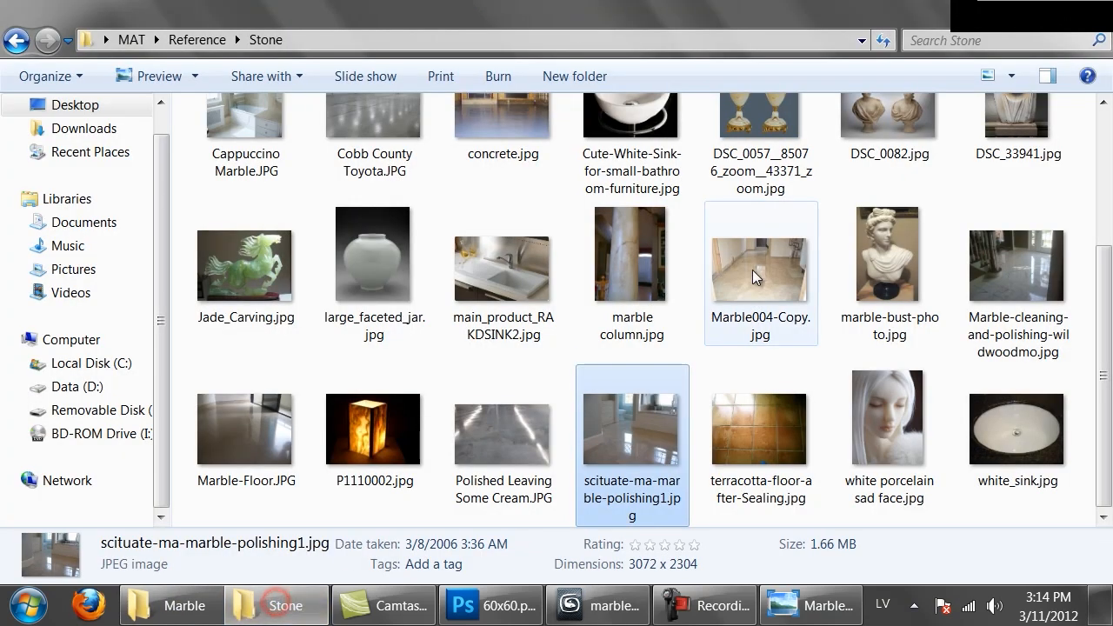
double_click(1031, 248)
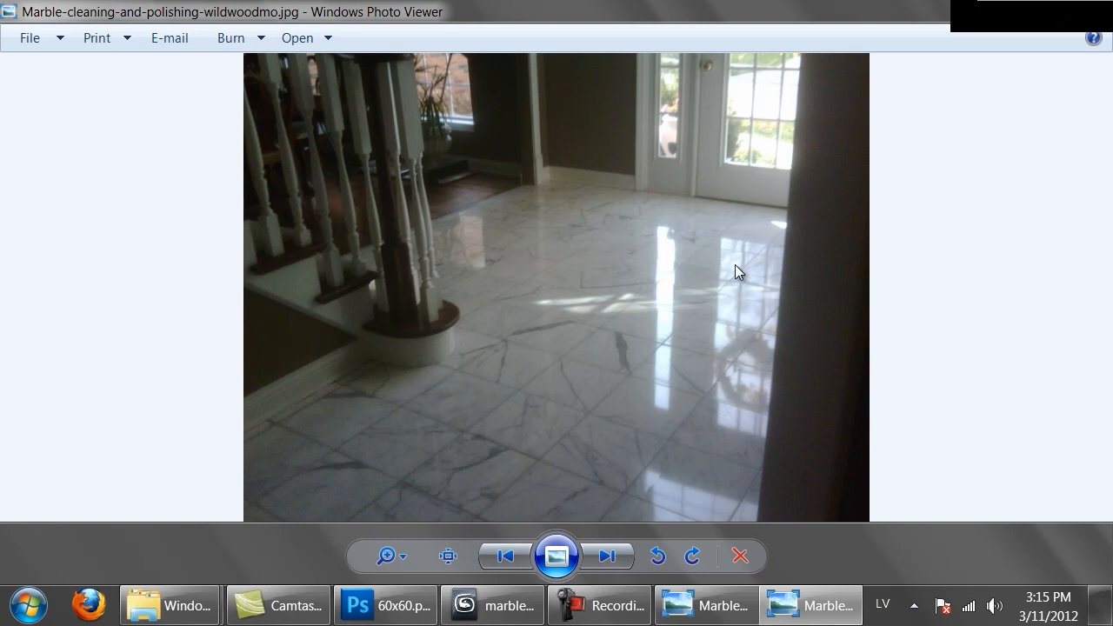
click(1092, 8)
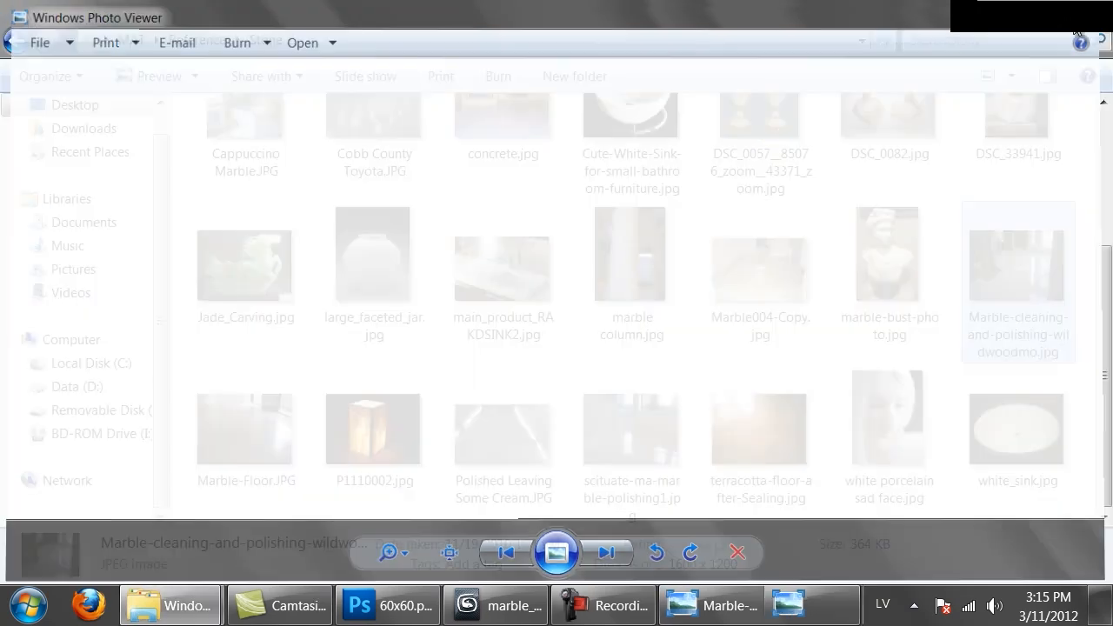
double_click(766, 278)
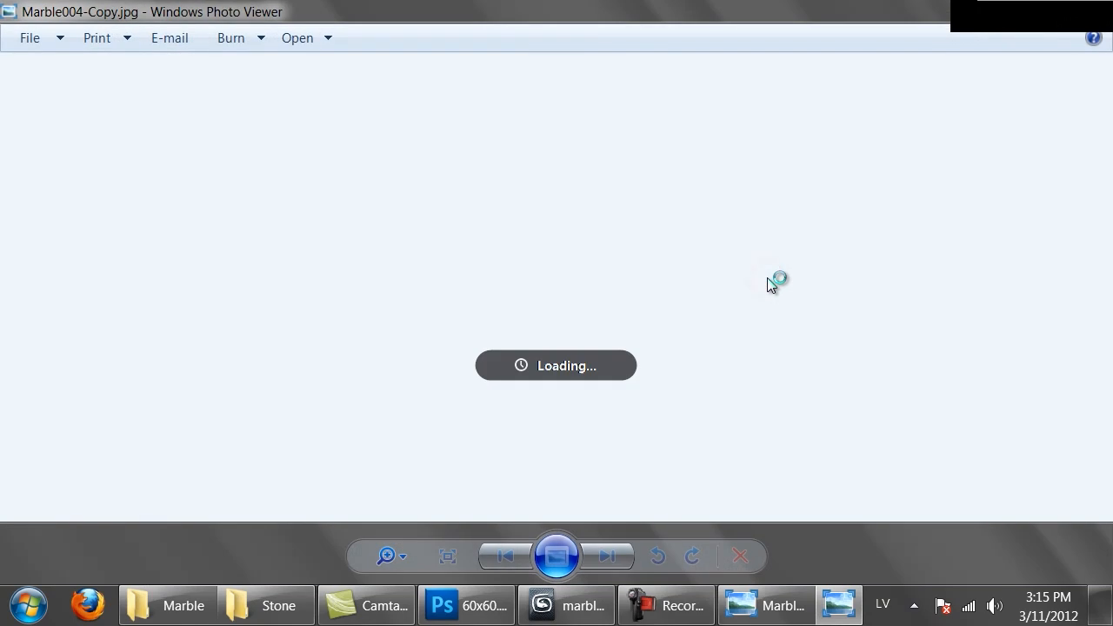
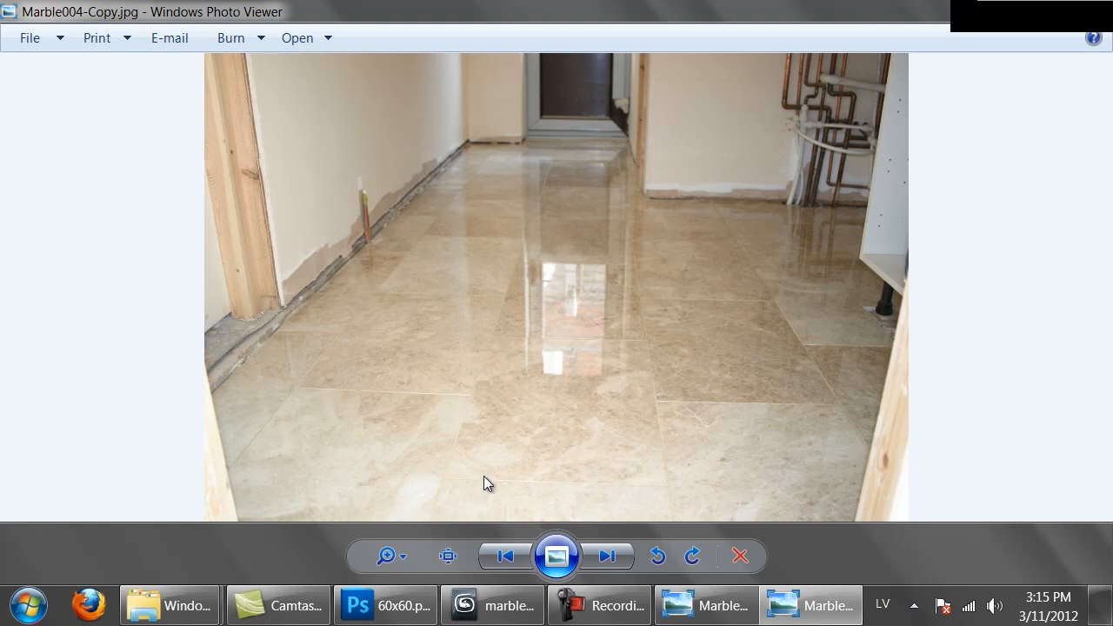
Switch back to 3ds Max and set Material #29's reflection colour to a grey with value 120
click(492, 605)
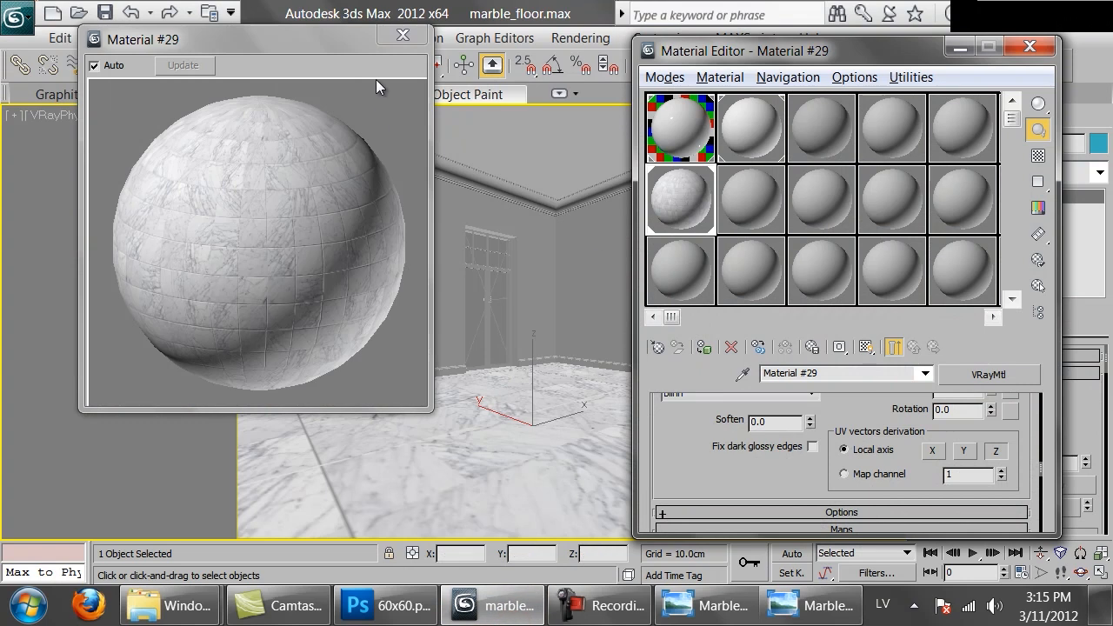
click(696, 444)
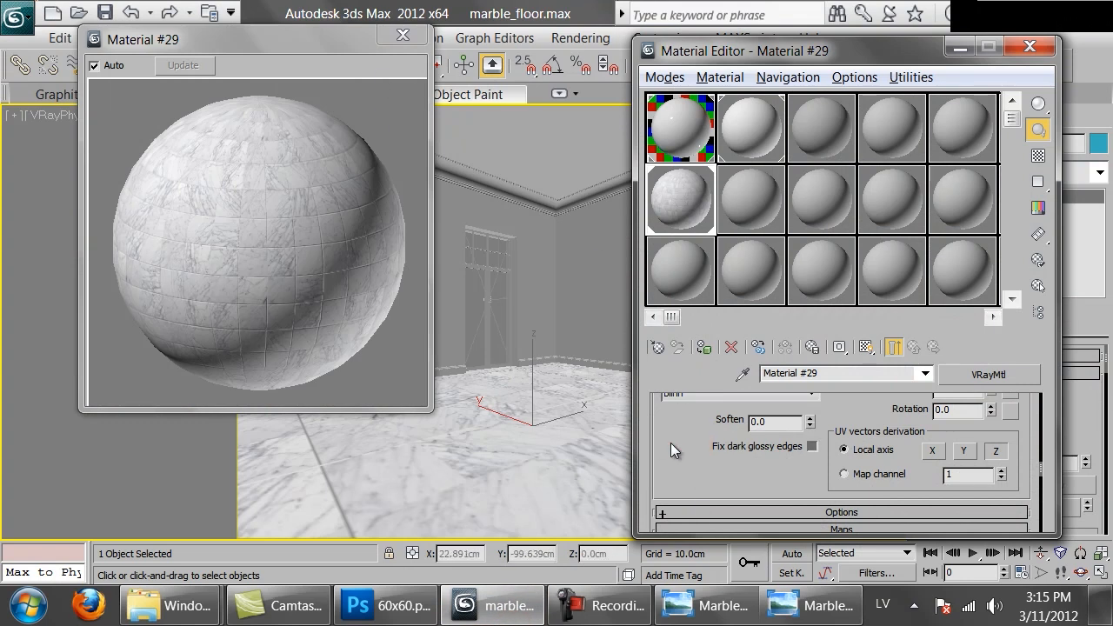
drag(669, 430, 670, 529)
scroll(767, 437, up, 5)
scroll(770, 437, up, 4)
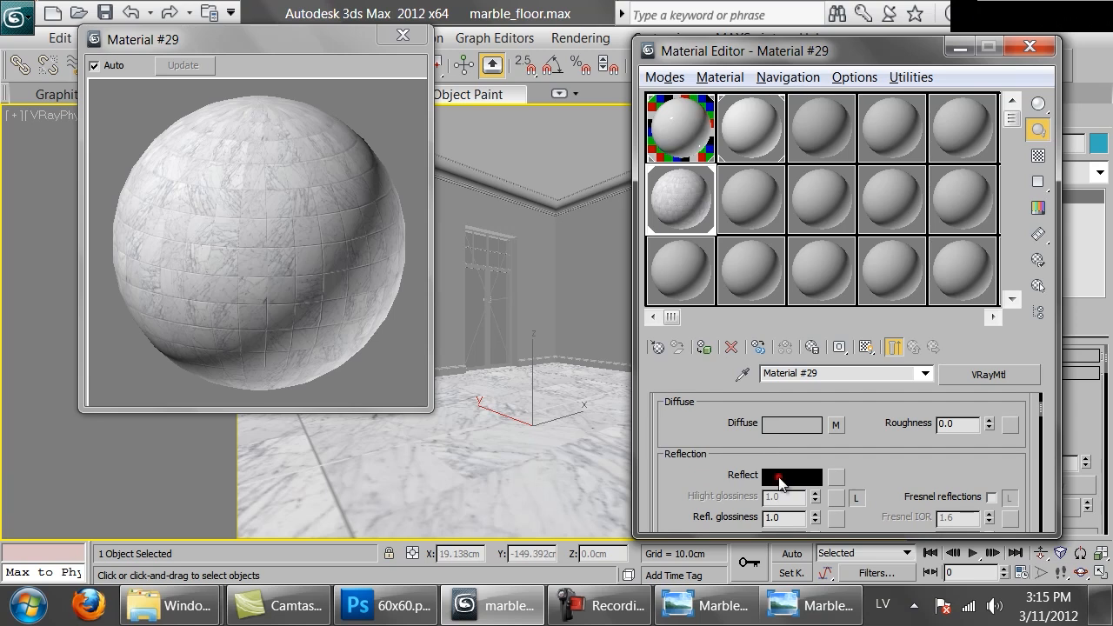
click(779, 478)
click(724, 224)
click(820, 223)
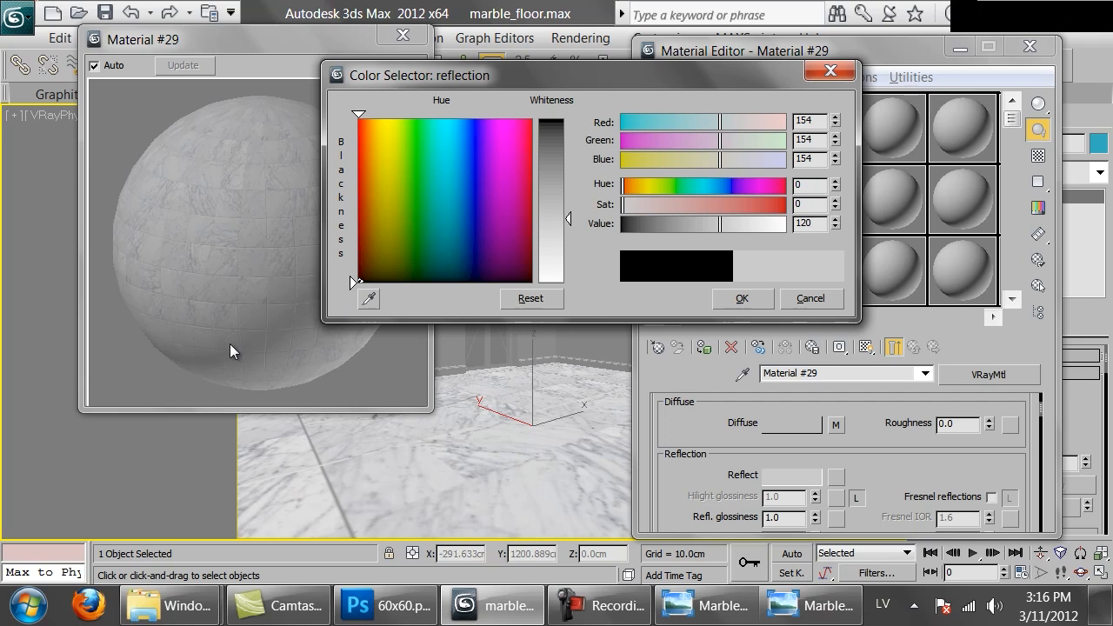
click(740, 301)
click(741, 300)
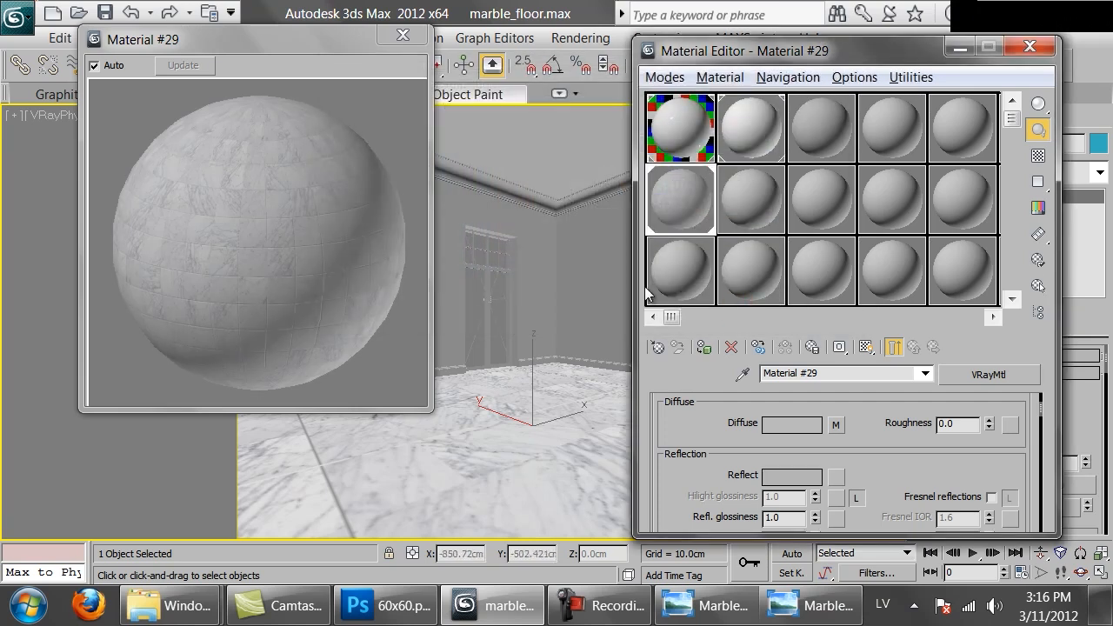
Enable Fresnel reflections for Material #29 with an unlocked IOR of 3.0 and show the checkered background in the preview
scroll(925, 467, down, 1)
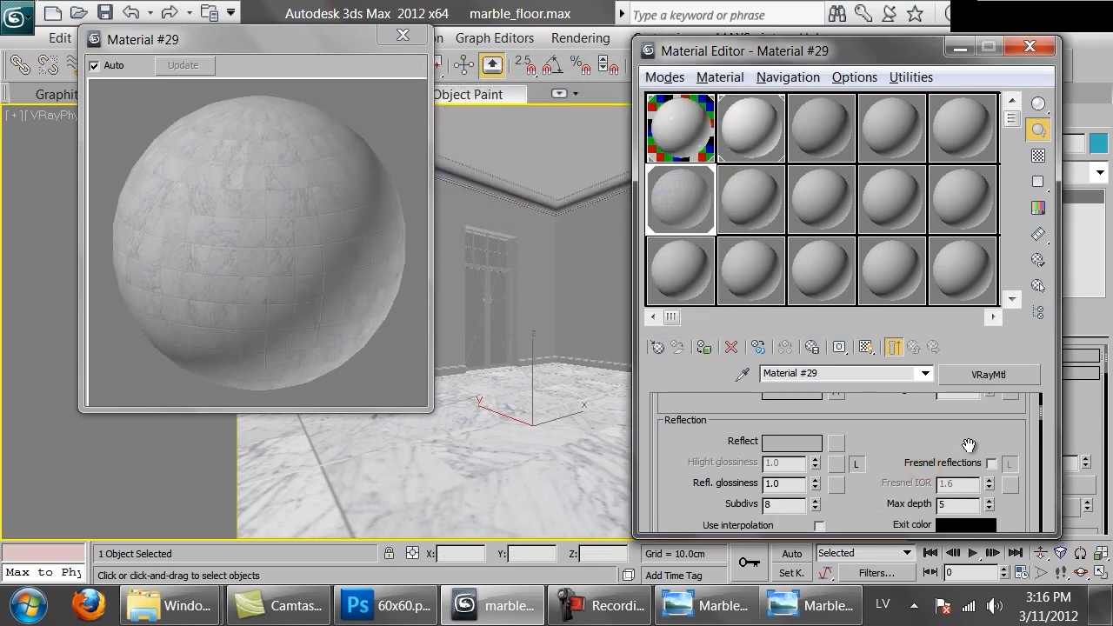
click(992, 463)
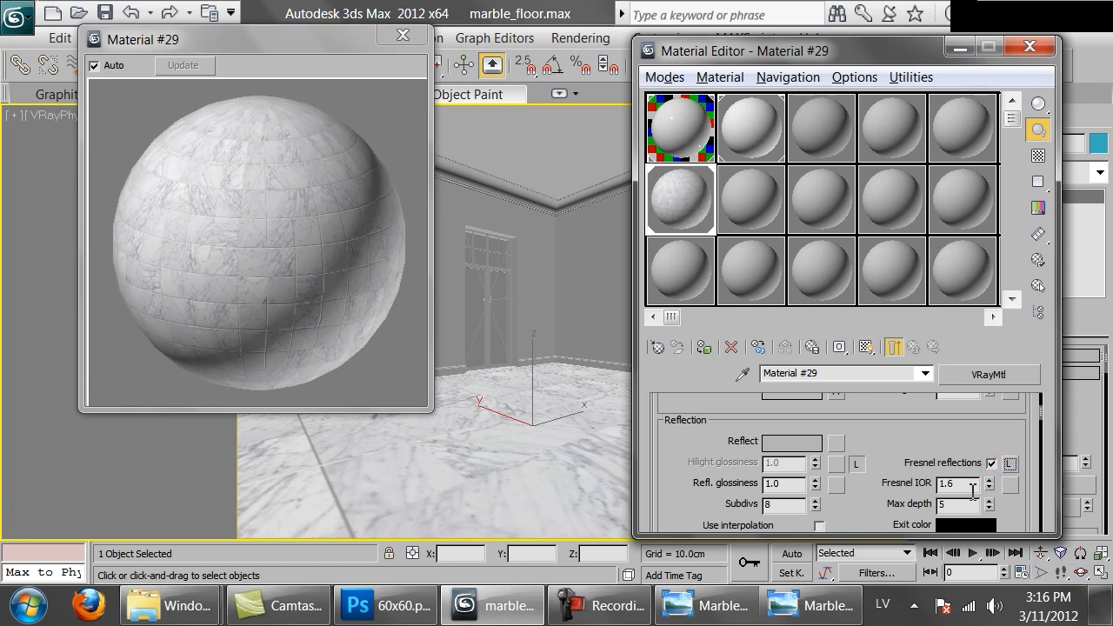
double_click(961, 490)
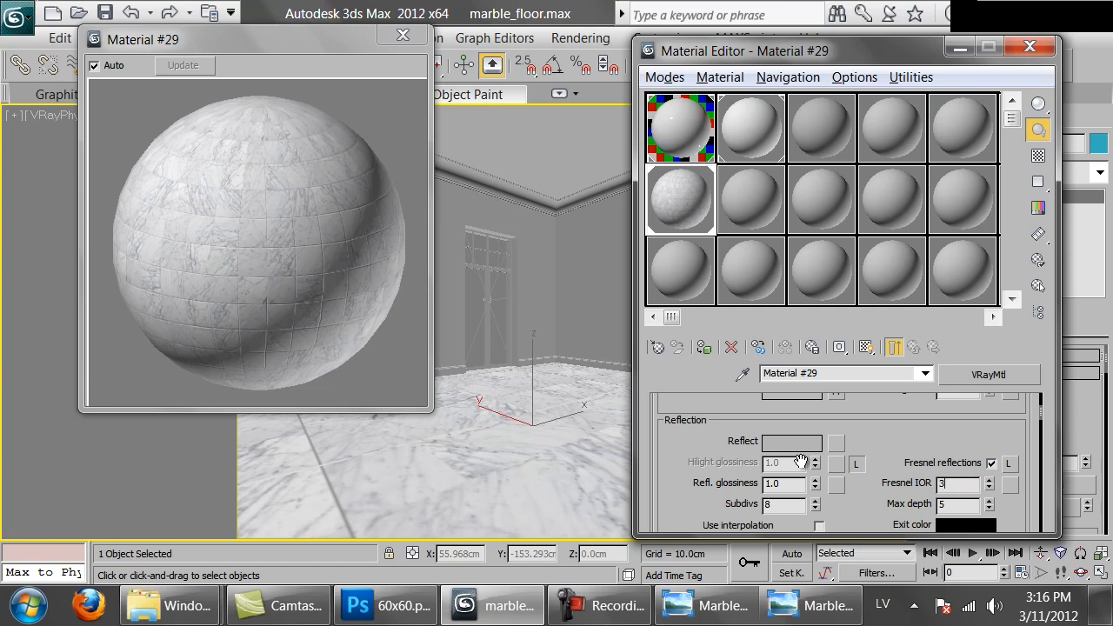
click(1038, 155)
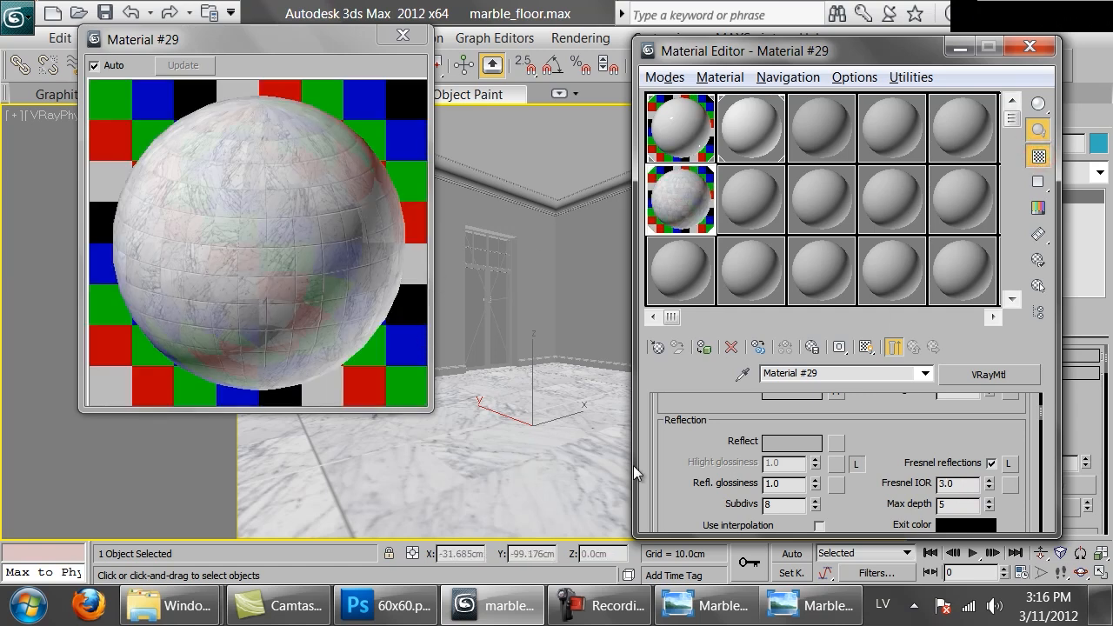
Set Material #29's reflection glossiness to 0.92 and render the room
double_click(772, 483)
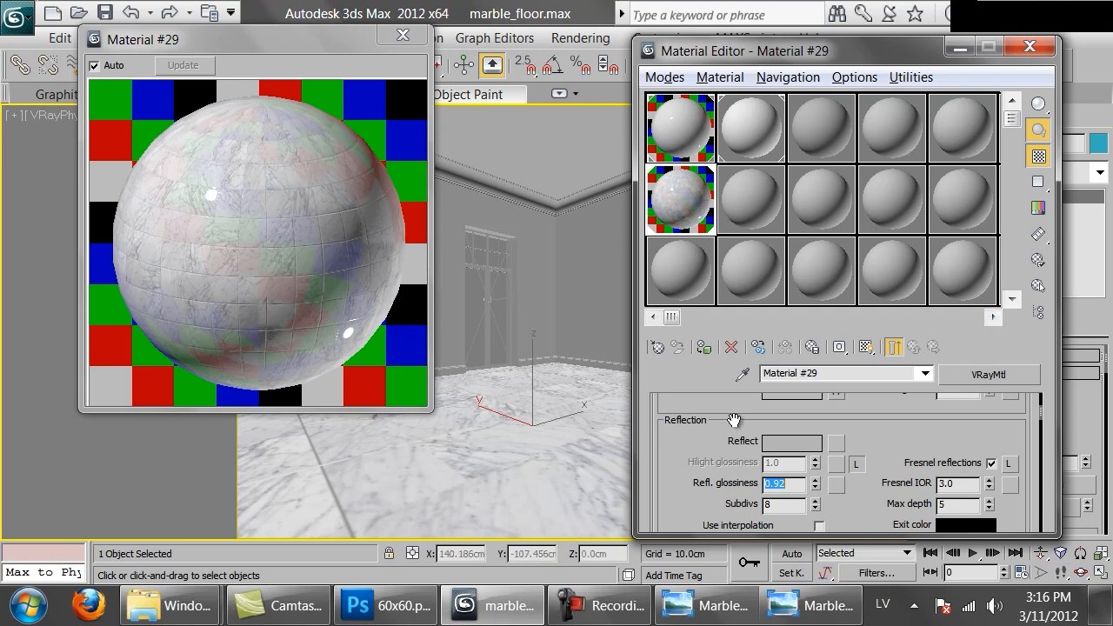
drag(884, 53, 765, 56)
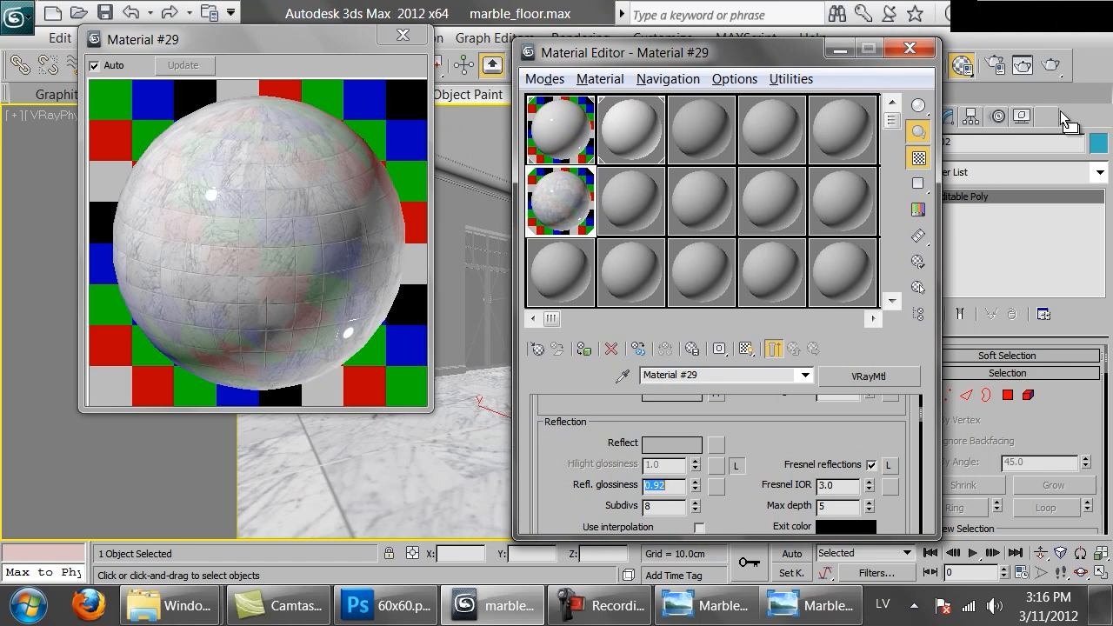
click(1050, 64)
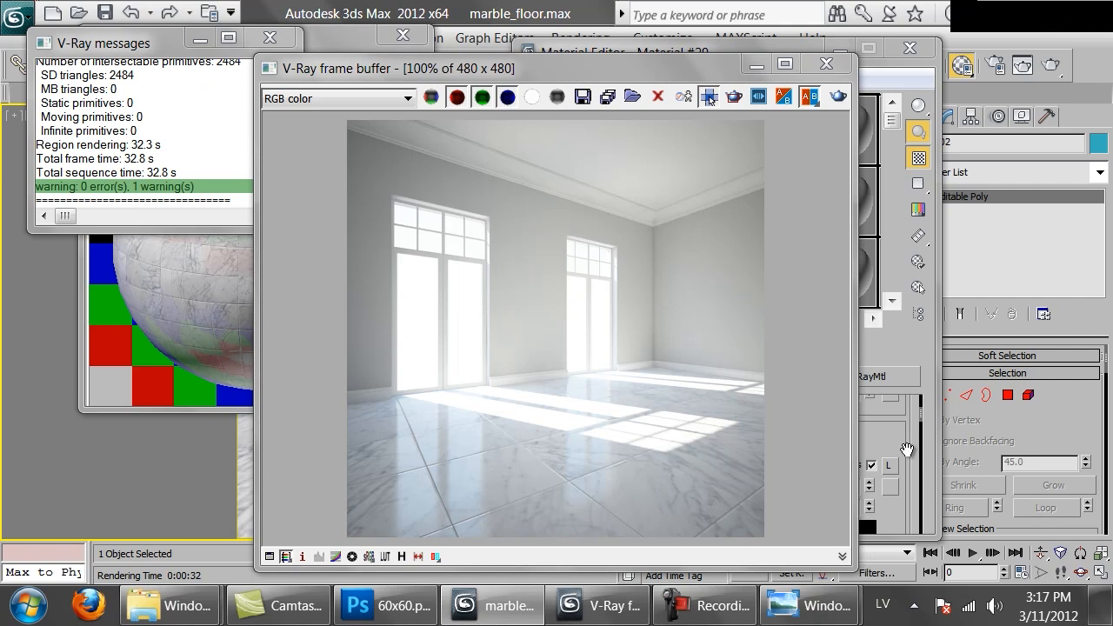
Set the bump map amount of Material #29 to 10
click(907, 441)
scroll(734, 445, down, 15)
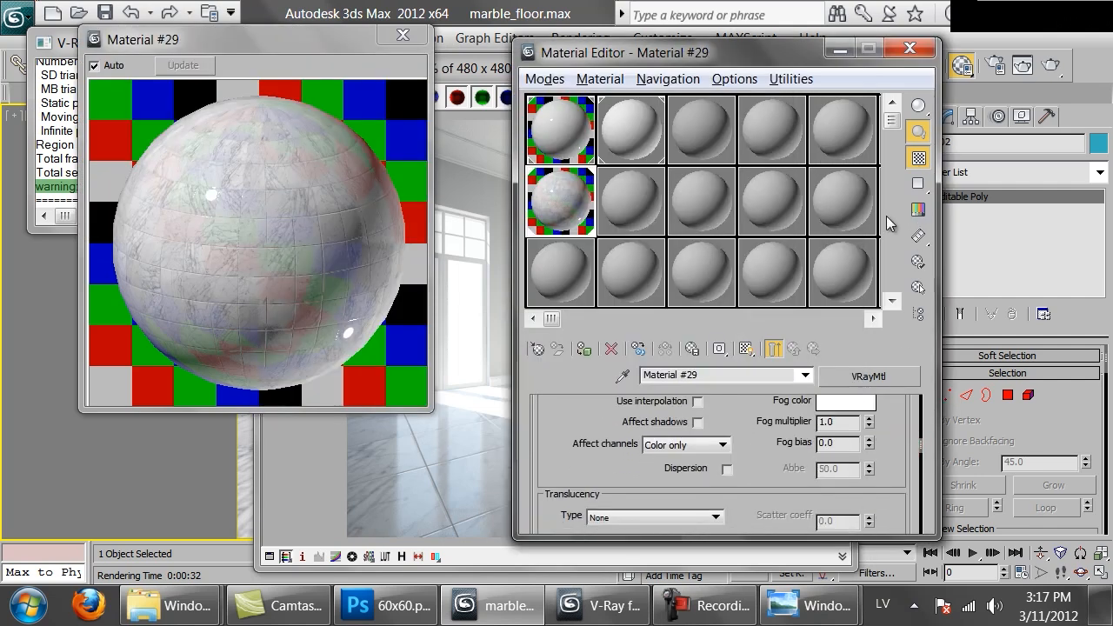
scroll(735, 444, down, 5)
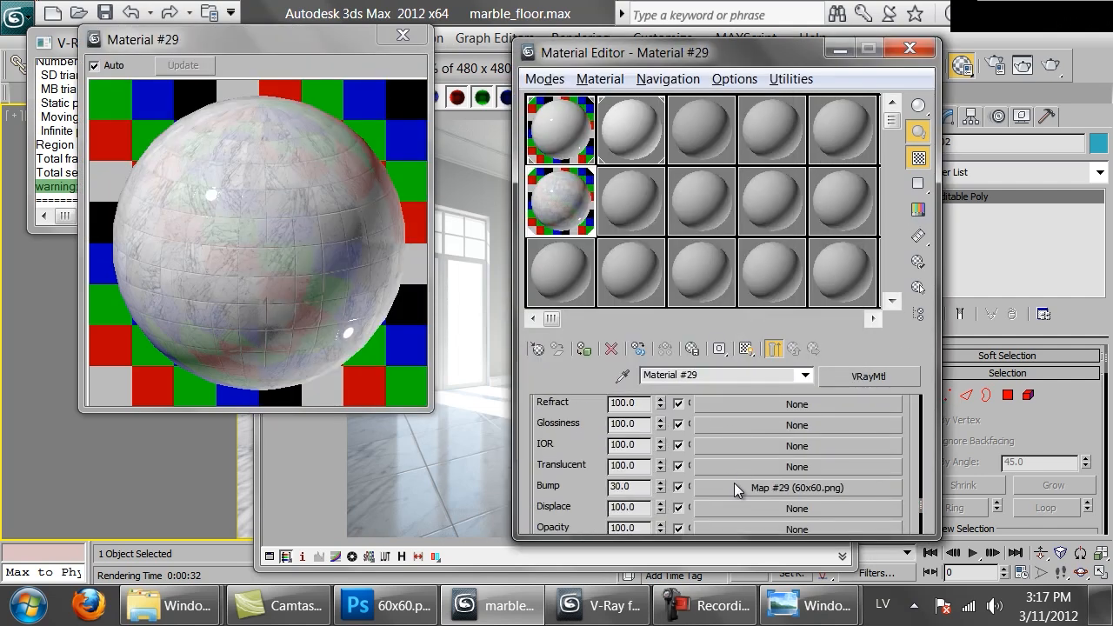
double_click(636, 486)
text(10)
key(Return)
Open the bump bitmap's settings, re-render the room to examine the floor's tile joints, and close the frame buffer
click(725, 489)
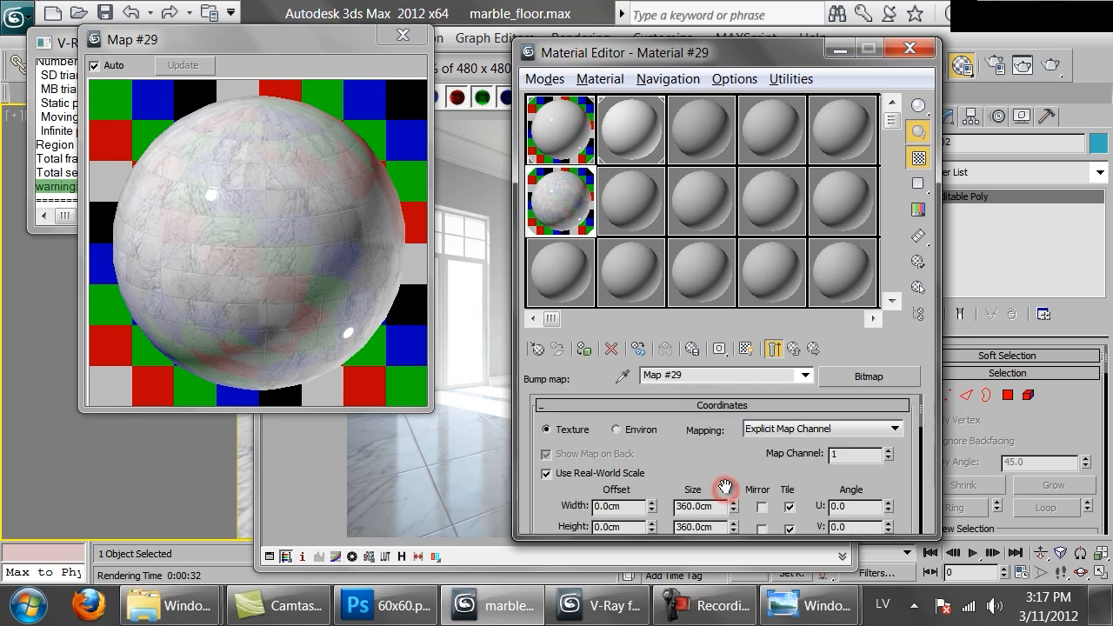
click(396, 499)
click(836, 98)
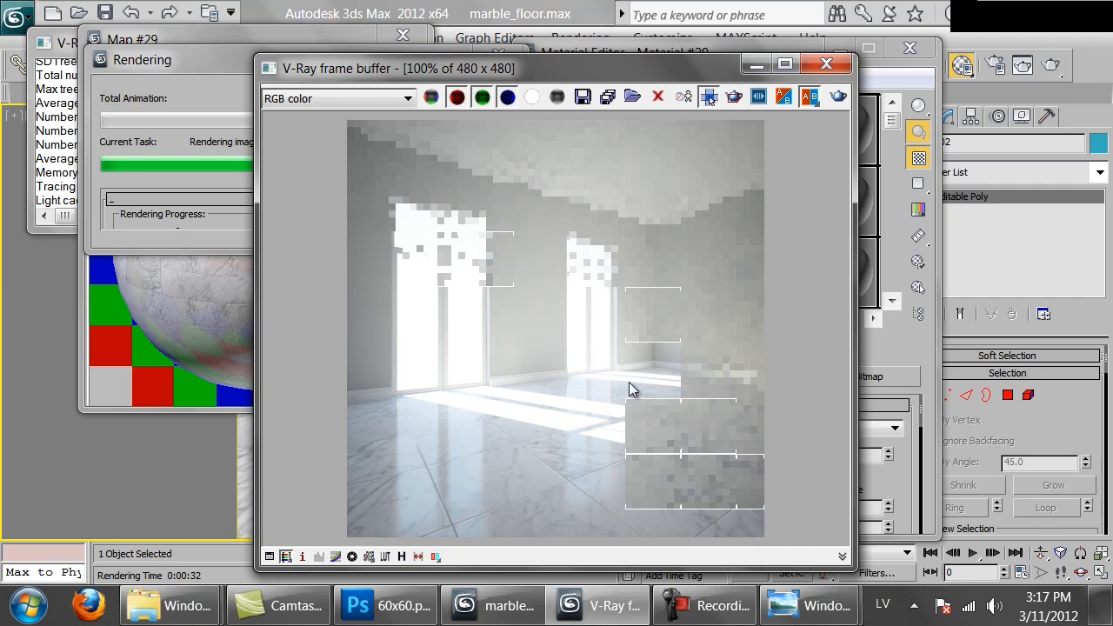
click(180, 256)
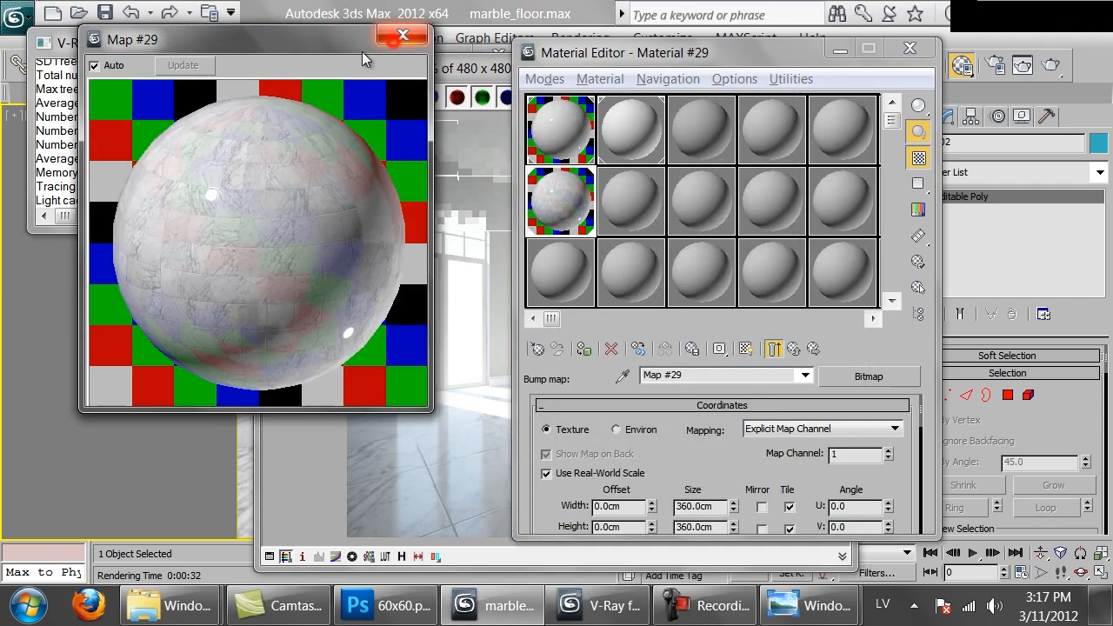
click(463, 346)
click(173, 132)
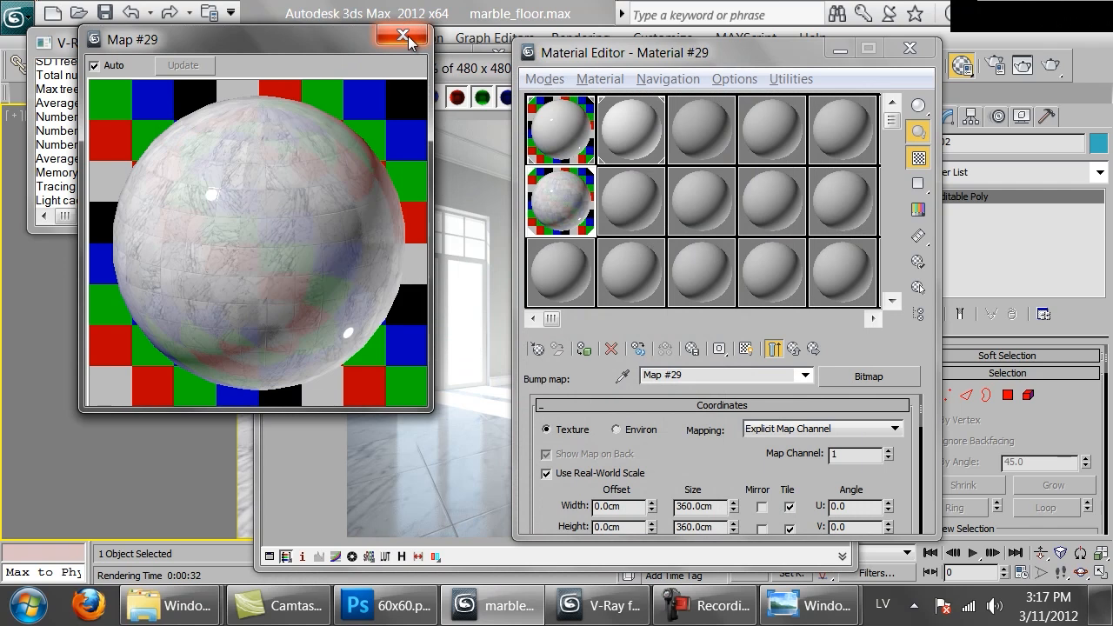
click(469, 512)
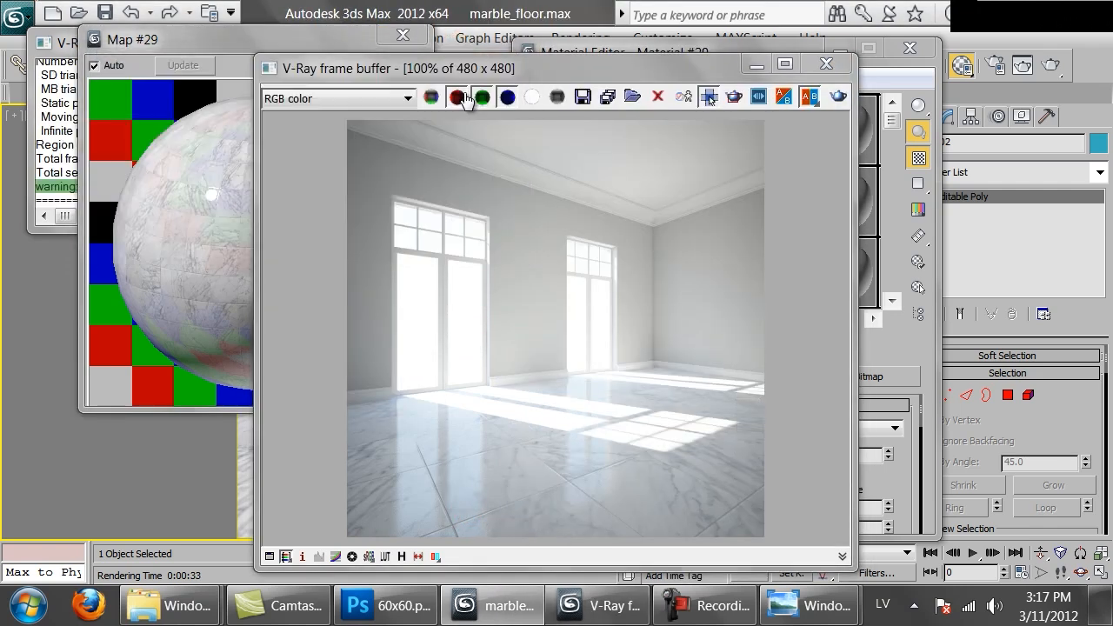
click(826, 63)
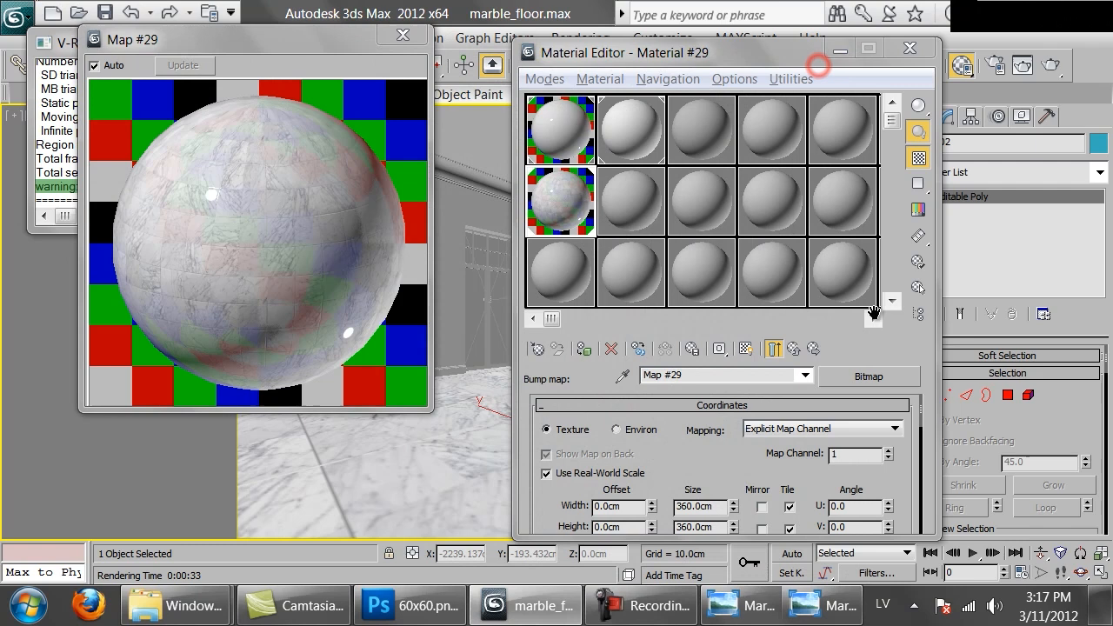
Copy the 60x60.png bump map of Material #29 into its Reflect map slot as an independent copy
click(797, 350)
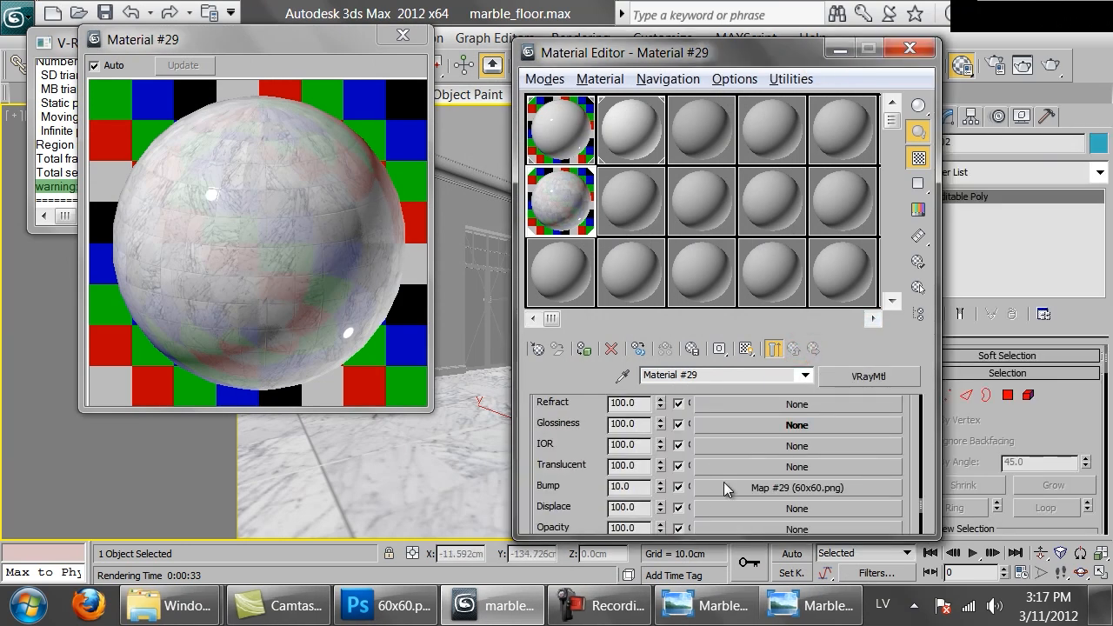
right_click(723, 484)
click(786, 371)
drag(574, 432, 577, 543)
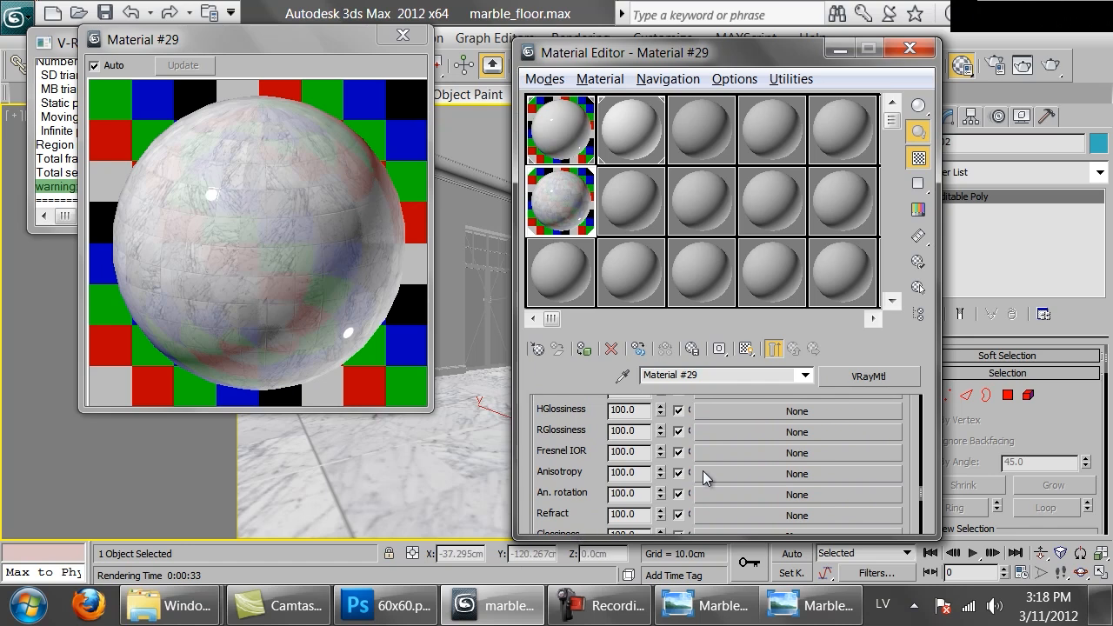
scroll(743, 430, up, 2)
right_click(744, 438)
click(782, 450)
Preview the Reflect bitmap on its own and replace it with a Mix map, keeping the old map as a sub-map
click(736, 441)
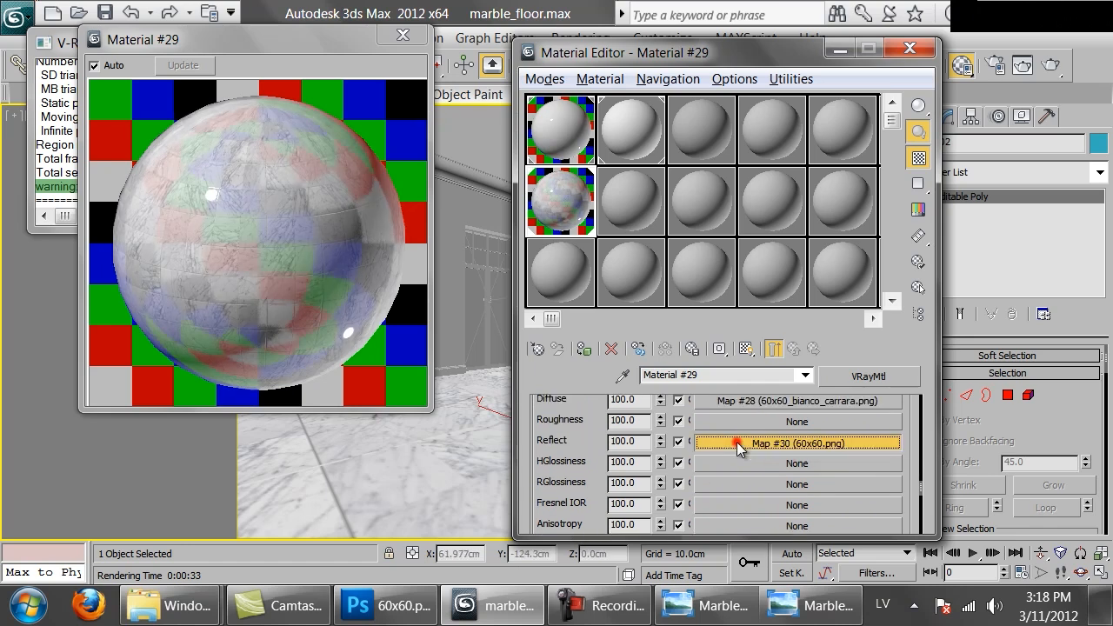
mouse_move(725, 463)
mouse_down()
mouse_move(750, 259)
mouse_move(749, 320)
mouse_up()
click(773, 348)
click(548, 198)
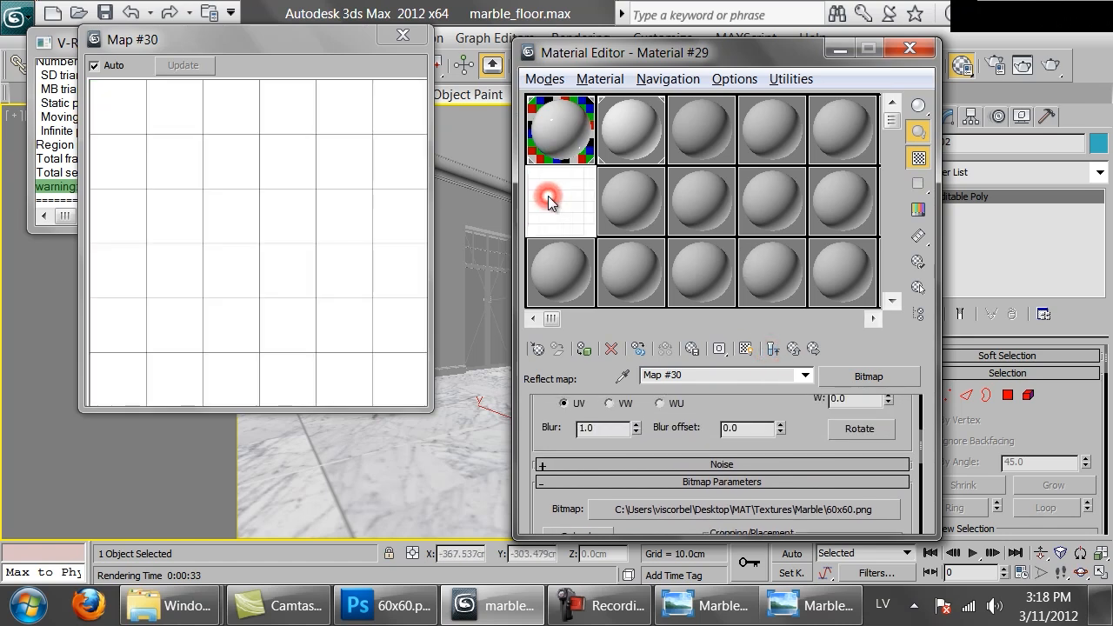
click(870, 376)
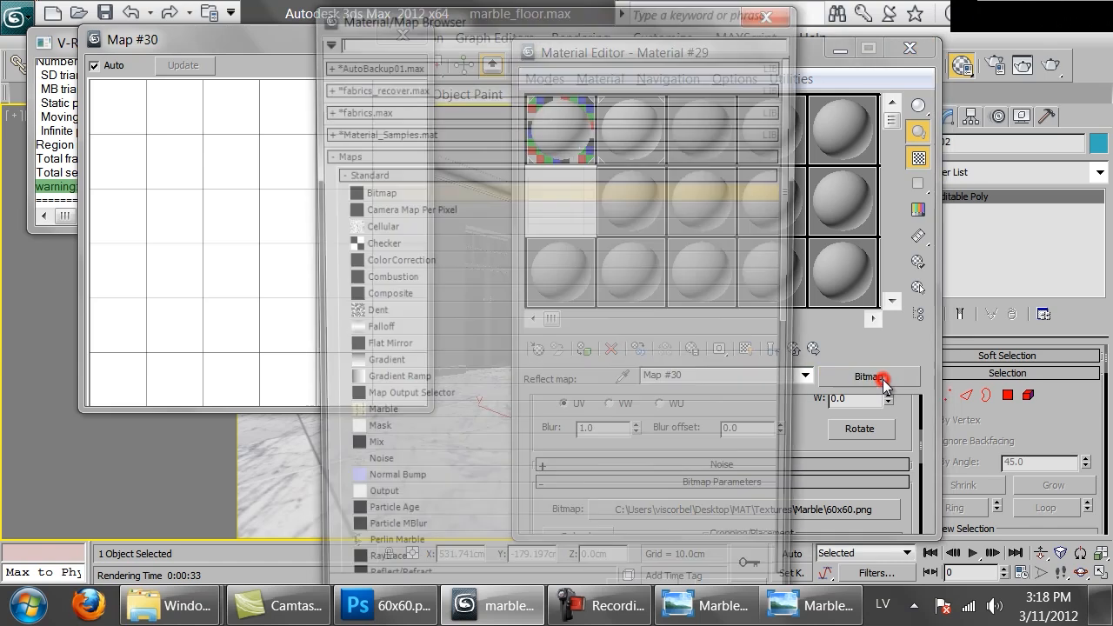
double_click(349, 453)
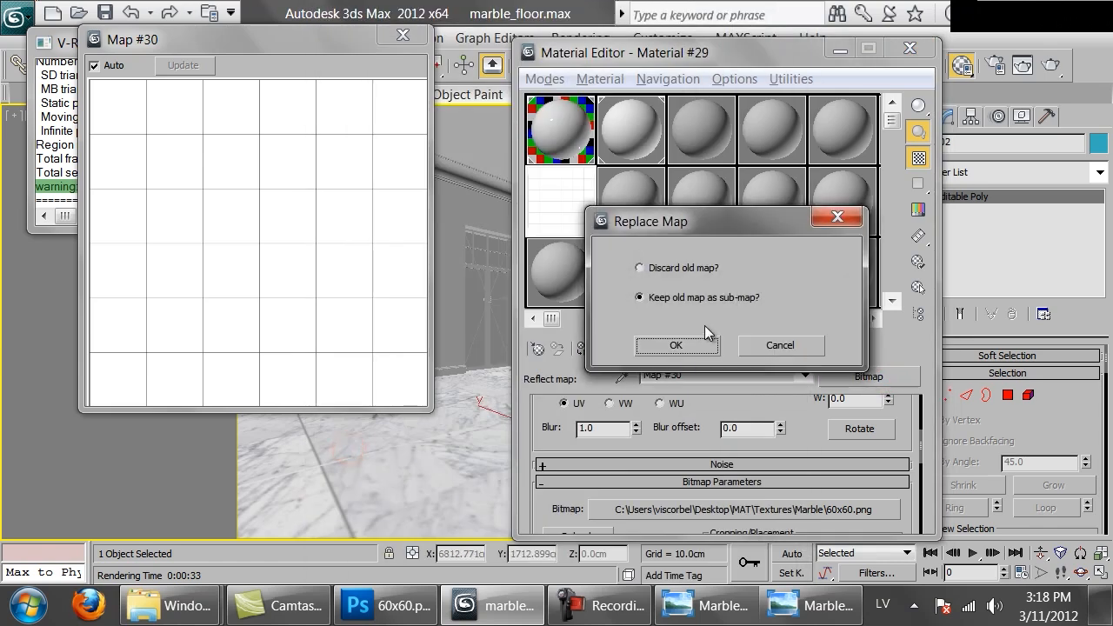
click(692, 346)
Move the 60x60.png bitmap from the Mix map's Color #1 to its Mix Amount slot and show the end result
right_click(773, 451)
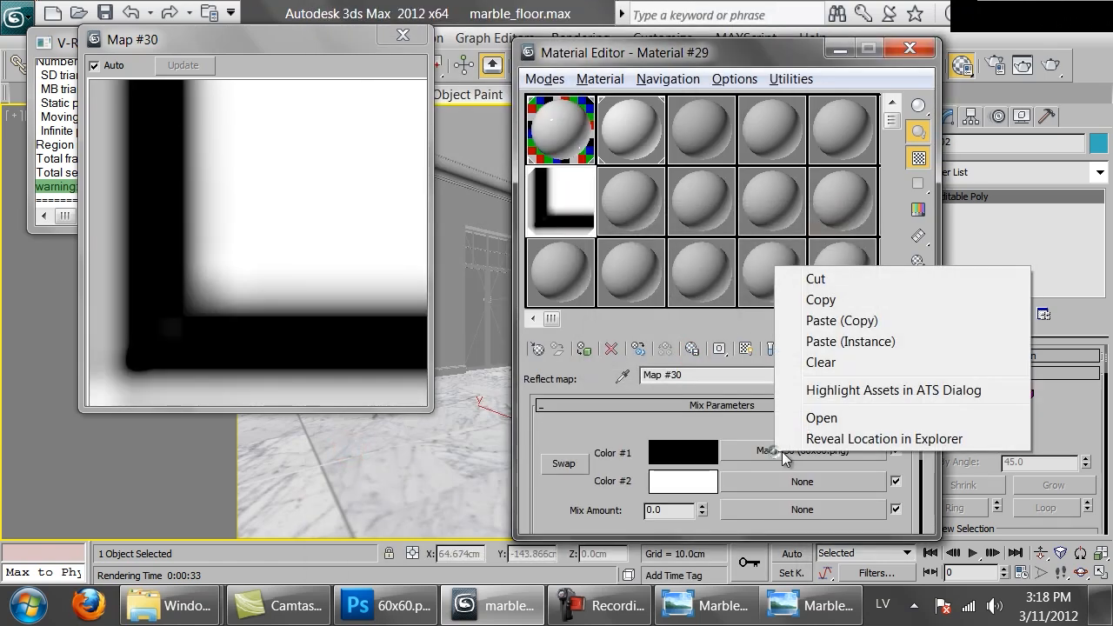
click(815, 278)
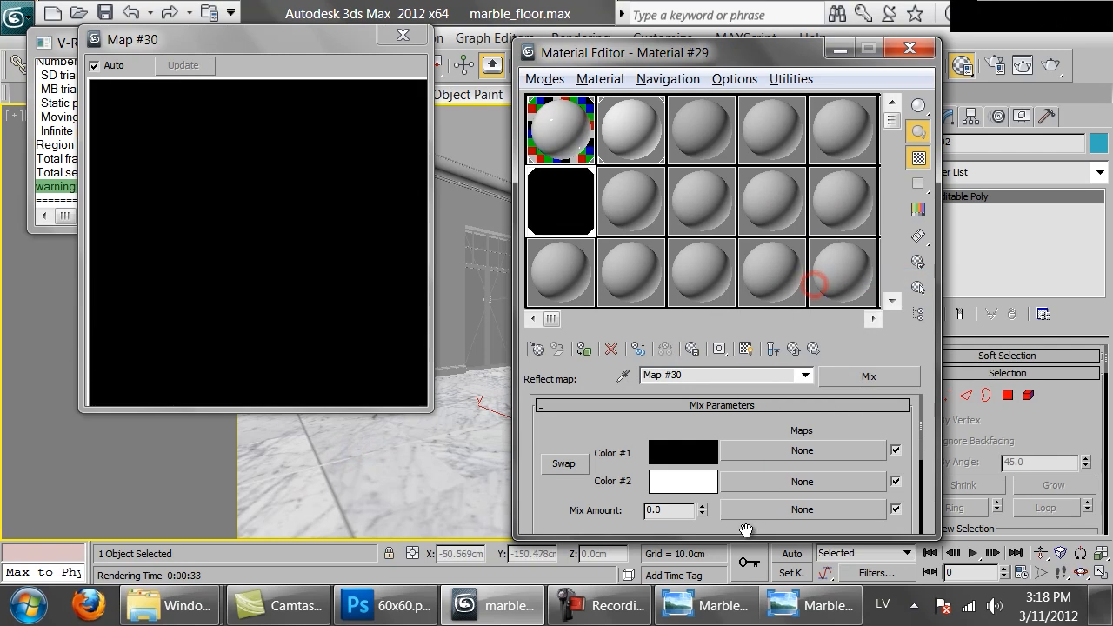
right_click(750, 505)
click(804, 518)
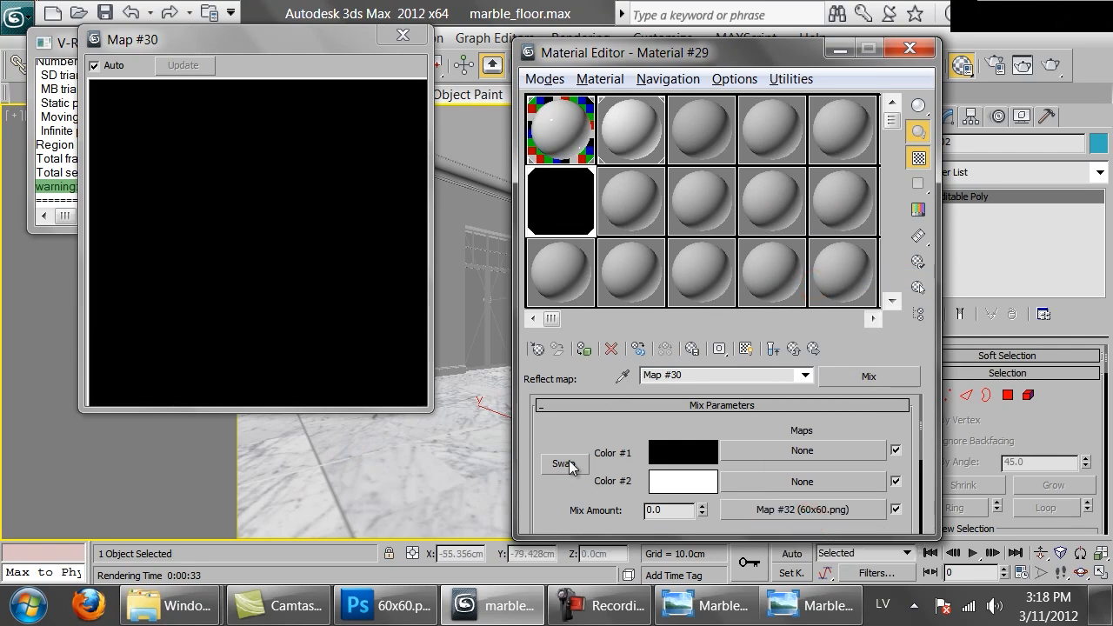
click(773, 348)
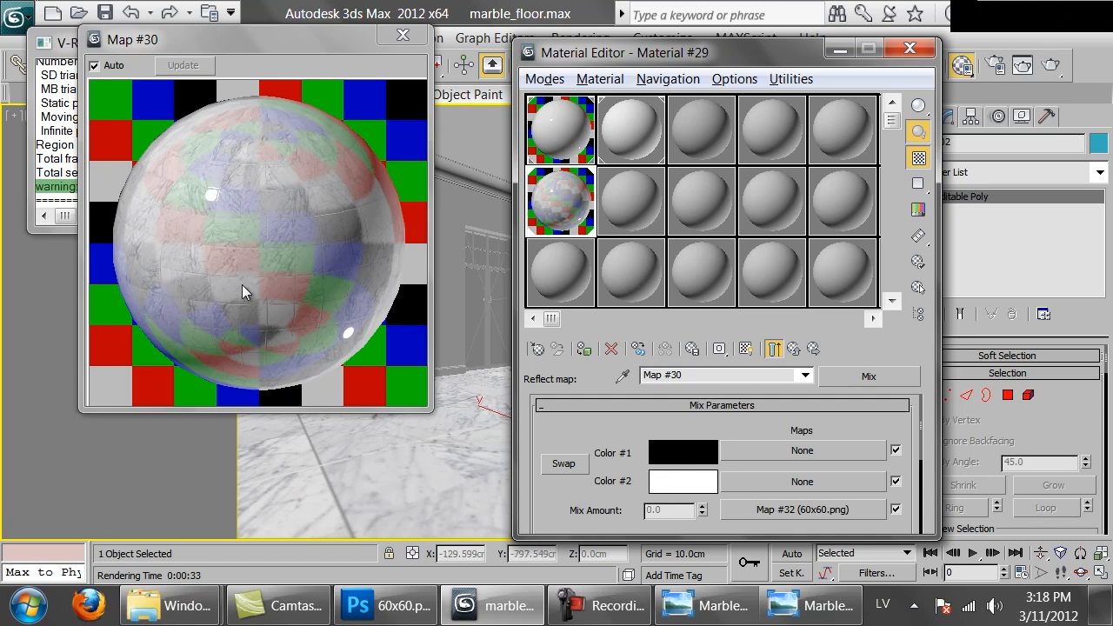
Set the Mix map's Color #2 to a grey with value 120
click(669, 480)
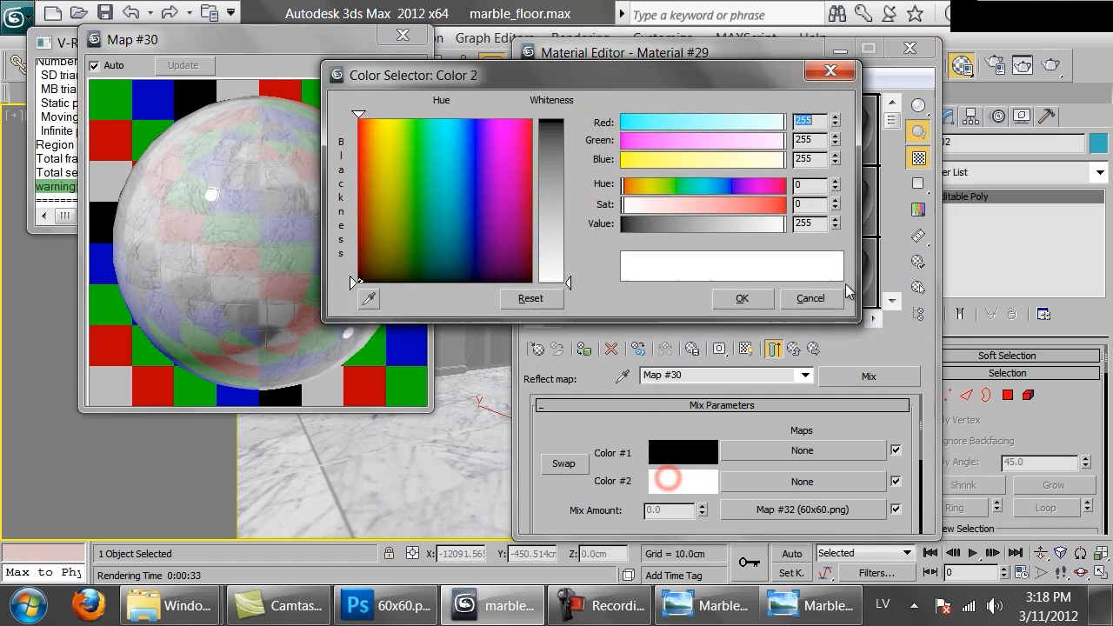
double_click(817, 224)
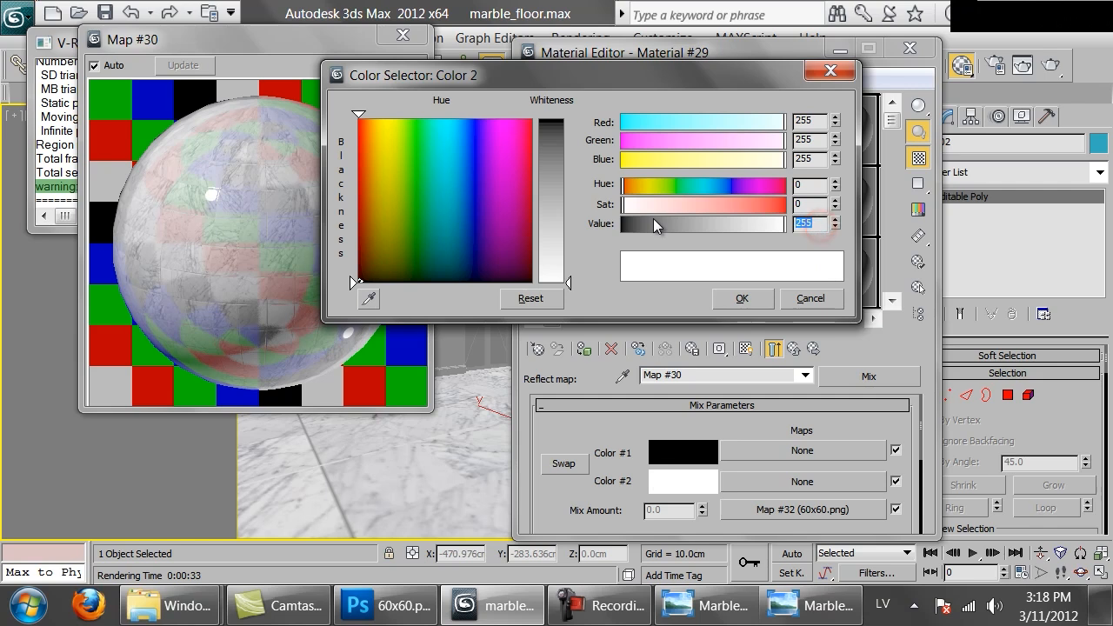
text(120)
key(Return)
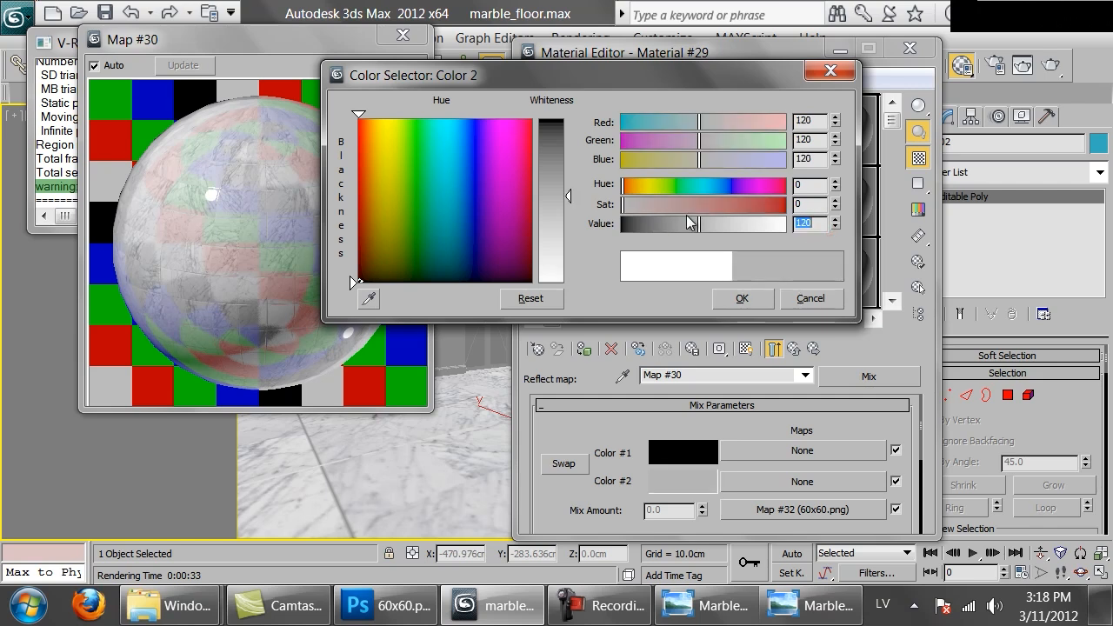
click(737, 297)
Set the Mix map's Color #1 to a dark grey with value 20
click(685, 445)
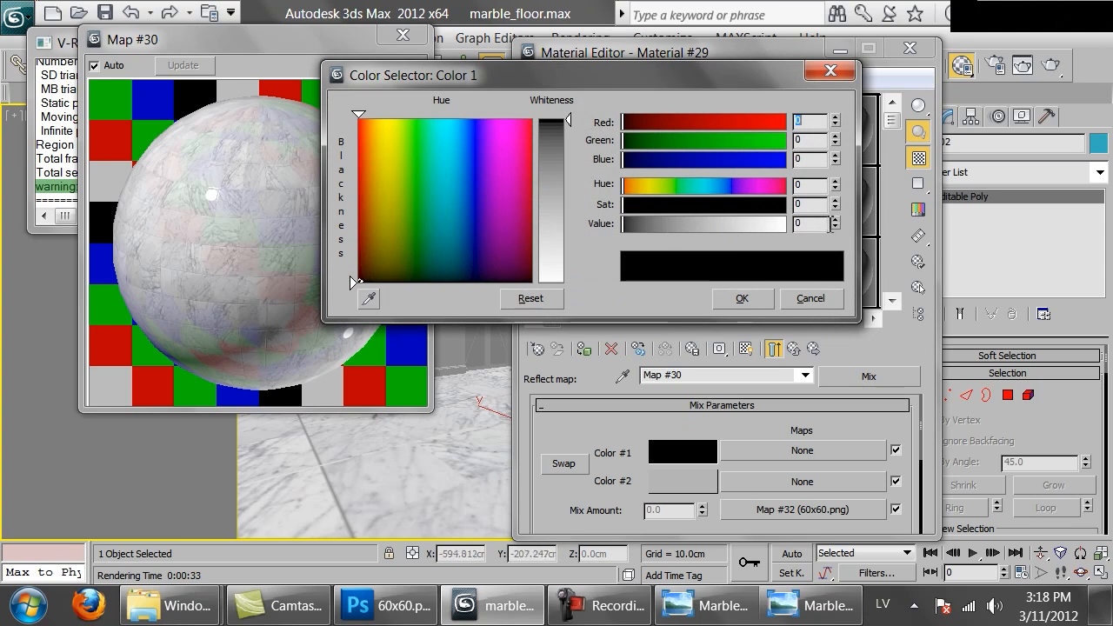
drag(822, 224, 638, 219)
text(20)
key(Return)
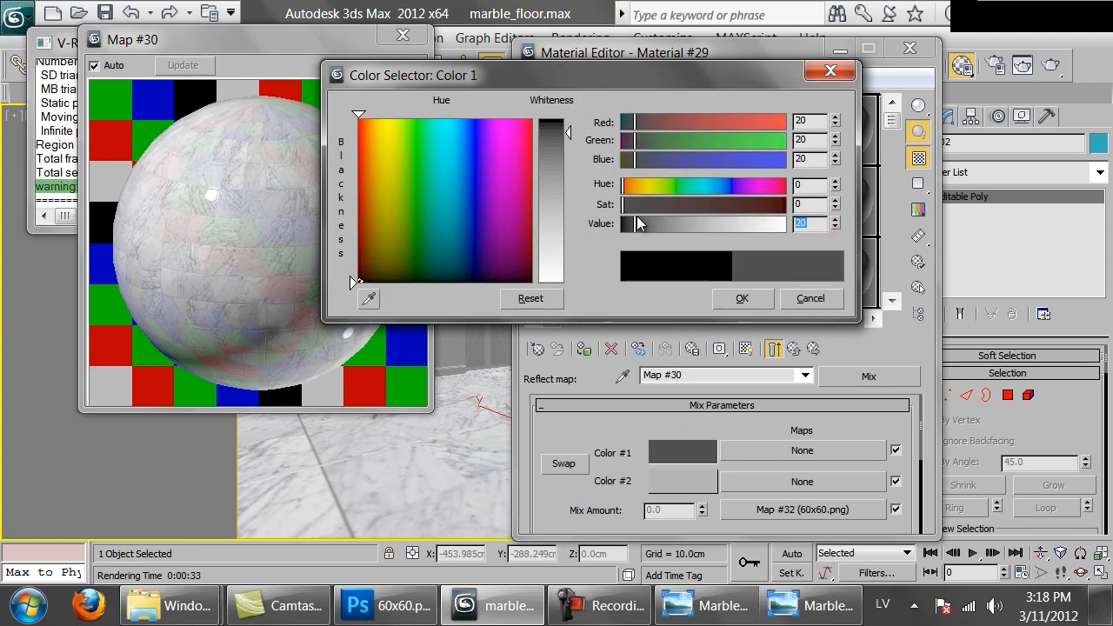
click(758, 299)
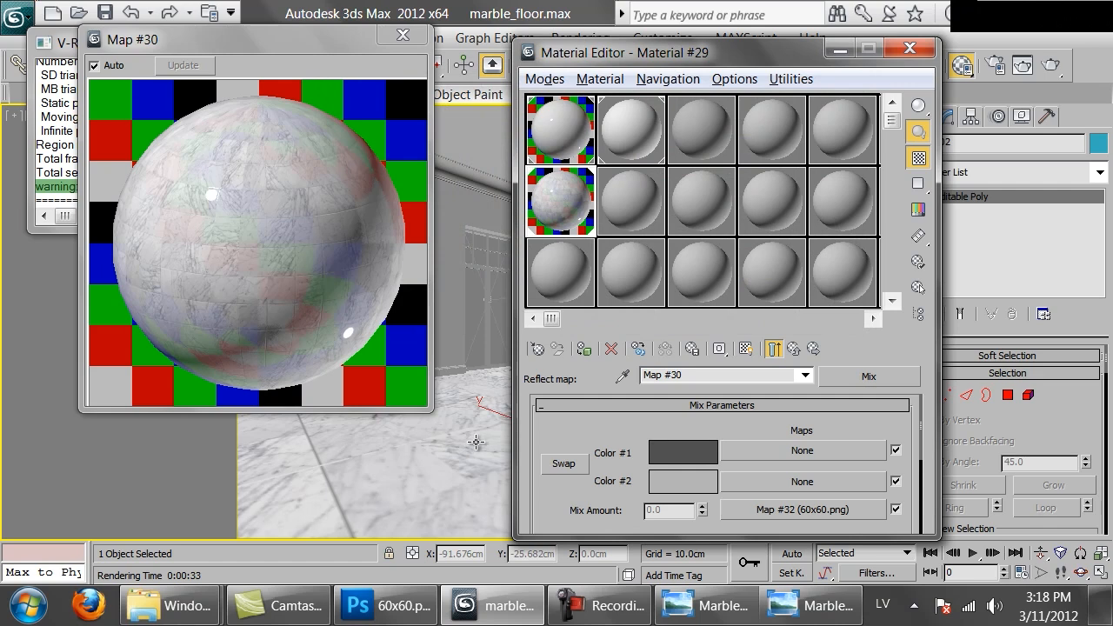
Test-render the room view to check the floor's reflections and joints, and stop the rendering before it completes
click(1059, 67)
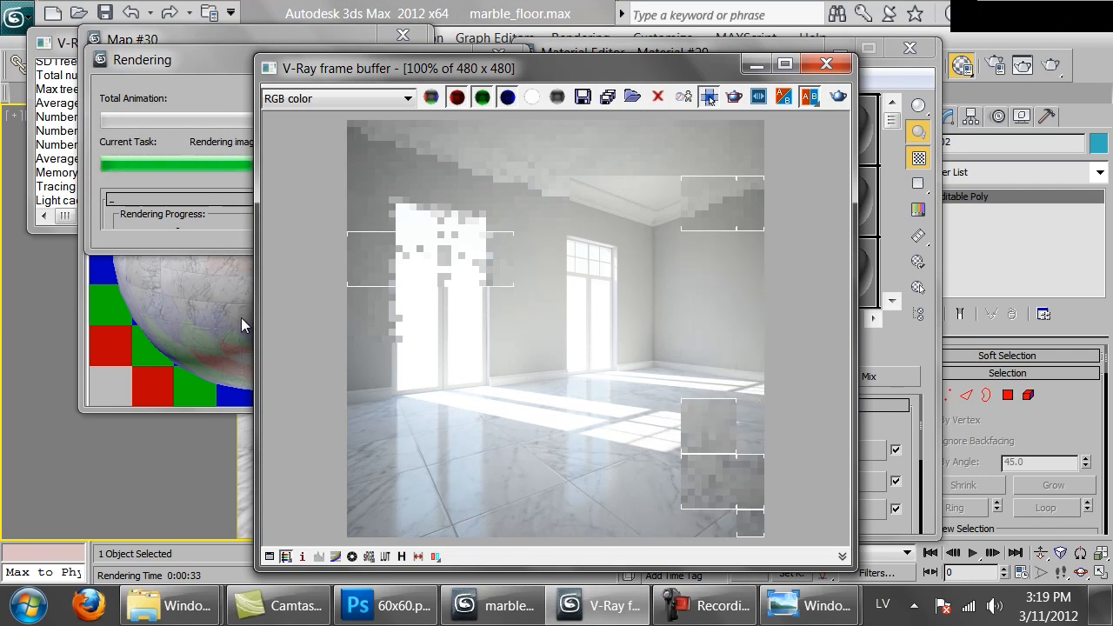
click(186, 216)
click(455, 93)
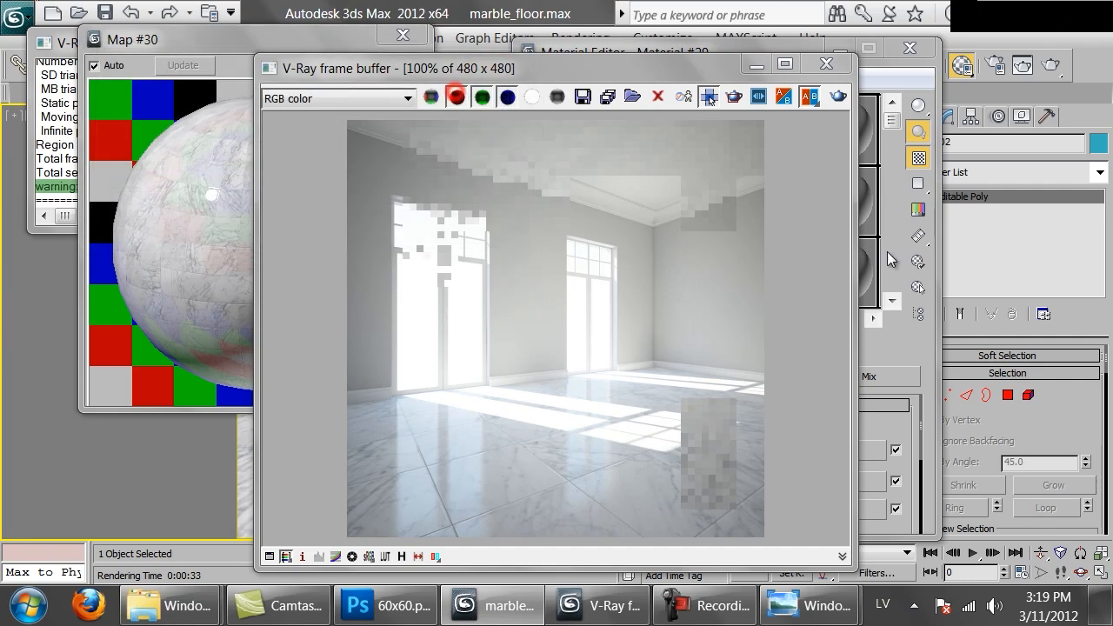
Set the real-world size of the Mix Amount bitmap in the Reflect map to 180 cm wide and 180 cm high
click(885, 417)
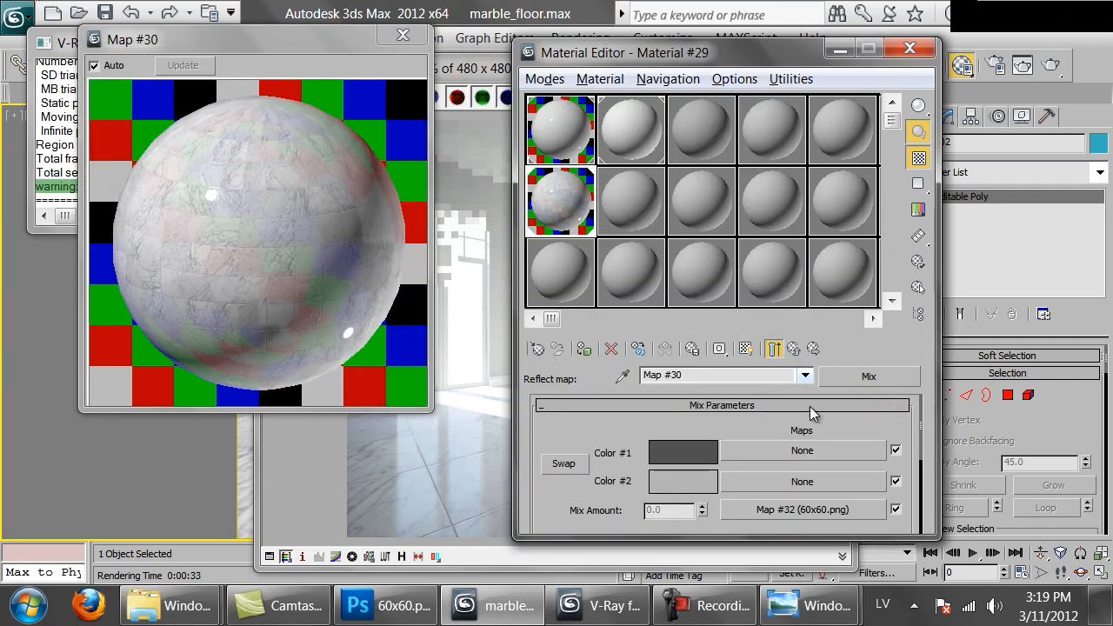
click(804, 513)
double_click(700, 506)
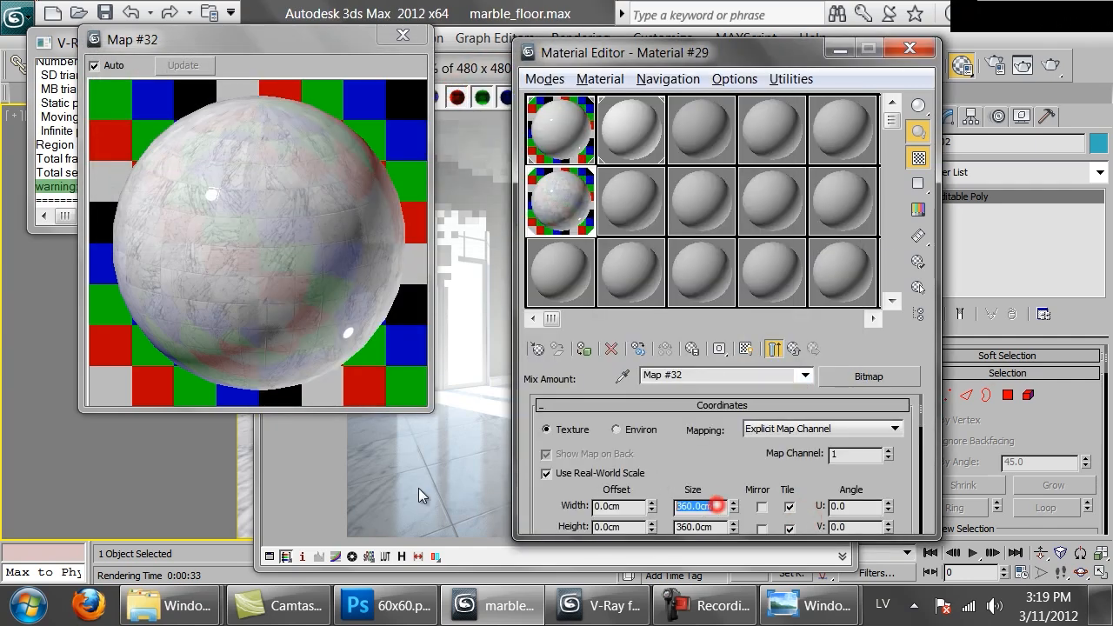
click(709, 528)
text(180)
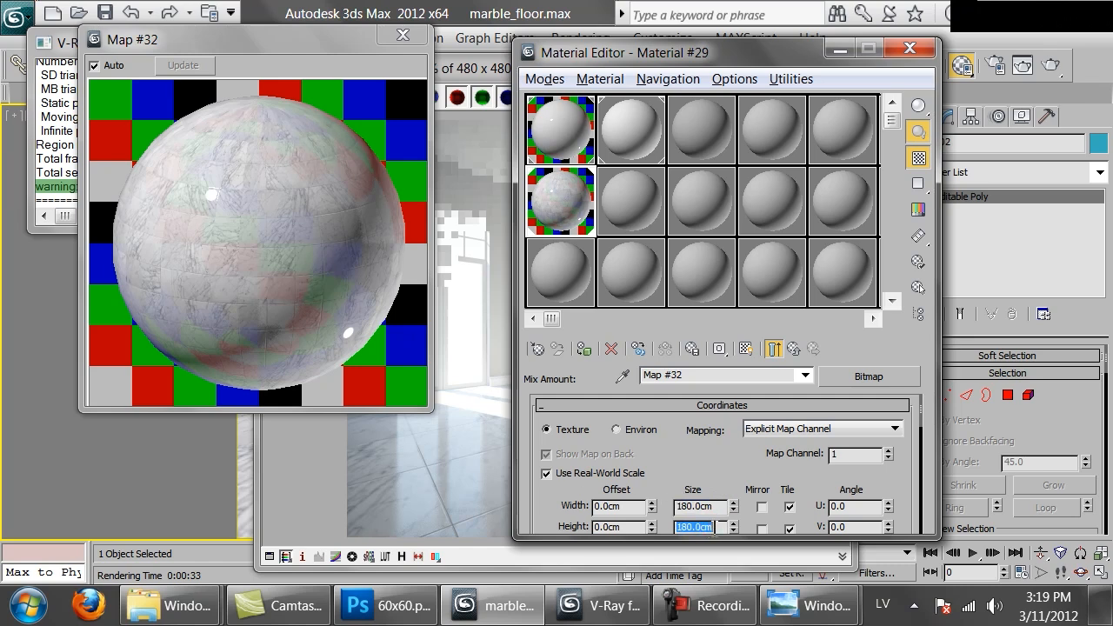
Set the real-world size of Material #29's diffuse bitmap 60x60_bianco_carrara.png to 180 cm by 180 cm
click(797, 352)
click(793, 348)
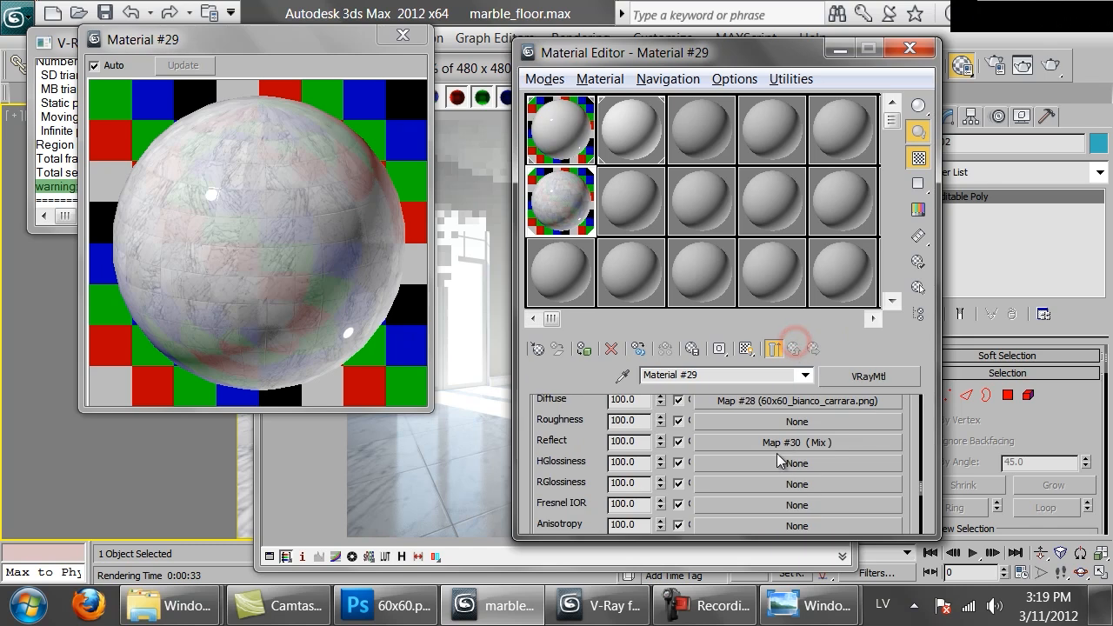
click(761, 401)
click(718, 506)
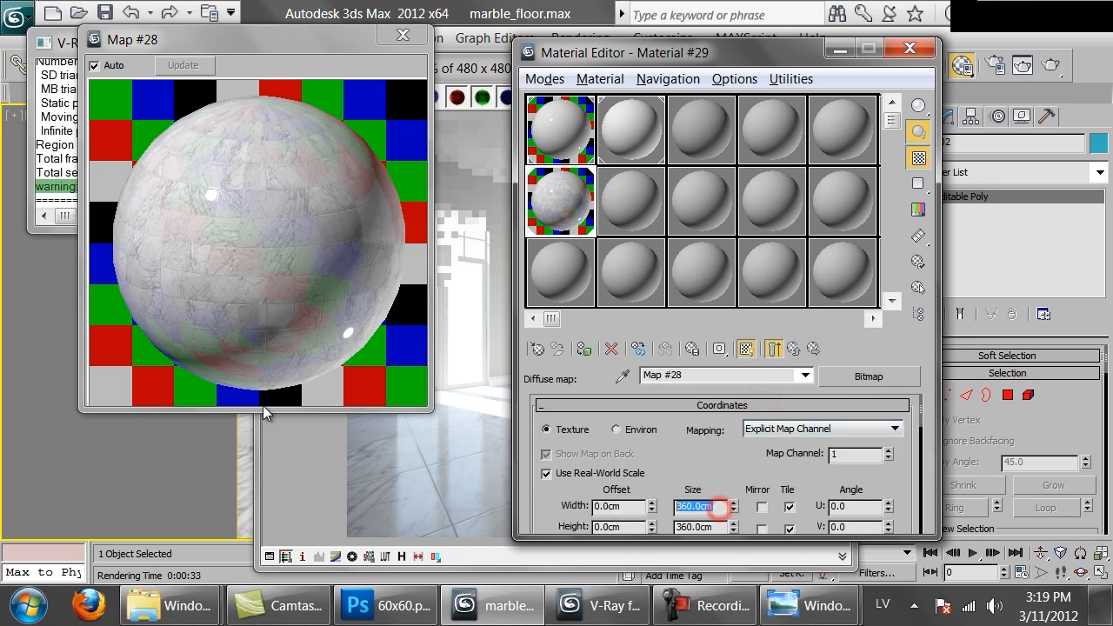
text(180)
key(Return)
click(709, 527)
text(180)
key(Return)
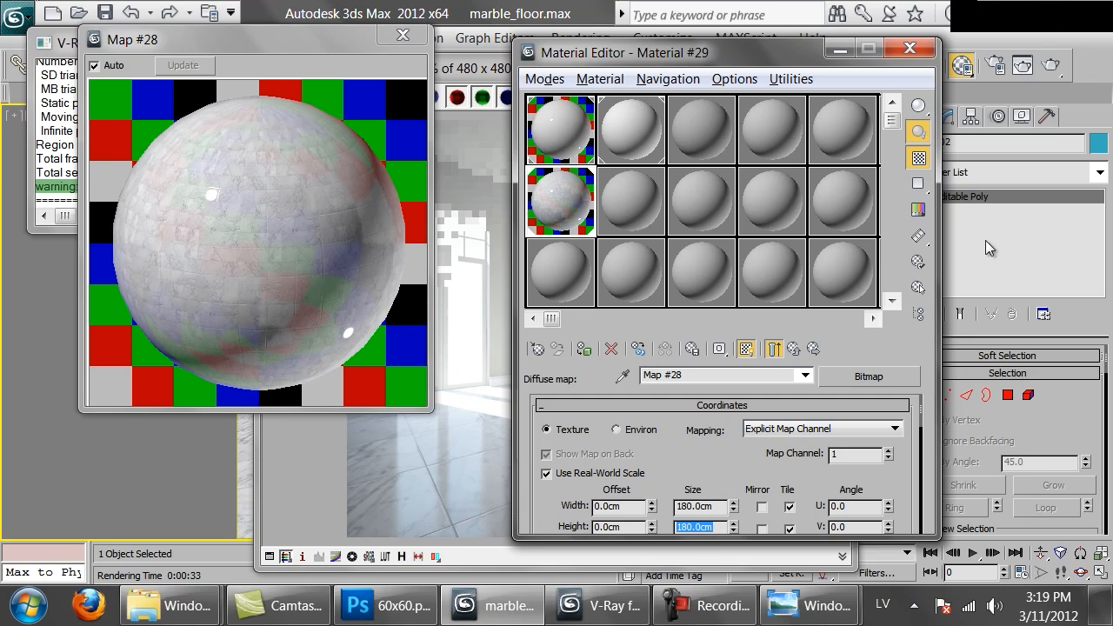
Set the real-world size of Material #29's bump bitmap to 180 cm by 180 cm
click(772, 349)
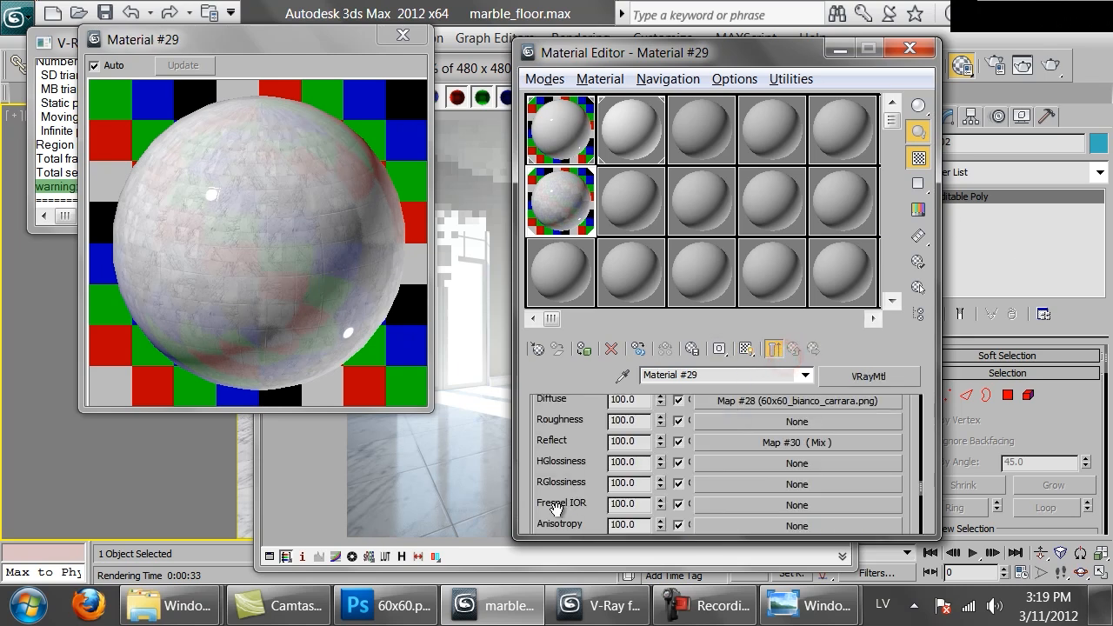
scroll(752, 458, down, 5)
click(752, 458)
click(709, 506)
text(180)
click(711, 528)
text(180)
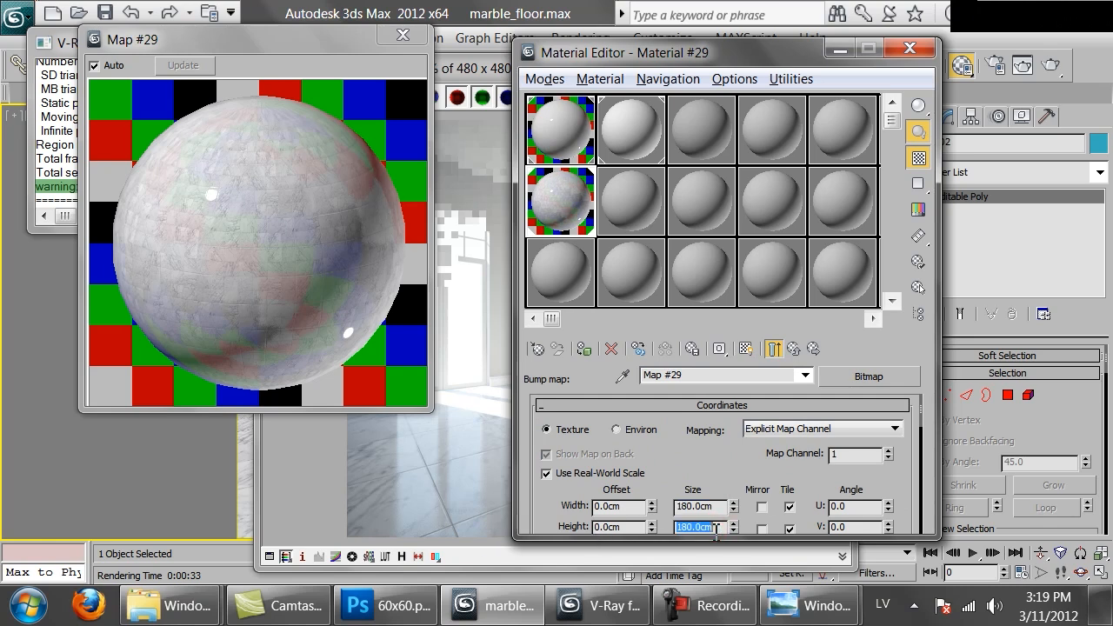
Render the room again and examine the tile scale, joints and reflections of the floor up close
click(454, 500)
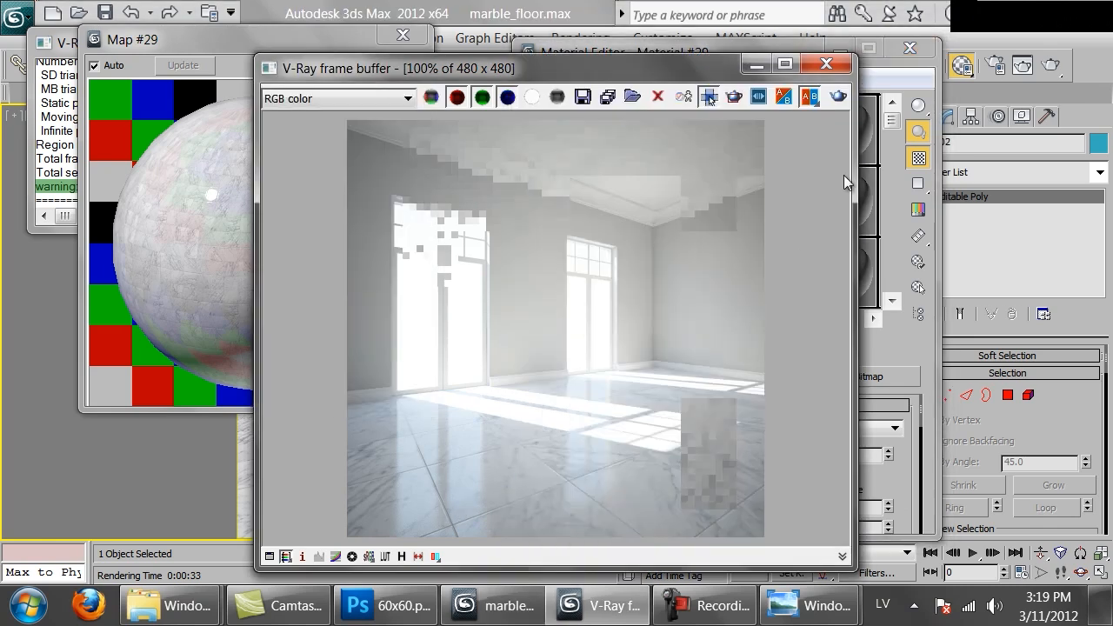
click(836, 98)
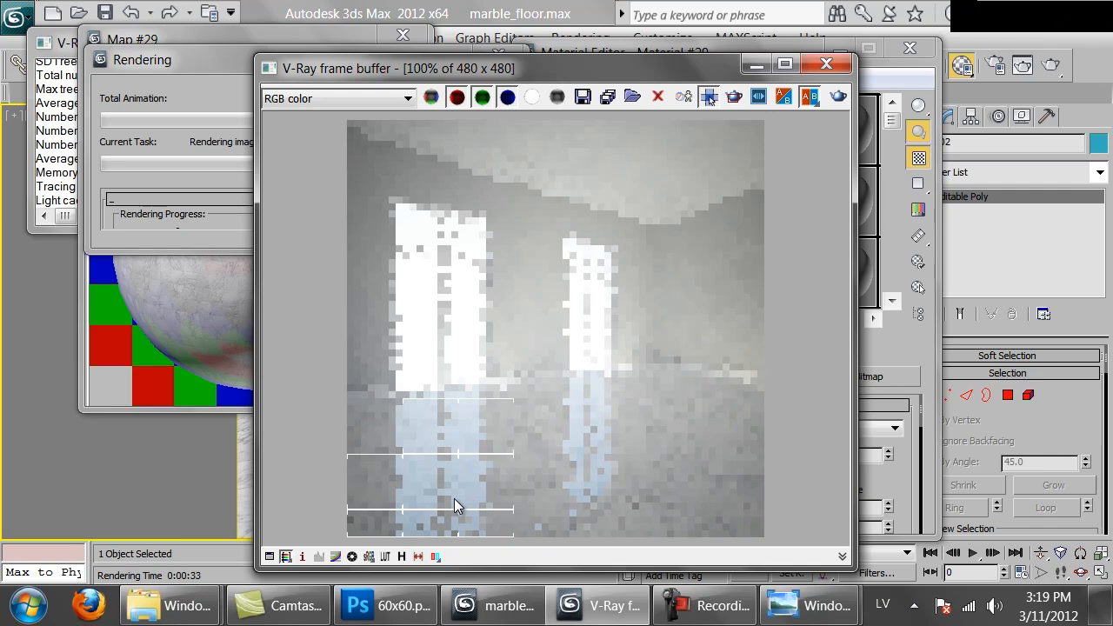
scroll(454, 498, up, 1)
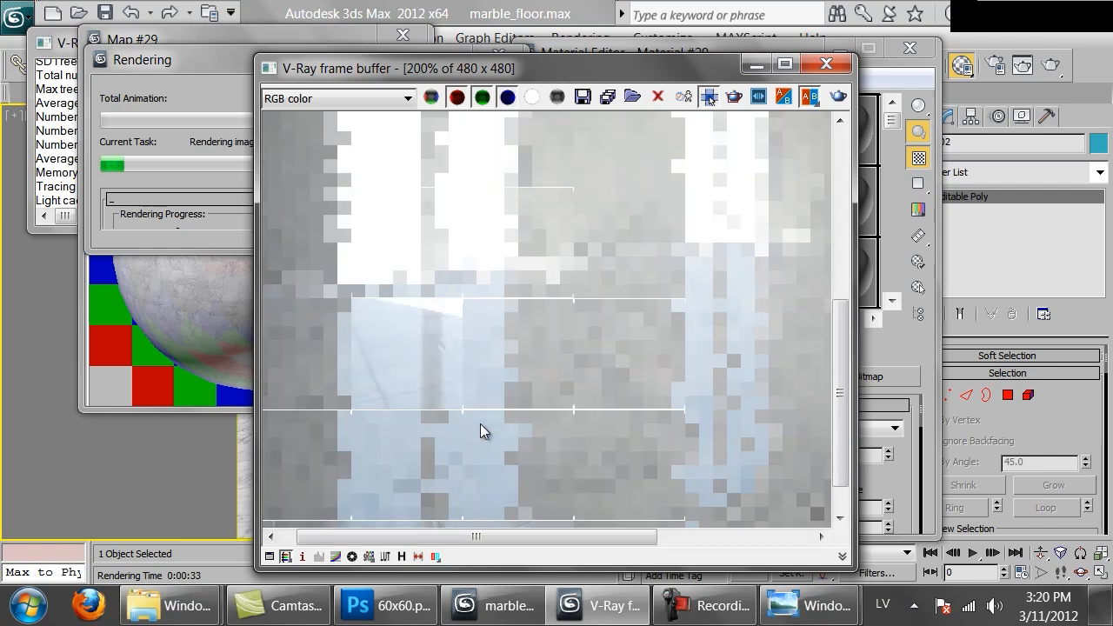
scroll(480, 423, down, 1)
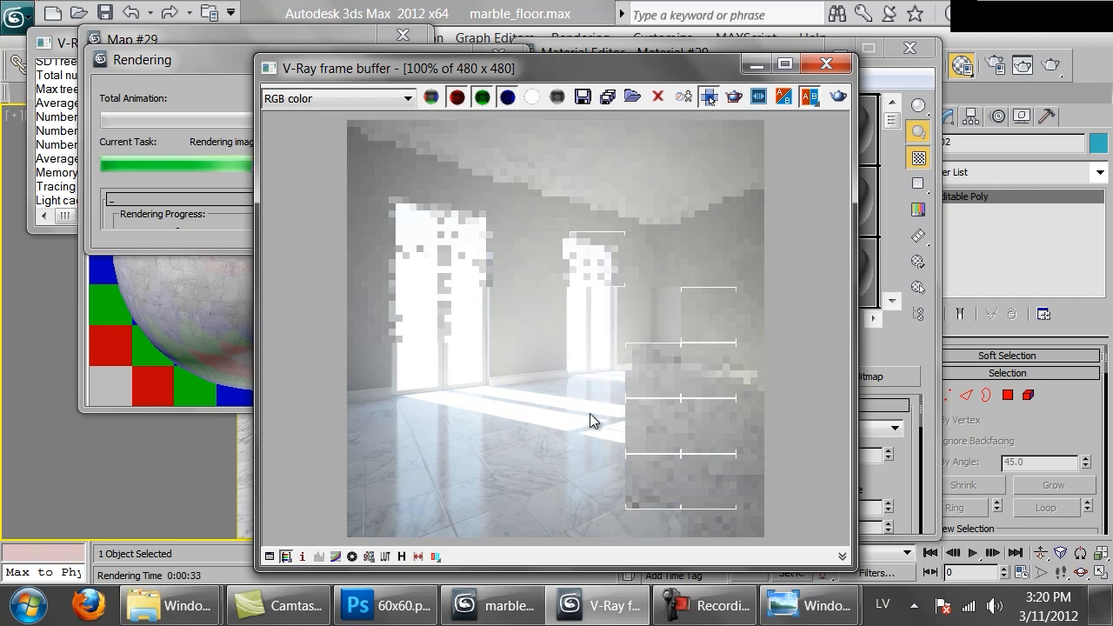
scroll(528, 463, up, 1)
middle_drag(397, 407, 493, 325)
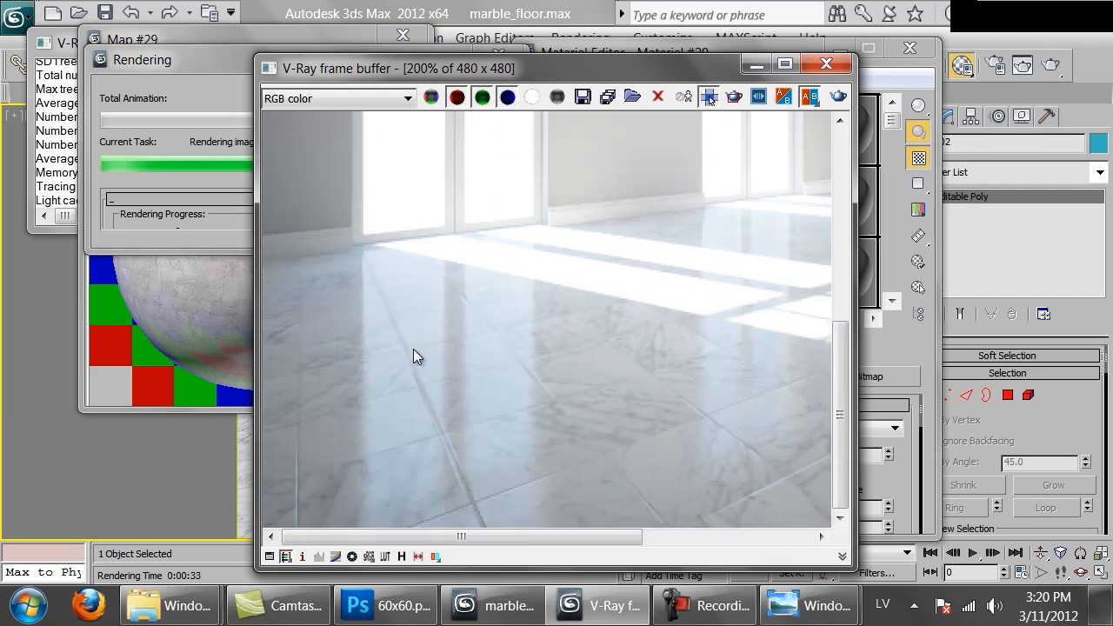
middle_drag(521, 358, 727, 360)
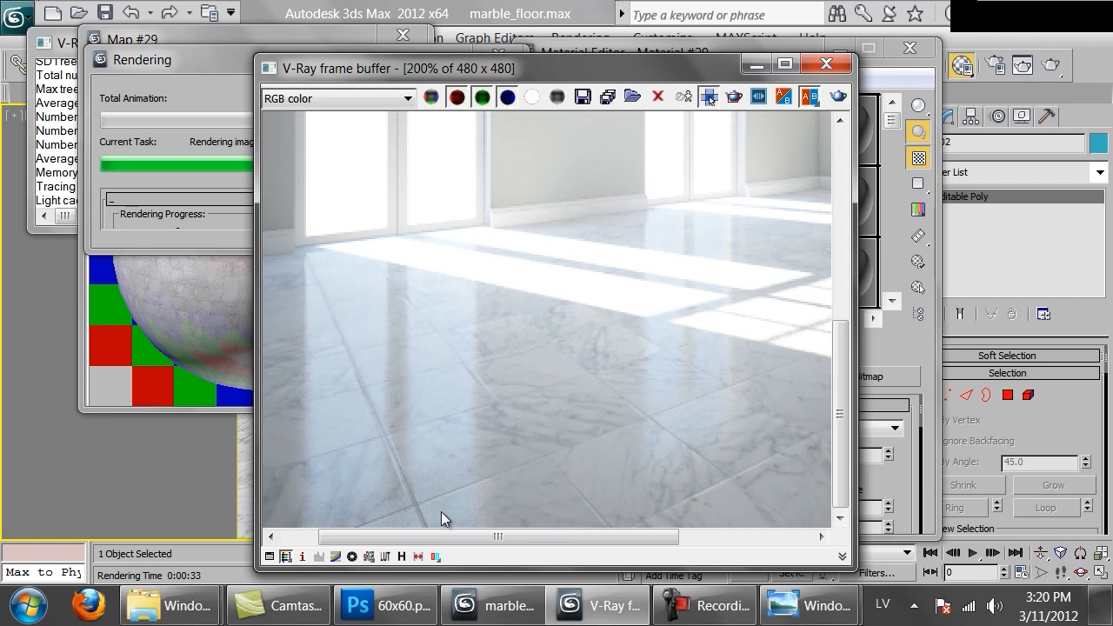
scroll(511, 387, down, 1)
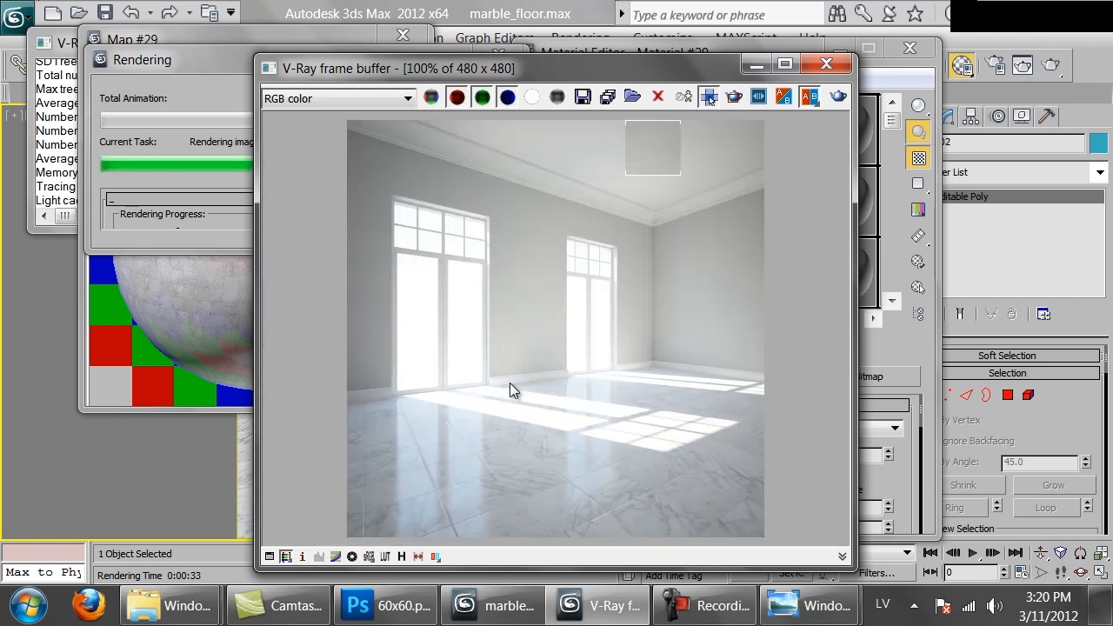
Switch to Photoshop and examine the tile joints inside and along the outer edges of 60x60.png at 100% zoom
click(432, 612)
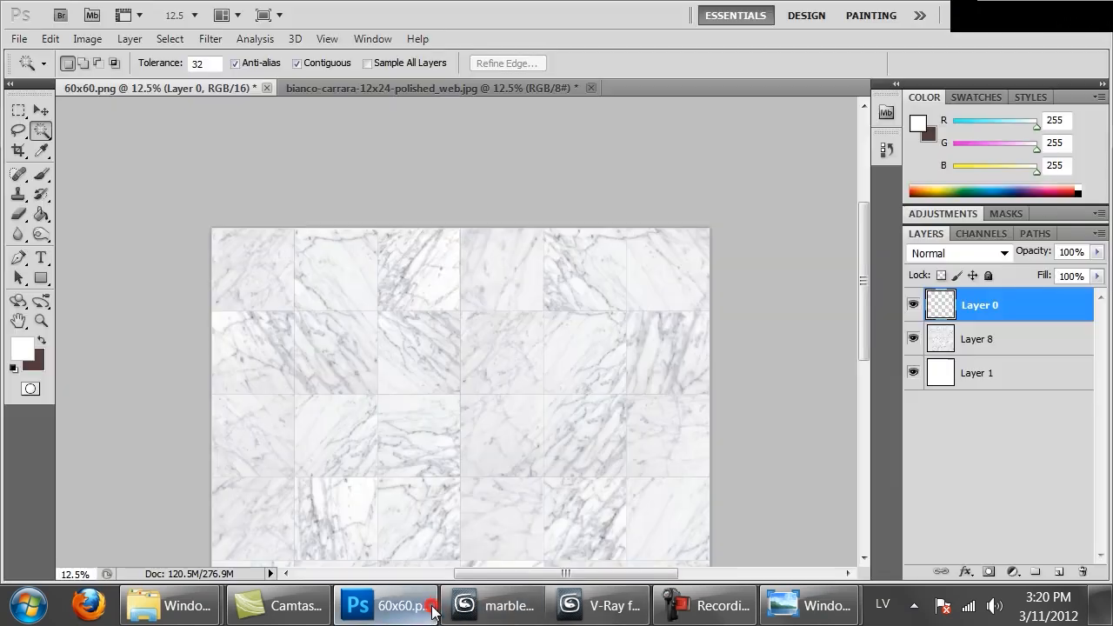
key(ctrl+1)
drag(747, 256, 269, 306)
drag(627, 297, 614, 374)
drag(549, 345, 64, 189)
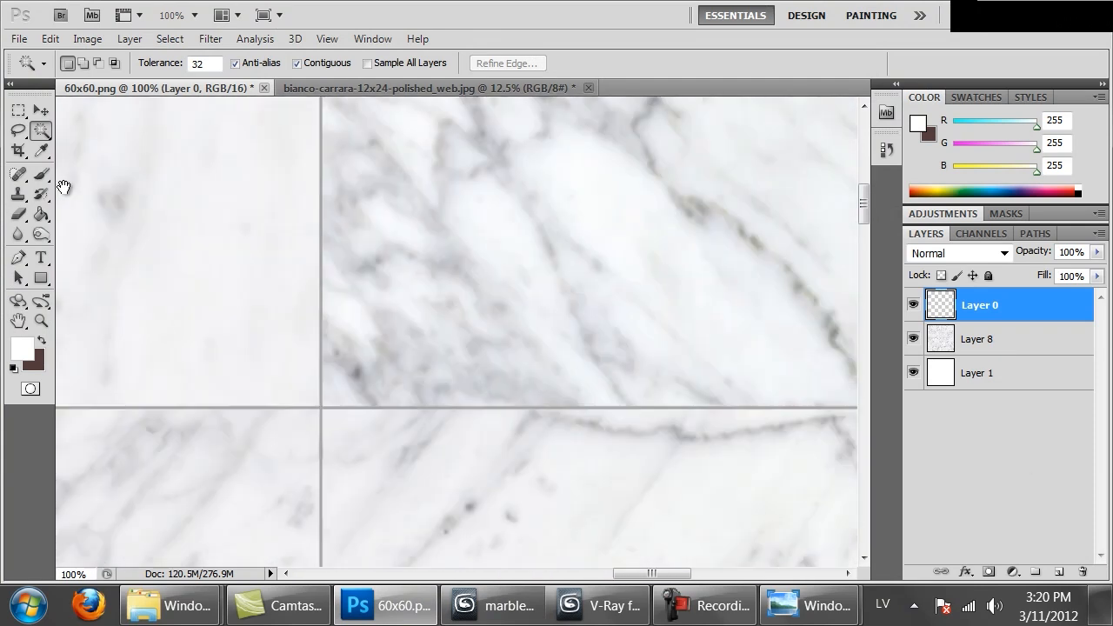
drag(554, 269, 478, 286)
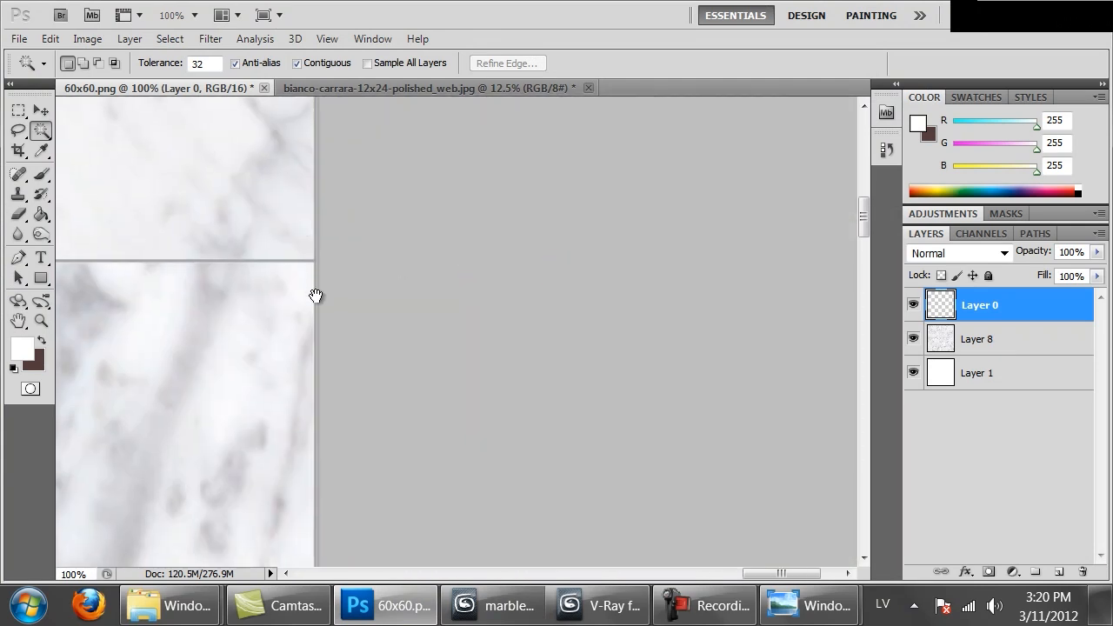
drag(256, 298, 914, 322)
drag(235, 339, 869, 338)
drag(464, 328, 852, 331)
drag(82, 319, 874, 338)
drag(490, 329, 947, 333)
click(568, 341)
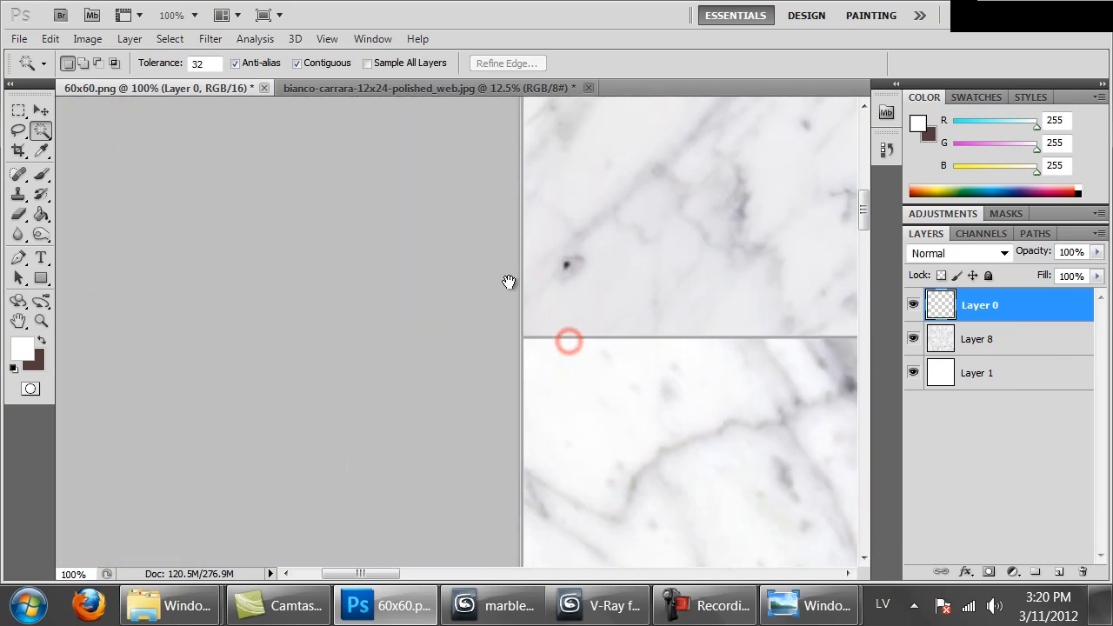
key(ctrl+minus)
key(ctrl+minus)
key(ctrl+minus)
key(ctrl+minus)
key(ctrl+minus)
key(ctrl+minus)
key(ctrl+minus)
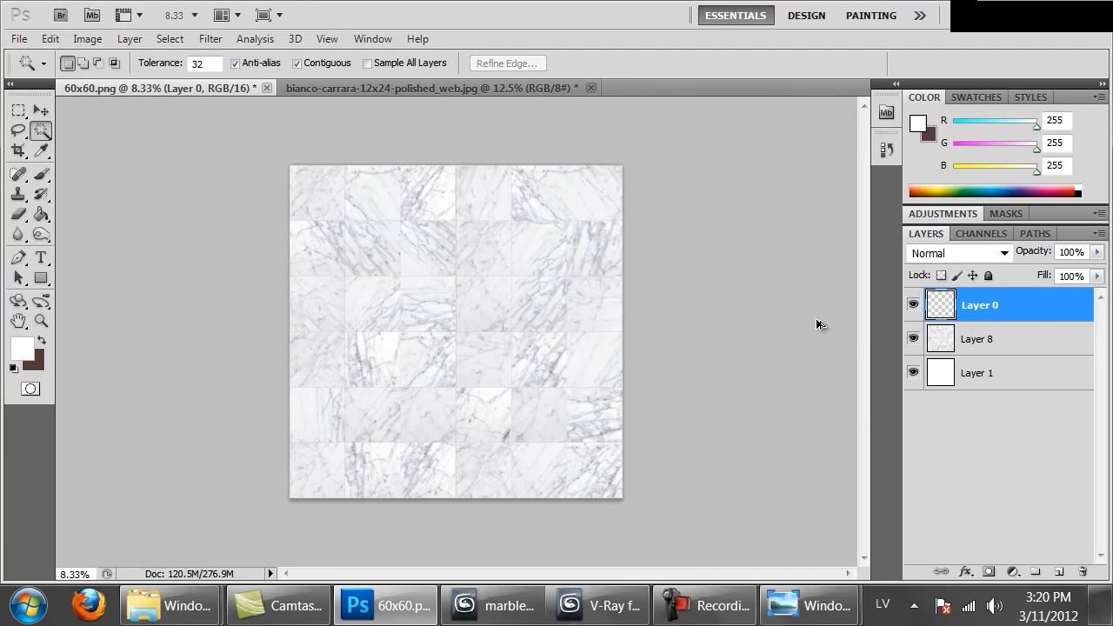
Trim the canvas by a relative -6 pixels in both width and height, keeping the anchor centred
key(ctrl+alt+c)
click(676, 288)
click(753, 241)
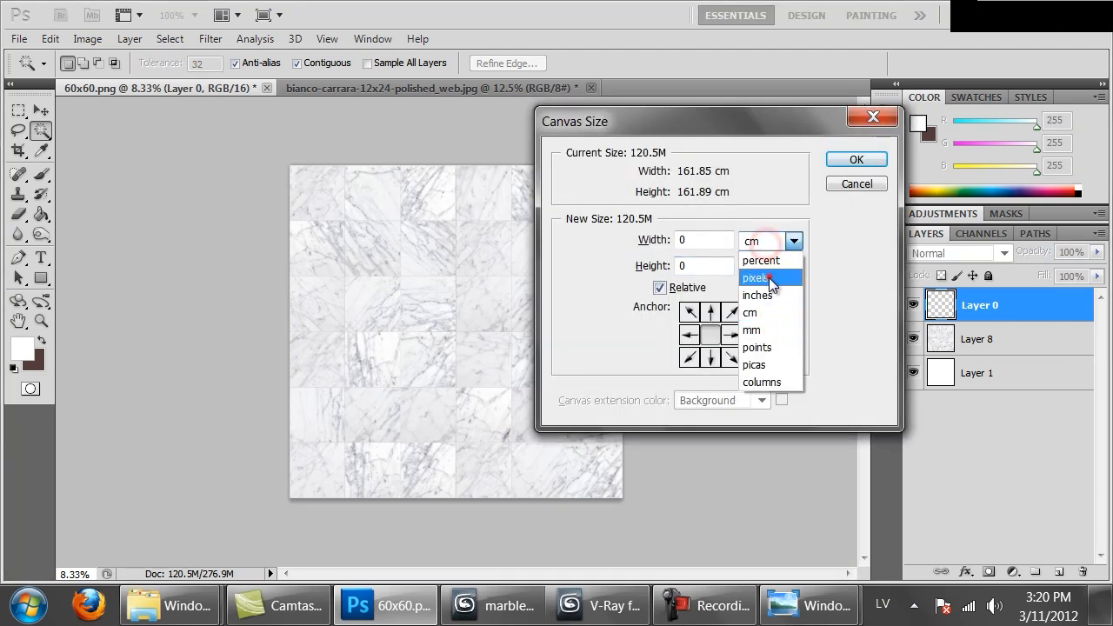
click(769, 278)
double_click(698, 238)
text(-6)
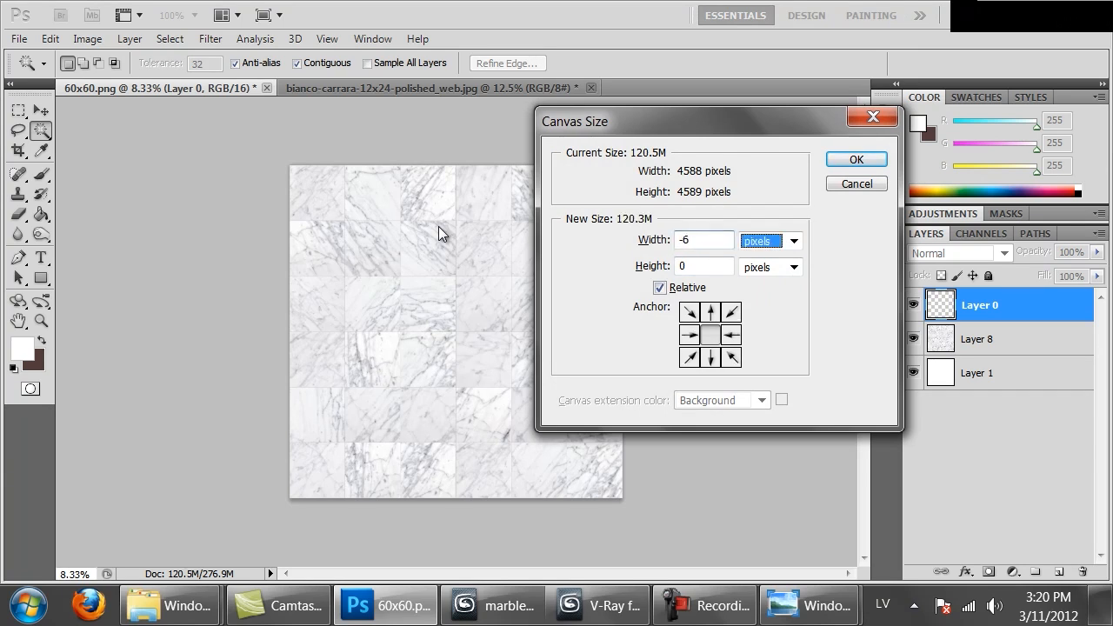
key(Tab)
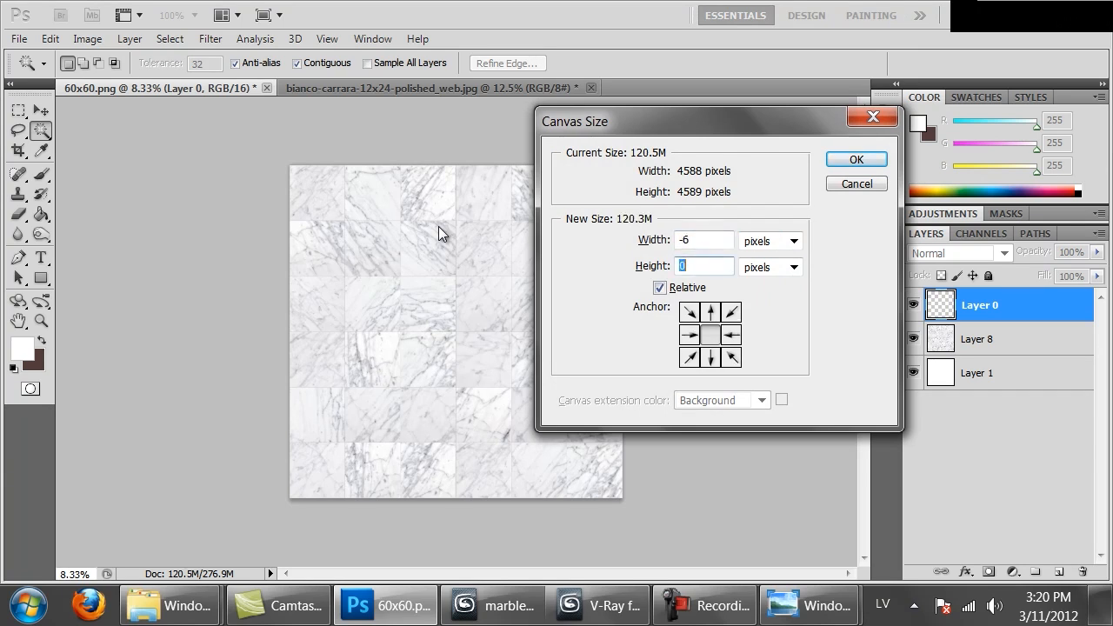
text(-6)
key(Return)
key(Return)
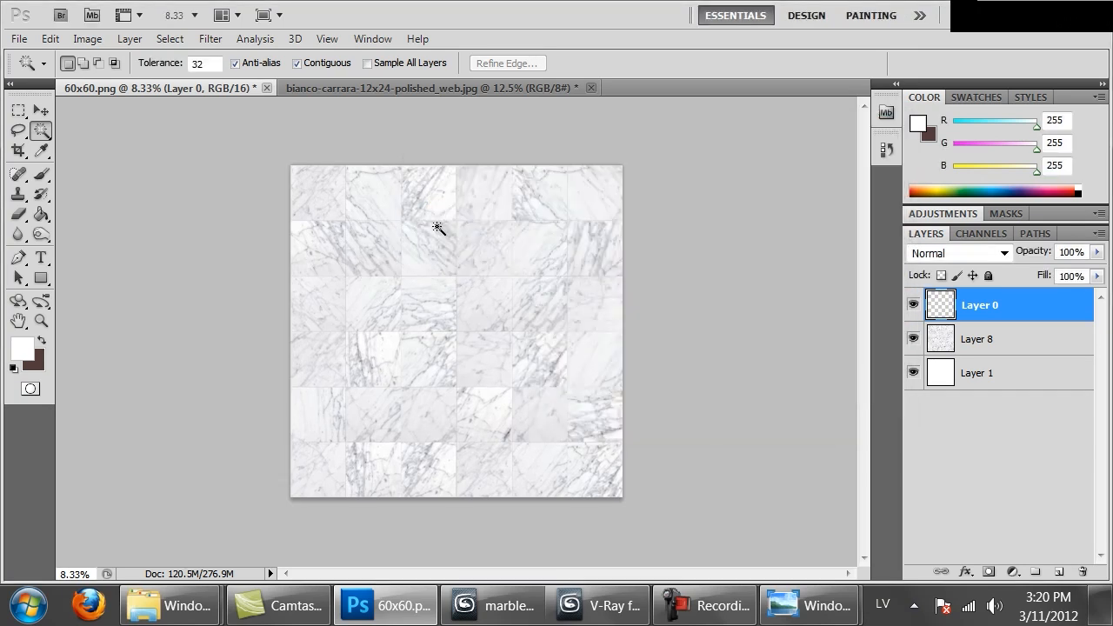
Examine the trimmed outer edge of the tile texture and its joint lines at up to 300% zoom
key(ctrl+plus)
drag(304, 314, 832, 373)
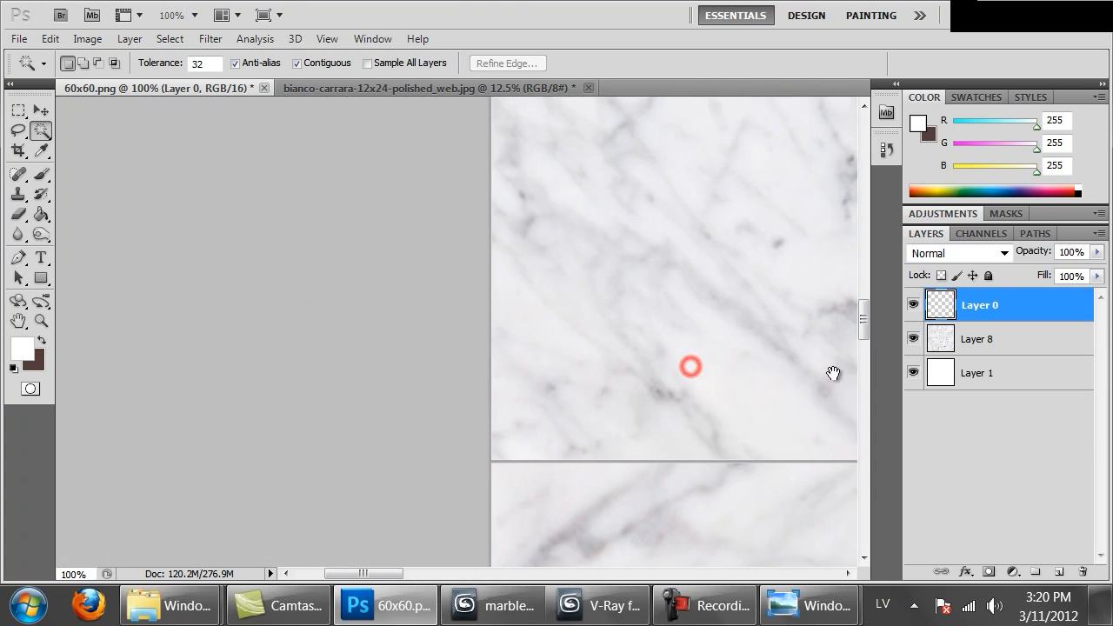
key(ctrl+plus)
key(ctrl+plus)
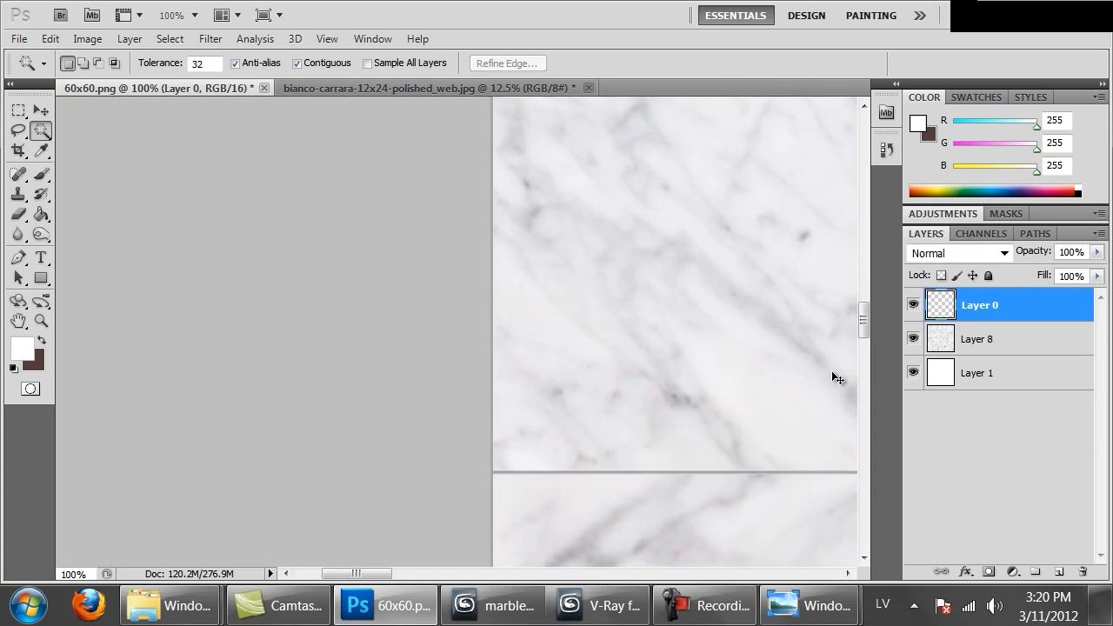
drag(774, 385, 678, 155)
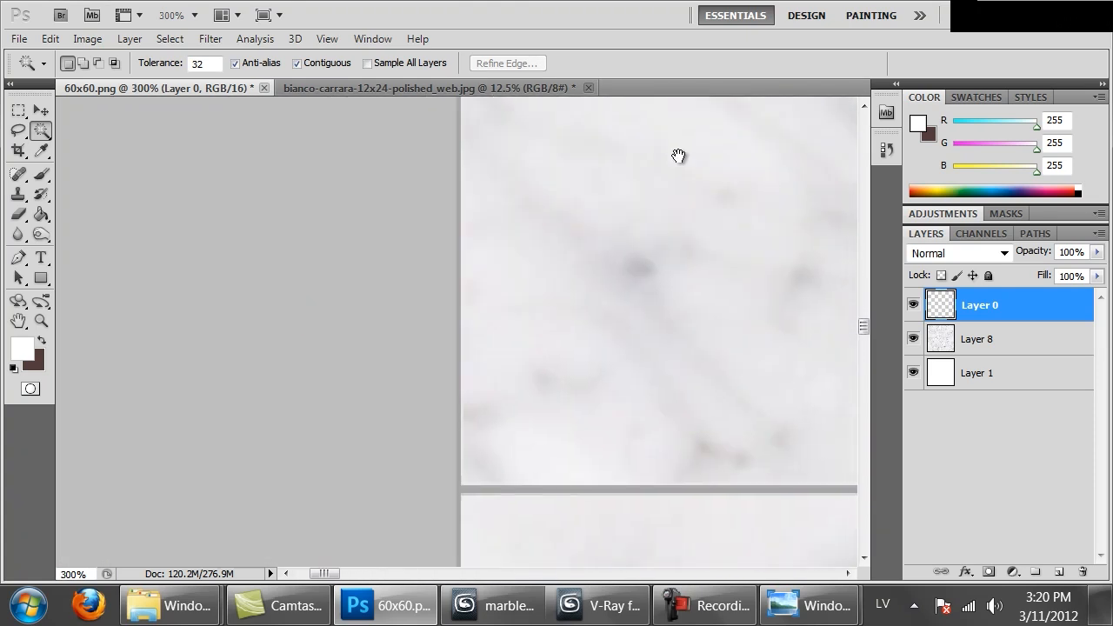
key(ctrl+minus)
key(ctrl+minus)
key(ctrl+minus)
key(ctrl+minus)
key(ctrl+minus)
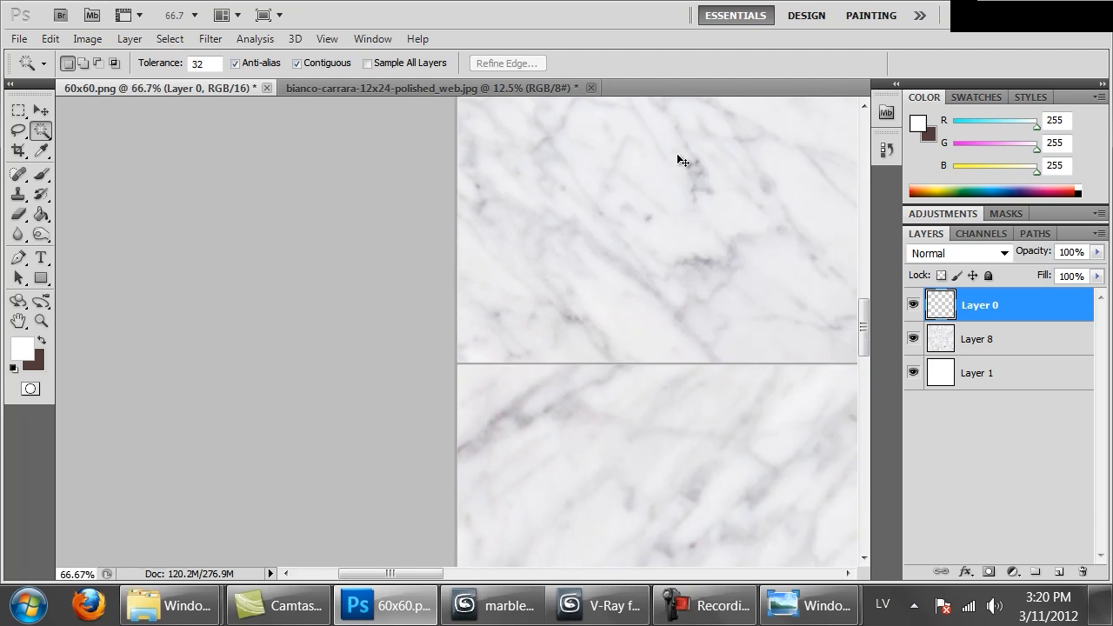
Save the trimmed marble texture as a non-interlaced PNG, overwriting the existing 60x60_bianco_carrara.png in the Marble folder
key(ctrl+shift+s)
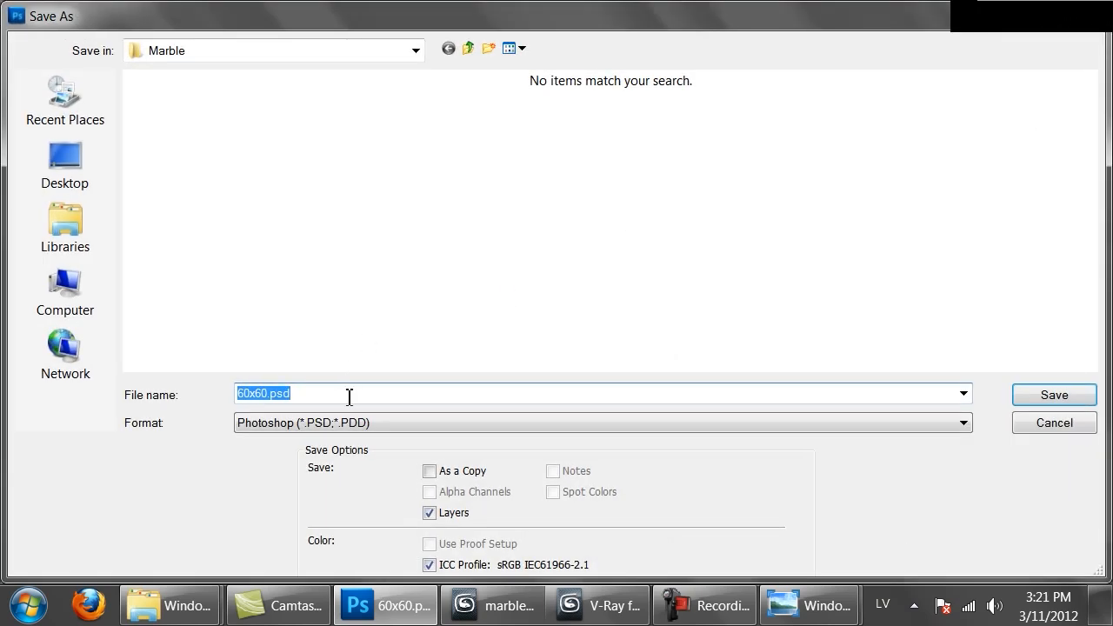
click(330, 425)
click(283, 565)
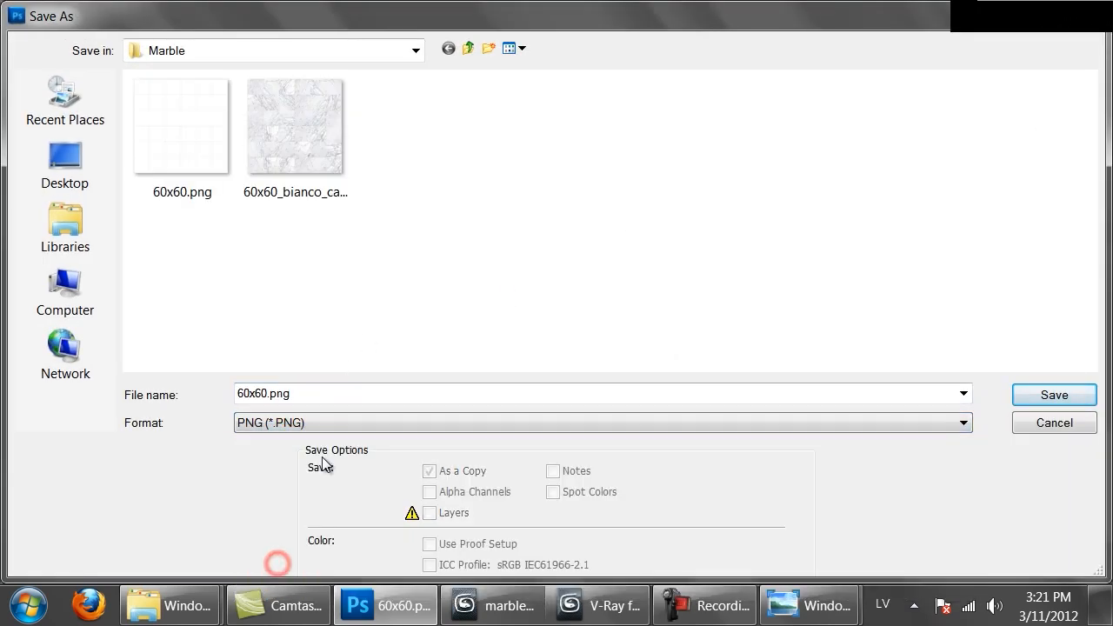
click(303, 155)
double_click(303, 154)
click(526, 244)
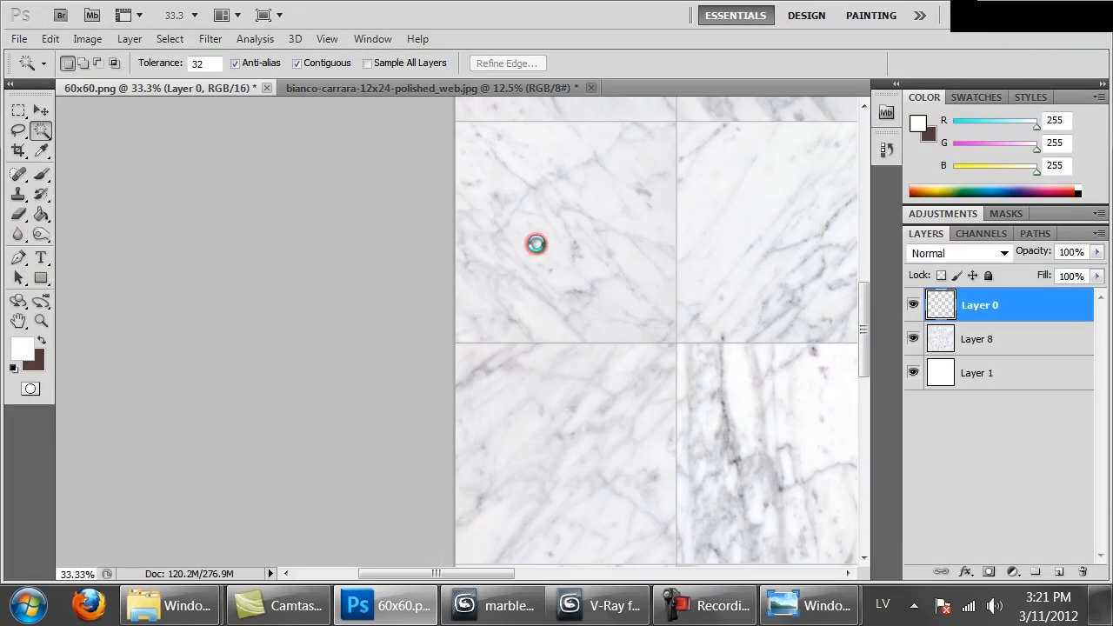
click(589, 204)
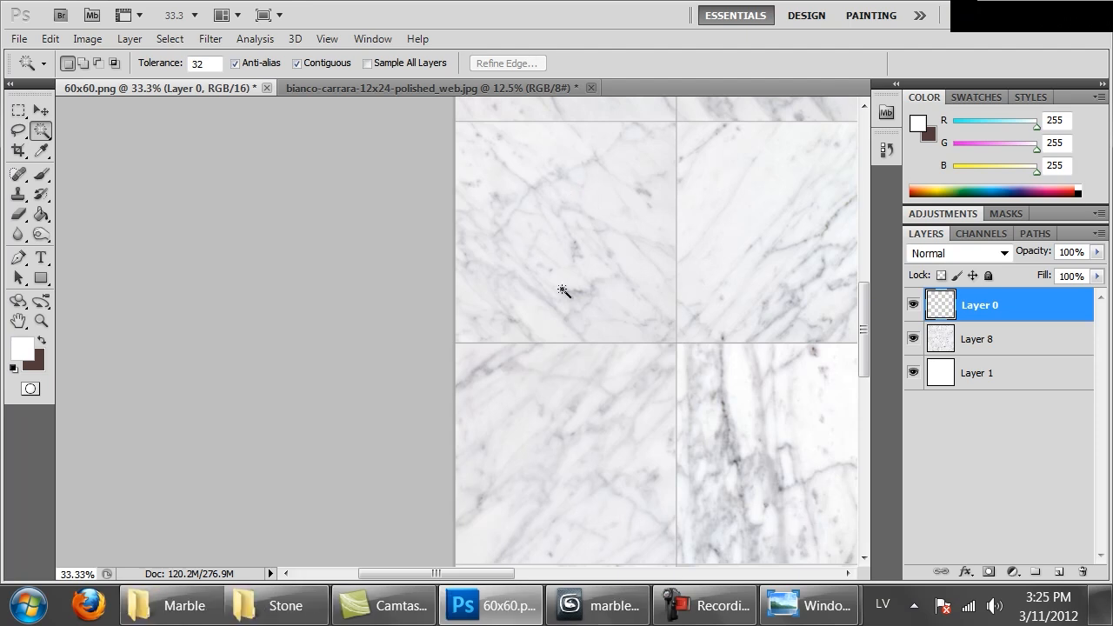
Hide Layer 8 with the marble and darken the joint lines on Layer 0 using Hue/Saturation with Lightness -100
click(912, 339)
click(913, 339)
click(913, 339)
key(ctrl+minus)
key(ctrl+minus)
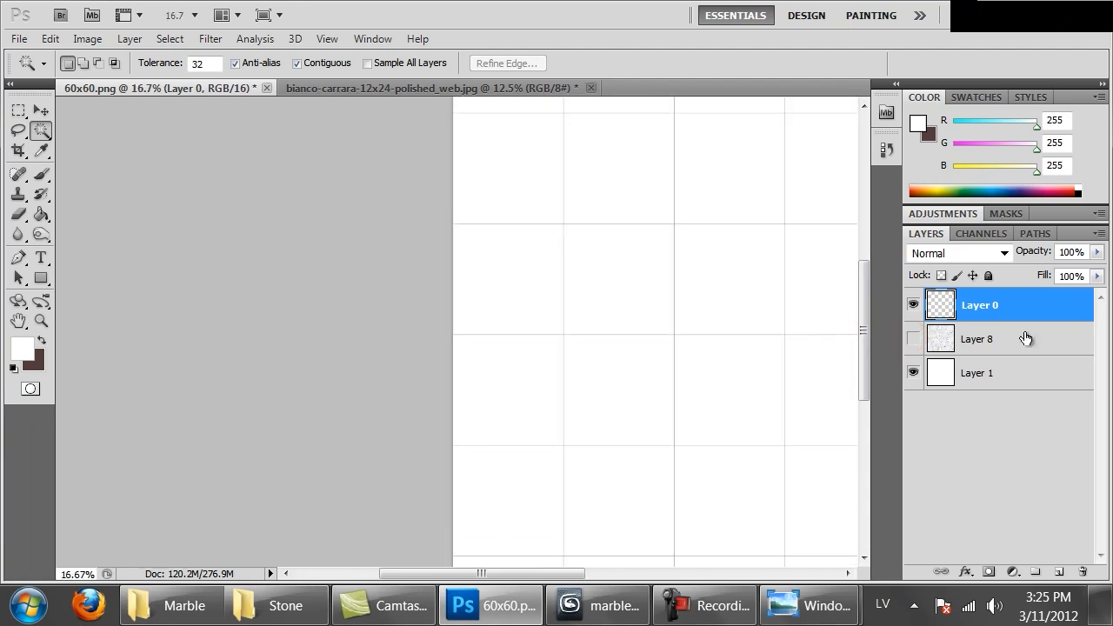
key(ctrl+u)
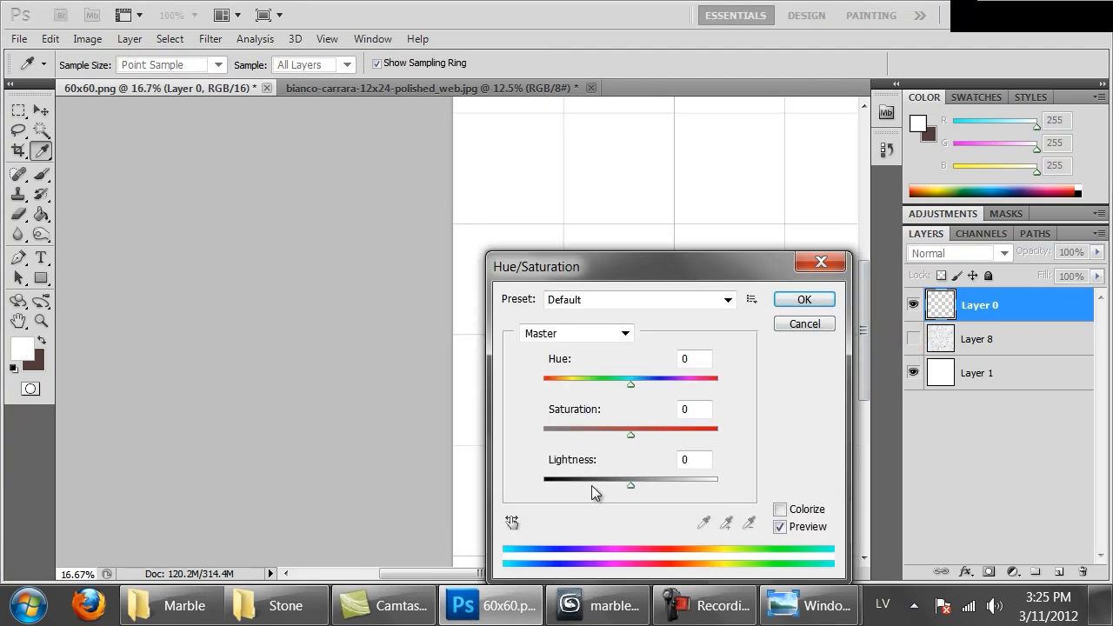
drag(591, 485, 462, 477)
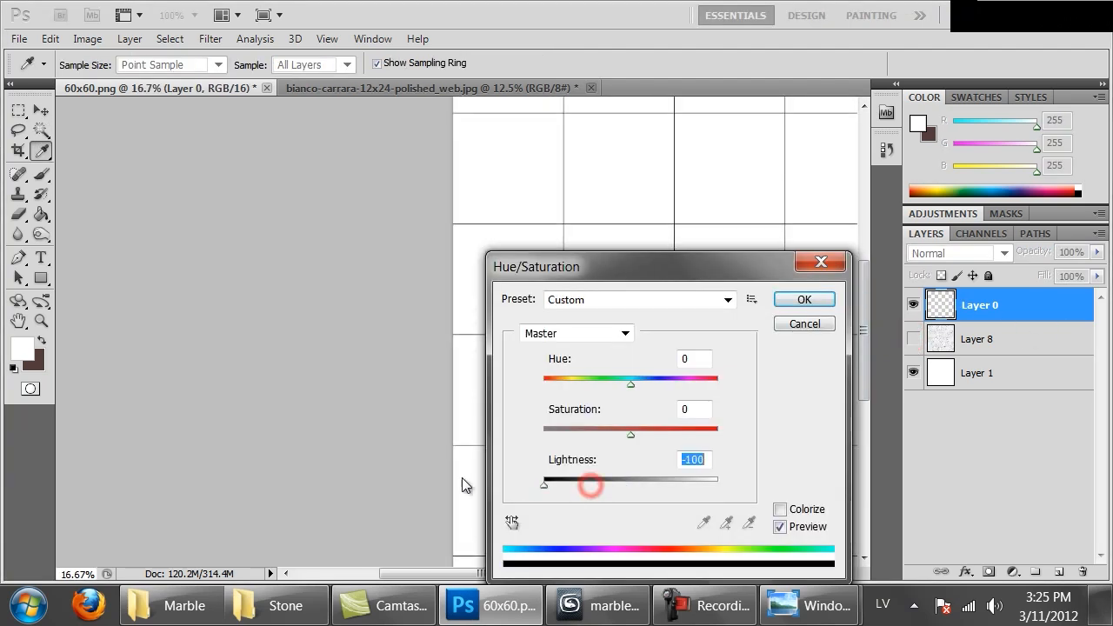
click(804, 299)
Save the black joint grid as a non-interlaced PNG, overwriting the existing 60x60.png in the Marble folder
key(ctrl+shift+s)
click(334, 421)
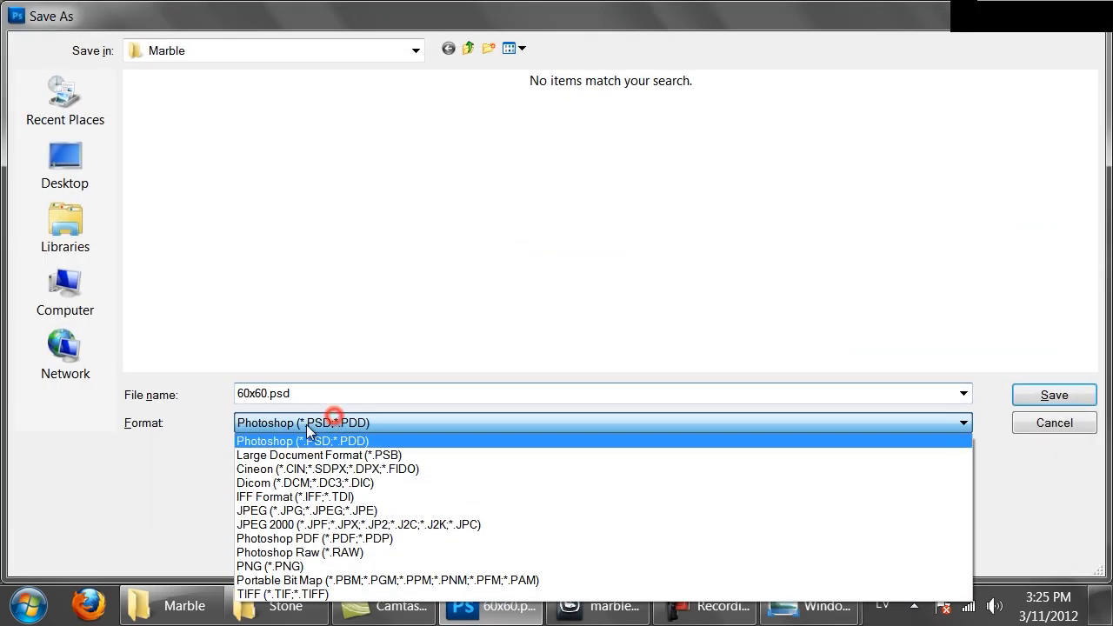
click(287, 565)
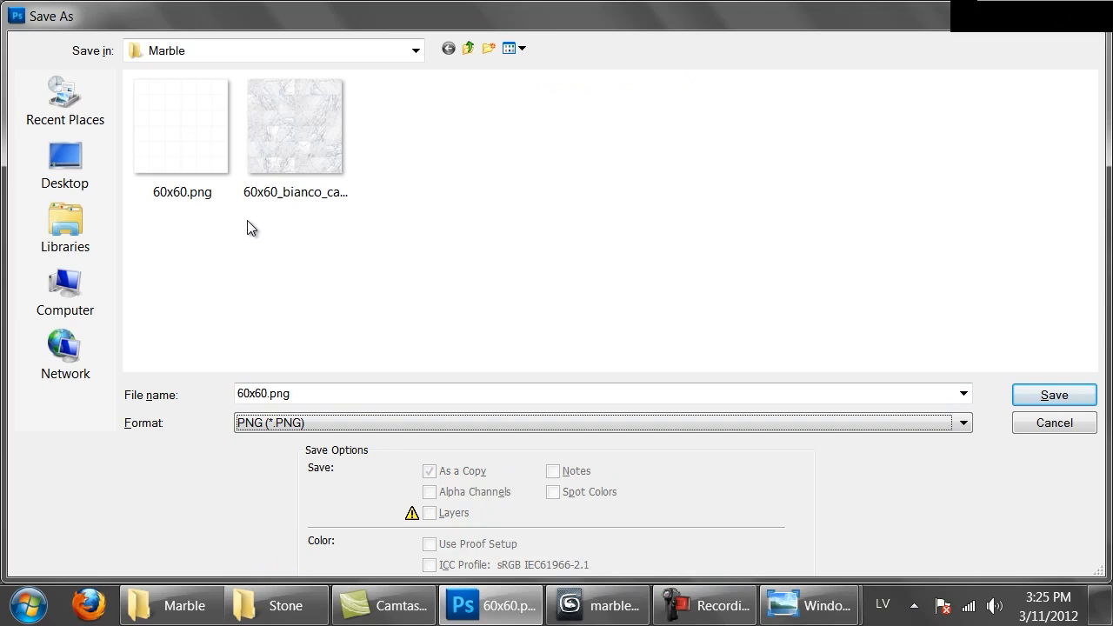
double_click(168, 142)
click(513, 241)
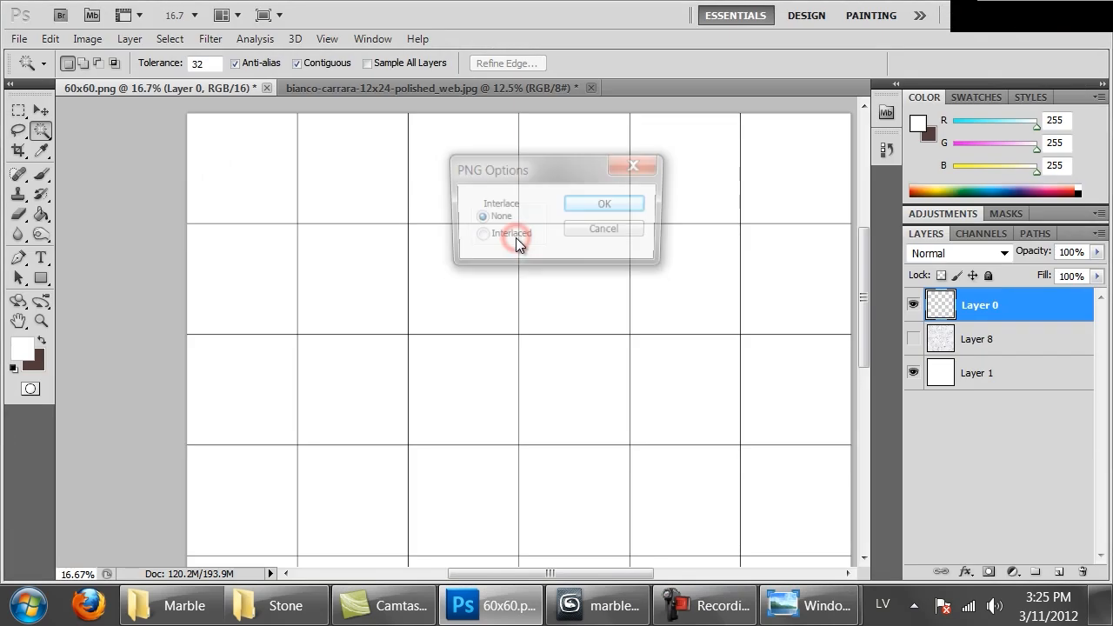
click(612, 203)
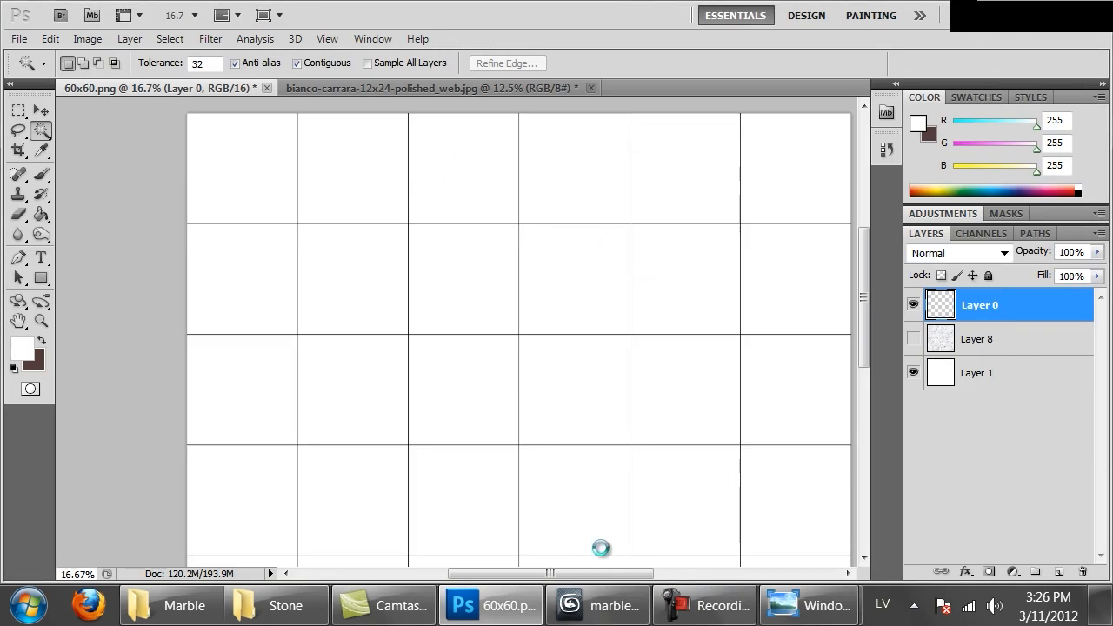
Switch to 3ds Max and set the bump bitmap's filtering to Summed Area
click(580, 613)
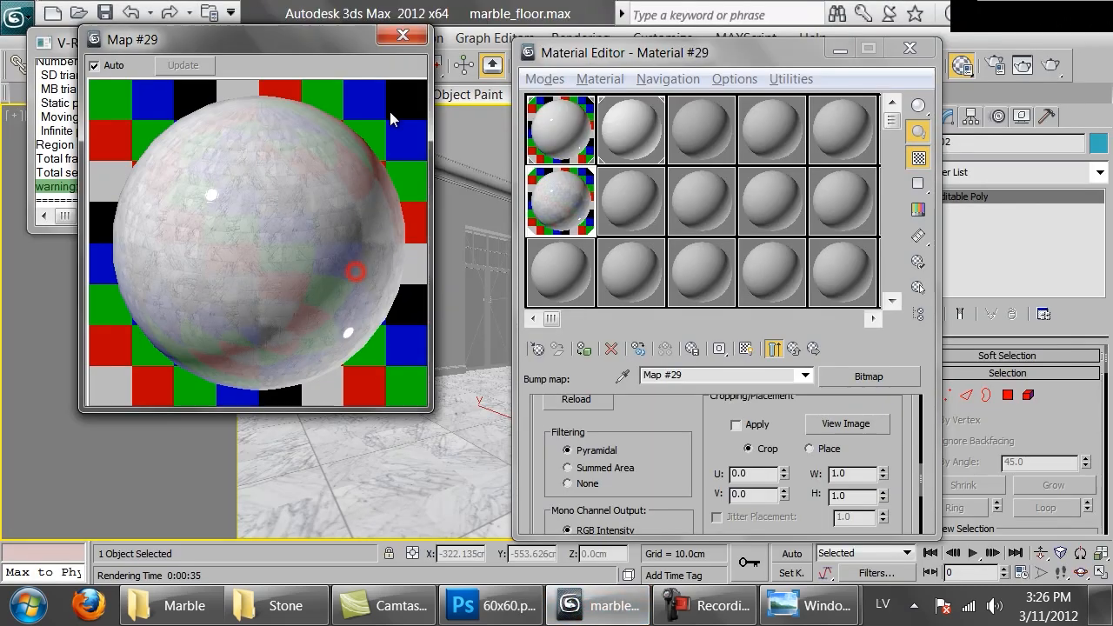
click(409, 38)
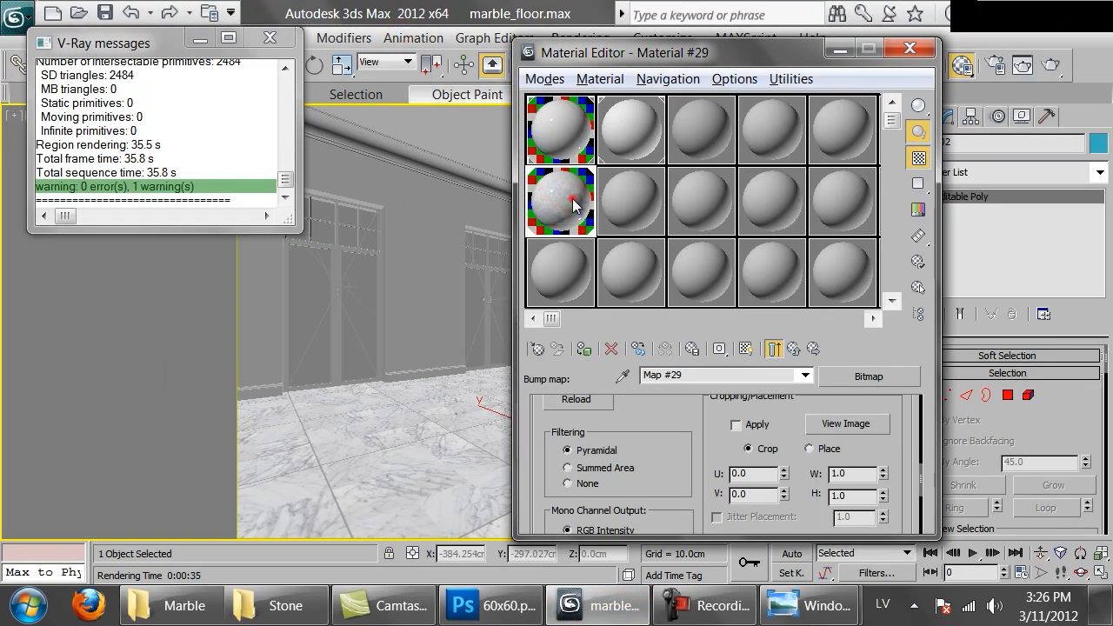
double_click(574, 204)
click(639, 465)
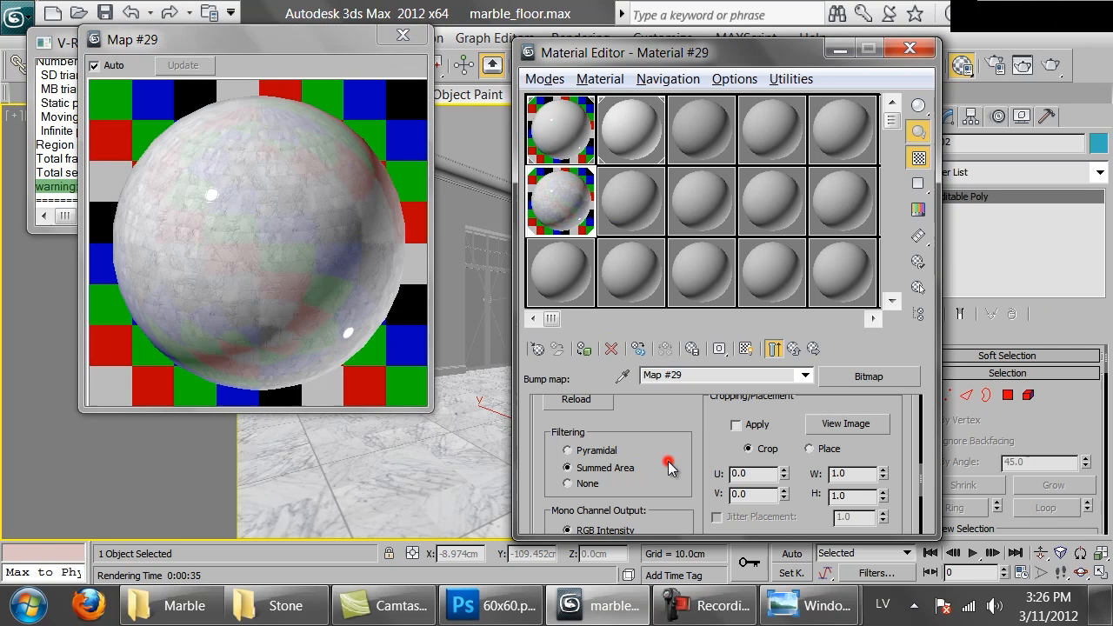
Open the material's diffuse bitmap 60x60_bianco_carrara.png and display it shaded in the viewport
click(773, 350)
scroll(608, 433, up, 6)
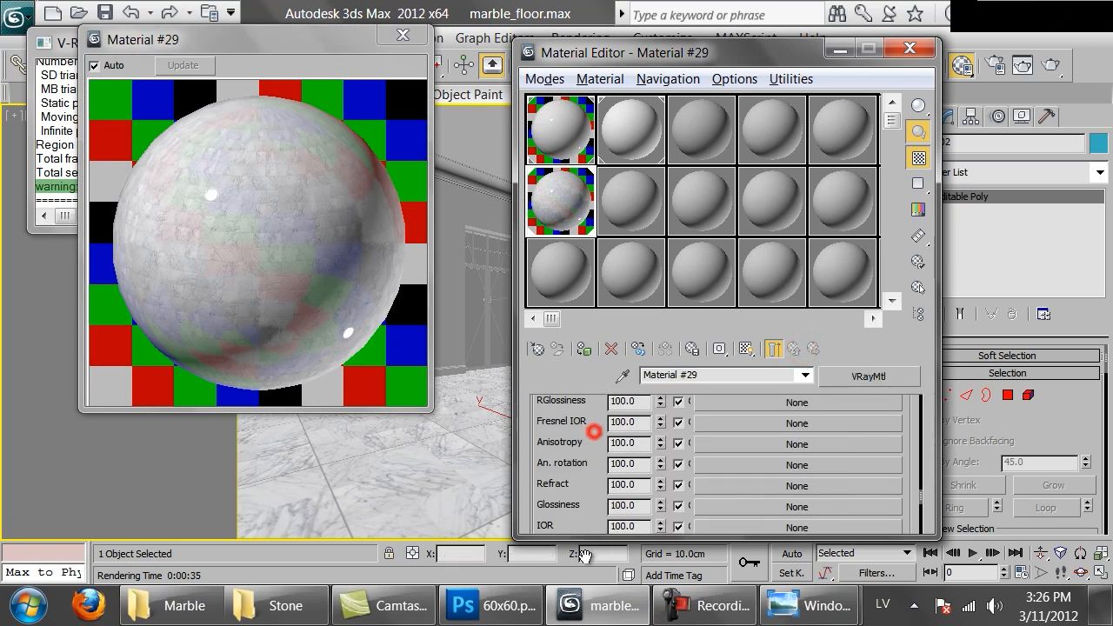
click(773, 489)
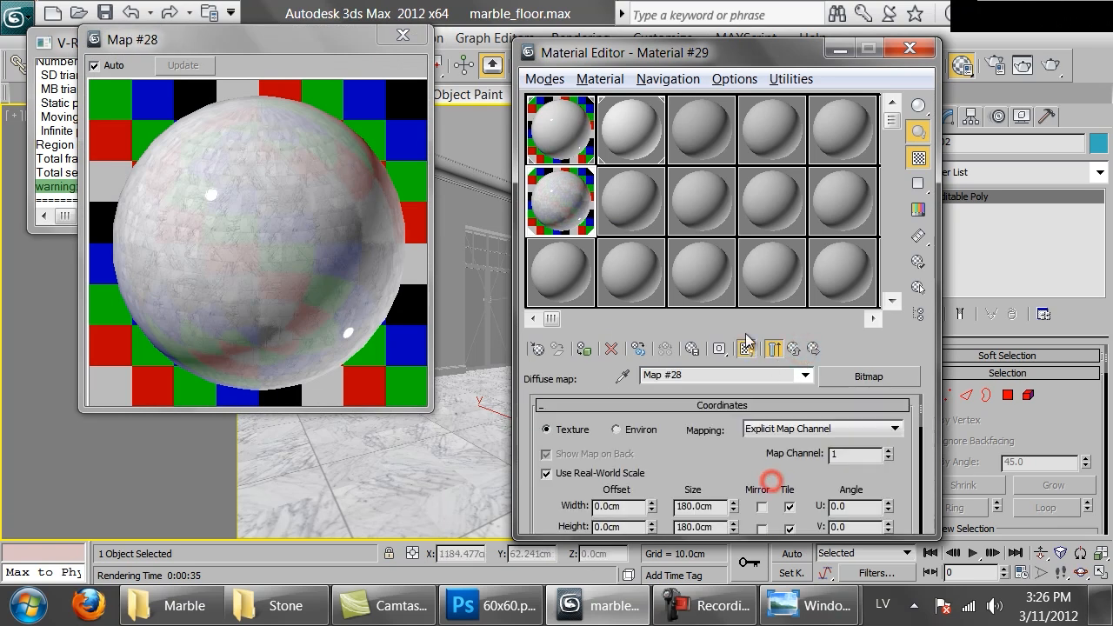
click(744, 349)
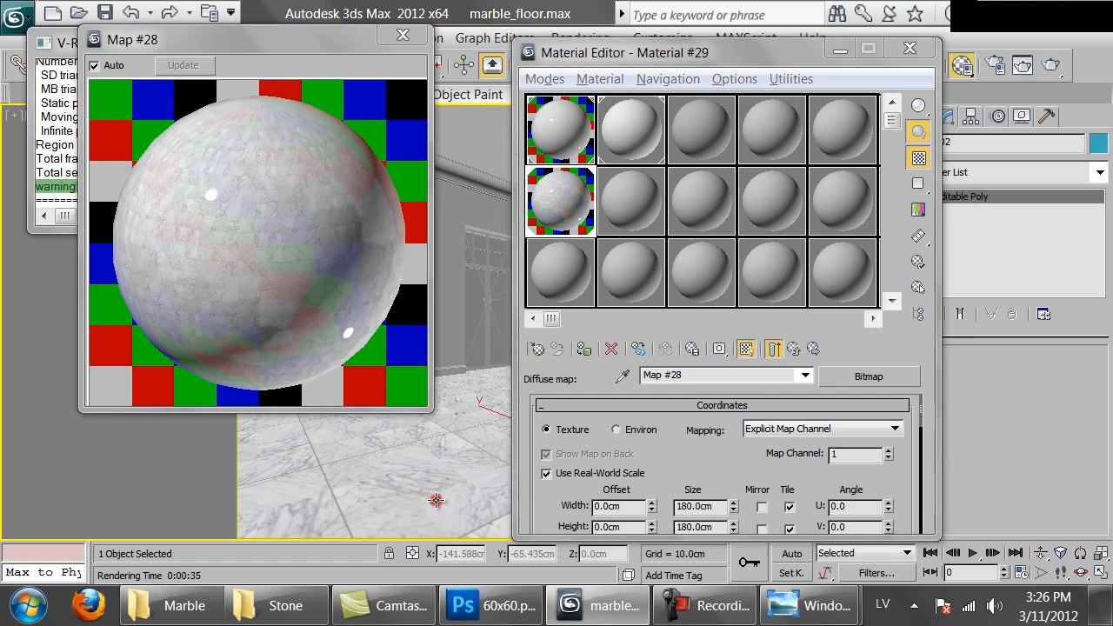
Isolate the floor, examine its tile joints from the top view, and return to the full camera view
key(alt+q)
key(t)
scroll(502, 466, up, 5)
middle_drag(417, 460, 426, 321)
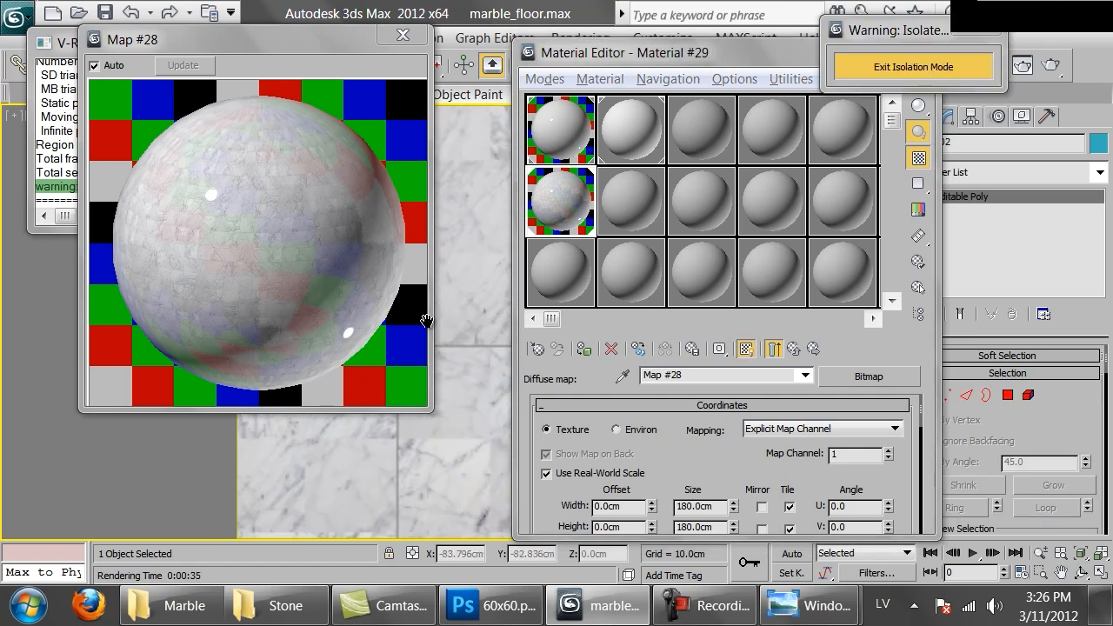
middle_drag(443, 461, 484, 481)
key(c)
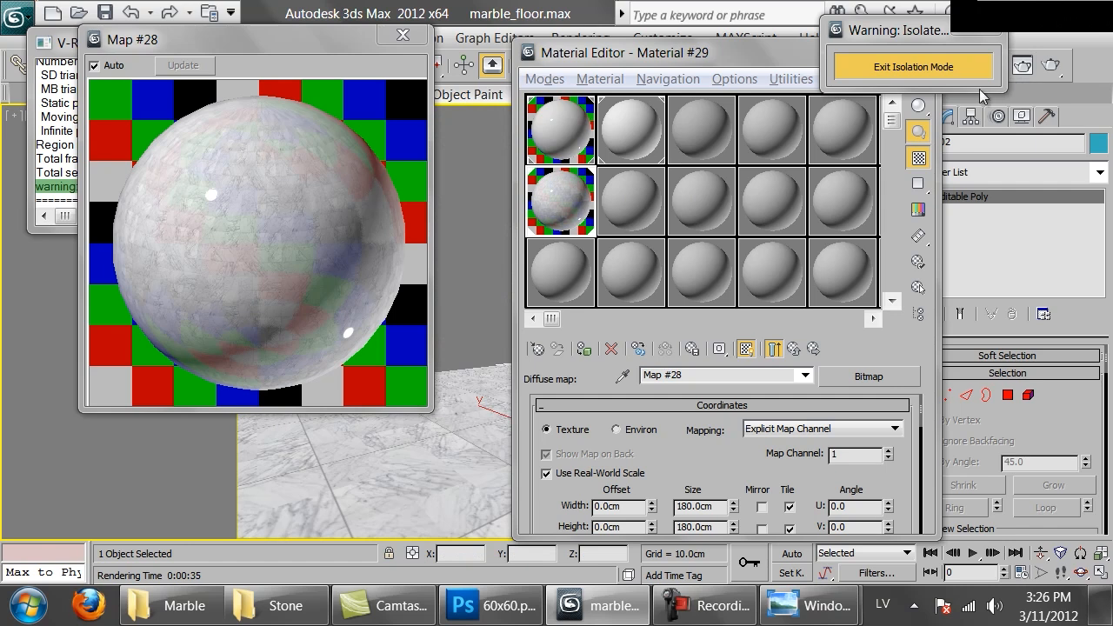
click(869, 64)
Render the room, examine the floor's joints and reflections at 200%, and stop the render
click(1055, 65)
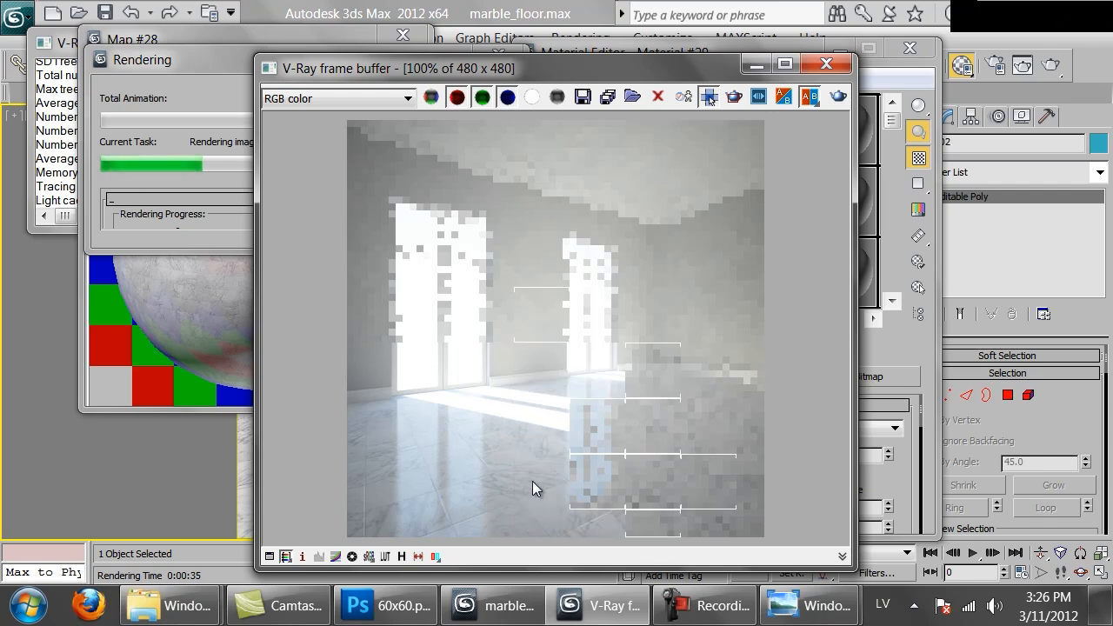
scroll(389, 492, up, 1)
middle_drag(388, 492, 665, 310)
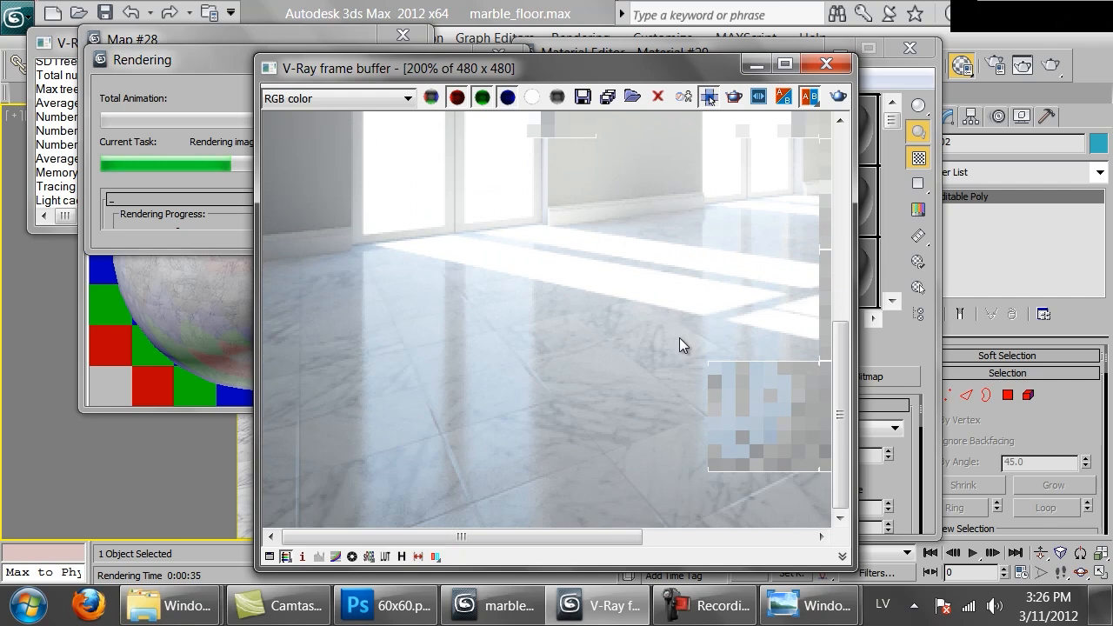
middle_drag(730, 447, 476, 356)
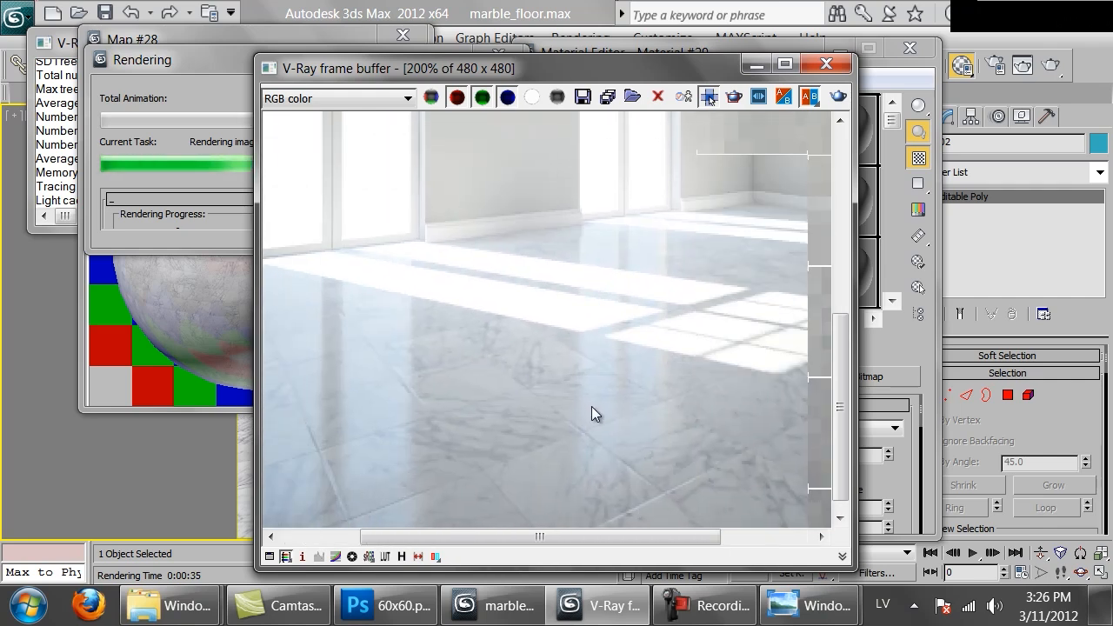
middle_drag(486, 274, 705, 345)
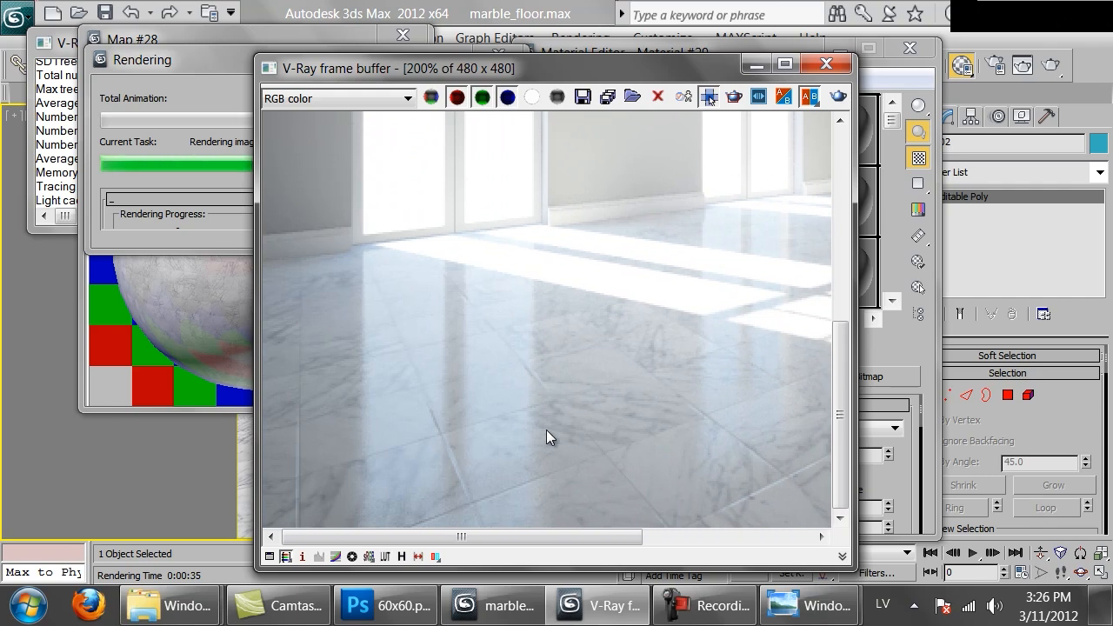
scroll(545, 430, down, 2)
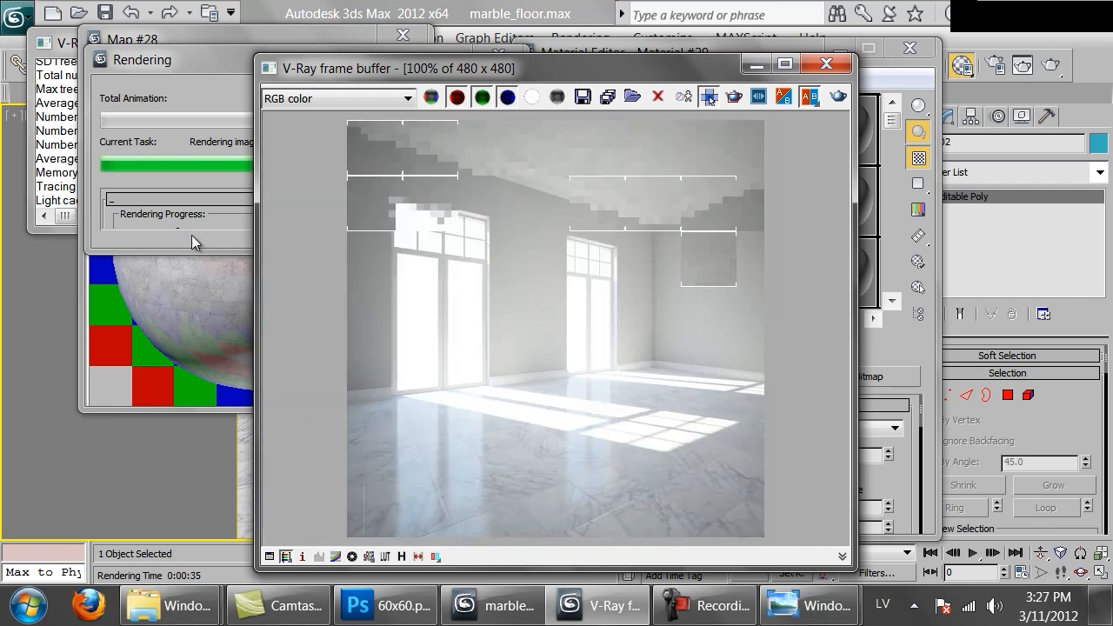
click(193, 243)
click(472, 93)
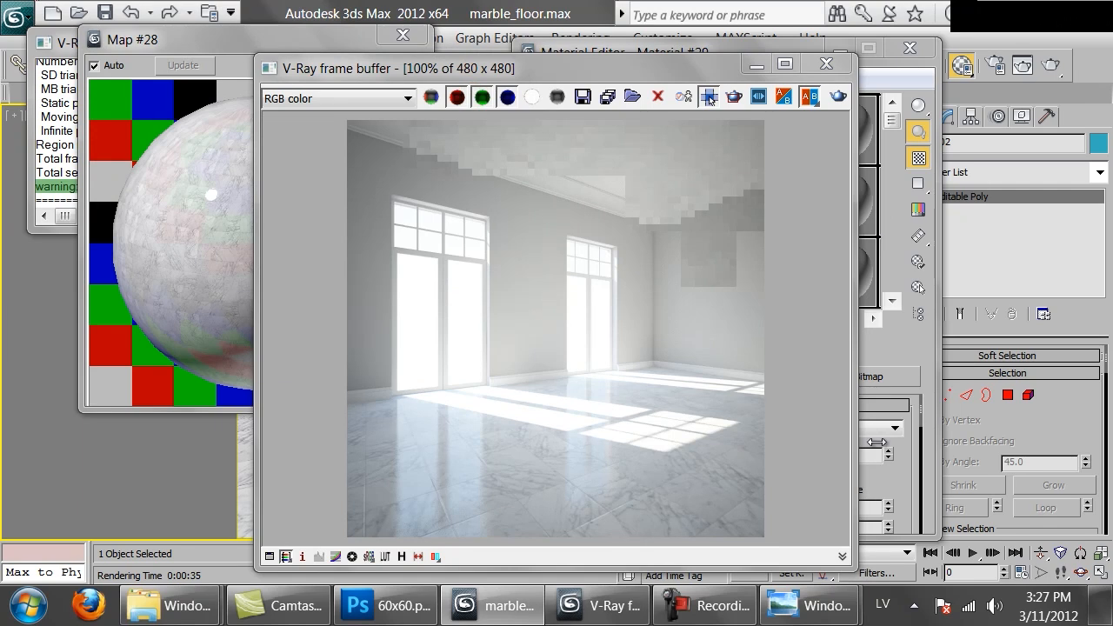
Set the filtering of the 60x60.png bump bitmap to None
click(904, 476)
click(791, 350)
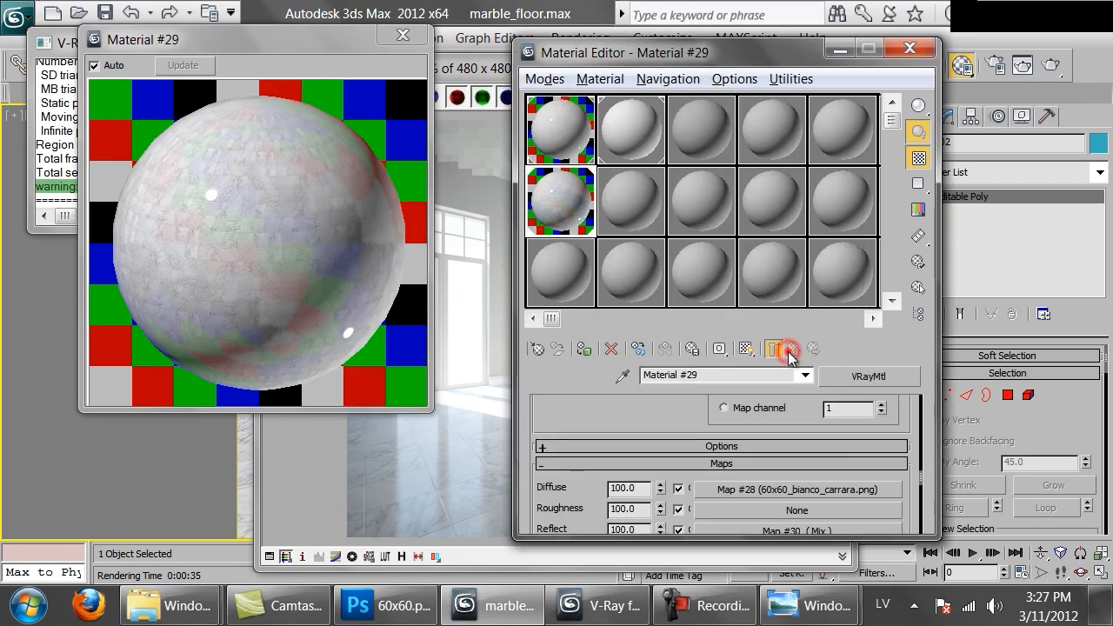
scroll(635, 415, down, 6)
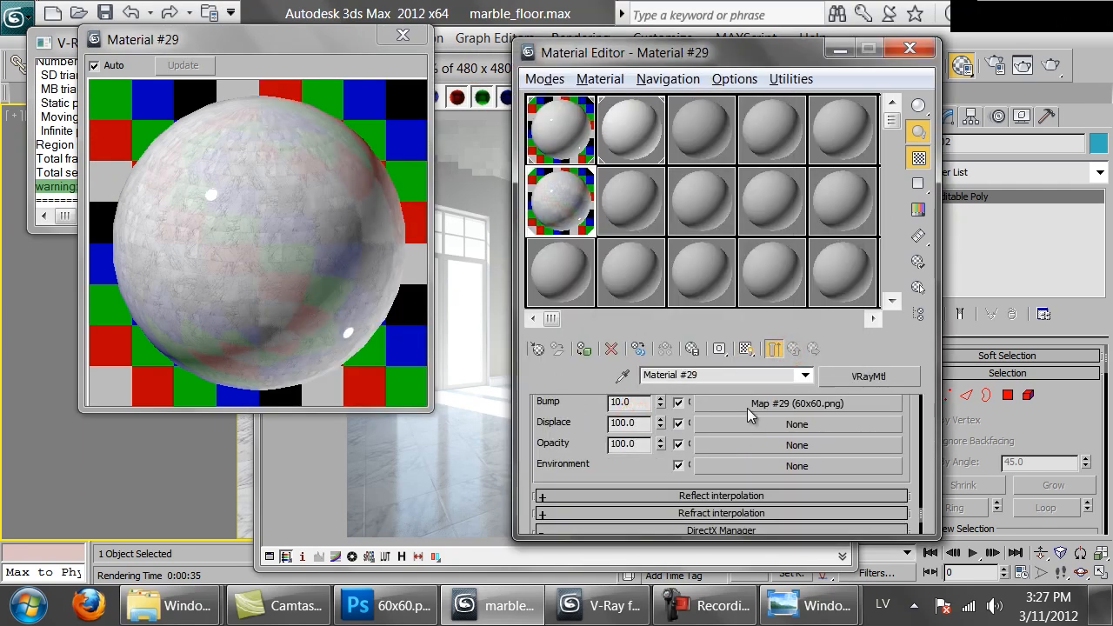
click(748, 415)
drag(693, 466, 697, 351)
scroll(629, 454, down, 5)
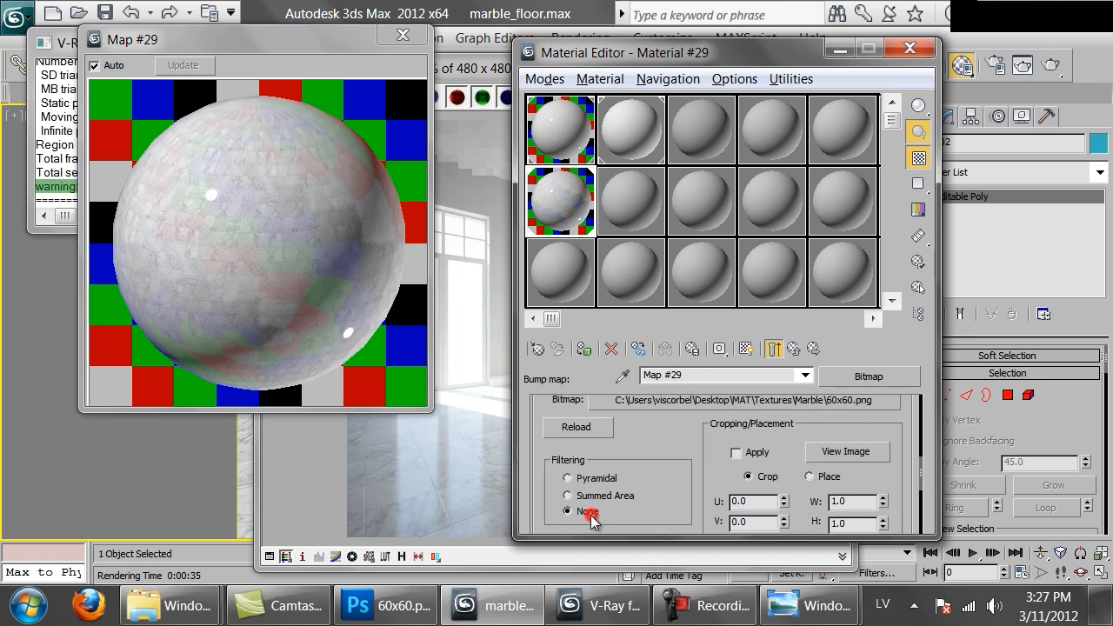
drag(670, 429, 675, 474)
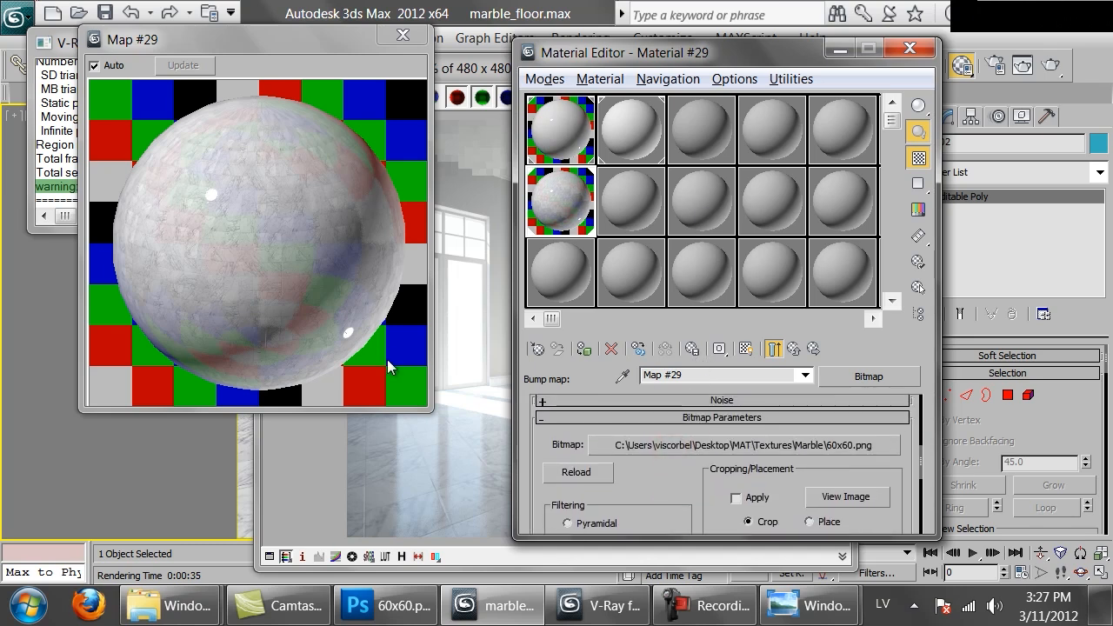
Render the room again with the unfiltered bump map, examine the floor joints up close, and cancel the render
click(435, 481)
click(834, 98)
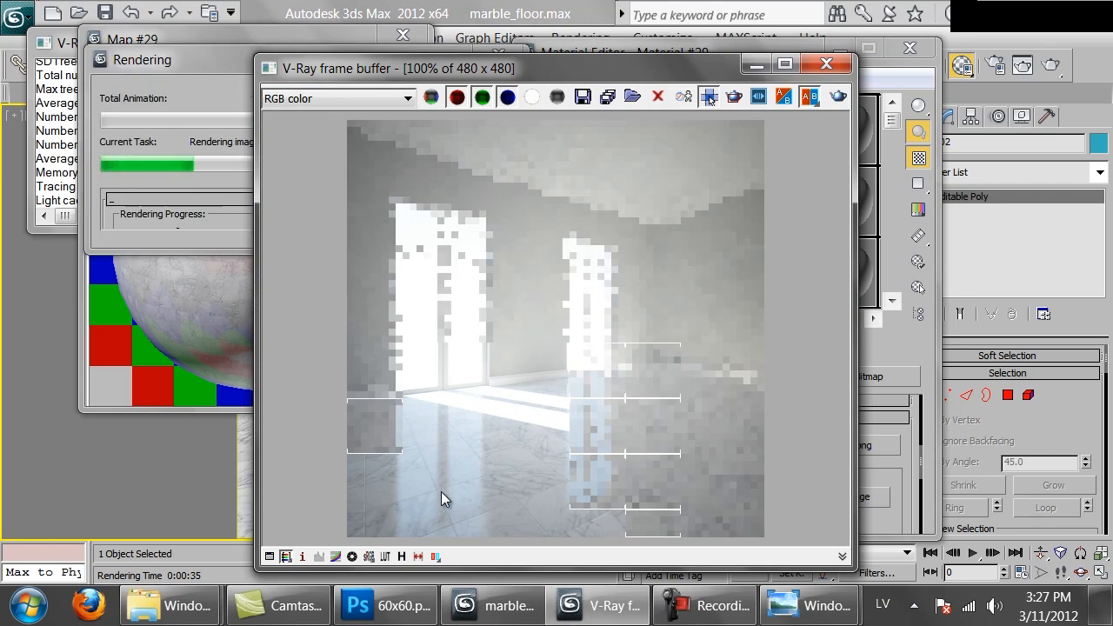
scroll(570, 484, up, 1)
middle_drag(563, 484, 605, 389)
scroll(606, 390, down, 1)
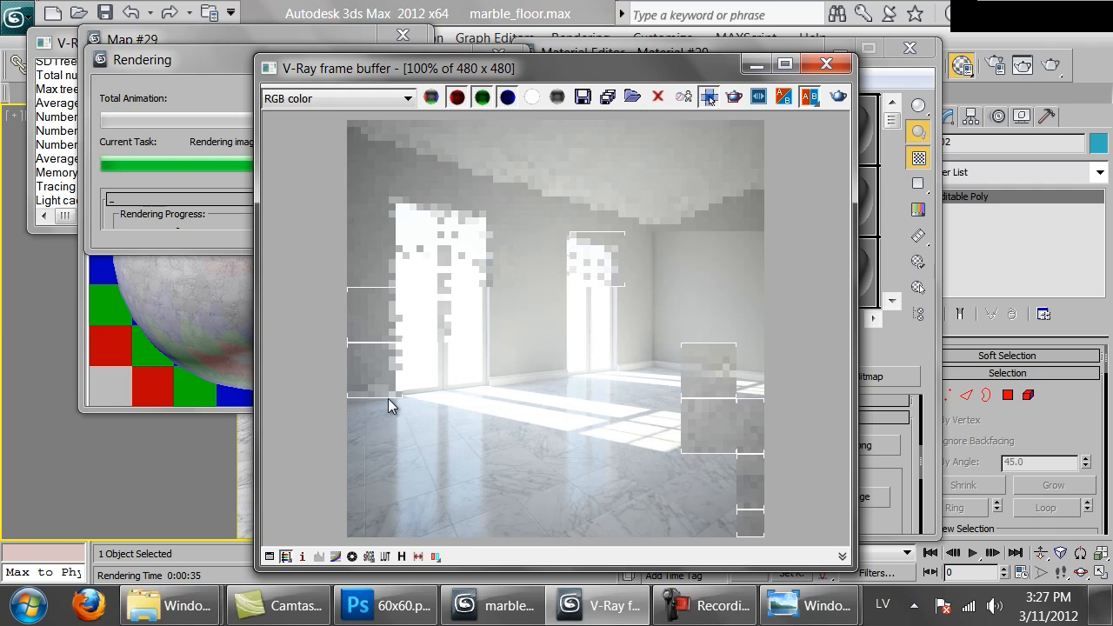
click(204, 216)
click(452, 99)
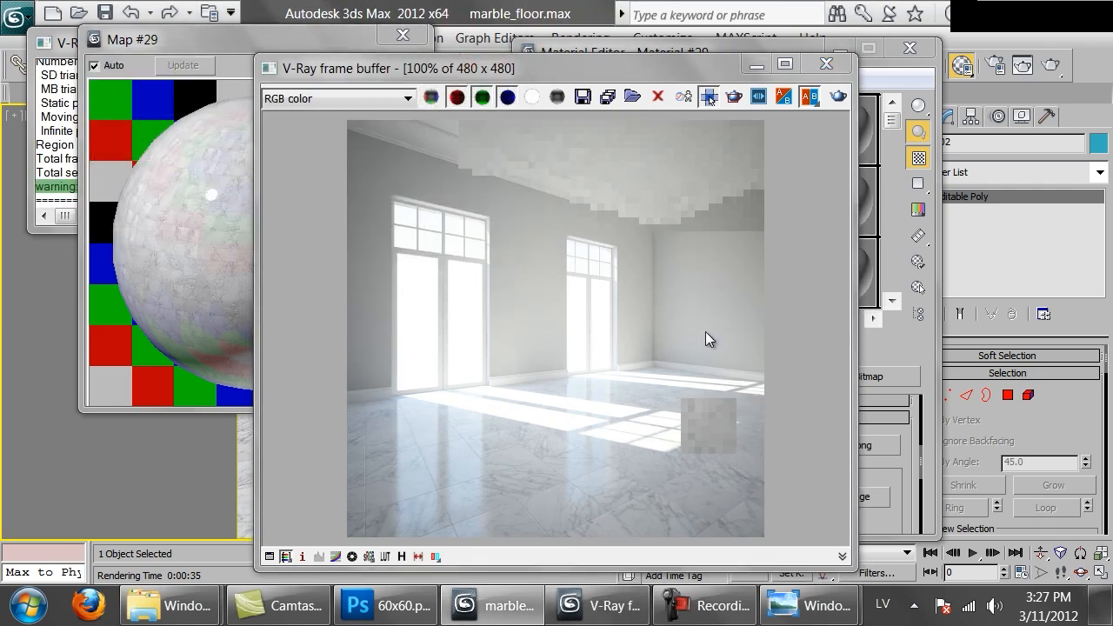
Replace the material's 60x60.png bump bitmap with a Mix map, keeping the old map as a sub-map
click(894, 478)
scroll(897, 473, up, 2)
click(794, 349)
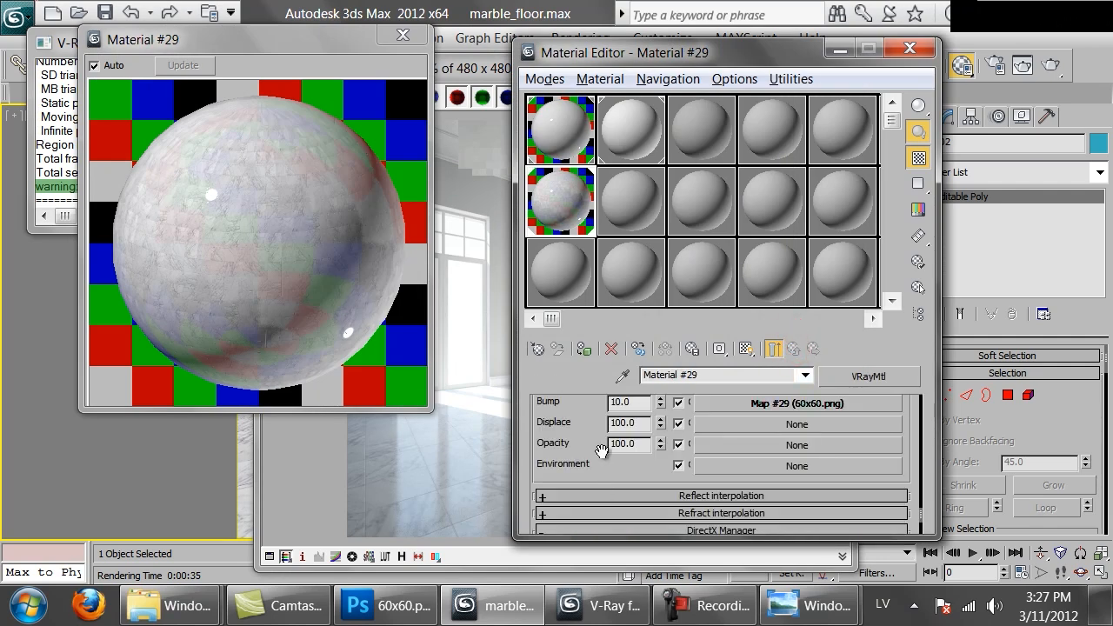
drag(570, 419, 581, 449)
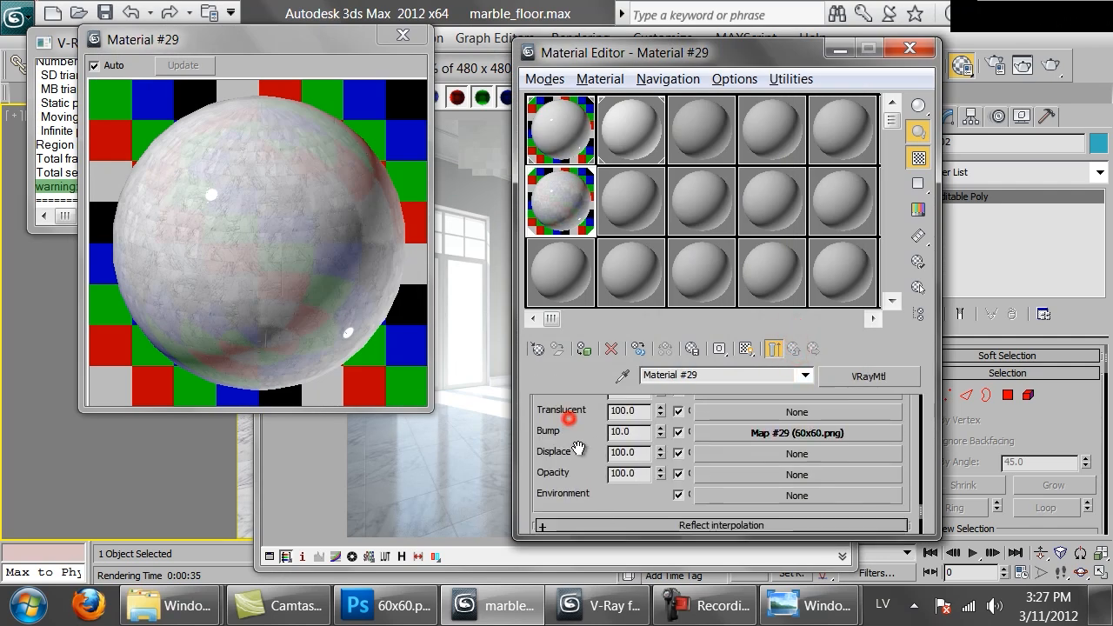
click(736, 430)
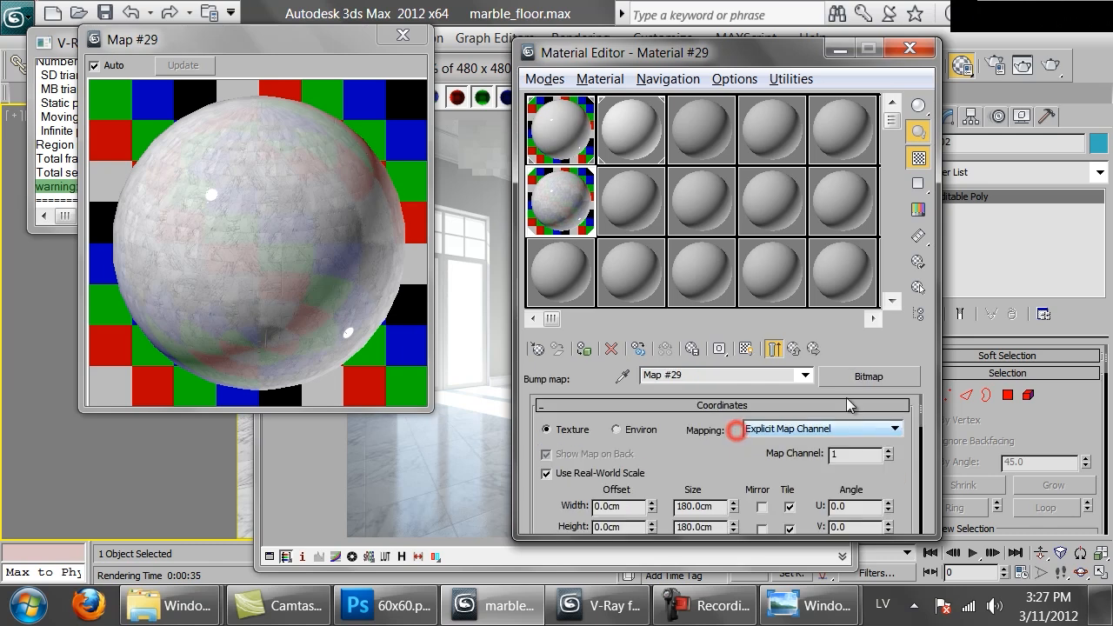
click(853, 382)
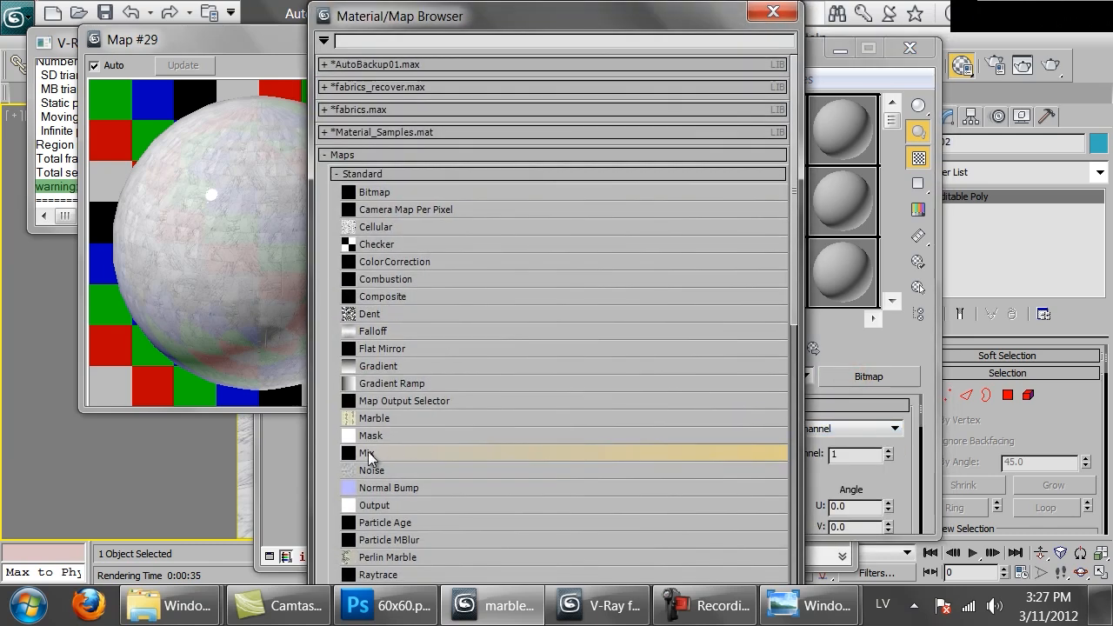
double_click(369, 453)
click(677, 346)
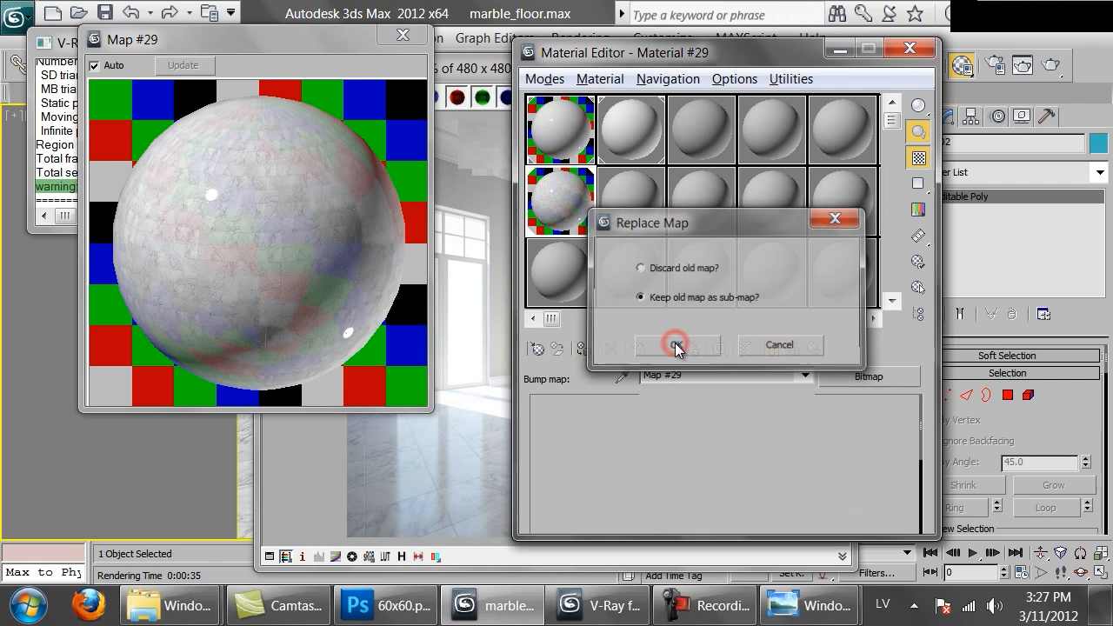
Assign a Noise map to Color #2 of the Mix map and set the noise size to 100
click(776, 480)
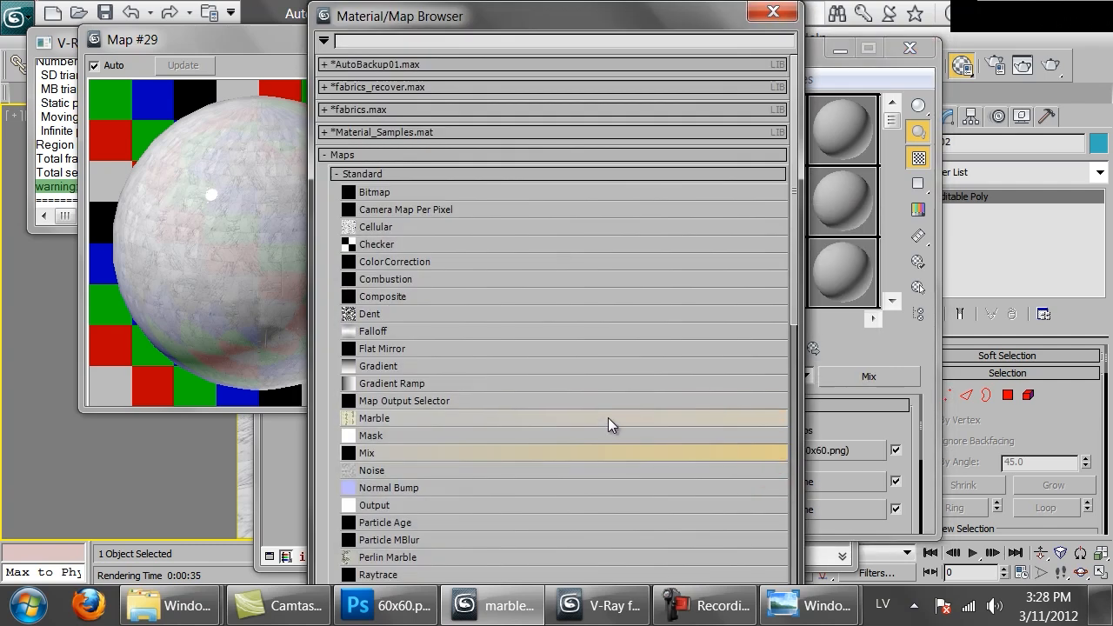
double_click(382, 468)
scroll(718, 461, down, 5)
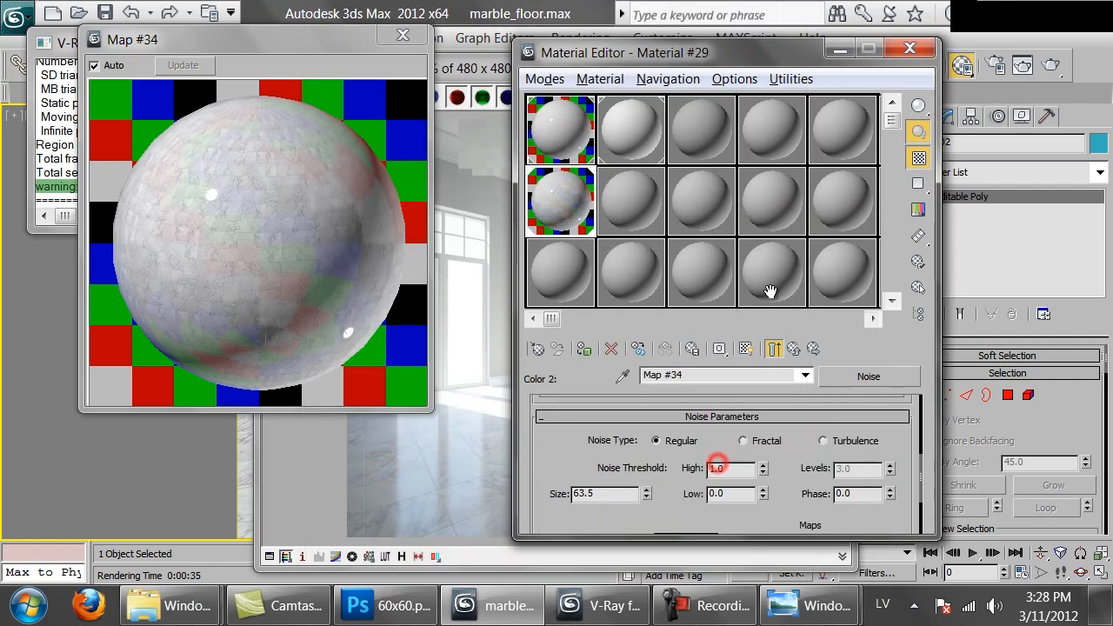
scroll(579, 448, up, 2)
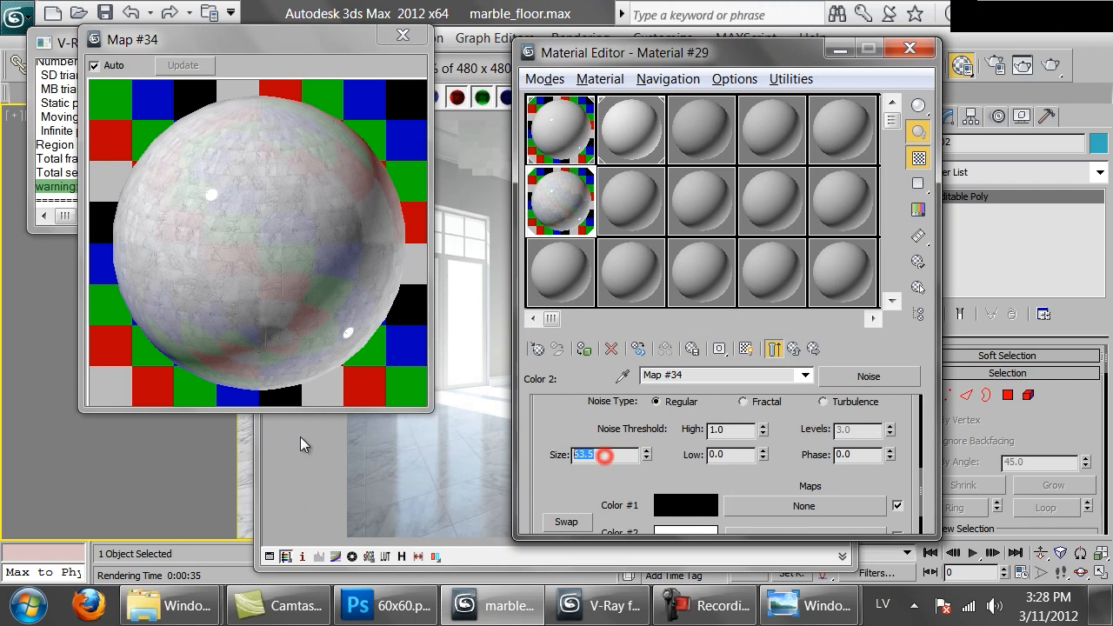
click(776, 343)
Set the Mix amount to 50 and the floor material's bump amount to 20
click(493, 489)
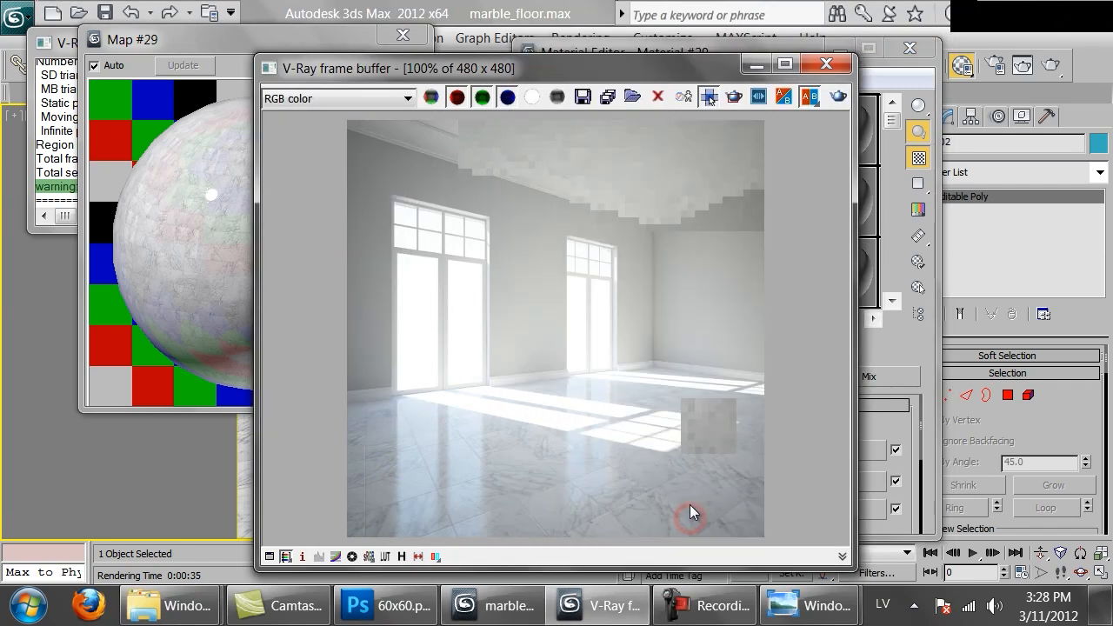
click(872, 420)
double_click(662, 510)
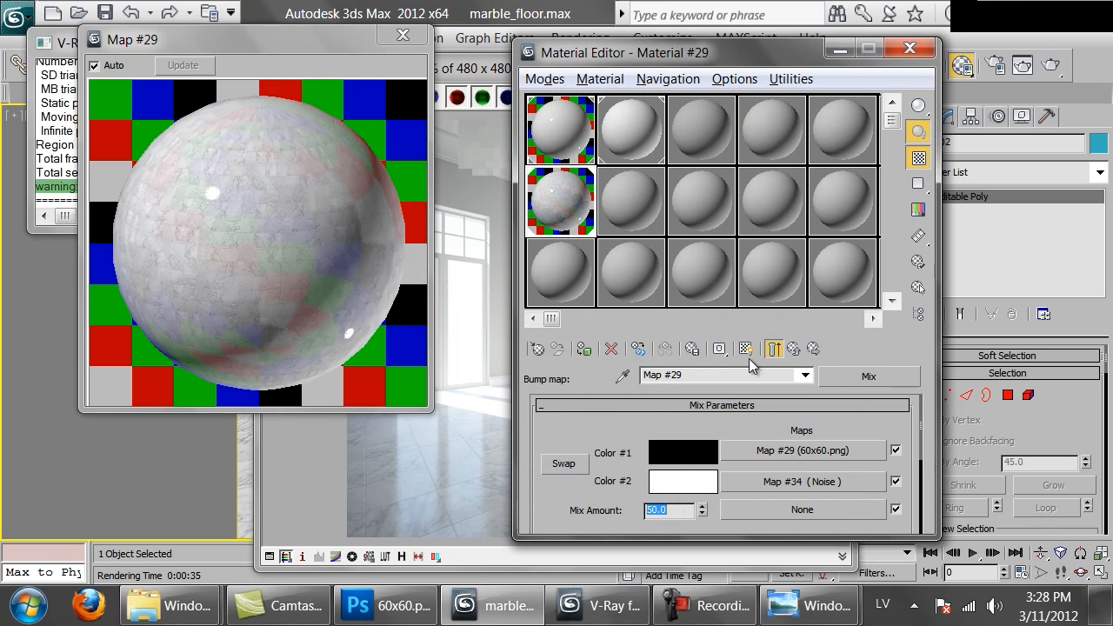
click(814, 349)
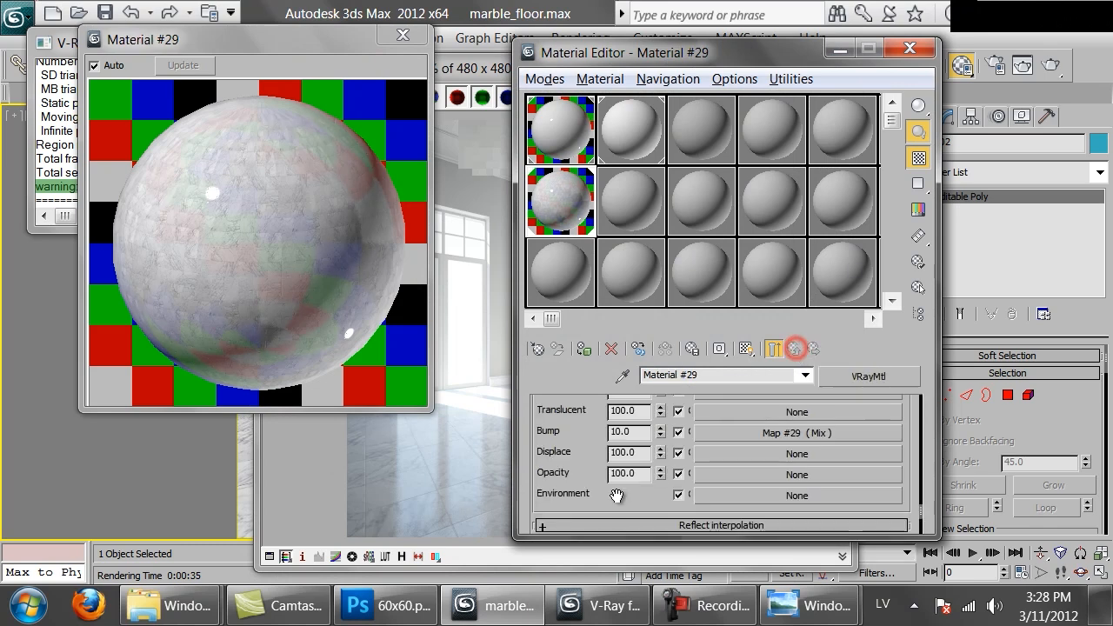
double_click(621, 431)
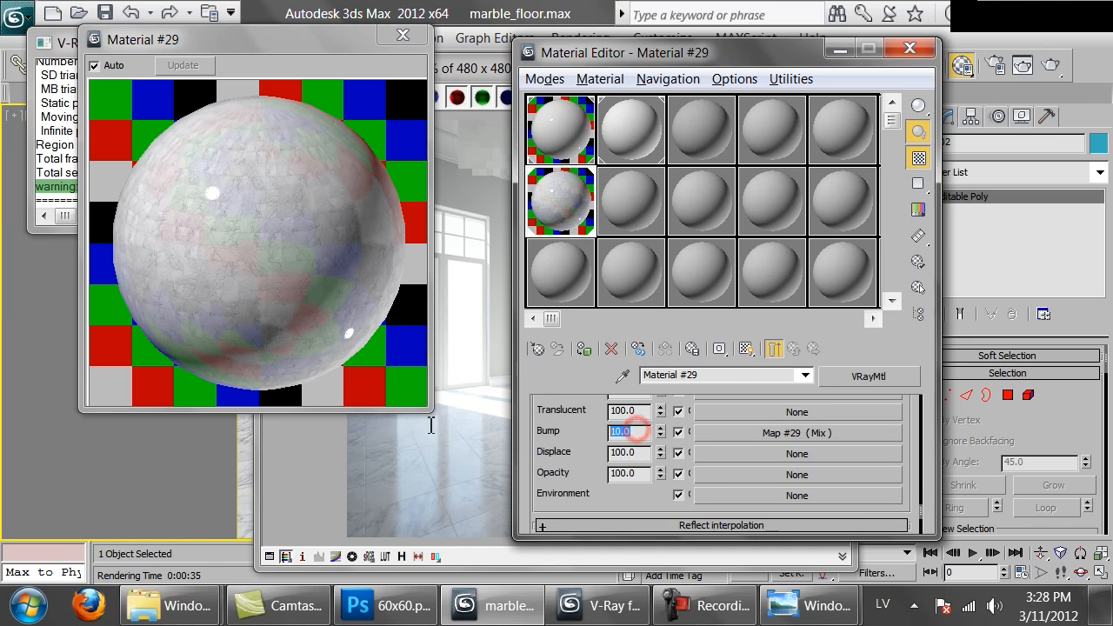
Render the room with the mixed bump map, examine the floor at 200% and full view, and close the frame buffer
click(439, 485)
click(838, 97)
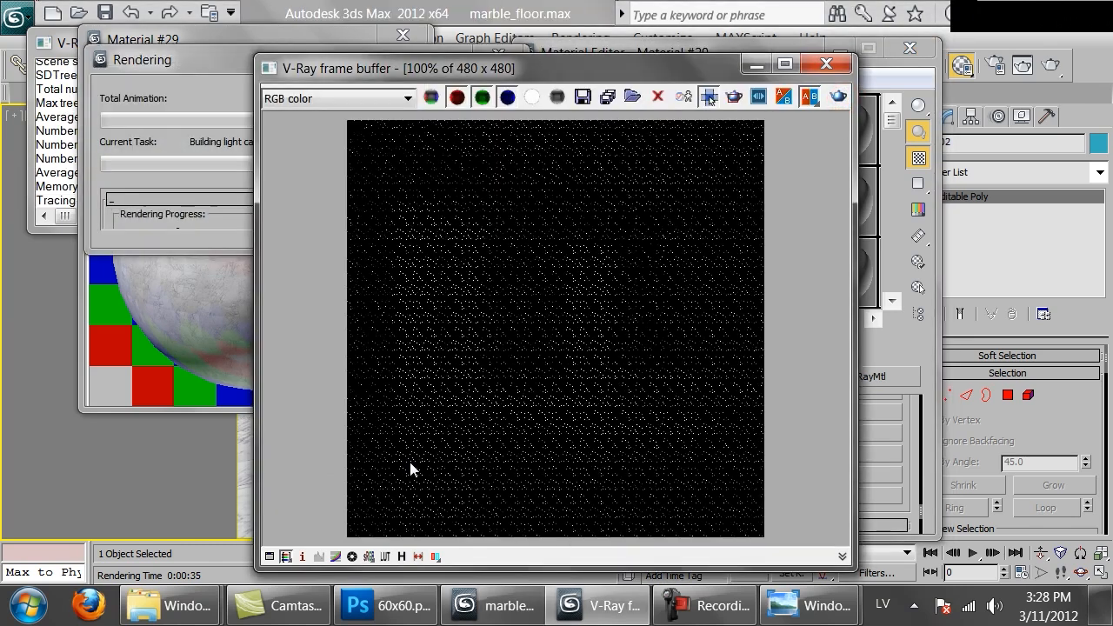
scroll(472, 439, up, 1)
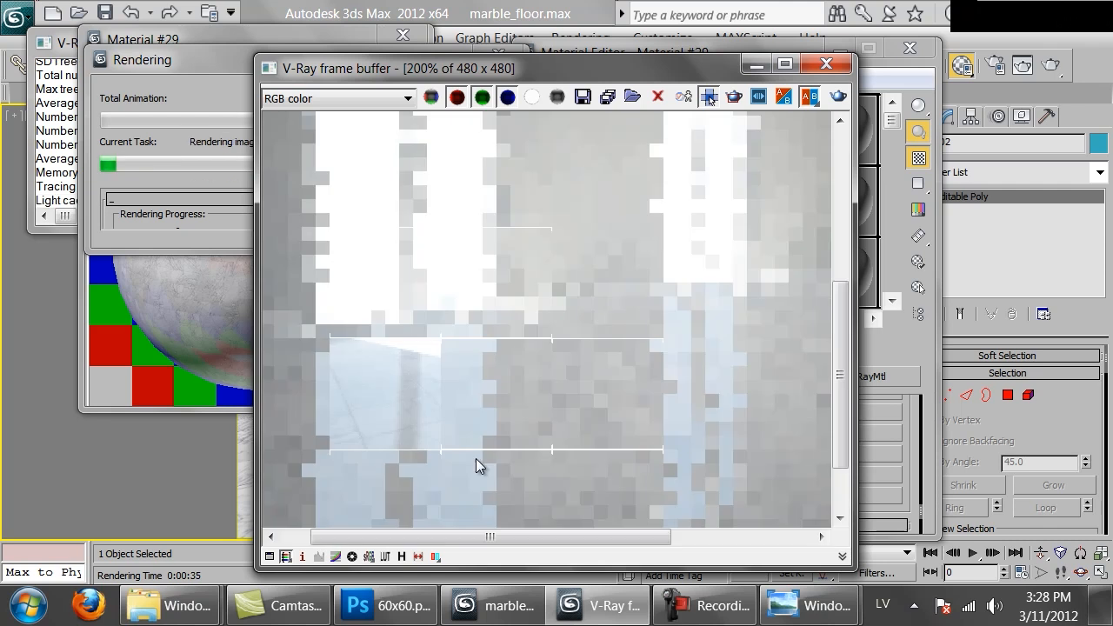
scroll(491, 411, down, 1)
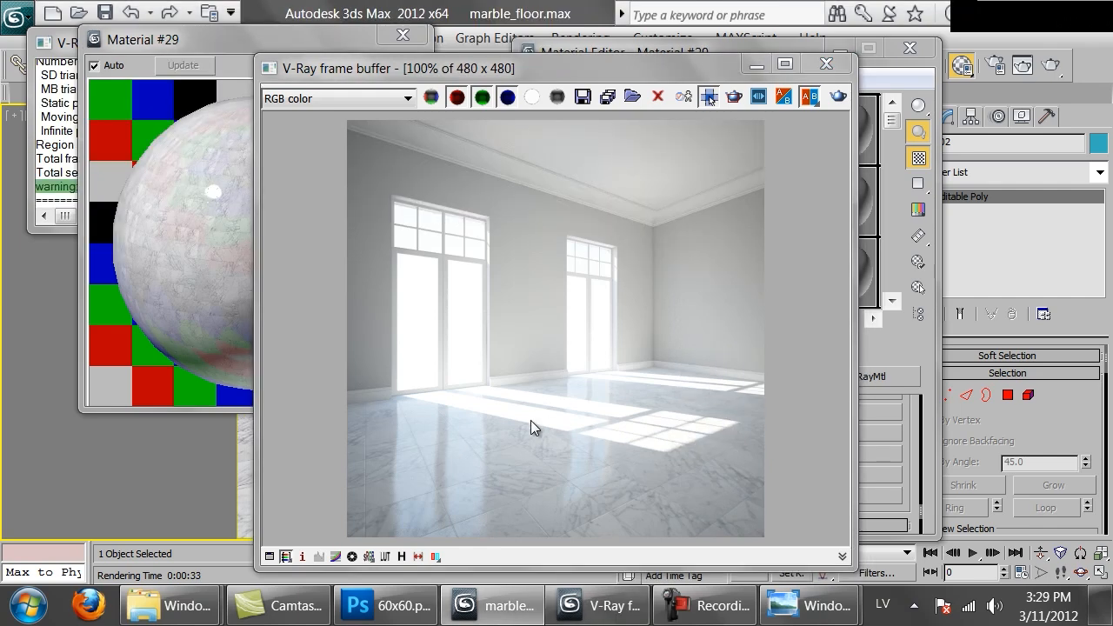
click(826, 64)
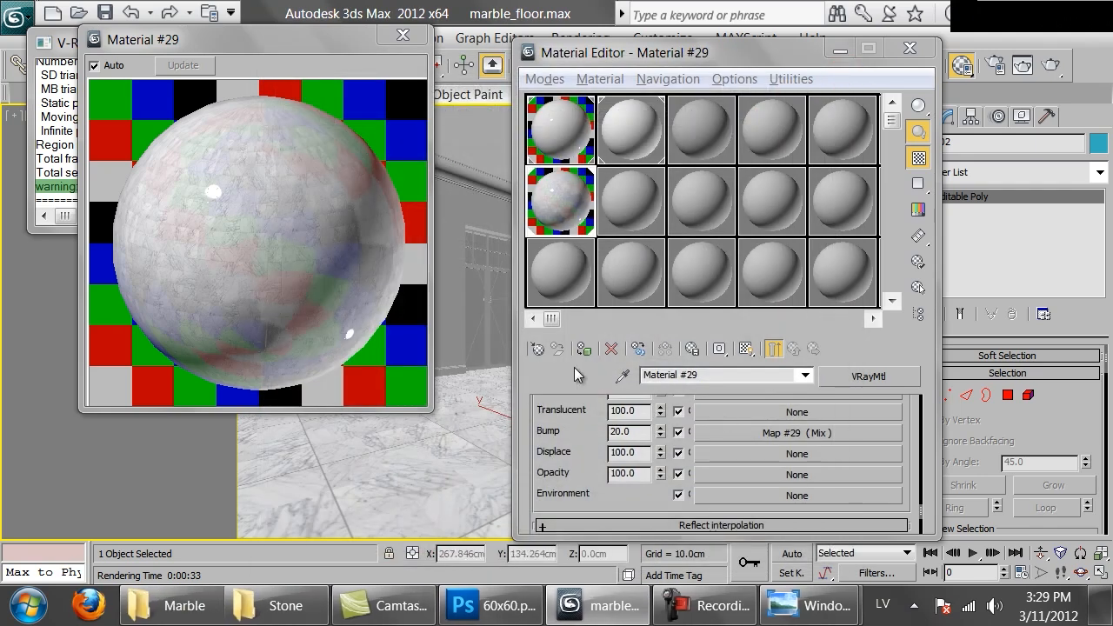
Rename the floor material Marble_tiles_30x30 and close its magnified sample preview
click(578, 421)
scroll(578, 421, up, 15)
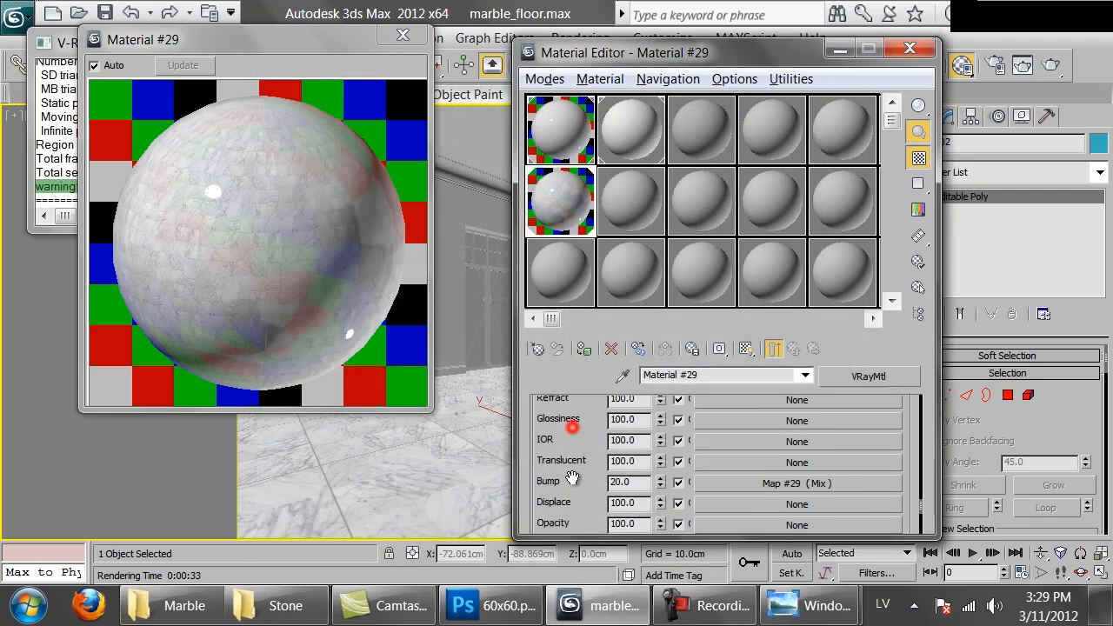
scroll(683, 436, up, 2)
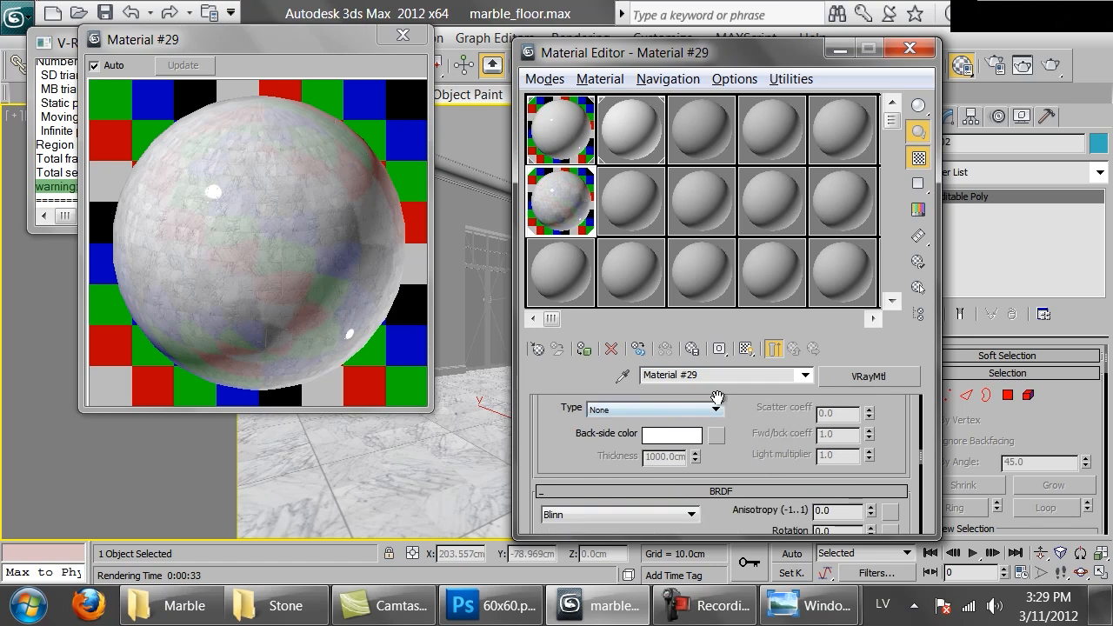
click(707, 374)
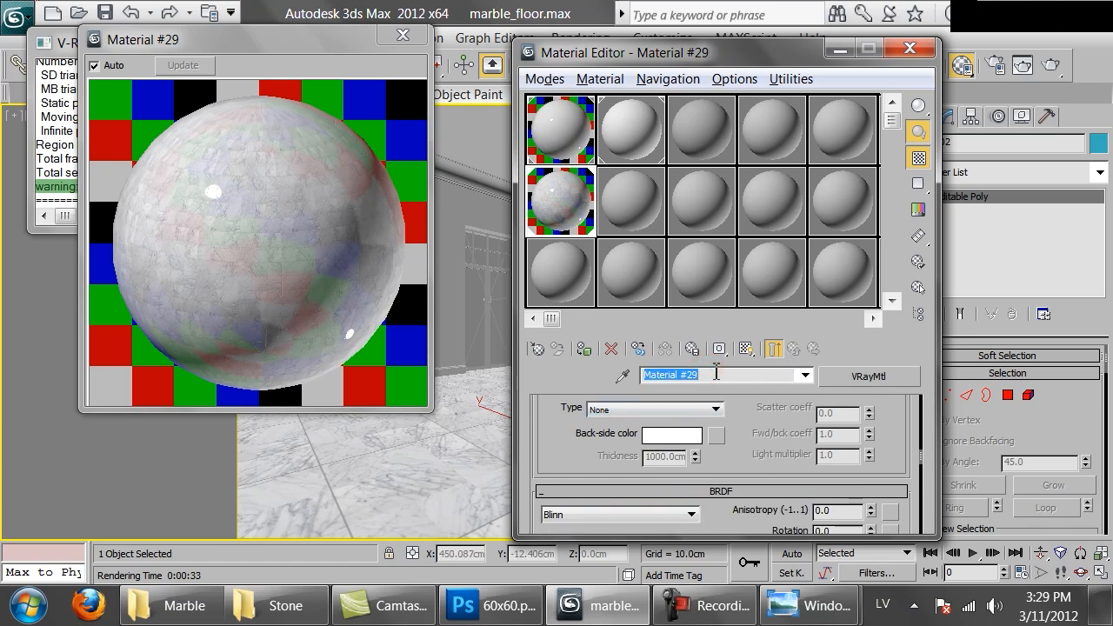
text(Marb)
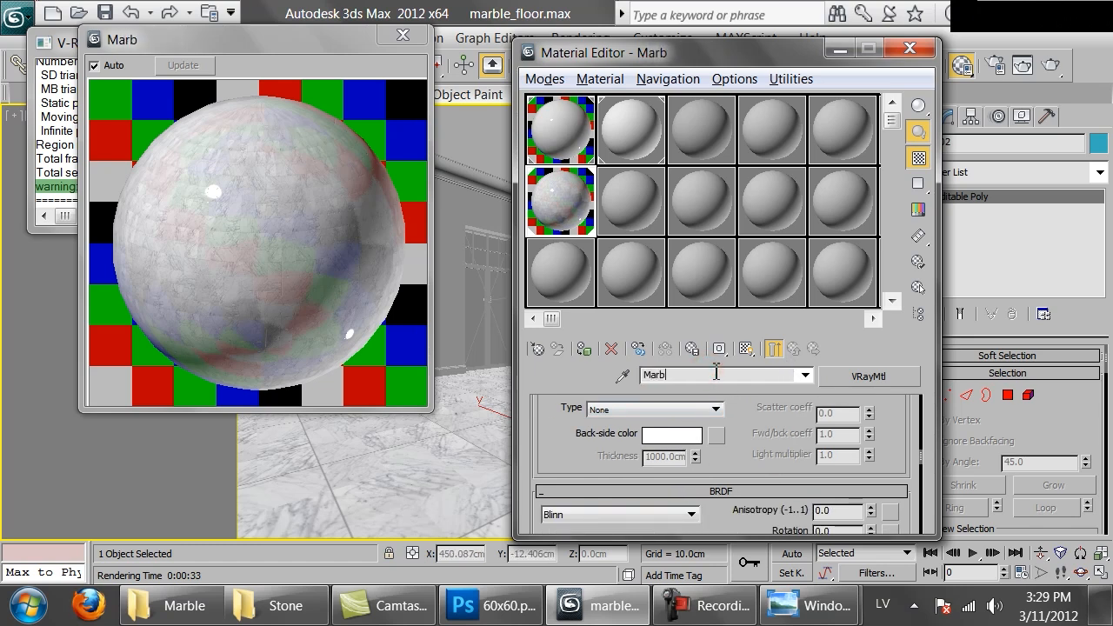
text(le_tiles_)
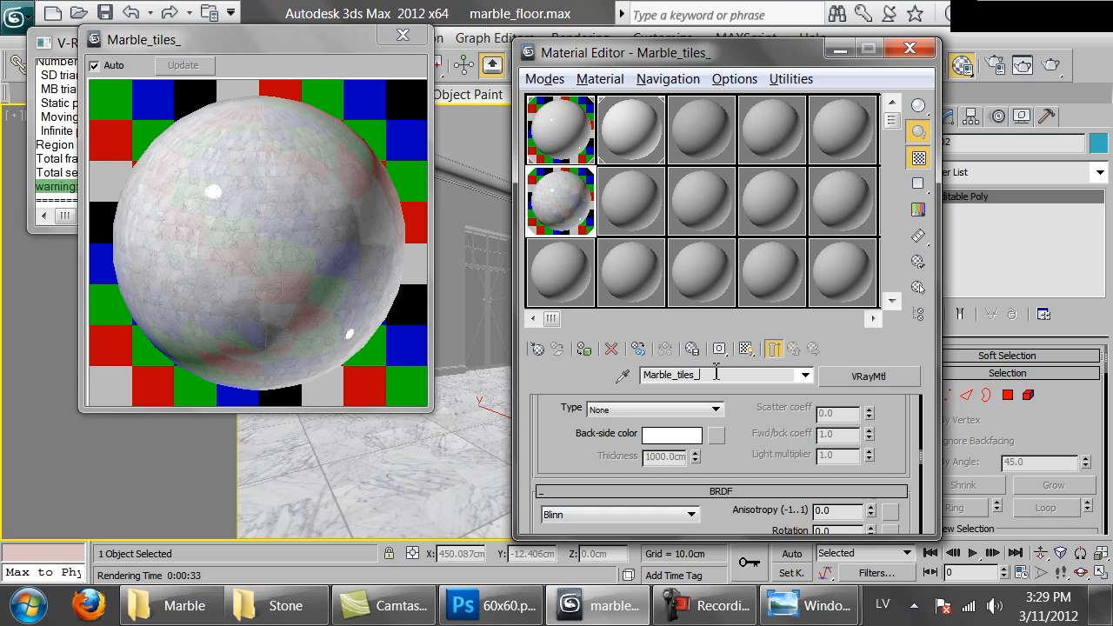
text(30x30)
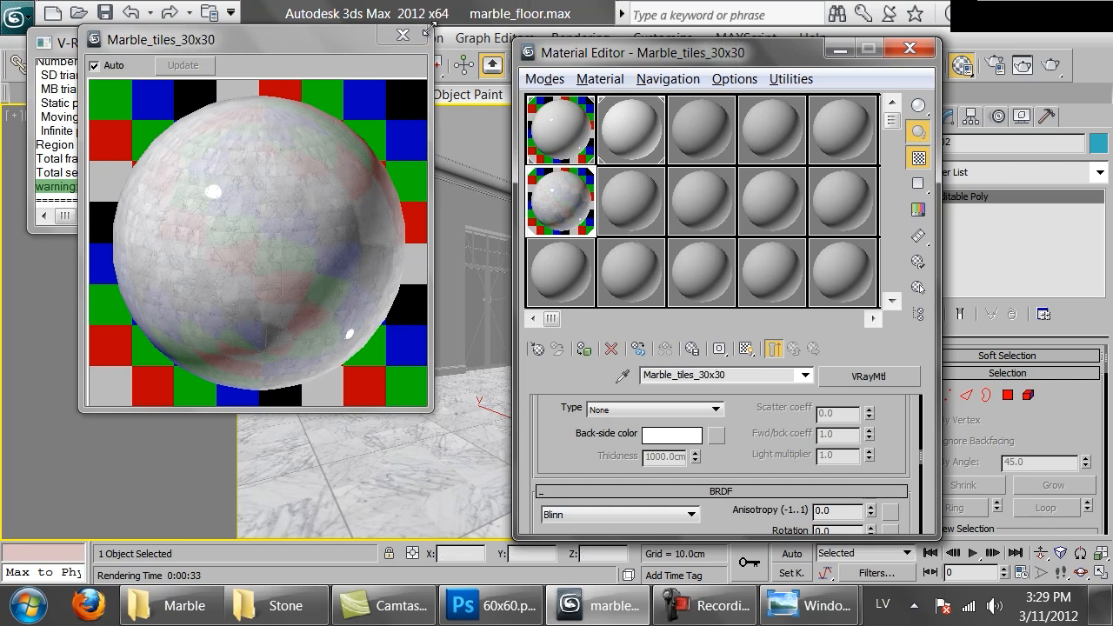
click(402, 37)
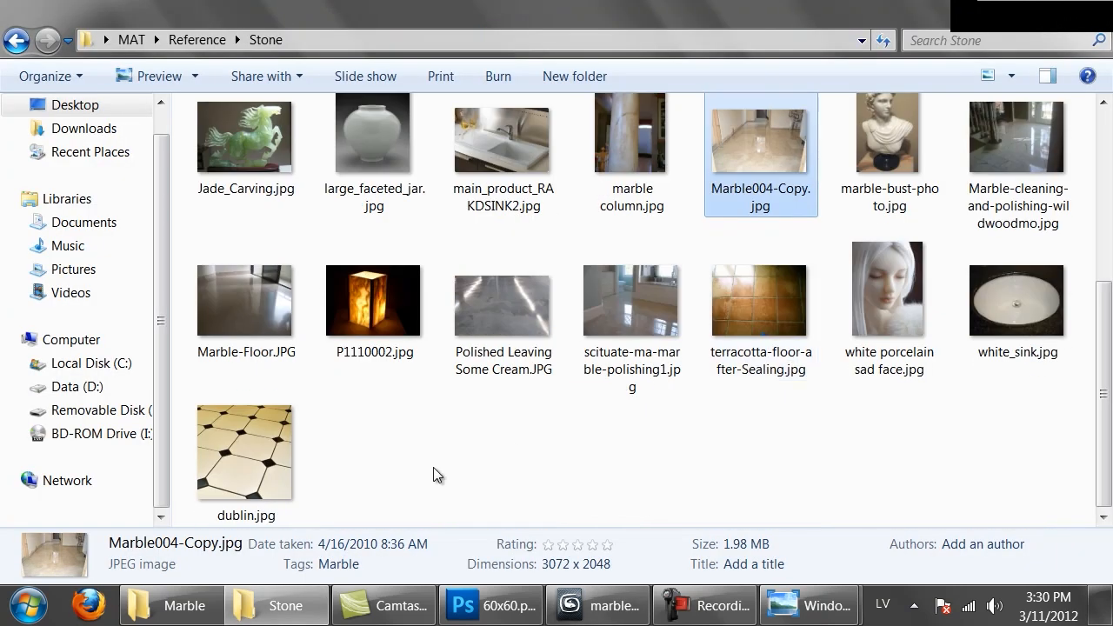
View the dublin.jpg tile reference photo and open the Marble folder inside MAT's raw folder
double_click(253, 444)
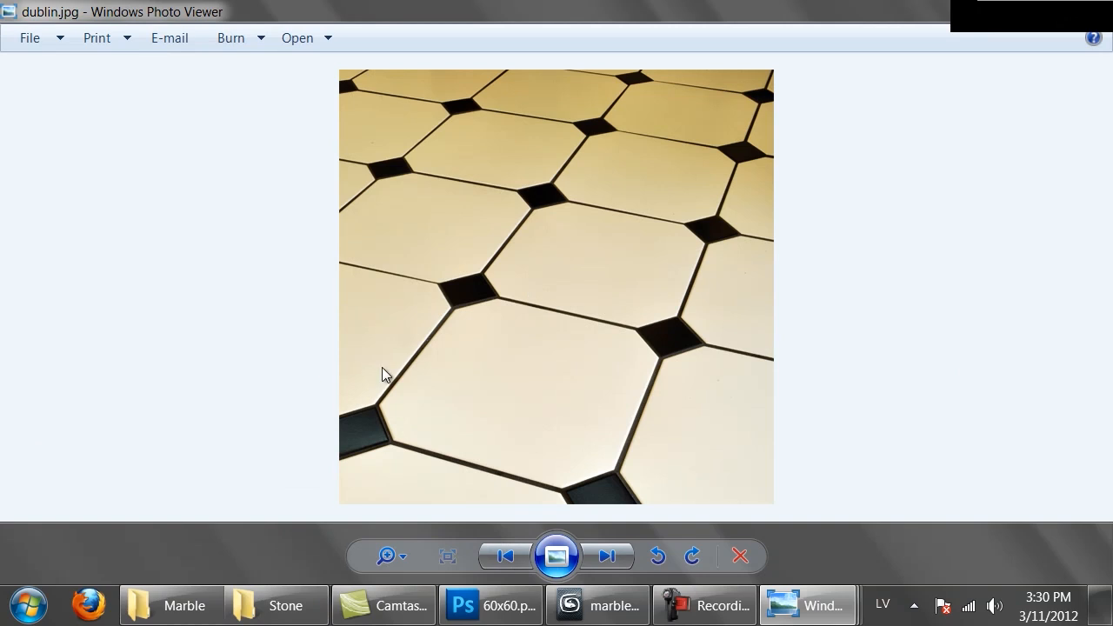
click(170, 605)
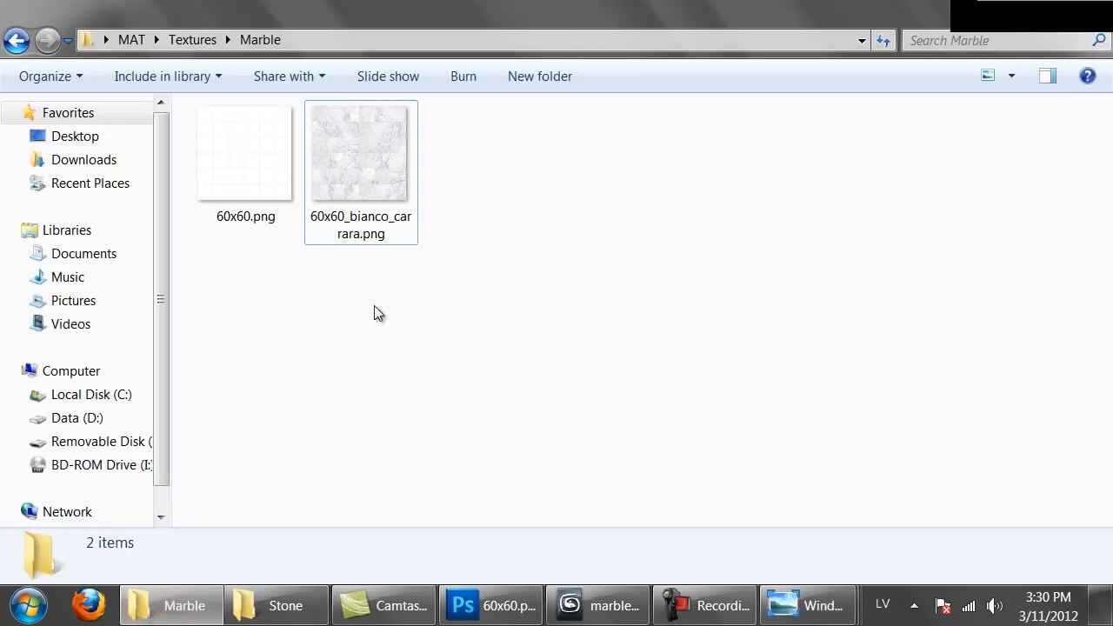
key(BackSpace)
key(BackSpace)
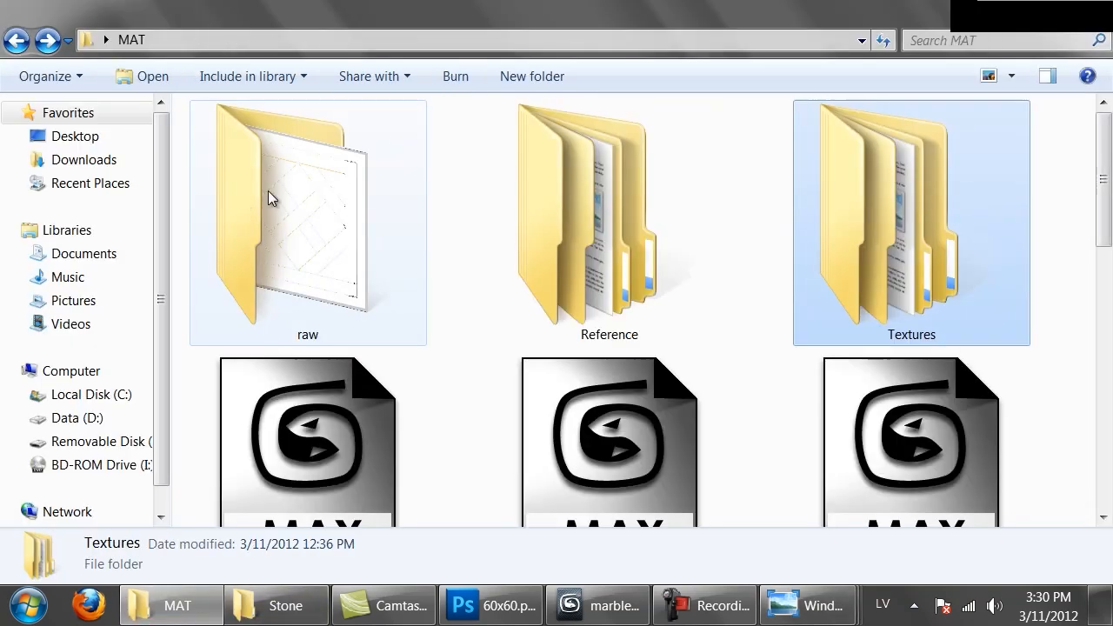
double_click(300, 210)
double_click(255, 149)
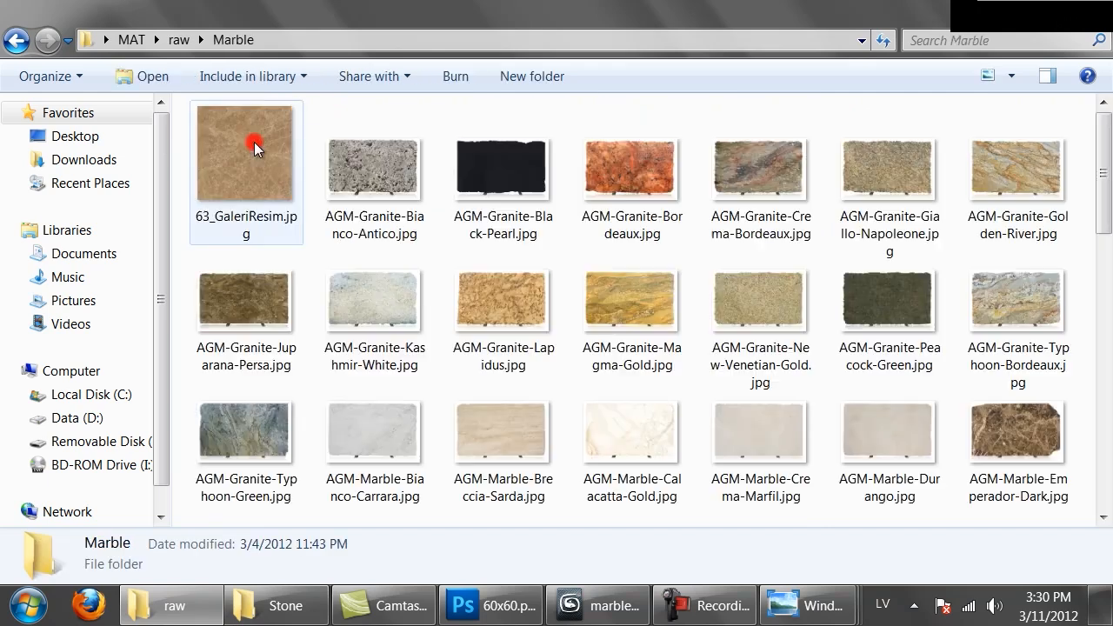
Browse the raw marble slab images, view AGM-Marble-Emperador-Light.jpg, and close it
mouse_move(681, 365)
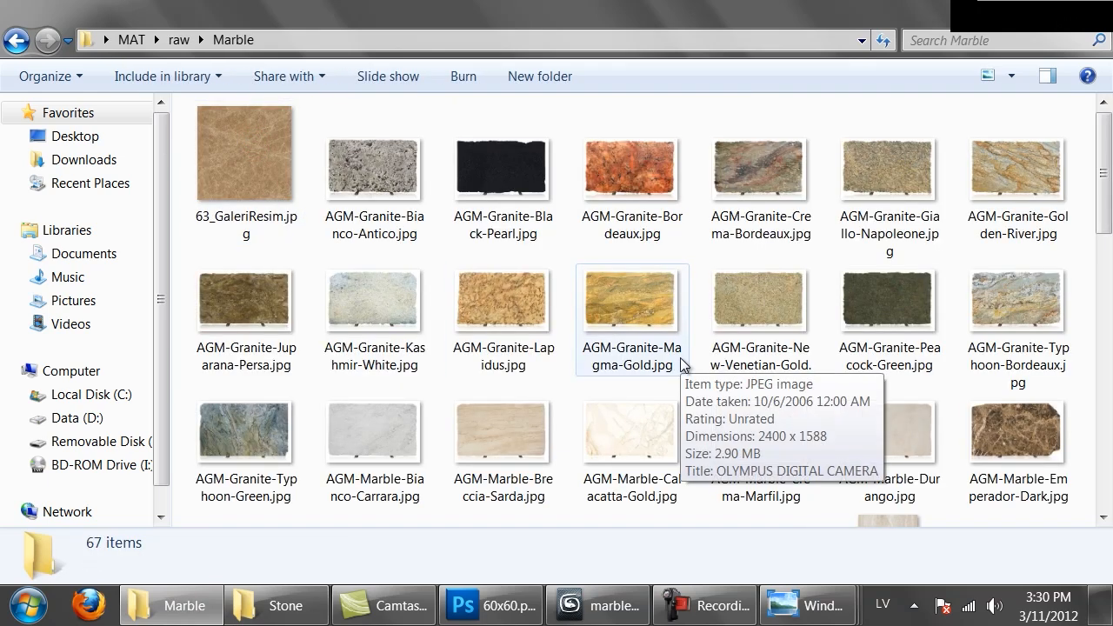
scroll(682, 361, down, 3)
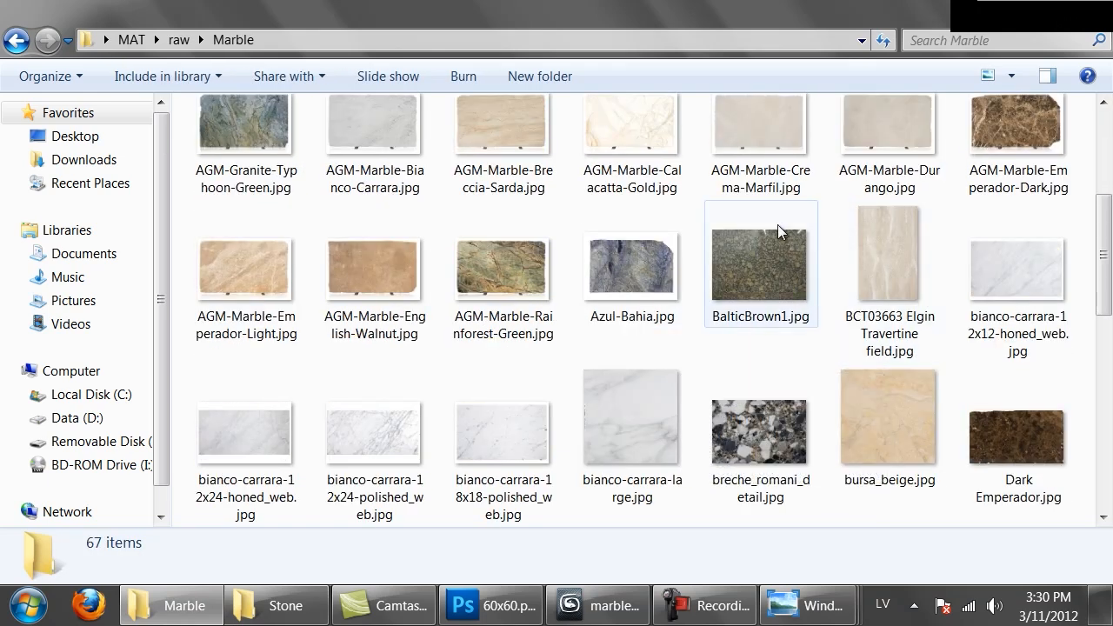
double_click(247, 263)
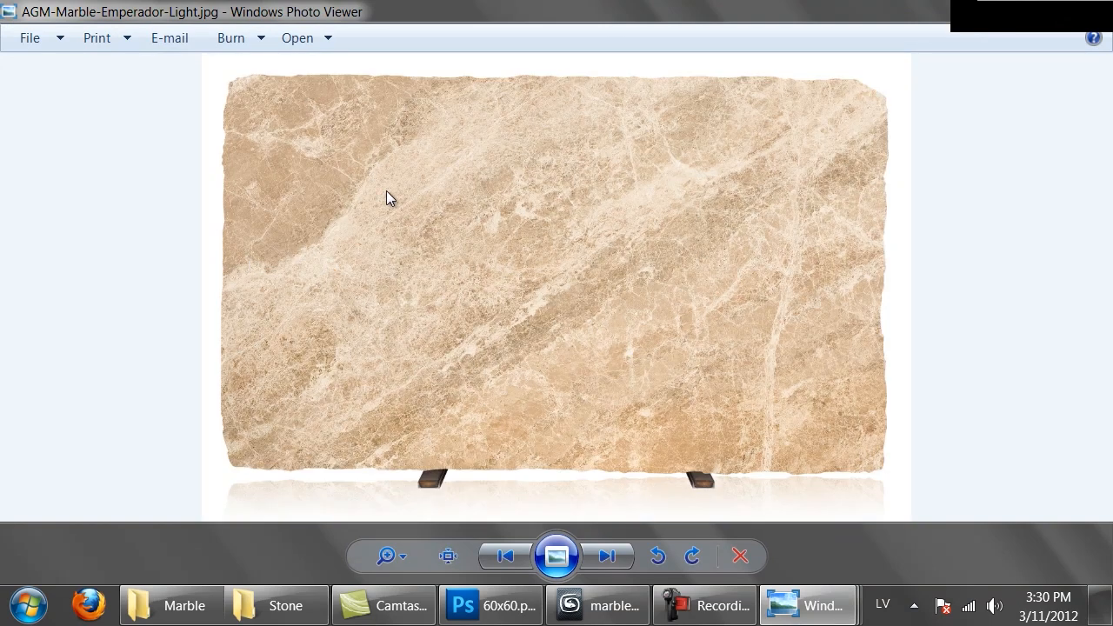
key(Escape)
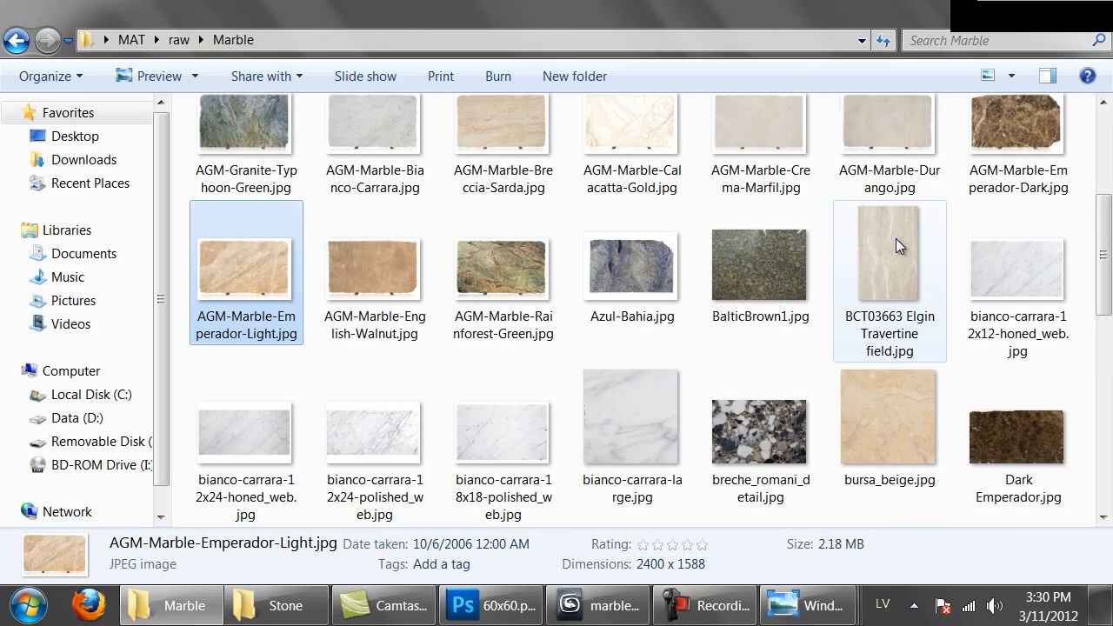
Look through the remaining raw marble images and view Dark Emperador.jpg
scroll(895, 243, down, 3)
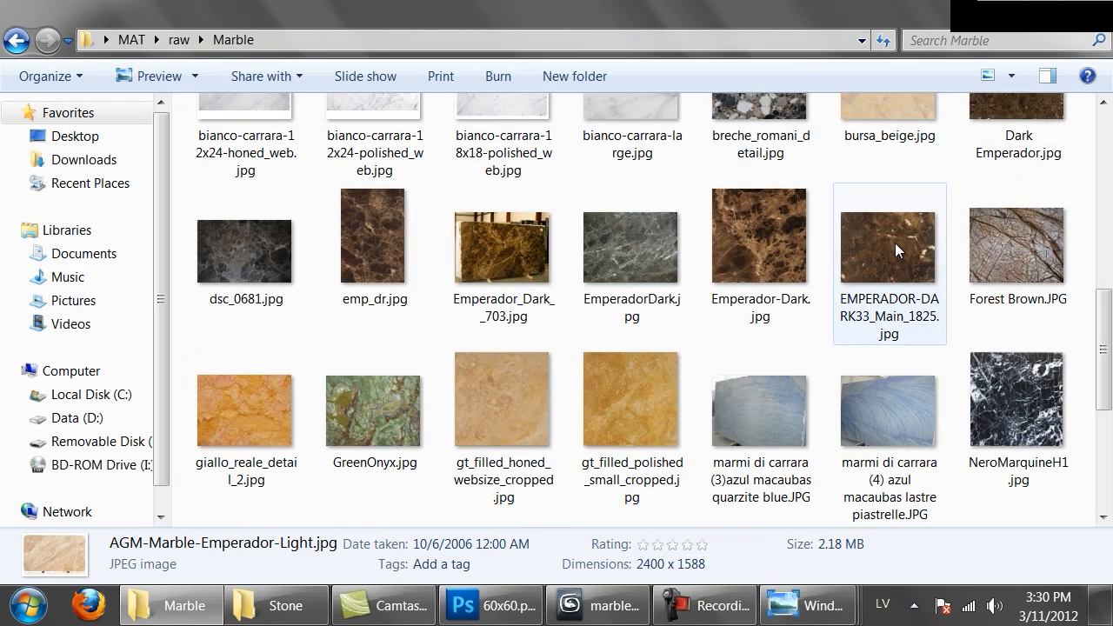
scroll(894, 242, down, 5)
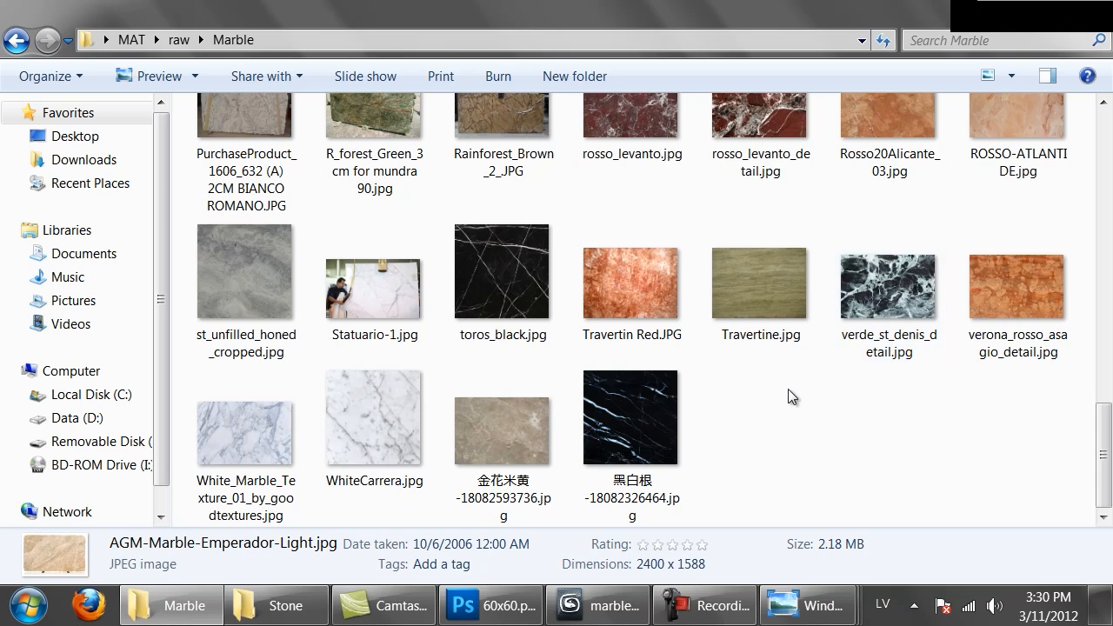
scroll(835, 390, up, 5)
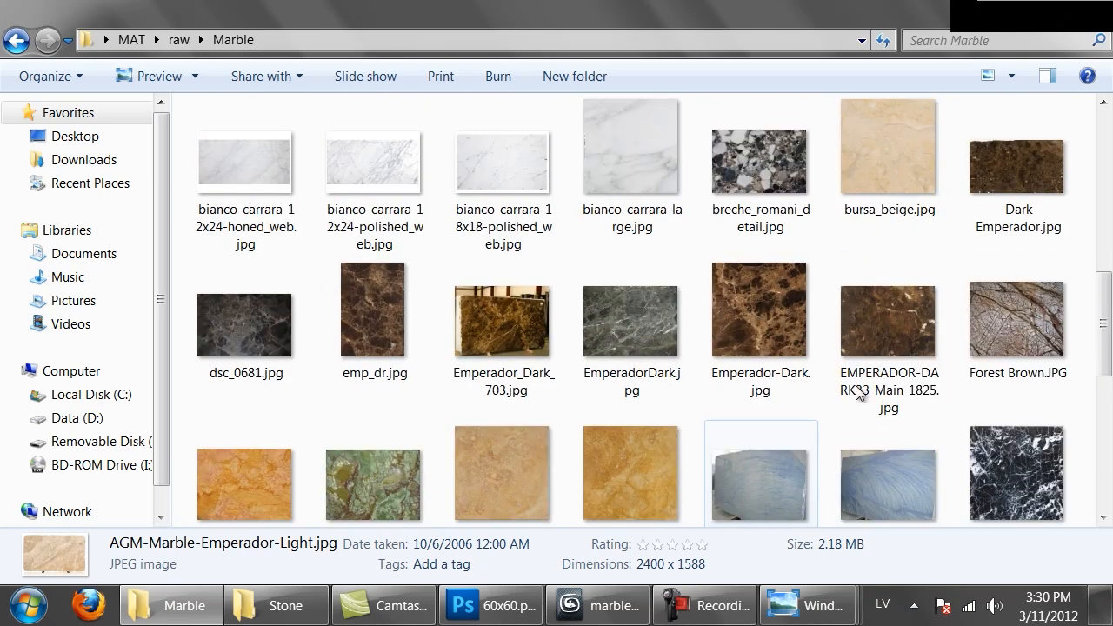
click(1023, 188)
double_click(1022, 189)
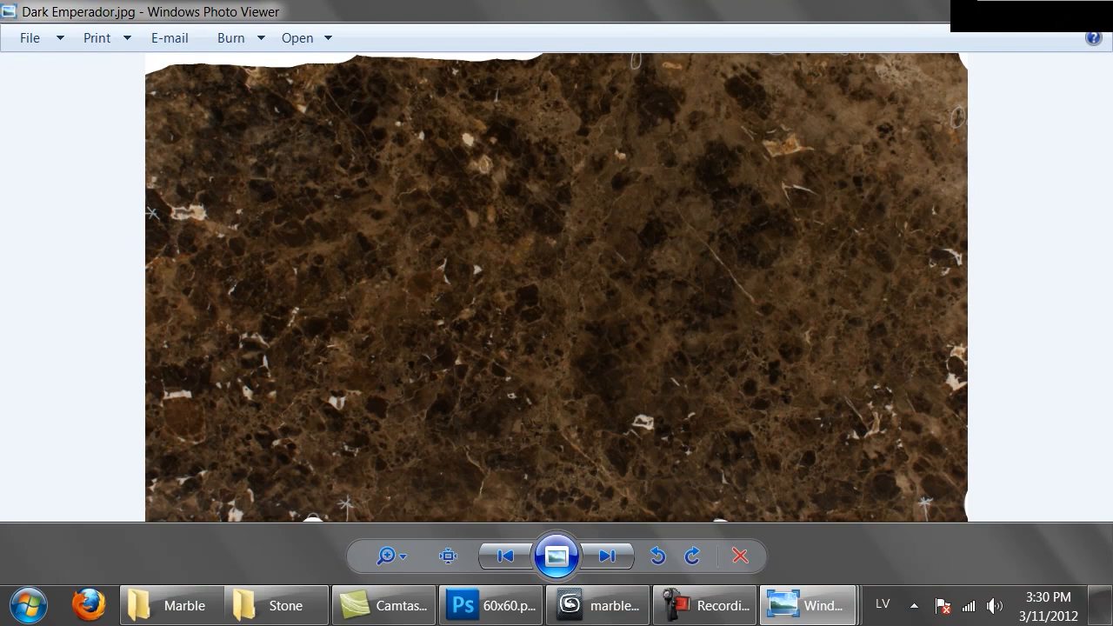
Close the Dark Emperador.jpg image and look through the other slab thumbnails in the Marble folder
key(alt+F4)
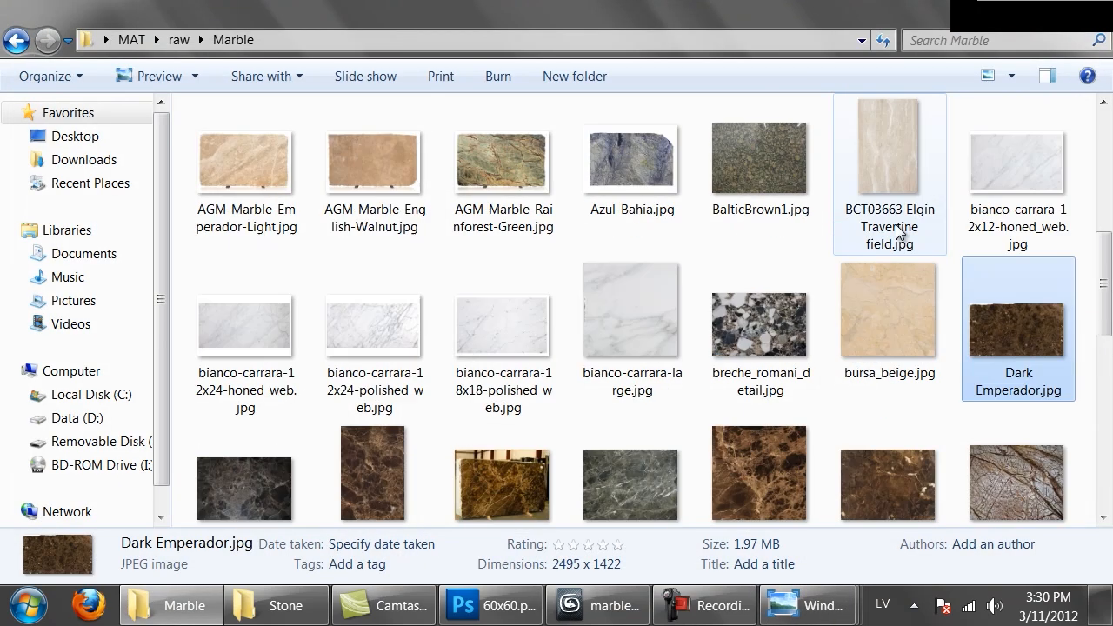
scroll(895, 226, up, 3)
scroll(895, 228, up, 2)
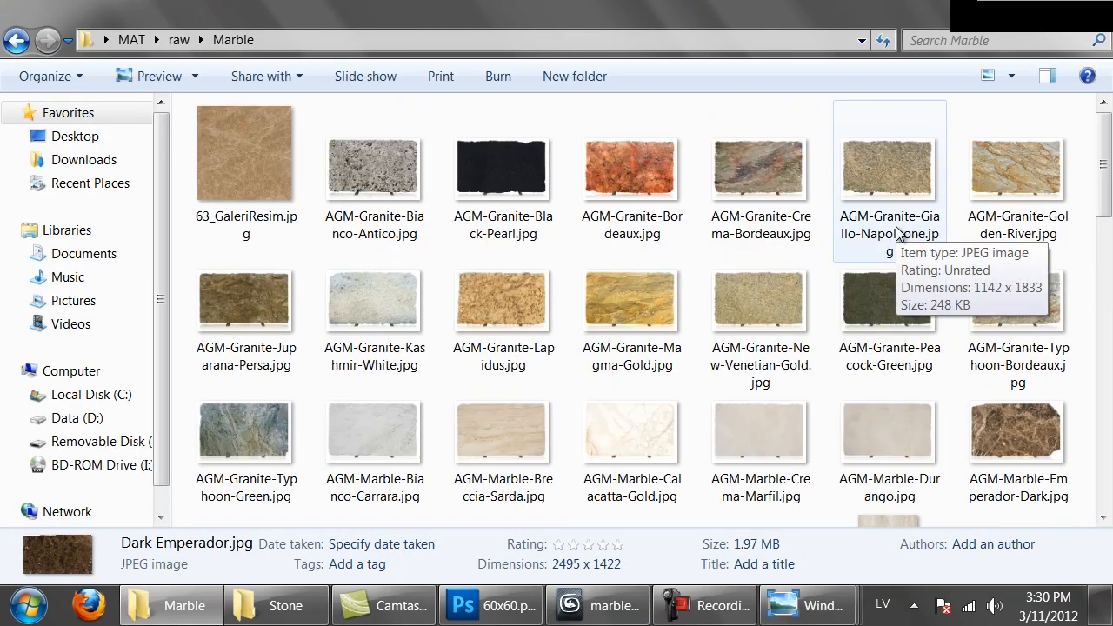
scroll(747, 297, down, 4)
scroll(747, 297, down, 4)
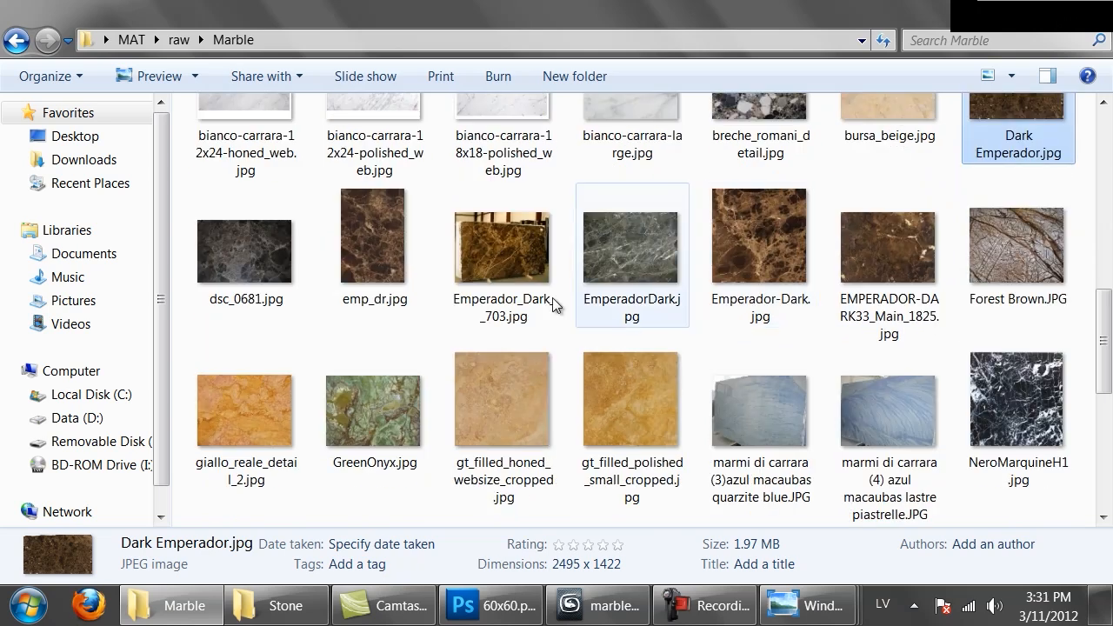
scroll(552, 303, up, 1)
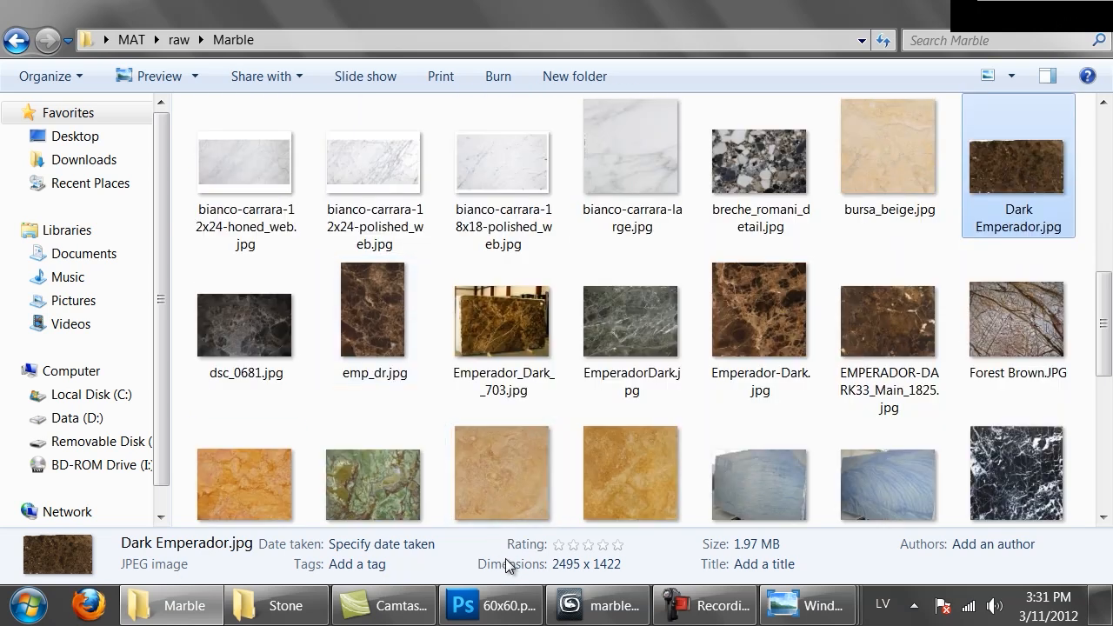
Switch to 3ds Max, launch a second session with an empty scene, and maximize its Top viewport
click(600, 605)
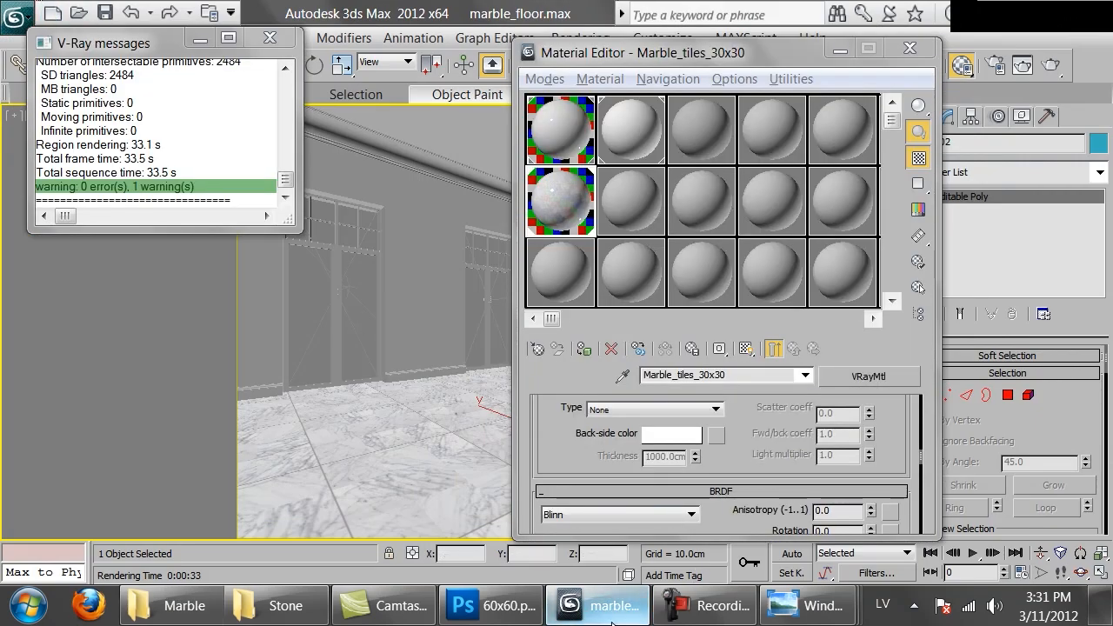
right_click(581, 606)
click(581, 519)
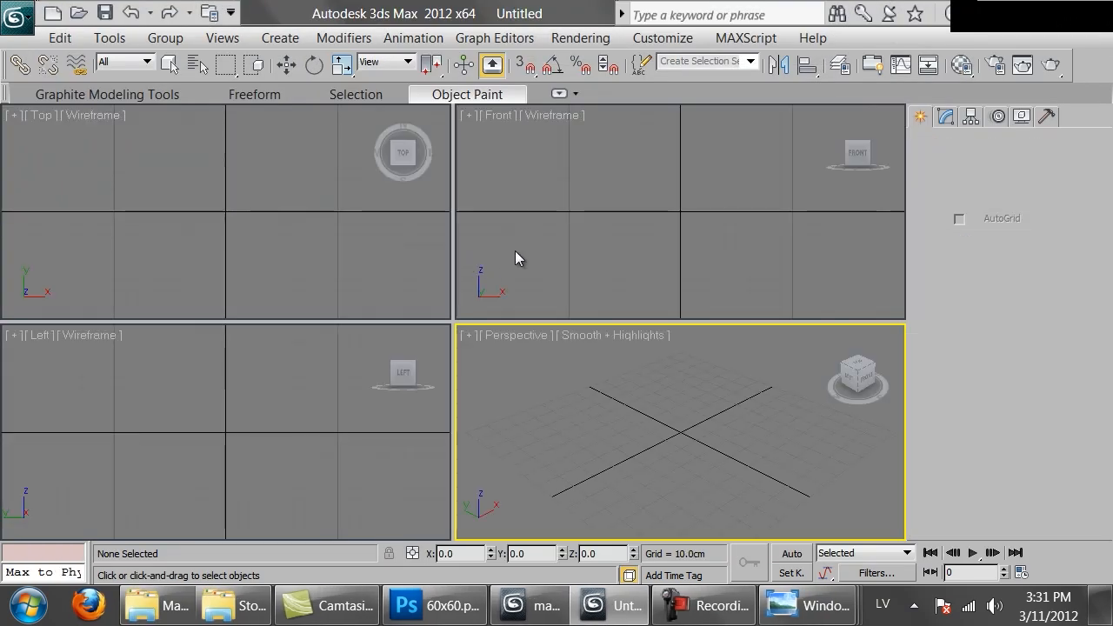
click(313, 248)
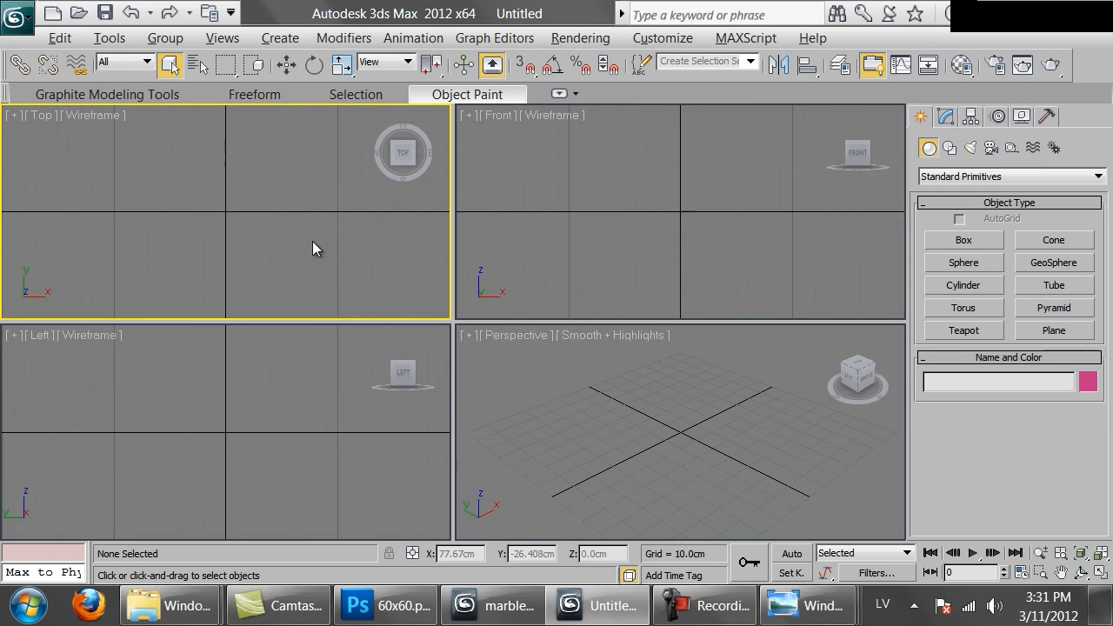
key(alt+w)
Draw a rectangle spline near the origin in the Top view and set its length and width to 30 cm
right_click(518, 267)
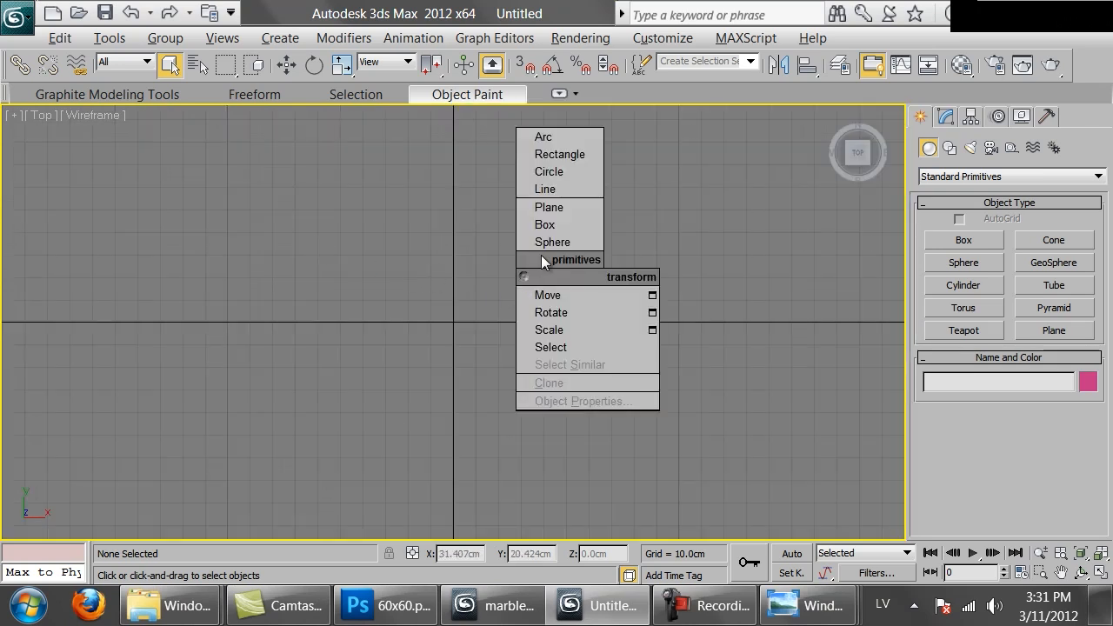
click(578, 159)
drag(310, 234, 555, 453)
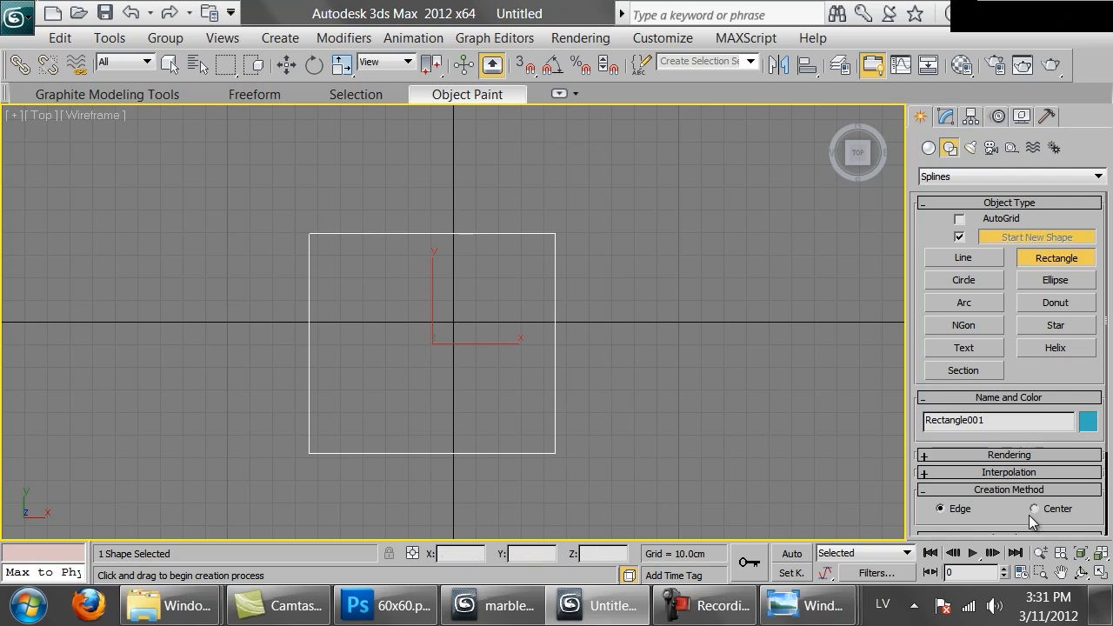
scroll(1097, 520, down, 3)
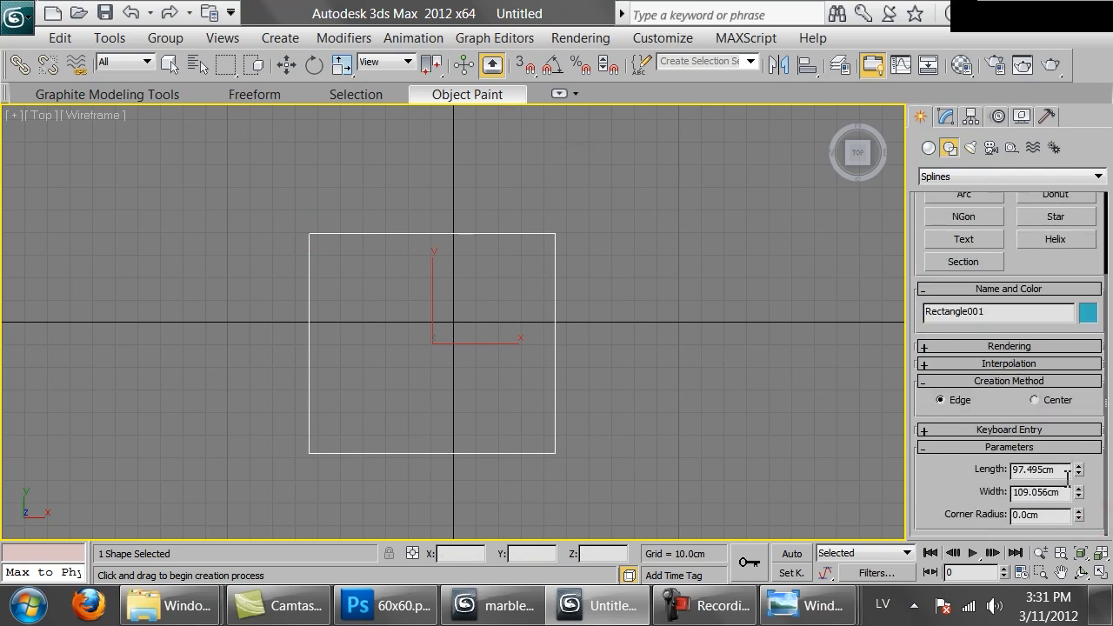
double_click(1066, 471)
text(30)
key(Tab)
text(30)
key(Return)
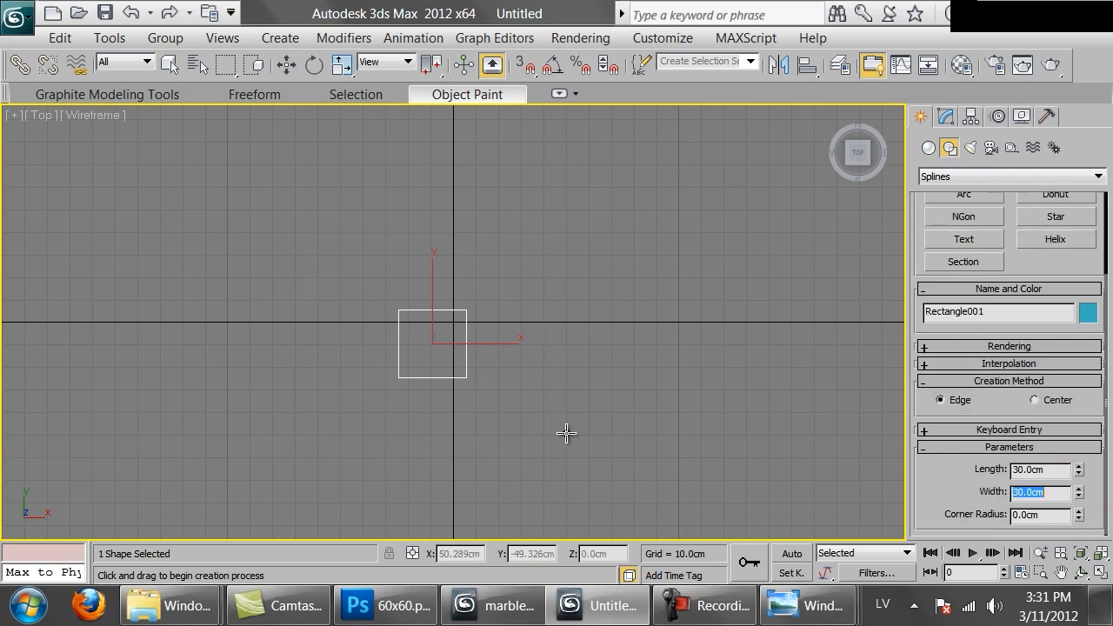
Move the rectangle to the world origin by setting its absolute X and Y positions to 0 cm
right_click(286, 64)
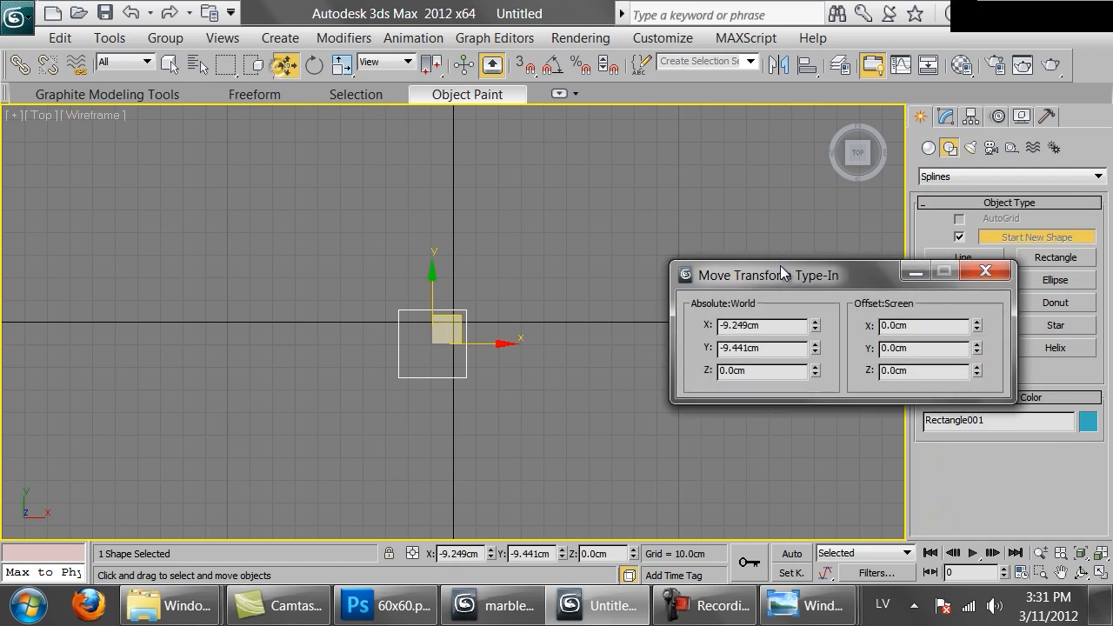
right_click(814, 328)
right_click(814, 350)
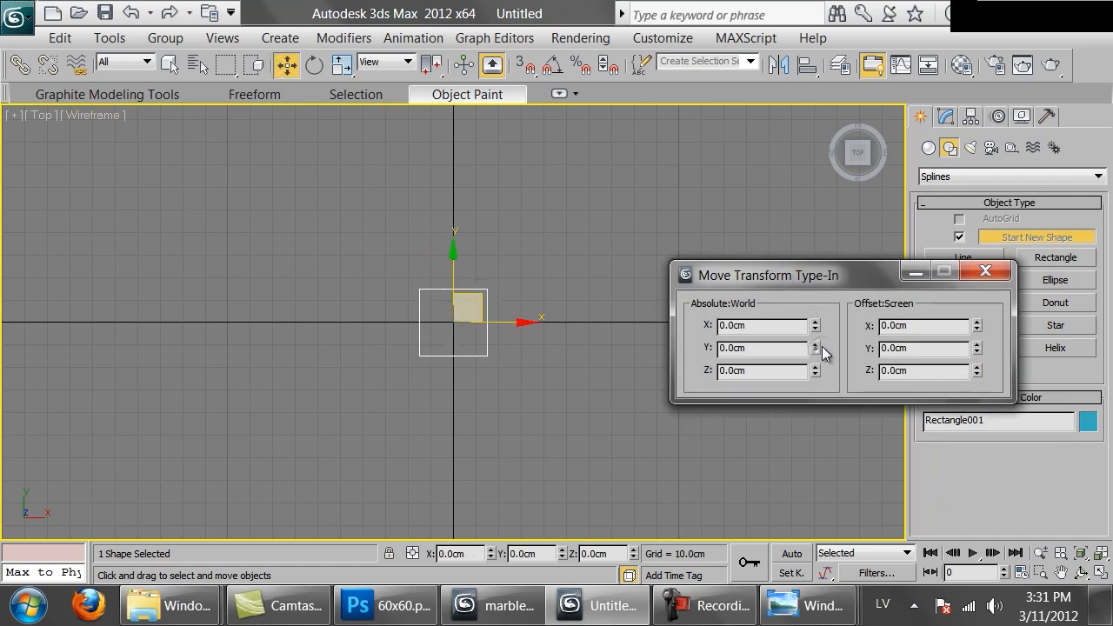
click(989, 273)
Convert the rectangle to an editable spline and change all four of its vertices to Corner type
click(943, 117)
scroll(531, 369, up, 5)
middle_drag(535, 336, 531, 302)
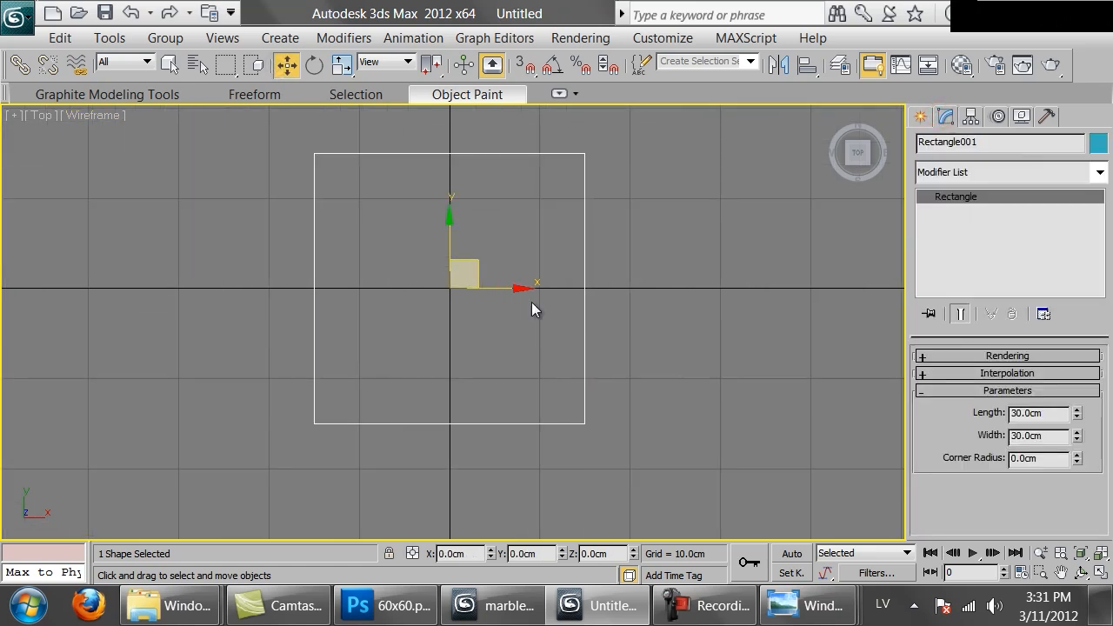
right_click(529, 281)
click(770, 453)
key(1)
middle_drag(523, 247, 540, 301)
key(ctrl+a)
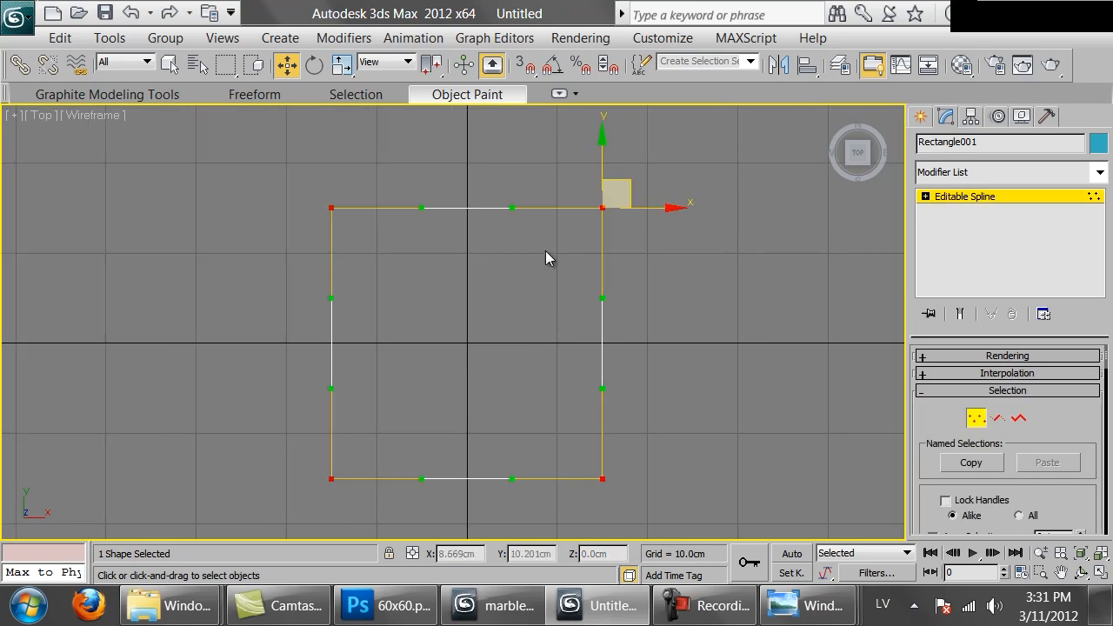
right_click(436, 265)
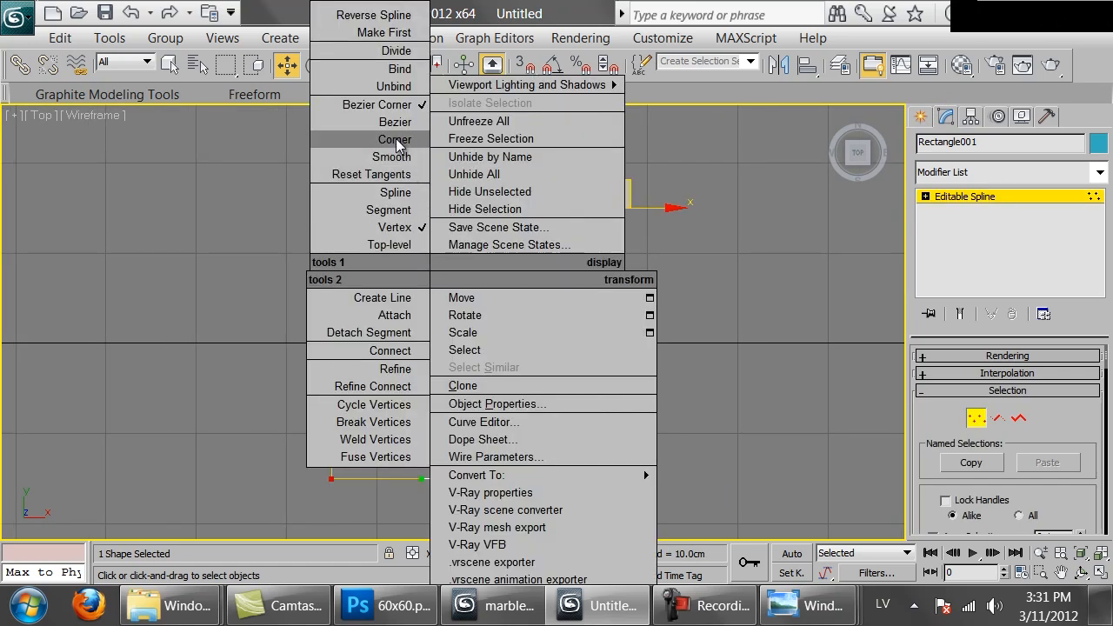
click(395, 140)
Chamfer the square's four corner vertices by 5 cm and leave vertex editing
scroll(1069, 382, down, 6)
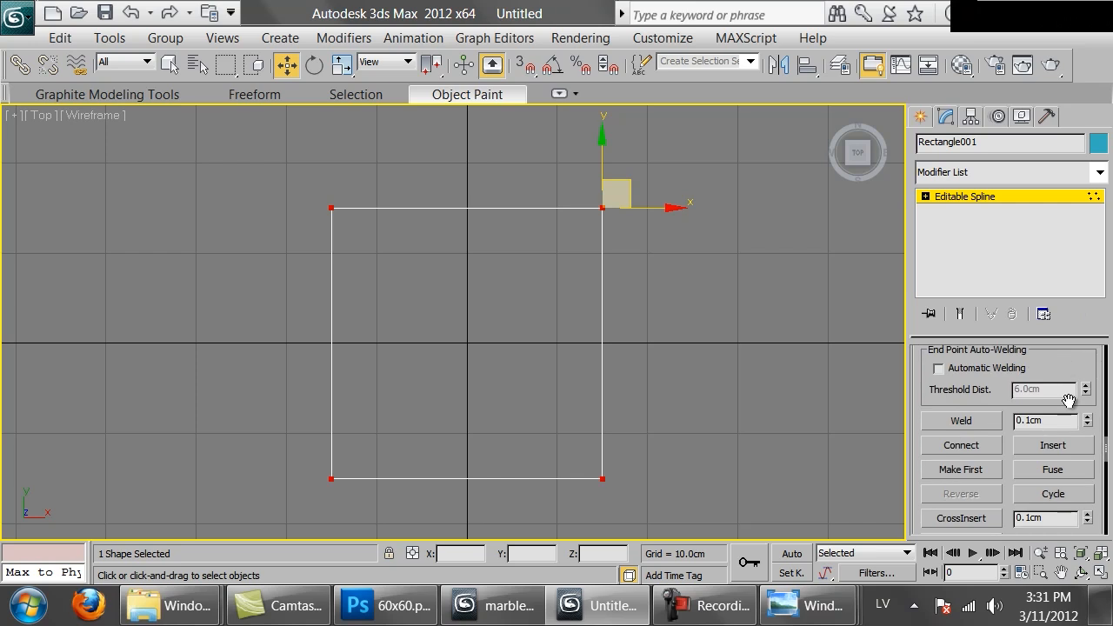
scroll(1068, 399, down, 5)
double_click(1042, 383)
text(5)
key(Return)
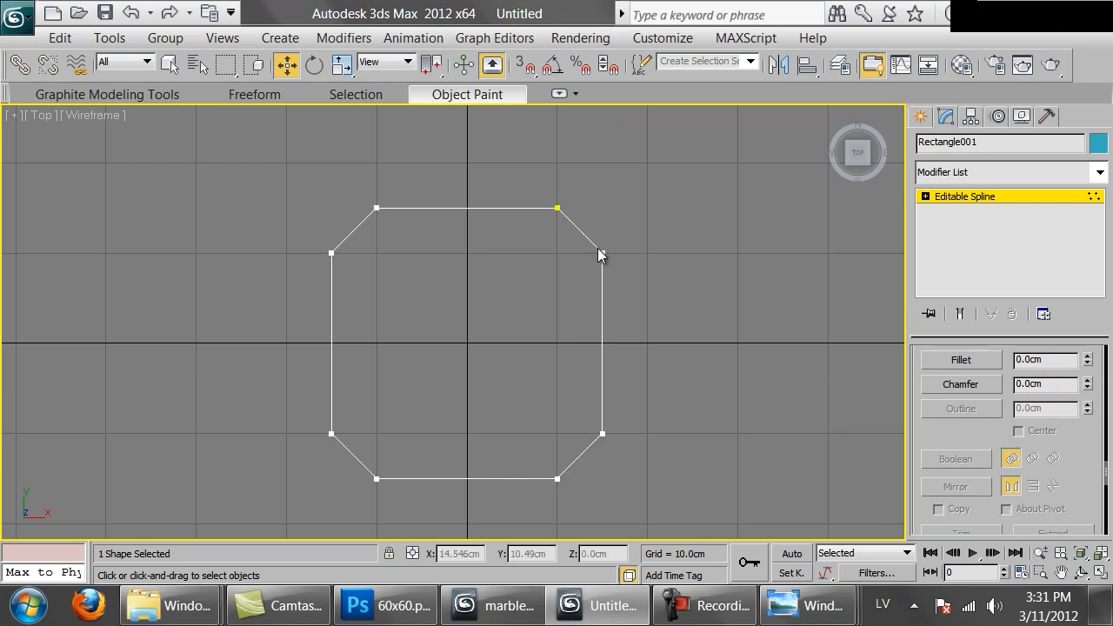
scroll(595, 245, down, 2)
key(1)
scroll(577, 228, up, 3)
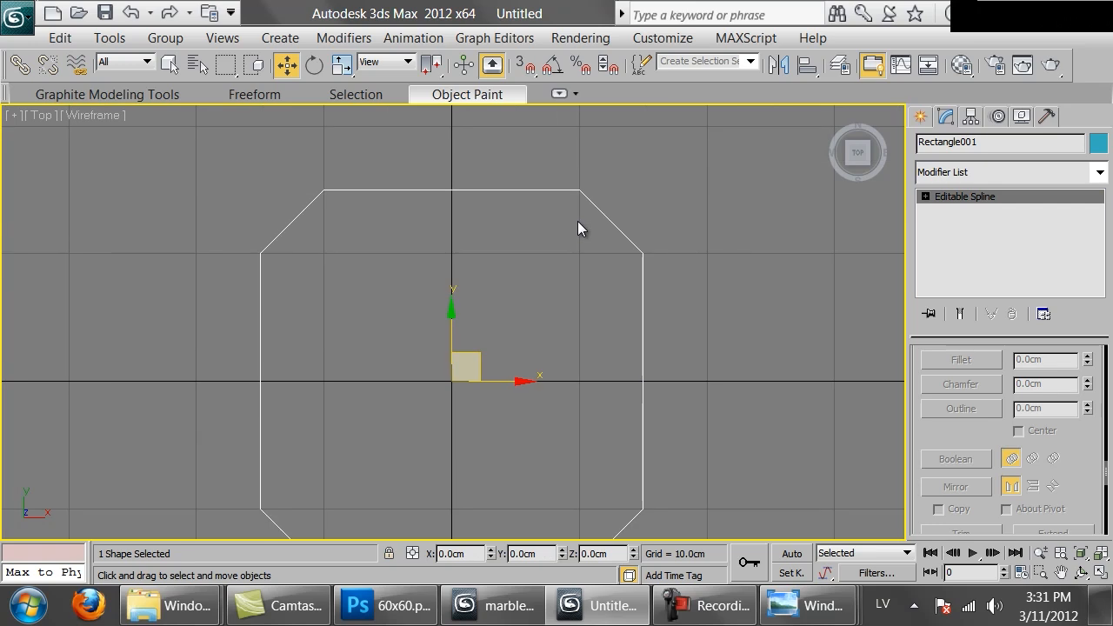
drag(715, 323, 491, 398)
scroll(547, 303, down, 2)
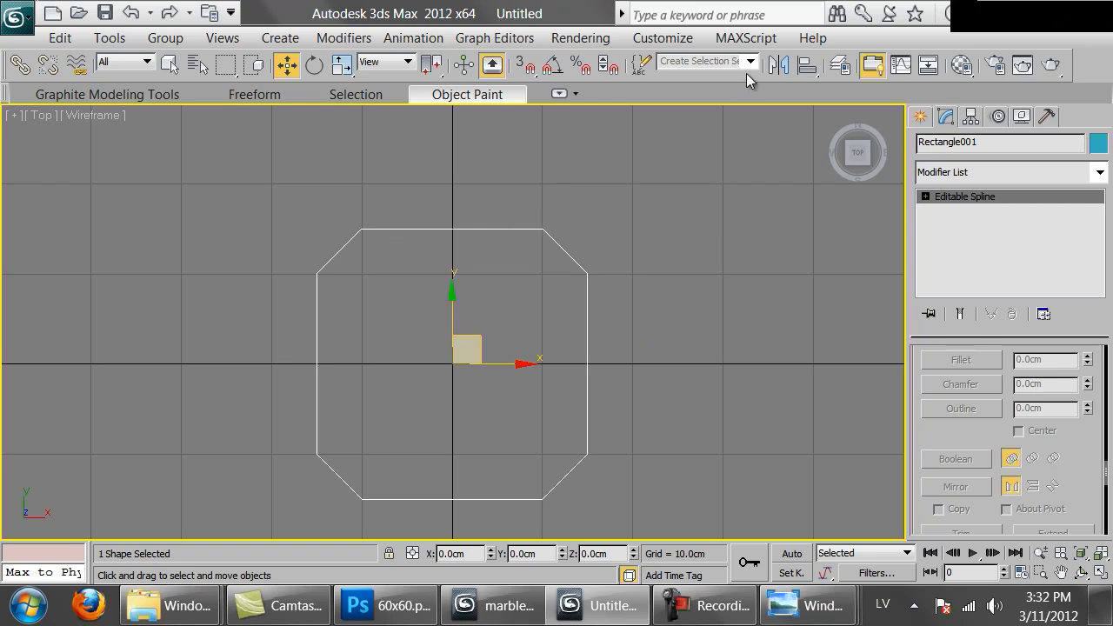
Clone the octagonal tile outline as a Copy and align its X minimum to the original's X maximum
key(ctrl+v)
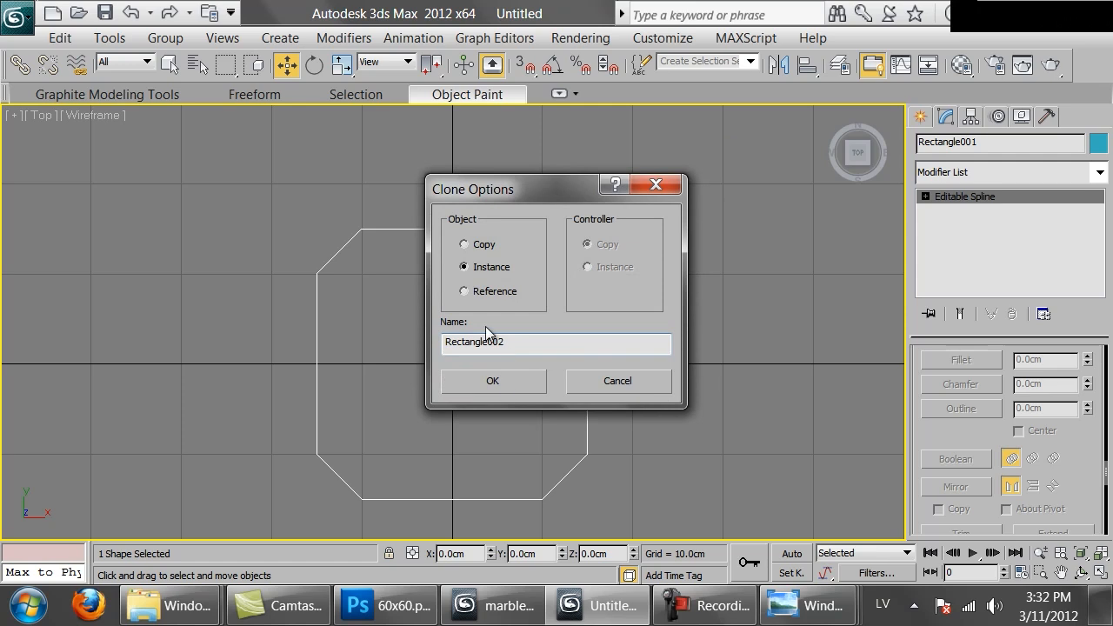
click(479, 248)
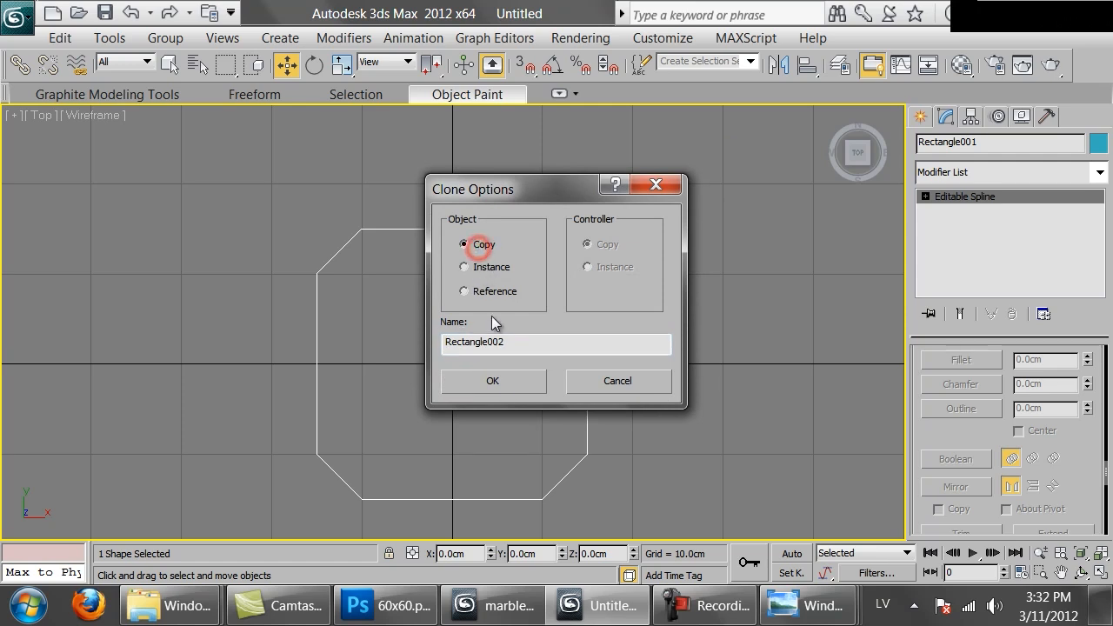
click(494, 381)
key(alt+a)
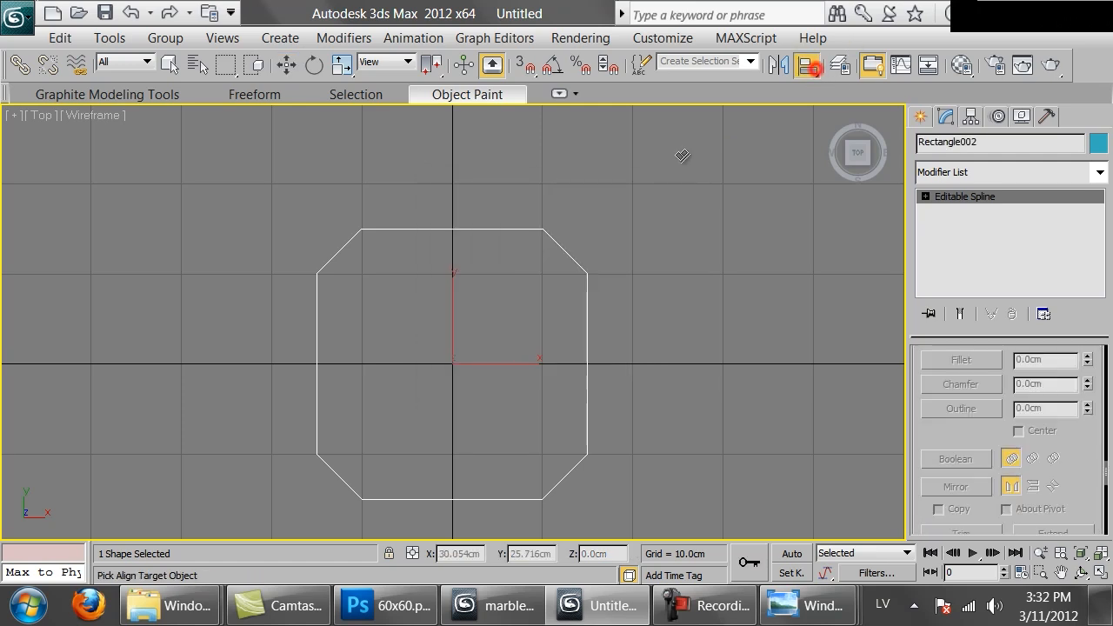
click(566, 252)
click(529, 158)
click(652, 158)
click(482, 211)
click(592, 280)
drag(547, 85, 1015, 62)
click(1026, 465)
Attach the original tile outline to the copy so both form one spline object
scroll(345, 377, down, 3)
middle_drag(346, 378, 320, 377)
scroll(965, 391, up, 8)
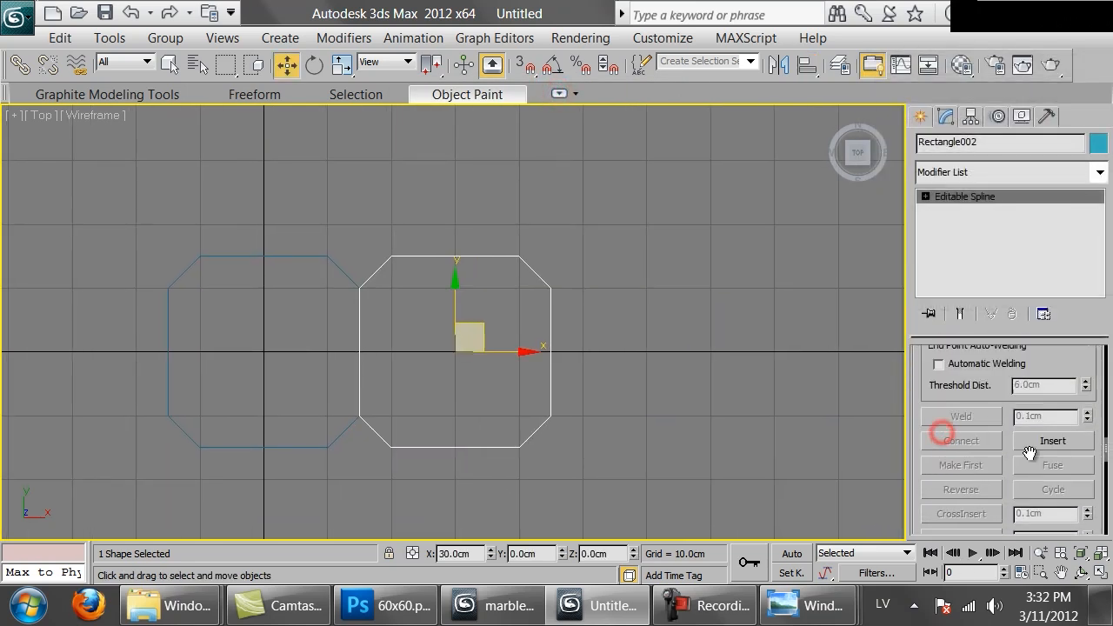
click(962, 391)
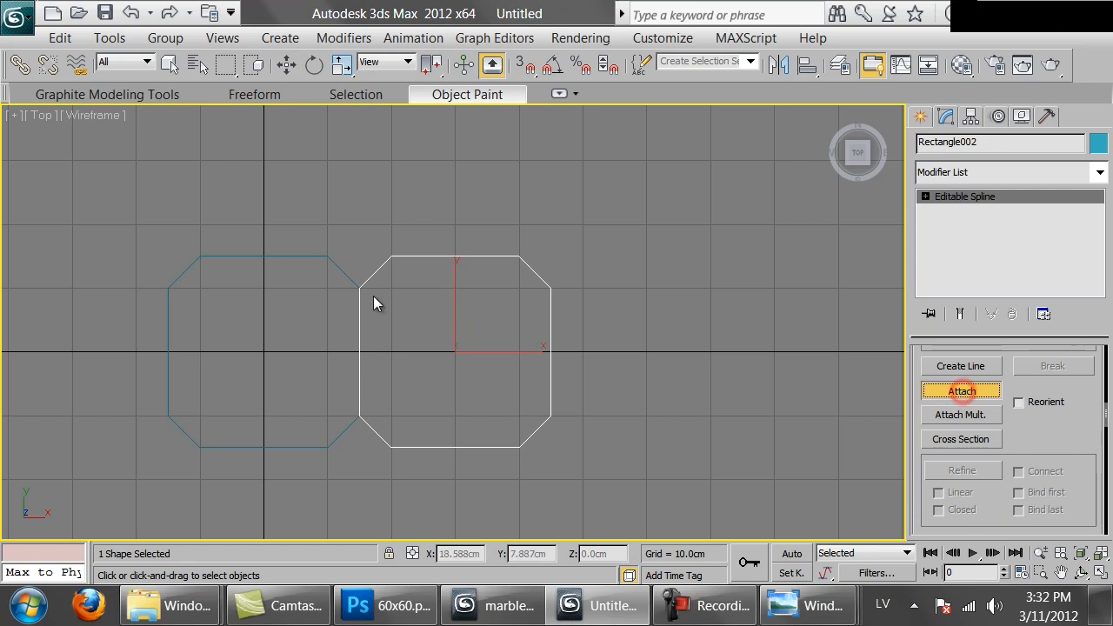
click(337, 265)
right_click(448, 244)
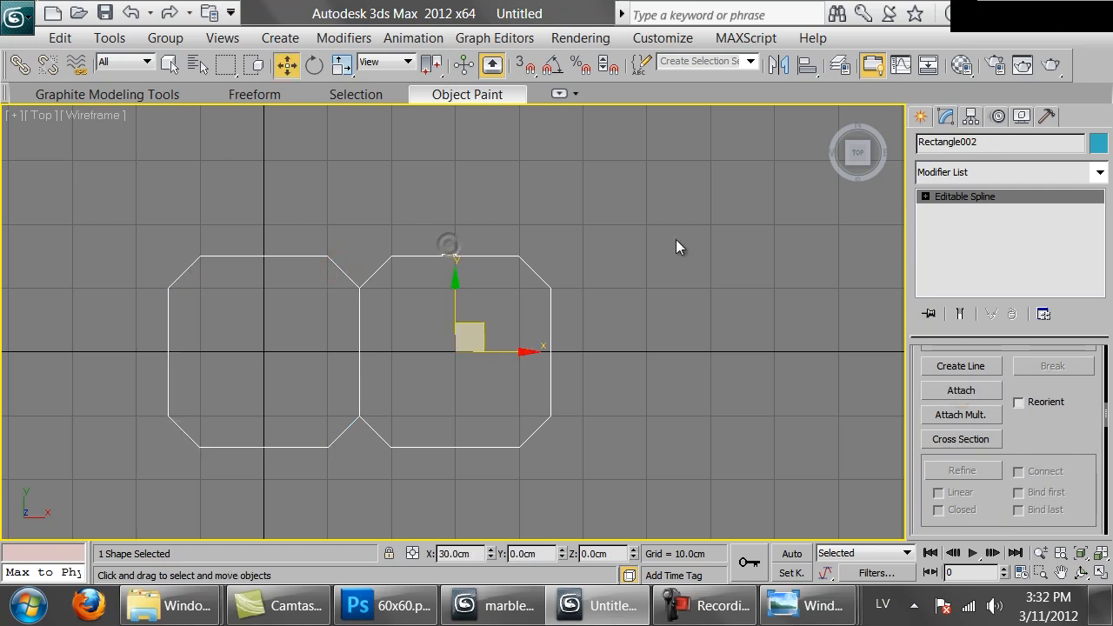
Copy the two-tile spline and align the copy's X minimum to the source pair's X maximum
key(ctrl+v)
click(492, 380)
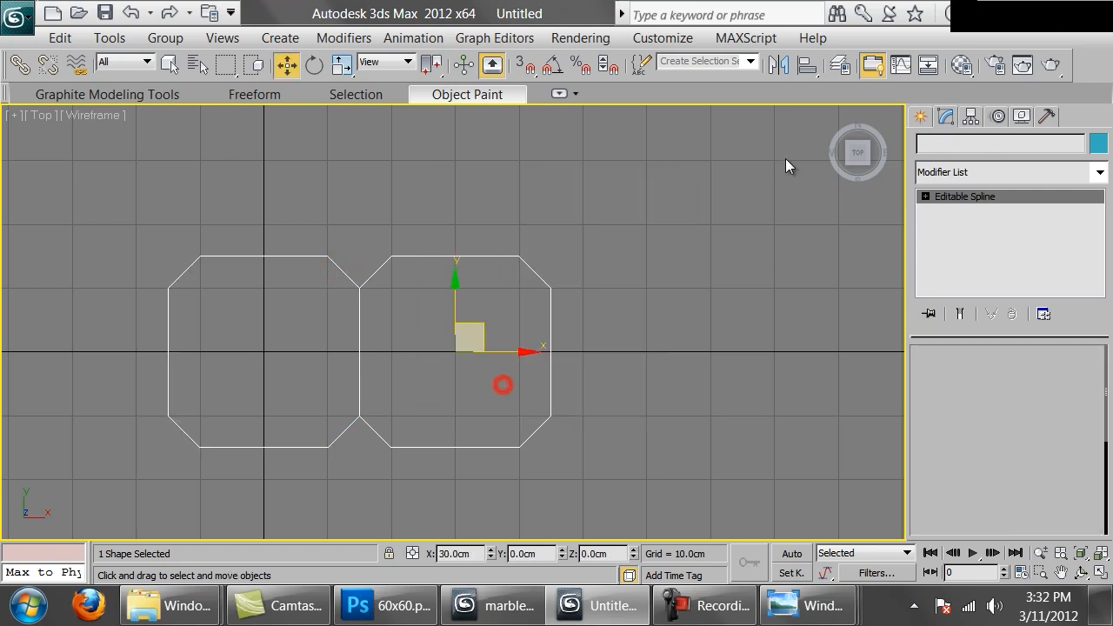
click(807, 64)
click(520, 259)
click(1024, 450)
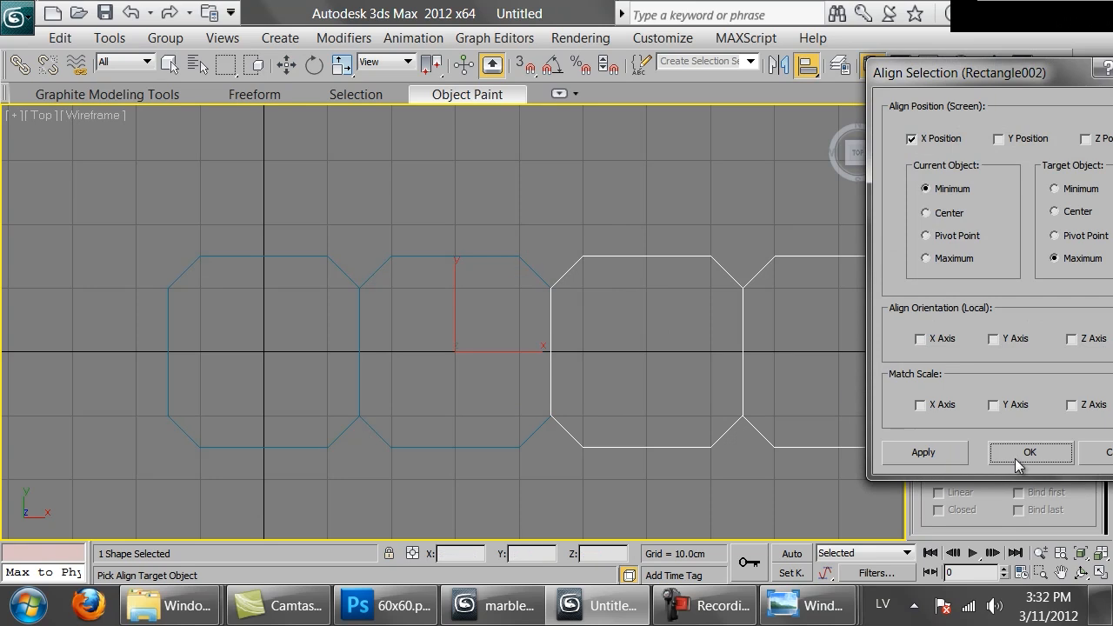
Copy the second tile pair and align this third pair's X minimum to the second pair's X maximum
middle_drag(481, 373, 366, 380)
key(ctrl+v)
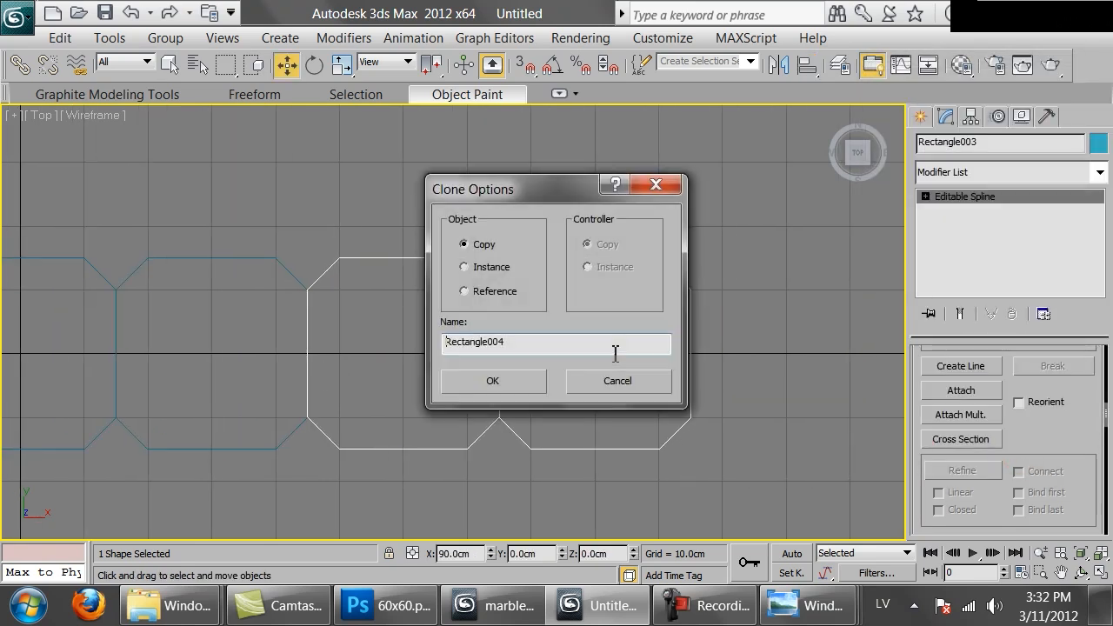
click(493, 381)
click(807, 64)
click(654, 262)
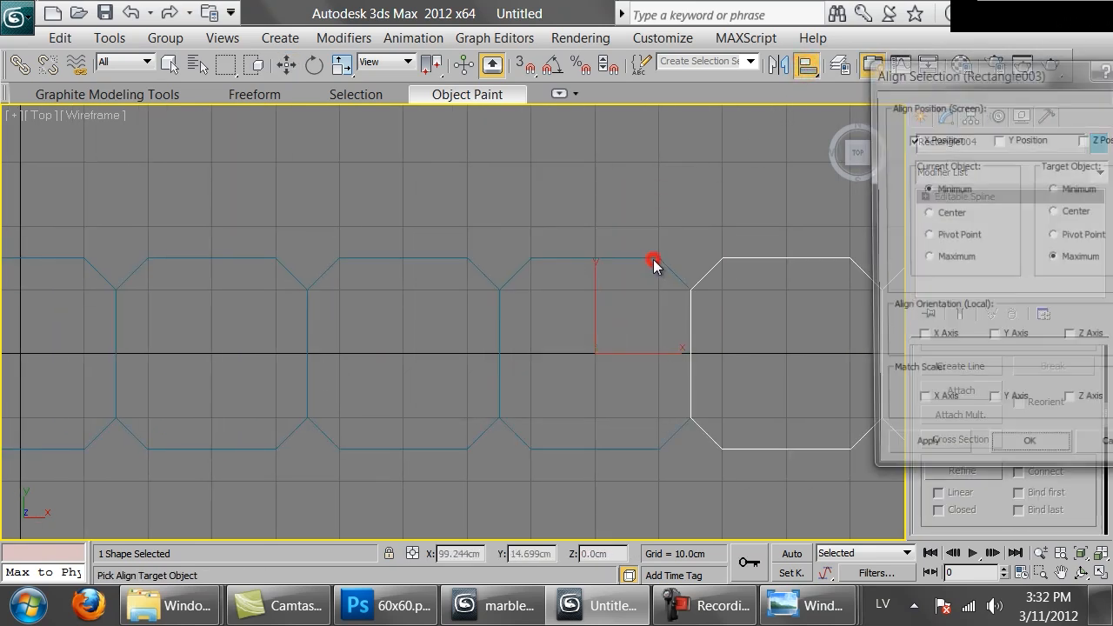
click(1008, 443)
Attach the first two tile pairs to the third, forming a single row of six outlines
click(958, 389)
click(658, 259)
click(255, 258)
key(])
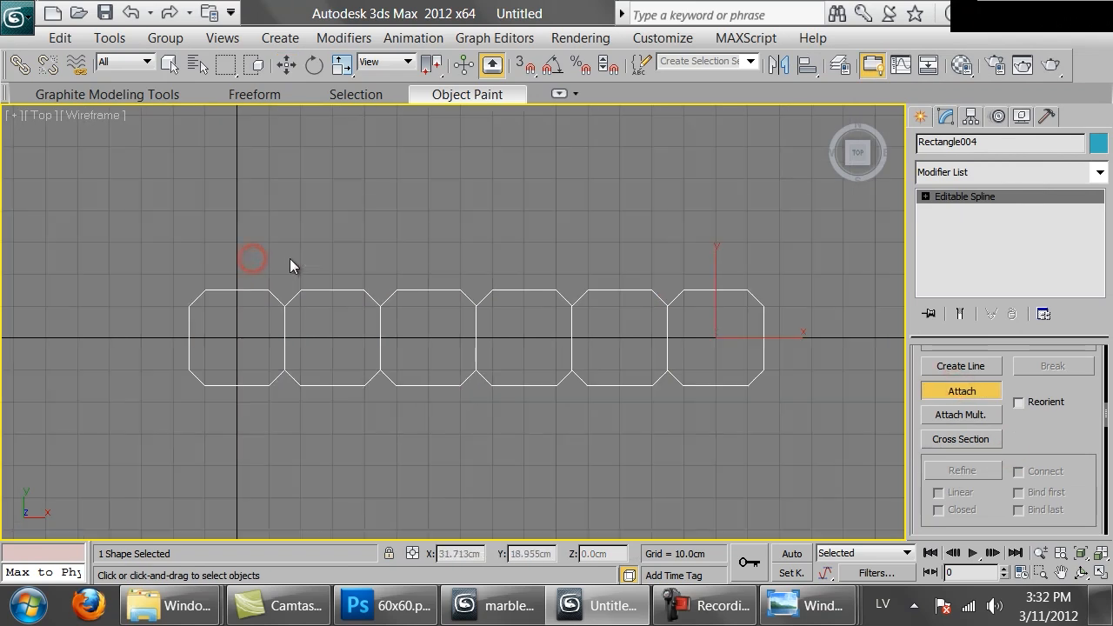
middle_drag(442, 166, 410, 233)
right_click(410, 232)
Copy the six-tile row and align it only in Y, with its minimum at the original row's maximum
key(ctrl+v)
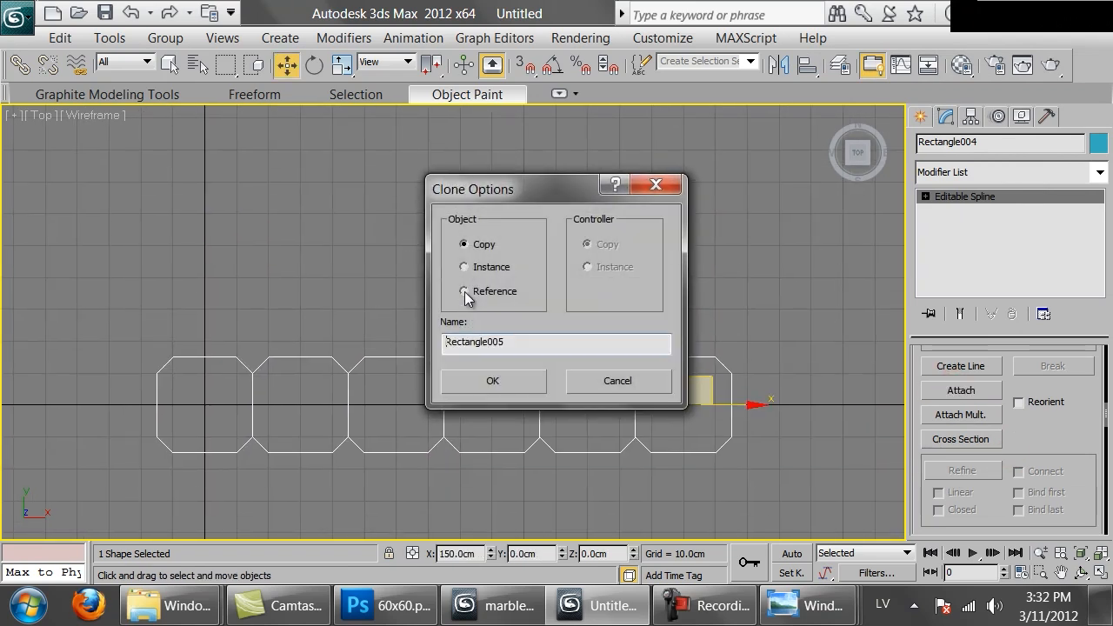
click(493, 380)
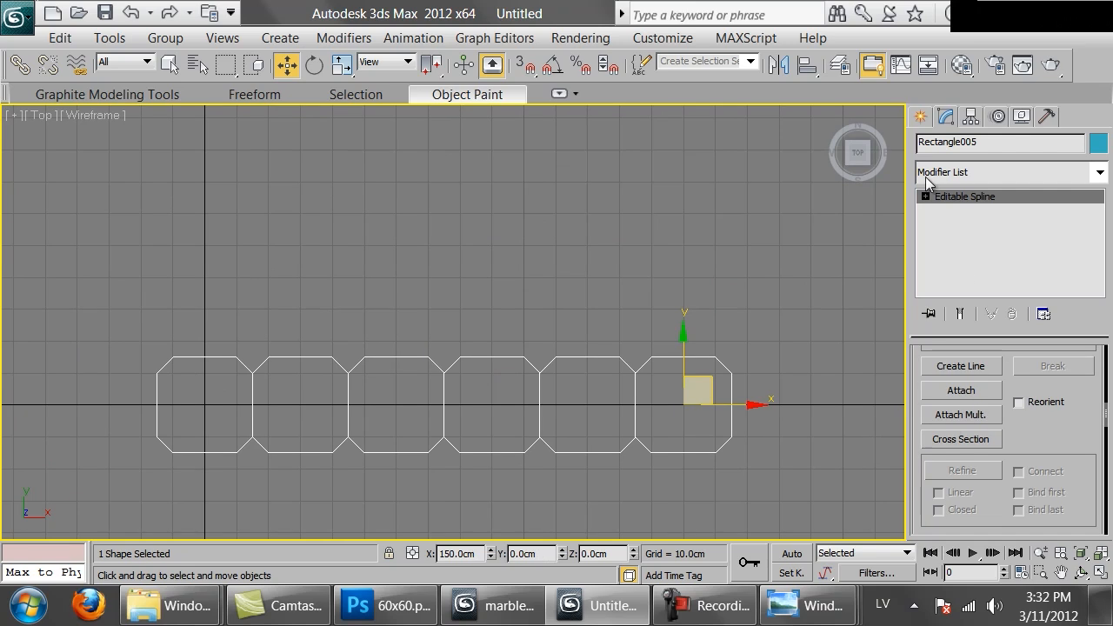
click(809, 66)
click(658, 362)
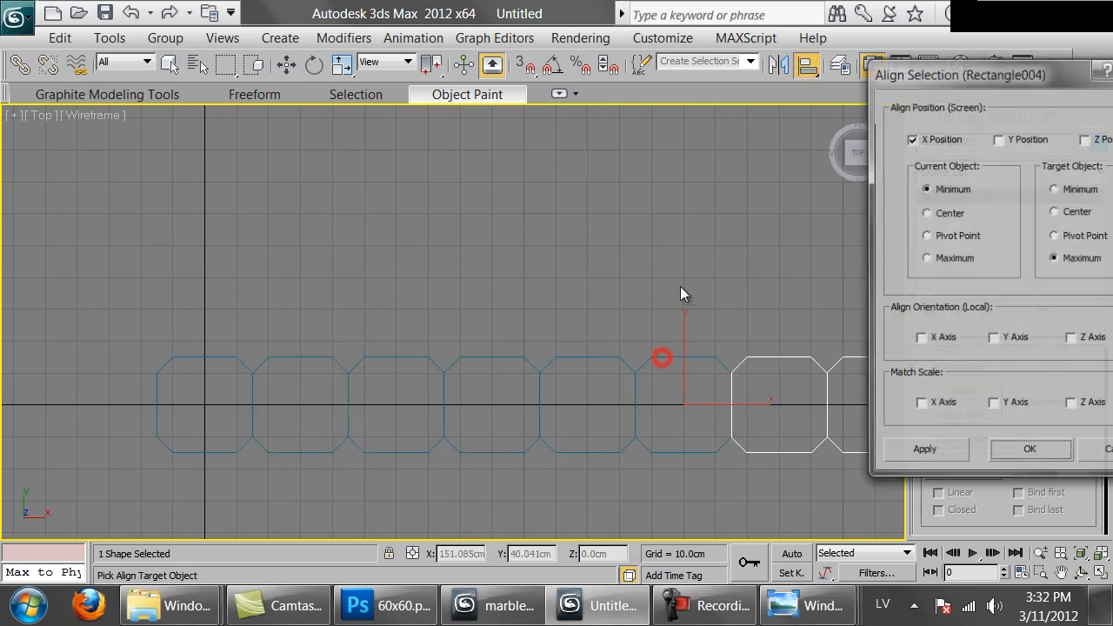
click(911, 138)
click(999, 139)
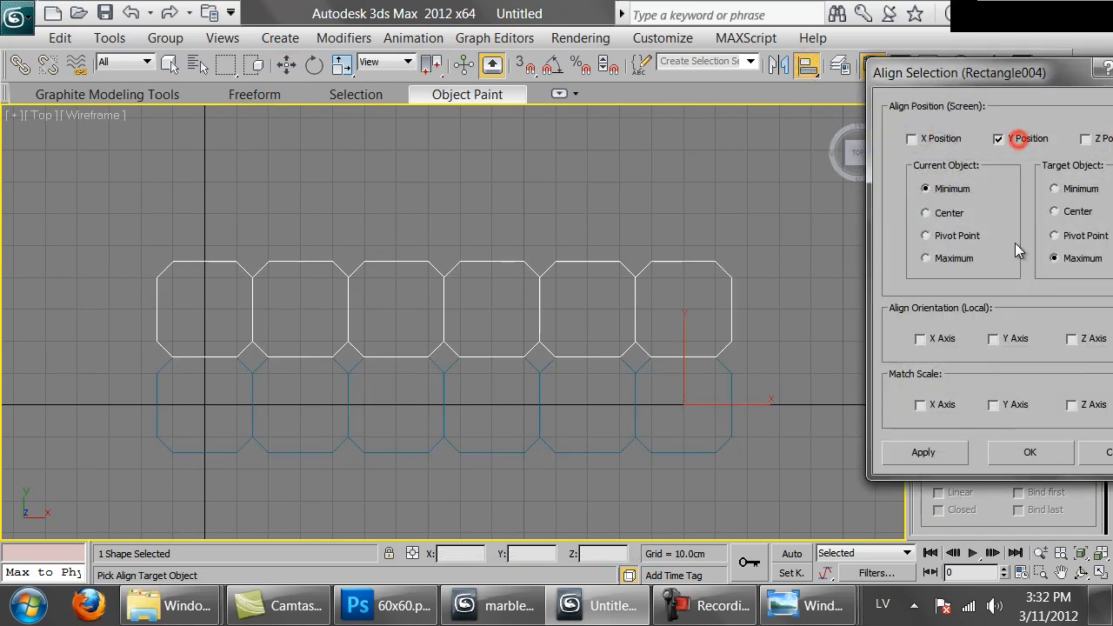
click(1034, 453)
Attach the original six-tile row to the aligned copy, forming a single two-row spline
click(978, 391)
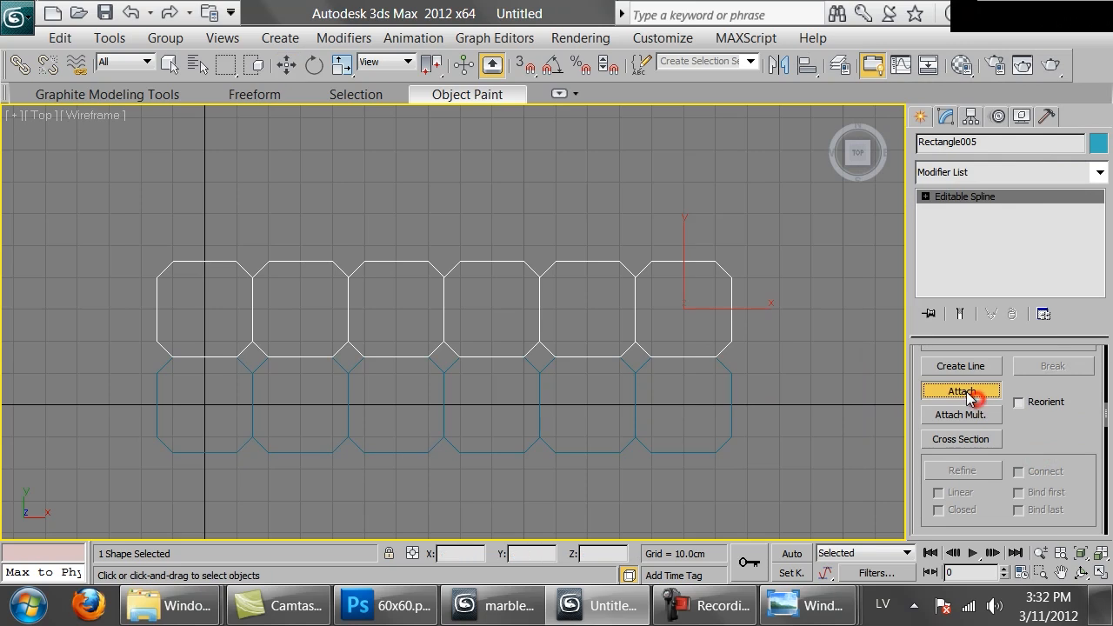
click(732, 374)
key(w)
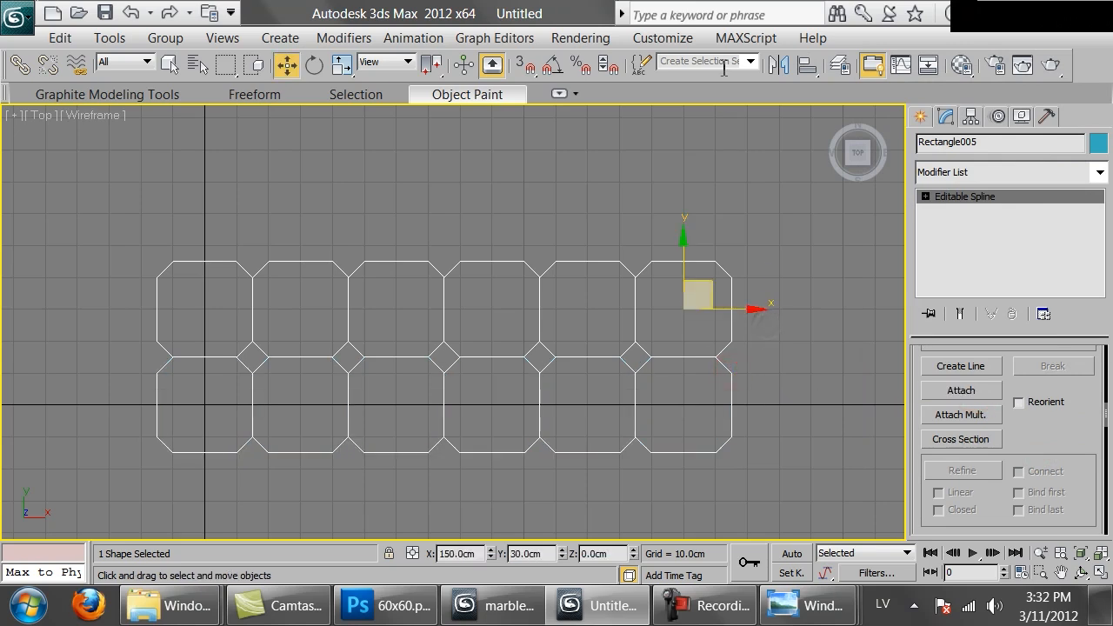
Copy the two-row spline and align the copy only in Y, with its minimum at the source block's maximum
shift+drag(698, 300, 662, 189)
click(492, 379)
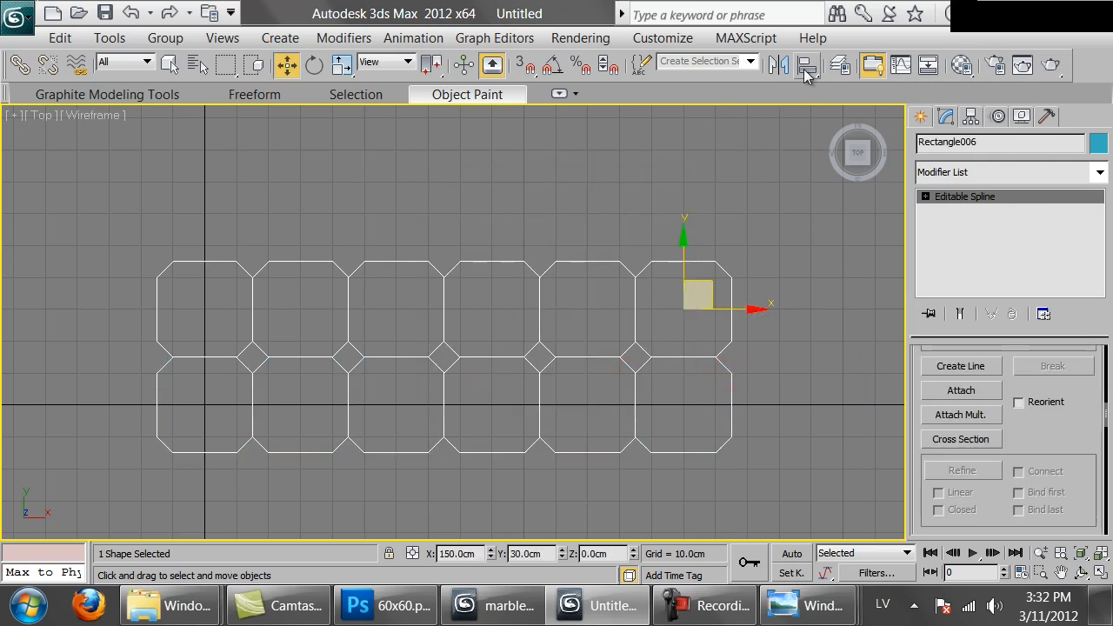
click(806, 66)
click(713, 261)
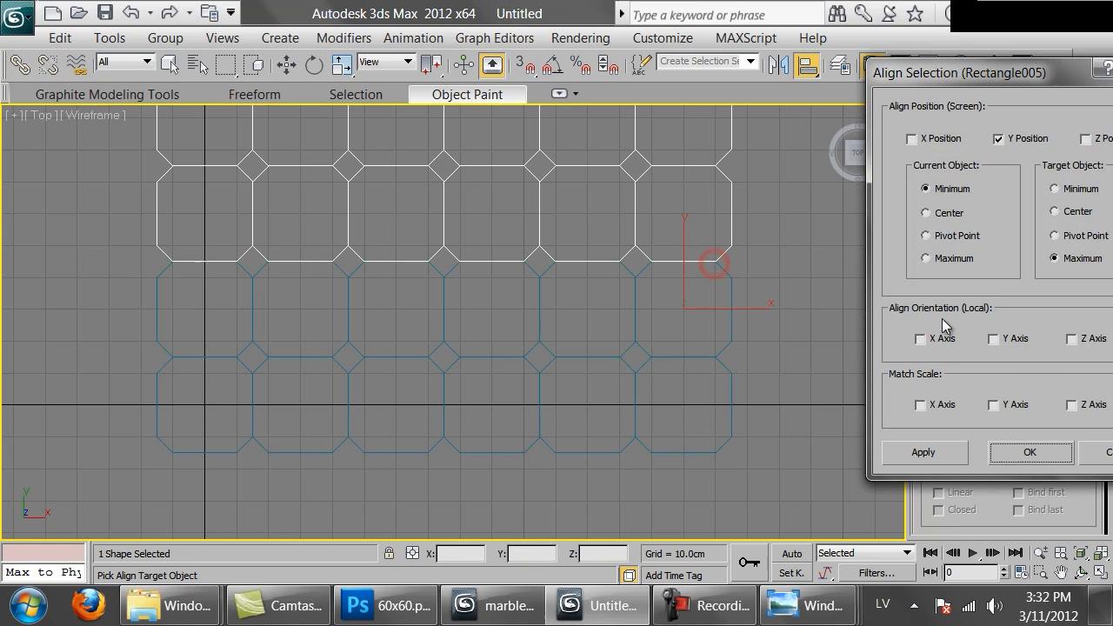
click(1030, 451)
Copy the second two-row block and align this third block's Y minimum to the second block's Y maximum
key(w)
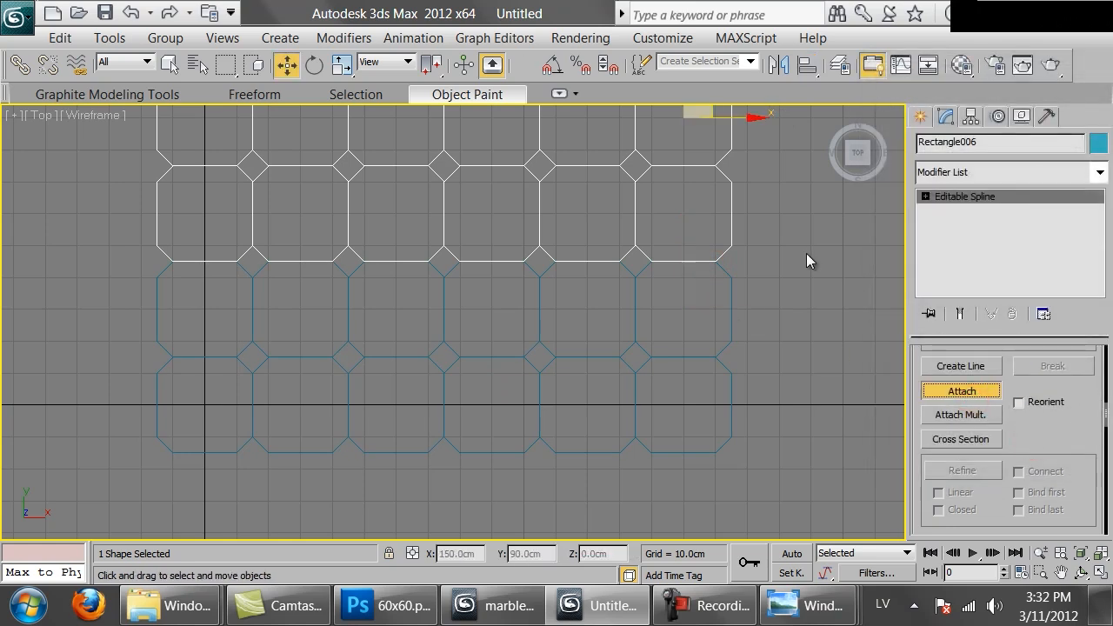
right_click(805, 253)
middle_drag(750, 193, 703, 325)
key(ctrl+v)
click(517, 379)
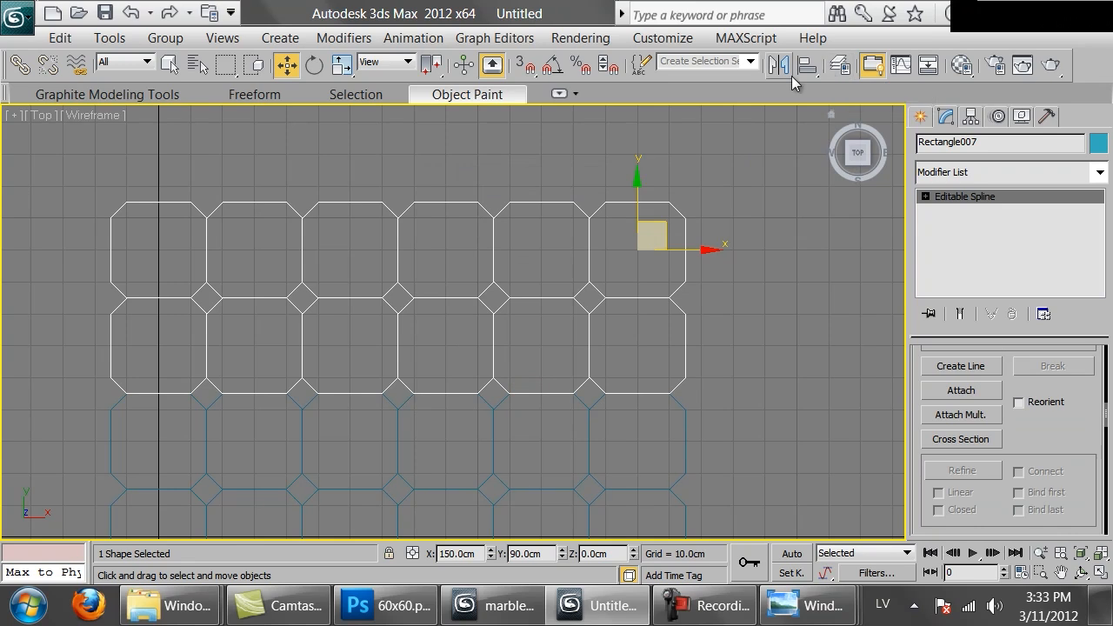
click(807, 65)
click(669, 203)
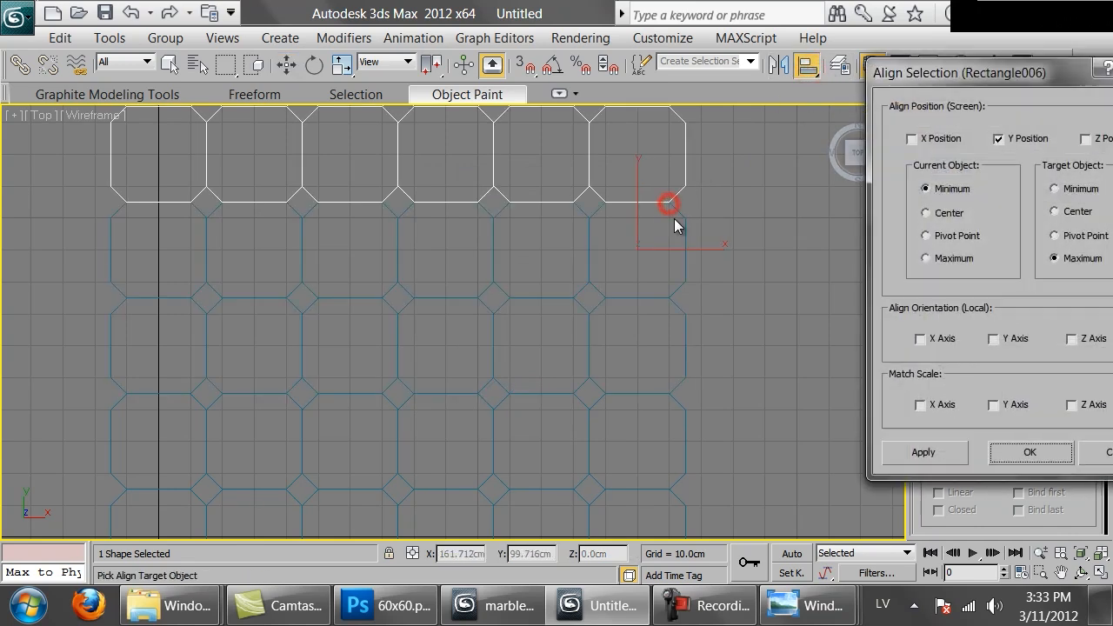
click(1029, 453)
Attach the two lower blocks to the third, forming one six-by-six grid of clipped-corner tile outlines
click(960, 391)
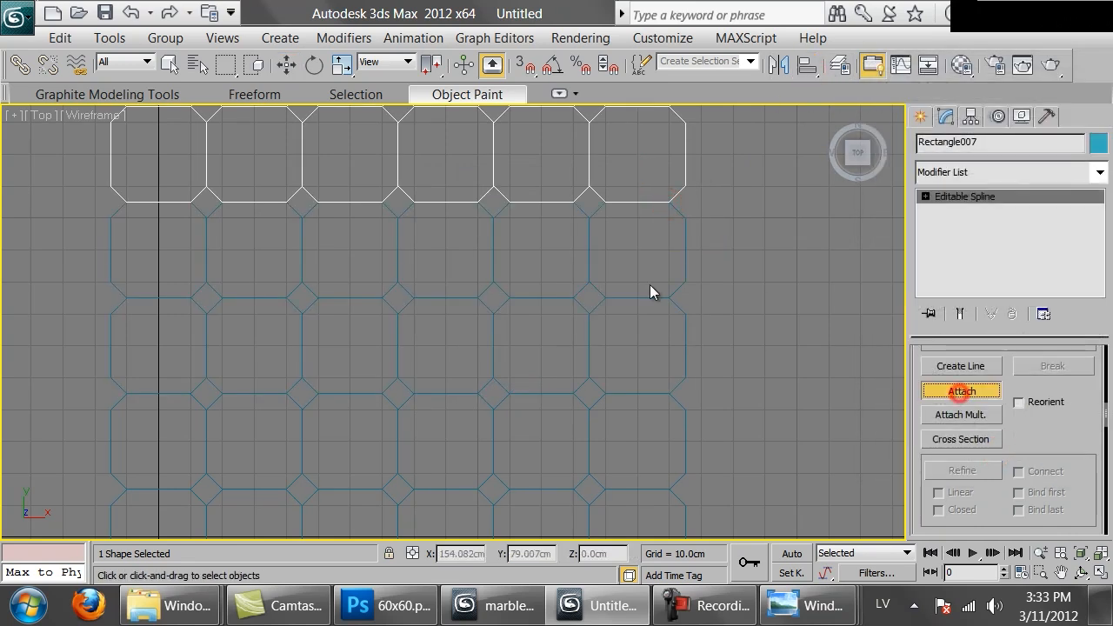
click(678, 209)
click(679, 402)
scroll(661, 382, down, 5)
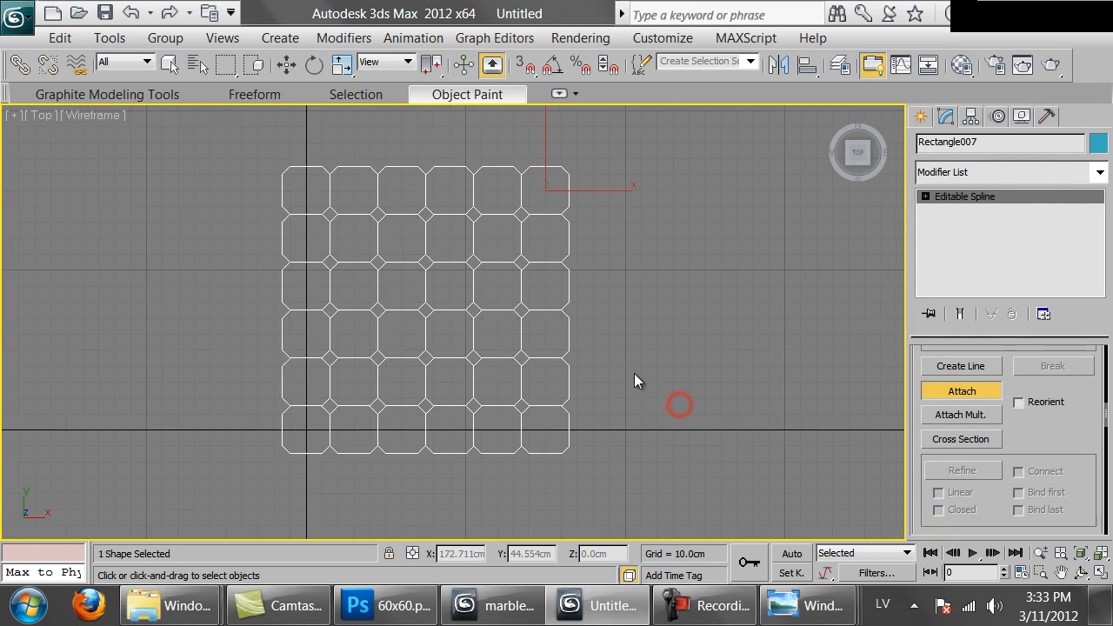
right_click(719, 296)
click(718, 268)
drag(736, 323, 517, 415)
scroll(1055, 439, up, 5)
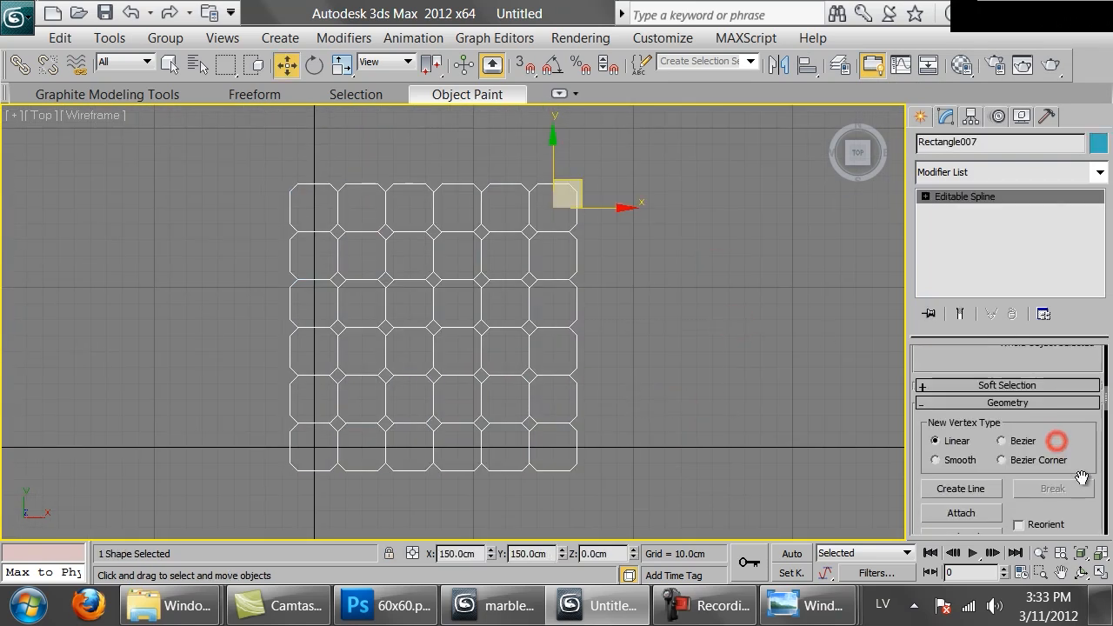
Make the grid spline renderable and visible in the viewport with a rectangular section 0.3 cm in length and 0.3 cm in width
click(967, 357)
click(952, 370)
click(948, 385)
scroll(1047, 476, down, 4)
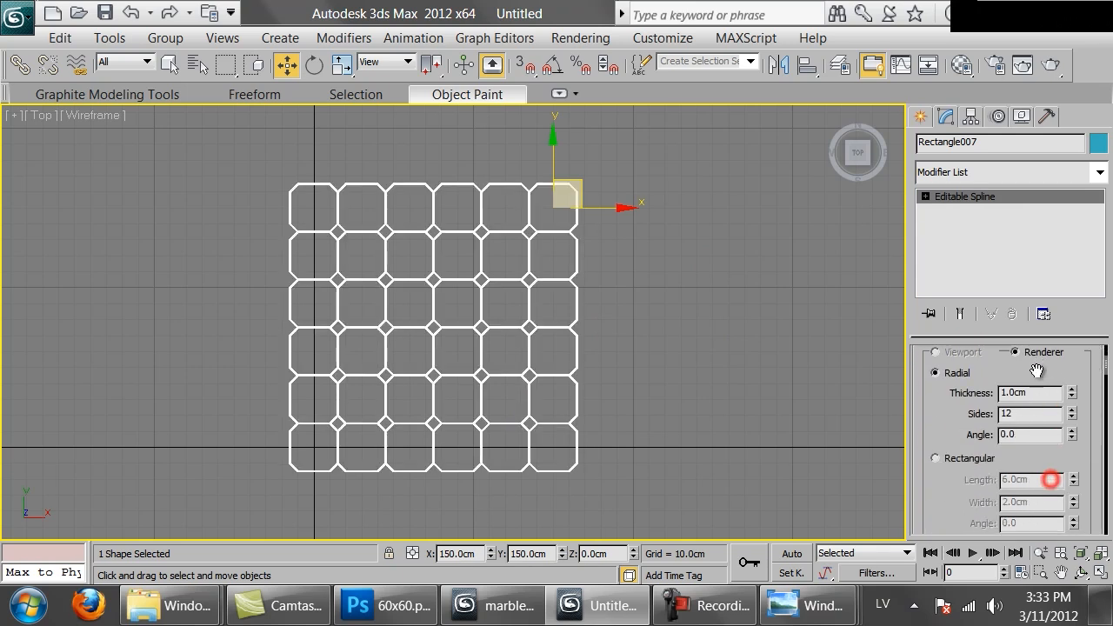
click(970, 426)
click(1032, 448)
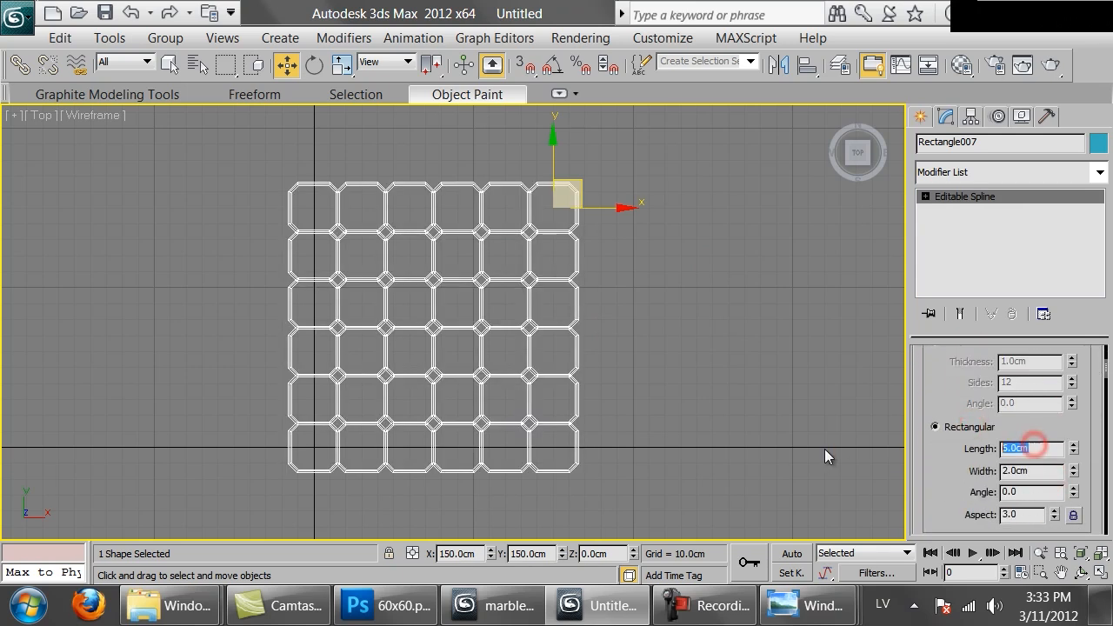
click(1030, 471)
text(.3)
key(Return)
click(607, 259)
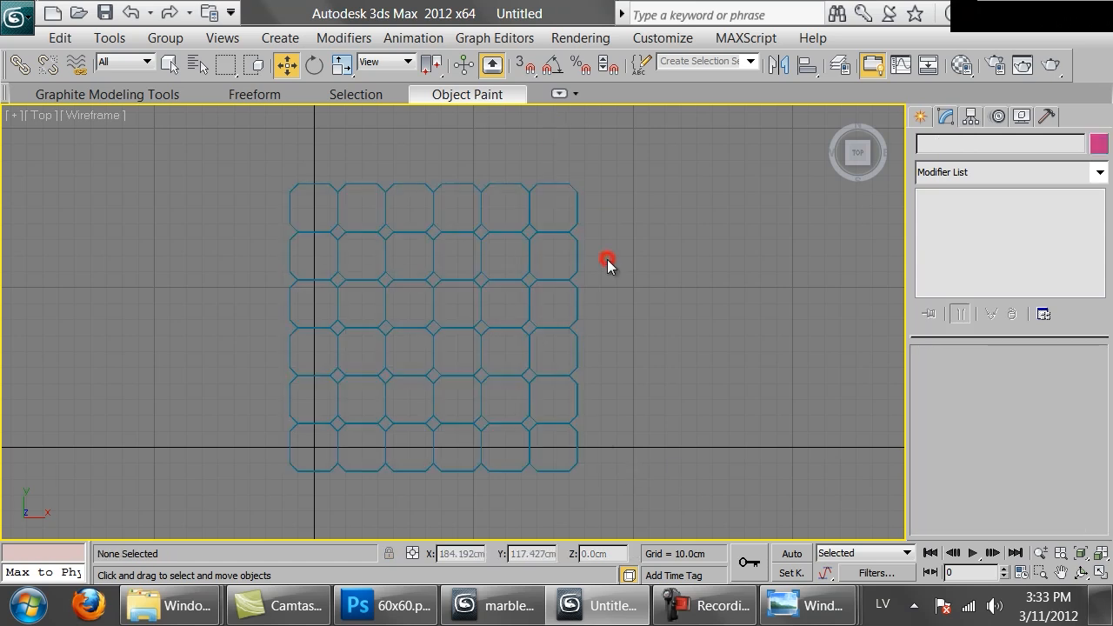
scroll(802, 201, up, 2)
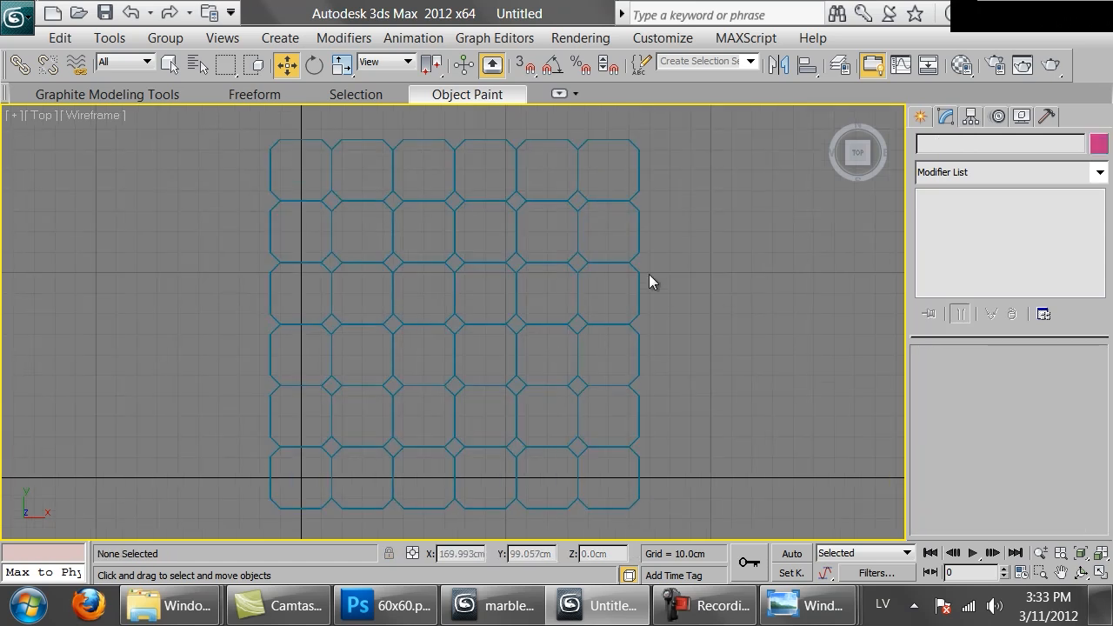
Set the first material's diffuse color to black and assign it to the tile grid spline
key(m)
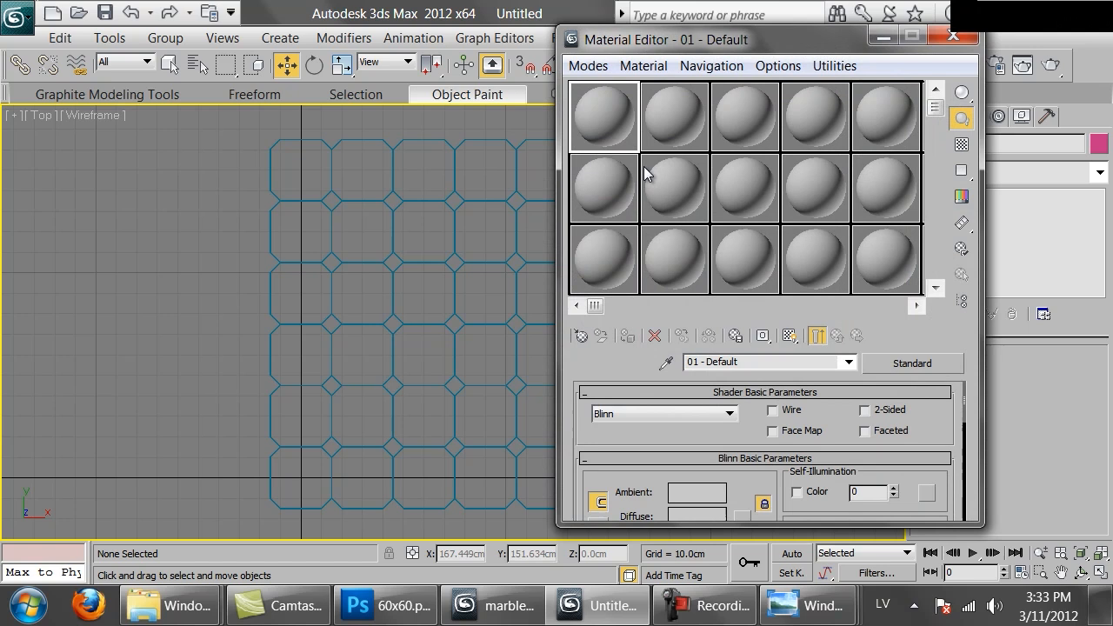
click(682, 516)
drag(660, 225, 622, 225)
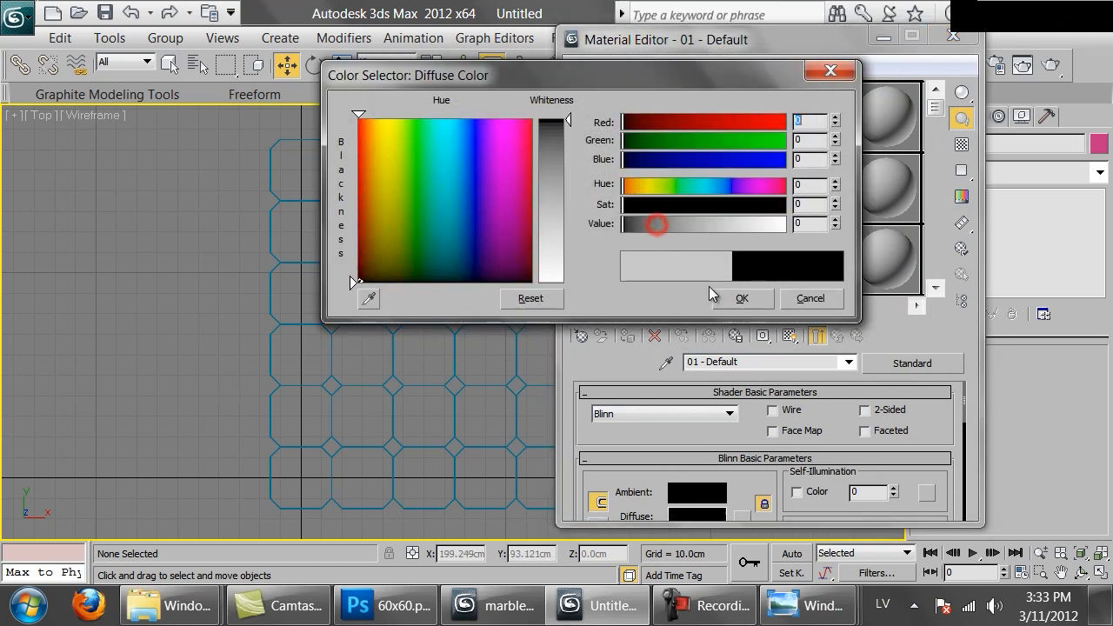
click(733, 292)
drag(186, 276, 533, 409)
click(627, 336)
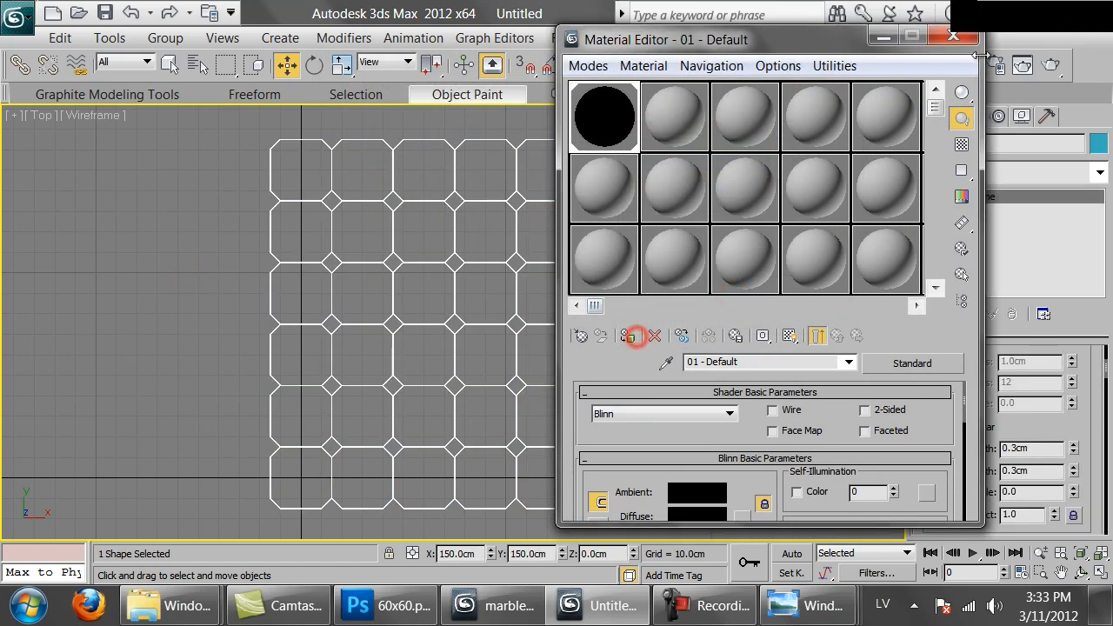
click(956, 38)
Set the environment background color to white
click(580, 37)
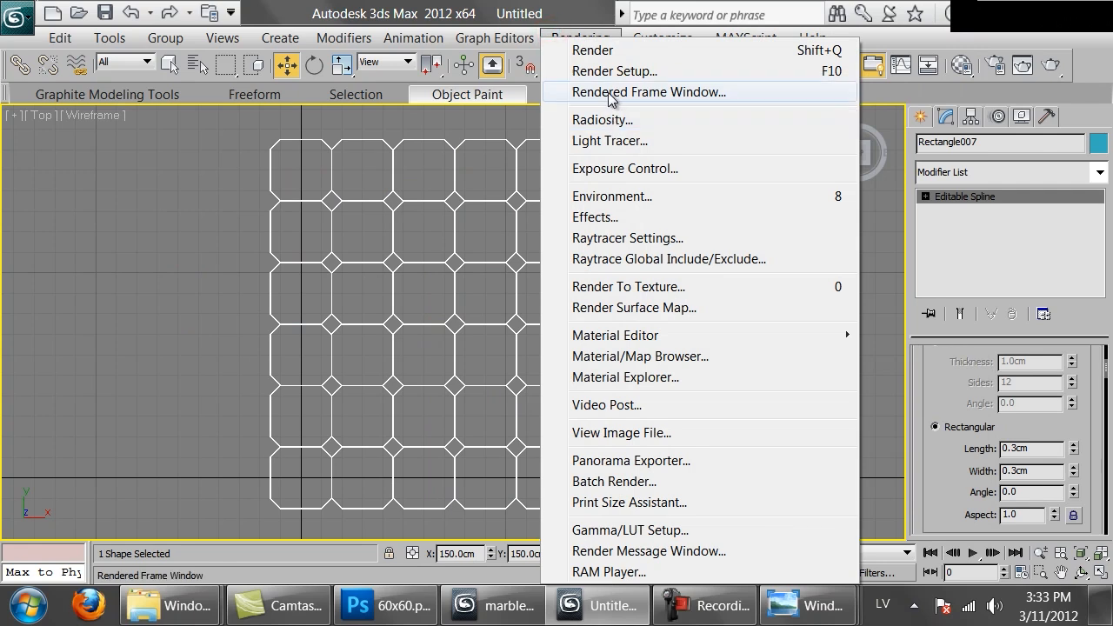
click(613, 196)
click(448, 244)
click(550, 257)
drag(549, 255, 549, 121)
click(741, 298)
click(807, 283)
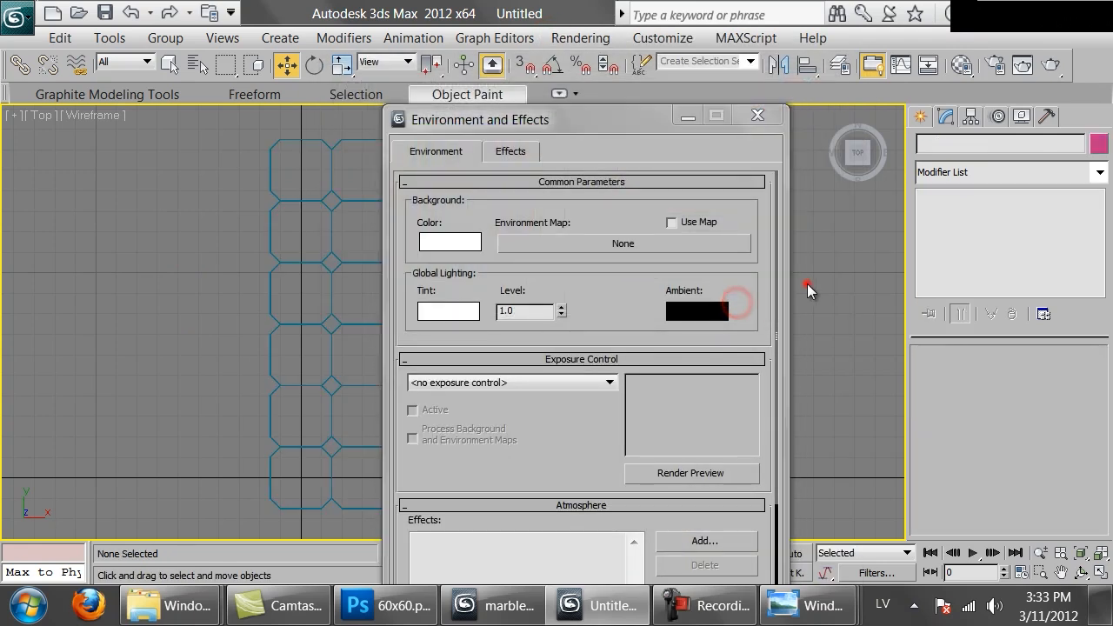
Set the render output size to 4000 by 4000 pixels and start a trial render of the Top view
click(993, 66)
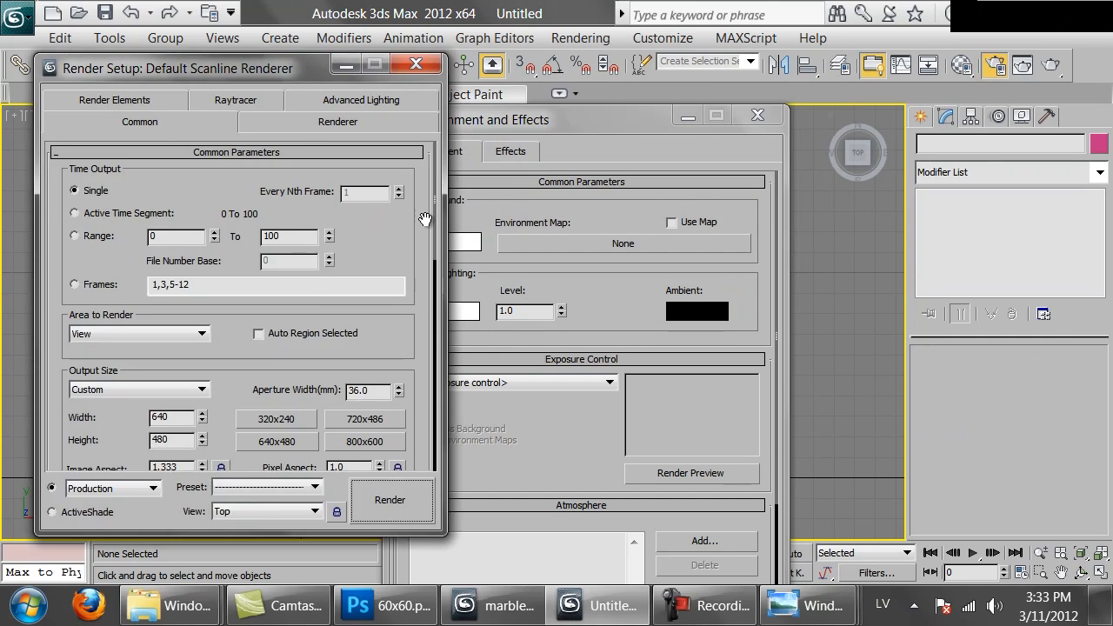
double_click(164, 417)
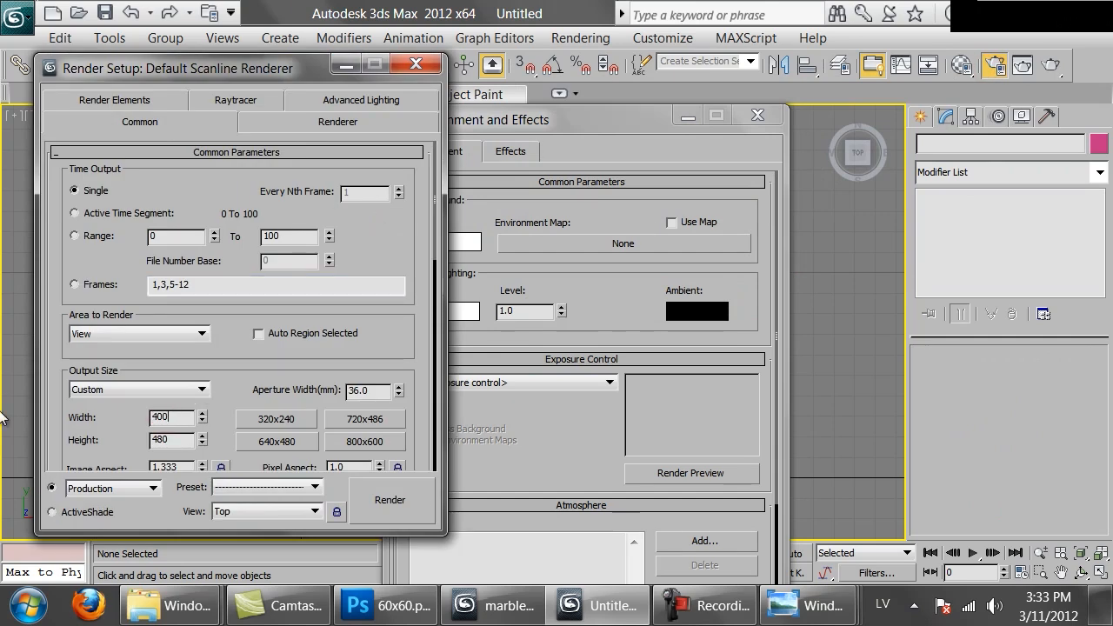
click(390, 499)
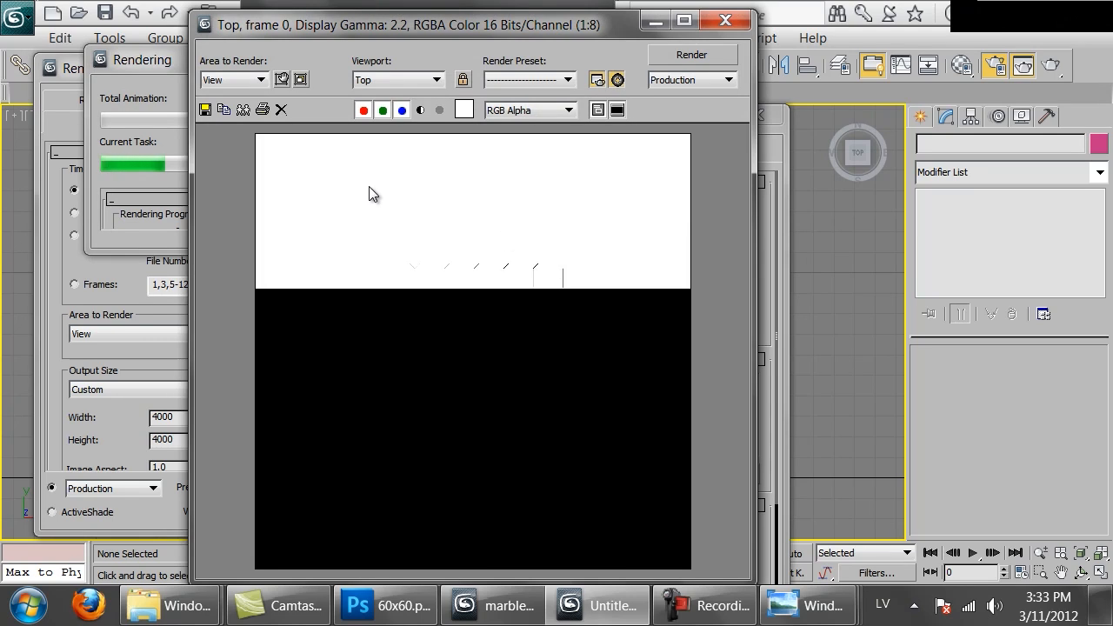
click(474, 91)
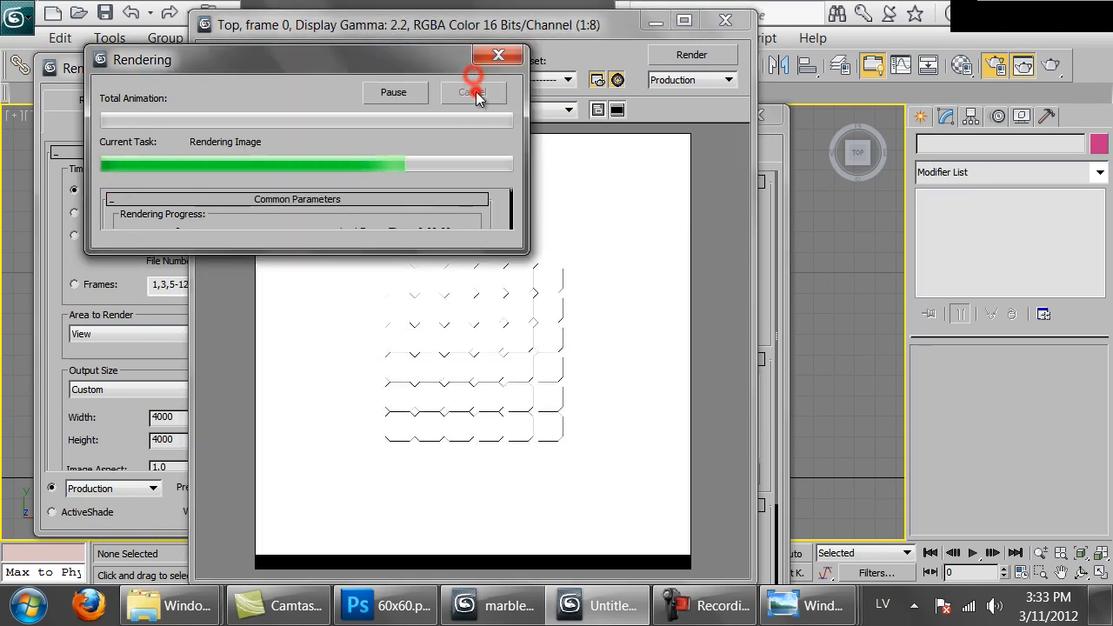
click(726, 20)
click(767, 113)
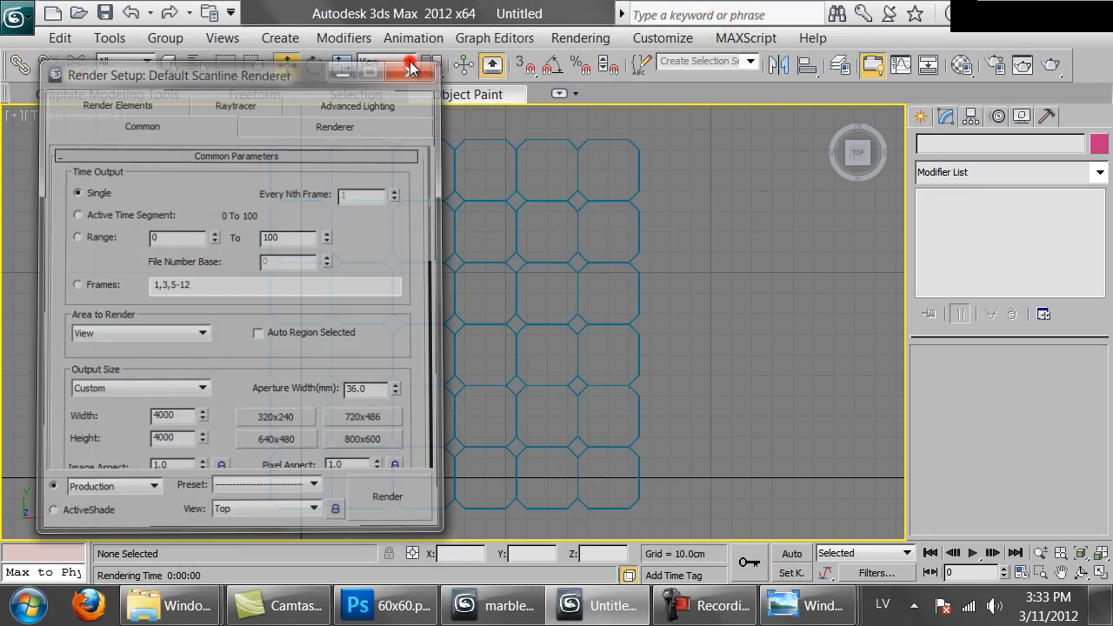
click(410, 68)
Render the Top view with the tile grid filling the square frame and inspect the joint lines up close
scroll(441, 347, up, 5)
scroll(445, 313, up, 2)
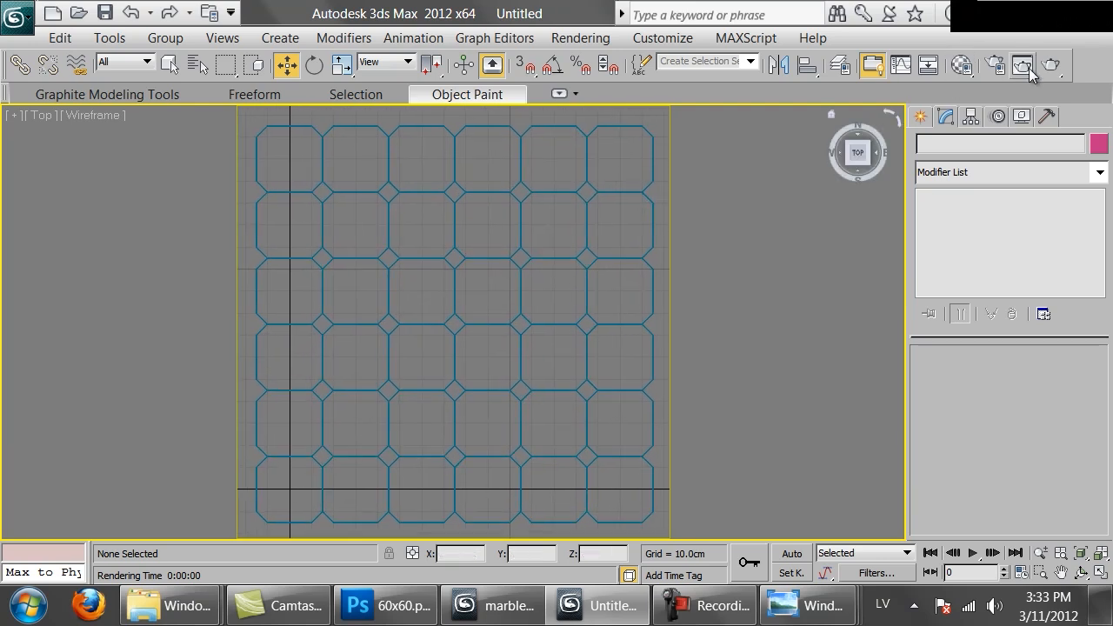
click(1026, 68)
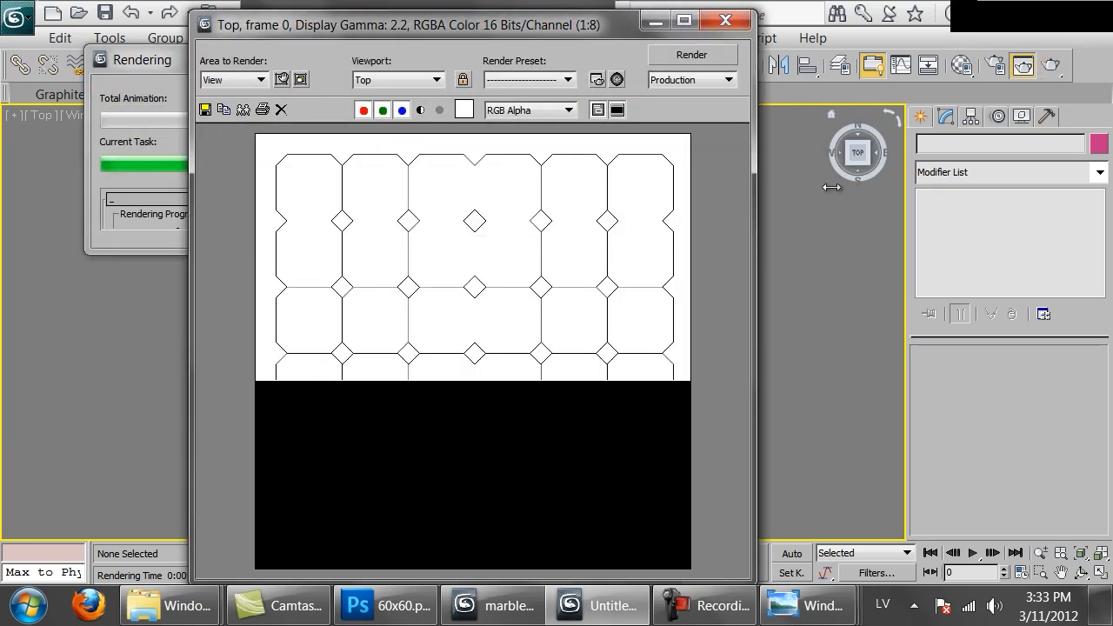
scroll(479, 294, up, 1)
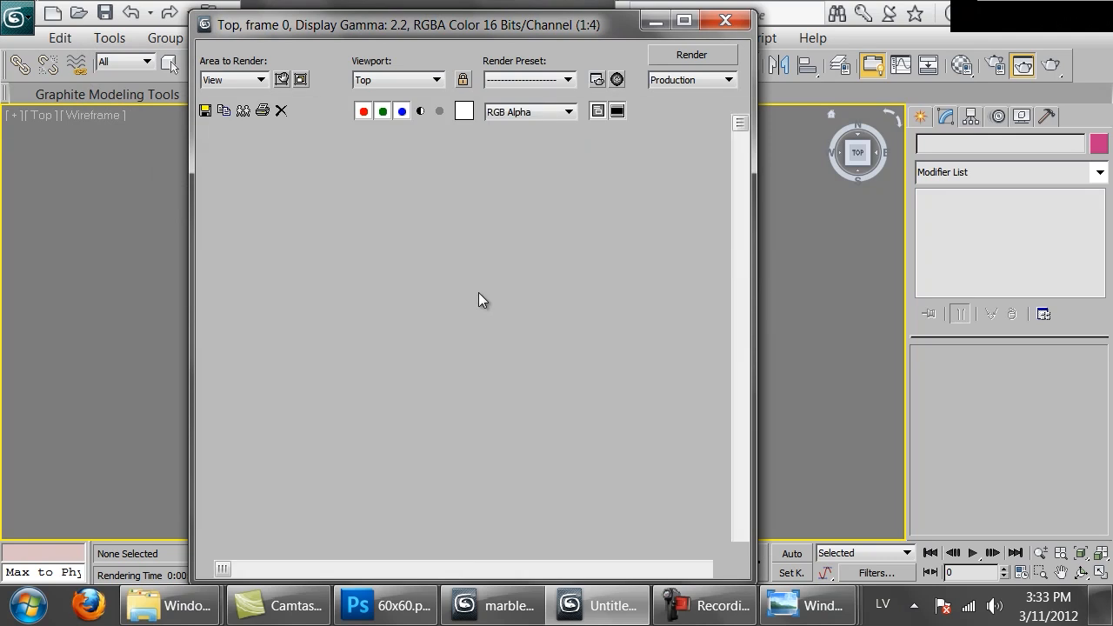
scroll(479, 300, up, 1)
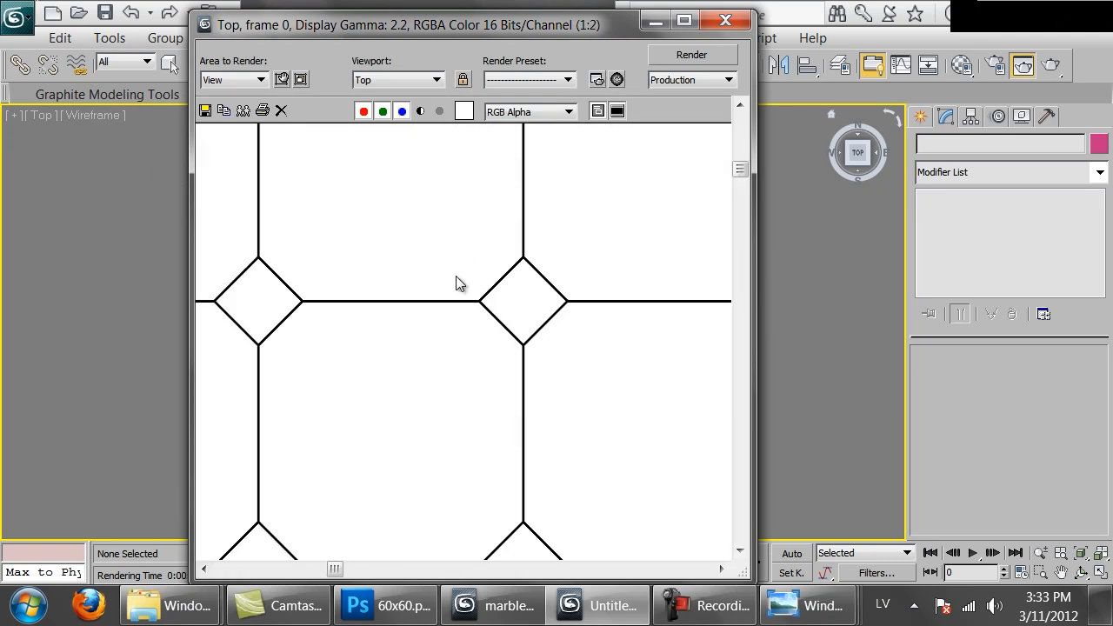
scroll(460, 283, up, 1)
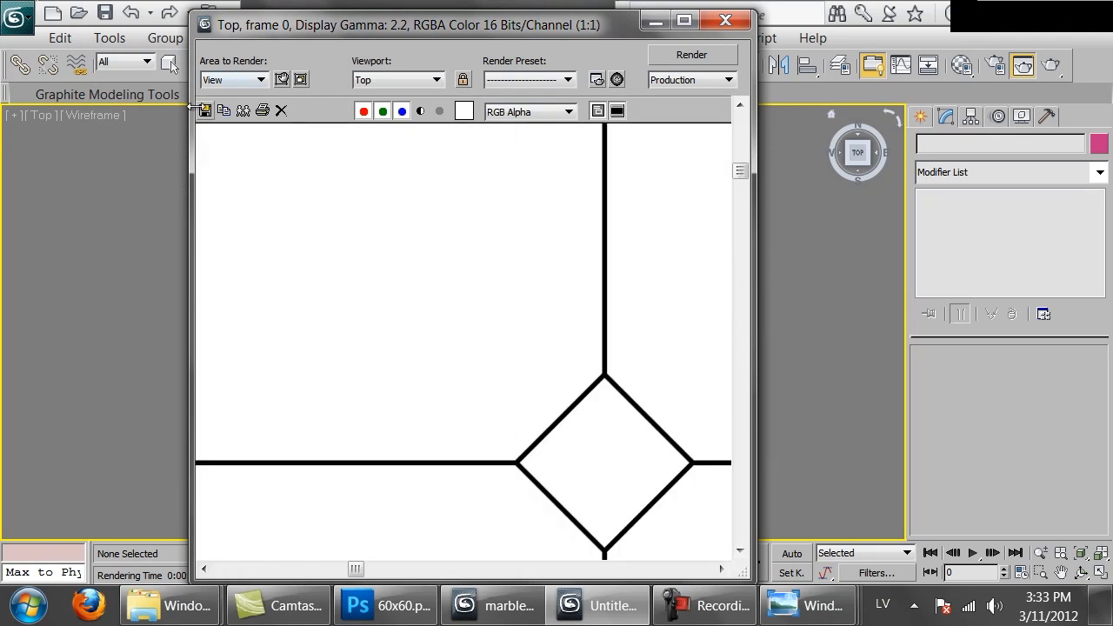
Save the rendered image in the Marble folder as 30x30_octa.png, RGB 48 bit with alpha channel
click(207, 110)
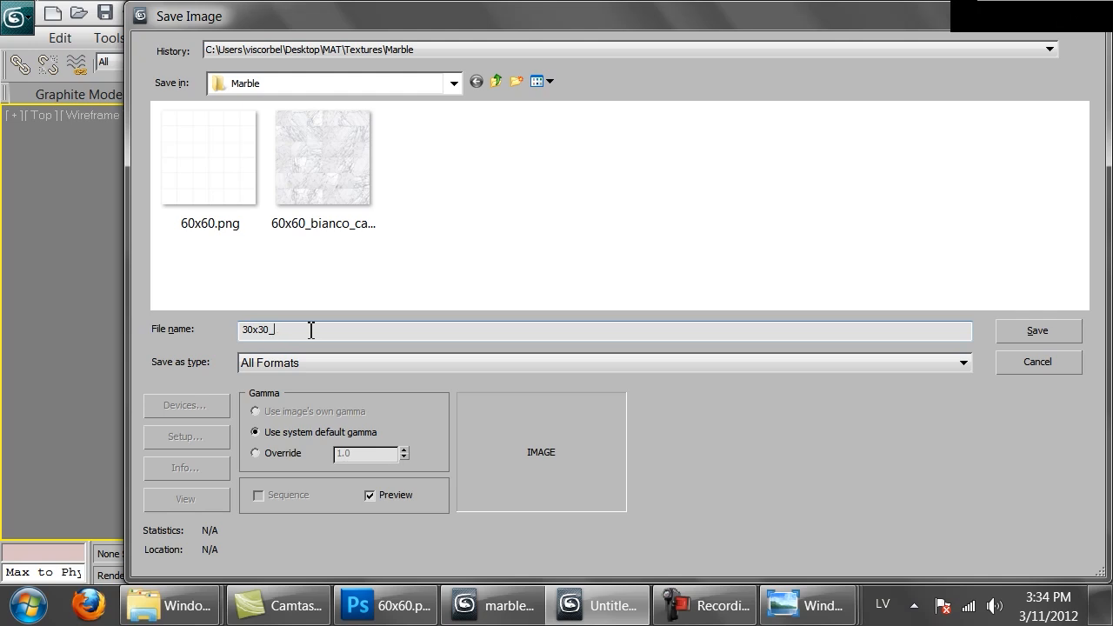
text(30x30_octa.png)
key(Return)
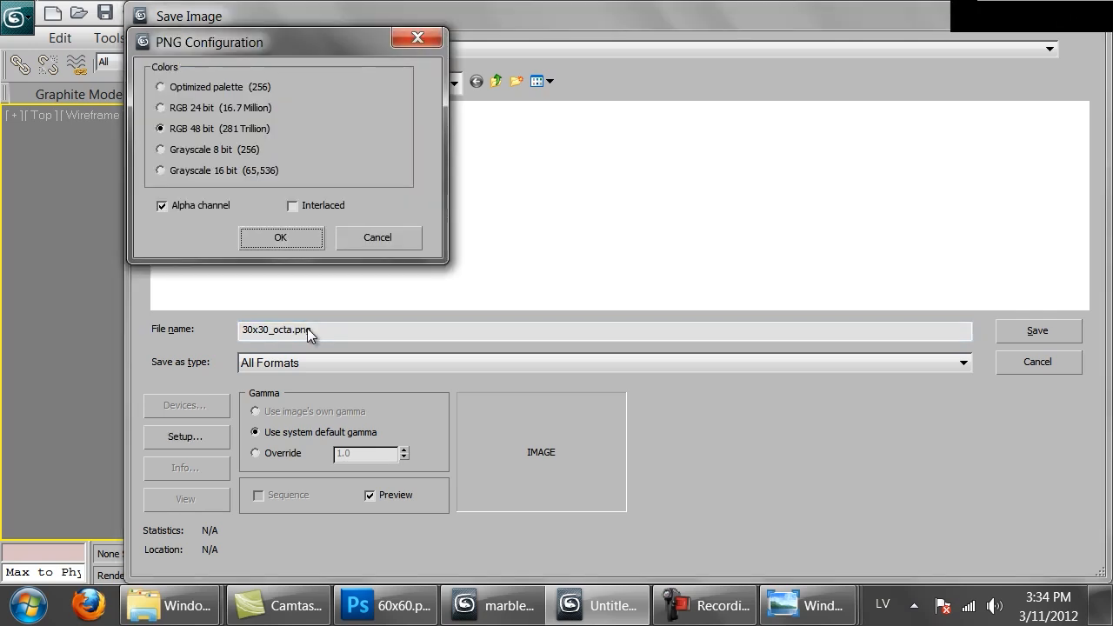
key(Return)
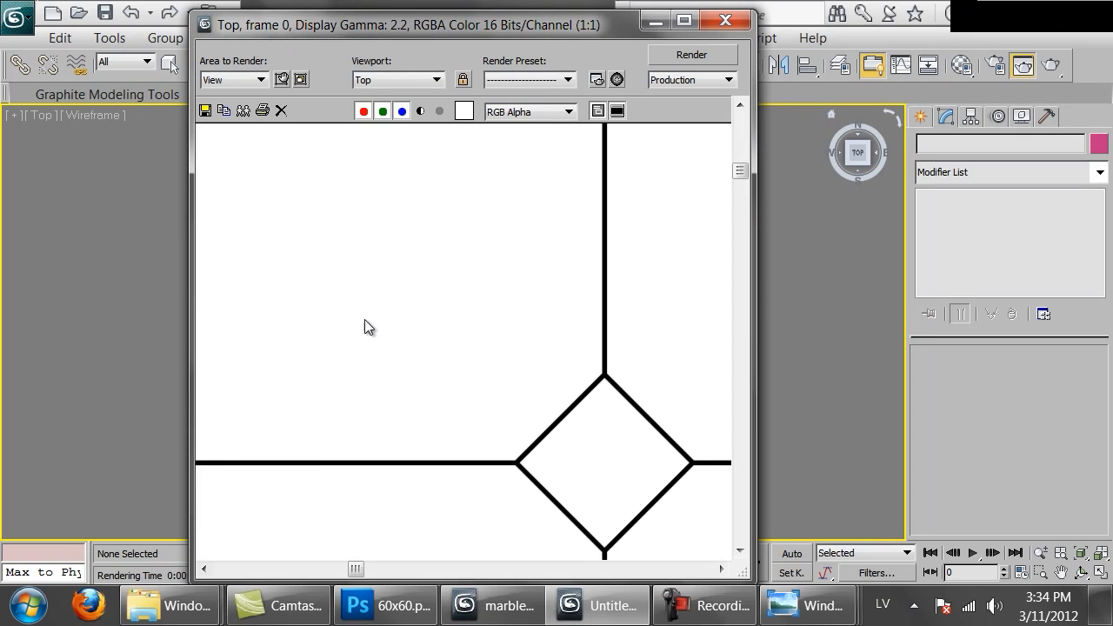
Switch to Photoshop and close bianco-carrara-12x24-polished_web.jpg without saving its changes
click(384, 606)
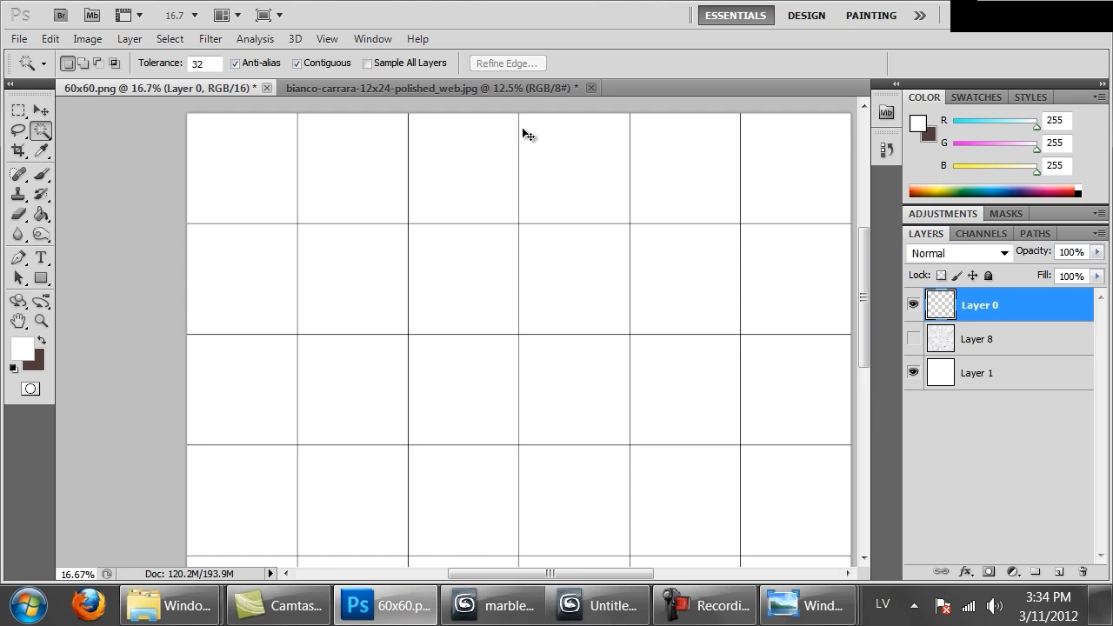
key(ctrl+Tab)
key(ctrl+w)
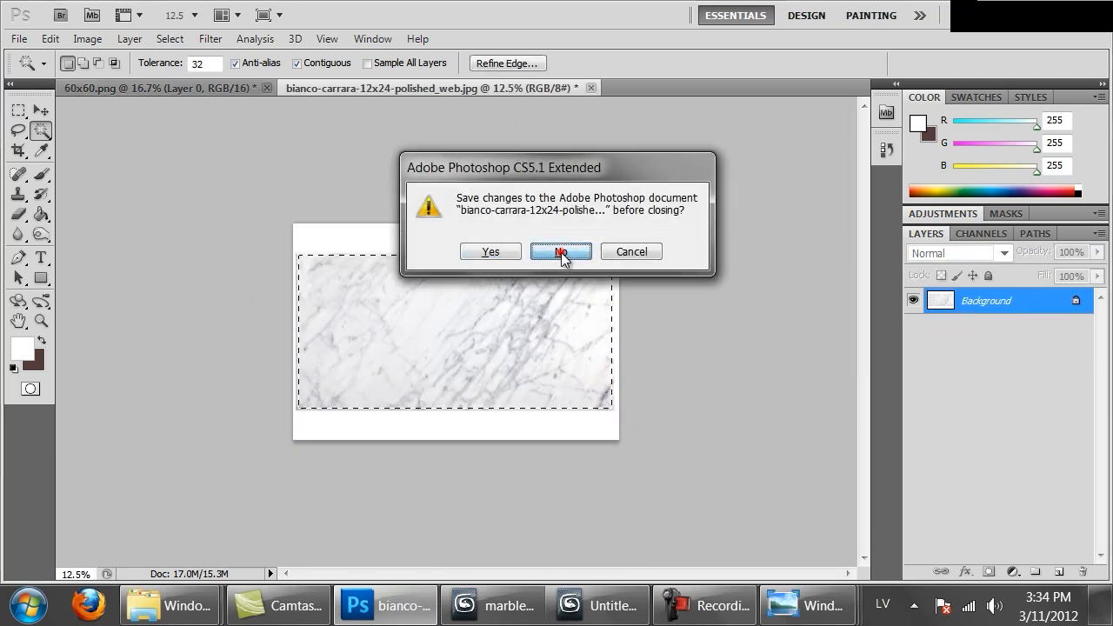
click(562, 253)
Open 30x30_octa.png from the Marble folder and trim away the transparent margin around the tile grid
key(ctrl+o)
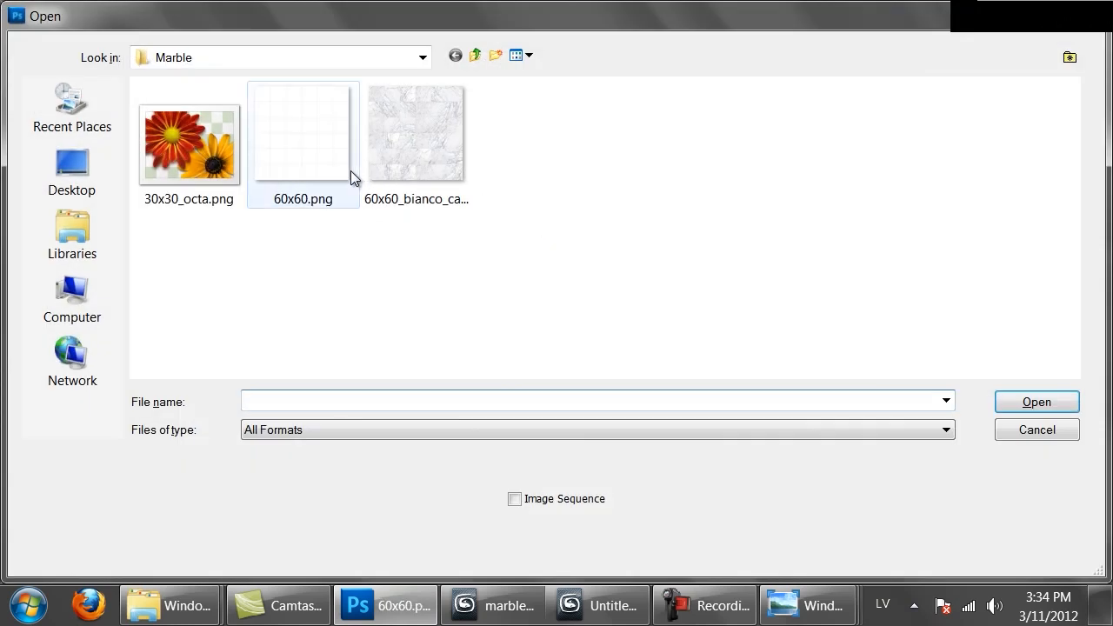
double_click(197, 163)
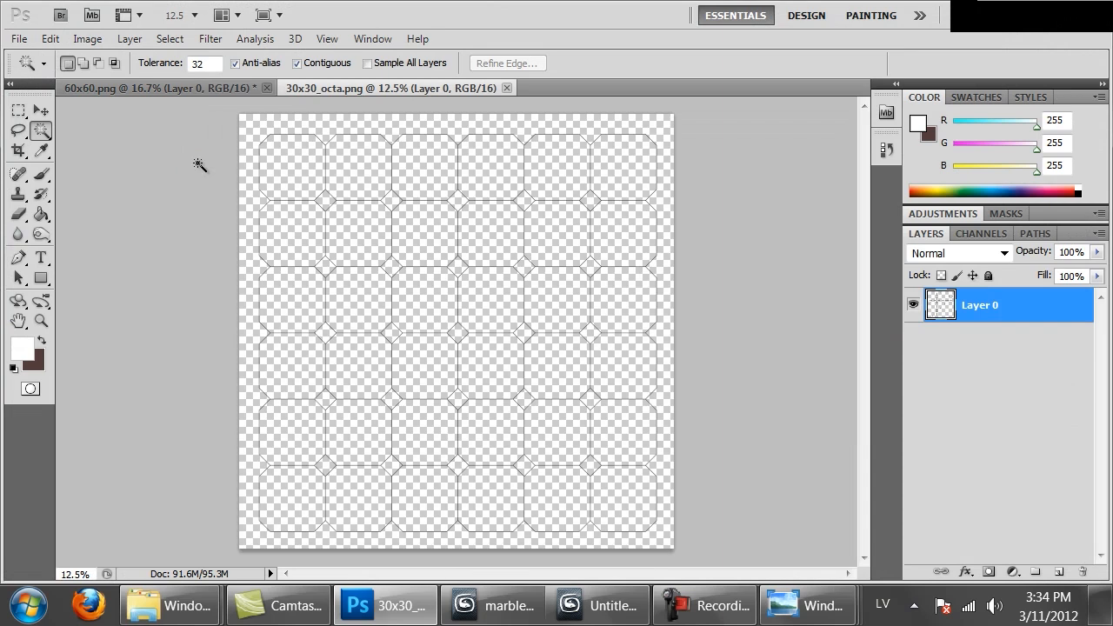
click(85, 40)
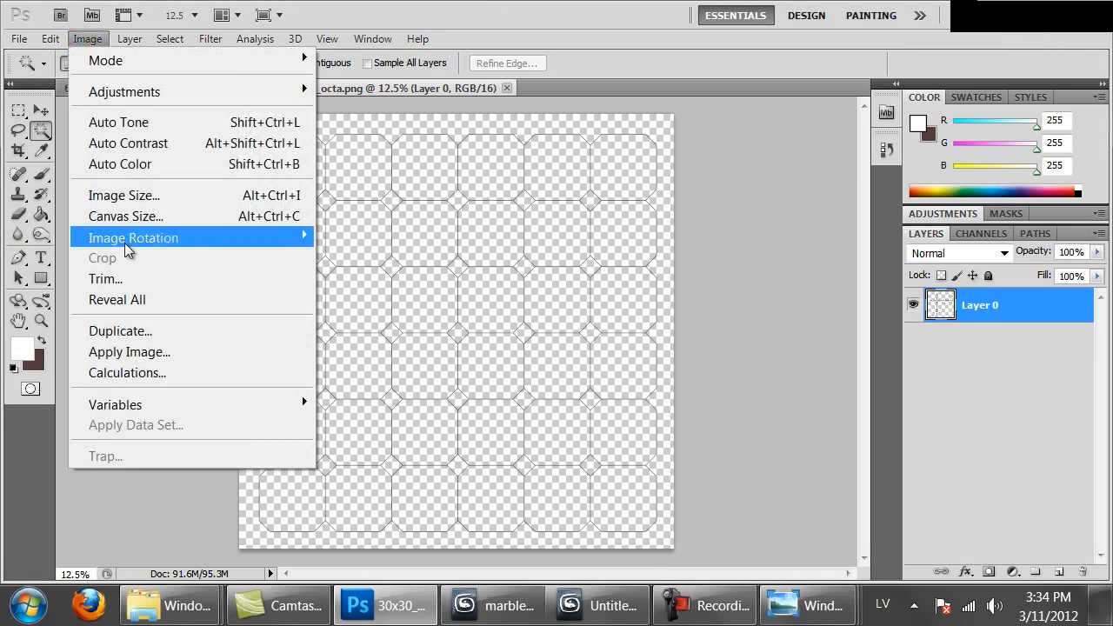
click(117, 280)
click(611, 177)
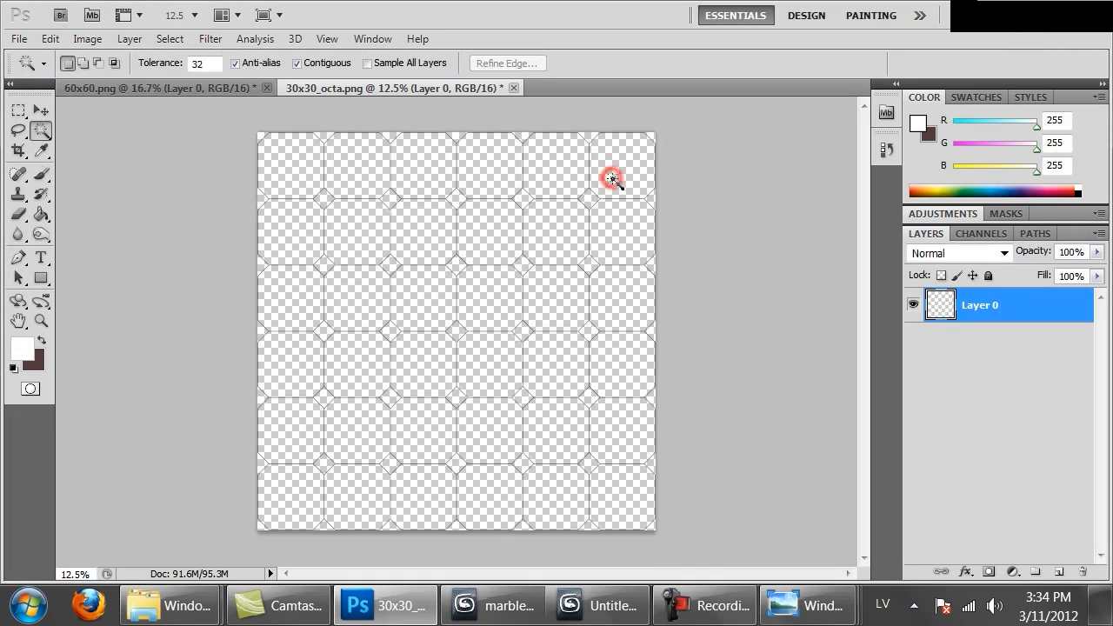
Examine the joint line thickness along the top-left edge of the trimmed tile grid at 400% zoom
key(ctrl+1)
drag(318, 377, 827, 368)
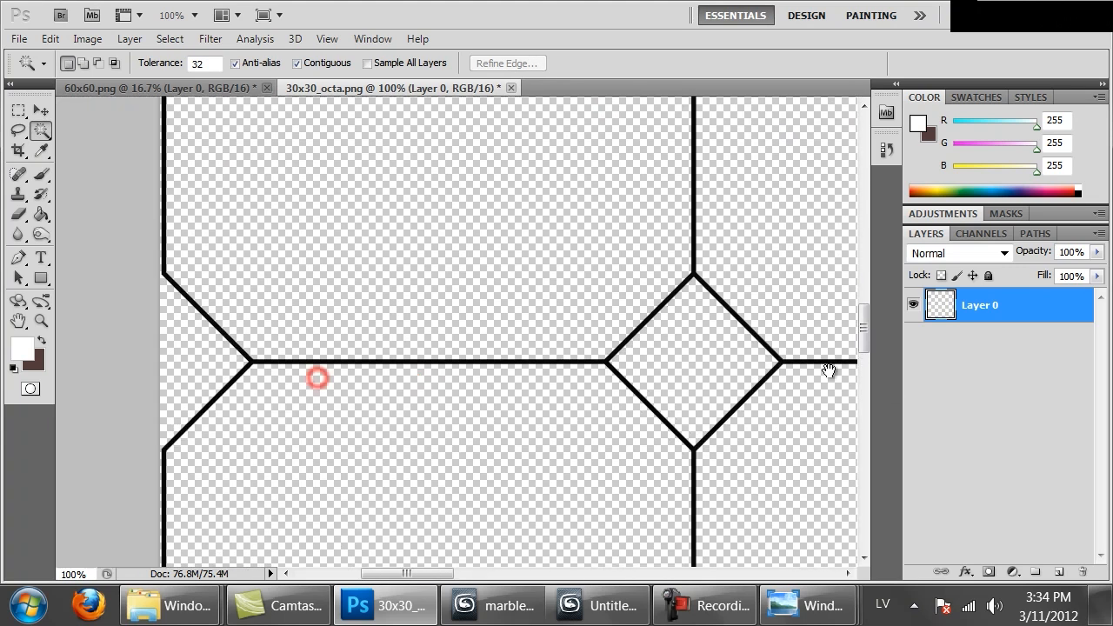
drag(709, 232, 685, 457)
drag(624, 221, 608, 513)
drag(639, 261, 636, 504)
drag(630, 270, 586, 506)
drag(532, 275, 492, 464)
key(ctrl+plus)
key(ctrl+plus)
key(ctrl+plus)
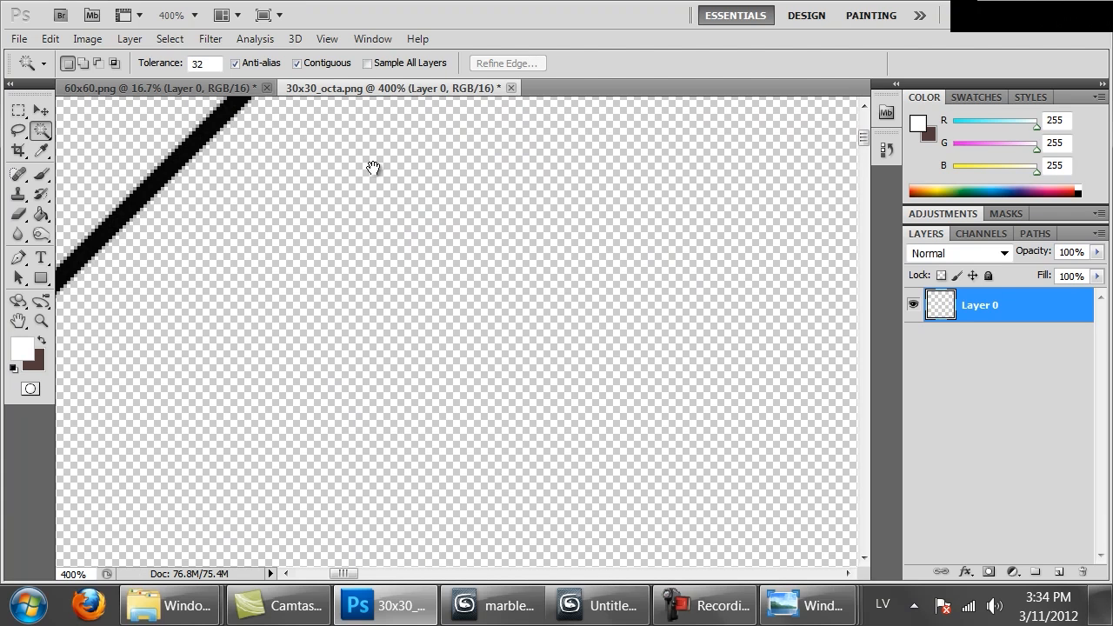
drag(373, 186, 379, 300)
Reduce the canvas size by 8 pixels in both width and height, relative to the centre, and accept the clipping
key(ctrl+alt+c)
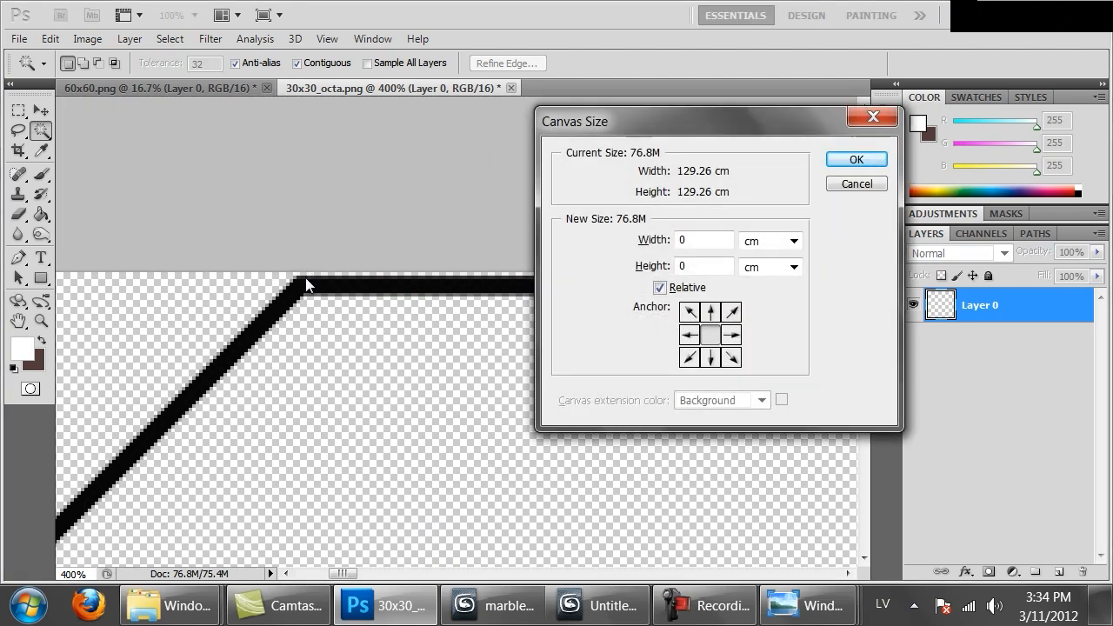
click(754, 243)
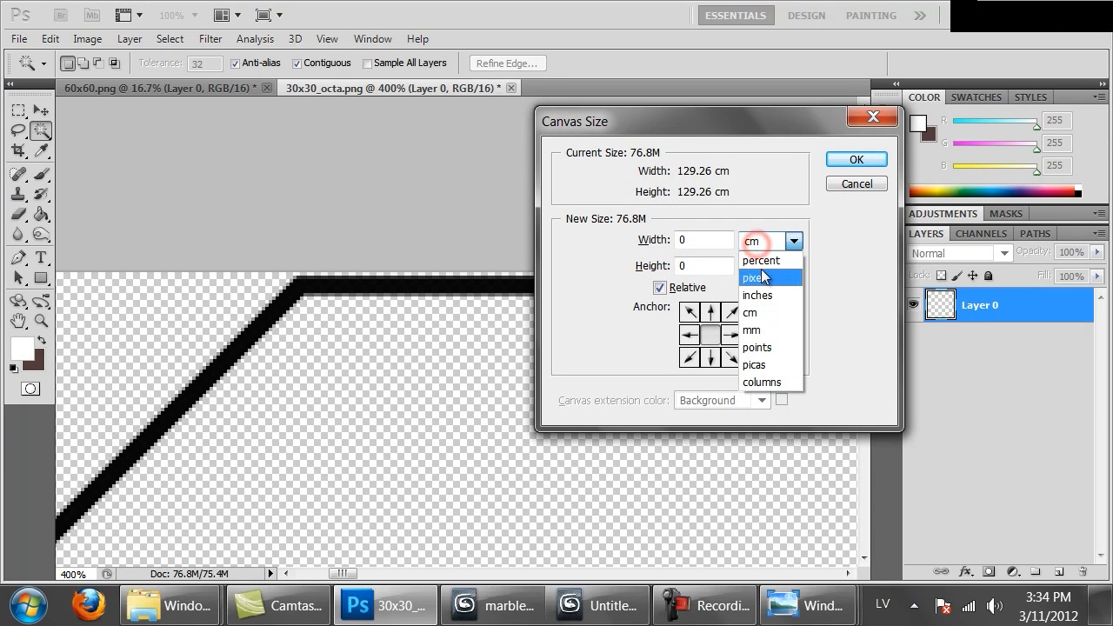
click(762, 276)
double_click(710, 239)
text(-)
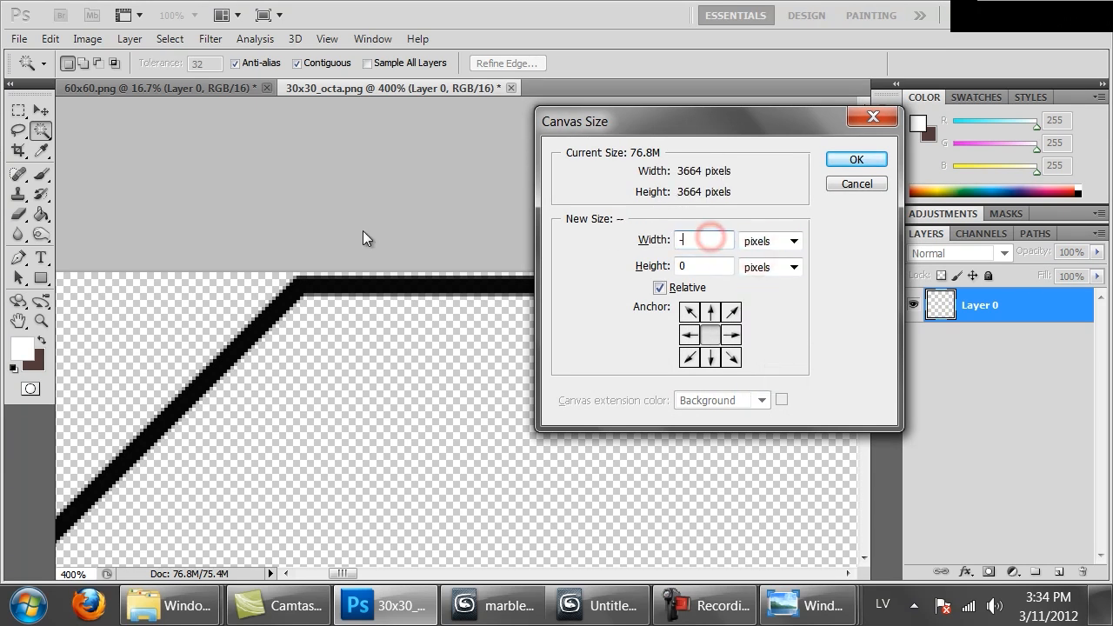
text(8)
key(Tab)
key(Tab)
text(-8)
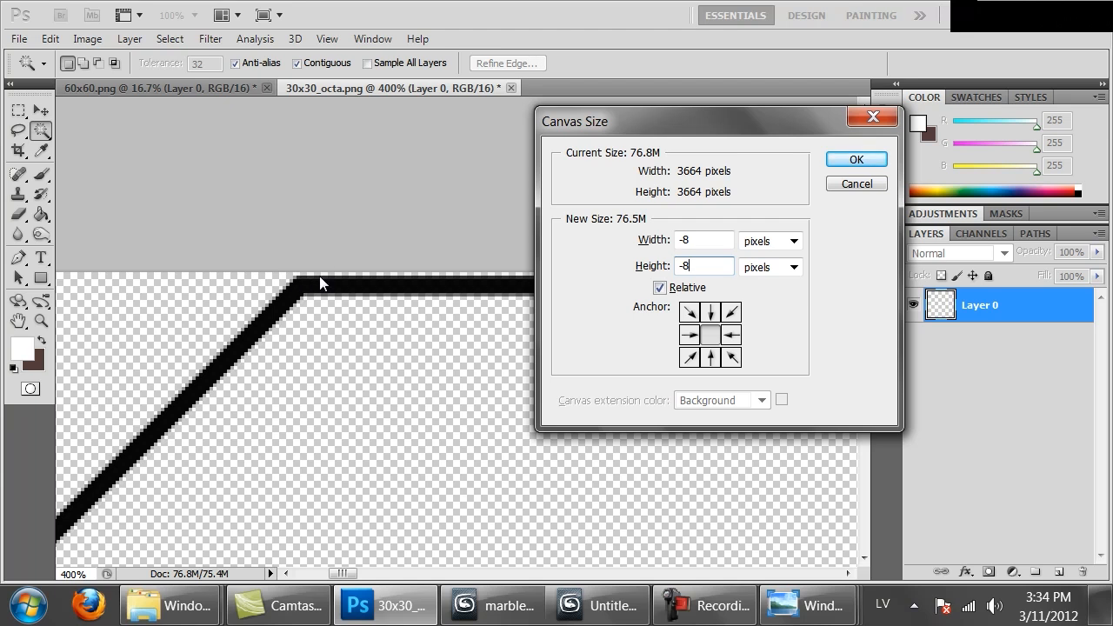
click(854, 159)
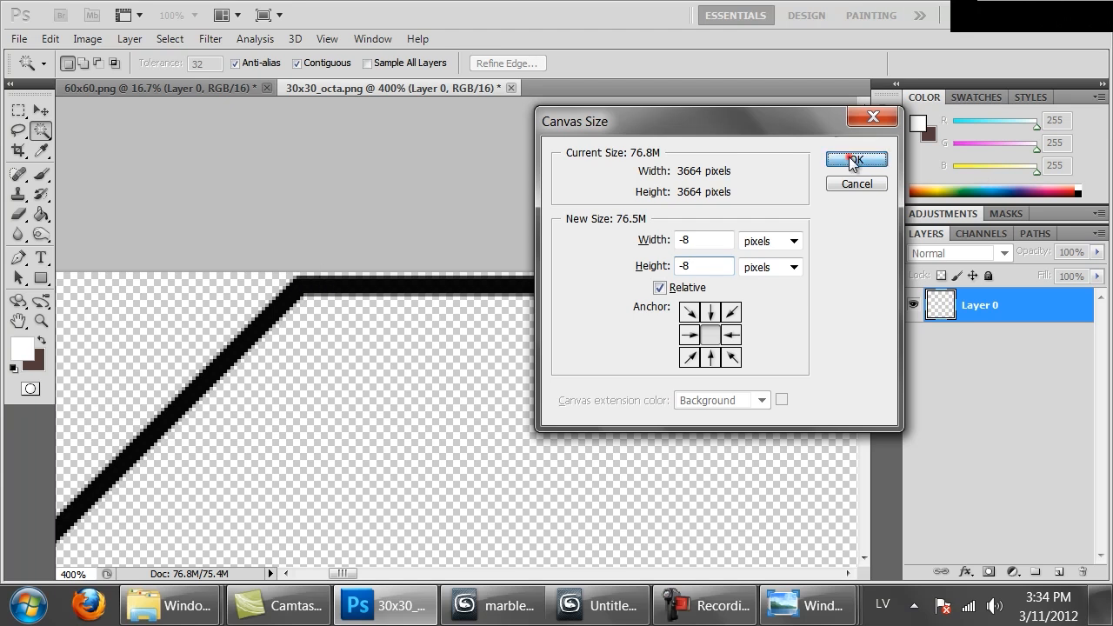
click(508, 242)
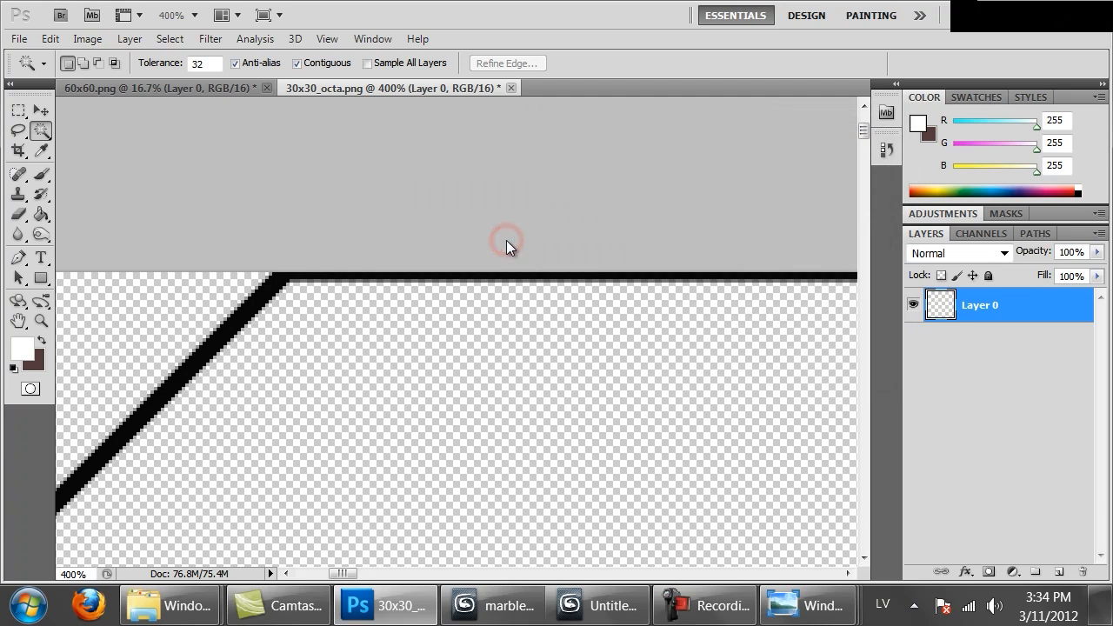
Add a new layer beneath the joint line layer and fill it with white
key(ctrl+1)
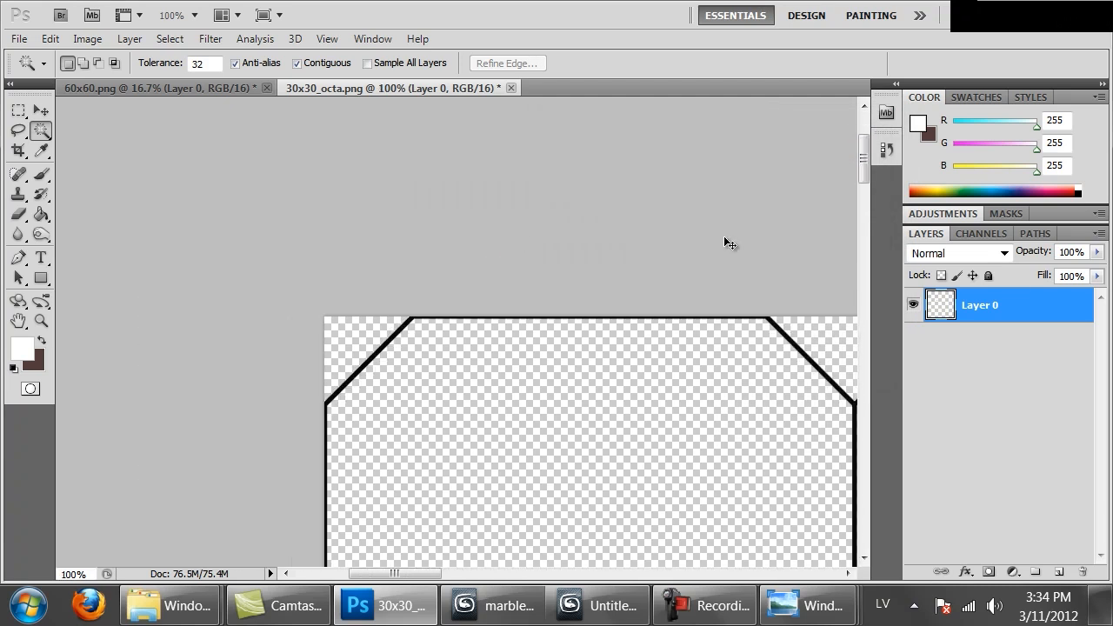
key(ctrl+minus)
key(ctrl+minus)
key(ctrl+minus)
key(ctrl+minus)
key(ctrl+minus)
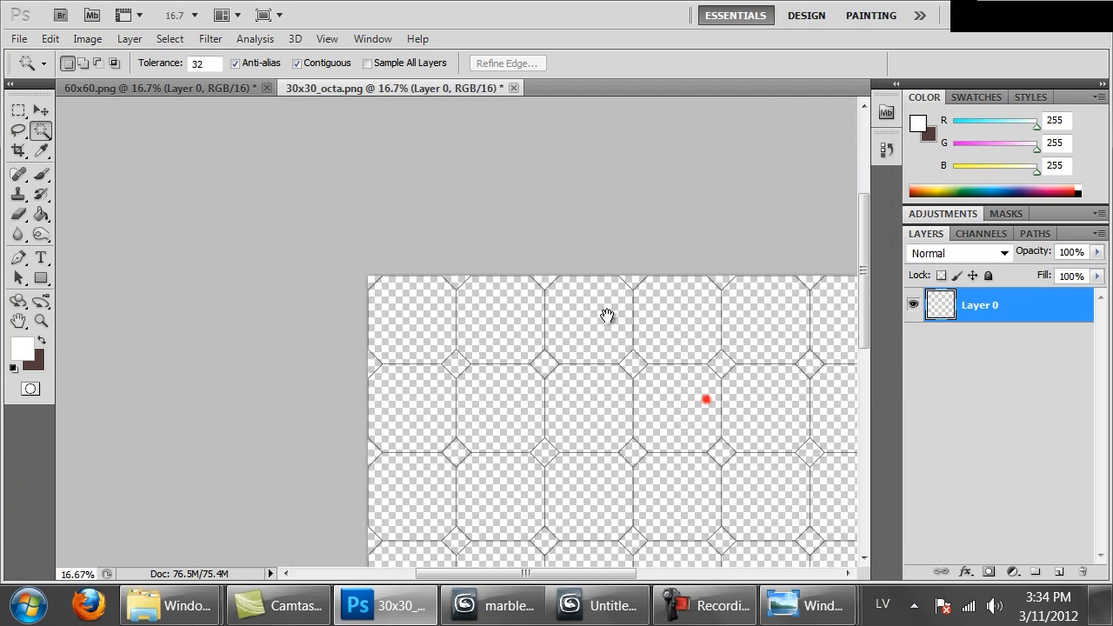
drag(607, 316, 526, 181)
click(1057, 567)
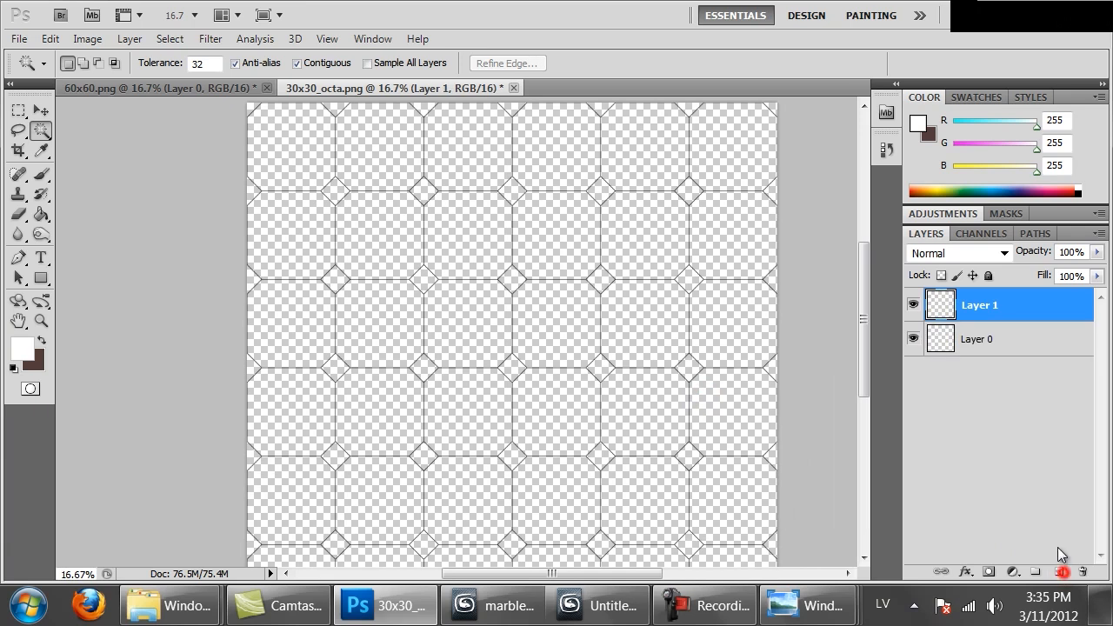
drag(949, 306, 967, 346)
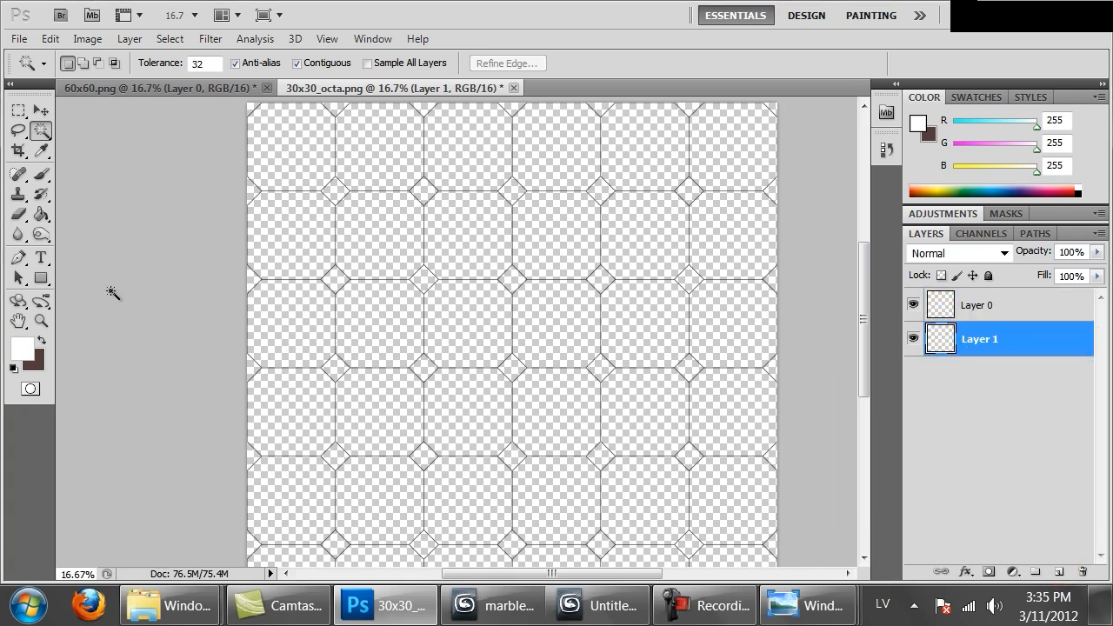
click(41, 214)
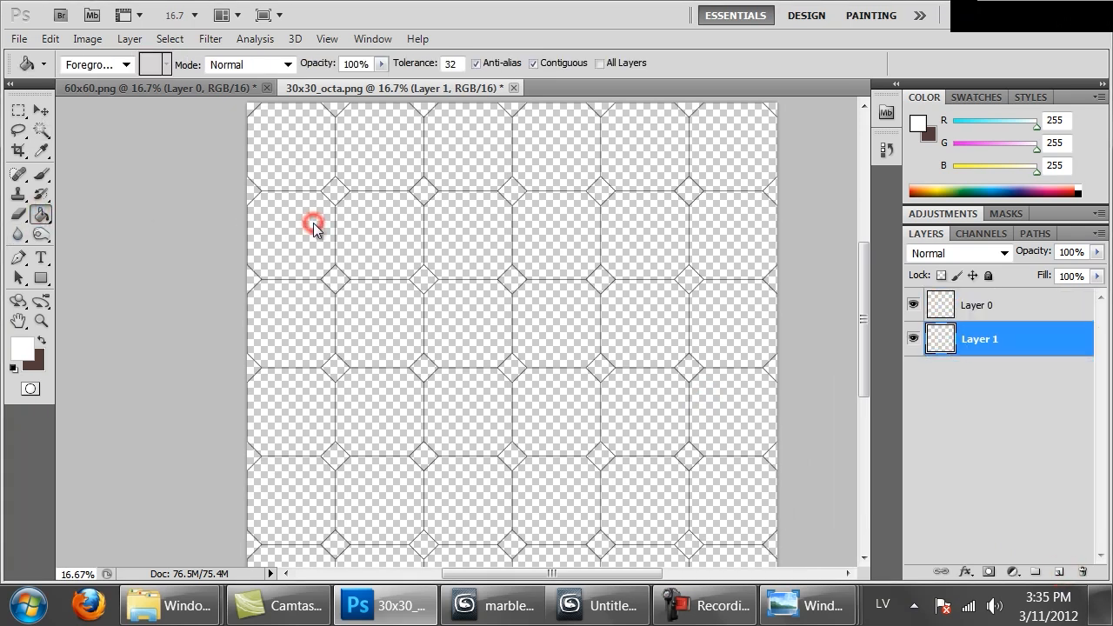
click(314, 227)
drag(623, 354, 614, 379)
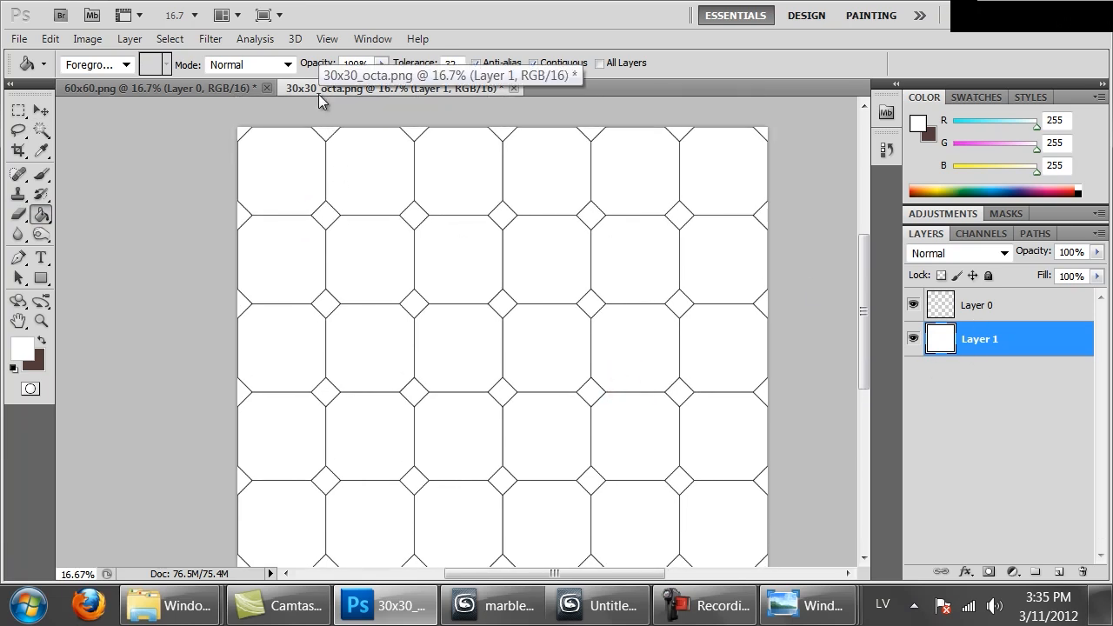
Save a copy in PNG format over 30x30_octa.png in the Marble folder, without interlacing
key(ctrl+shift+s)
click(394, 422)
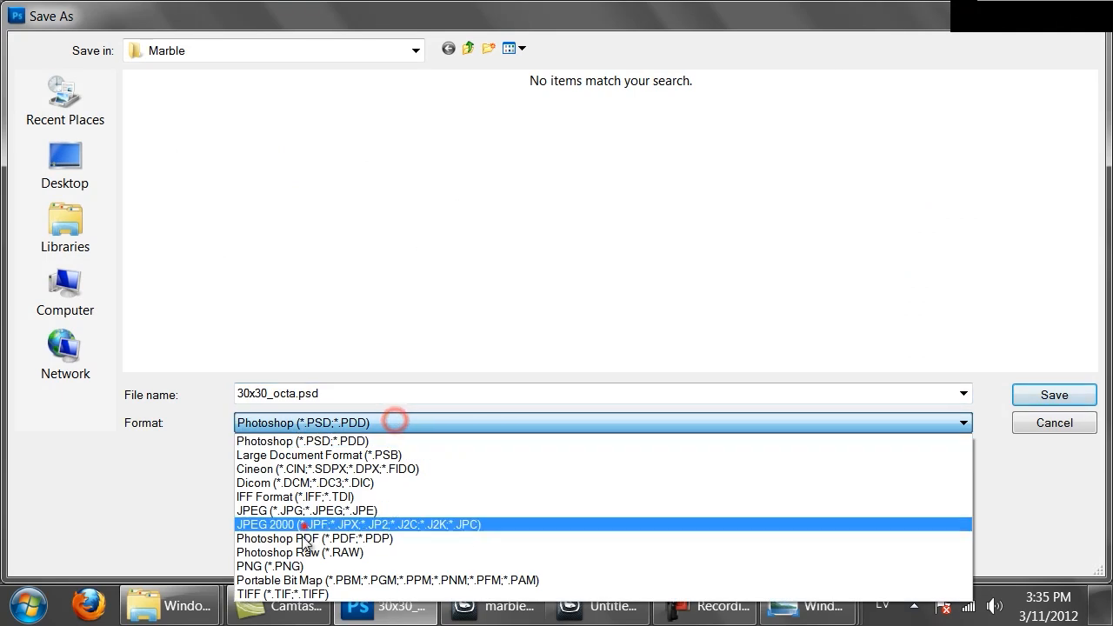
click(290, 561)
double_click(202, 162)
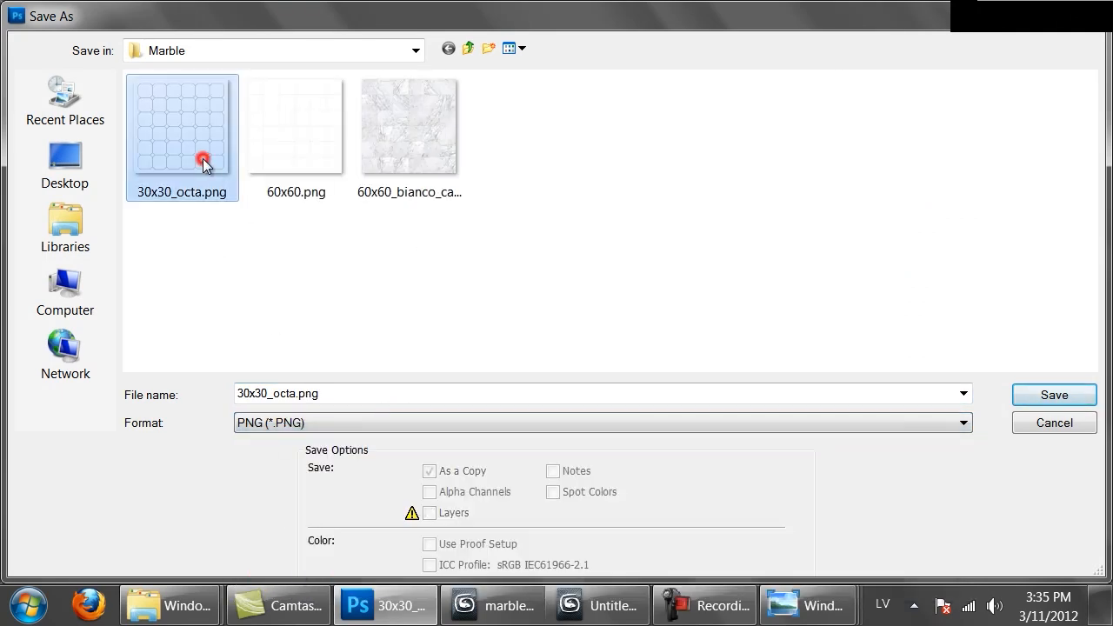
click(518, 245)
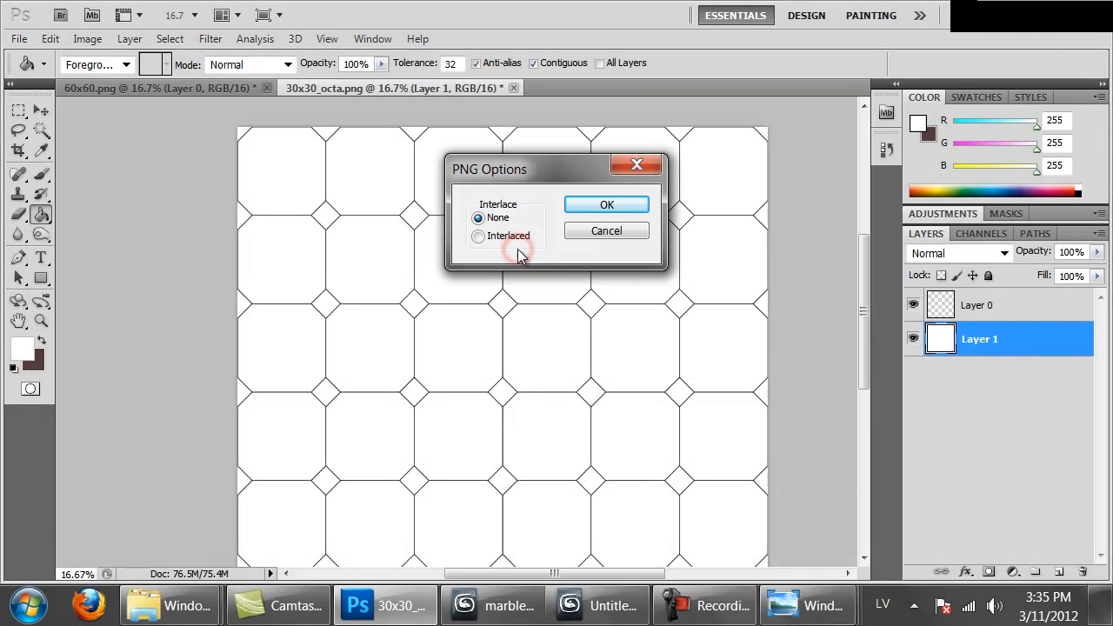
click(612, 207)
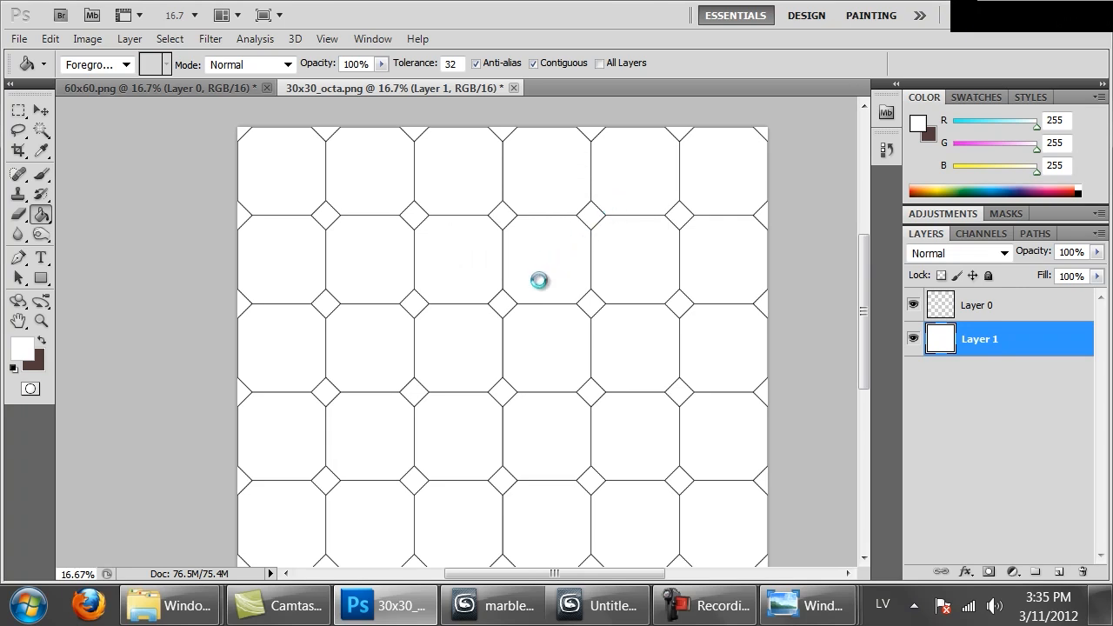
Switch to the raw Marble folder in Windows Explorer and open AGM-Marble-Emperador-Light.jpg in Photoshop
drag(516, 311, 452, 286)
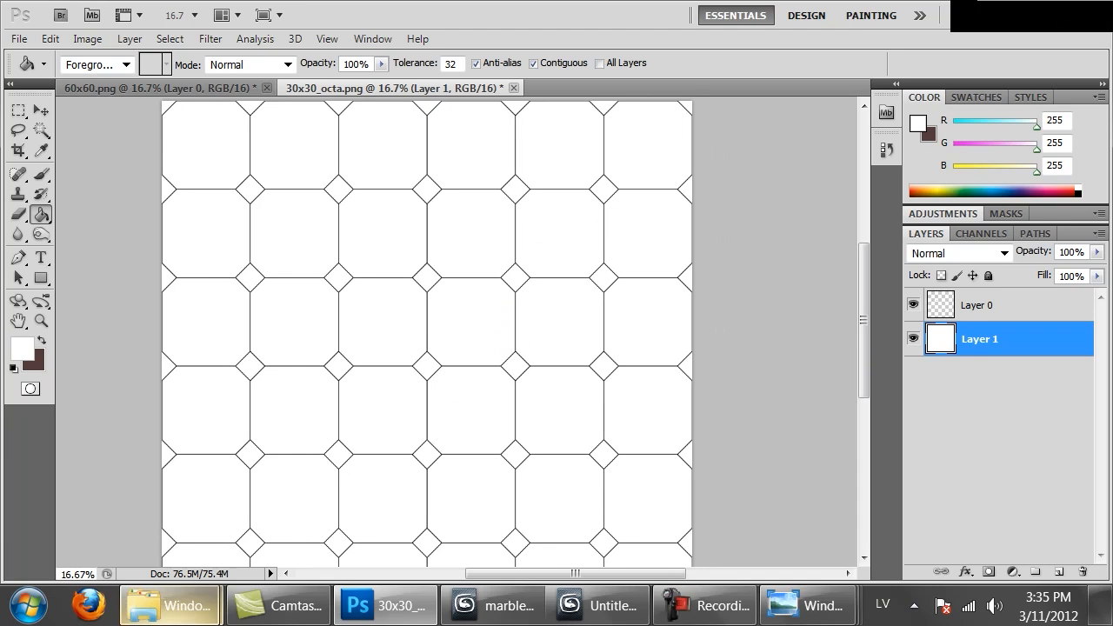
mouse_move(170, 605)
click(160, 506)
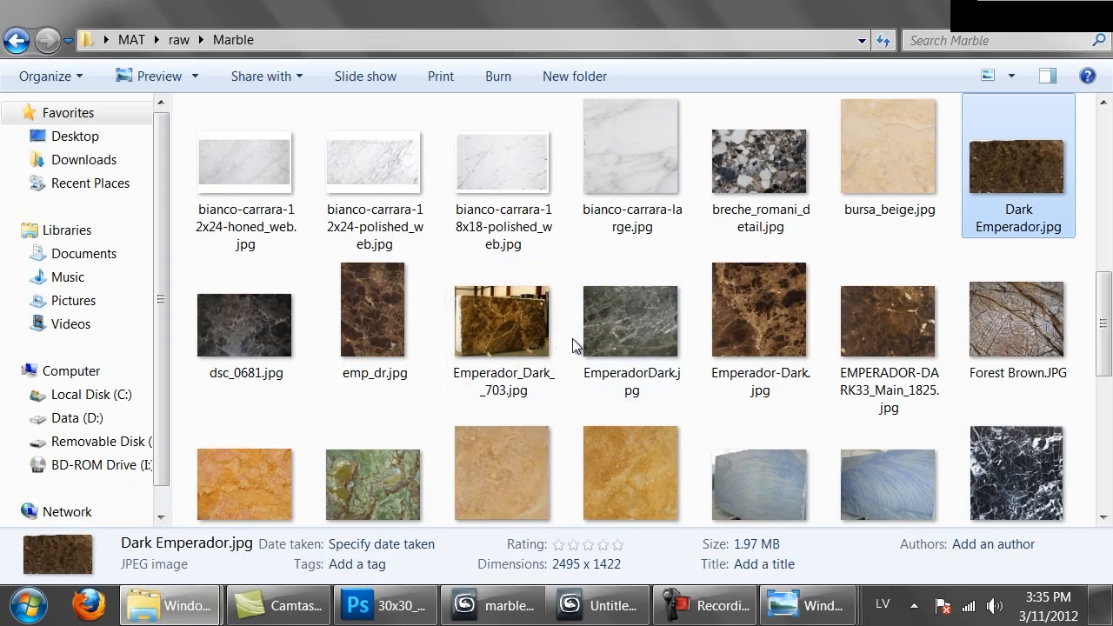
scroll(578, 287, up, 5)
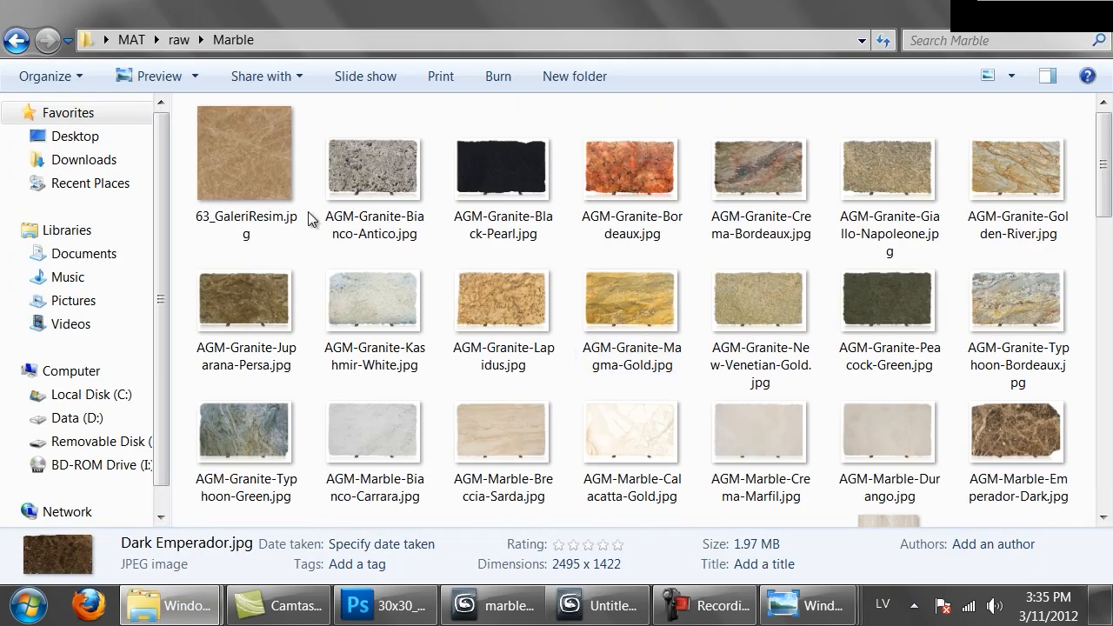
scroll(308, 217, down, 3)
drag(250, 272, 688, 58)
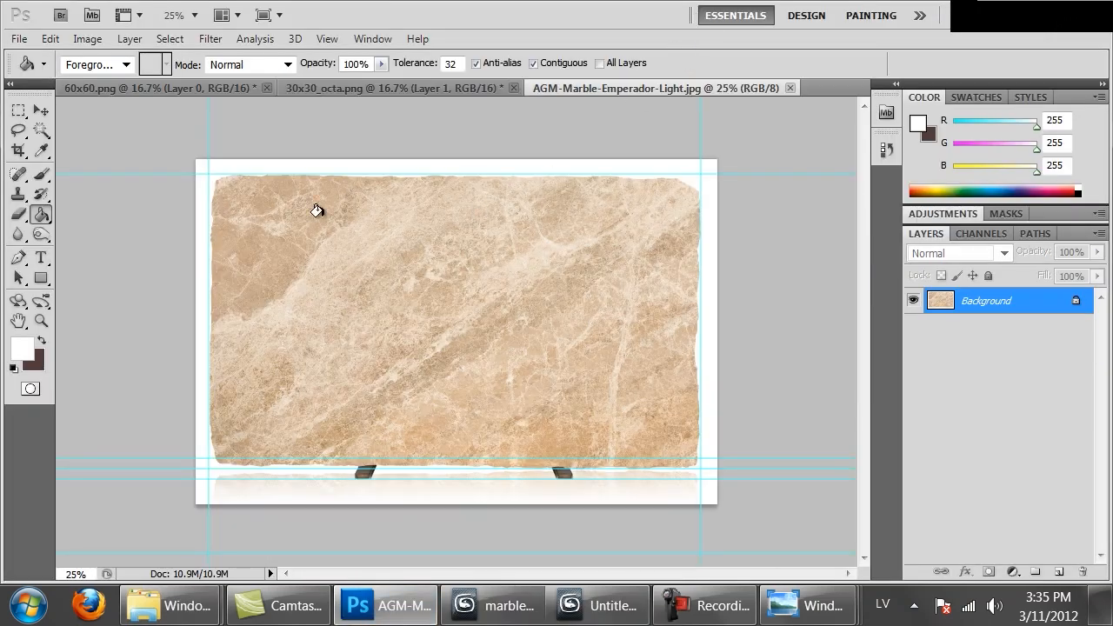
Hide the guides and copy a rectangular selection of the marble slab that excludes its ragged edges
key(ctrl+apostrophe)
key(ctrl+apostrophe)
key(ctrl+semicolon)
key(m)
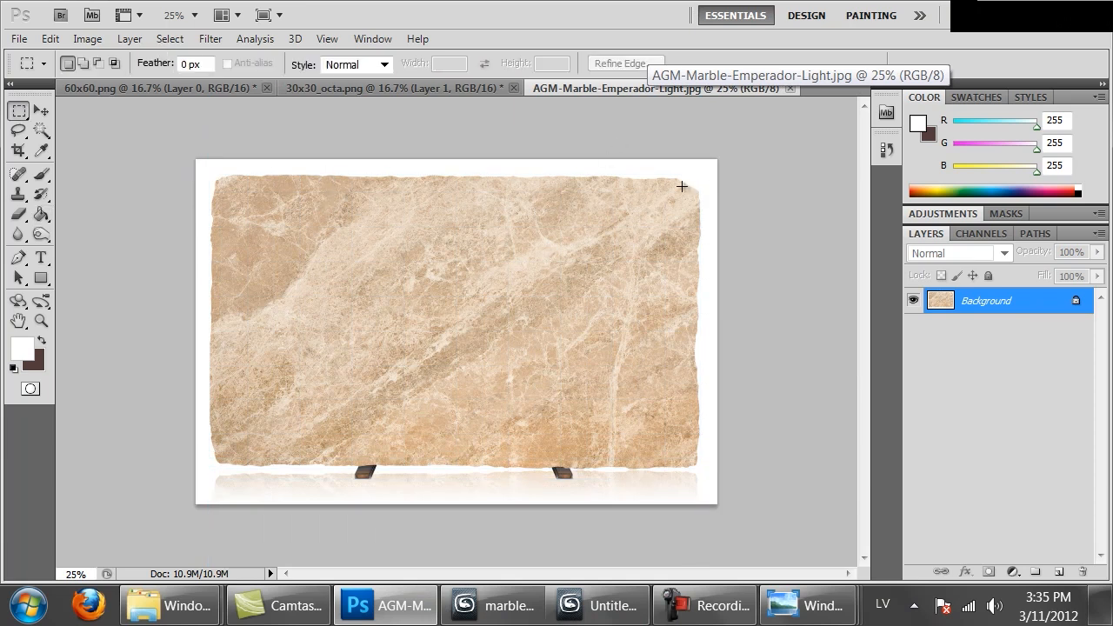
drag(433, 375, 229, 456)
Paste the marble piece into 30x30_octa.png between the white and joint line layers and align it with the grid's top-left corner
key(ctrl+Tab)
key(ctrl+Tab)
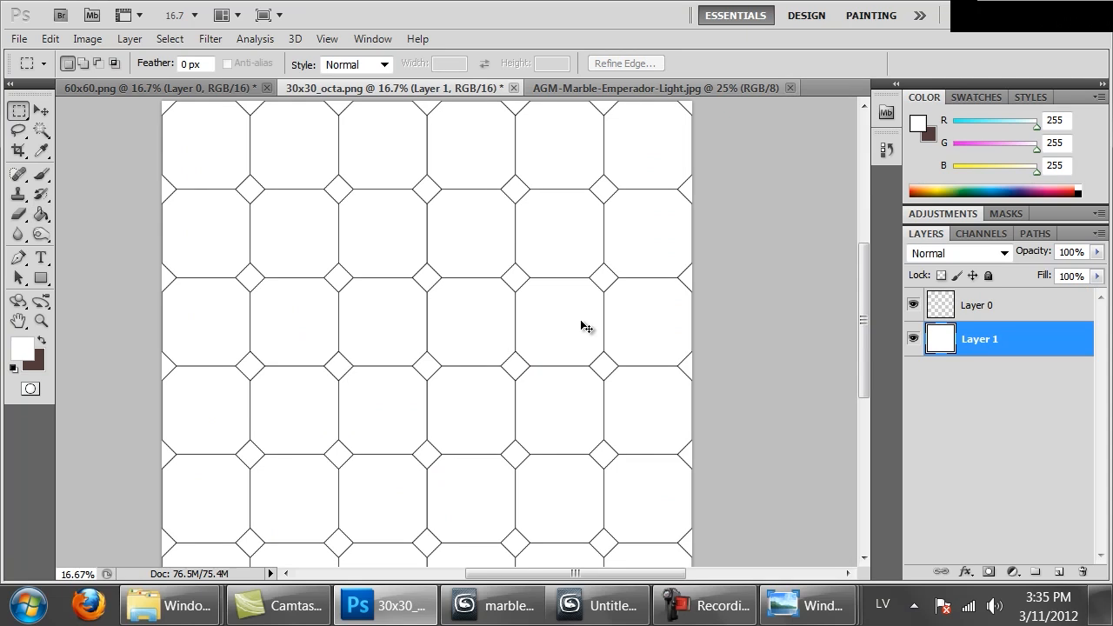
key(ctrl+minus)
key(ctrl+v)
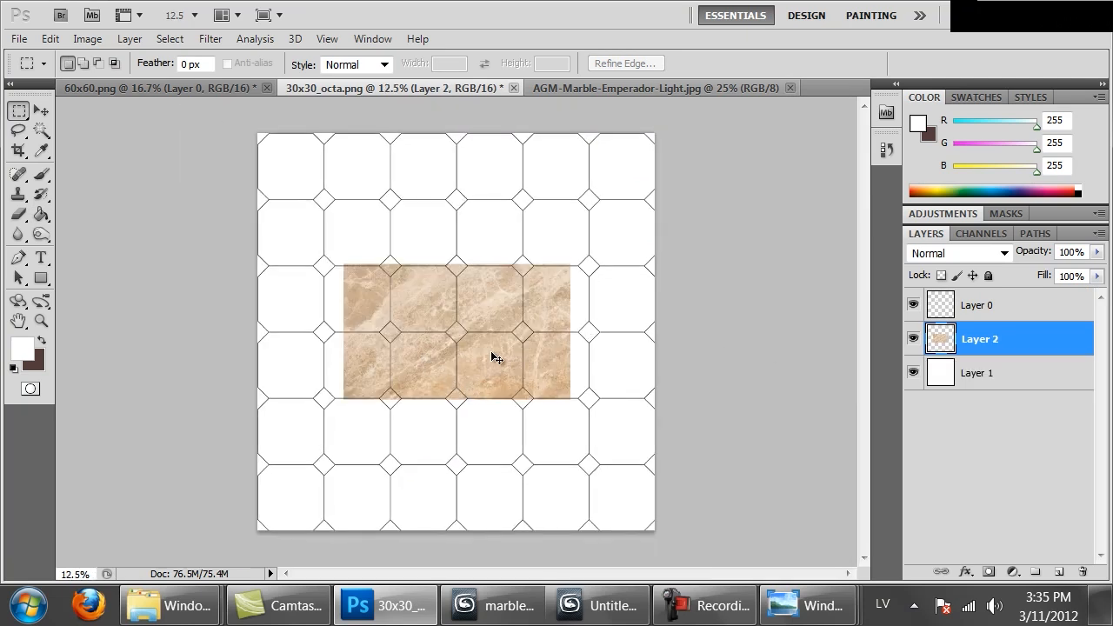
ctrl+drag(491, 352, 400, 228)
key(ctrl+plus)
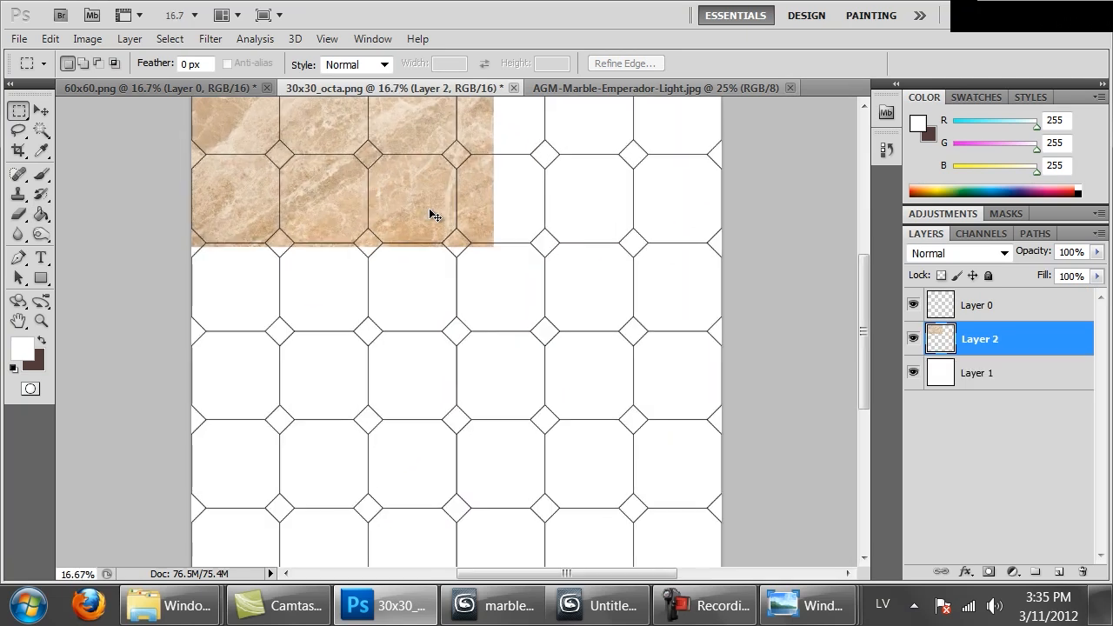
key(ctrl+minus)
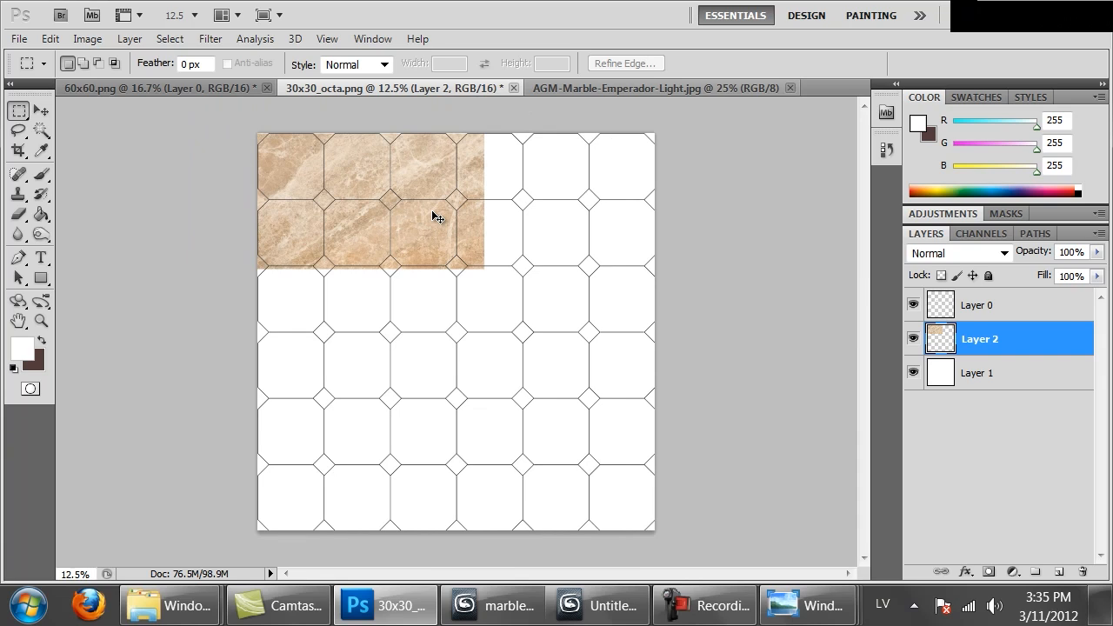
Paste a second marble piece directly below the first and nudge it up until its top edge meets the horizontal joint line
key(ctrl+v)
ctrl+drag(435, 191, 344, 201)
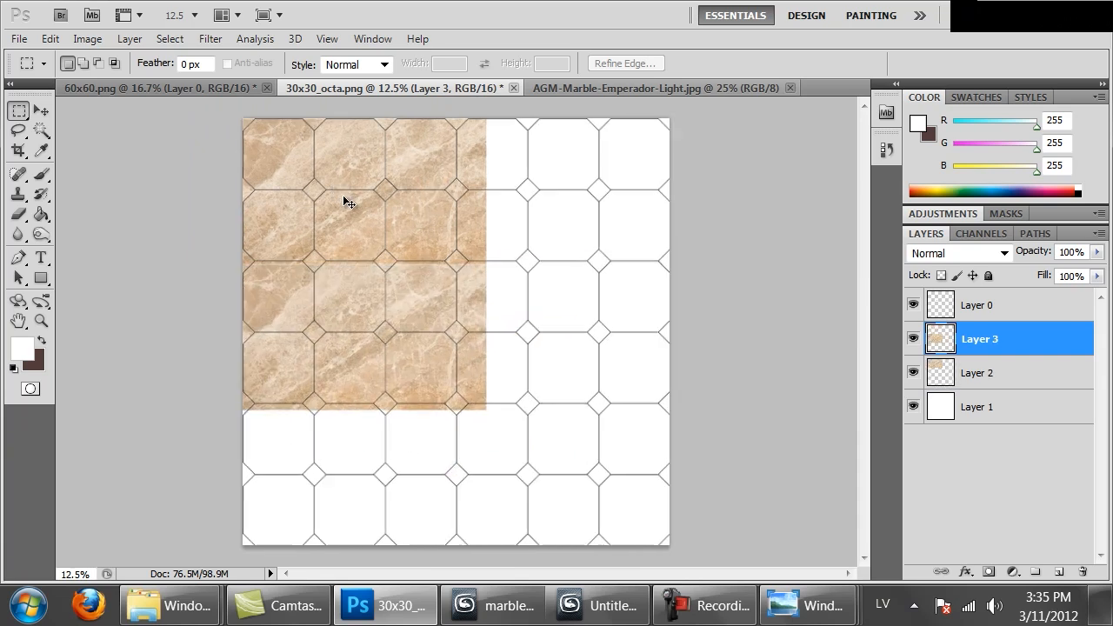
key(ctrl+plus)
key(ctrl+plus)
key(ctrl+plus)
drag(392, 239, 434, 379)
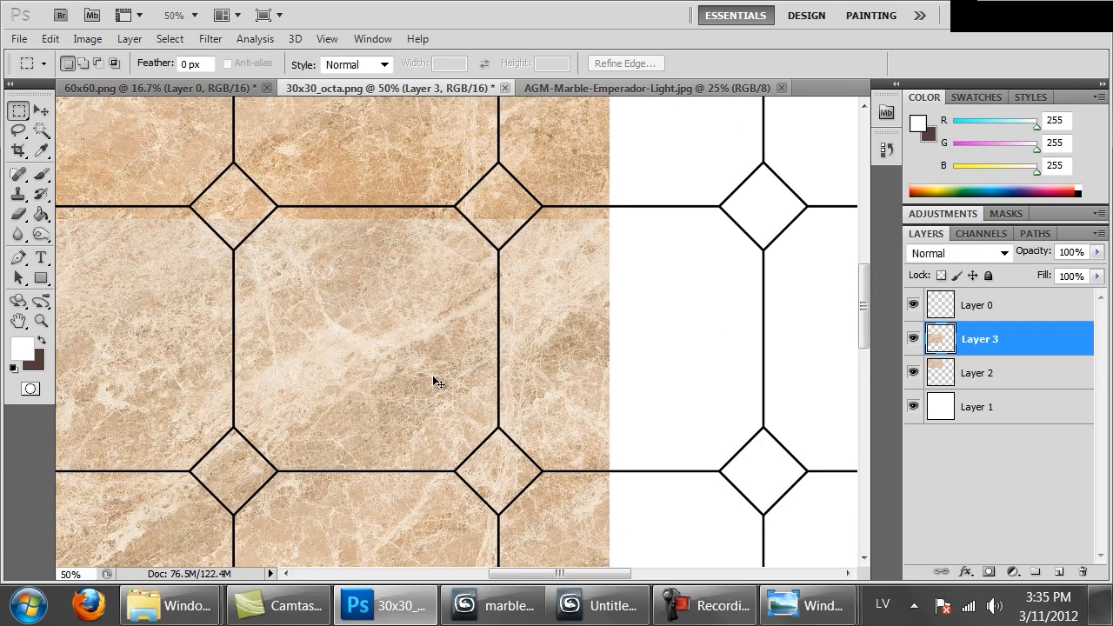
key(ctrl+shift+Up)
key(ctrl+shift+Up)
key(ctrl+shift+Up)
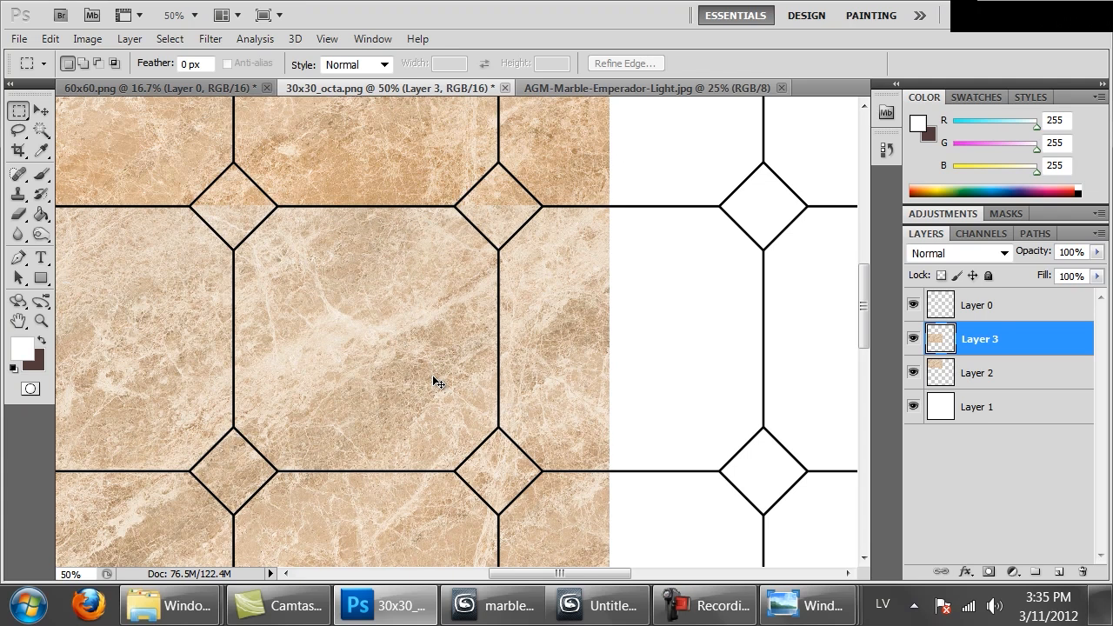
key(ctrl+minus)
key(ctrl+minus)
key(ctrl+minus)
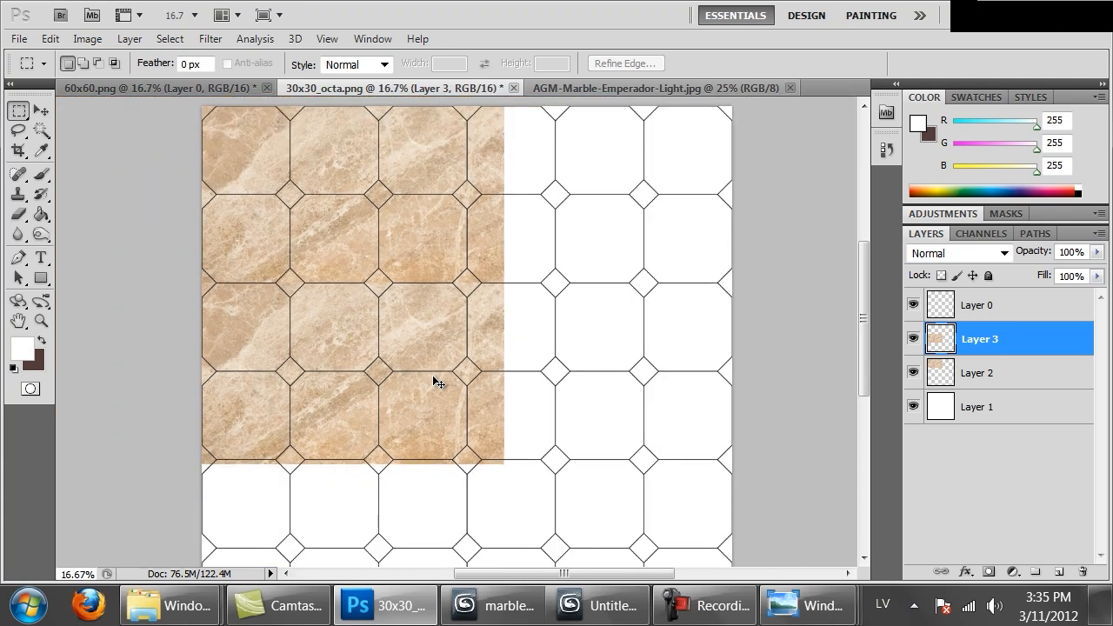
Paste a third marble piece over columns four to six, aligning its top edge with the joint below the first tile row
key(ctrl+v)
ctrl+drag(296, 381, 457, 340)
alt+scroll(457, 341, up, 3)
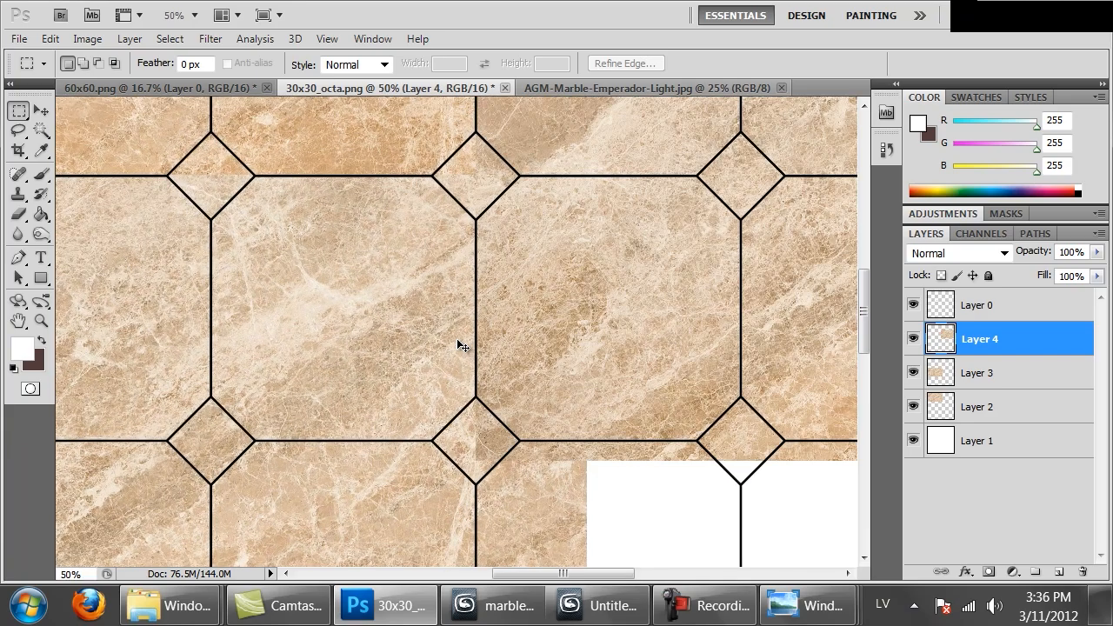
drag(458, 338, 510, 438)
key(ctrl+Up)
key(ctrl+Up)
key(ctrl+Up)
key(ctrl+Up)
key(ctrl+Up)
key(ctrl+Up)
key(ctrl+Up)
key(ctrl+Up)
key(ctrl+Up)
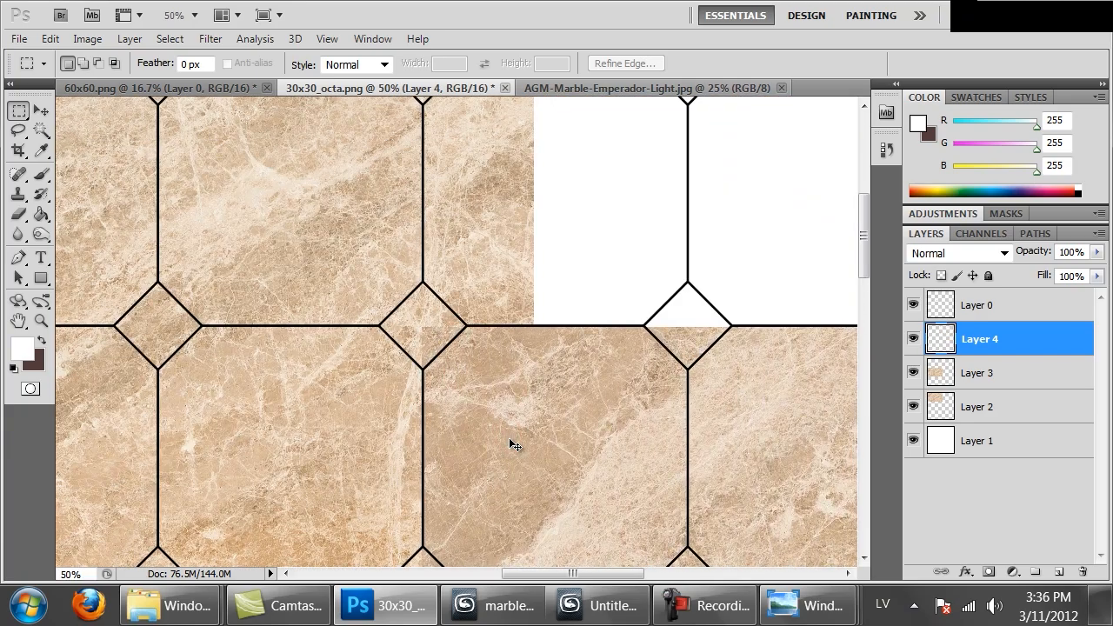
Paste a fourth marble piece and nudge its top-left corner onto the joints below the third row and right of the second column
alt+scroll(510, 439, down, 4)
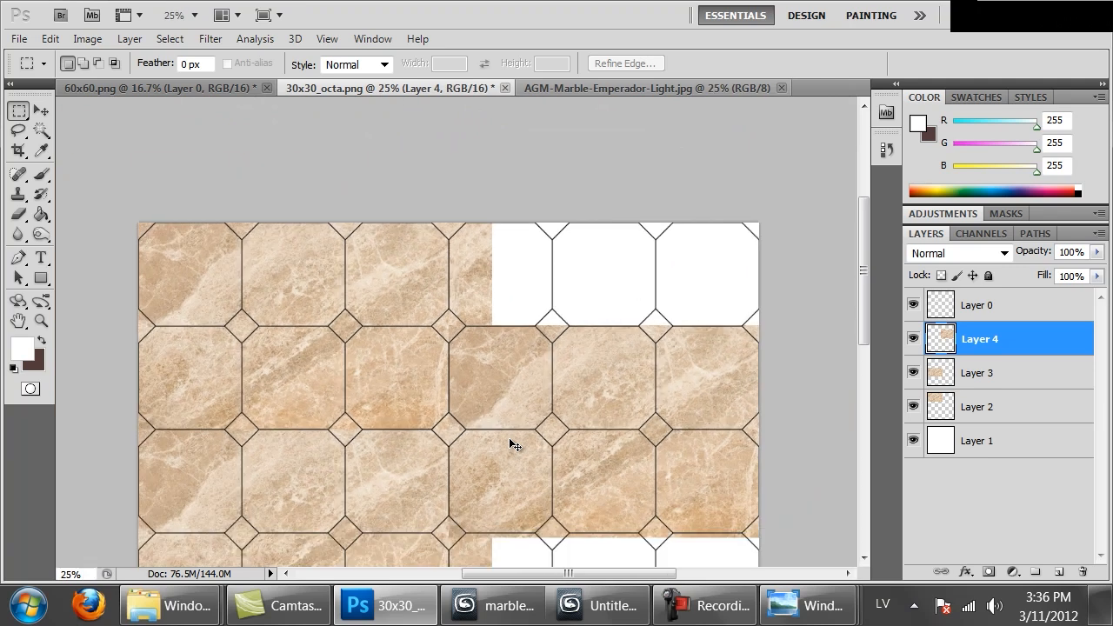
key(ctrl+v)
ctrl+drag(458, 308, 507, 378)
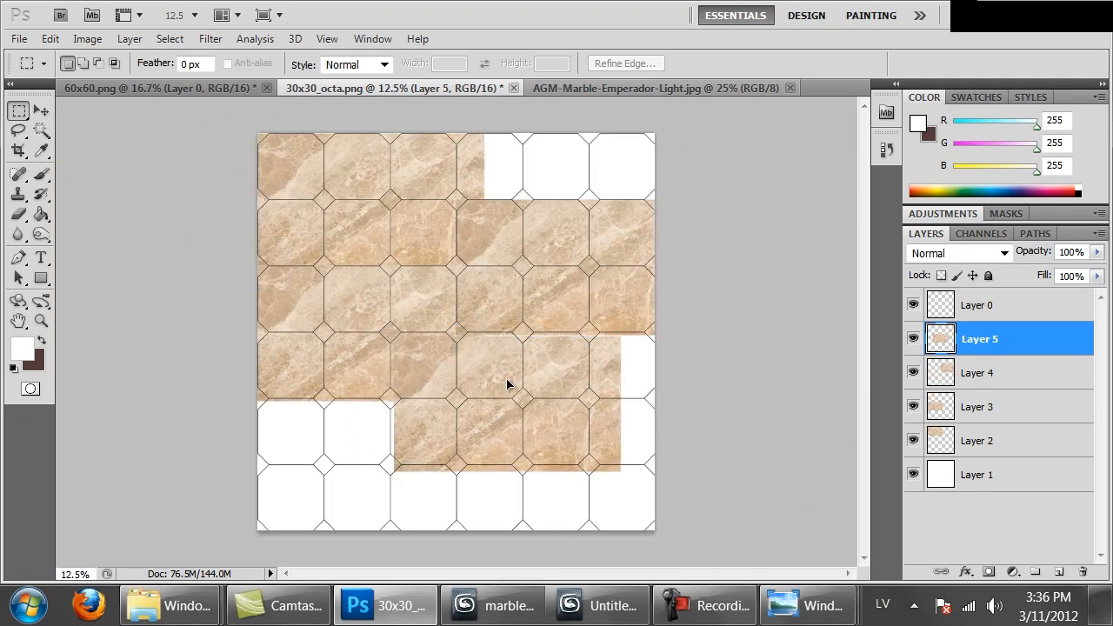
alt+scroll(506, 380, up, 3)
key(ctrl+shift+Left)
key(ctrl+shift+Left)
key(ctrl+shift+Left)
key(ctrl+Left)
key(ctrl+Left)
key(ctrl+Left)
key(ctrl+Up)
key(ctrl+Up)
key(ctrl+shift+Up)
key(ctrl+shift+Up)
key(ctrl+shift+Up)
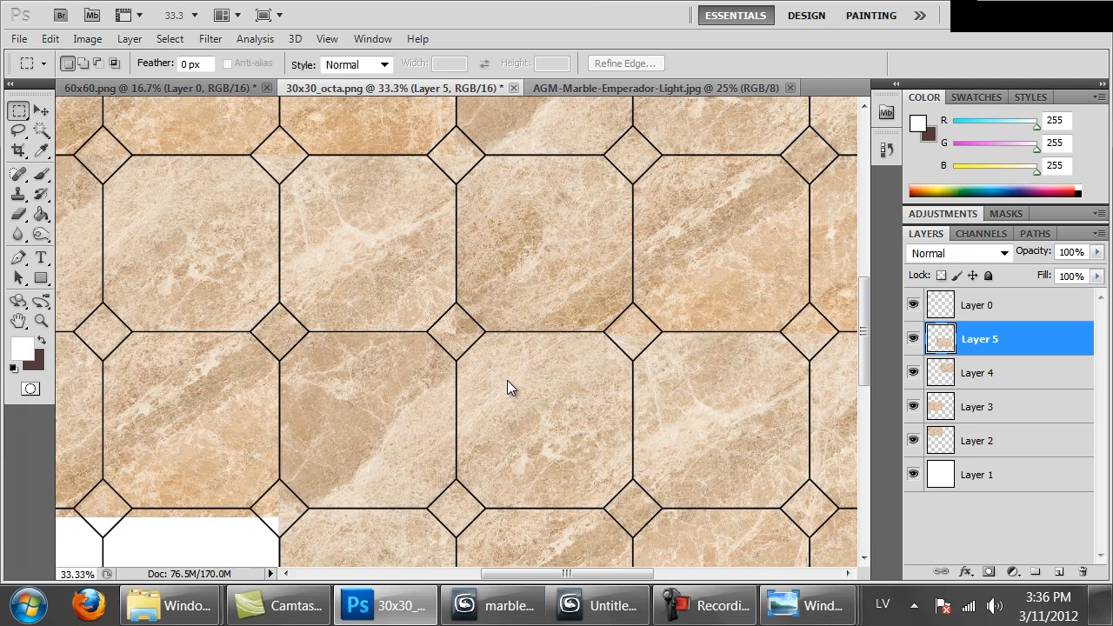
Paste a fifth marble piece over the lower-left tiles and nudge it to the joints above row five and right of column two
key(ctrl+minus)
key(ctrl+minus)
key(ctrl+minus)
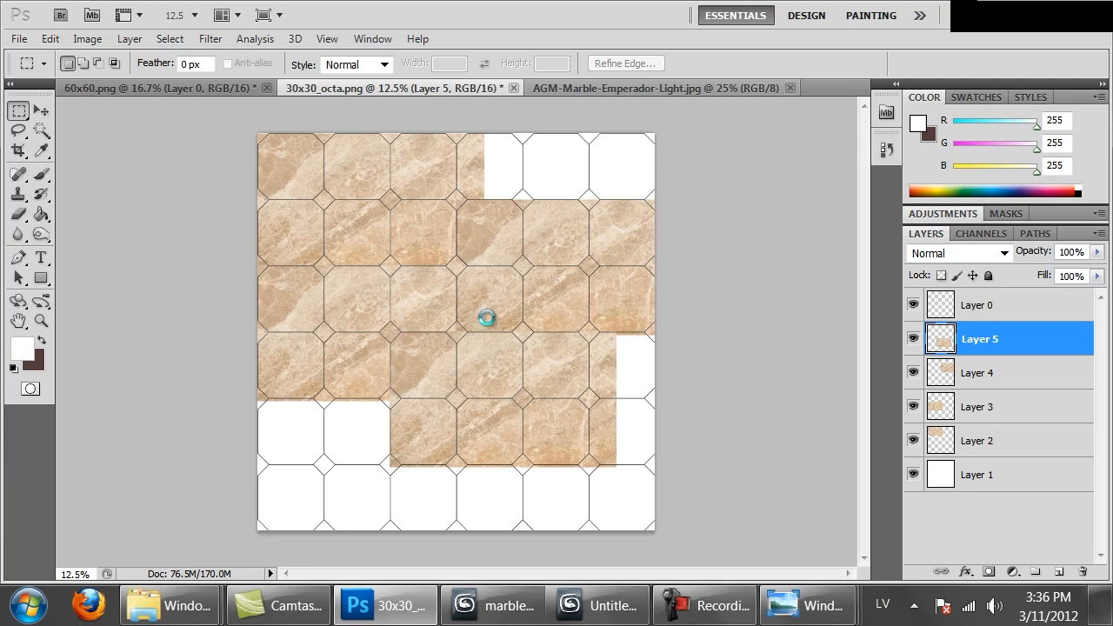
key(ctrl+v)
ctrl+drag(490, 351, 313, 488)
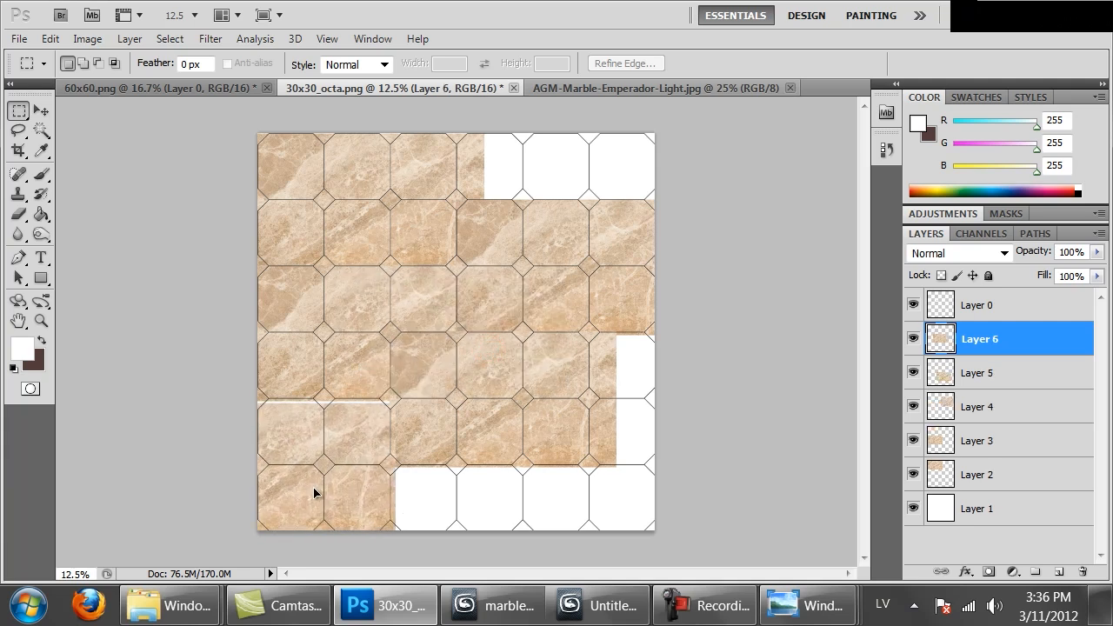
key(ctrl+plus)
key(ctrl+plus)
key(ctrl+plus)
drag(435, 452, 684, 163)
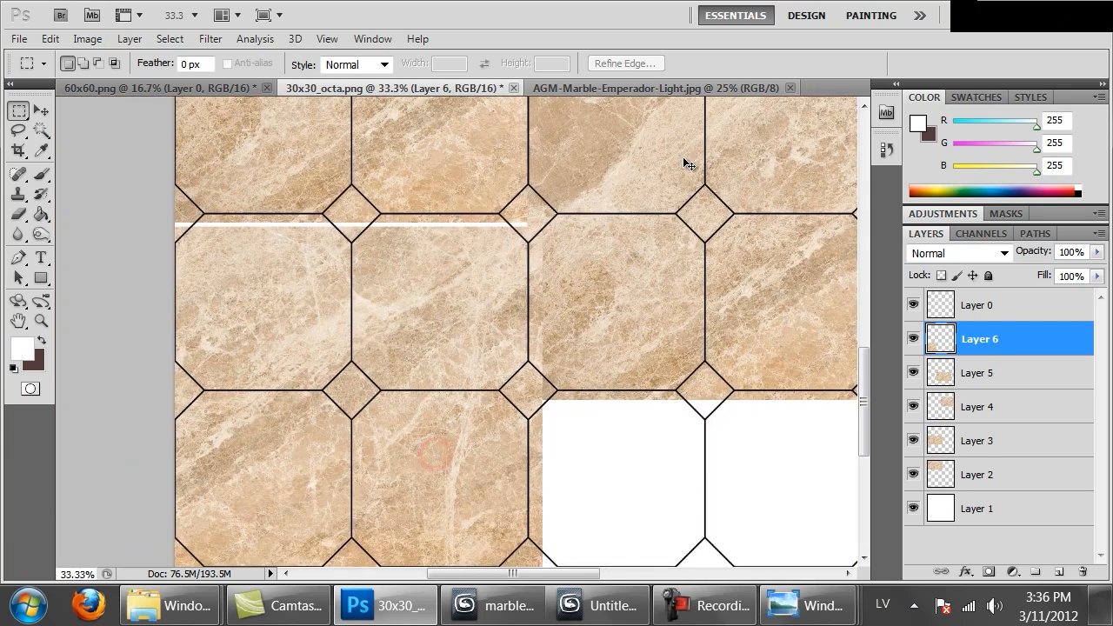
key(ctrl+shift+Up)
key(ctrl+shift+Up)
key(ctrl+shift+Up)
key(ctrl+shift+Up)
key(ctrl+shift+Up)
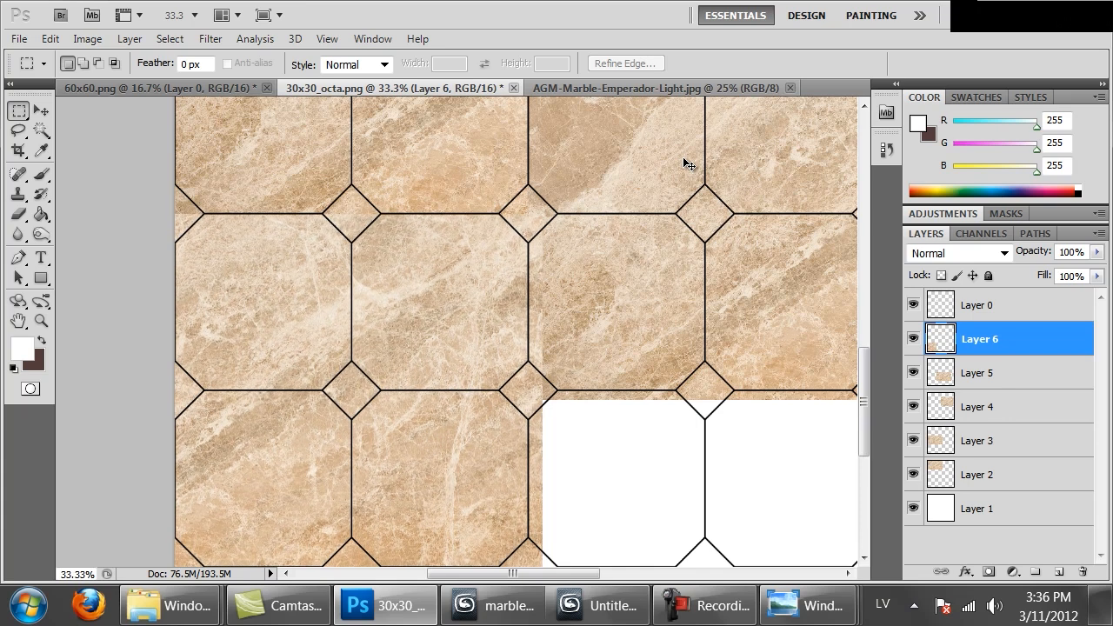
key(ctrl+shift+Left)
key(ctrl+shift+Left)
key(ctrl+shift+Left)
key(ctrl+shift+Left)
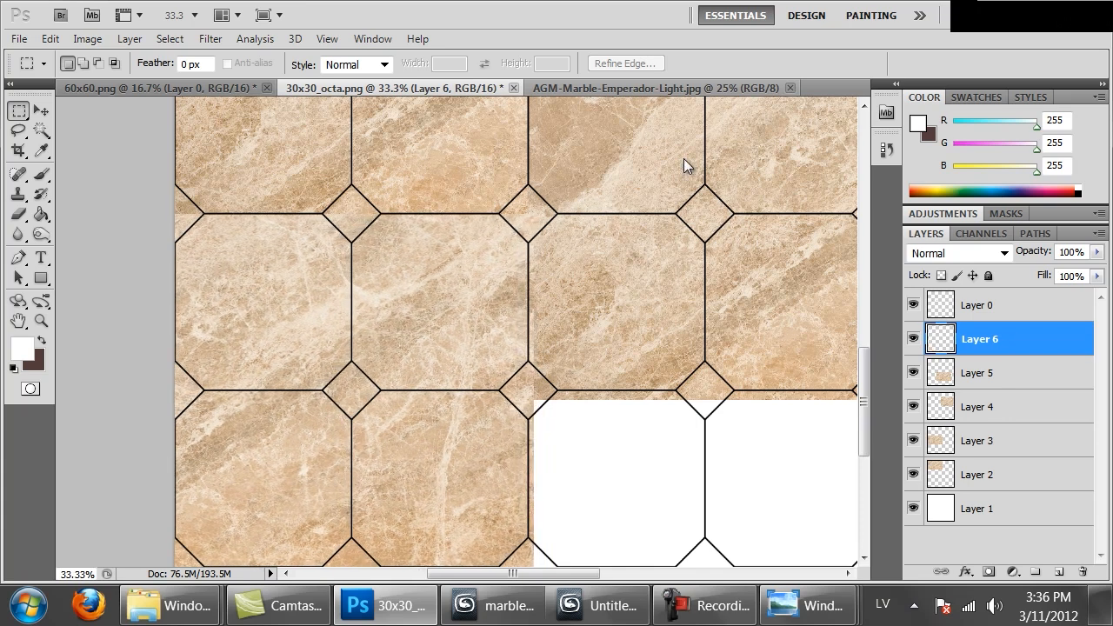
key(ctrl+shift+Left)
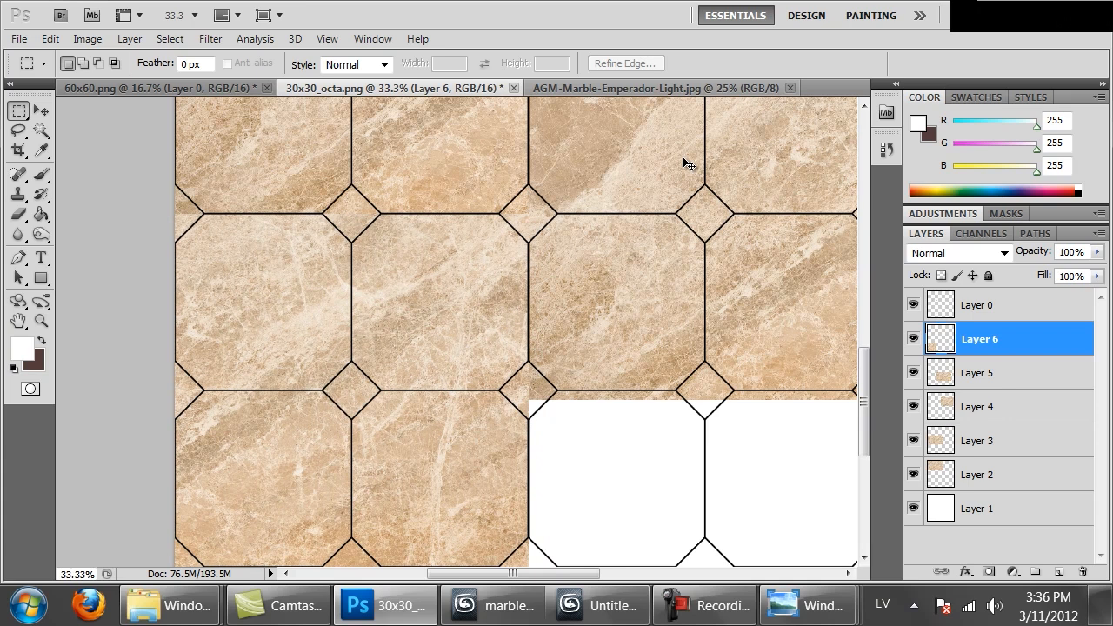
Paste a sixth marble piece into the grid's lower-right corner and nudge its left edge onto the joint between columns three and four
drag(517, 398, 273, 312)
key(ctrl+minus)
key(ctrl+minus)
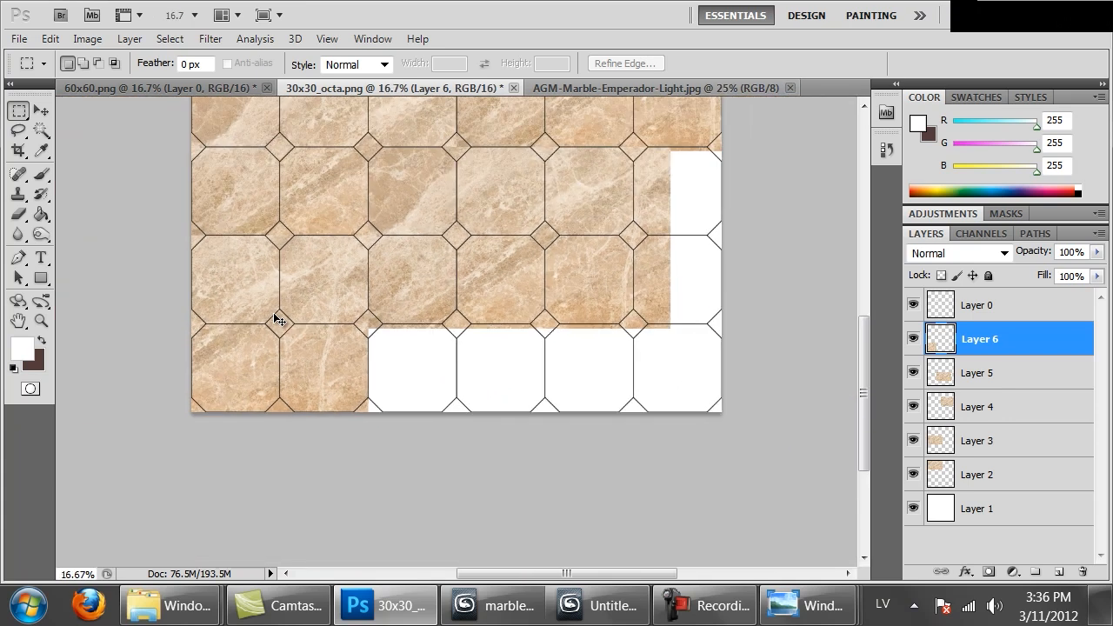
key(ctrl+v)
ctrl+drag(410, 295, 603, 302)
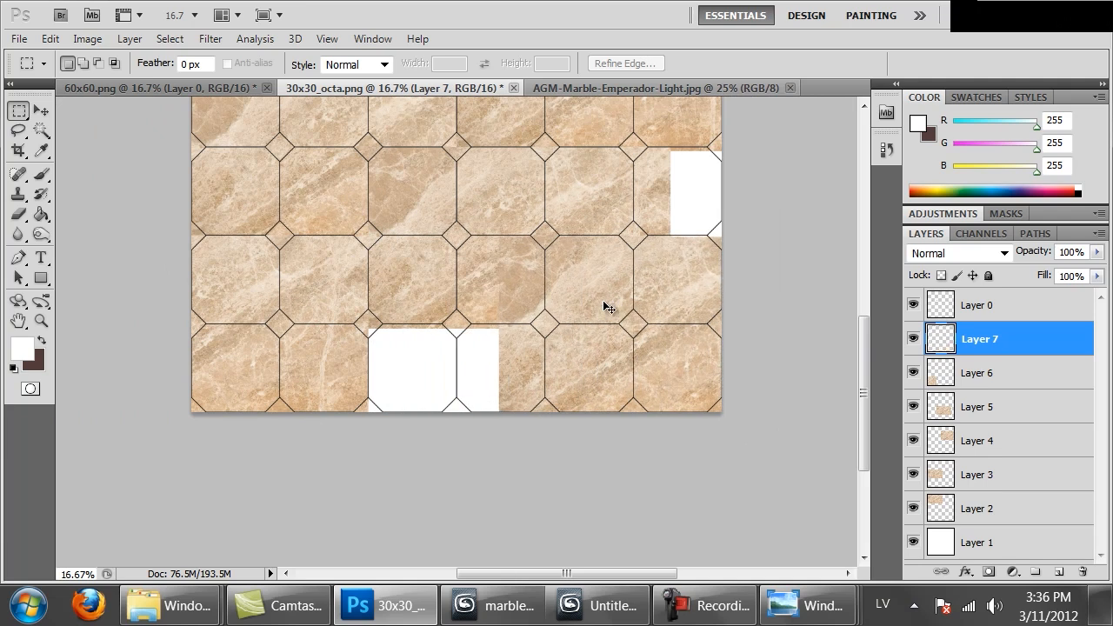
key(ctrl+plus)
key(ctrl+plus)
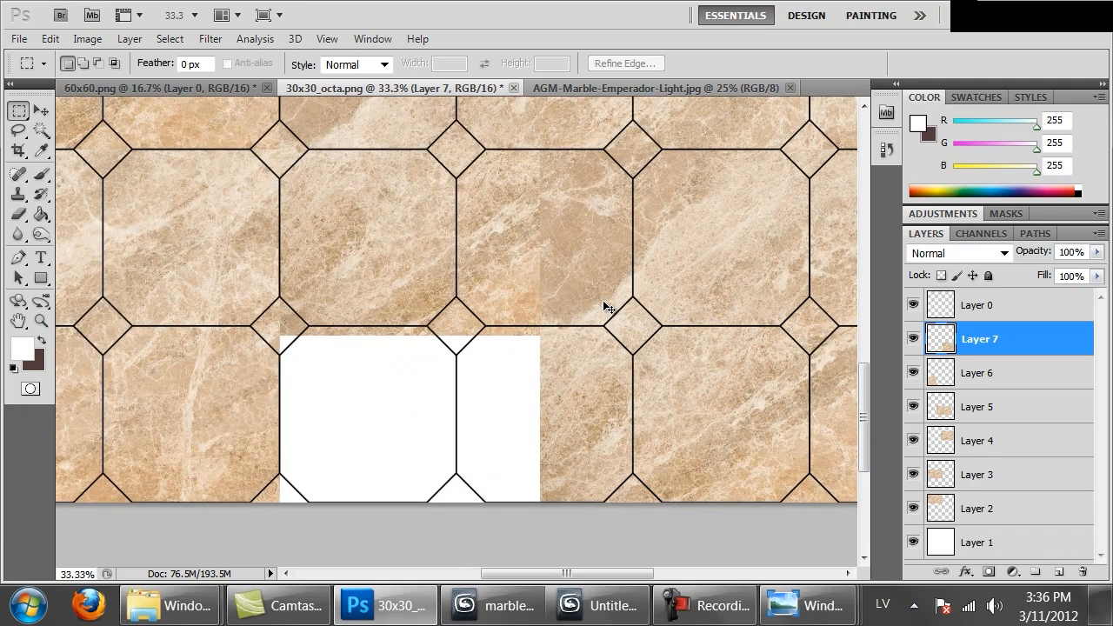
key(ctrl+shift+Left)
key(ctrl+shift+Left)
key(ctrl+shift+Left)
key(ctrl+shift+Left)
key(ctrl+shift+Left)
key(ctrl+shift+Left)
key(ctrl+shift+Left)
key(ctrl+shift+Left)
key(ctrl+shift+Left)
key(ctrl+shift+Left)
key(ctrl+shift+Left)
key(ctrl+shift+Left)
key(ctrl+shift+Left)
key(ctrl+shift+Left)
key(ctrl+shift+Left)
key(ctrl+shift+Left)
key(ctrl+shift+Left)
key(ctrl+shift+Left)
key(ctrl+shift+Left)
key(ctrl+shift+Left)
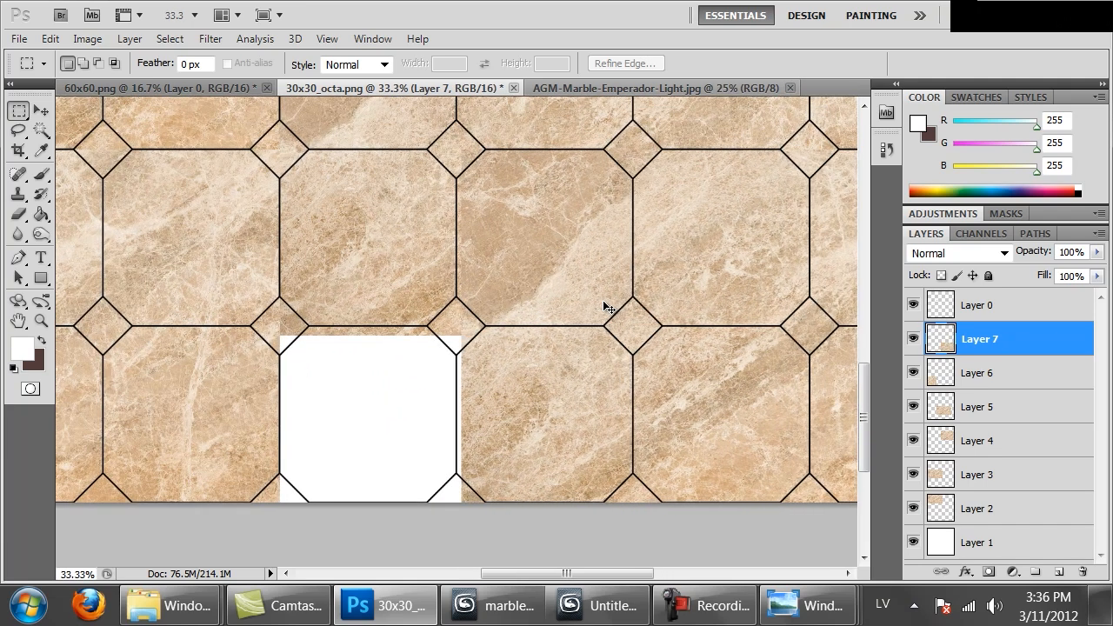
key(ctrl+shift+Left)
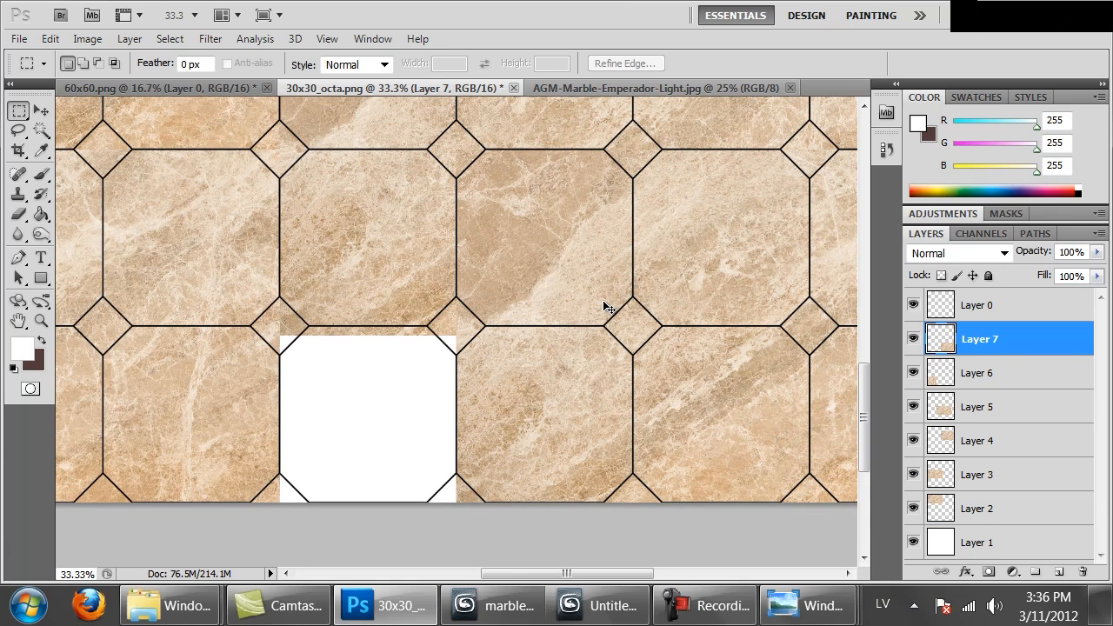
Paste a seventh marble piece over the empty upper-right tiles and nudge its left edge onto the joint between columns three and four
key(ctrl+minus)
key(ctrl+minus)
key(ctrl+minus)
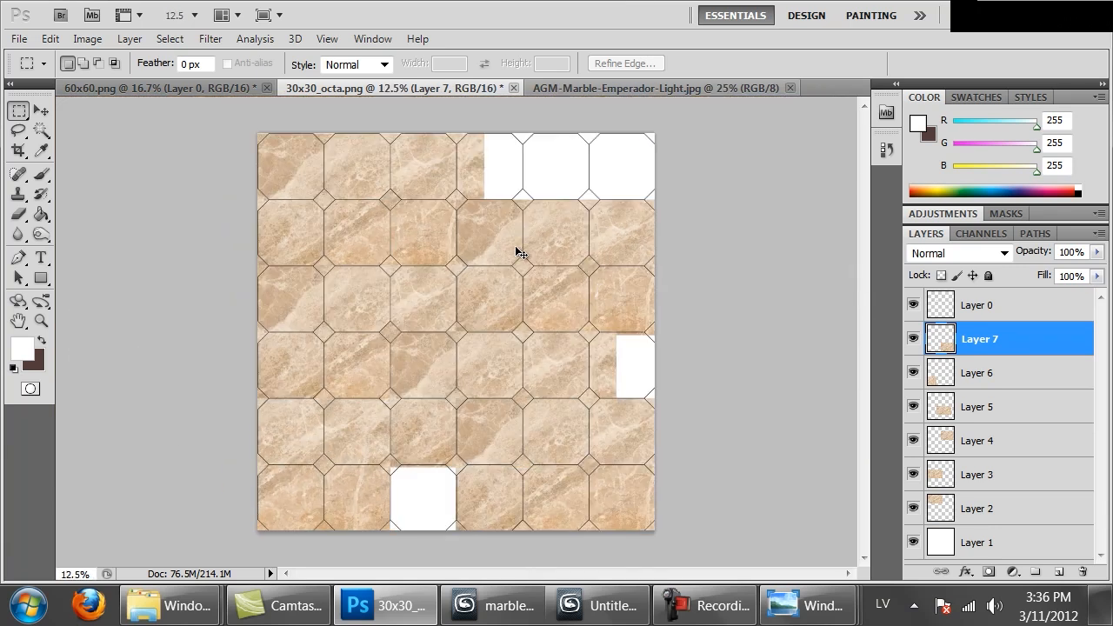
key(ctrl+v)
drag(479, 352, 600, 163)
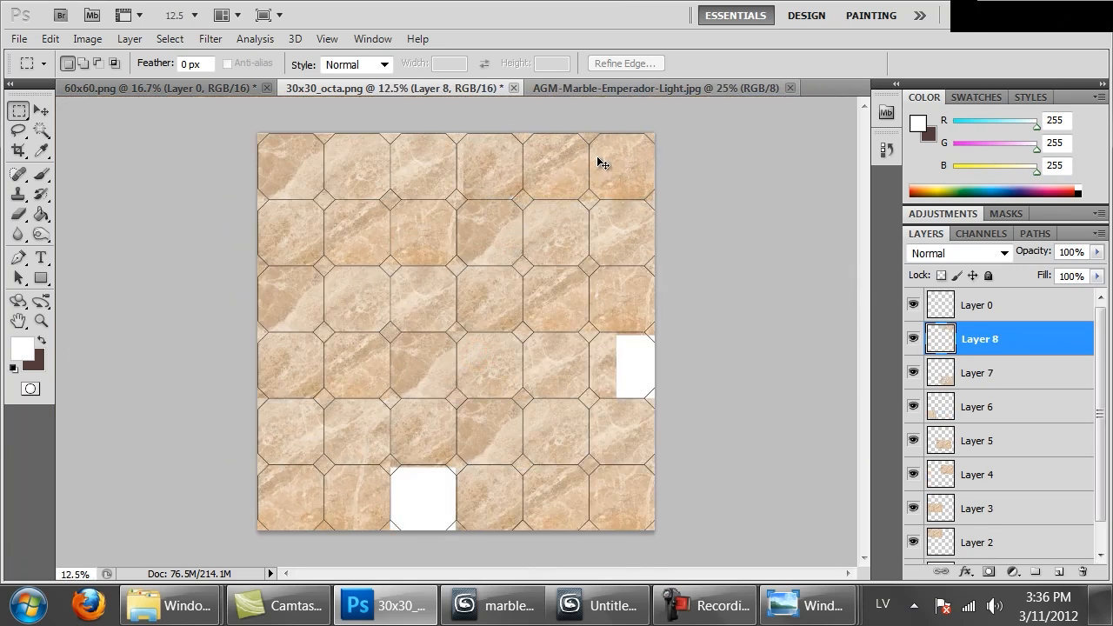
key(ctrl+plus)
drag(579, 242, 553, 407)
key(ctrl+plus)
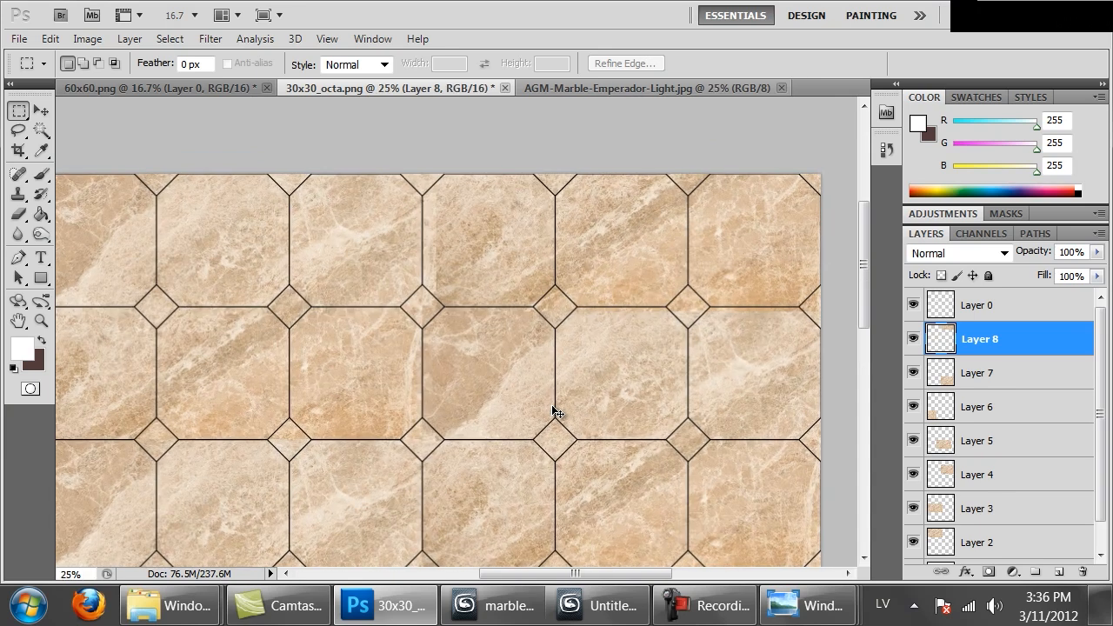
key(ctrl+plus)
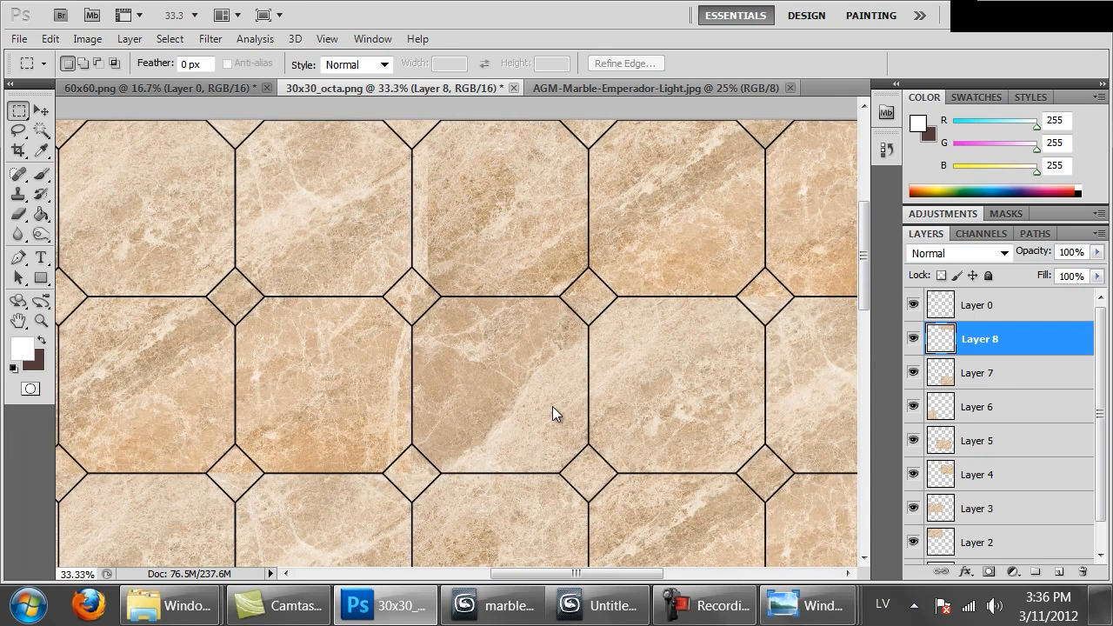
key(ctrl+shift+Left)
key(ctrl+shift+Left)
key(ctrl+shift+Left)
key(ctrl+shift+Left)
key(ctrl+shift+Left)
key(ctrl+shift+Left)
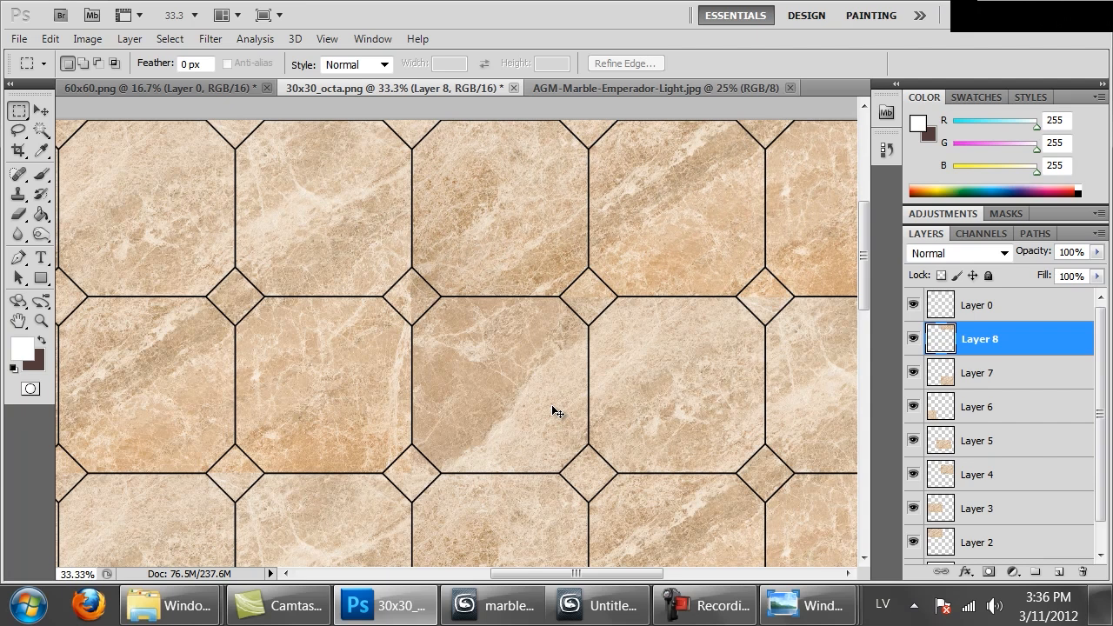
Merge all the marble piece layers, Layer 2 to Layer 8, into one and copy its entire canvas area
key(ctrl+minus)
key(ctrl+minus)
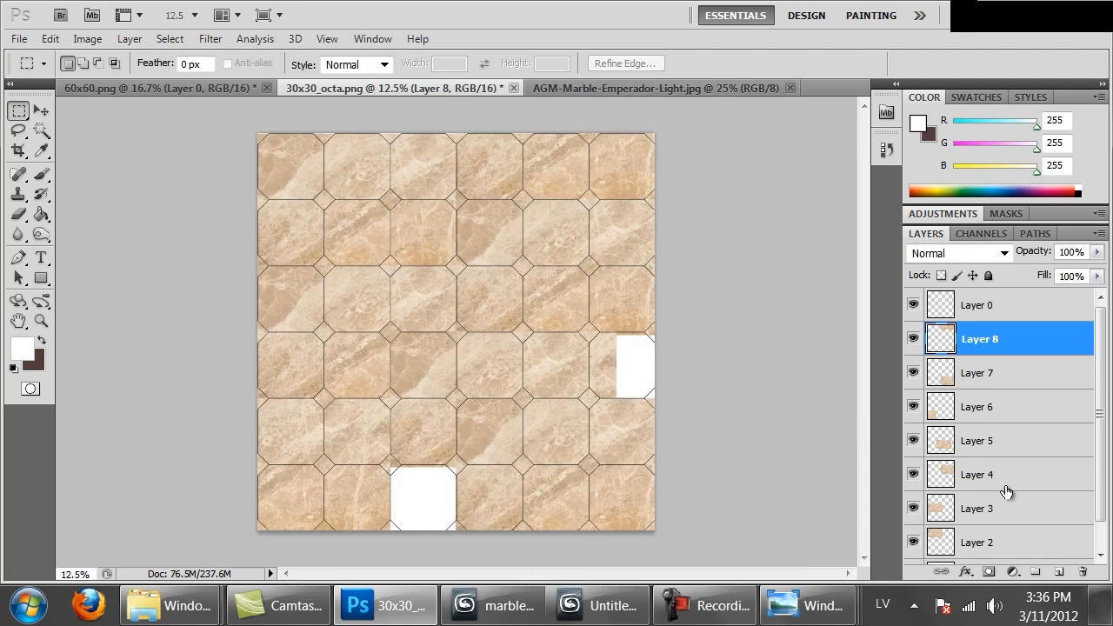
scroll(1005, 492, down, 1)
shift+click(1001, 519)
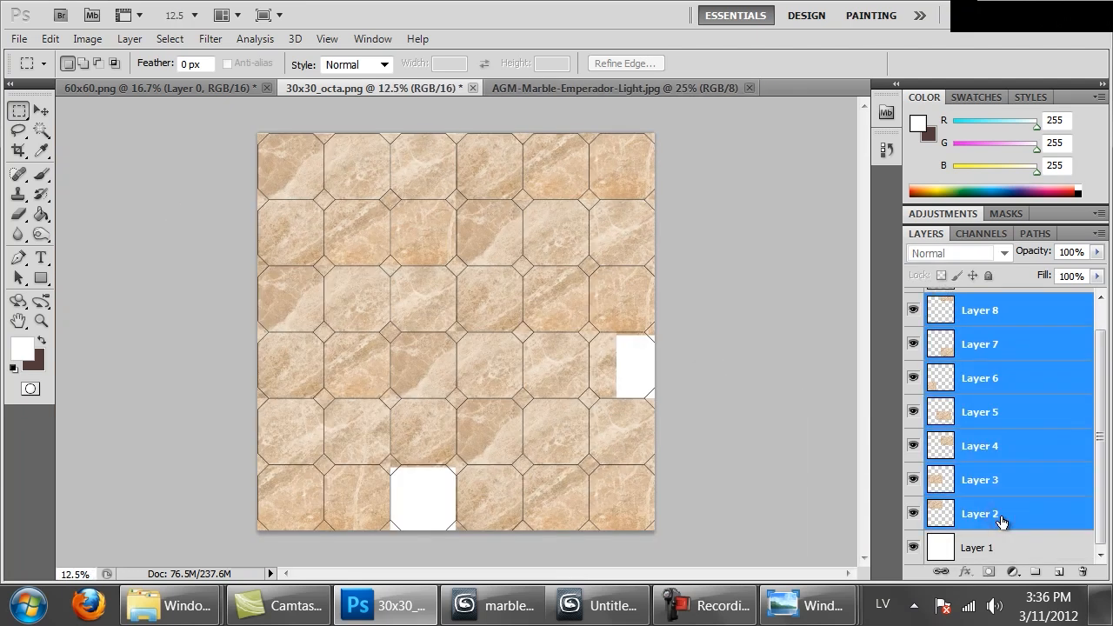
key(ctrl+e)
key(ctrl+a)
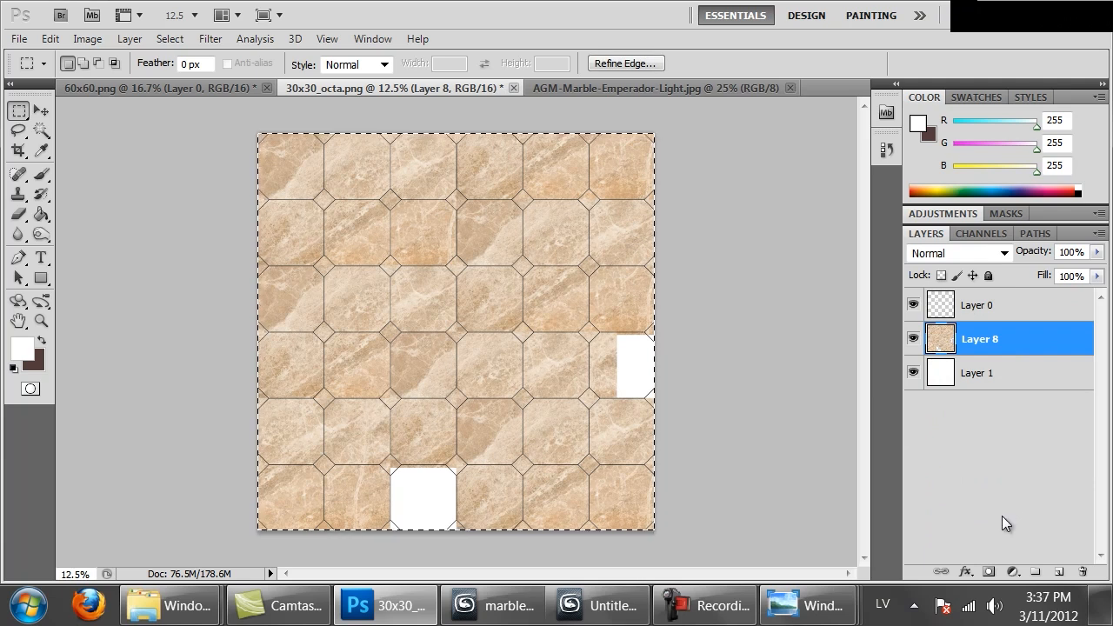
Select every other tile in a checkerboard pattern with the Magic Wand on the joint line layer, Layer 0
click(977, 307)
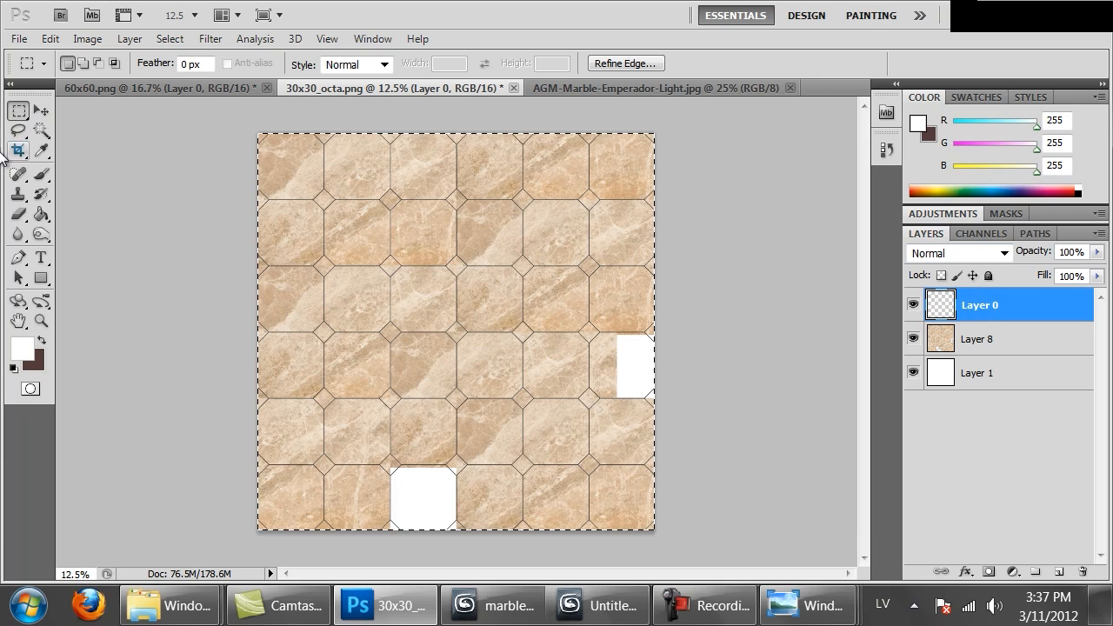
click(41, 129)
click(210, 179)
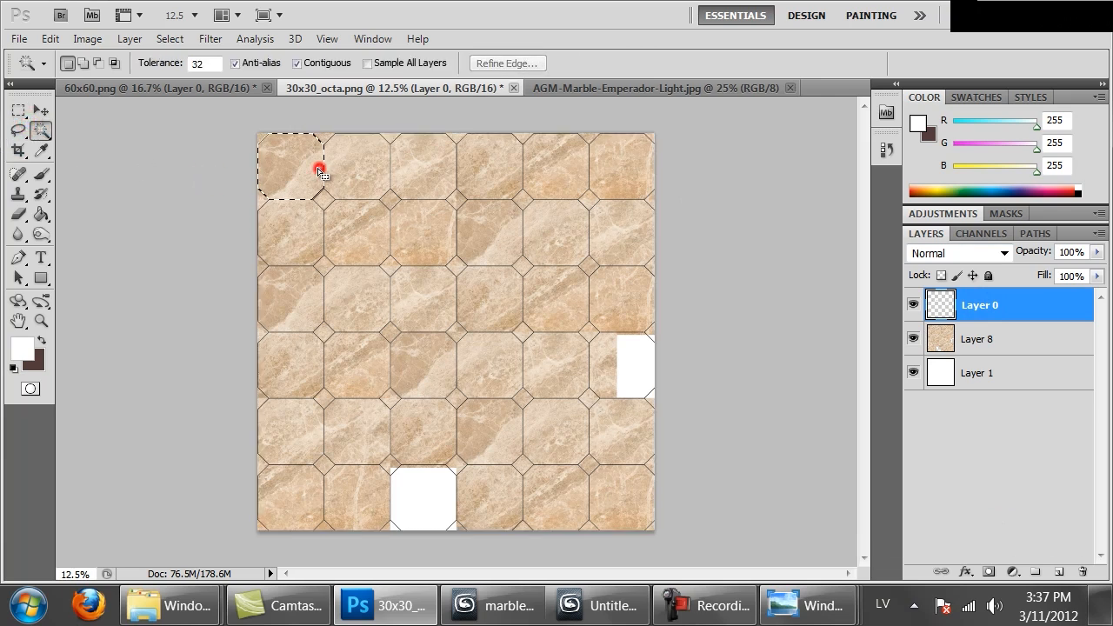
click(434, 311)
click(483, 372)
click(545, 426)
click(620, 486)
click(499, 489)
click(428, 447)
click(351, 376)
click(285, 313)
click(398, 155)
click(498, 240)
click(561, 301)
click(622, 253)
click(565, 174)
click(300, 433)
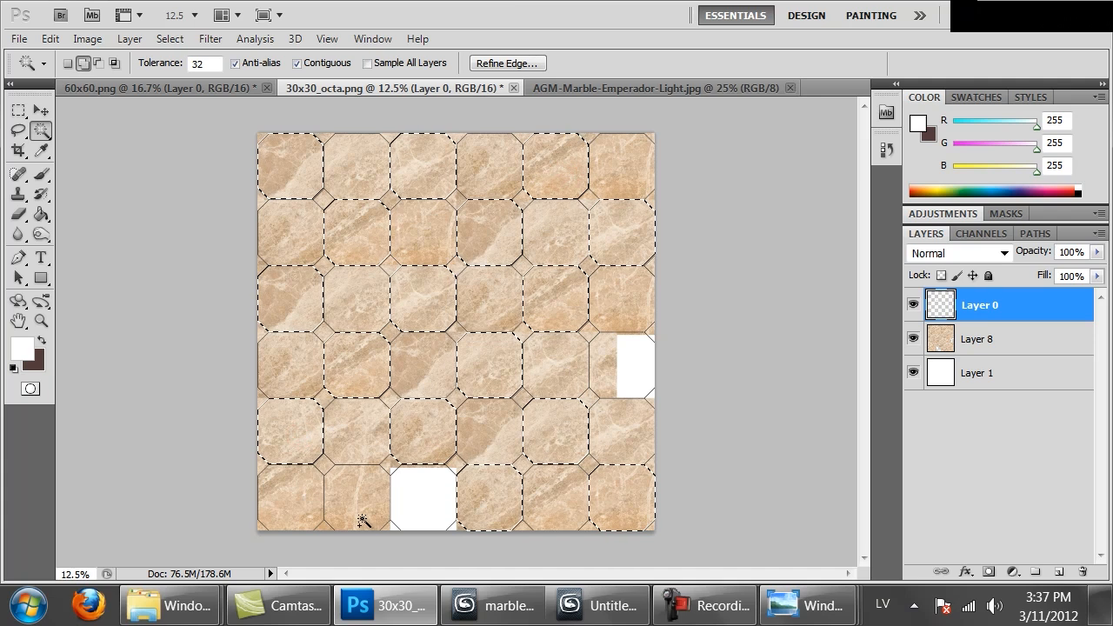
click(362, 511)
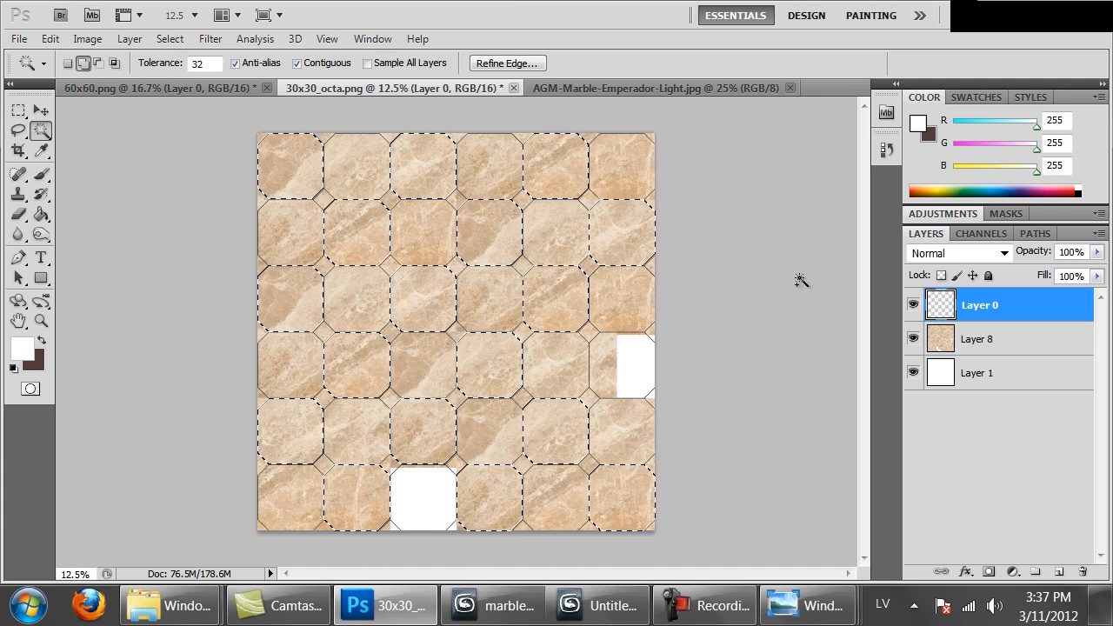
Add a layer mask from the checkerboard selection to the merged marble layer, Layer 8
click(1018, 348)
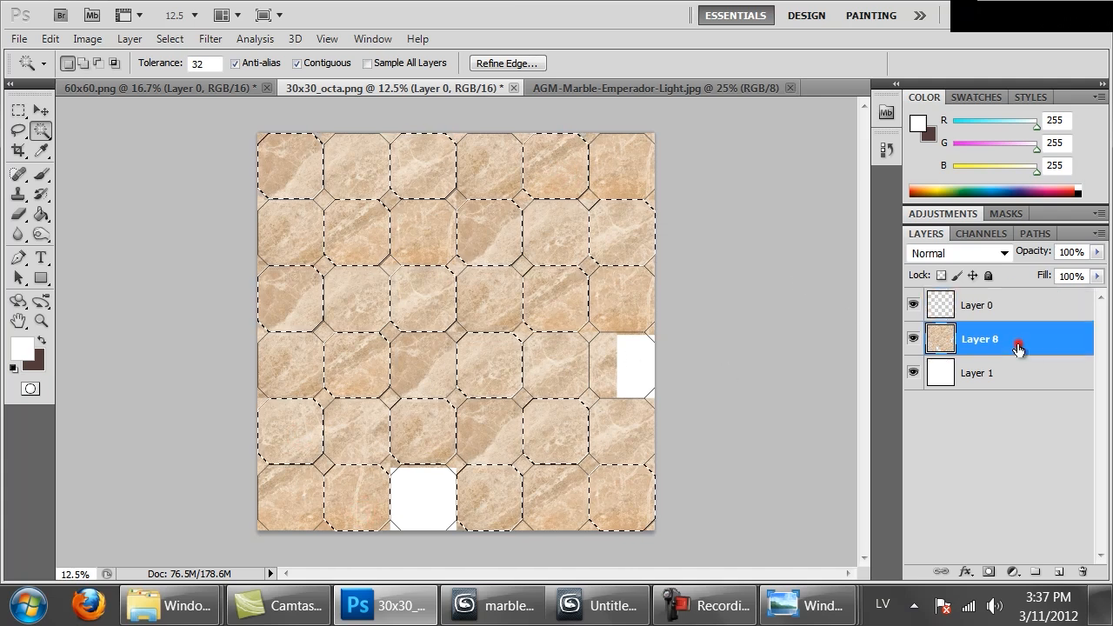
click(988, 572)
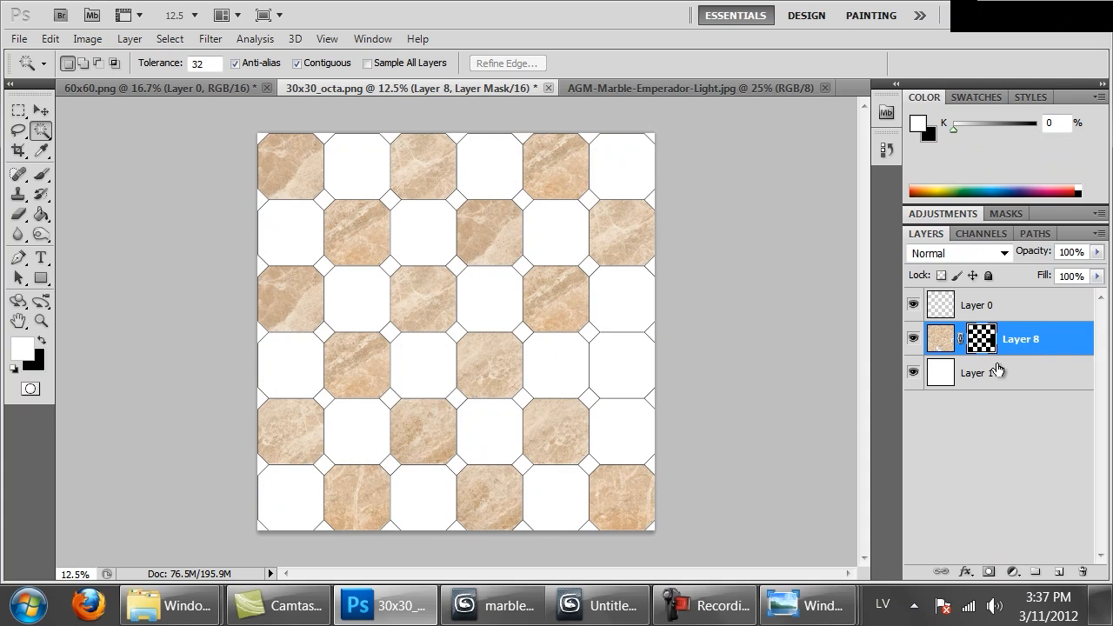
Paste the copied marble as a new layer and rotate it 90° with Free Transform
key(ctrl+v)
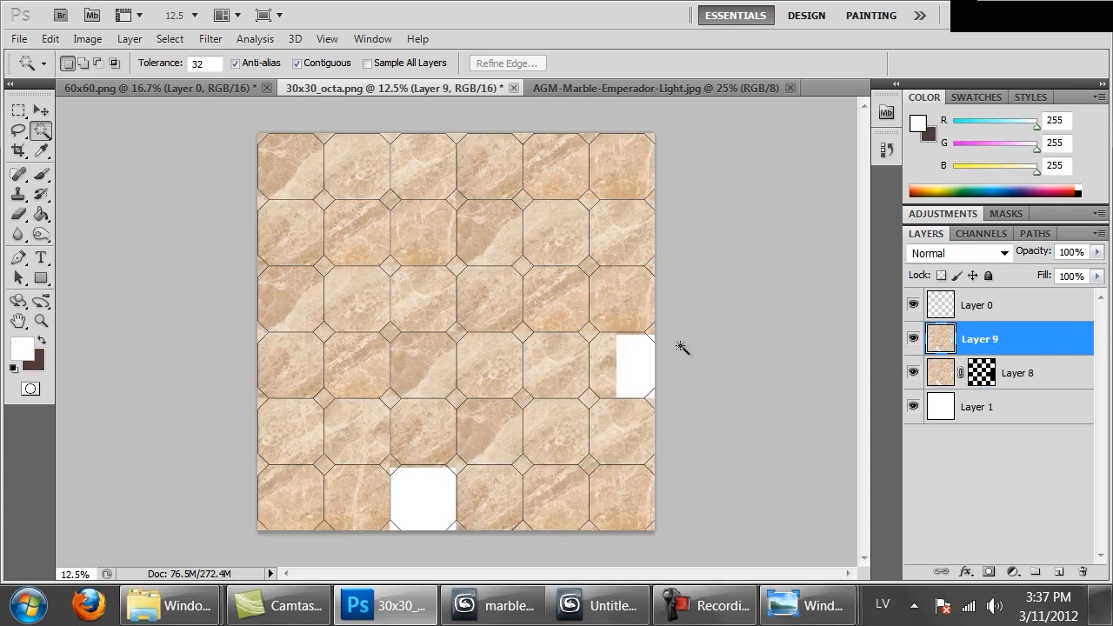
right_click(589, 278)
click(19, 110)
right_click(398, 221)
click(510, 390)
drag(710, 465, 381, 456)
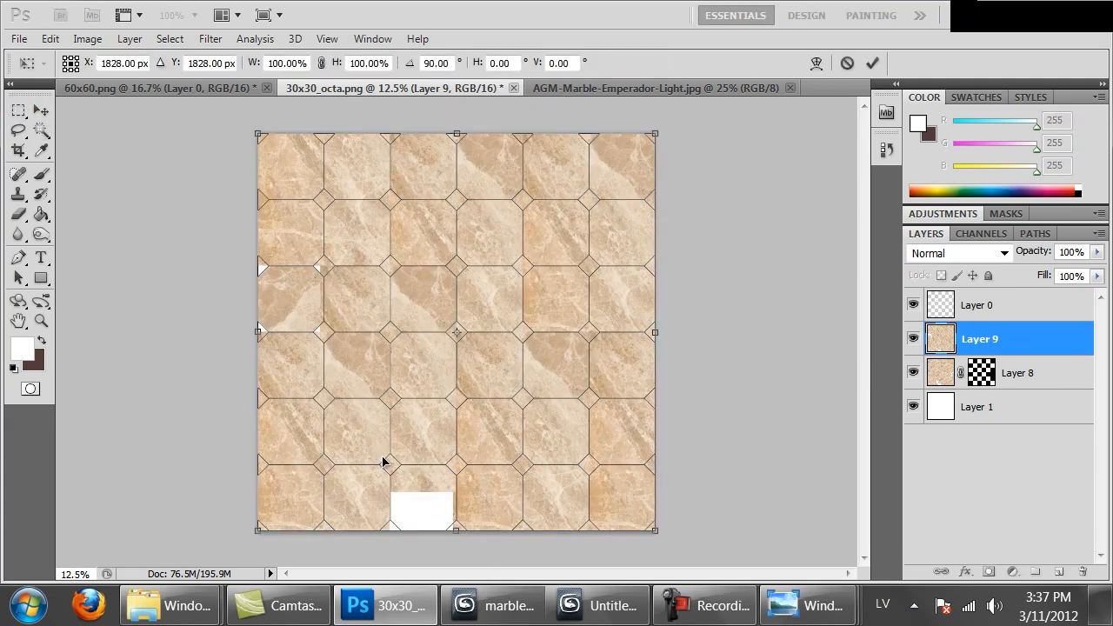
key(Return)
Move the rotated marble layer below the masked Layer 8 and toggle the masked layer's visibility to compare them
drag(958, 350, 935, 374)
click(964, 306)
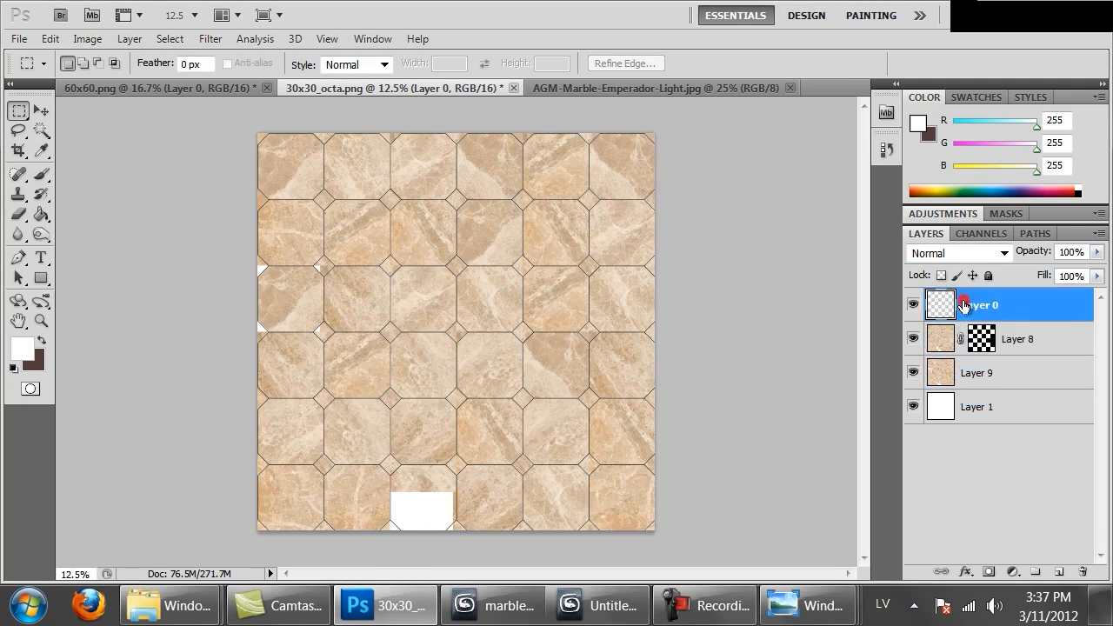
ctrl+drag(568, 370, 529, 390)
click(965, 381)
ctrl+drag(466, 327, 539, 313)
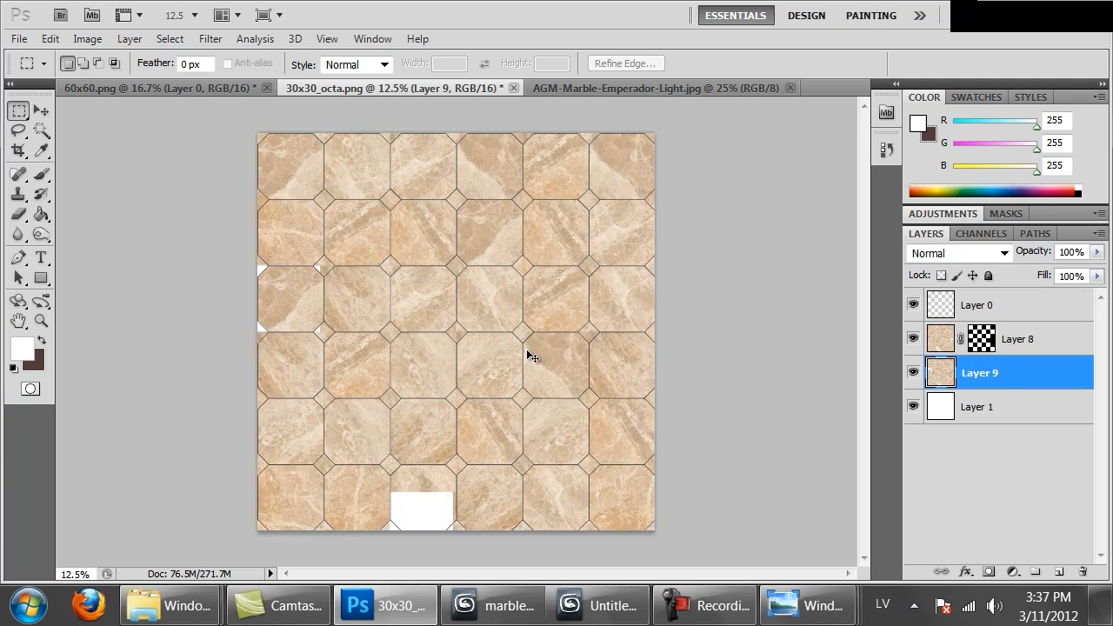
click(912, 346)
click(913, 346)
Select the remaining alternate octagonal tiles, opposite to Layer 8's checkerboard, with the Magic Wand on the joint line layer, Layer 0
click(1005, 308)
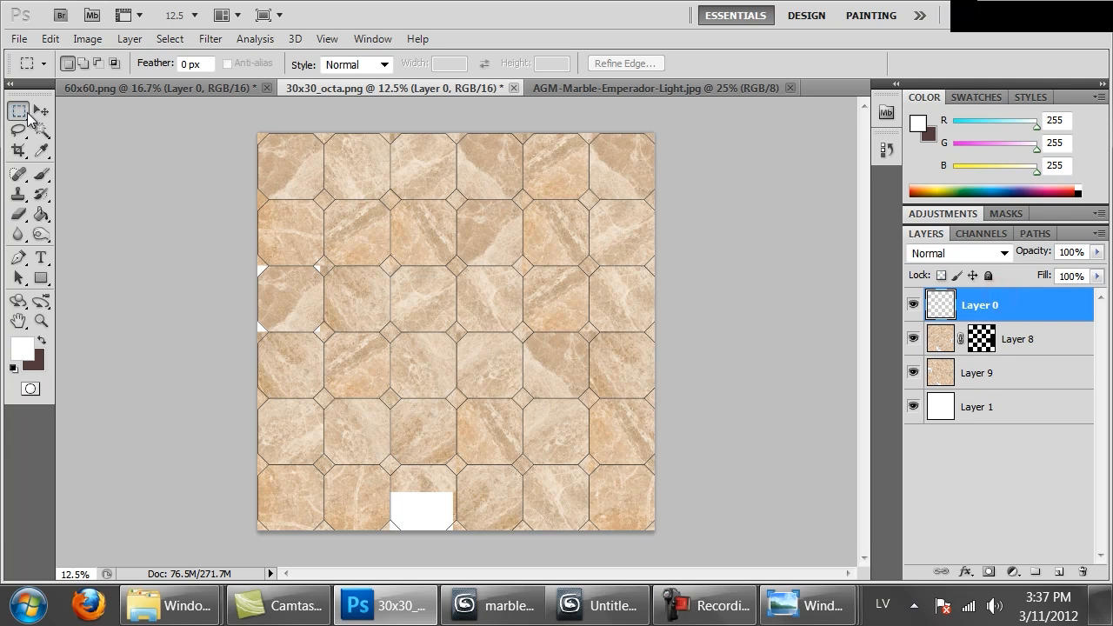
click(41, 129)
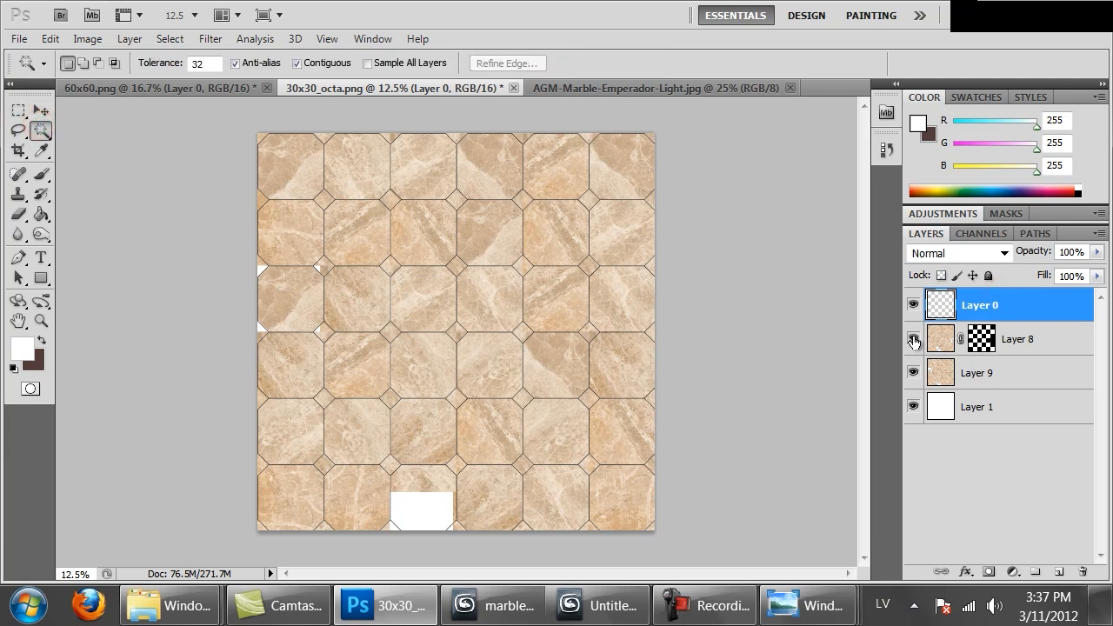
shift+click(284, 235)
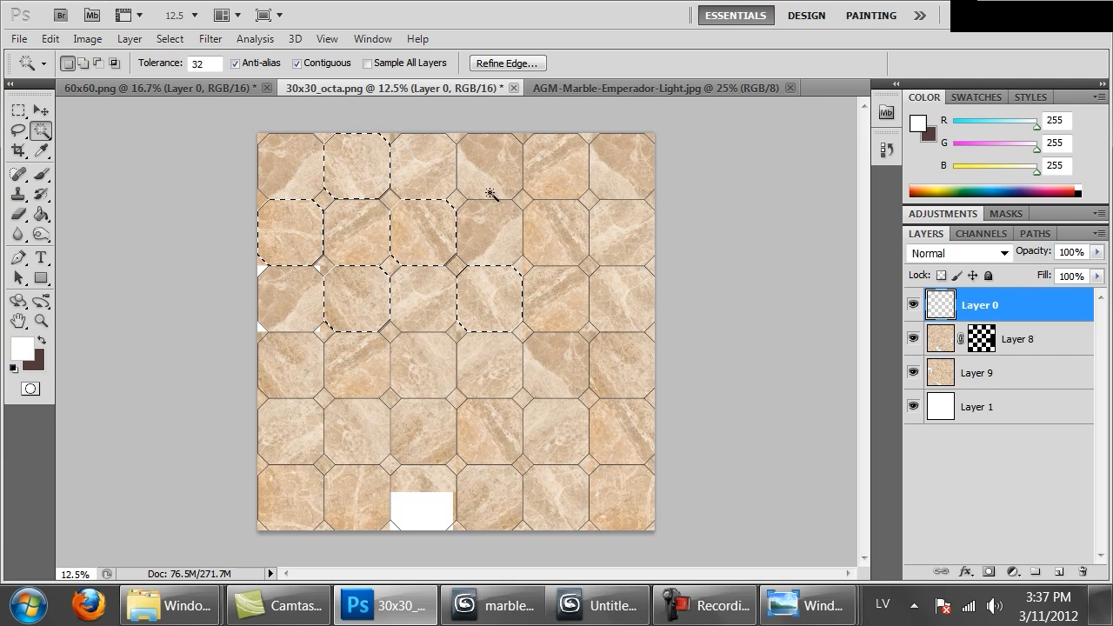
shift+click(601, 226)
shift+click(608, 179)
shift+click(603, 301)
shift+click(551, 380)
click(434, 370)
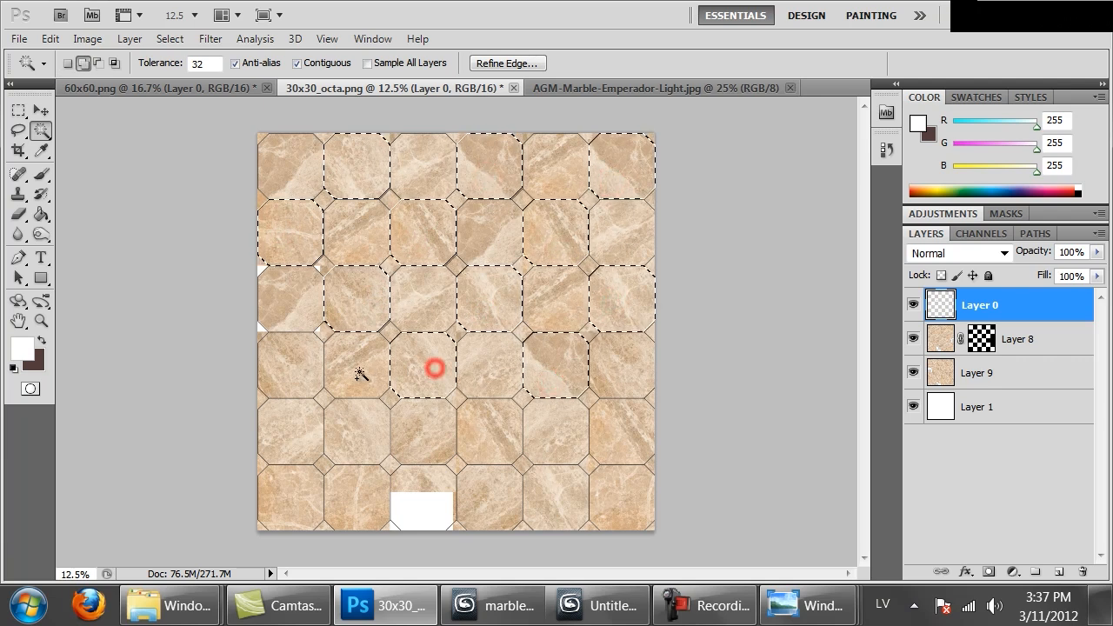
click(297, 378)
click(348, 428)
click(290, 510)
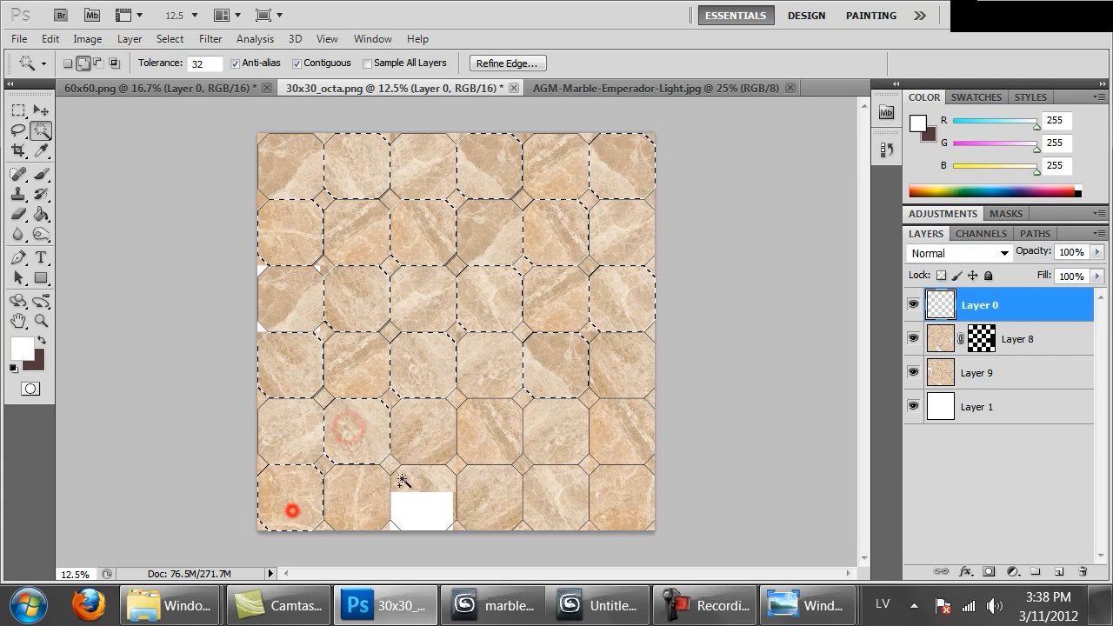
click(485, 443)
shift+click(549, 499)
shift+click(643, 417)
Add a layer mask from the opposite checkerboard selection to the rotated marble layer, Layer 9
click(944, 338)
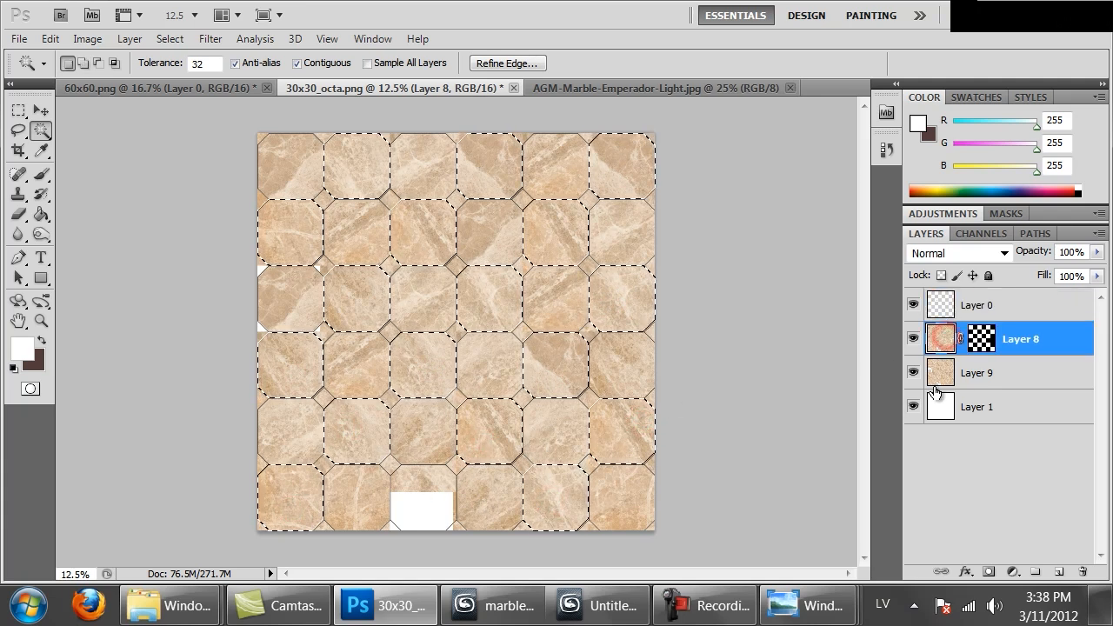
click(941, 380)
click(988, 572)
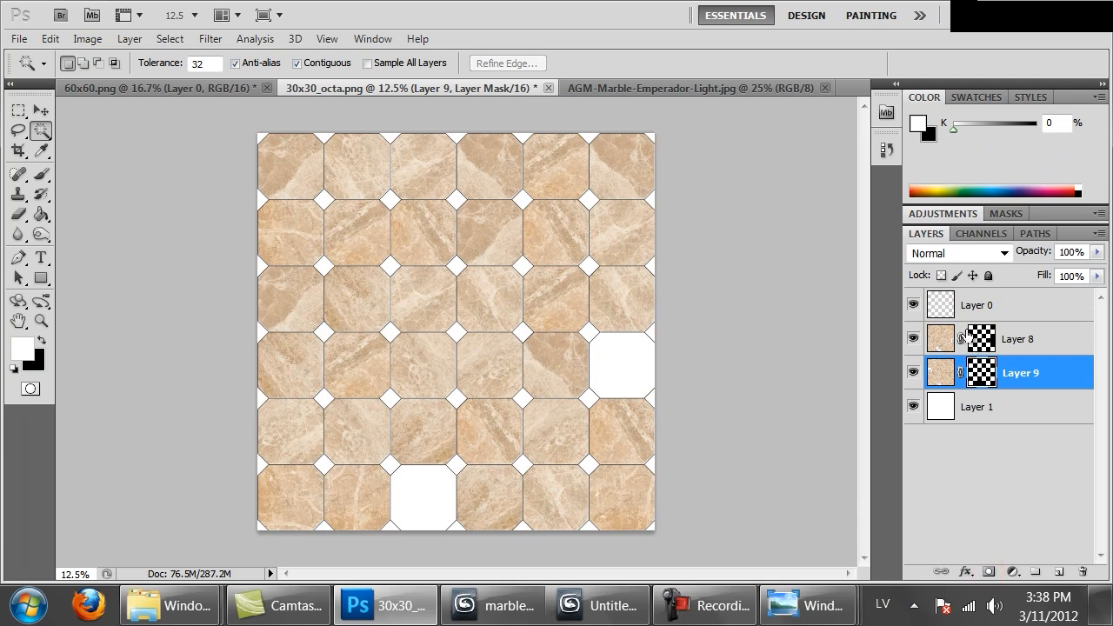
Paste the copied marble as a new layer below Layer 9 and position it behind the two blank octagonal tiles
key(ctrl+v)
drag(998, 380, 1002, 424)
ctrl+drag(493, 457, 519, 477)
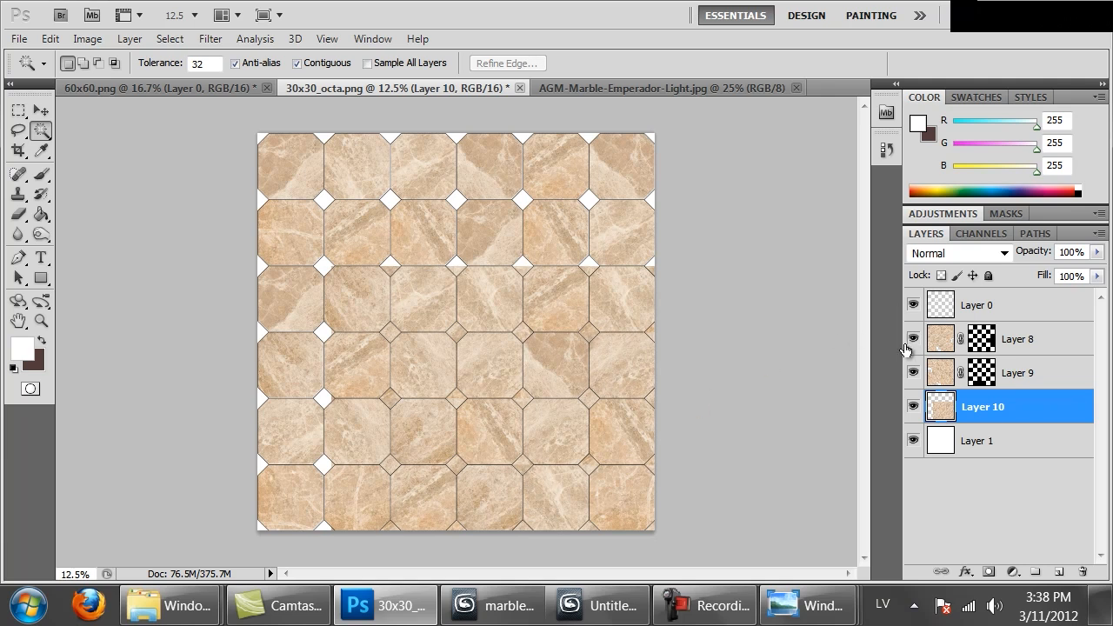
Select the third tile of the bottom row and the last tile of the fourth row with the Magic Wand on Layer 0
click(942, 324)
click(426, 513)
click(913, 407)
click(913, 407)
shift+click(619, 372)
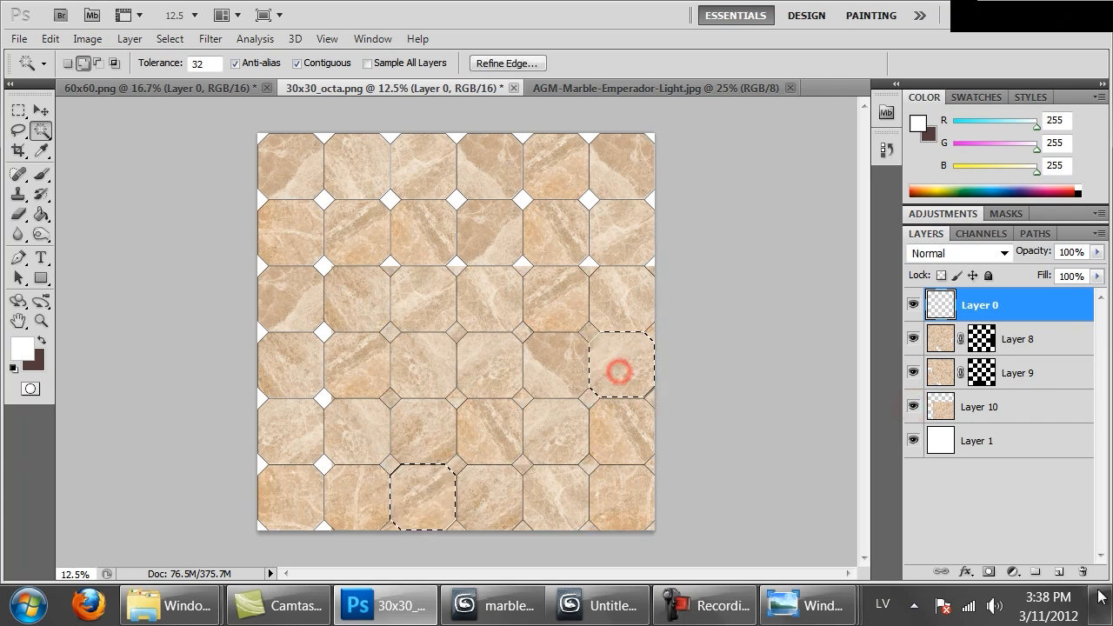
Add a layer mask to Layer 10 from the two-tile selection, undoing the mask mistakenly added to Layer 0
click(988, 572)
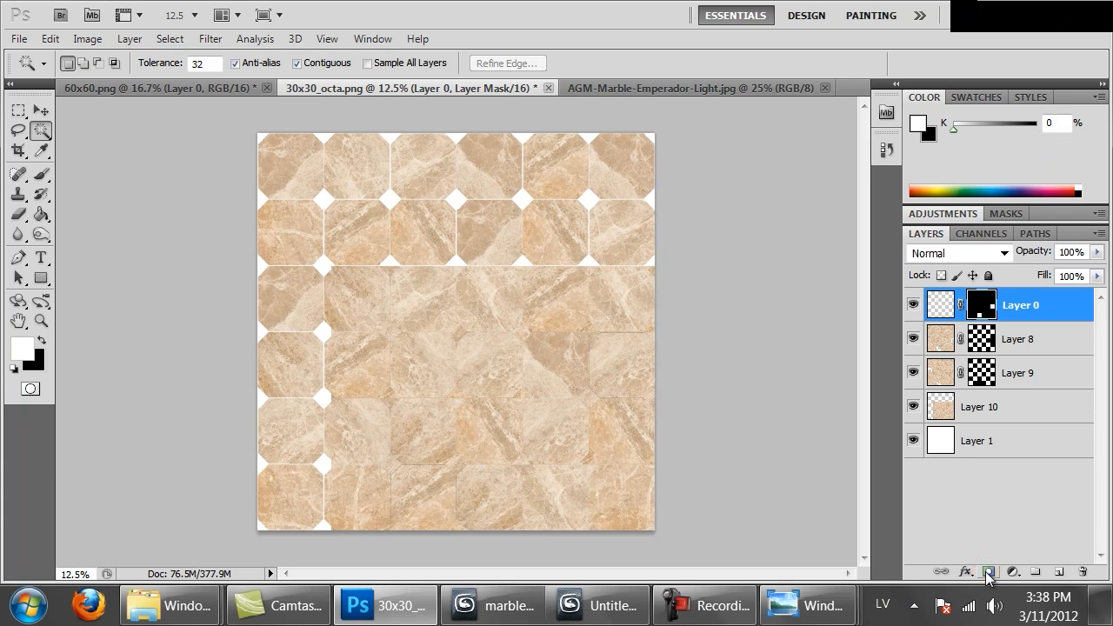
key(ctrl+z)
click(961, 408)
click(989, 572)
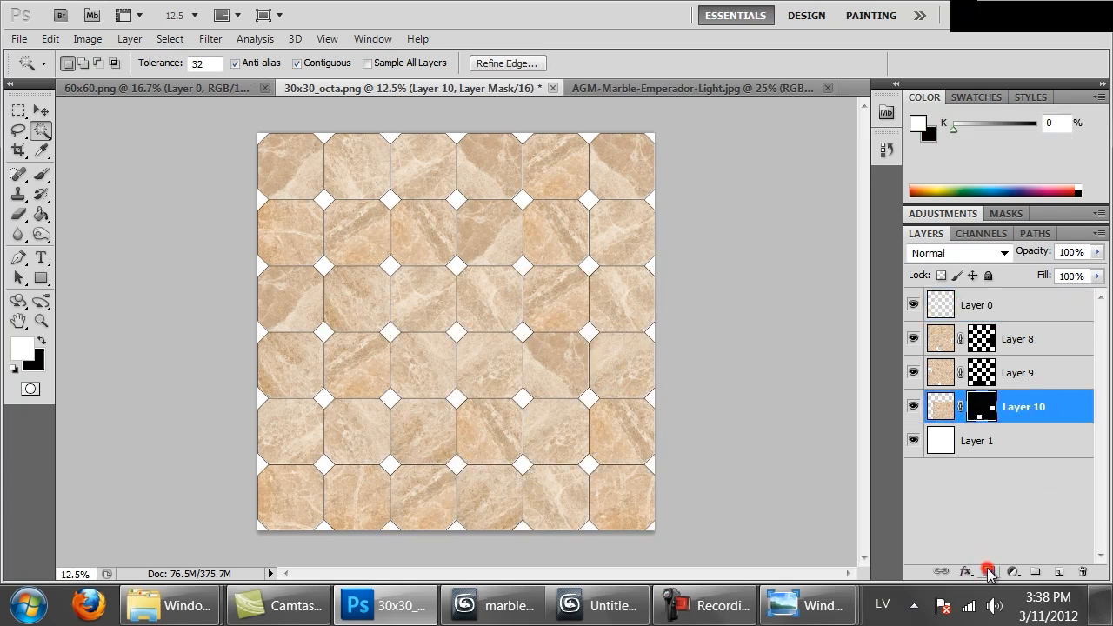
Inspect the filled octagonal tiles at 100% and reduced zoom, and look at the Emperador Light source image for comparison
key(ctrl+1)
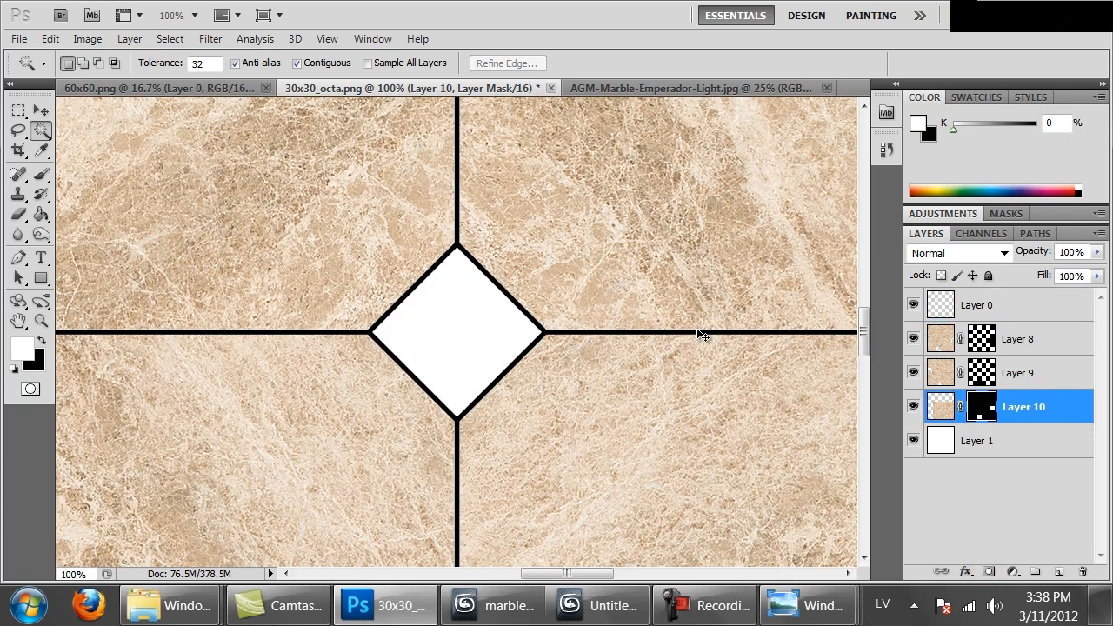
key(ctrl+minus)
key(ctrl+minus)
key(ctrl+minus)
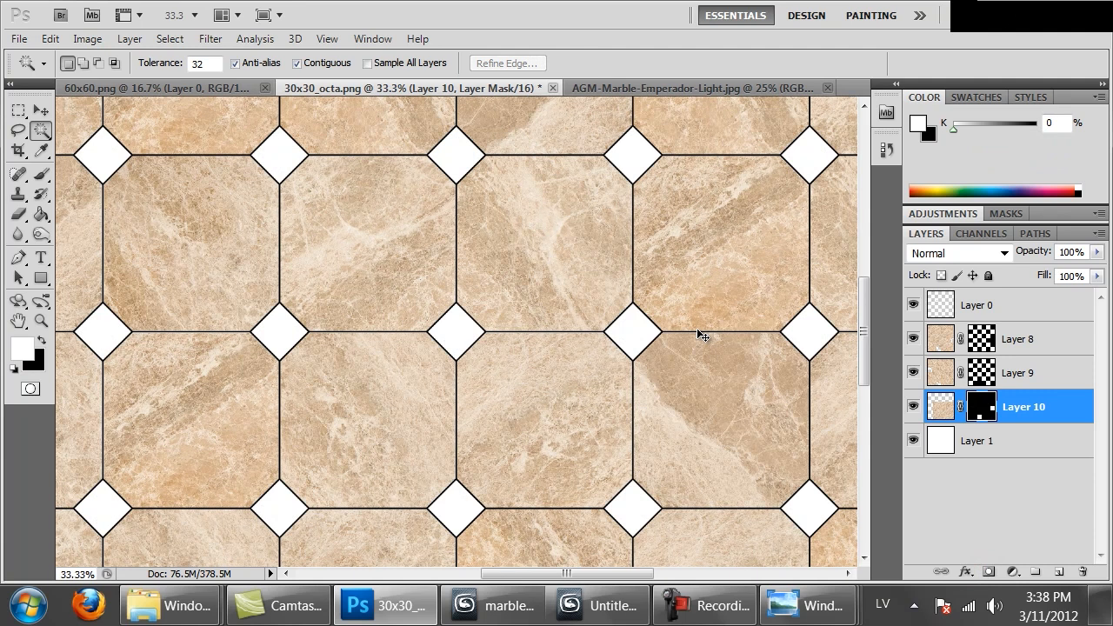
key(ctrl+minus)
key(ctrl+minus)
key(ctrl+minus)
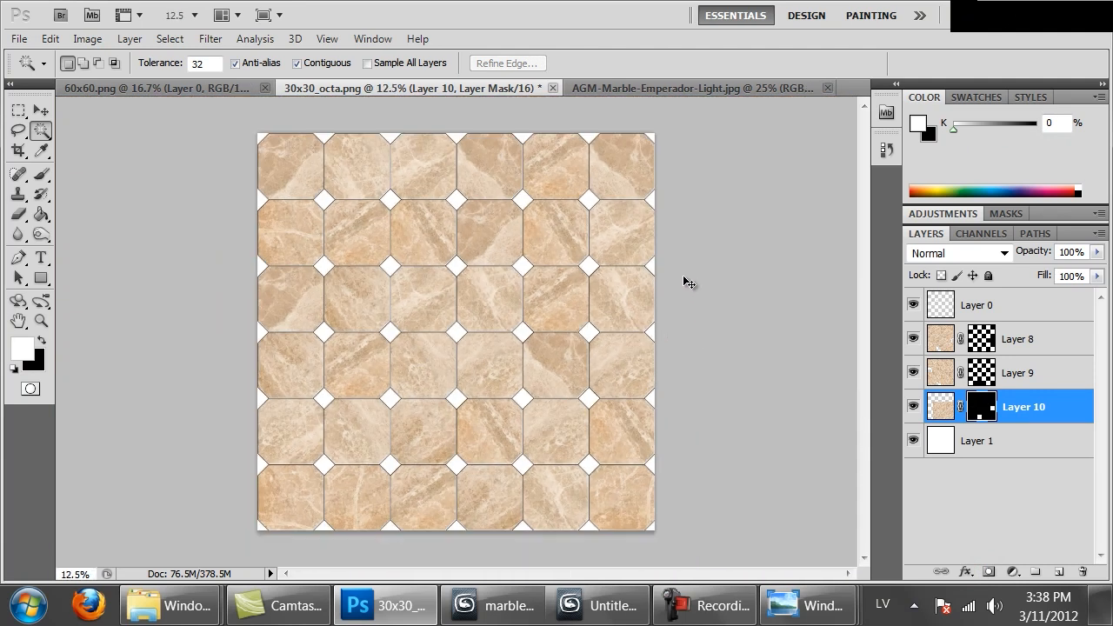
click(660, 88)
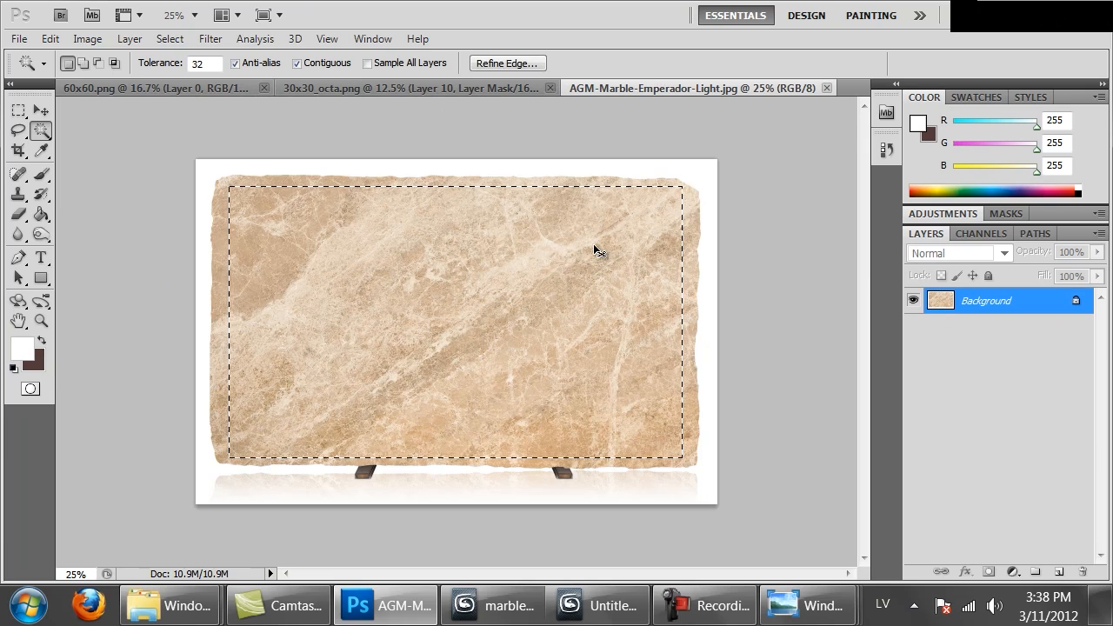
key(ctrl+Tab)
key(ctrl+Tab)
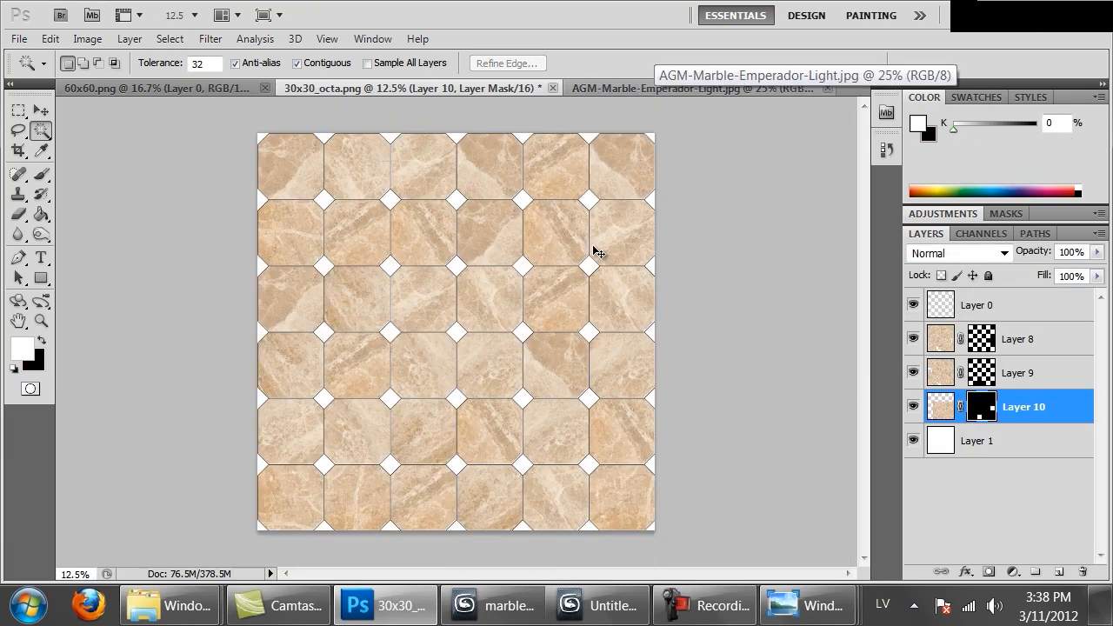
Paste the marble as a new layer above Layer 8 and rotate it about -58.5° with Free Transform
click(1028, 339)
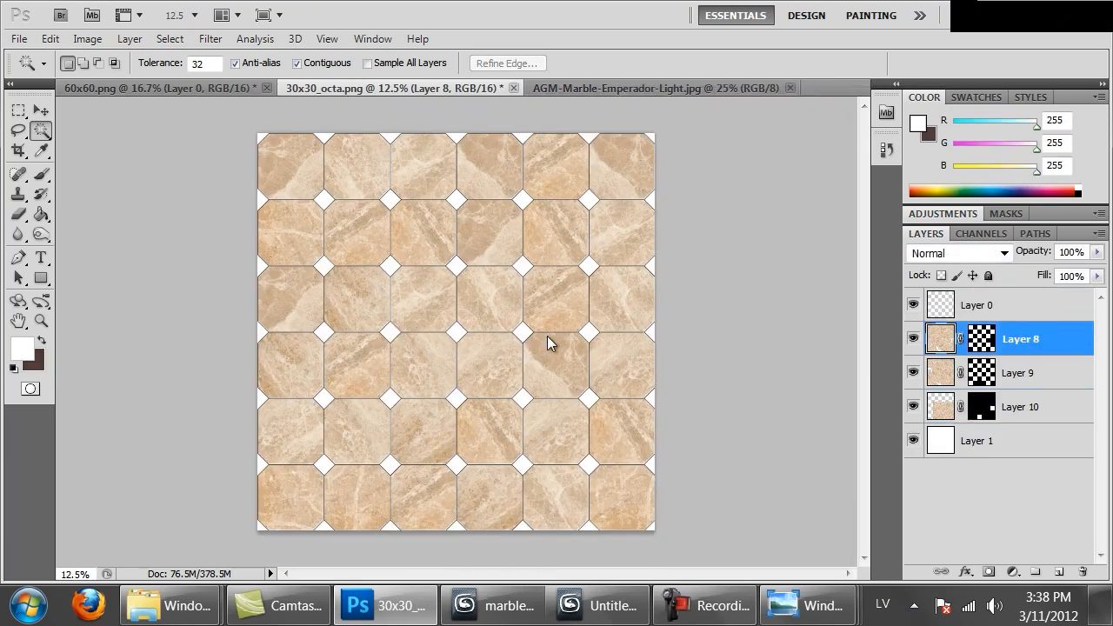
key(ctrl+v)
ctrl+drag(504, 363, 522, 304)
key(m)
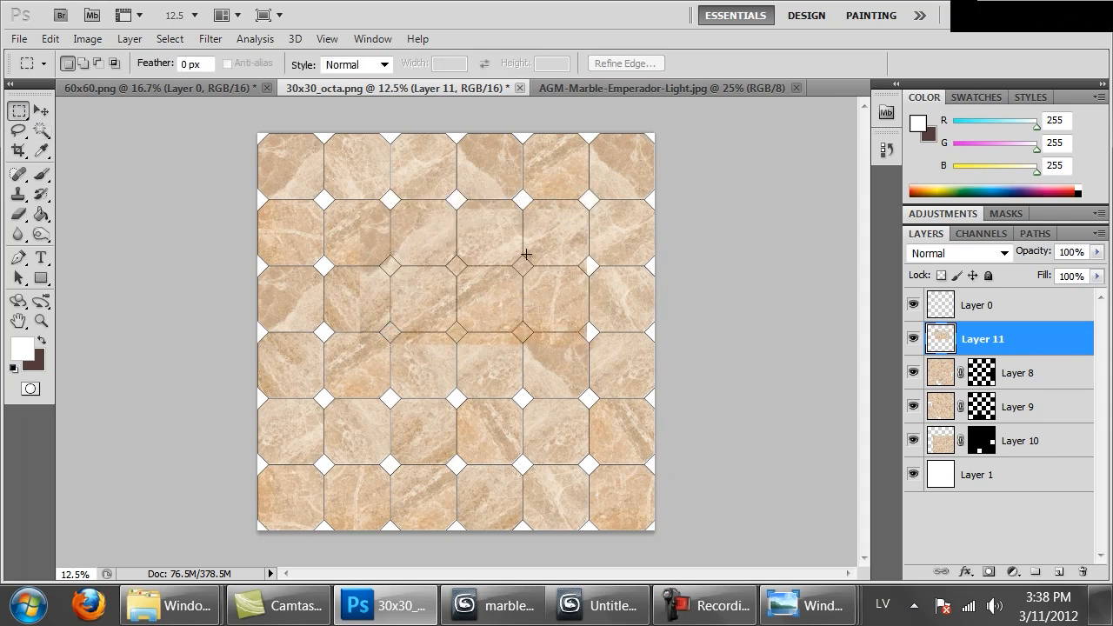
right_click(527, 244)
click(604, 408)
drag(643, 474, 599, 253)
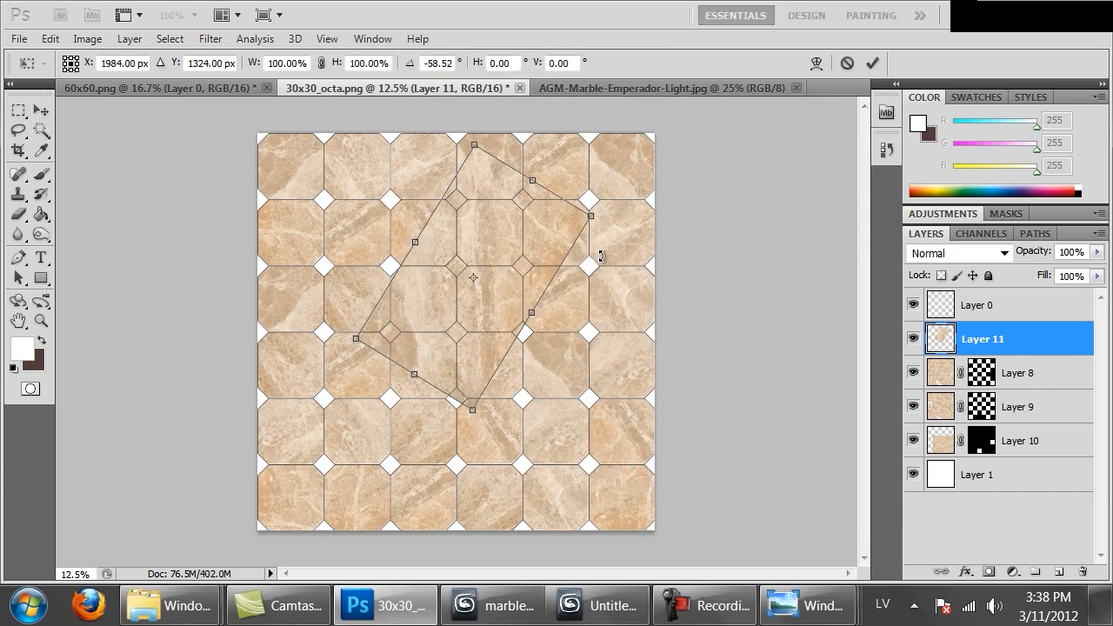
key(Return)
Duplicate the rotated marble three times to spread it across the canvas, and merge the four pieces into one layer
ctrl+drag(472, 252, 692, 550)
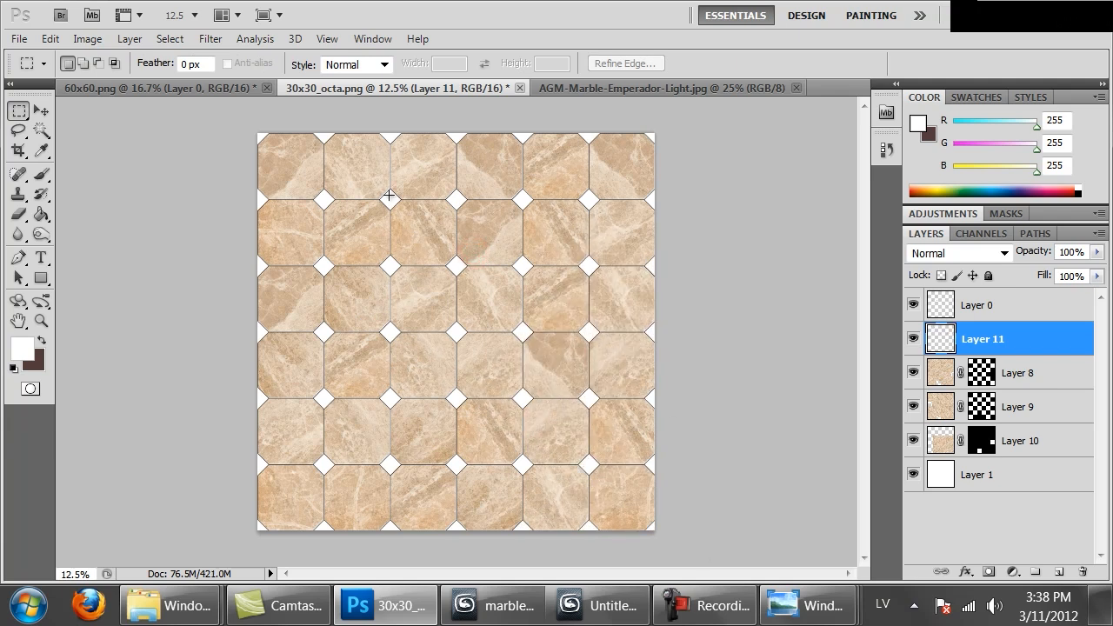
drag(505, 458, 523, 478)
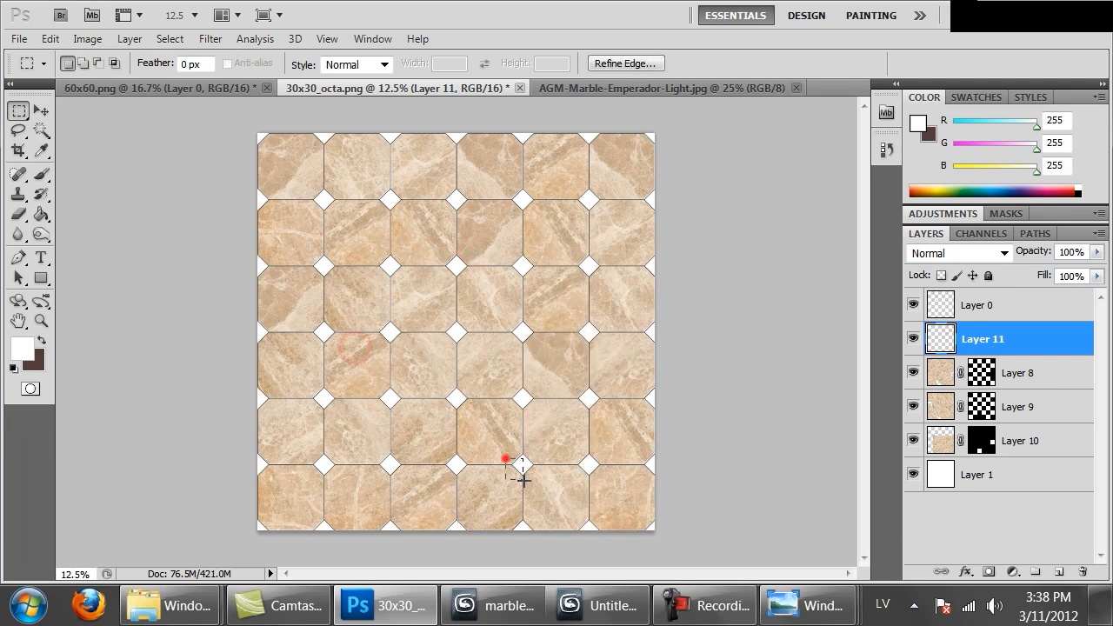
click(598, 304)
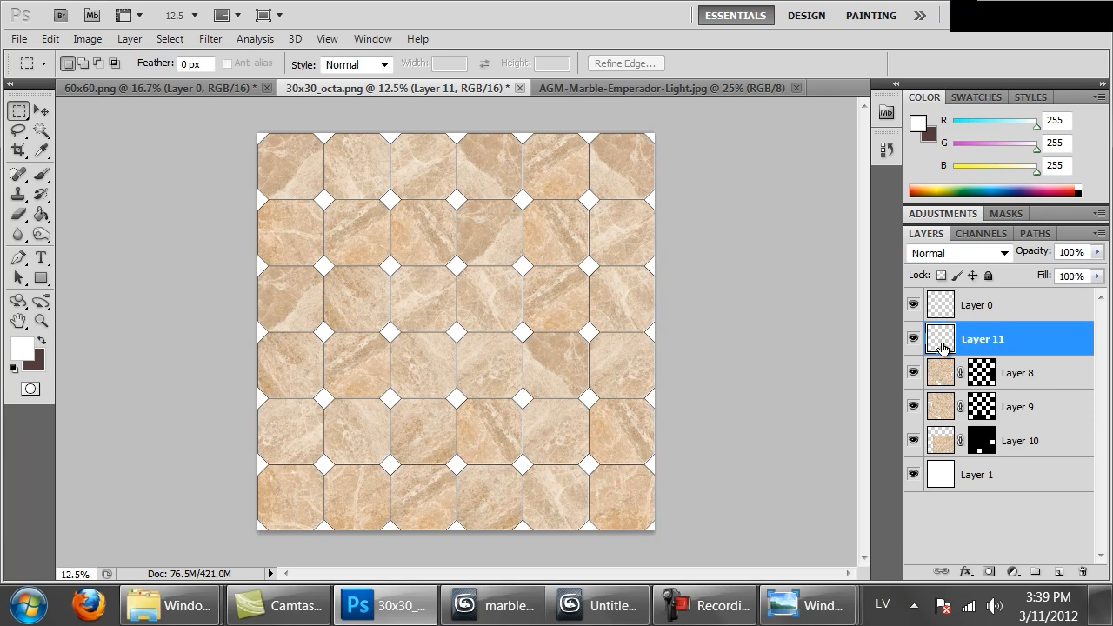
ctrl+drag(566, 410, 446, 170)
shift+click(952, 408)
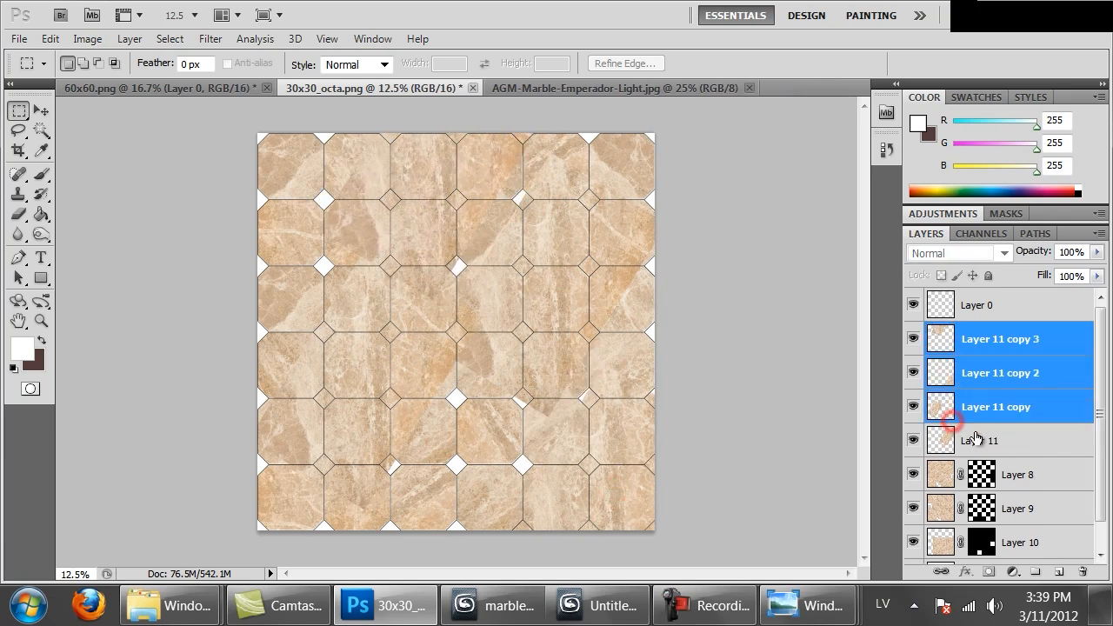
shift+click(978, 441)
key(ctrl+e)
Select five scattered octagonal tiles with the Magic Wand on Layer 0, toggling the merged marble layer's visibility to choose suitable ones
click(941, 304)
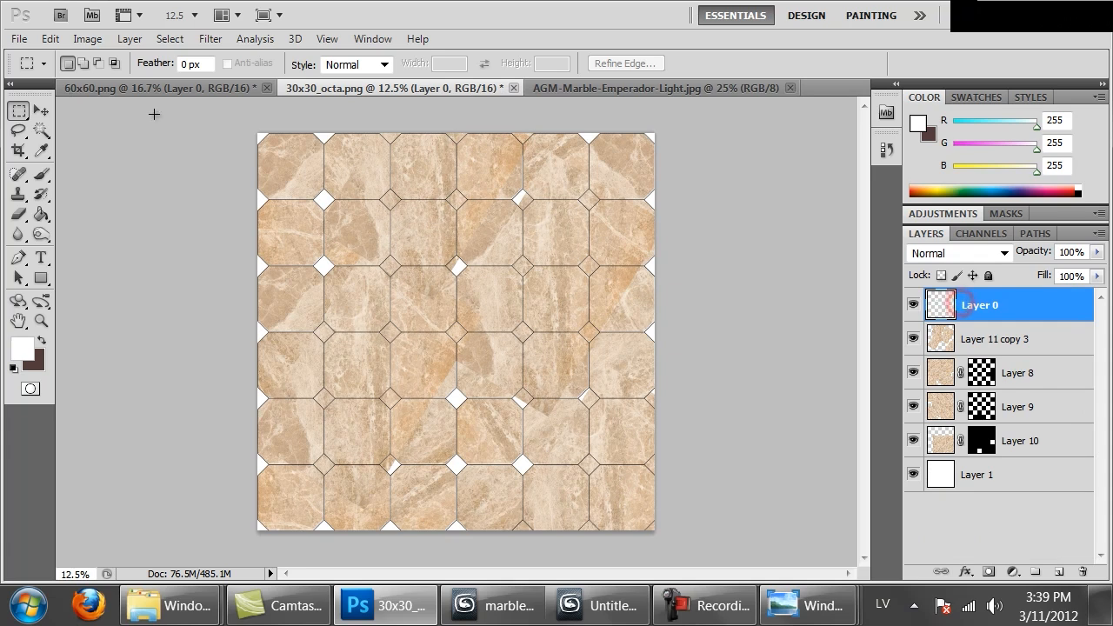
click(47, 129)
click(413, 237)
shift+click(547, 236)
shift+click(554, 316)
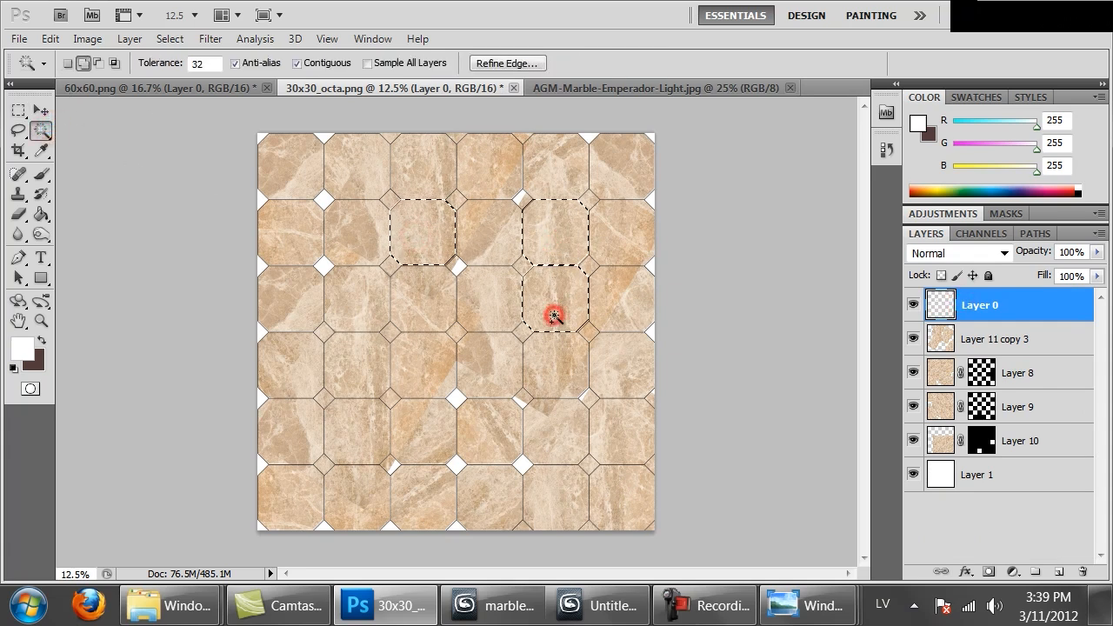
click(913, 339)
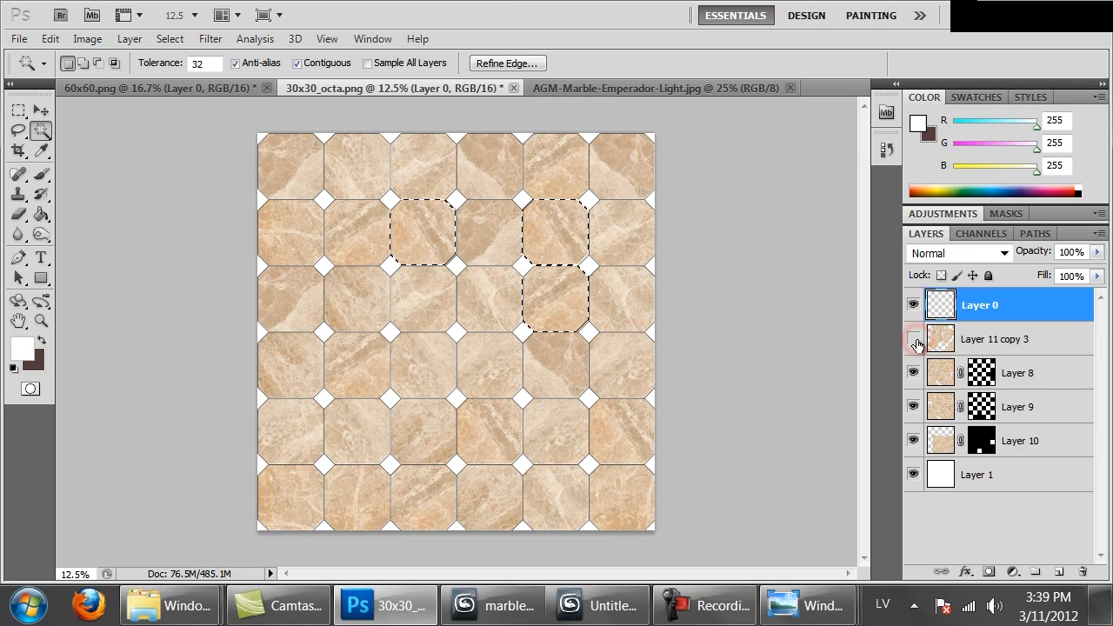
click(912, 339)
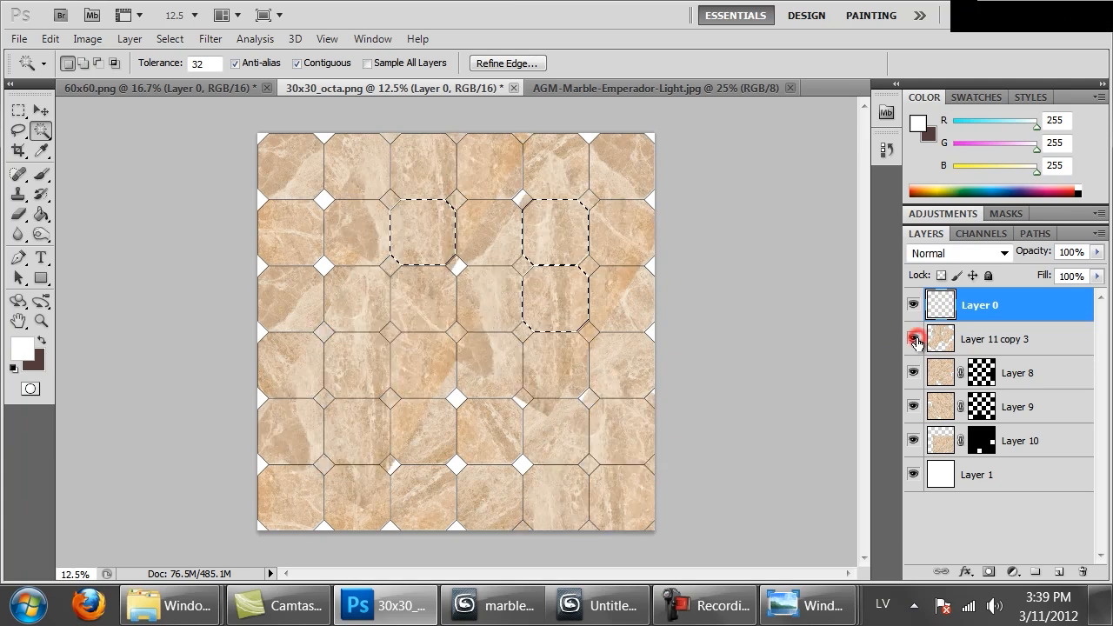
shift+click(351, 359)
click(913, 339)
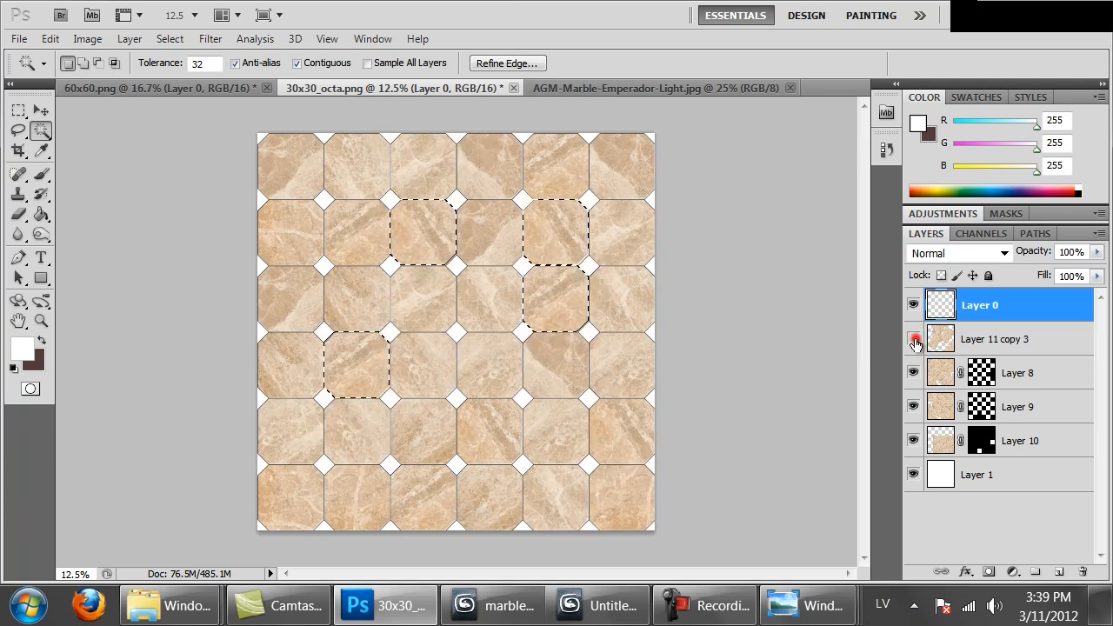
click(912, 339)
shift+click(633, 428)
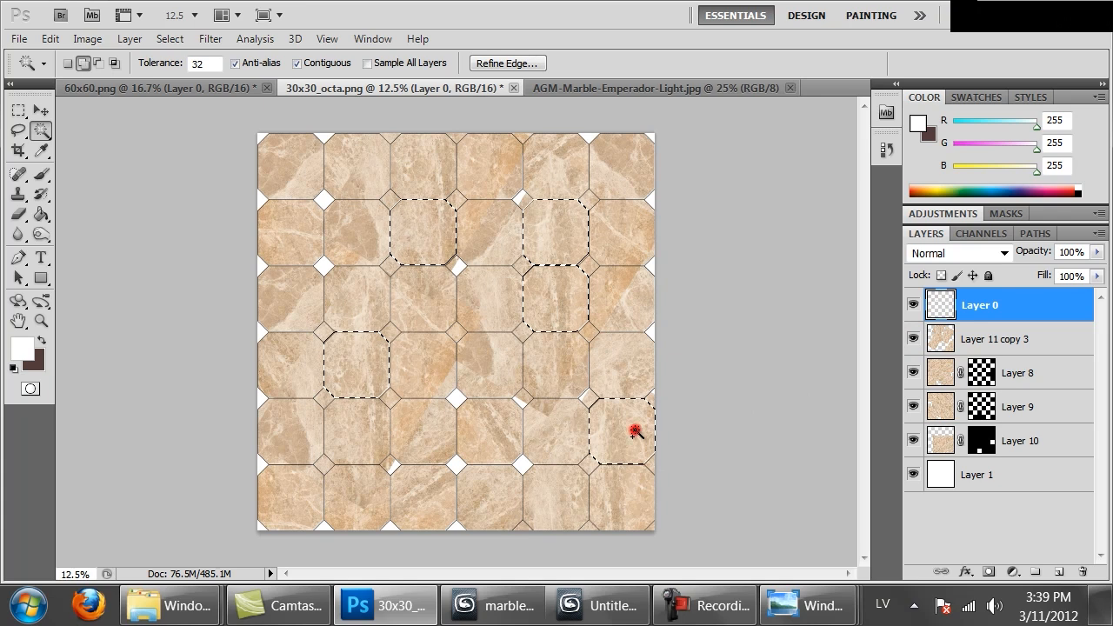
Add a layer mask to Layer 11 copy 3 from the five-tile selection and check the tile variation
click(991, 338)
click(988, 572)
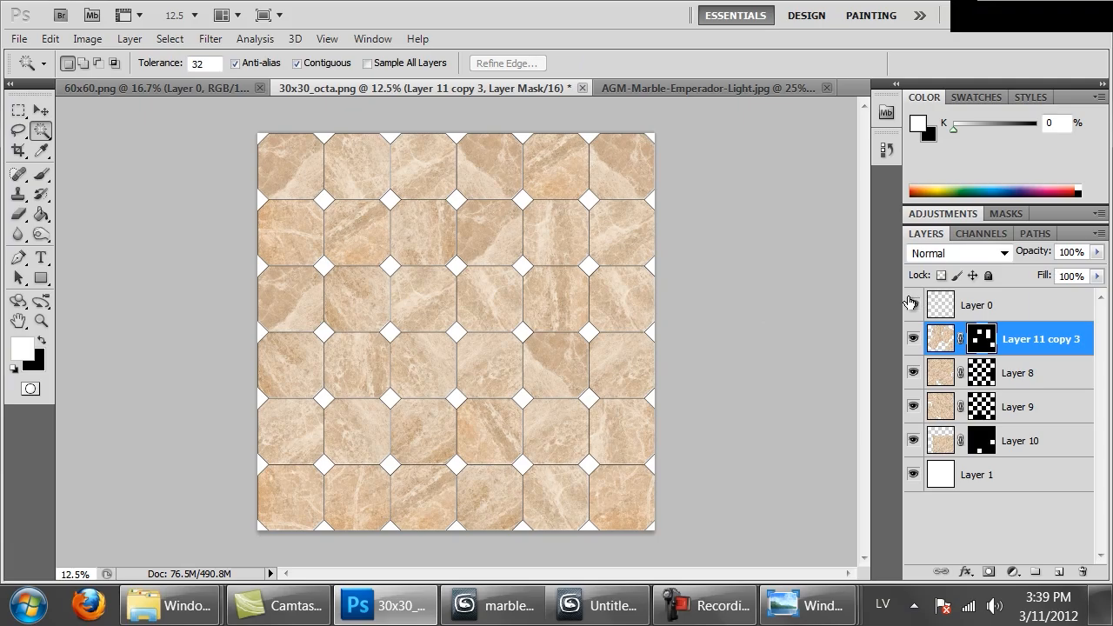
key(ctrl+1)
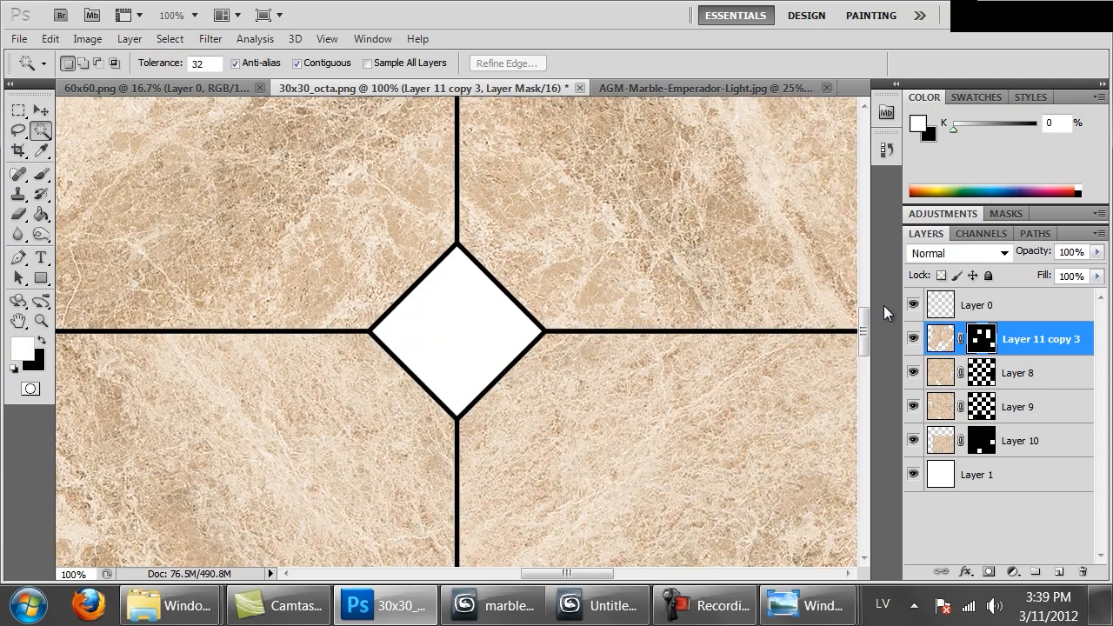
key(ctrl+minus)
key(ctrl+minus)
key(ctrl+minus)
key(ctrl+minus)
key(ctrl+minus)
key(ctrl+minus)
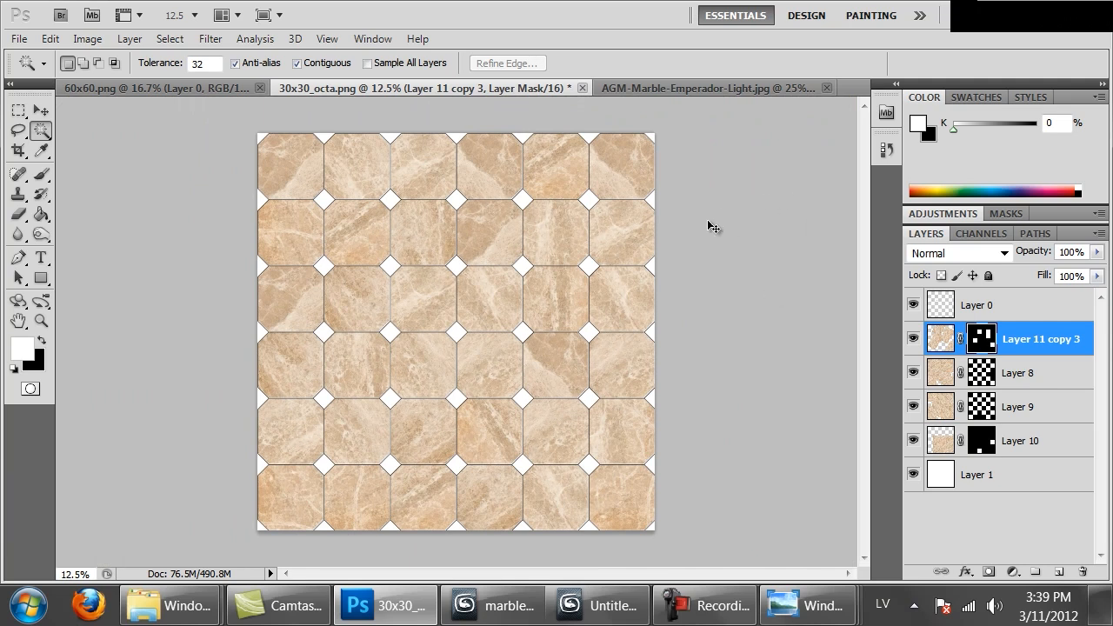
Preview AGM-Granite-Juparana-Persa.jpg in the Marble folder and open it in Photoshop
click(180, 605)
click(157, 472)
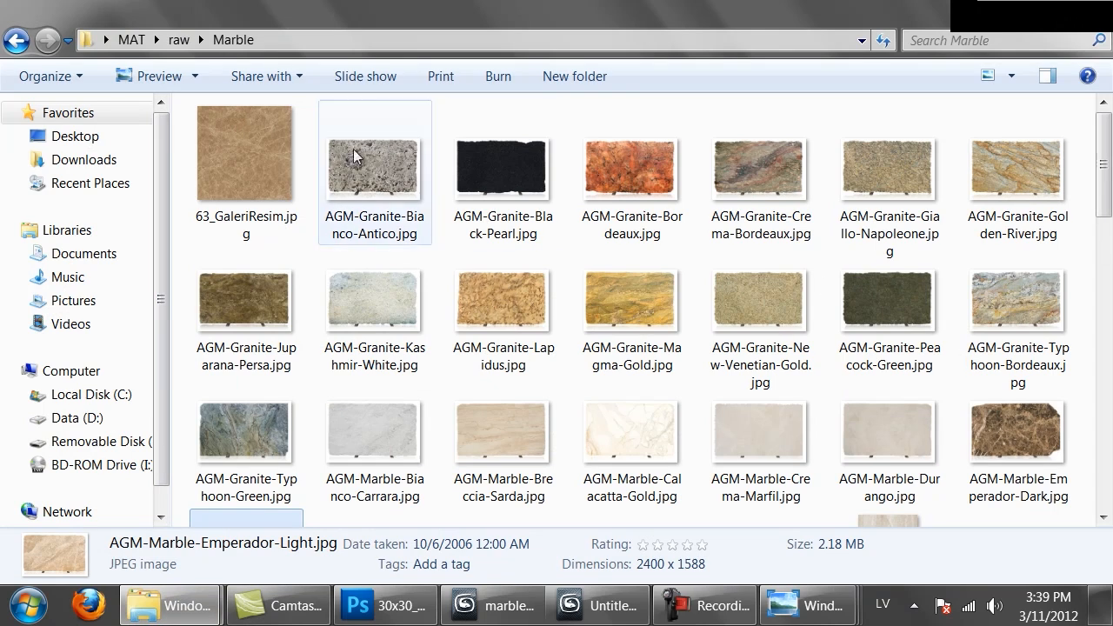
double_click(258, 290)
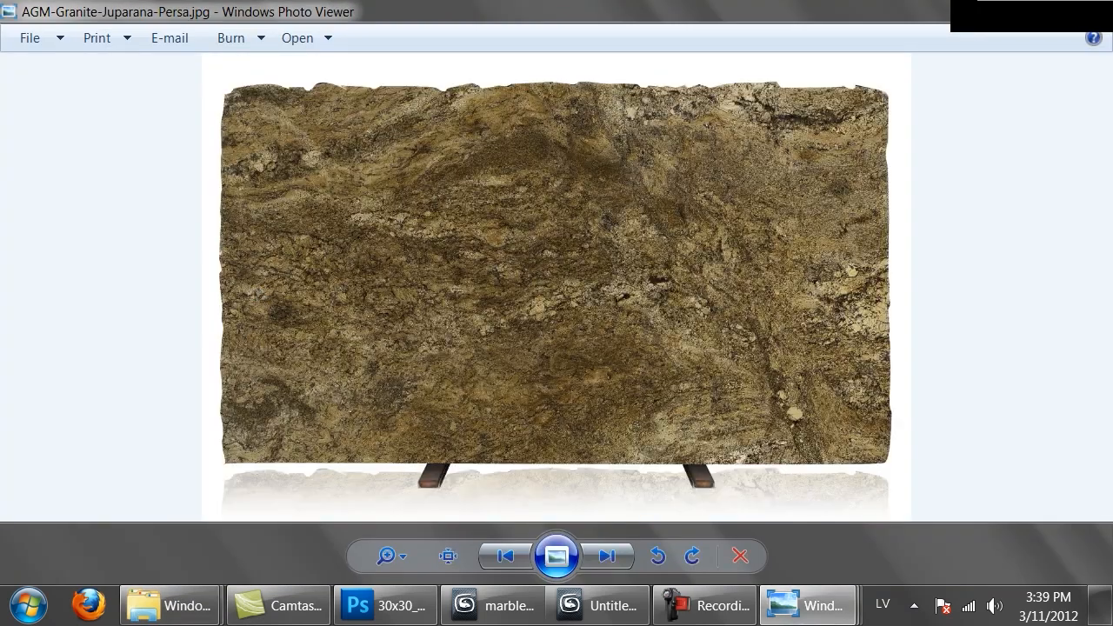
click(995, 9)
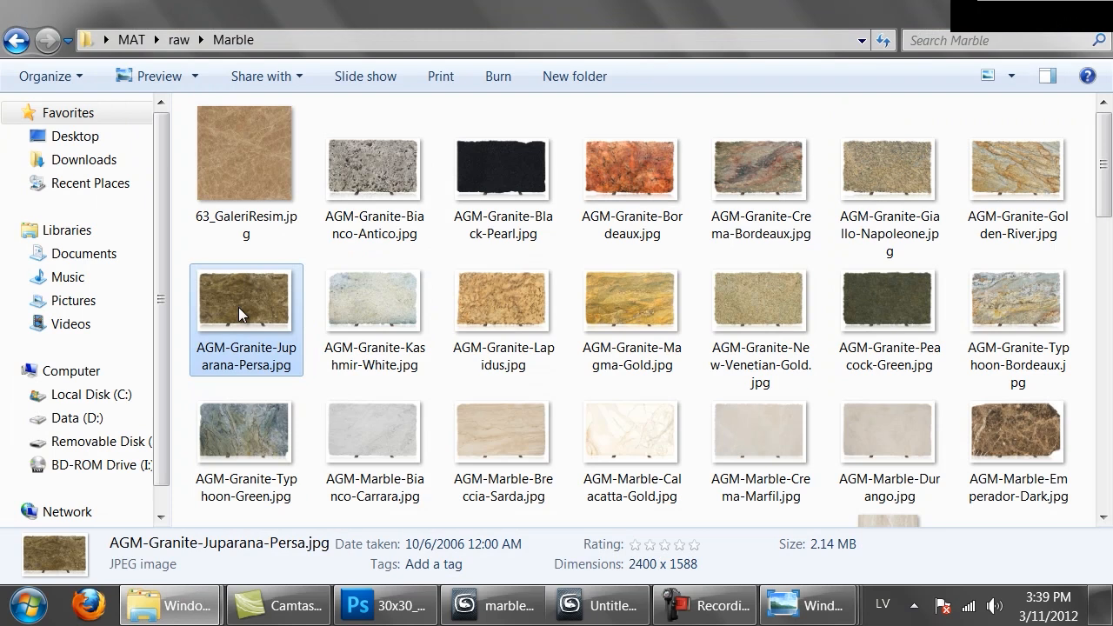
scroll(235, 291, down, 1)
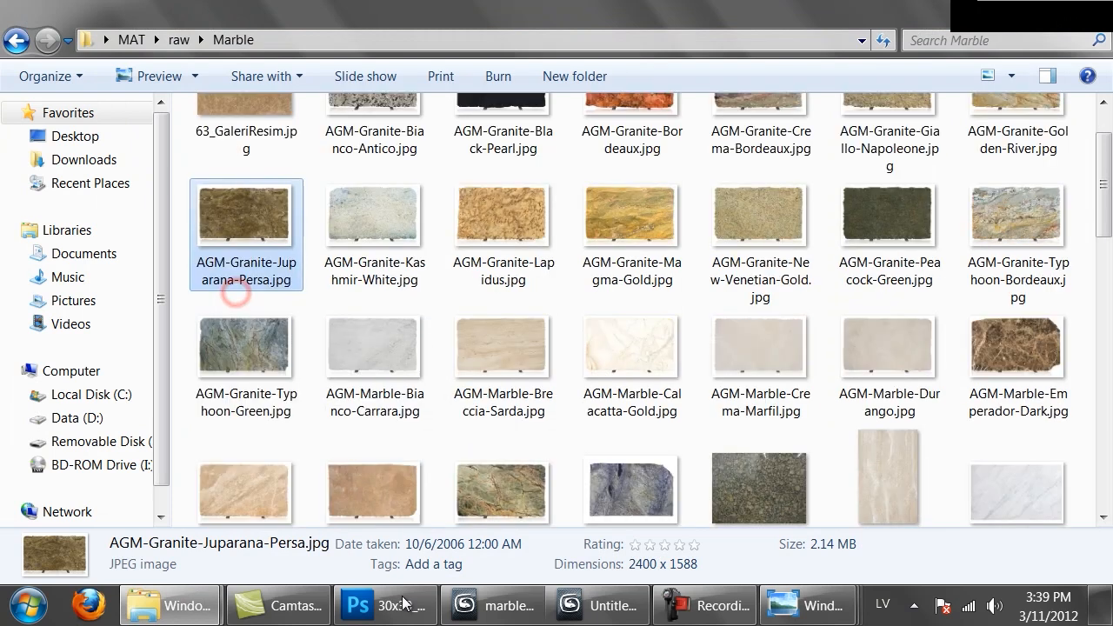
click(403, 602)
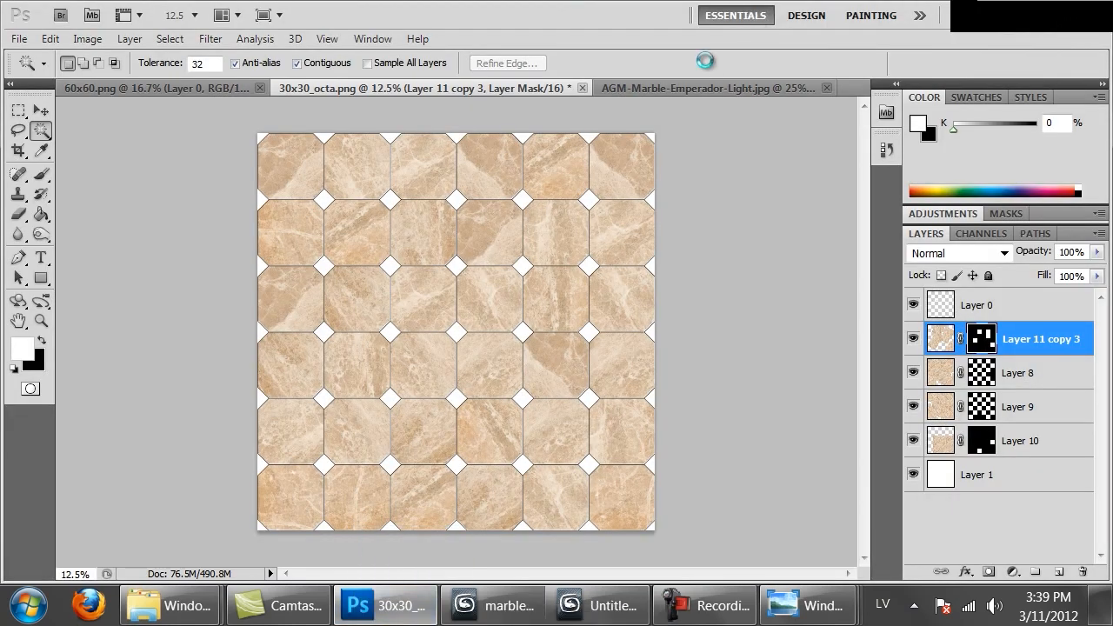
key(ctrl+semicolon)
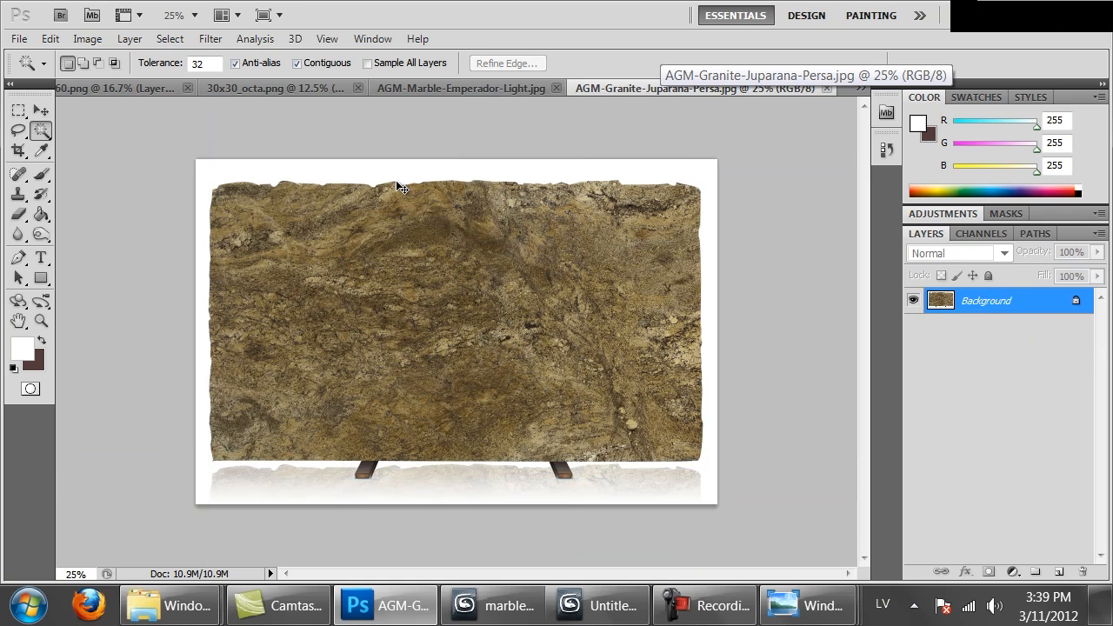
Copy a rectangular marquee selection inside the edges of the granite slab and return to 30x30_octa.png
key(m)
drag(689, 185, 224, 449)
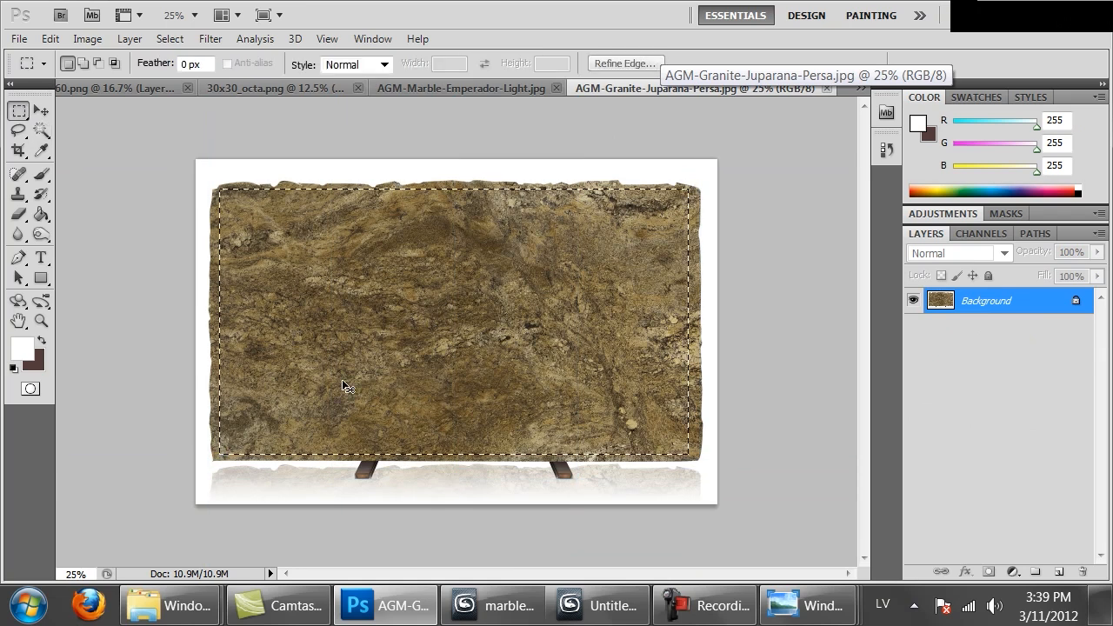
click(408, 88)
click(290, 87)
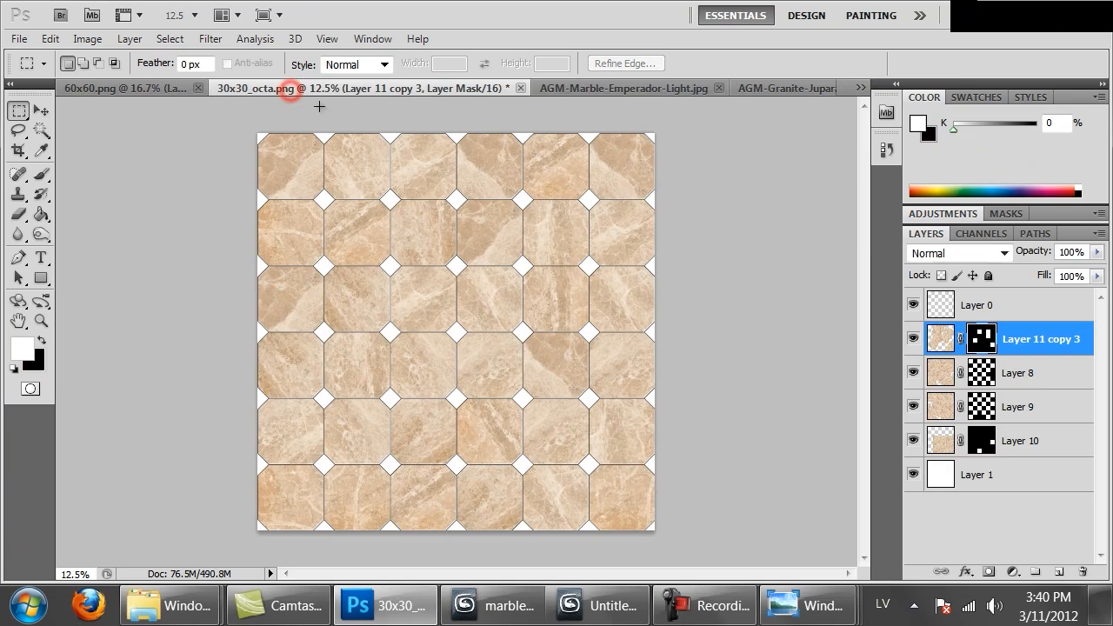
Paste four copies of the granite above Layer 1 and arrange them to cover the diamond insets in the upper half of the floor
click(993, 474)
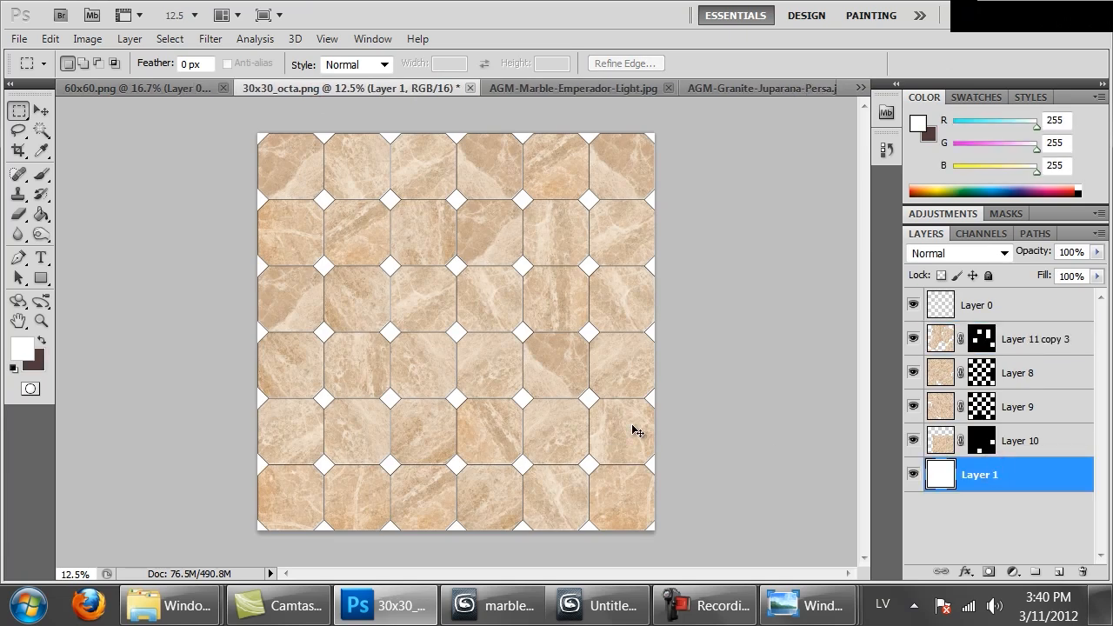
key(ctrl+v)
ctrl+drag(484, 340, 526, 373)
key(ctrl+plus)
key(ctrl+v)
ctrl+drag(541, 330, 324, 315)
drag(491, 400, 504, 290)
key(ctrl+v)
ctrl+drag(452, 318, 273, 328)
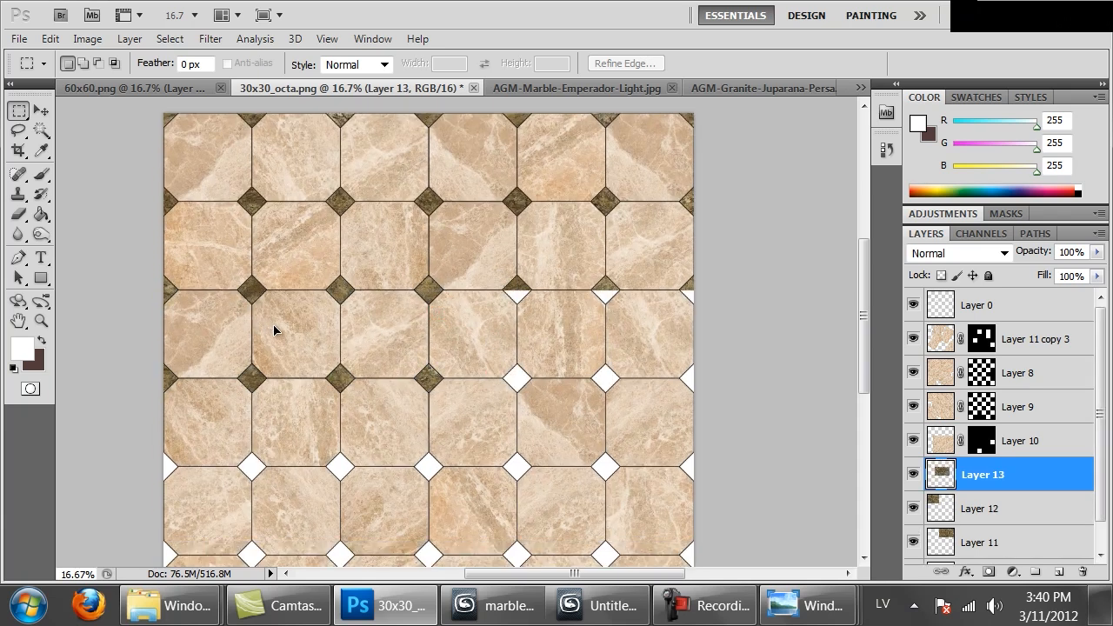
key(ctrl+v)
ctrl+drag(355, 333, 504, 347)
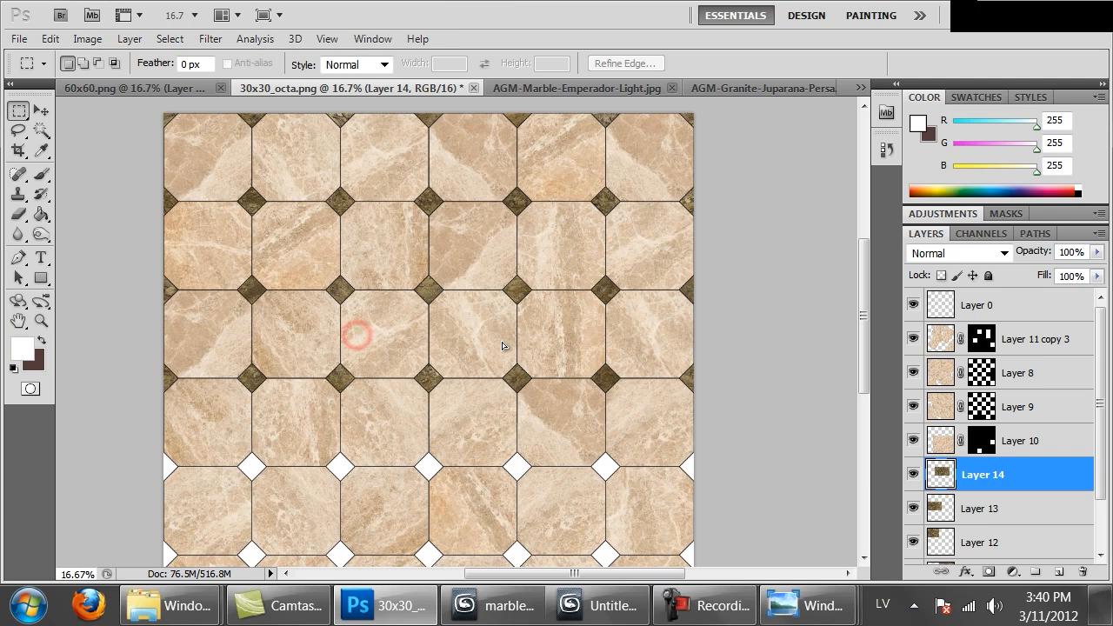
Paste further granite copies and position them to fill the remaining diamond insets in the lower half of the floor
drag(514, 462, 529, 336)
key(ctrl+v)
ctrl+drag(496, 288, 555, 408)
key(ctrl+v)
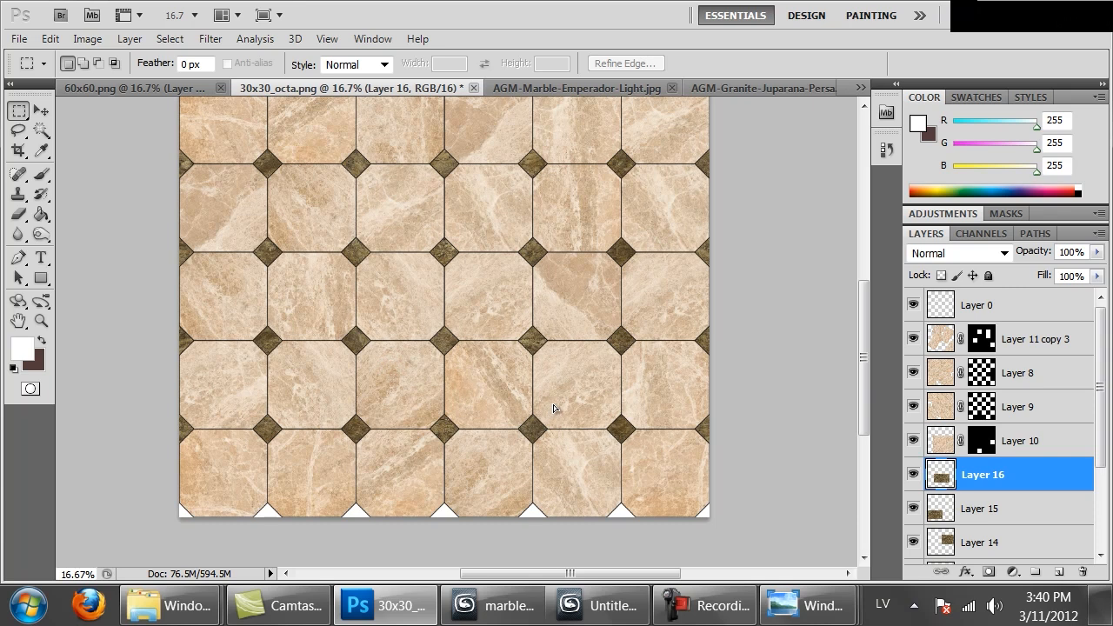
key(ctrl+v)
ctrl+drag(574, 365, 701, 513)
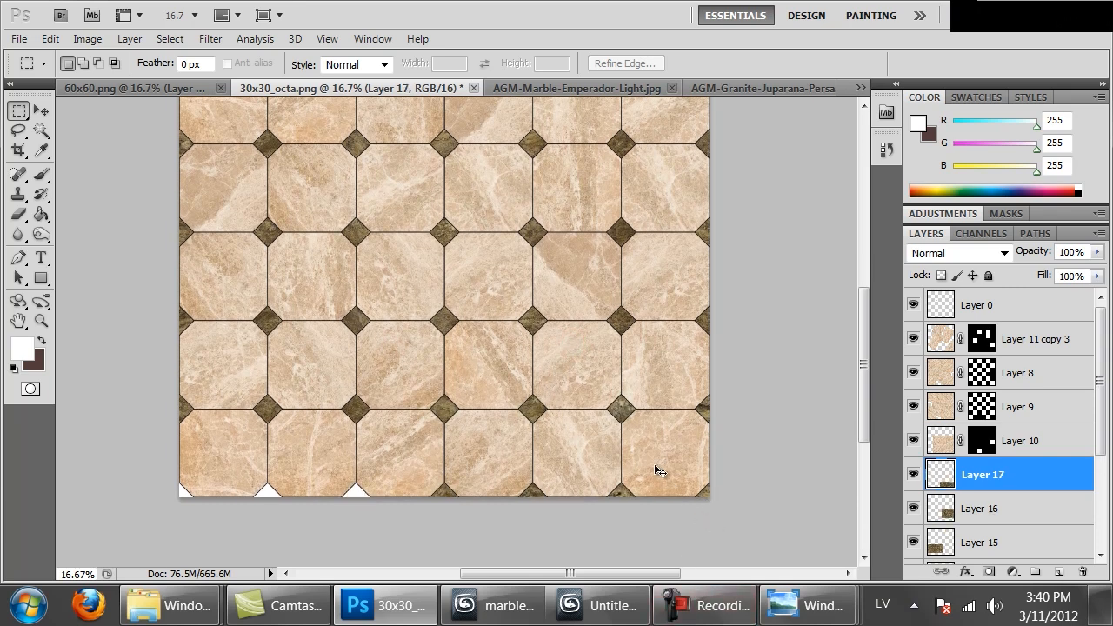
key(ctrl+v)
ctrl+drag(477, 338, 300, 531)
key(ctrl+minus)
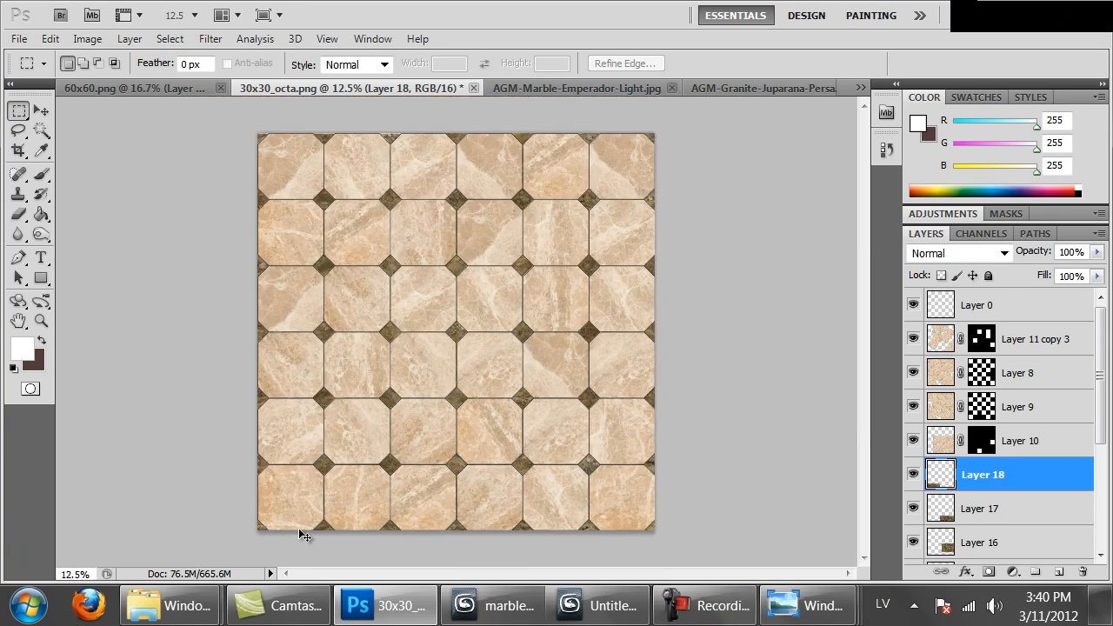
Merge the granite layers from Layer 18 down to Layer 11 into a single layer
scroll(1020, 522, down, 2)
shift+click(995, 524)
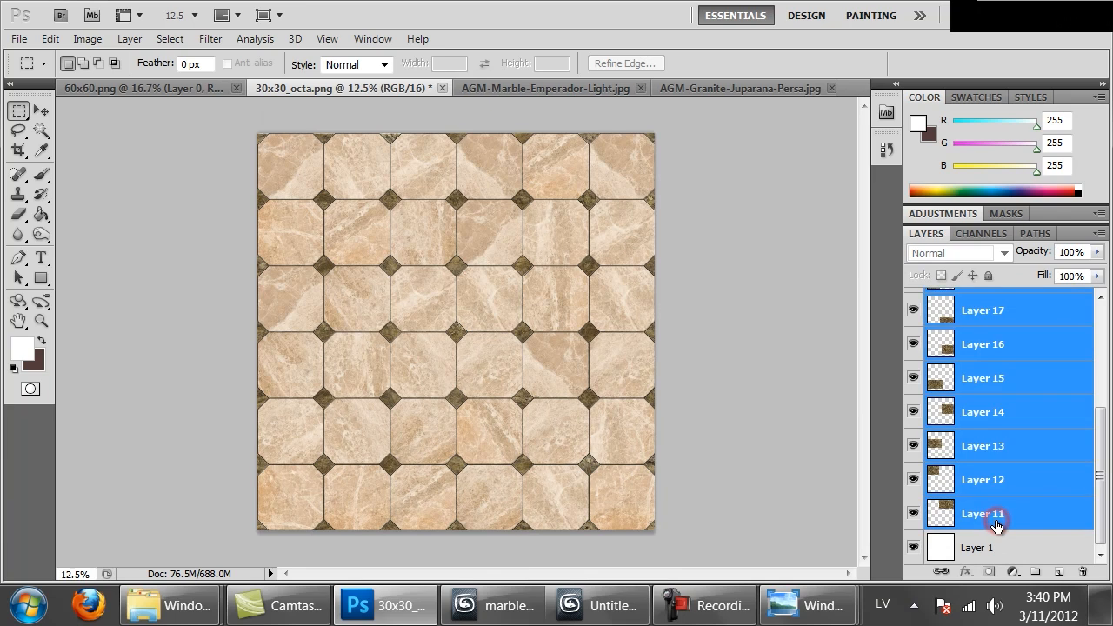
key(ctrl+e)
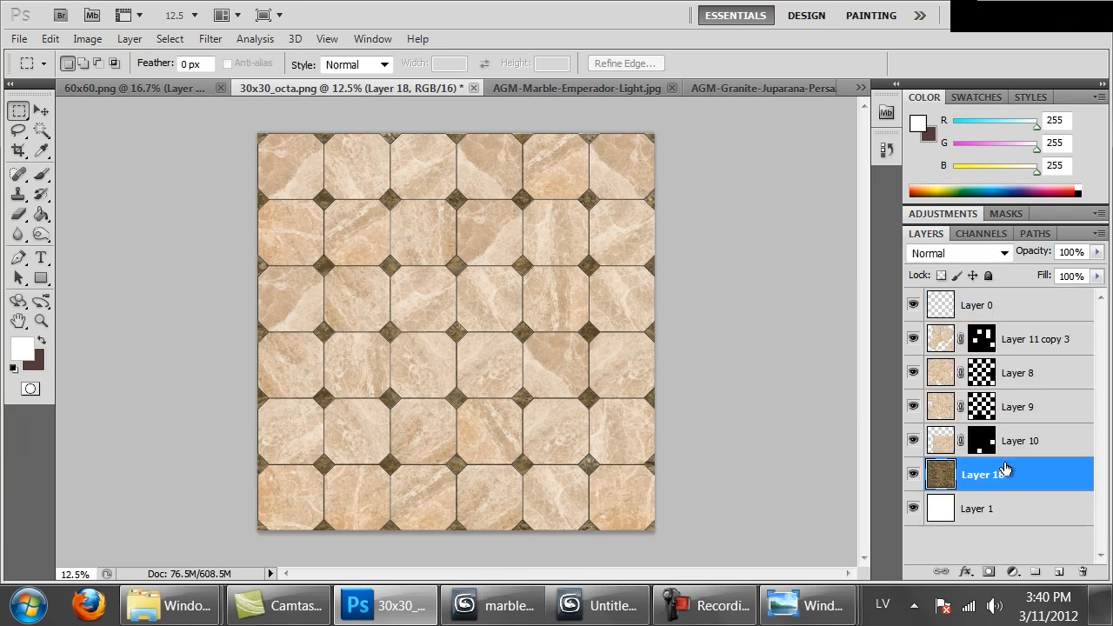
Inspect the granite diamond insets at 100% and across the whole tile pattern
key(ctrl+1)
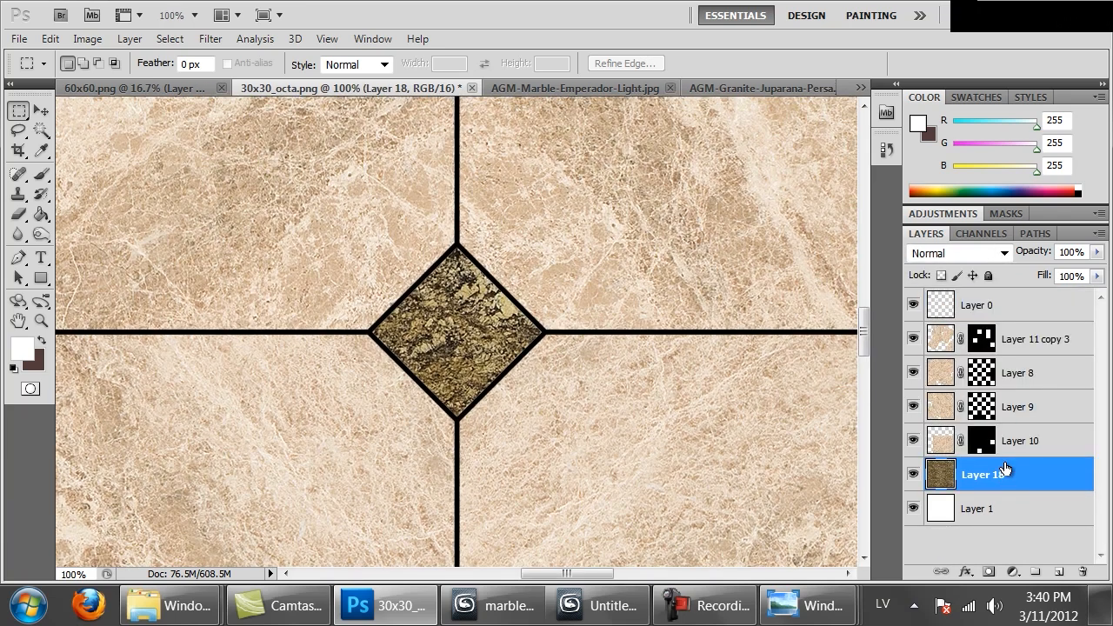
key(ctrl+minus)
key(ctrl+minus)
key(ctrl+minus)
key(ctrl+minus)
key(ctrl+minus)
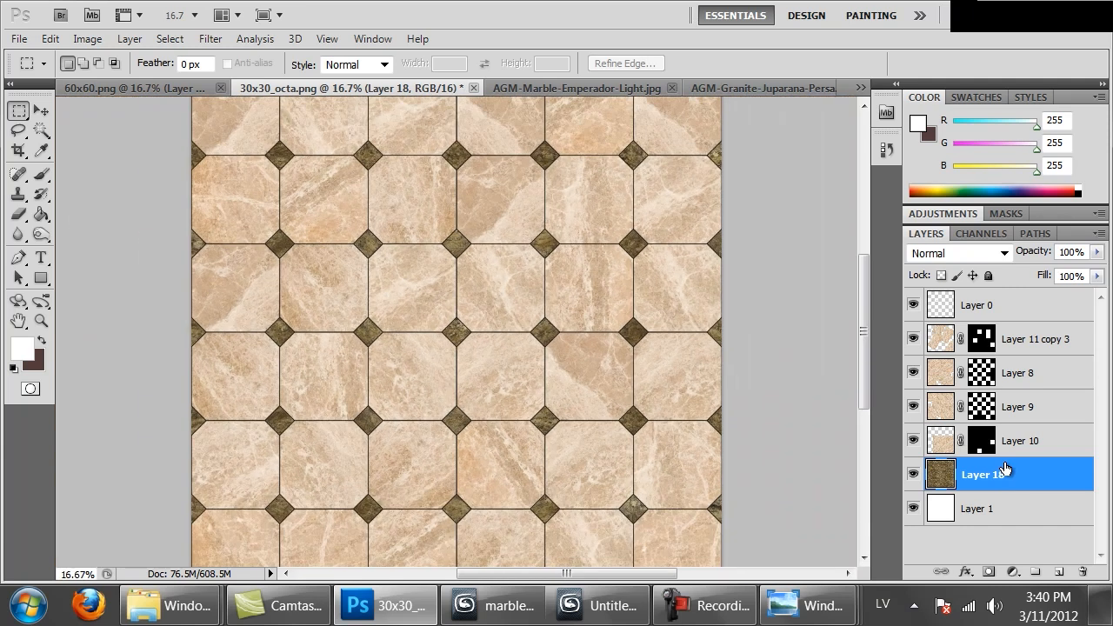
drag(637, 219, 655, 388)
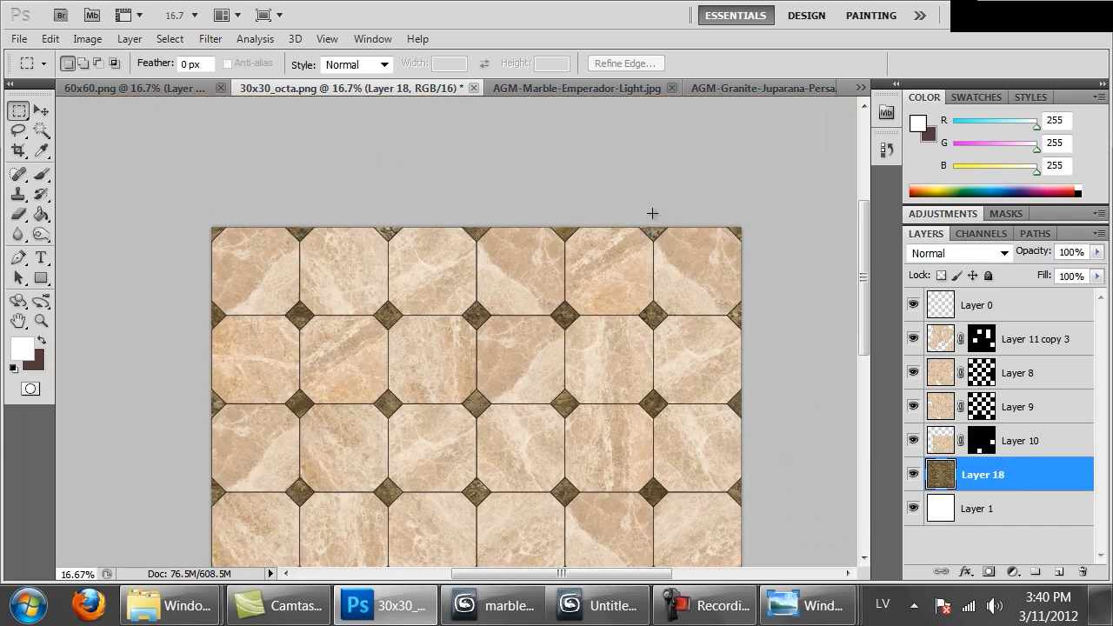
drag(559, 434, 560, 369)
drag(574, 255, 568, 301)
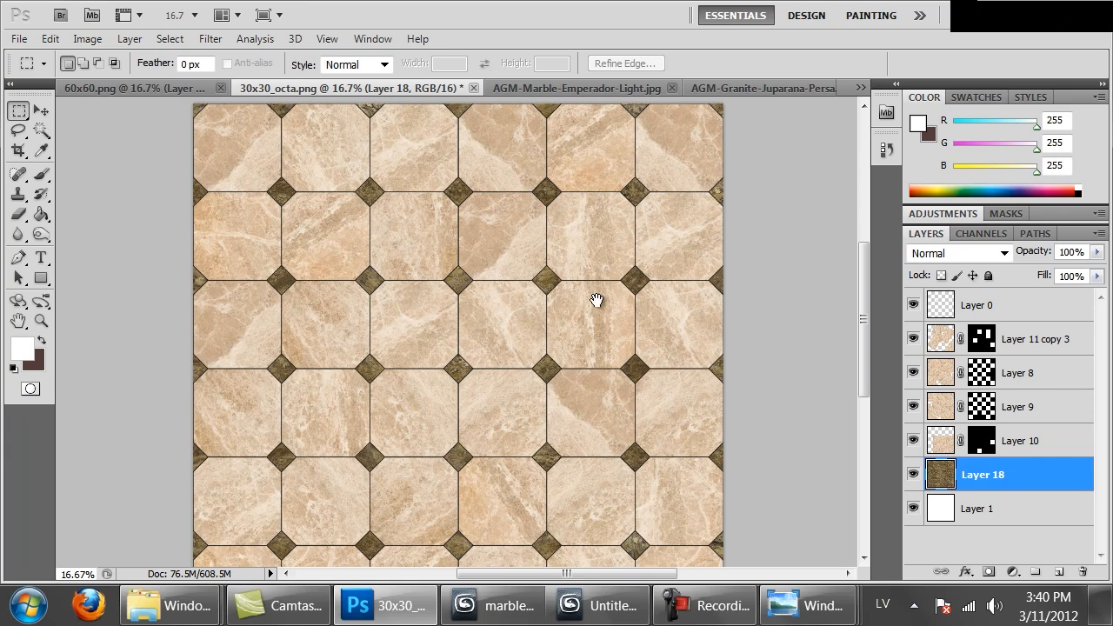
Merge the masked marble layers from Layer 11 copy 3 down to Layer 10 into one layer
click(1026, 338)
shift+click(1007, 441)
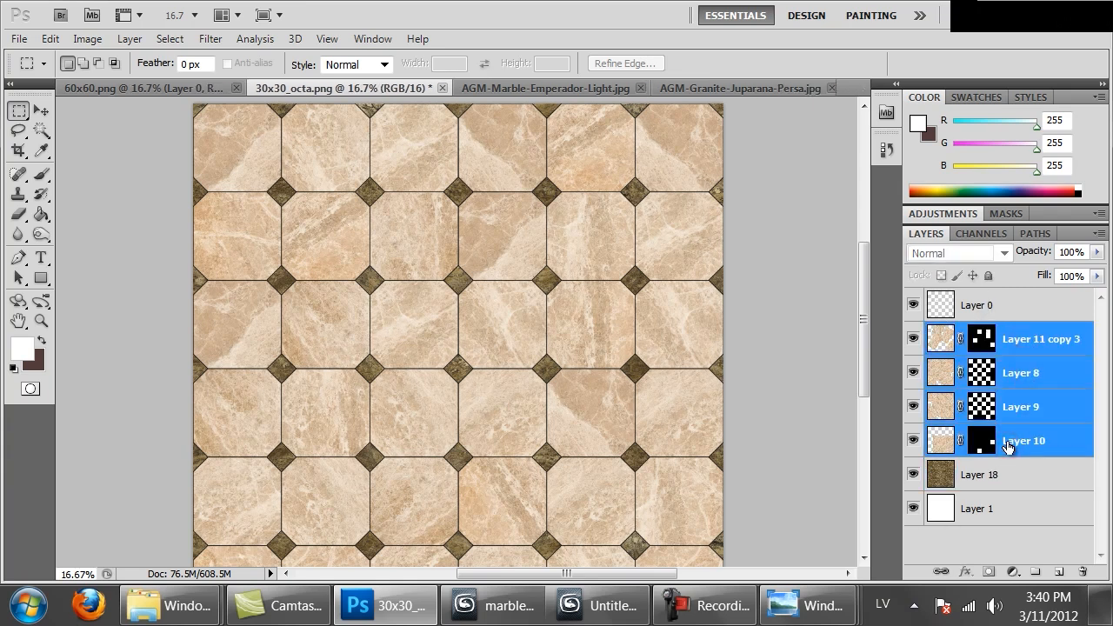
key(ctrl+e)
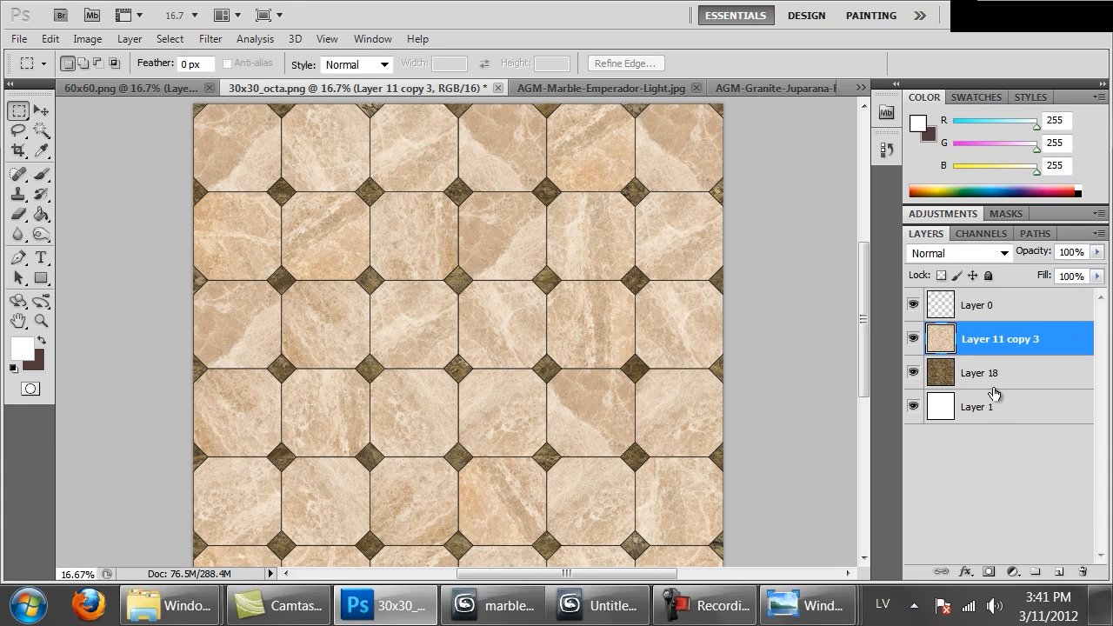
click(993, 387)
double_click(993, 390)
click(783, 115)
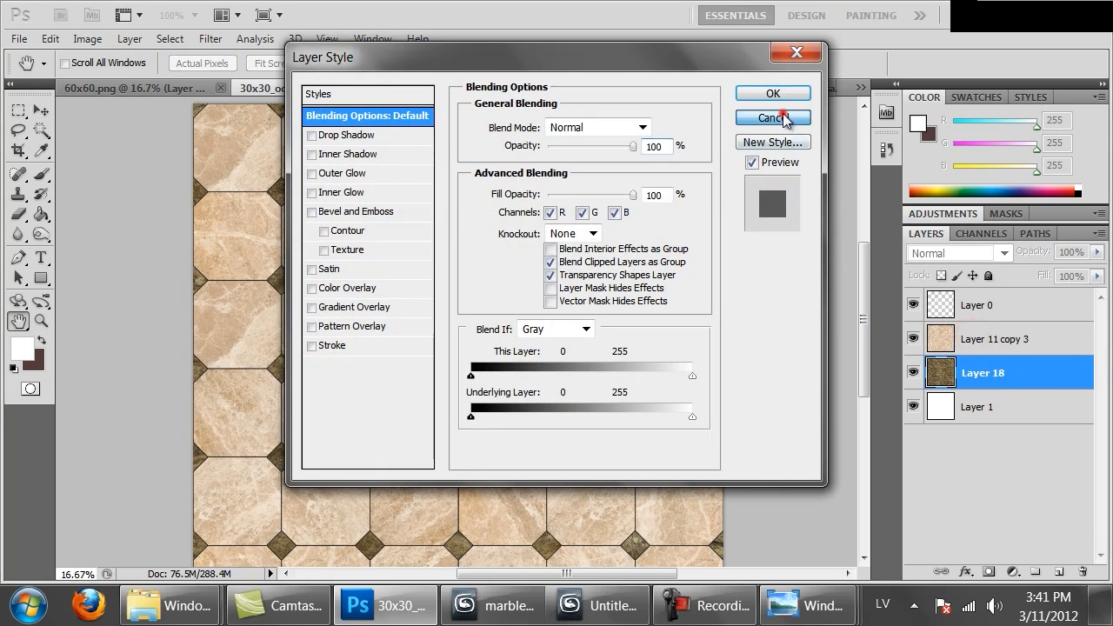
Toggle the merged marble and granite layers to compare them, then leave Layer 11 copy 3 hidden
click(913, 338)
click(913, 339)
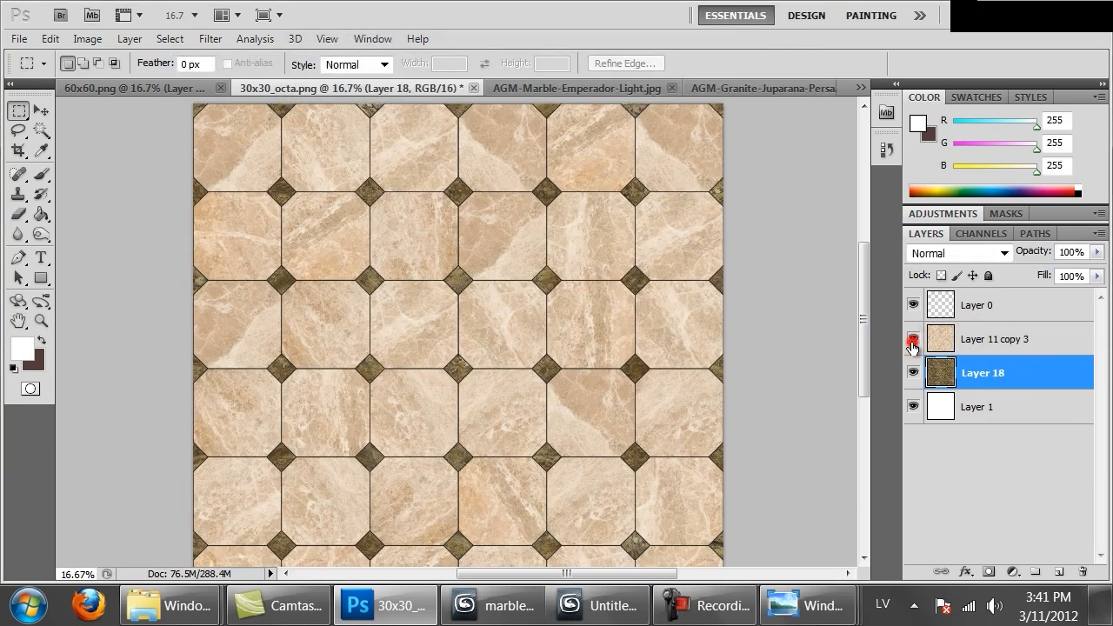
click(912, 372)
click(913, 372)
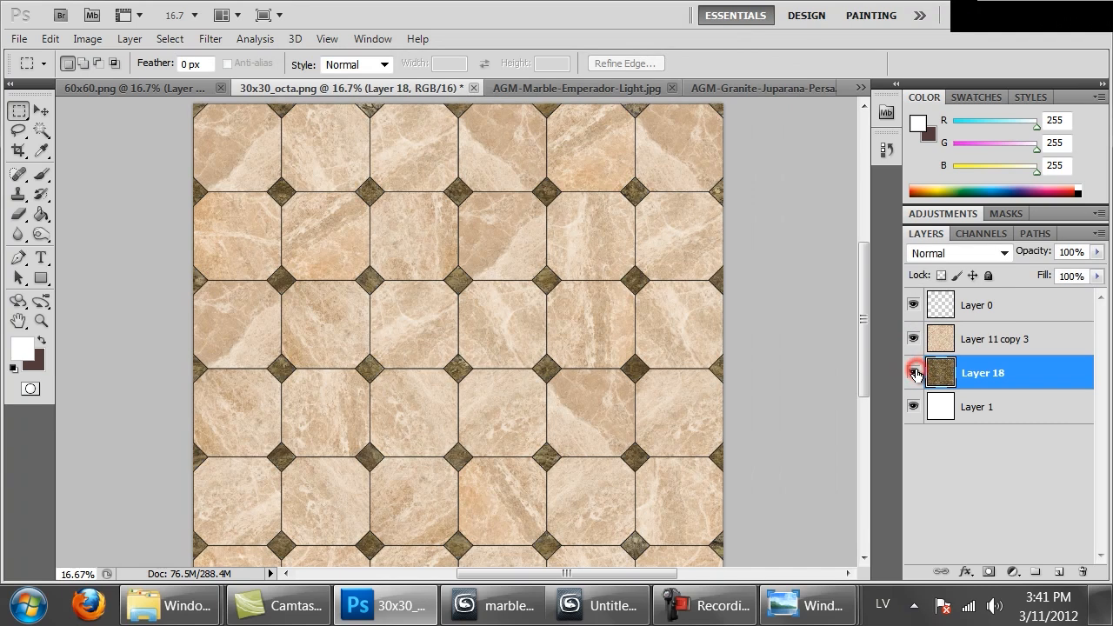
click(913, 339)
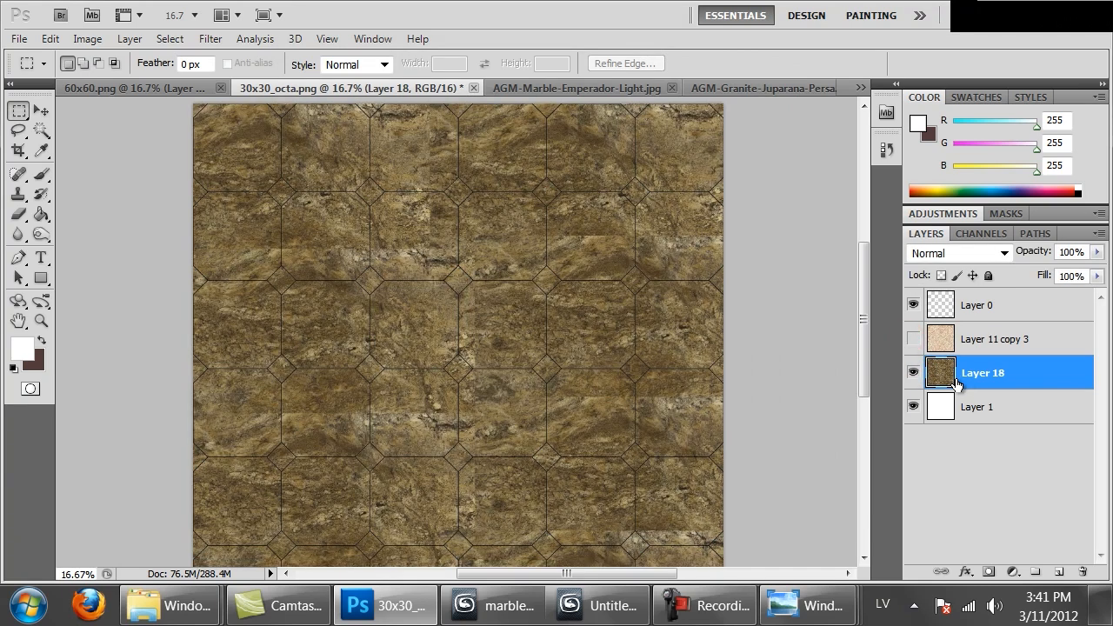
click(956, 379)
click(221, 40)
click(378, 464)
click(482, 547)
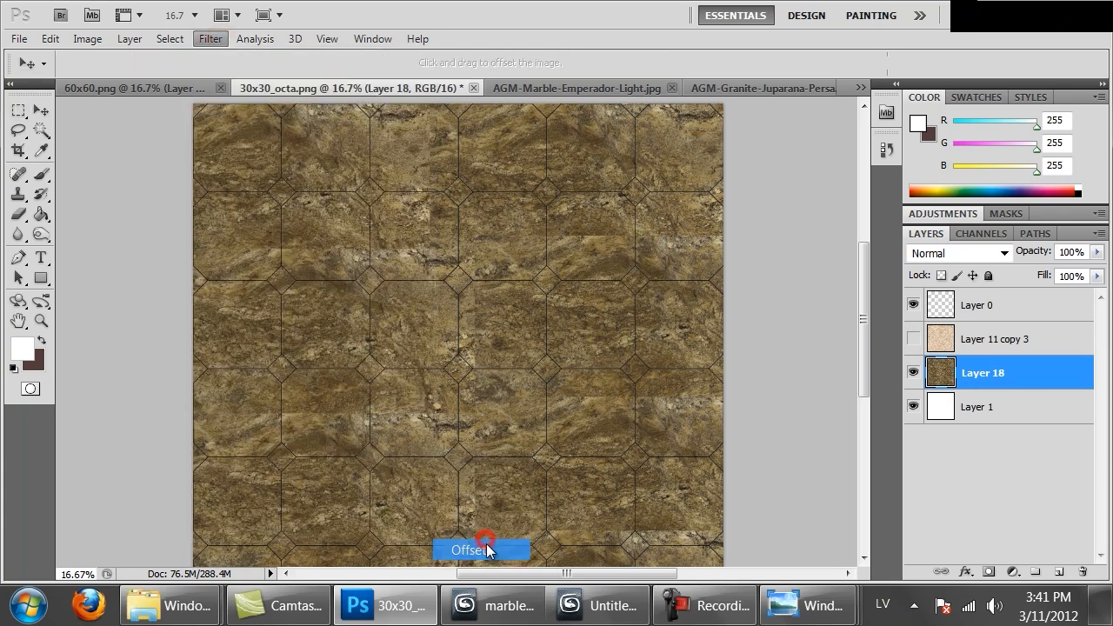
click(872, 193)
Copy the entire granite image of Layer 18 to a new layer and hide the original
key(m)
key(ctrl+a)
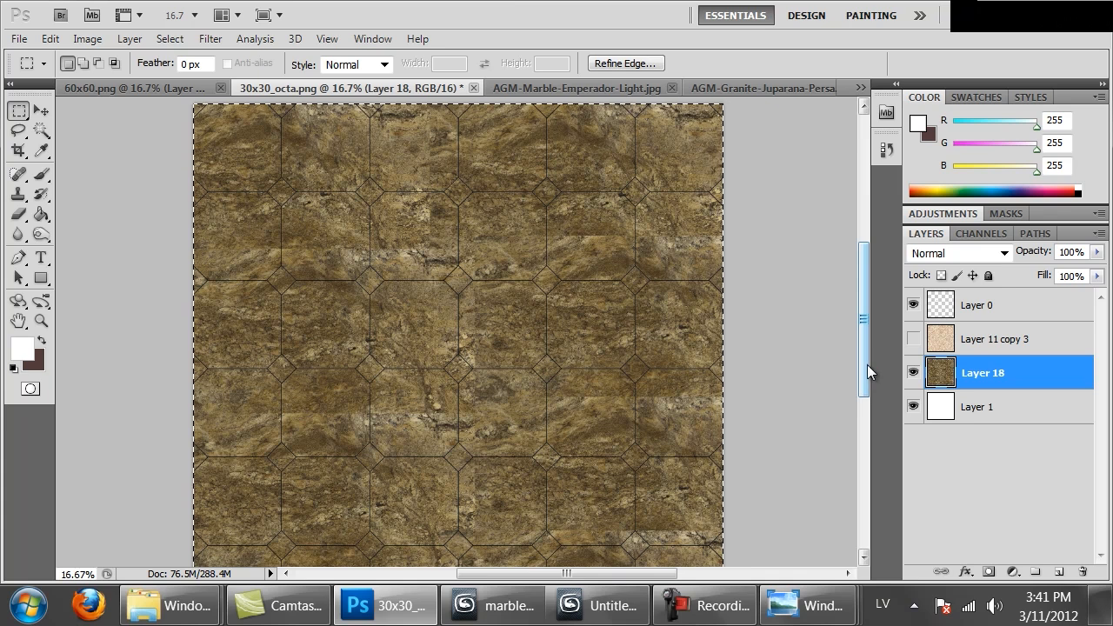
key(ctrl+j)
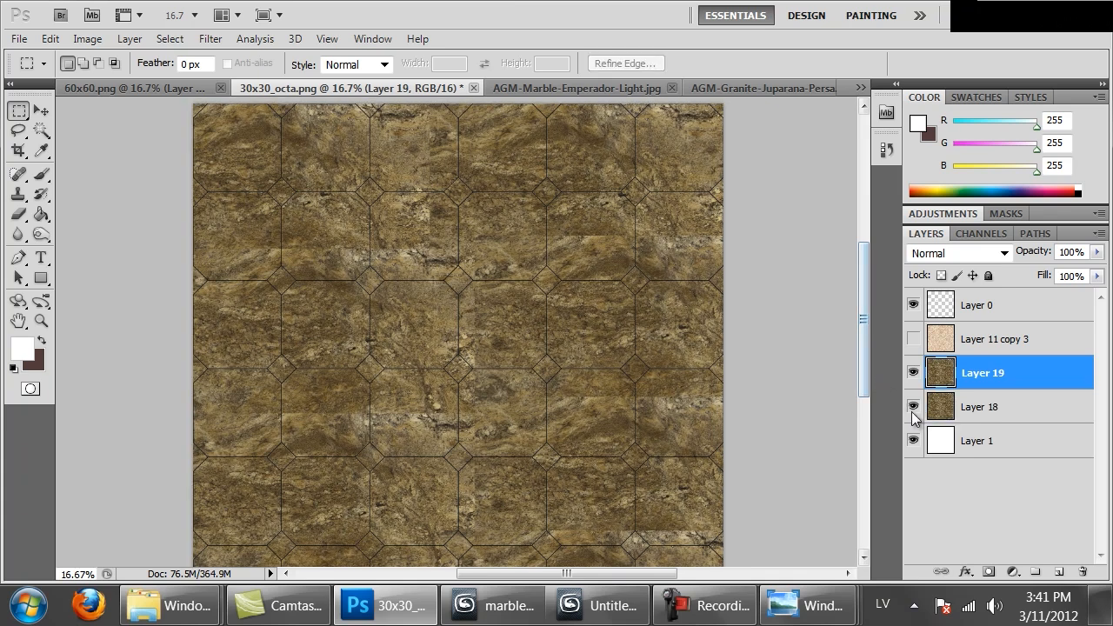
click(911, 407)
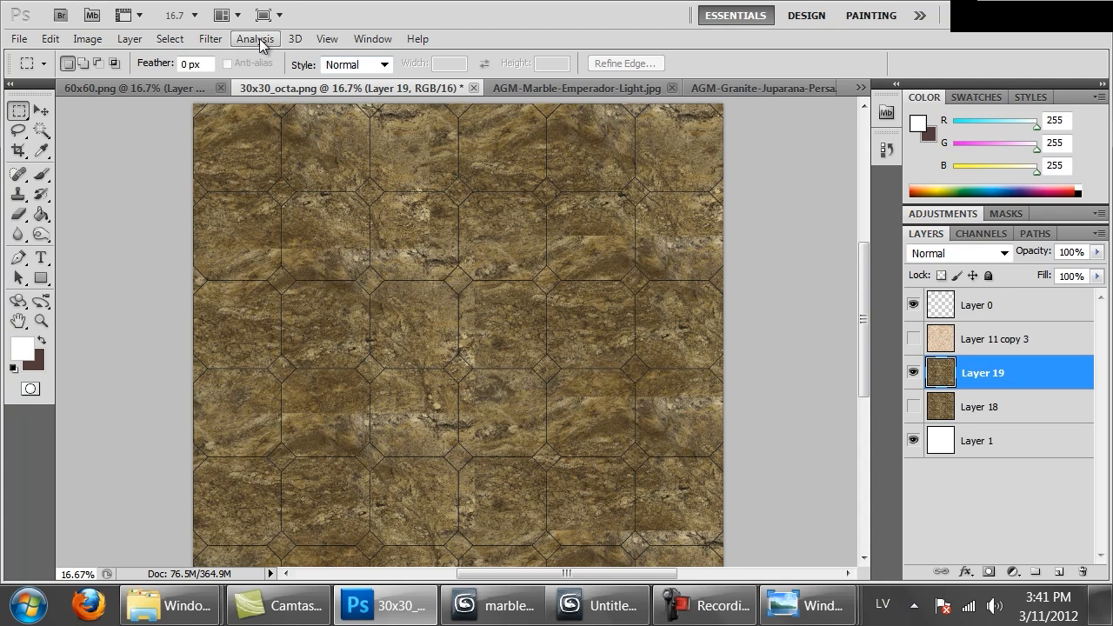
Offset the granite copy 1500 pixels right and 1500 pixels down with Wrap Around, and show the marble layer again
click(207, 40)
mouse_move(383, 468)
click(461, 545)
text(1500)
key(Tab)
text(1500)
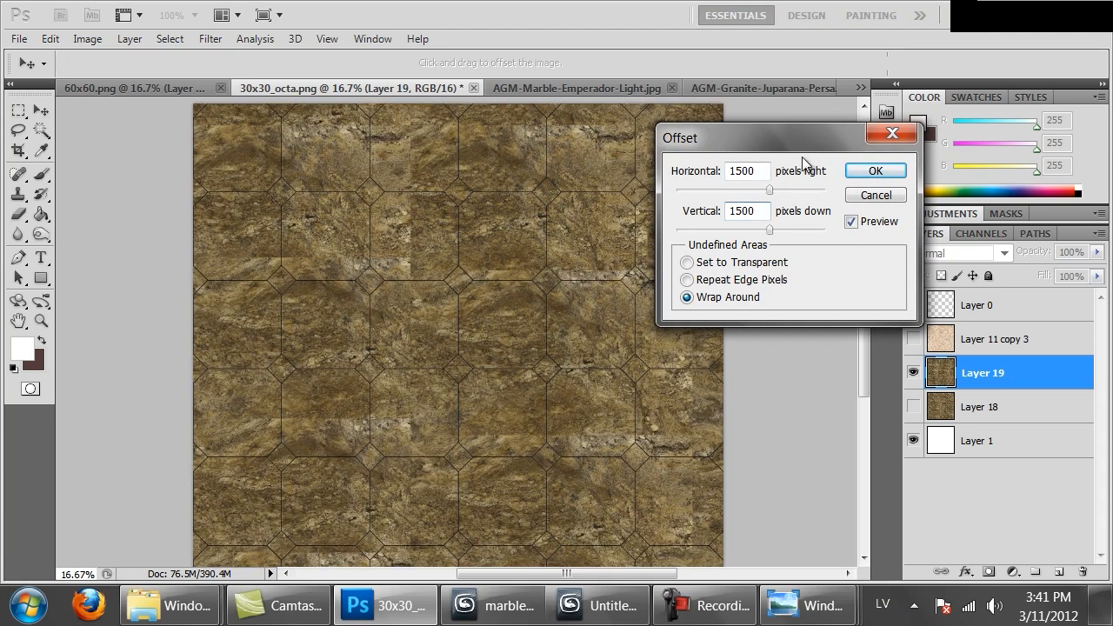
click(865, 172)
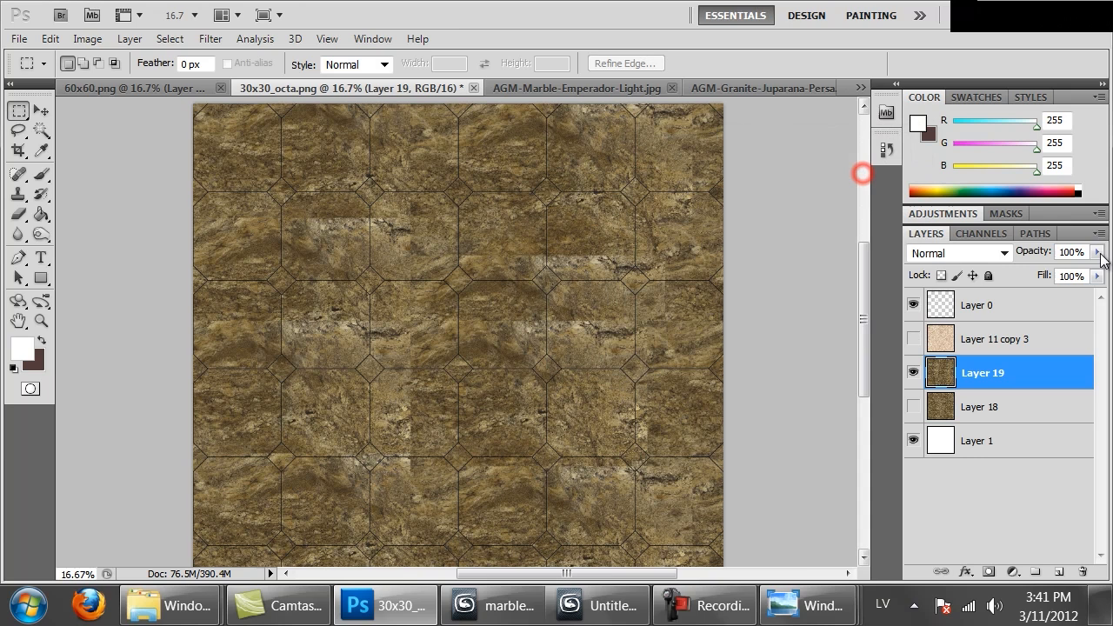
click(913, 339)
mouse_move(531, 226)
mouse_down()
mouse_move(533, 279)
mouse_move(529, 137)
mouse_move(539, 238)
mouse_up()
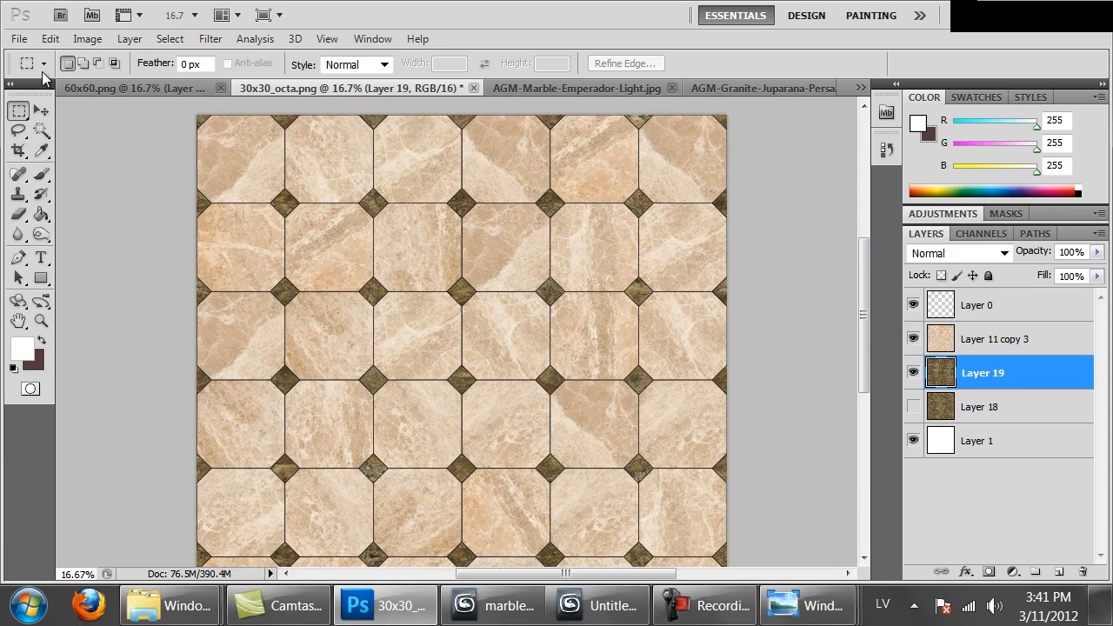
Check the grout lines by toggling Layer 0, and start a Hue/Saturation adjustment on that layer with Colorize enabled
click(914, 304)
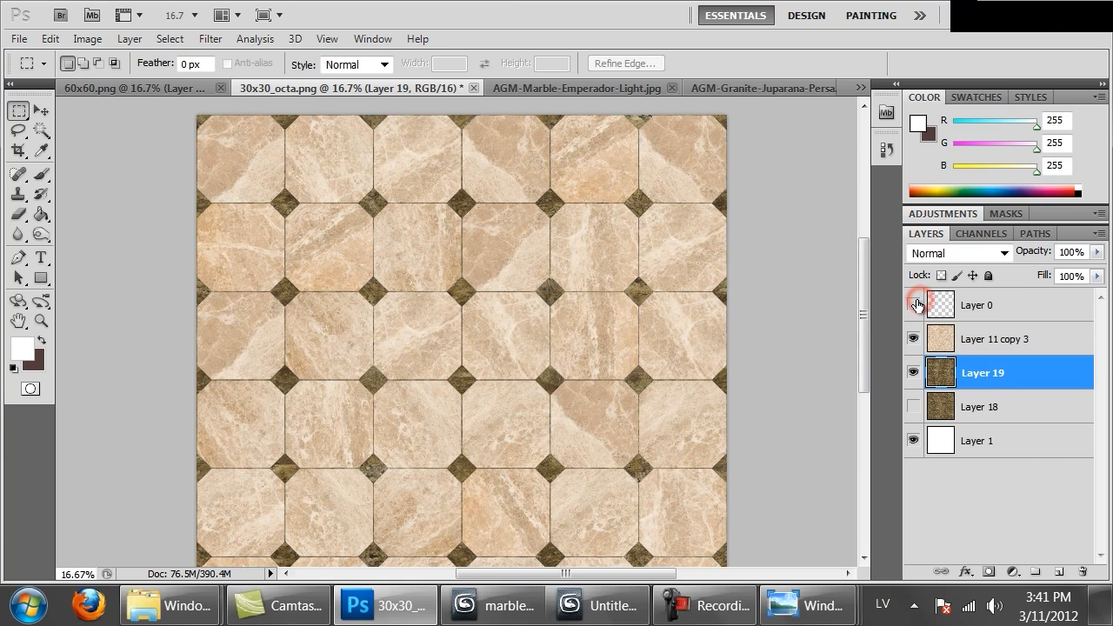
click(915, 305)
click(947, 308)
key(ctrl+u)
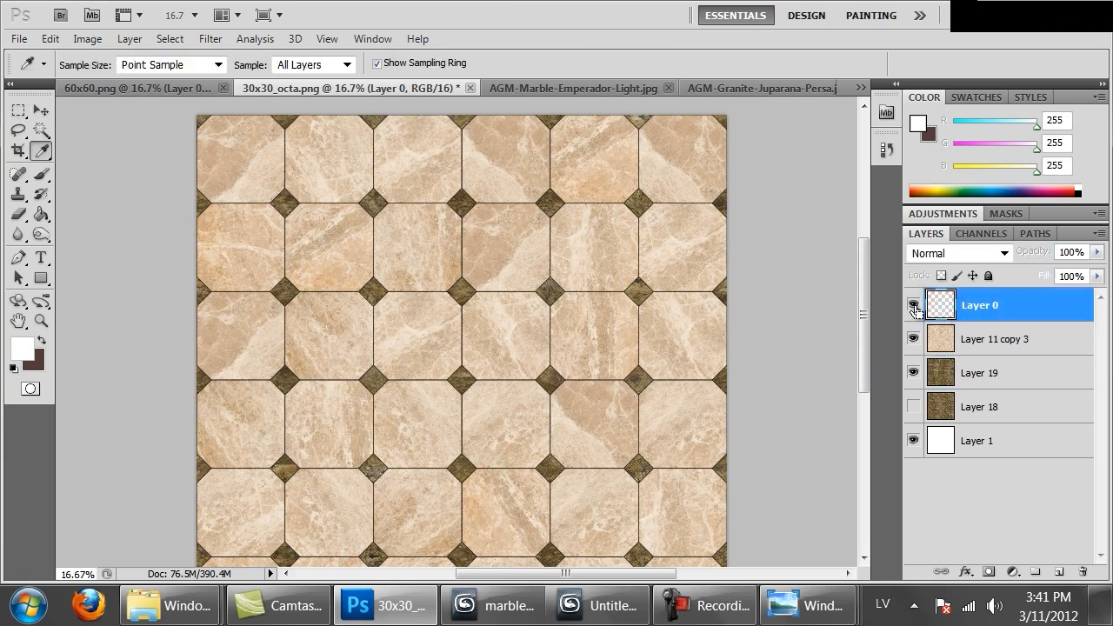
key(ctrl+plus)
key(ctrl+plus)
key(ctrl+plus)
key(ctrl+plus)
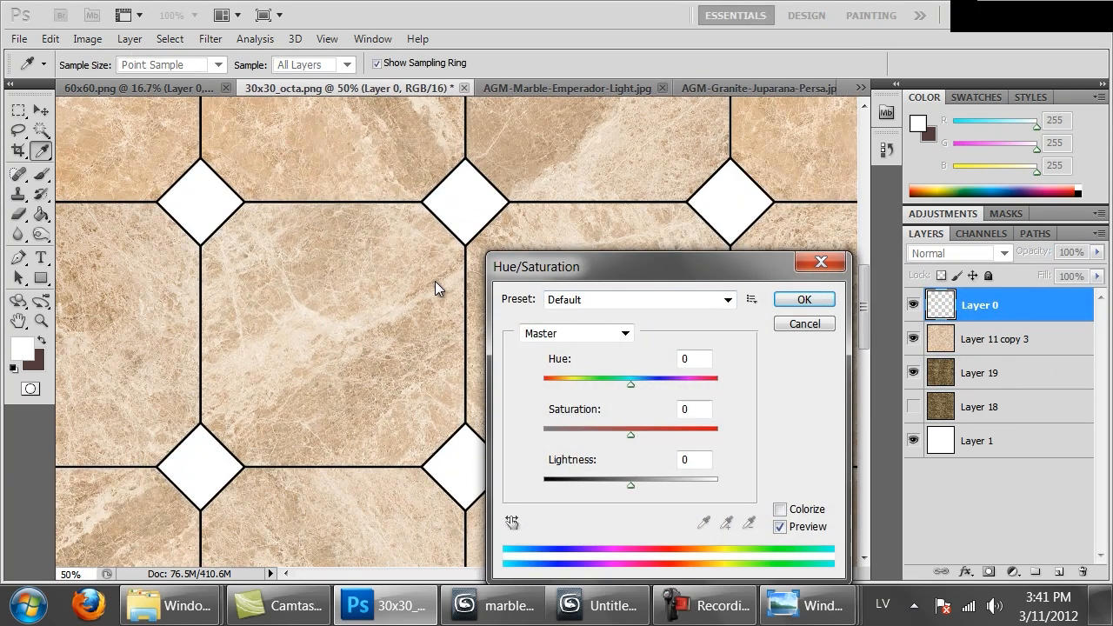
click(650, 480)
click(798, 508)
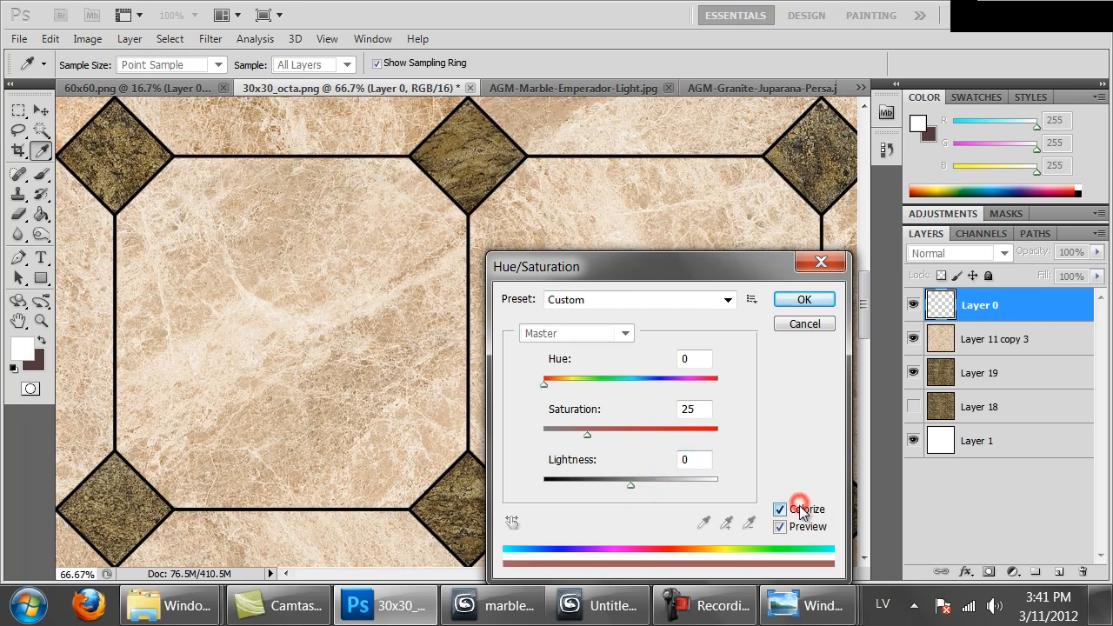
Tint the grout lines light beige with hue 40, saturation 28 and lightness +66, and apply the adjustment
drag(630, 484, 660, 489)
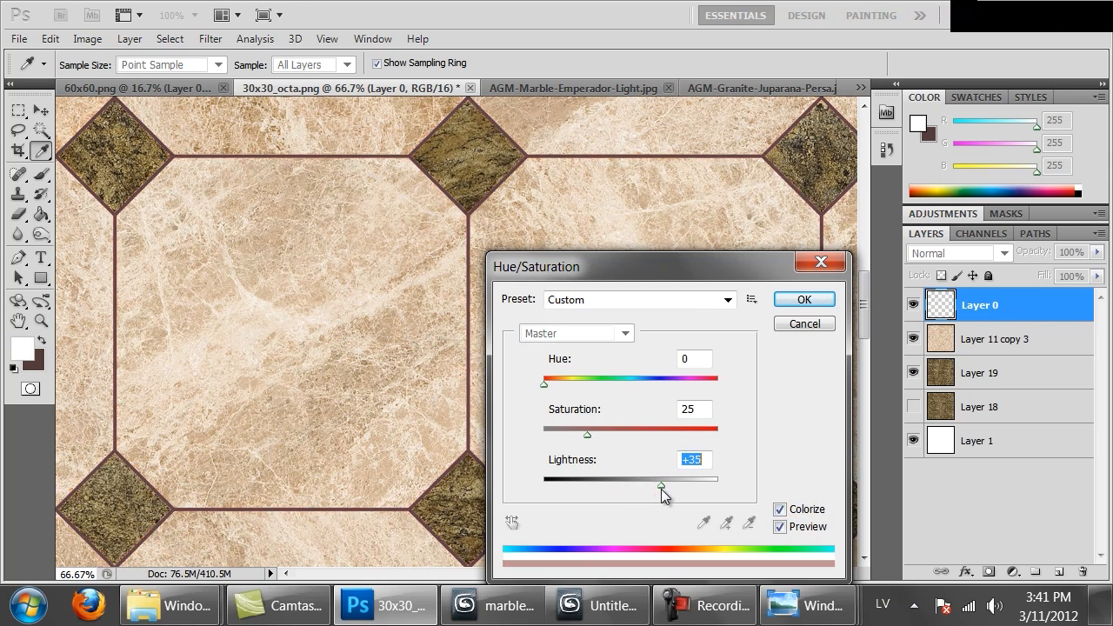
drag(545, 384, 563, 385)
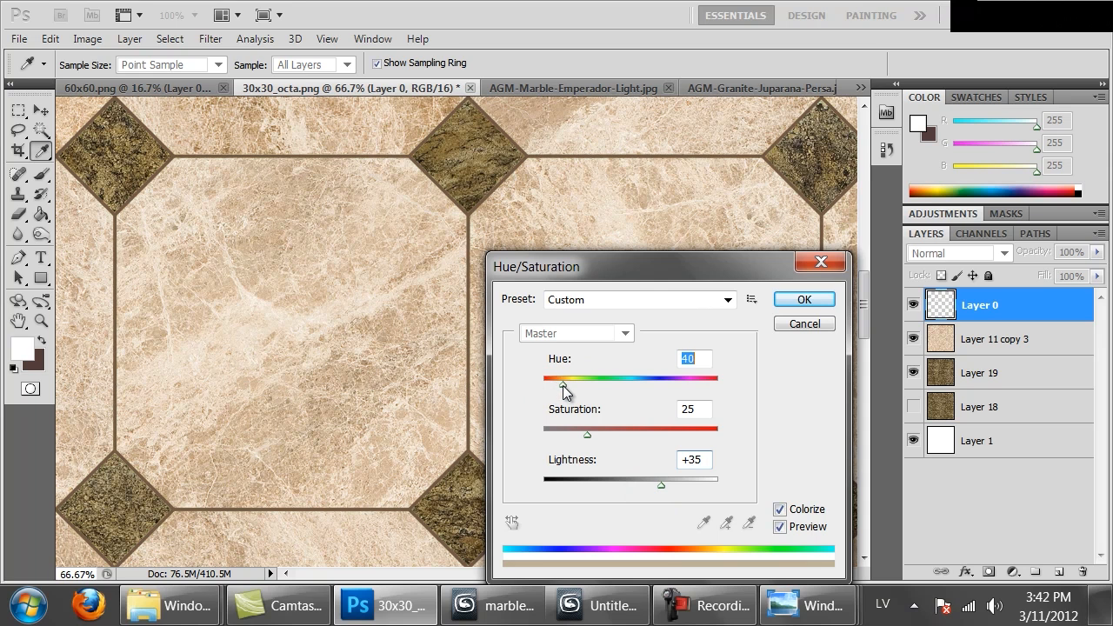
drag(667, 481, 673, 483)
drag(587, 432, 562, 431)
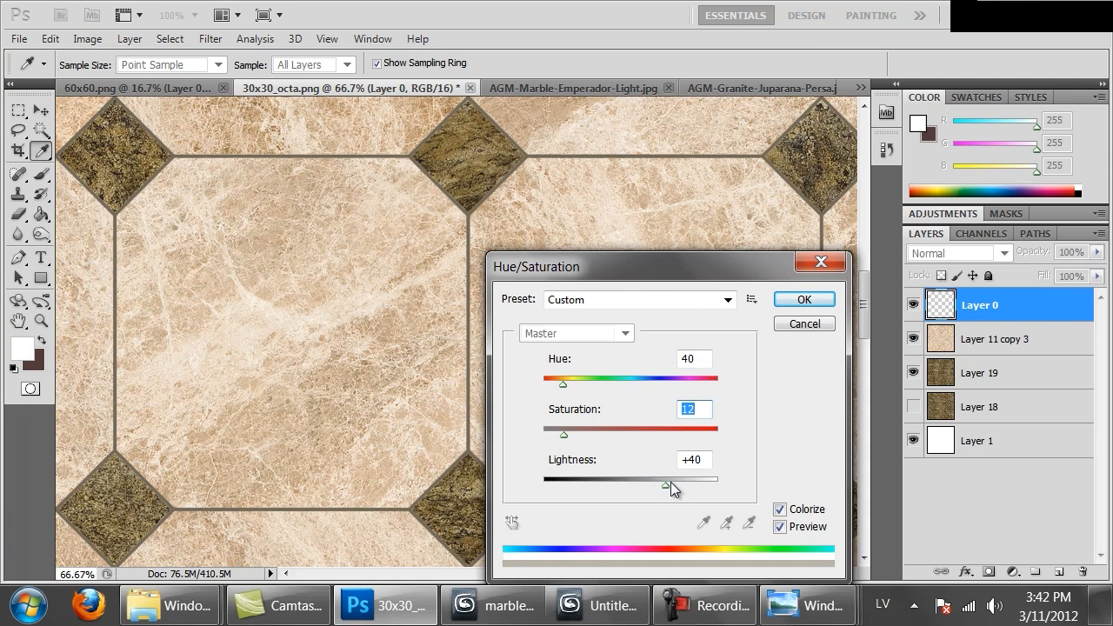
drag(670, 481, 687, 489)
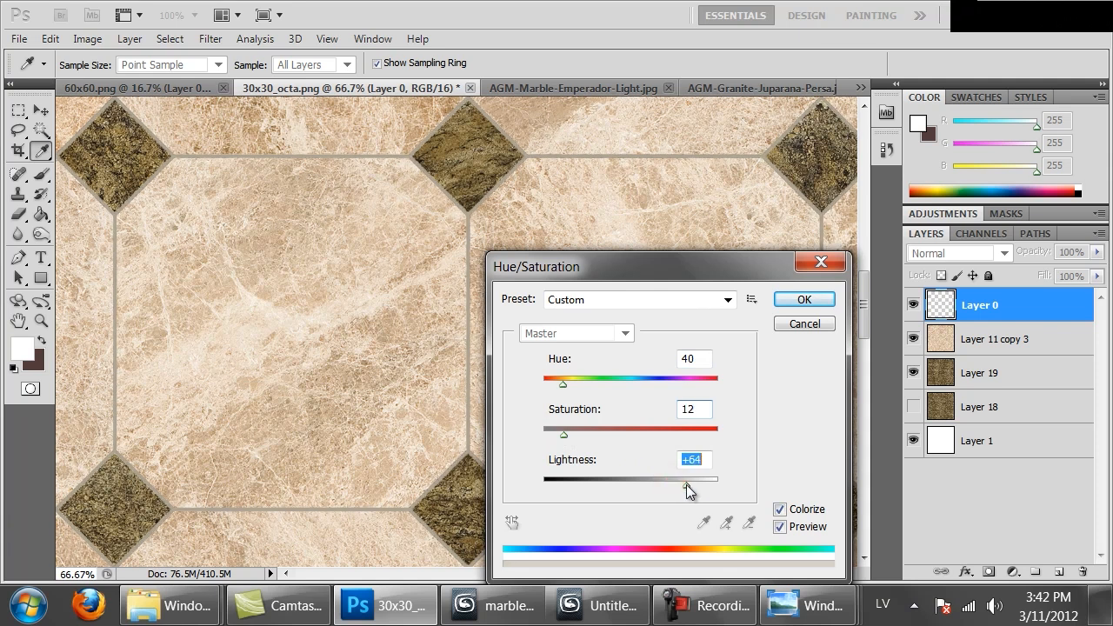
drag(564, 433, 581, 433)
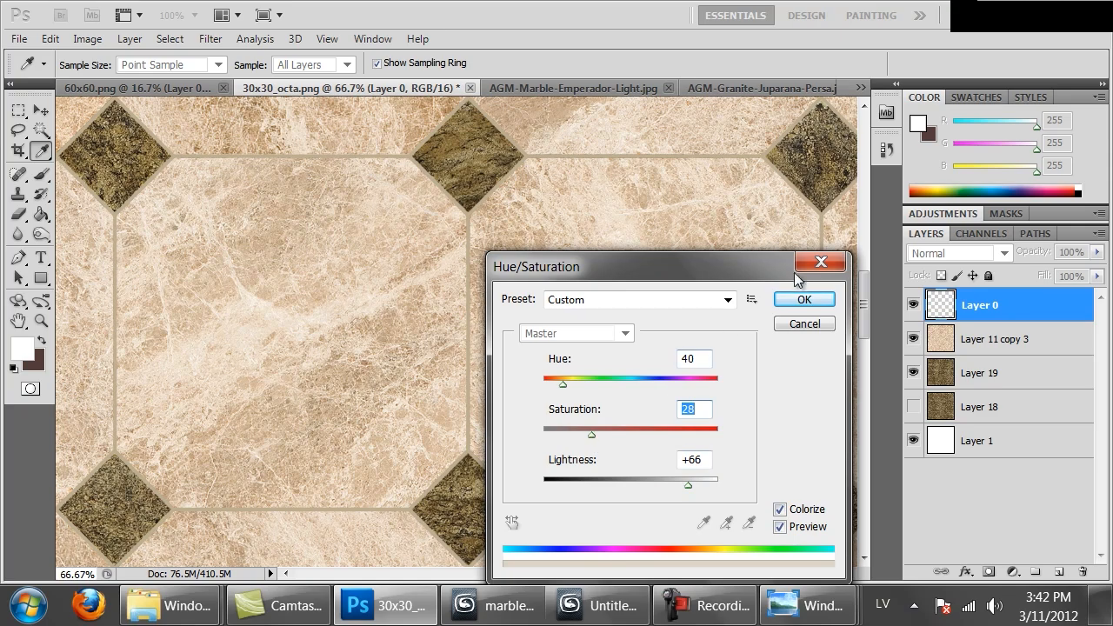
click(807, 299)
key(m)
key(ctrl+minus)
key(ctrl+minus)
key(ctrl+minus)
key(ctrl+minus)
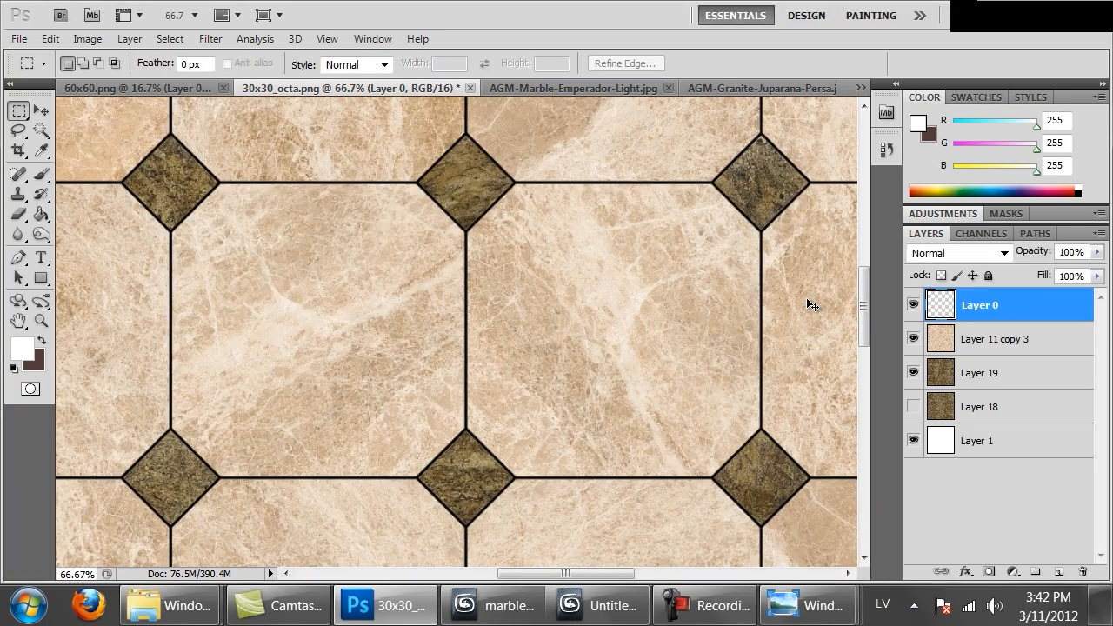
Save a copy of the tile texture as the non-interlaced PNG file 30x30_octa_color.png in the Marble folder
key(ctrl+minus)
key(ctrl+shift+s)
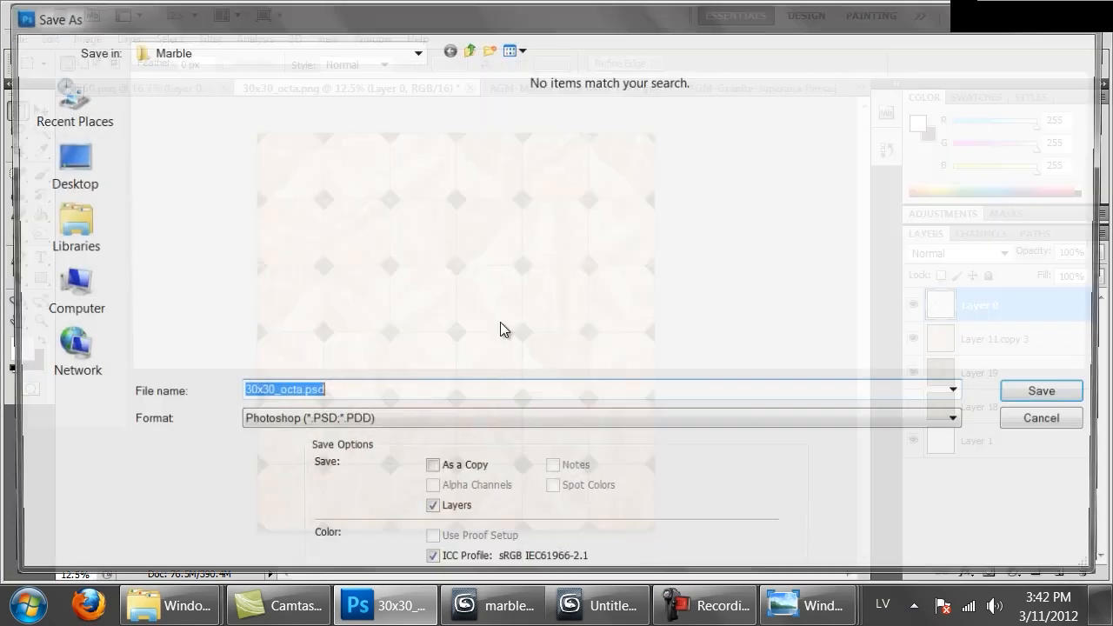
click(347, 423)
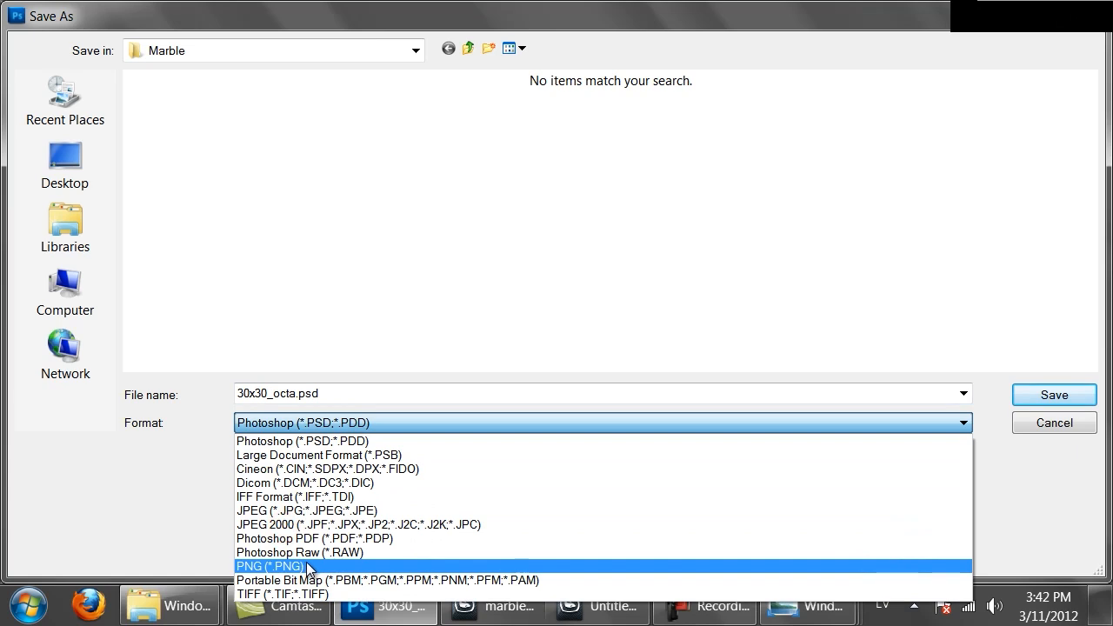
click(278, 565)
click(280, 397)
click(272, 396)
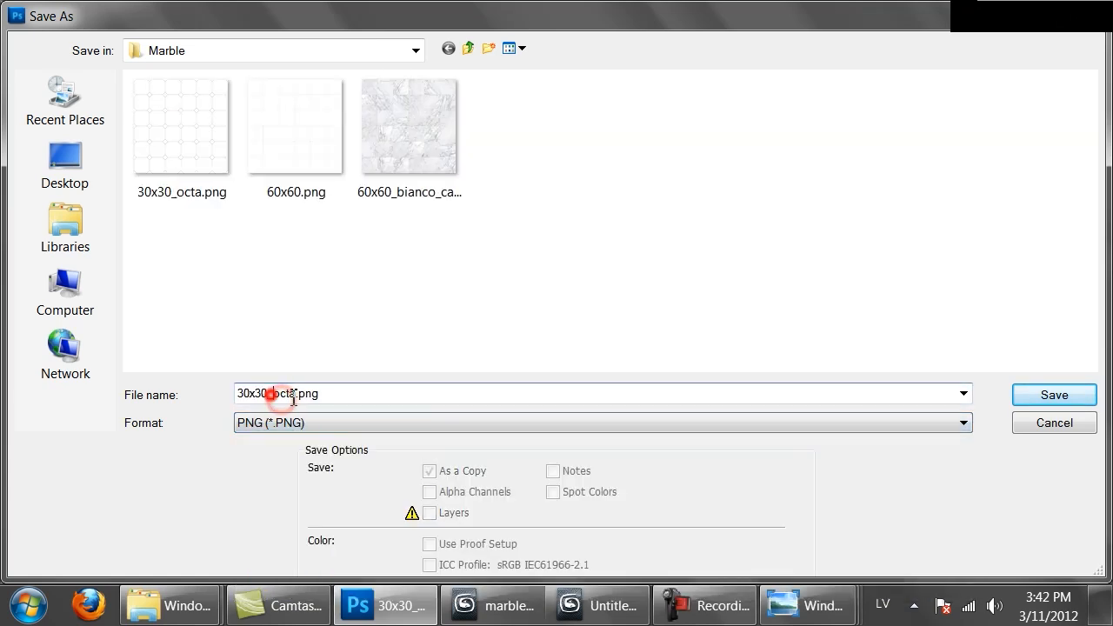
click(296, 397)
text(_color)
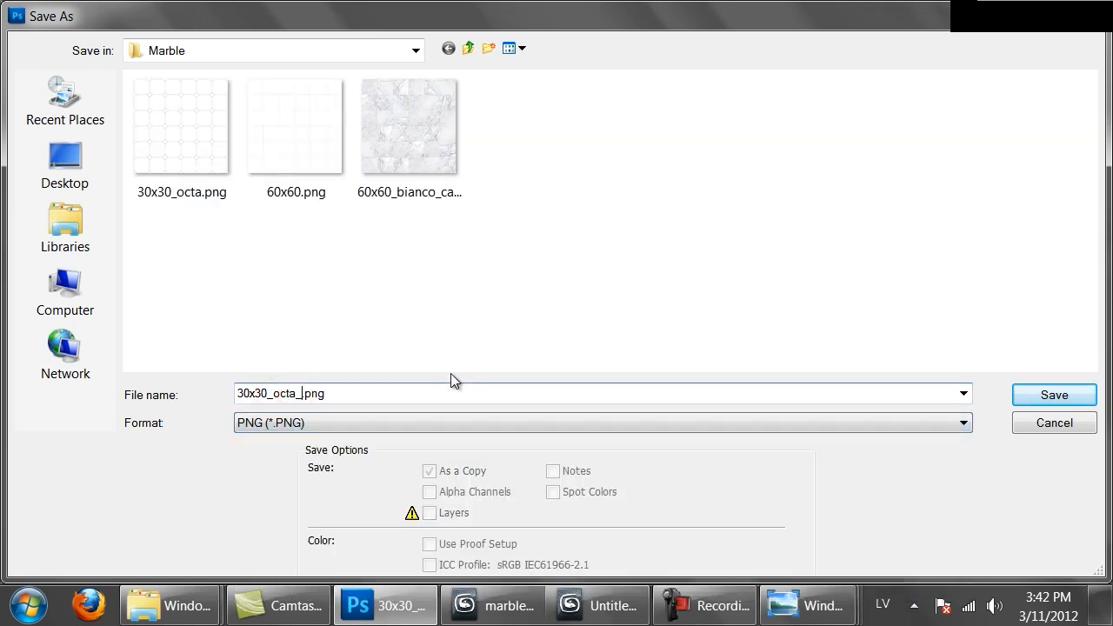
key(Return)
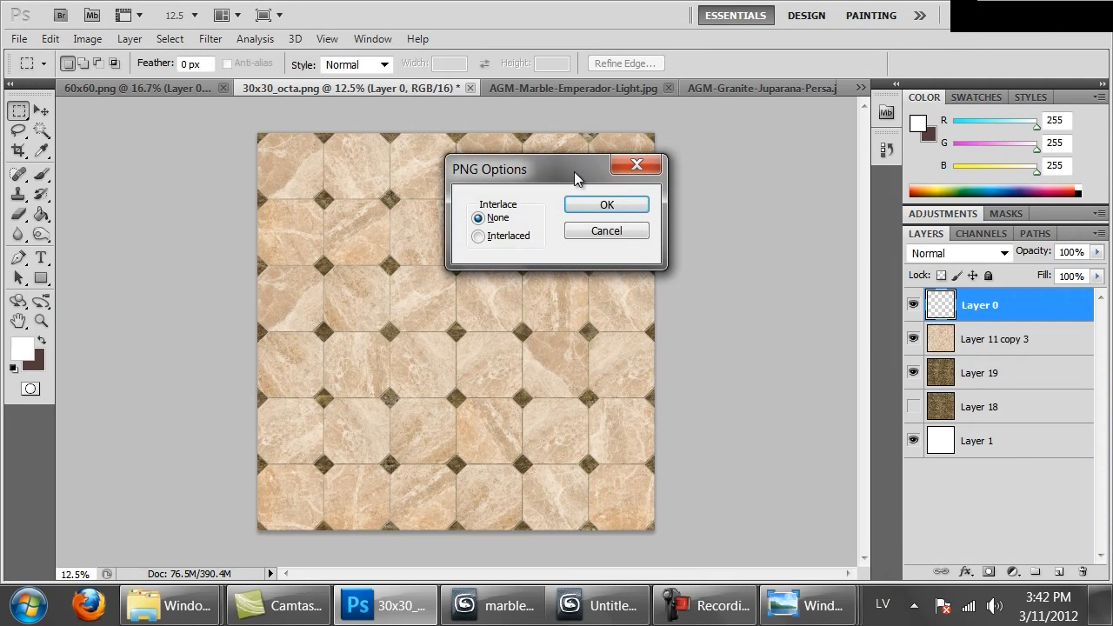
click(584, 209)
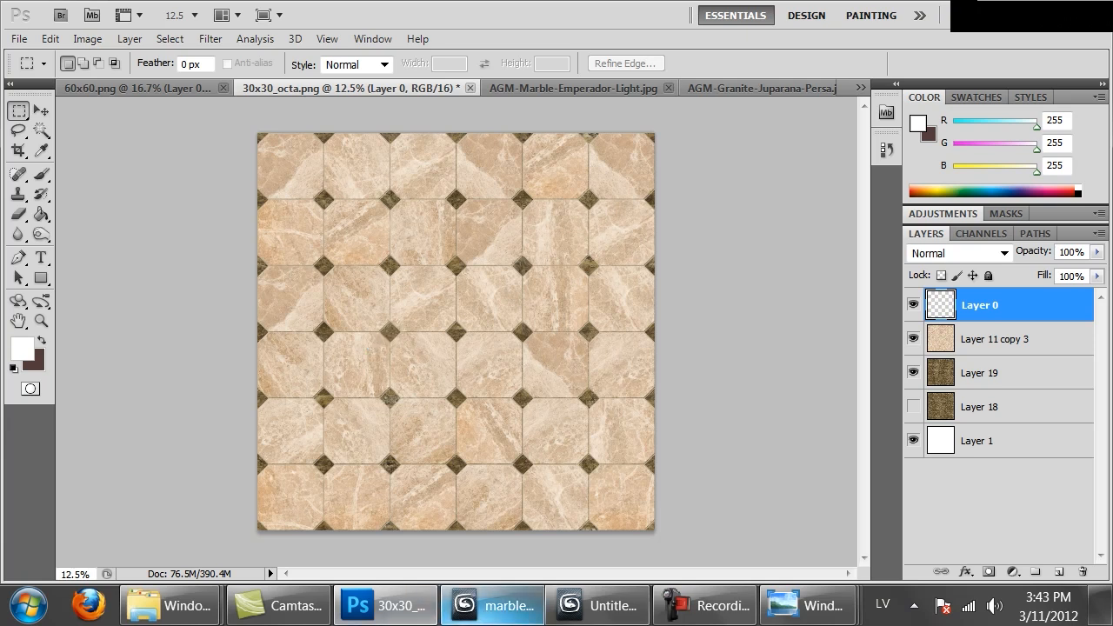
Switch to 3ds Max and create a VRayMtl material in the empty slot next to Marble_tiles_30x30
click(491, 605)
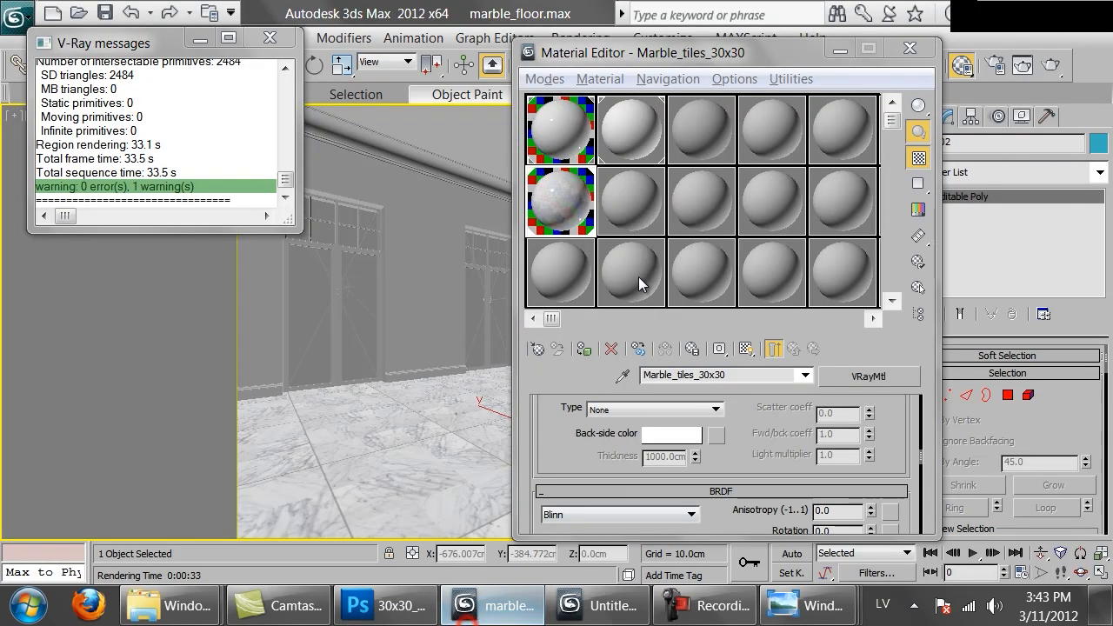
click(620, 199)
click(537, 348)
double_click(376, 506)
click(773, 12)
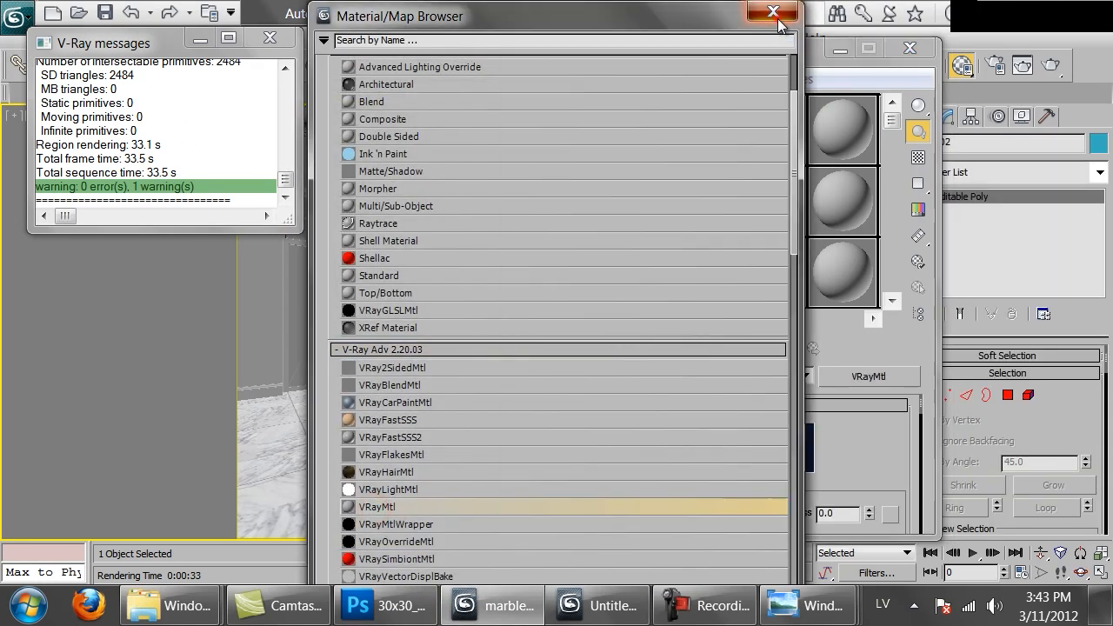
Load 30x30_octa_color.png as the diffuse bitmap and apply the material to the floor with its texture displayed in the viewport
click(715, 513)
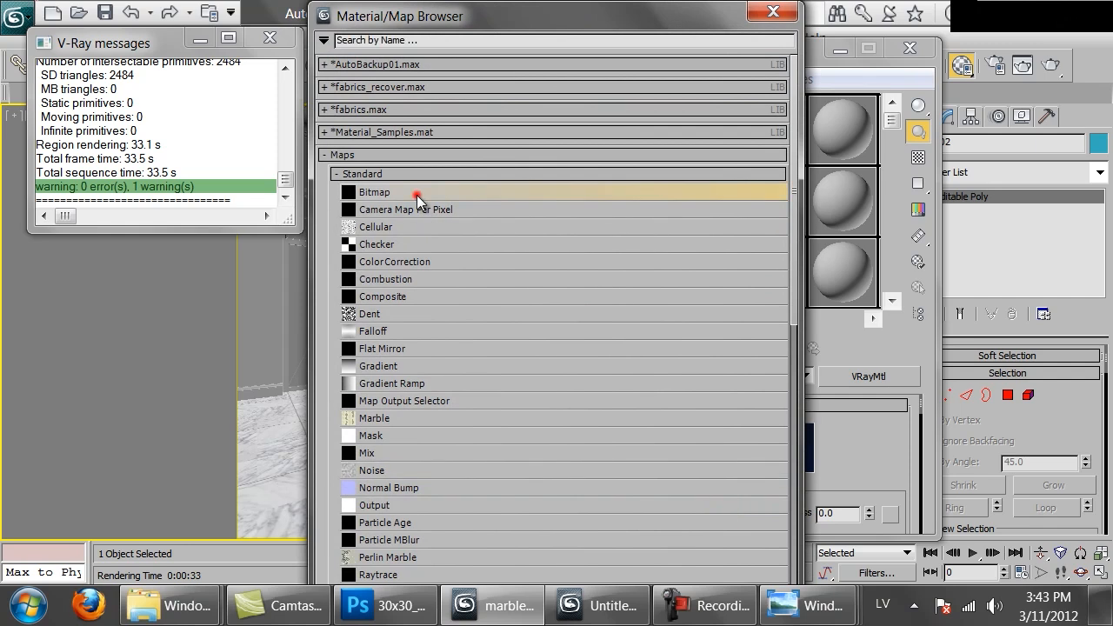
double_click(417, 193)
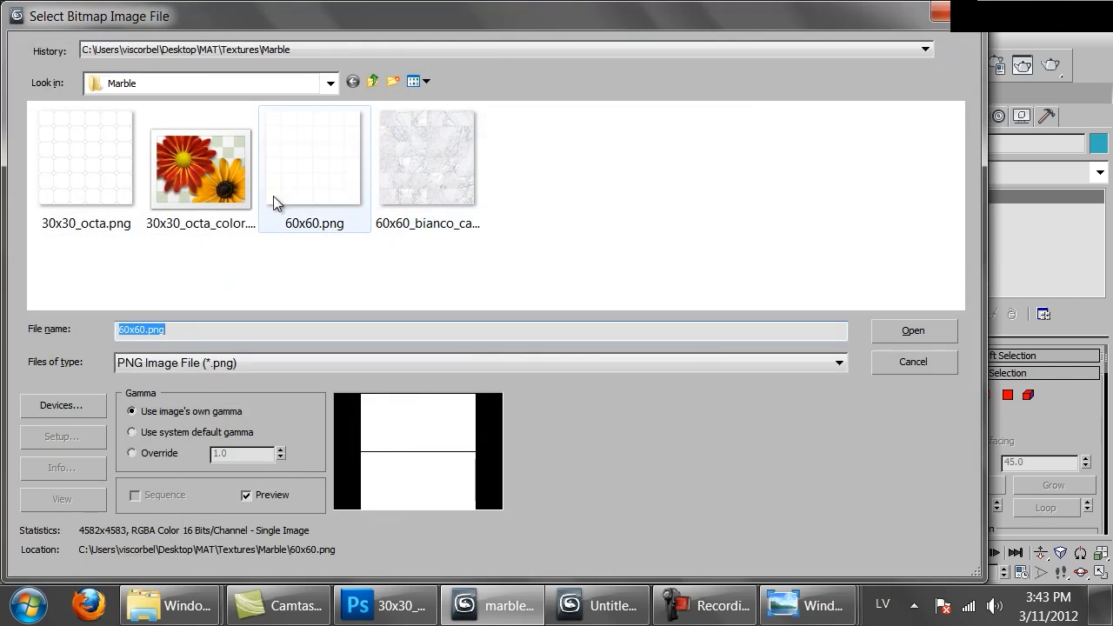
click(218, 207)
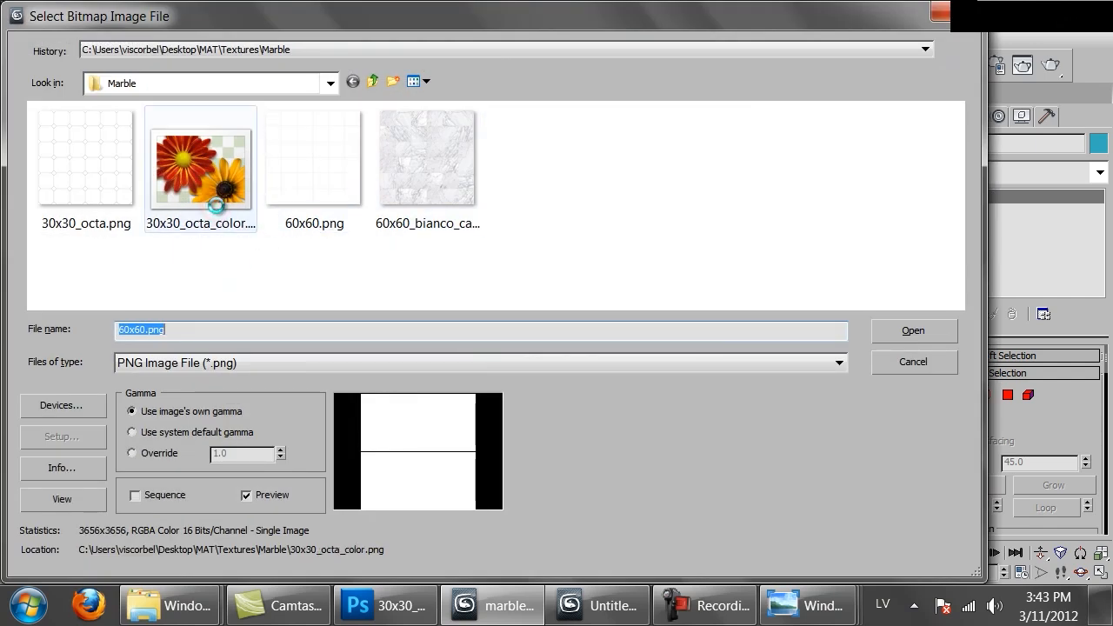
double_click(216, 205)
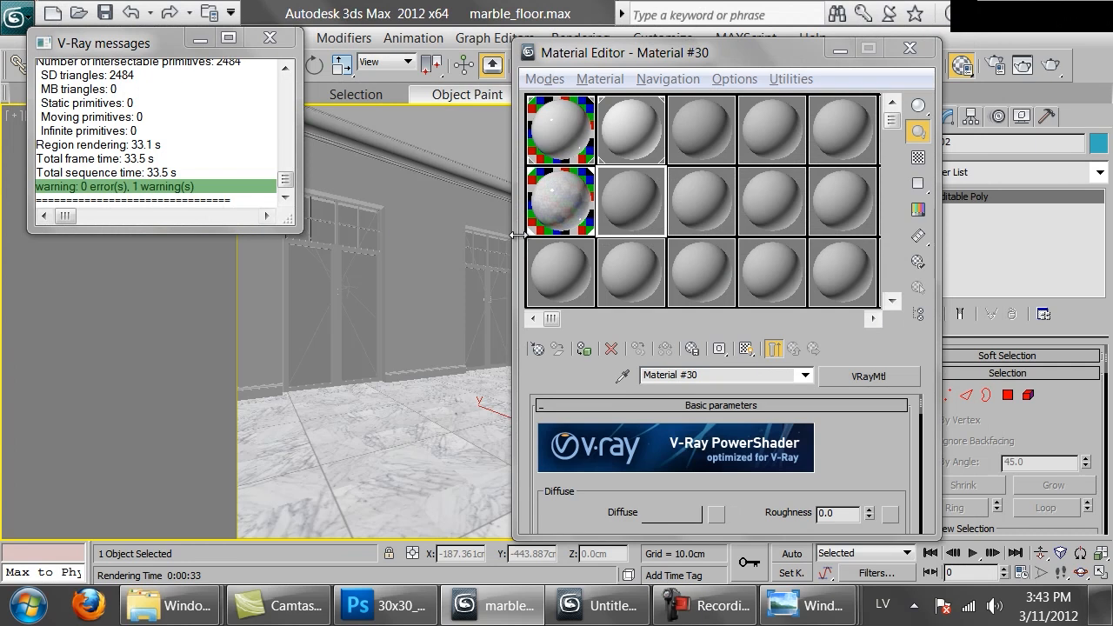
click(744, 349)
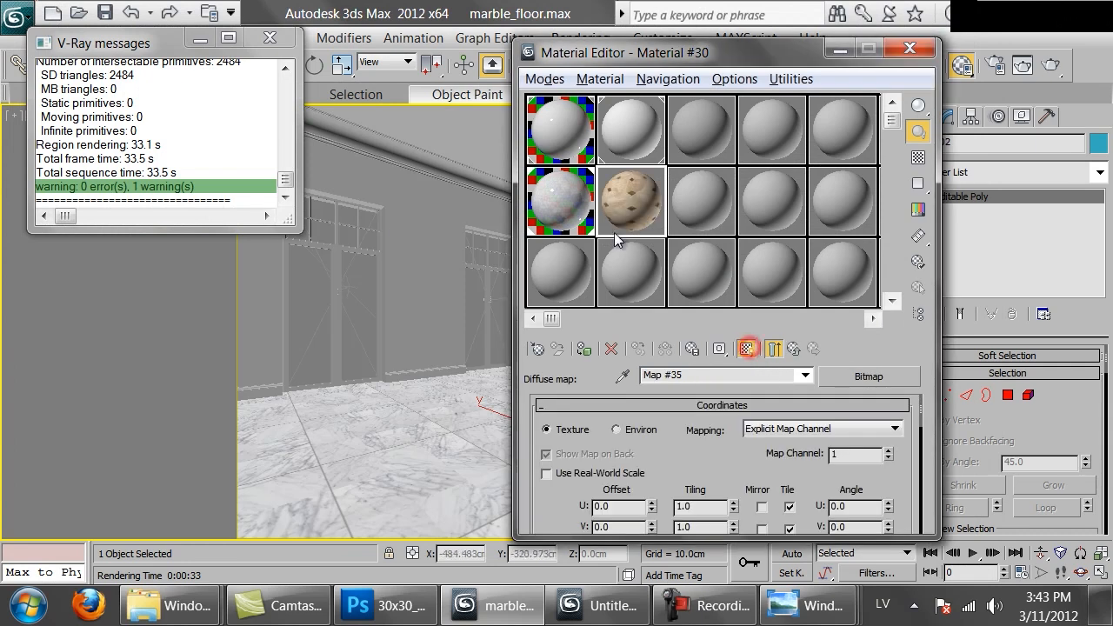
drag(637, 209, 377, 511)
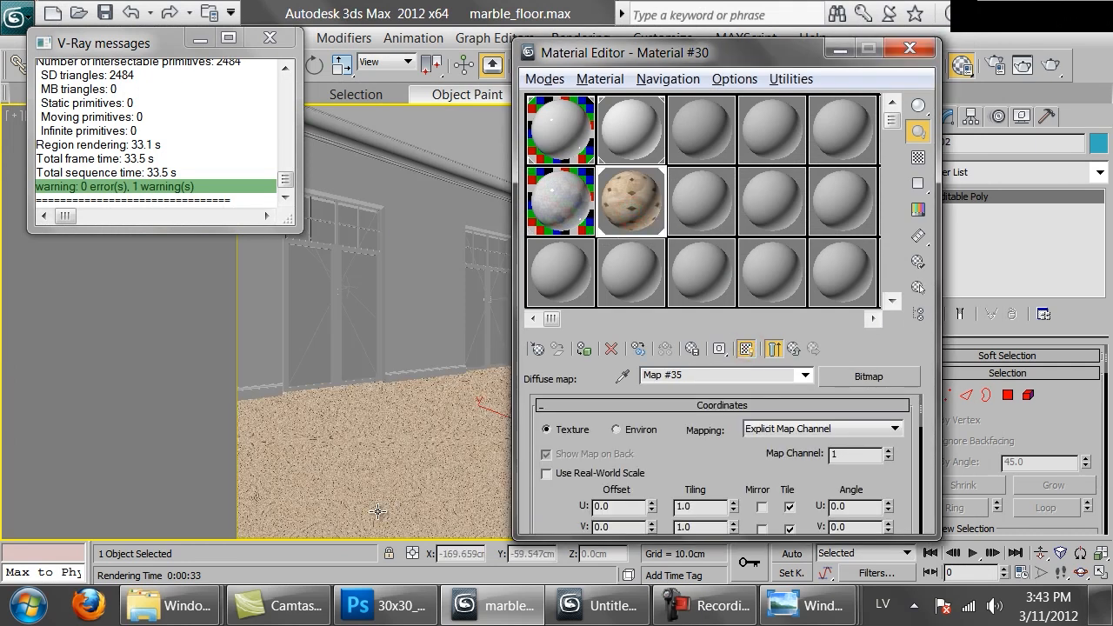
Check the tile layout in Photoshop, and back in 3ds Max give the diffuse map a real-world size of 180 x 180 cm
click(352, 607)
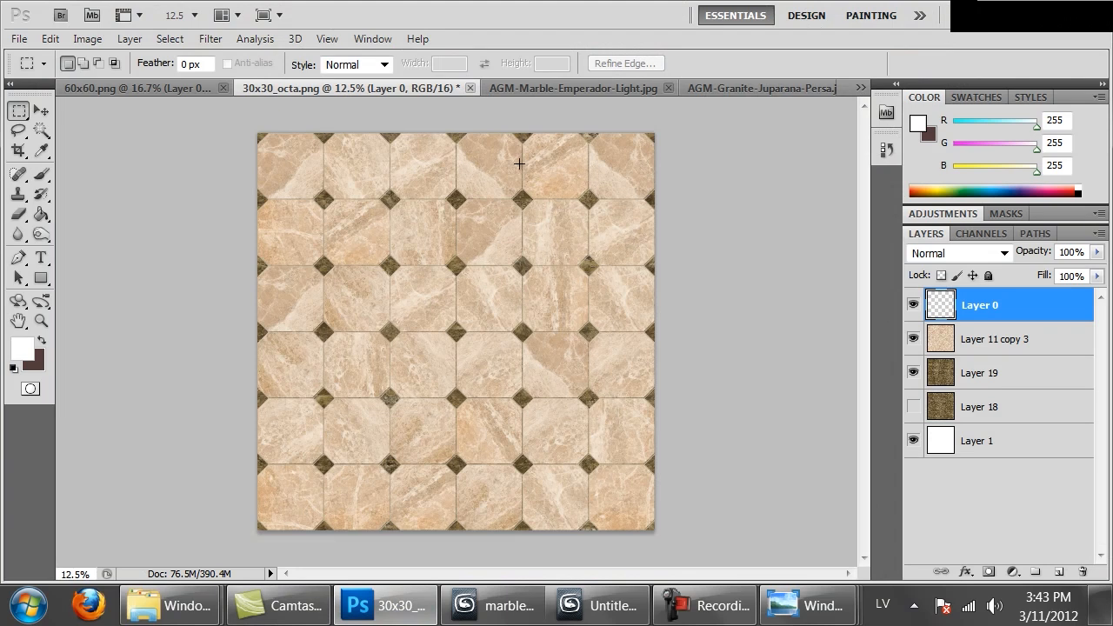
click(496, 606)
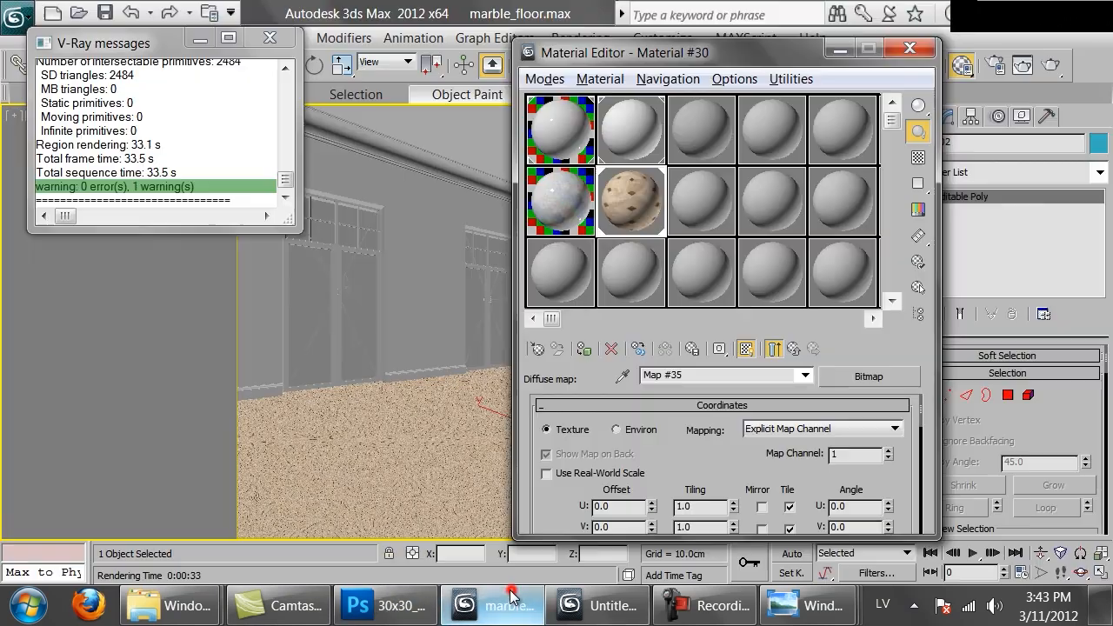
click(612, 473)
scroll(612, 473, down, 2)
double_click(704, 441)
text(1)
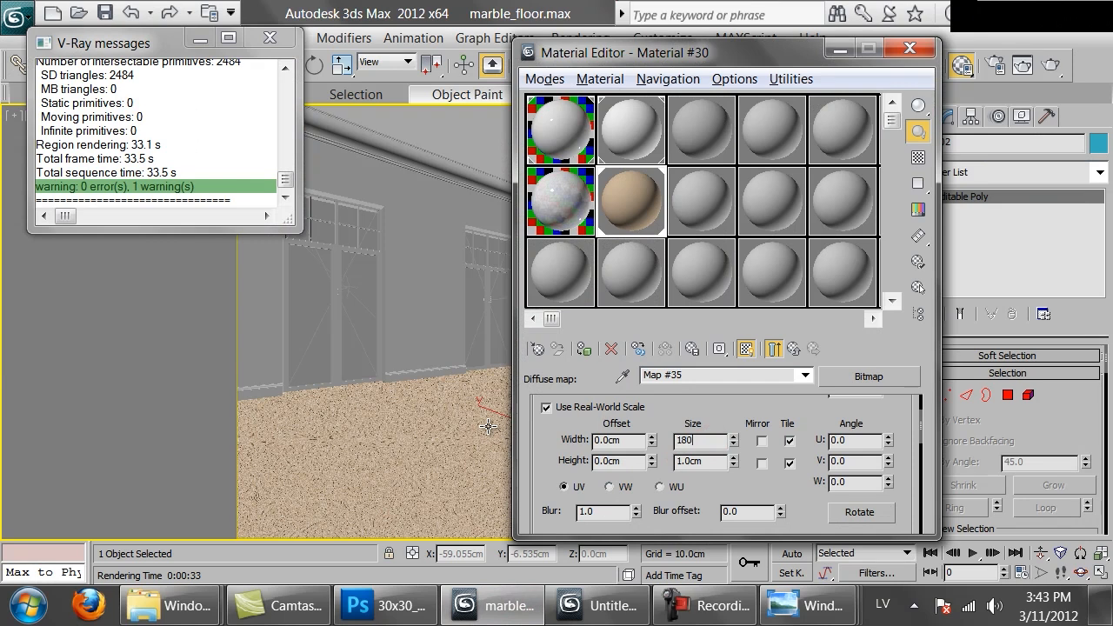
double_click(704, 465)
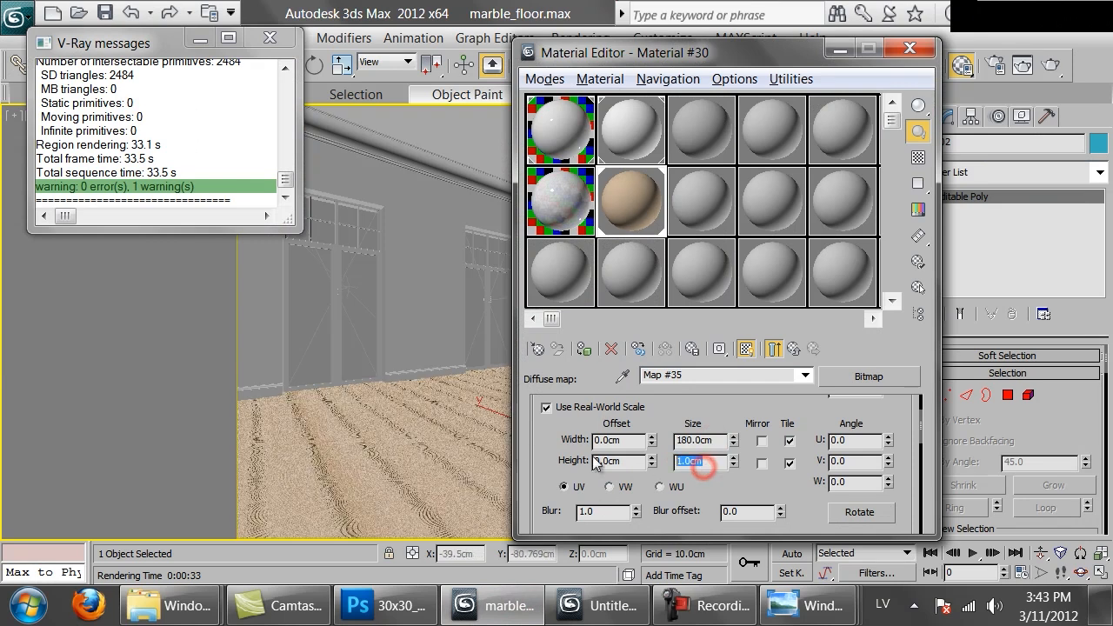
text(180)
key(Return)
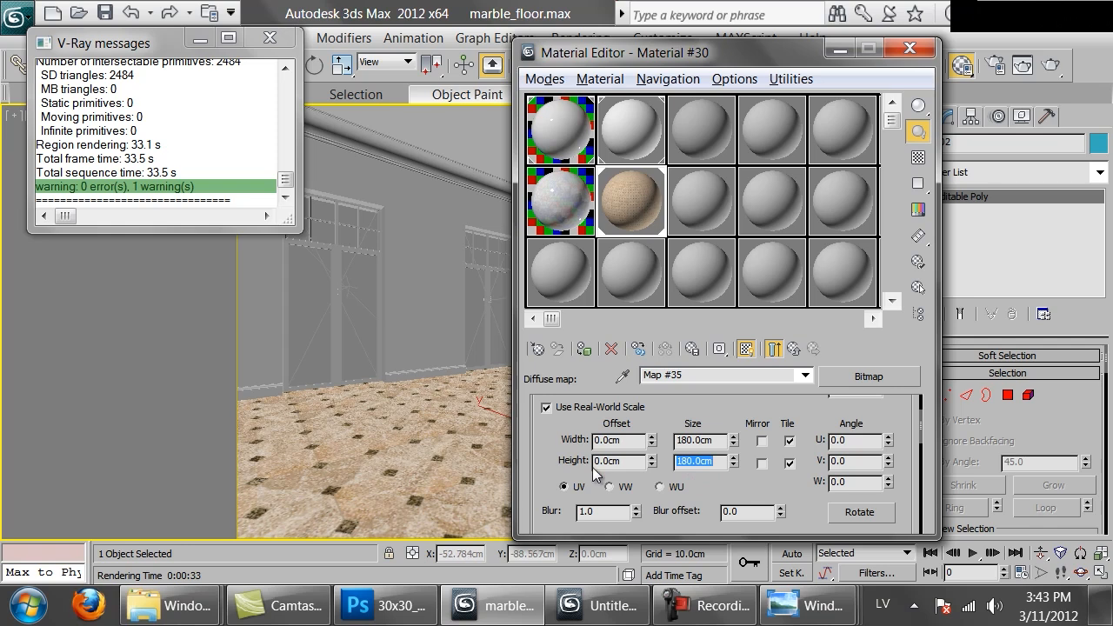
Load 30x30_octa.png as a bitmap in the material's bump map slot
click(791, 348)
drag(753, 515, 741, 260)
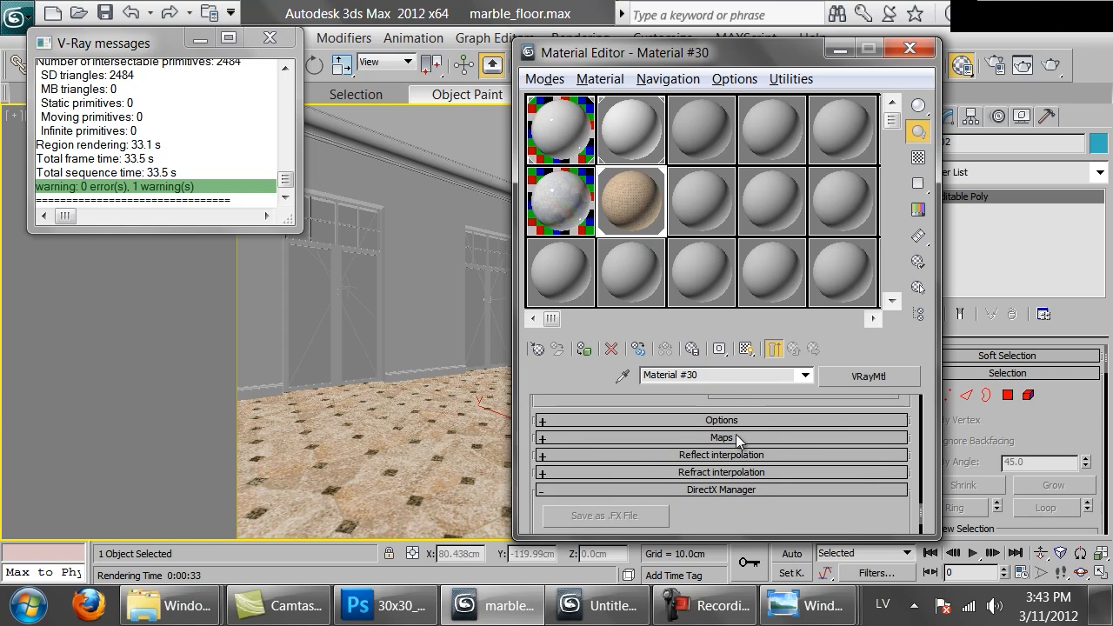
click(733, 439)
scroll(705, 409, down, 5)
click(720, 415)
double_click(378, 190)
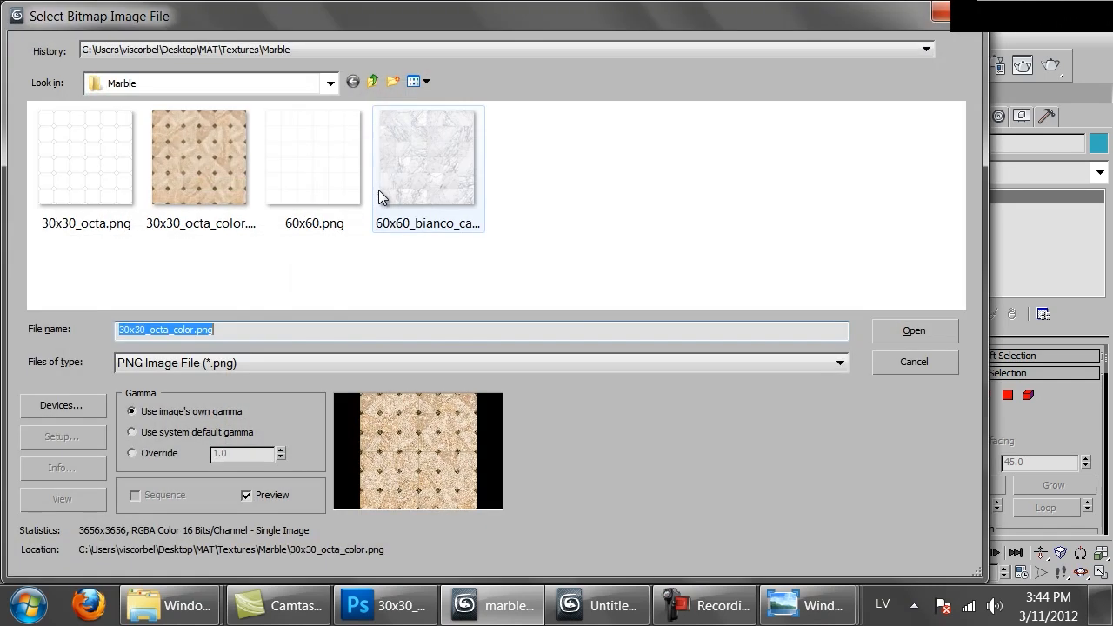
click(98, 199)
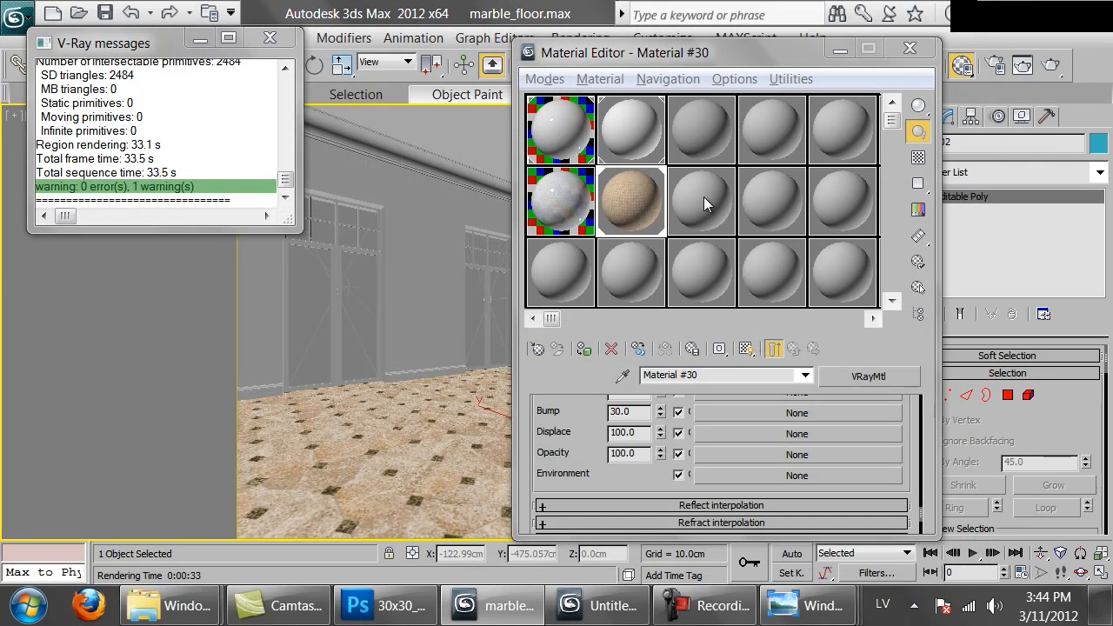
Enable real-world scale for the bump map and set its size to 180 x 180 cm
click(546, 474)
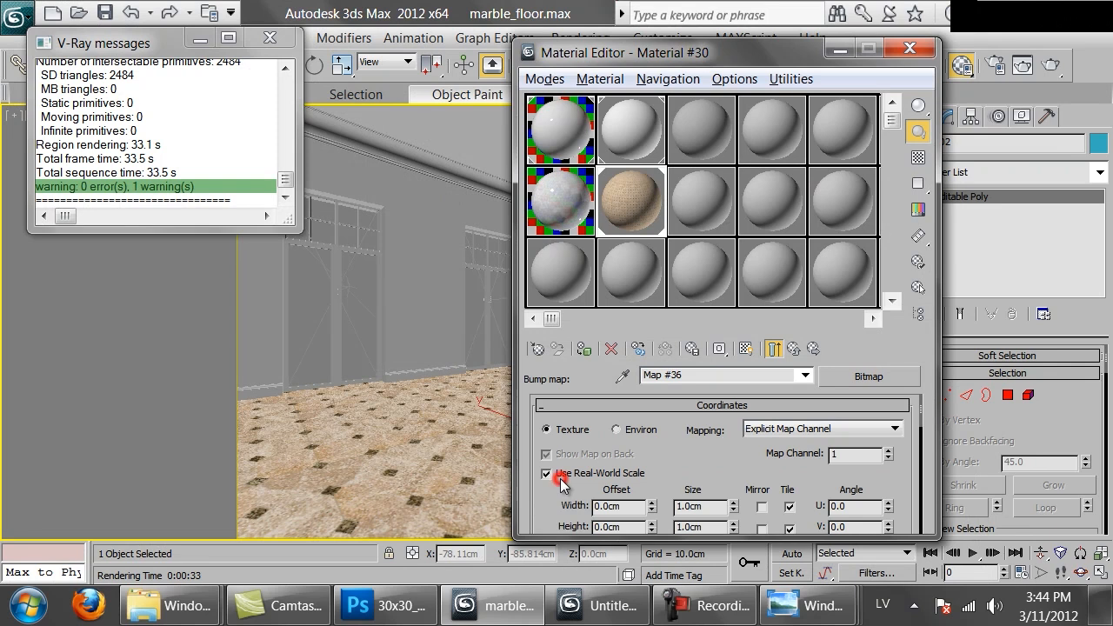
double_click(717, 506)
text(108)
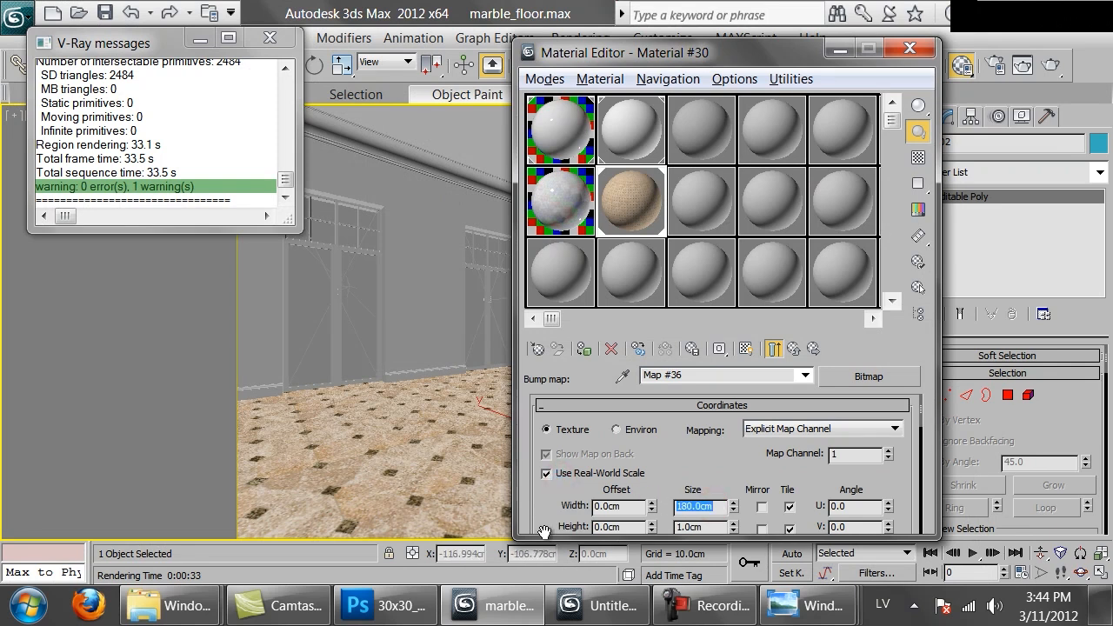
key(Tab)
Open an enlarged preview of the material sample and set the bump bitmap's filtering to None
double_click(618, 192)
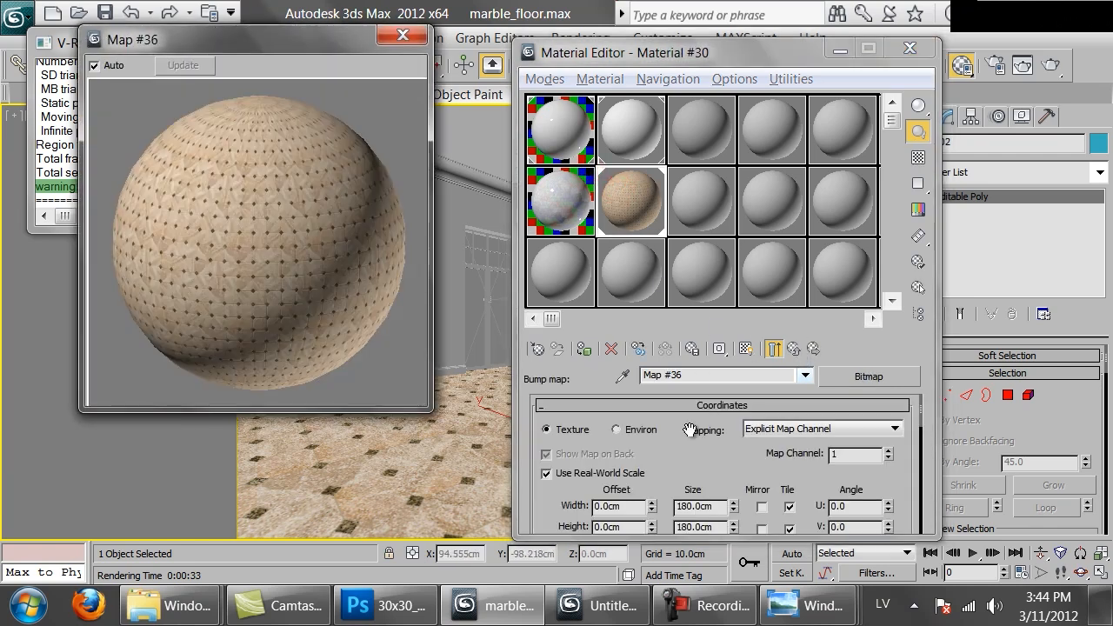
drag(687, 462, 684, 383)
scroll(651, 408, down, 5)
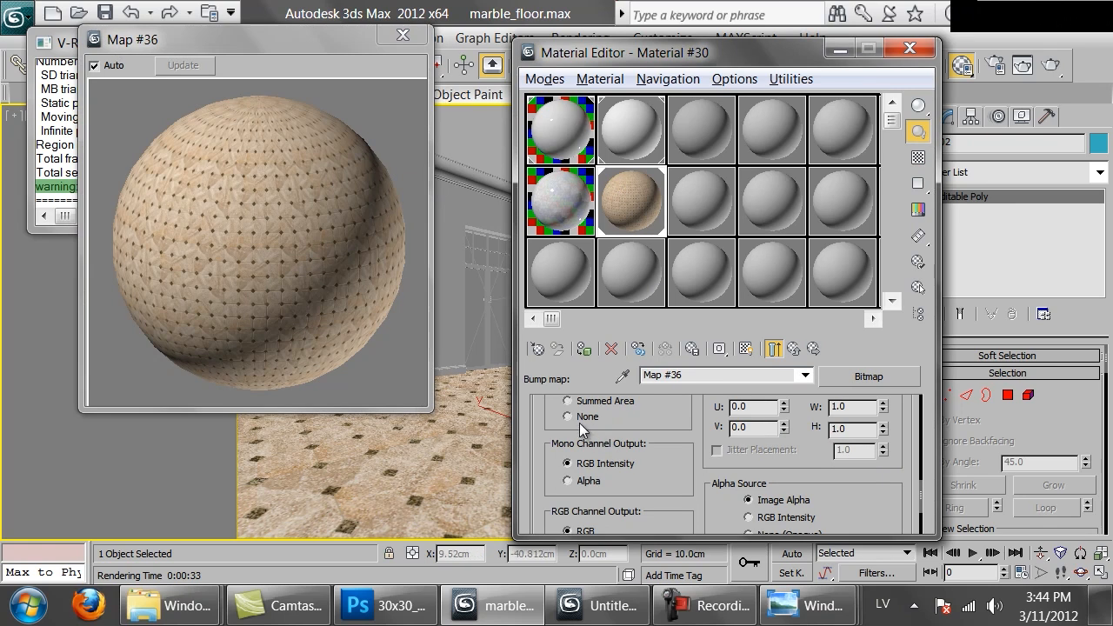
click(575, 419)
Set the material's reflection color to a gray of value 80 and turn on the checkered sample background
click(793, 348)
scroll(611, 448, up, 5)
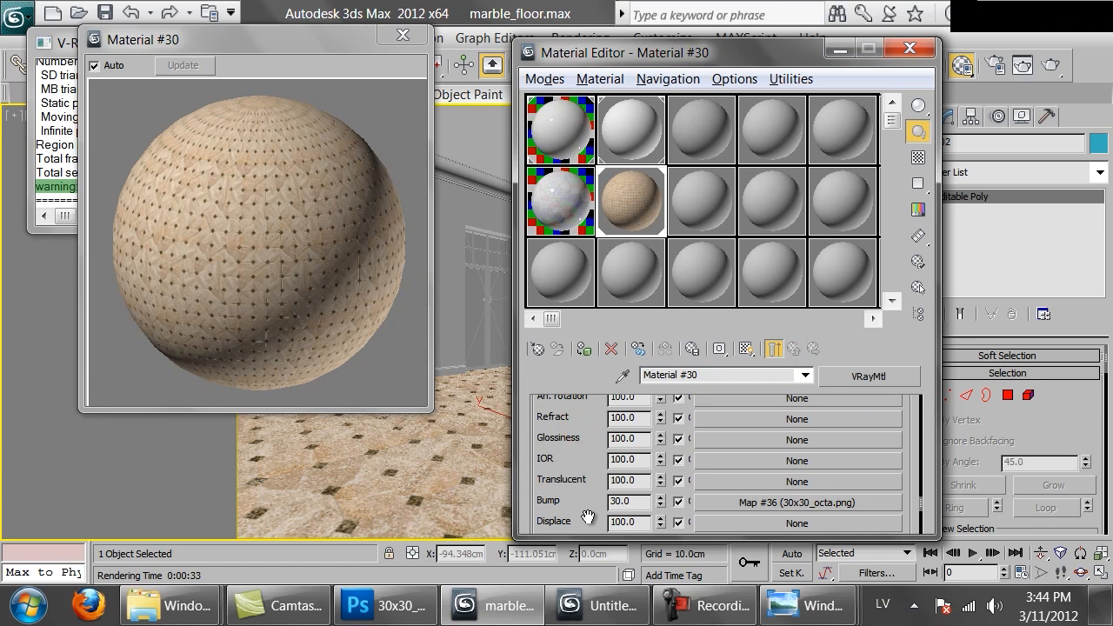
scroll(612, 483, up, 10)
click(670, 470)
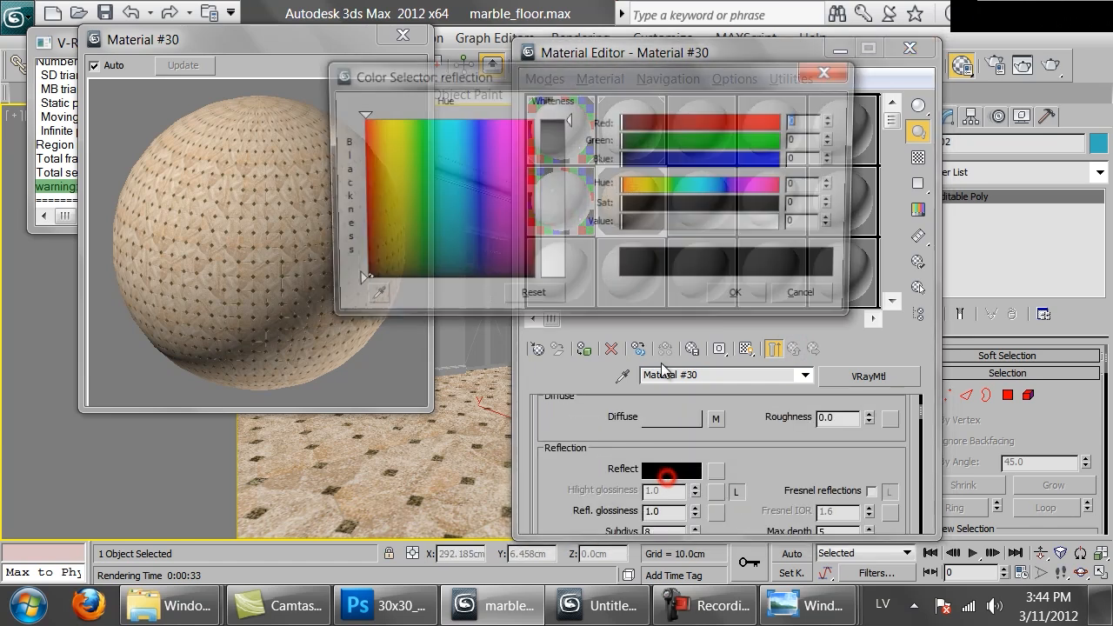
click(703, 223)
click(813, 223)
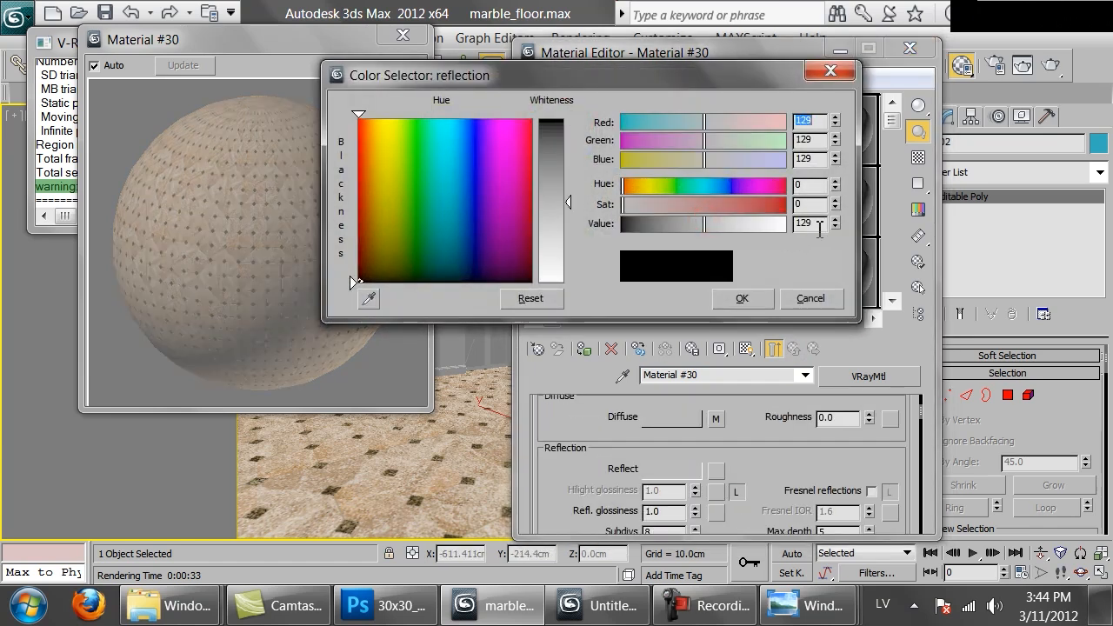
text(80)
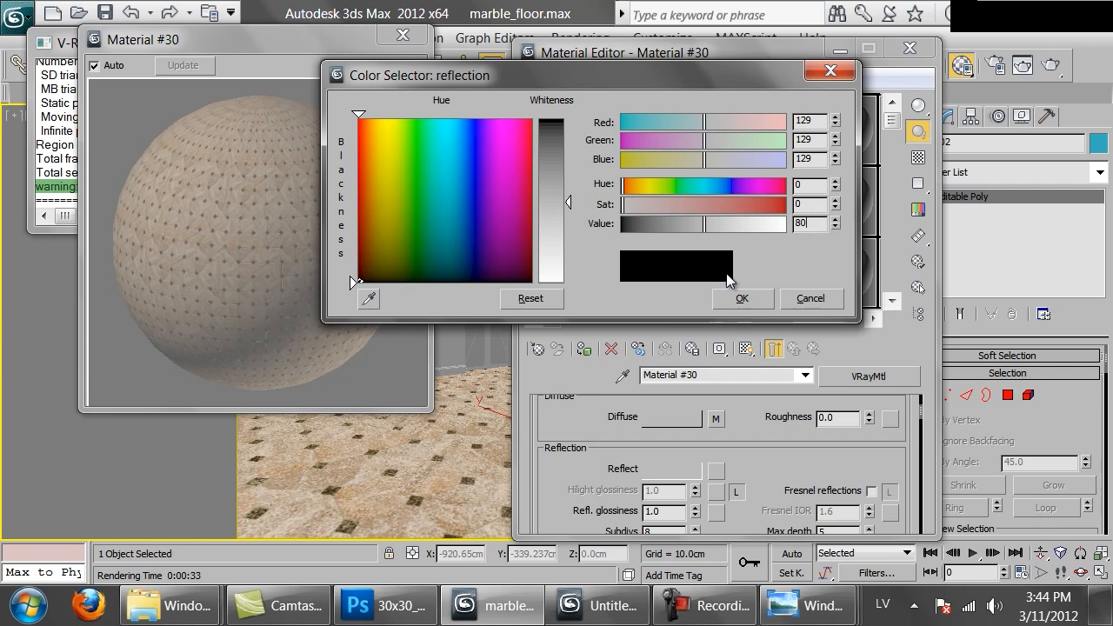
click(742, 298)
click(918, 159)
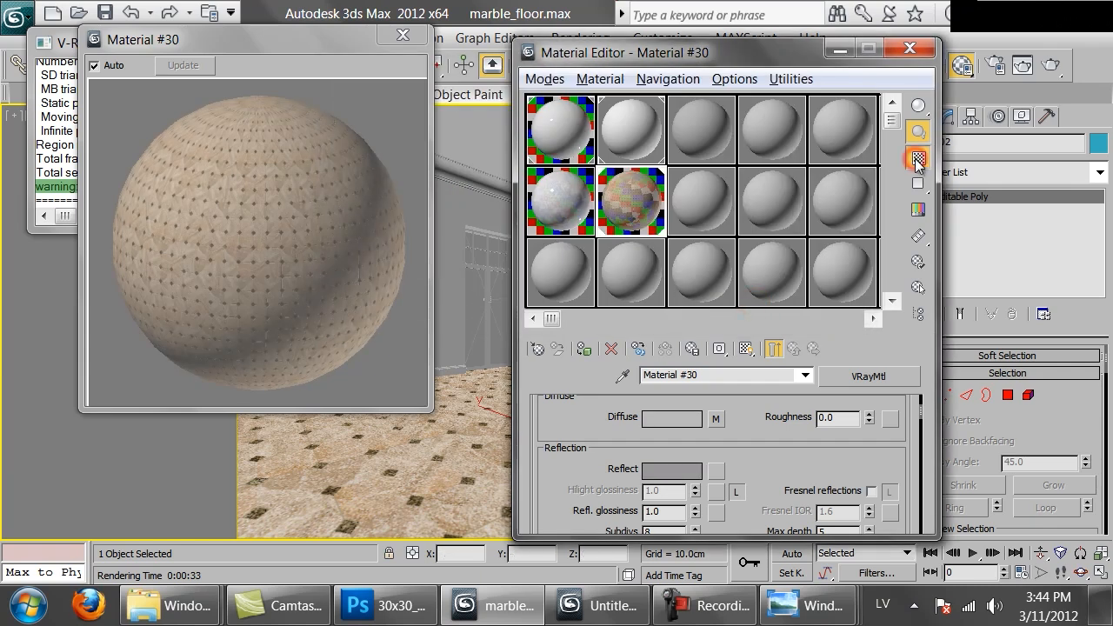
Examine the reflection settings of Marble_tiles_30x30 for reference and return to the octagon tile material
click(564, 199)
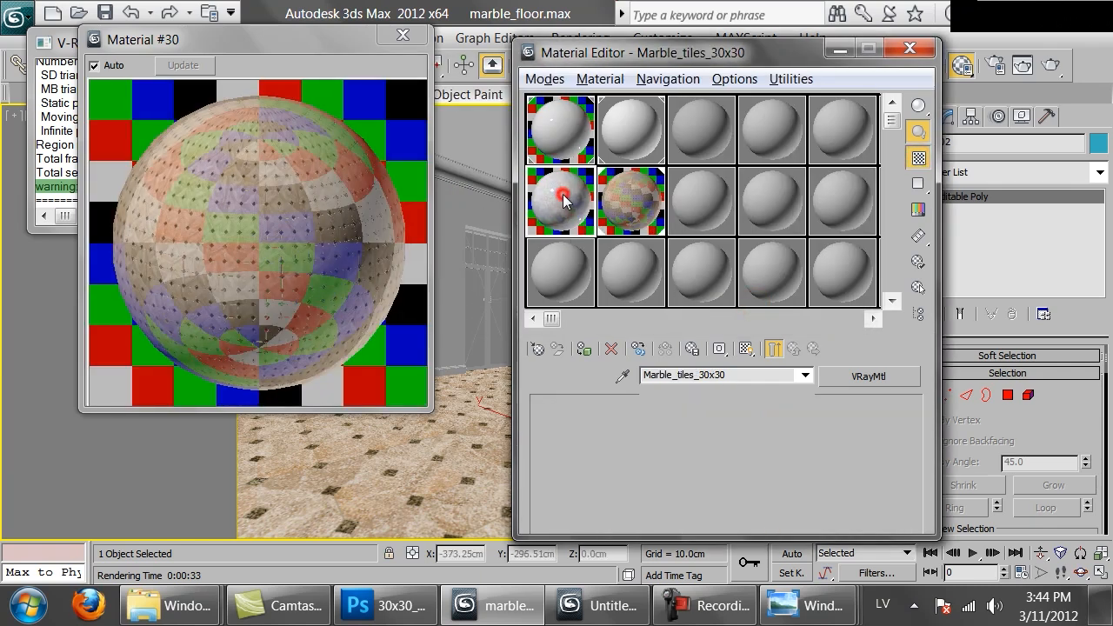
drag(741, 445, 752, 600)
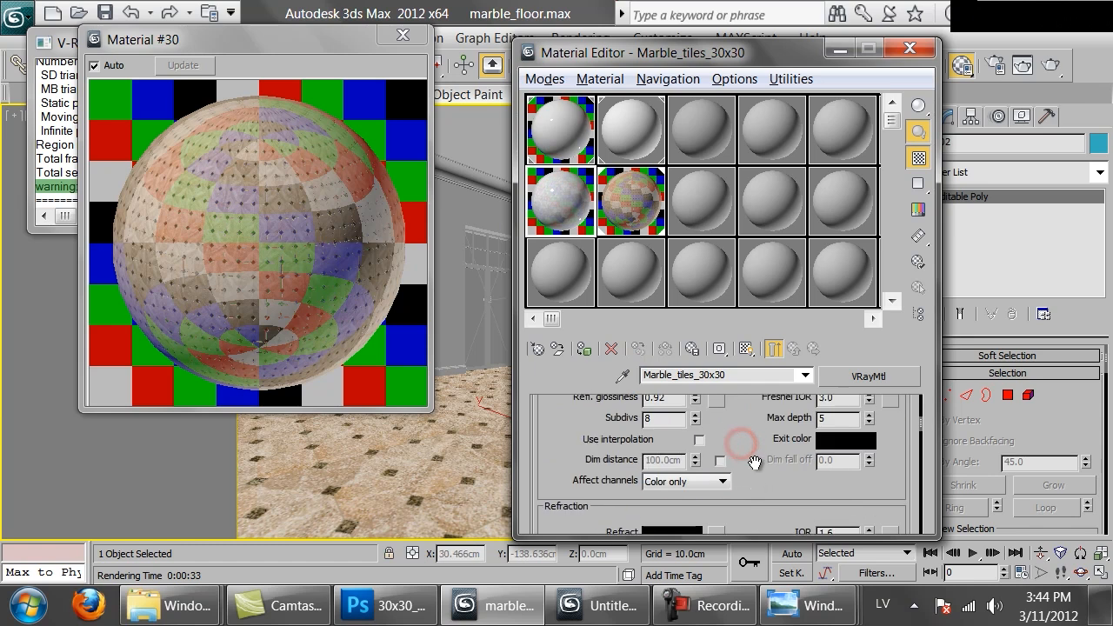
click(611, 201)
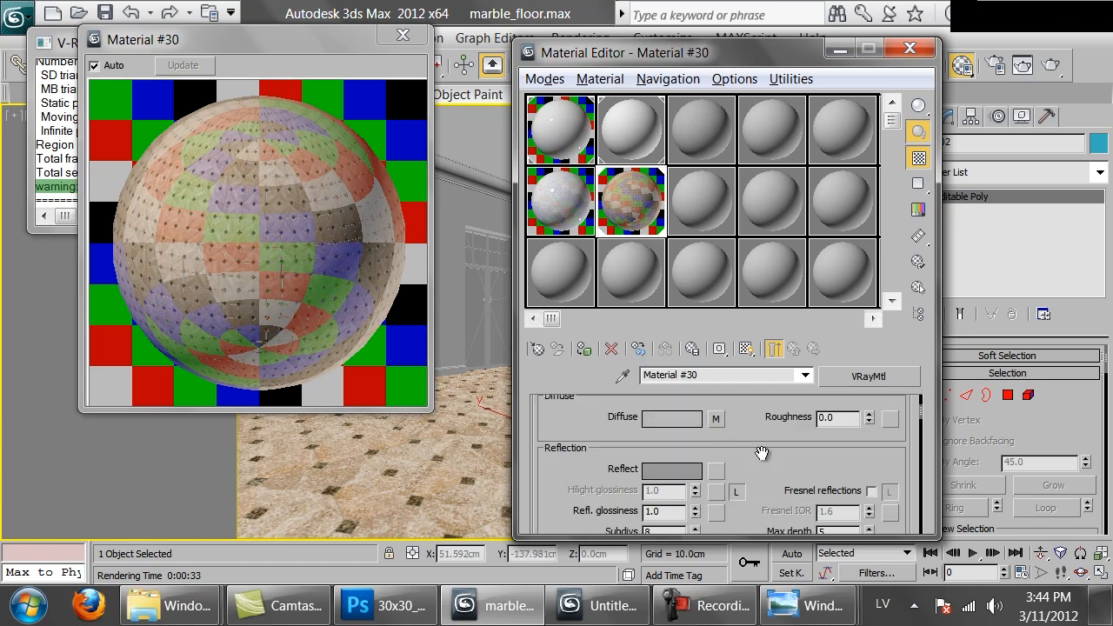
Enable Fresnel reflections on the octagon tile material with an IOR of 3.0 and set the reflection glossiness to 0.92
click(871, 490)
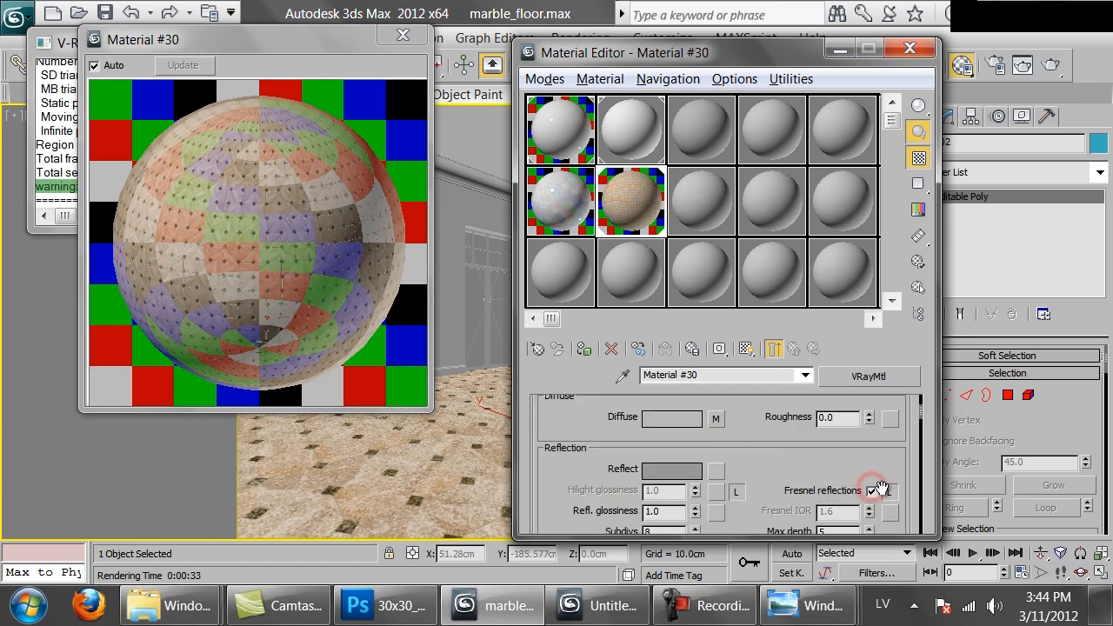
double_click(830, 512)
text(3)
key(Return)
click(624, 192)
double_click(674, 511)
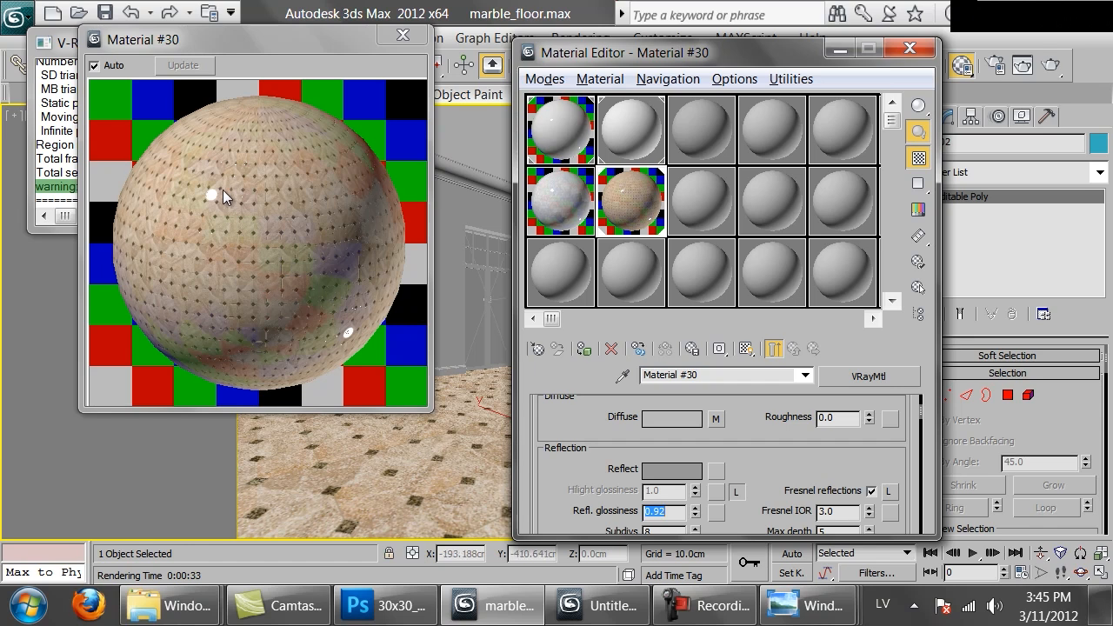
Start a test render of the room with the reflective octagon floor and cancel it partway
click(1054, 66)
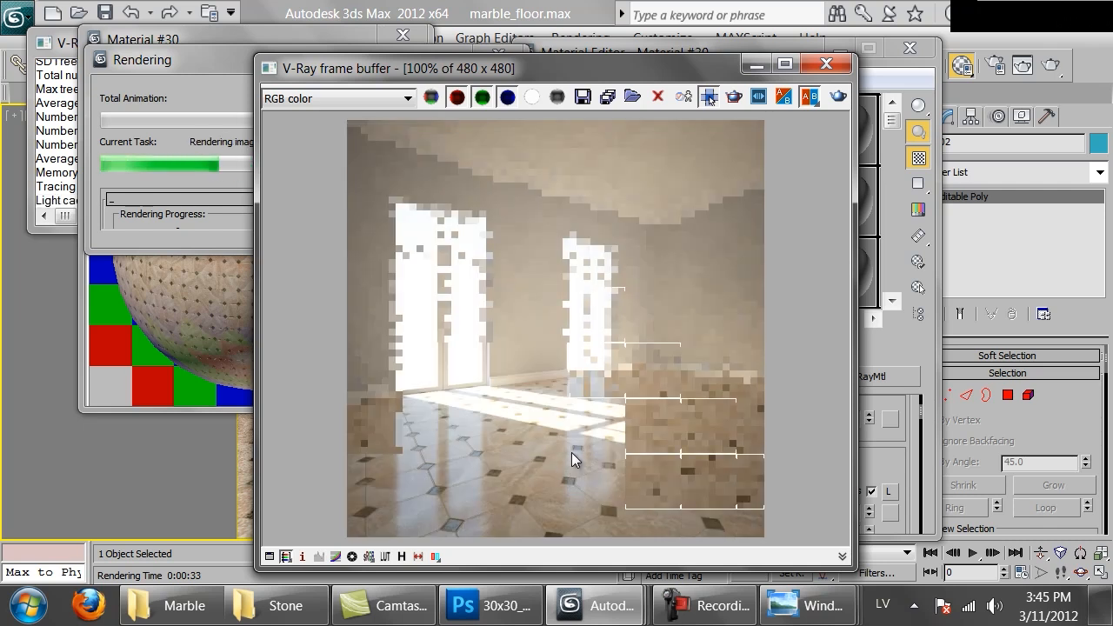
click(180, 230)
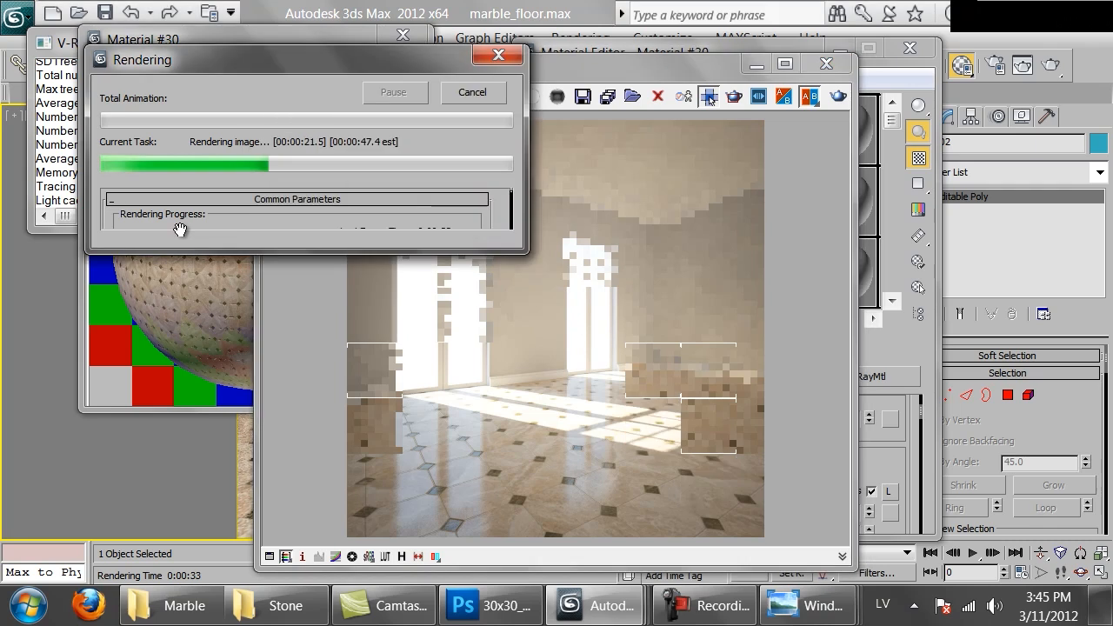
click(496, 93)
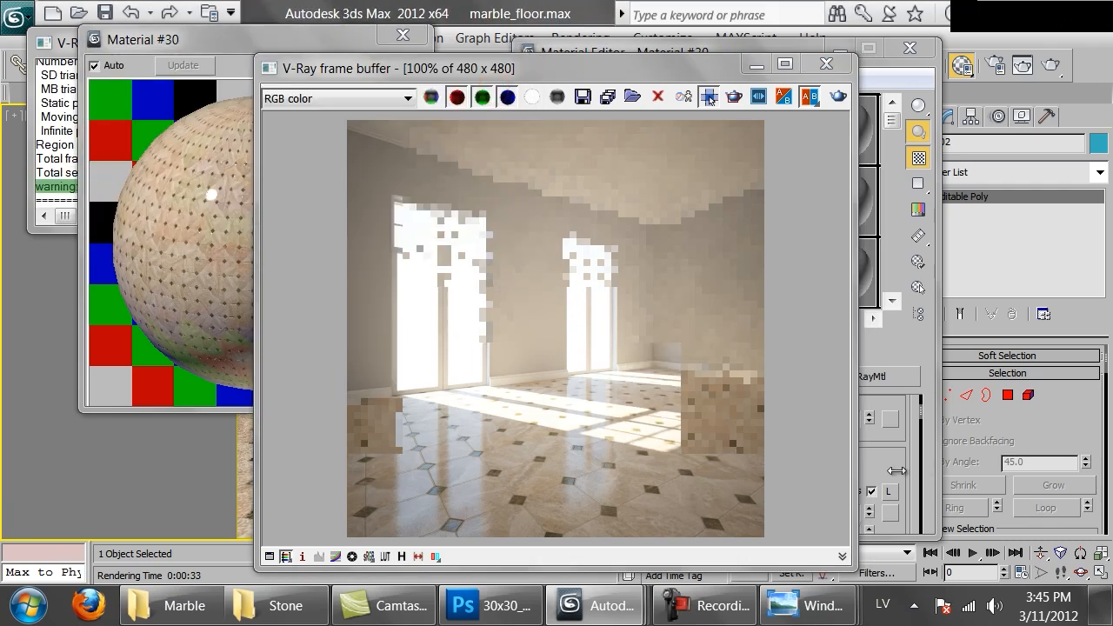
Copy the reflection Mix map from Marble_tiles_30x30 and paste it as a copy into Material #30's reflection slot
click(909, 443)
click(563, 209)
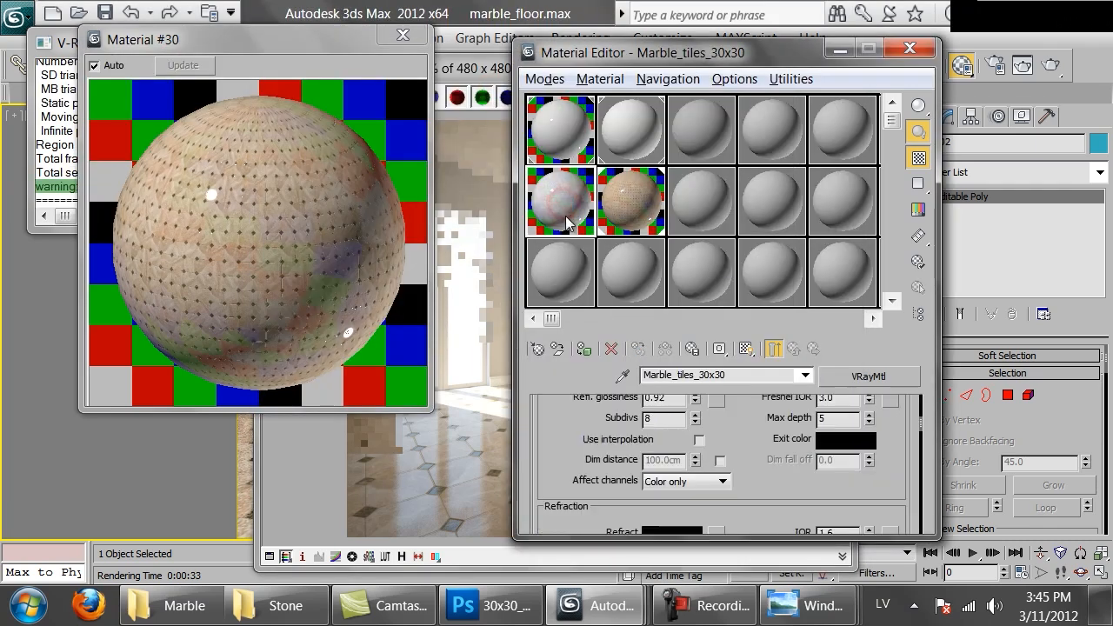
drag(728, 432, 740, 558)
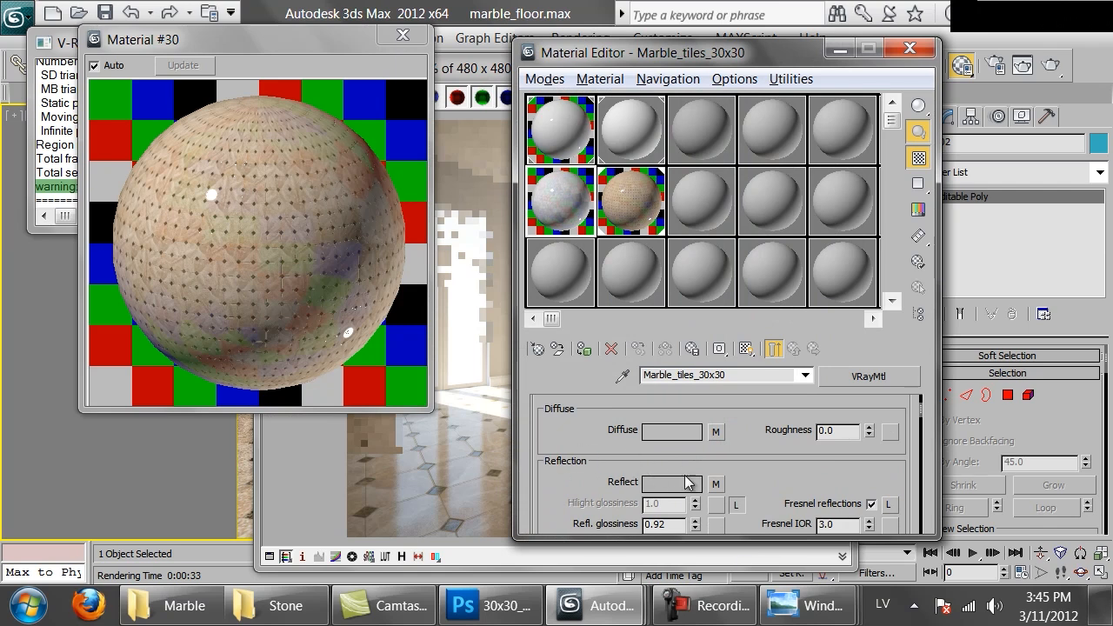
click(715, 485)
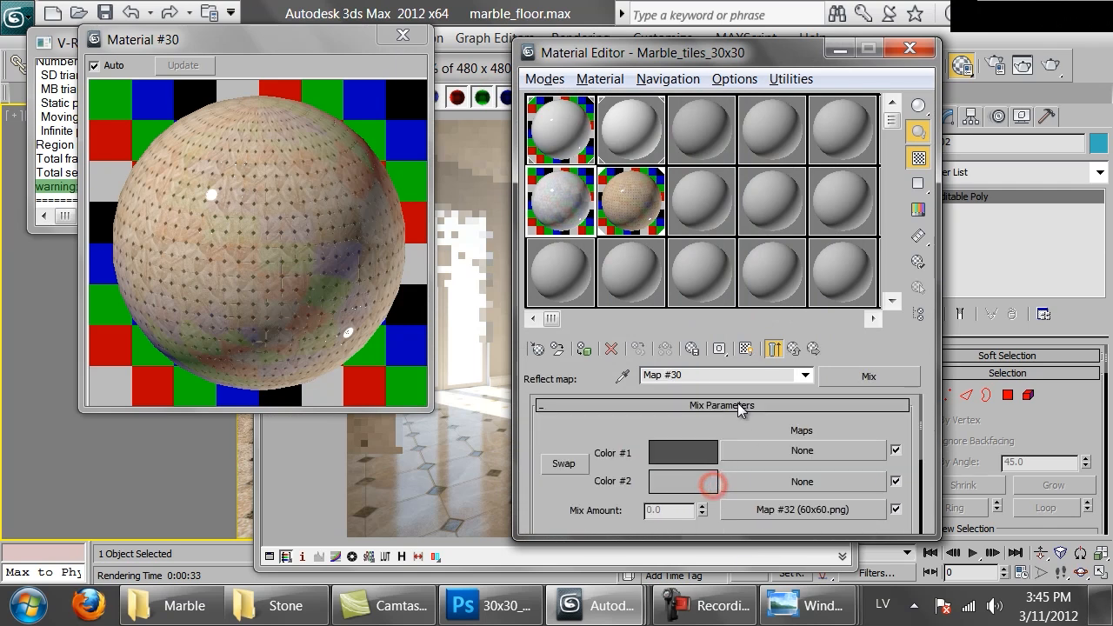
click(775, 349)
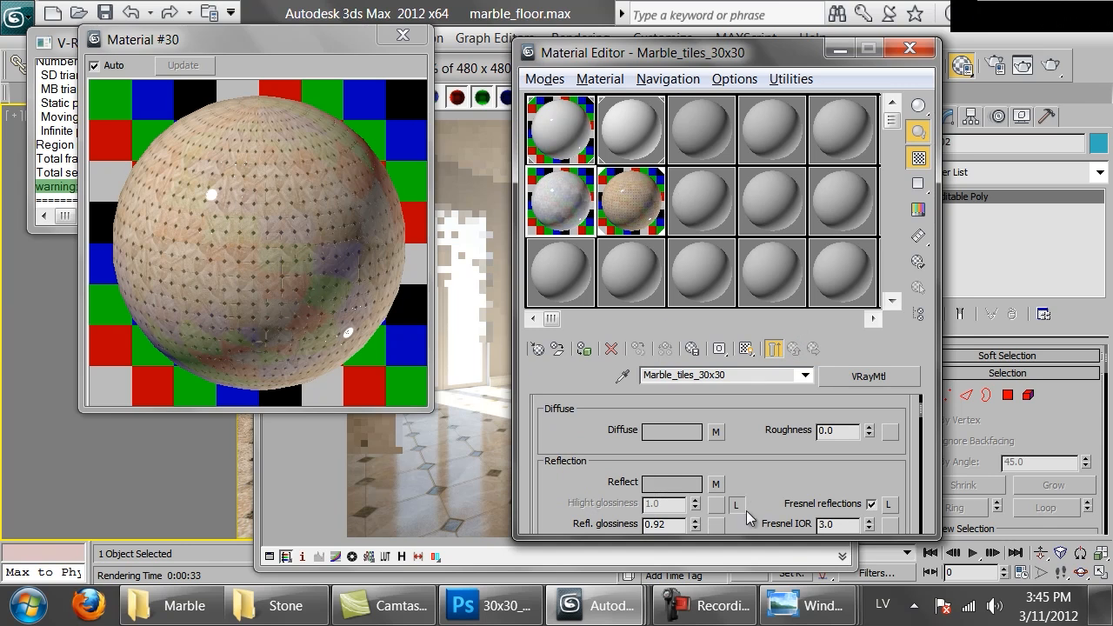
right_click(711, 489)
click(777, 377)
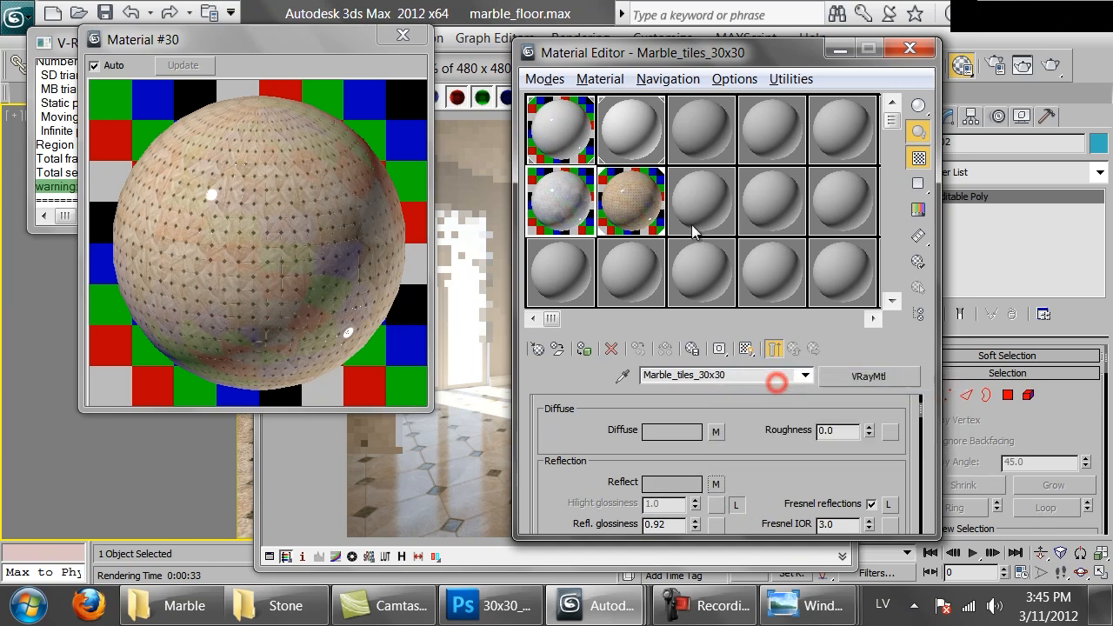
click(612, 198)
right_click(717, 471)
click(753, 485)
Copy the 30x30_octa.png bump bitmap and paste it as a copy into the reflection Mix map's Mix Amount slot
scroll(774, 381, down, 5)
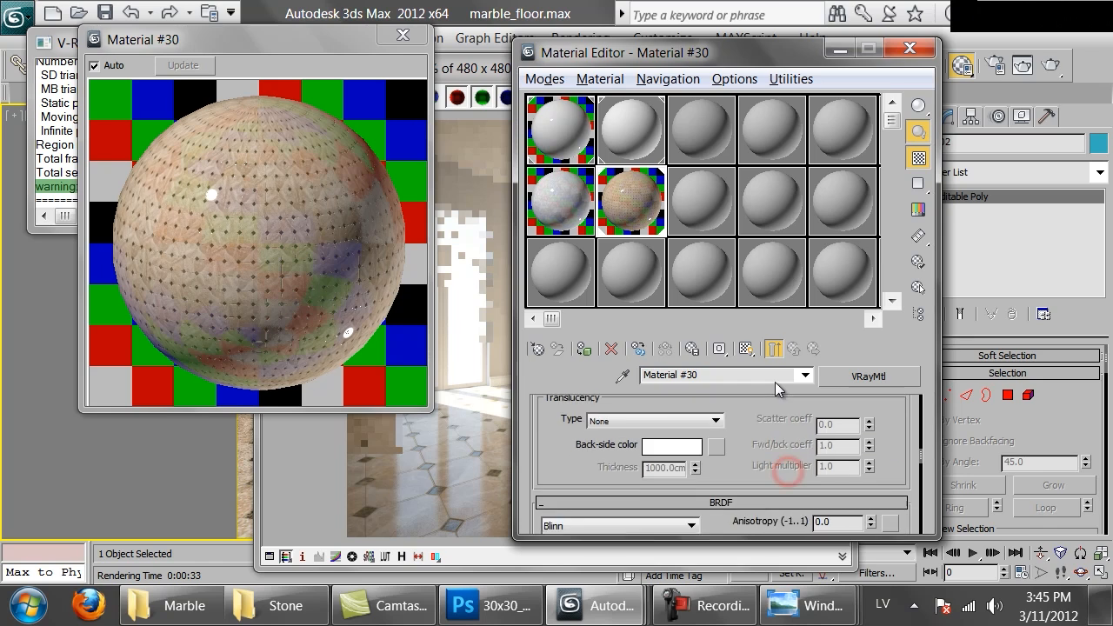
scroll(732, 489, down, 6)
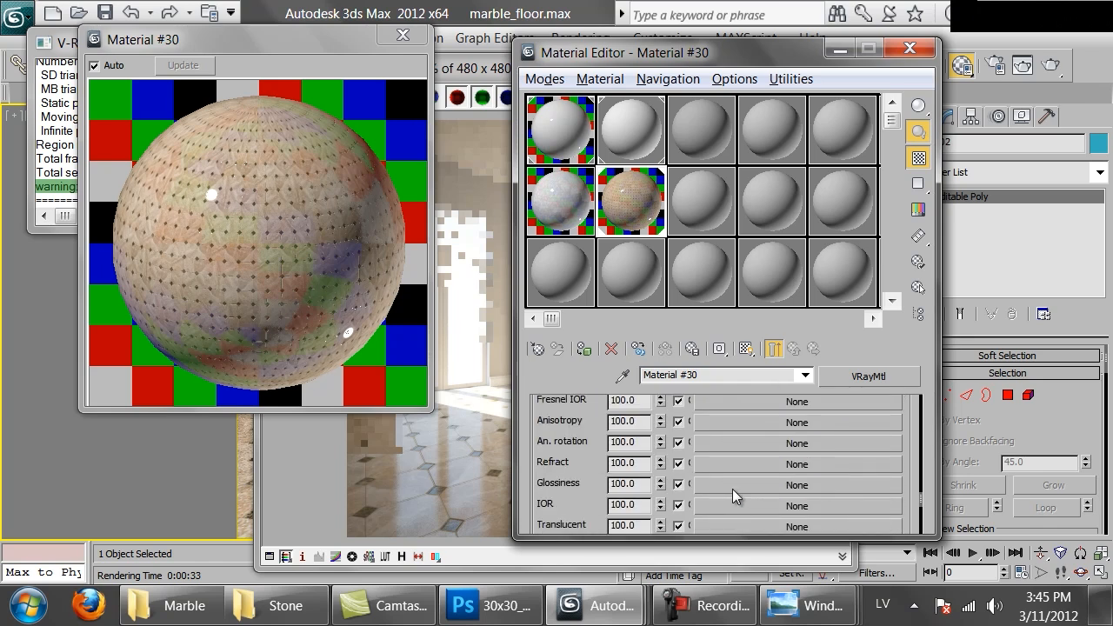
click(733, 444)
scroll(733, 448, down, 10)
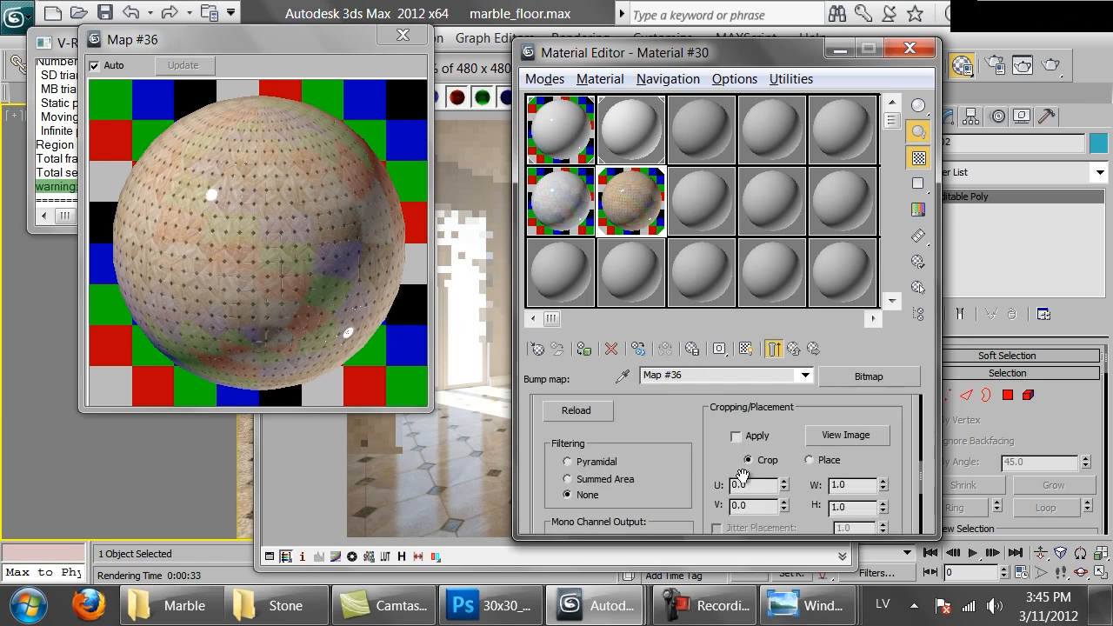
click(773, 348)
scroll(768, 492, down, 5)
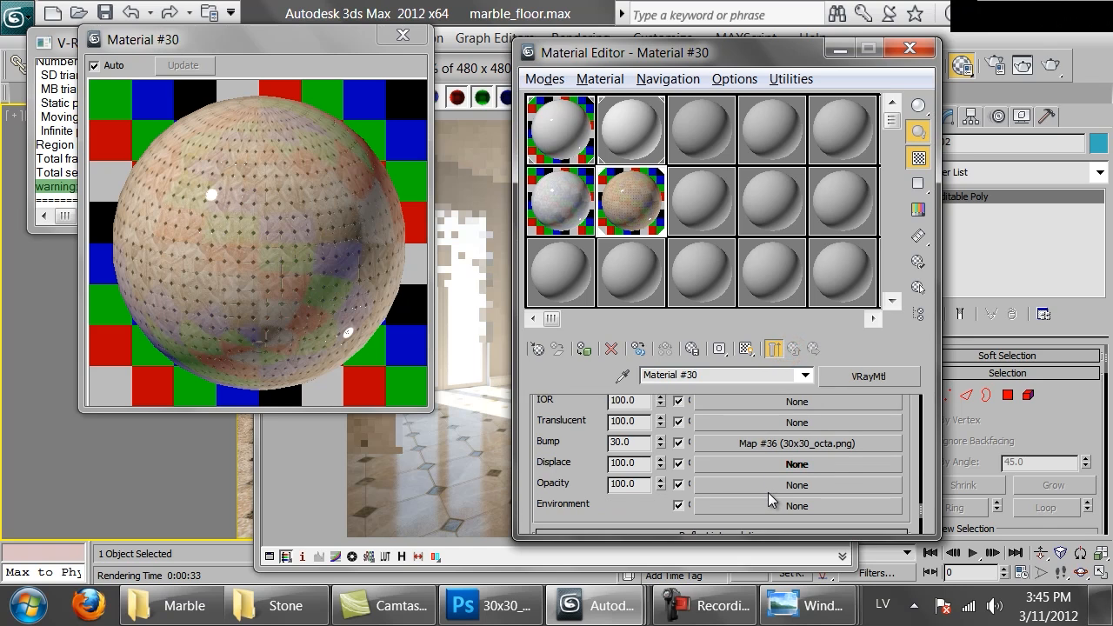
right_click(765, 445)
click(813, 294)
scroll(732, 513, up, 5)
click(731, 460)
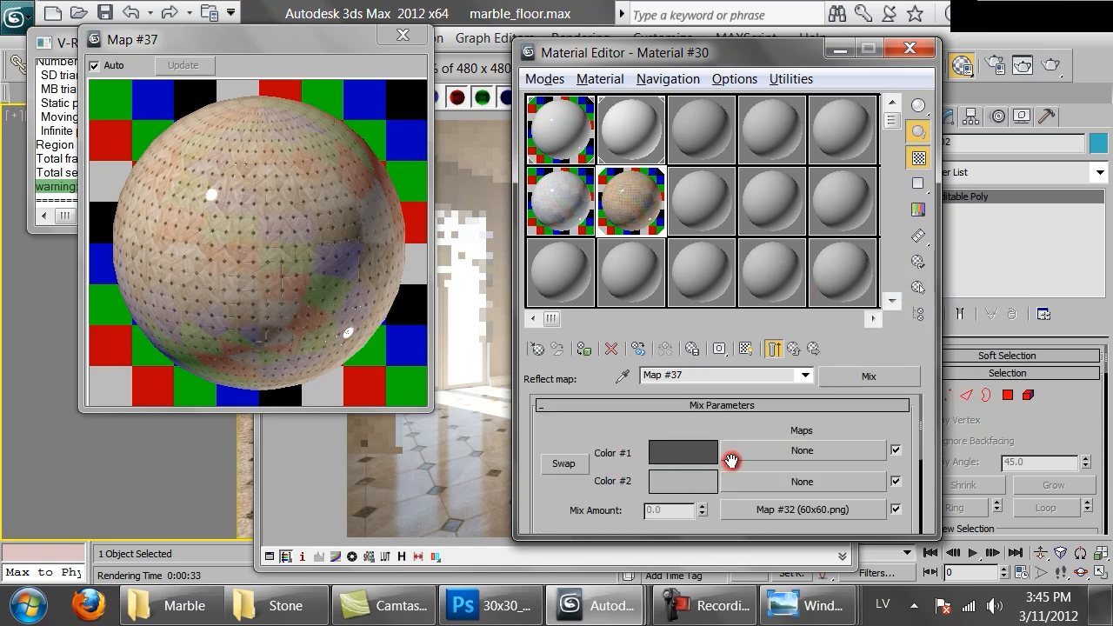
right_click(748, 516)
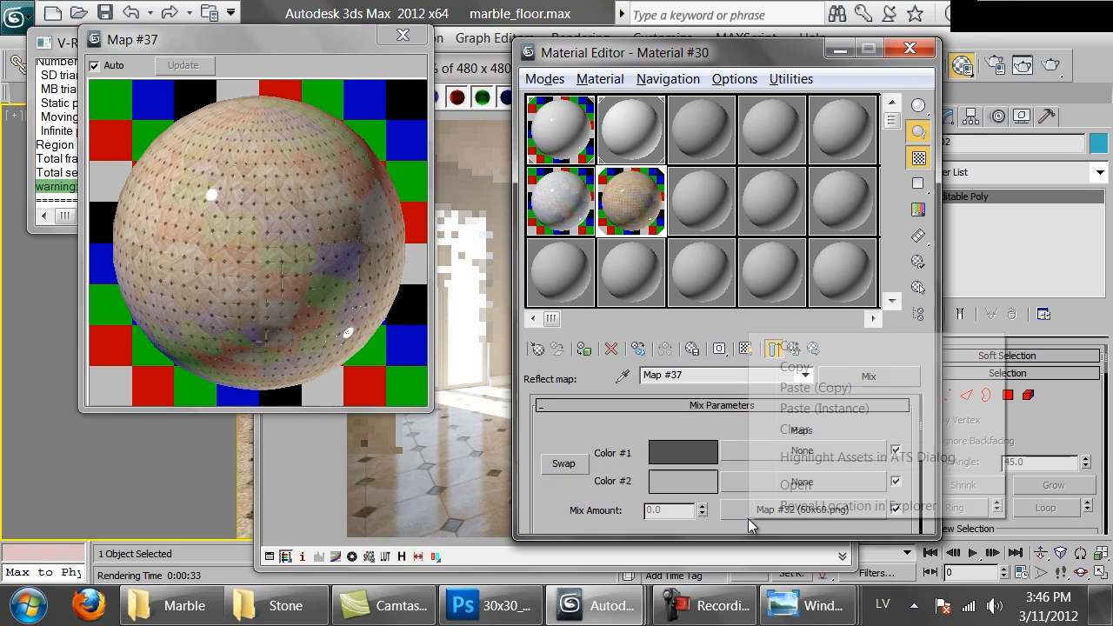
click(798, 389)
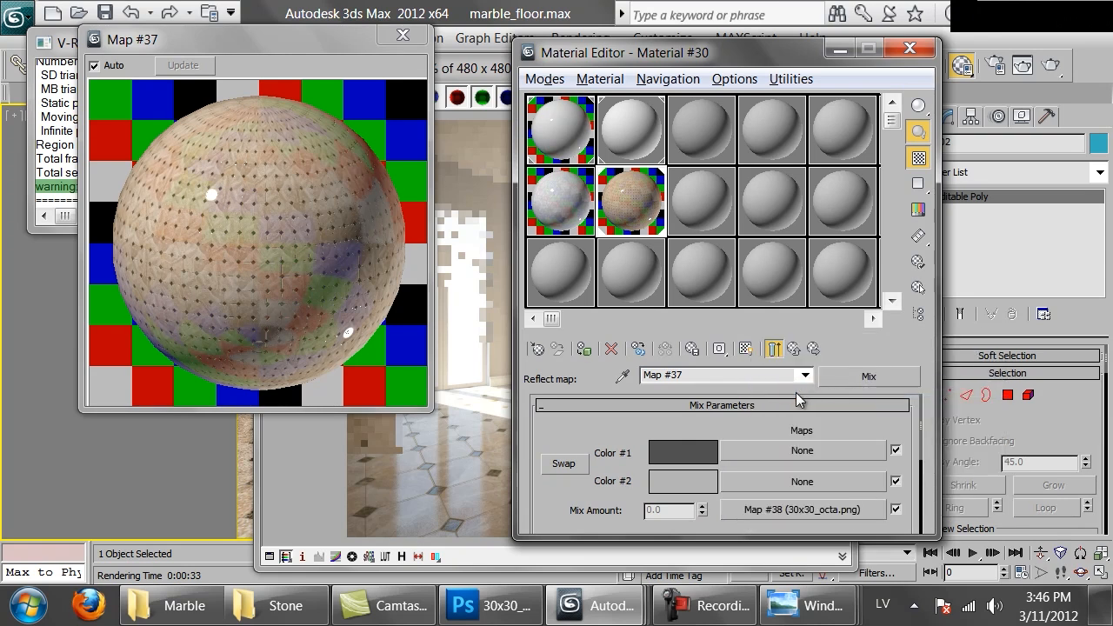
Enlarge the material preview and set Color #1 of the reflection Mix map to a dark gray of value 5
drag(423, 407, 606, 582)
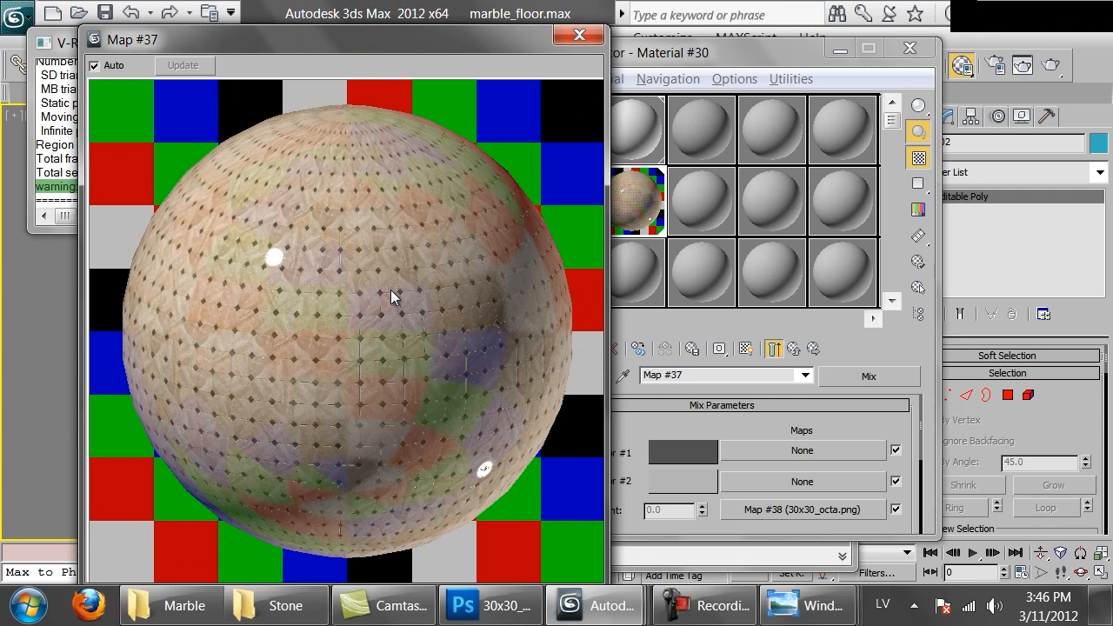
click(674, 452)
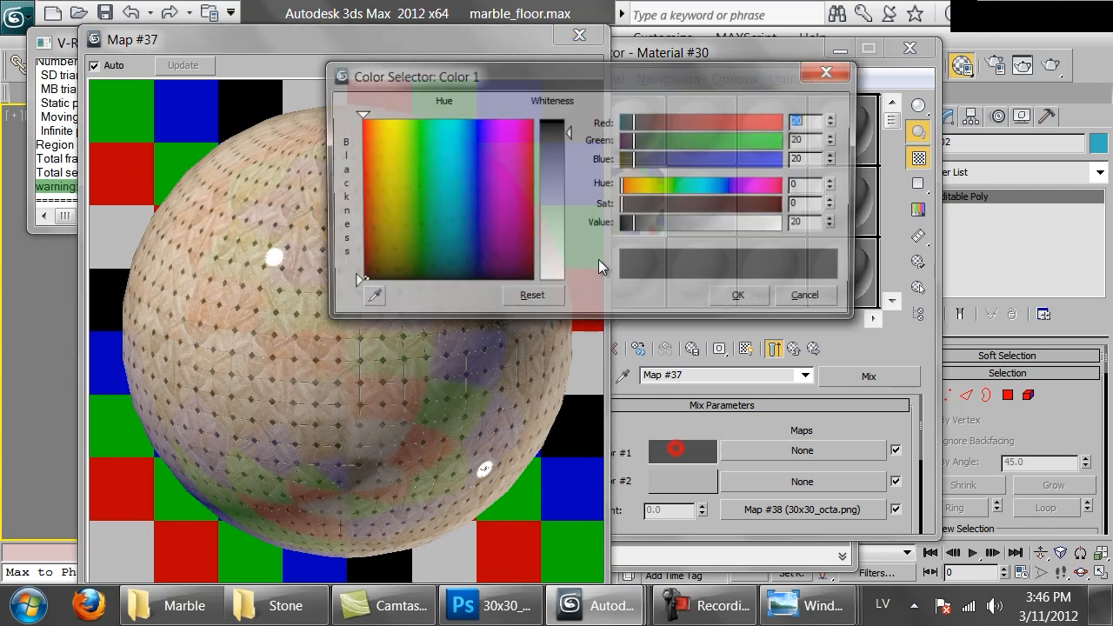
double_click(807, 225)
text(5)
key(Return)
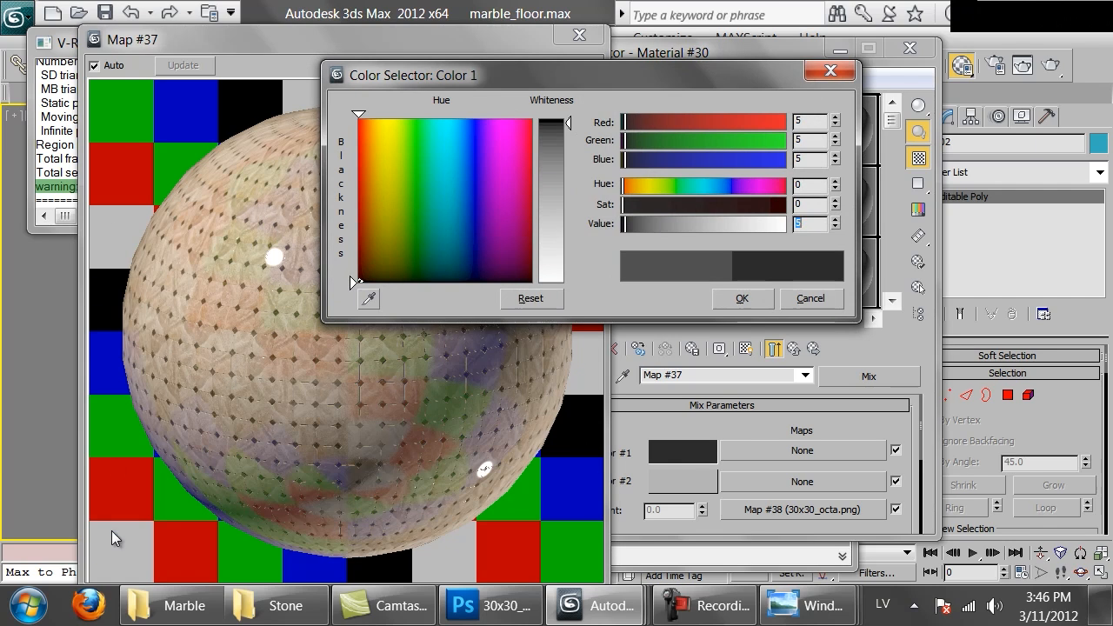
click(737, 298)
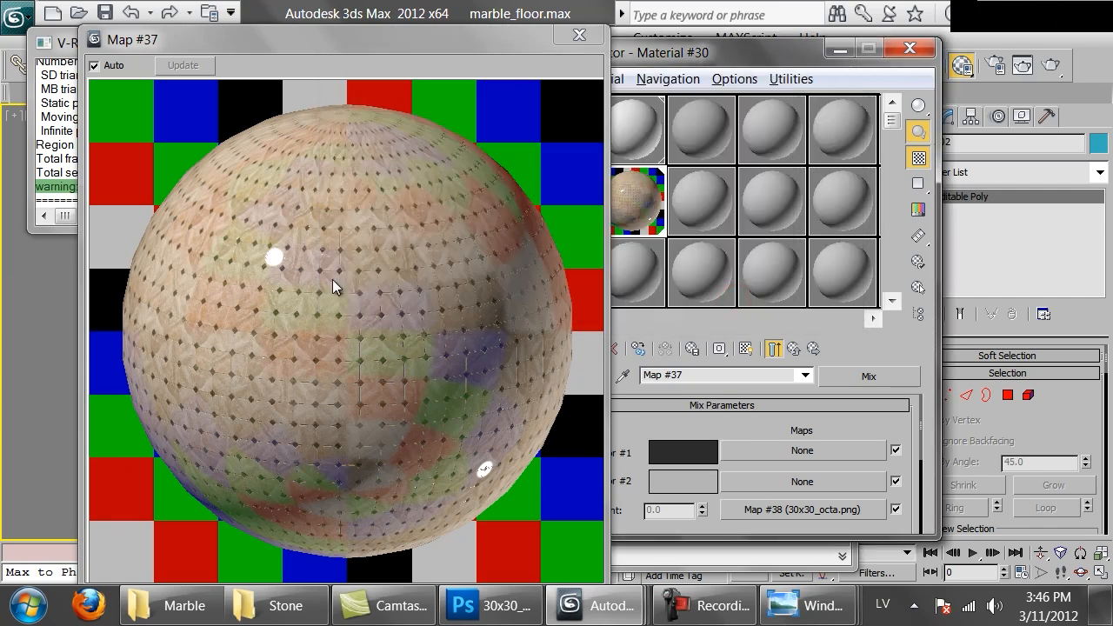
Set Color #2 of the reflection Mix map to a gray of value 80, return to the material and close the enlarged preview
click(662, 480)
double_click(807, 224)
text(80)
key(Return)
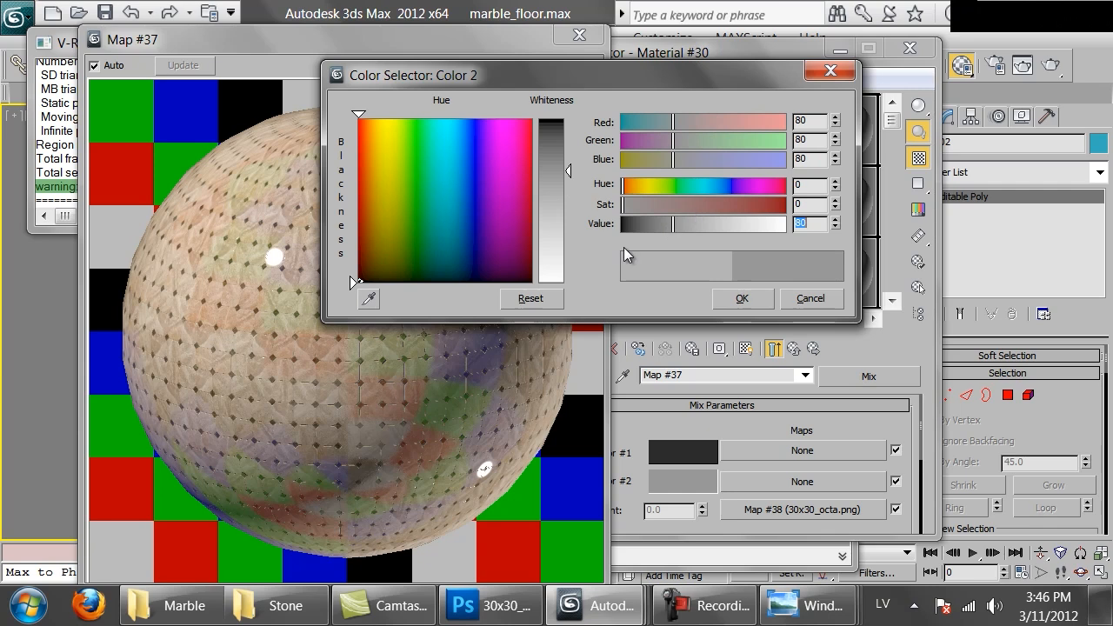
click(739, 306)
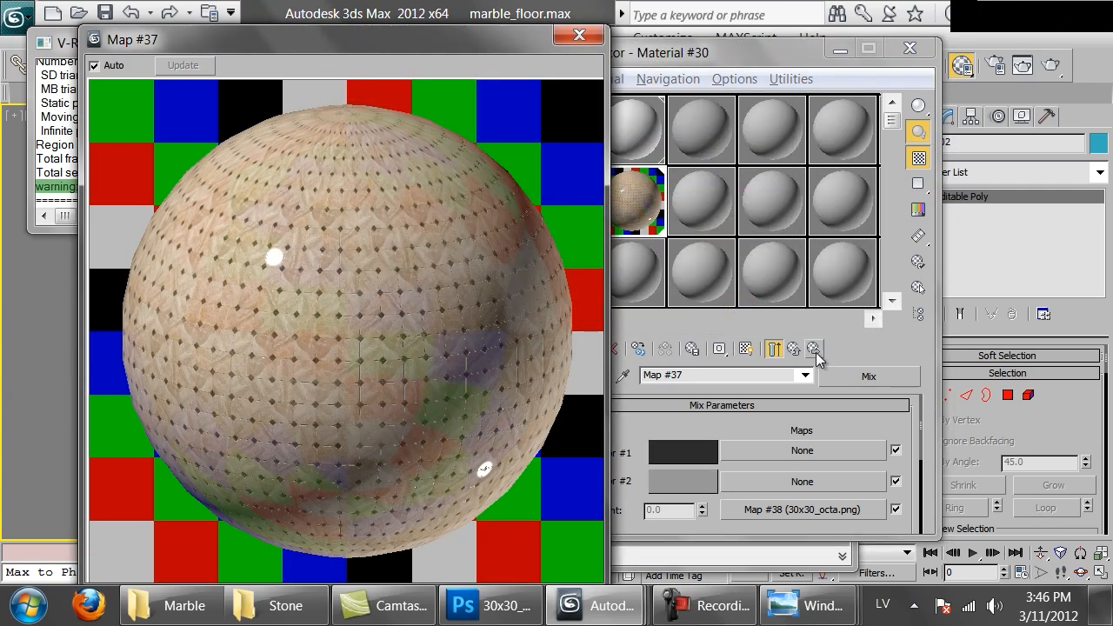
click(793, 348)
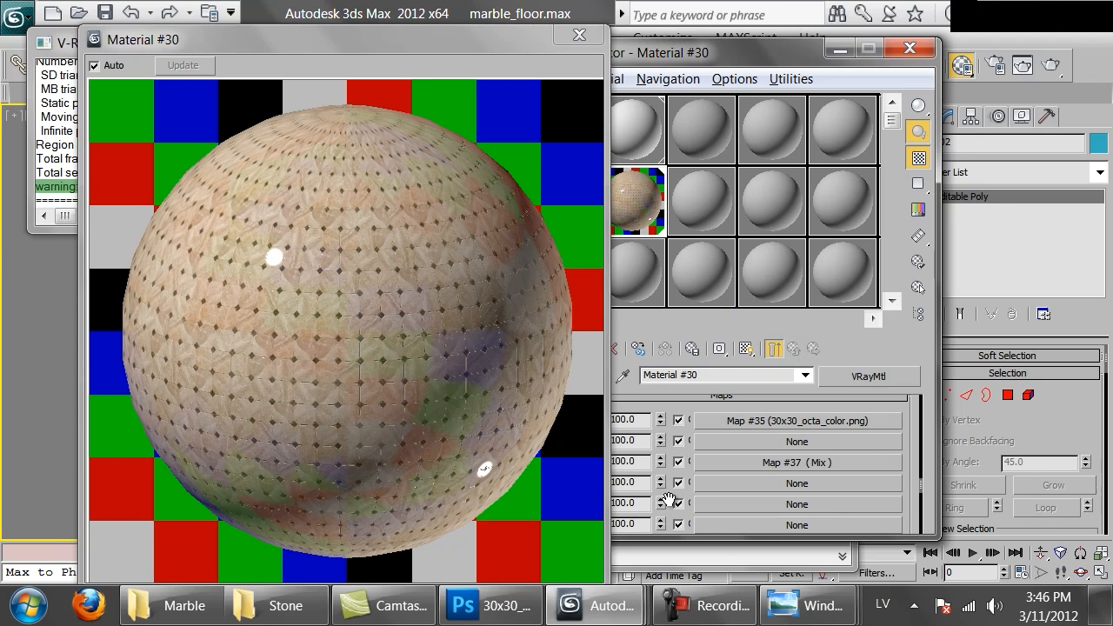
drag(911, 492, 904, 402)
click(579, 35)
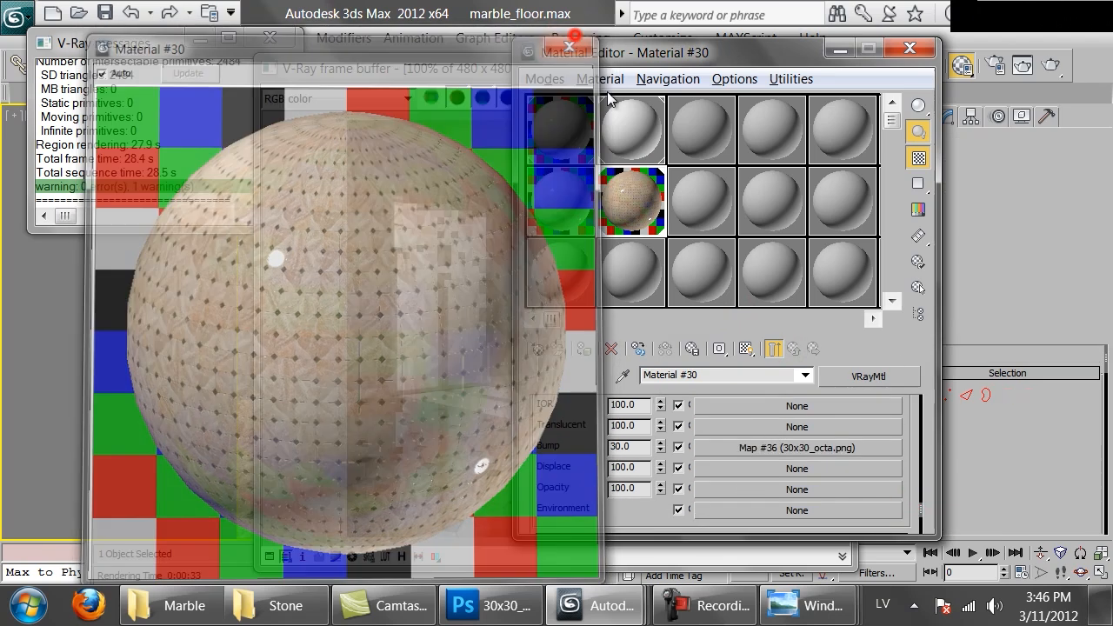
Change the bump map to a Mix map, keeping the 30x30_octa.png bitmap as its Color #1 sub-map
click(778, 447)
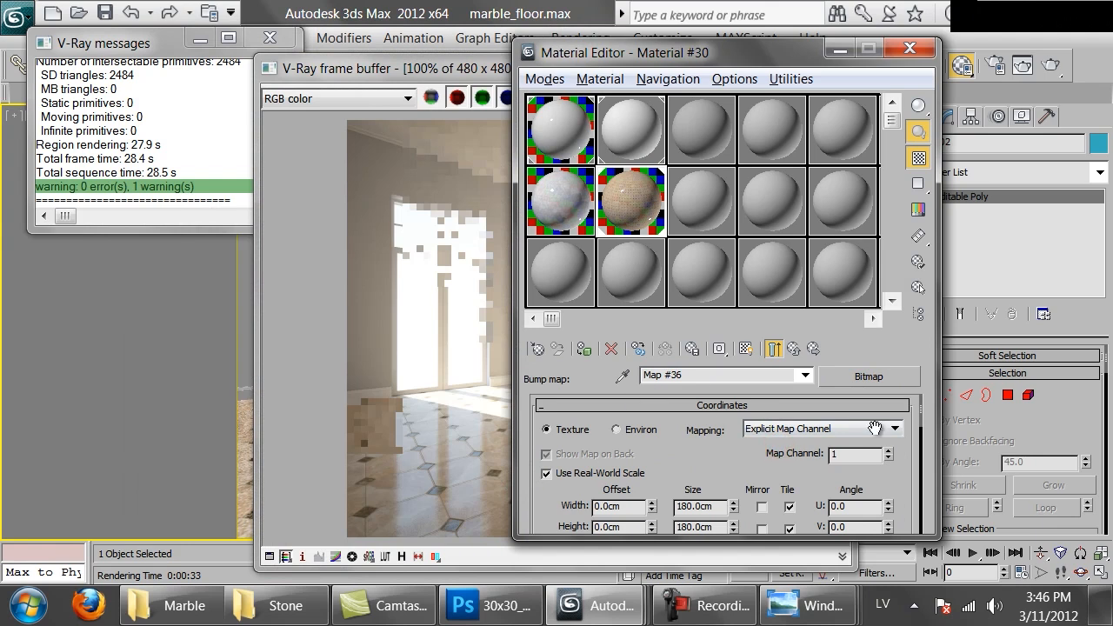
click(898, 384)
double_click(376, 453)
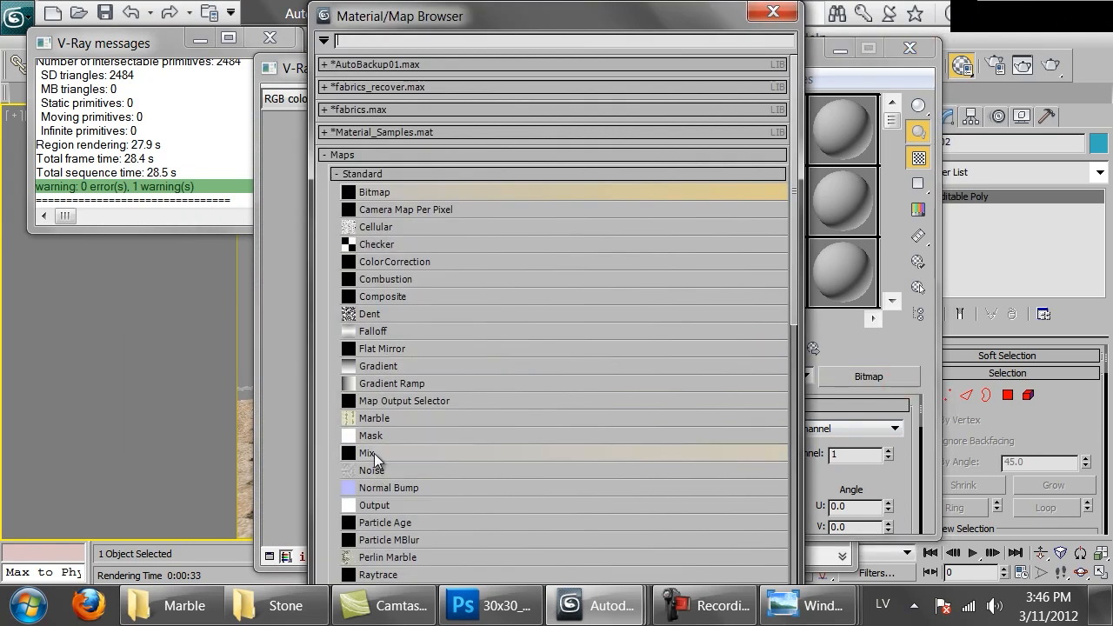
click(652, 346)
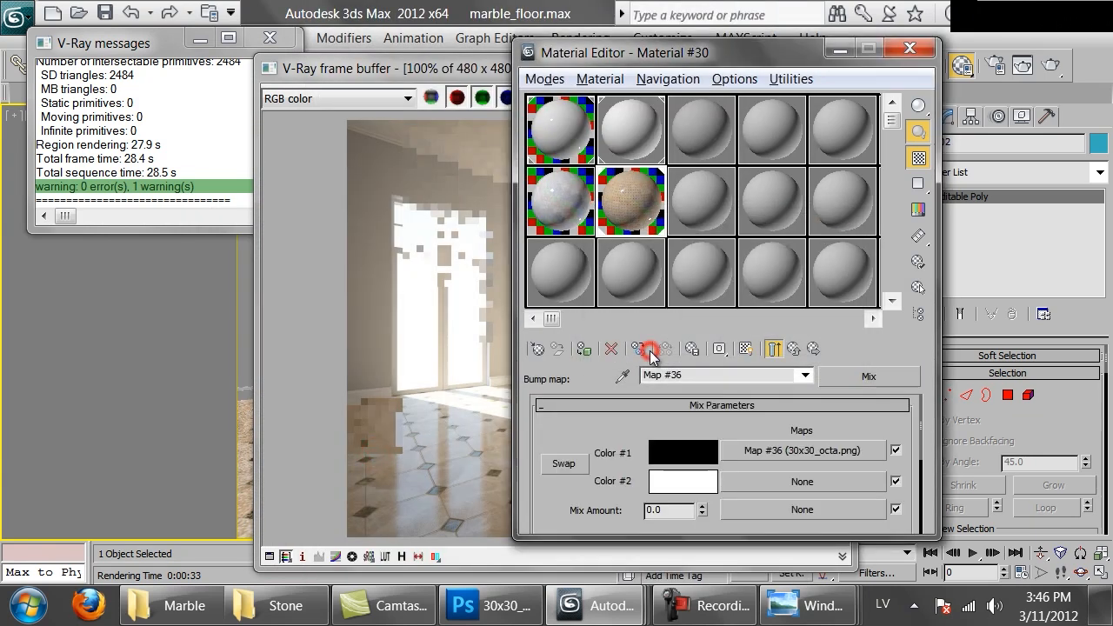
Add a Noise map to Color #2 of the bump Mix map and set the noise size to 100
click(755, 485)
click(472, 408)
double_click(385, 471)
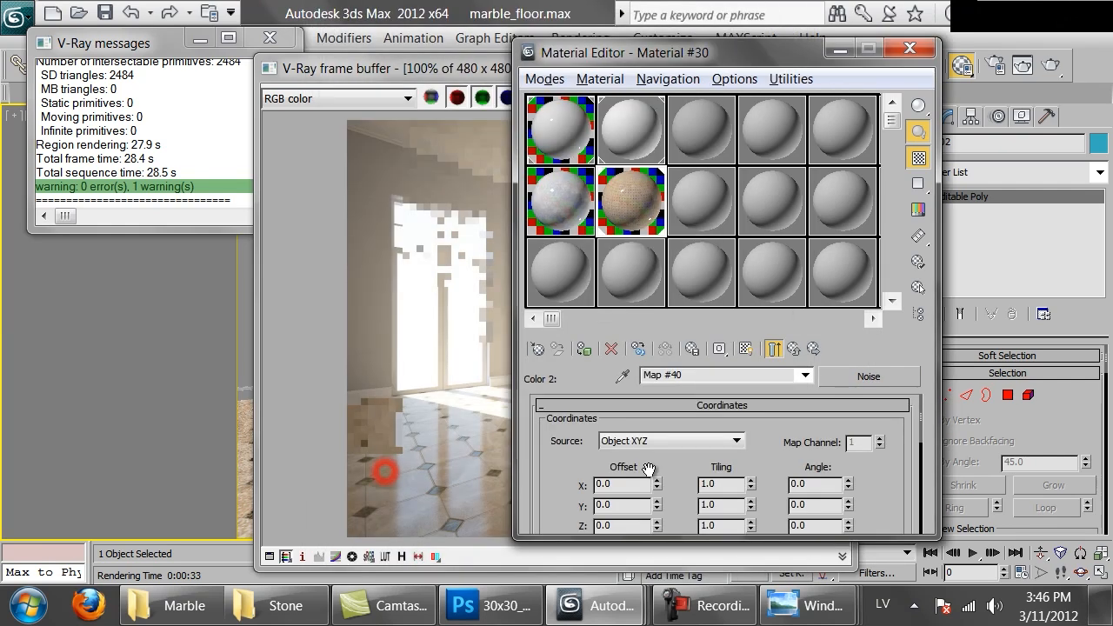
scroll(674, 487, down, 5)
text(100)
key(Return)
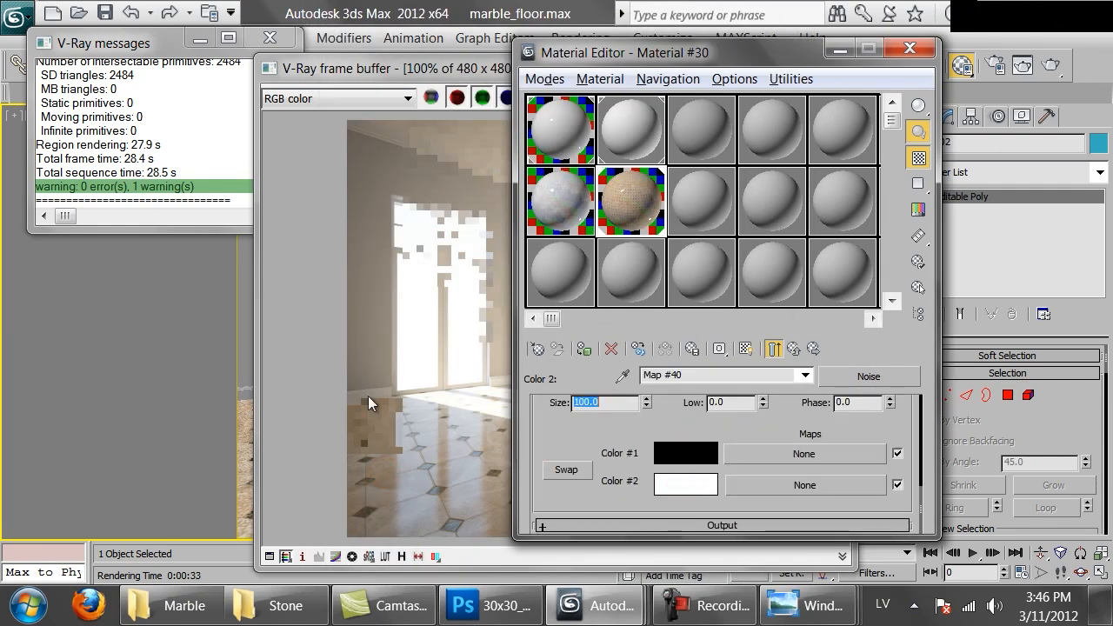
Set the bump Mix map's Mix Amount to 50 and render the room again
click(792, 349)
drag(683, 507, 433, 497)
text(50)
key(Return)
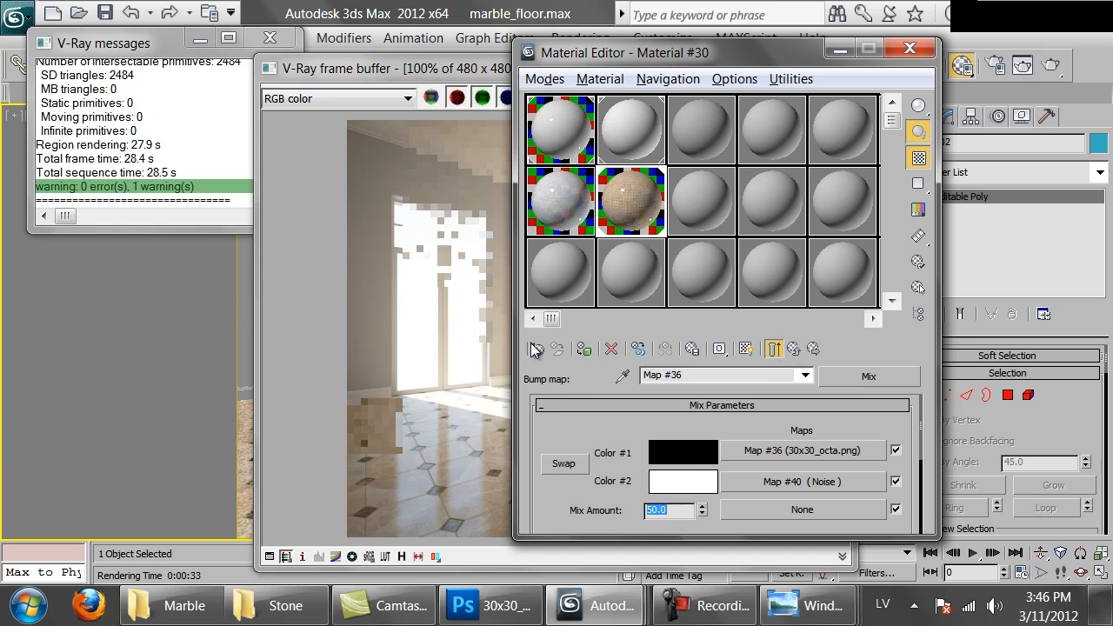
click(391, 331)
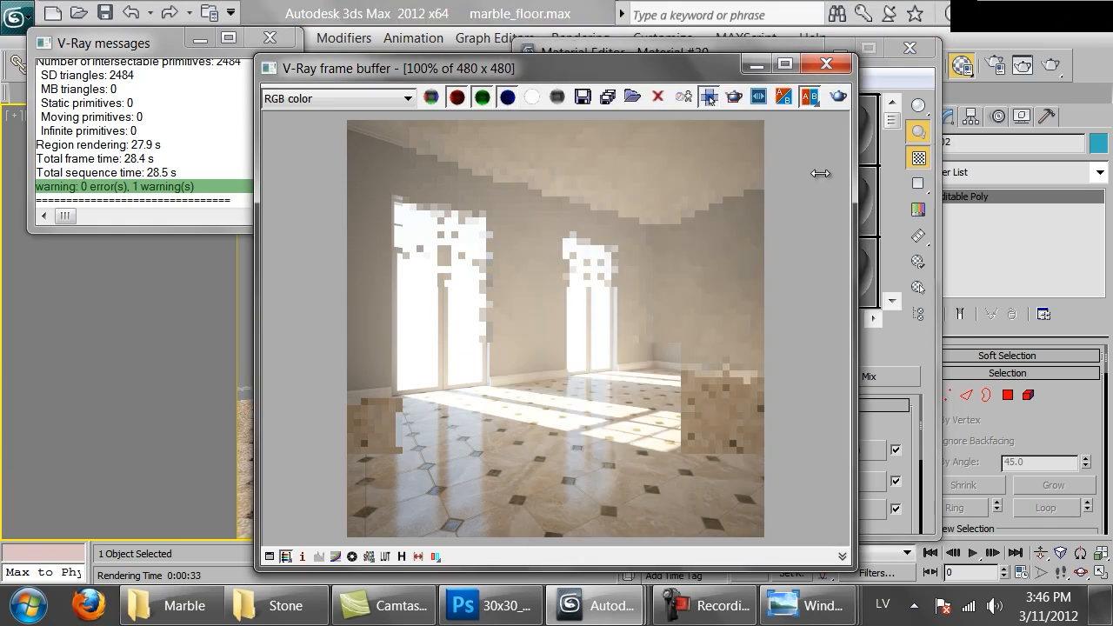
click(838, 95)
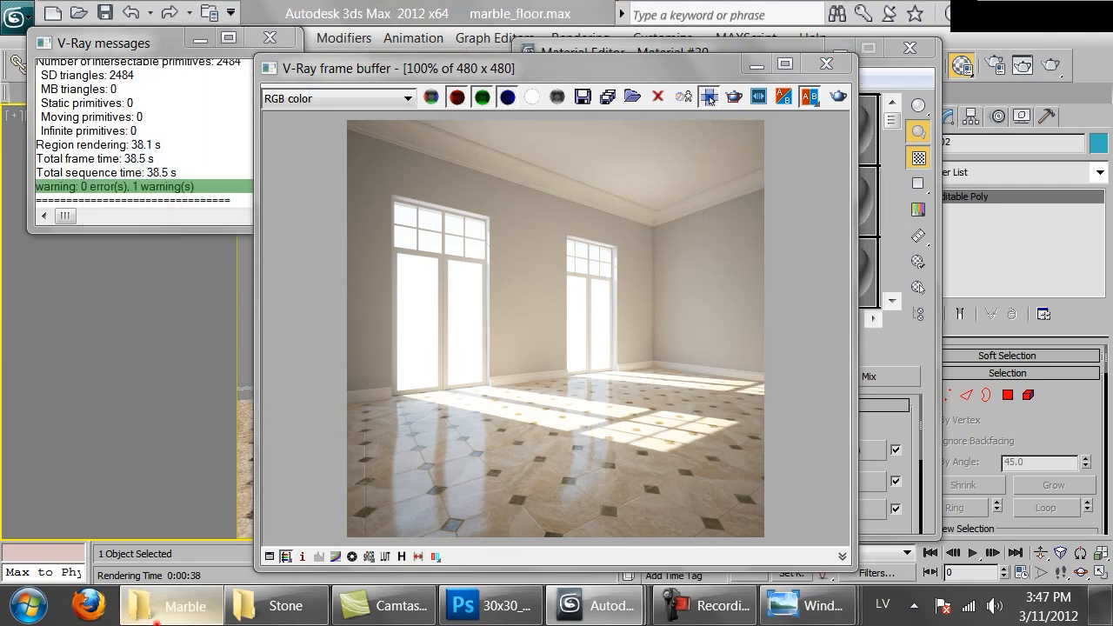
Open the dublin.jpg reference photo from the Stone folder, examine its octagon tile floor and return to the folder
click(174, 606)
scroll(396, 450, down, 5)
click(275, 606)
double_click(229, 478)
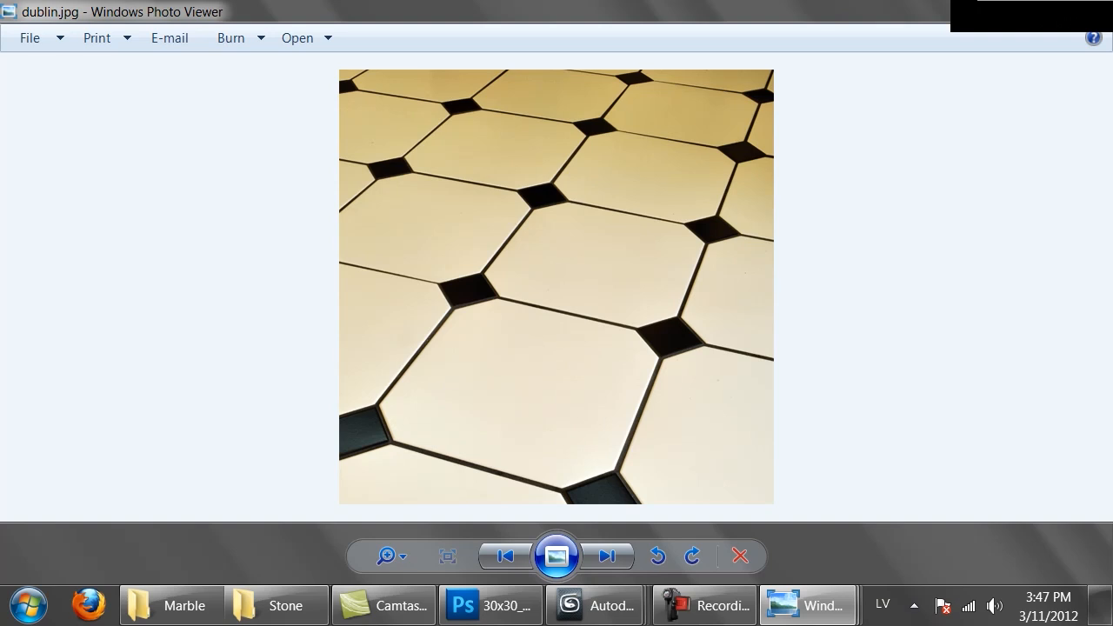
key(alt+Tab)
mouse_move(551, 439)
mouse_down()
mouse_move(611, 479)
mouse_move(551, 443)
mouse_up()
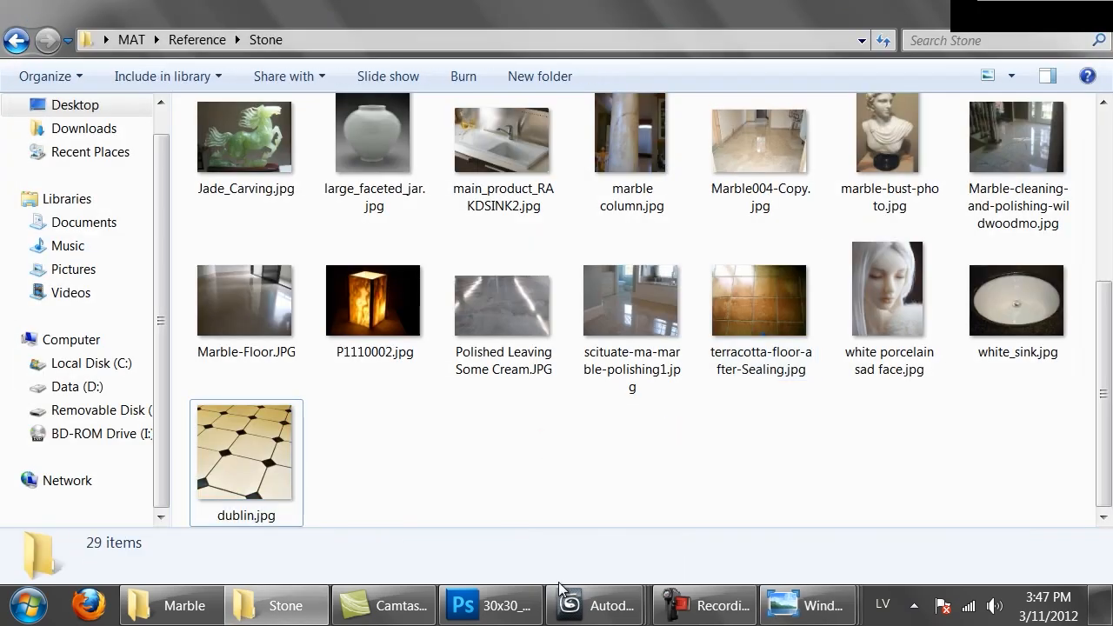
Return to 3ds Max and close the V-Ray frame buffer with the room render
mouse_move(574, 600)
click(873, 536)
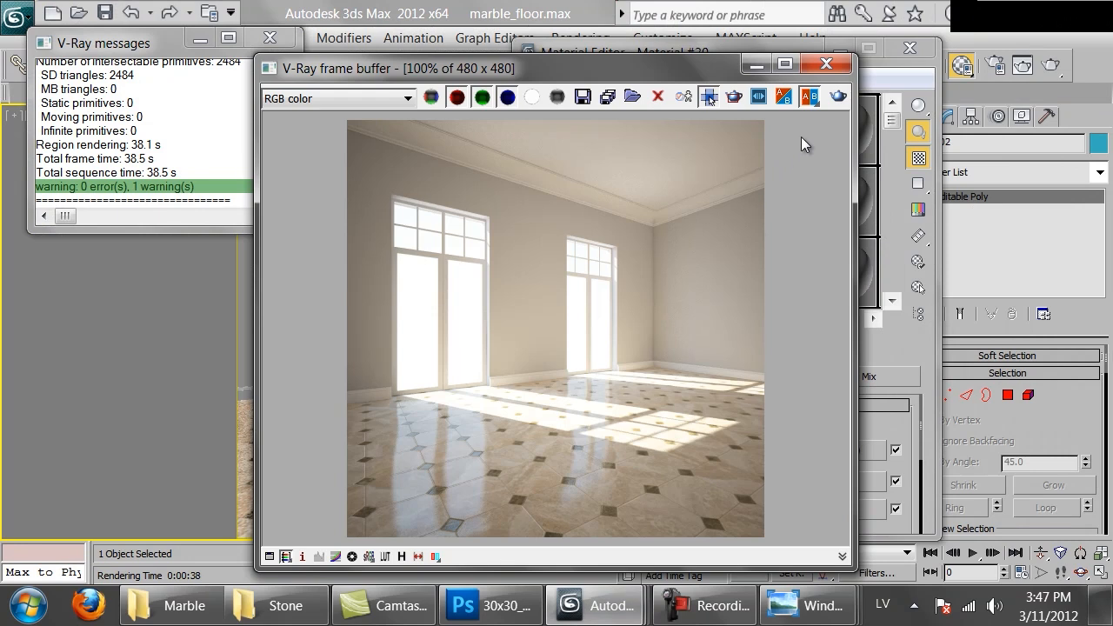
click(830, 68)
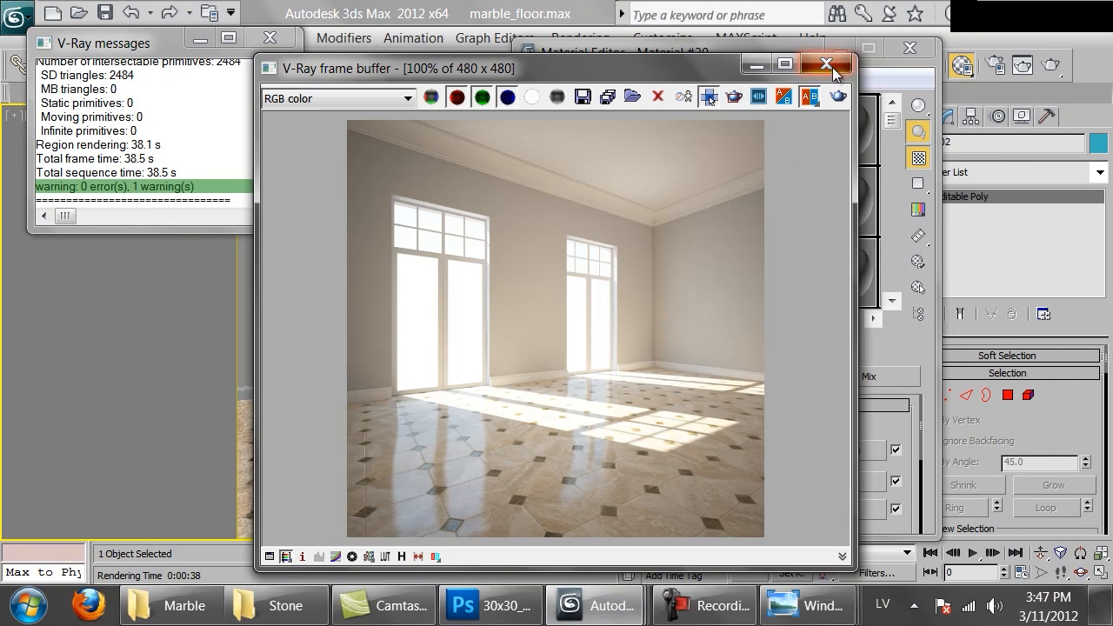
click(623, 203)
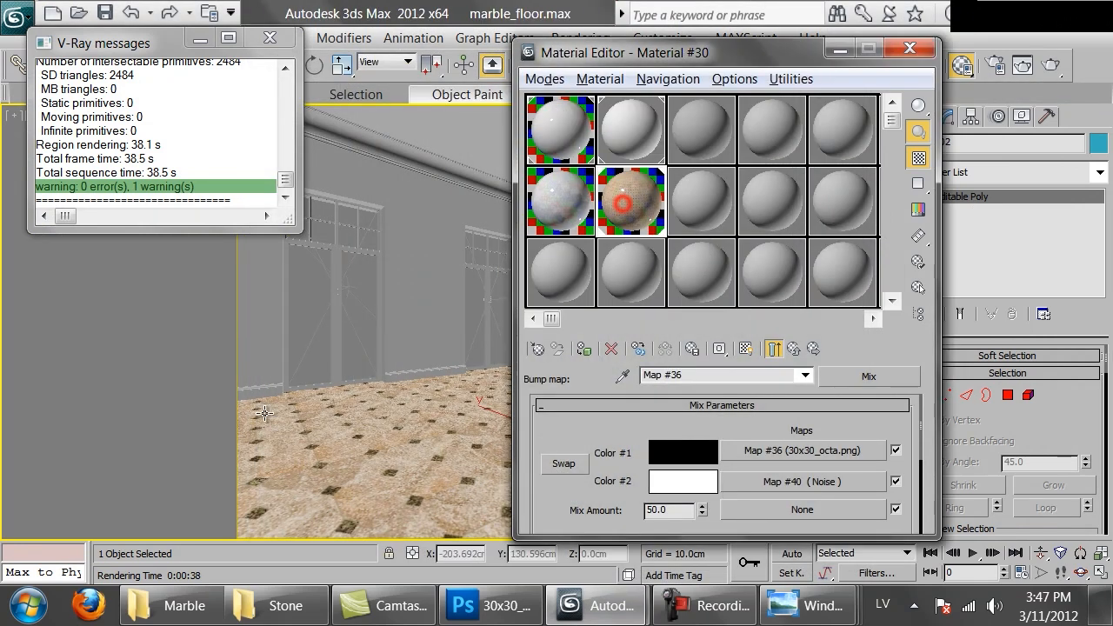
Switch to Photoshop, hide Layer 11 copy 3 and Layer 19, and set the Lightness of Layer 0's grout lines to -100
click(492, 608)
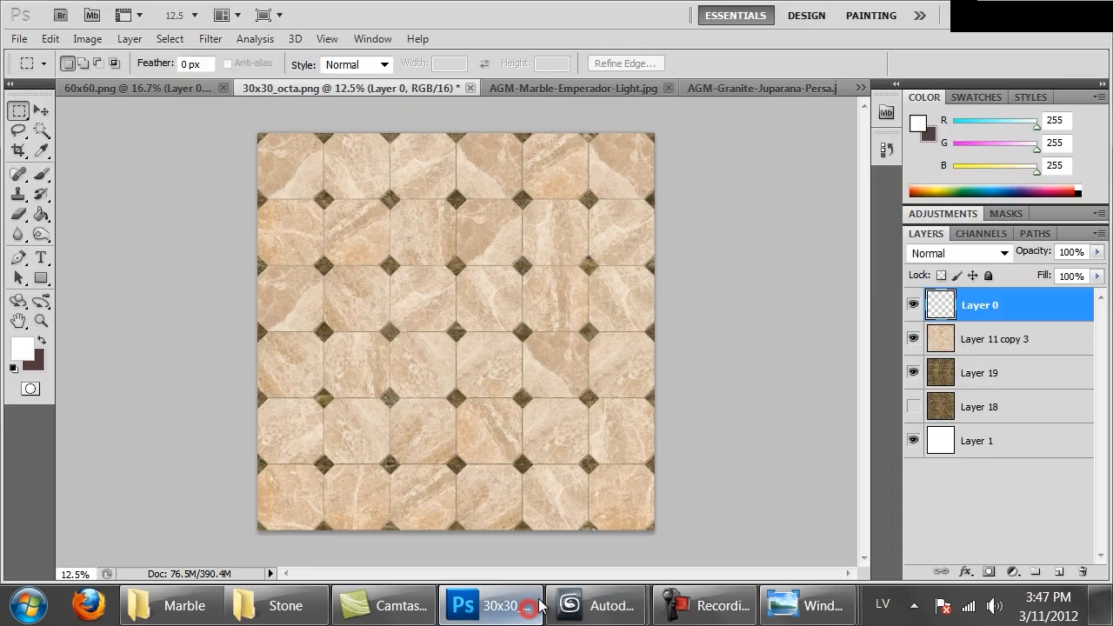
click(912, 340)
click(911, 372)
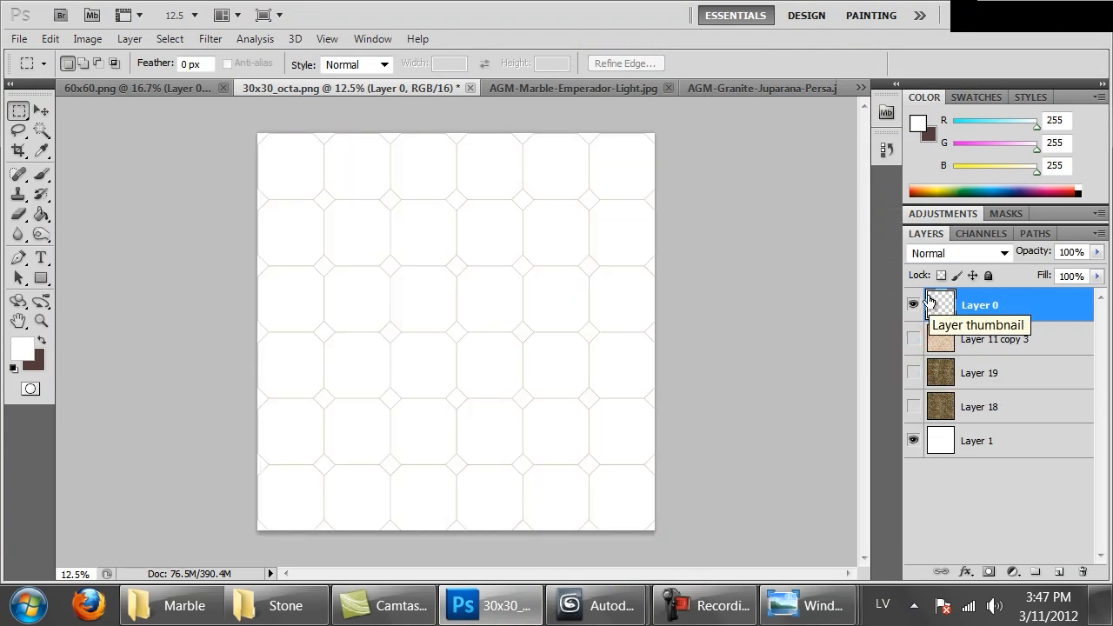
key(ctrl+u)
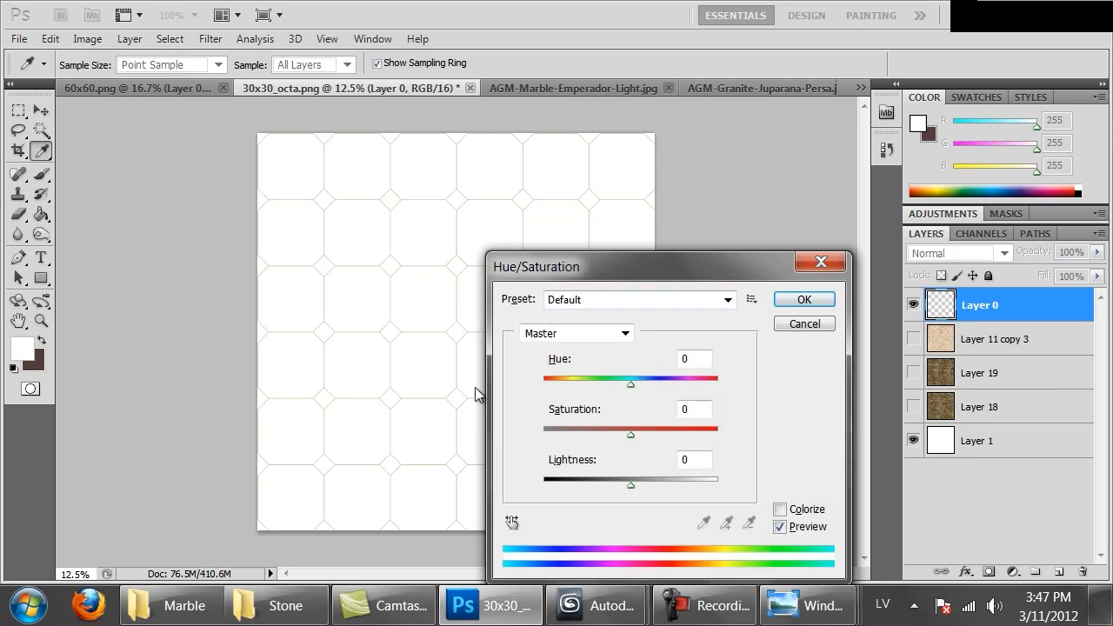
drag(584, 485, 512, 491)
click(789, 298)
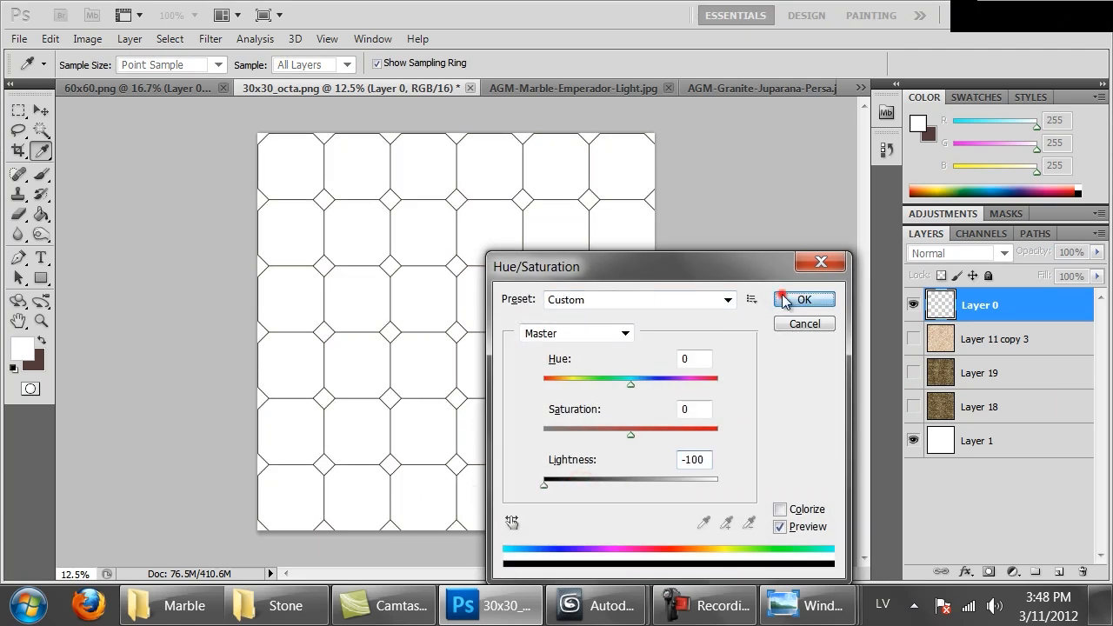
Add a new layer above Layer 0 and set up the Paint Bucket with black foreground colour and All Layers enabled
click(1059, 572)
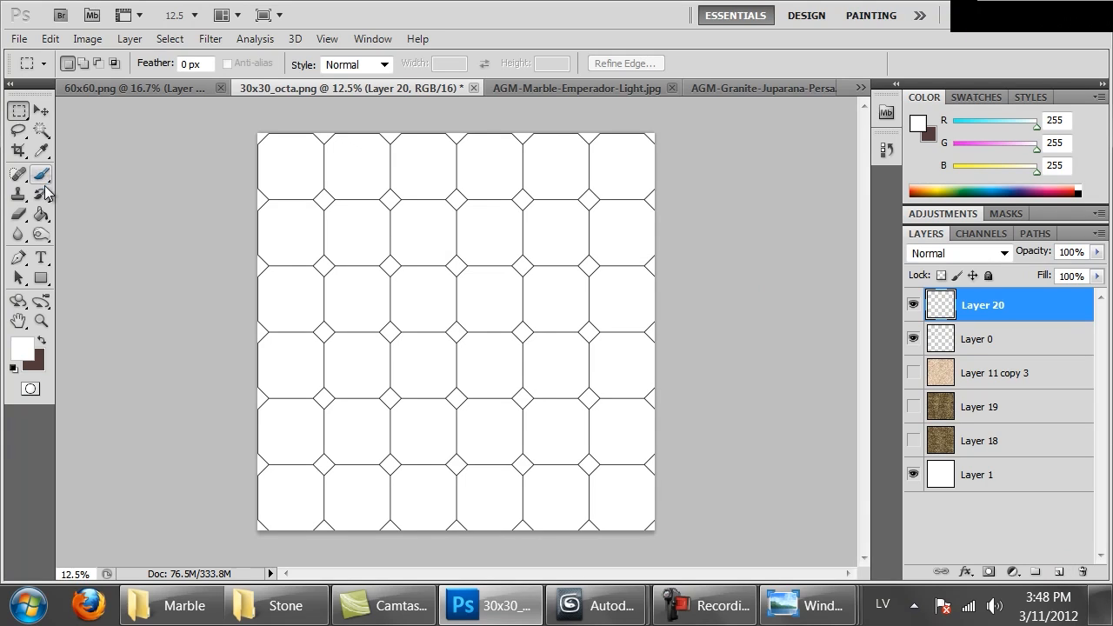
click(40, 214)
click(29, 348)
click(698, 351)
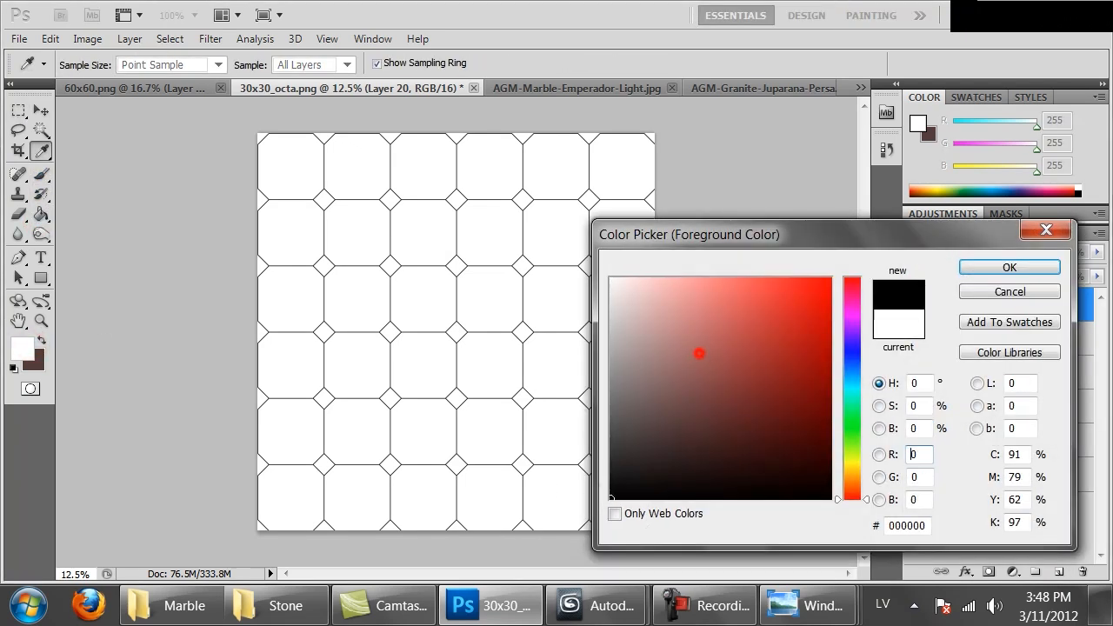
click(981, 266)
click(583, 200)
key(ctrl+z)
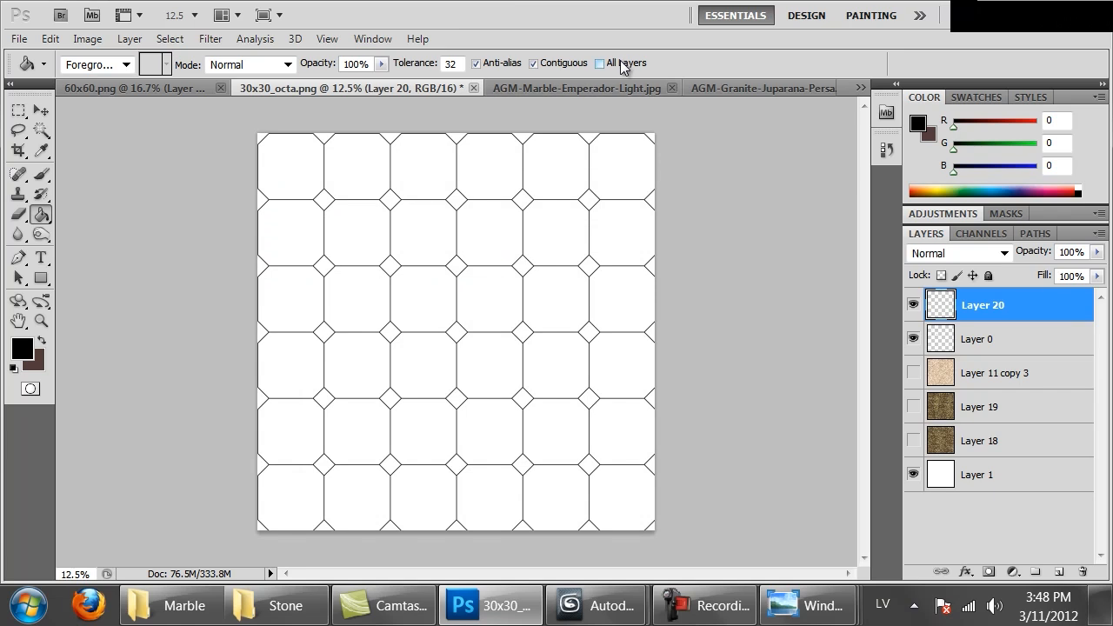
click(602, 63)
Fill all the small diamond tiles between the octagons, including the partial ones along the image edges, with black on Layer 20
click(260, 200)
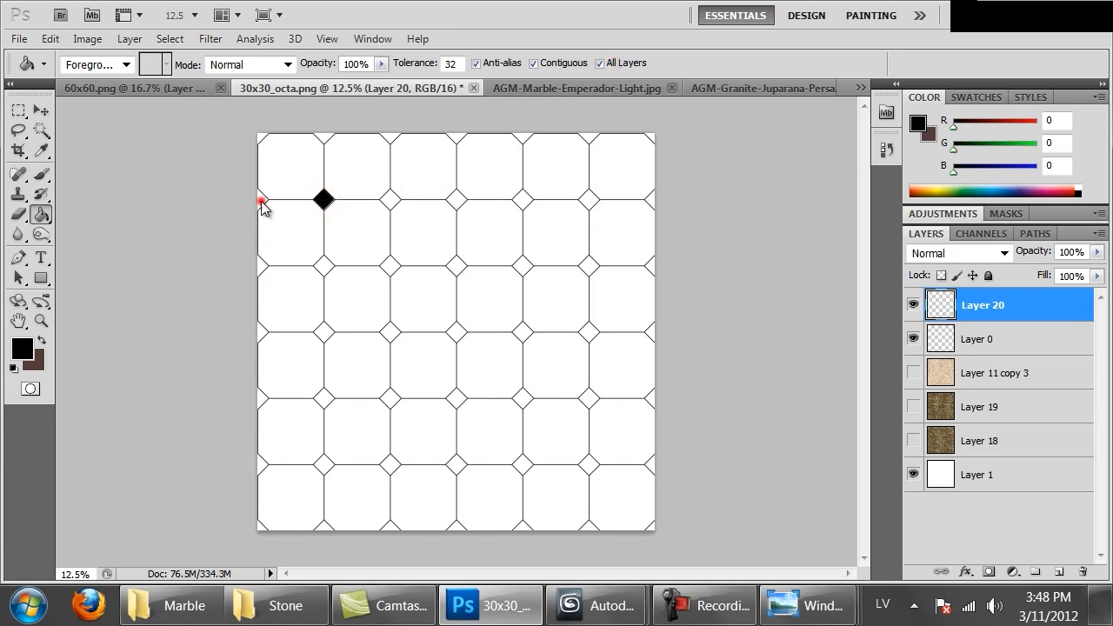
click(259, 133)
click(260, 136)
click(321, 134)
click(390, 200)
click(389, 136)
click(455, 199)
click(453, 136)
click(520, 134)
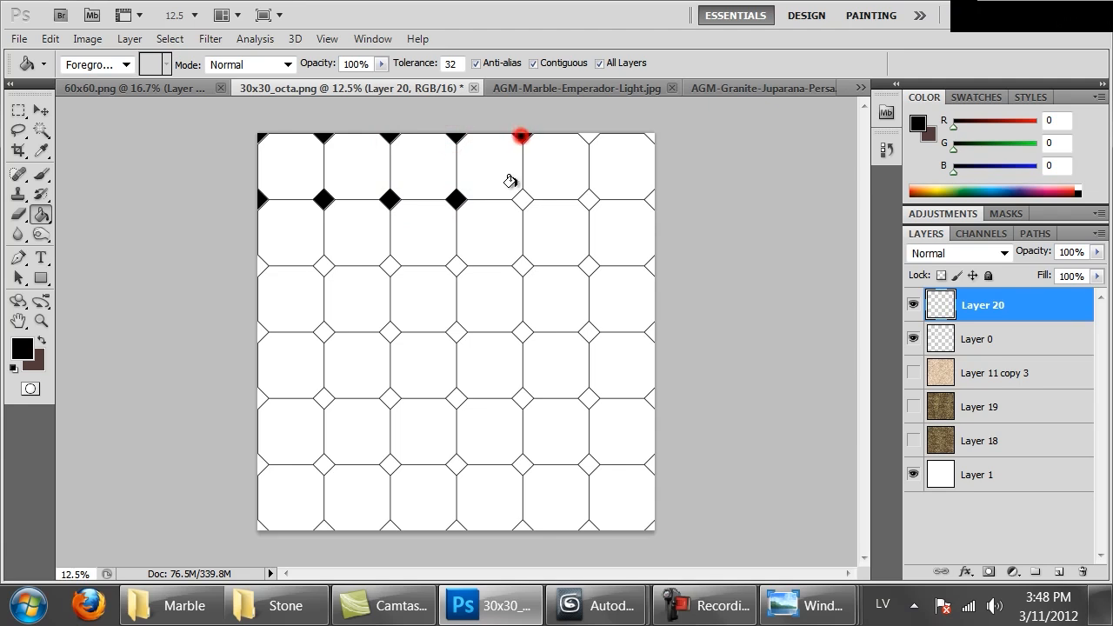
click(521, 200)
click(279, 476)
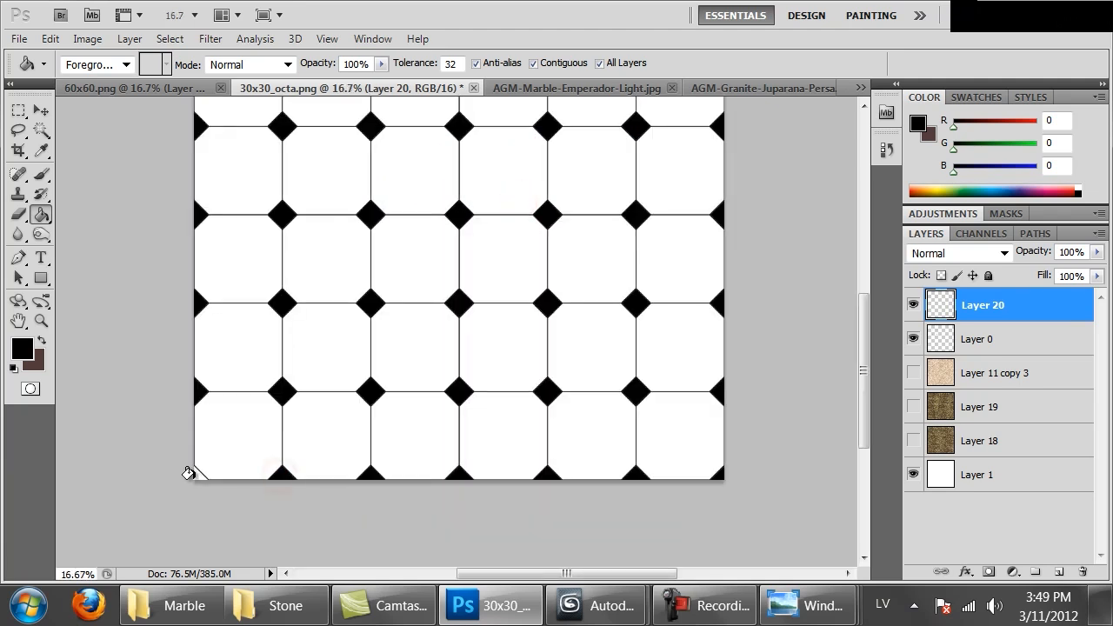
Select the black diamonds on Layer 20 and expand the selection by 2 pixels to cover the thin gap along the grout lines
key(ctrl+1)
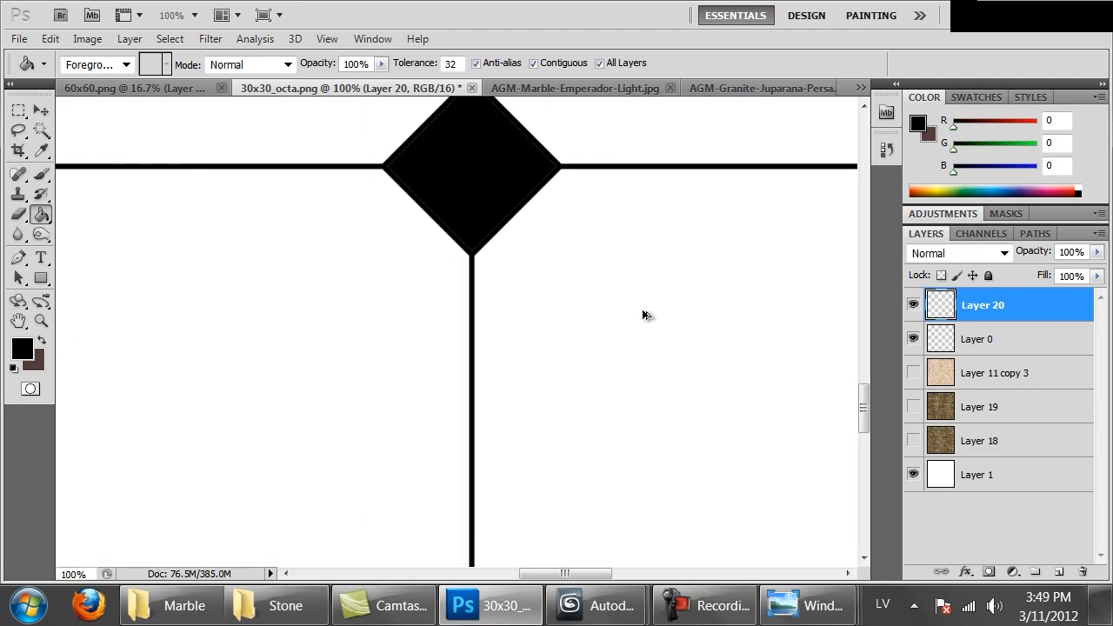
drag(616, 295, 626, 392)
key(ctrl+plus)
key(ctrl+plus)
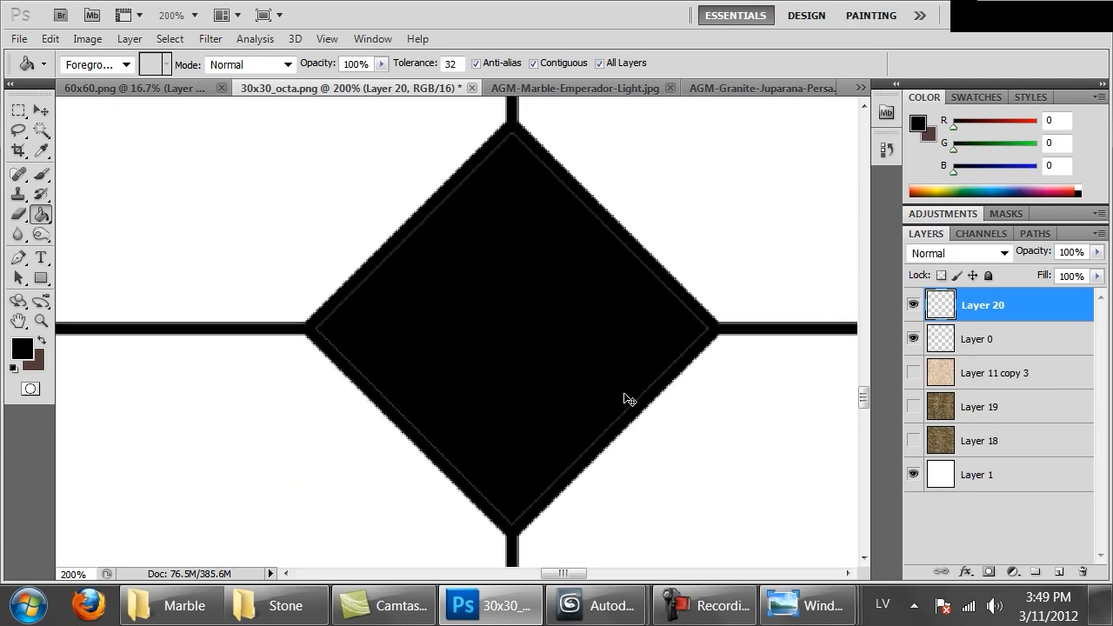
ctrl+click(943, 308)
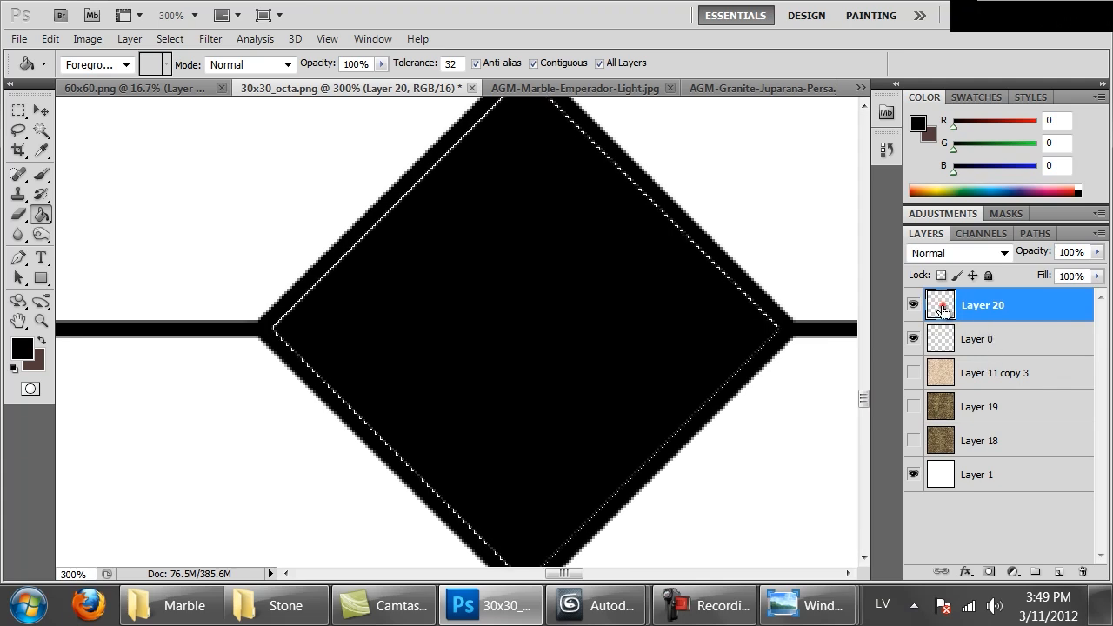
key(ctrl+minus)
key(ctrl+minus)
key(ctrl+minus)
key(ctrl+minus)
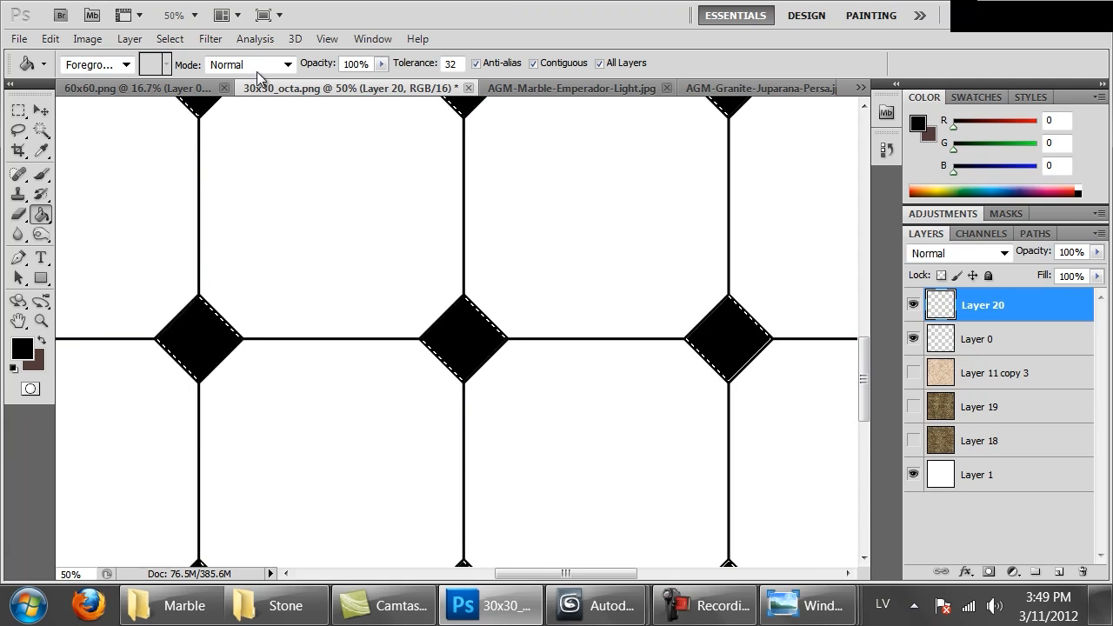
click(210, 39)
mouse_move(170, 38)
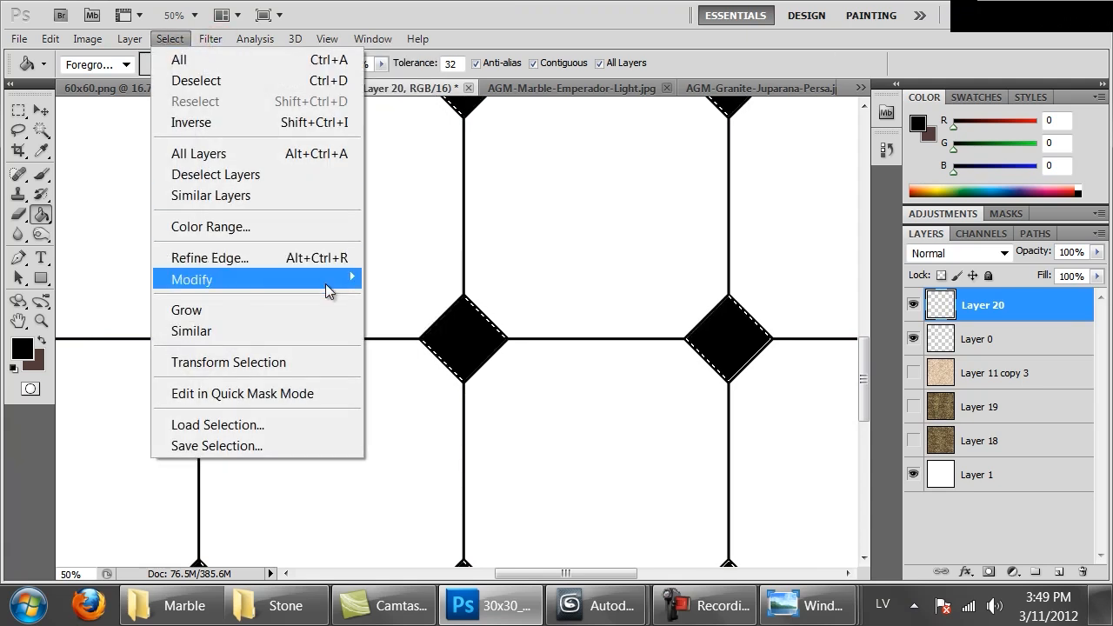
mouse_move(325, 279)
click(426, 321)
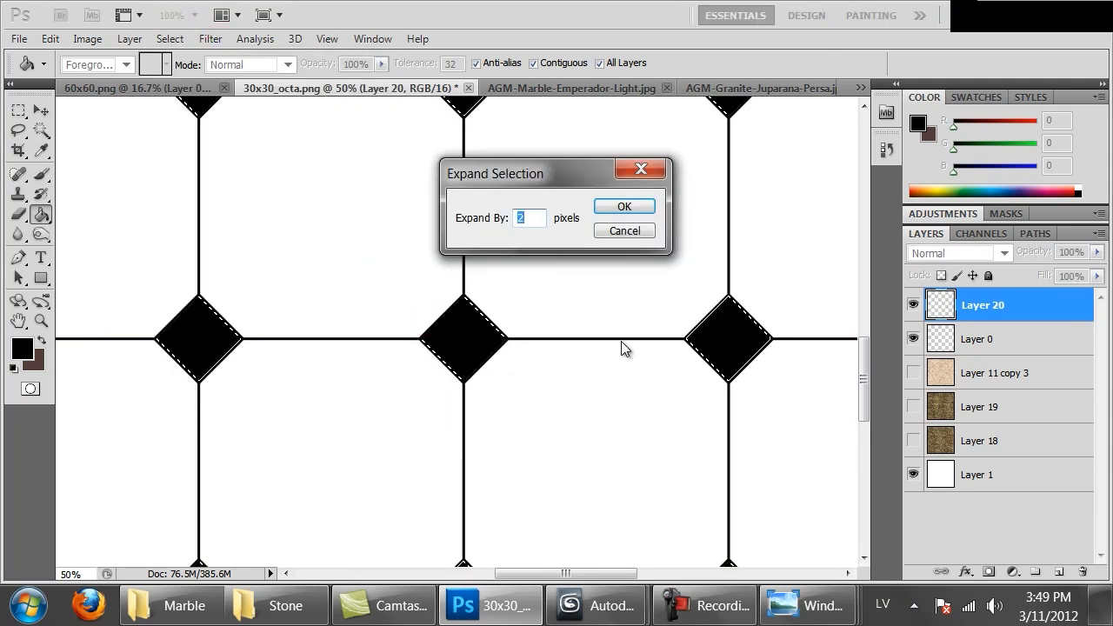
click(620, 201)
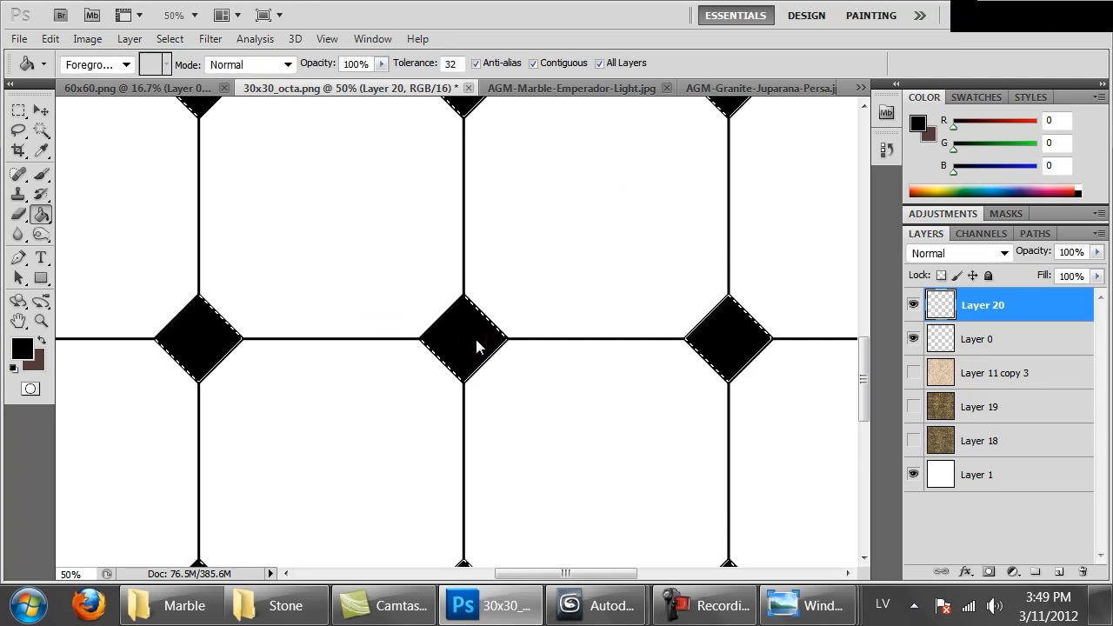
Hide every layer except the black diamonds of Layer 20 and the white background of Layer 1
click(911, 305)
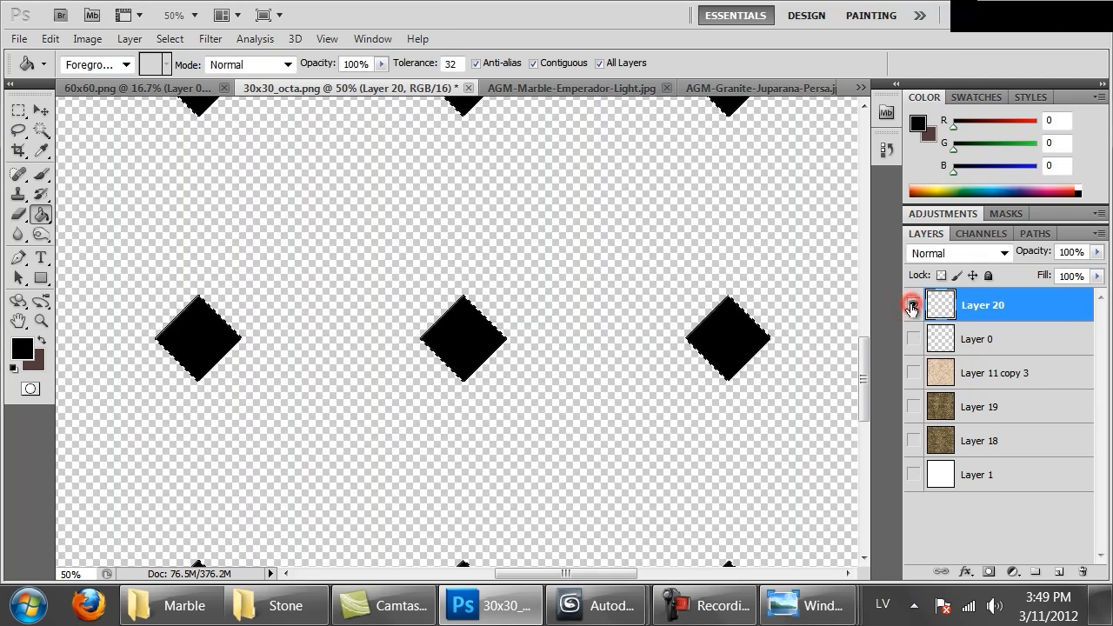
key(ctrl+minus)
key(ctrl+minus)
key(ctrl+minus)
key(ctrl+minus)
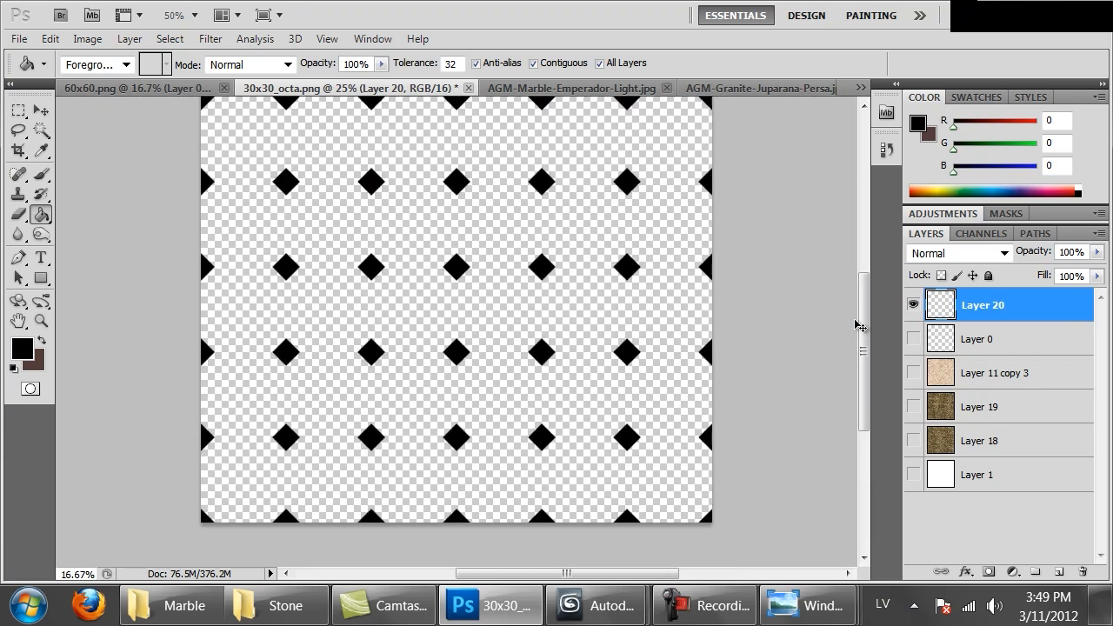
click(912, 476)
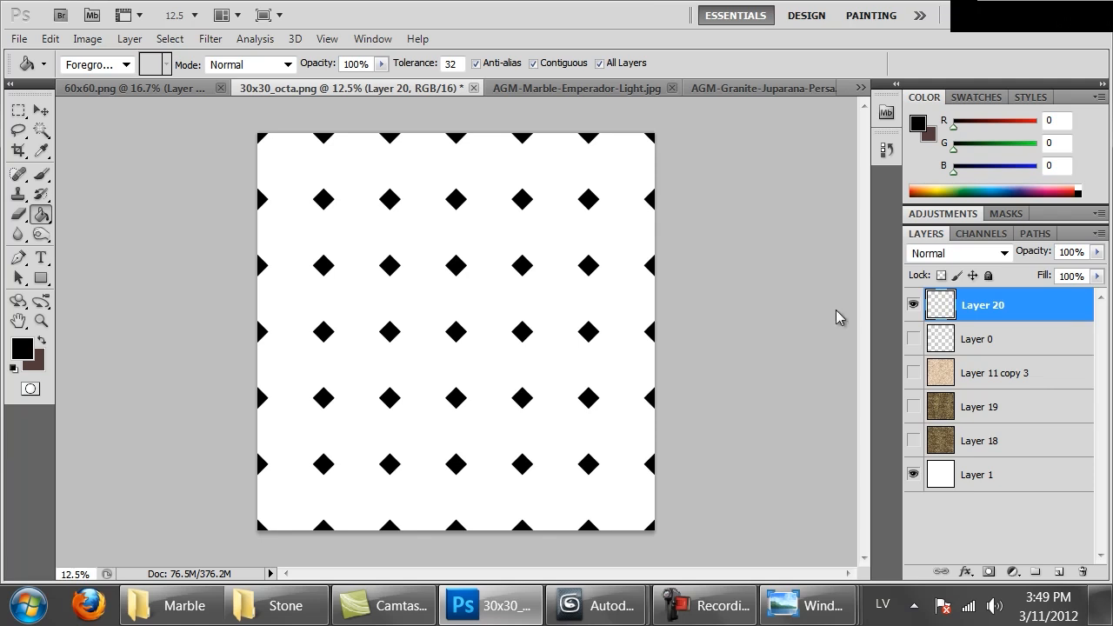
Save the black-and-white diamond mask as a non-interlaced PNG under a new 30x30 file name in the Marble folder
key(ctrl+shift+s)
click(333, 426)
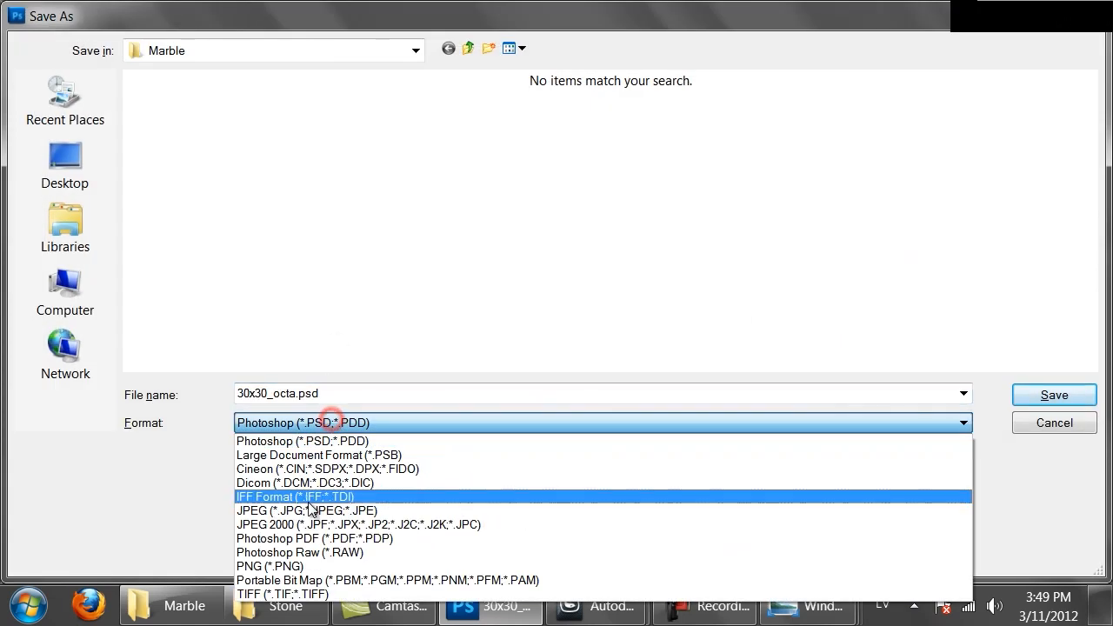
click(323, 564)
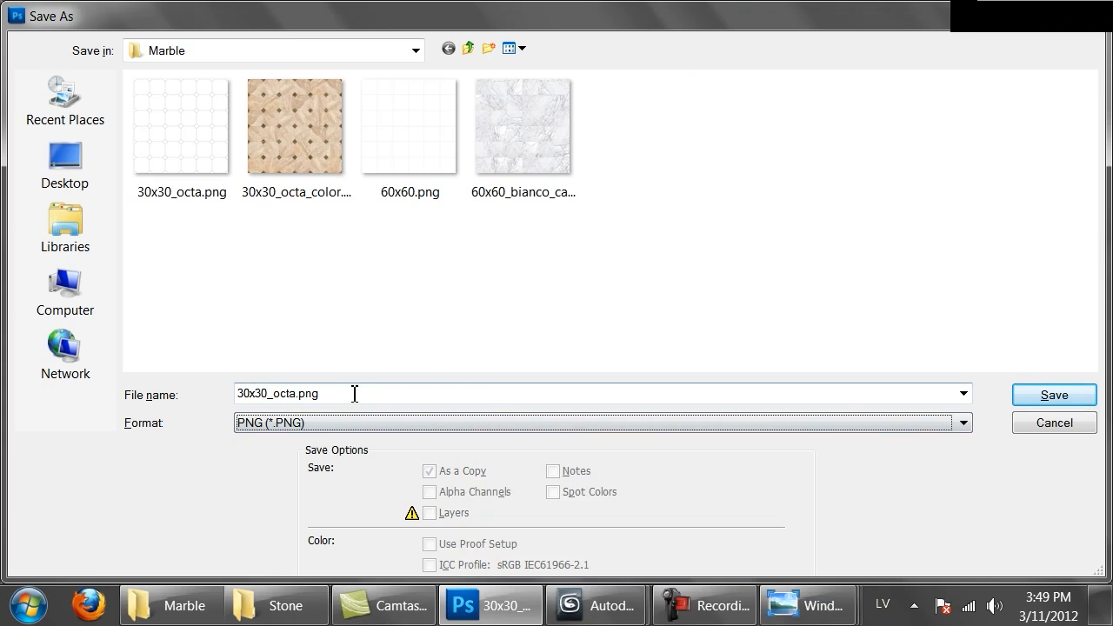
click(351, 391)
click(294, 393)
drag(276, 394, 296, 391)
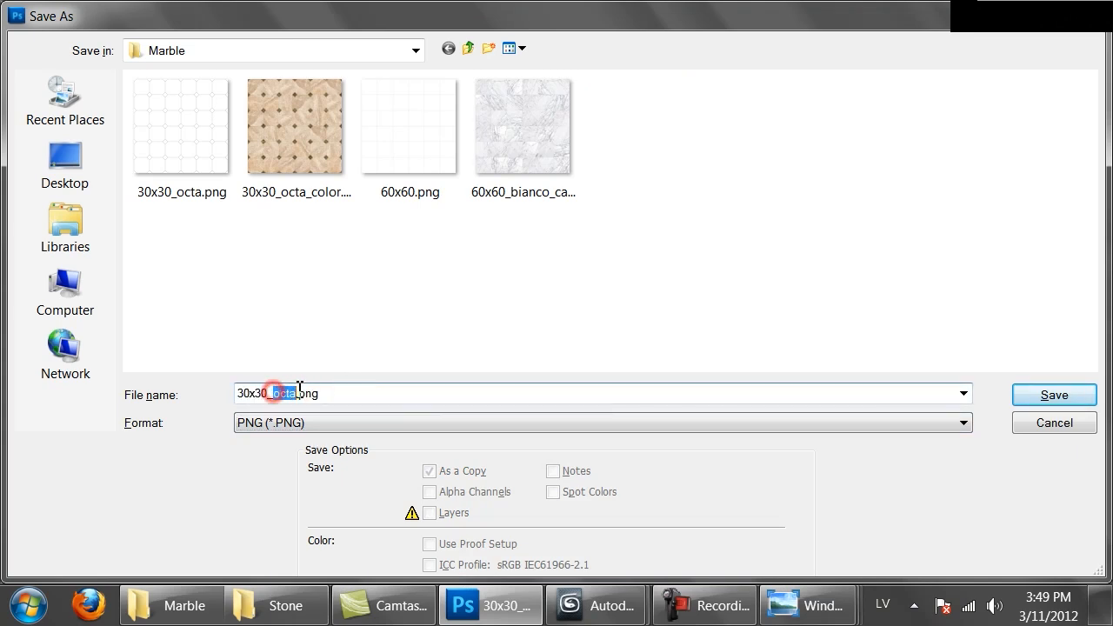
text(squares_only)
click(1052, 393)
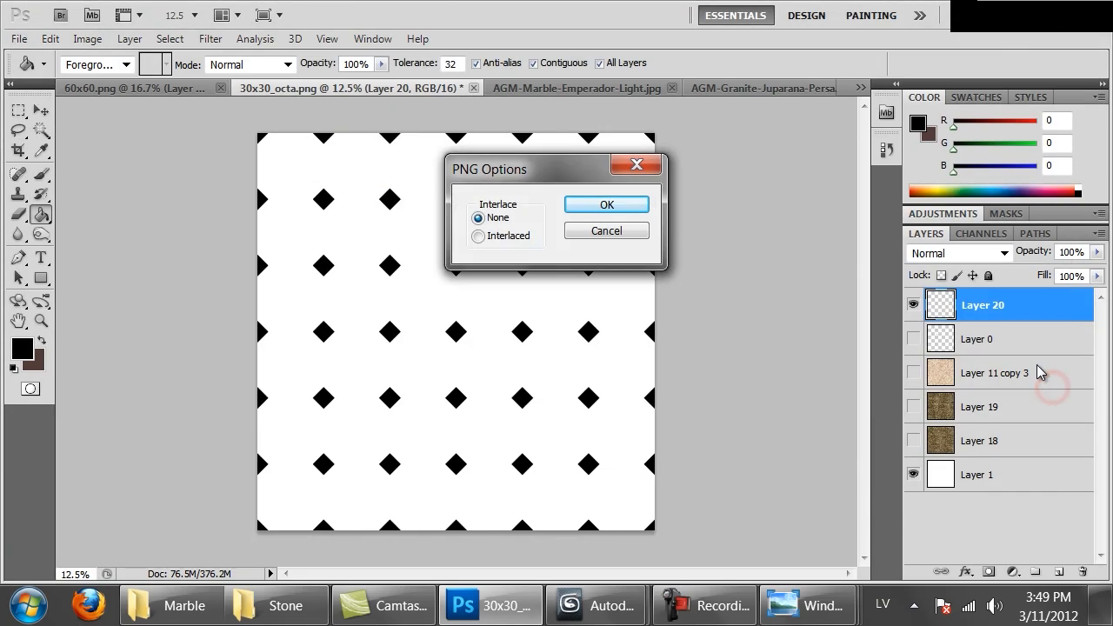
click(599, 204)
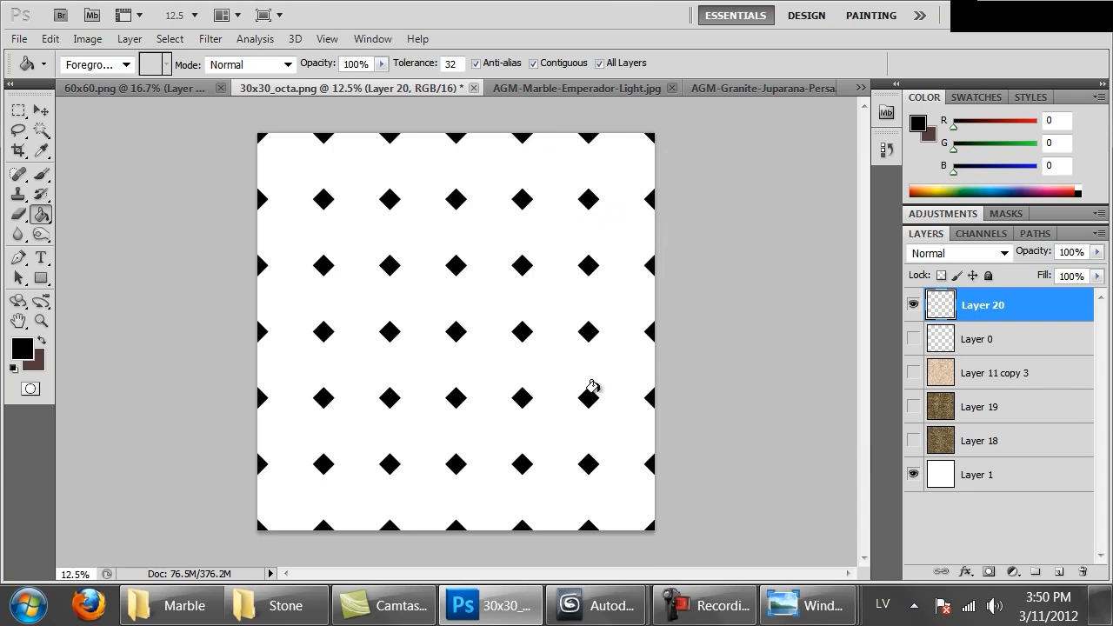
Return to 3ds Max, go up to the octagon tile material's top level and copy it to the first empty sample slot
mouse_move(581, 608)
click(476, 528)
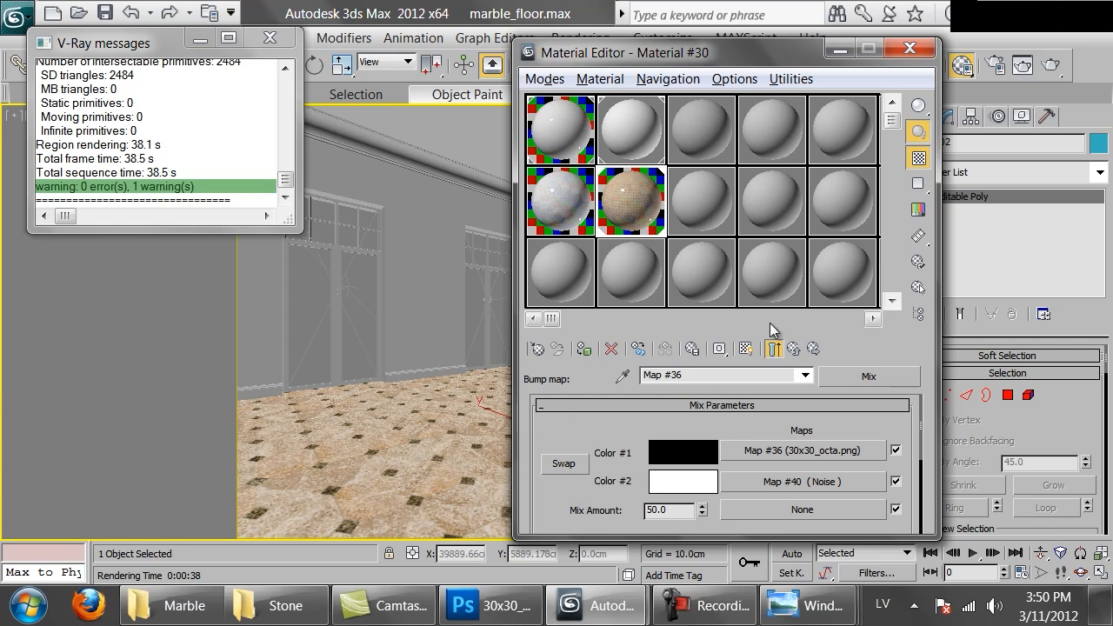
click(788, 348)
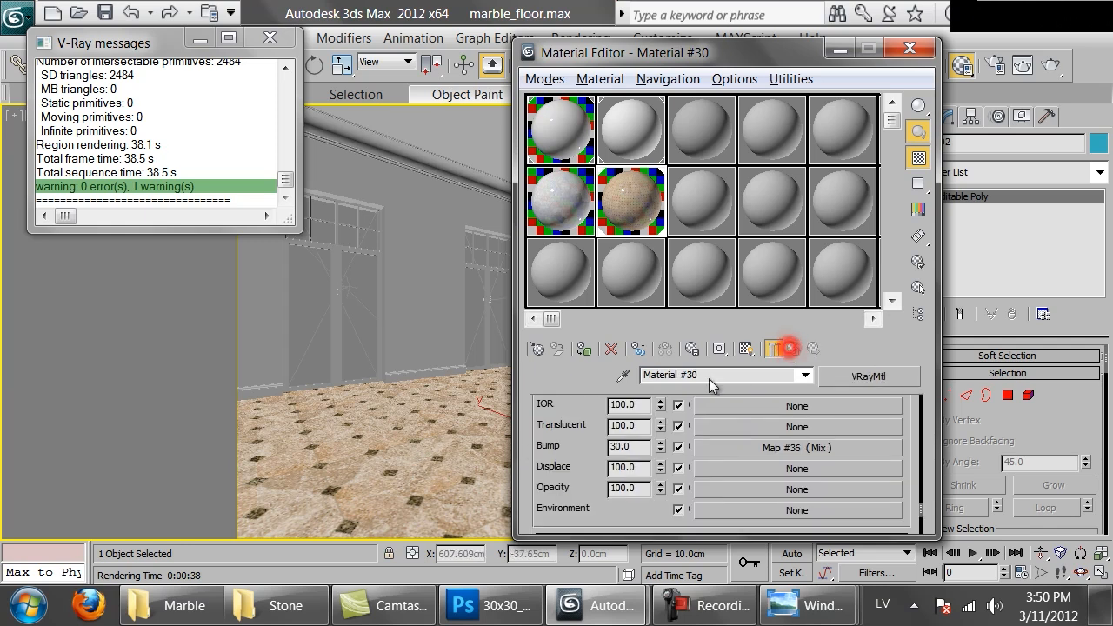
scroll(579, 408, up, 5)
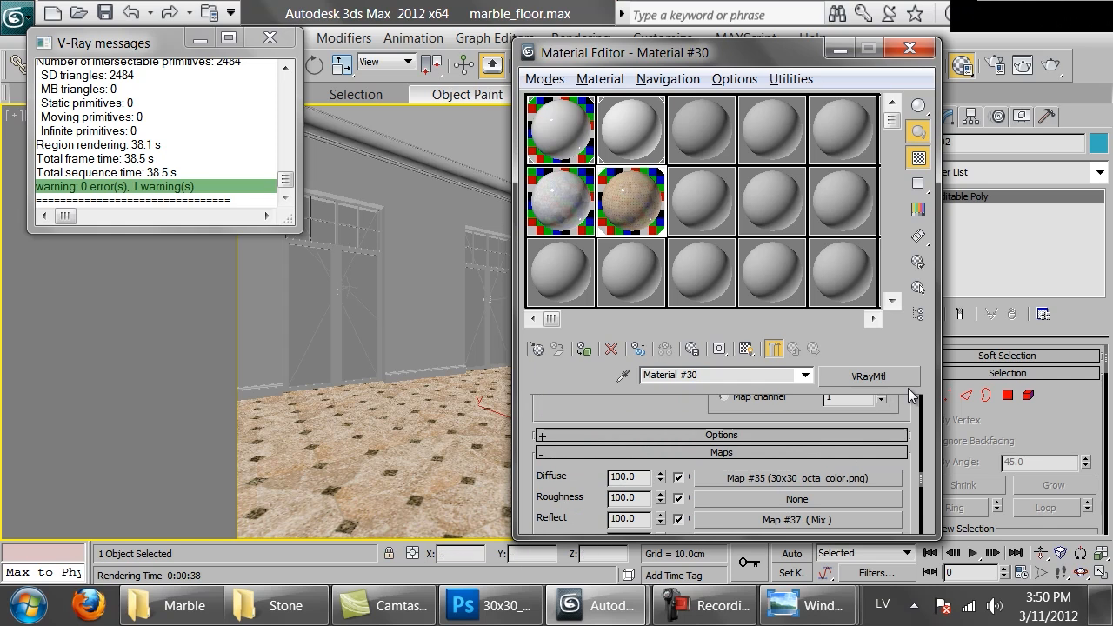
click(878, 379)
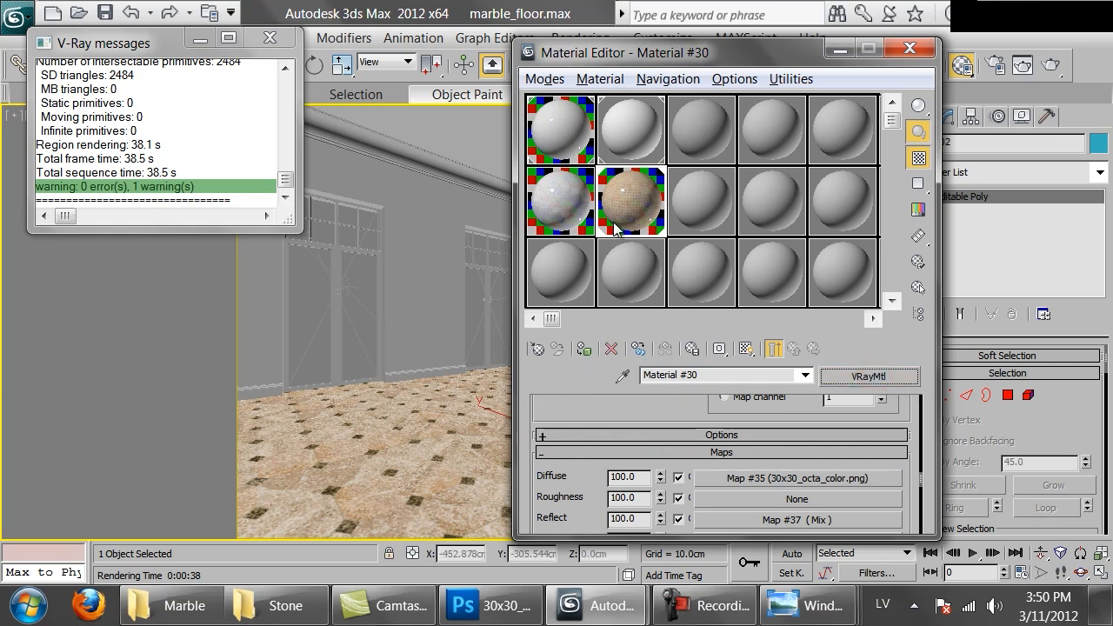
click(565, 254)
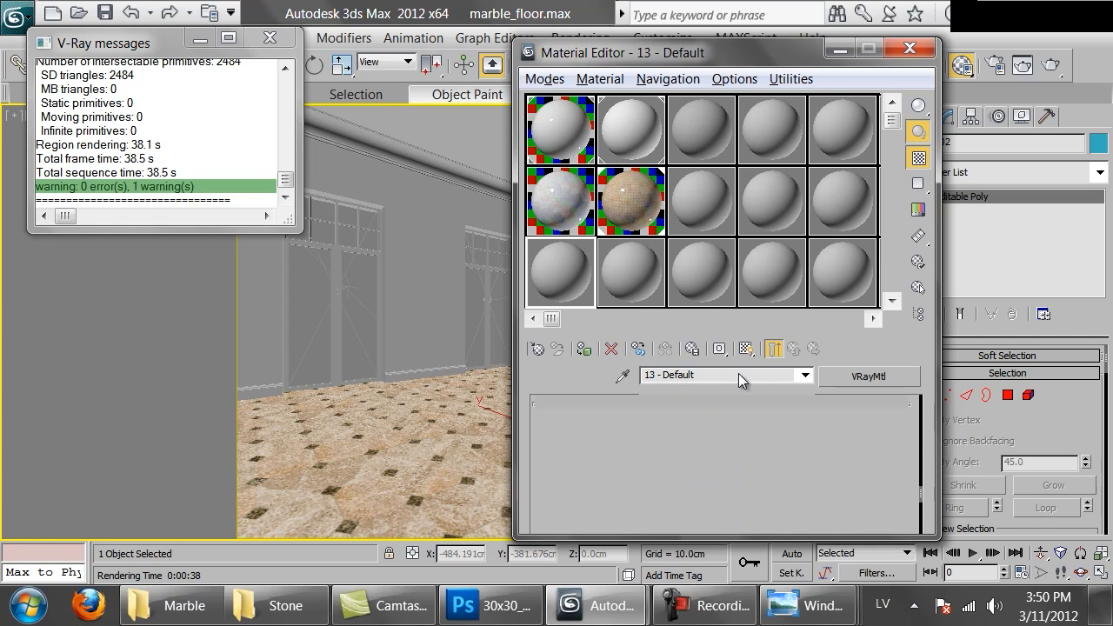
Convert the copied octagon tile material to a VRayBlendMtl, keeping the old material as its base sub-material
click(870, 375)
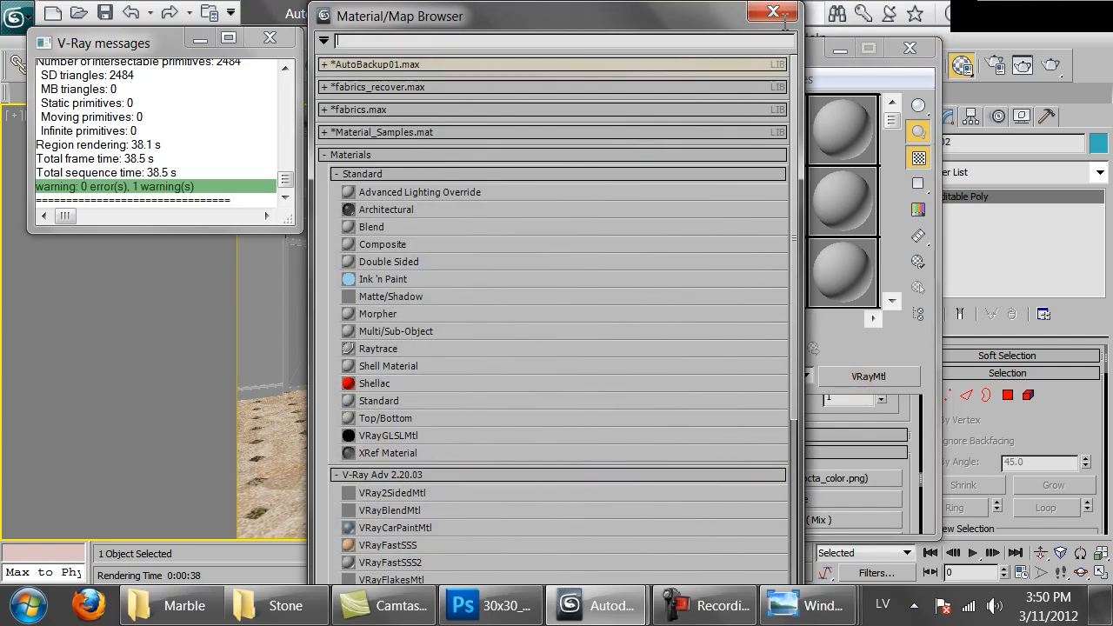
double_click(414, 512)
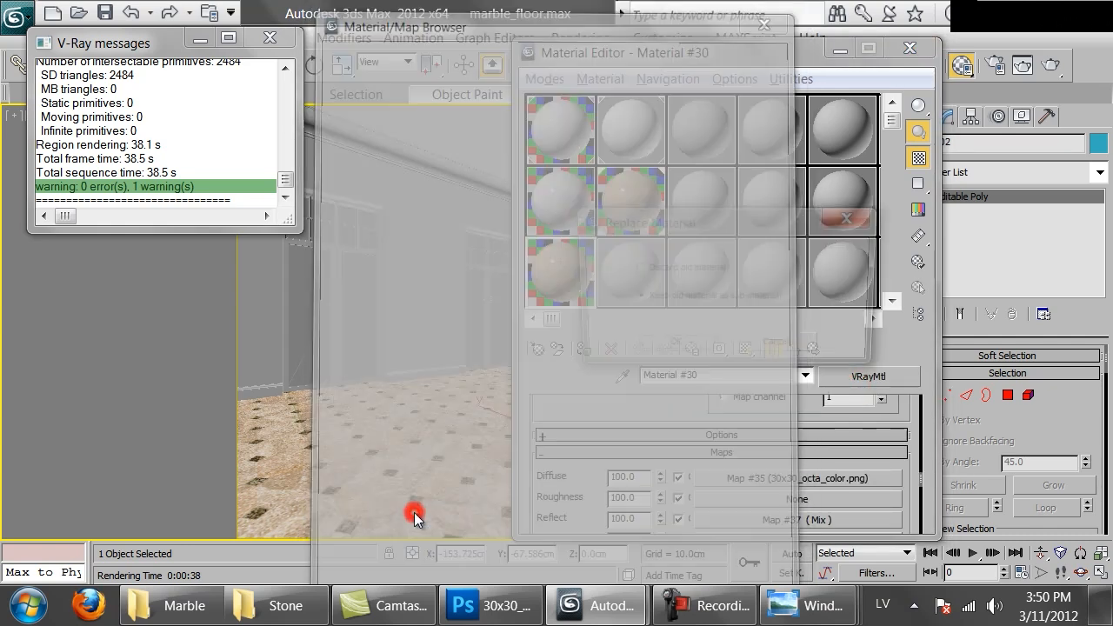
click(648, 348)
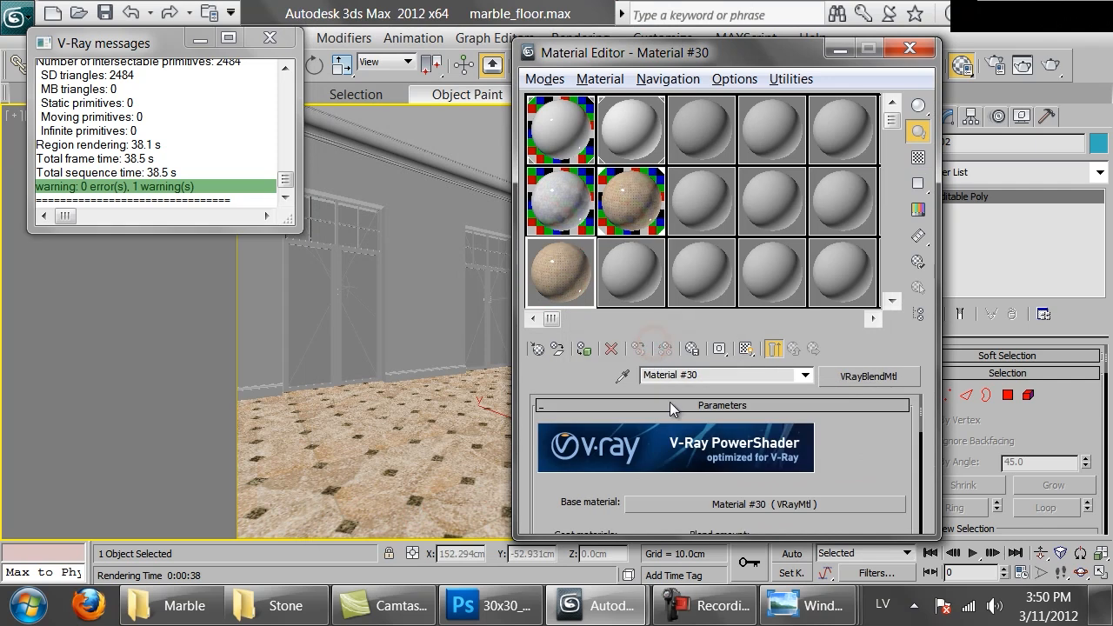
Duplicate the blend's base material into the first coat material slot and open that coat material
drag(884, 452, 885, 359)
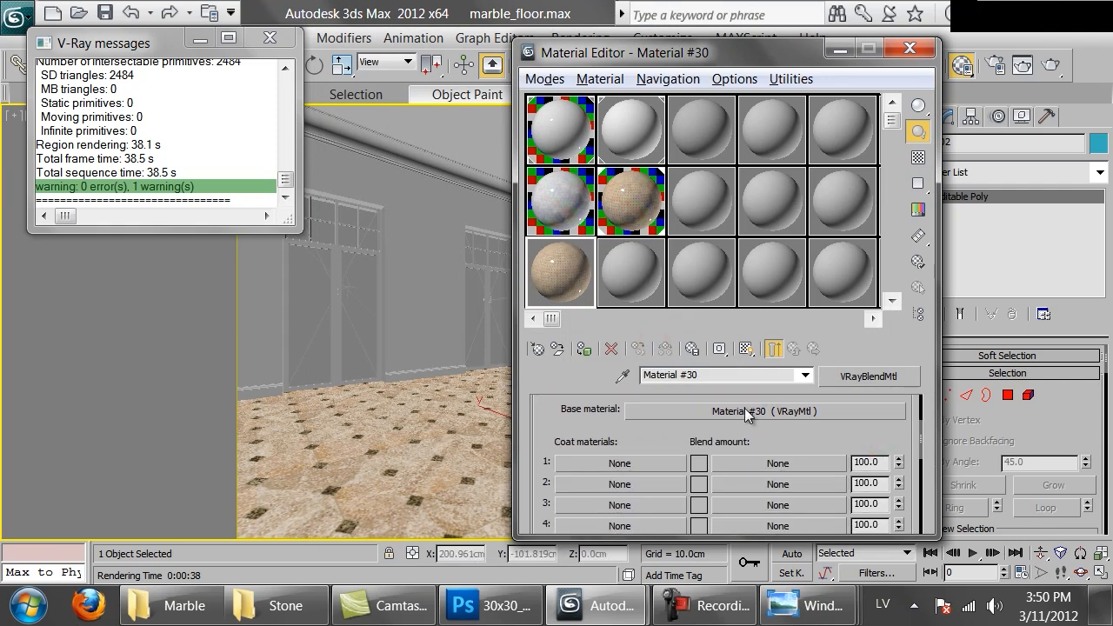
drag(744, 410, 614, 465)
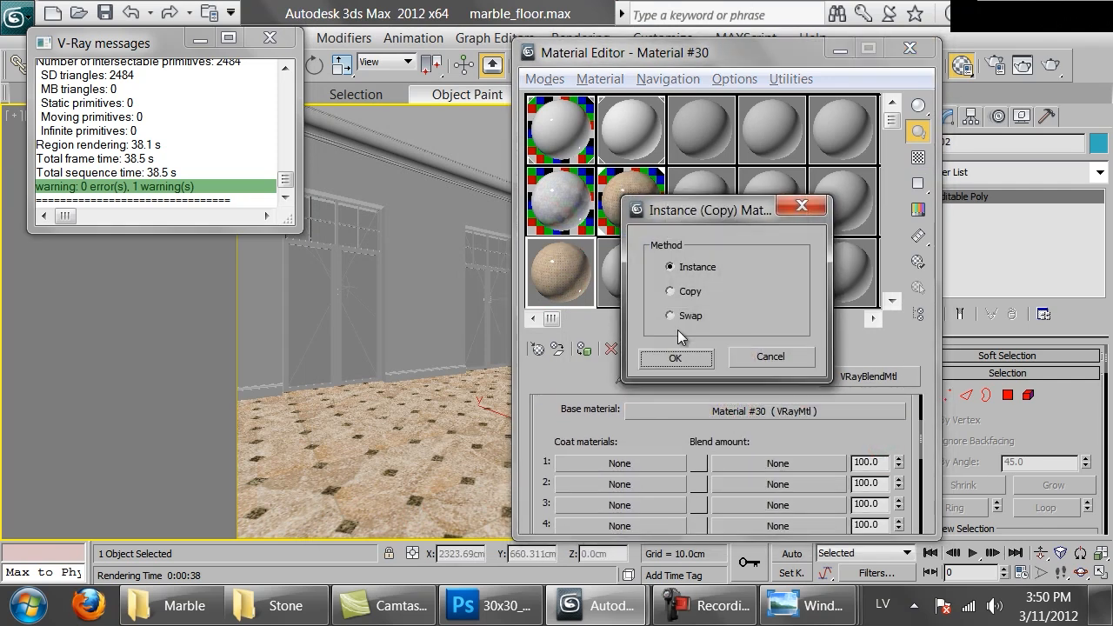
click(674, 357)
click(614, 470)
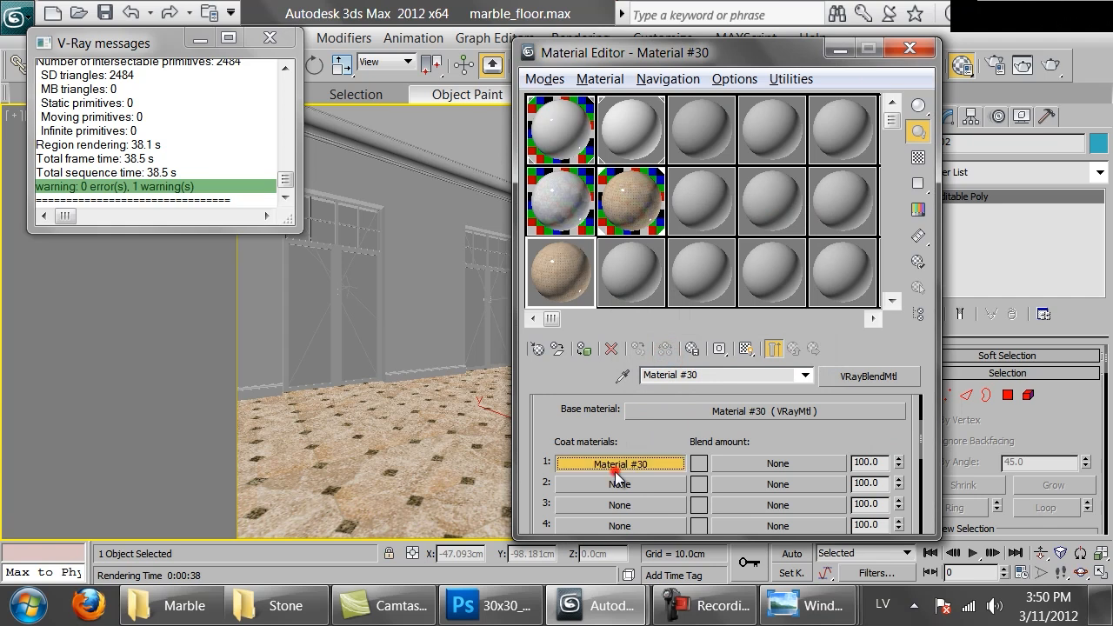
Open a magnified preview of the material, move it clear of the editor and clear the coat's Reflect map
double_click(559, 264)
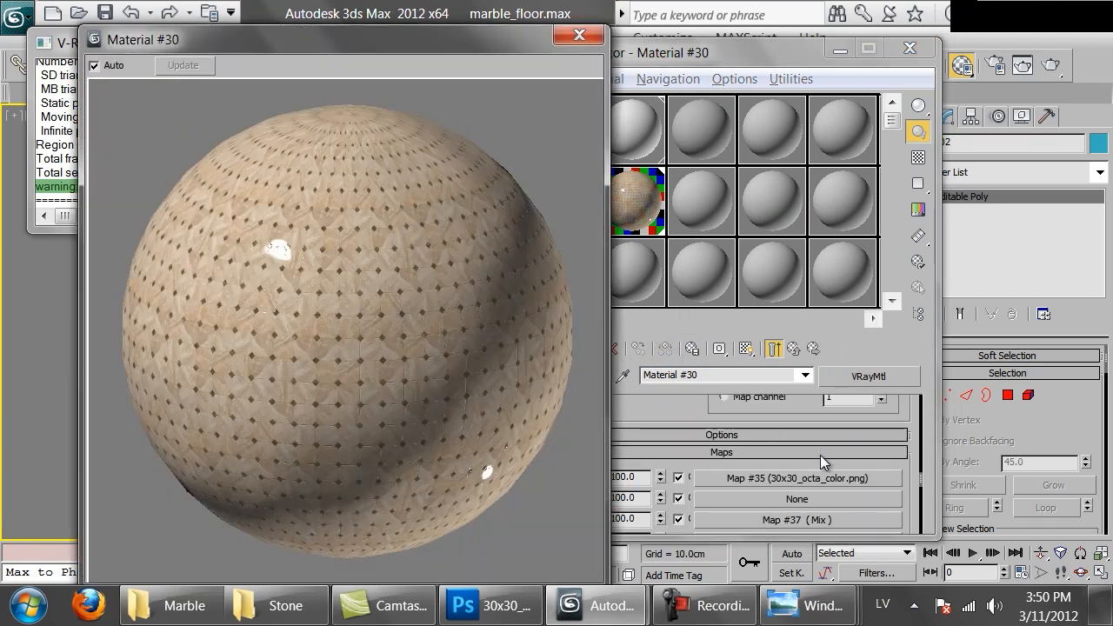
scroll(742, 437, down, 2)
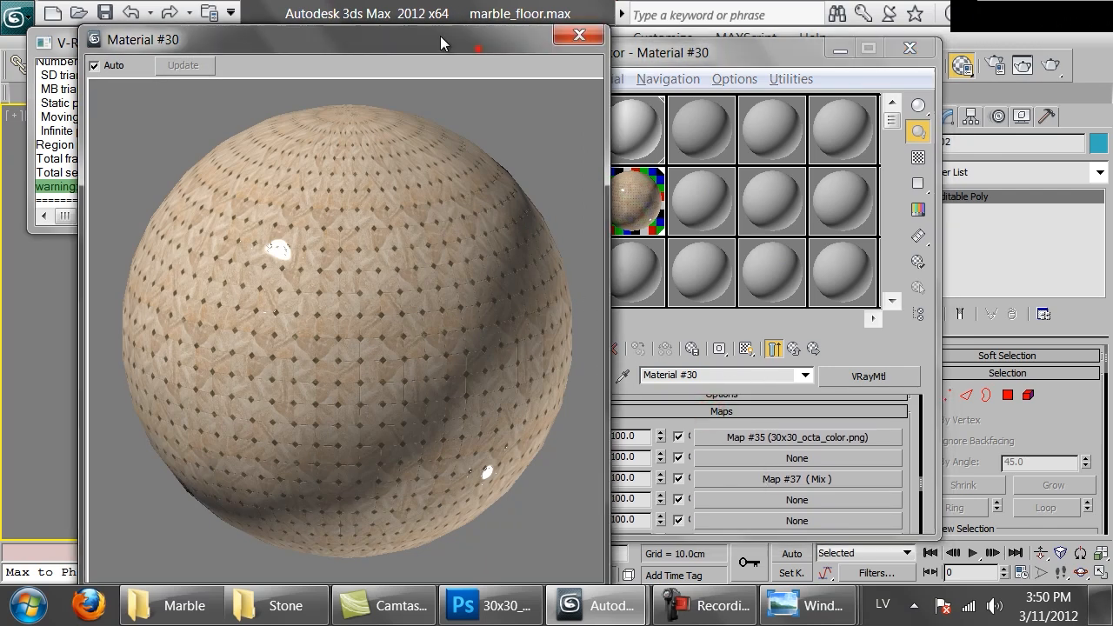
drag(564, 39, 479, 16)
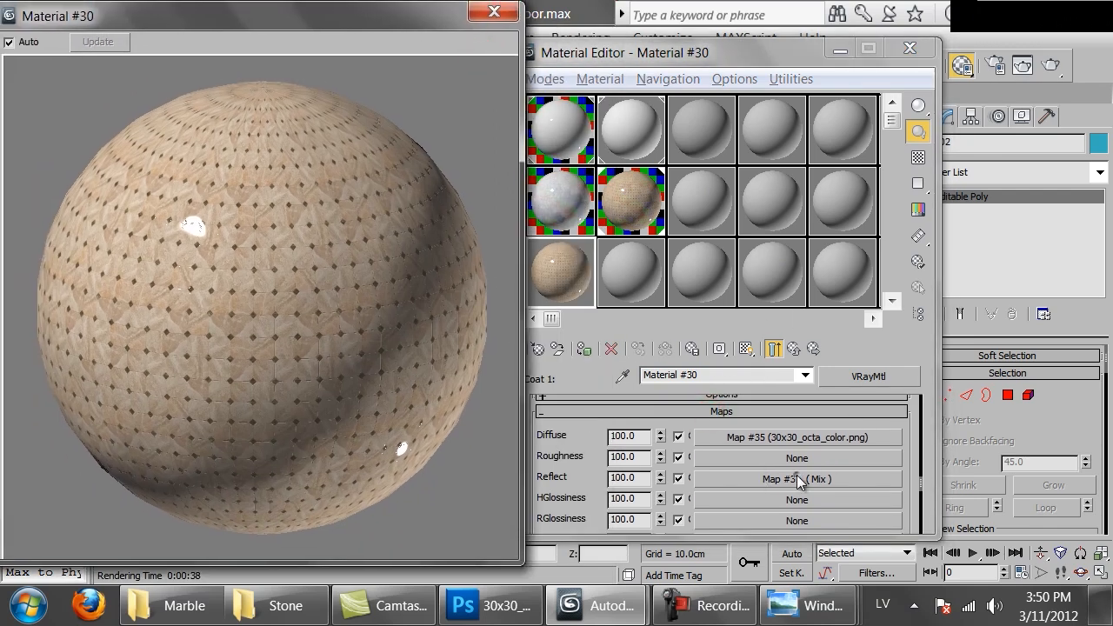
right_click(797, 481)
click(833, 437)
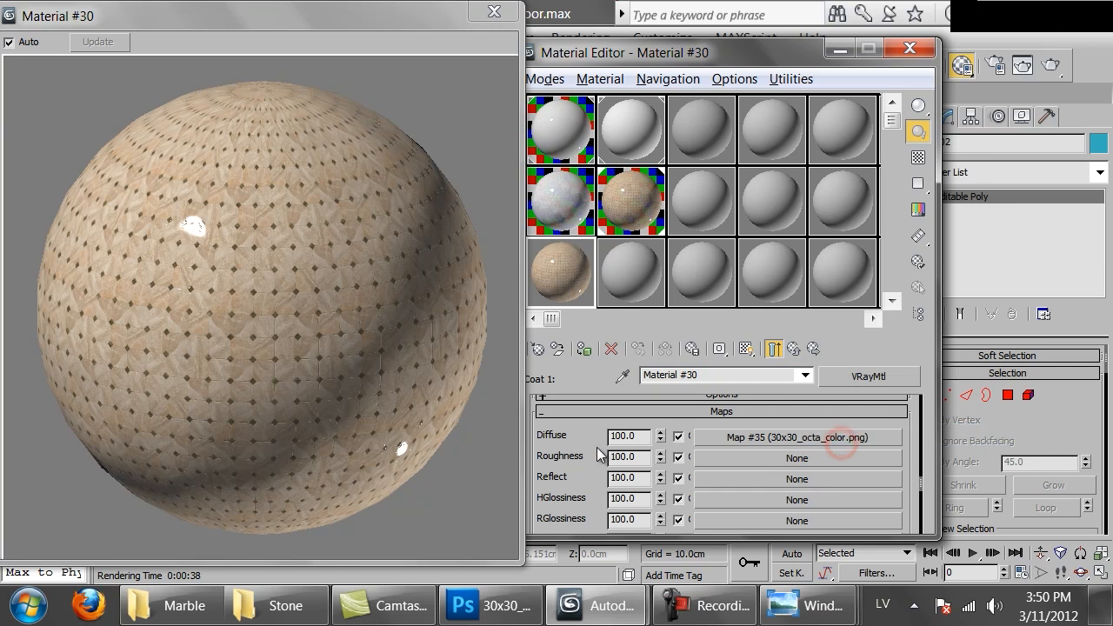
Set the value of the coat material's reflection color to 10
scroll(608, 448, up, 5)
scroll(644, 426, up, 5)
scroll(672, 489, down, 2)
click(677, 487)
double_click(801, 223)
text(20)
key(Return)
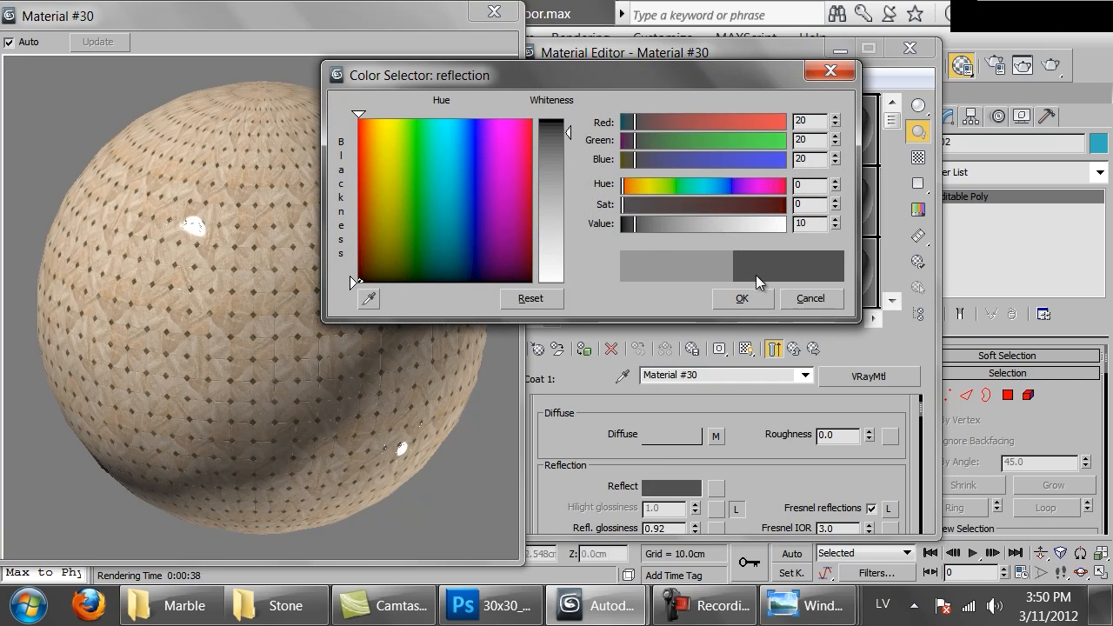
click(732, 293)
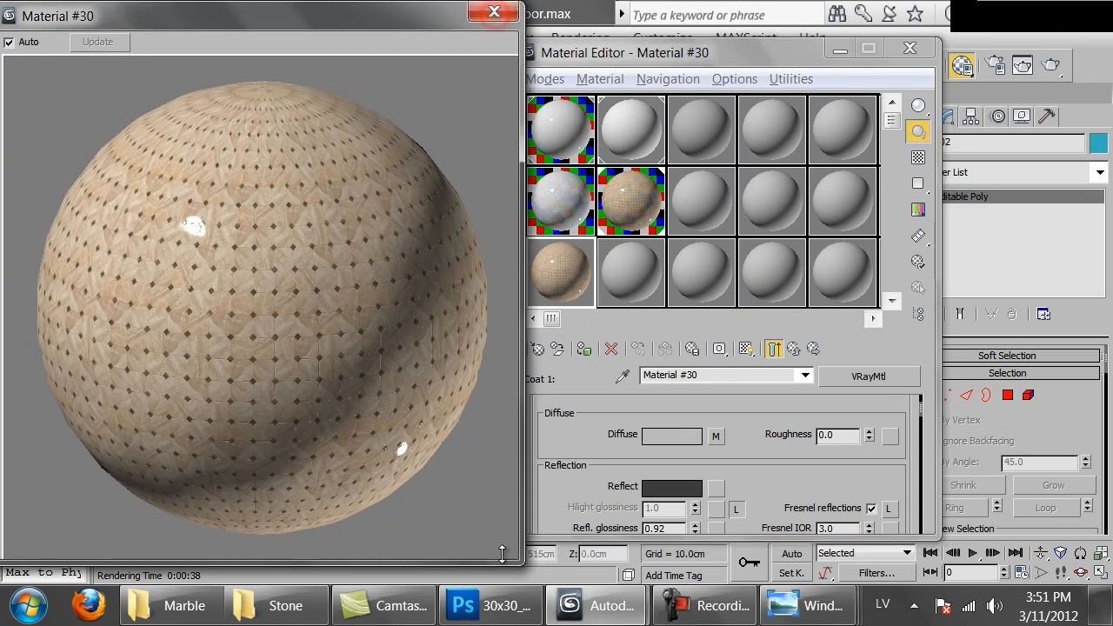
Shrink the magnified preview and compare the coat material alone with the blend's end result
drag(518, 563, 293, 193)
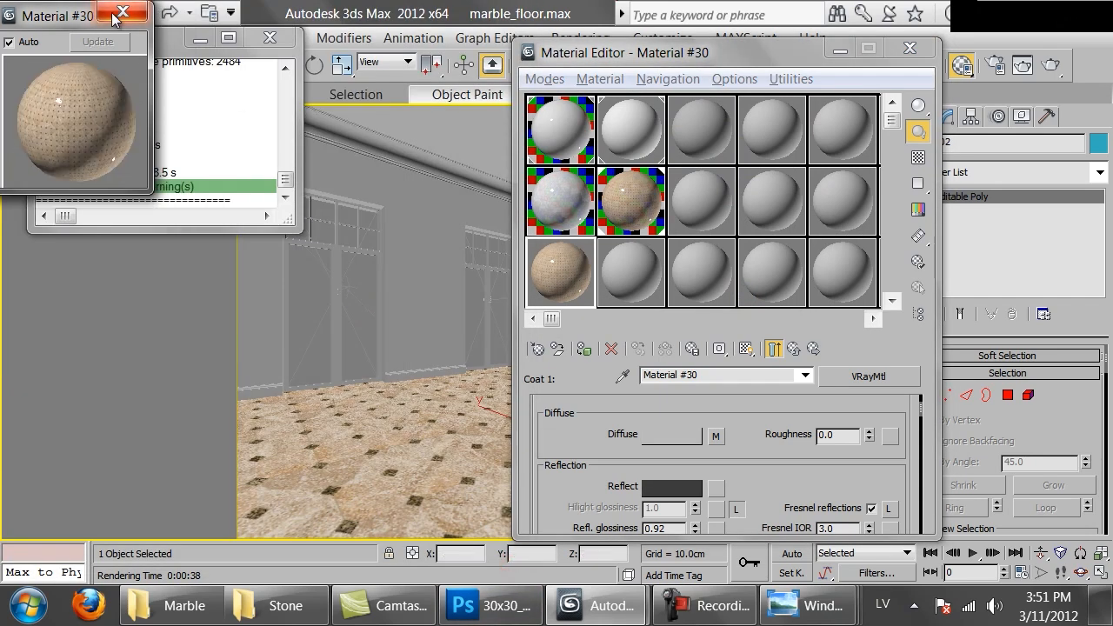
click(111, 12)
click(772, 348)
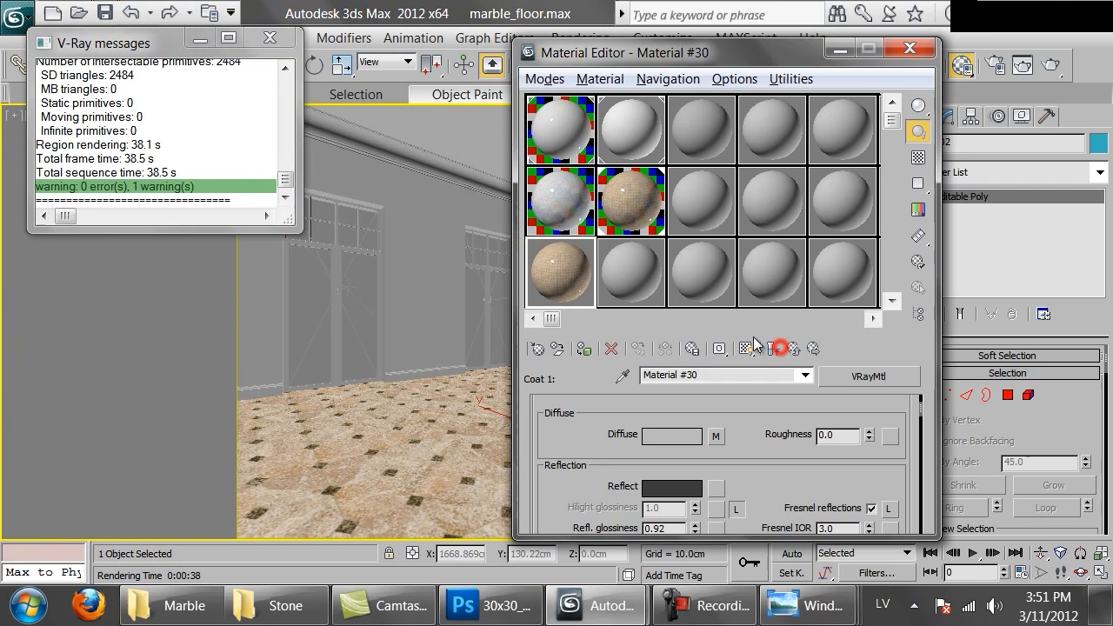
double_click(571, 269)
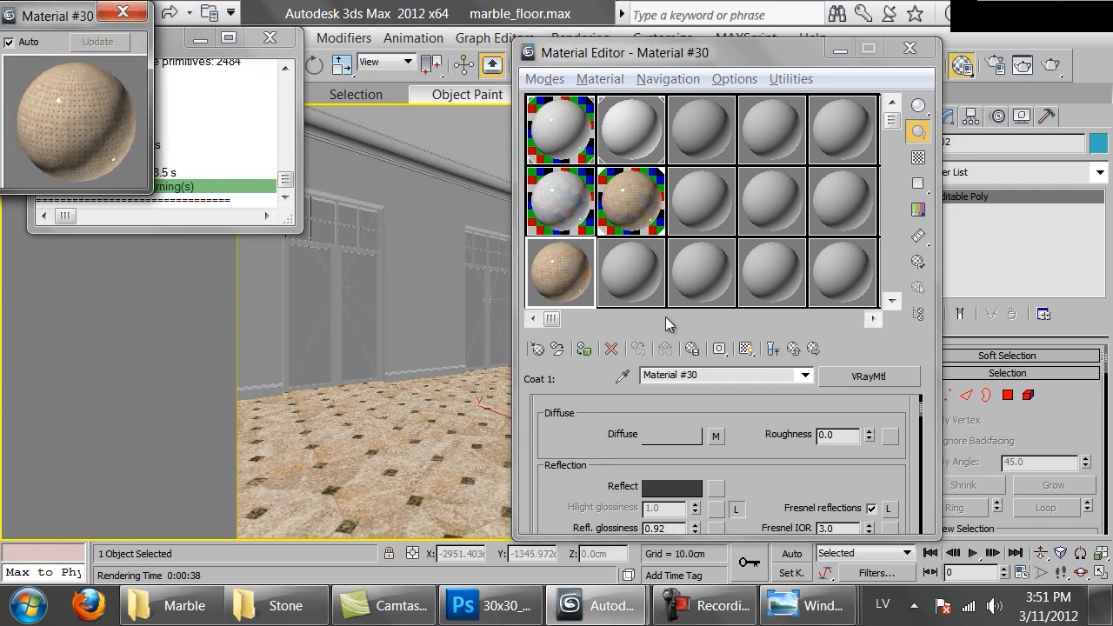
click(772, 348)
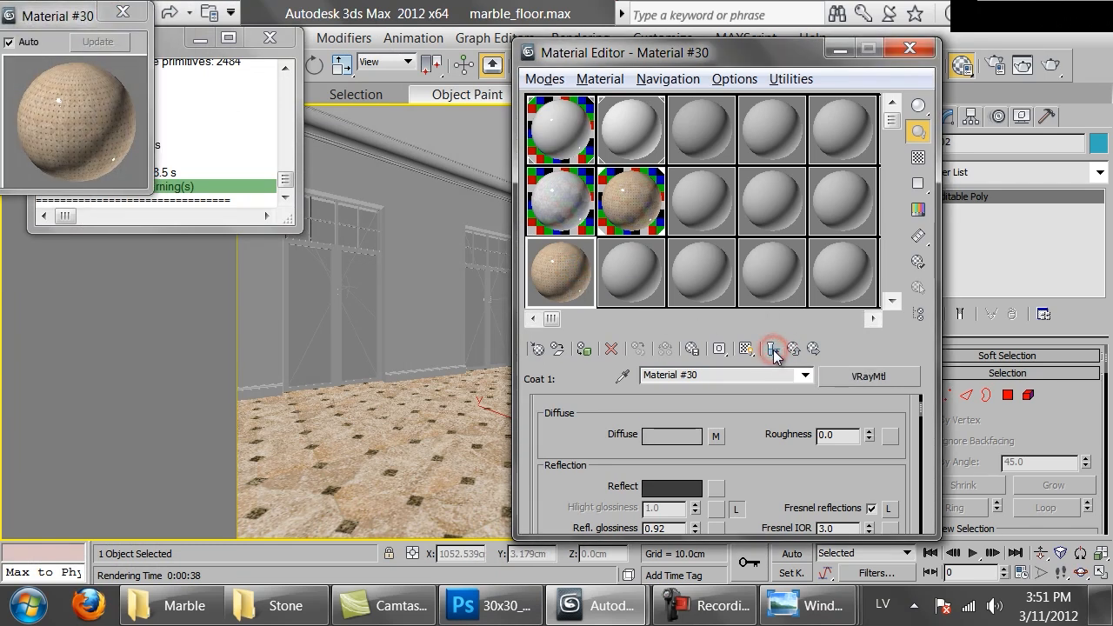
Darken the coat material's reflection color to a value of 5
drag(759, 483, 759, 451)
click(684, 460)
double_click(808, 222)
text(5)
click(740, 295)
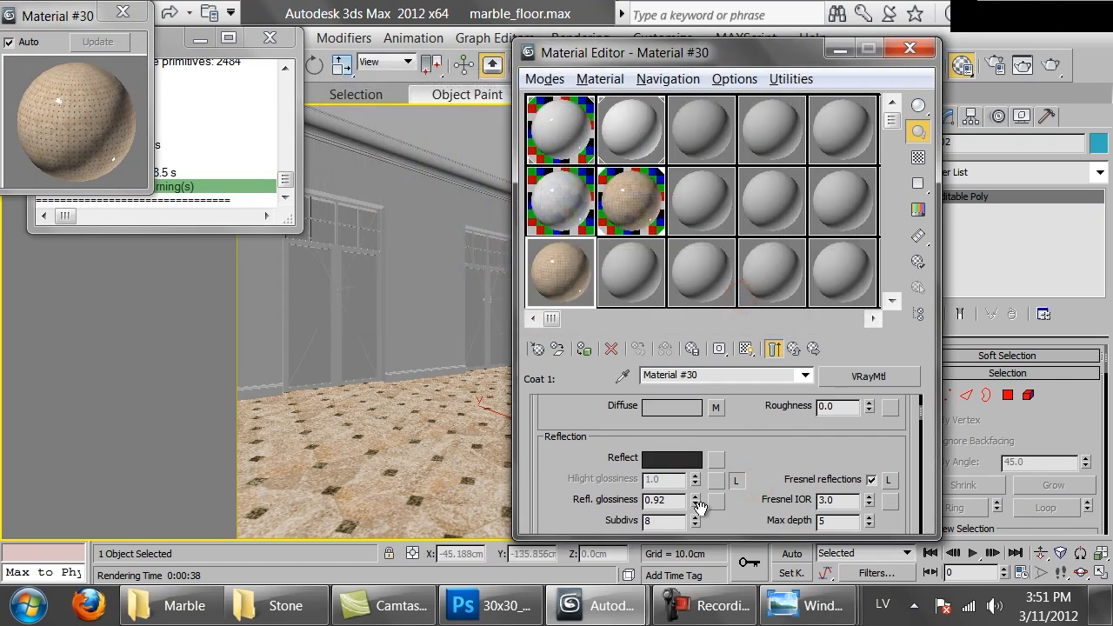
Set the coat's reflection glossiness to 0.66, enlarging the preview and displaying the coat without the end result
drag(696, 504, 692, 511)
drag(144, 187, 447, 415)
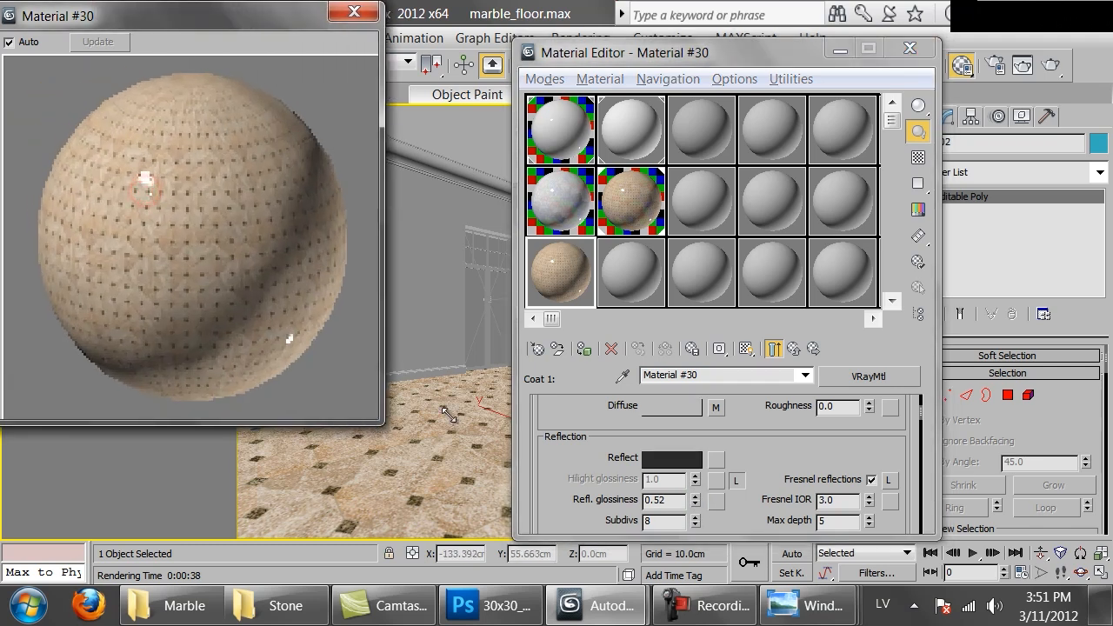
click(773, 347)
drag(695, 502, 694, 488)
Raise the coat's reflection color value to 19 and return to the parent blend material
click(674, 459)
drag(633, 223, 640, 224)
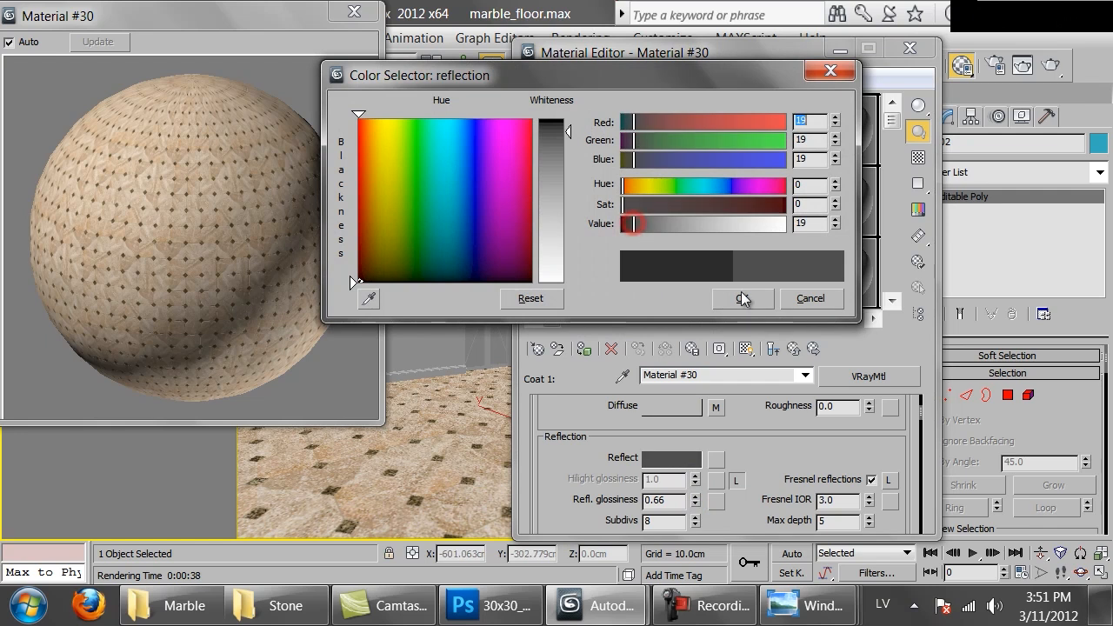
click(741, 298)
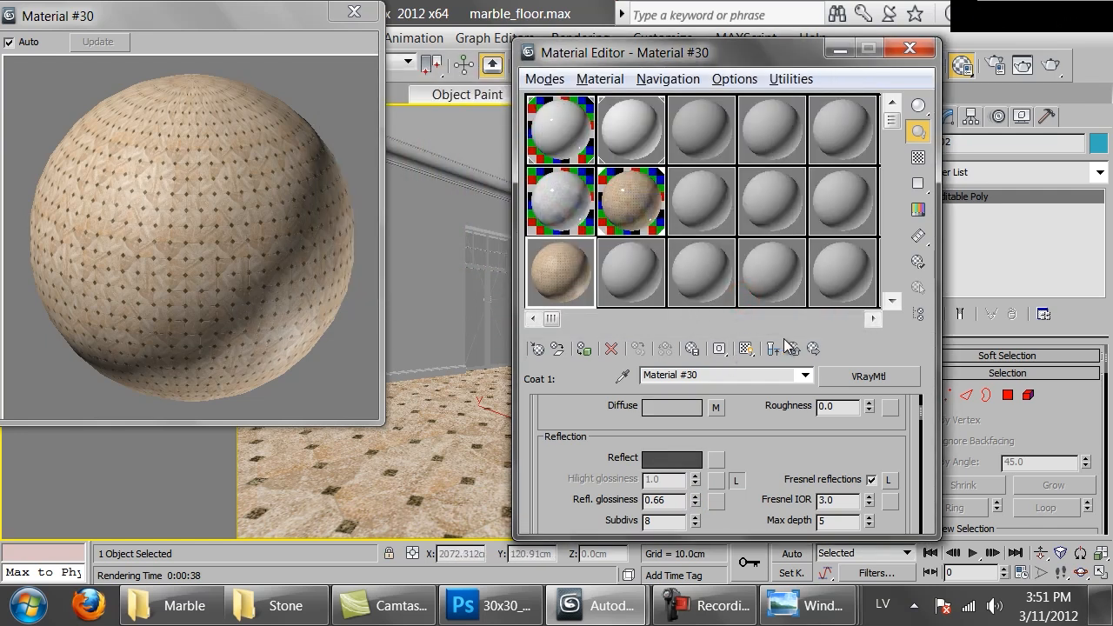
click(793, 349)
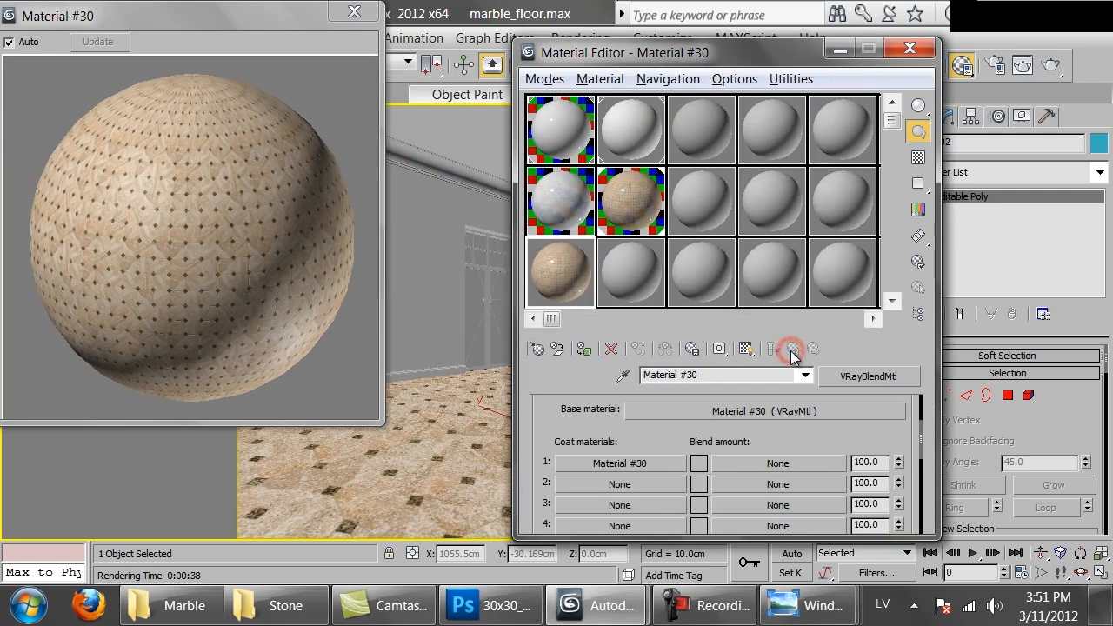
Load the 30x30_squares diamond mask PNG from the Marble folder as a Bitmap in the first coat's blend amount
click(760, 460)
double_click(470, 192)
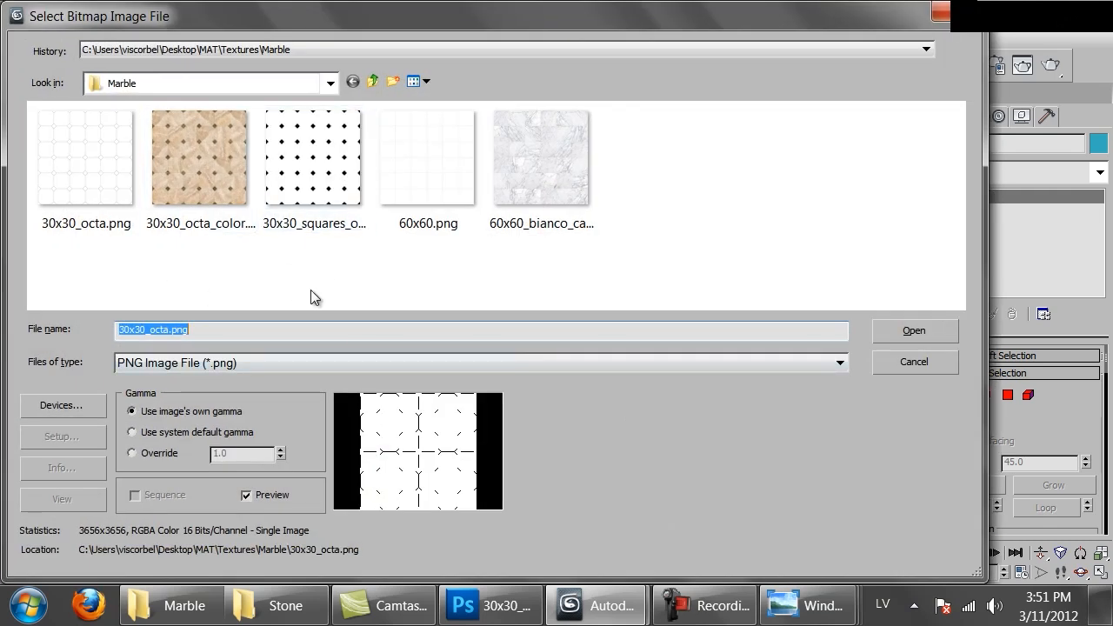
double_click(345, 145)
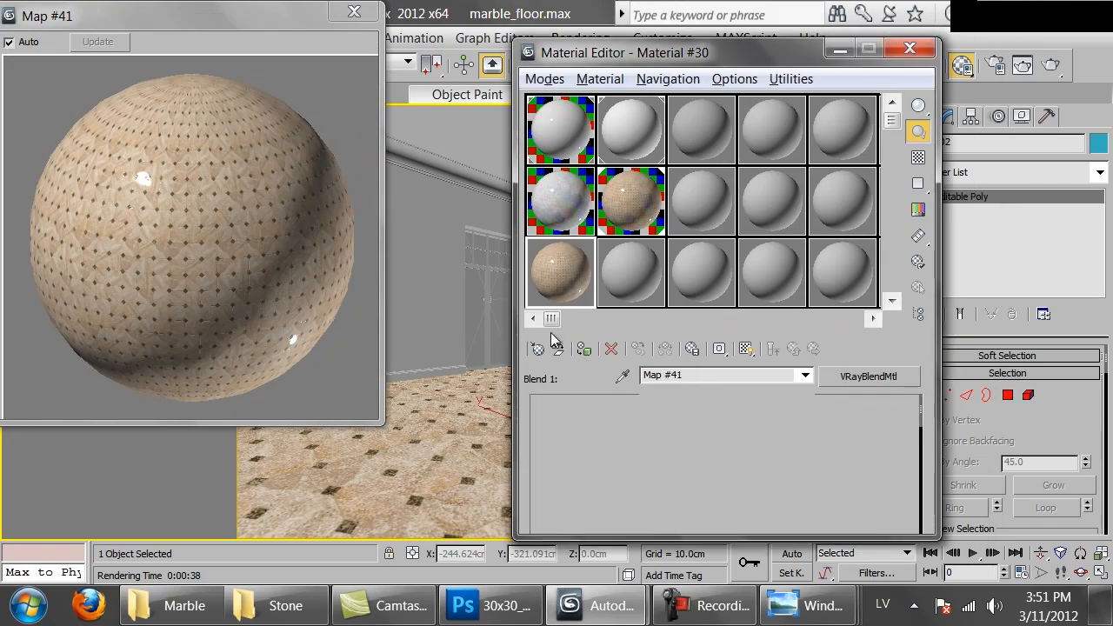
Enable real-world scale for the diamond mask bitmap and set its size to 180 cm wide by 180 cm high
click(547, 474)
double_click(711, 506)
text(108)
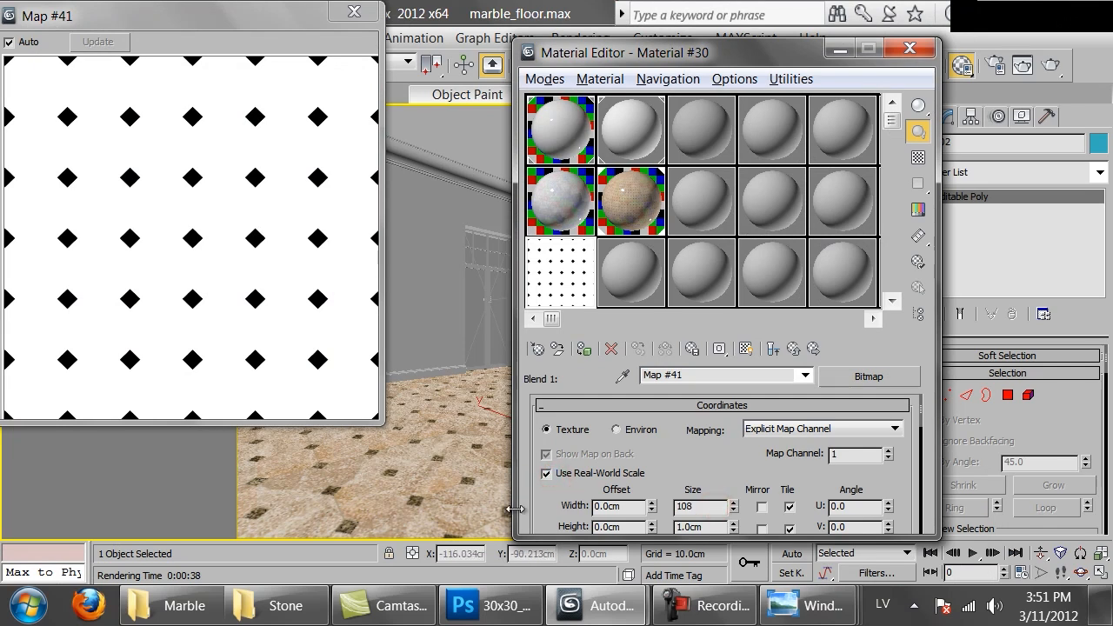
double_click(708, 528)
text(180)
key(Return)
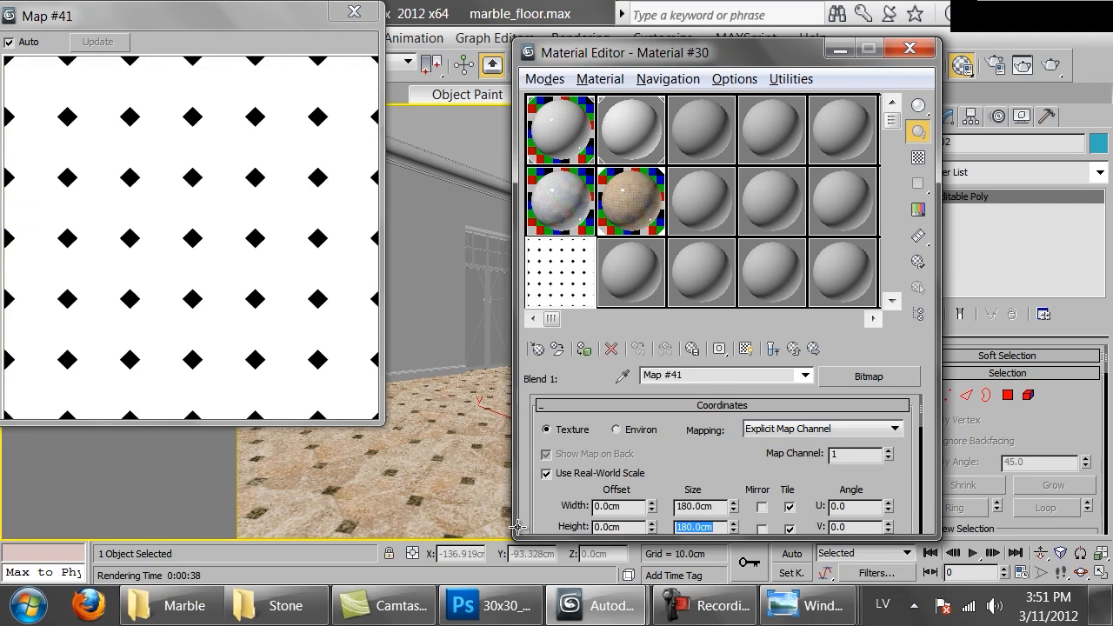
Preview the blend's end result and invert the diamond mask bitmap's output
click(772, 350)
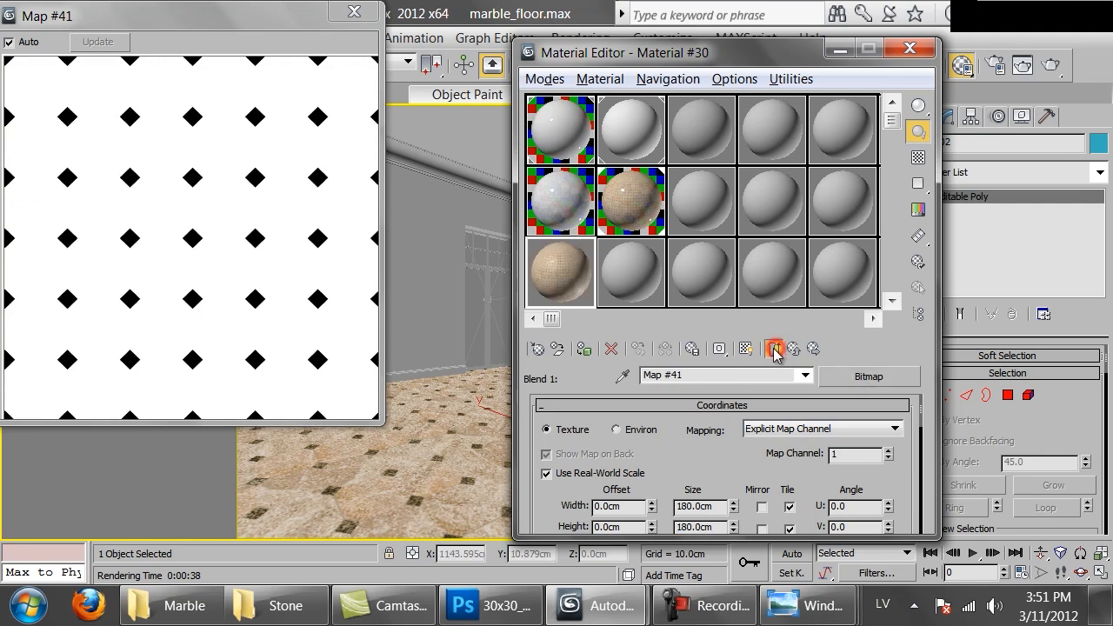
click(181, 211)
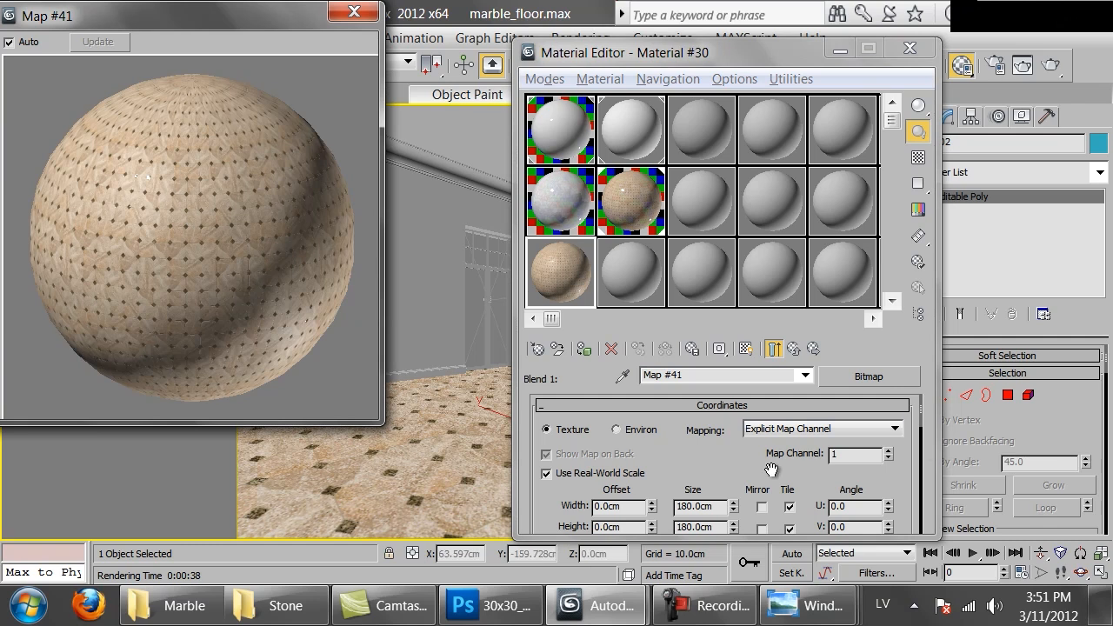
scroll(678, 457, down, 10)
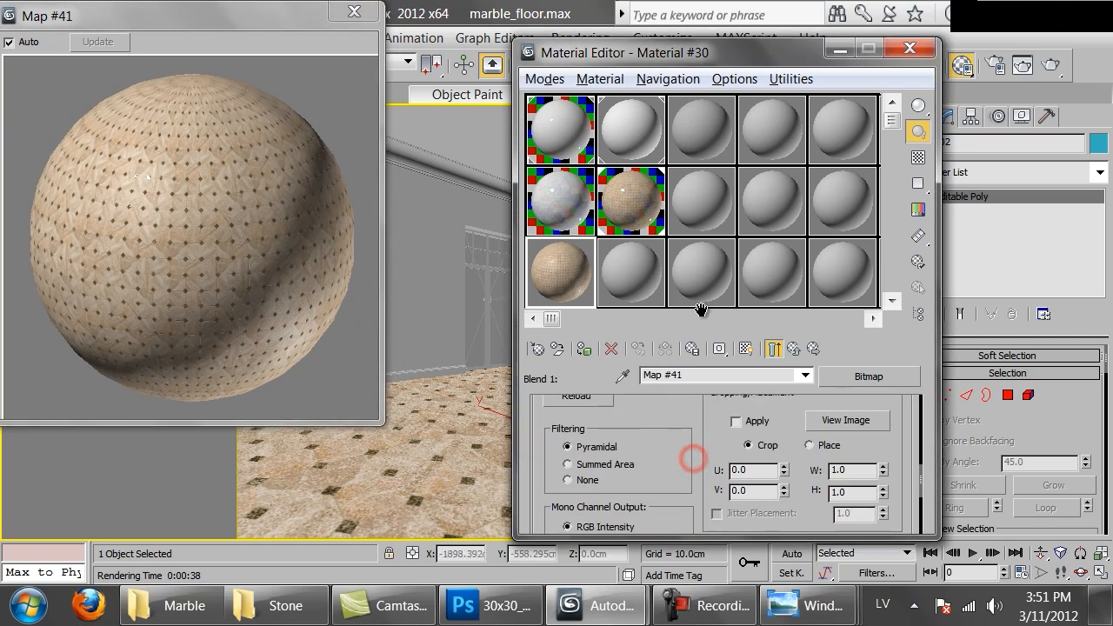
click(572, 526)
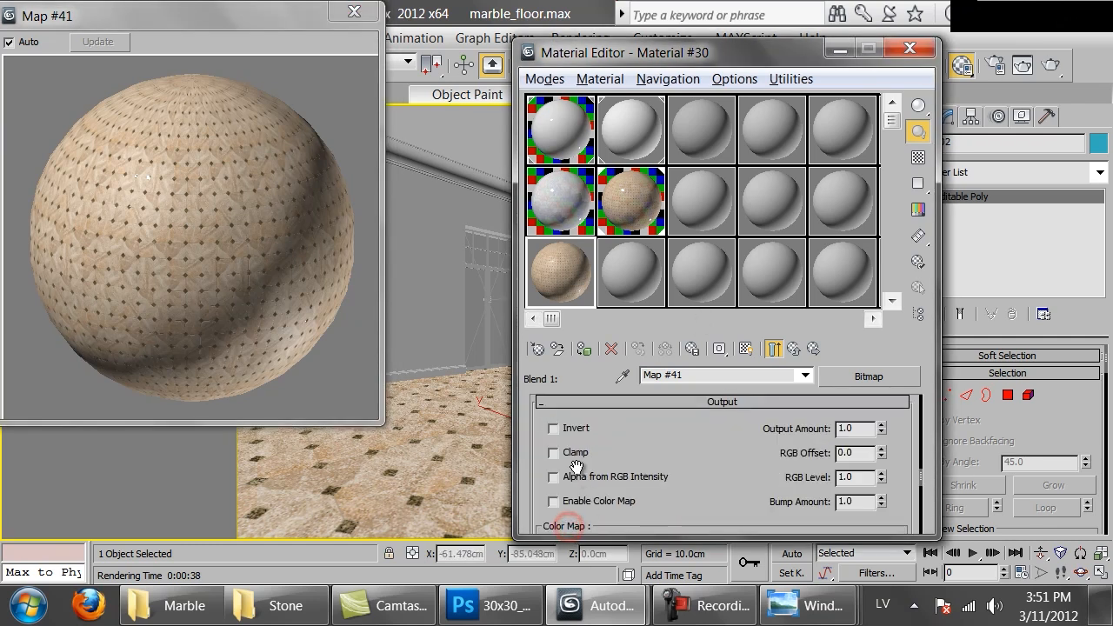
click(568, 428)
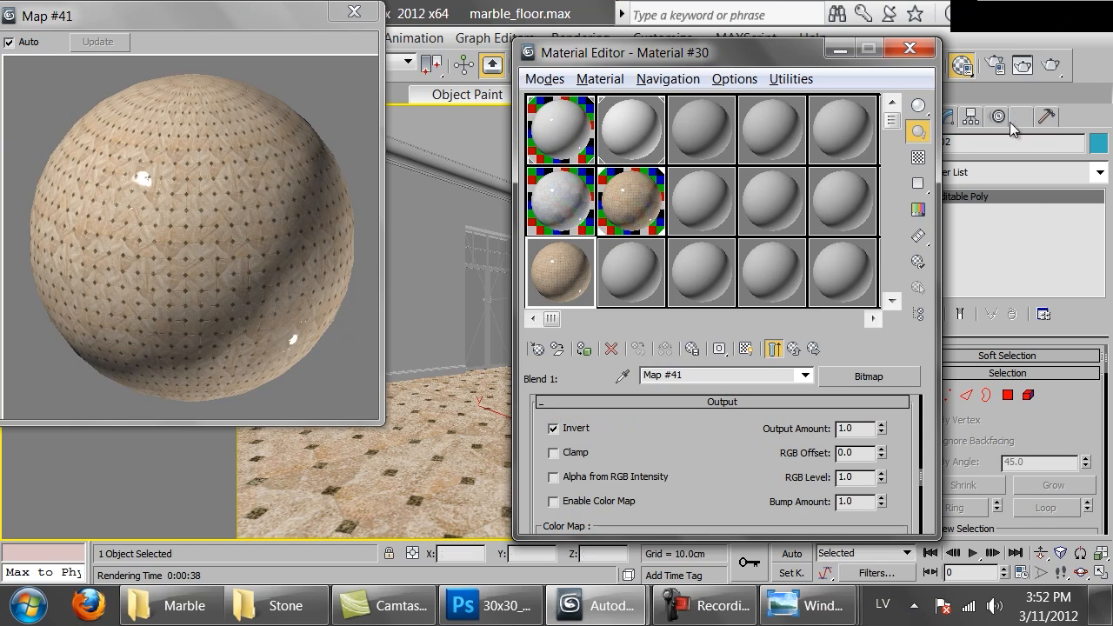
Render the scene, then close the render window and the magnified material preview
click(1049, 65)
click(826, 63)
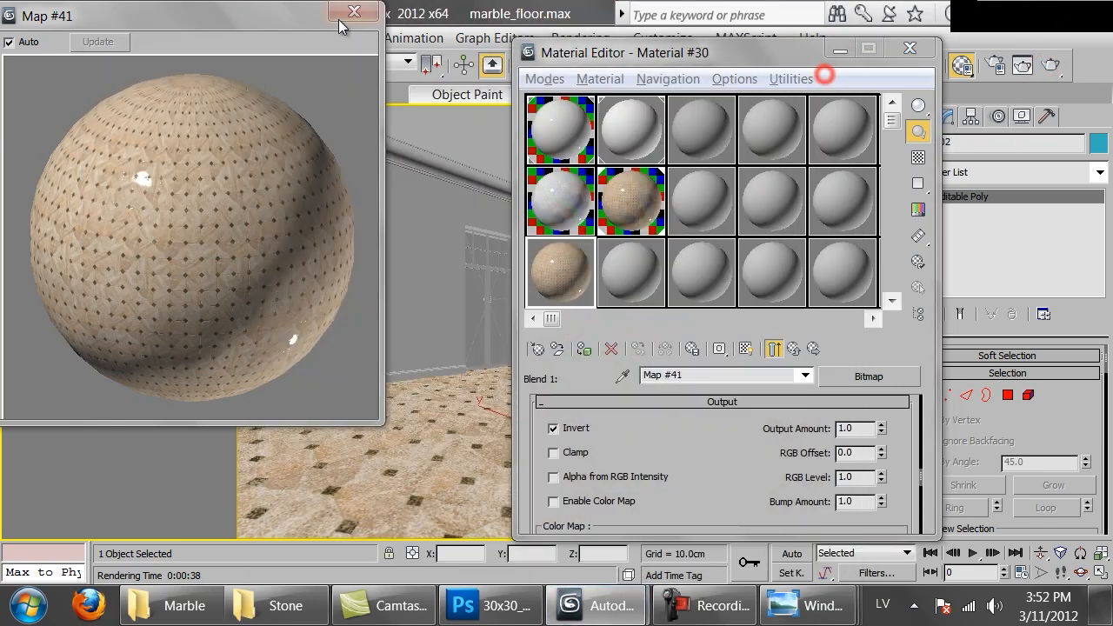
click(354, 12)
Assign the blend material to the floor, renaming it Material #305 in the name conflict dialog, and render the scene
drag(369, 456, 349, 495)
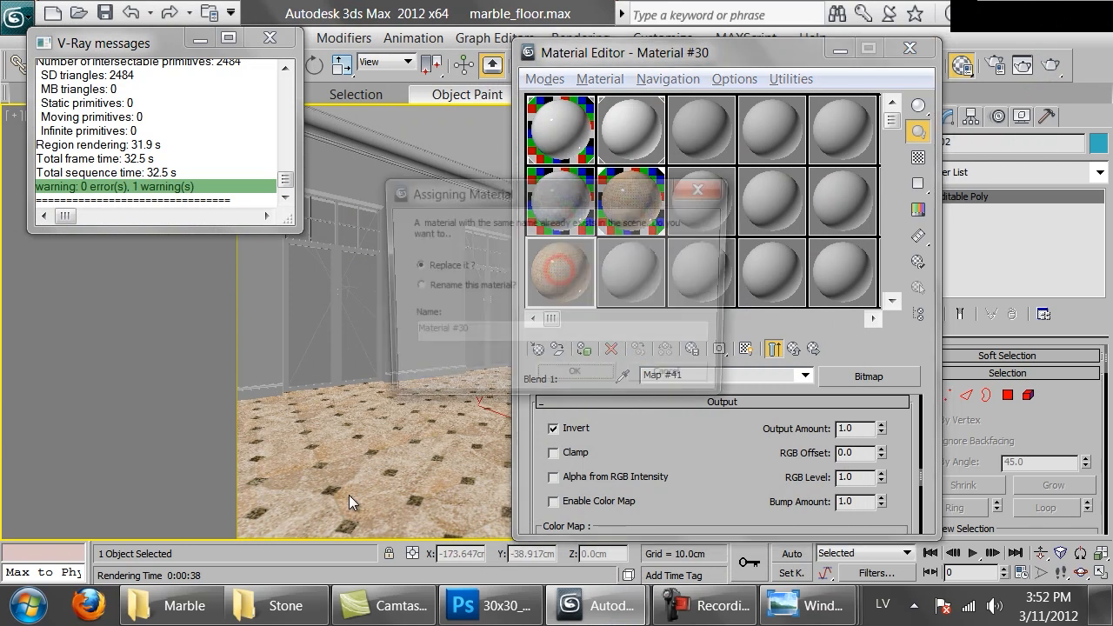
click(472, 292)
click(473, 331)
text(5)
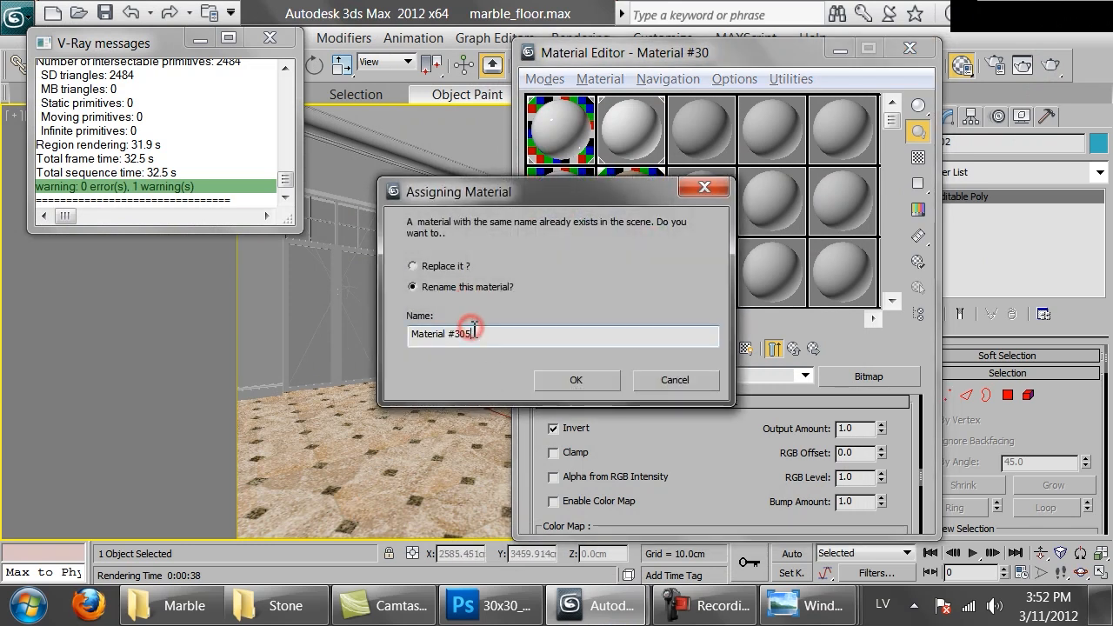
click(586, 382)
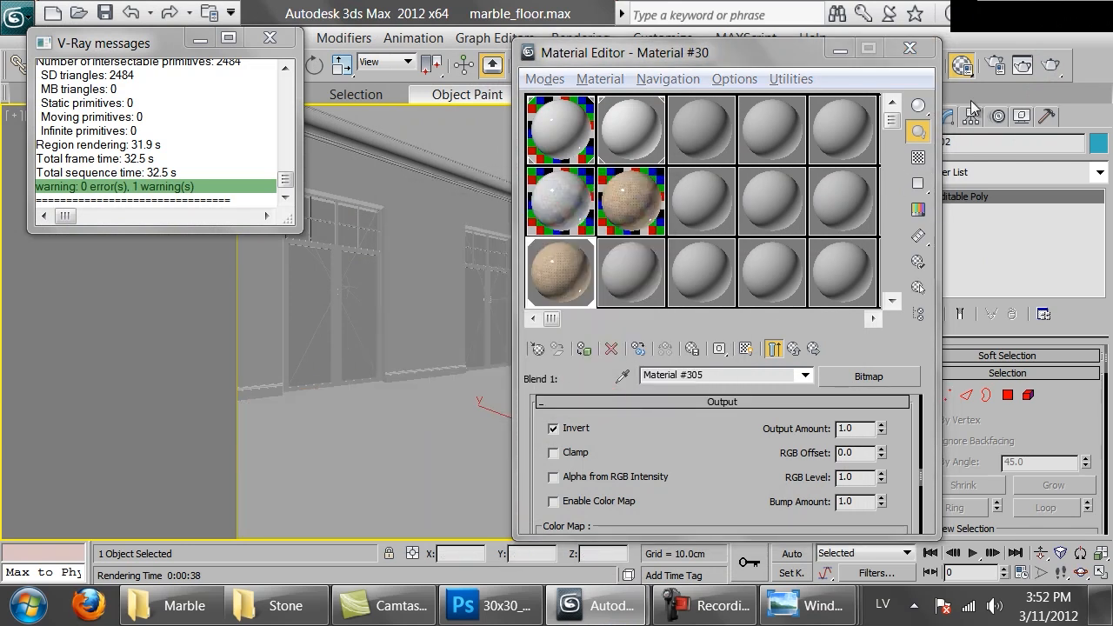
click(1050, 64)
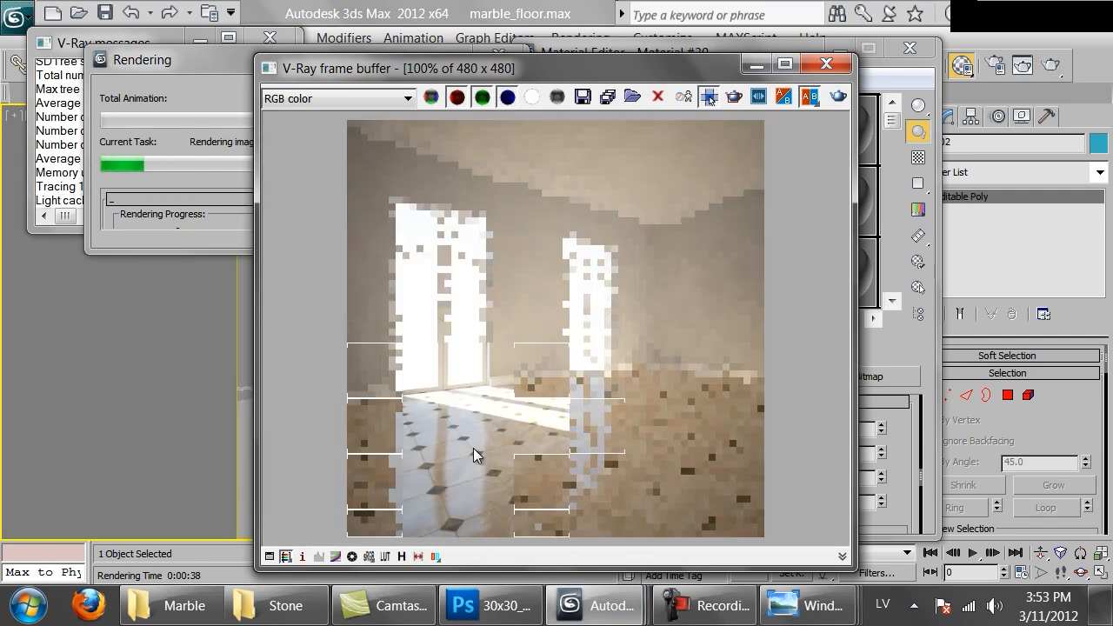
Inspect the tiles and dark diamonds up close in the running render, then cancel the rendering
scroll(487, 466, up, 1)
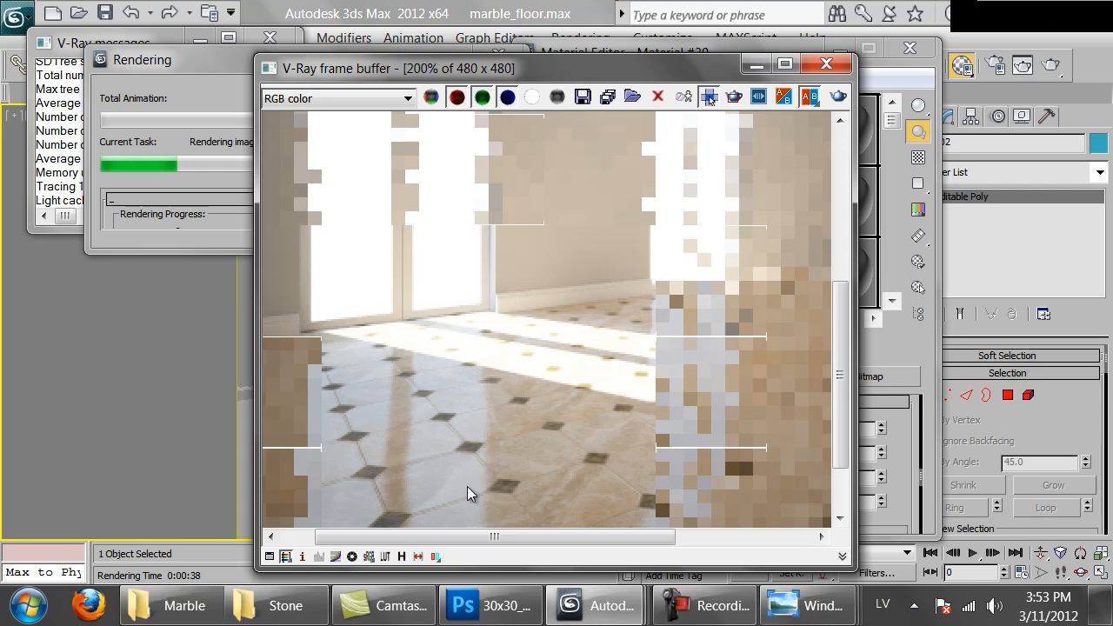
middle_drag(503, 483, 546, 306)
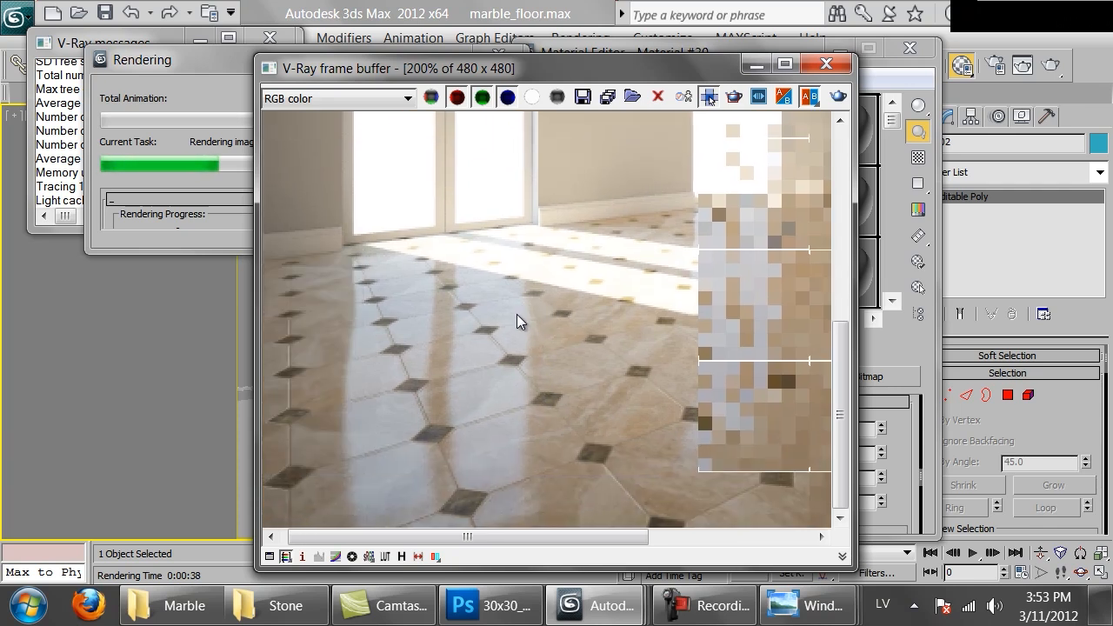
scroll(541, 358, down, 1)
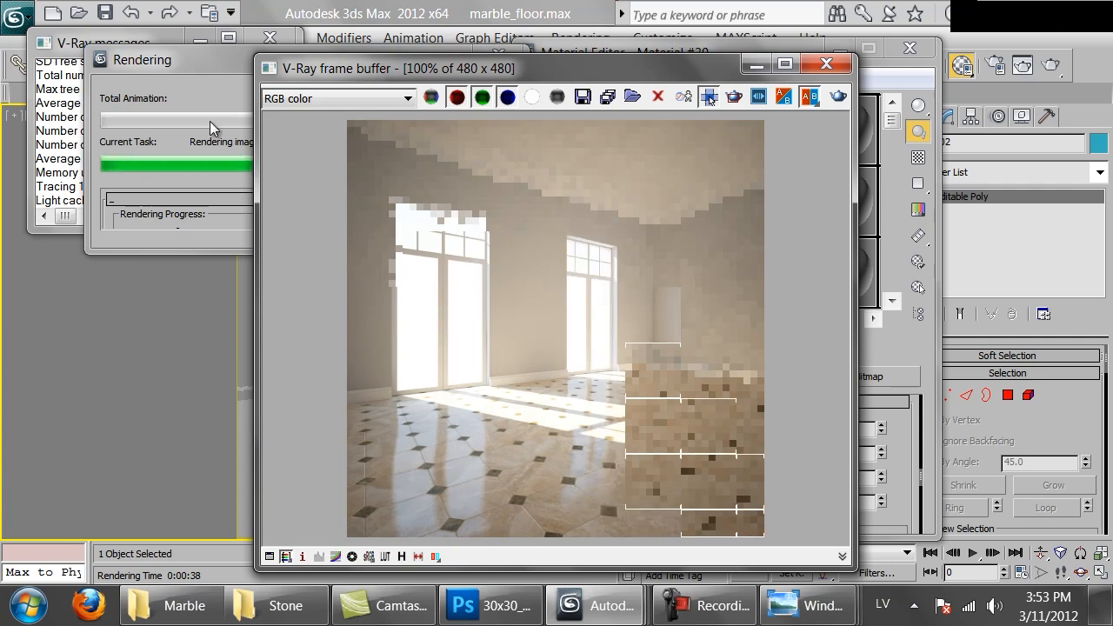
click(159, 212)
click(484, 86)
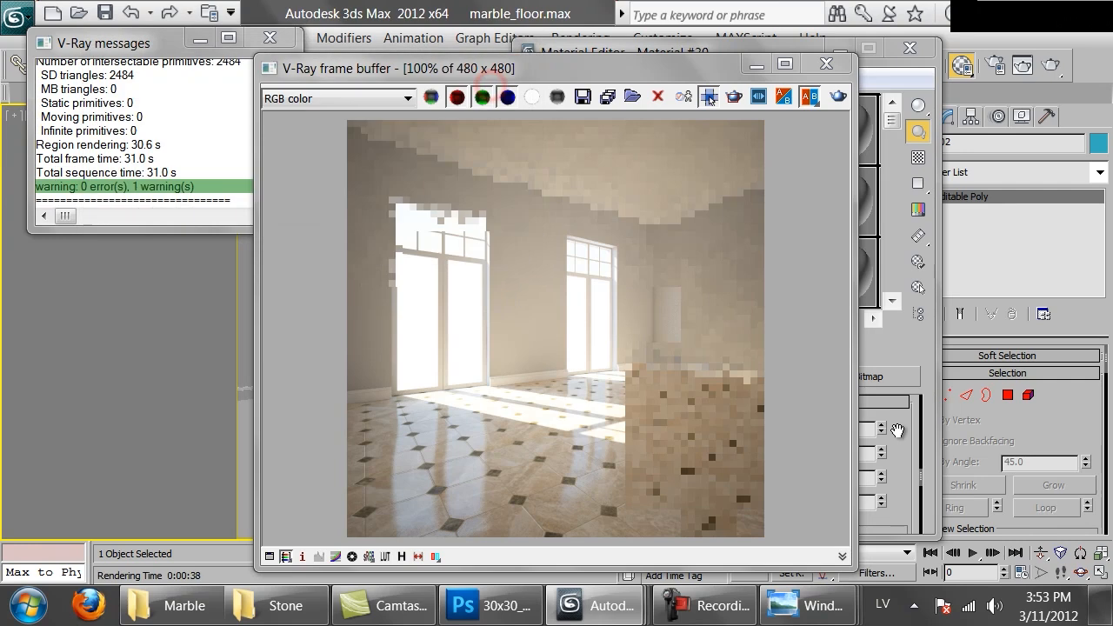
Open the coat 1 material of blend Material #305 and set its diffuse color to pure black
click(898, 439)
click(776, 350)
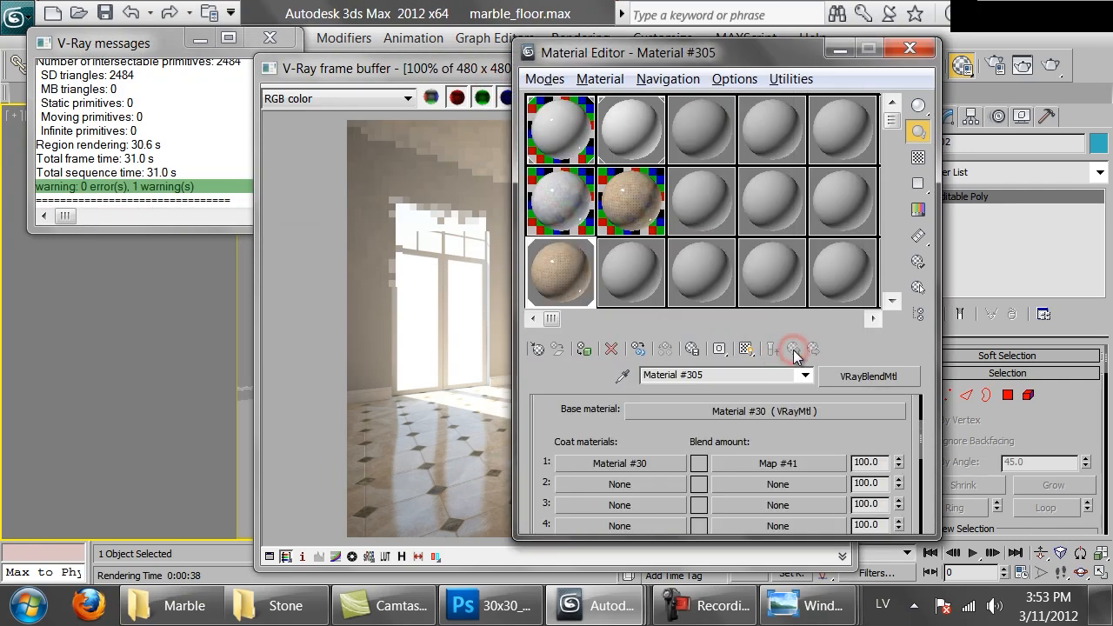
click(654, 465)
drag(560, 419, 561, 446)
right_click(721, 441)
click(769, 357)
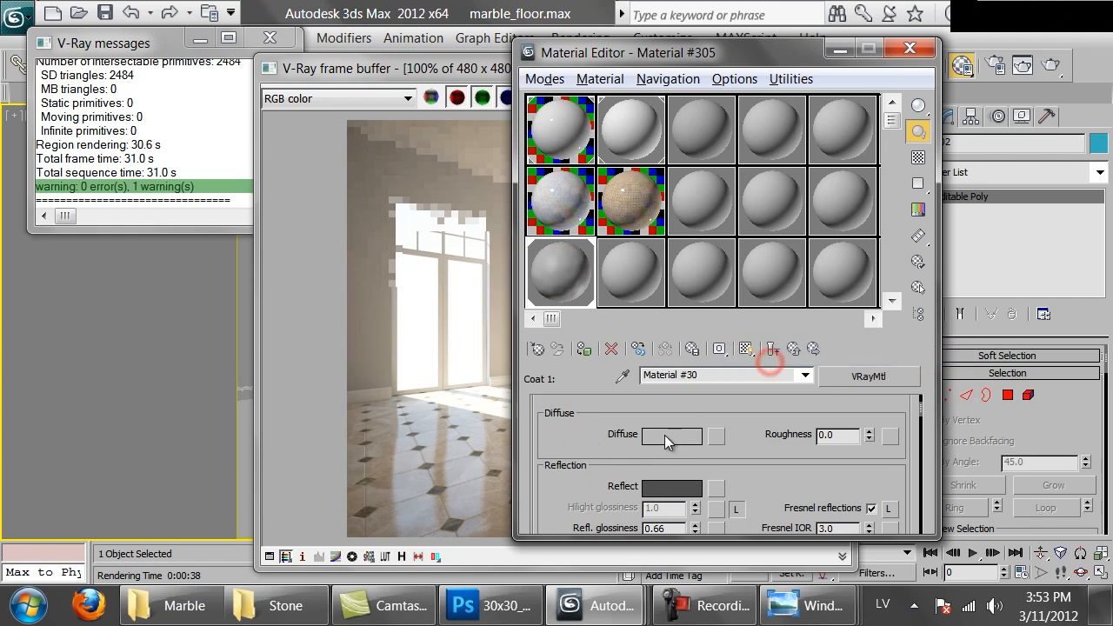
click(668, 435)
drag(685, 229, 659, 258)
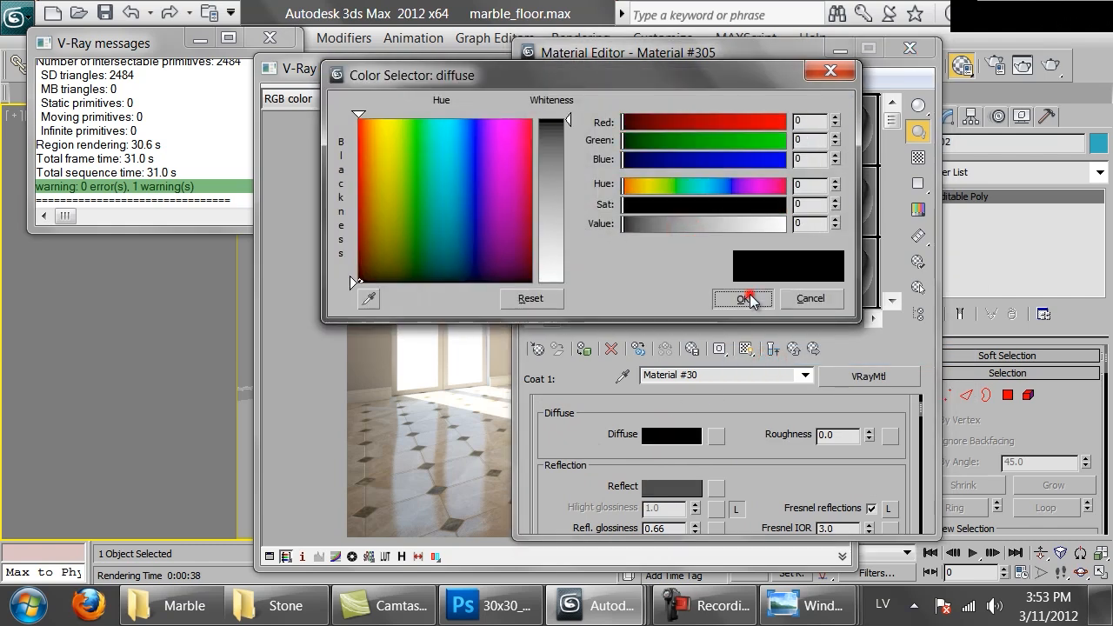
click(746, 298)
Show the blend's end result in a magnified preview and set the coat's diffuse color value to 1
click(773, 349)
double_click(574, 262)
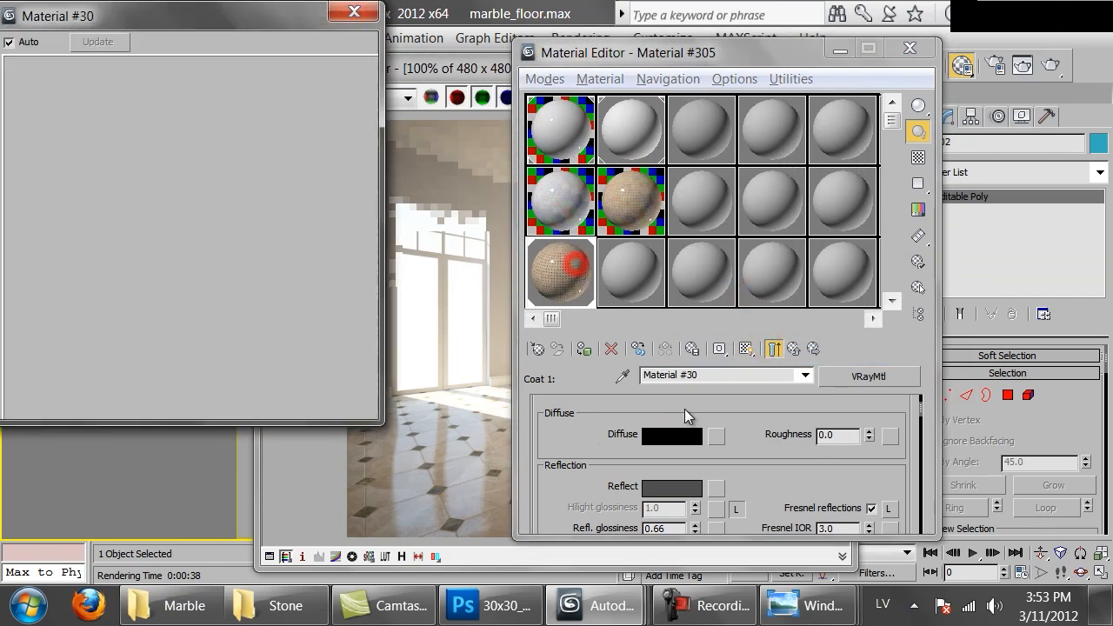
click(680, 437)
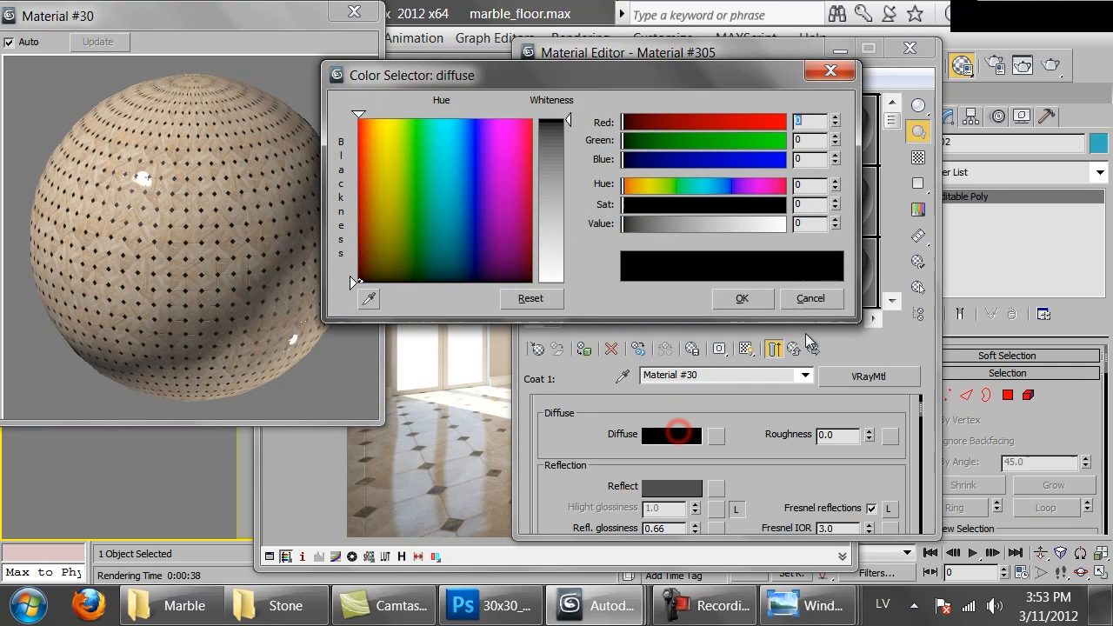
click(835, 220)
click(741, 299)
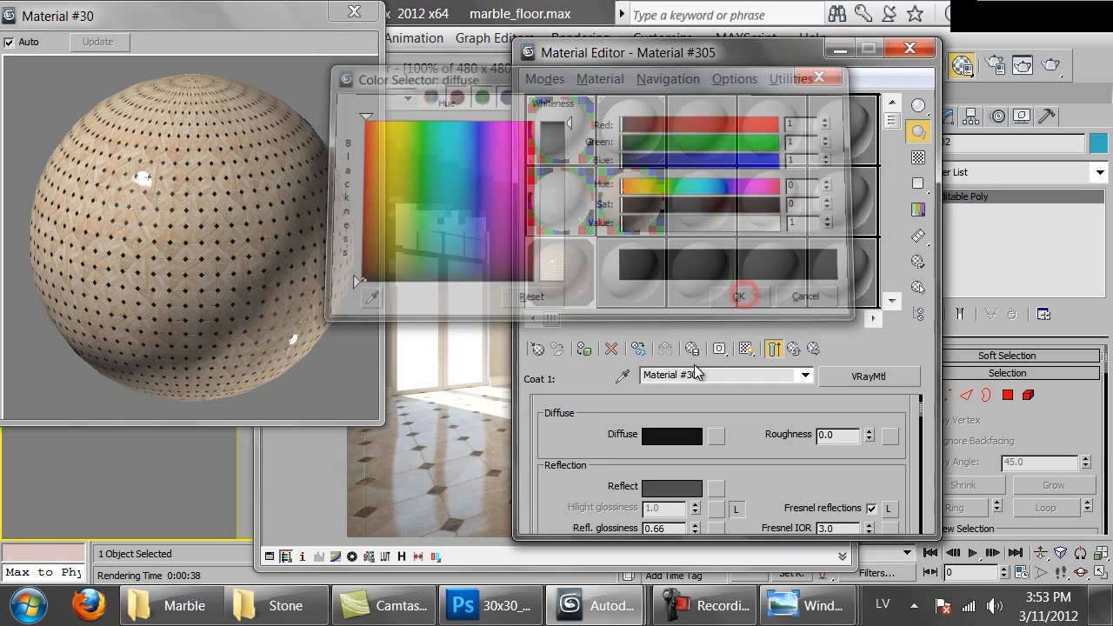
Render the scene again and examine the diamonds across the floor at different magnifications
click(452, 430)
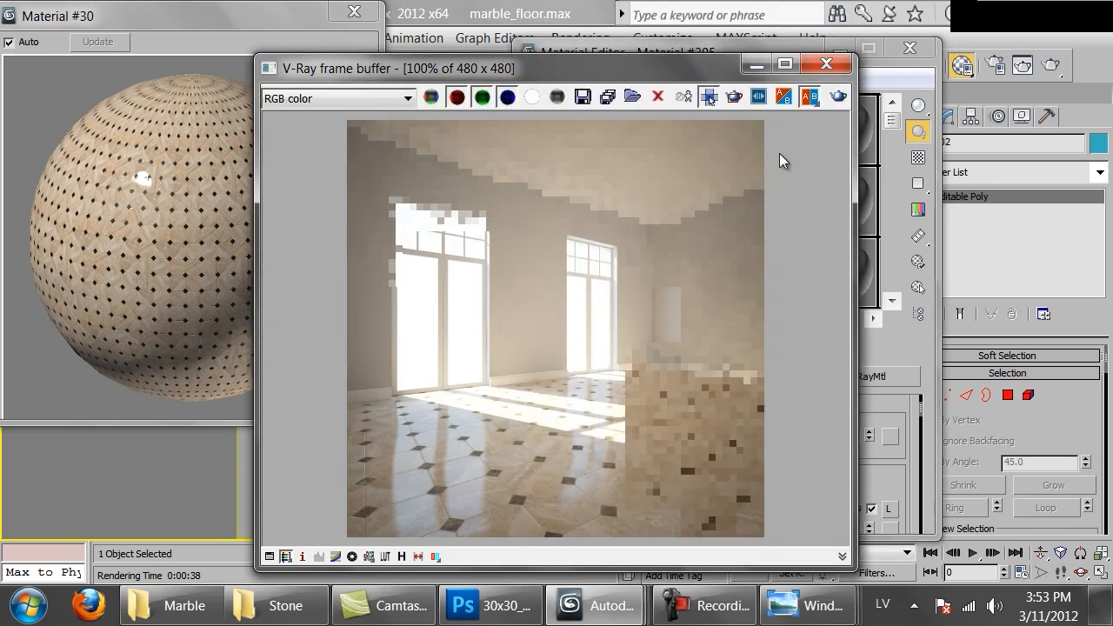
click(833, 98)
scroll(518, 408, down, 1)
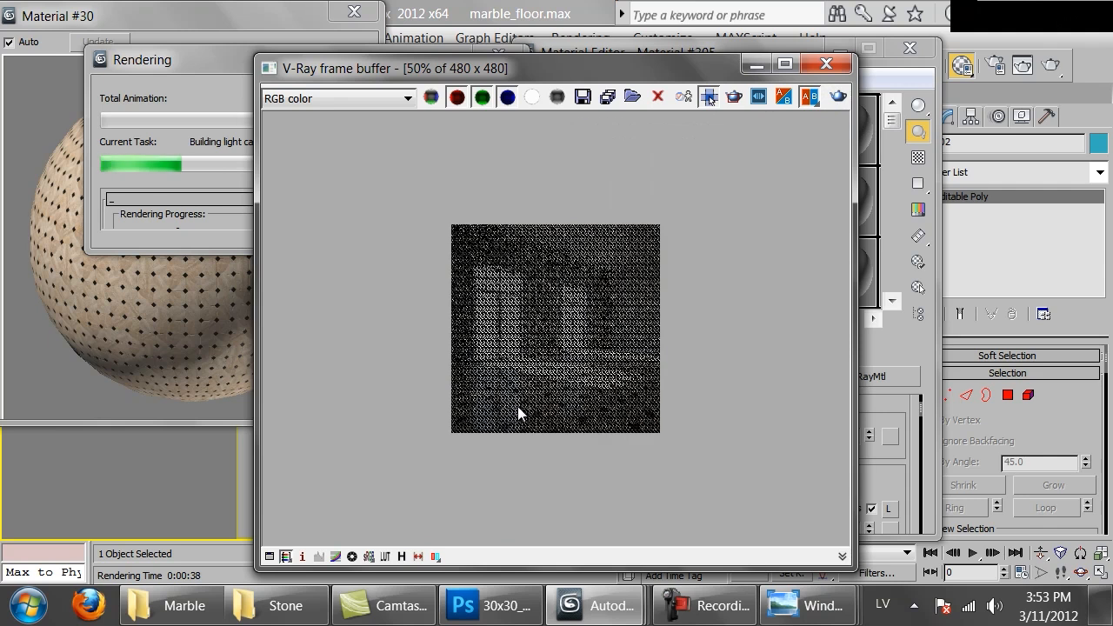
scroll(517, 406, up, 1)
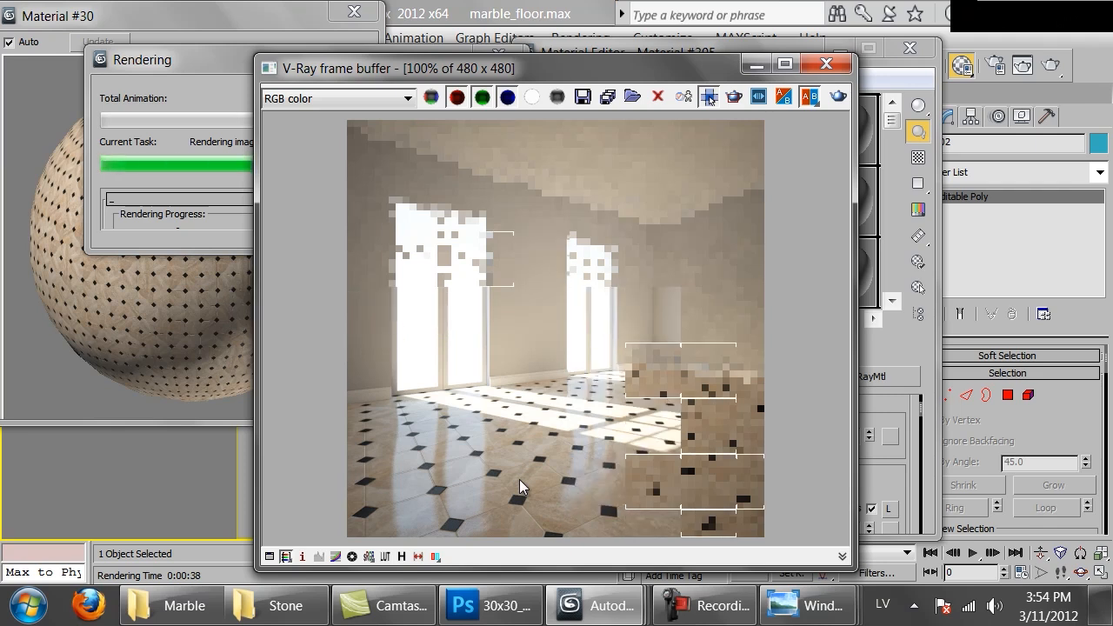
scroll(519, 479, down, 1)
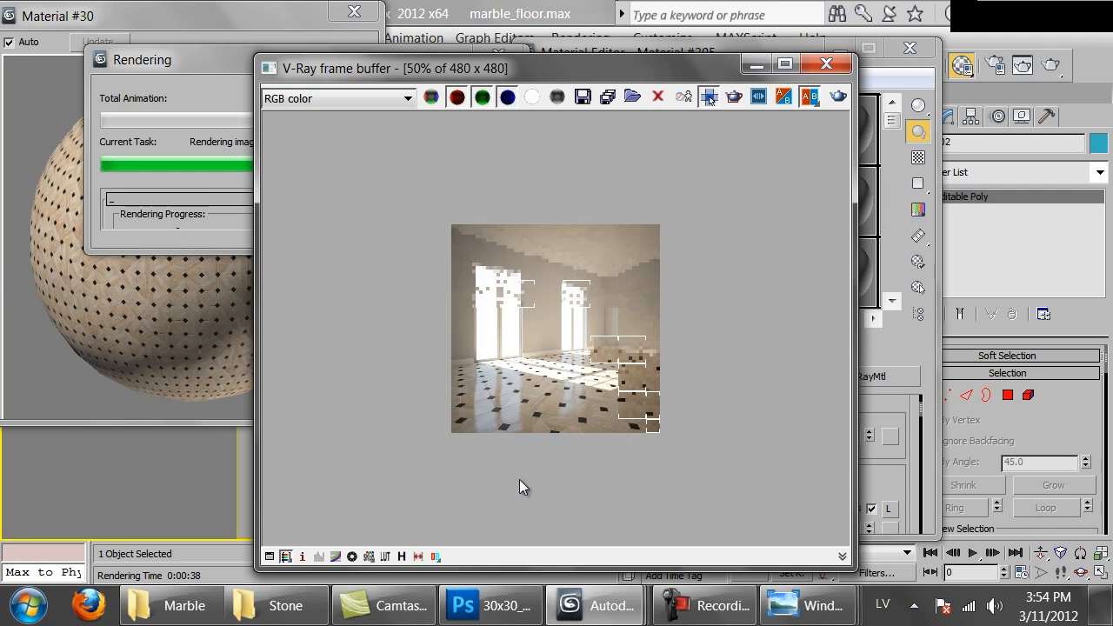
scroll(540, 406, up, 1)
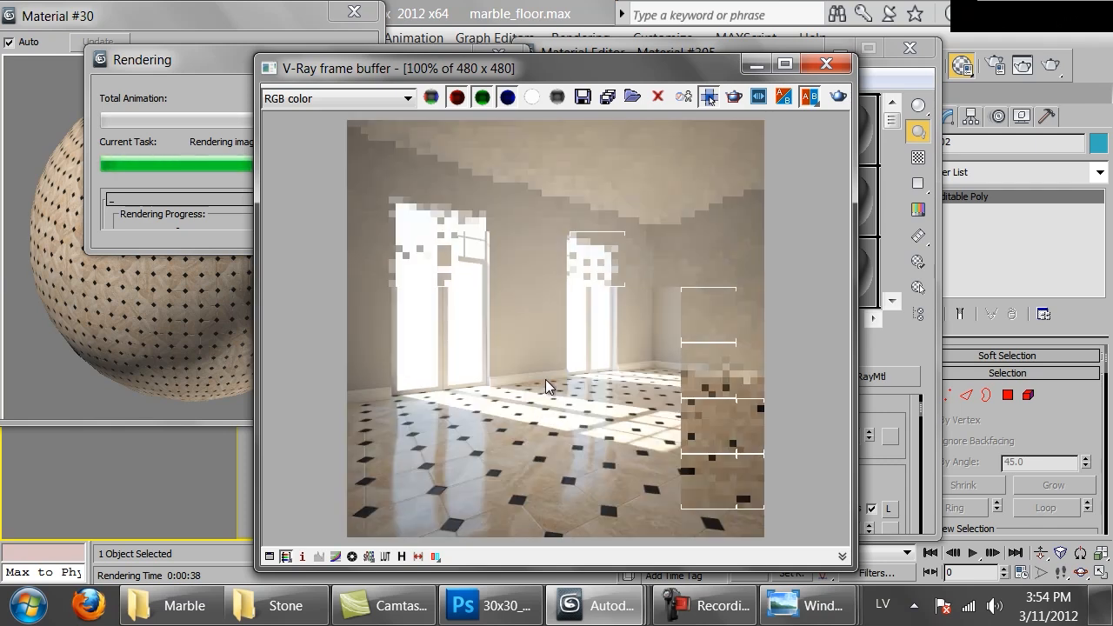
Cancel the rendering and close the frame buffer and the magnified material preview
click(181, 226)
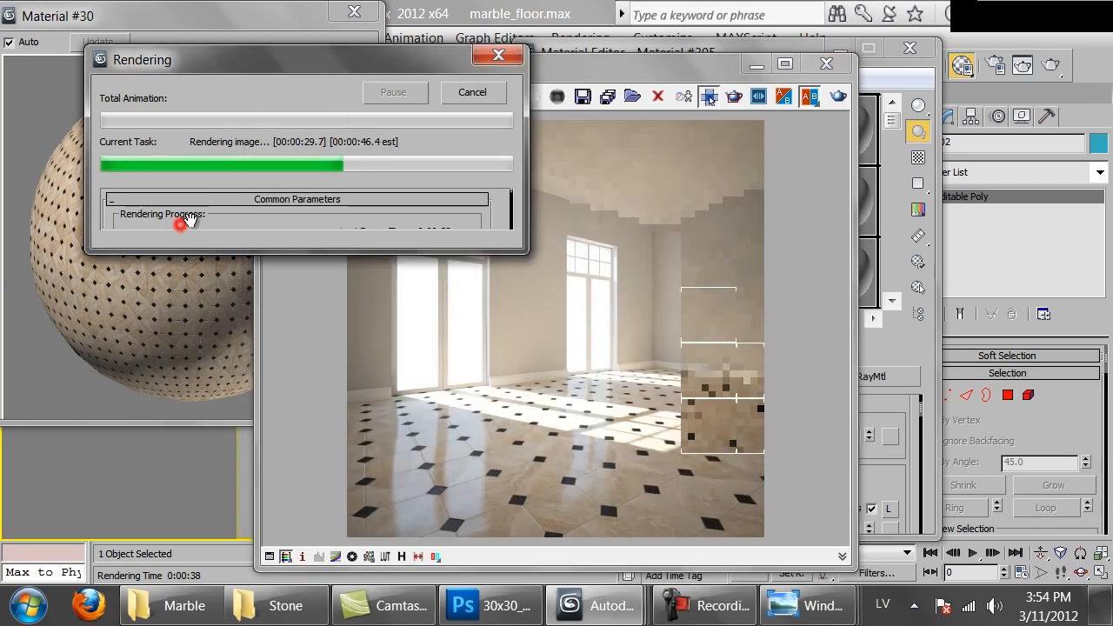
click(494, 94)
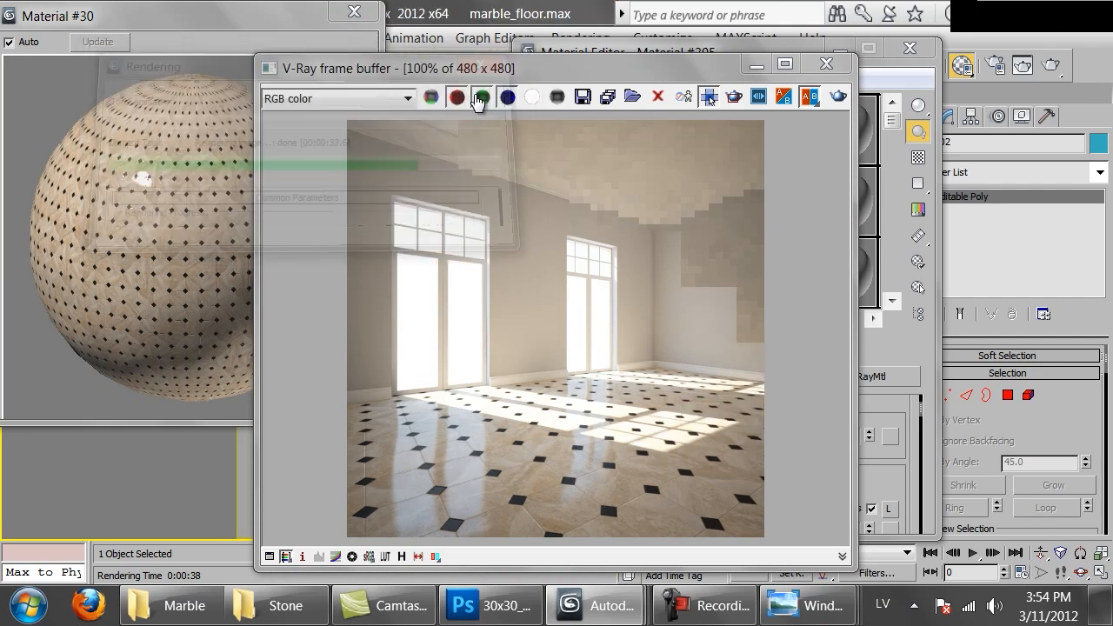
click(833, 64)
click(345, 19)
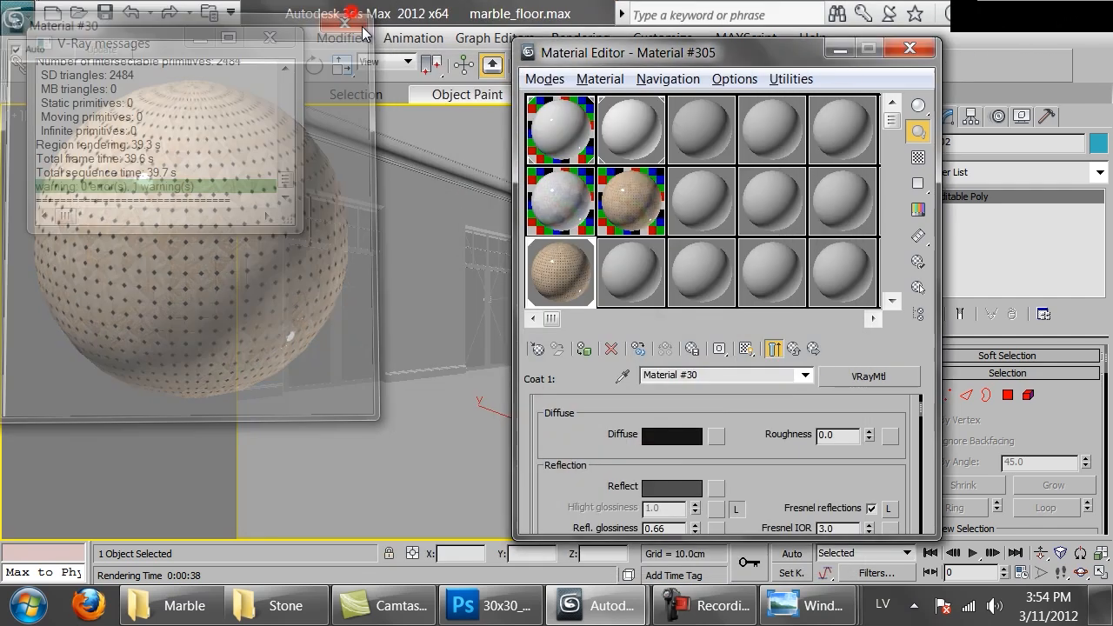
Copy the octagonal tile material to the empty slot beside the blend and name the copy Octagonal_tiles_rough
click(635, 205)
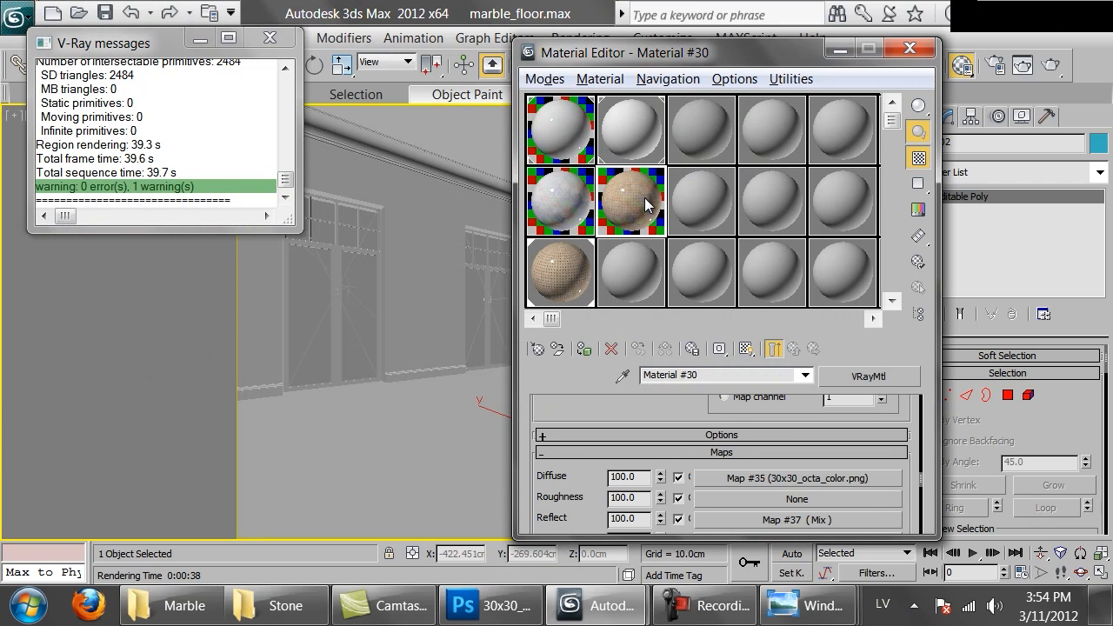
drag(636, 206, 634, 290)
click(723, 376)
text(Octagonal_tiles_roug)
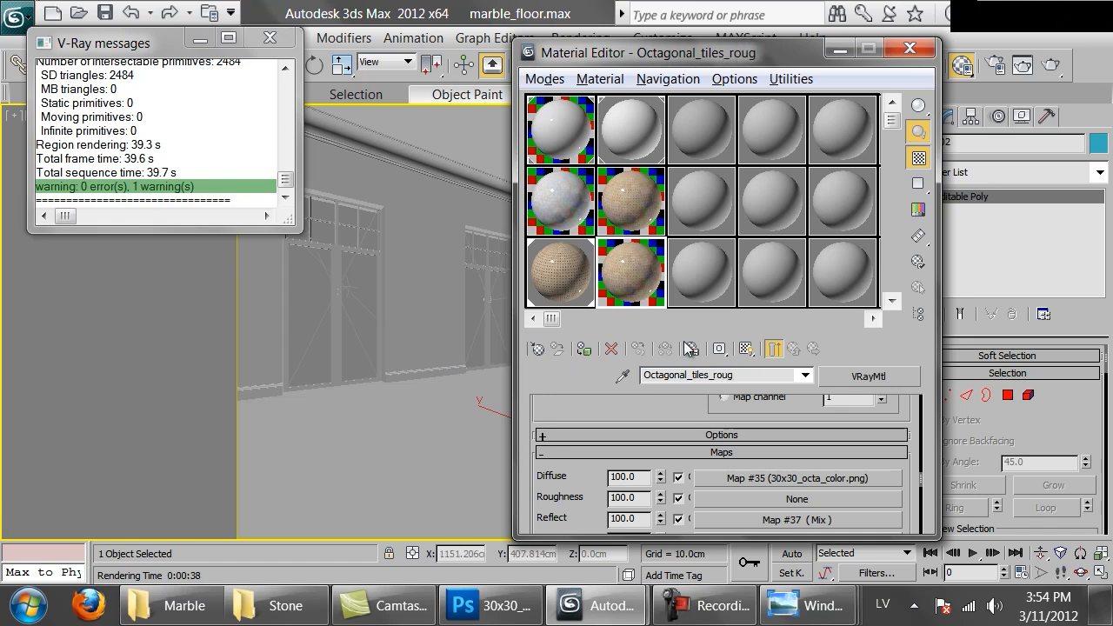
click(745, 375)
text(_rough)
Rename the original octagonal tile material, reusing the name copied from its duplicate
drag(755, 375, 497, 337)
key(ctrl+c)
click(638, 209)
drag(748, 377, 389, 364)
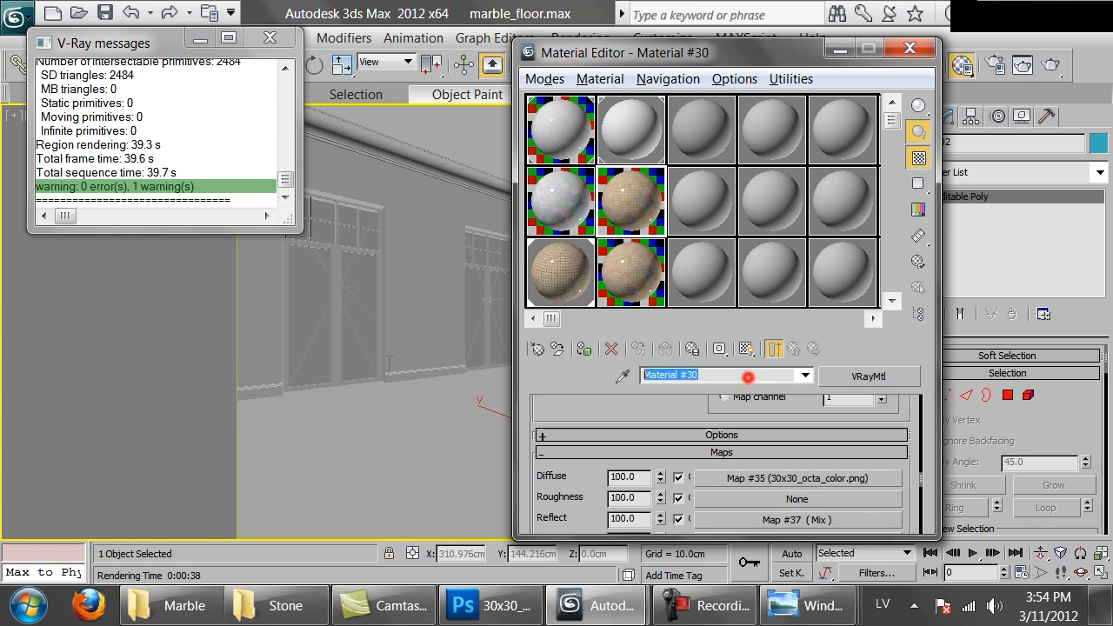
key(ctrl+v)
drag(759, 377, 556, 379)
key(BackSpace)
With coat 1 of the blend open, set the material name to Octagonal_tiles_blend, then check the other tile materials' names
click(581, 294)
key(ctrl+v)
drag(754, 376, 715, 383)
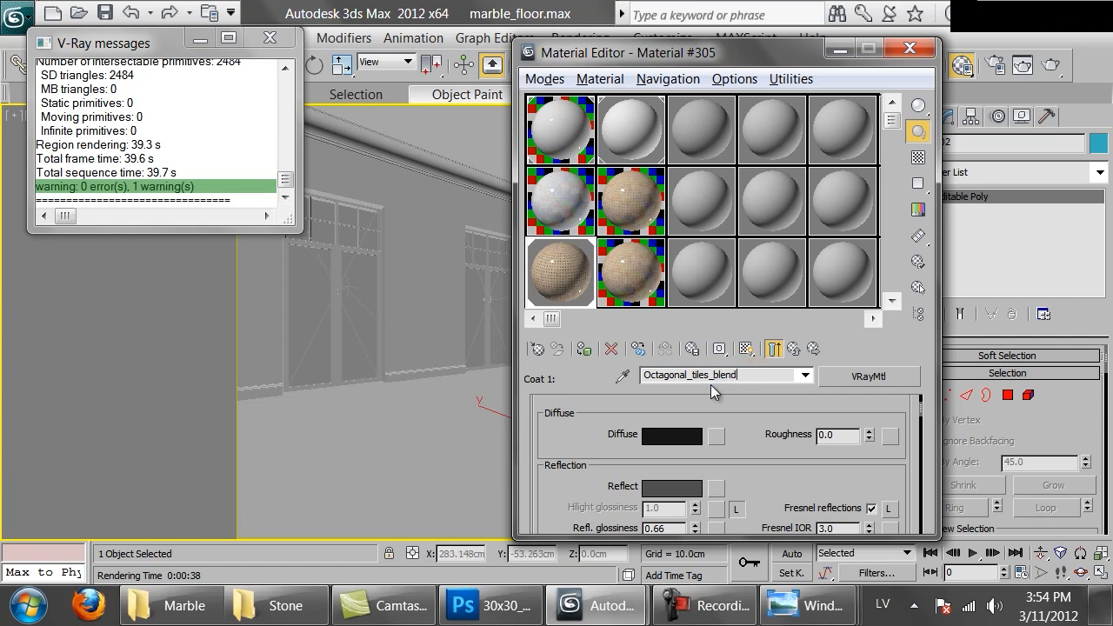
click(549, 215)
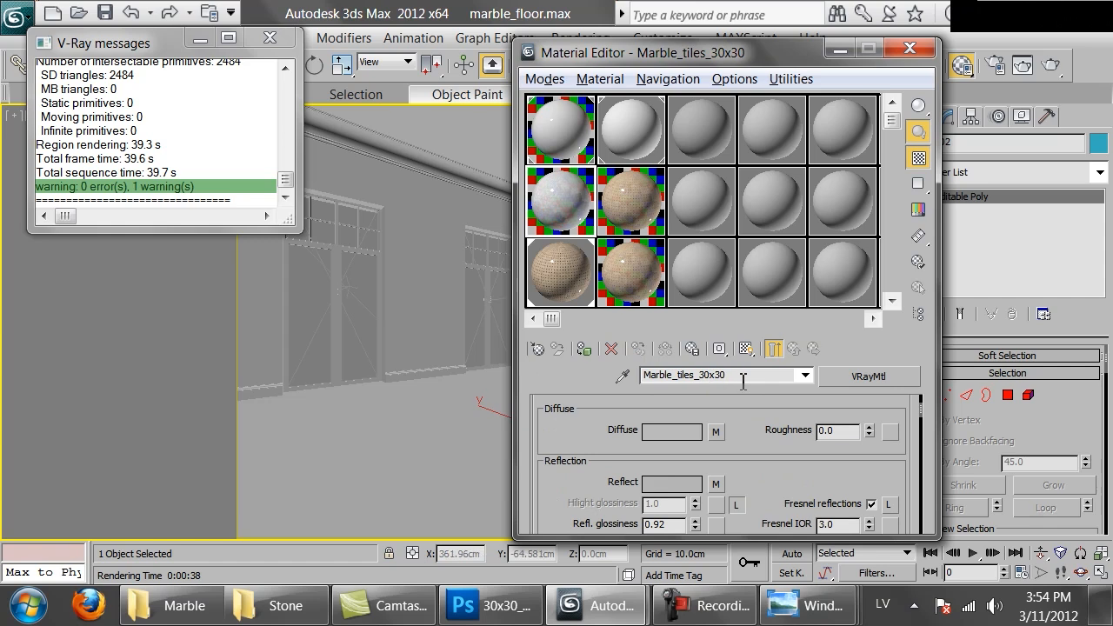
click(656, 283)
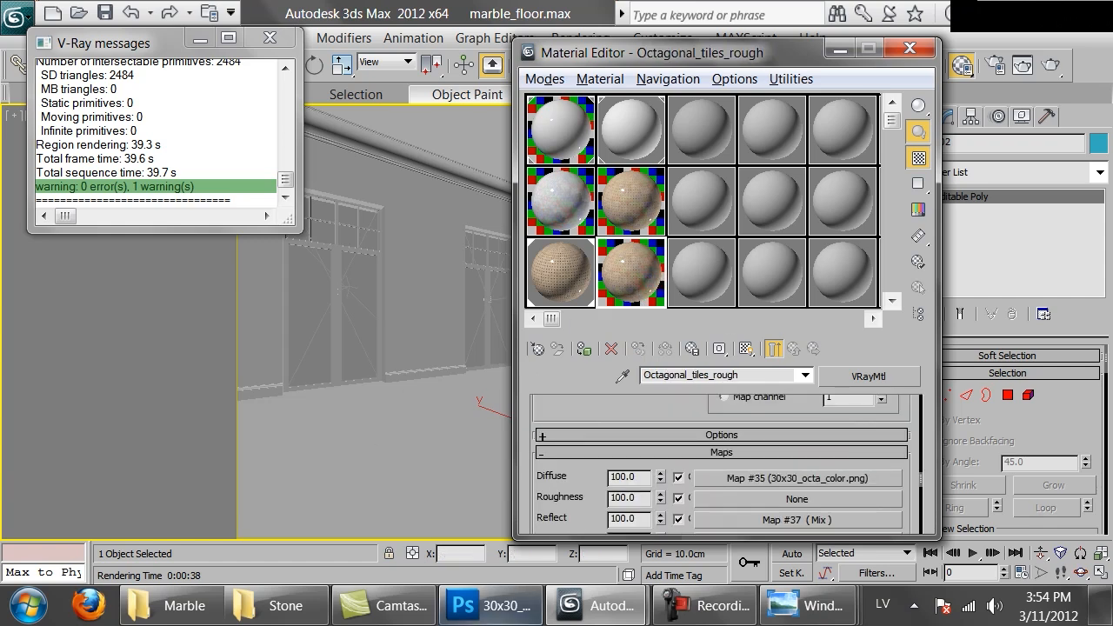
Switch to Photoshop and, in 30x30_octa.png, hide Layer 20 and show Layer 0, Layer 11 copy 3 and Layer 19
click(522, 606)
click(913, 339)
click(913, 304)
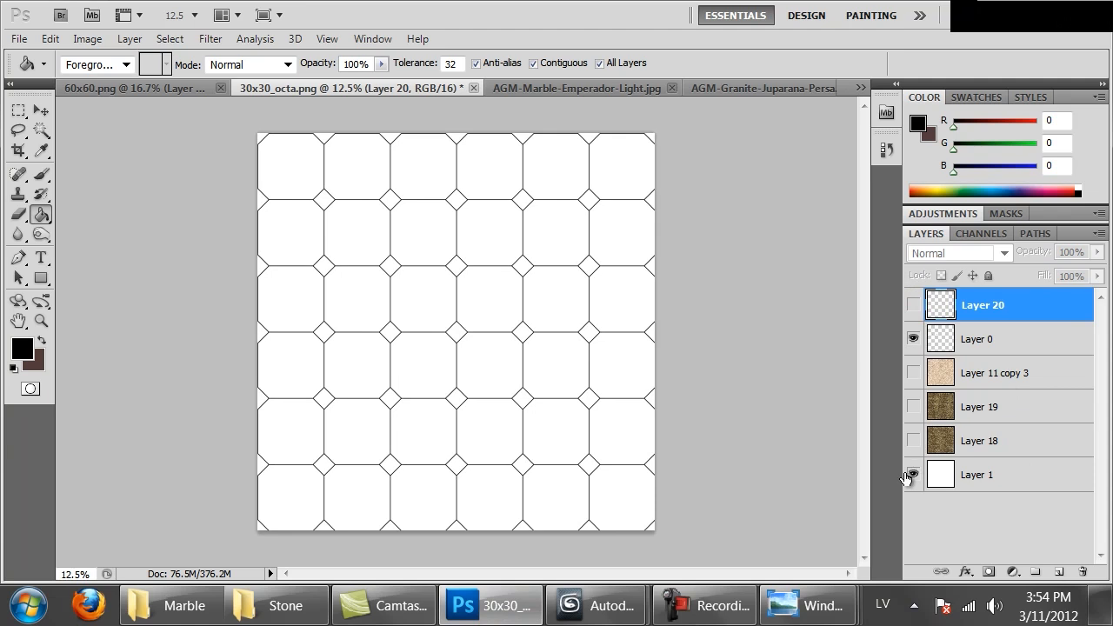
click(912, 373)
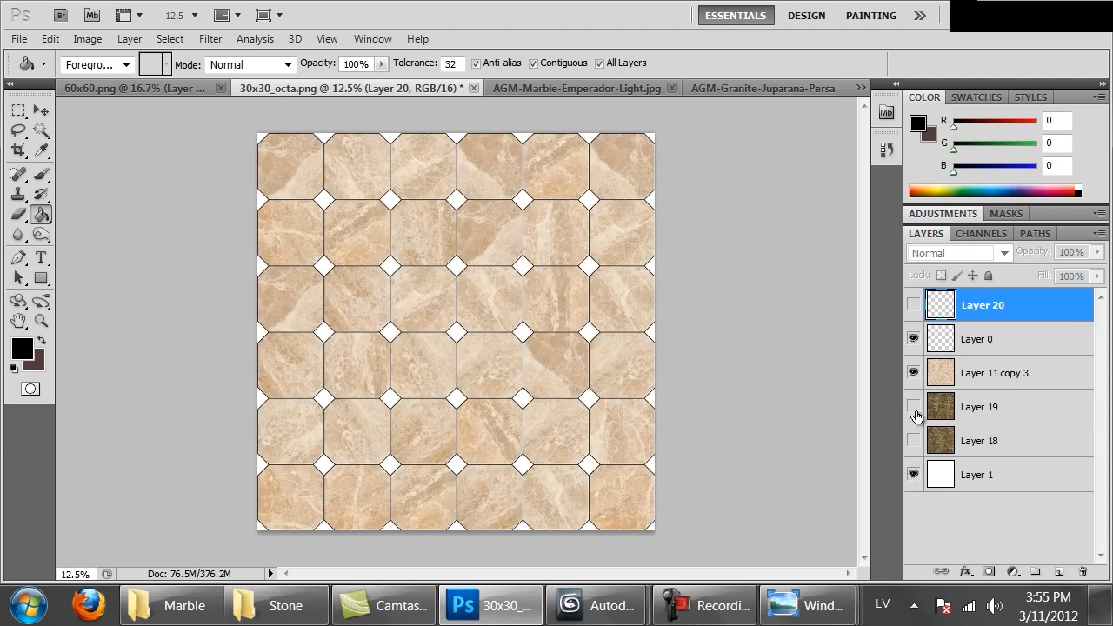
click(913, 406)
Desaturate the diamond texture on Layer 19 with a Hue/Saturation saturation of -100
key(ctrl+1)
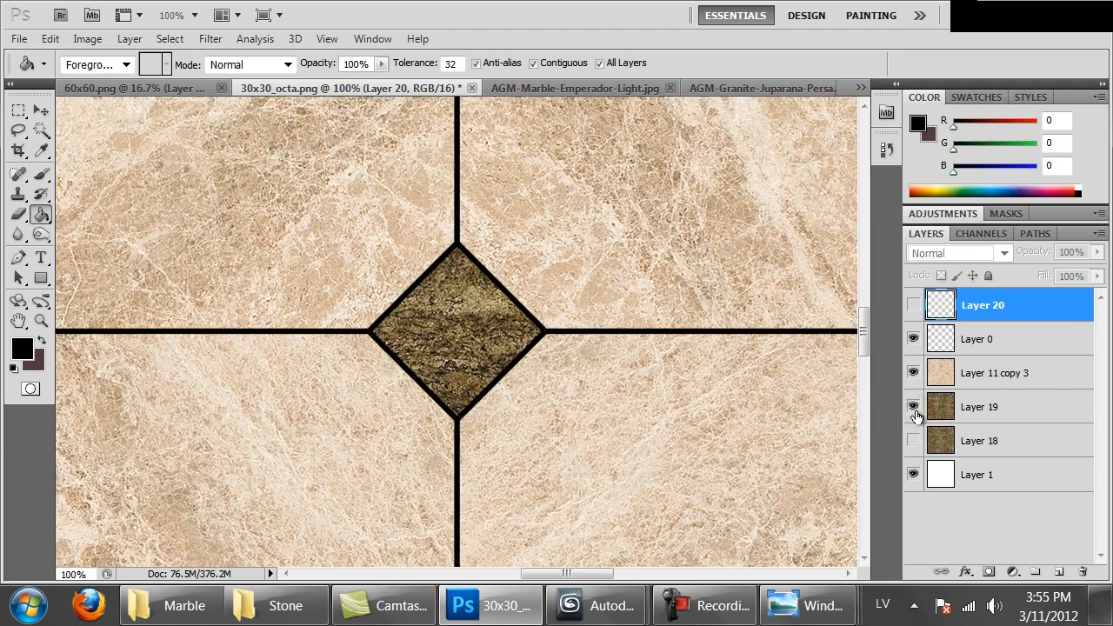
key(ctrl+minus)
key(ctrl+minus)
key(ctrl+minus)
key(ctrl+minus)
key(ctrl+minus)
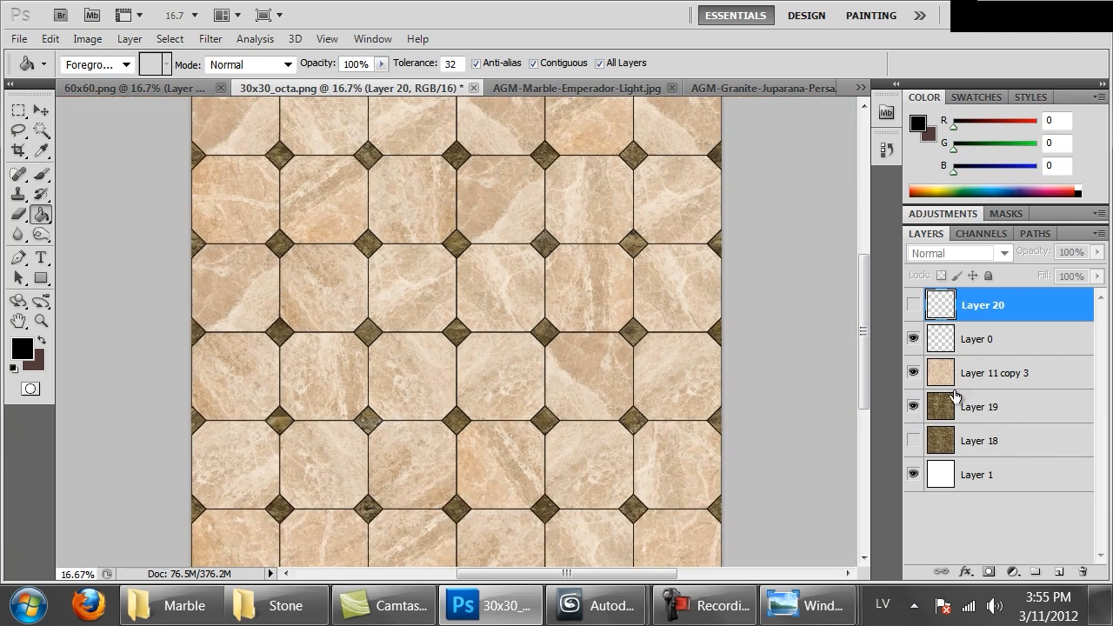
click(943, 410)
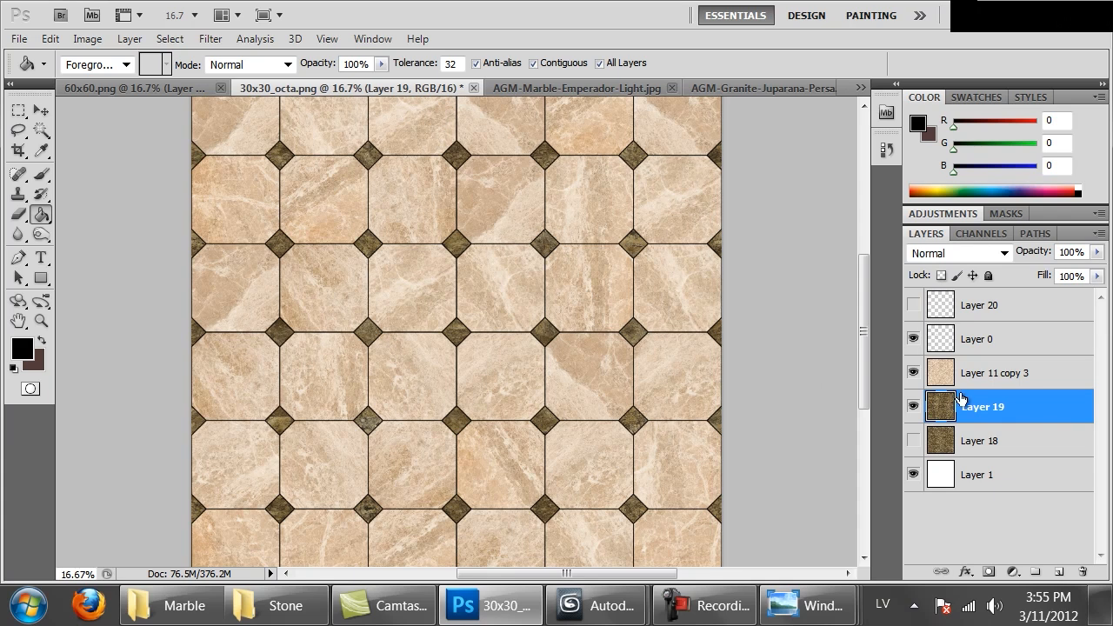
key(ctrl+u)
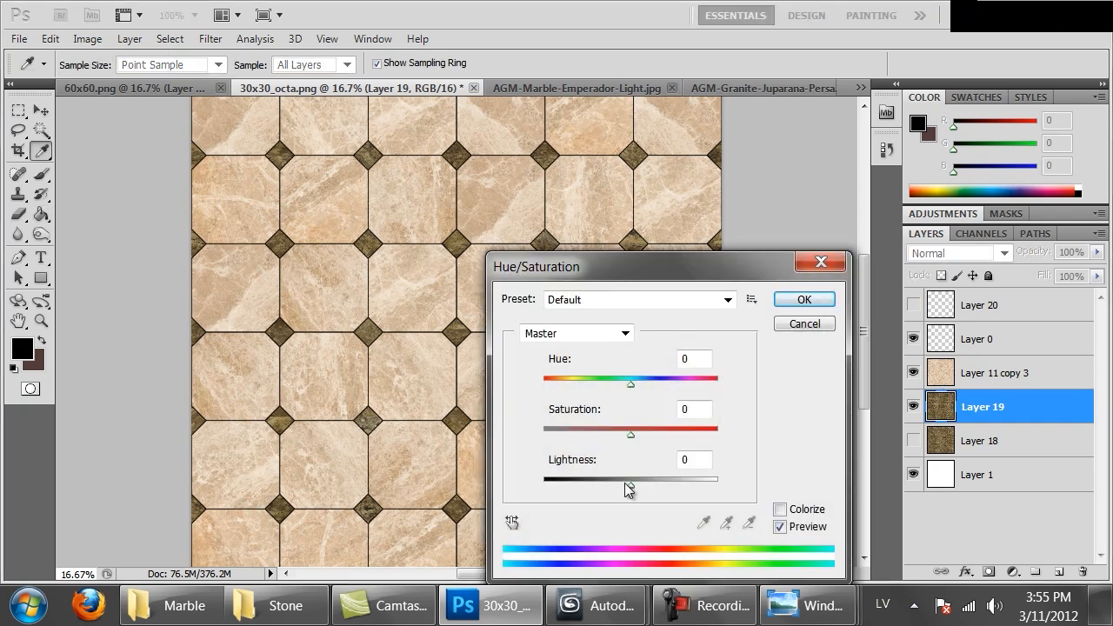
drag(598, 436, 495, 427)
click(803, 299)
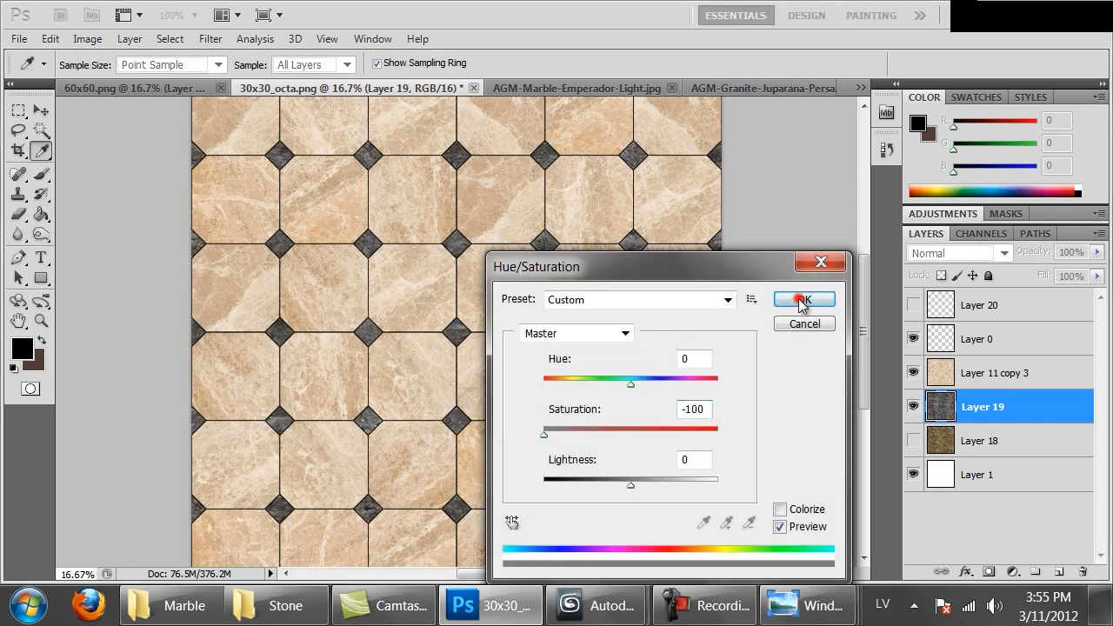
Fully desaturate the octagon marble on Layer 11 copy 3 with Hue/Saturation
click(977, 376)
key(ctrl+u)
drag(583, 435, 488, 435)
click(804, 299)
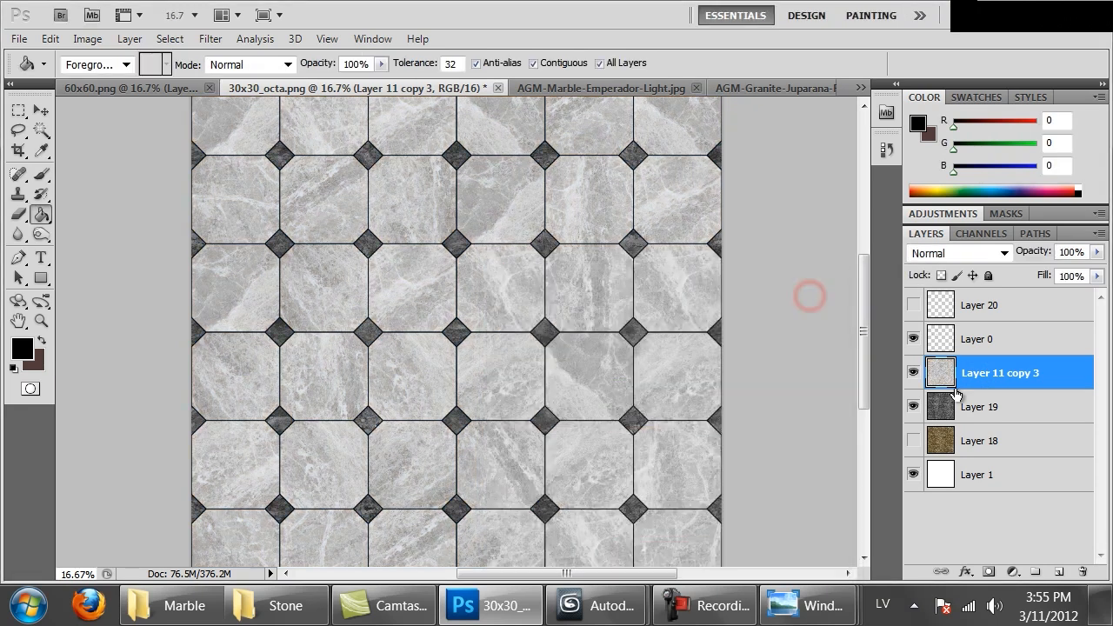
Brighten the diamond texture on Layer 19 with Curves, raising input 78 to output 167
click(954, 420)
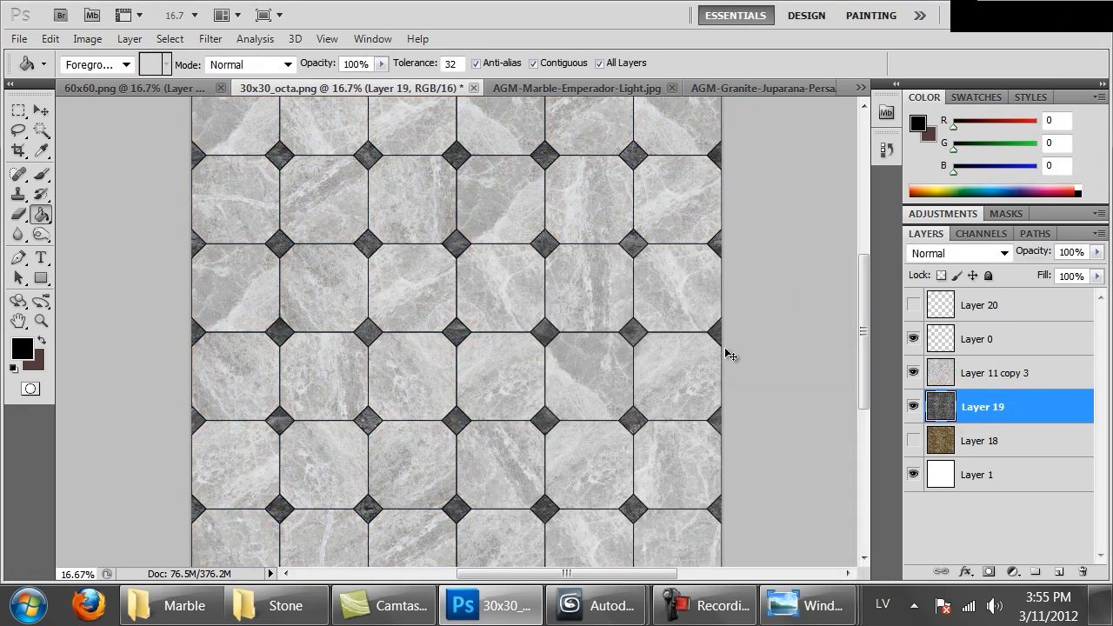
click(130, 38)
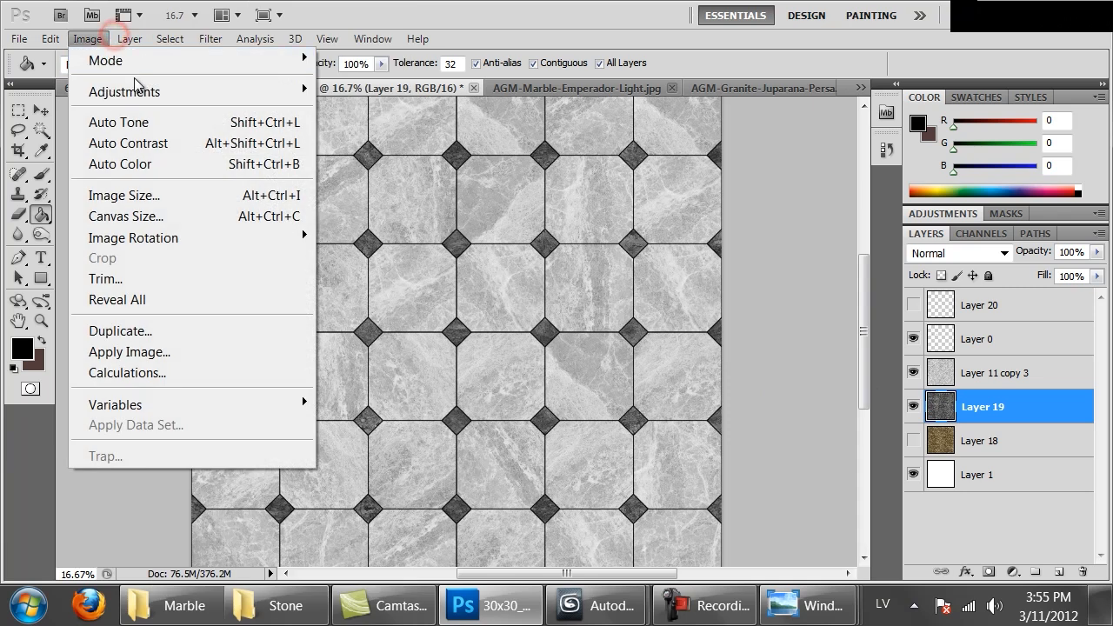
click(141, 85)
click(370, 134)
click(846, 371)
drag(846, 371, 804, 345)
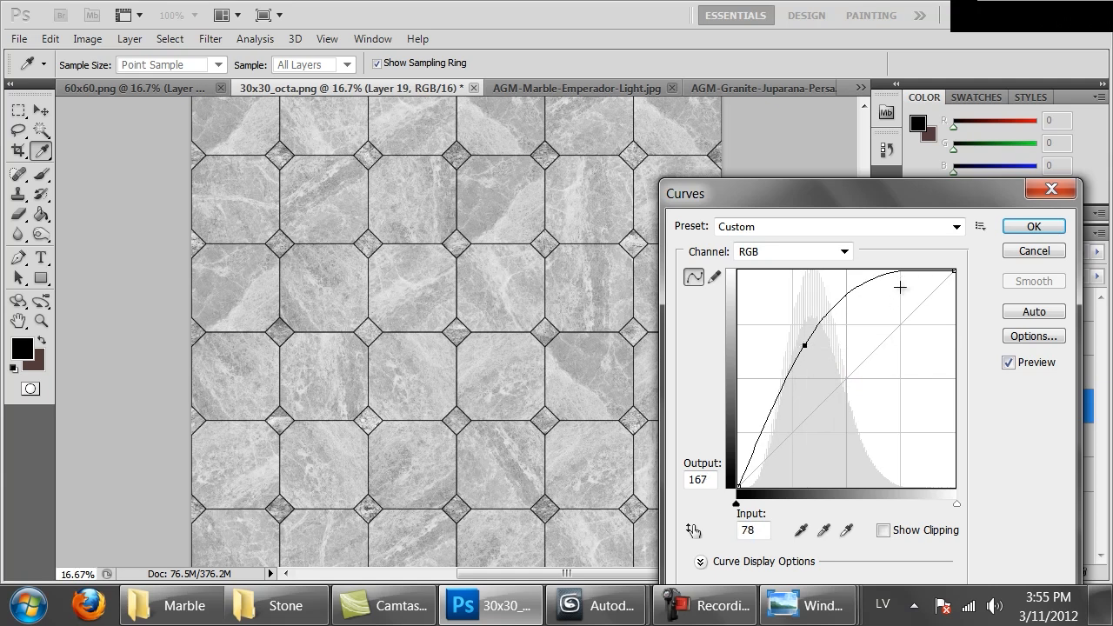
click(1042, 226)
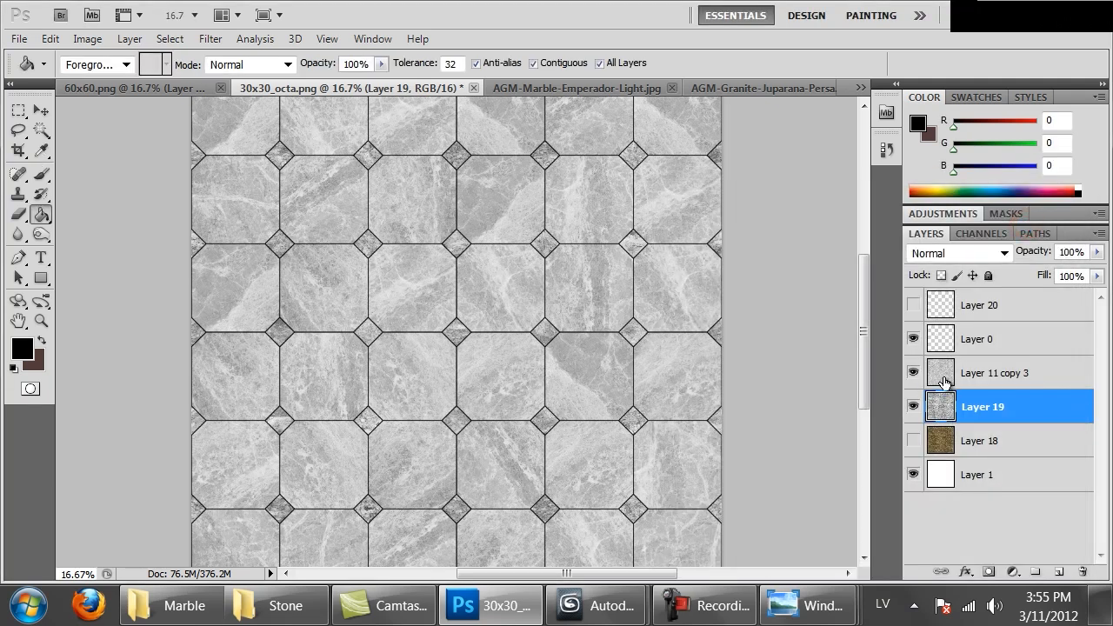
Save a PNG copy of the grayscale tile texture as 30x30_octa_rough.png in the Marble folder, without interlacing
key(ctrl+1)
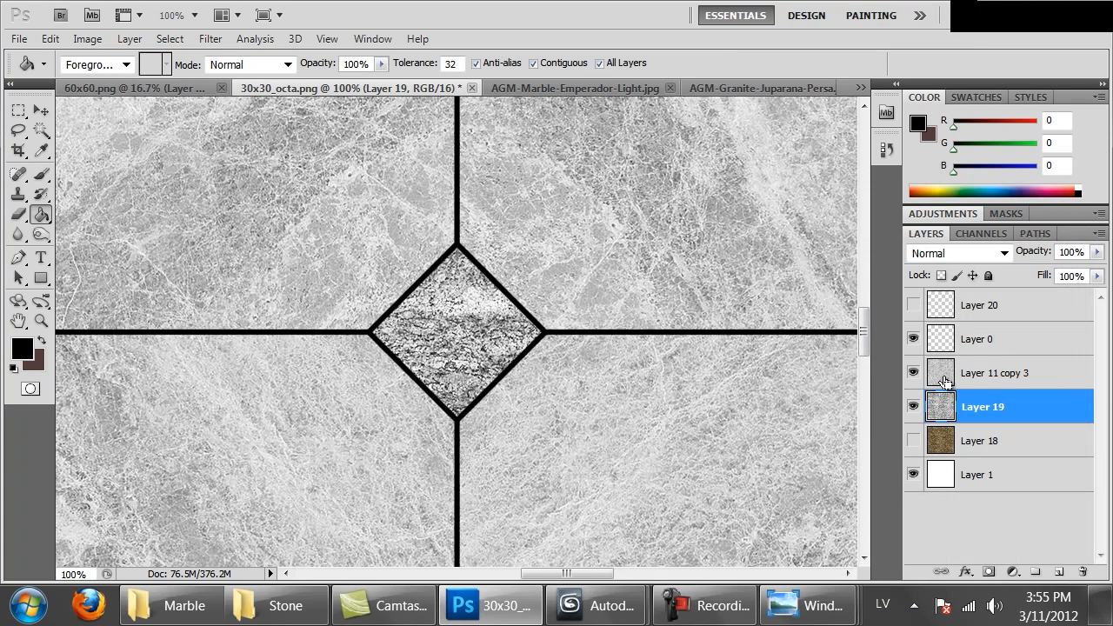
key(ctrl+minus)
key(ctrl+minus)
key(ctrl+minus)
key(ctrl+minus)
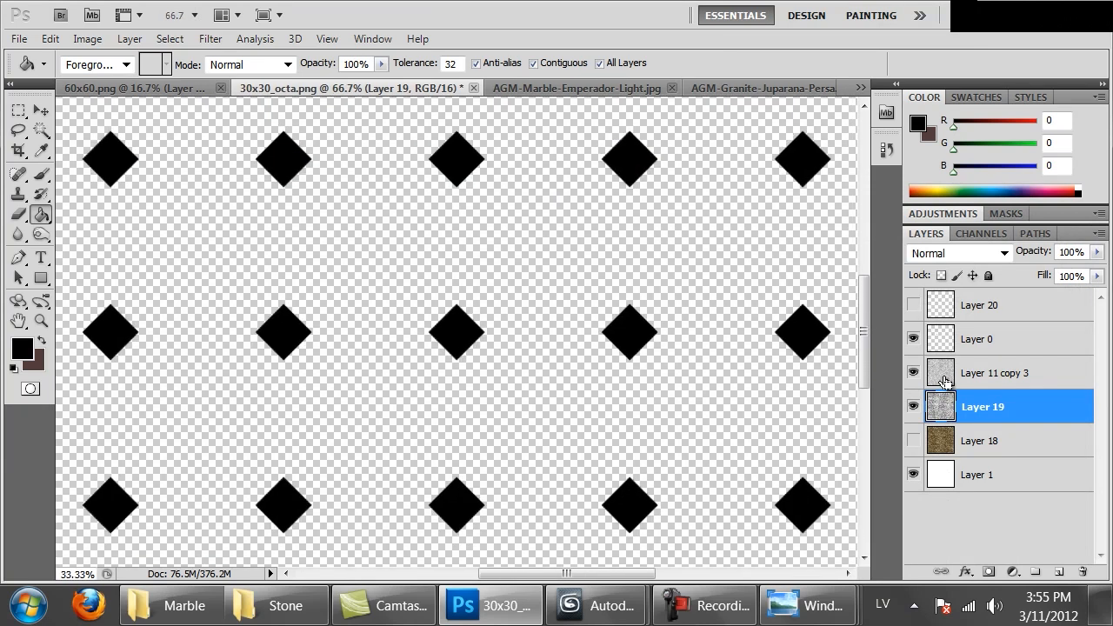
key(ctrl+shift+s)
click(350, 426)
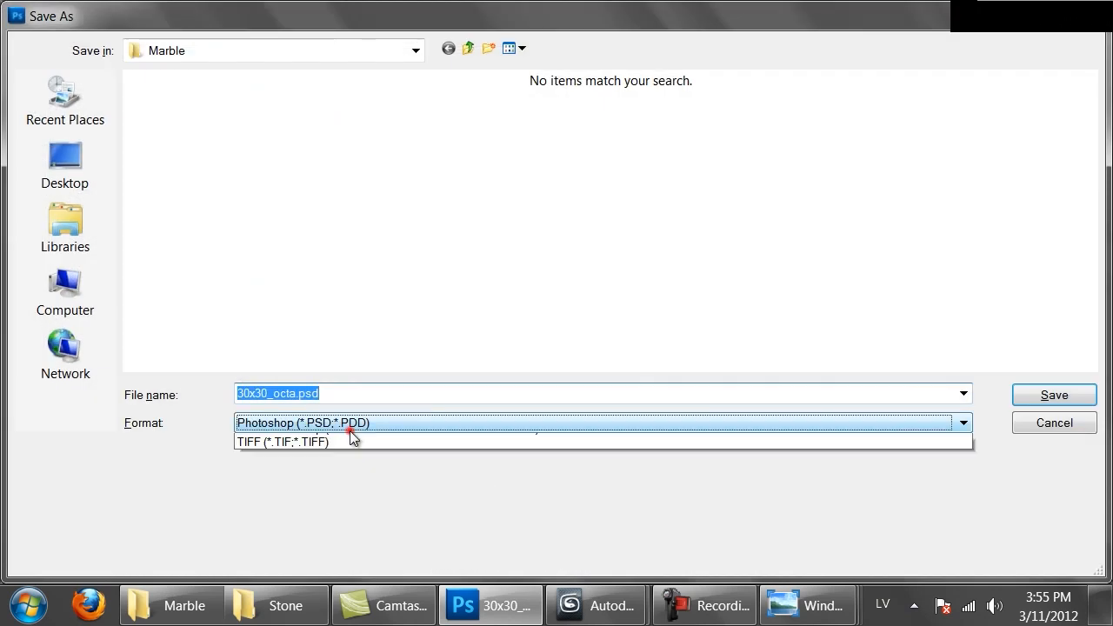
click(306, 566)
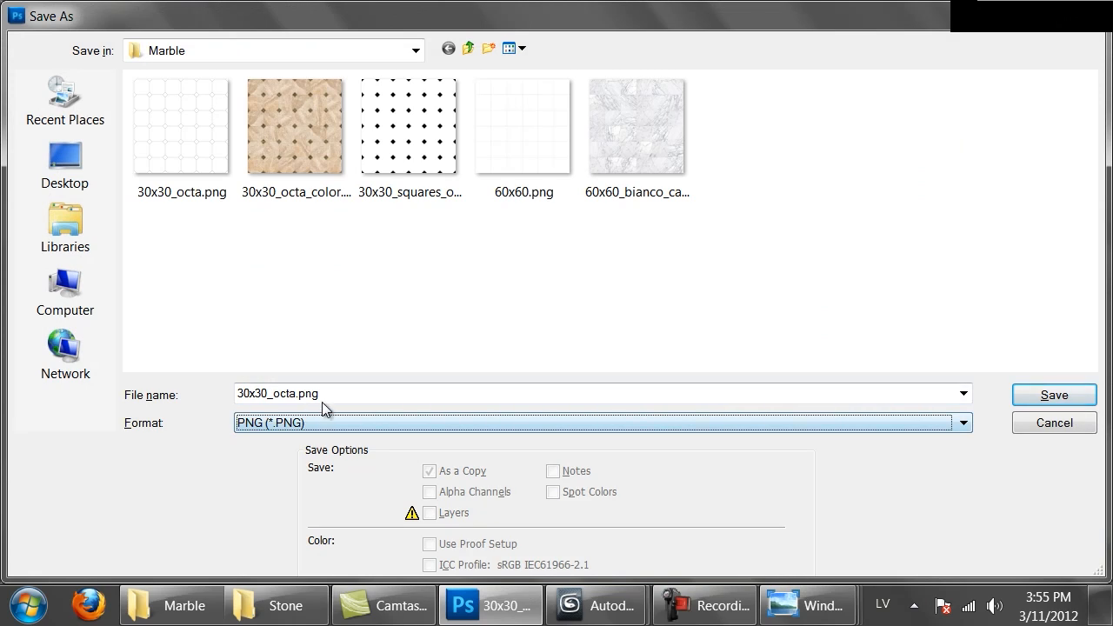
double_click(358, 392)
click(296, 392)
text(_rou)
text(nd)
key(Return)
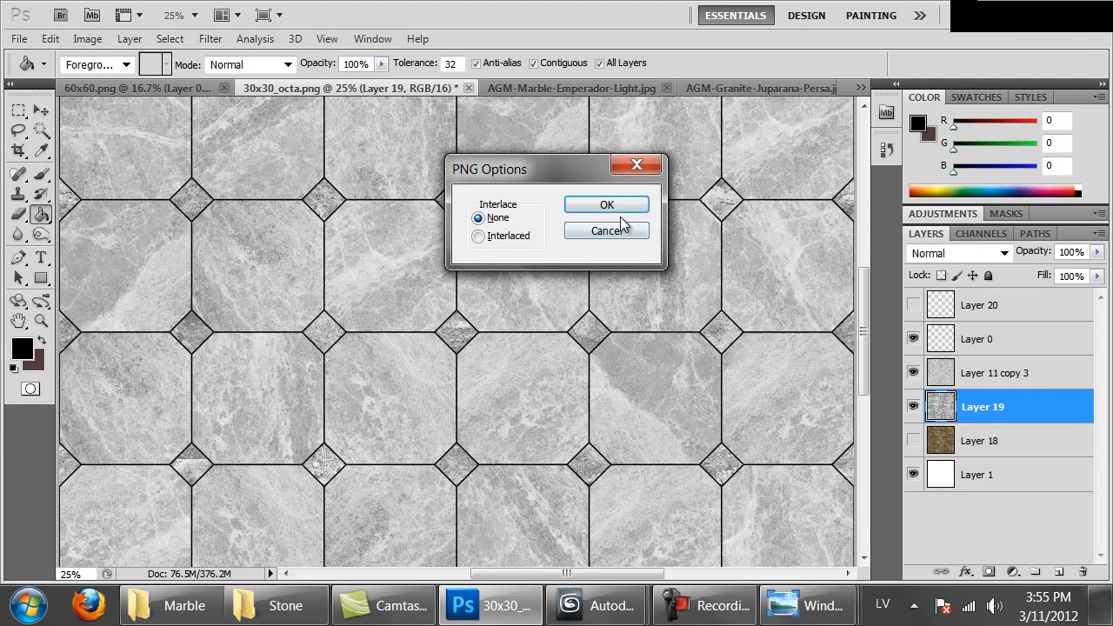
click(606, 205)
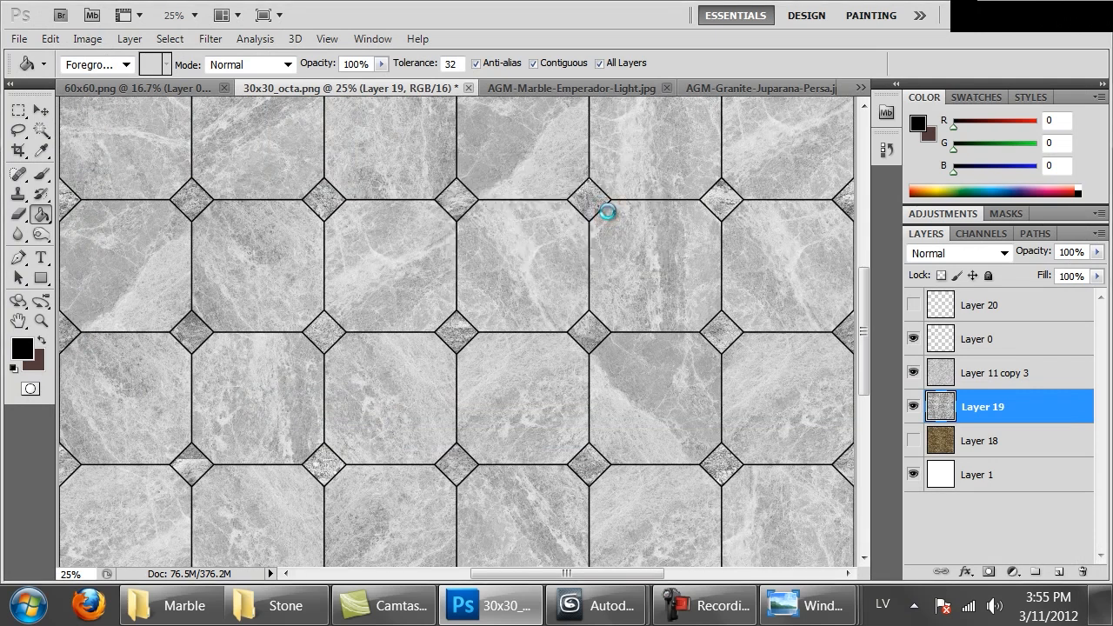
Switch to 3ds Max, load 30x30_octa_rough.png as Color #1 of Octagonal_tiles_rough's bump mix, and enlarge the material preview
mouse_move(591, 605)
click(576, 496)
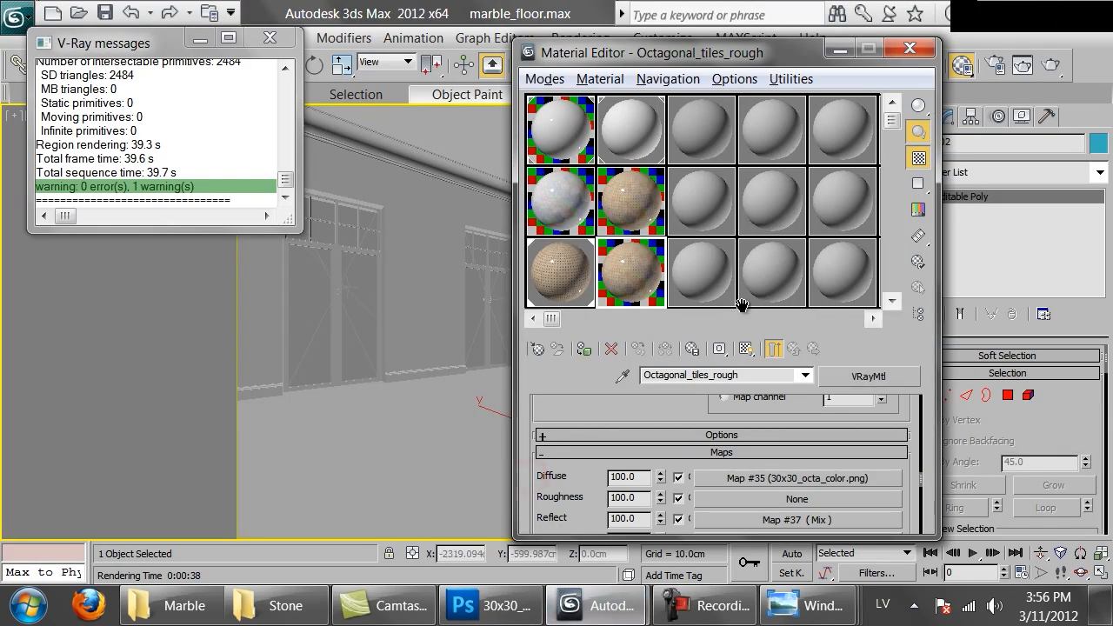
drag(584, 526, 662, 423)
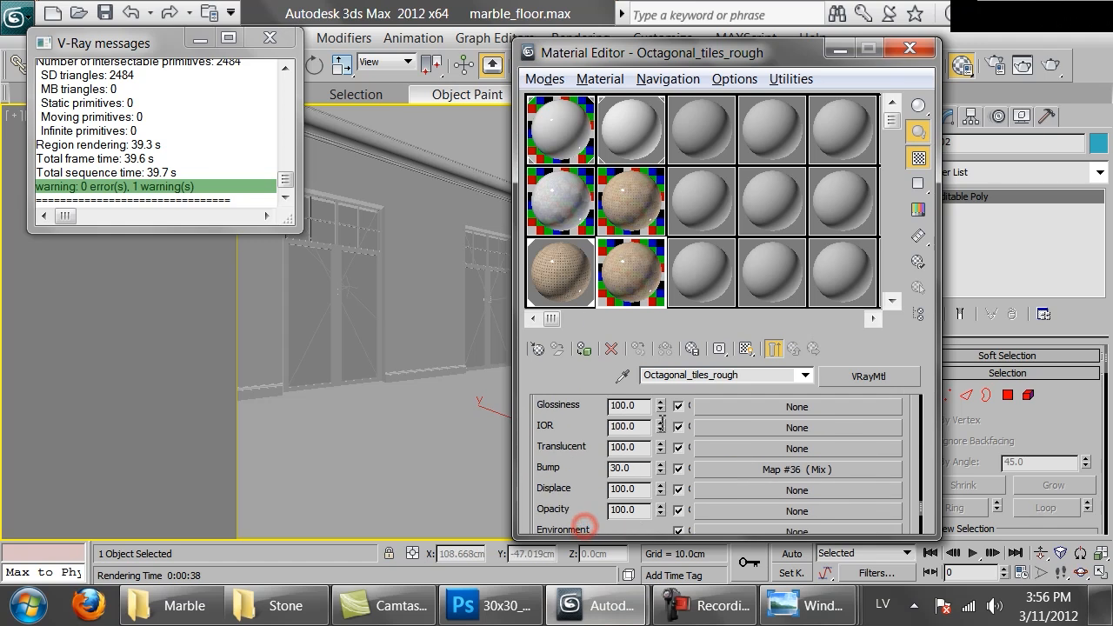
click(764, 470)
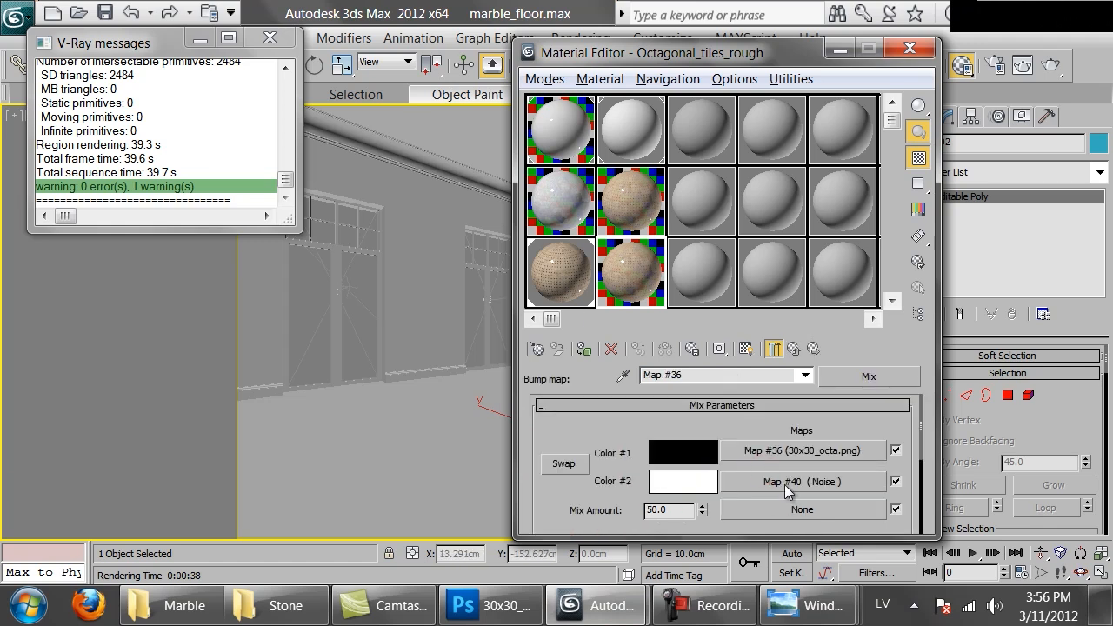
click(802, 451)
drag(739, 479, 713, 376)
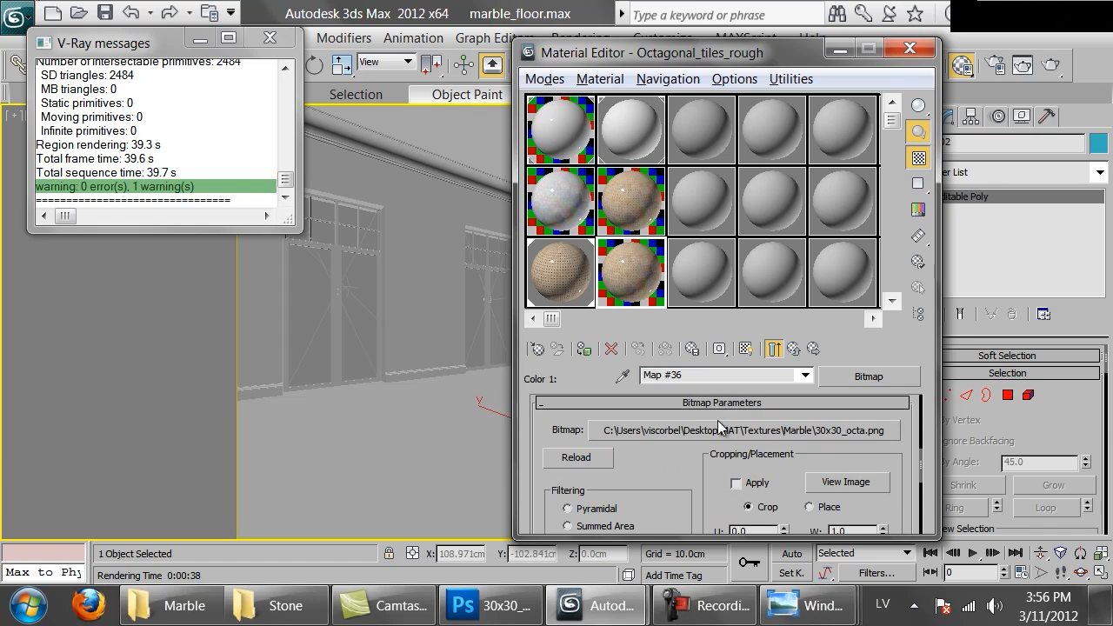
click(718, 429)
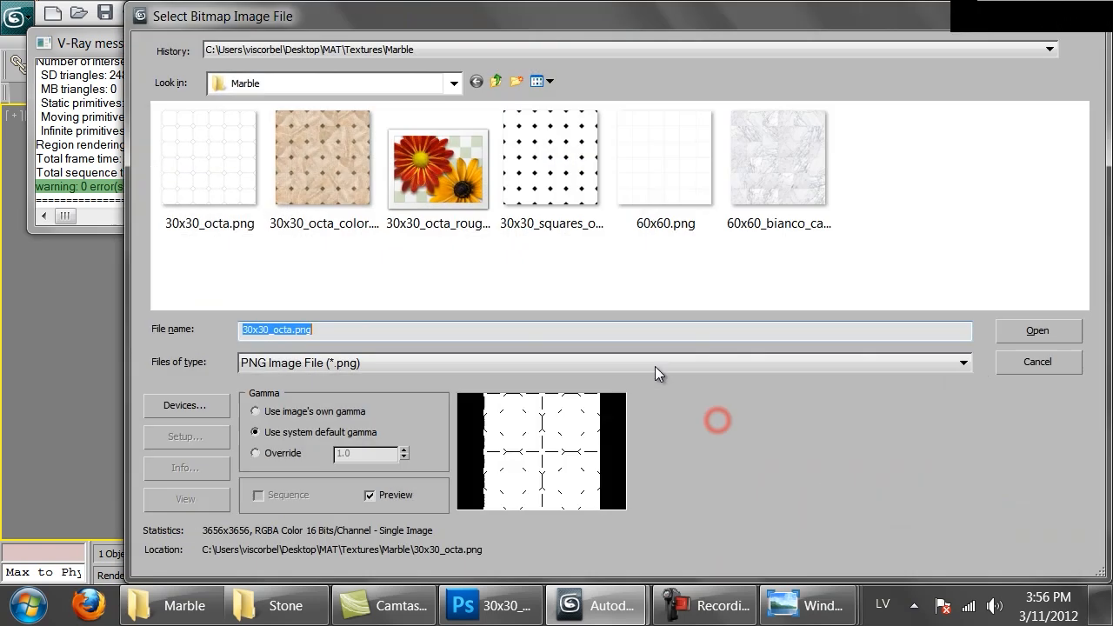
double_click(397, 198)
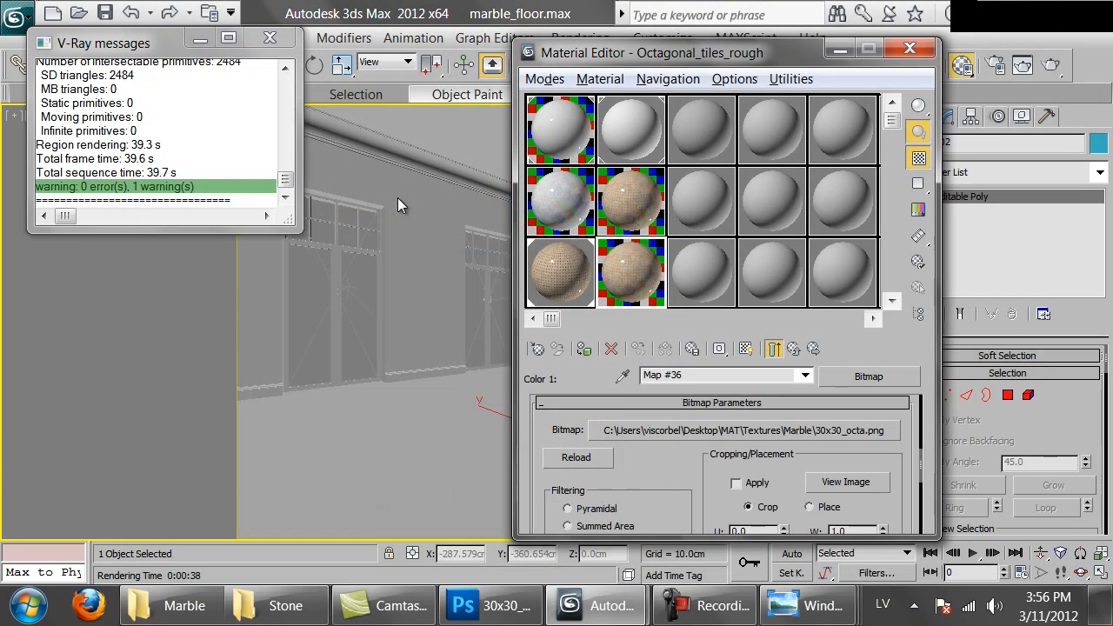
double_click(622, 282)
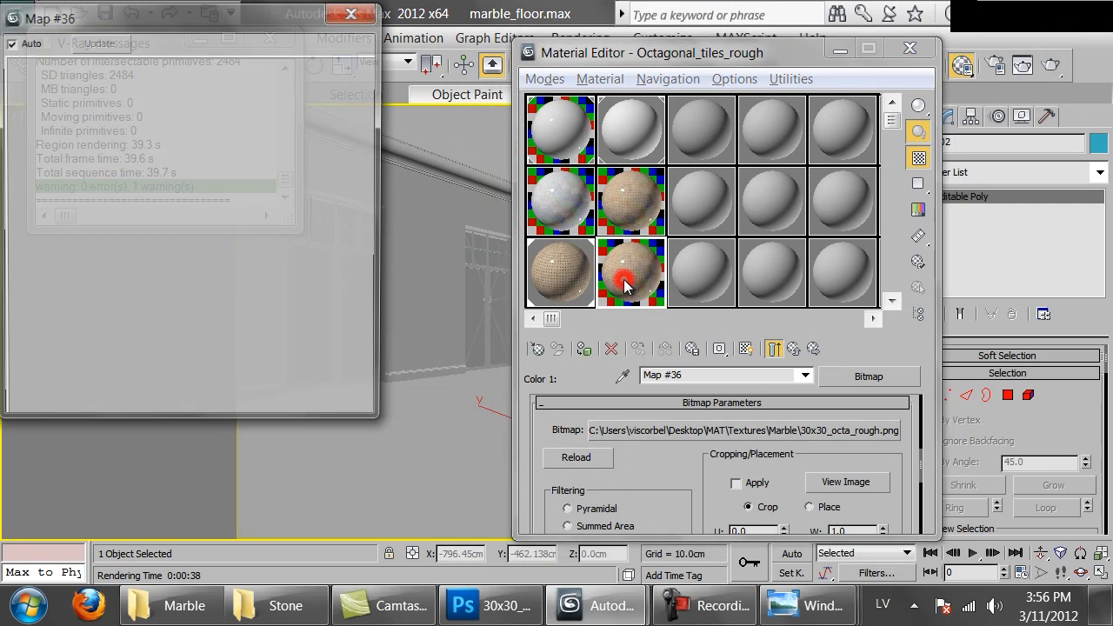
drag(380, 424, 561, 561)
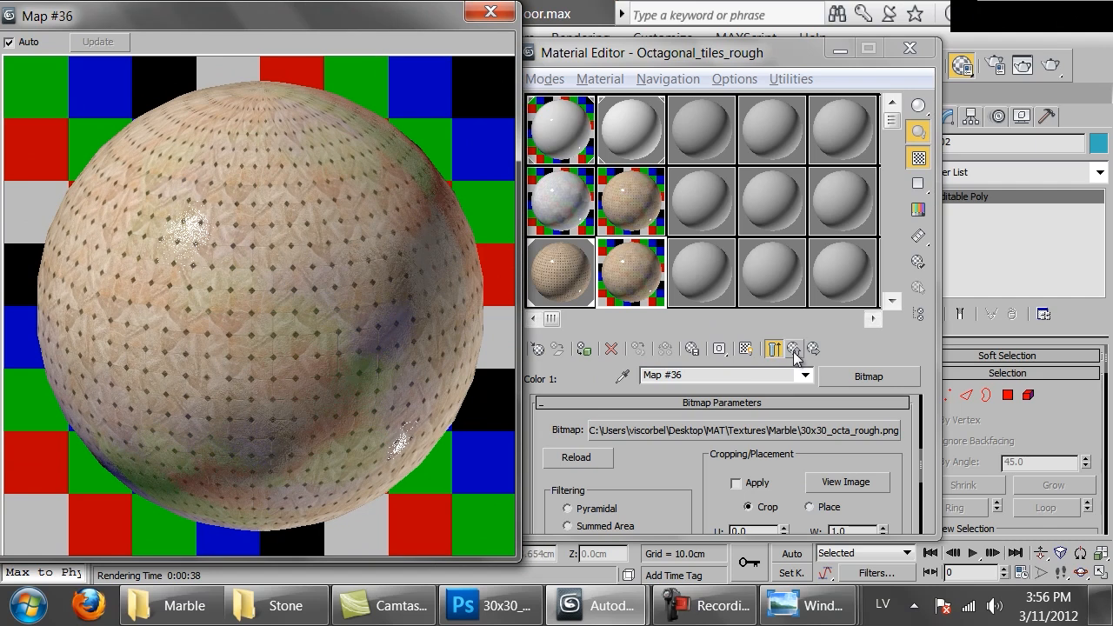
click(1050, 67)
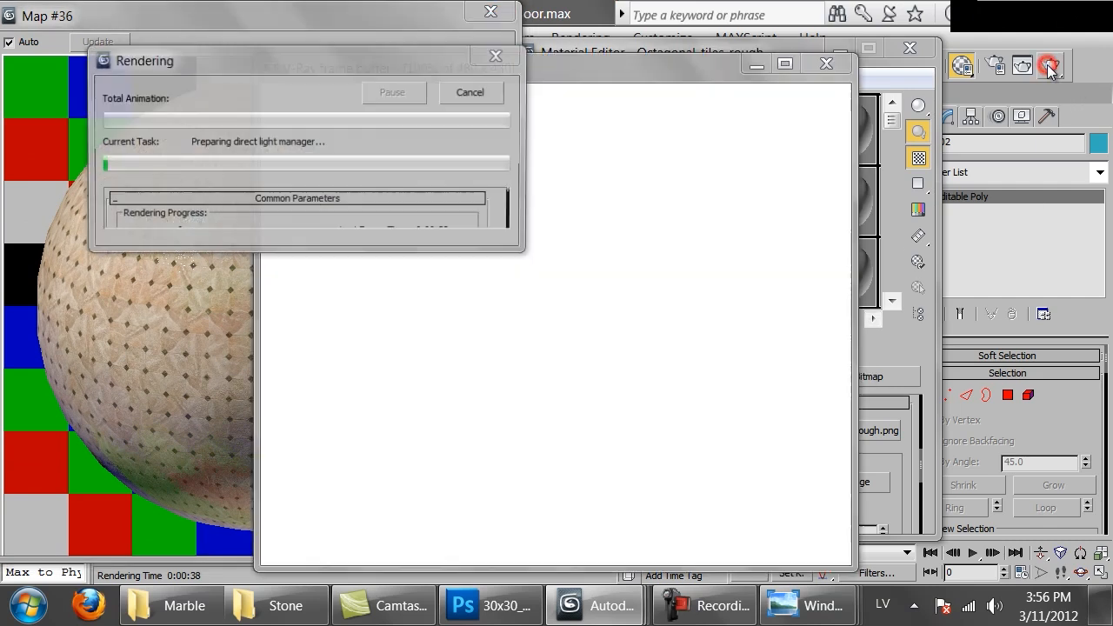
click(426, 46)
click(472, 92)
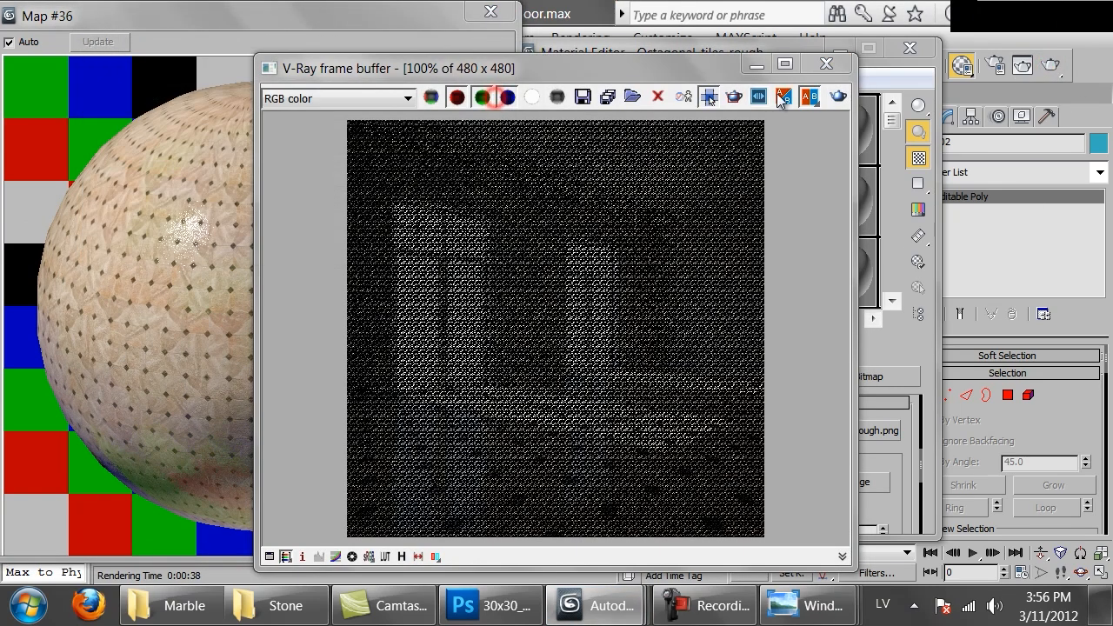
click(826, 63)
Assign Octagonal_tiles_rough to the floor and run a test render to inspect the tiles, stopping it early
click(490, 12)
drag(627, 274, 404, 483)
click(1050, 65)
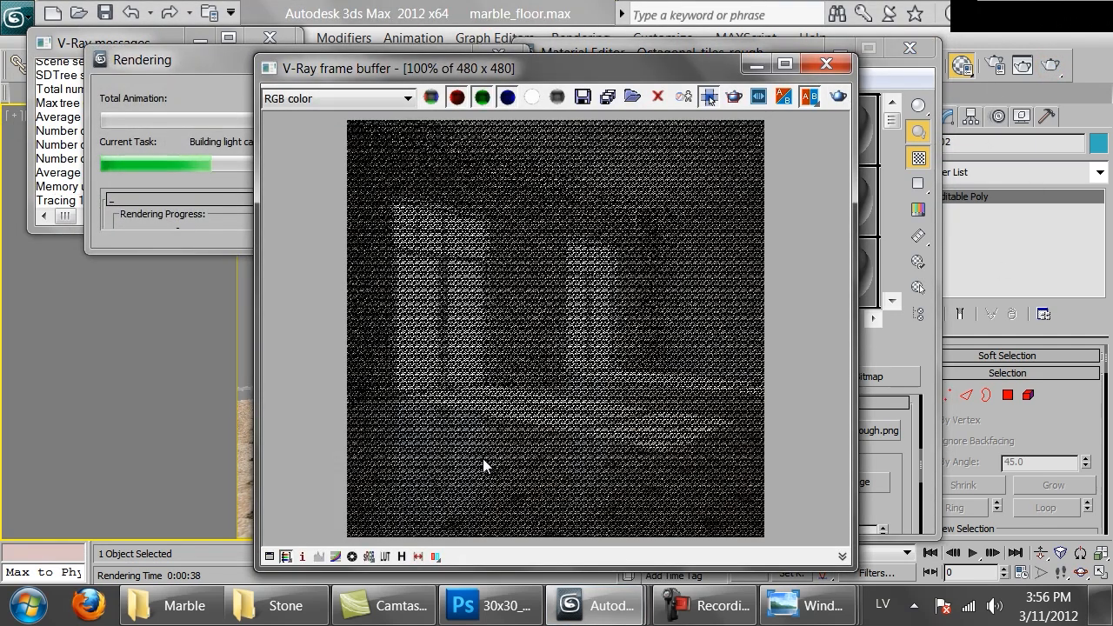
scroll(483, 458, up, 1)
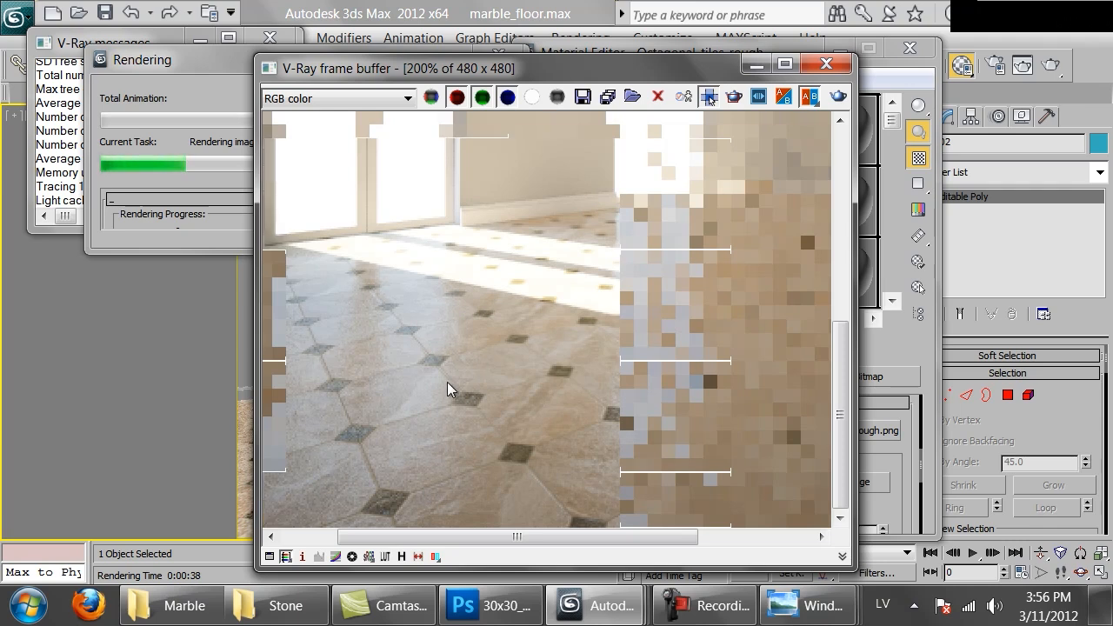
scroll(606, 410, down, 1)
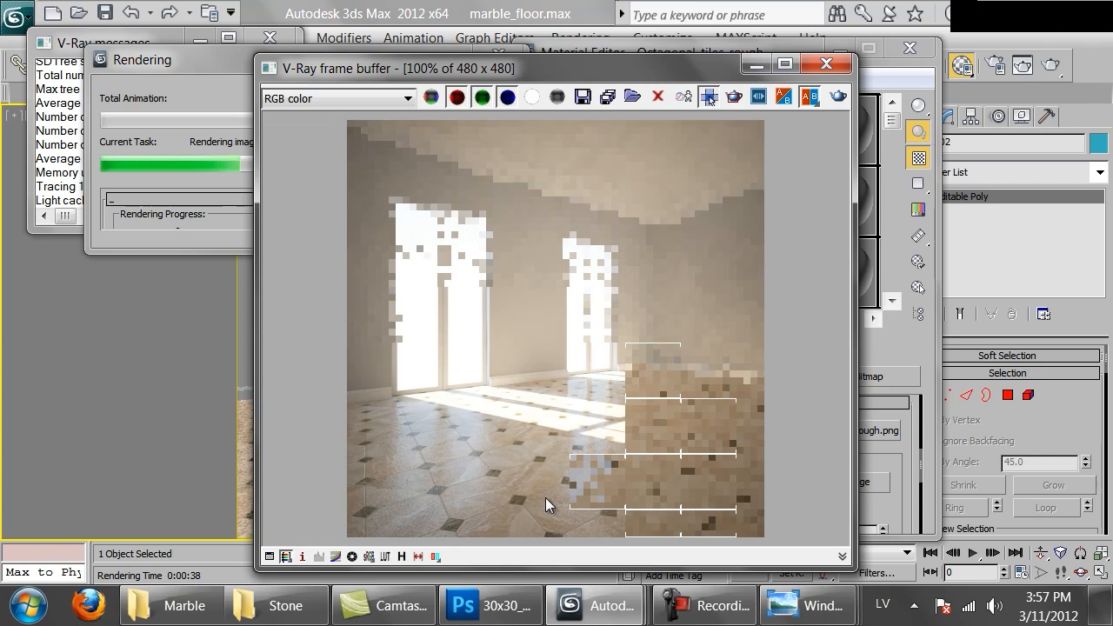
click(187, 214)
click(474, 93)
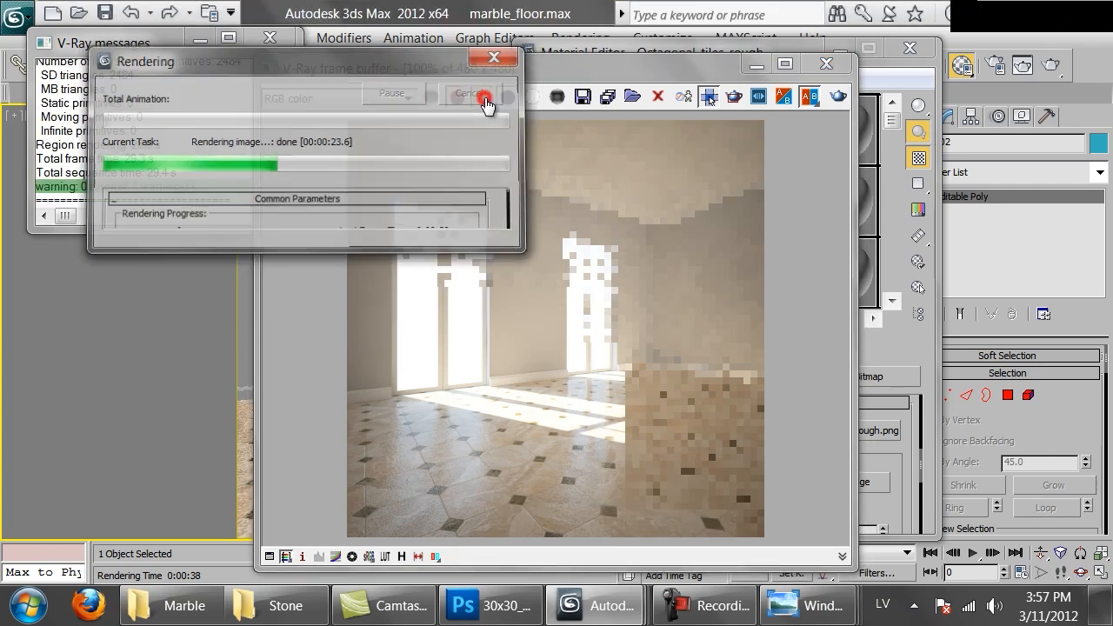
Set the bump amount of Octagonal_tiles_rough to 60 and open its enlarged preview
click(911, 355)
click(794, 344)
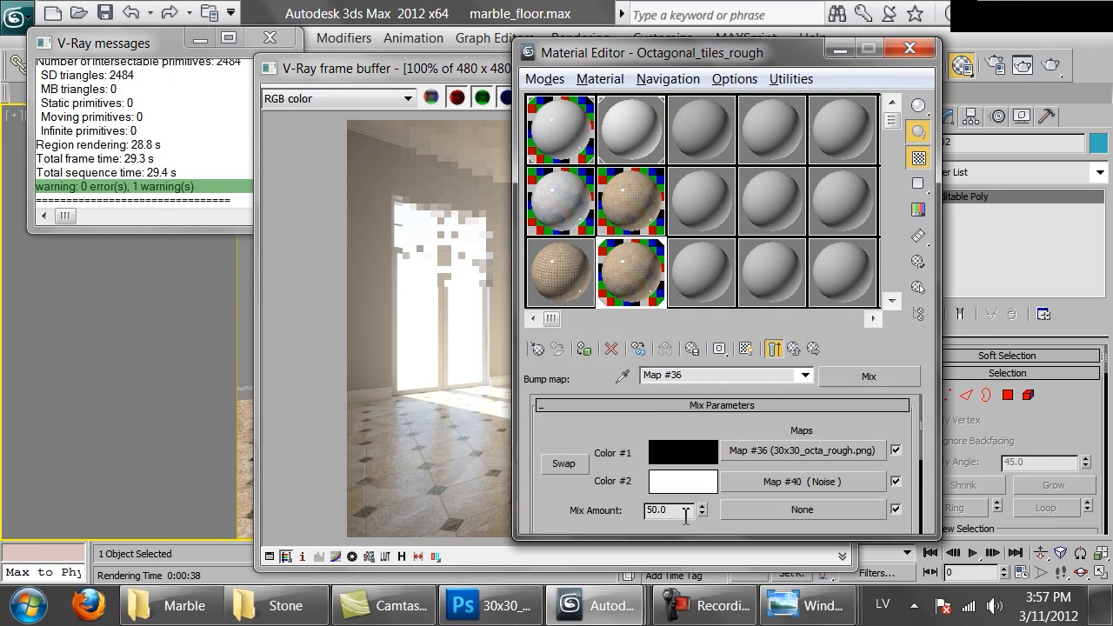
click(794, 348)
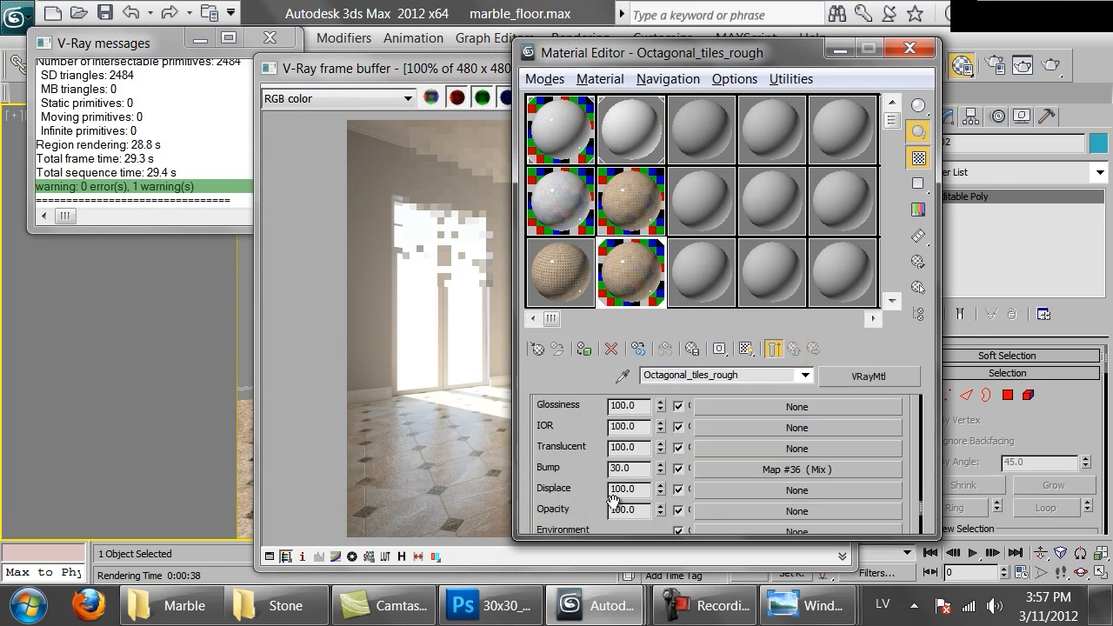
double_click(641, 472)
text(60)
key(Return)
double_click(619, 249)
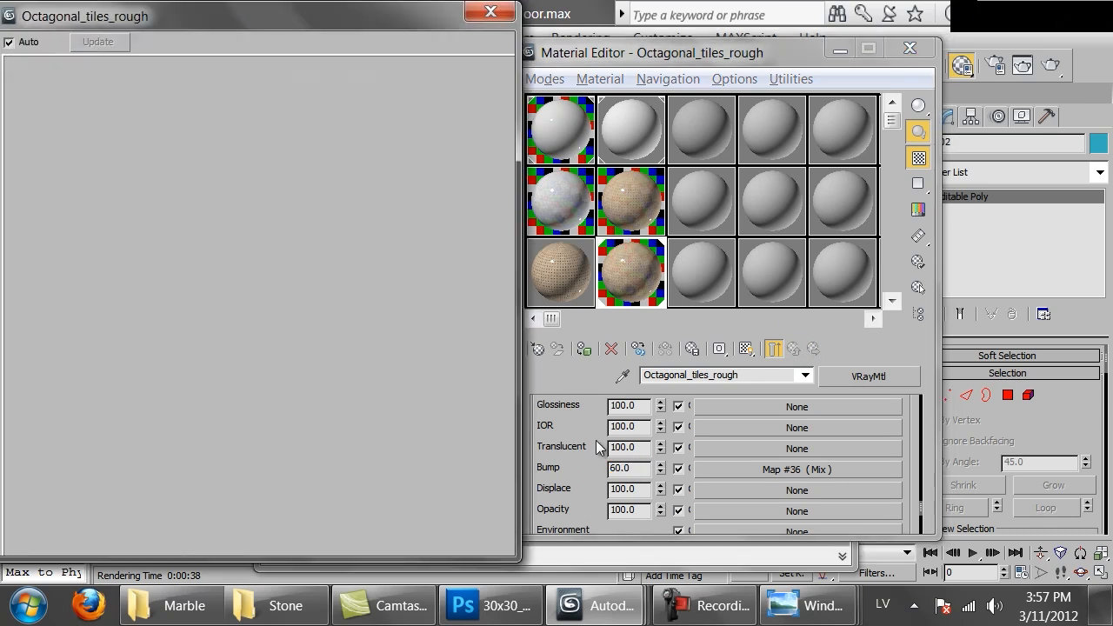
Set Color #2 of the reflection Mix map to a neutral grey with a value of 55
scroll(752, 459, up, 15)
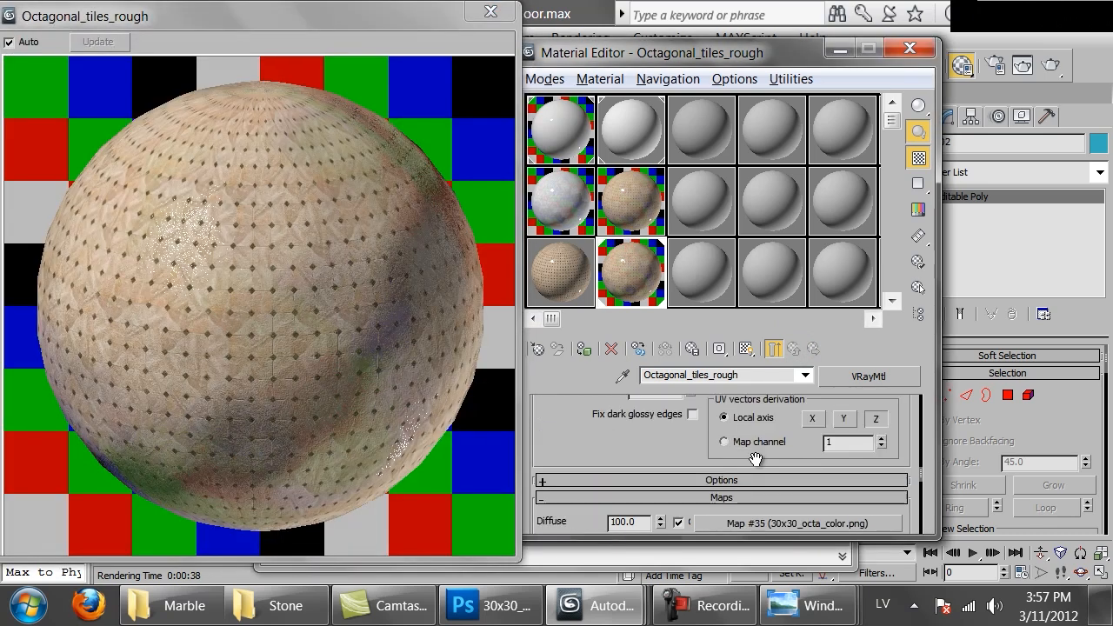
scroll(723, 469, up, 1)
click(716, 423)
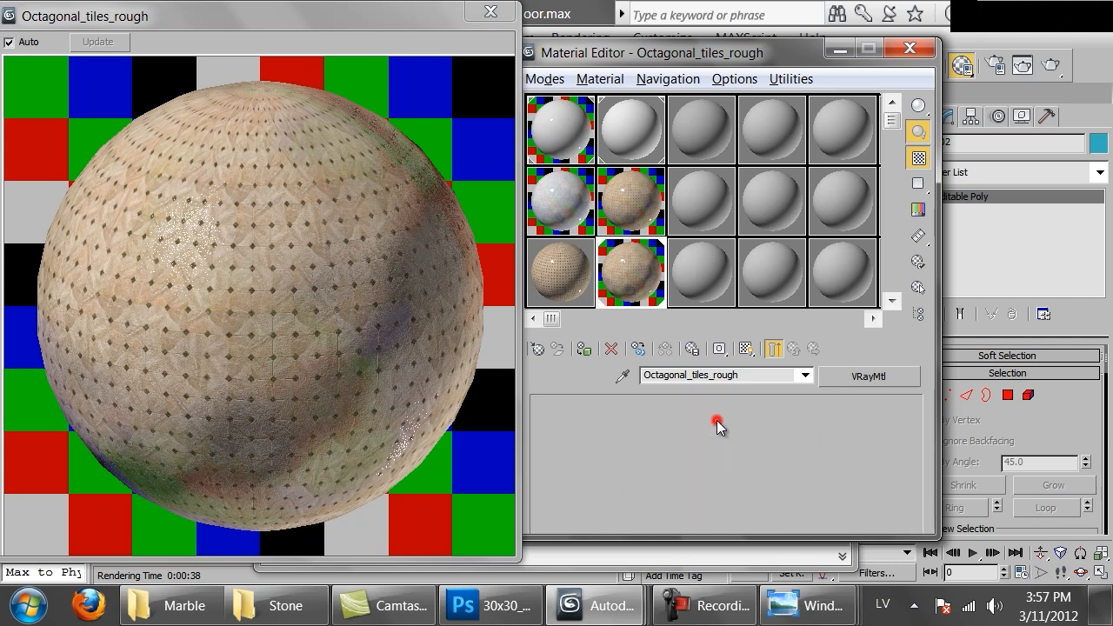
click(663, 481)
click(658, 227)
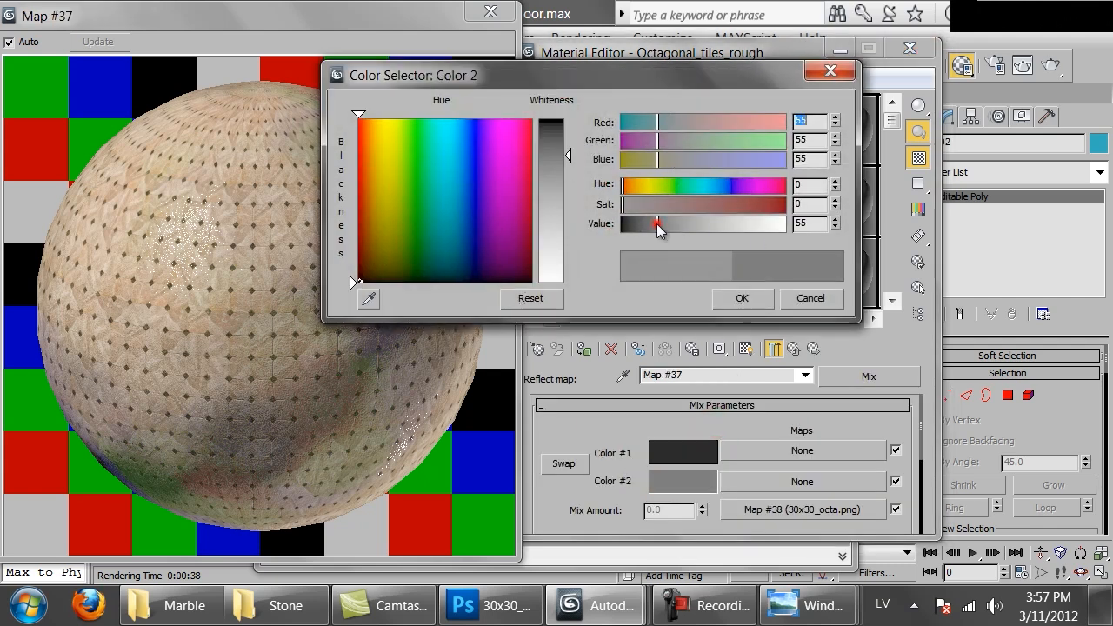
click(735, 299)
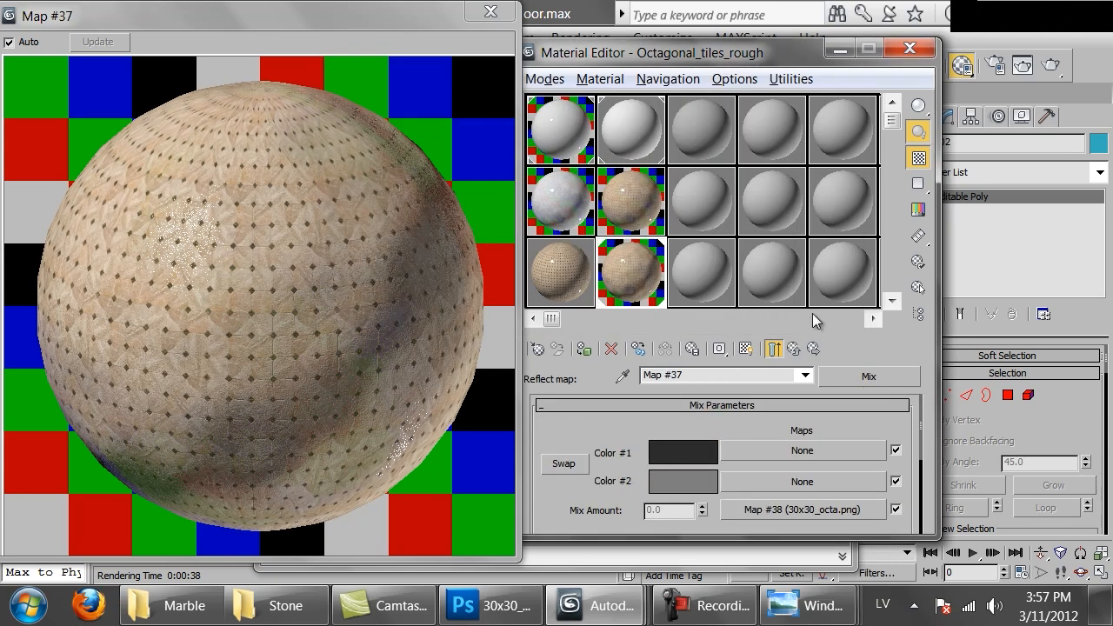
Set the reflection glossiness of Octagonal_tiles_rough to 0.8 and its reflection subdivisions to 16
click(793, 347)
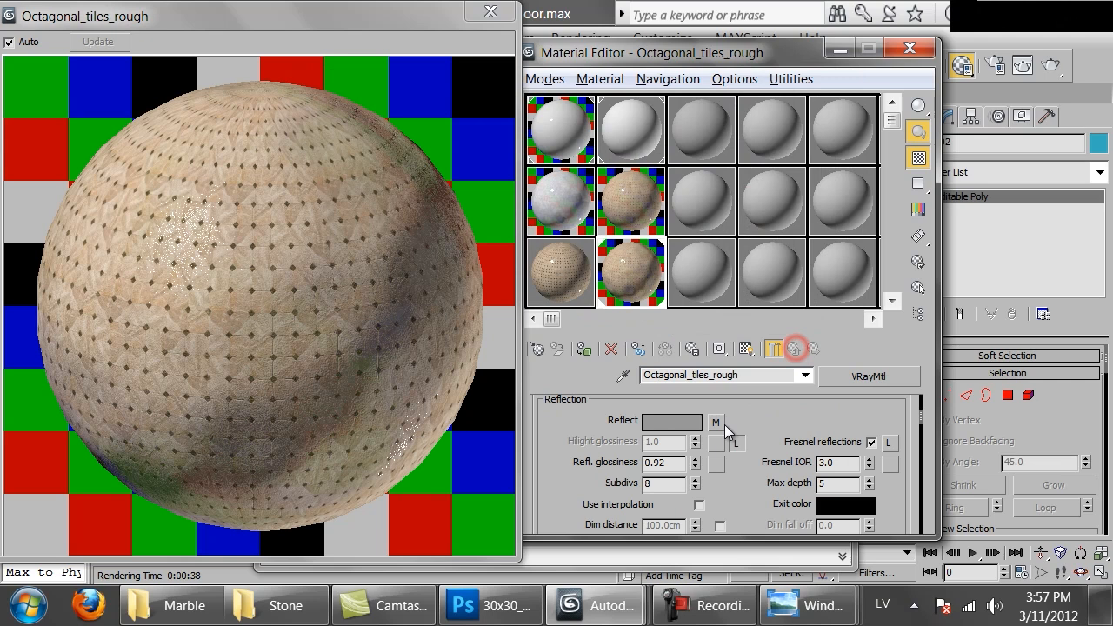
double_click(659, 461)
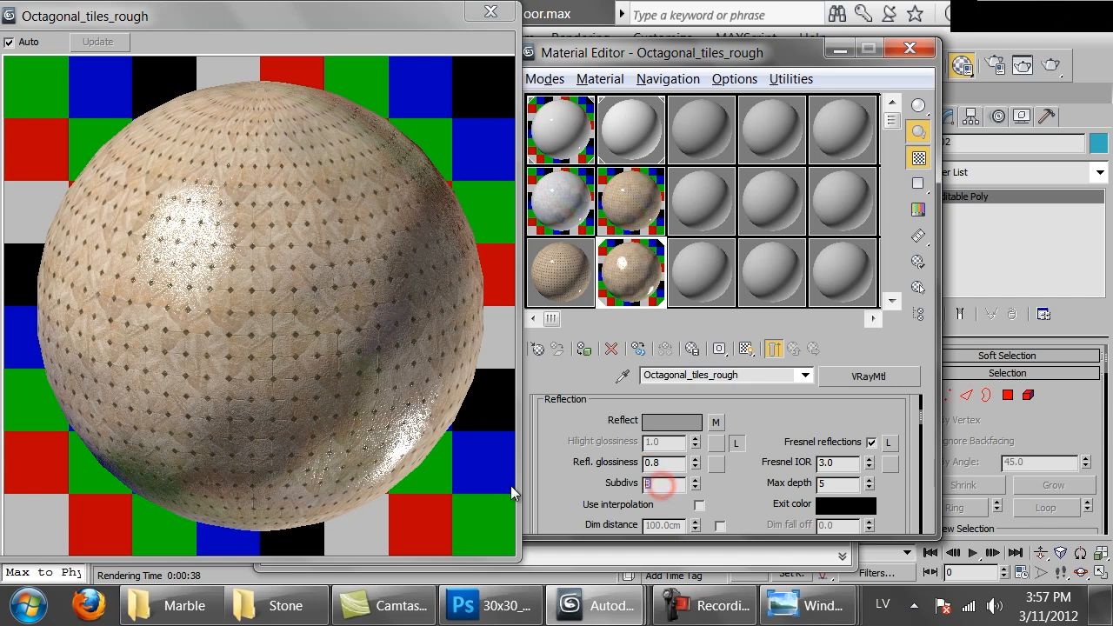
key(BackSpace)
text(16)
key(Return)
Set the mix amount of the bump Mix map in Octagonal_tiles_rough to 30, checking the map without the end result shown
scroll(726, 391, down, 10)
scroll(726, 396, down, 4)
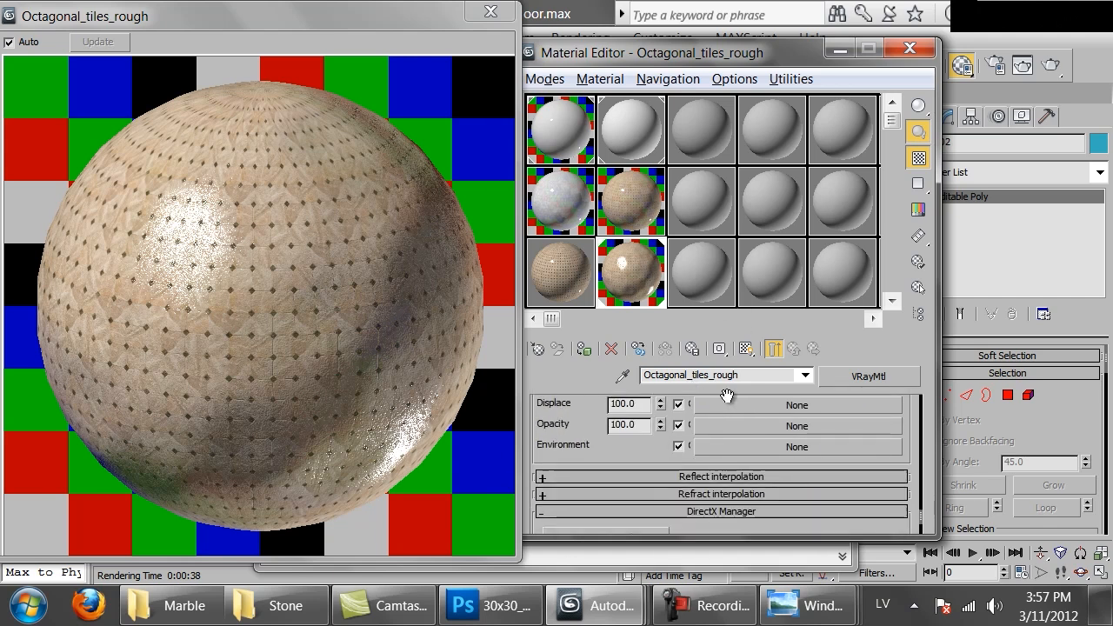
scroll(726, 426, up, 2)
click(734, 441)
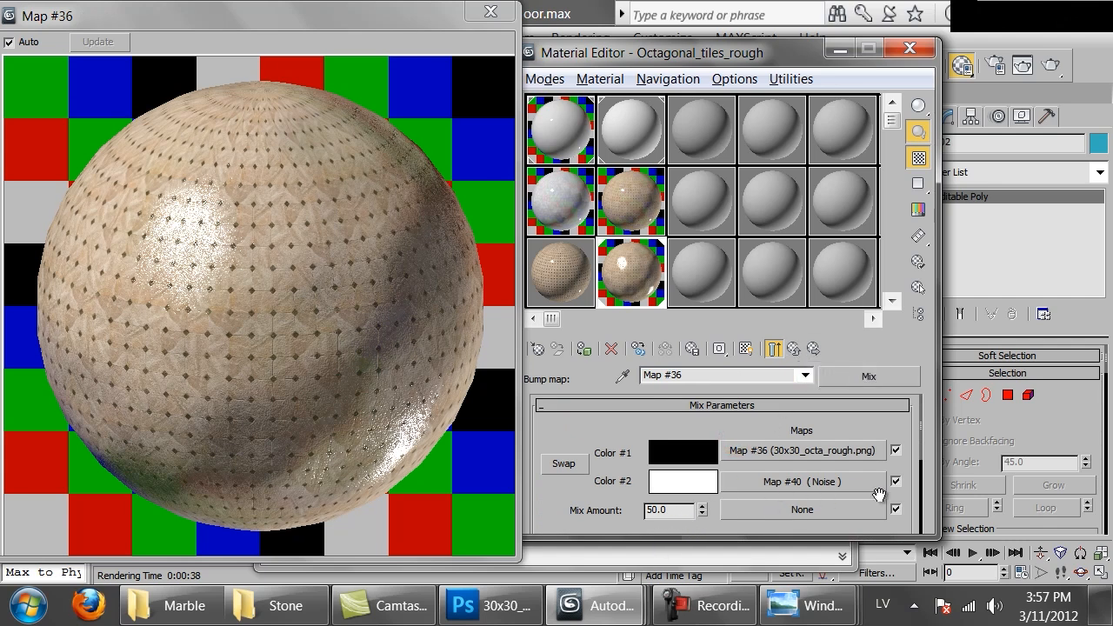
click(771, 349)
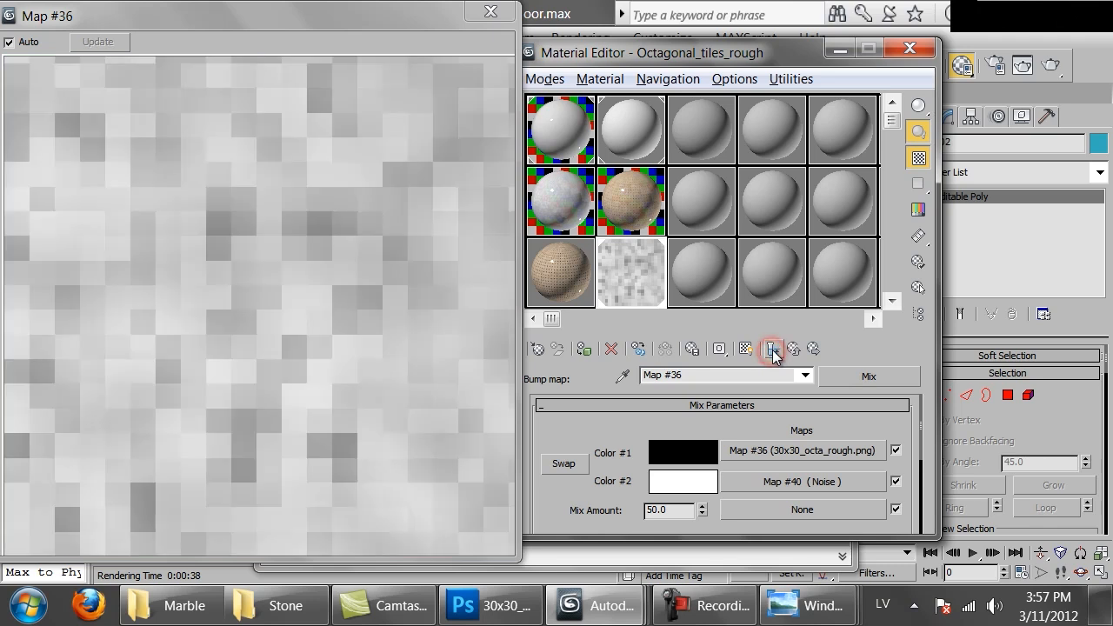
double_click(686, 511)
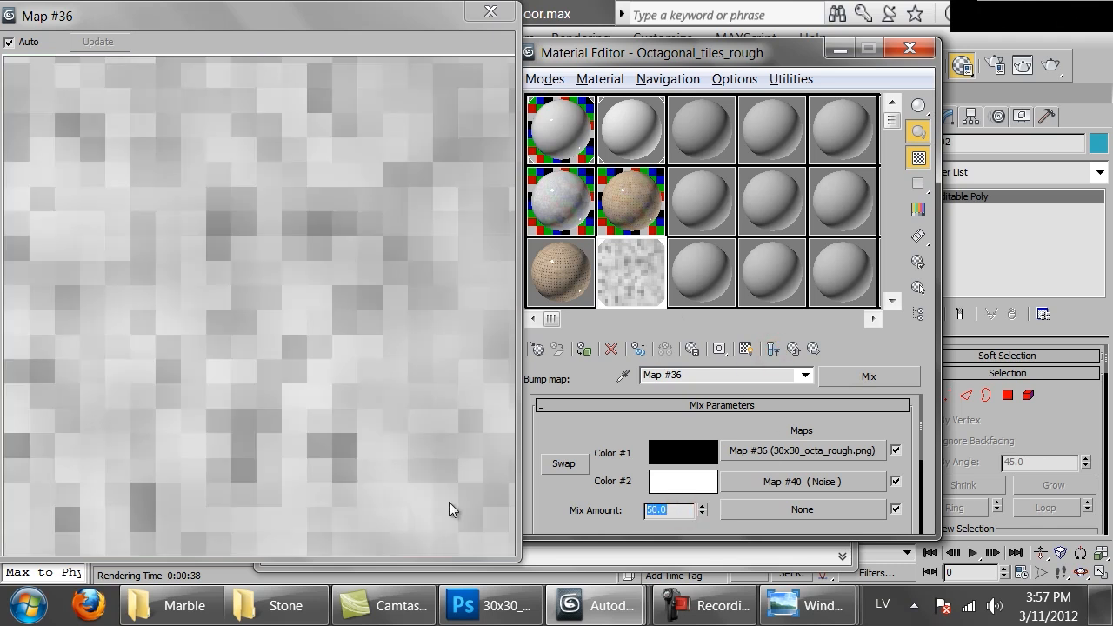
text(30)
key(Return)
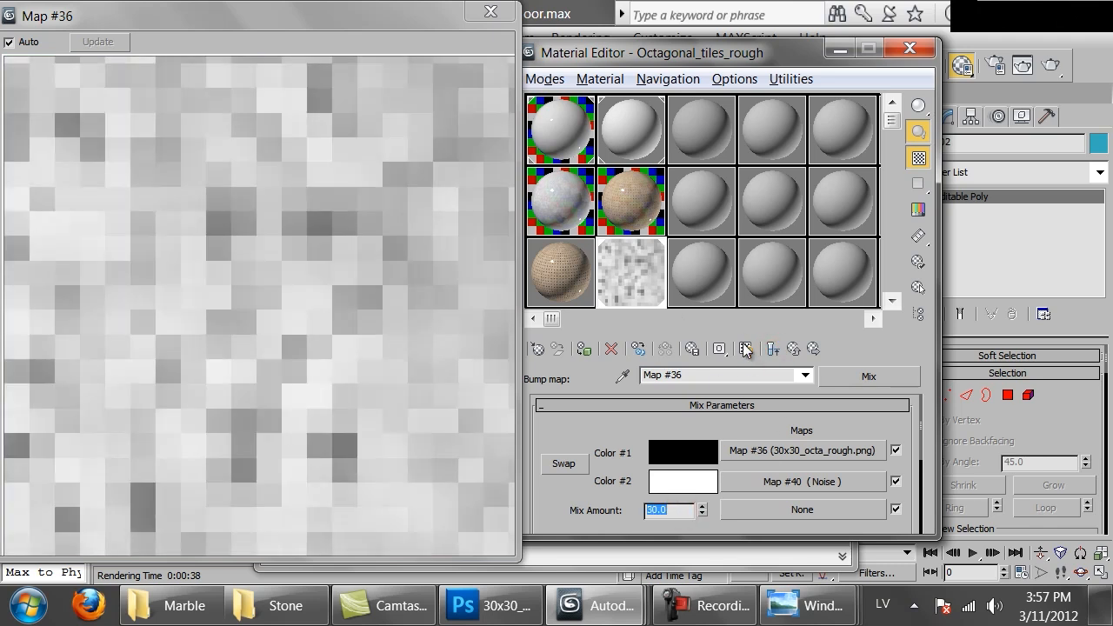
click(772, 349)
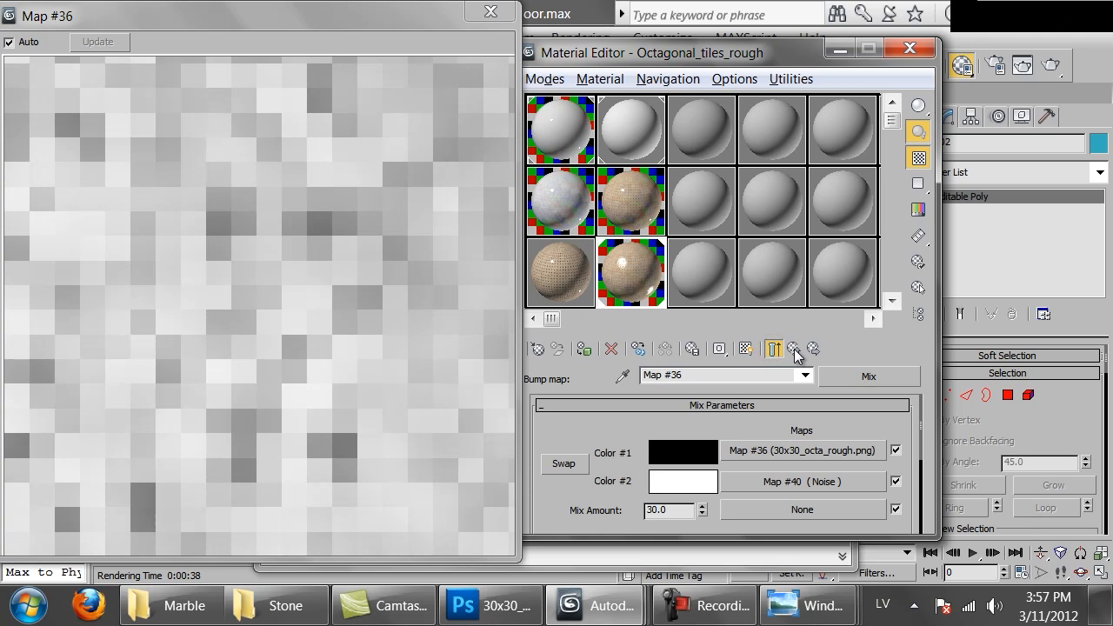
click(793, 349)
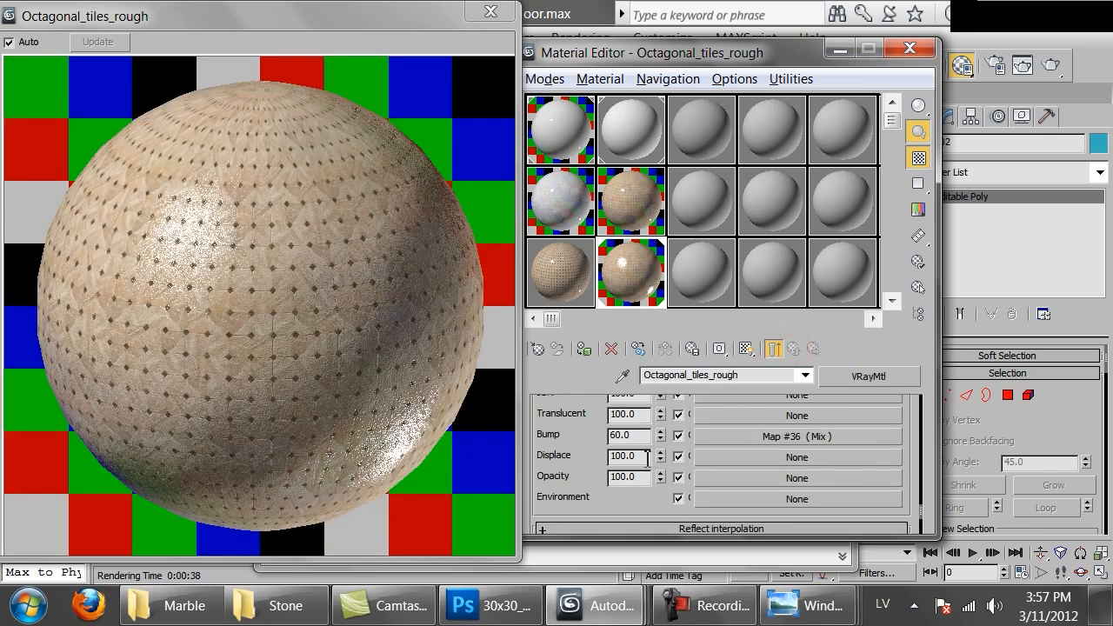
Set the bump amount of Octagonal_tiles_rough to 50 and close its enlarged preview
double_click(641, 435)
text(50)
key(Return)
click(325, 232)
click(490, 12)
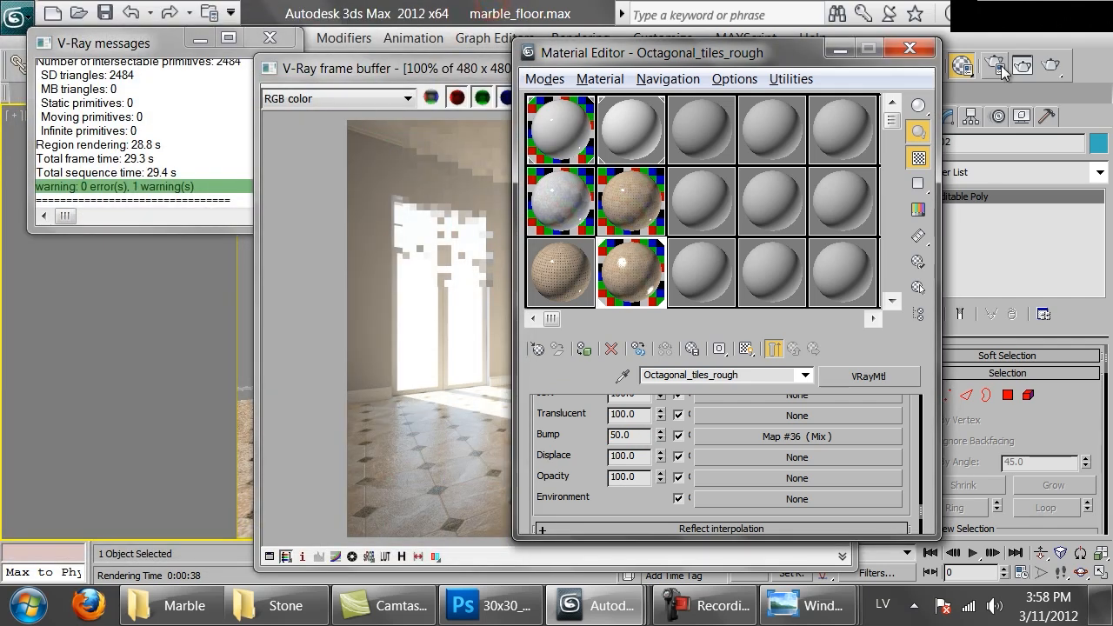
Run a test render of the room to inspect the rough floor tiles, stopping it early
click(354, 280)
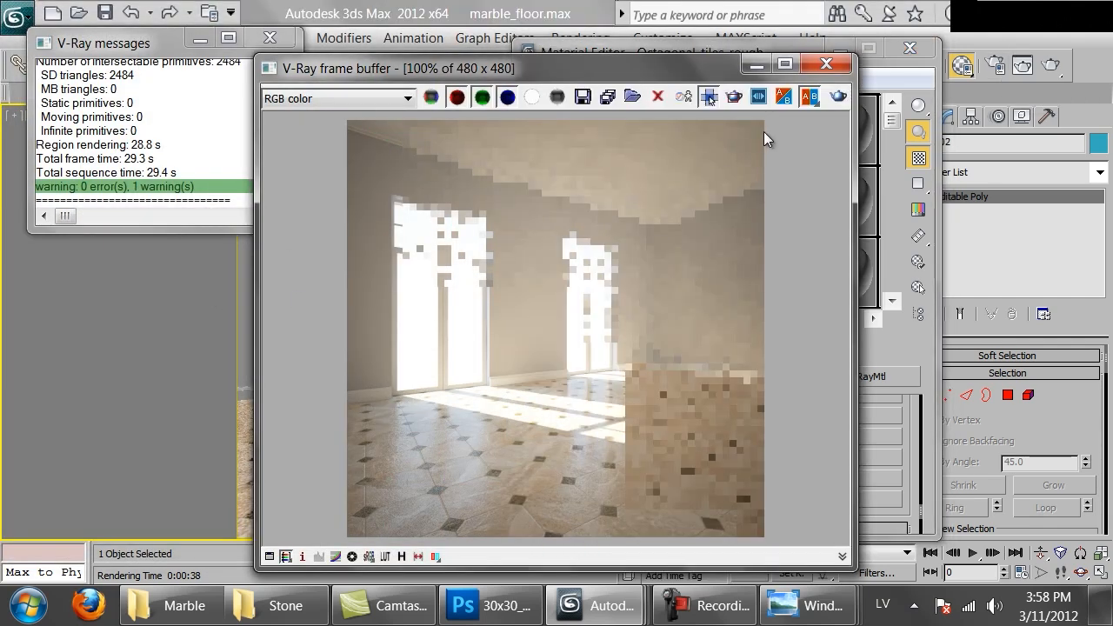
click(835, 98)
click(212, 205)
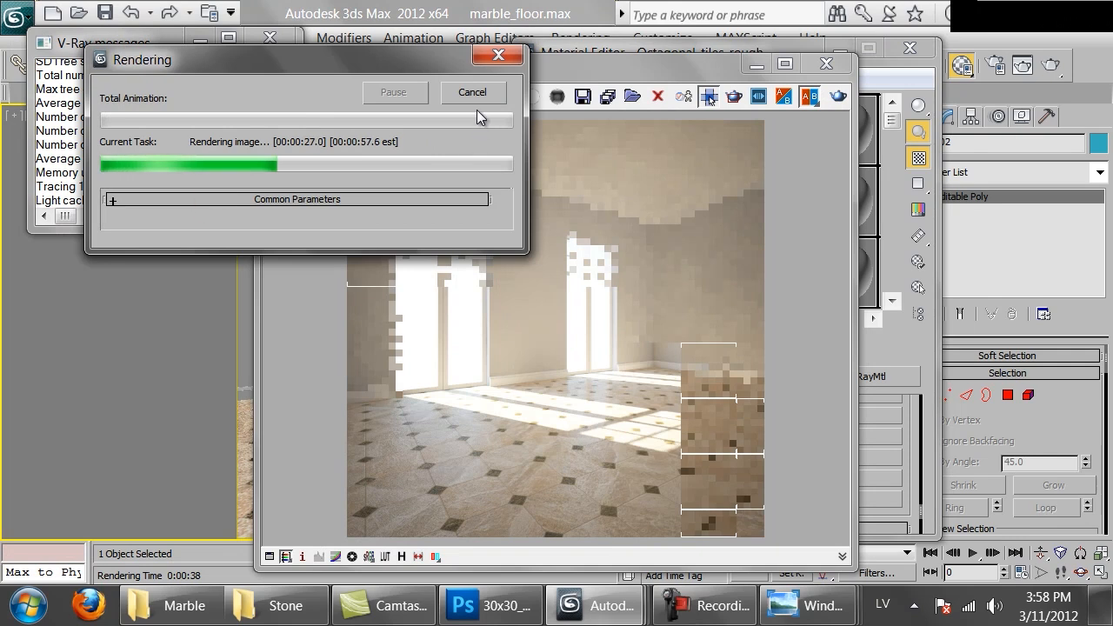
click(472, 94)
Set the reflection glossiness of Octagonal_tiles_rough to 0.85
click(894, 427)
scroll(870, 430, up, 3)
scroll(870, 431, up, 10)
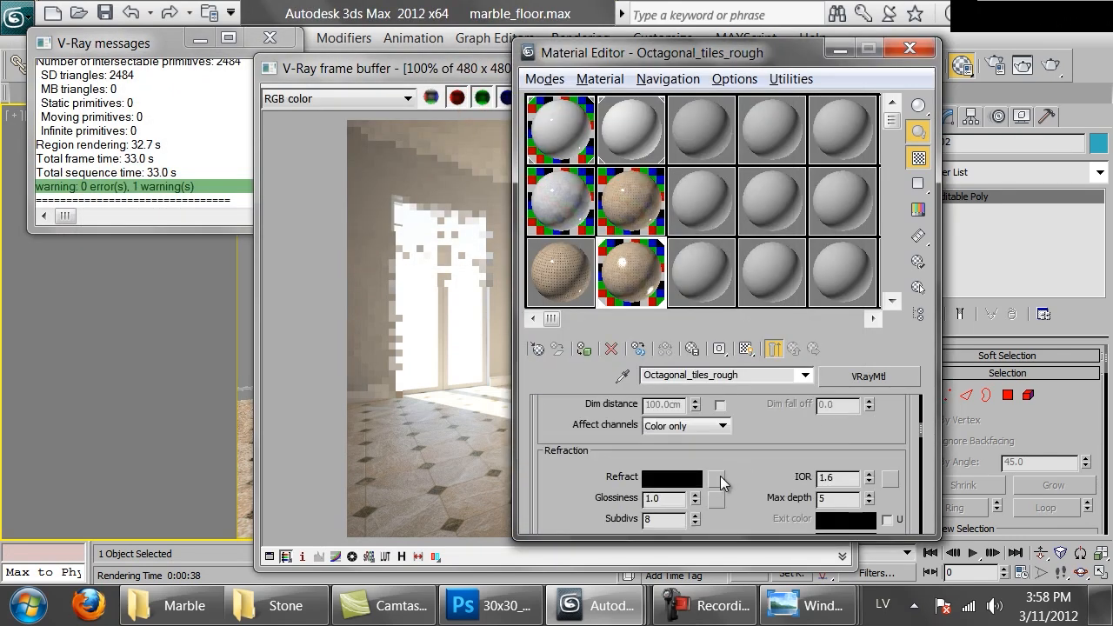
scroll(719, 477, up, 4)
click(674, 474)
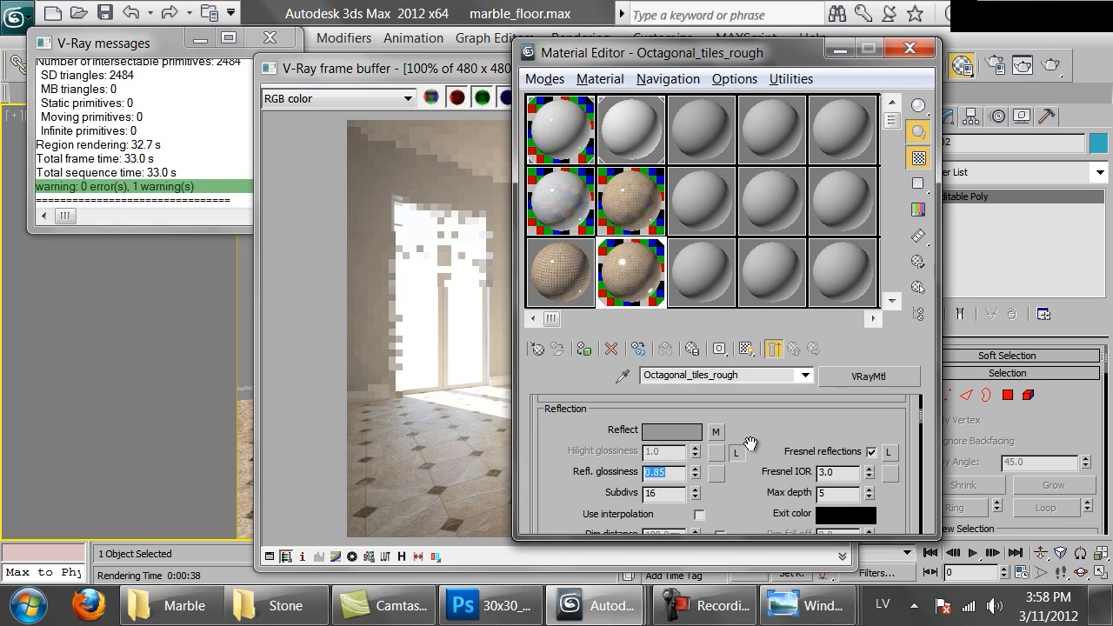
Change Color #2 of the reflection Mix map to a lighter neutral grey and open the material's enlarged preview
click(714, 431)
click(697, 493)
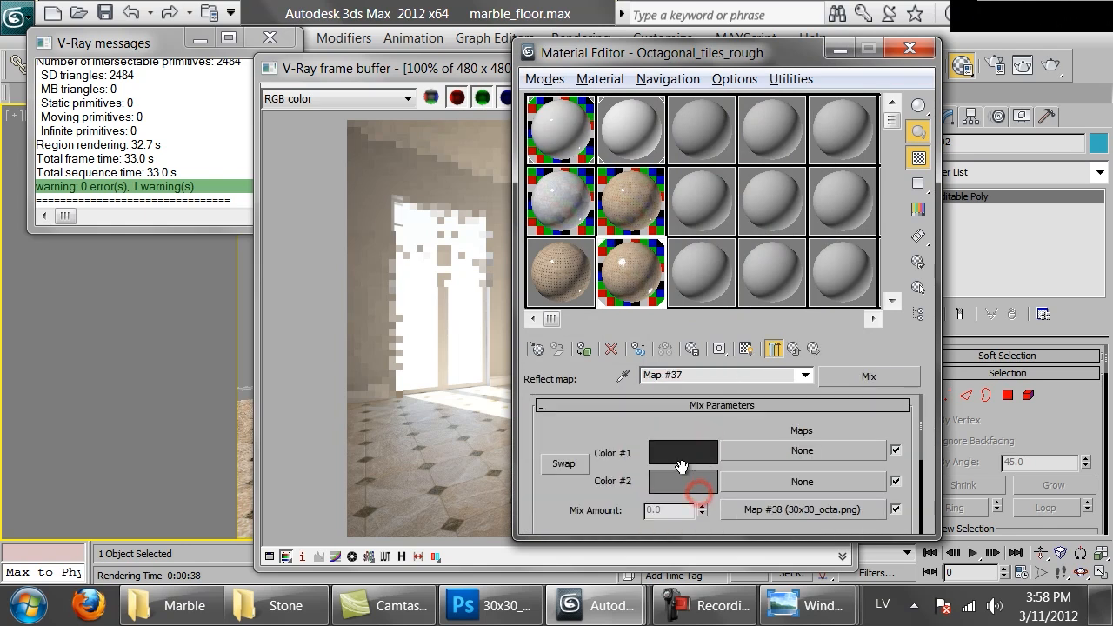
drag(672, 227, 681, 233)
click(761, 302)
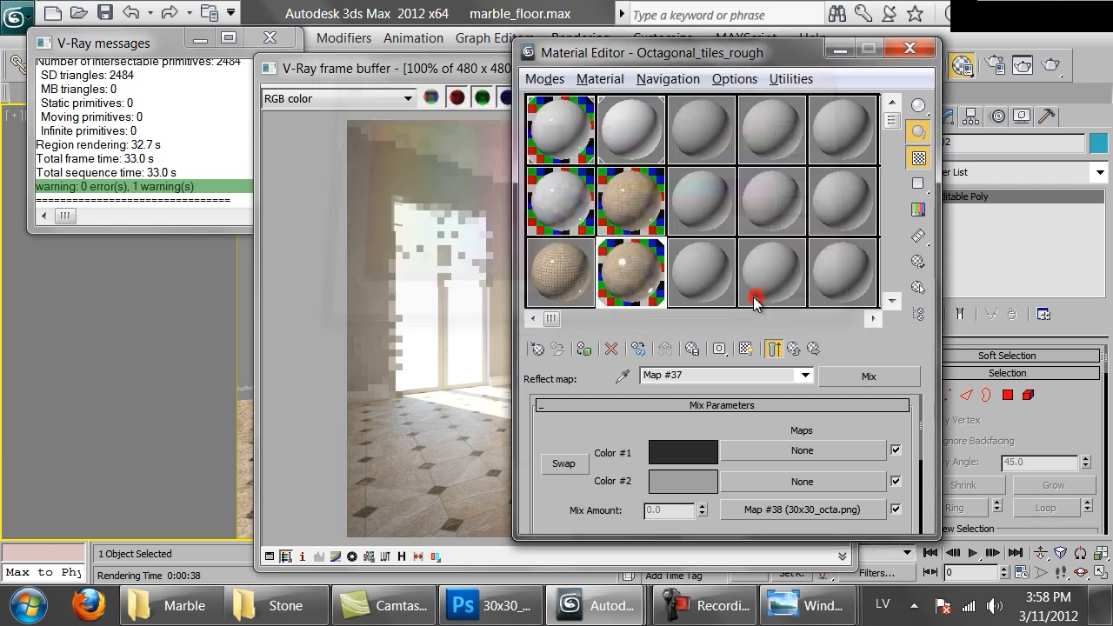
double_click(631, 274)
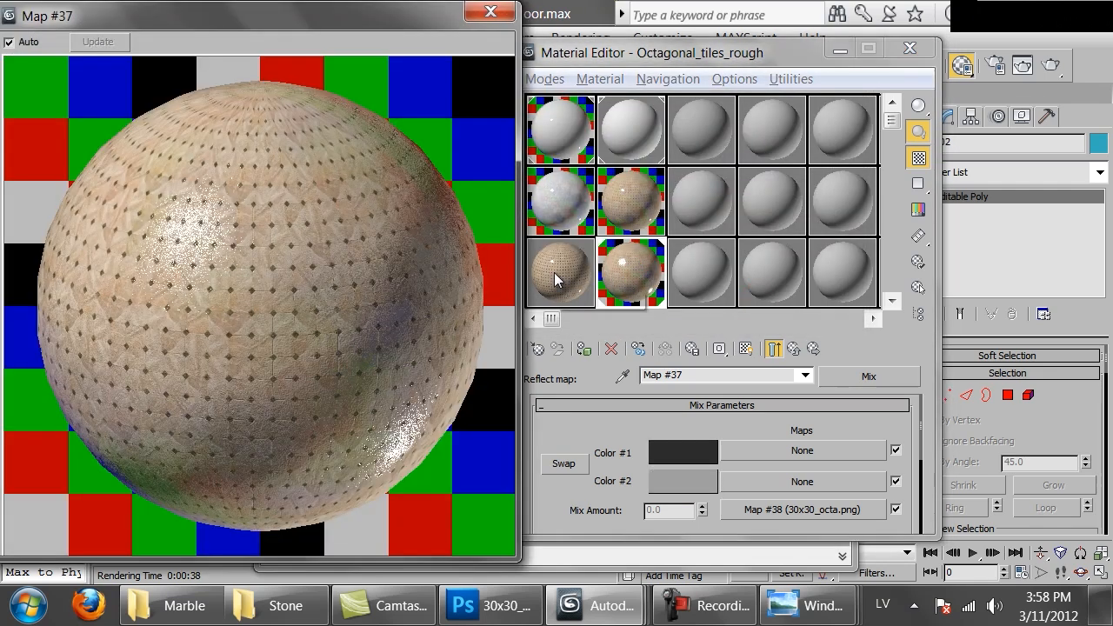
Set the bump amount of Octagonal_tiles_rough to 80 and start a test render of the room
click(790, 349)
click(578, 495)
scroll(754, 410, down, 10)
double_click(644, 476)
text(80)
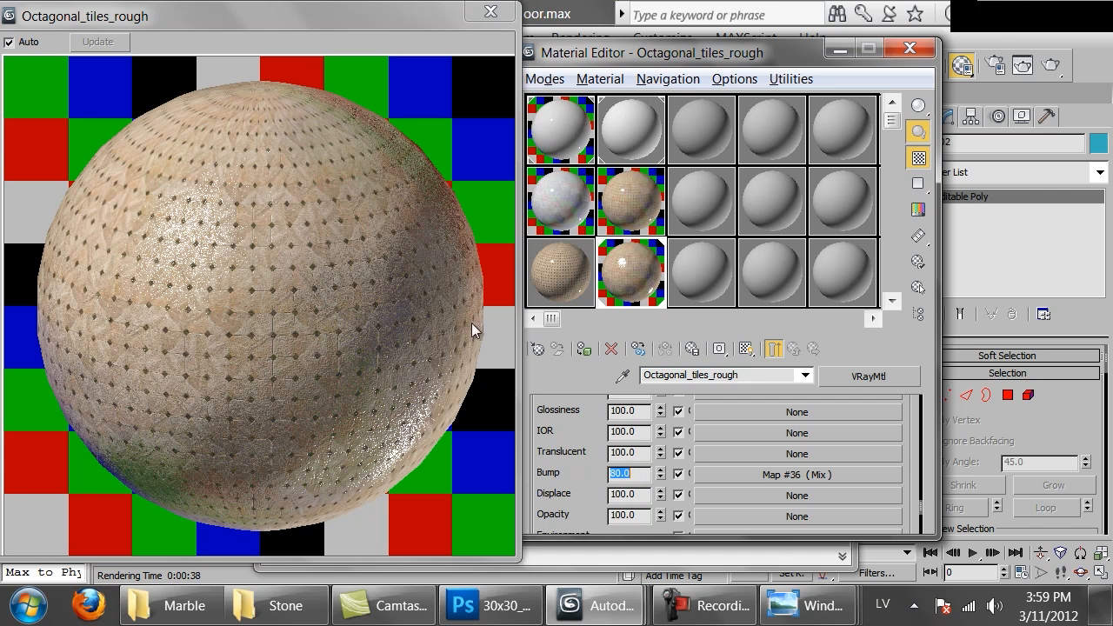
click(1052, 65)
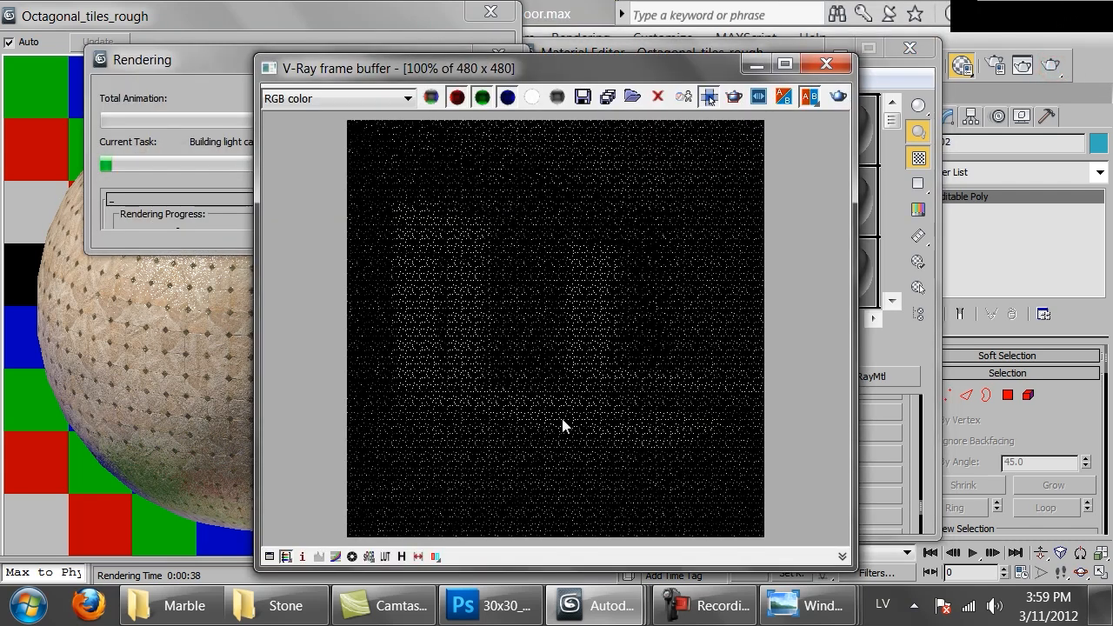
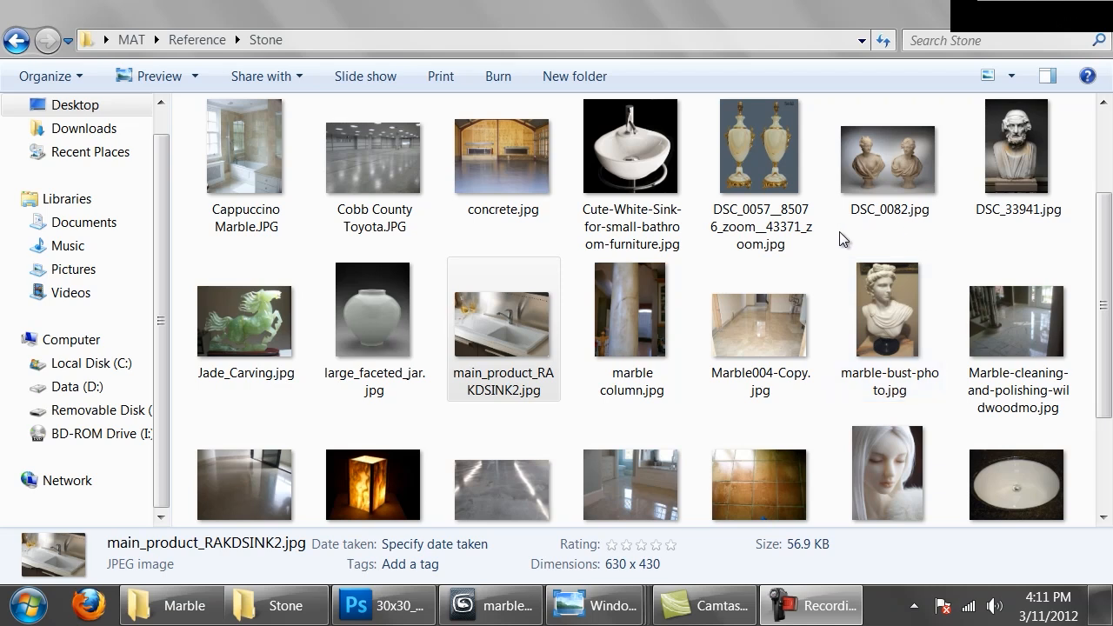
Examine the marble bust reference photos 5333.jpg, busts hrs 02..jpg and marble-bust-photo.jpg in the Stone folder
click(491, 605)
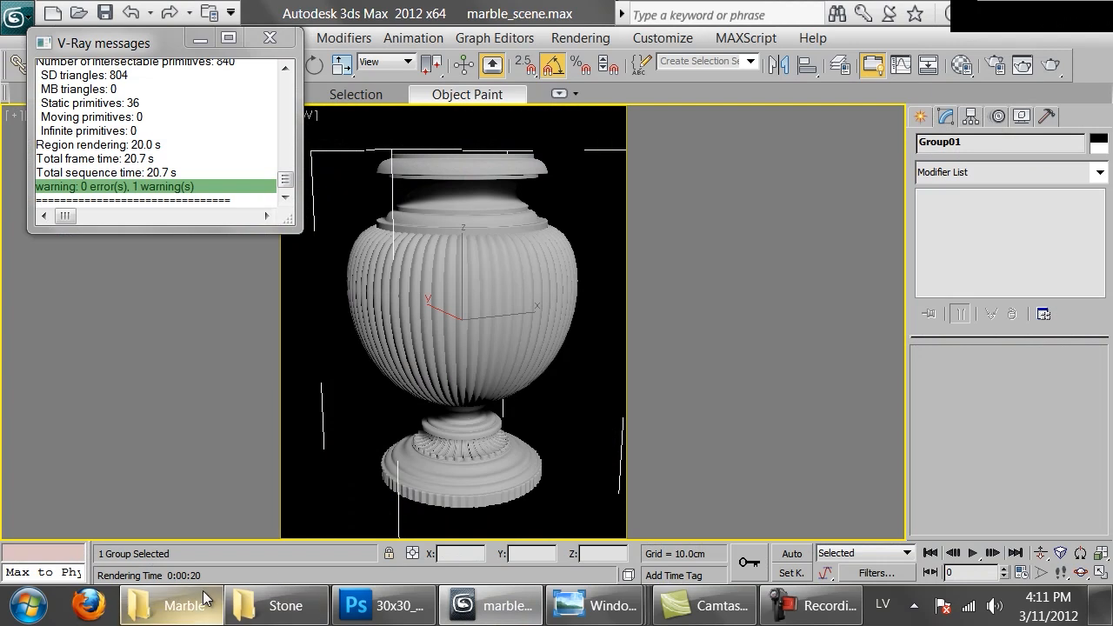
click(277, 605)
scroll(784, 302, up, 2)
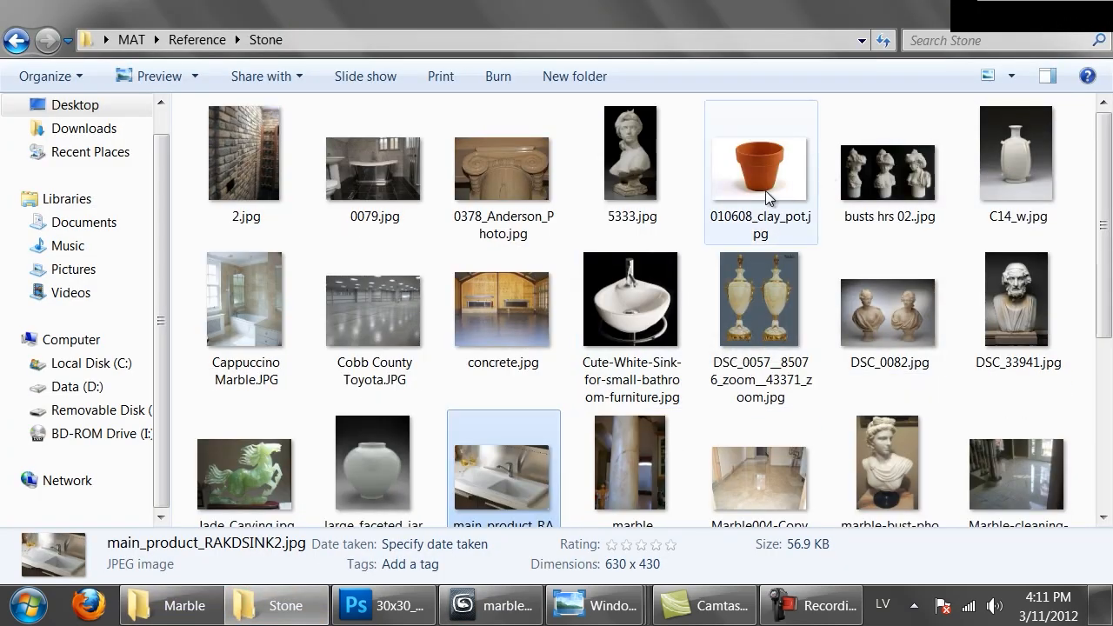
double_click(631, 153)
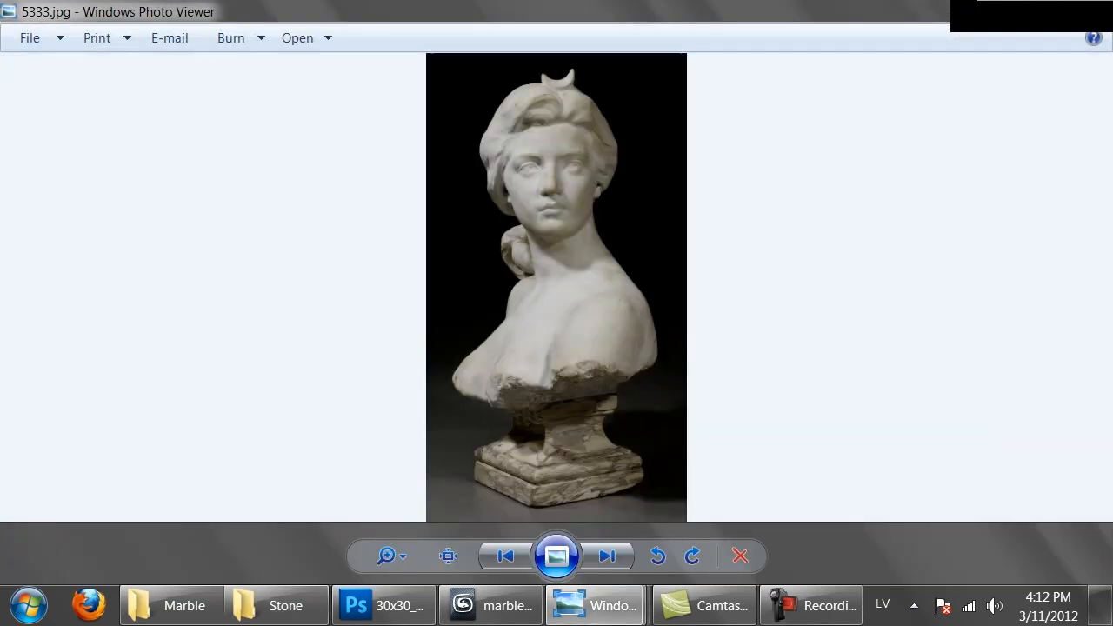
key(alt+Tab)
click(882, 190)
double_click(882, 187)
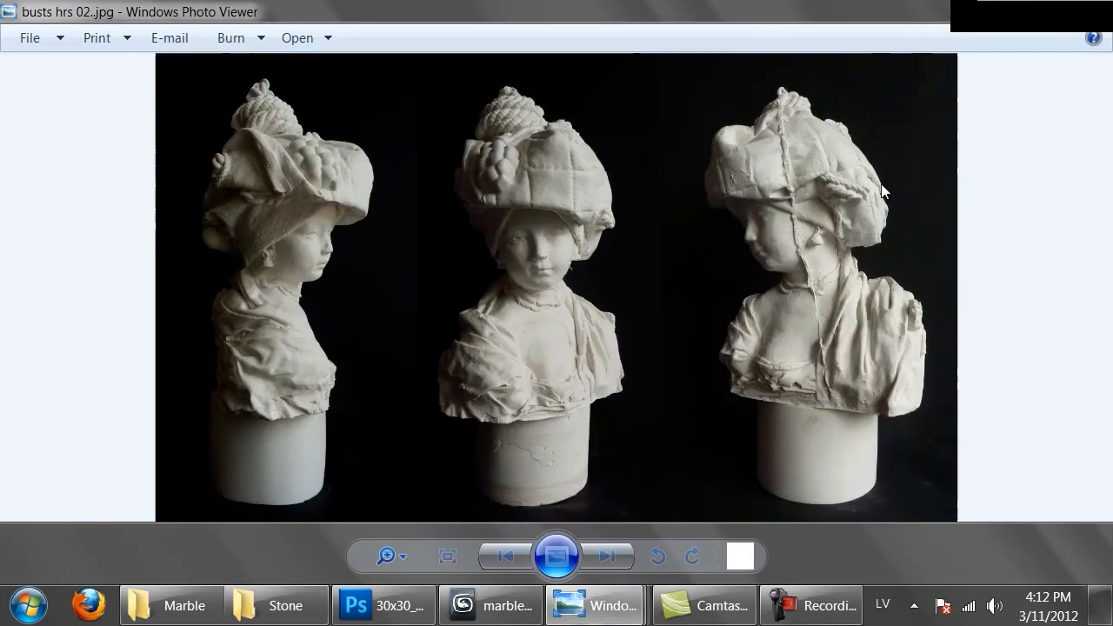
key(alt+Tab)
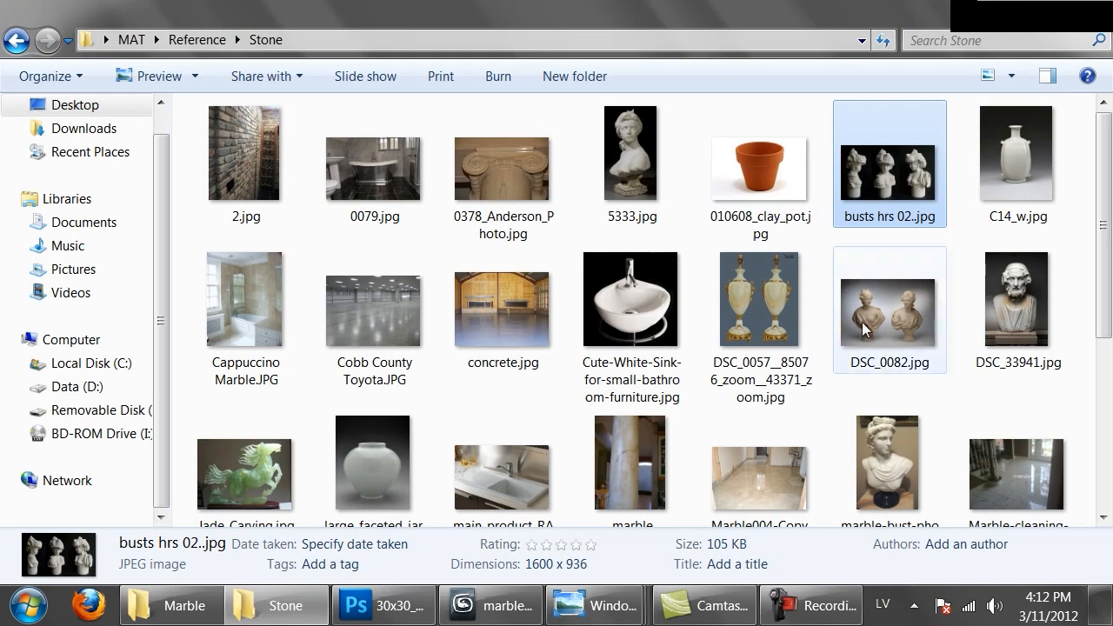
scroll(887, 421, down, 1)
double_click(886, 421)
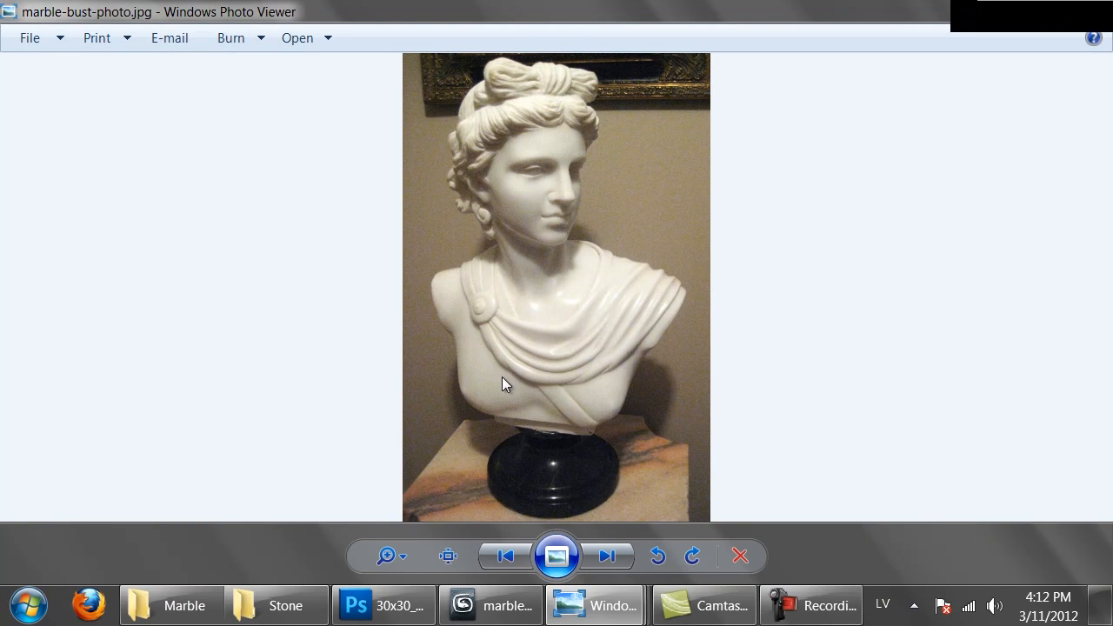
click(1094, 9)
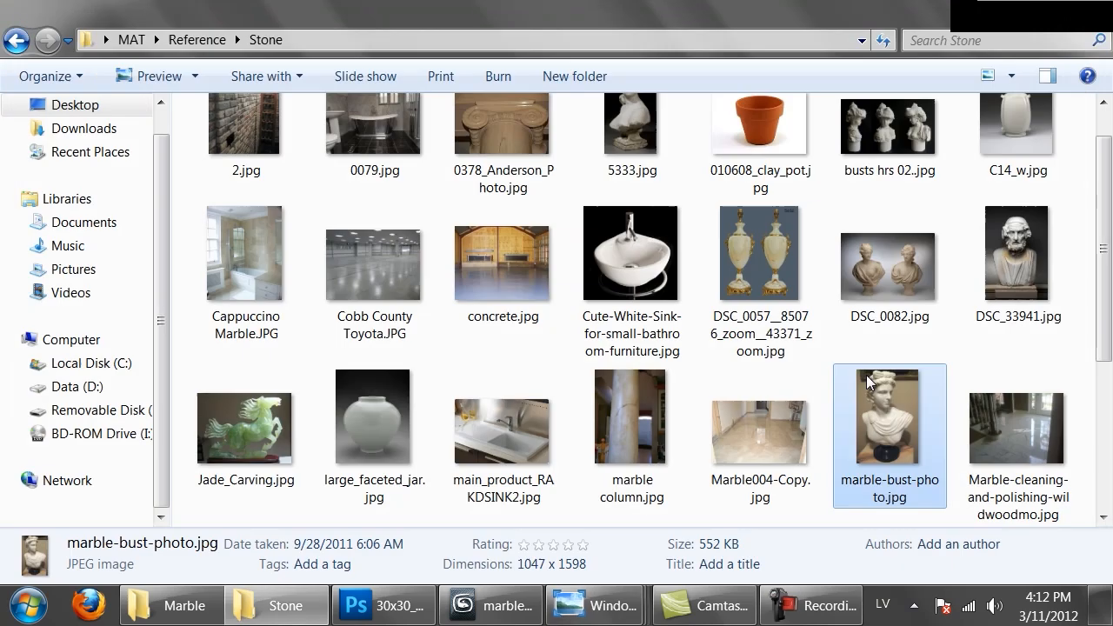
Examine the Jade_Carving.jpg and Cute-White-Sink-for-small-bathroom-furniture.jpg reference photos and return to 3ds Max
scroll(871, 370, down, 1)
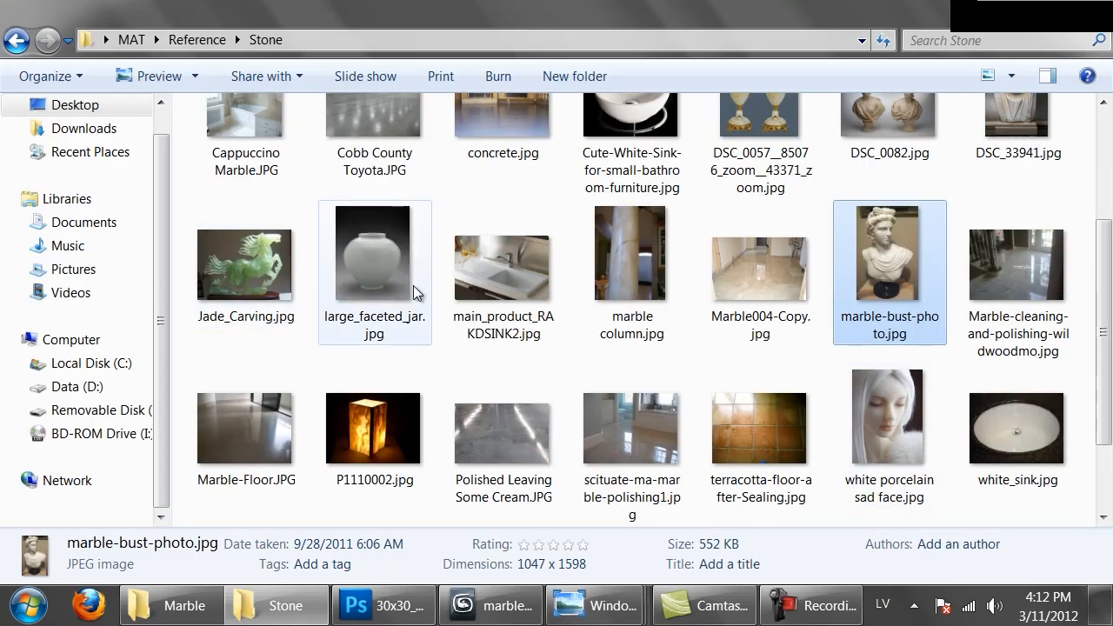
scroll(413, 290, up, 1)
double_click(264, 478)
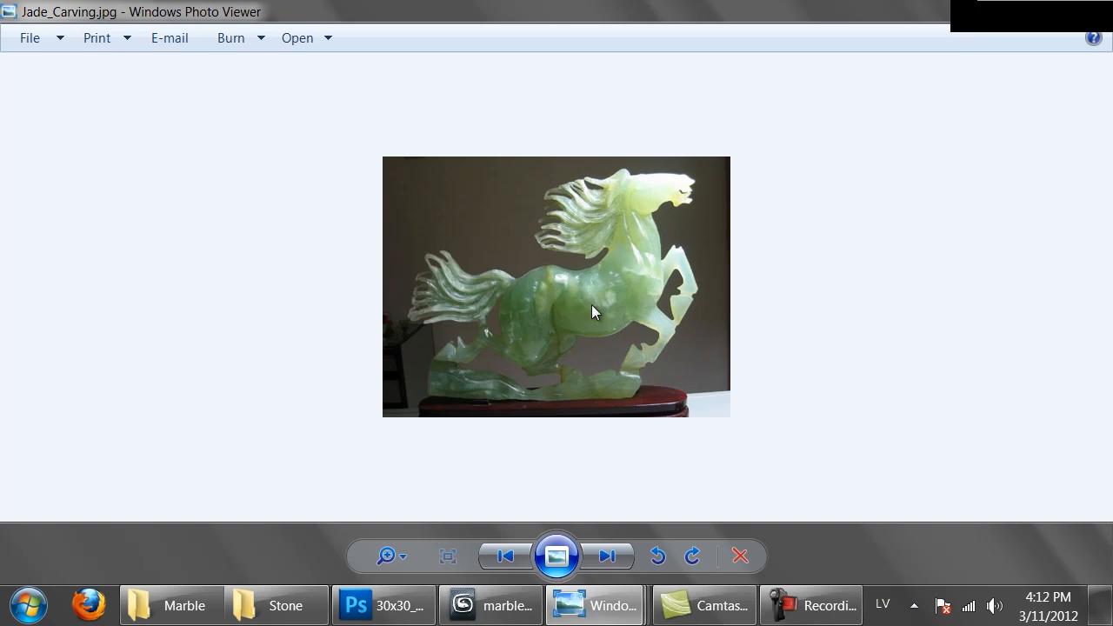
click(1092, 8)
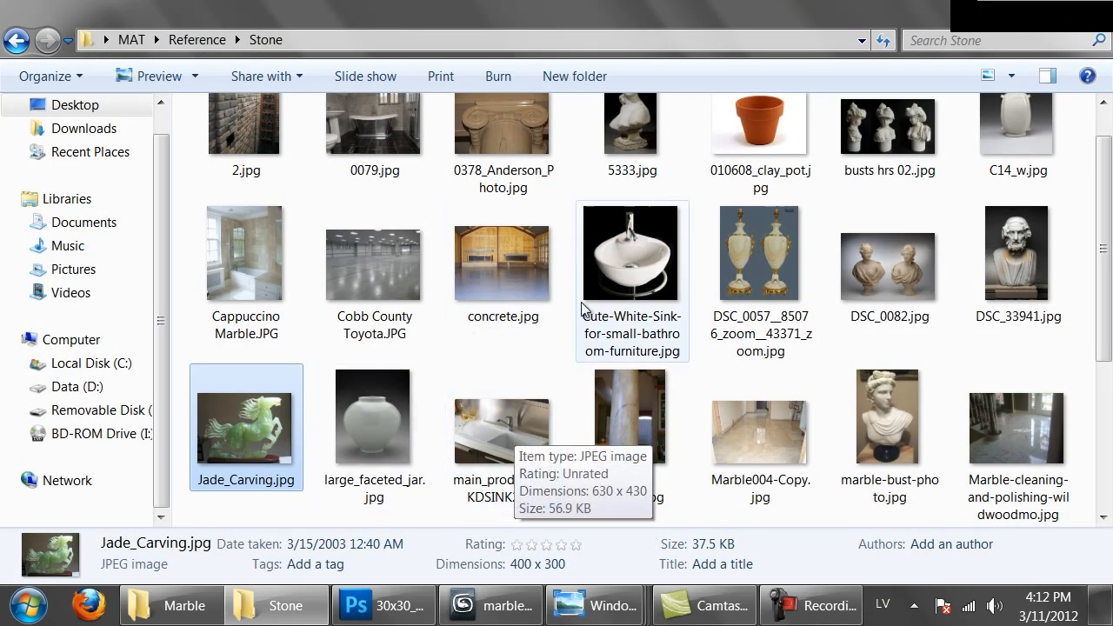
double_click(611, 256)
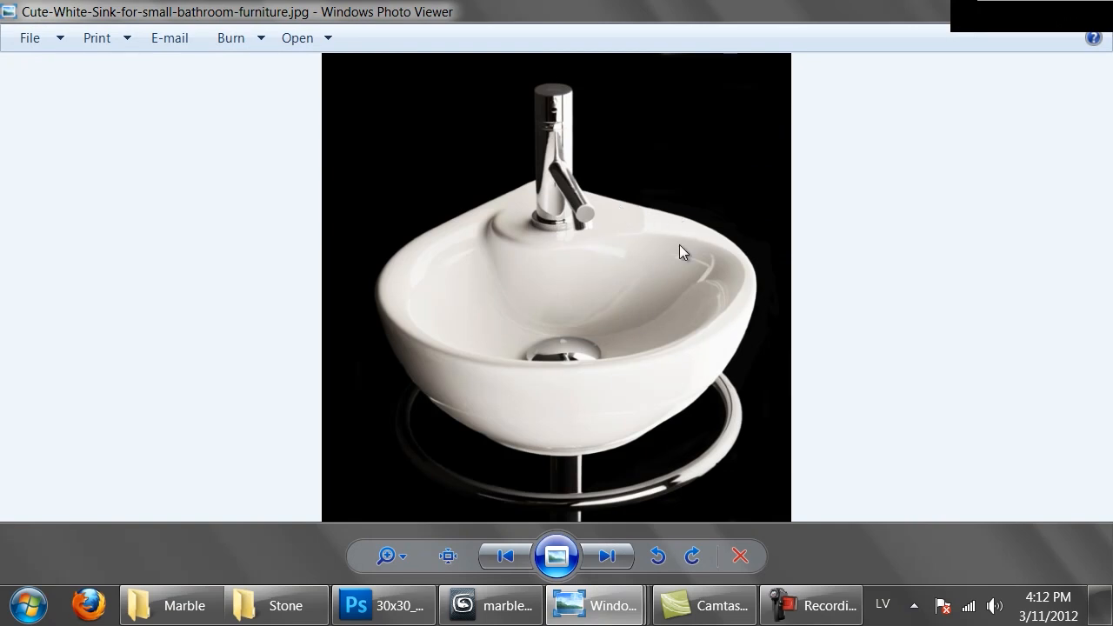
click(1008, 9)
scroll(788, 370, up, 1)
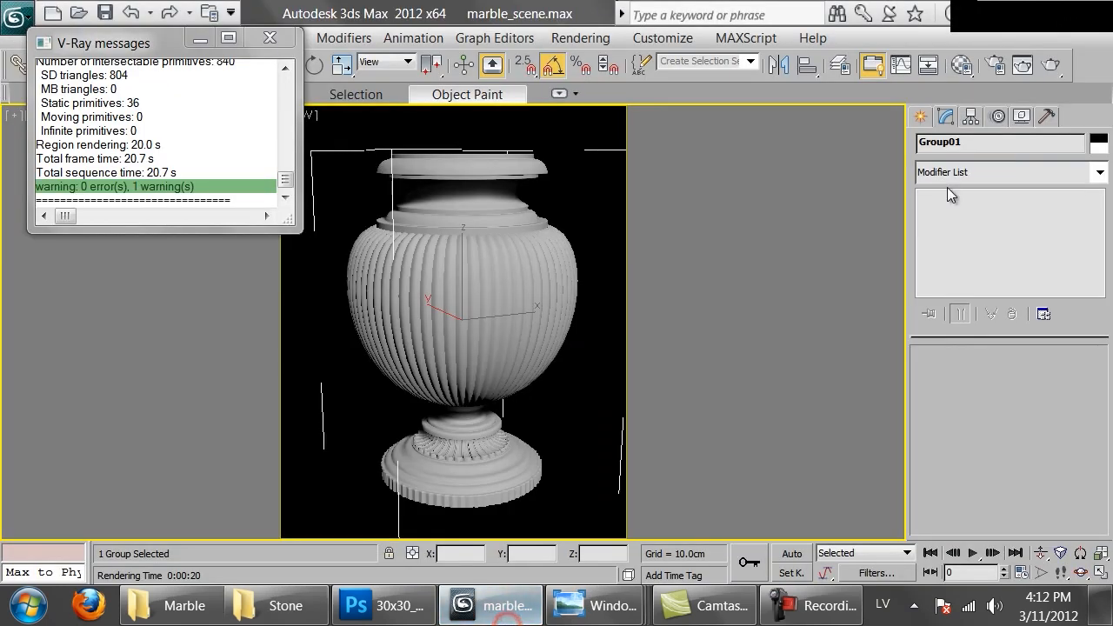
Open the Material Editor and replace the first sample slot's material with a VRayFastSSS2 material
click(961, 64)
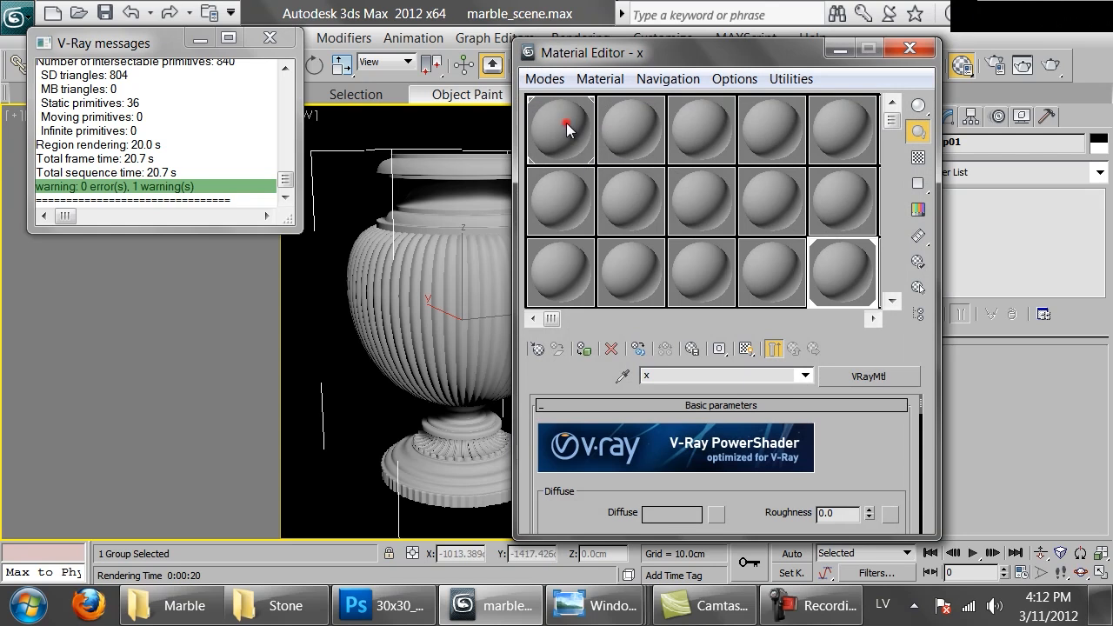
click(566, 129)
click(535, 352)
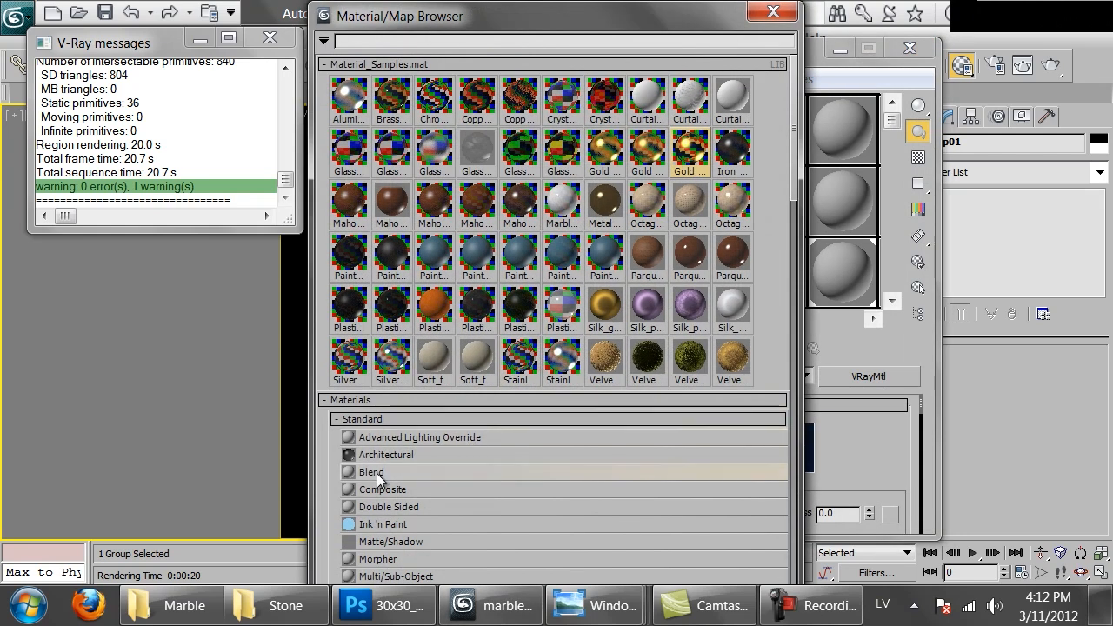
click(404, 491)
click(350, 63)
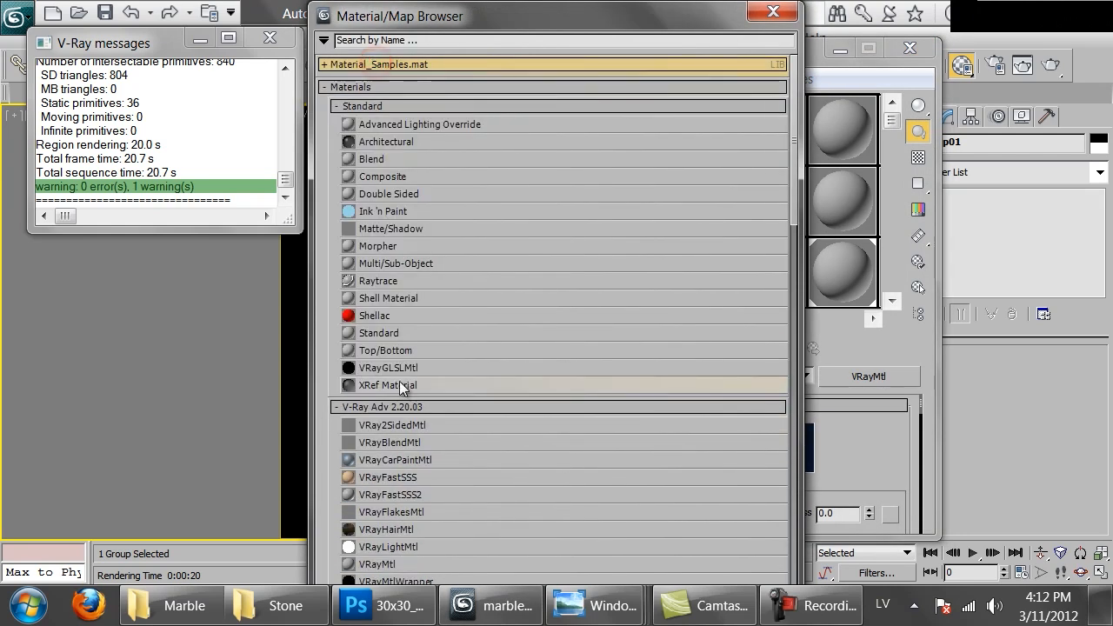
click(388, 495)
double_click(388, 494)
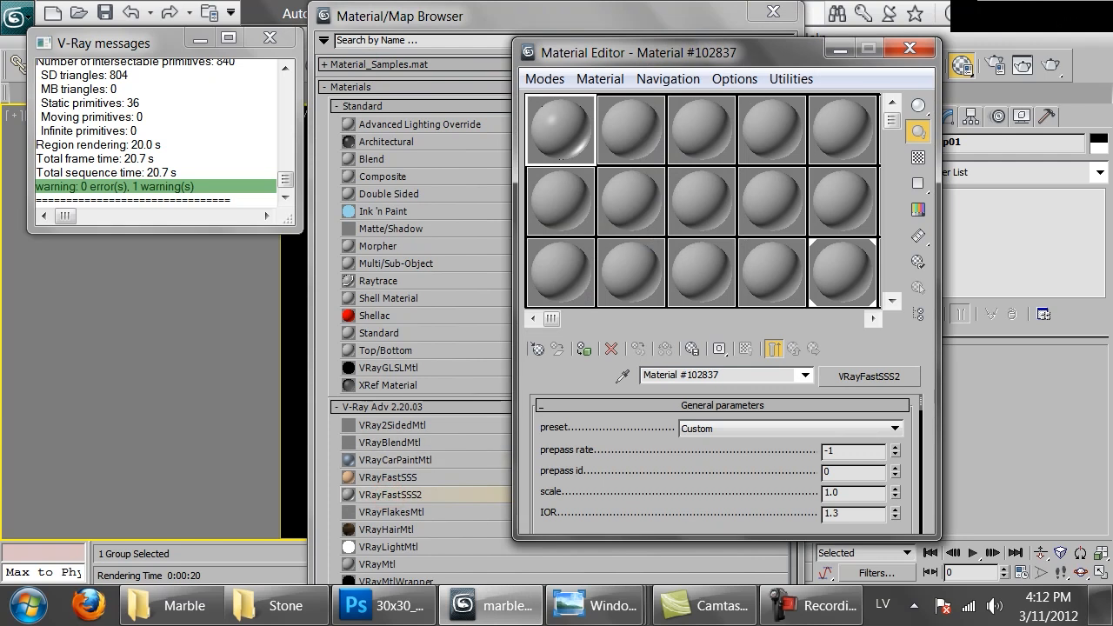
click(787, 13)
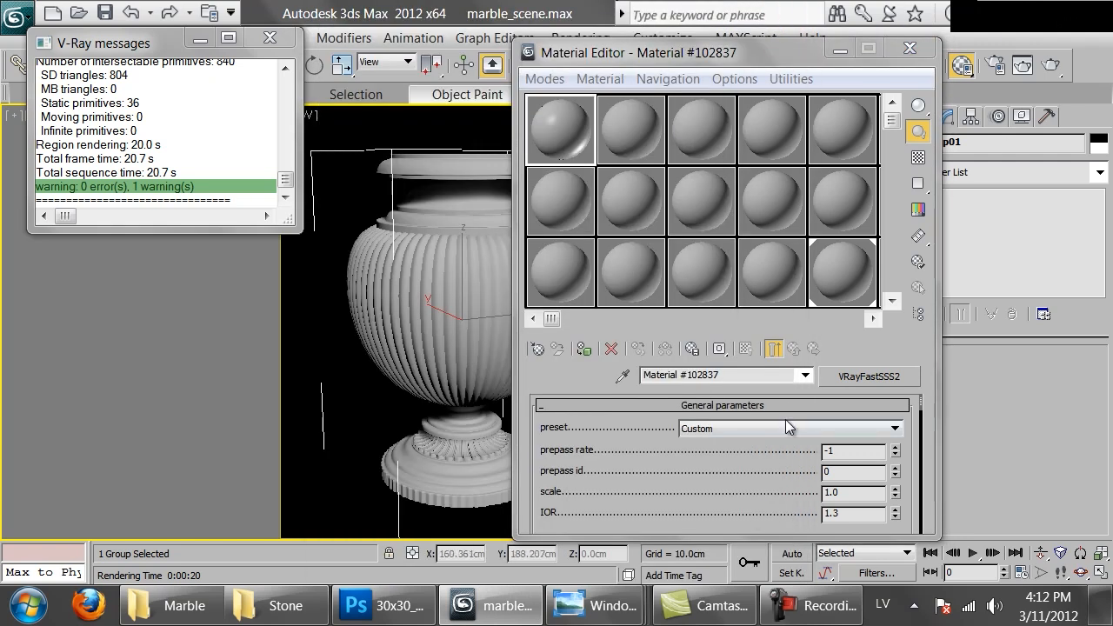
Apply the Marble (white) preset to the VRayFastSSS2 material and assign it to the selected vase group
click(786, 423)
click(711, 513)
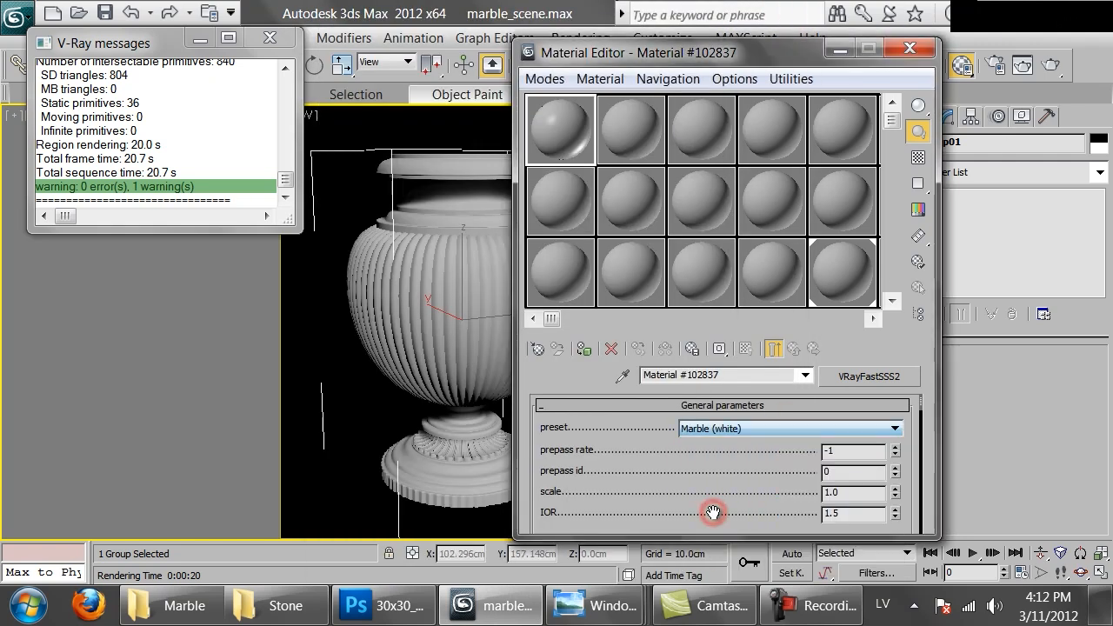
drag(561, 146, 449, 289)
click(504, 270)
click(497, 338)
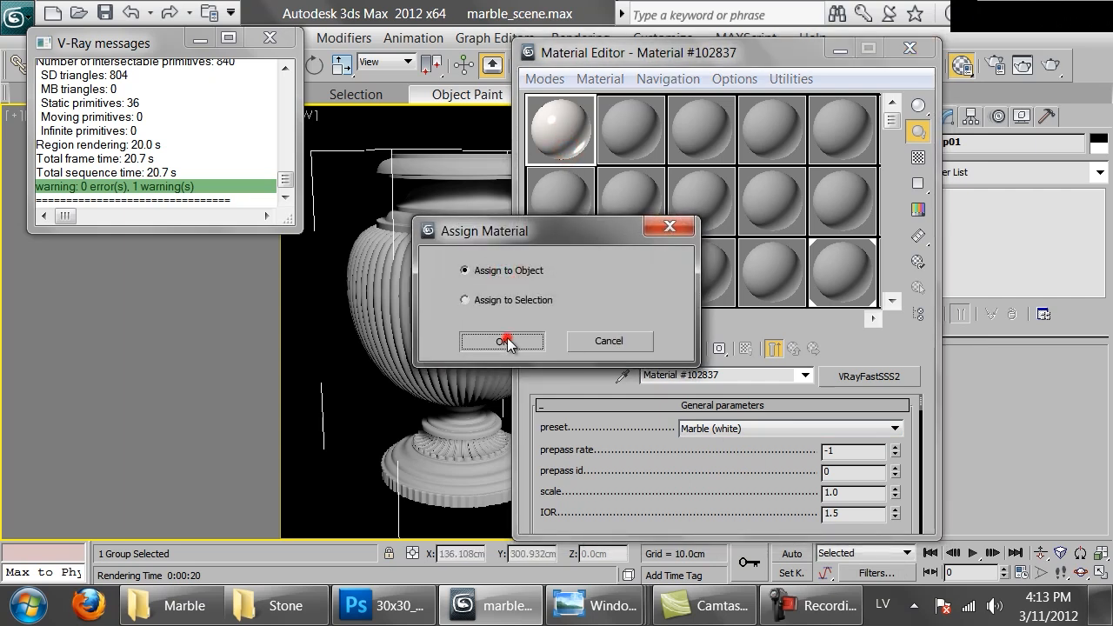
click(501, 340)
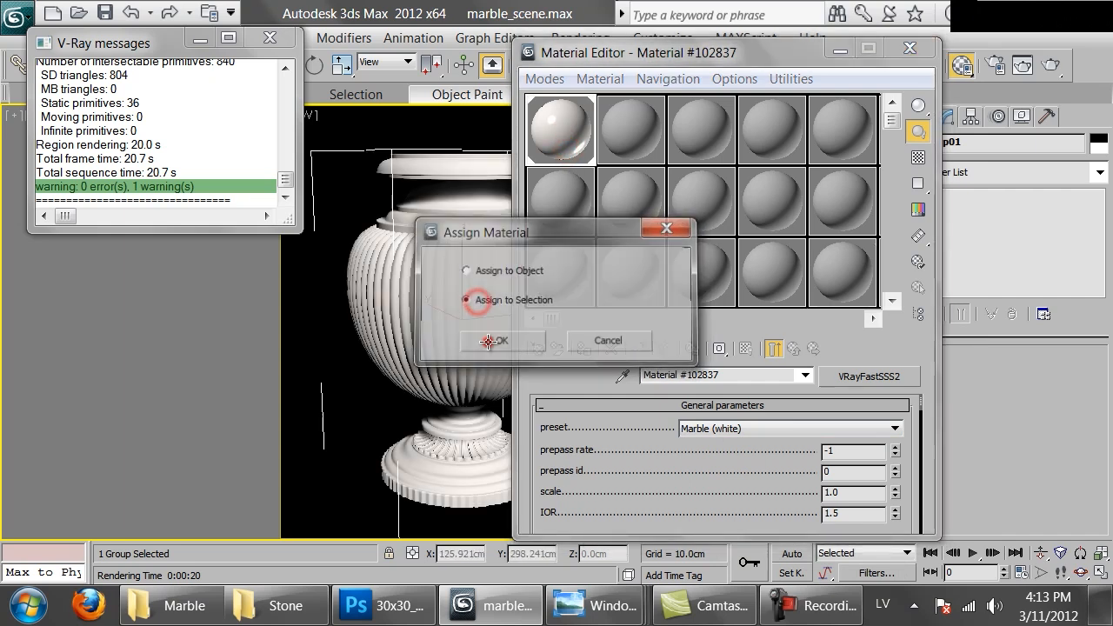
Render the vase, examine the marble's surface on the neck and body up close, and close the frame buffer
click(1053, 64)
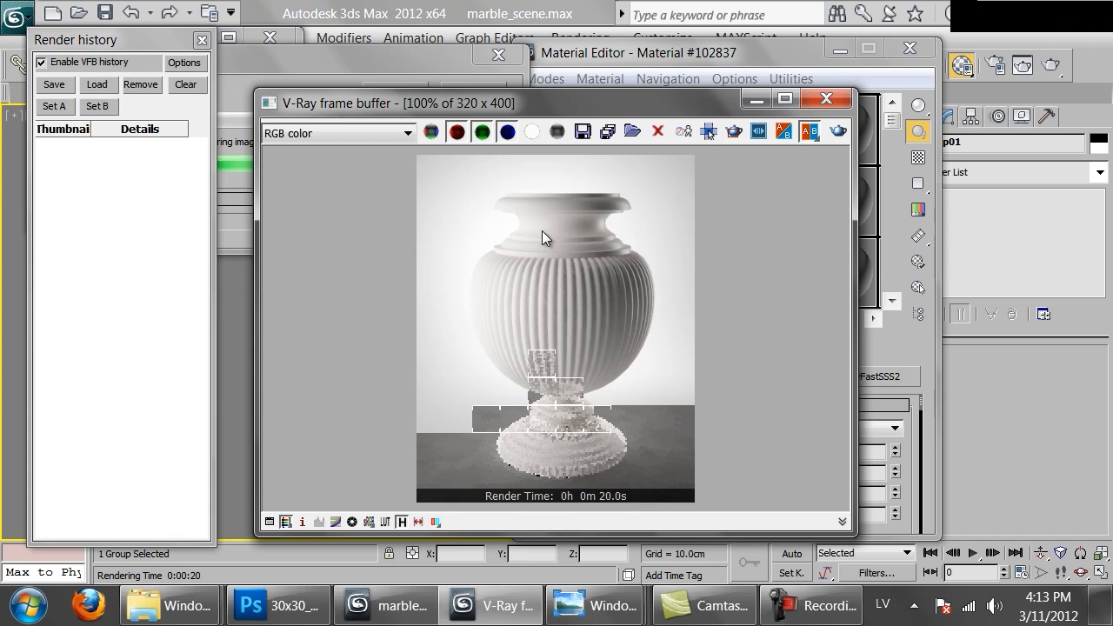
scroll(547, 276, up, 1)
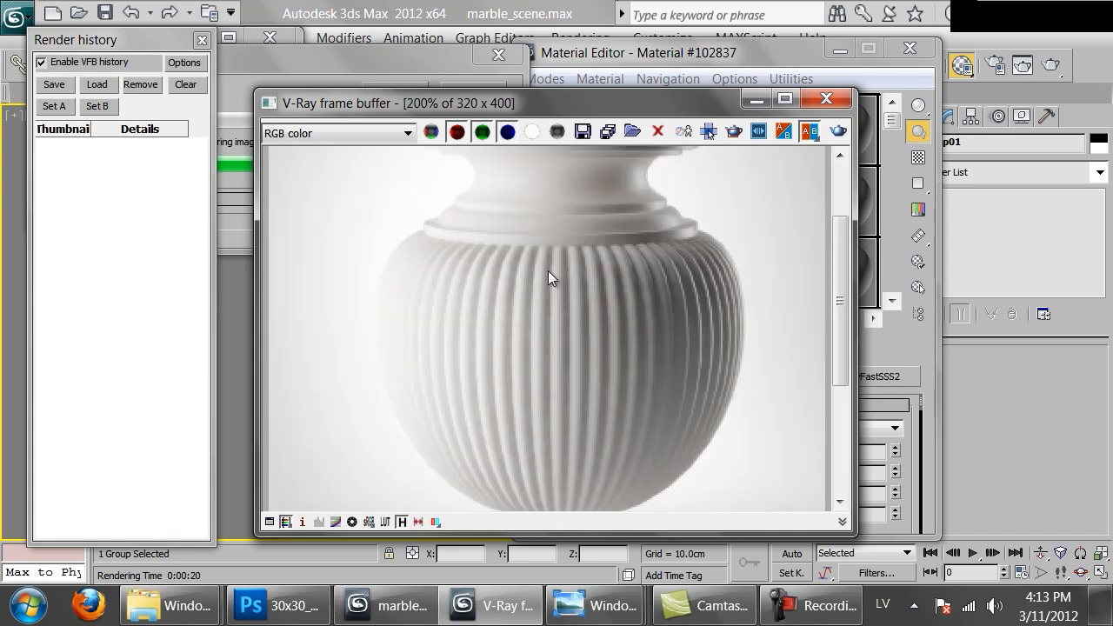
middle_drag(545, 192, 542, 290)
middle_drag(562, 349, 547, 286)
scroll(527, 264, down, 1)
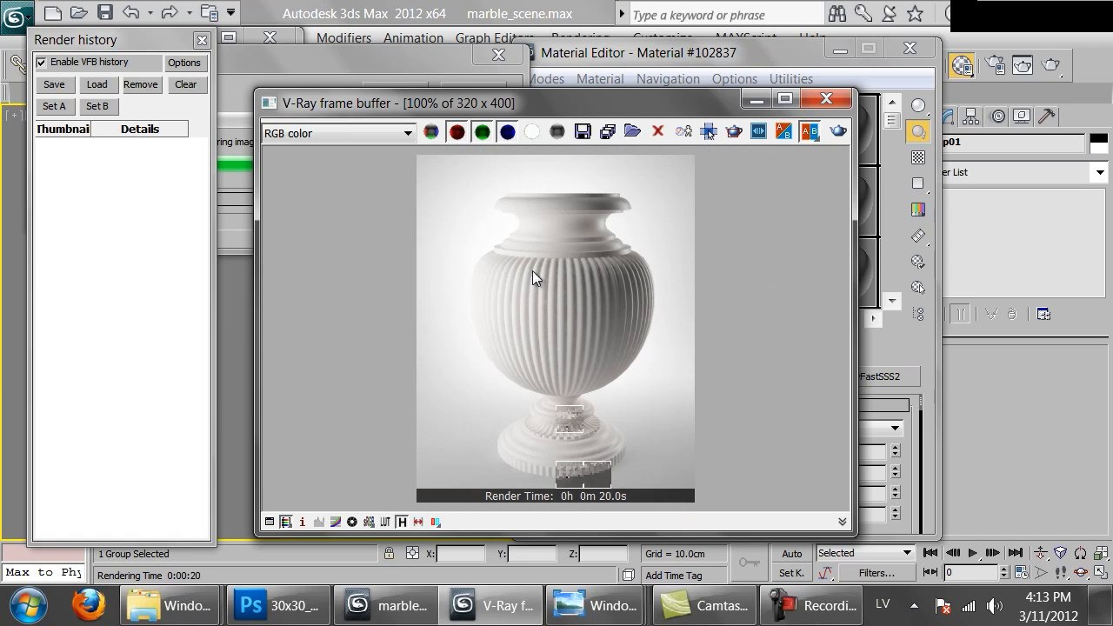
click(825, 102)
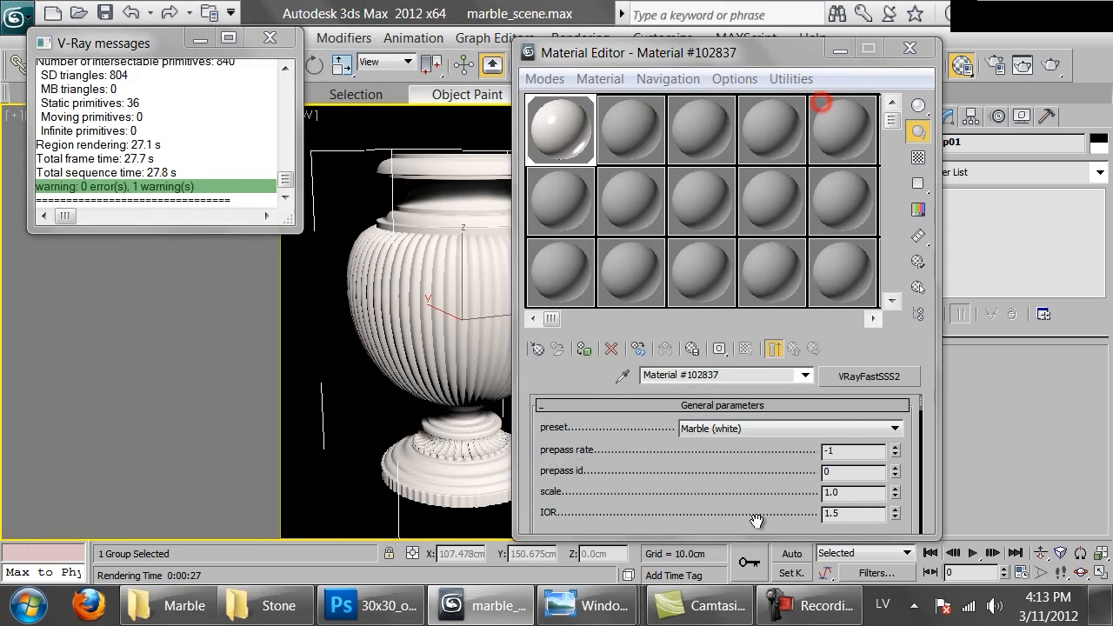
Set the scatter radius of the vase's VRayFastSSS2 material to 5 cm
scroll(725, 292, down, 4)
scroll(726, 304, up, 1)
scroll(727, 304, up, 1)
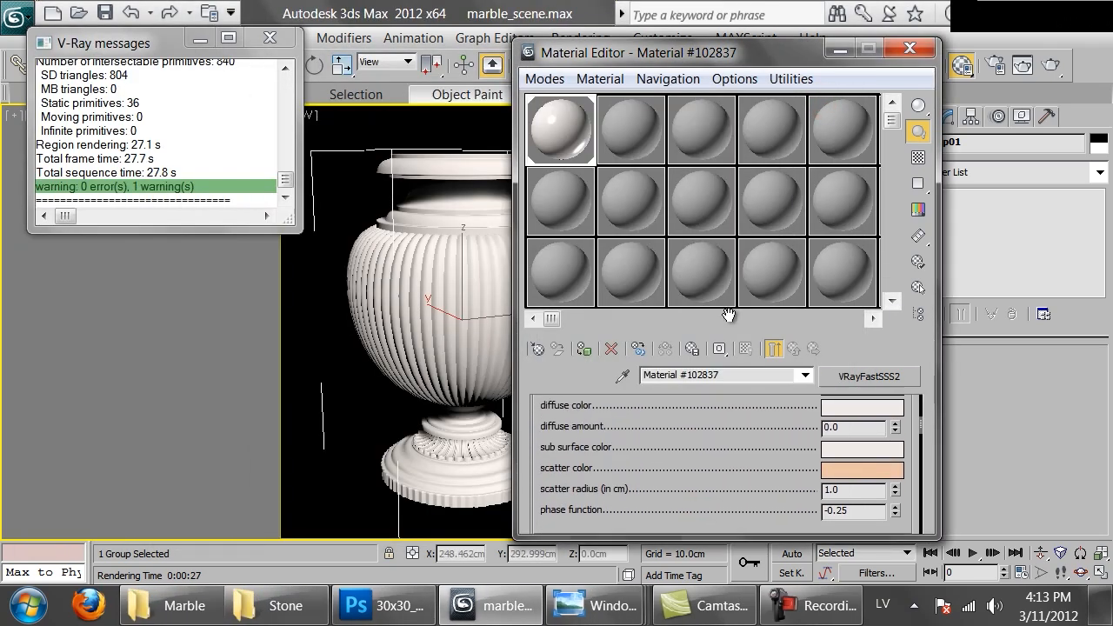
double_click(856, 492)
text(5)
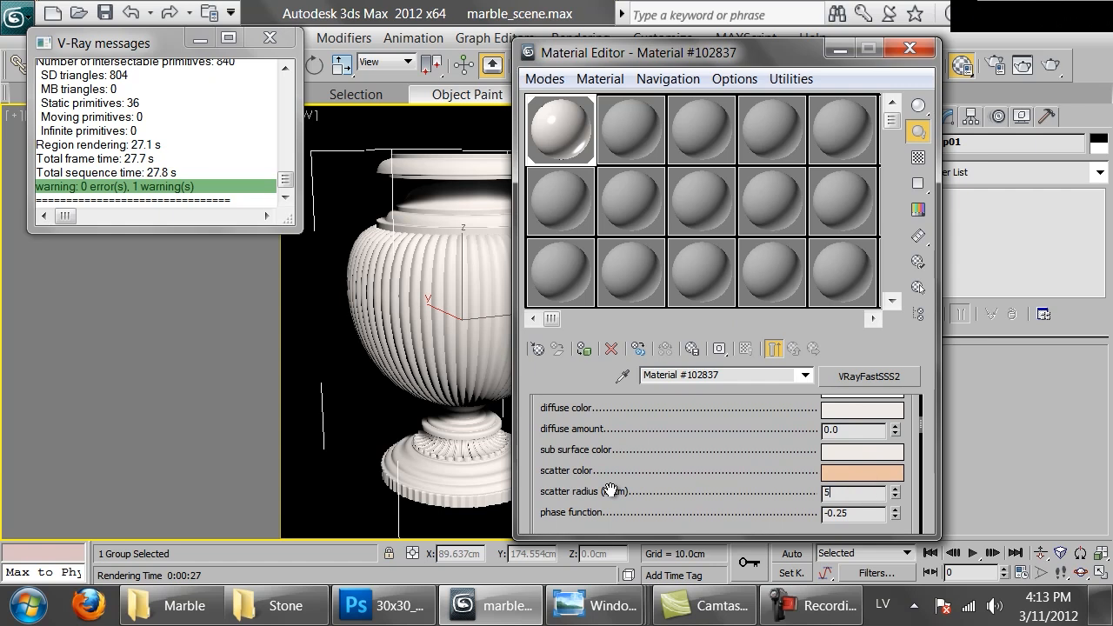
Render the vase again and examine the subsurface scattering on its fluted body up close
click(1051, 65)
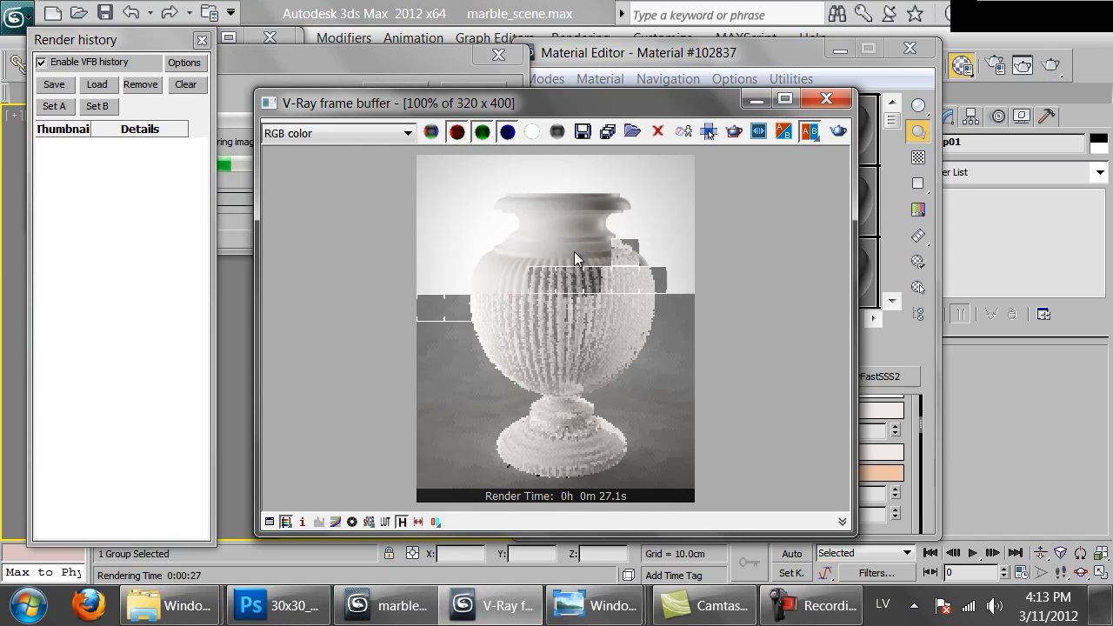
scroll(569, 250, up, 1)
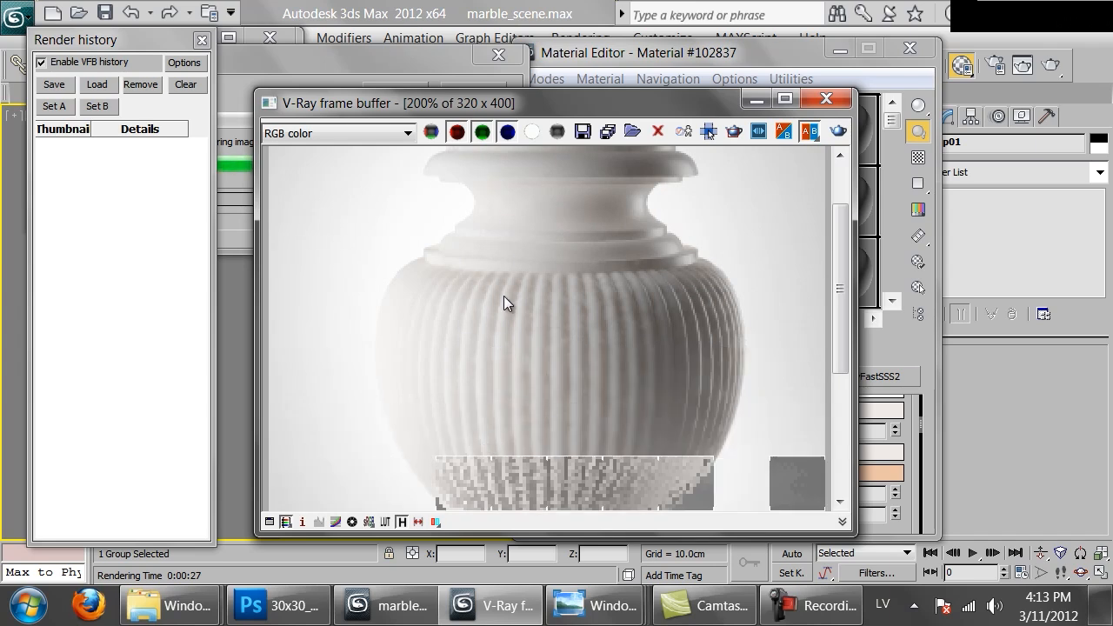
scroll(506, 292, down, 1)
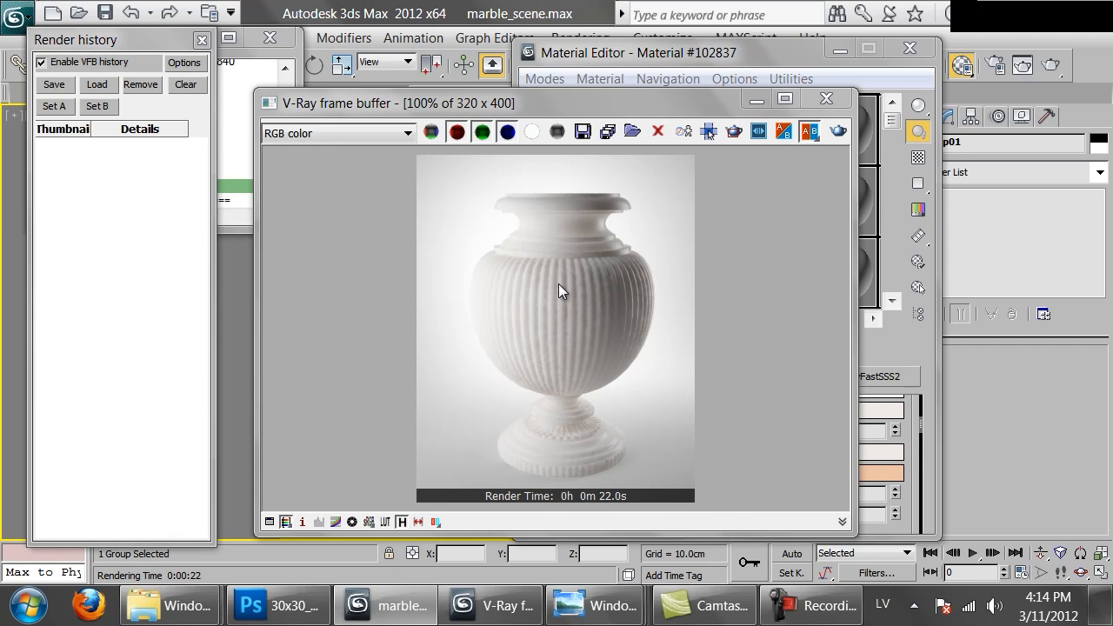
Rename the vase's VRayFastSSS2 material as white_marble
click(915, 426)
click(738, 374)
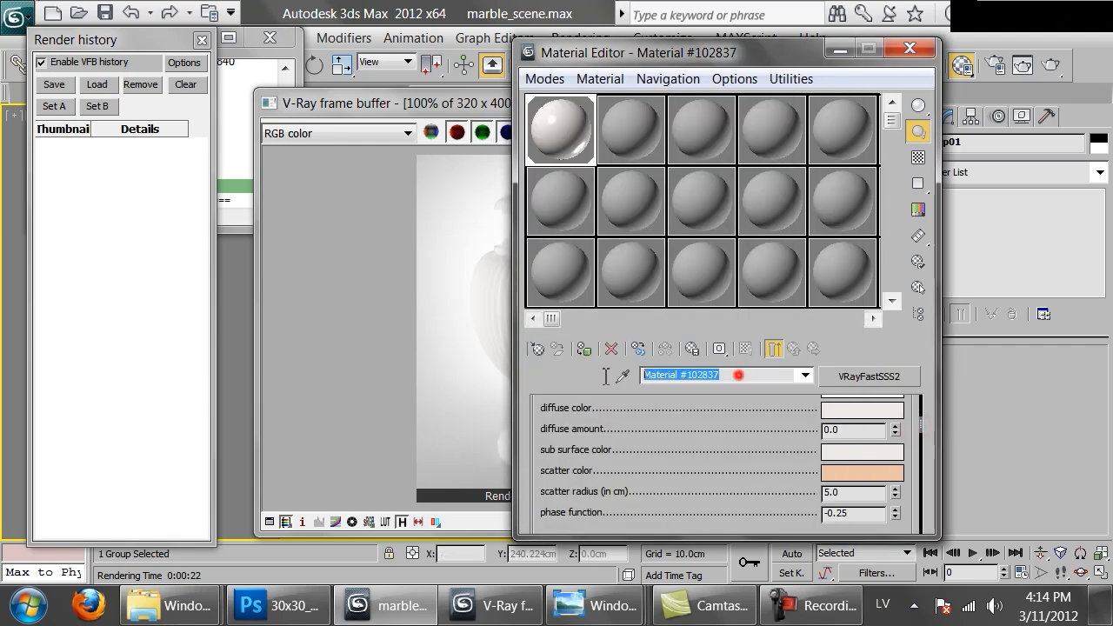
text(white_)
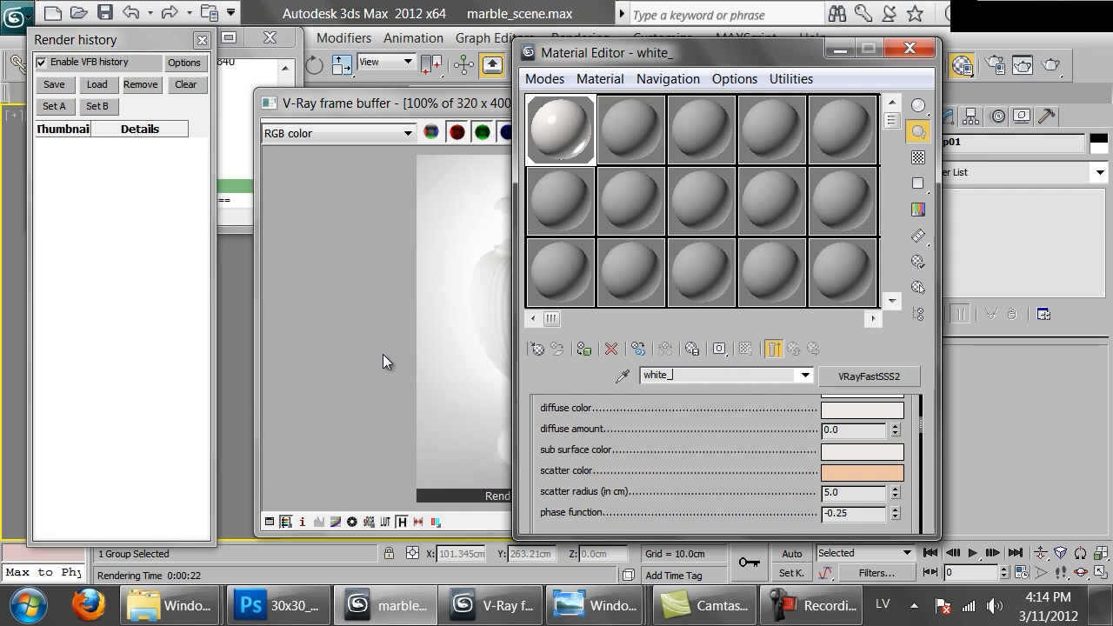
text(marble)
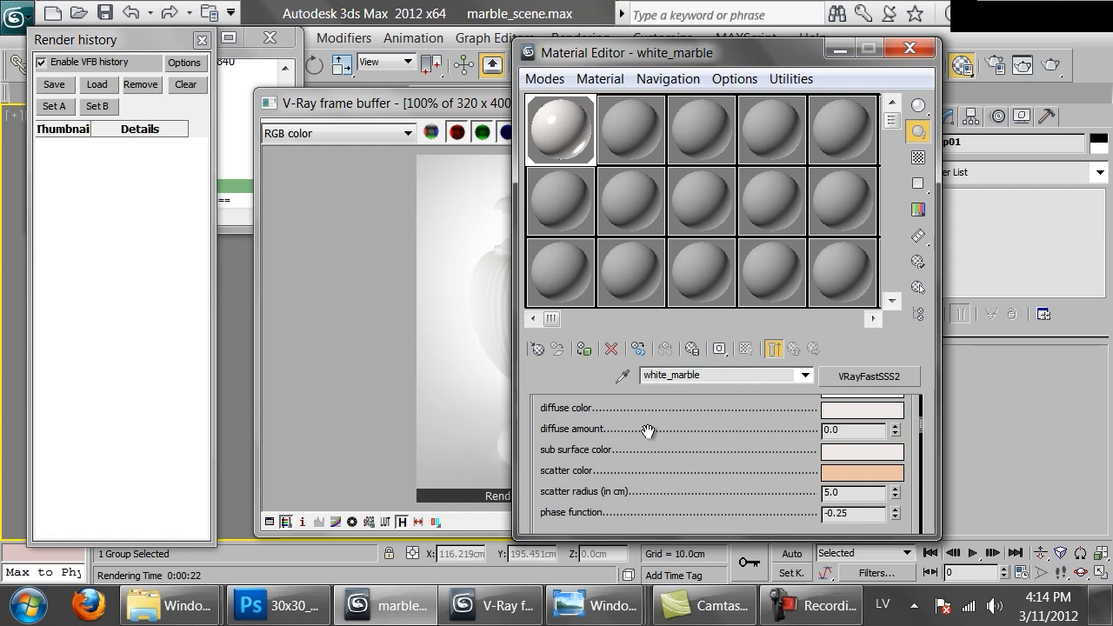
scroll(731, 459, up, 5)
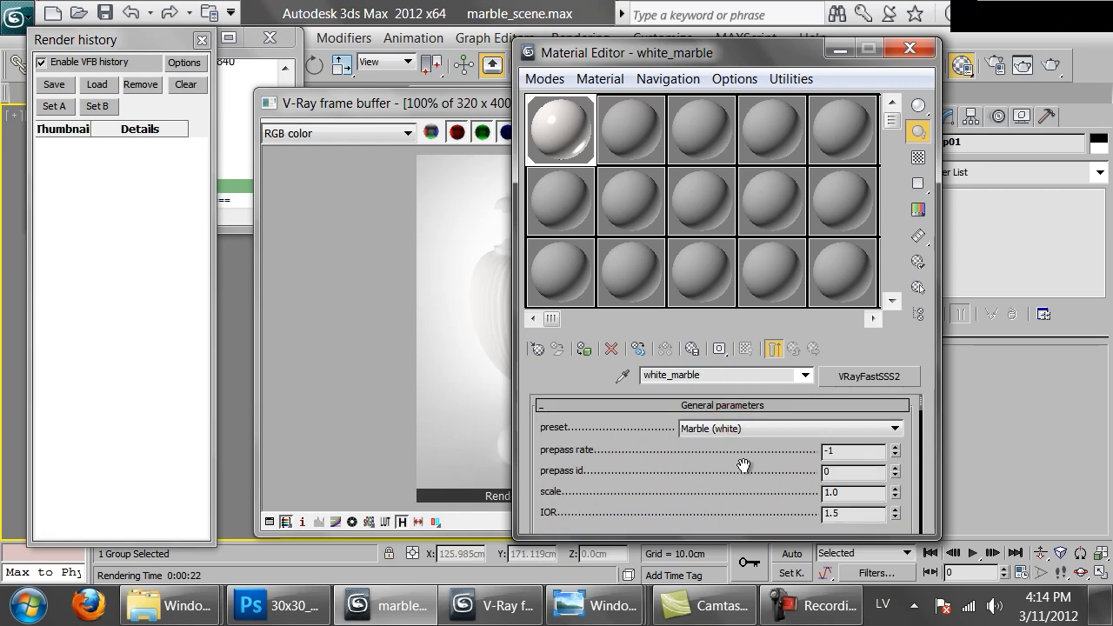
scroll(729, 456, down, 6)
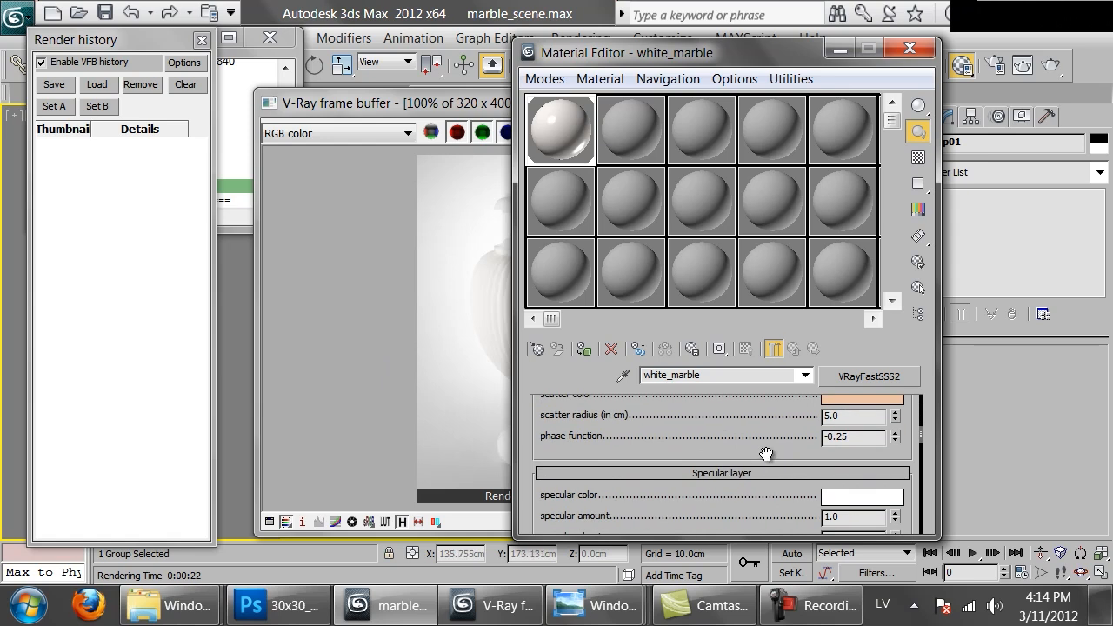
mouse_move(168, 605)
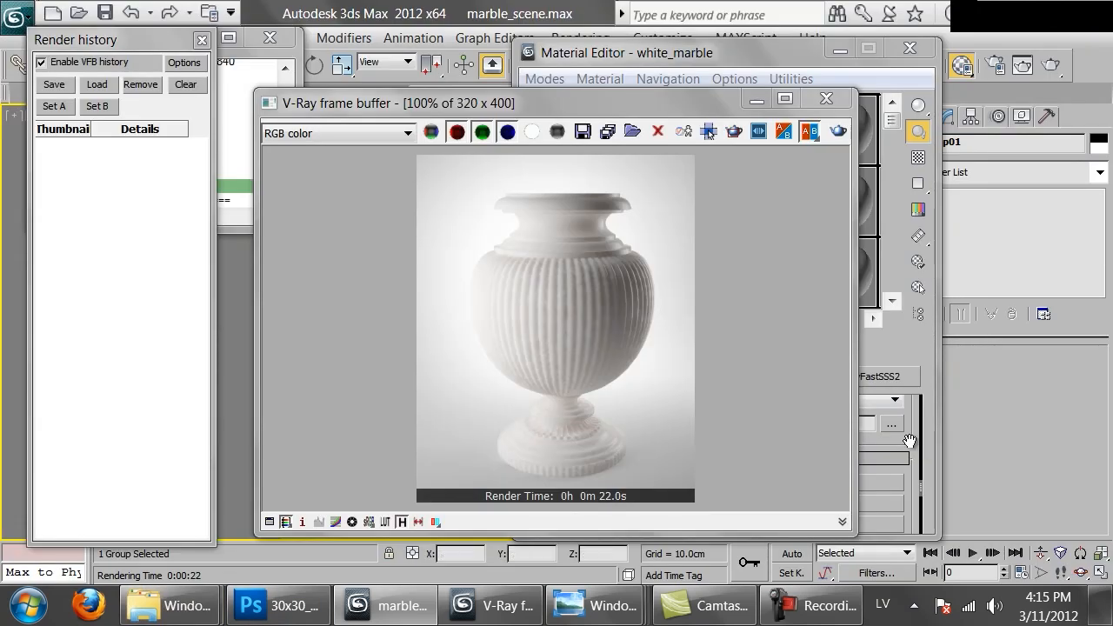
Turn on trace reflections in the specular layer of the white_marble material
drag(910, 441, 878, 604)
scroll(847, 564, up, 5)
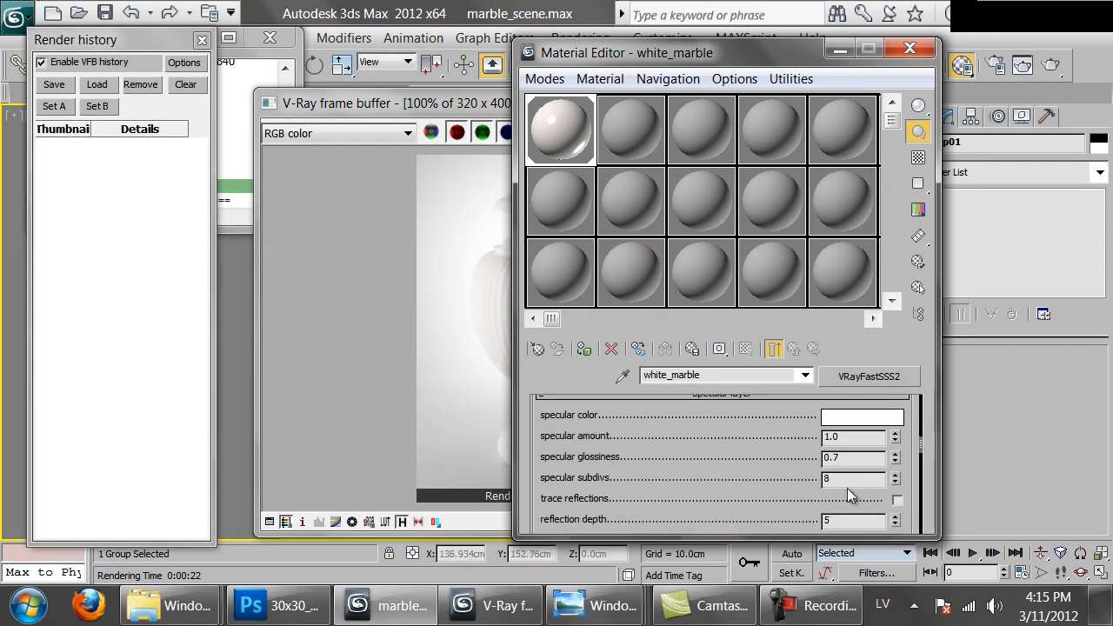
click(893, 500)
drag(437, 106, 315, 83)
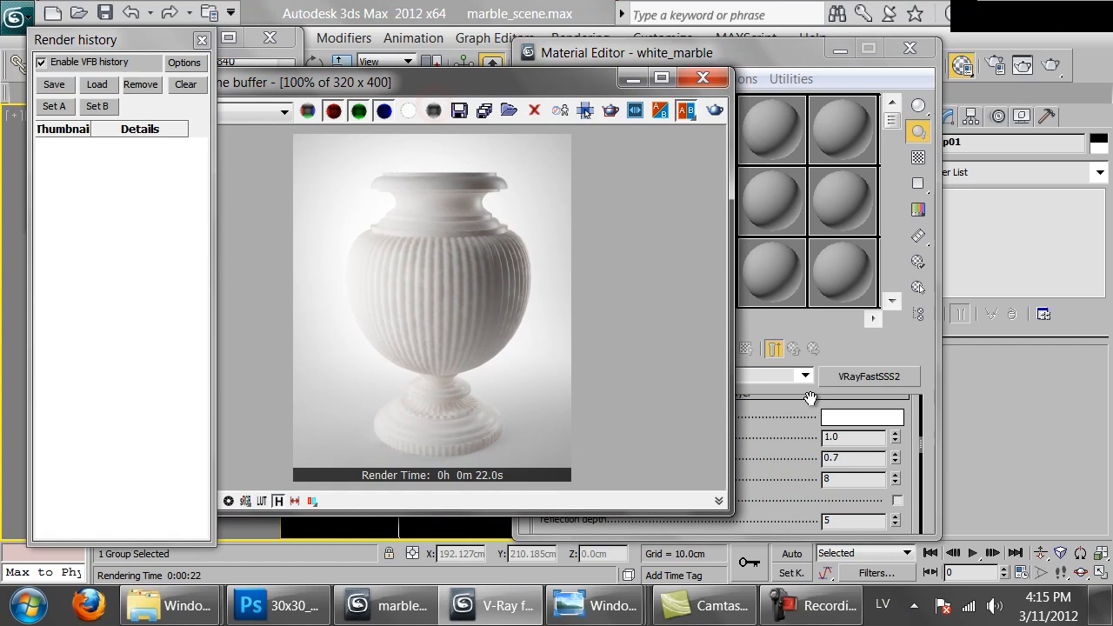
click(897, 501)
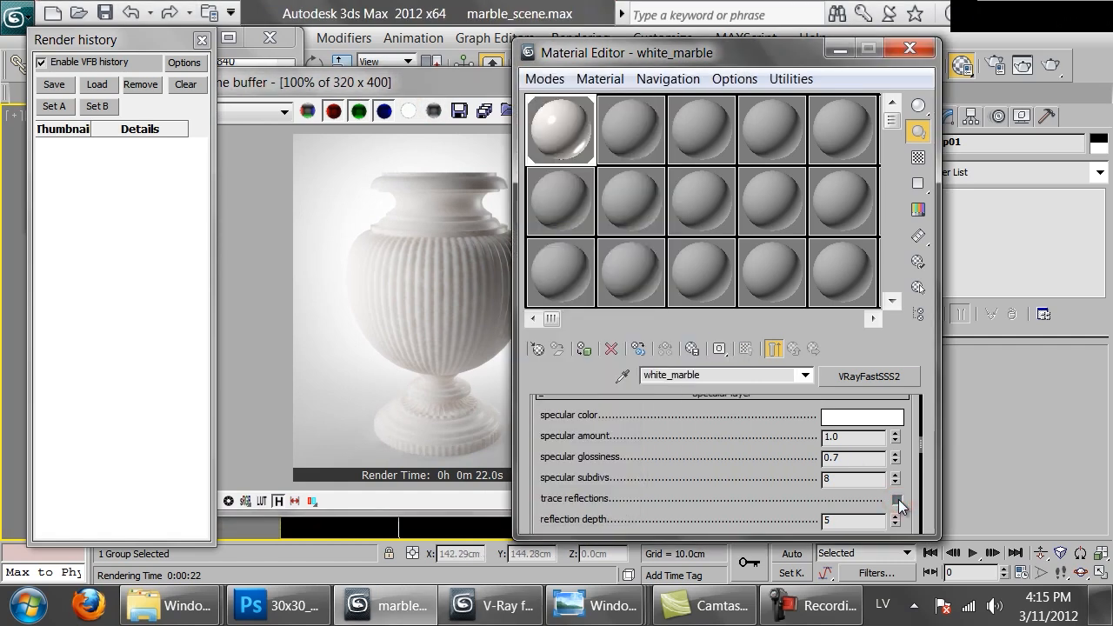
Set the single scatter option of white_marble to Raytraced (solid)
mouse_move(720, 455)
mouse_down()
mouse_move(718, 474)
mouse_move(753, 437)
mouse_up()
drag(733, 475, 764, 489)
scroll(763, 489, down, 5)
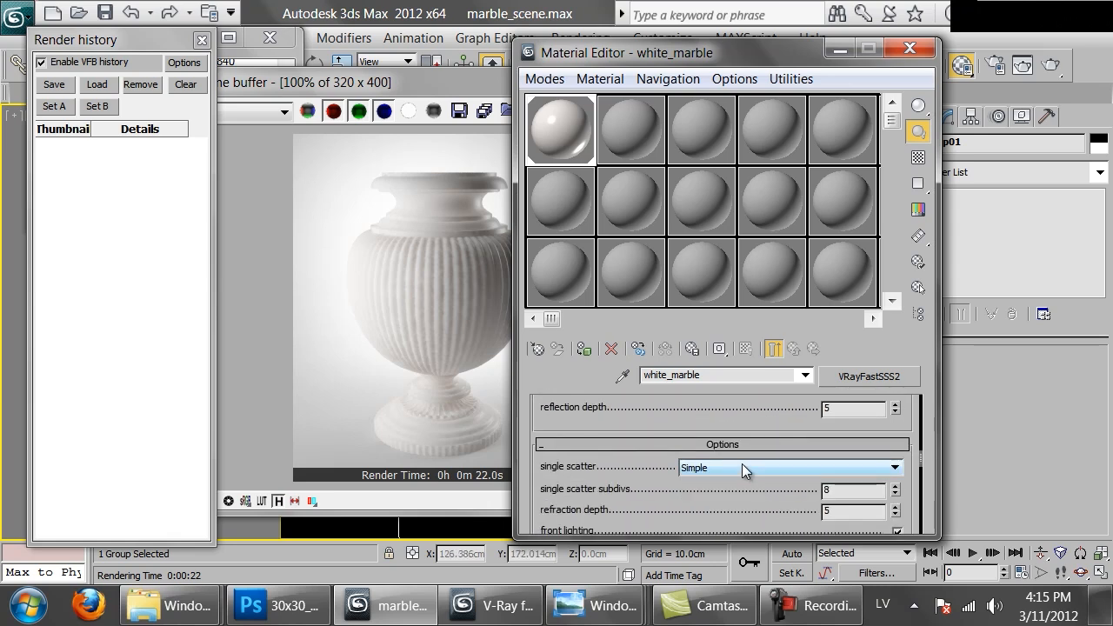
click(742, 467)
click(744, 506)
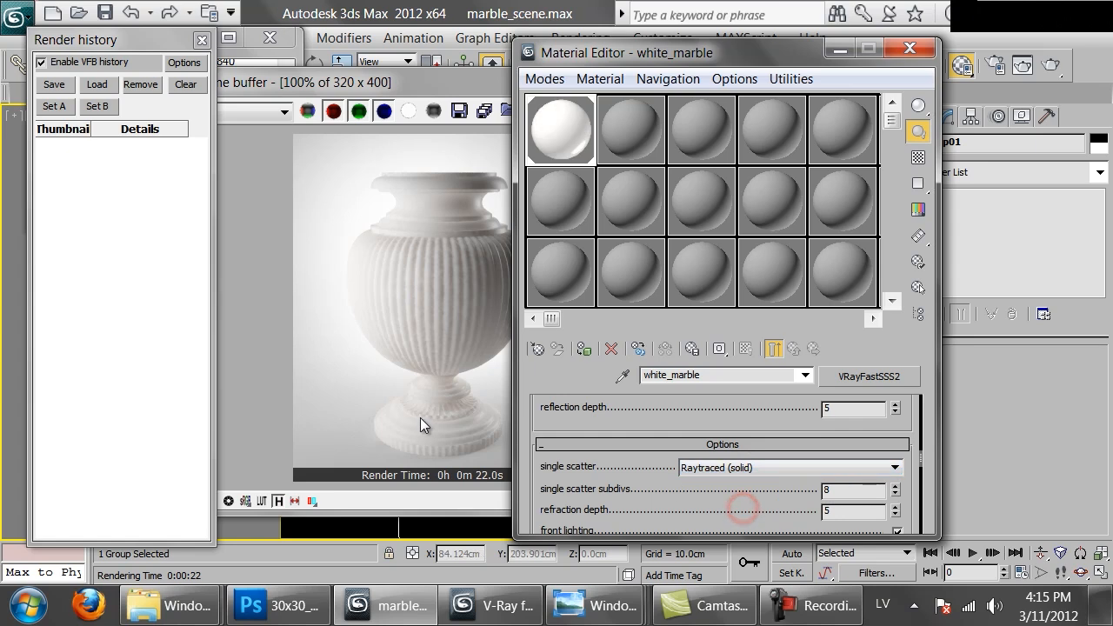
Render the vase again with the raytraced white_marble and return to the Material Editor
click(398, 351)
click(714, 109)
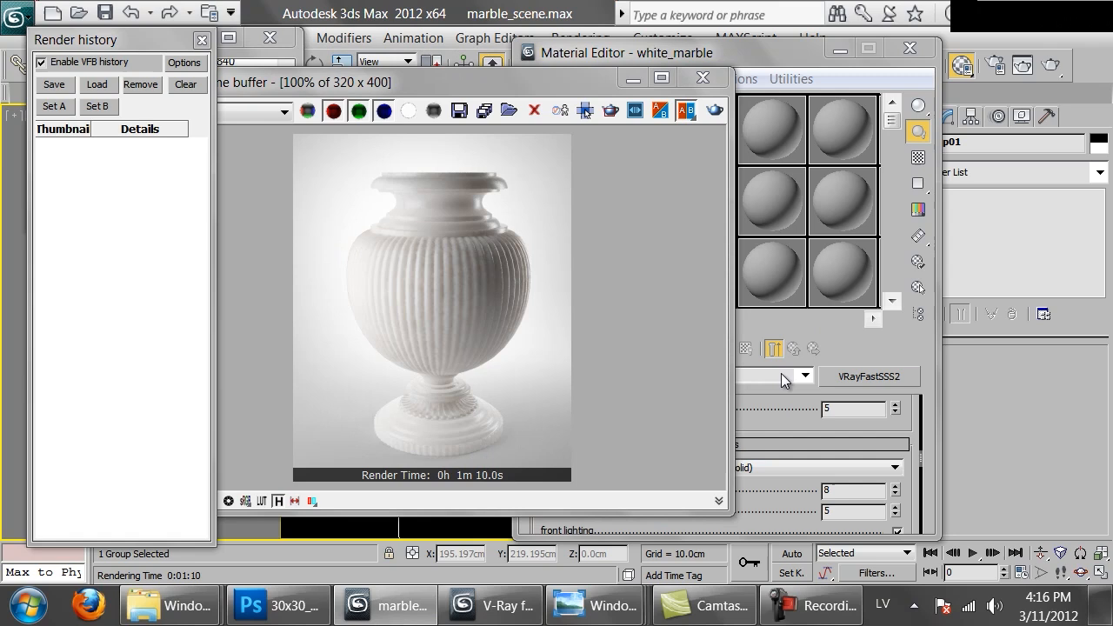
click(849, 338)
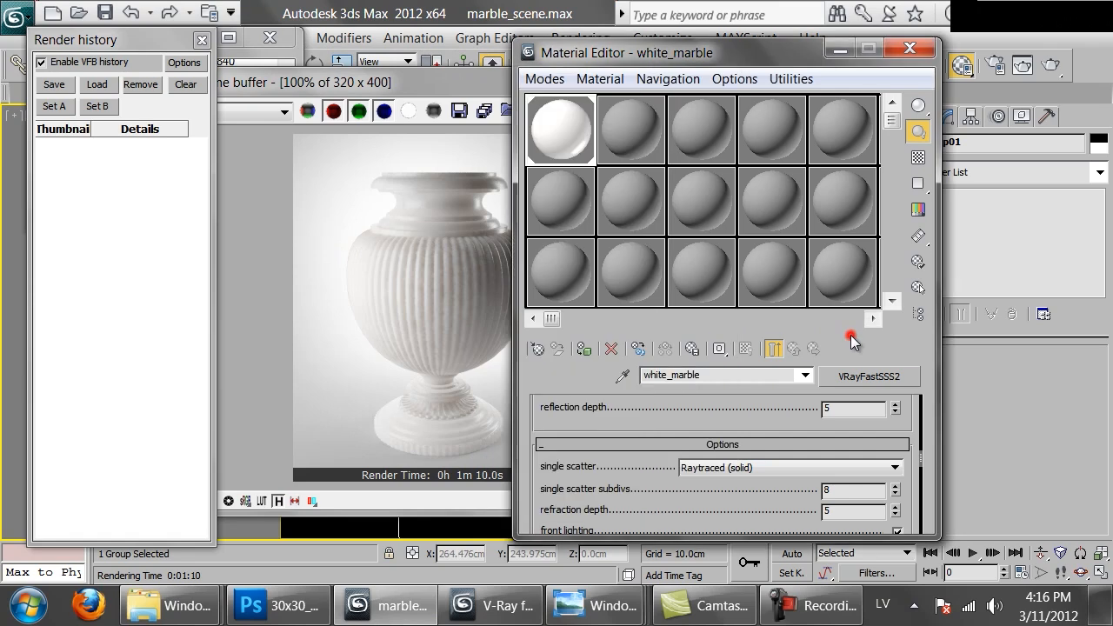
Copy the white_marble material to the sample slot beneath it and rename the copy as porcelaine
click(567, 127)
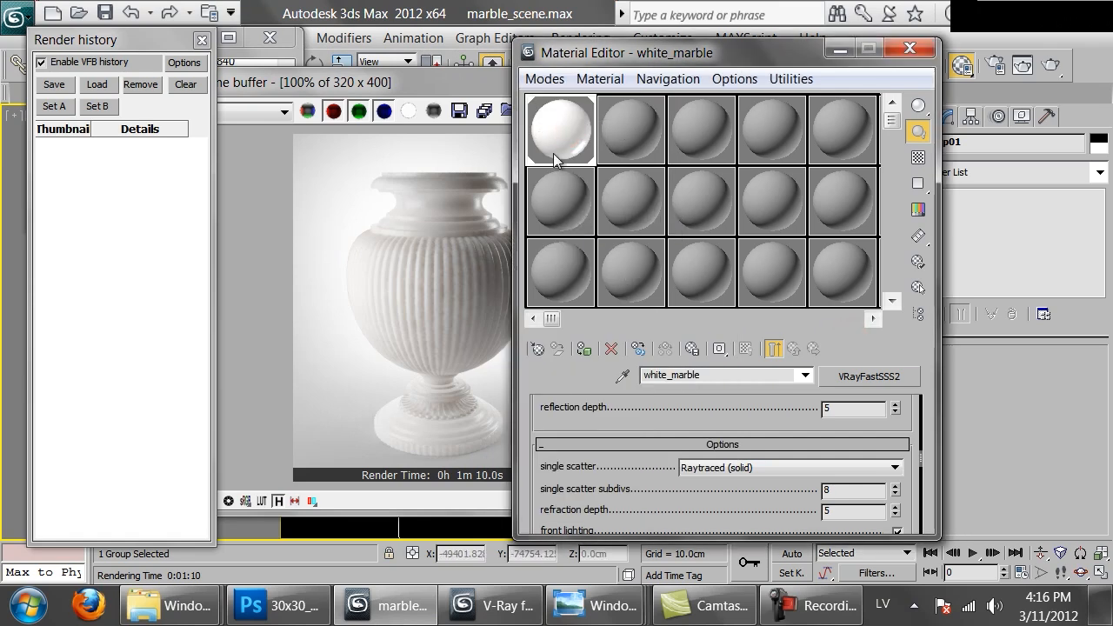
drag(557, 139, 567, 214)
drag(724, 373, 578, 381)
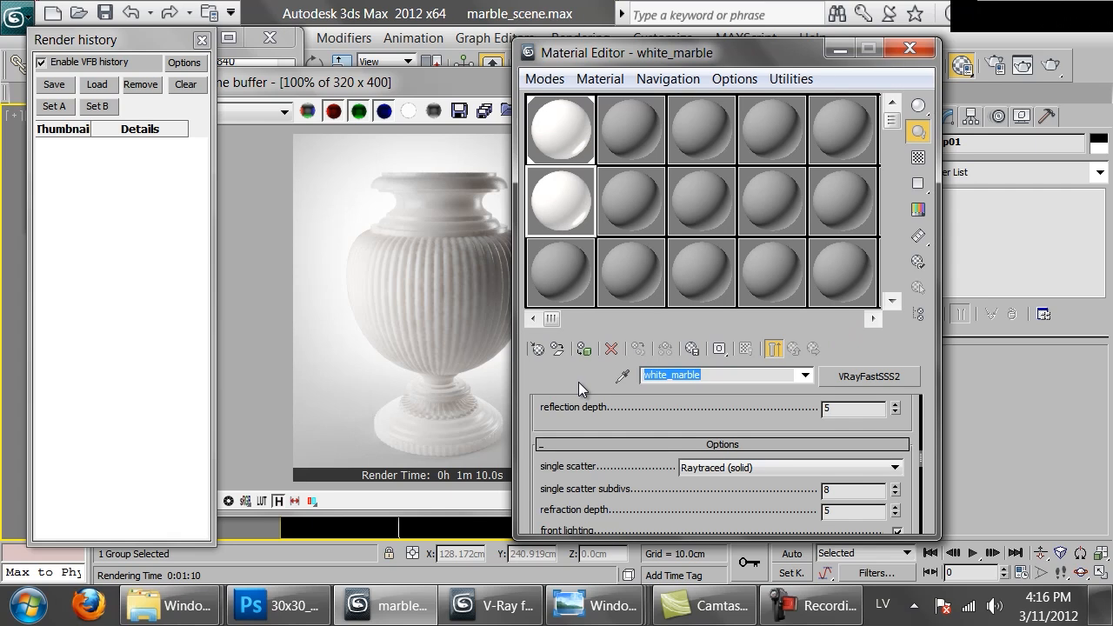
text(porcelaine)
Set the porcelaine material's specular glossiness to 0.95 and show its sample enlarged on a checkered background
drag(633, 479, 668, 565)
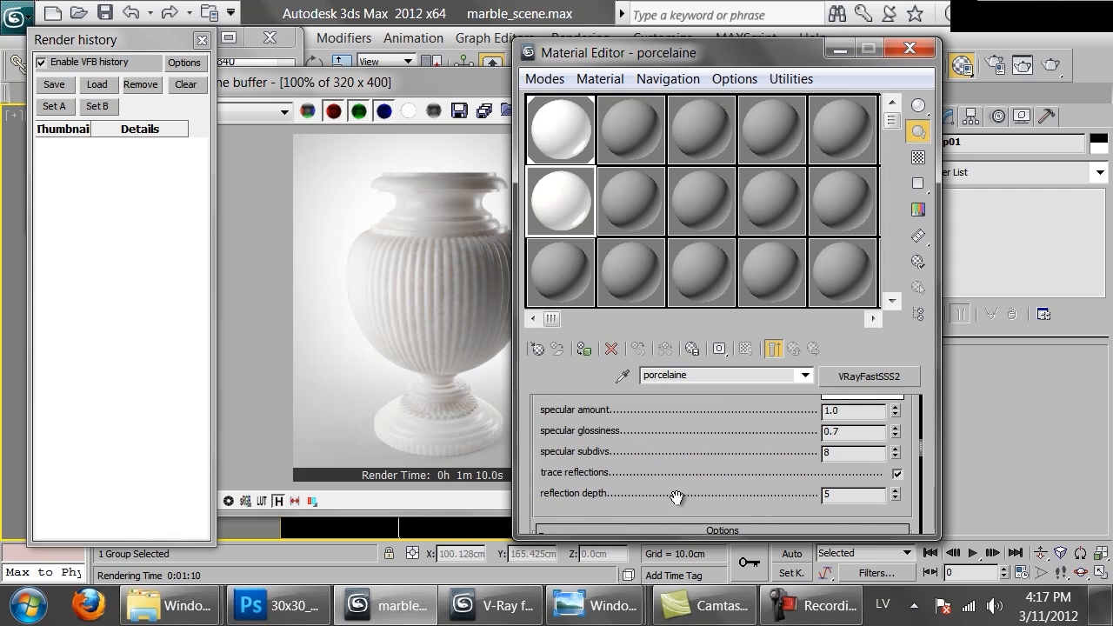
scroll(676, 497, up, 2)
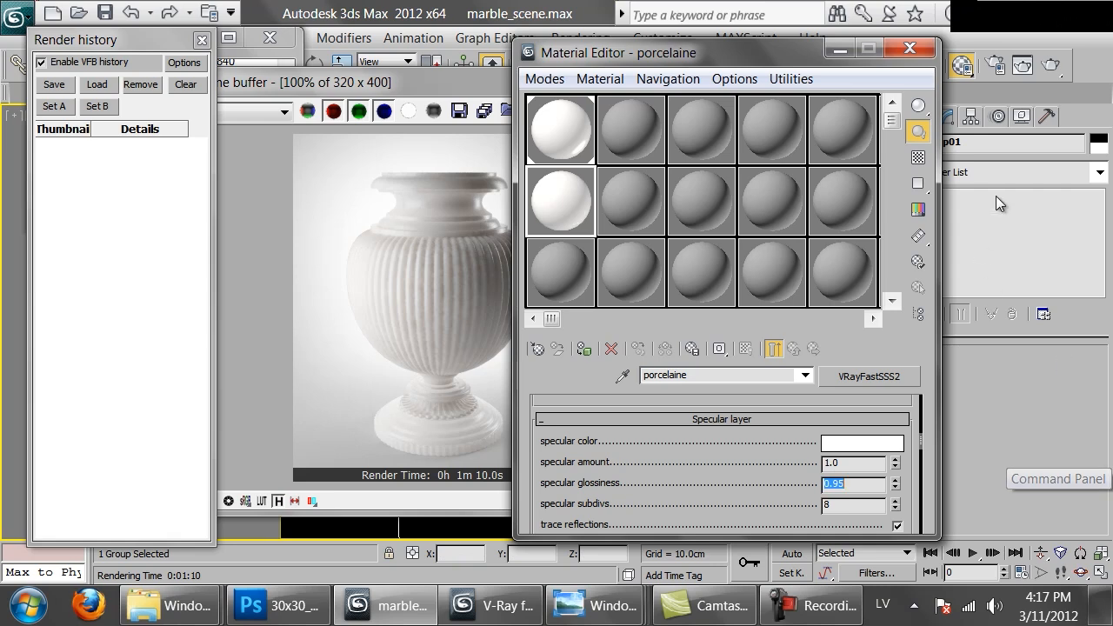
click(918, 157)
double_click(559, 223)
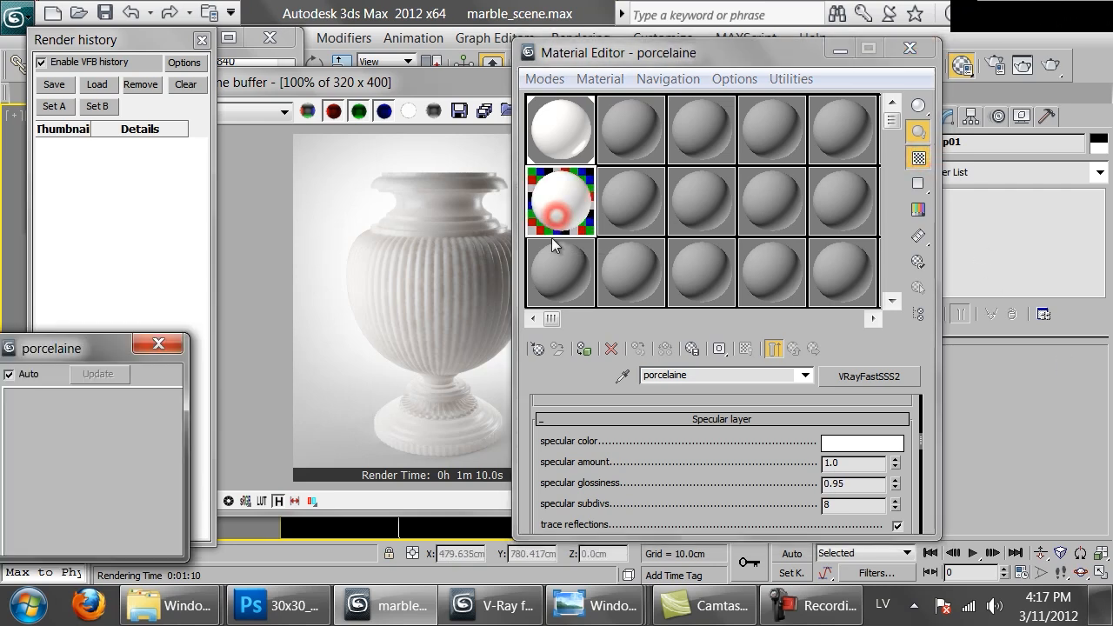
Examine the white sink reference photo from the Stone folder, and set the porcelaine material's specular glossiness to 0.97
mouse_move(174, 605)
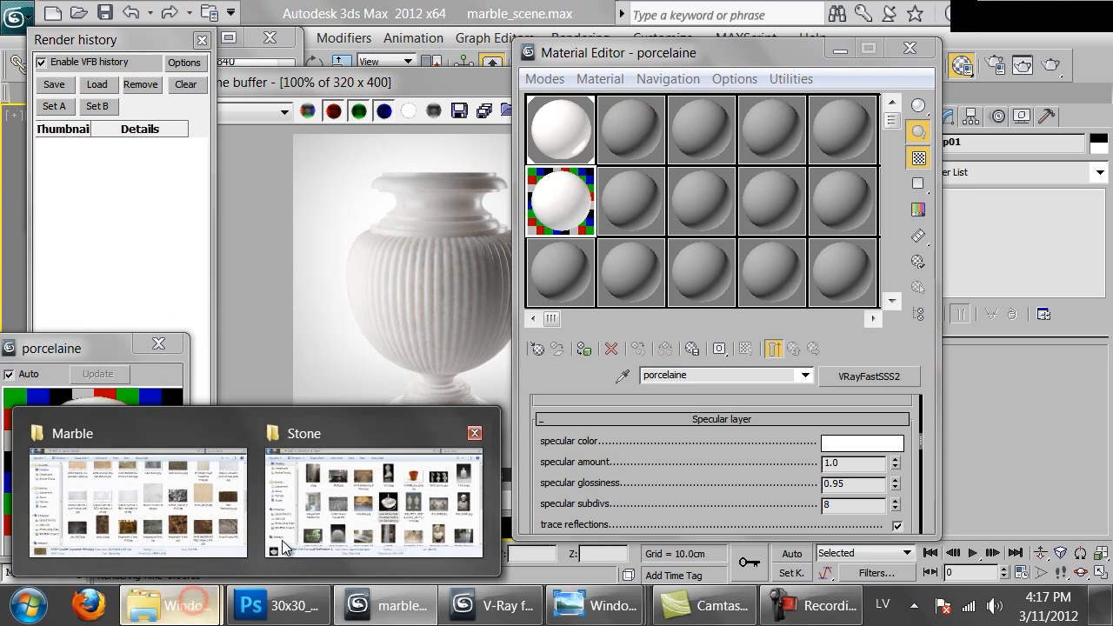
click(313, 491)
double_click(641, 296)
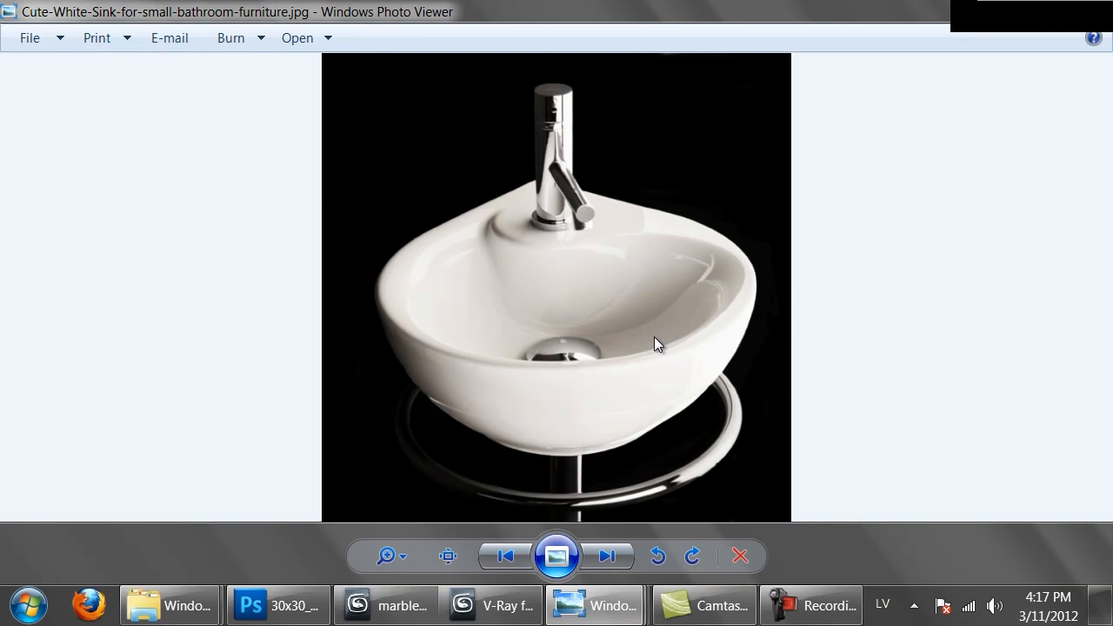
click(389, 605)
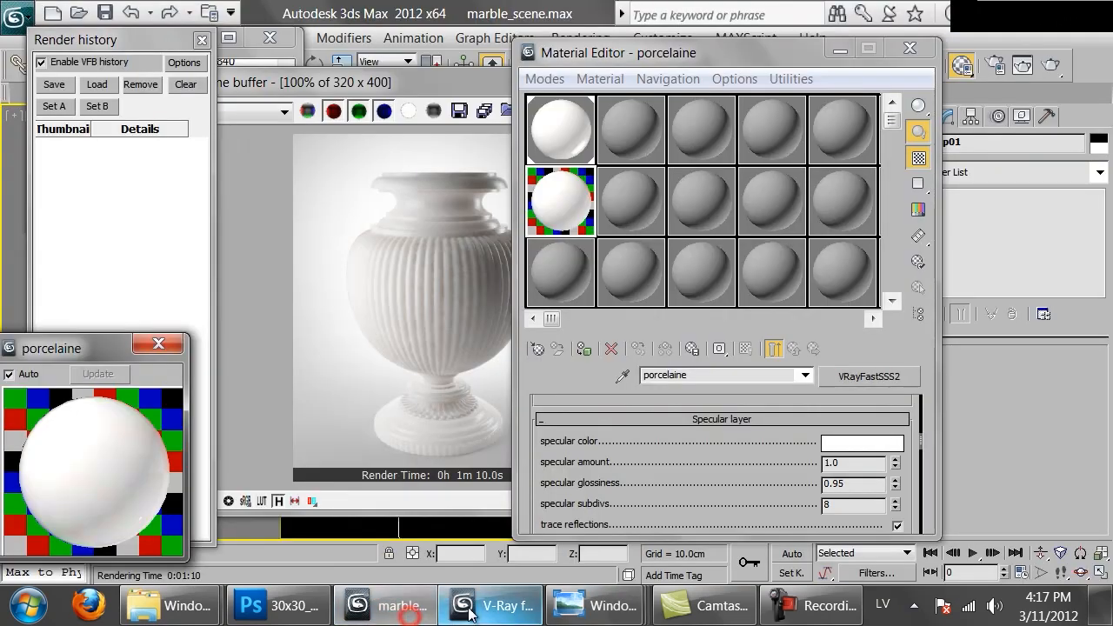
click(861, 484)
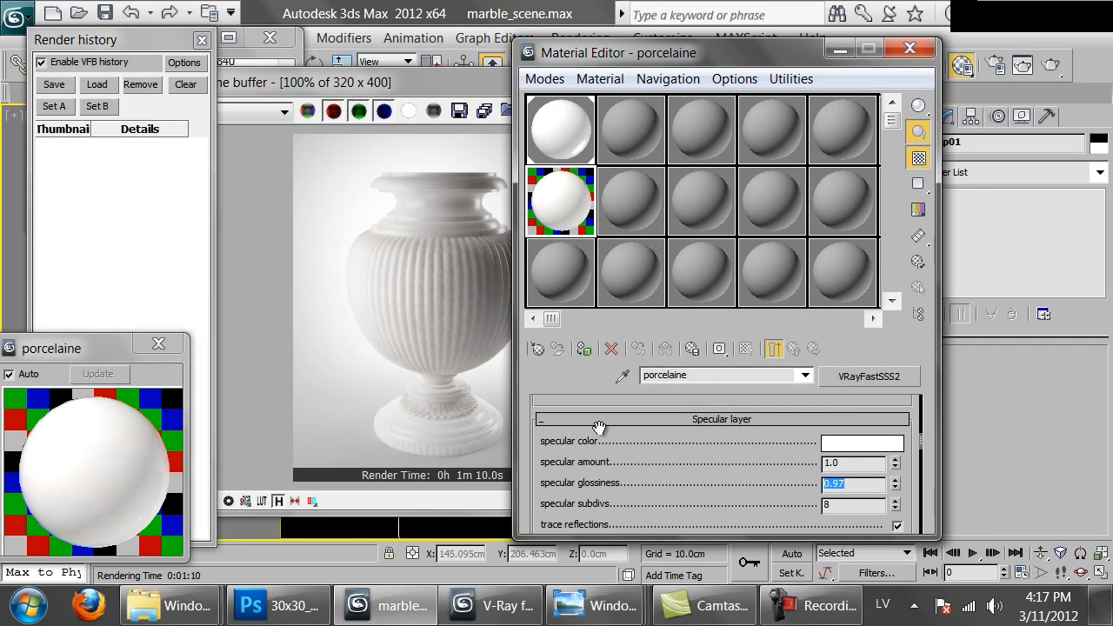
Reduce the saturation of the porcelaine material's sub surface, scatter and diffuse colors to 0
drag(581, 460, 672, 493)
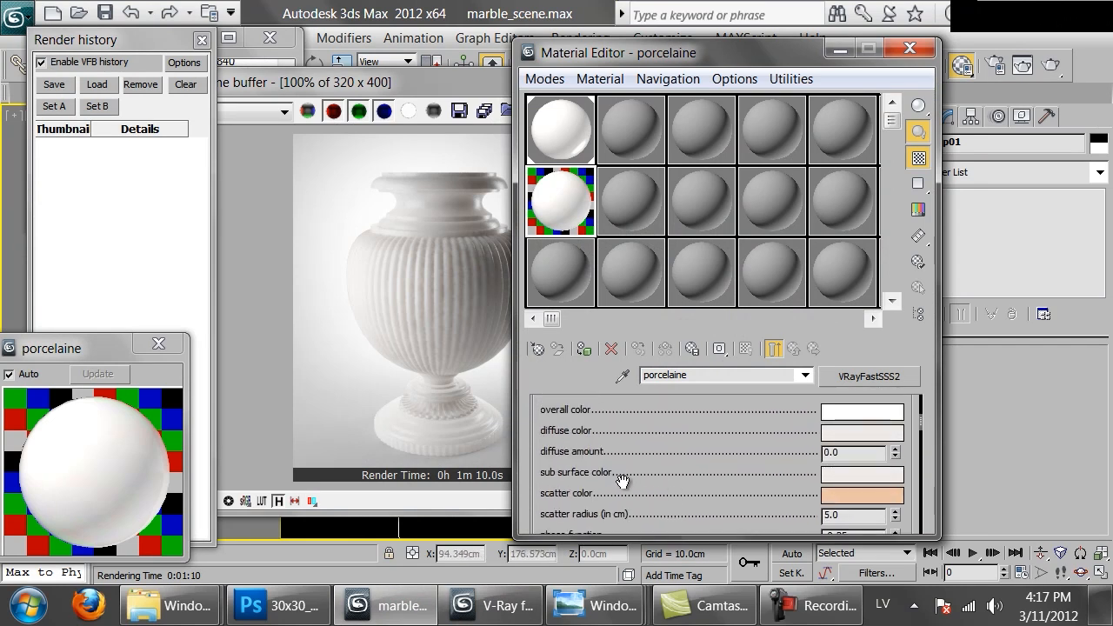
click(831, 476)
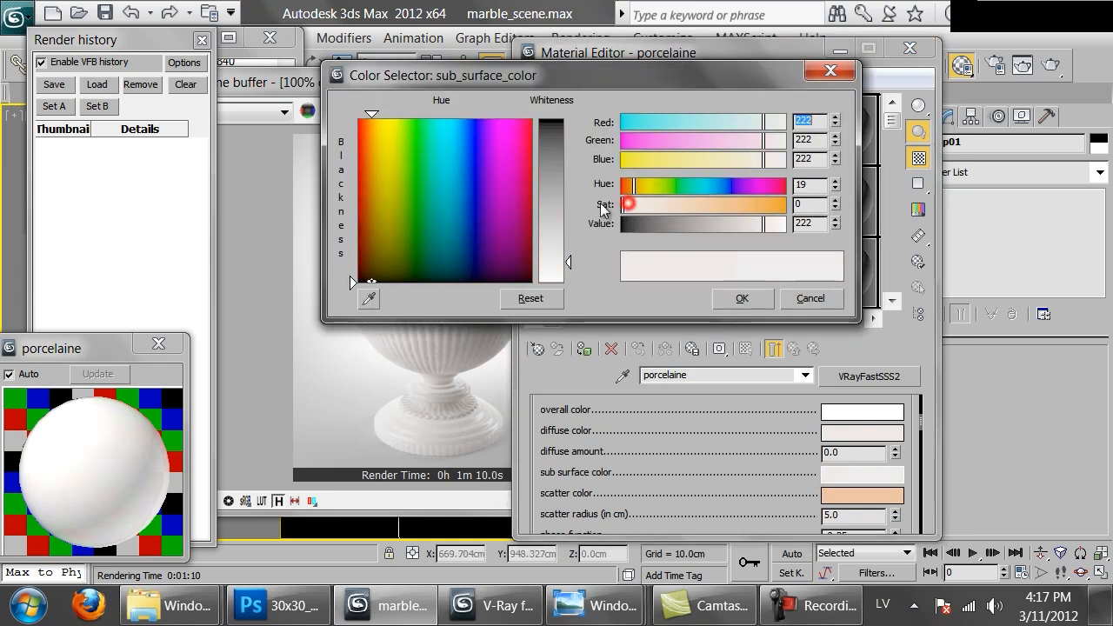
click(742, 298)
click(840, 495)
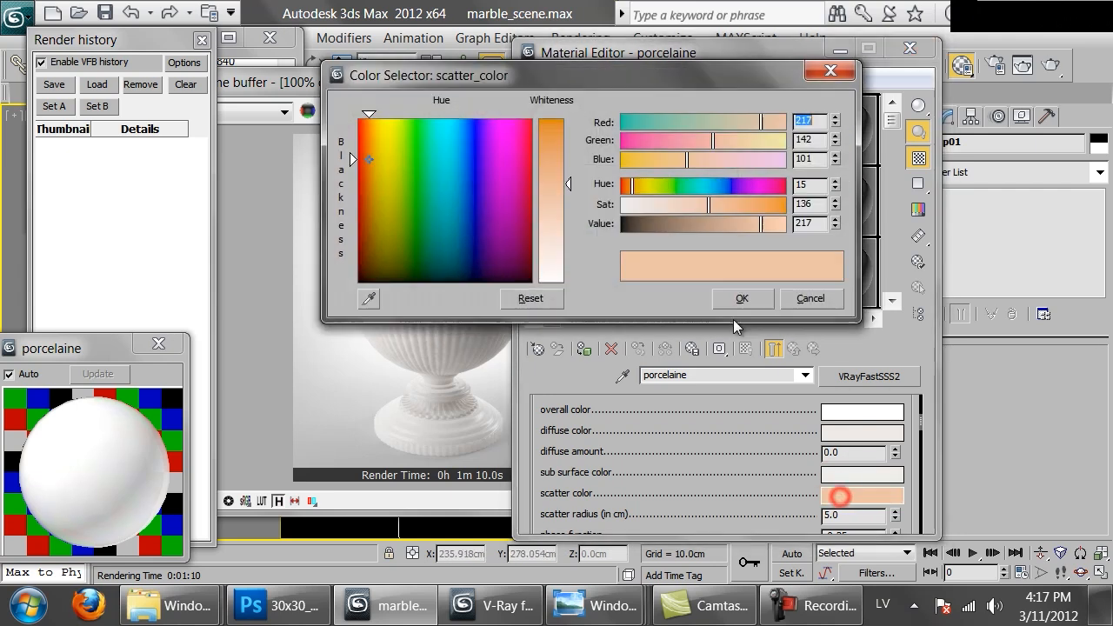
drag(671, 205, 621, 206)
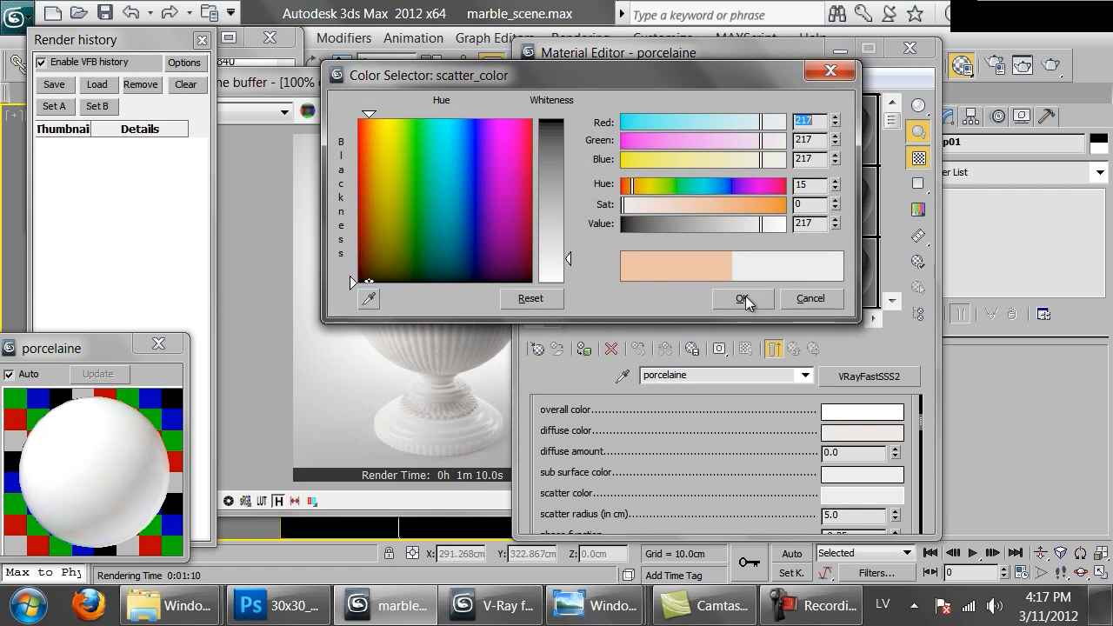
click(743, 297)
click(862, 432)
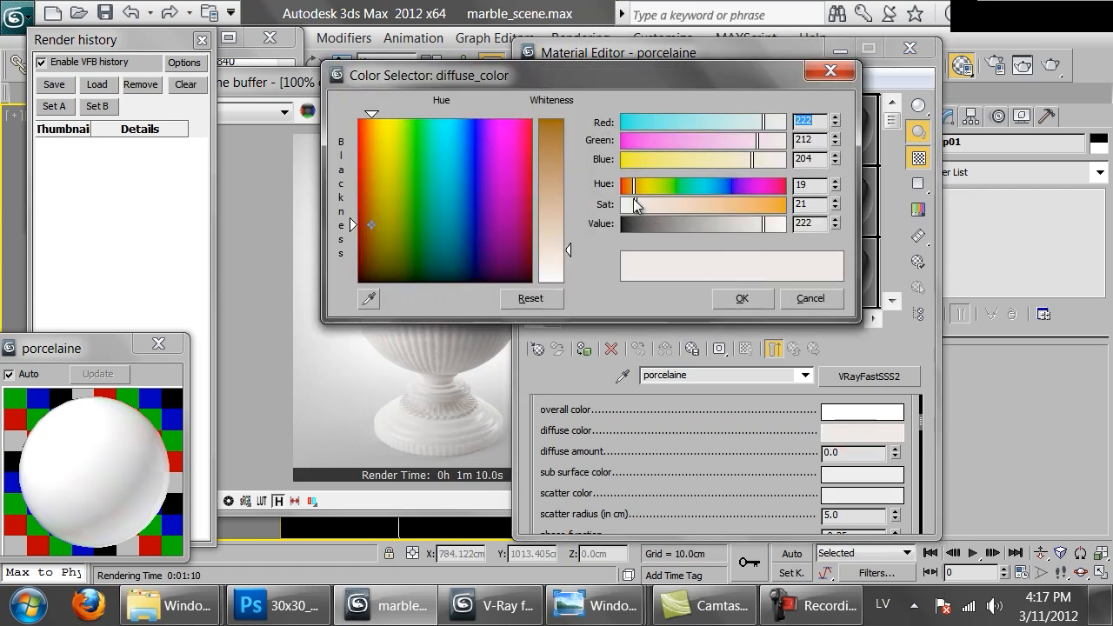
drag(633, 203, 622, 205)
click(740, 298)
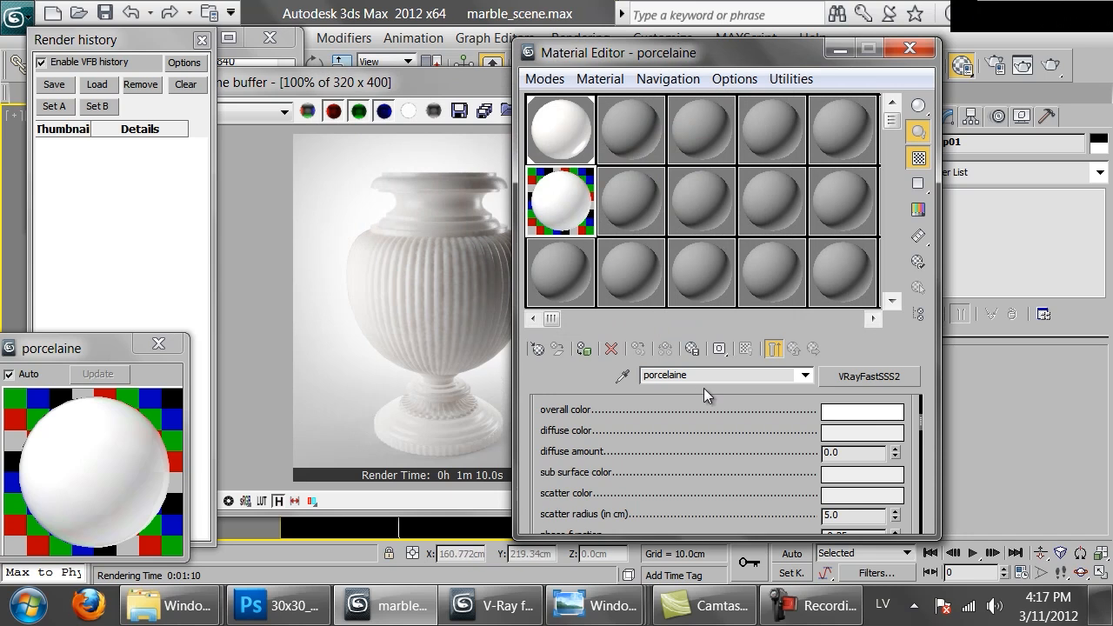
Rename the porcelaine material as porcelain, close the frame buffer and assign the material to the vase
key(BackSpace)
key(Return)
click(362, 226)
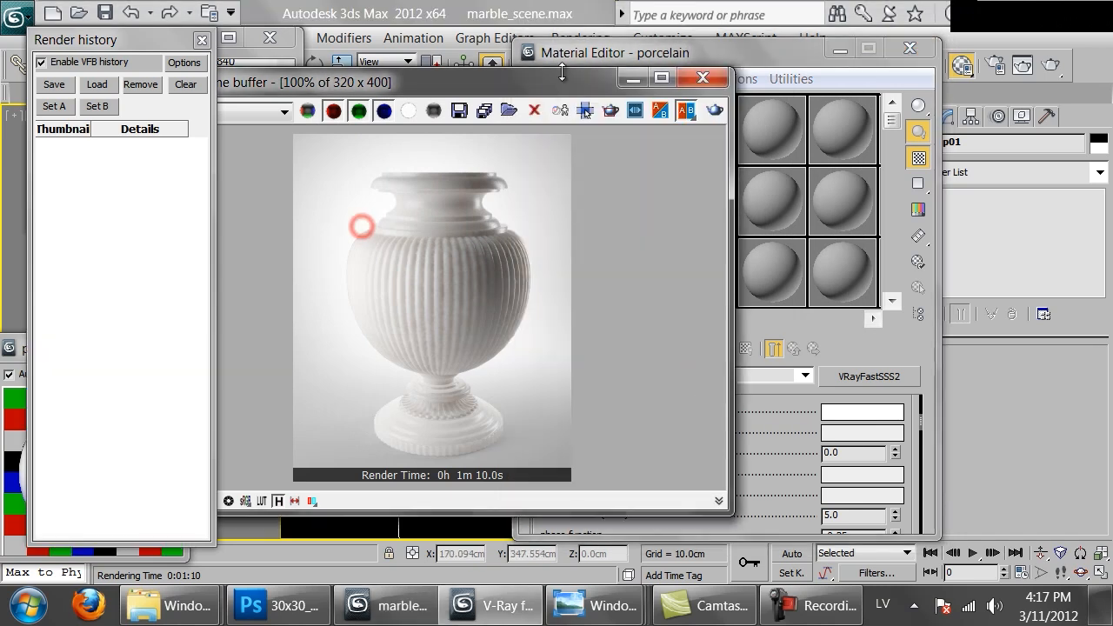
click(700, 75)
drag(598, 251, 434, 284)
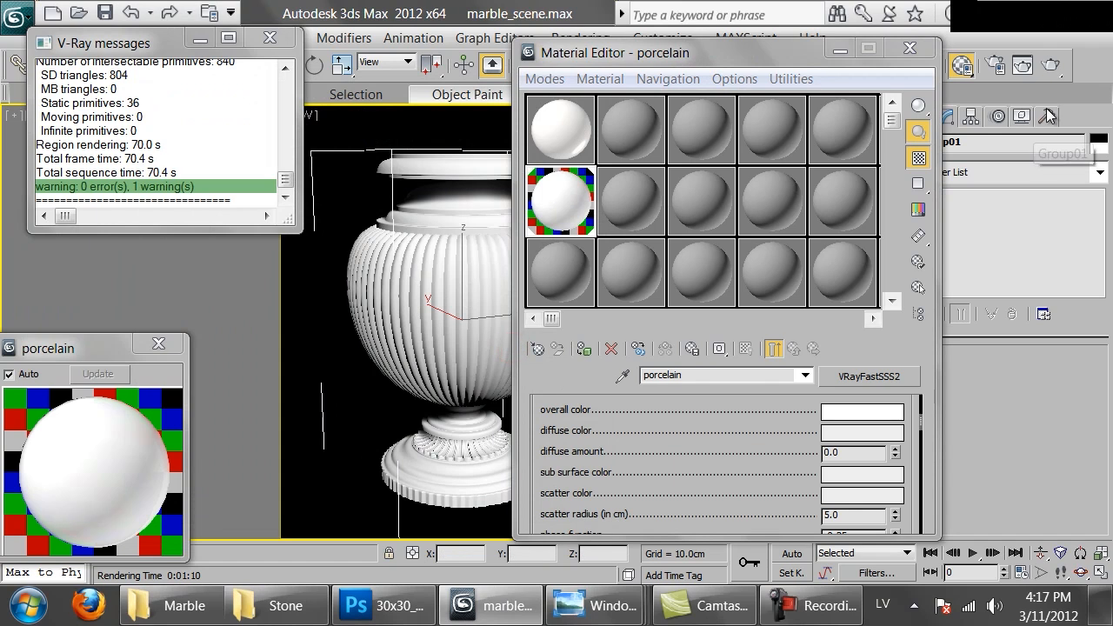
click(1050, 65)
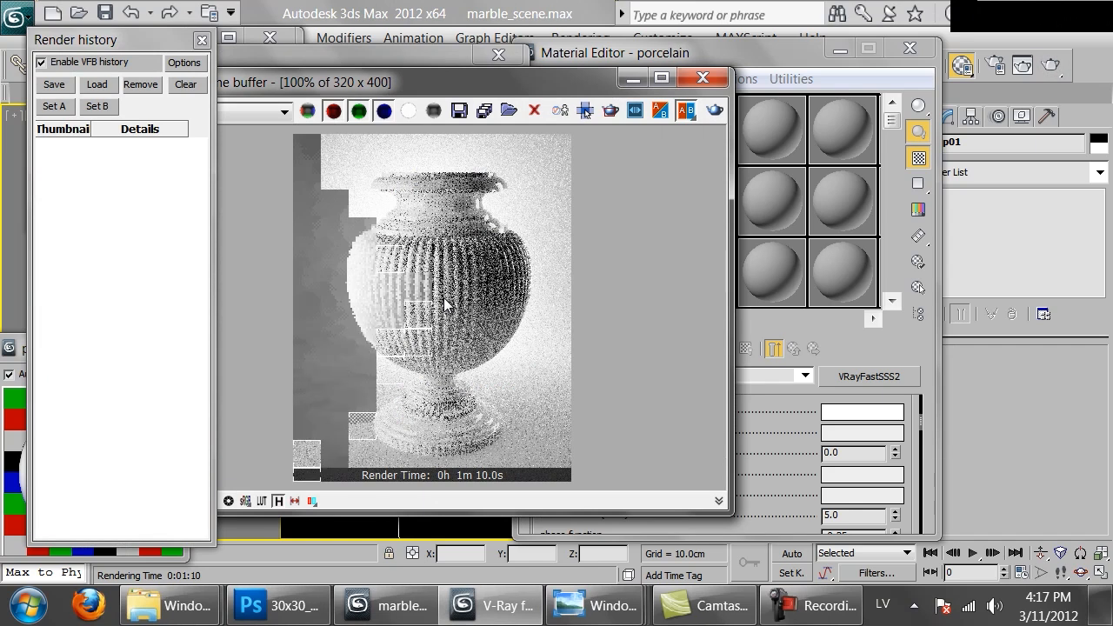
click(295, 57)
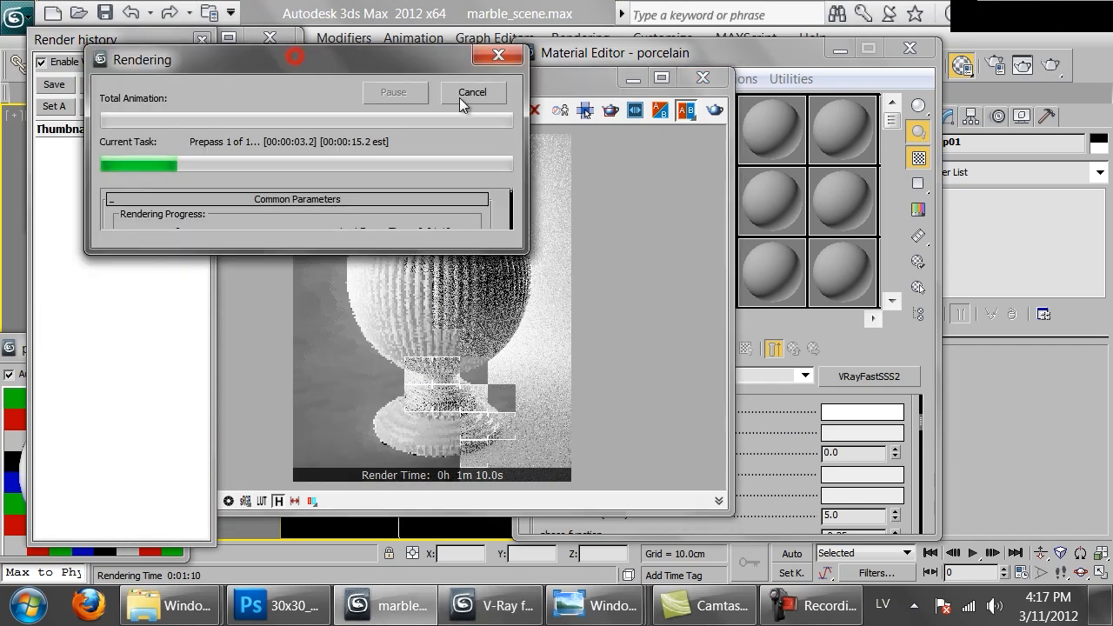
click(475, 98)
Set the porcelain material's scatter radius to 3 cm, and render the vase before closing the frame buffer
mouse_move(768, 485)
mouse_down()
mouse_move(766, 428)
mouse_move(755, 452)
mouse_up()
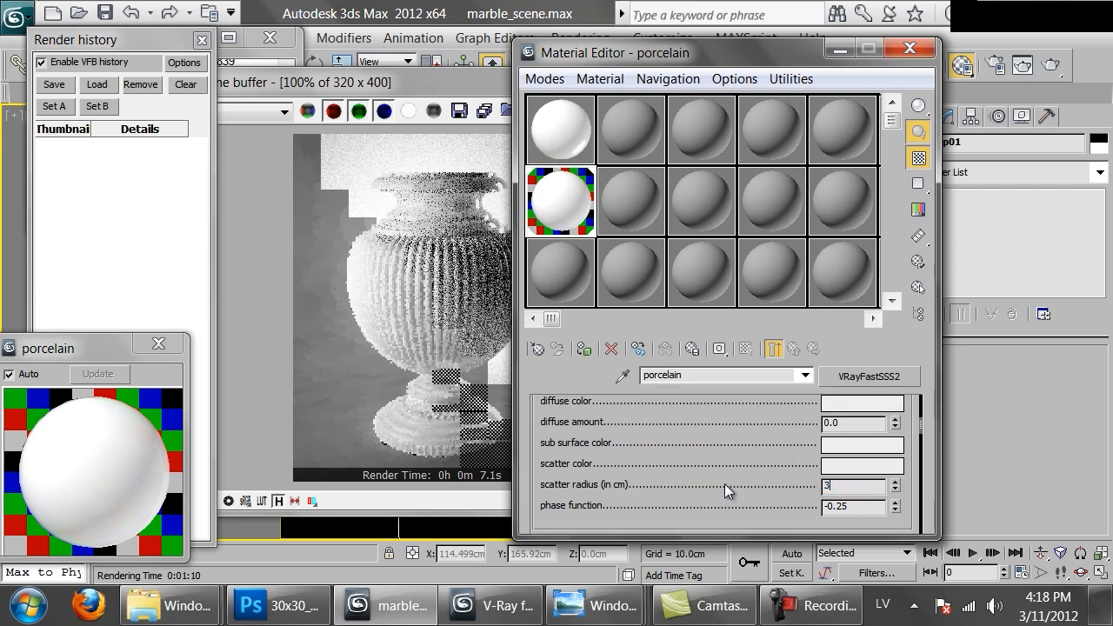
click(1052, 67)
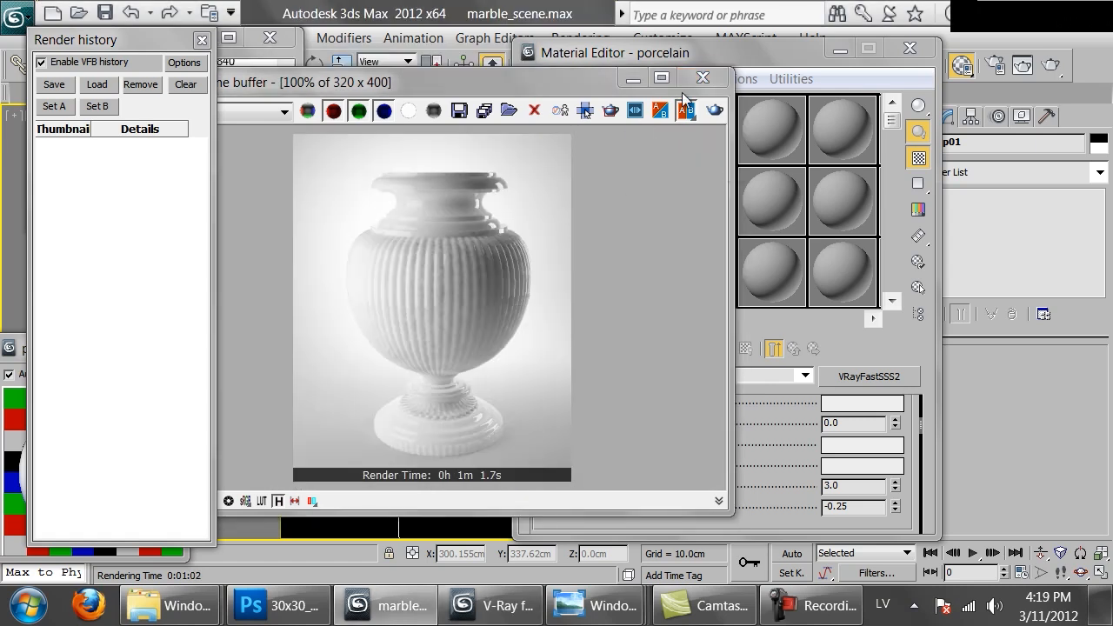
click(703, 78)
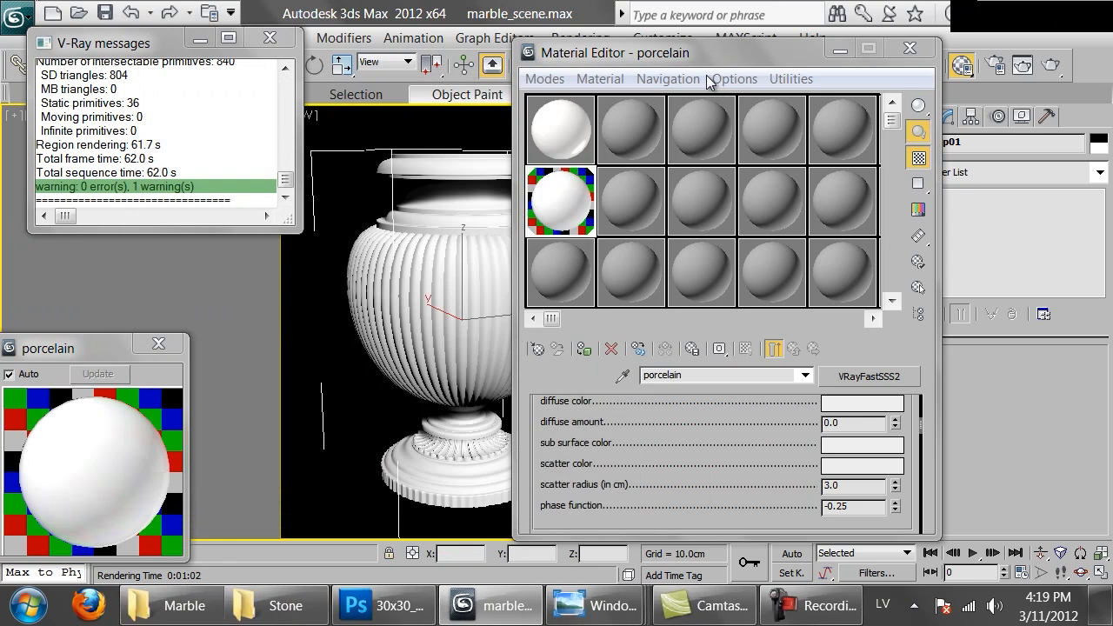
Copy the white_marble material to the neighbouring sample slot and rename the copy as weiny_marble
drag(563, 132, 630, 133)
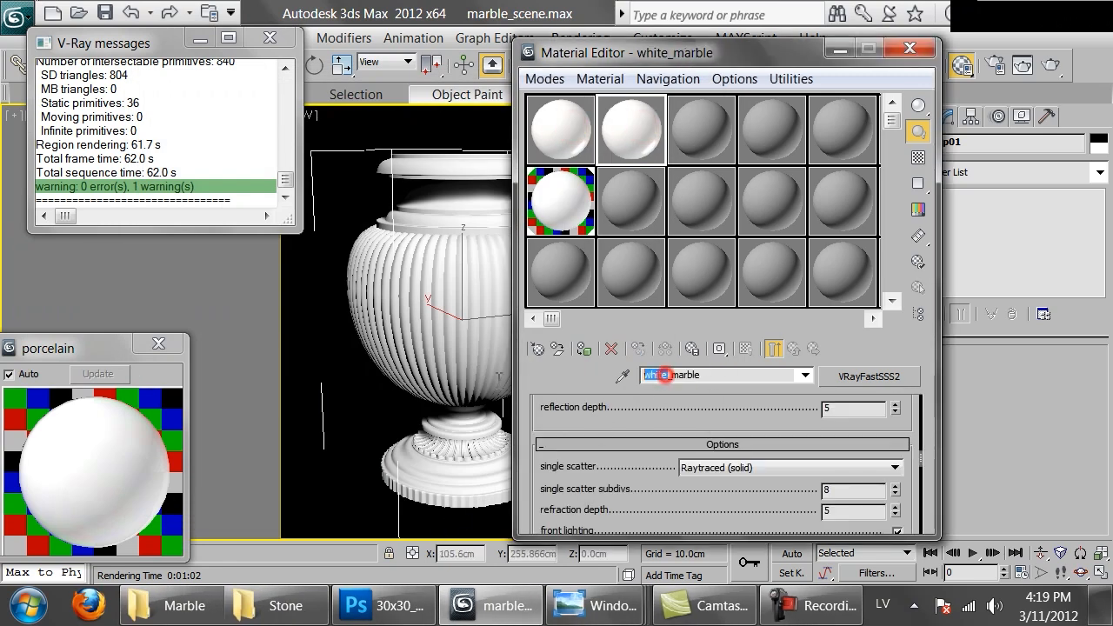
text(weiny)
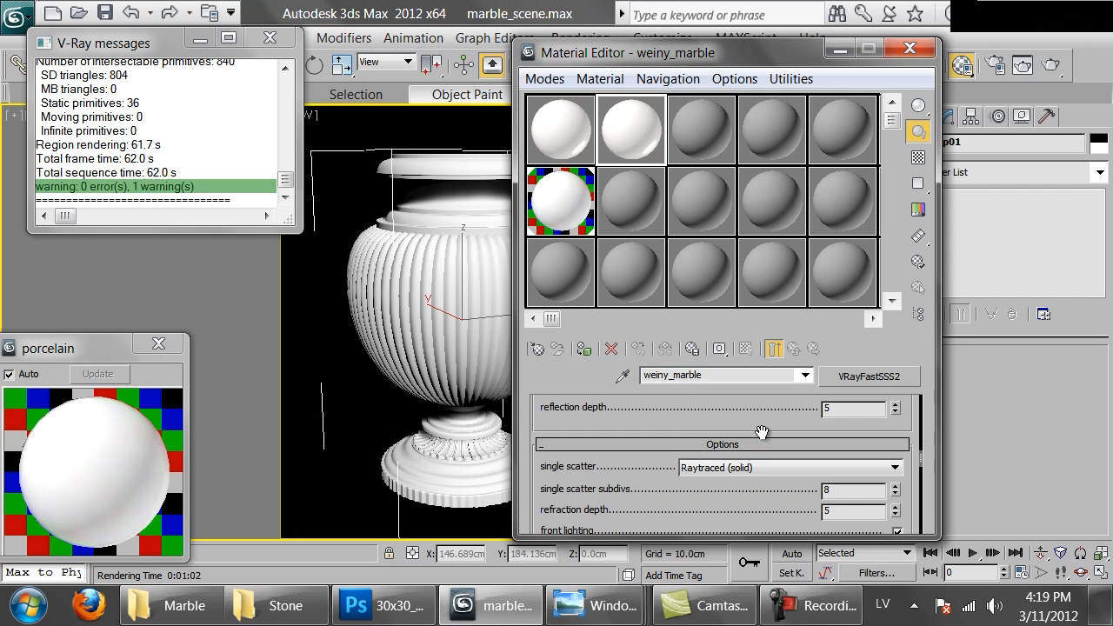
scroll(762, 430, down, 2)
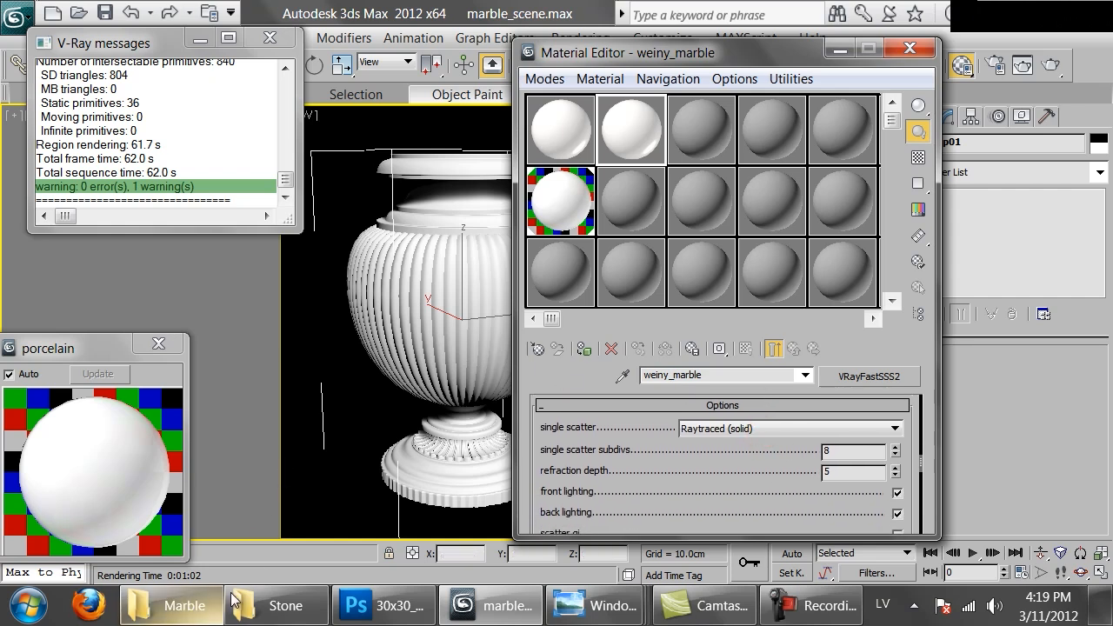
Switch to Photoshop and browse to the Marble texture folder inside raw to open an image
click(378, 605)
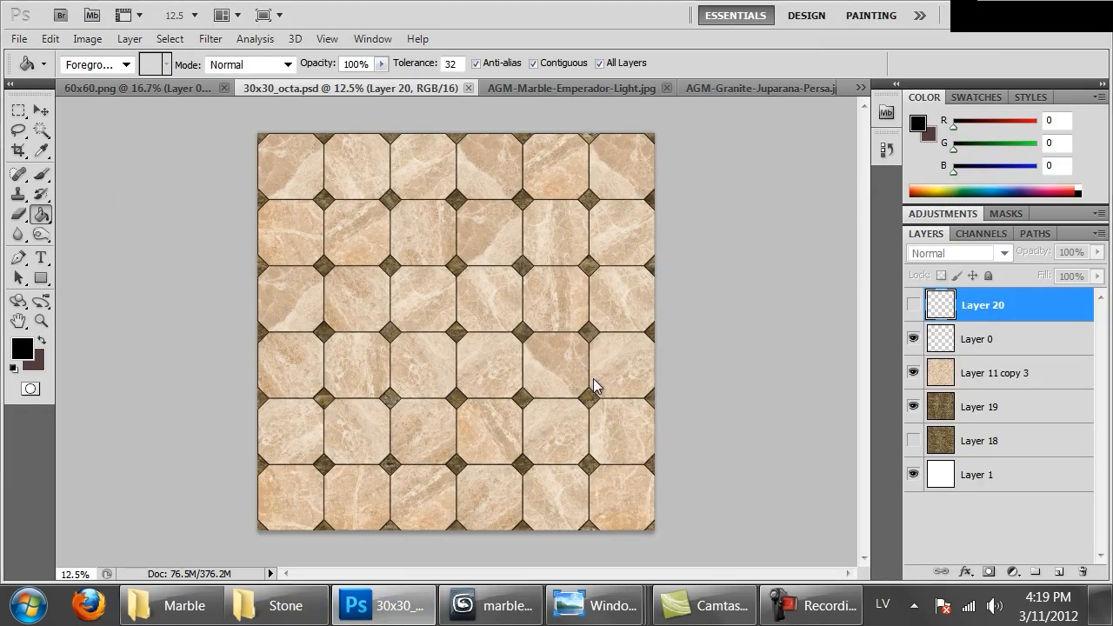
key(ctrl+o)
click(481, 51)
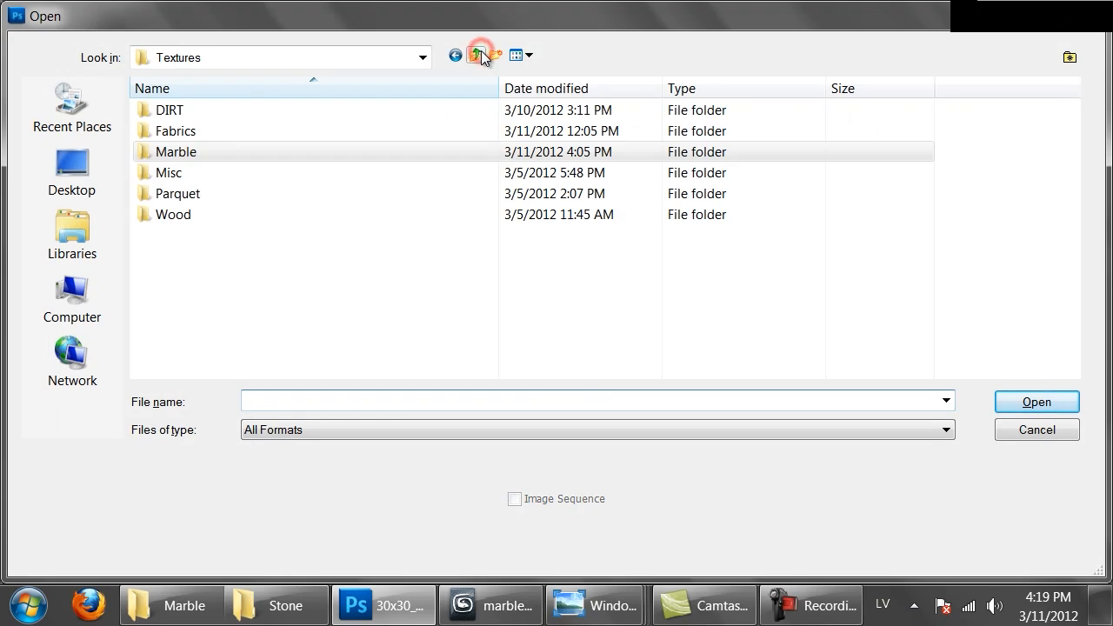
click(476, 55)
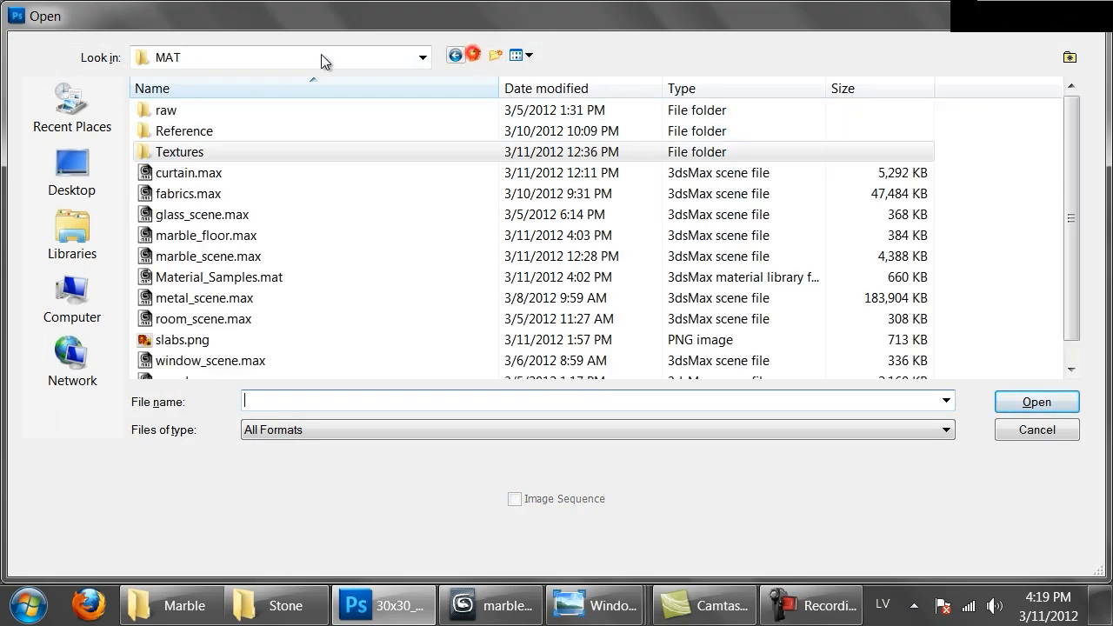
double_click(183, 111)
double_click(182, 110)
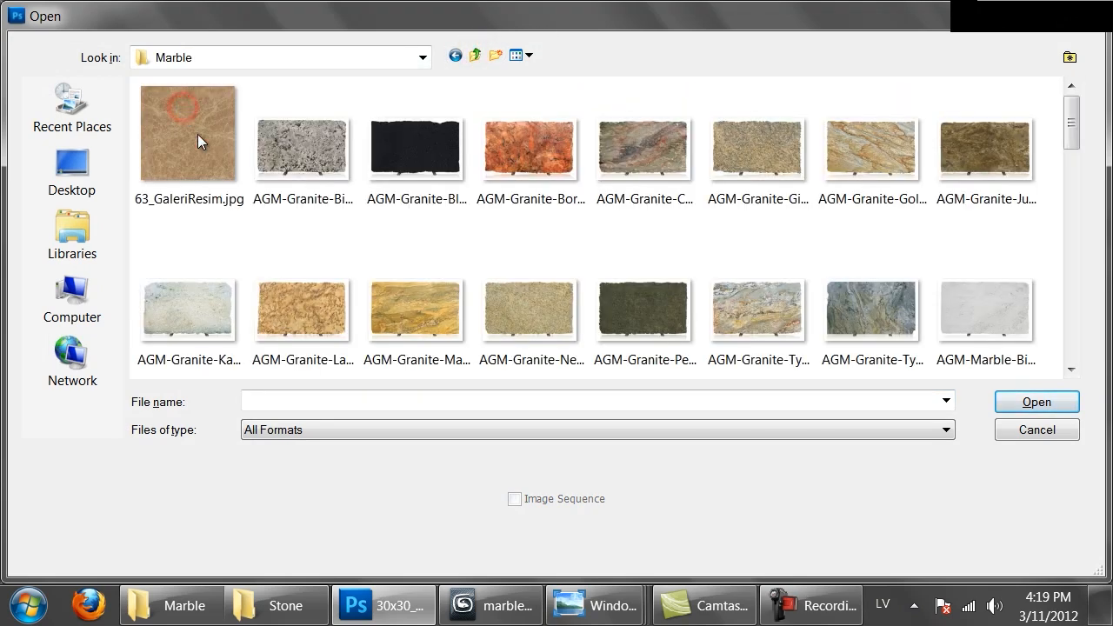
Open the marble slab image bianco-carrara-12x24-polished_web.jpg
click(460, 322)
scroll(459, 322, down, 3)
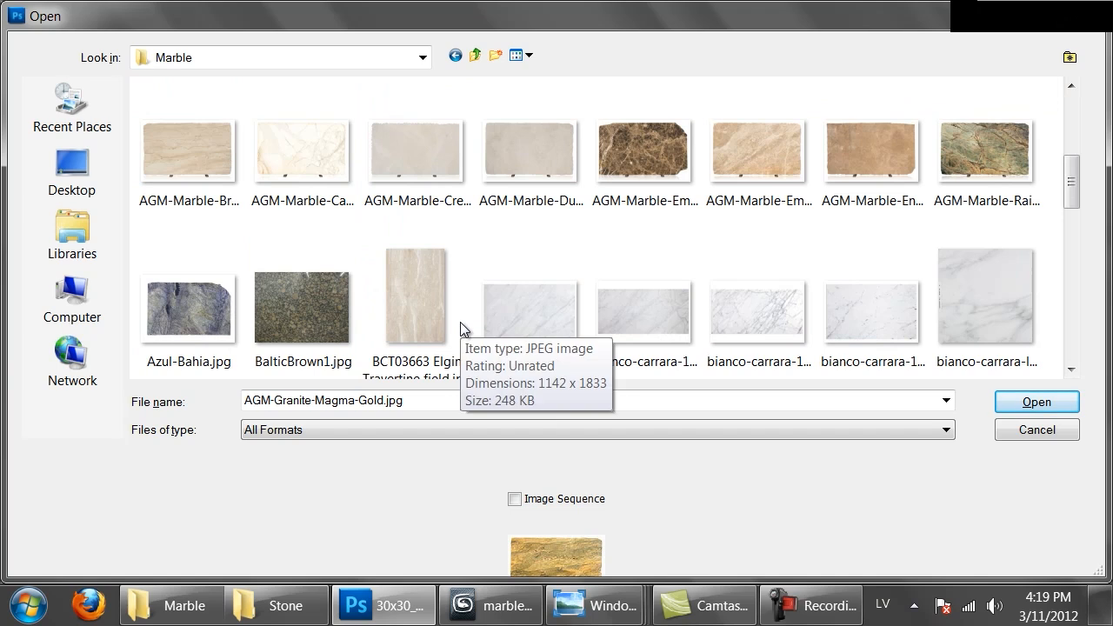
click(717, 333)
click(536, 333)
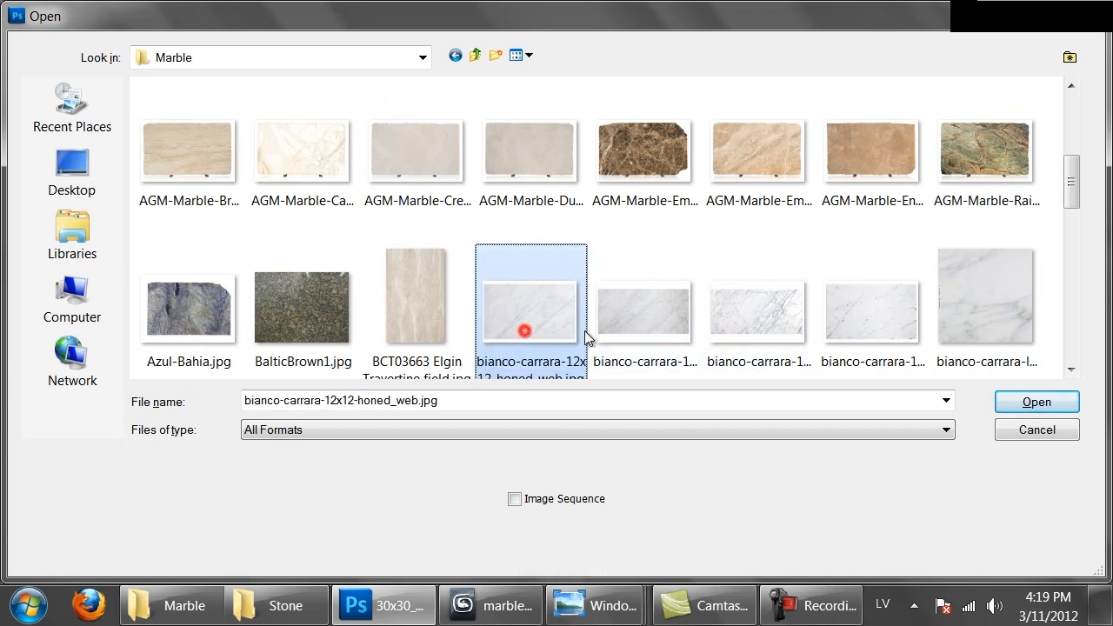
click(731, 318)
scroll(730, 318, down, 2)
scroll(730, 317, up, 2)
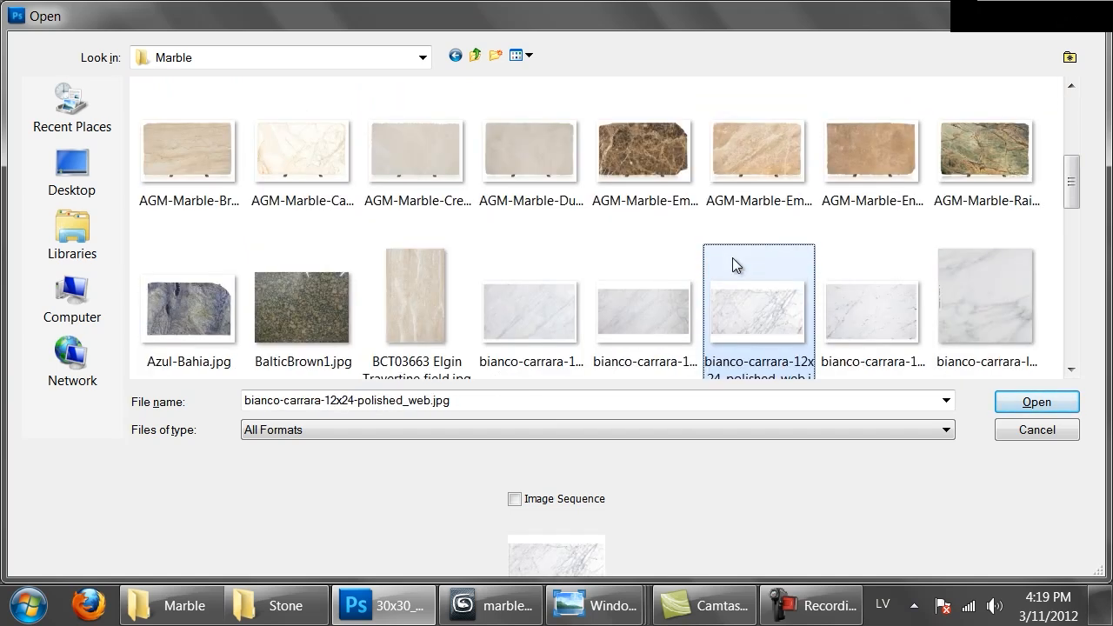
double_click(730, 308)
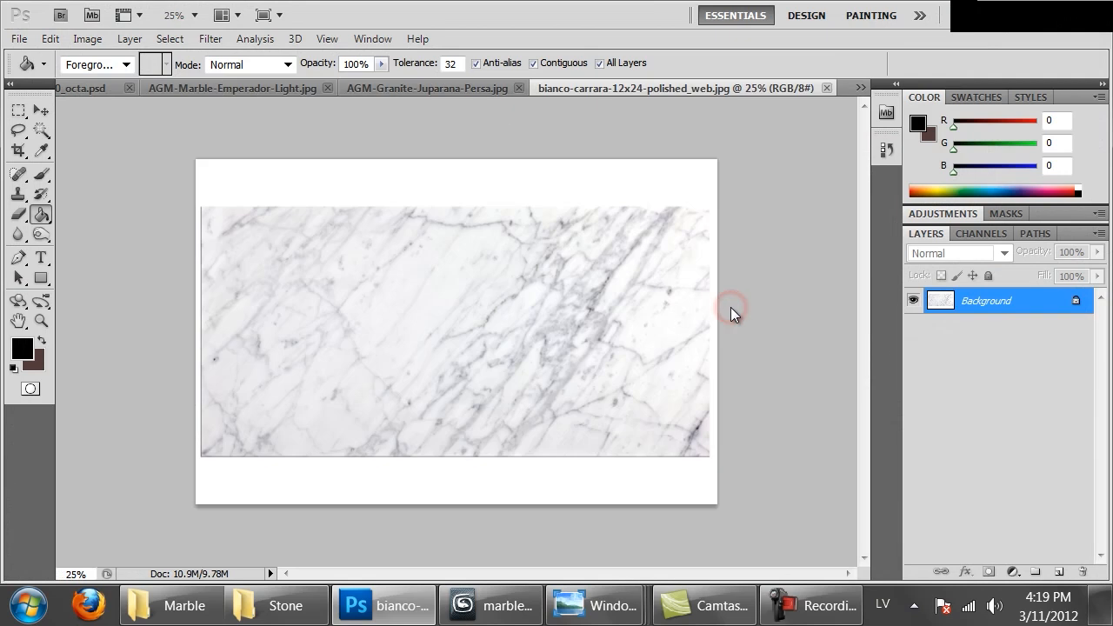
Crop the image to the marble slab, removing the white border, and copy the whole image
key(c)
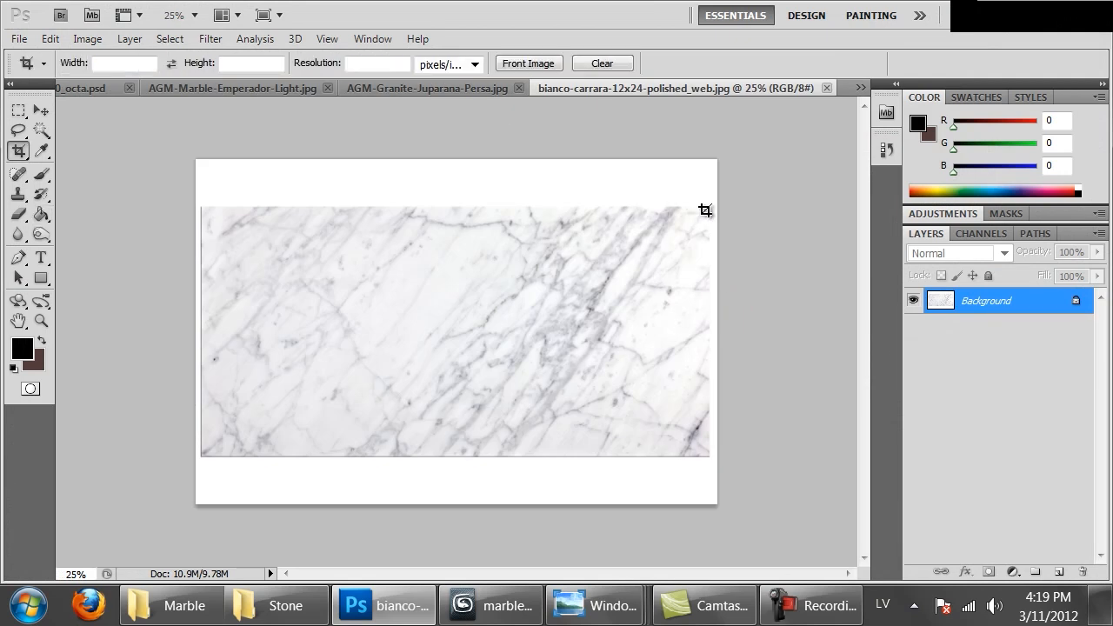
drag(400, 338, 207, 451)
key(Return)
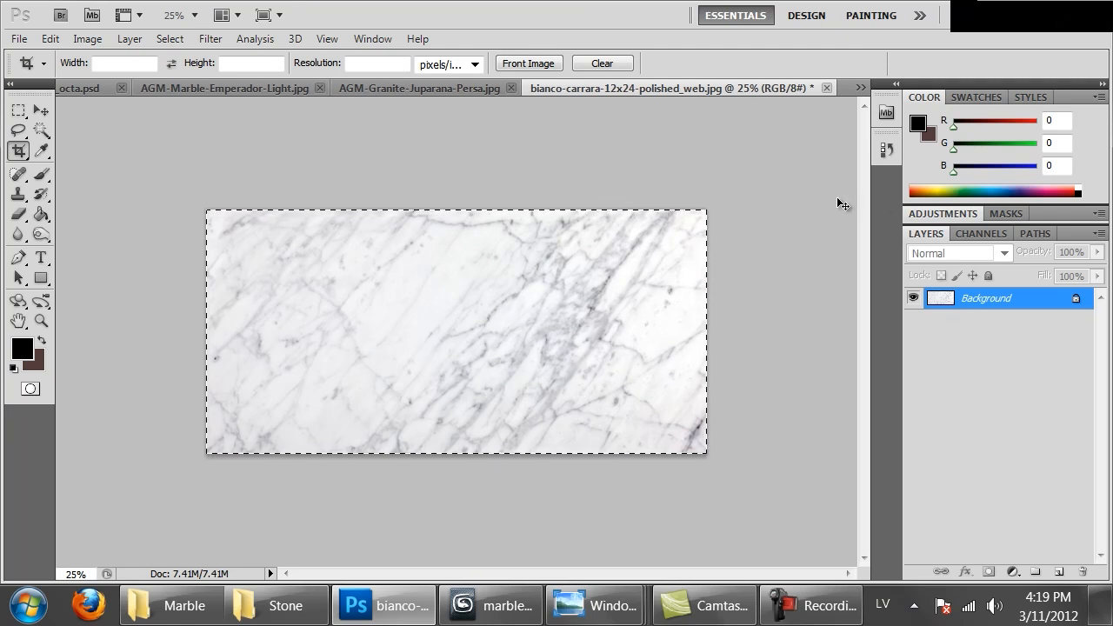
Extend the canvas below the marble with the Crop tool to make it square
click(424, 179)
drag(197, 179, 778, 621)
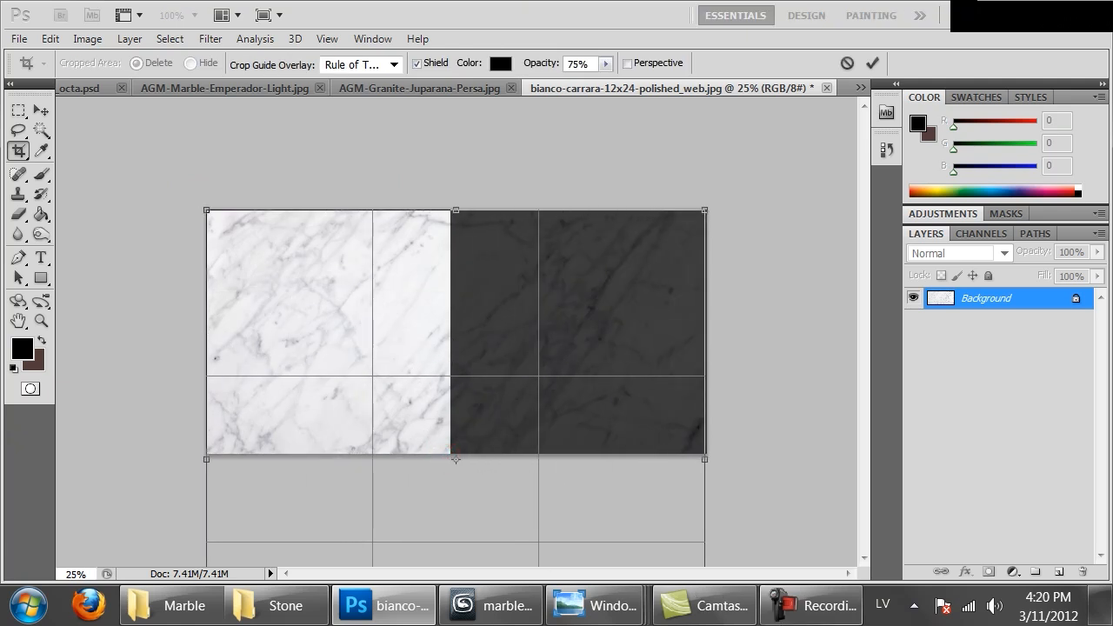
key(Return)
key(ctrl+0)
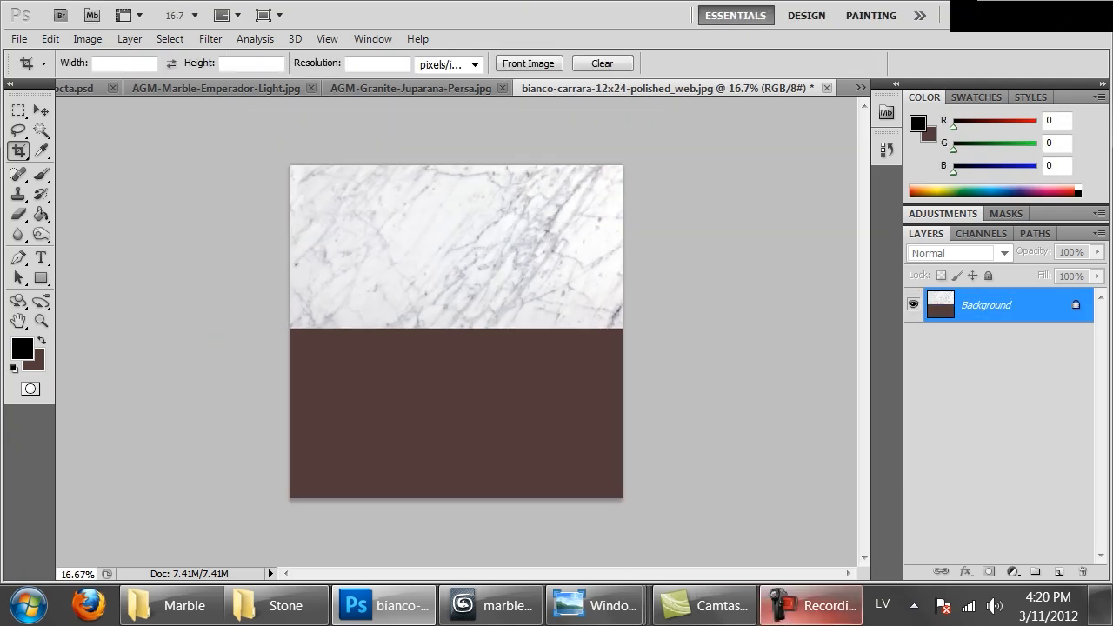
Paste the marble copy over the lower left of the canvas and duplicate it to fill the lower right
key(ctrl+v)
ctrl+drag(464, 329, 384, 360)
key(ctrl+plus)
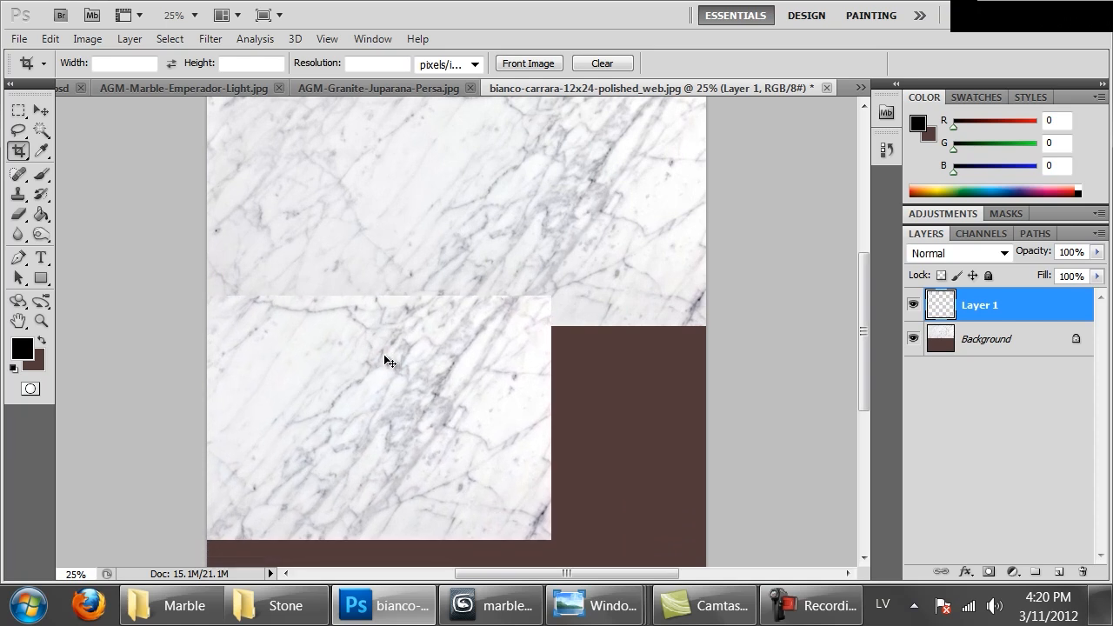
mouse_move(291, 384)
ctrl+alt+mouse_down()
mouse_move(809, 462)
mouse_move(725, 472)
ctrl+alt+mouse_up()
Erase the vertical seam on the duplicated marble layer with a 504 px eraser to blend the two lower pieces
key(e)
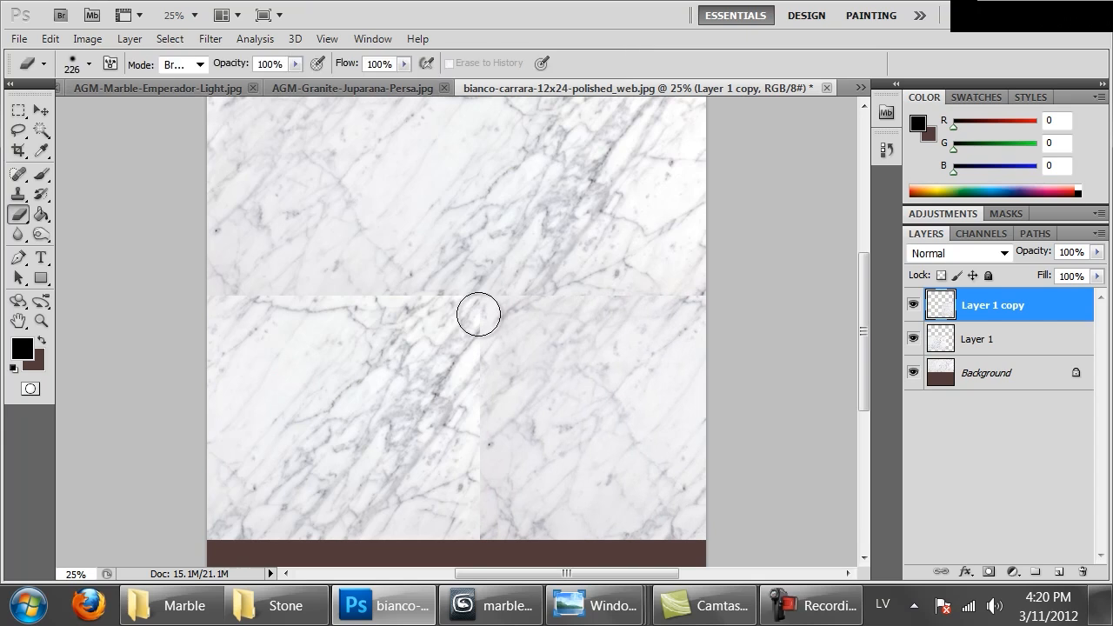
right_click(525, 298)
click(692, 338)
drag(487, 293, 454, 524)
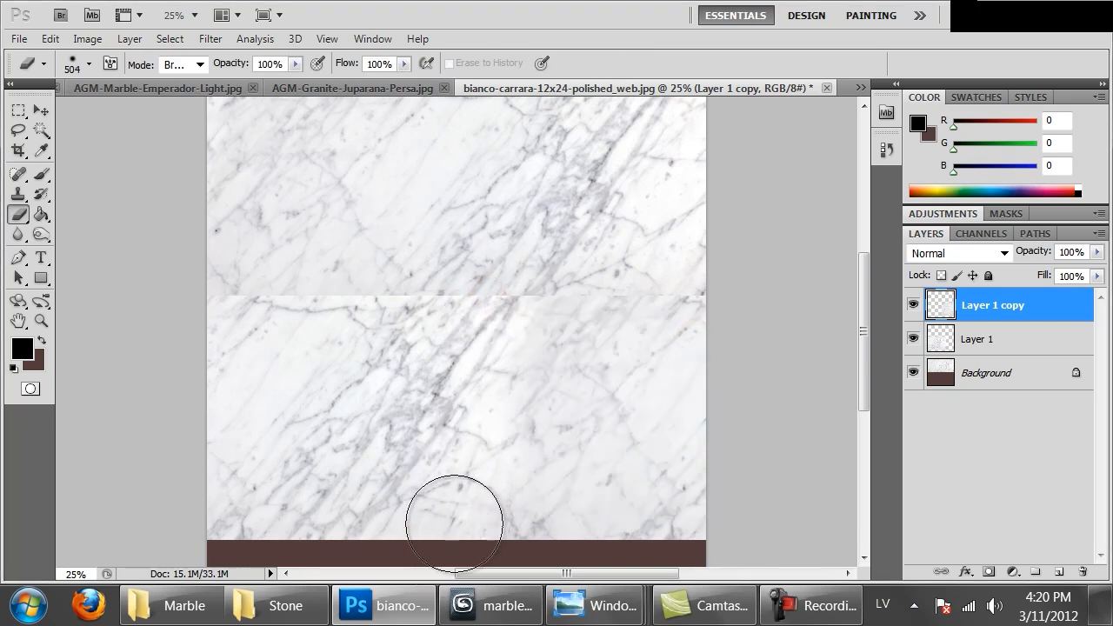
click(980, 343)
drag(150, 298, 313, 276)
key(ctrl+z)
mouse_move(216, 273)
mouse_down()
mouse_move(273, 273)
mouse_move(304, 256)
mouse_up()
key(ctrl+z)
drag(224, 246, 268, 248)
key(ctrl+z)
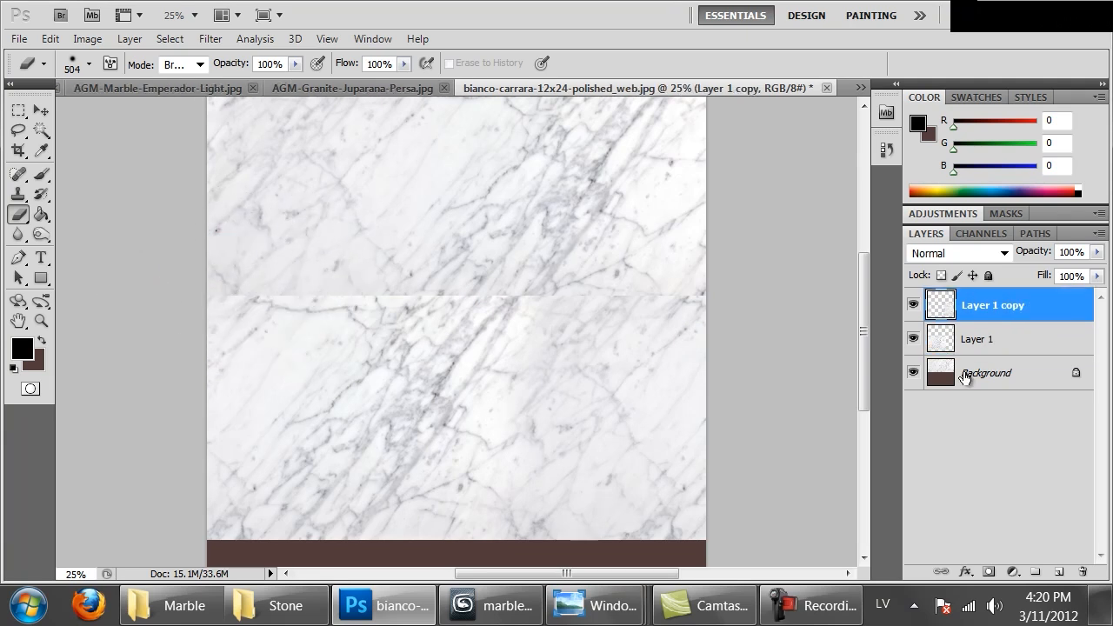
Raise the eraser's hardness and erase the top edges of Layer 1 copy and Layer 1 to blend the horizontal seam
mouse_move(661, 239)
mouse_down()
mouse_move(611, 256)
mouse_move(507, 258)
mouse_move(612, 260)
mouse_up()
right_click(645, 279)
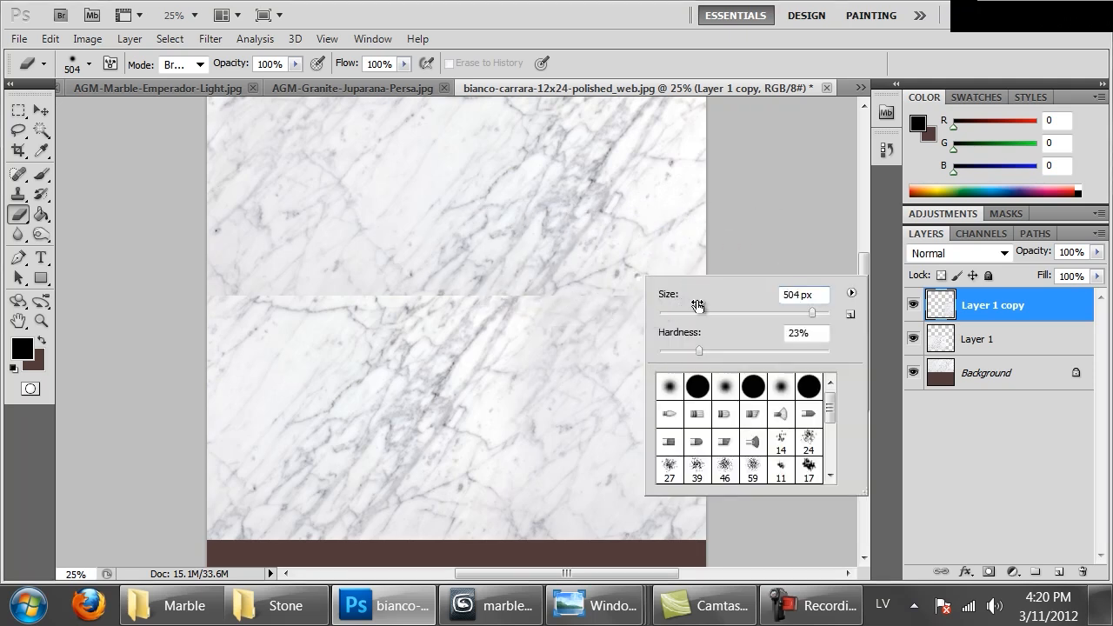
click(798, 350)
click(544, 244)
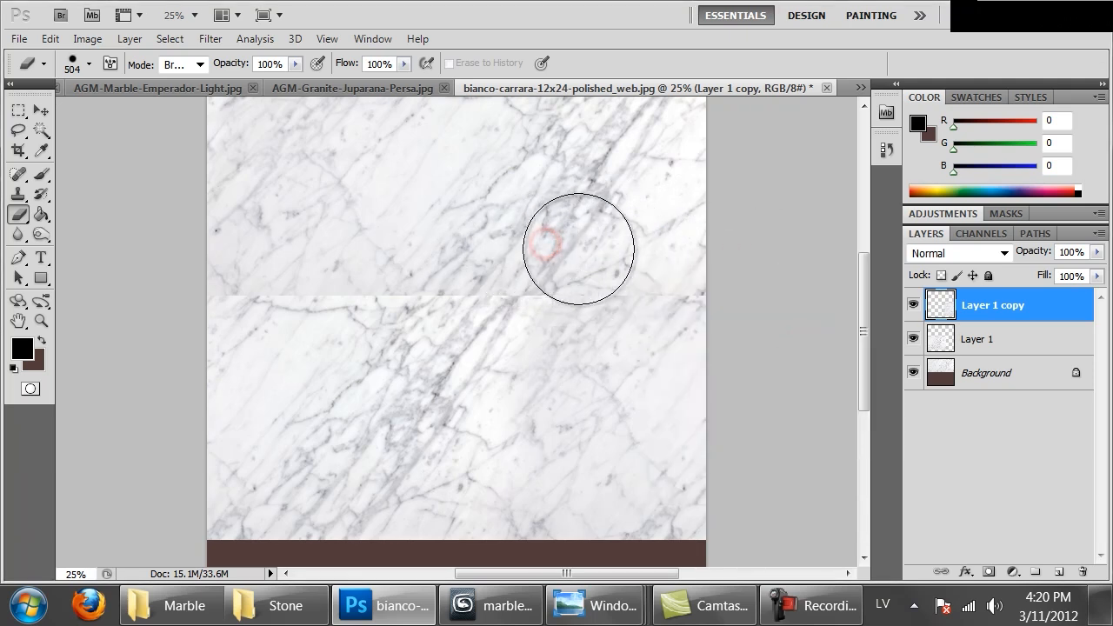
click(968, 339)
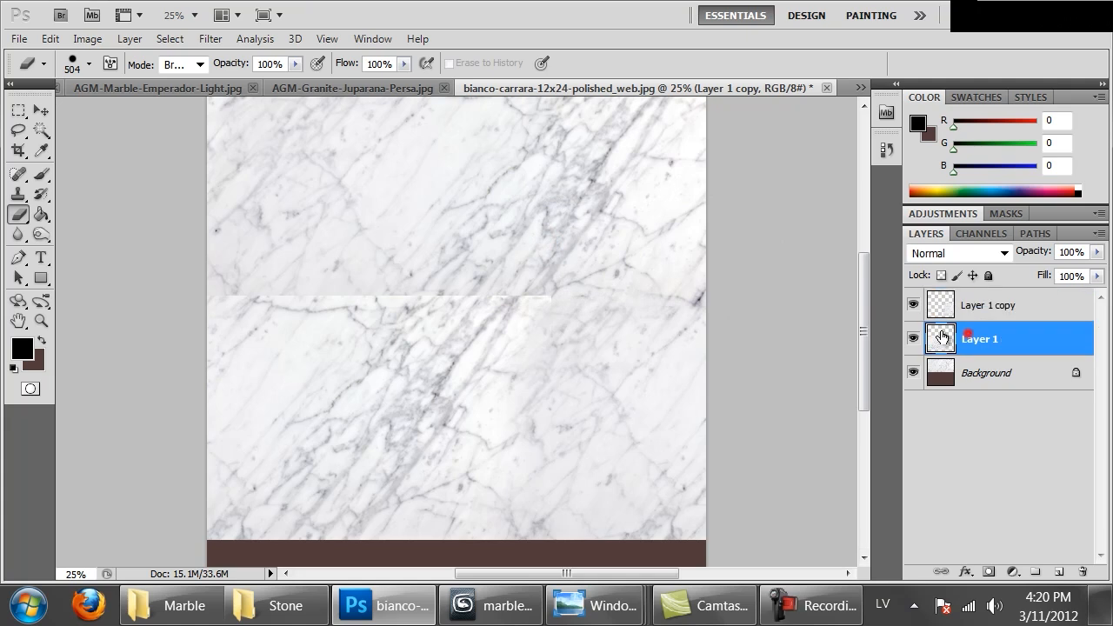
drag(575, 249, 191, 235)
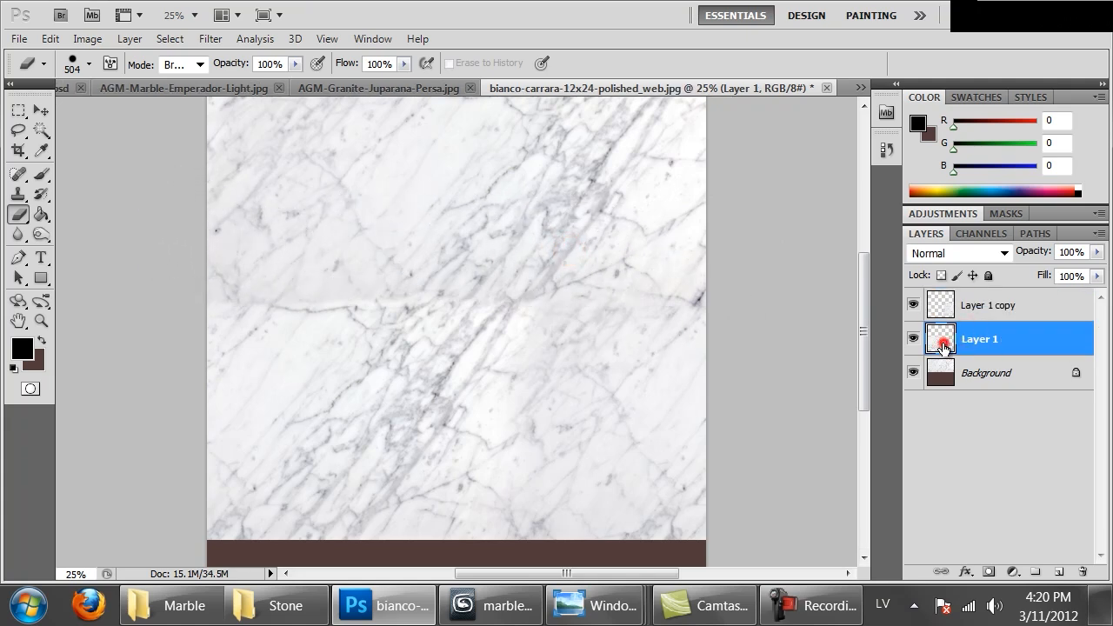
Lower the lightness of Layer 1 to -7 with Hue/Saturation
key(ctrl+u)
drag(630, 483, 624, 488)
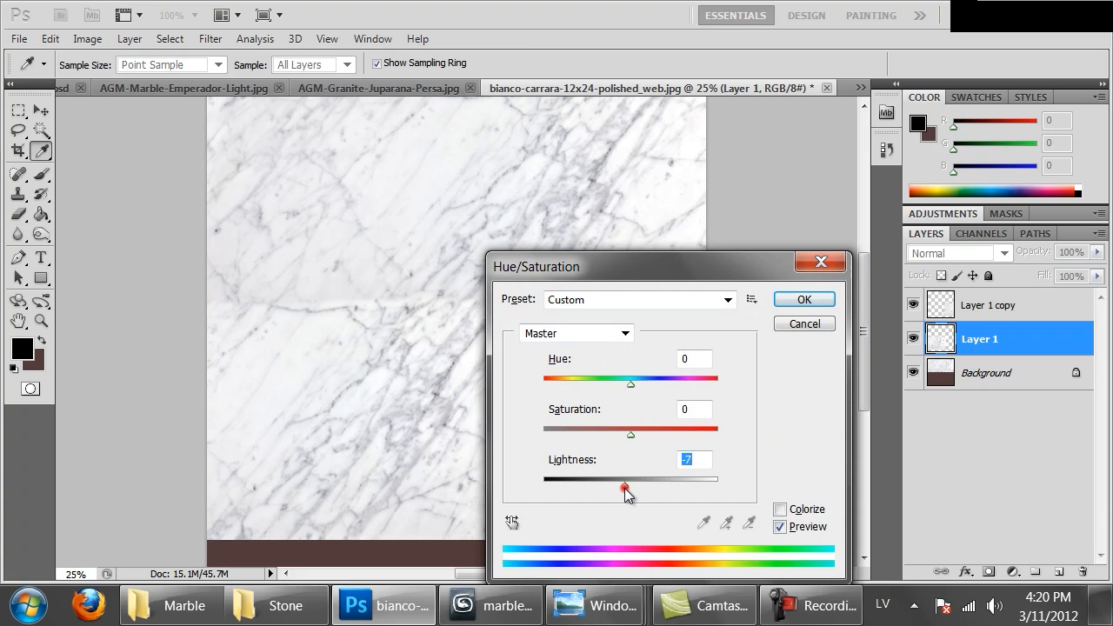
click(787, 300)
Merge Layer 1 copy and Layer 1 down into the Background layer
mouse_move(589, 258)
mouse_down()
mouse_move(601, 316)
mouse_move(598, 298)
mouse_up()
click(932, 312)
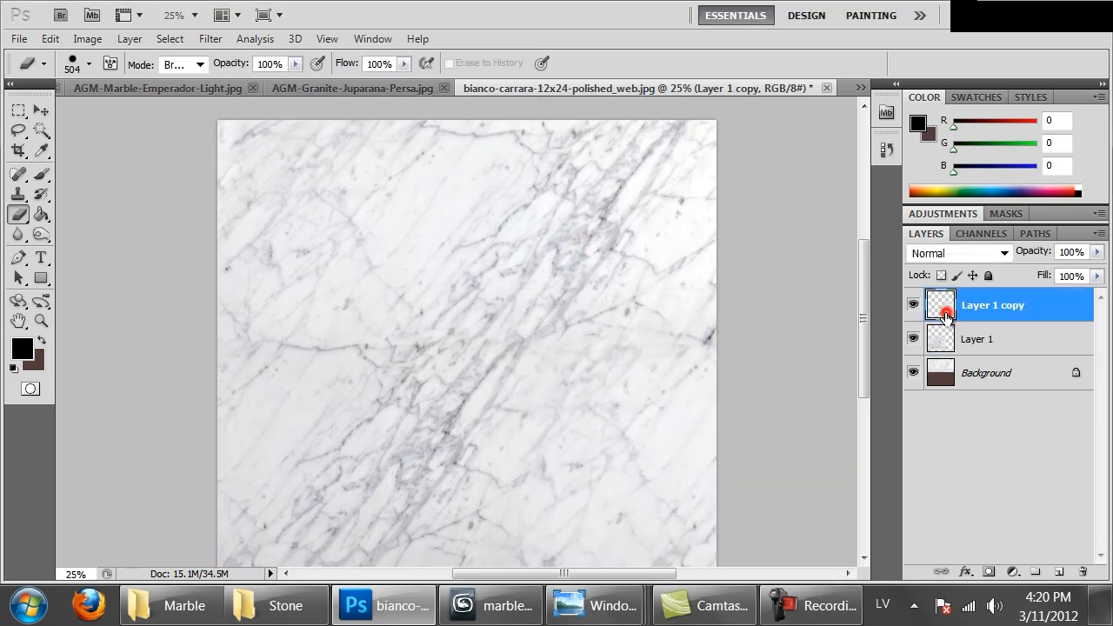
key(ctrl+e)
key(ctrl+e)
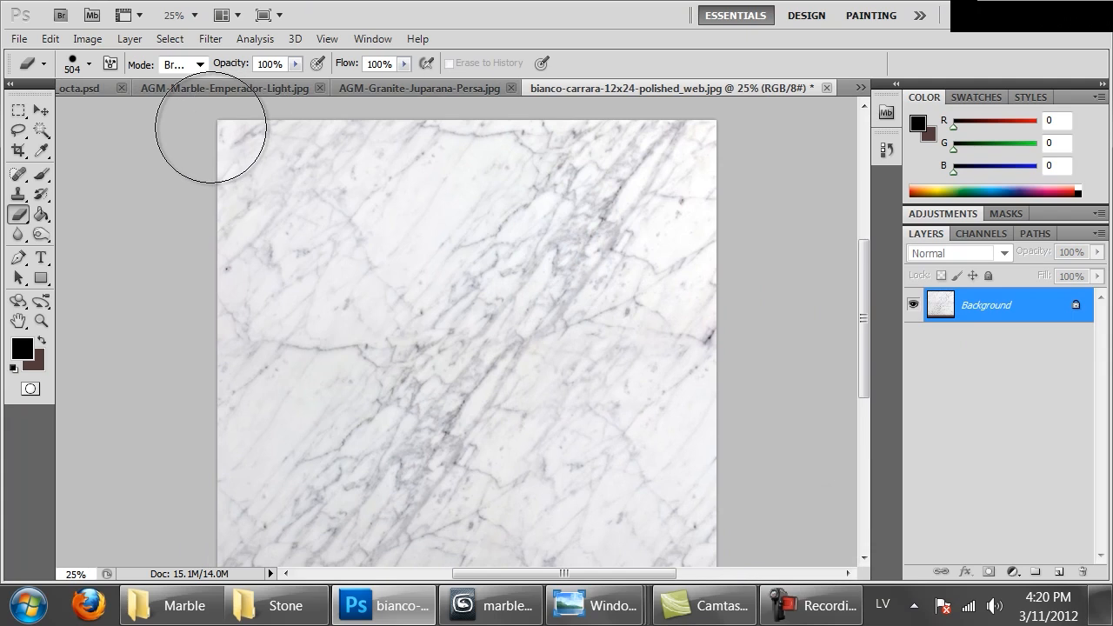
Crop the merged image to a square of marble, cutting off the brown strip and part of the side edge
key(x)
key(c)
drag(245, 154, 629, 357)
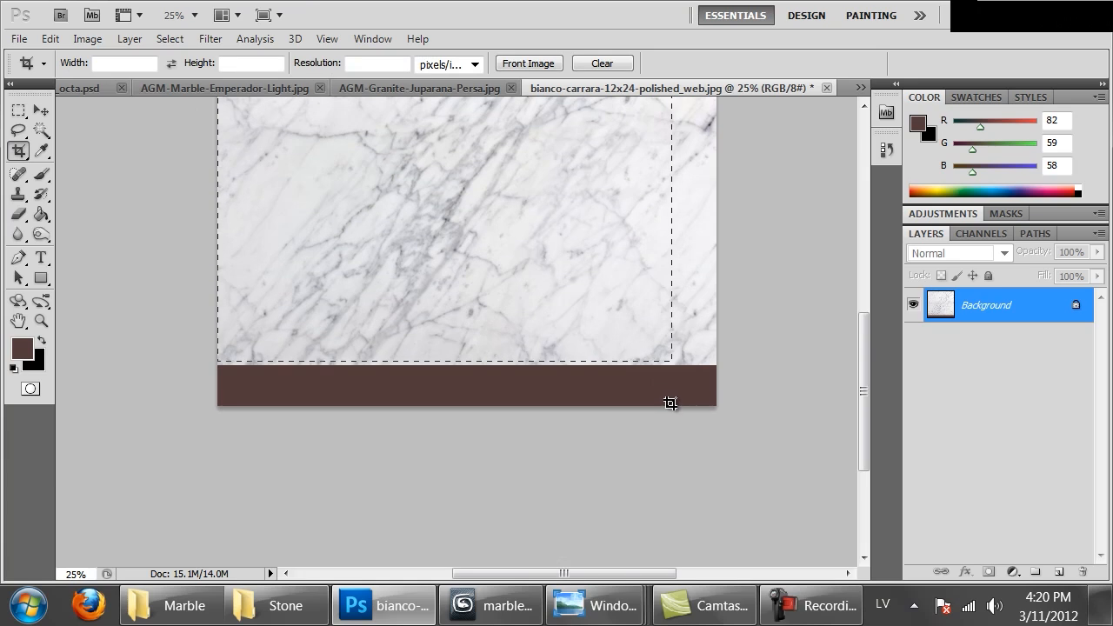
drag(673, 403, 672, 403)
key(Return)
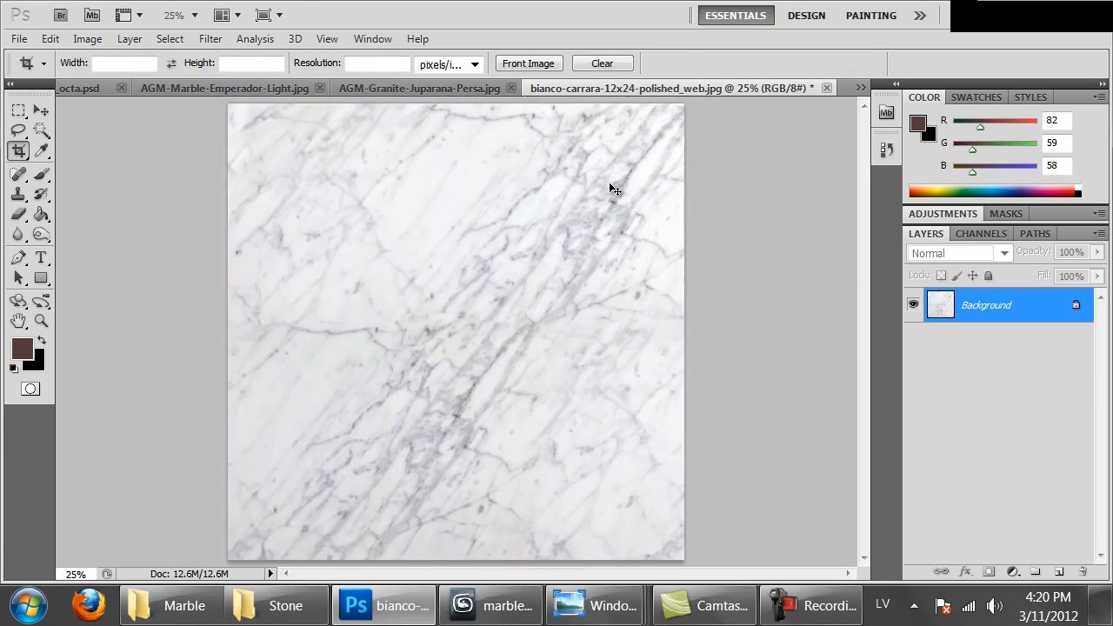
Clone marble texture over the blending marks in the middle of the image using a 180 px Clone Stamp brush with 7% hardness
key(s)
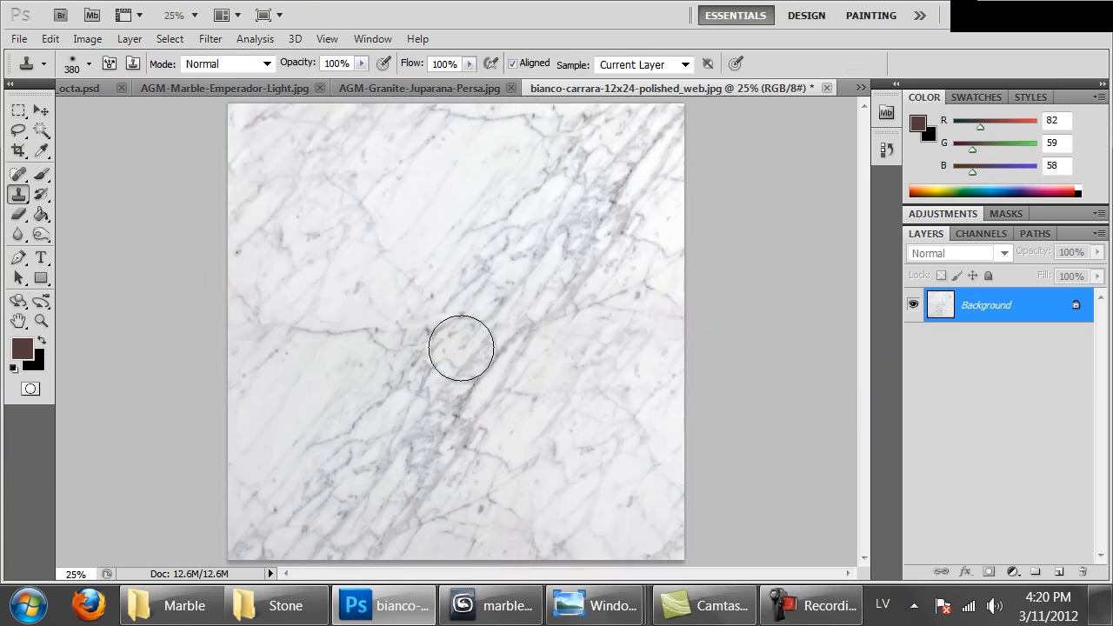
right_click(13, 196)
click(52, 195)
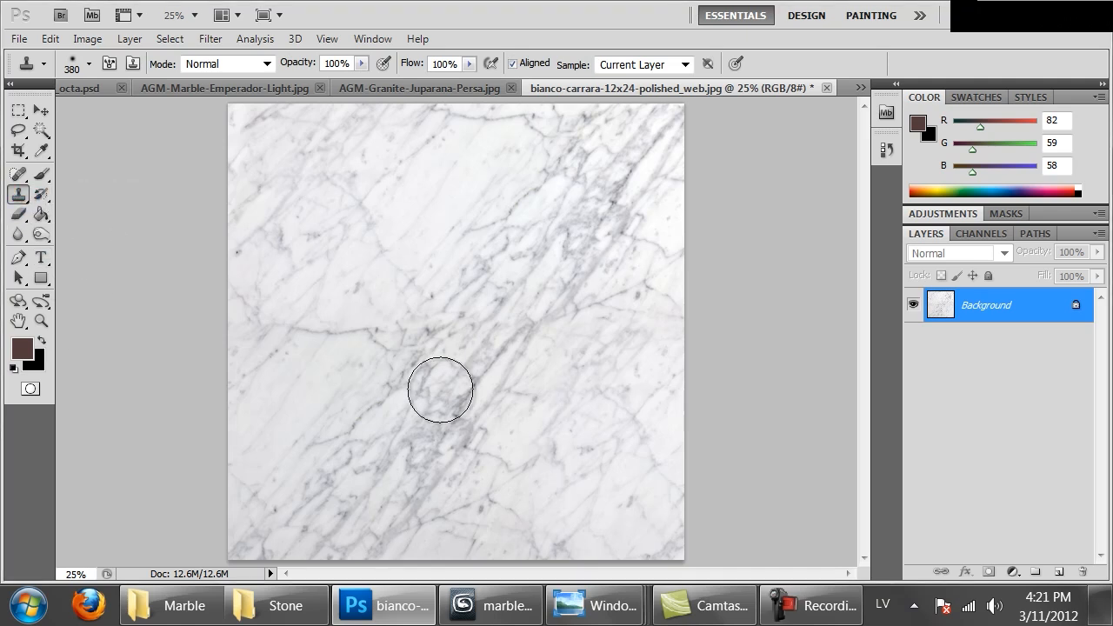
right_click(439, 390)
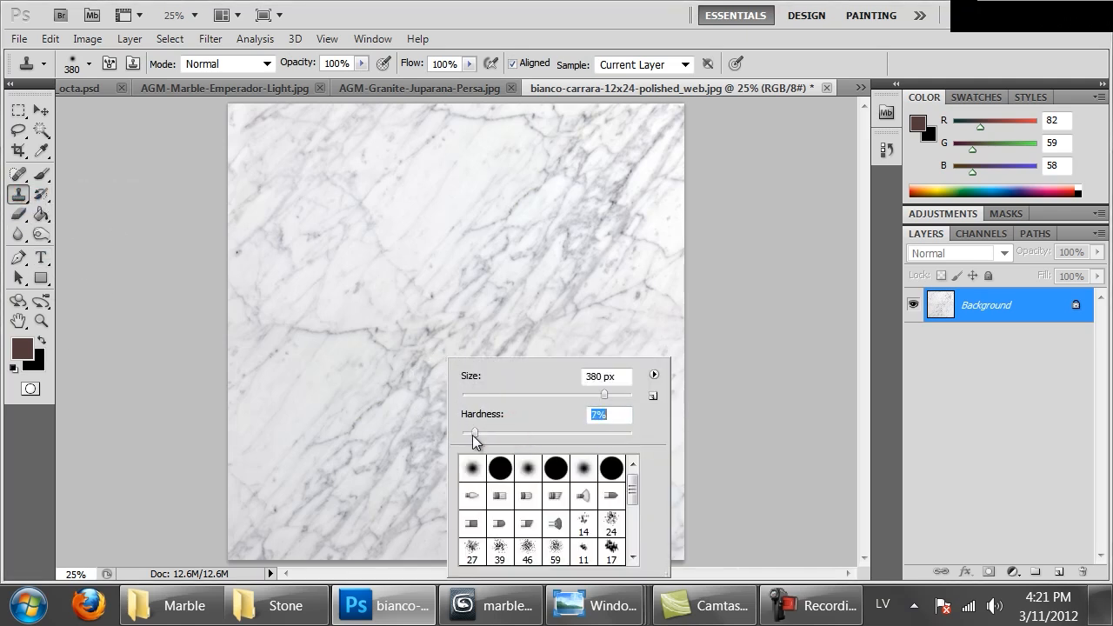
drag(582, 394, 580, 394)
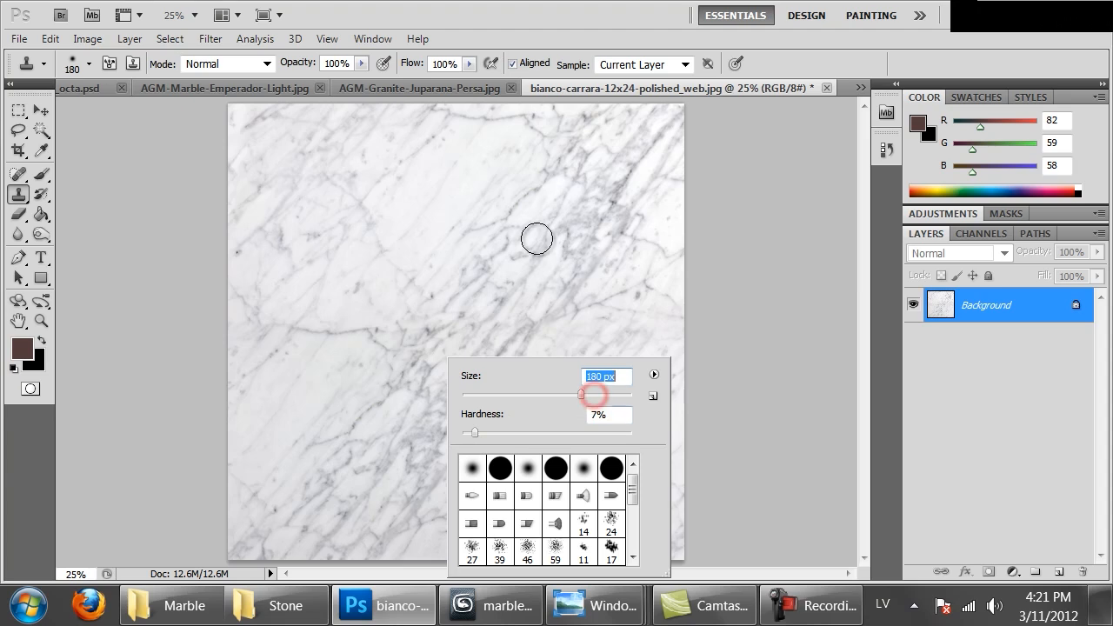
alt+click(538, 245)
mouse_move(486, 317)
mouse_down()
mouse_move(472, 327)
mouse_move(452, 298)
mouse_move(419, 339)
mouse_up()
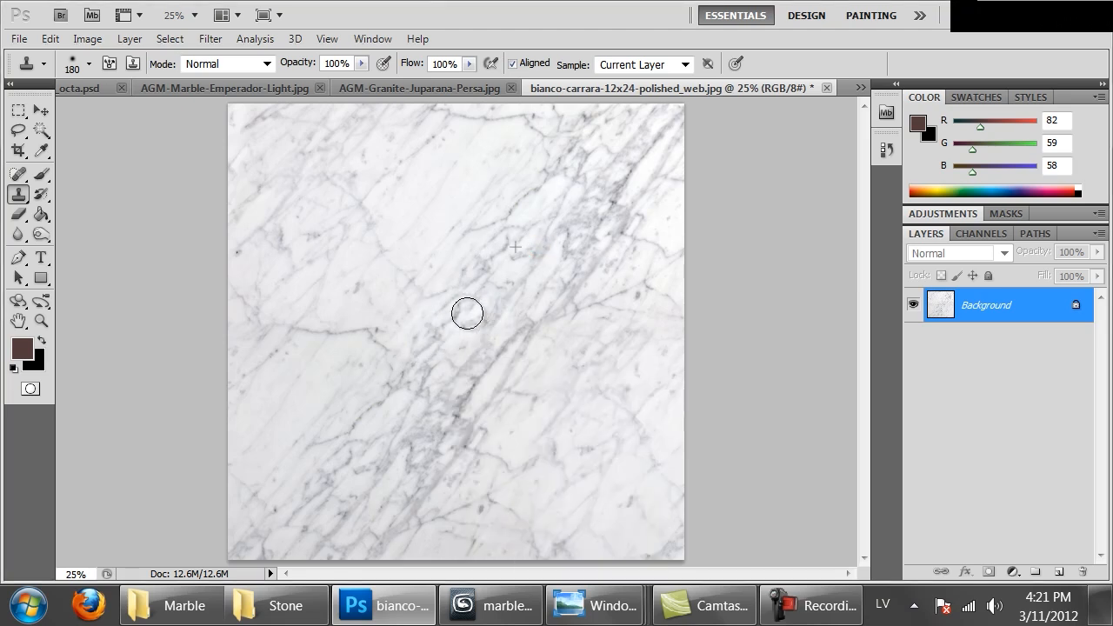
mouse_move(505, 315)
mouse_down()
mouse_move(566, 295)
mouse_move(507, 362)
mouse_up()
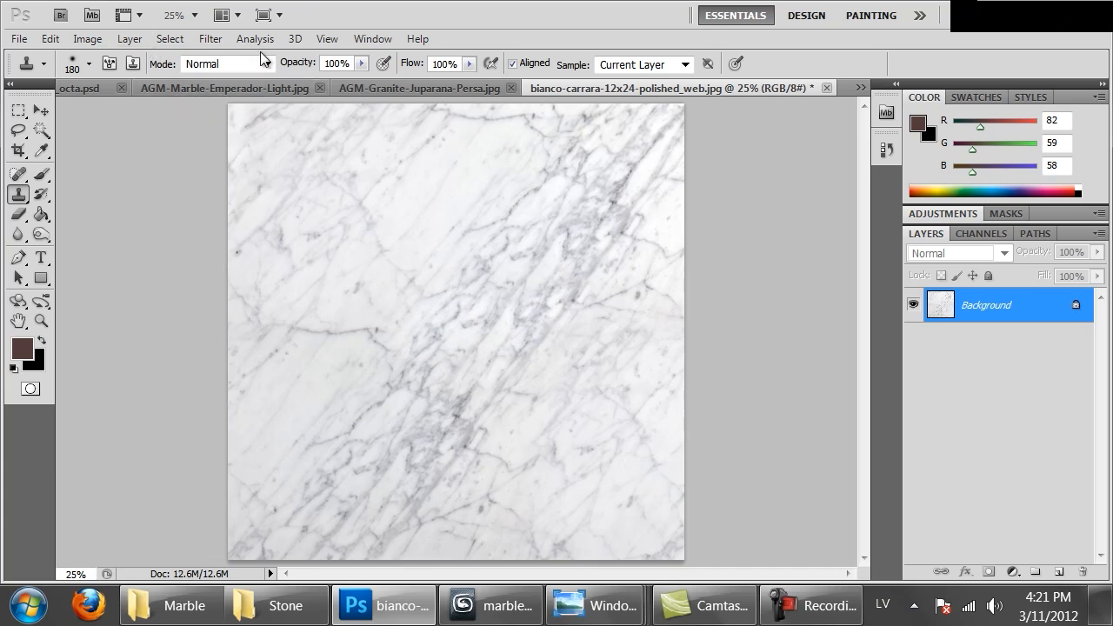
Offset the marble image by +1207 pixels horizontally and +1084 pixels vertically with Wrap Around to expose the seams
click(212, 40)
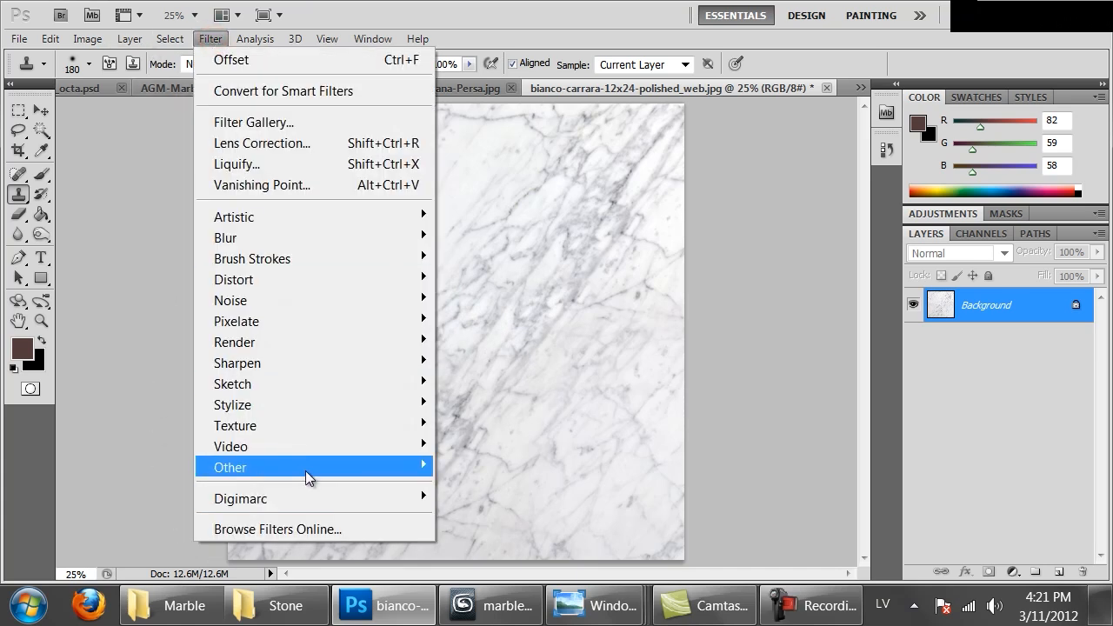
mouse_move(306, 472)
click(484, 551)
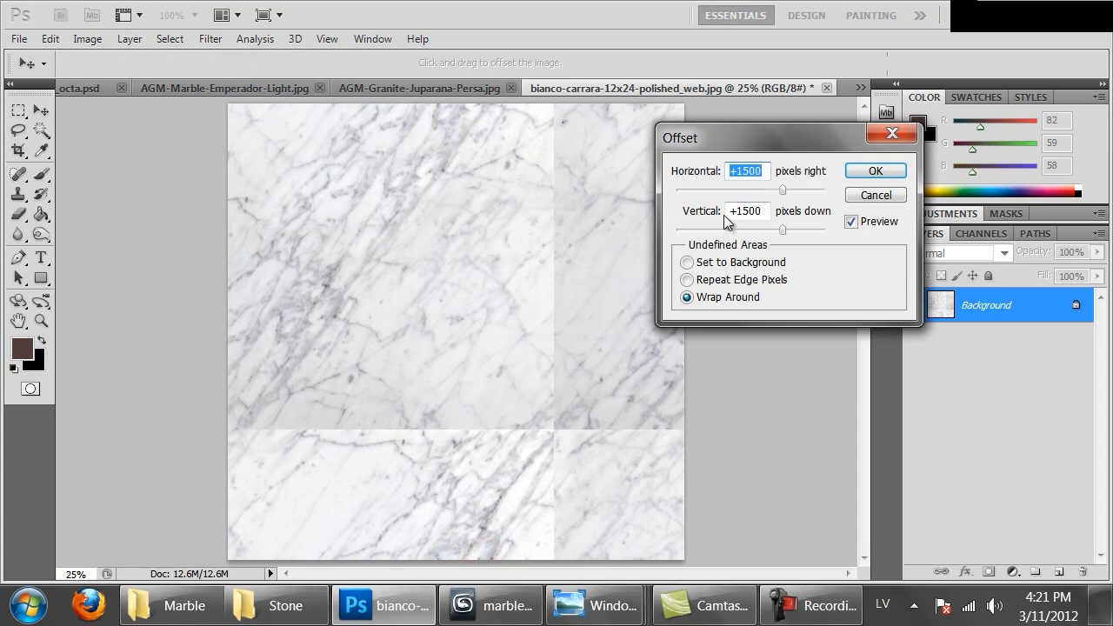
drag(769, 188, 762, 189)
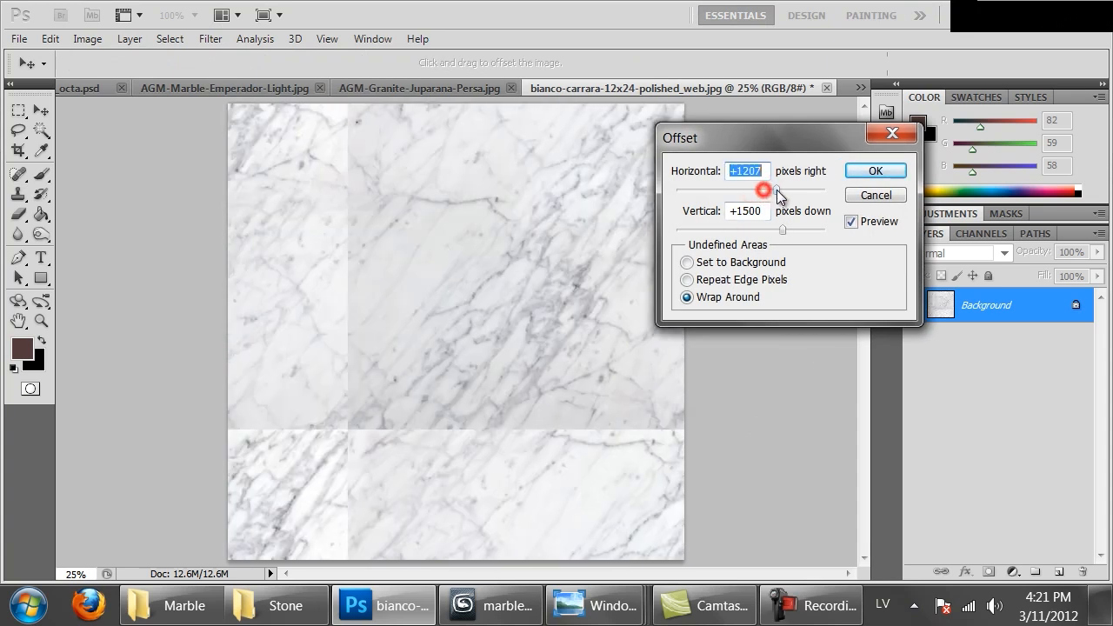
drag(777, 228, 779, 230)
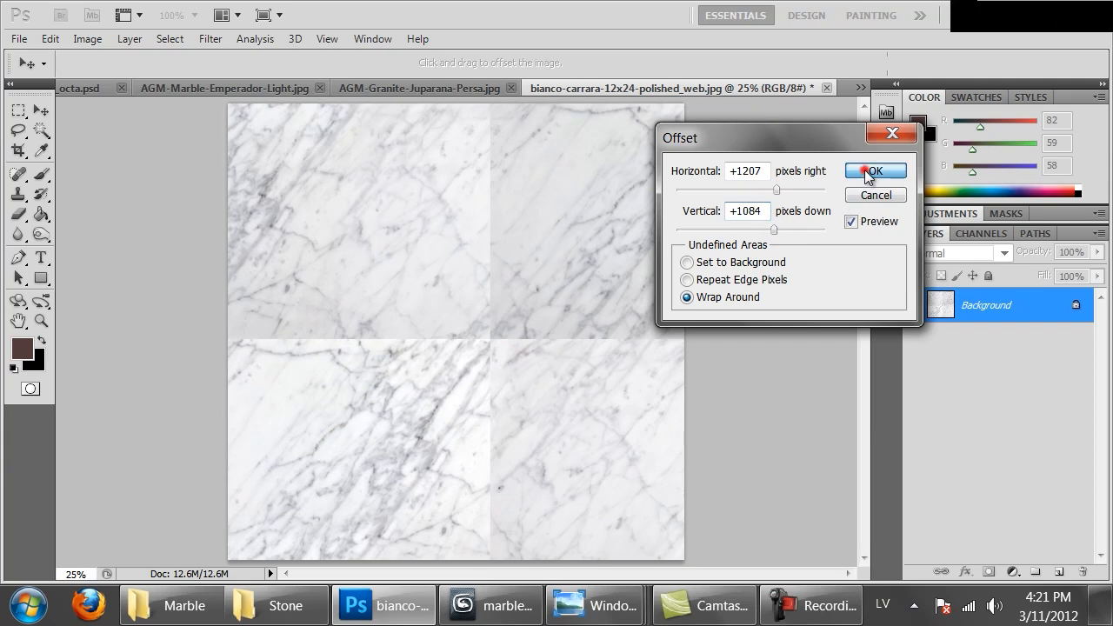
click(873, 171)
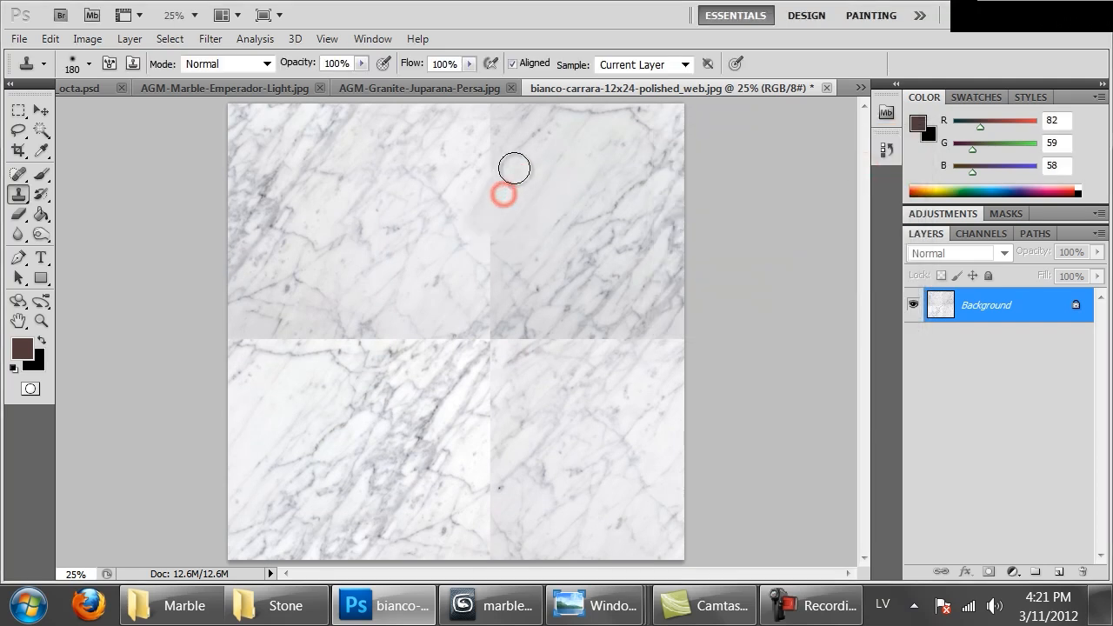
Enlarge the Clone Stamp brush to 411 px and clone marble over the upper vertical seam, the centre crossing and the adjoining horizontal seam
right_click(576, 183)
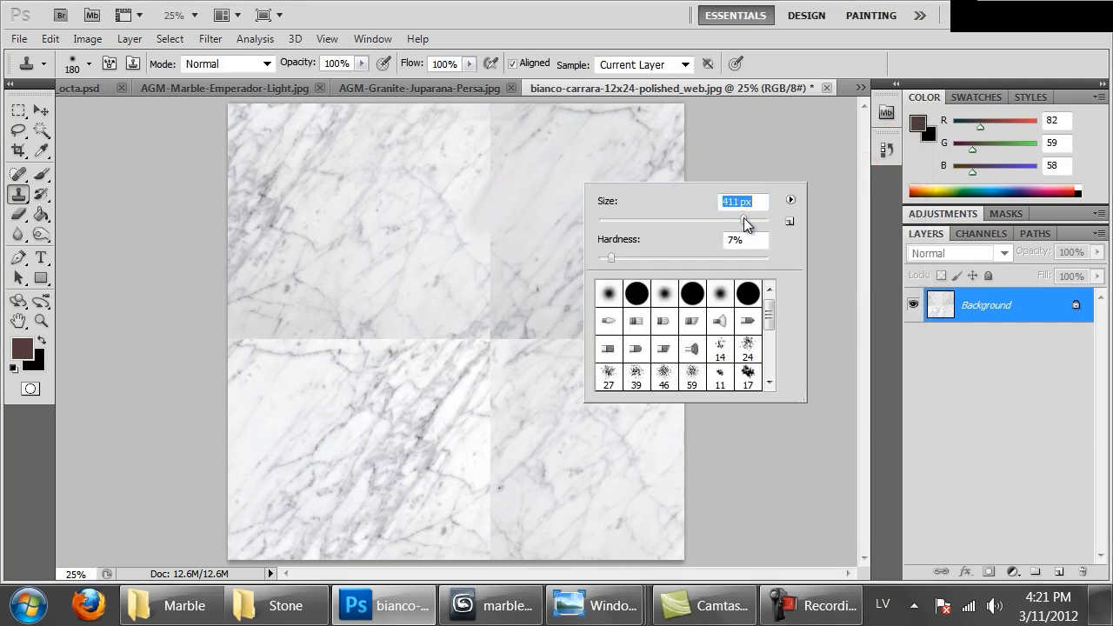
alt+click(355, 278)
mouse_move(489, 286)
mouse_down()
mouse_move(495, 116)
mouse_move(479, 118)
mouse_up()
alt+click(417, 197)
alt+click(544, 415)
mouse_move(552, 355)
mouse_down()
mouse_move(543, 365)
mouse_move(613, 334)
mouse_up()
alt+click(629, 269)
drag(527, 331, 466, 376)
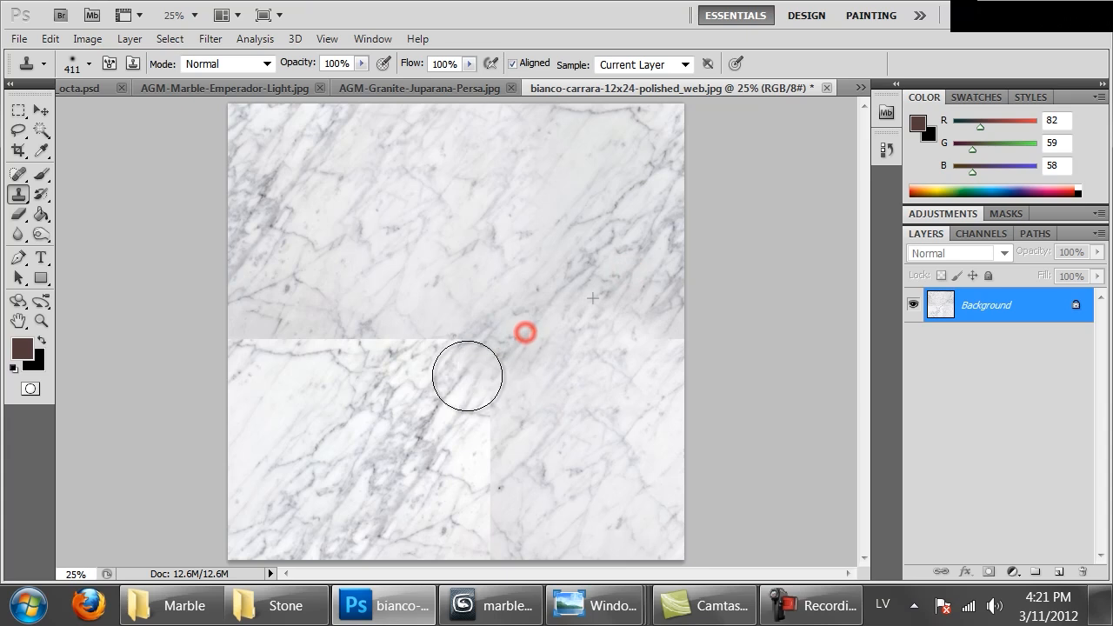
Clone marble texture over the left half of the horizontal seam up to the image edge
alt+click(402, 313)
mouse_move(412, 343)
mouse_down()
mouse_move(367, 380)
mouse_move(430, 319)
mouse_up()
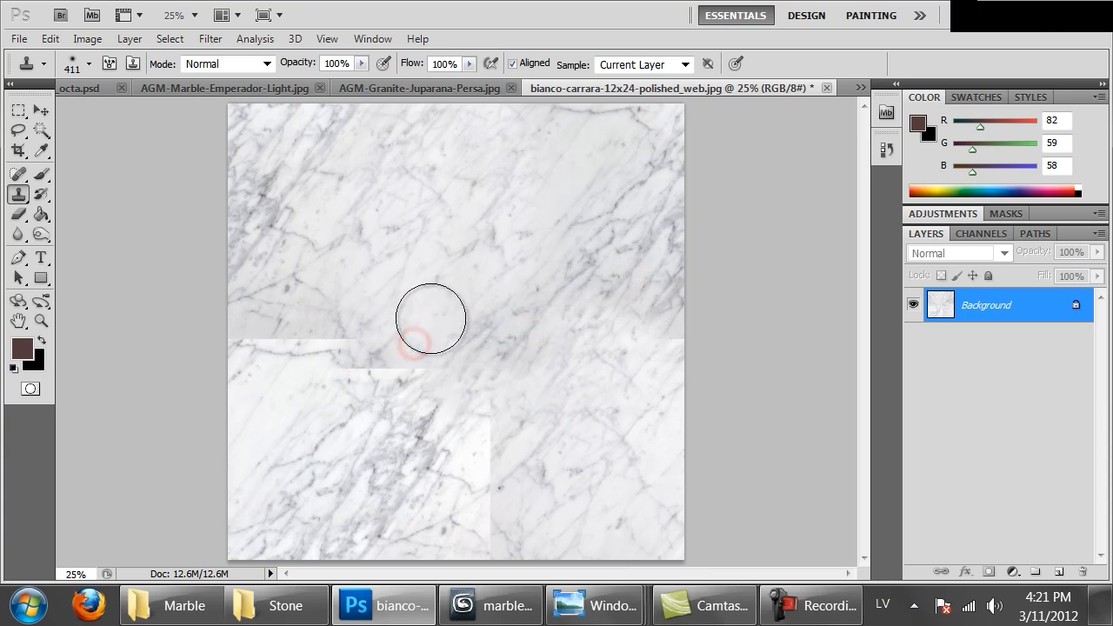
alt+click(452, 255)
drag(339, 357, 426, 300)
alt+click(377, 266)
mouse_move(298, 346)
mouse_down()
mouse_move(315, 323)
mouse_move(267, 336)
mouse_up()
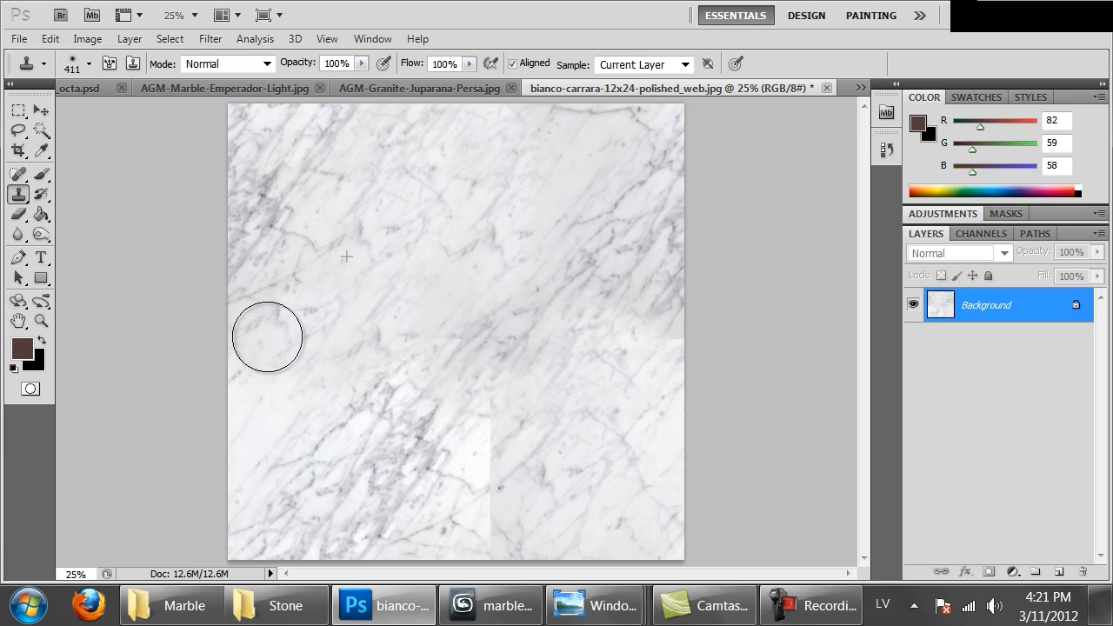
alt+click(425, 338)
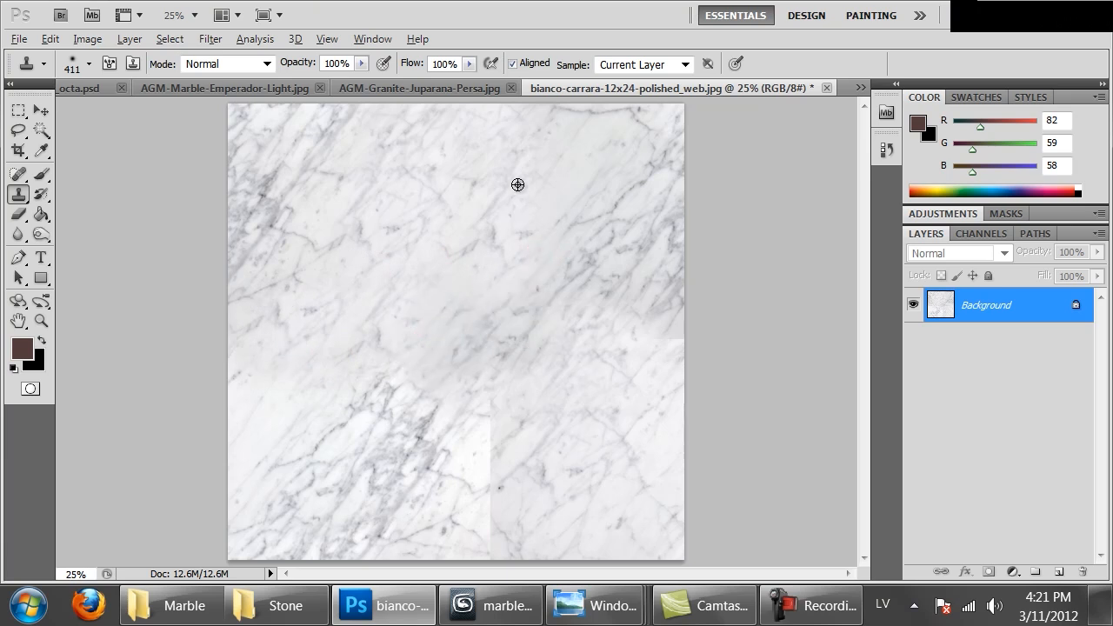
Clone away the lower half of the vertical seam and the remaining right end of the horizontal seam
alt+click(591, 483)
mouse_move(475, 524)
mouse_down()
mouse_move(512, 454)
mouse_move(499, 447)
mouse_move(517, 409)
mouse_up()
alt+click(586, 444)
drag(666, 354, 651, 362)
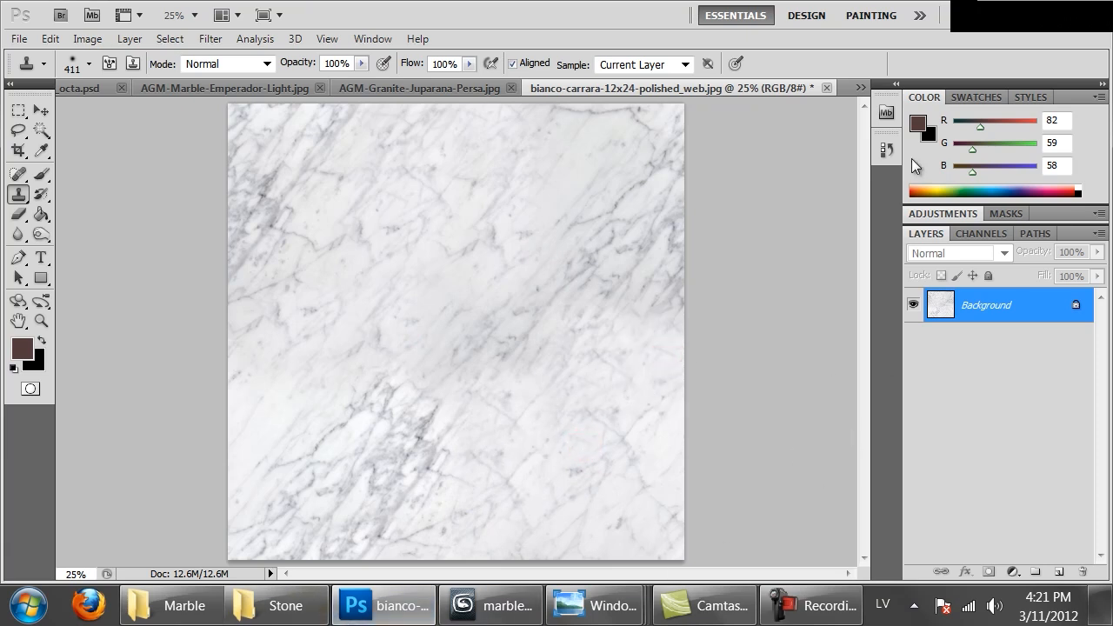
Reapply the Offset filter three times and clone light marble over part of the dark vein near the middle
key(ctrl+f)
key(ctrl+f)
key(ctrl+f)
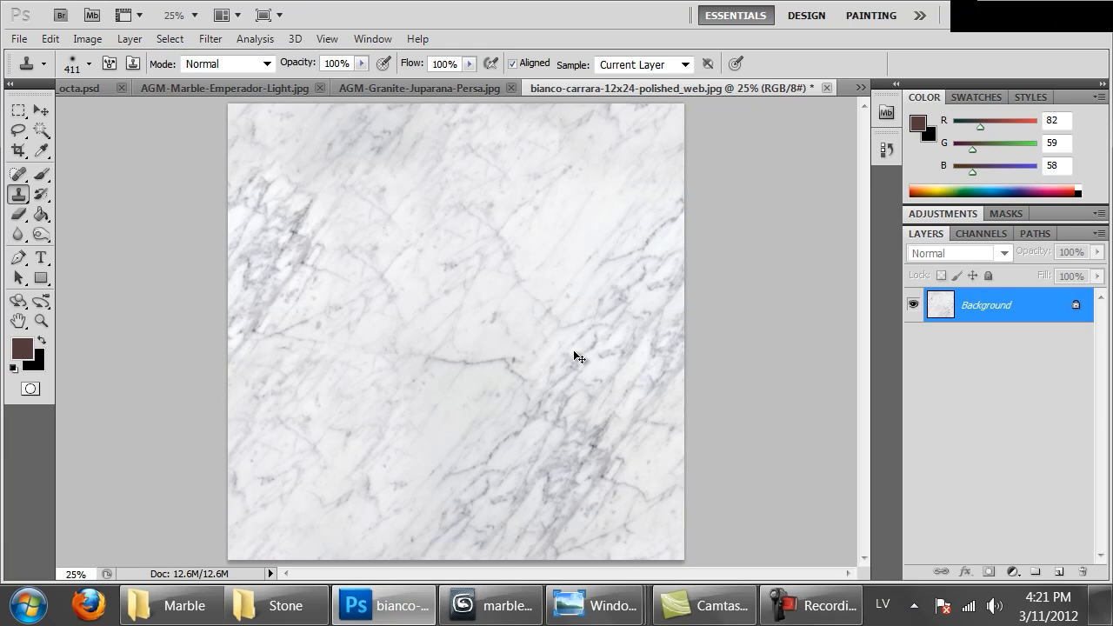
alt+click(444, 280)
click(385, 353)
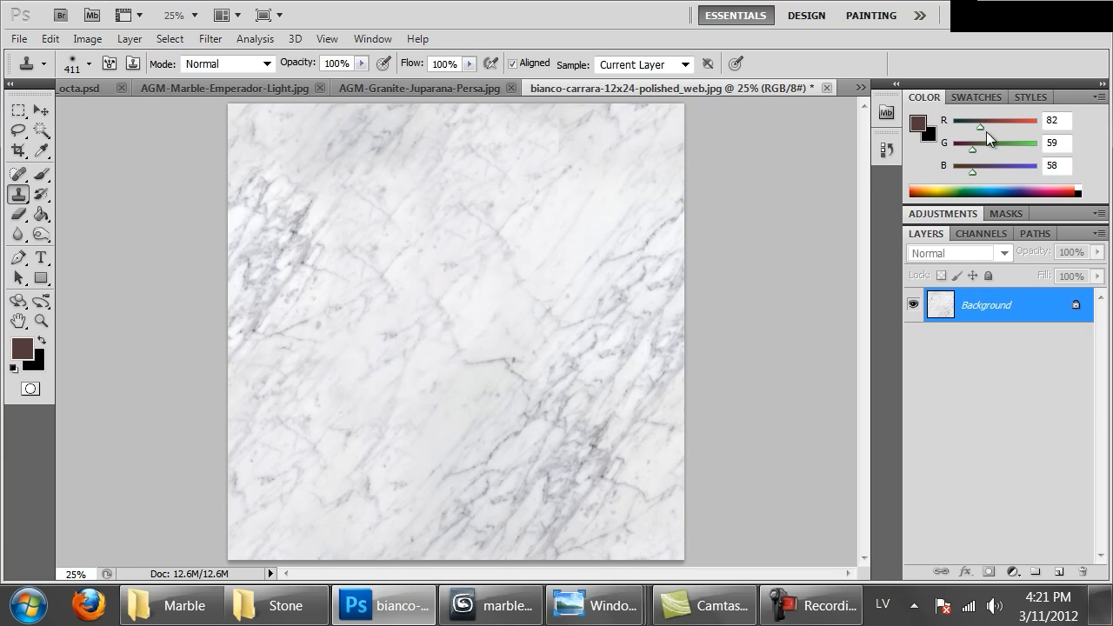
alt+click(574, 221)
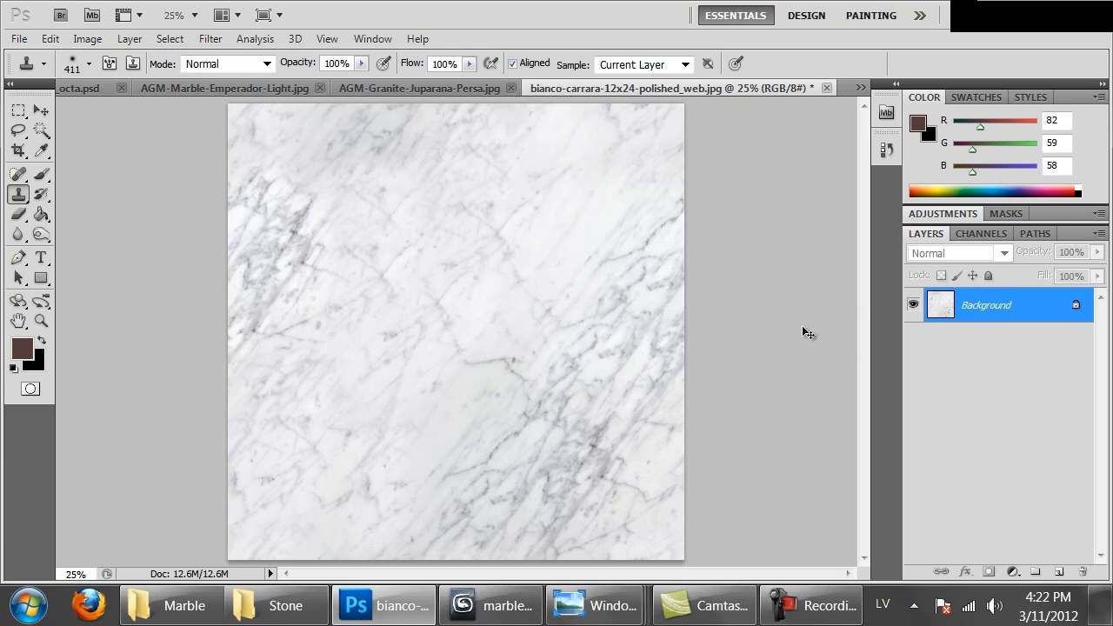
Offset the texture once more and clone marble over the abrupt transition below the upper dark veins
key(ctrl+f)
alt+click(422, 243)
drag(346, 336, 421, 325)
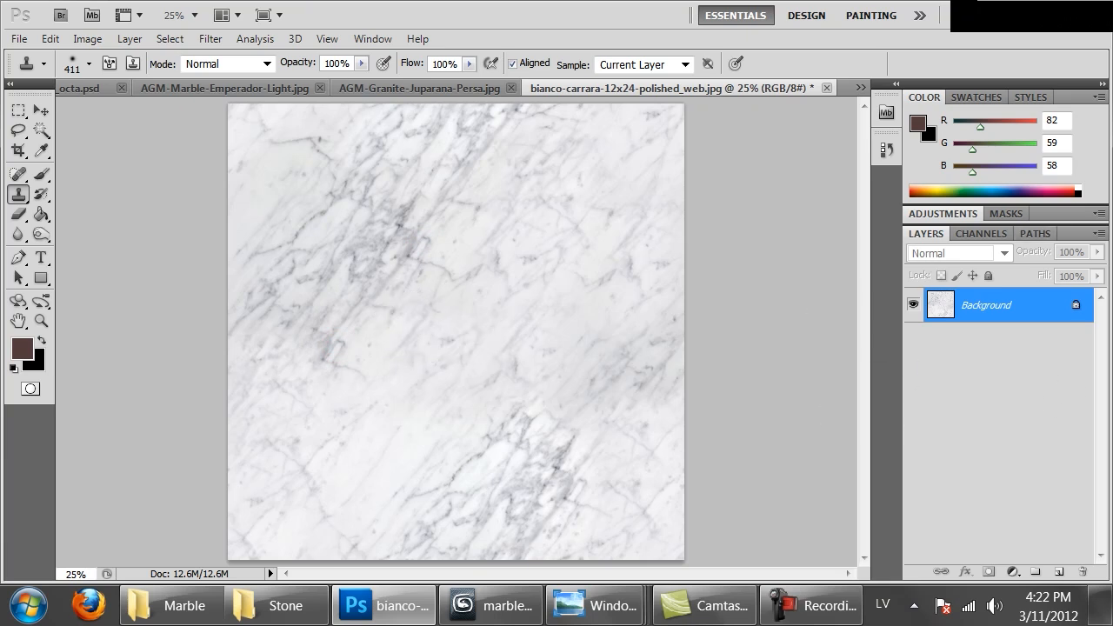
Start saving the texture under a new name and choose the MAT\Textures\Marble folder as its destination
key(ctrl+shift+s)
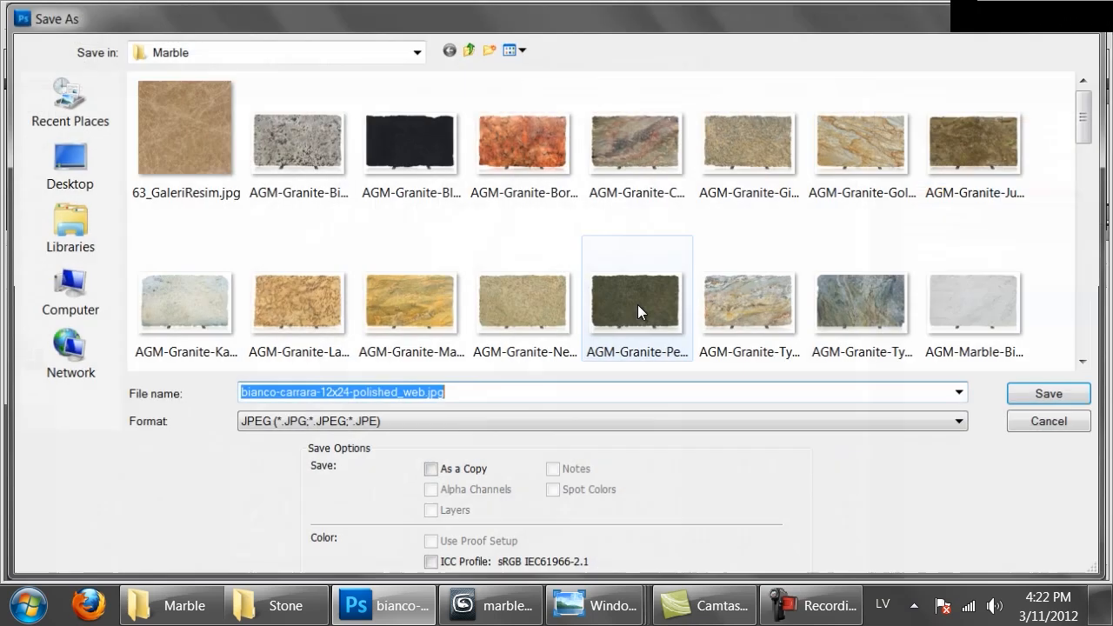
click(416, 49)
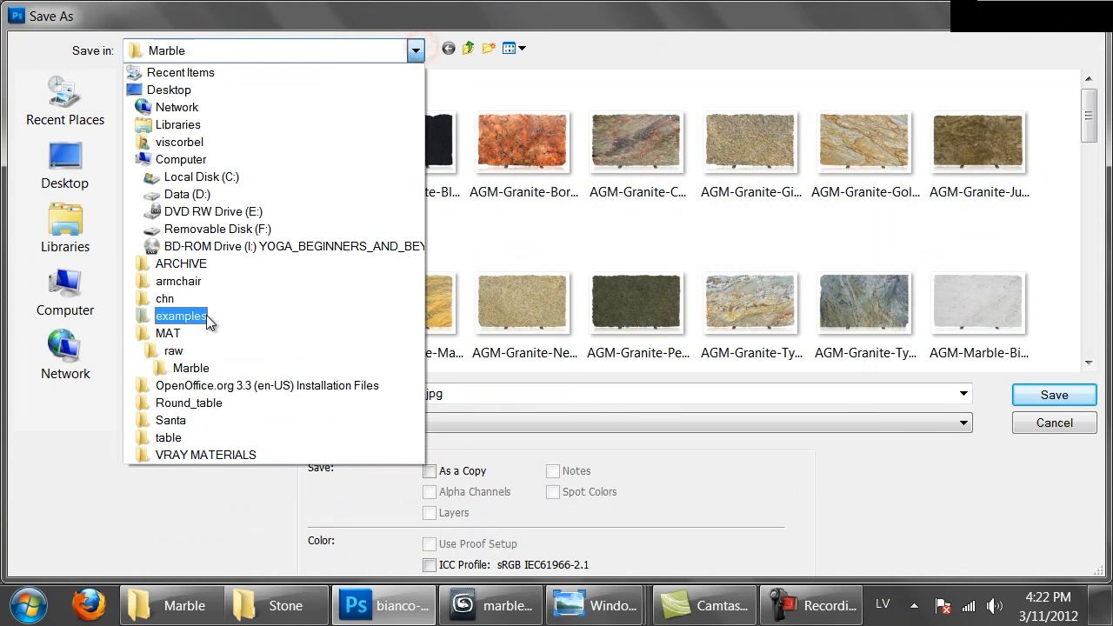
click(186, 338)
double_click(191, 142)
click(171, 148)
double_click(170, 146)
Save the texture in PNG format with the file name bianco_carrara
click(355, 423)
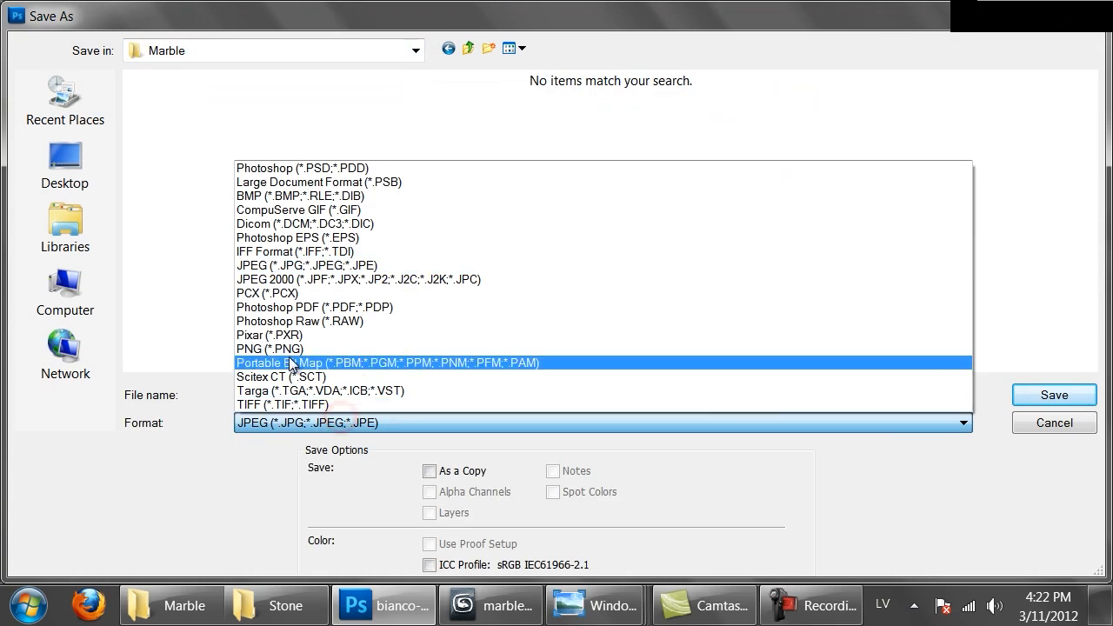
click(287, 347)
click(309, 400)
text(bianco_carra)
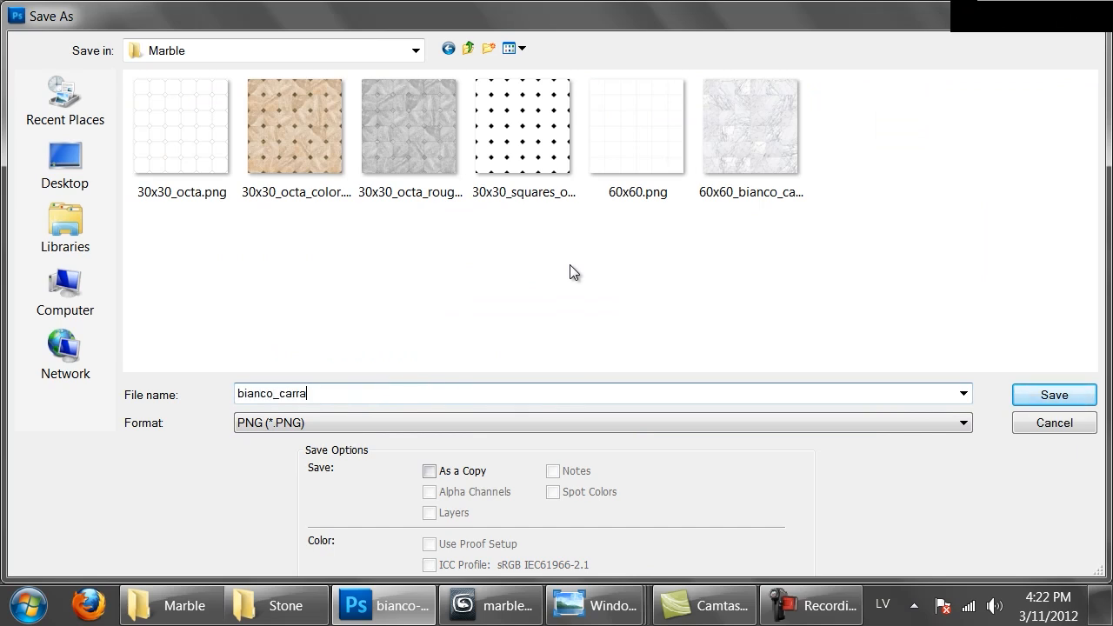
key(Return)
key(Return)
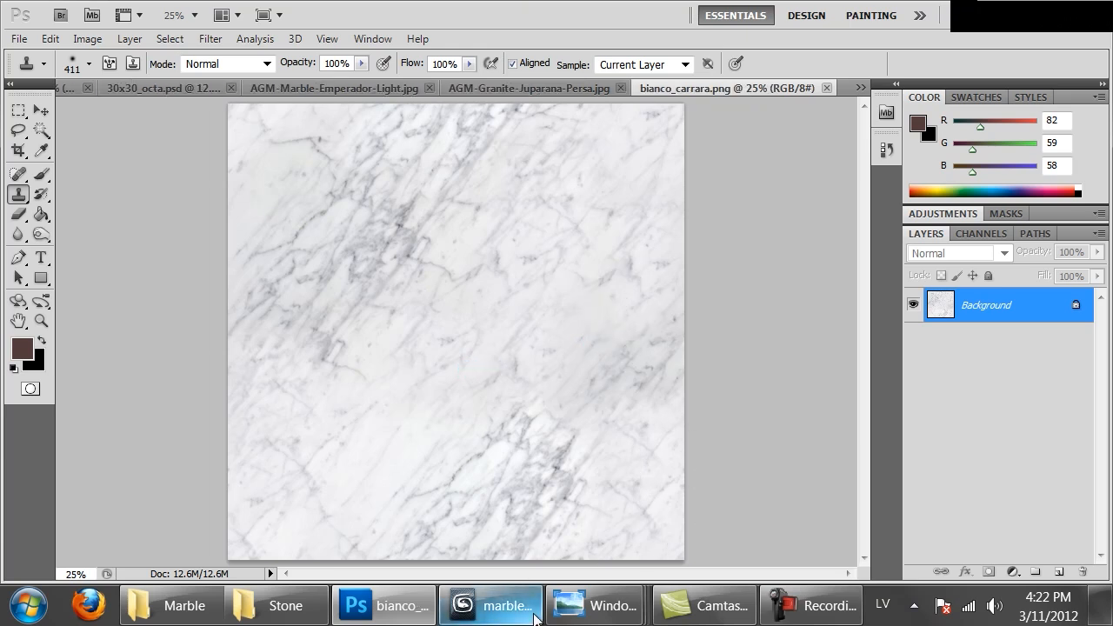
Switch to 3ds Max, load bianco_carrara.png as weiny_marble's overall color bitmap and assign the material to the vase
click(491, 606)
click(632, 129)
scroll(633, 447, up, 10)
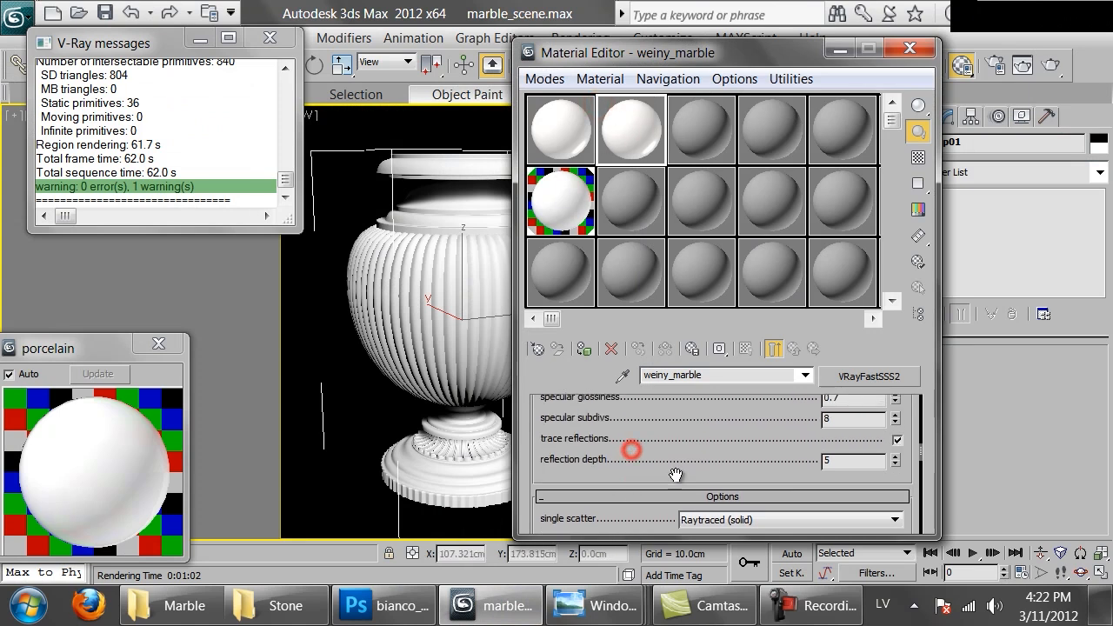
drag(700, 43, 700, 7)
drag(670, 532, 741, 443)
scroll(741, 443, down, 8)
scroll(731, 441, up, 1)
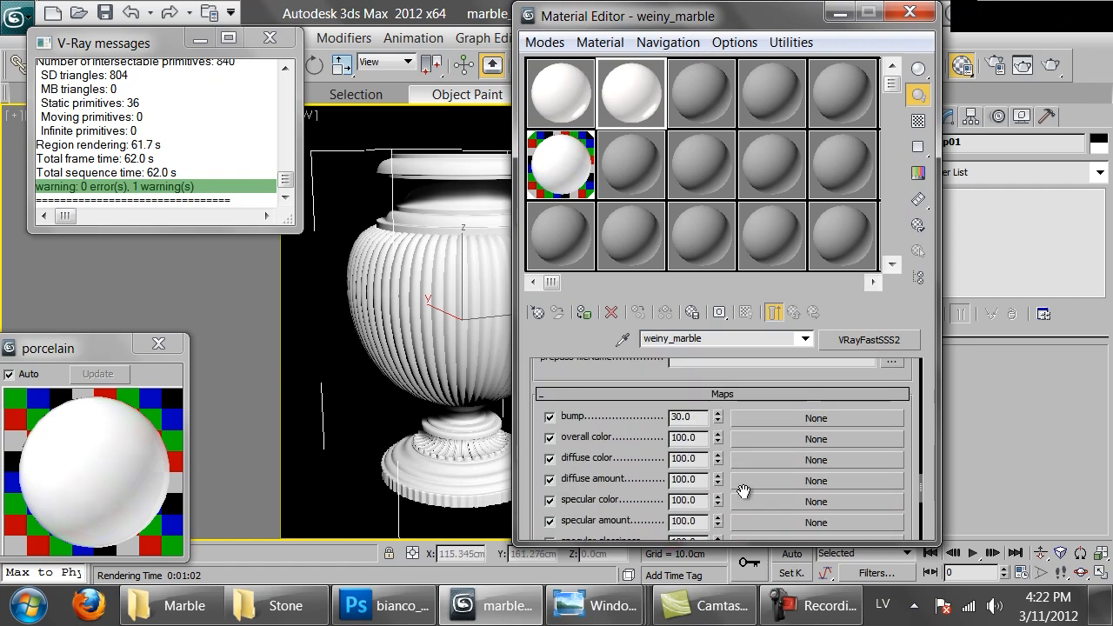
click(769, 437)
double_click(412, 128)
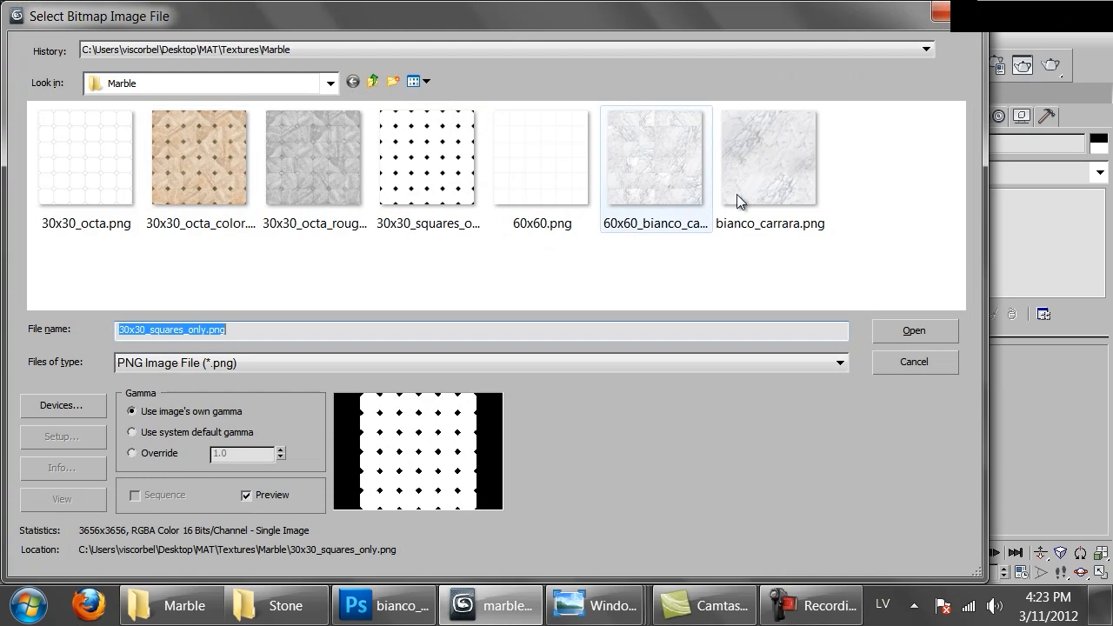
double_click(759, 175)
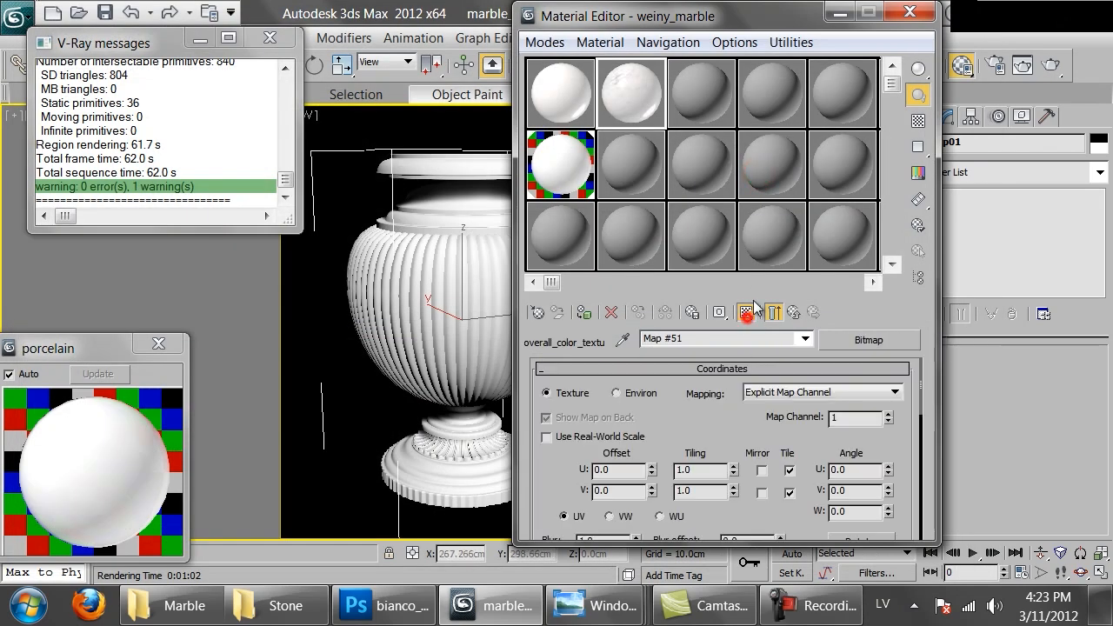
drag(619, 19, 757, 69)
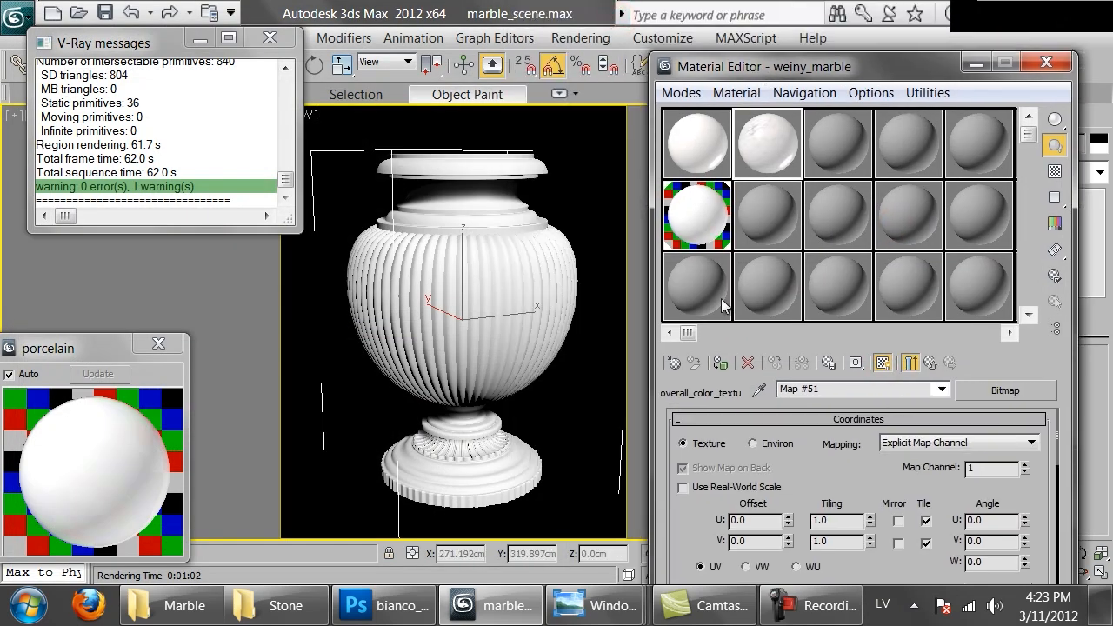
click(719, 364)
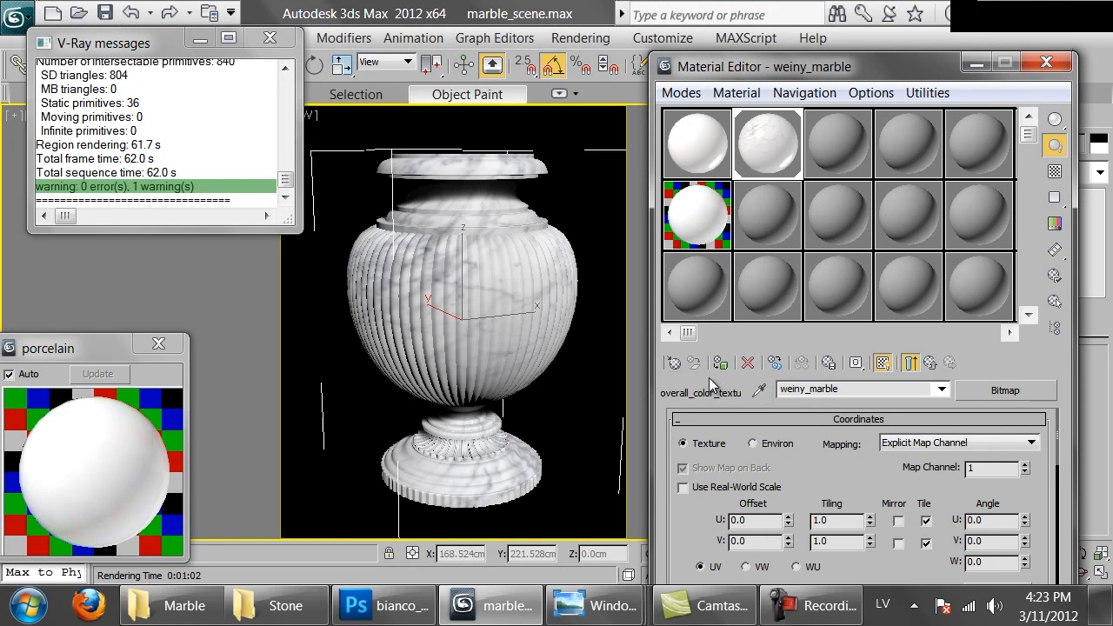
Try a U and V tiling of 2.0 for the marble bitmap
double_click(843, 521)
key(Return)
text(2)
key(Return)
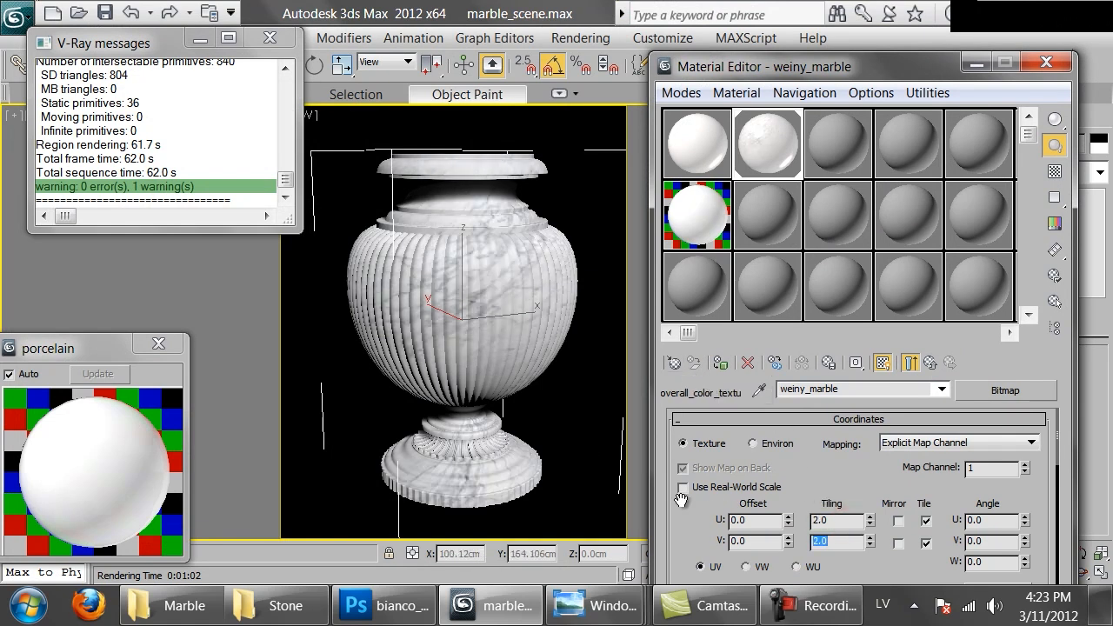
Set the marble bitmap's U and V tiling back to 1.0
double_click(835, 520)
text(1)
key(Tab)
text(1)
key(Return)
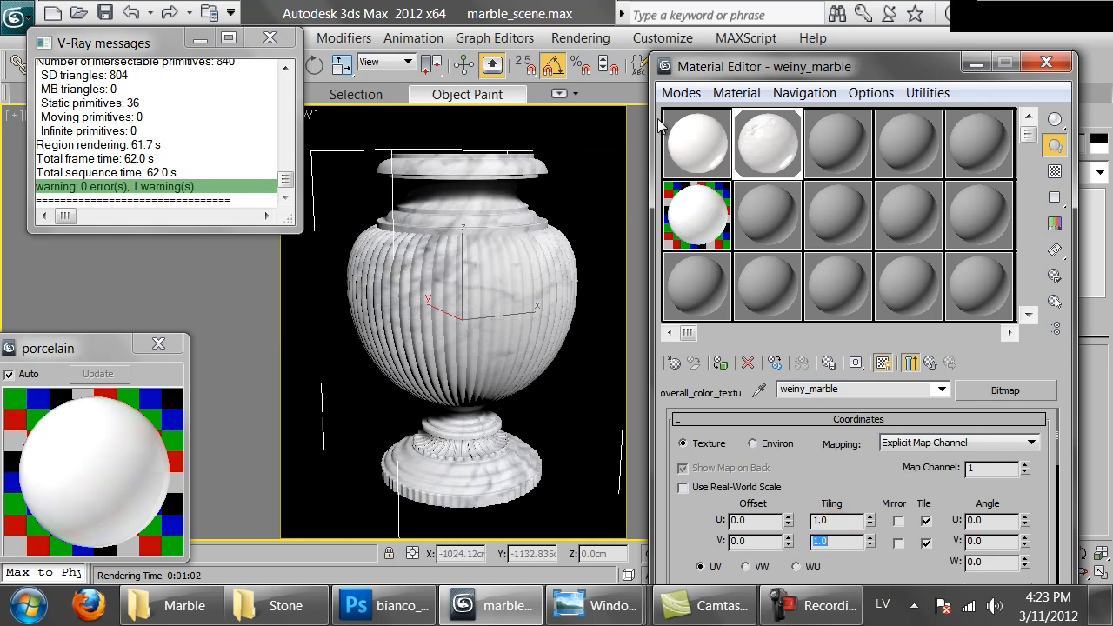
Render the vase with the veined marble material and keep the Material Editor beside the rendered image
drag(927, 66, 811, 160)
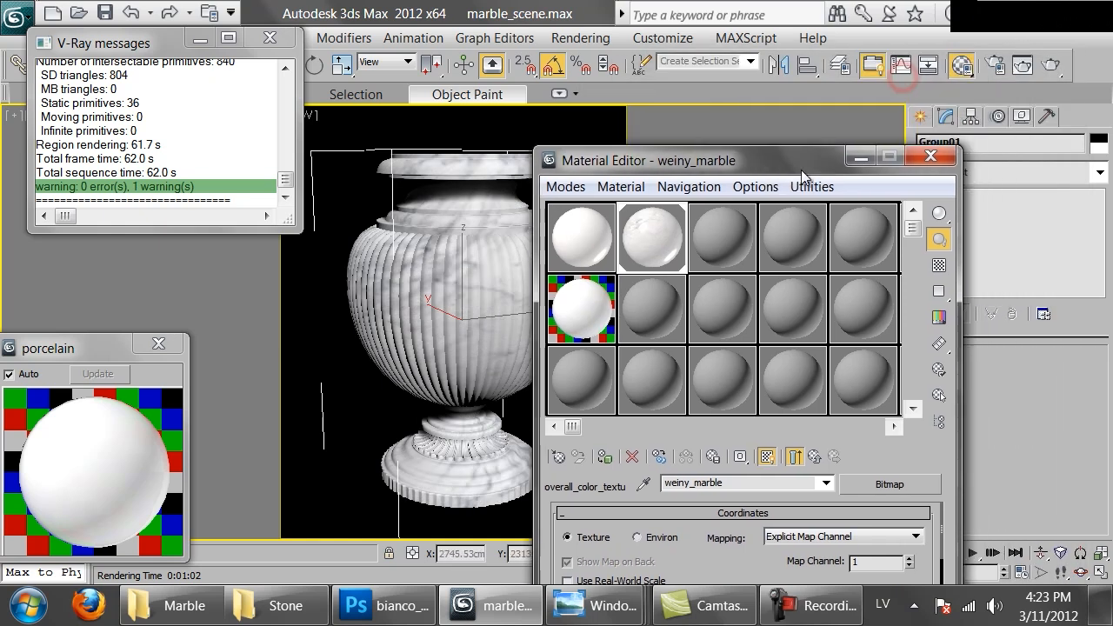
click(1055, 63)
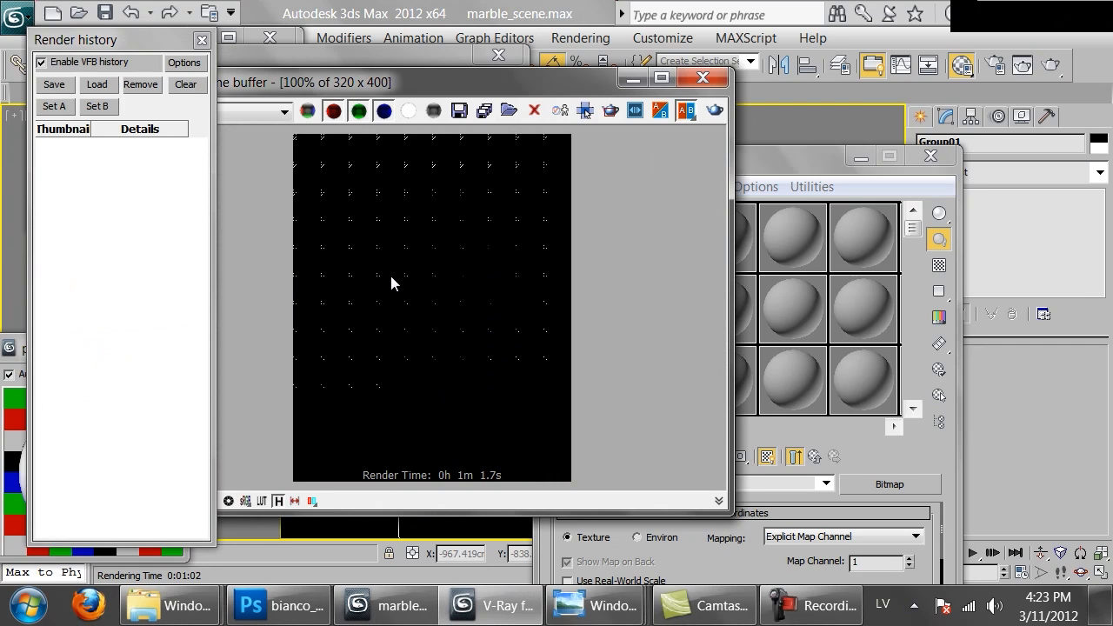
scroll(419, 290, up, 1)
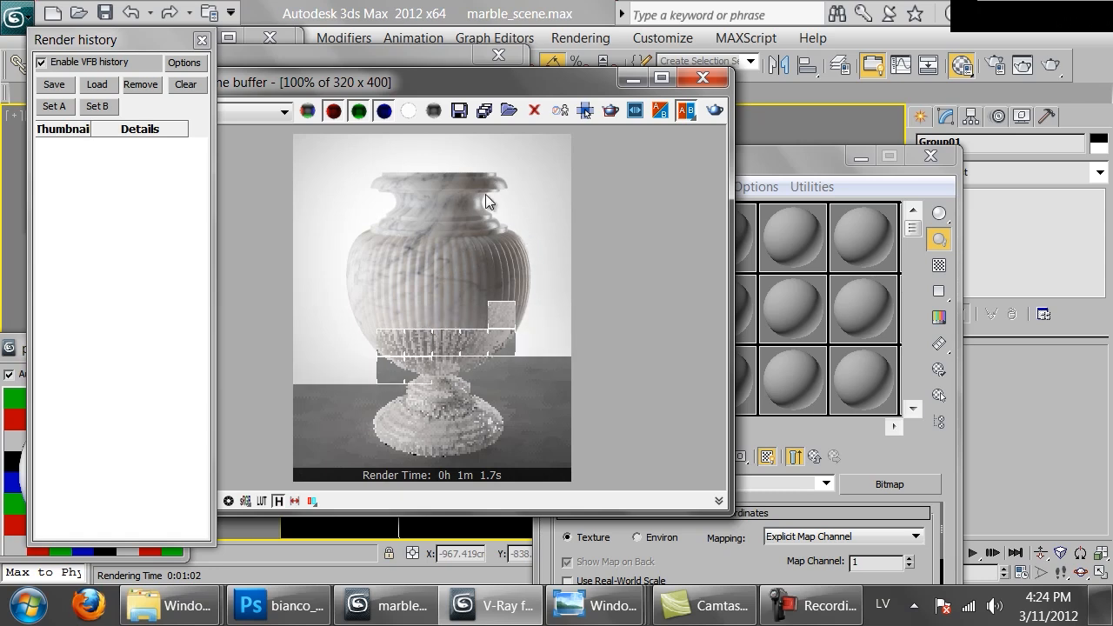
drag(754, 161, 887, 74)
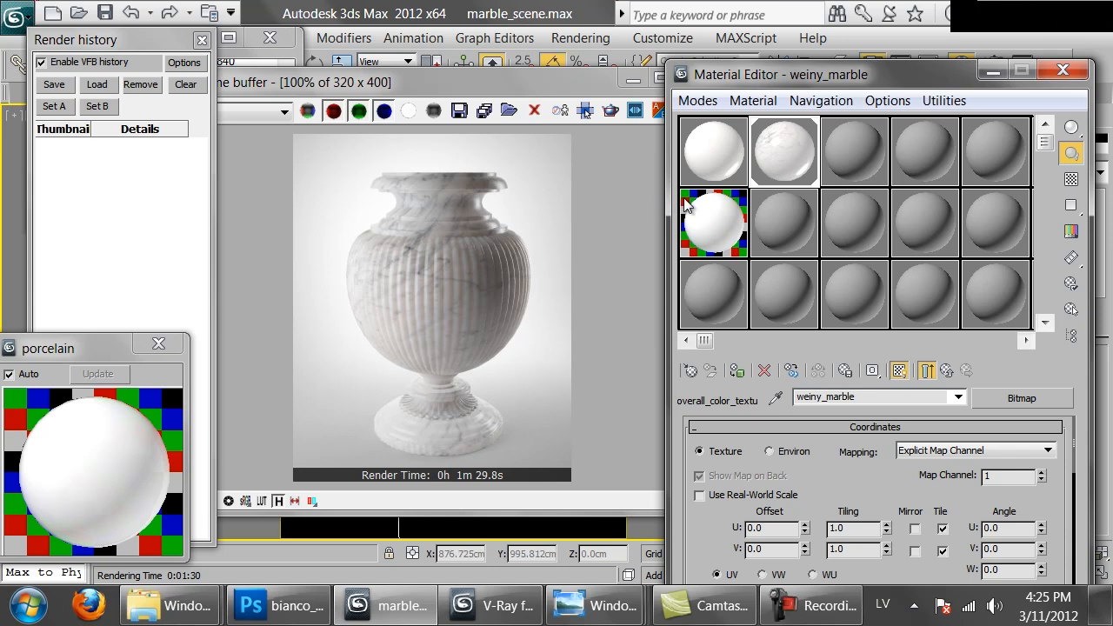
Open the marble bust photo DSC_33941.jpg from the Stone reference folder
click(213, 600)
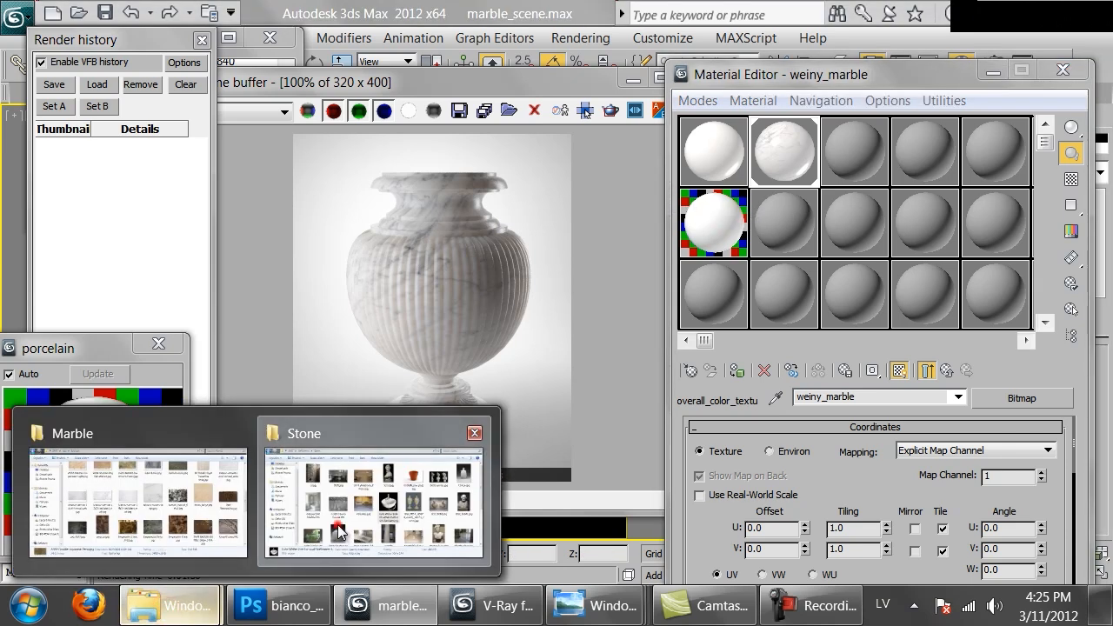
click(373, 500)
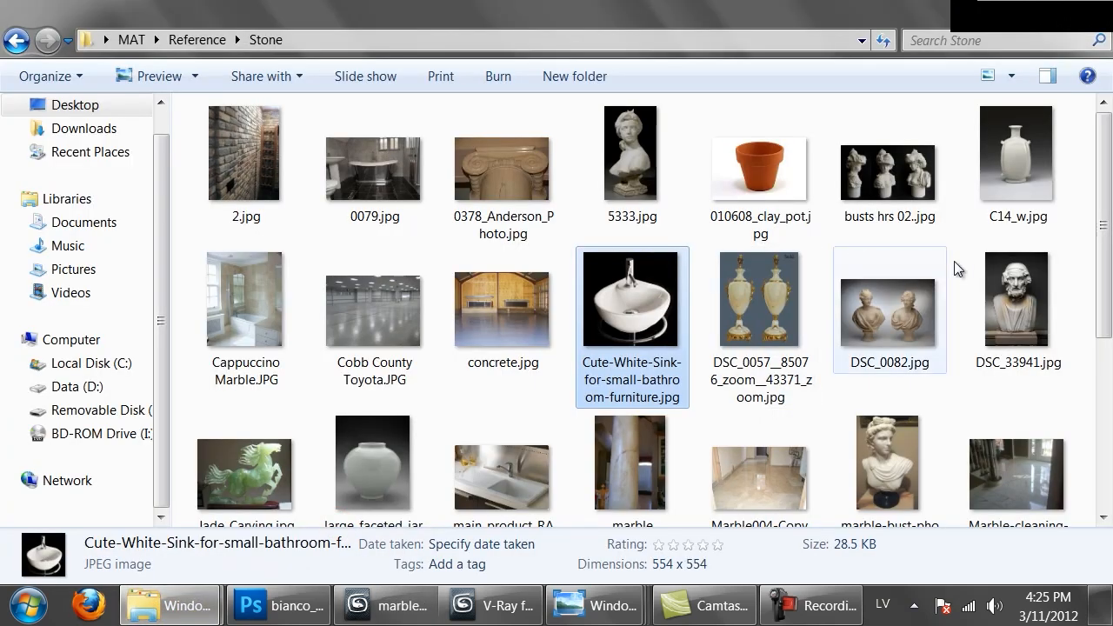
double_click(1009, 280)
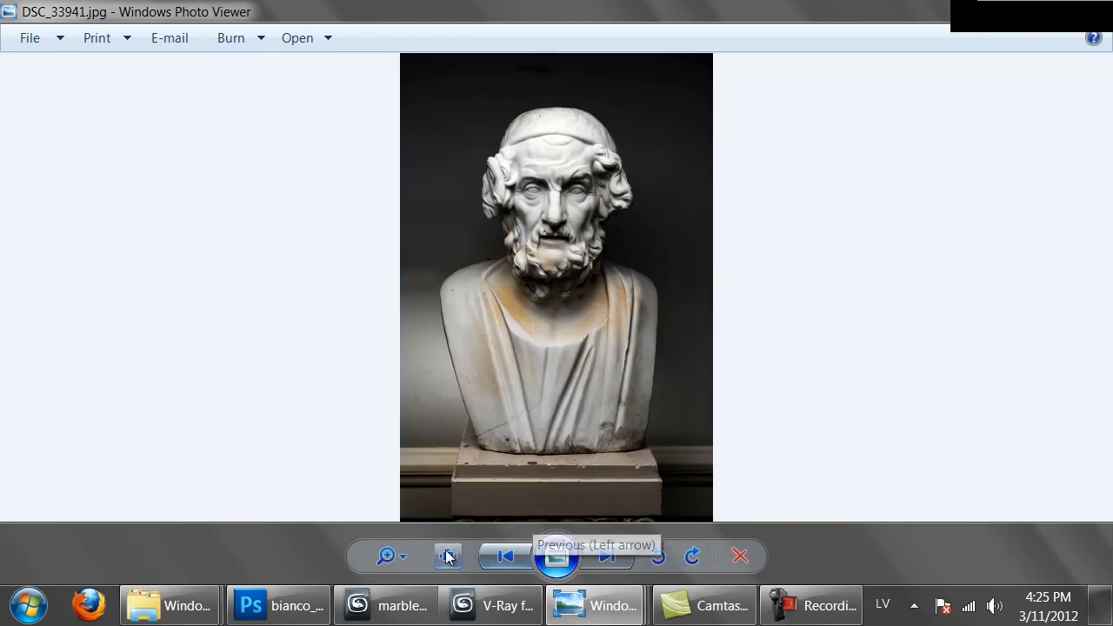
Examine the marble surface and discoloration on the robe, beard and face of the bust in DSC_33941.jpg
drag(389, 557, 385, 537)
drag(581, 420, 591, 113)
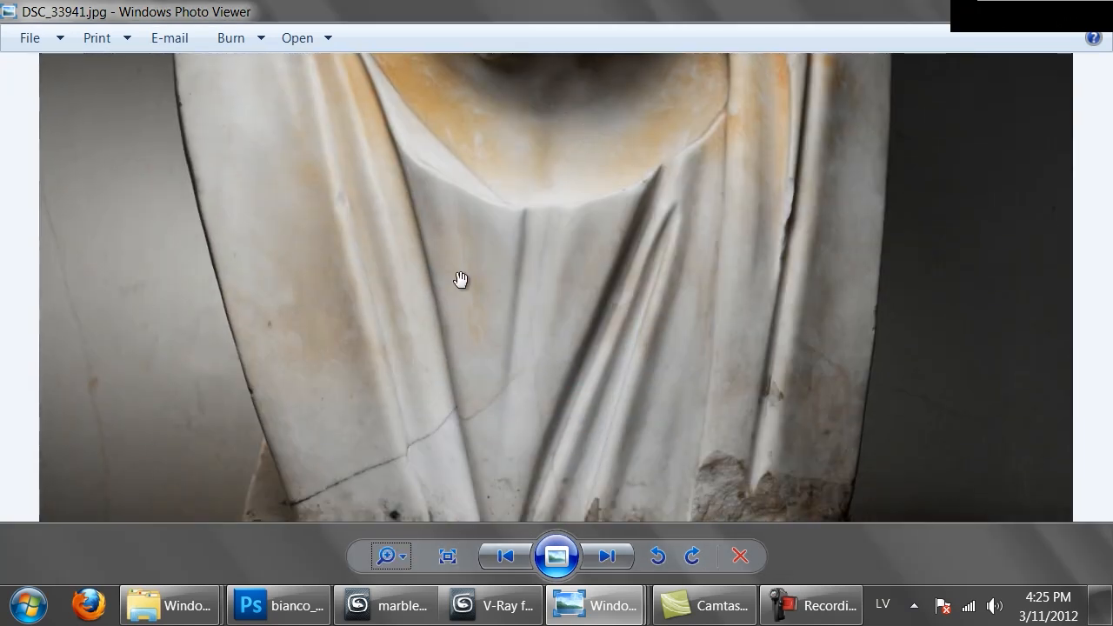
drag(451, 245, 494, 489)
drag(544, 214, 542, 297)
drag(472, 186, 559, 255)
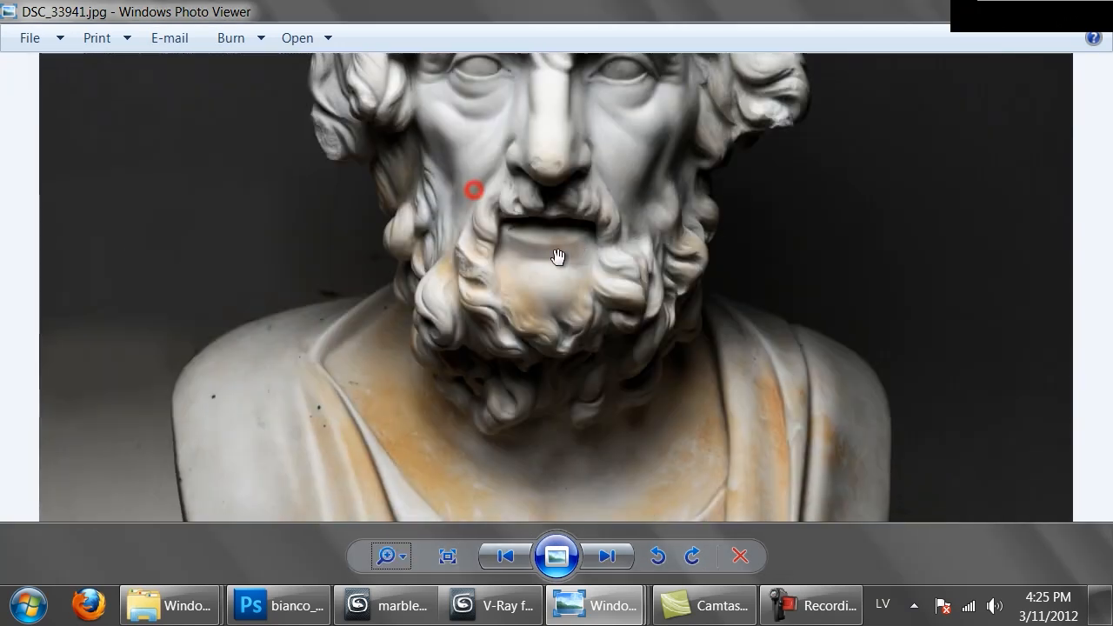
mouse_move(597, 199)
mouse_down()
mouse_move(591, 281)
mouse_move(571, 322)
mouse_up()
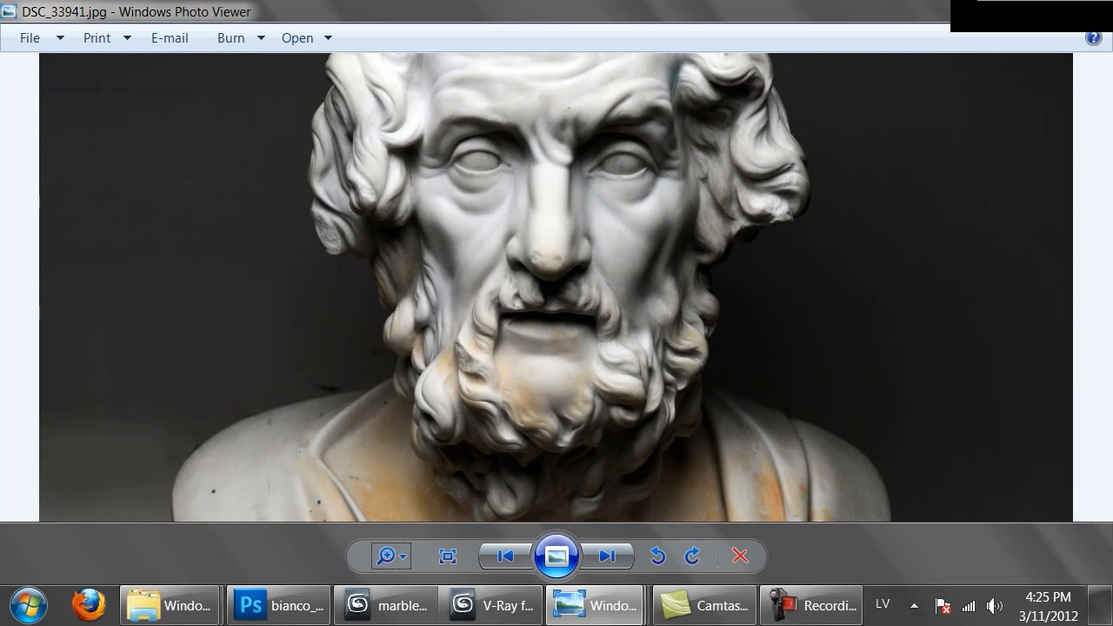
Look through the Stone reference folder and open the two-bust photo DSC_0082.jpg
key(alt+Tab)
scroll(800, 414, down, 4)
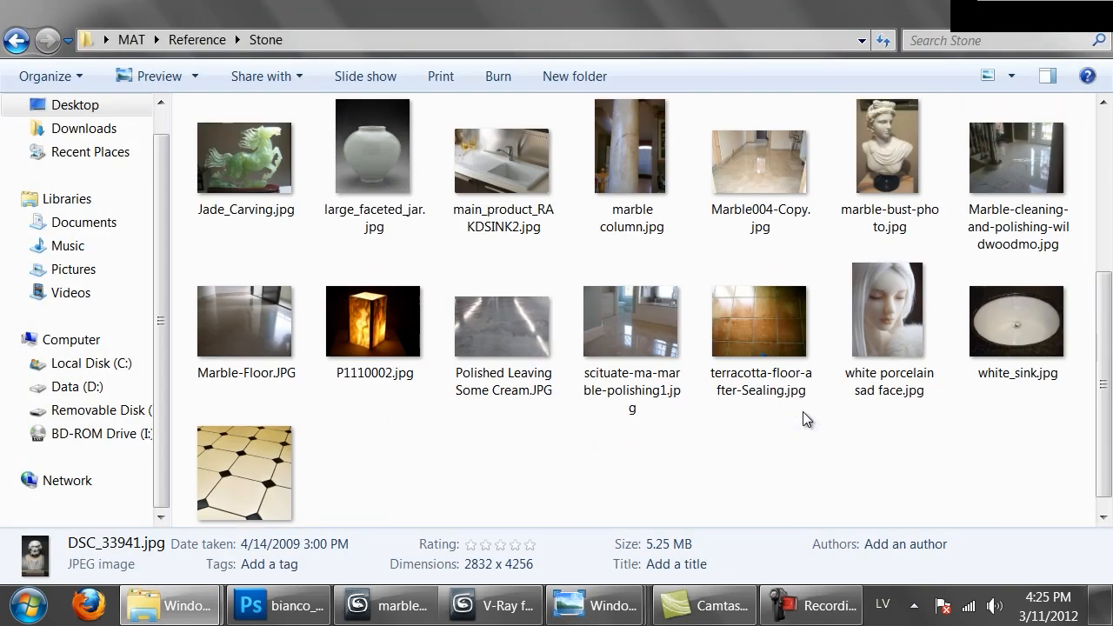
scroll(802, 412, up, 4)
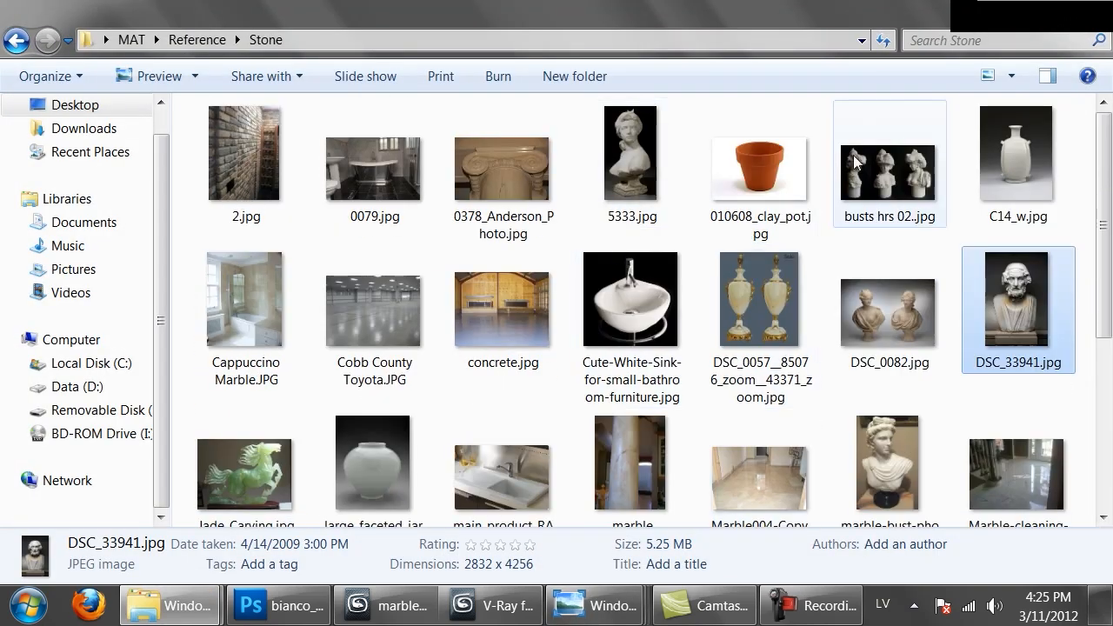
double_click(883, 312)
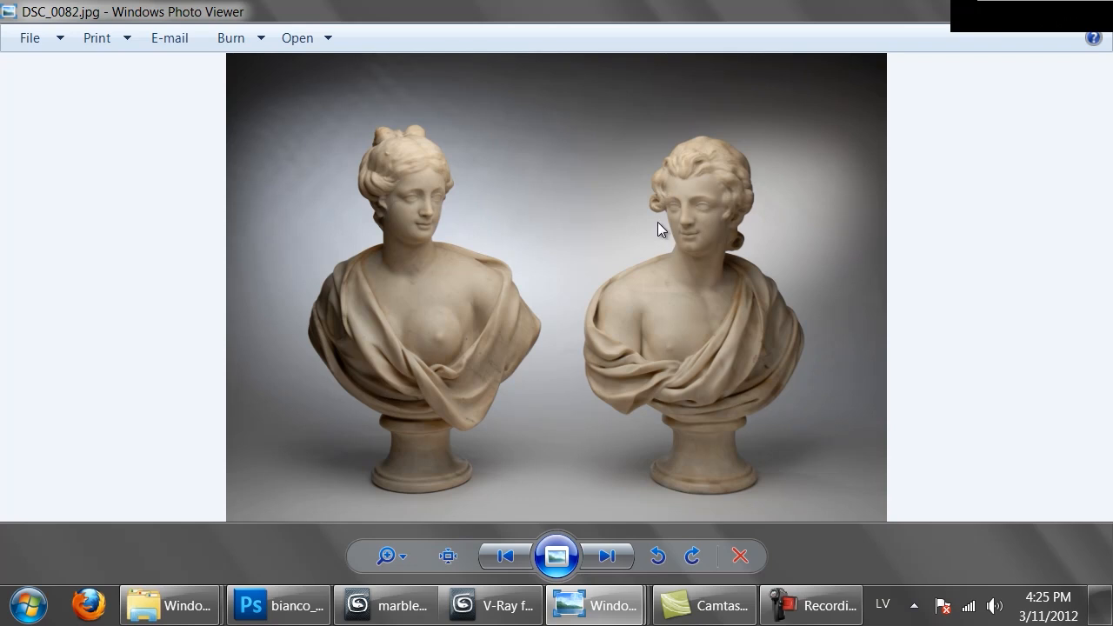
Examine the marble colour, veins and stains on the left bust's face, neck and chest in close-up
click(409, 555)
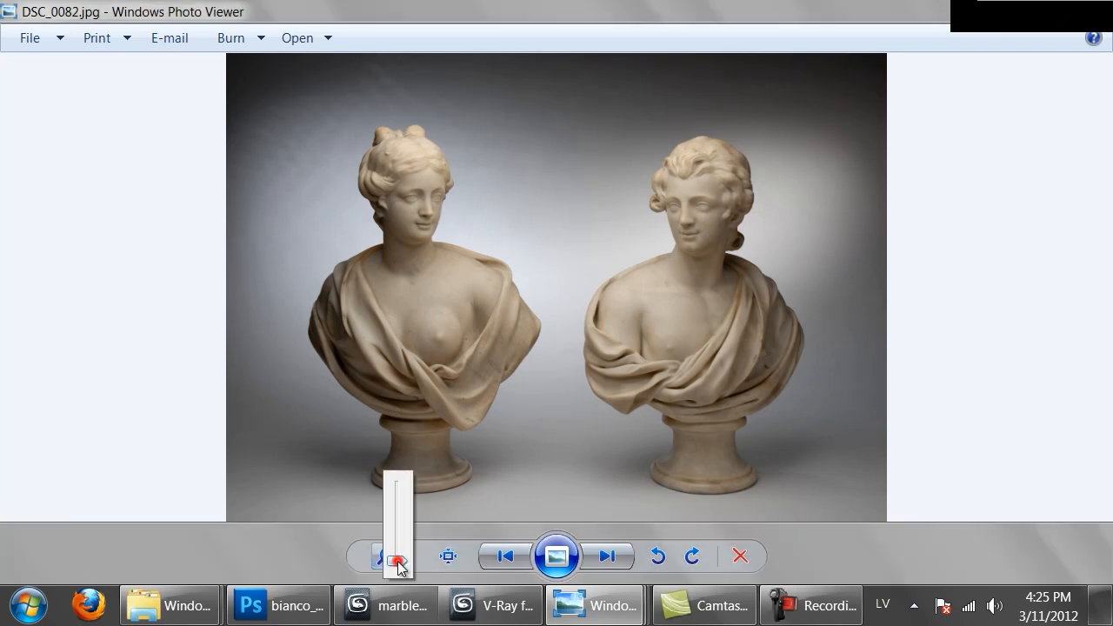
drag(397, 564, 397, 539)
drag(288, 283, 507, 470)
drag(324, 117, 403, 227)
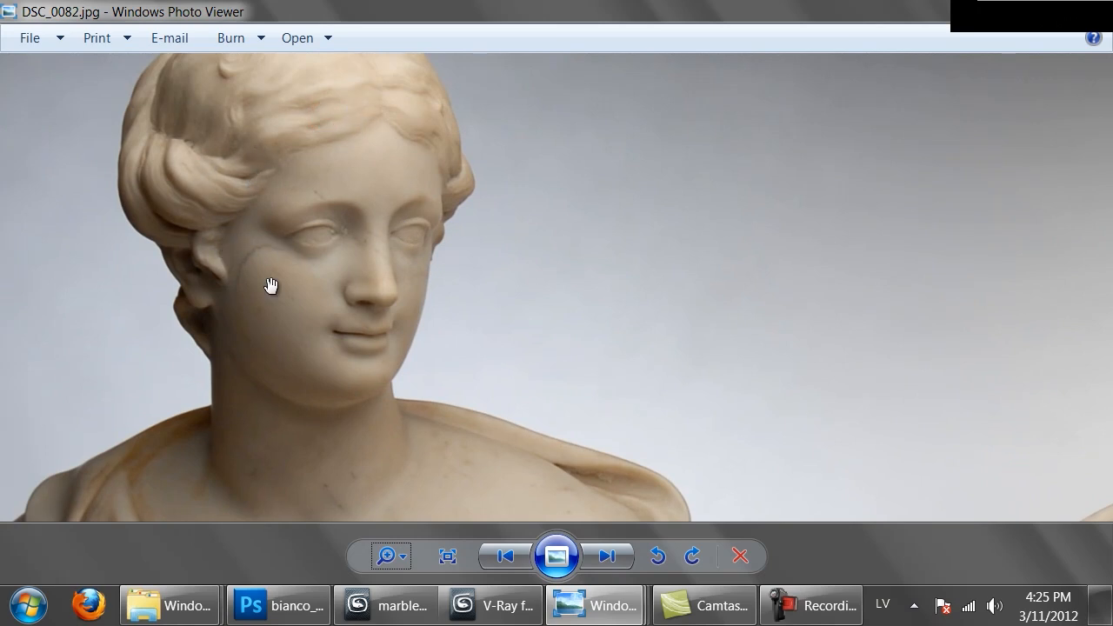
drag(313, 350, 489, 226)
drag(507, 342, 506, 208)
drag(521, 162, 472, 331)
drag(523, 226, 522, 301)
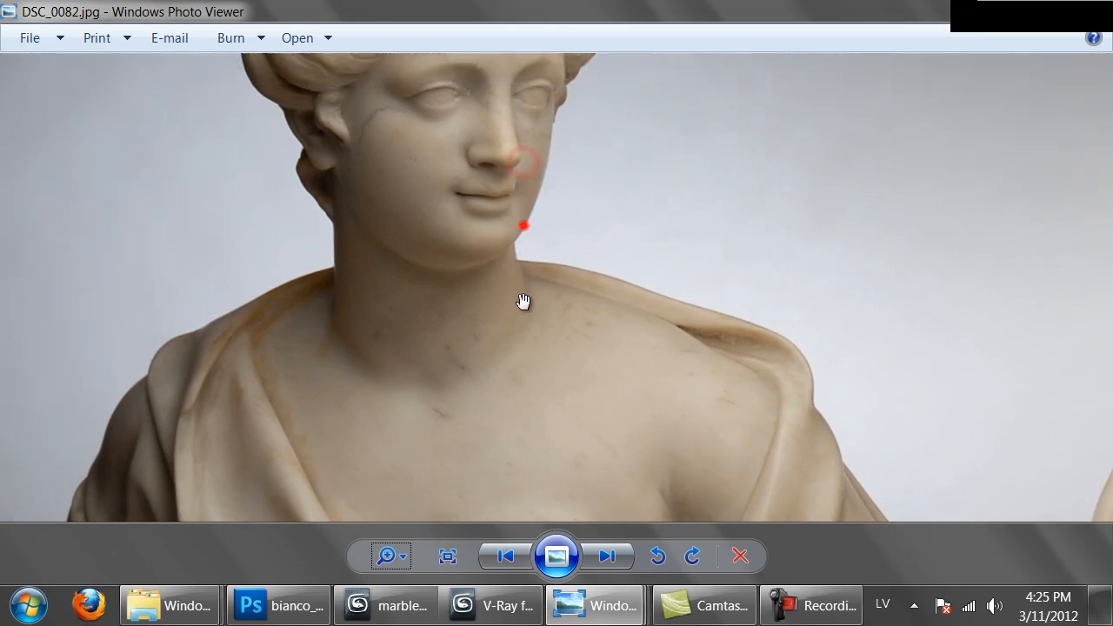
drag(571, 173, 539, 316)
drag(603, 200, 497, 258)
Examine the marble surface of the right bust's hair, face and shoulders in close-up
drag(736, 286, 447, 281)
drag(830, 282, 541, 273)
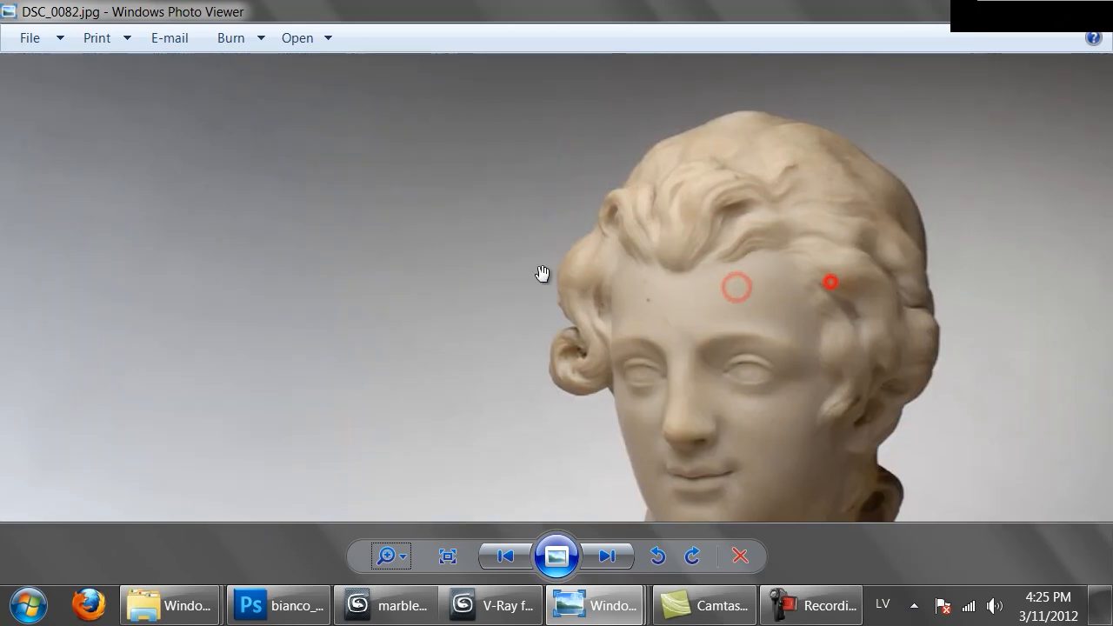
drag(793, 338, 728, 269)
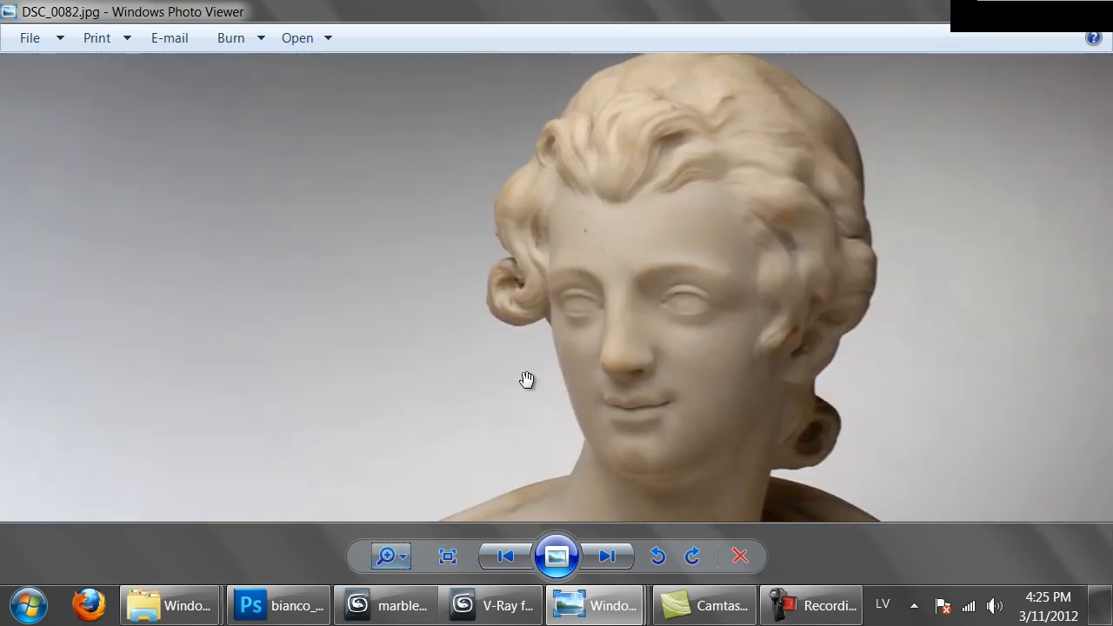
drag(549, 315, 608, 212)
drag(606, 386, 821, 269)
drag(839, 325, 777, 291)
drag(676, 166, 683, 314)
drag(679, 167, 674, 343)
drag(674, 181, 665, 254)
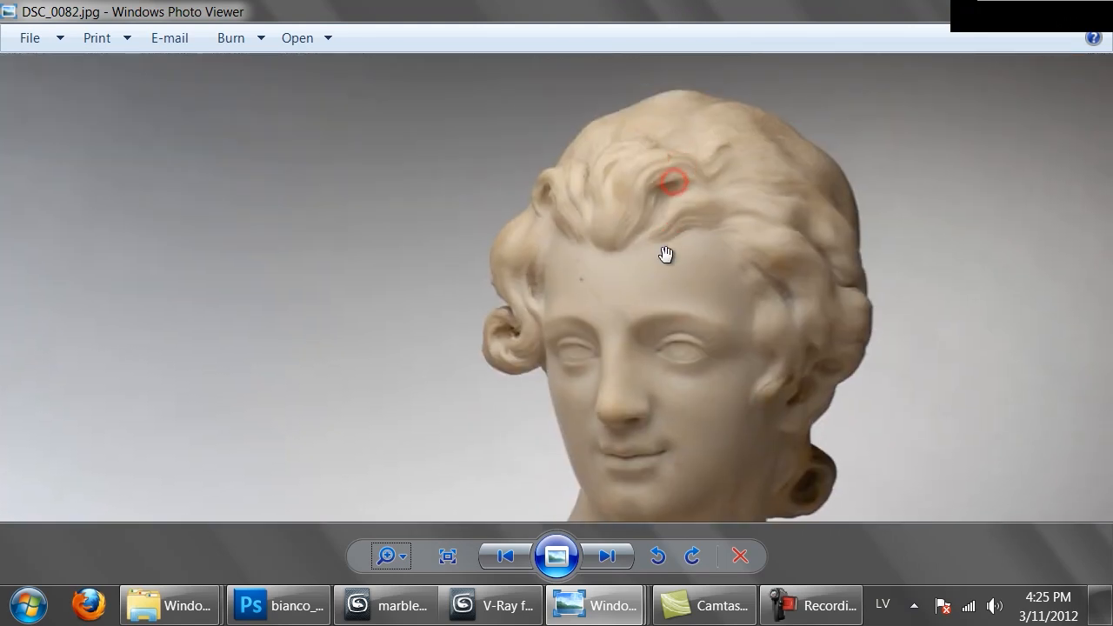
Check the vase render, switch to Photoshop and add a new layer above the bianco_carrara.png background
click(375, 608)
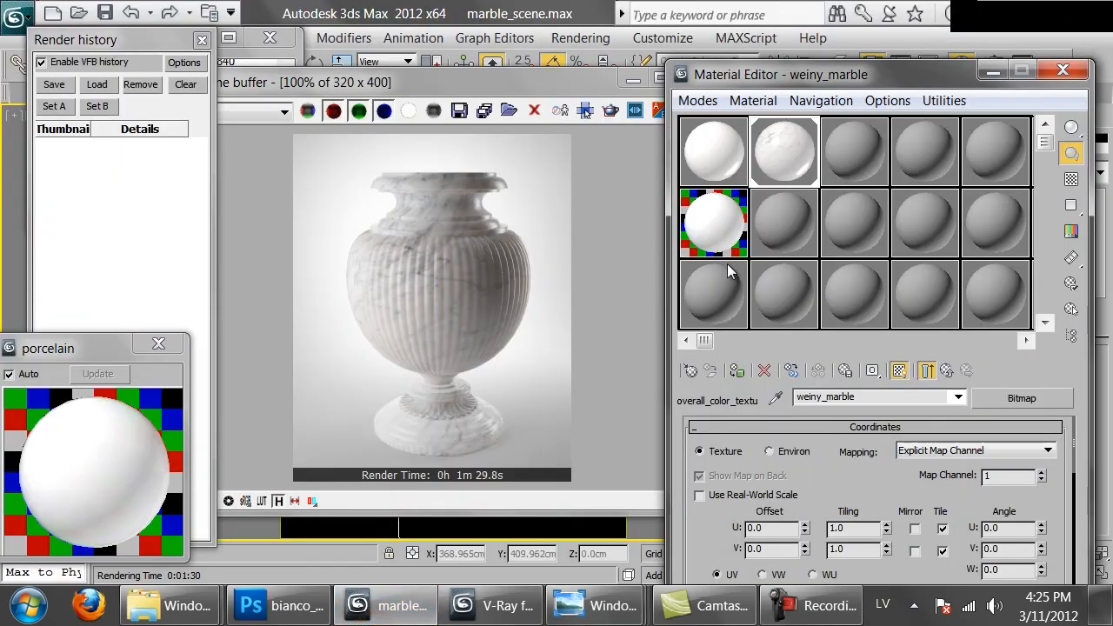
click(278, 606)
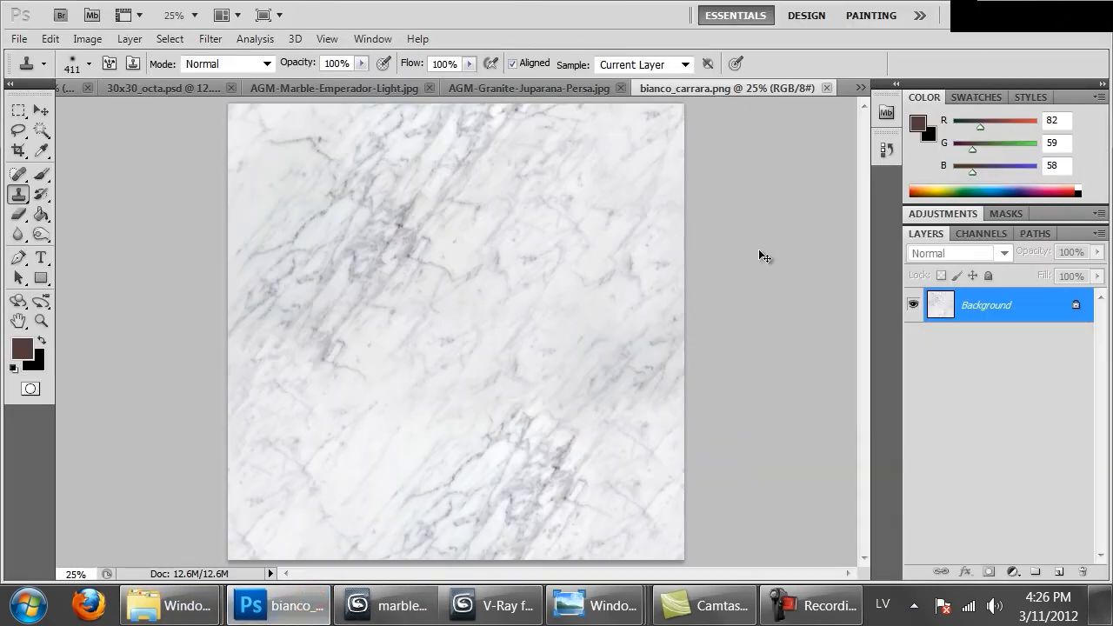
click(1059, 572)
Choose the Paint Bucket tool and set the foreground colour to beige #c6b9a5
click(40, 214)
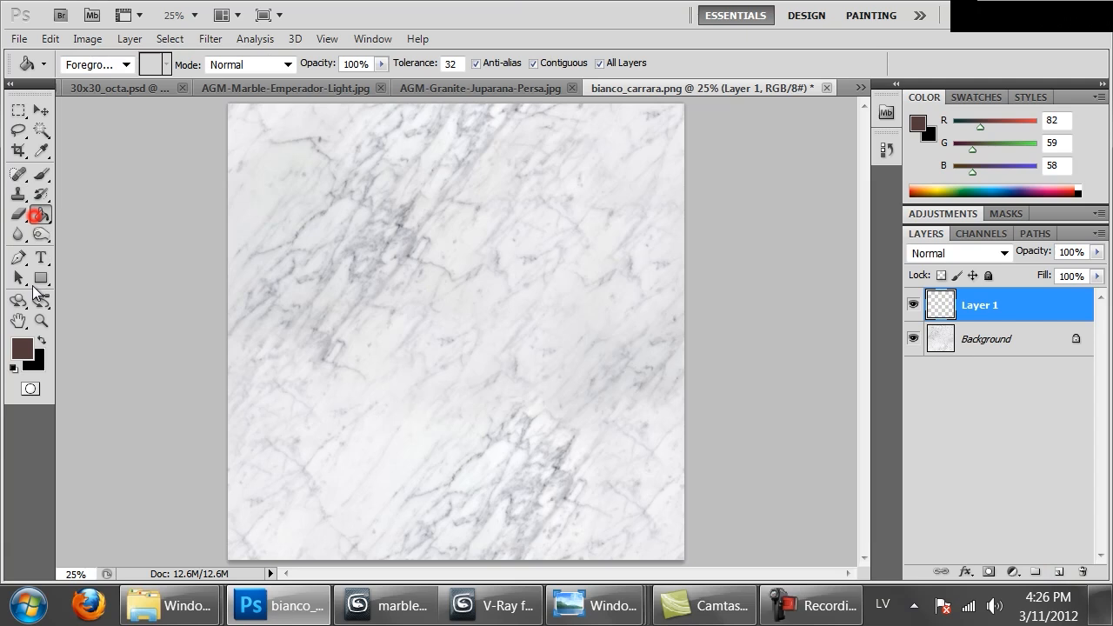
click(21, 352)
click(629, 322)
click(852, 478)
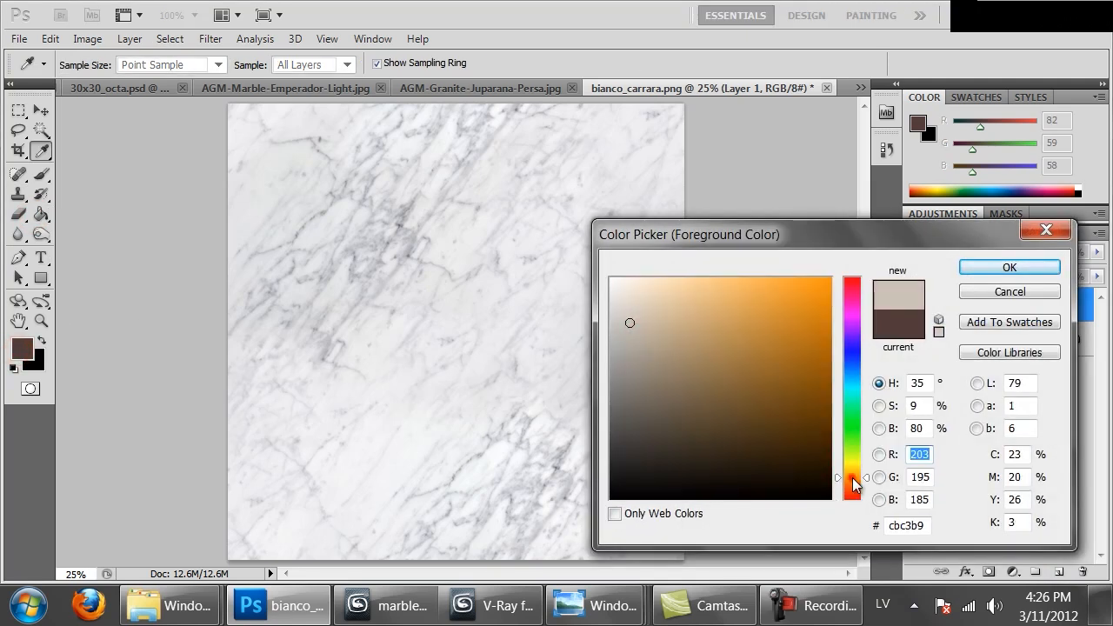
drag(630, 323, 646, 327)
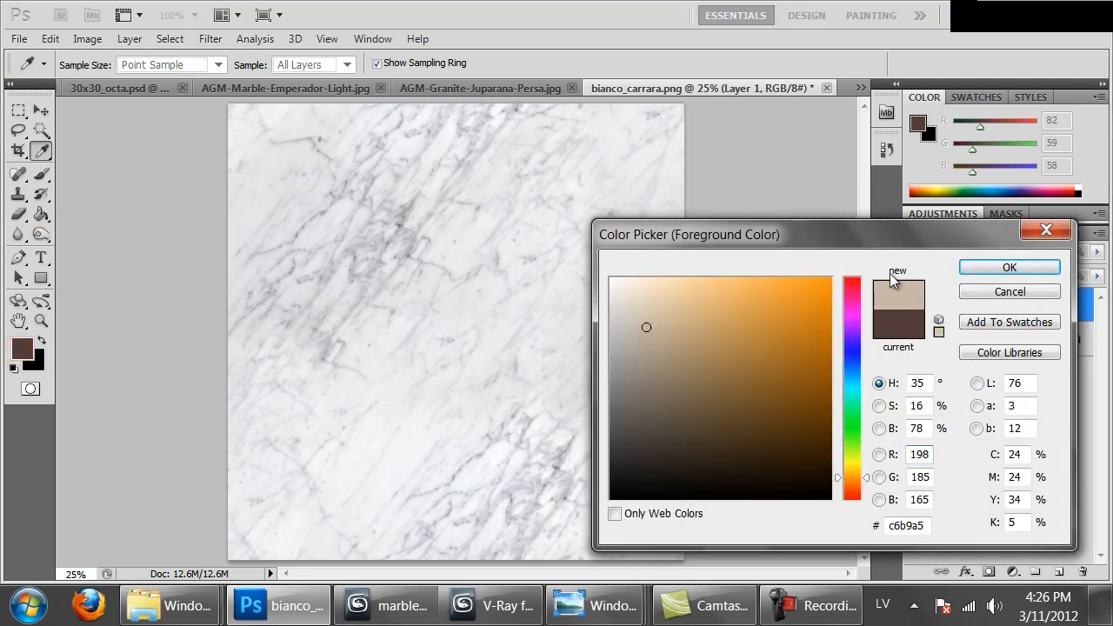
click(991, 264)
Turn off All Layers for the Paint Bucket and fill all of Layer 1 with the beige colour
key(g)
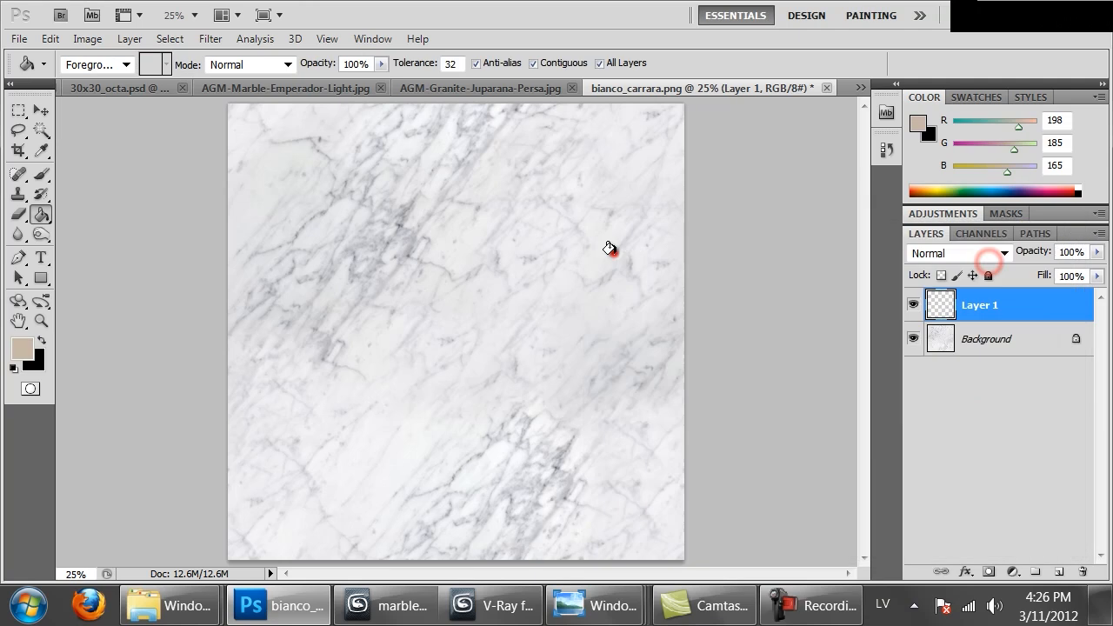
click(611, 250)
key(ctrl+z)
click(621, 66)
click(577, 256)
Compare blend modes for Layer 1 and set it to Linear Burn
click(956, 253)
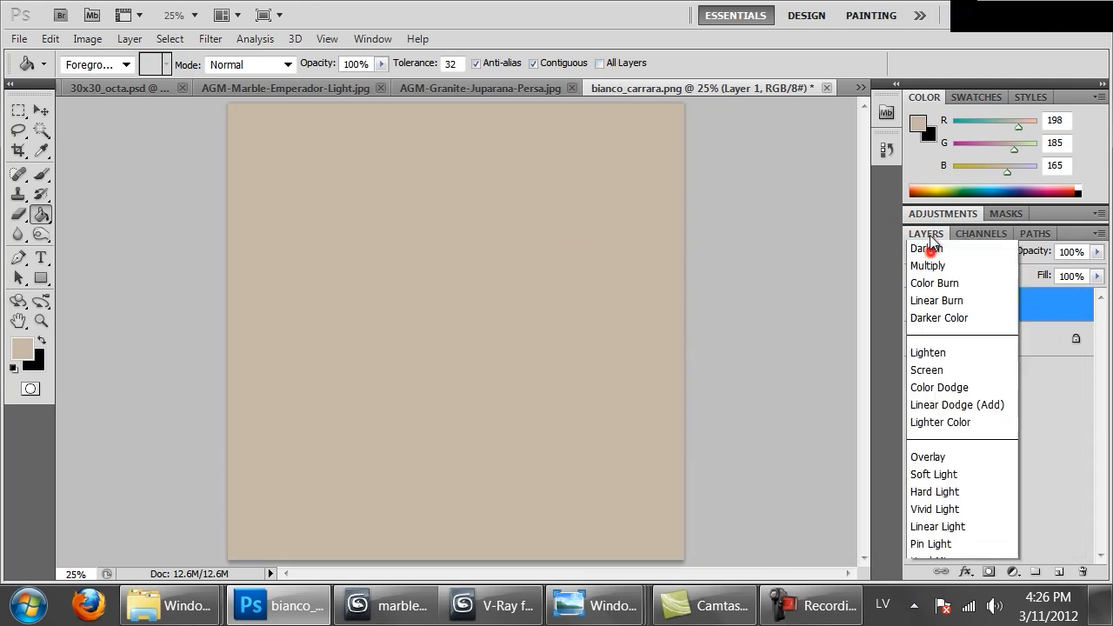
click(938, 98)
key(Up)
key(Down)
key(Down)
key(Down)
key(Down)
key(Down)
key(Up)
key(Up)
key(Up)
key(Up)
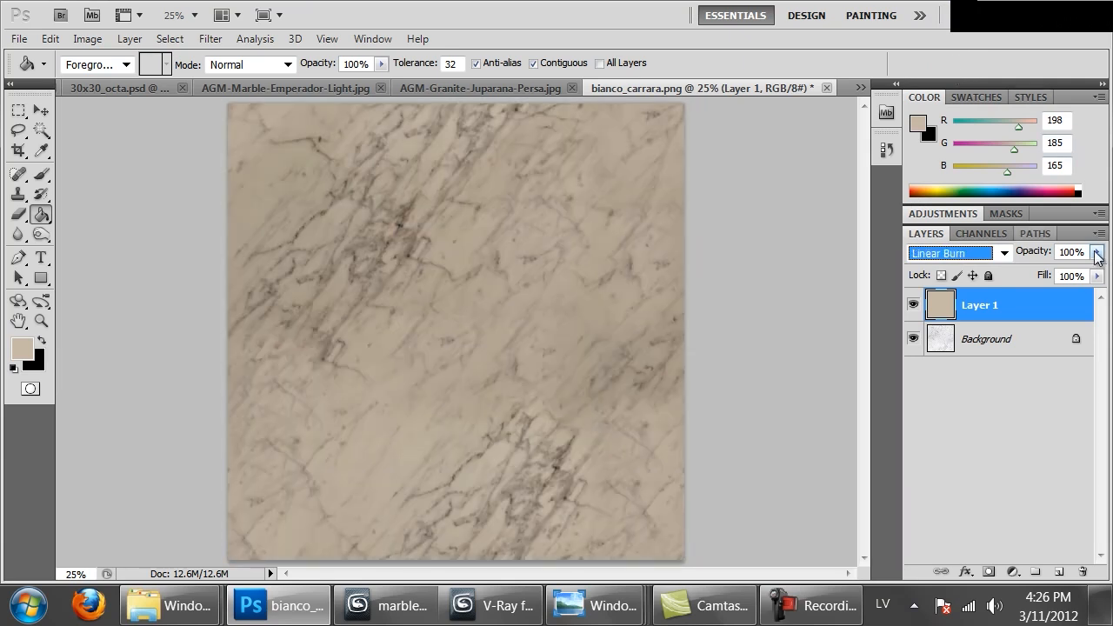
Reduce the opacity of Layer 1 to 17%
click(1099, 252)
click(1056, 268)
drag(1034, 269, 1021, 271)
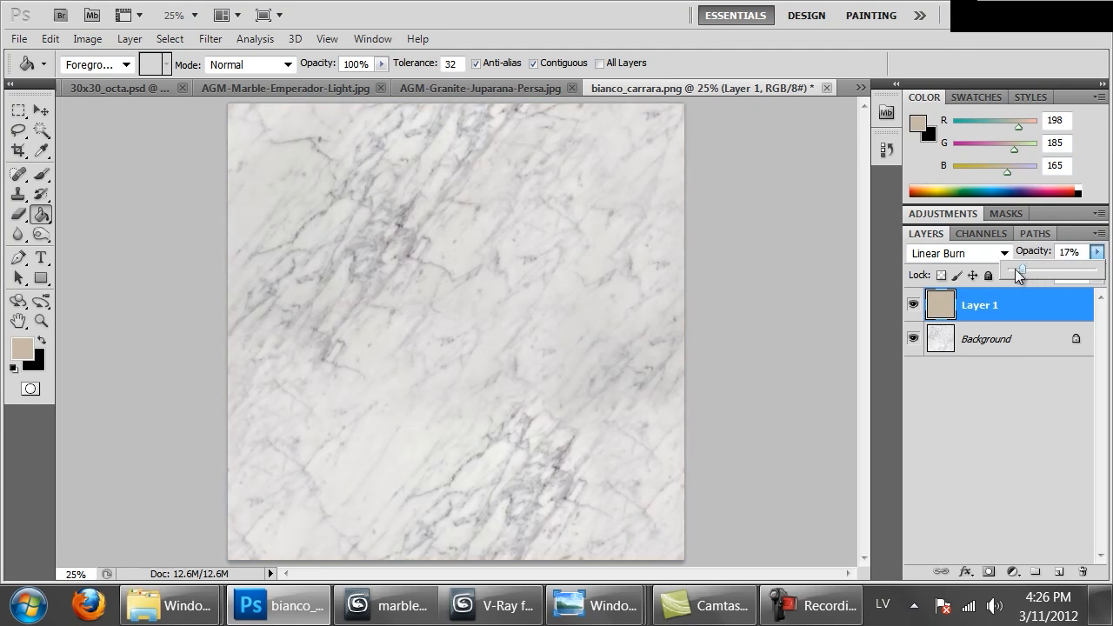
Save the tinted texture in the Marble folder as a PNG copy named bianco_carrara_old.png
key(ctrl+s)
click(329, 424)
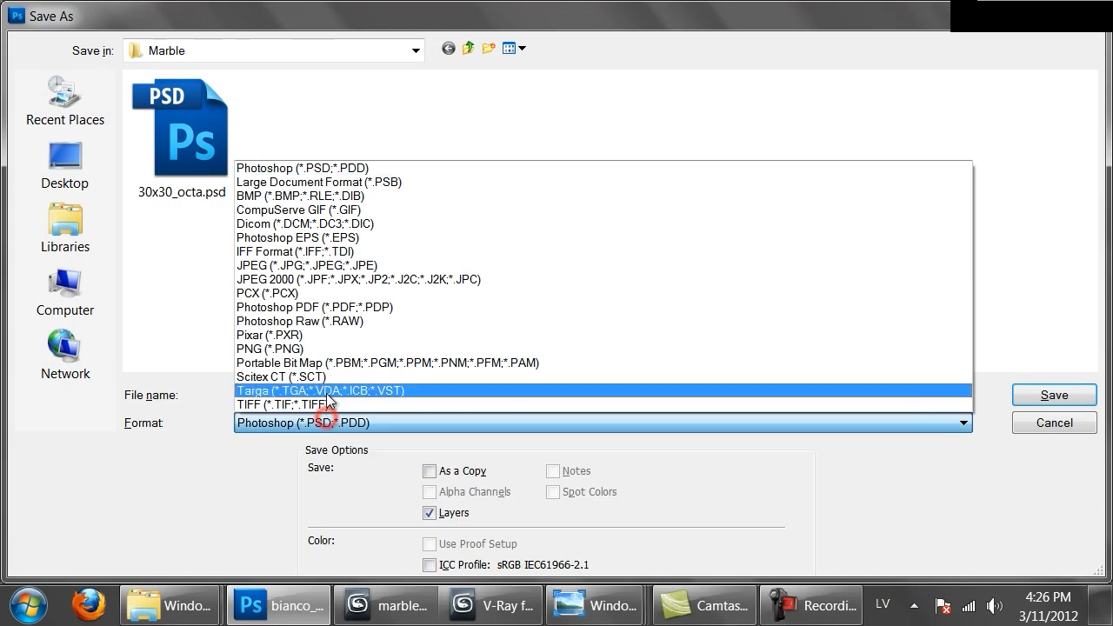
click(317, 352)
click(314, 396)
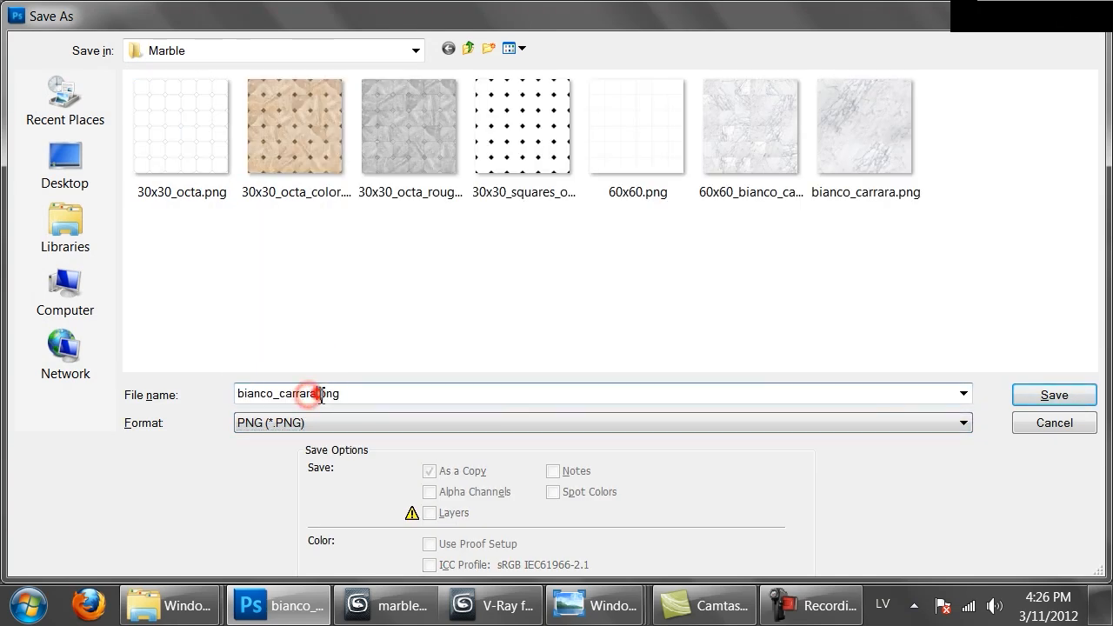
text(_old)
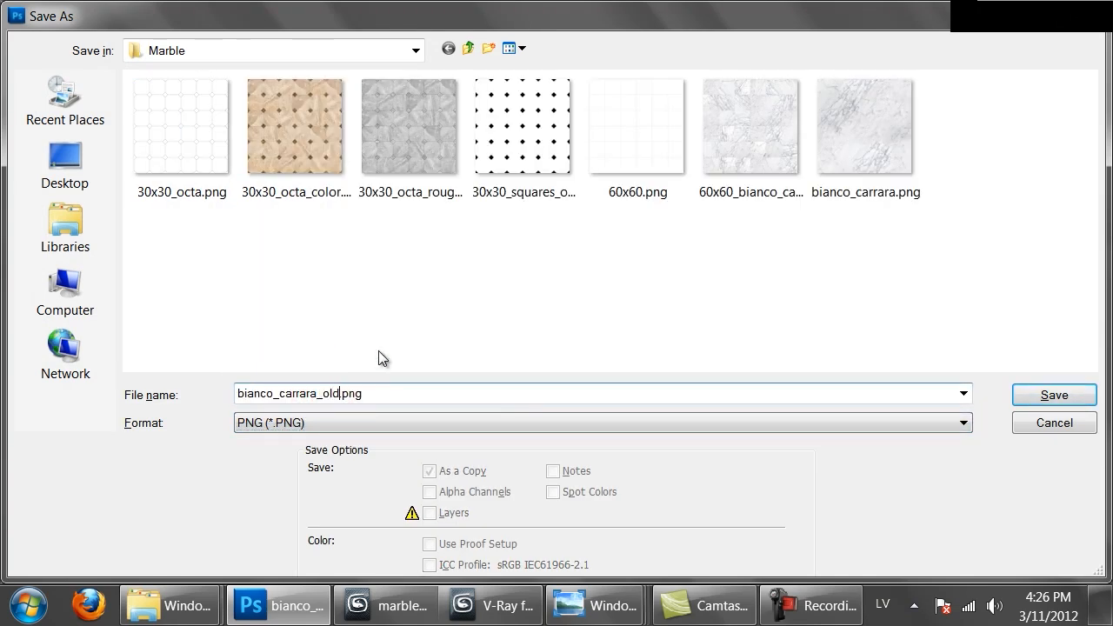
key(Return)
key(Return)
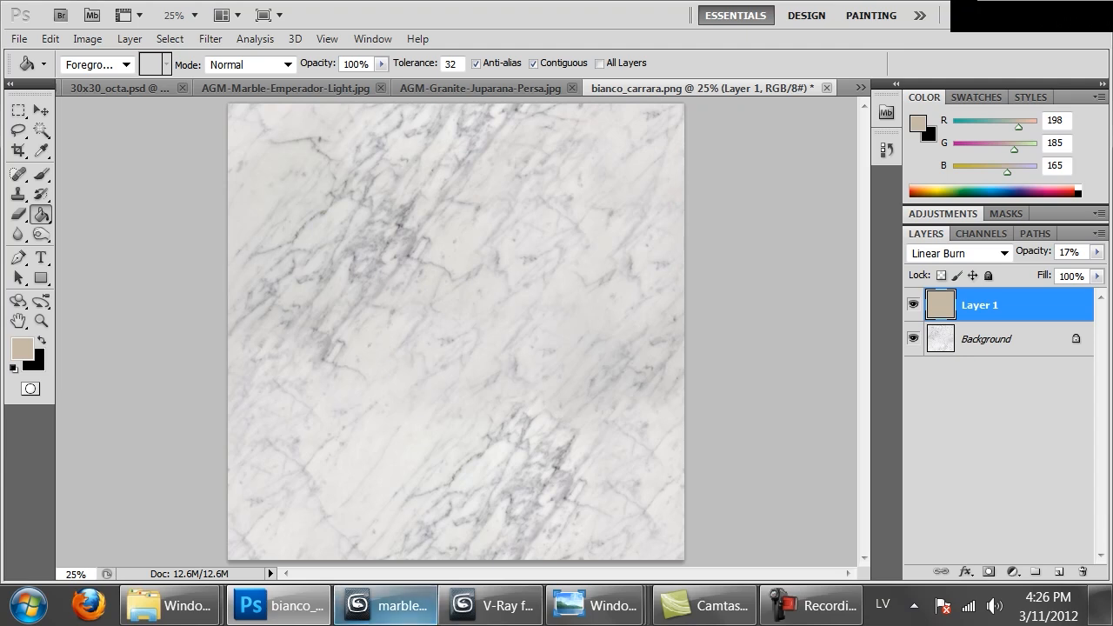
Switch to 3ds Max, copy the weiny_marble material to the sample slot below it and correct the material name to veiny_marble
click(389, 605)
click(779, 158)
click(779, 231)
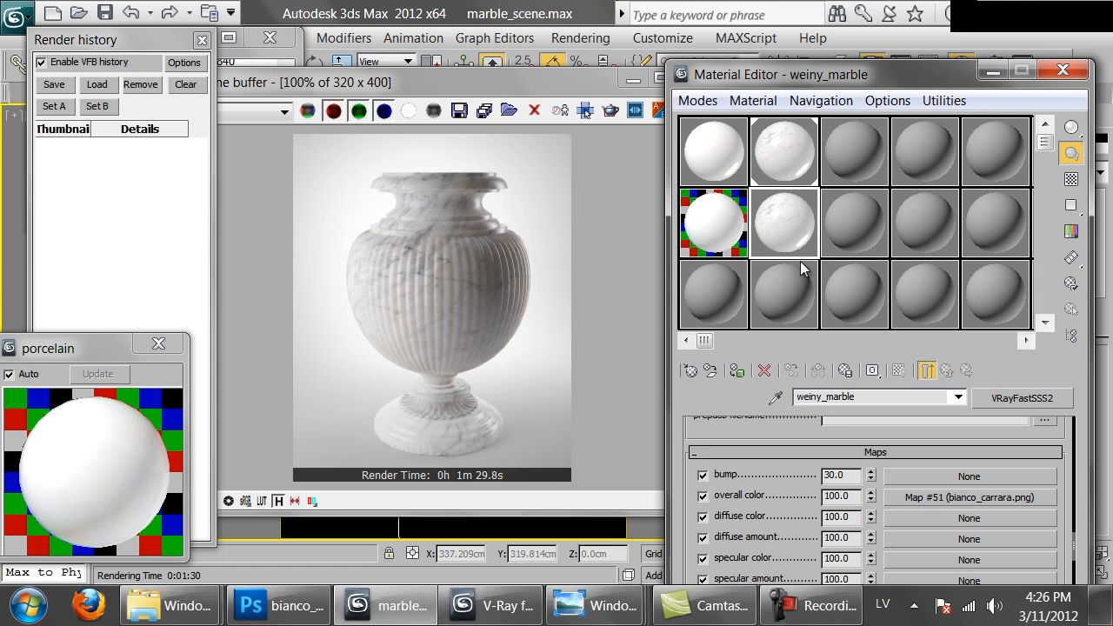
click(782, 156)
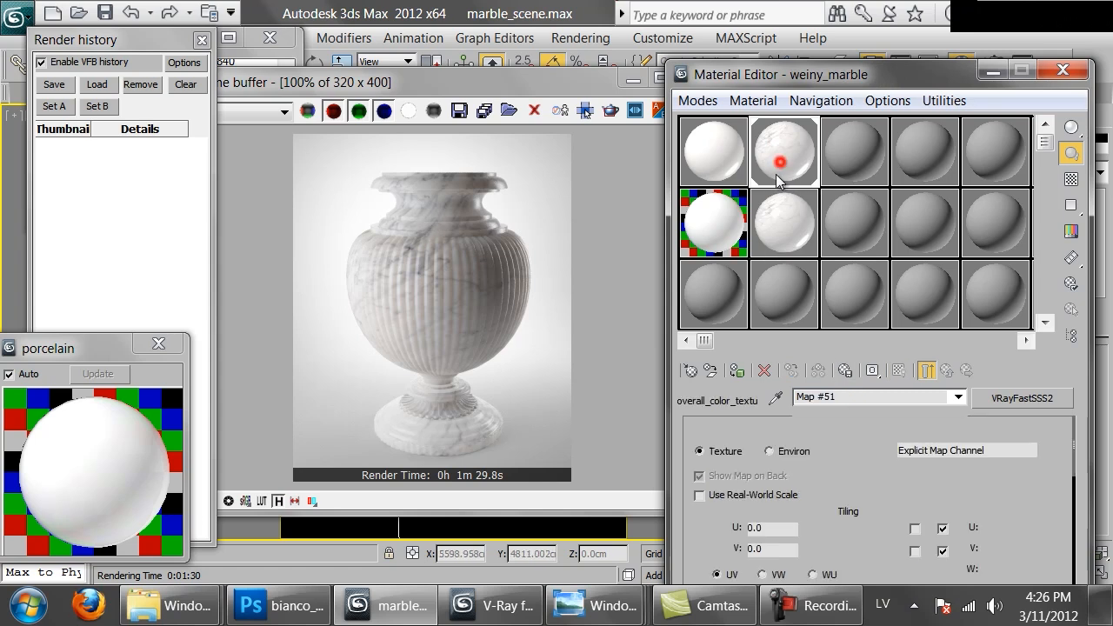
click(945, 372)
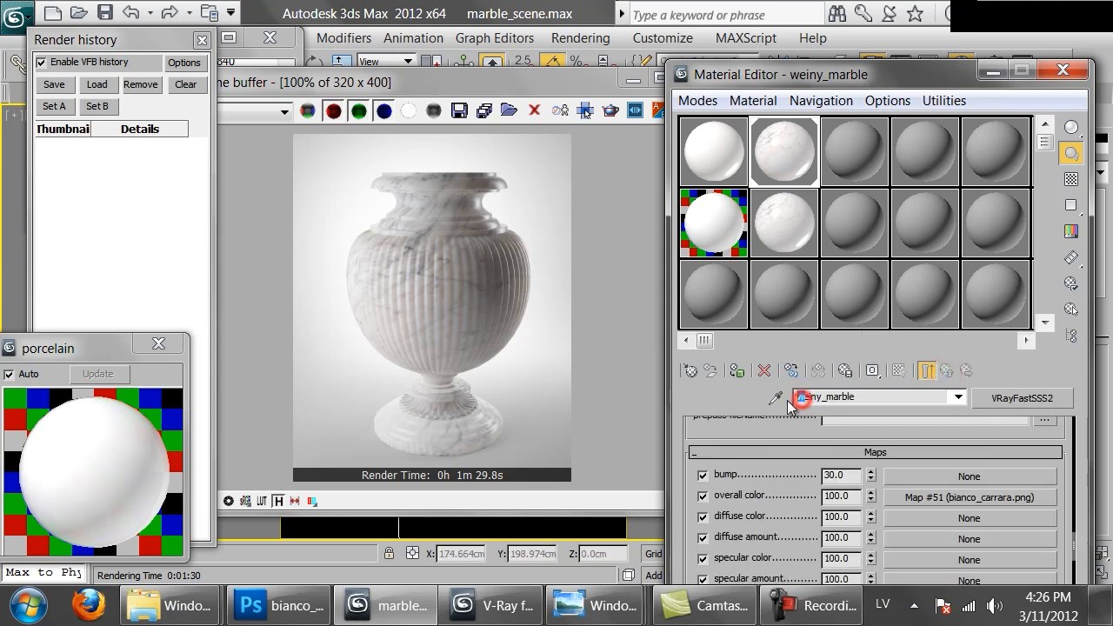
click(783, 213)
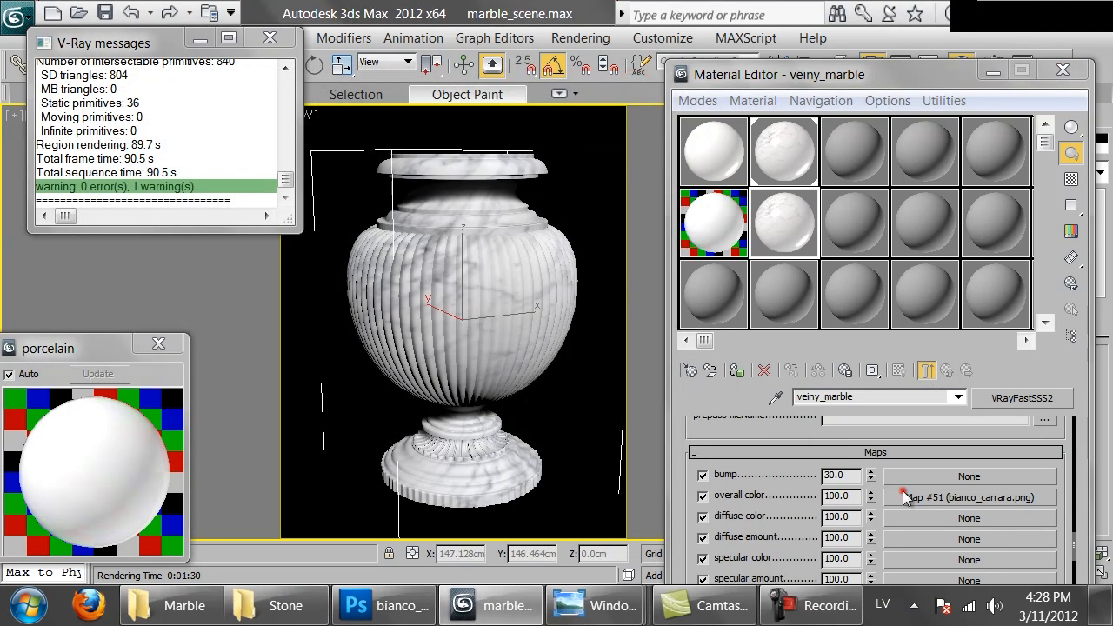
Load bianco_carrara_old.png as the copied material's overall color bitmap, check its enlarged sample and return to the material level
click(904, 498)
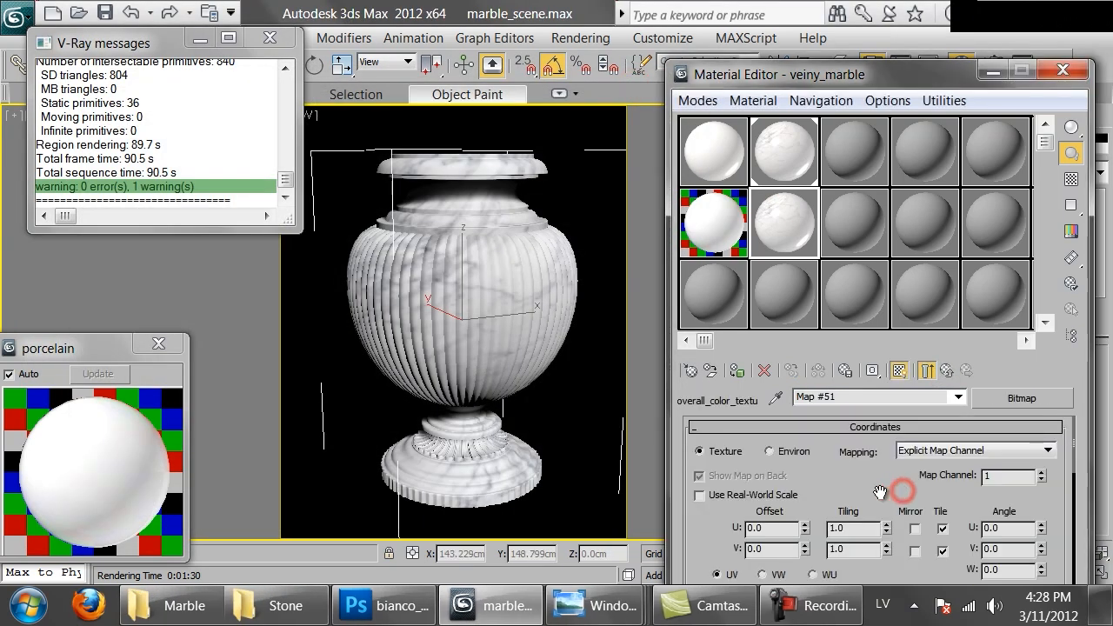
scroll(904, 569, down, 5)
click(860, 520)
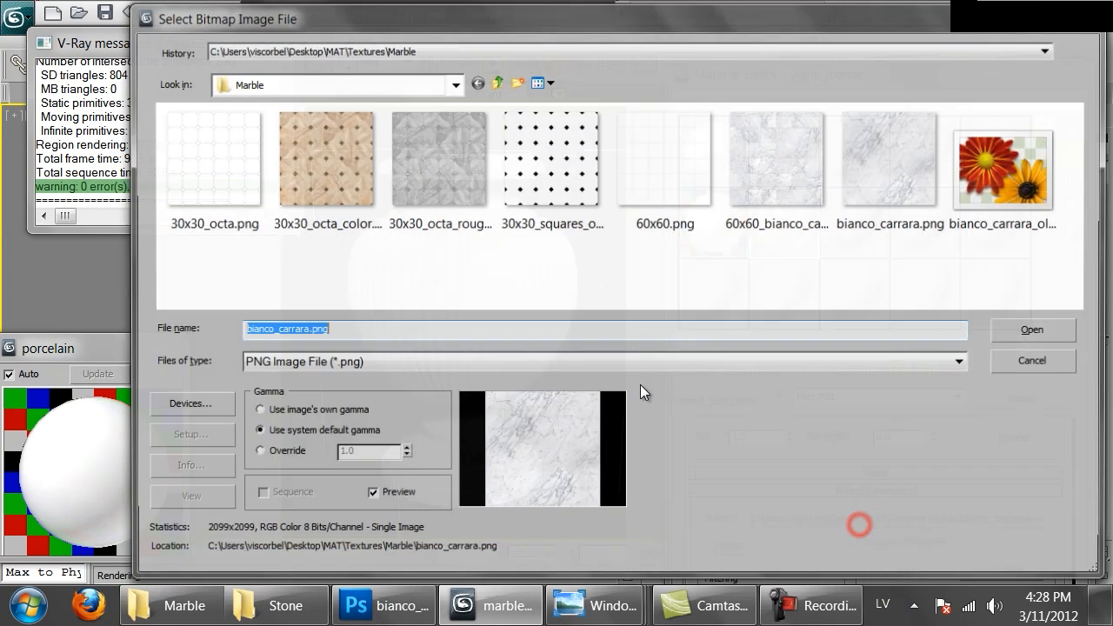
double_click(981, 186)
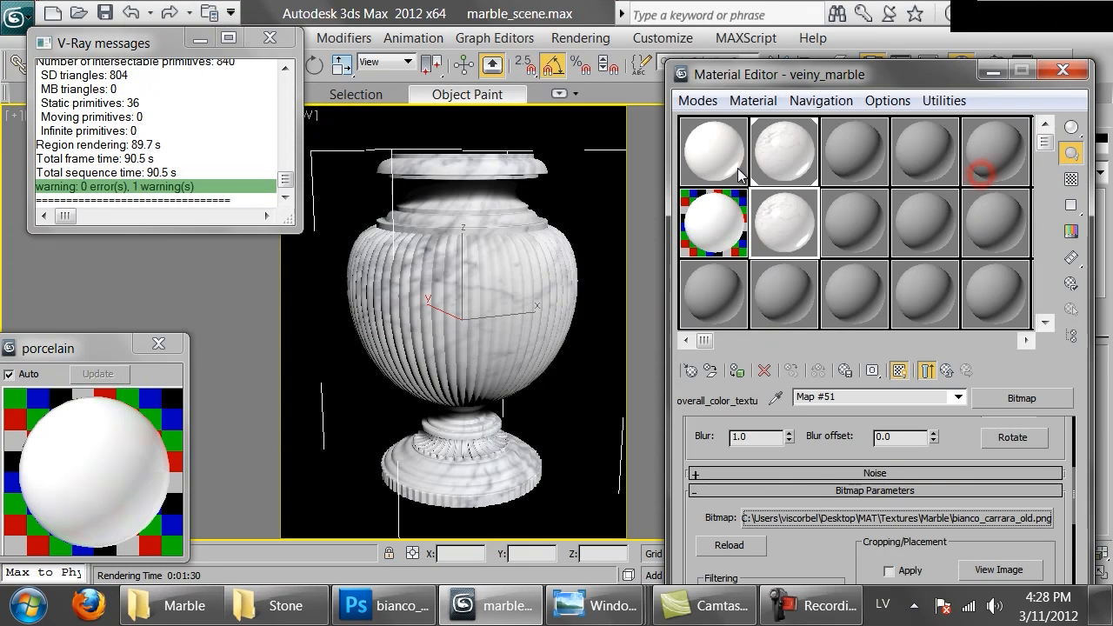
double_click(788, 215)
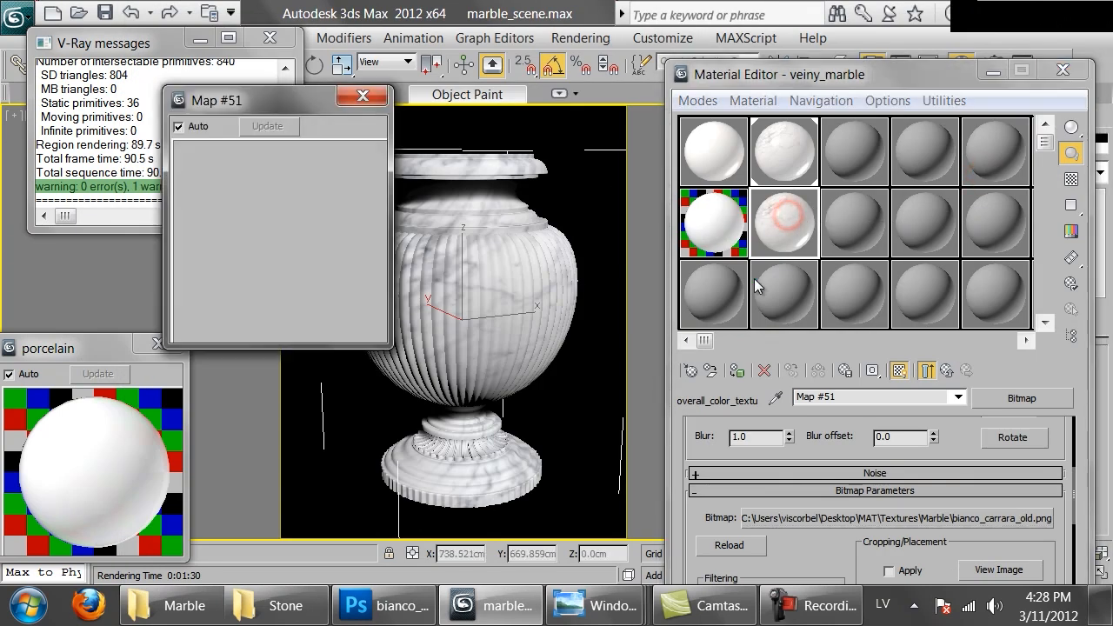
click(382, 101)
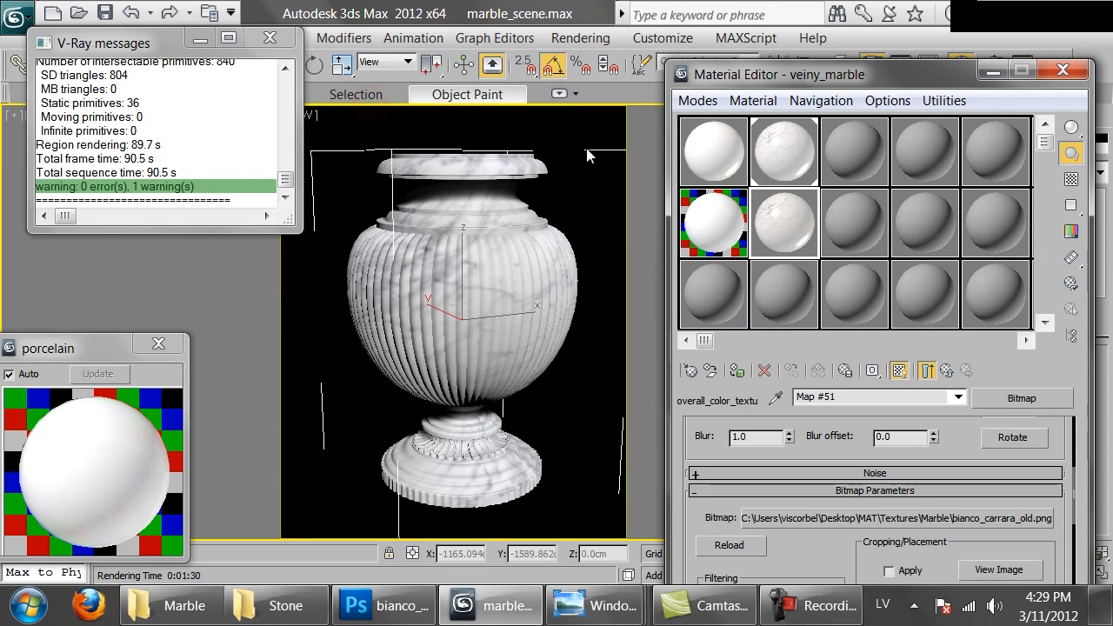
click(947, 372)
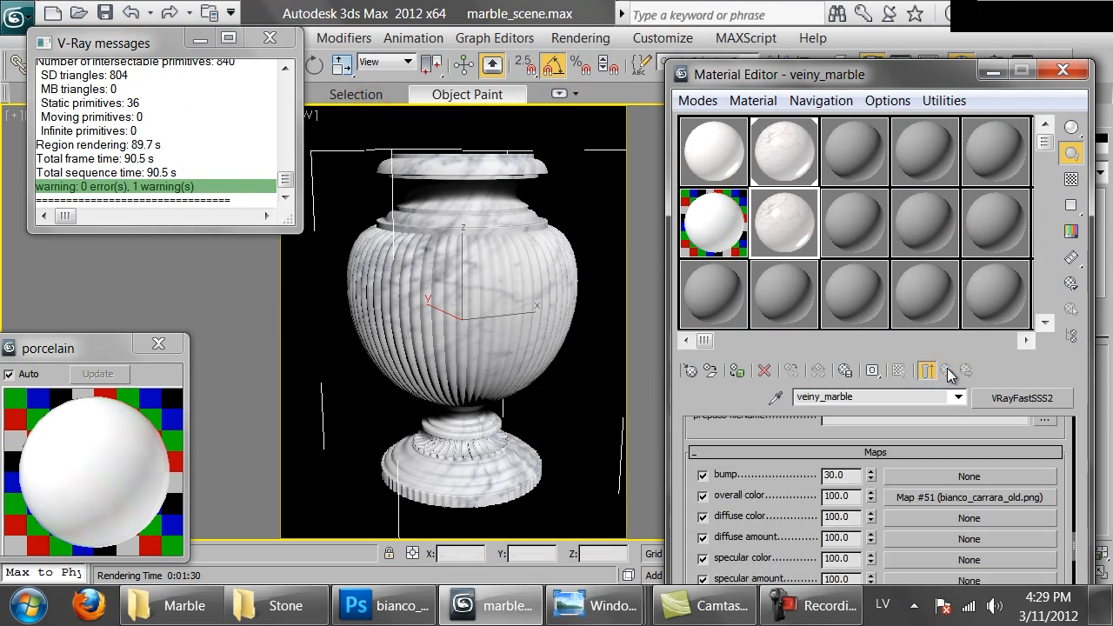
Replace the copied veiny_marble with a VRayBlendMtl, keeping the old material as sub-material, and add a VRayMtl as coat material 1
drag(754, 459, 756, 459)
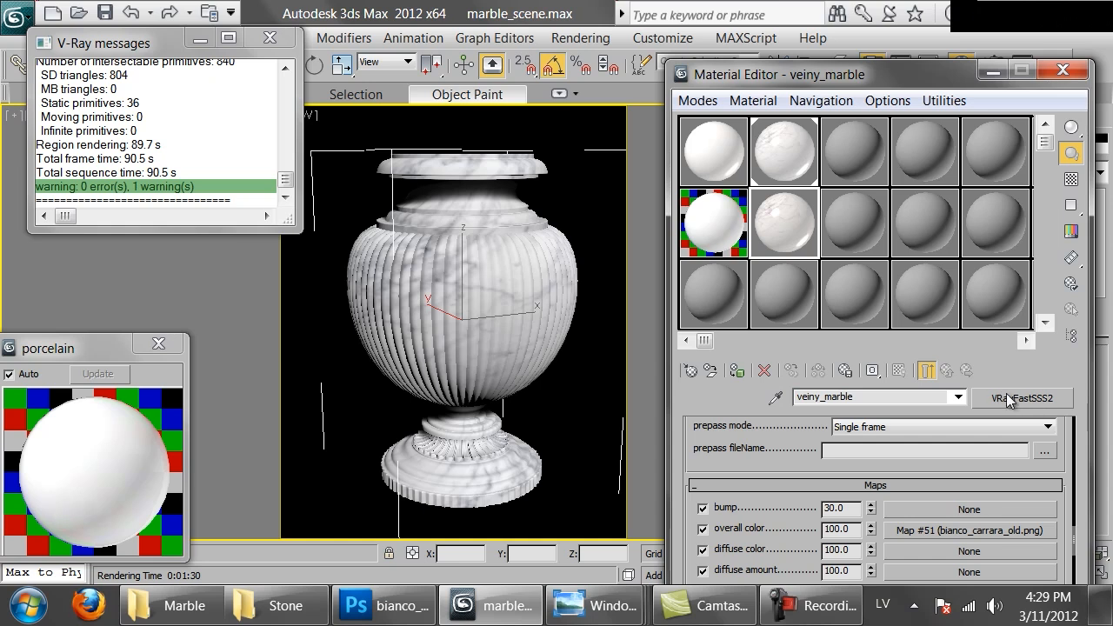
click(1008, 398)
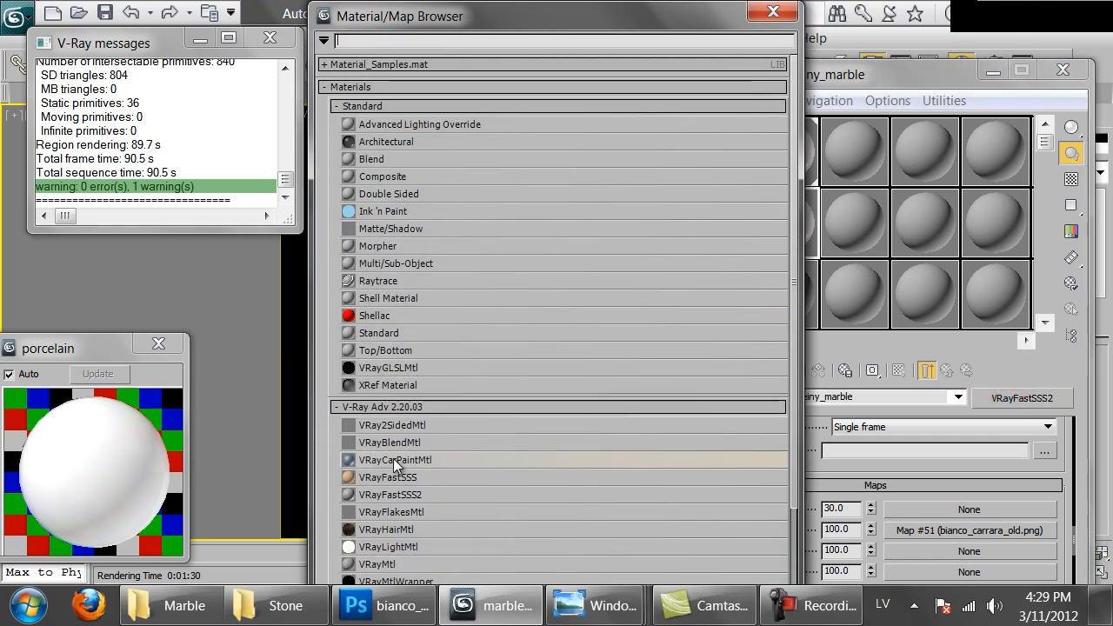
double_click(393, 445)
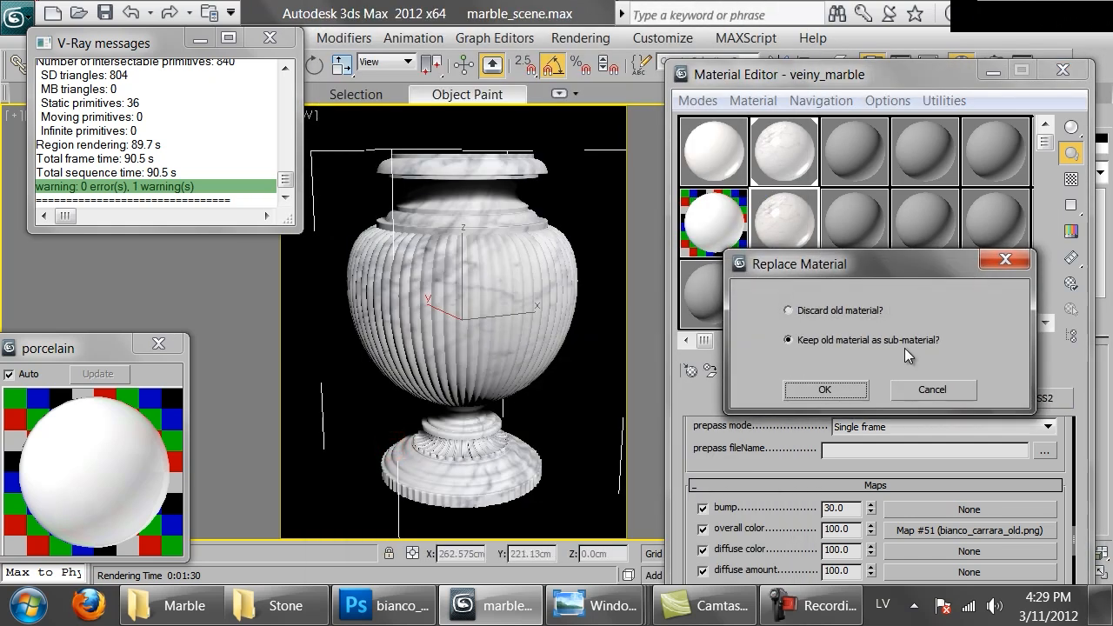
click(823, 390)
drag(737, 519, 748, 454)
click(741, 499)
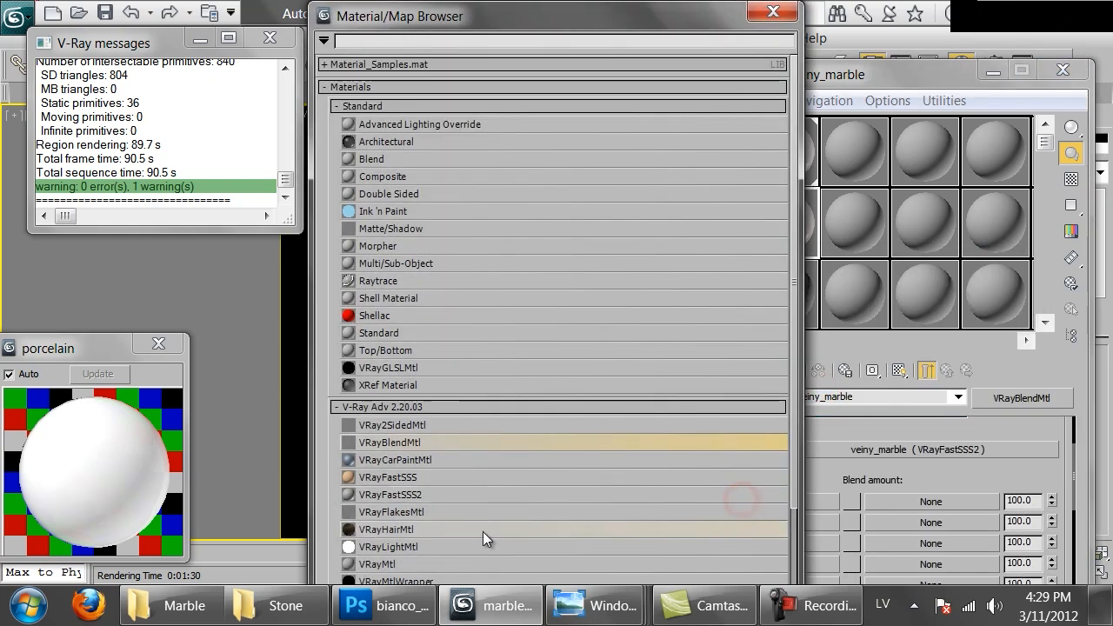
double_click(400, 564)
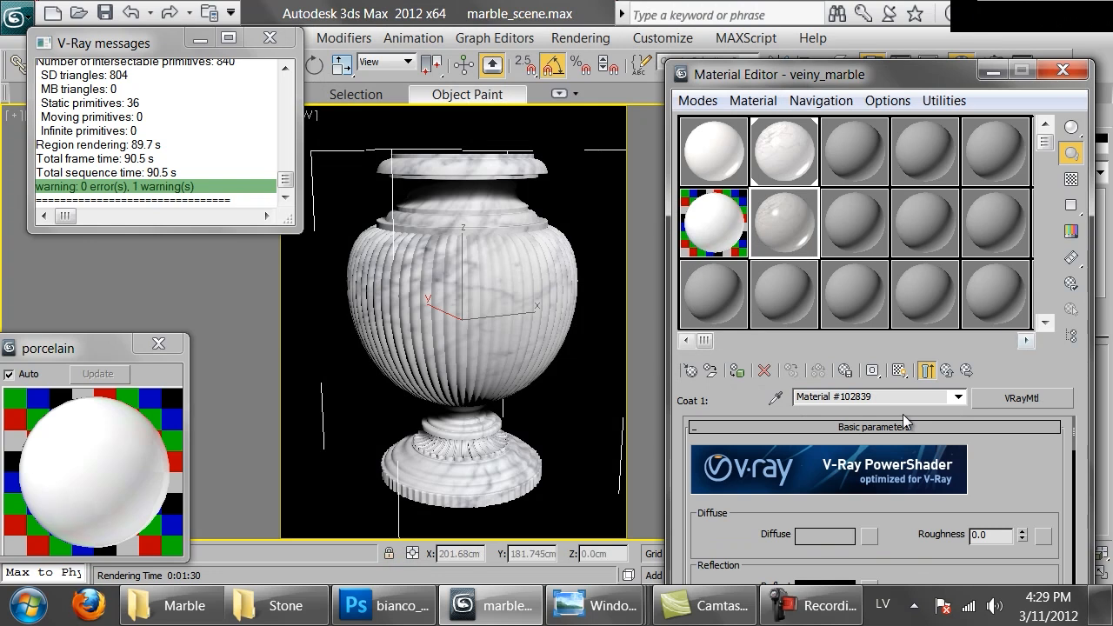
Set the coat's diffuse color to brown with hue 20, saturation 92 and value 85, and check the blend material's enlarged sample
drag(894, 538, 893, 476)
click(824, 472)
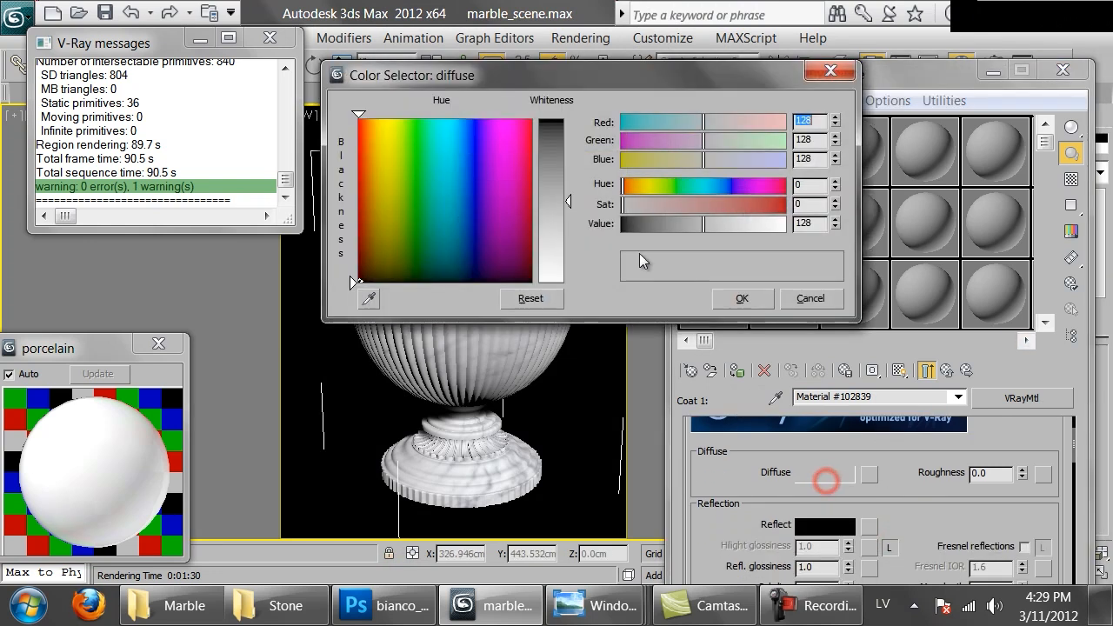
click(676, 224)
click(635, 185)
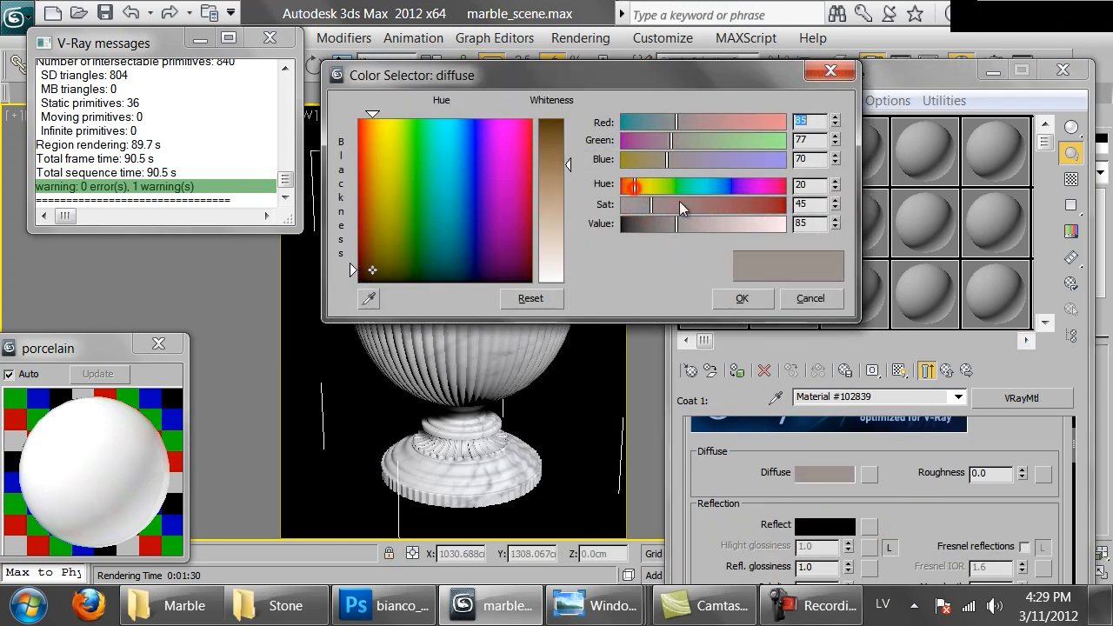
click(687, 204)
drag(686, 210, 681, 209)
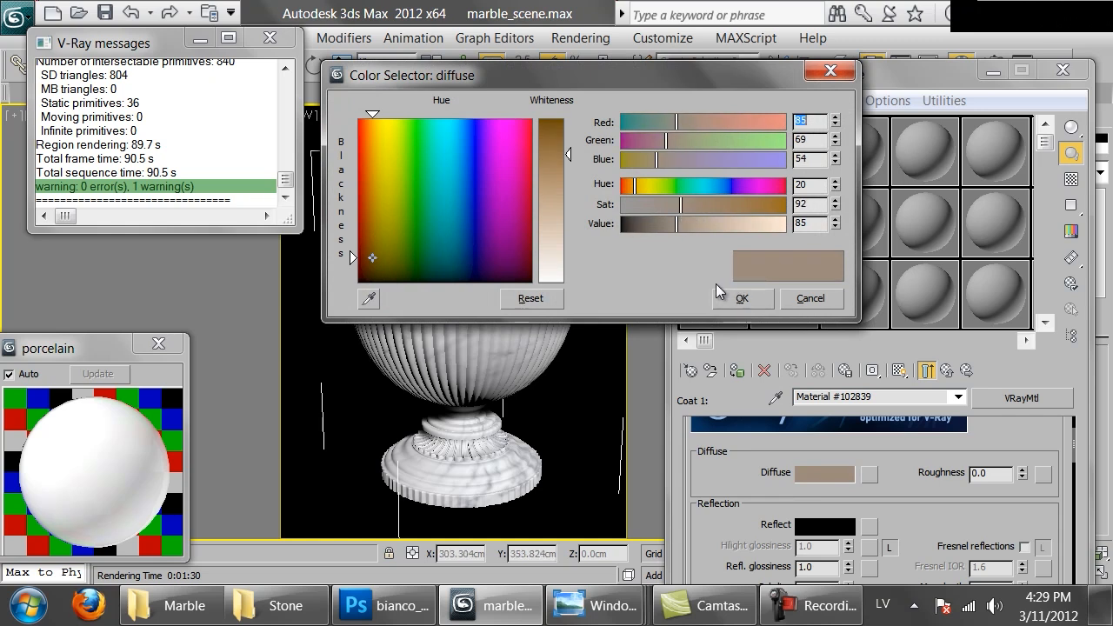
click(739, 298)
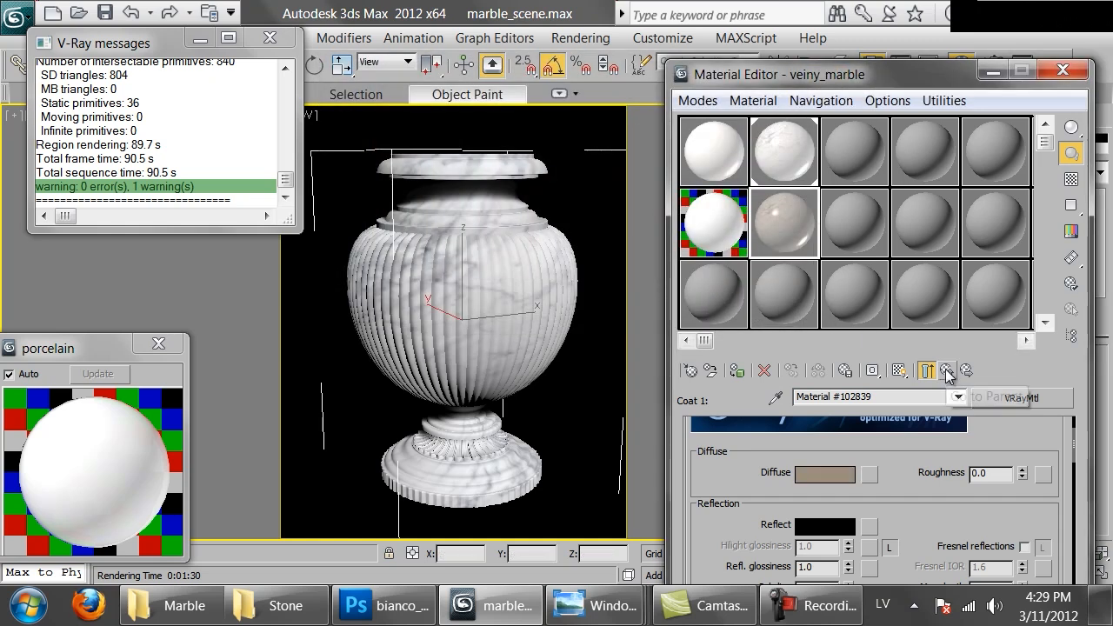
click(927, 370)
double_click(783, 224)
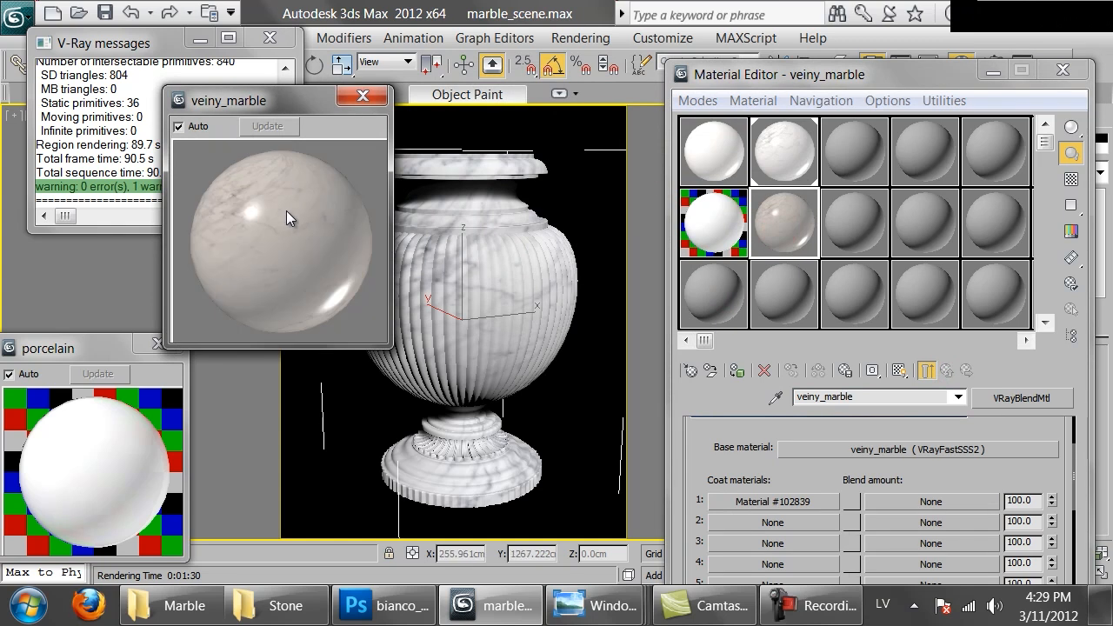
Assign a VRayDirt map to the blend amount of coat 1
click(904, 504)
click(527, 437)
scroll(477, 401, down, 7)
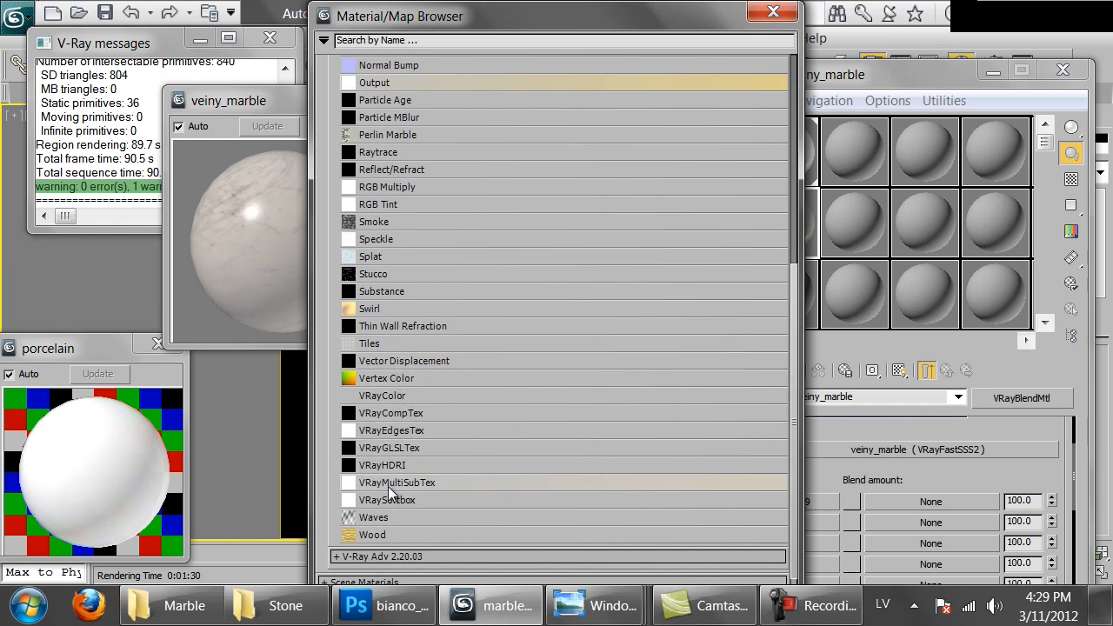
scroll(389, 513, down, 1)
click(388, 529)
scroll(390, 484, down, 2)
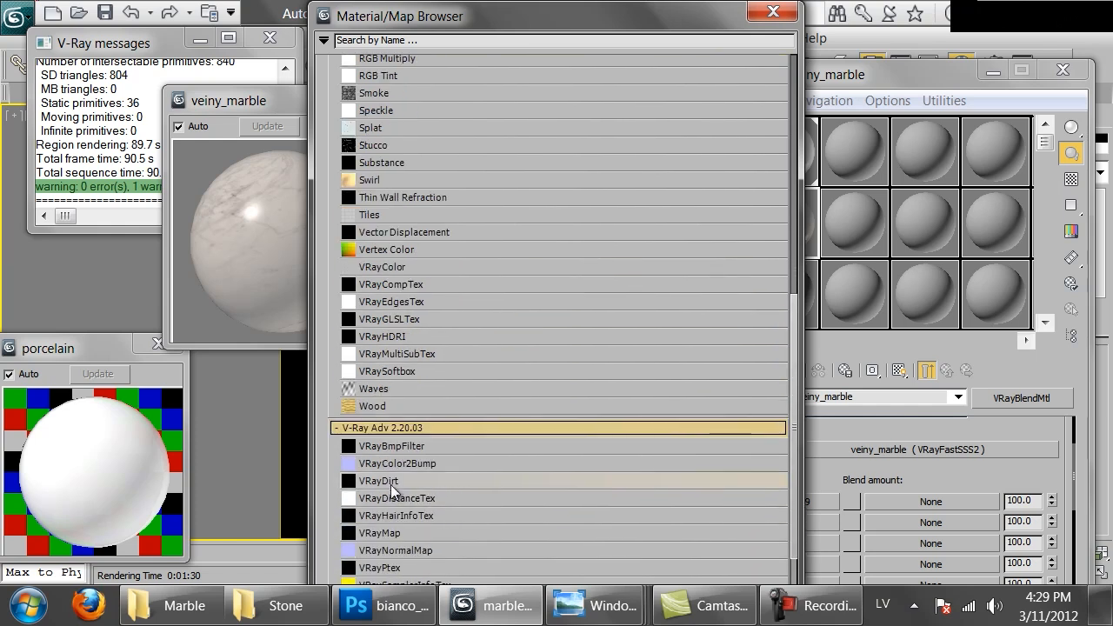
double_click(390, 481)
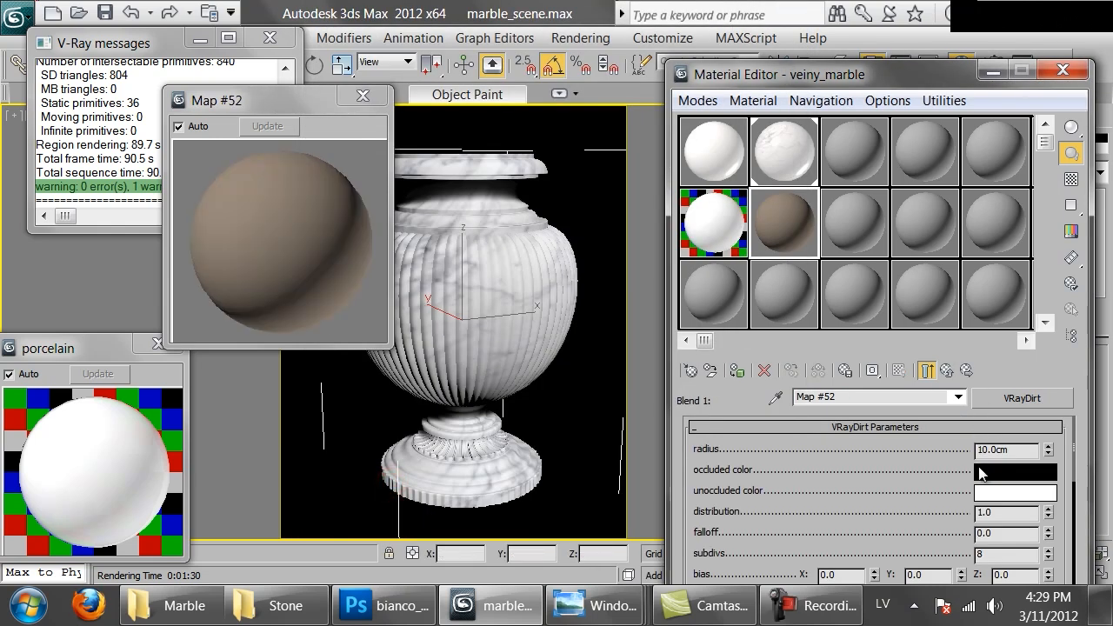
Swap the dirt map's colors so the occluded color is white and the unoccluded color is black
click(999, 477)
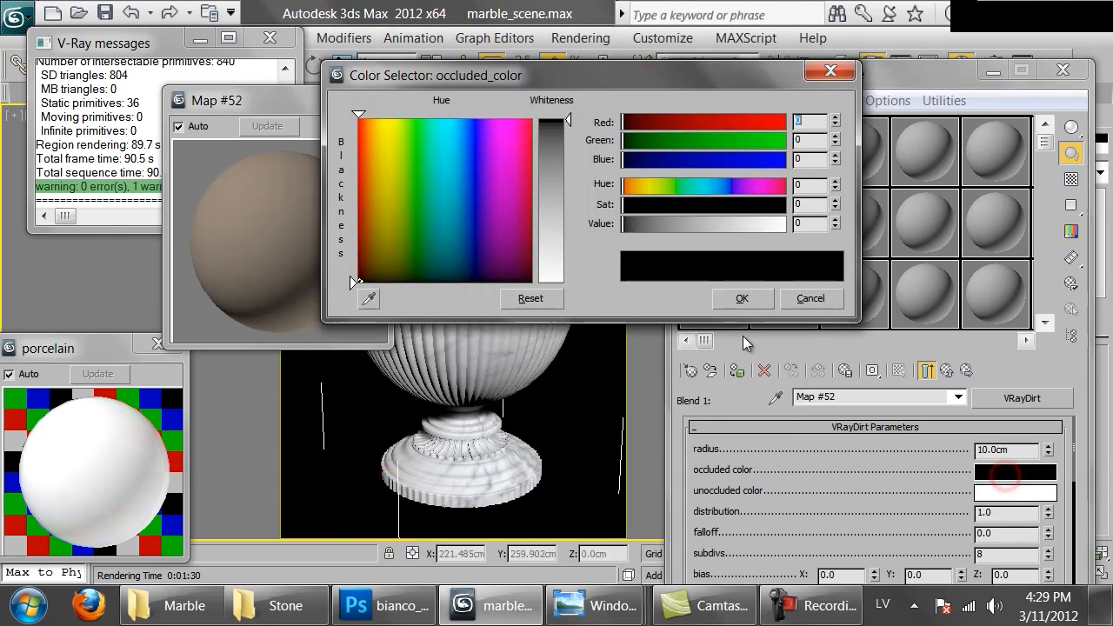
click(833, 300)
drag(1015, 471, 1012, 492)
click(753, 341)
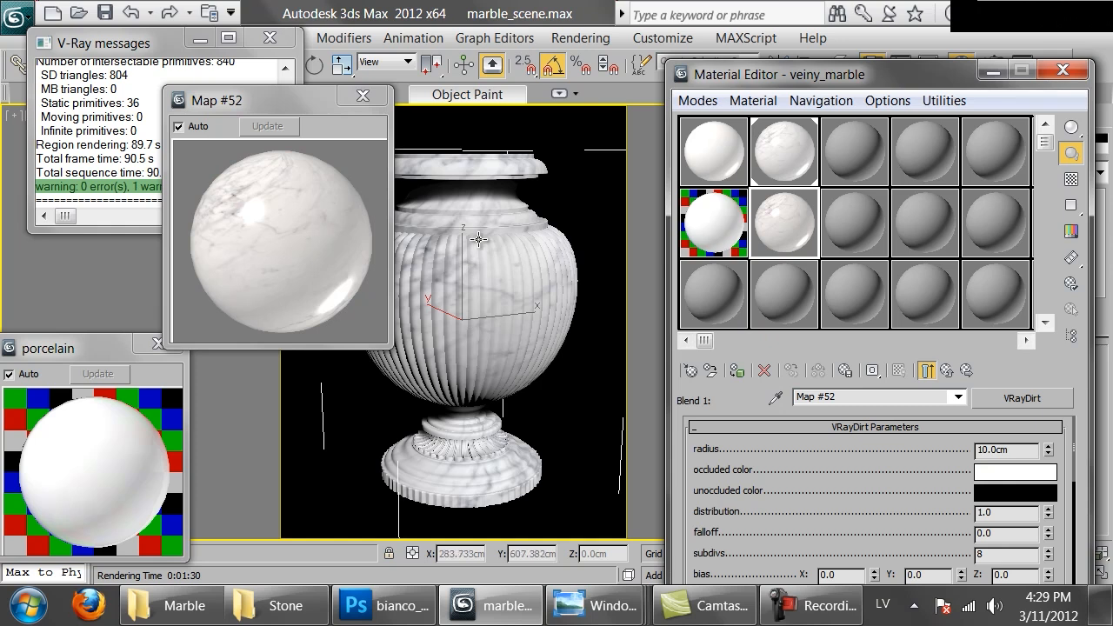
Set the dirt map's radius to 3.0 cm and enter a new subdivs value
drag(1022, 453, 817, 448)
key(Return)
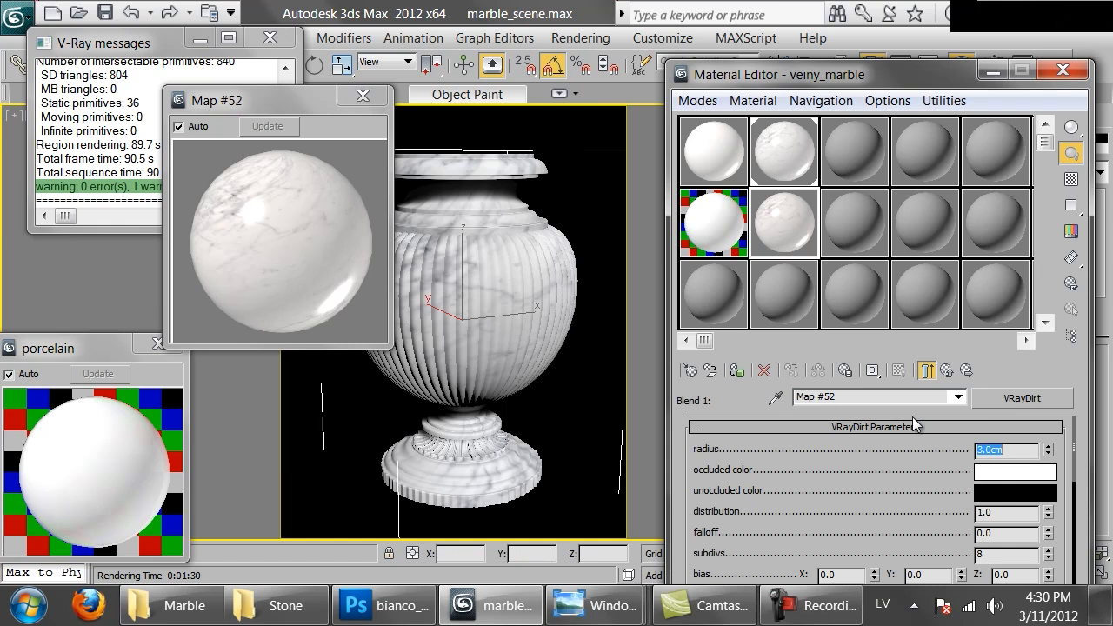
drag(907, 531, 908, 504)
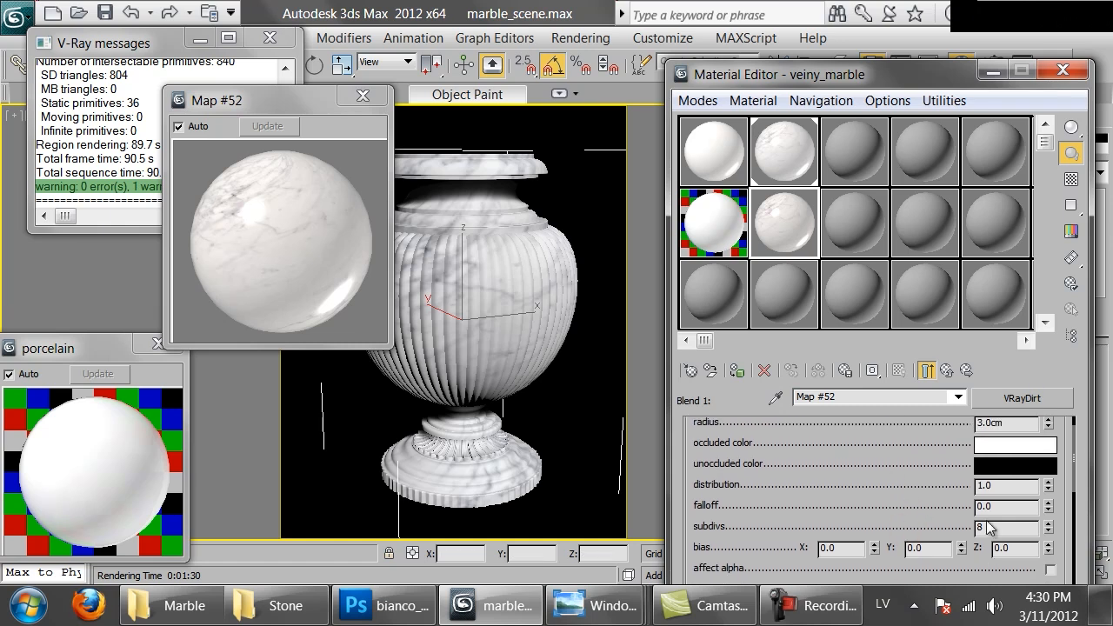
drag(1012, 530, 824, 187)
text(16)
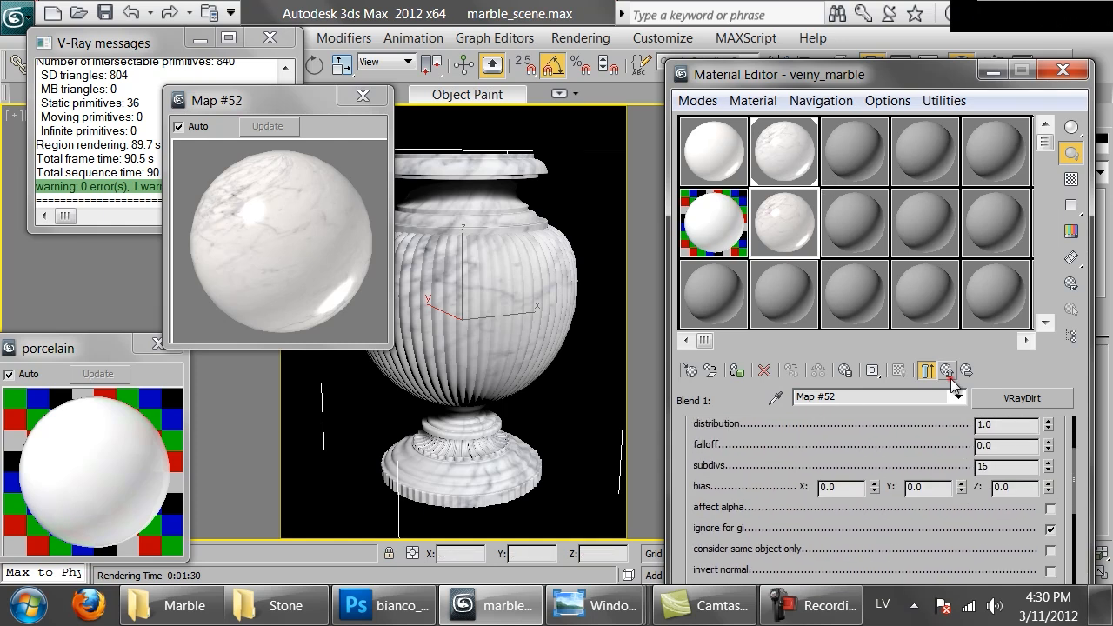
Copy the VRayDirt map from coat 1's blend amount and paste it as a copy into its own unoccluded color map
click(947, 370)
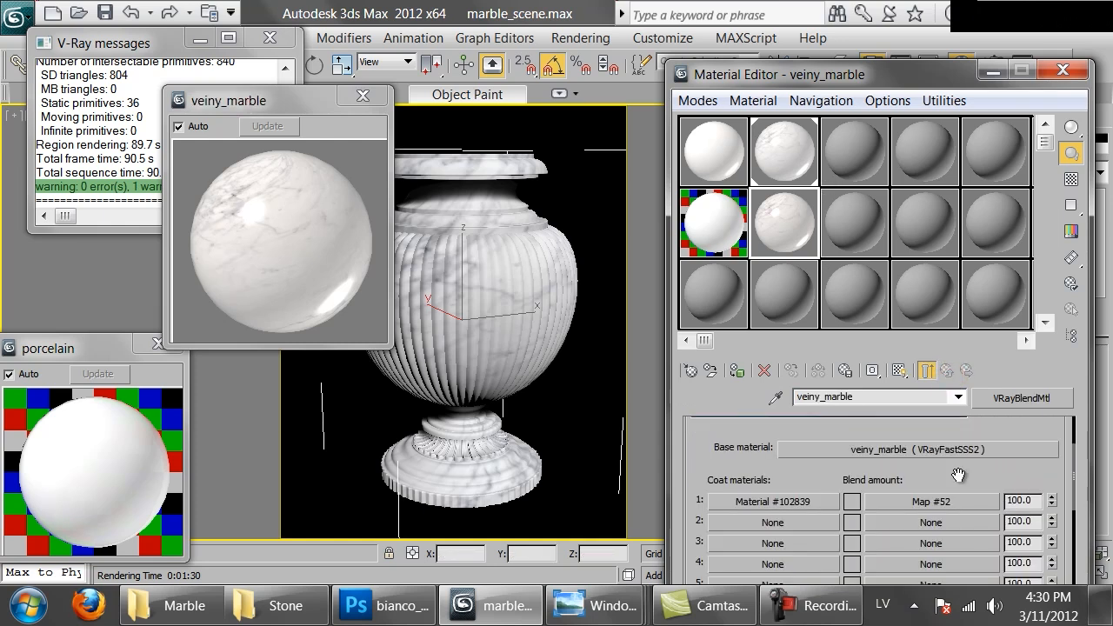
right_click(943, 503)
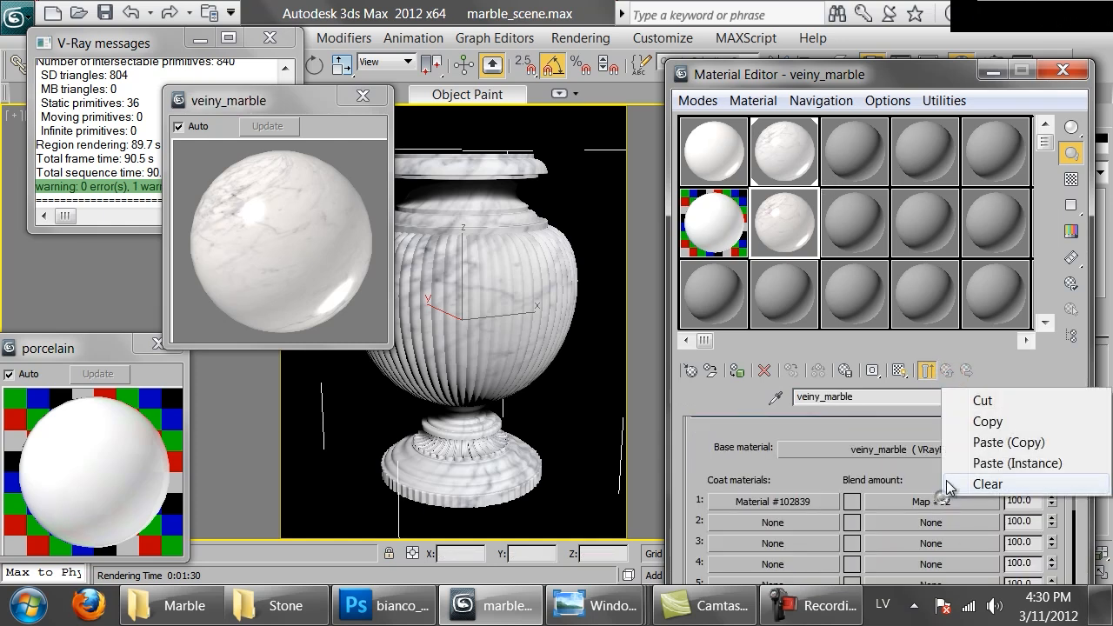
click(980, 423)
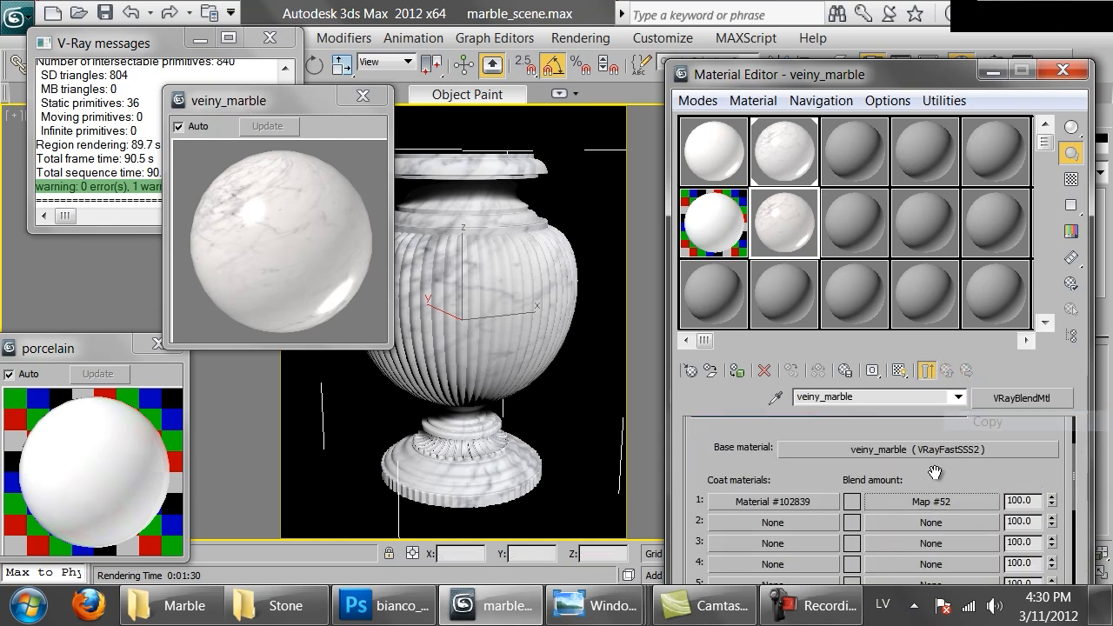
click(885, 501)
scroll(874, 486, down, 5)
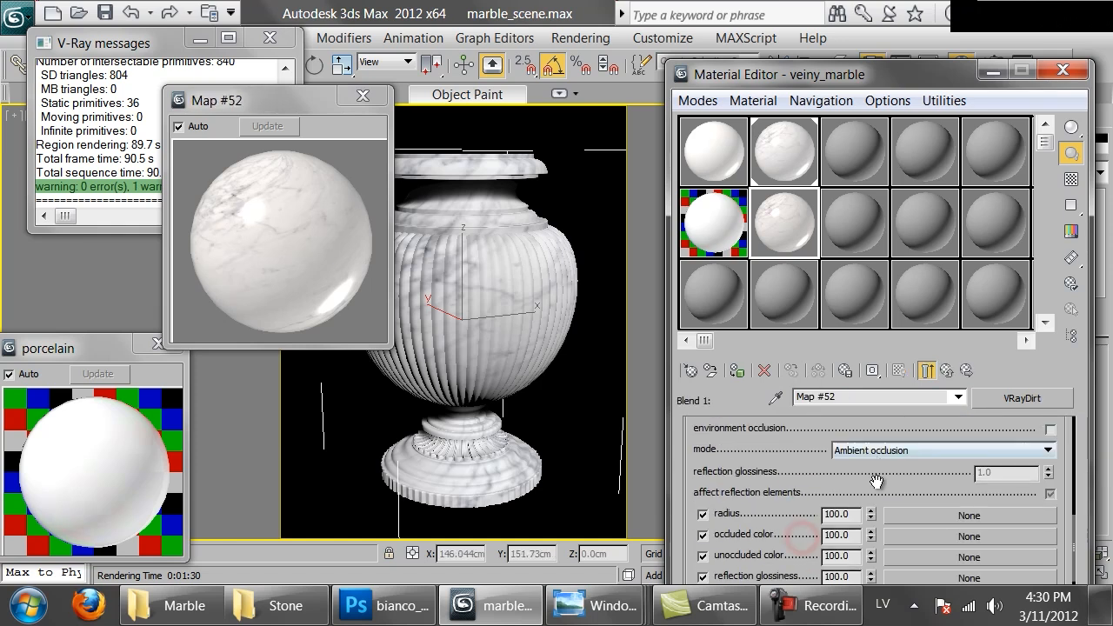
right_click(904, 509)
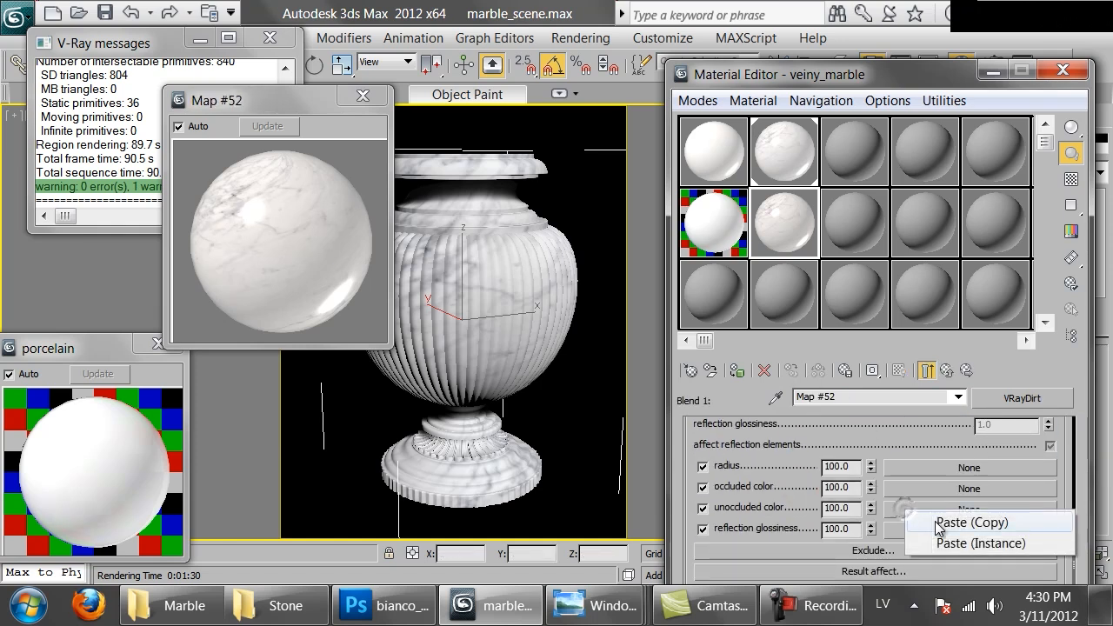
click(938, 523)
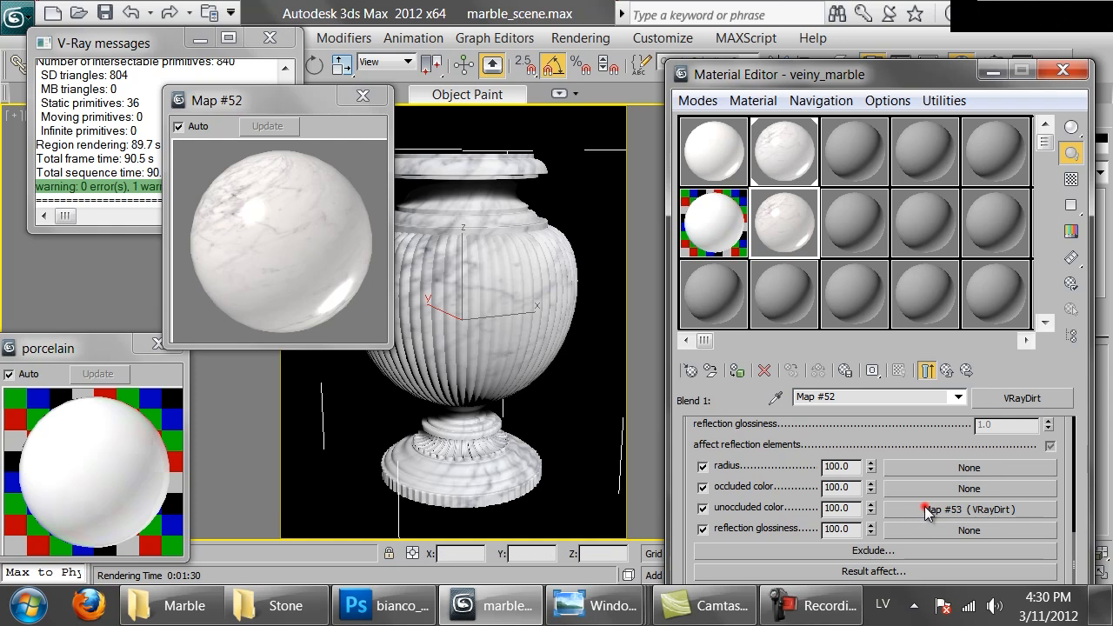
Paste another VRayDirt copy into the nested dirt map's unoccluded color and return to the blend material level
click(924, 509)
right_click(924, 510)
click(937, 516)
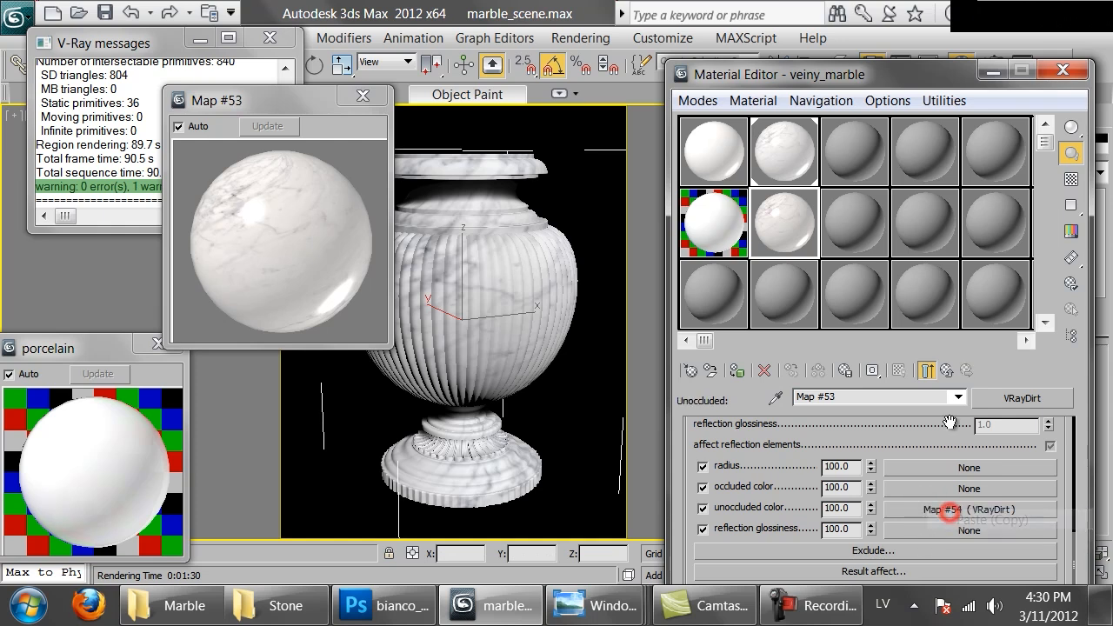
click(945, 369)
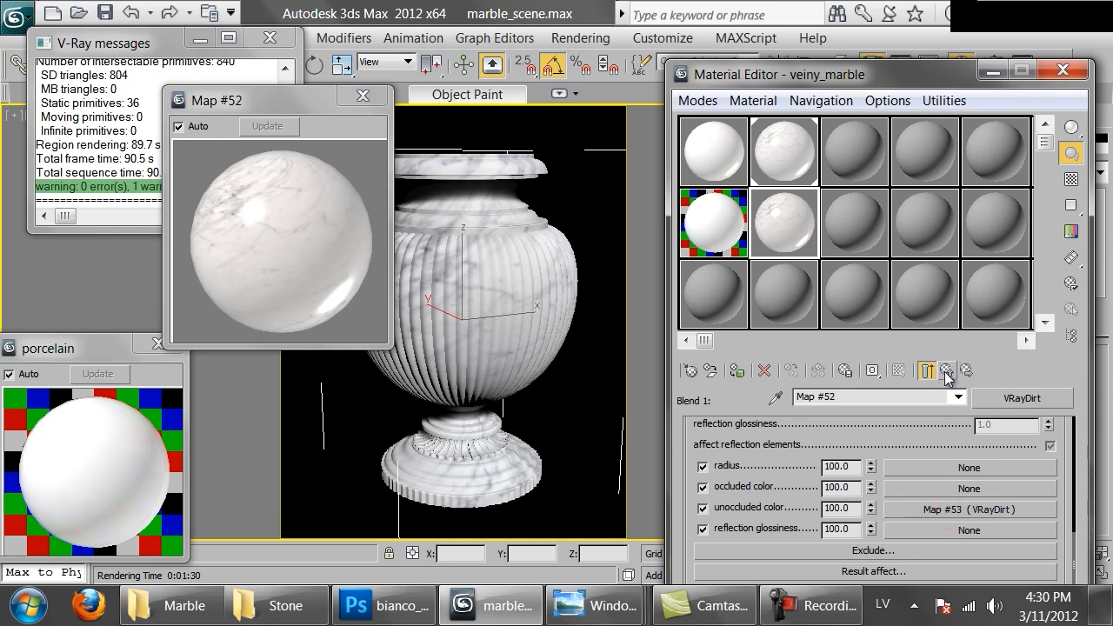
click(946, 371)
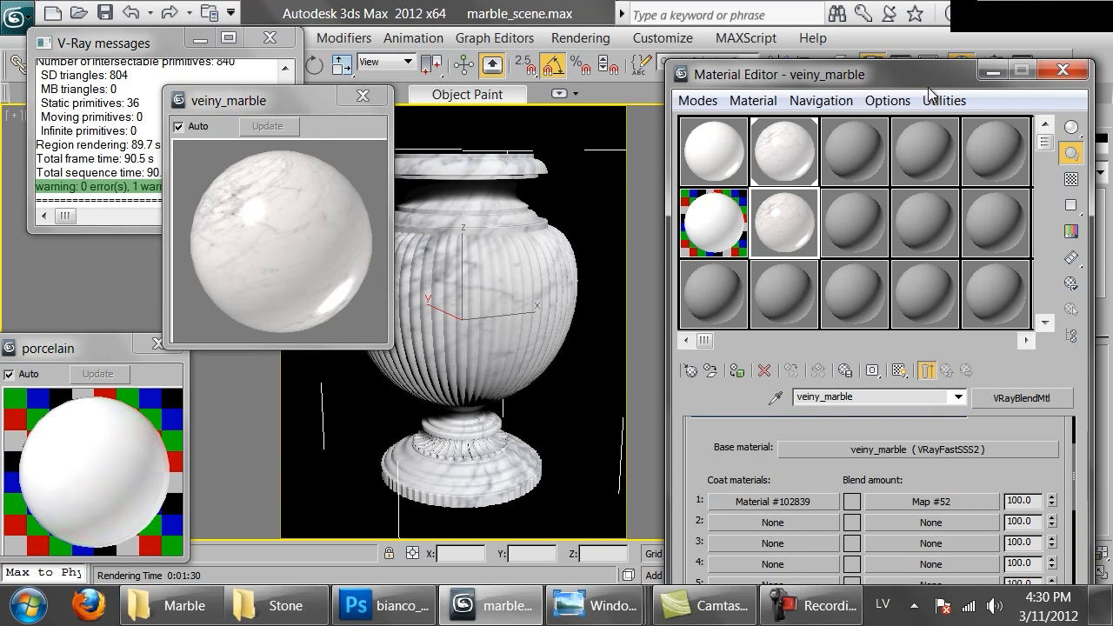
Assign the blend material to the selected vase, renaming it veiny_marble_old
click(736, 371)
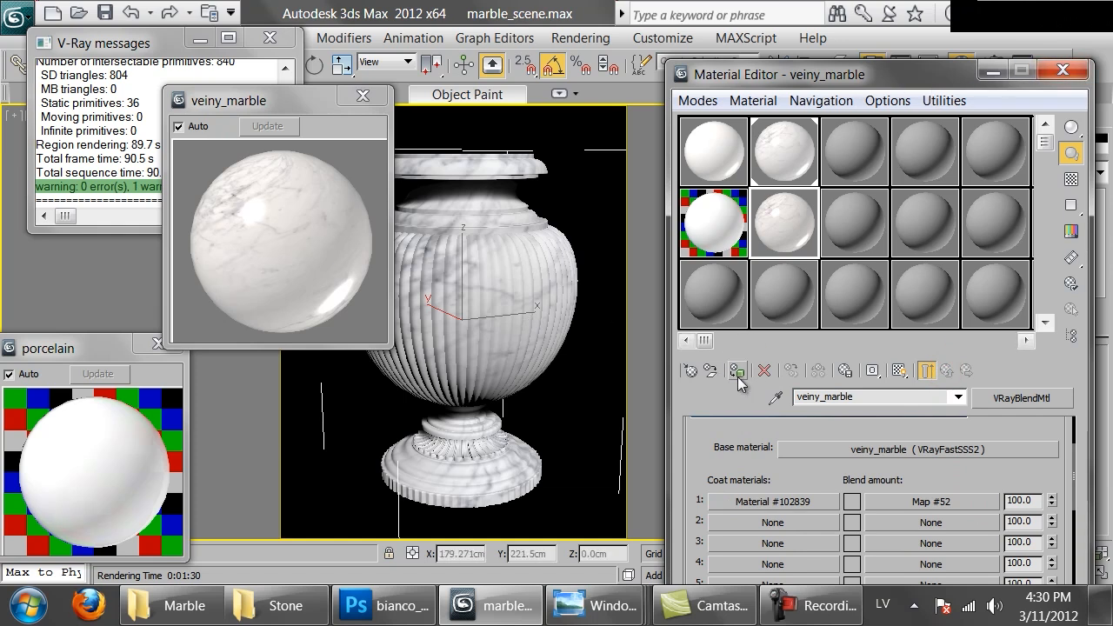
click(425, 287)
click(506, 333)
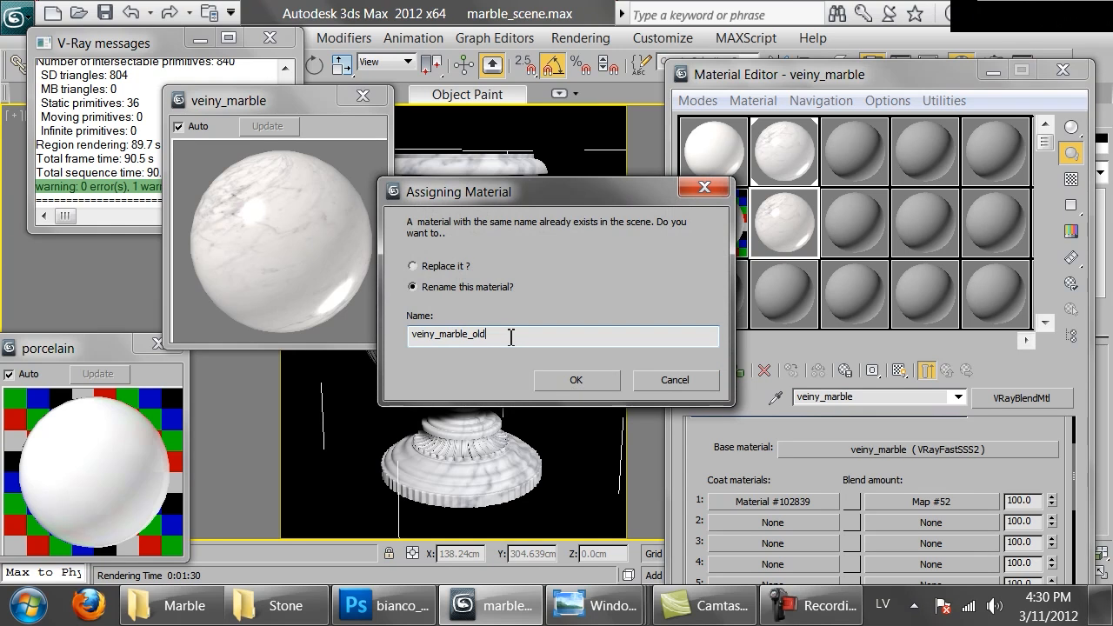
click(576, 380)
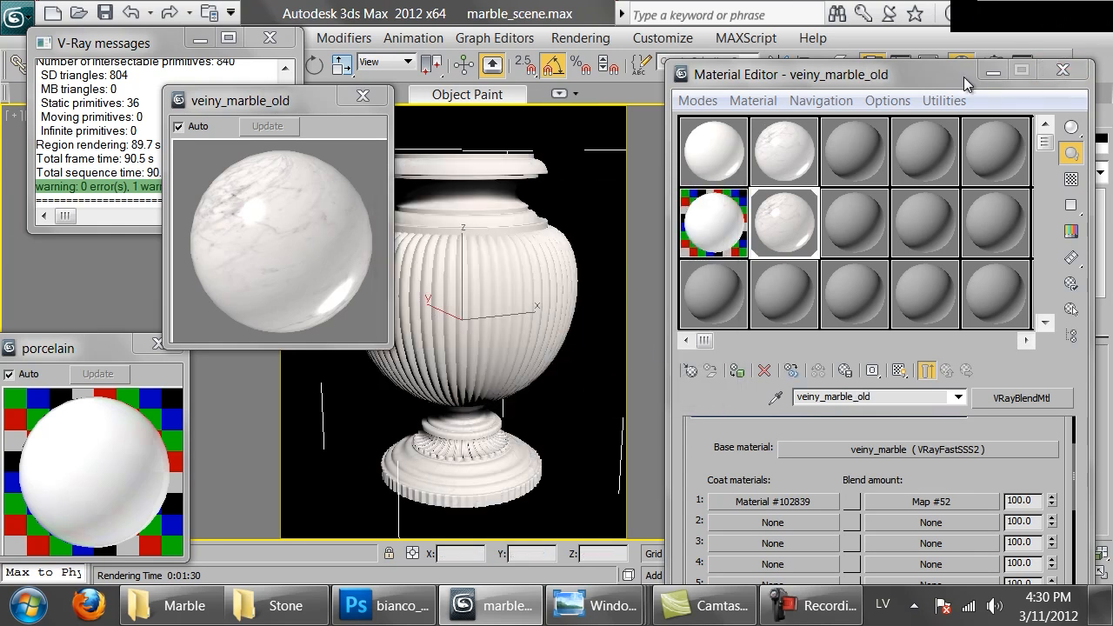
Minimize the Material Editor, render the vase and inspect its rim and fluted body in the frame buffer at 200%
click(993, 70)
click(1050, 65)
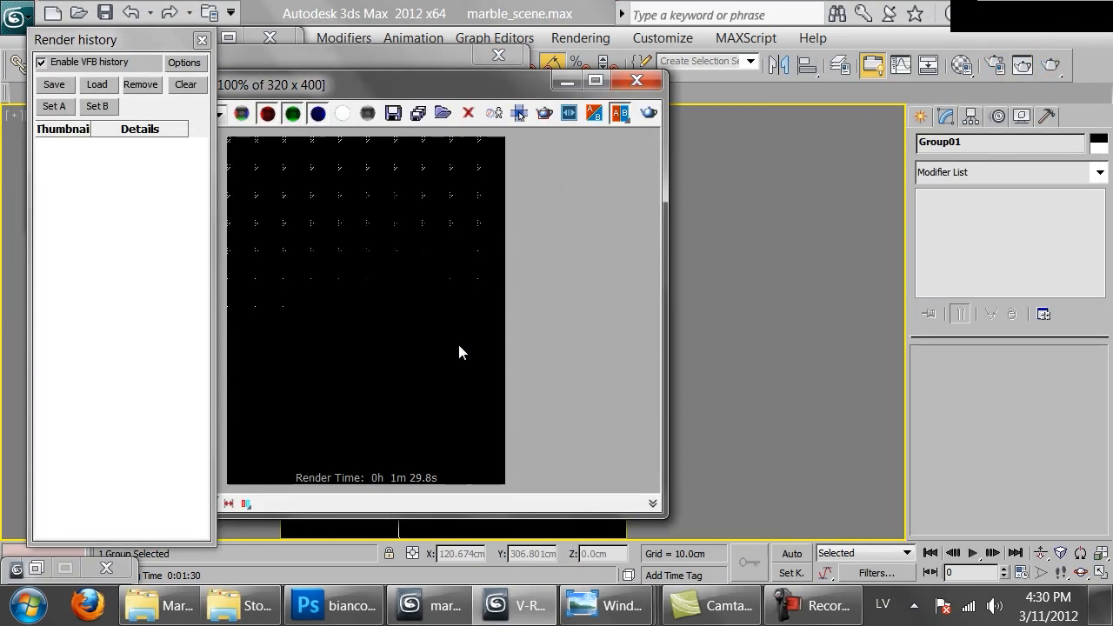
scroll(355, 283, down, 1)
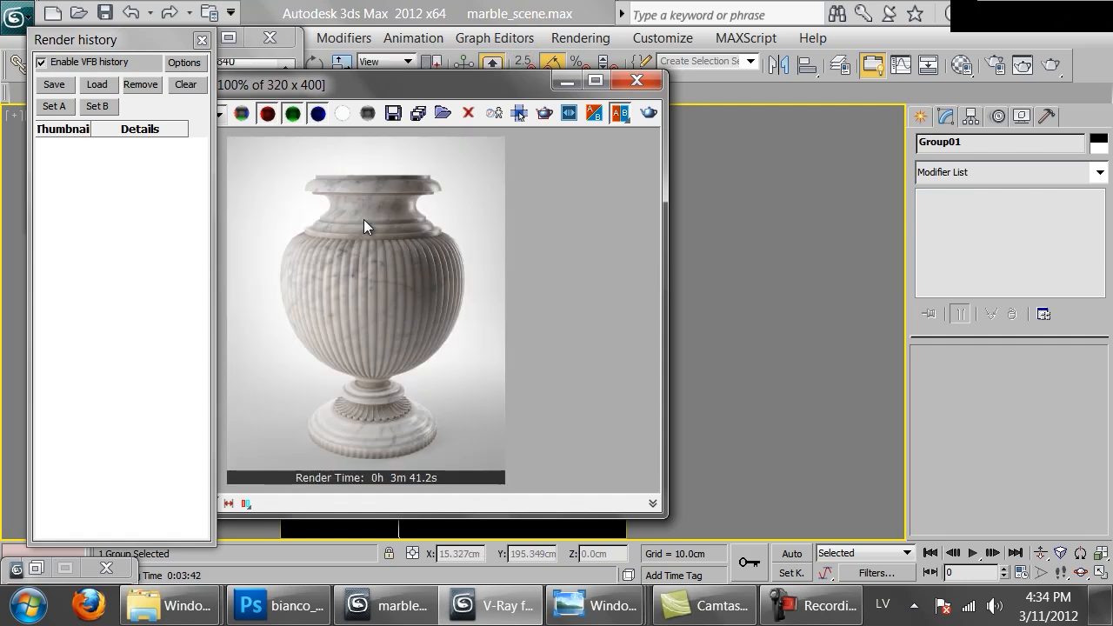
drag(382, 85, 618, 81)
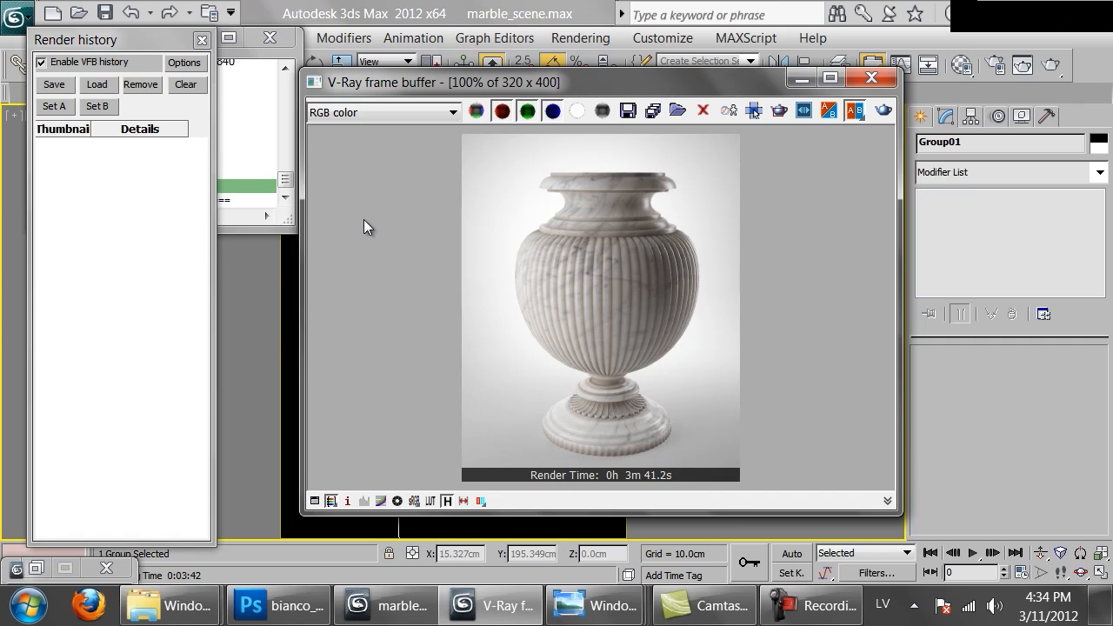
scroll(363, 219, up, 1)
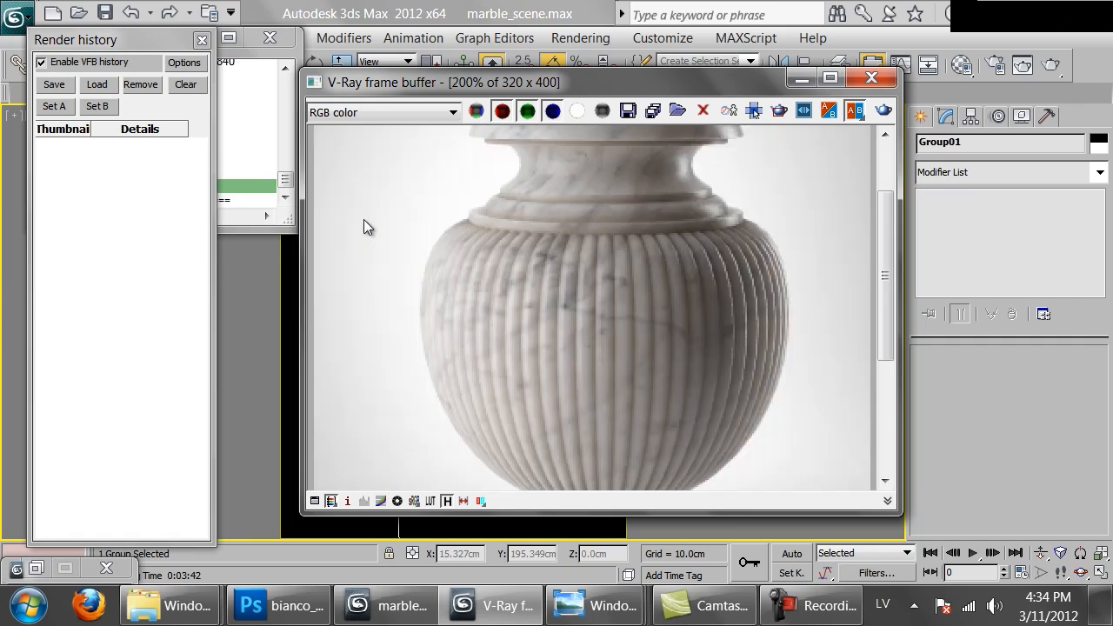
middle_drag(363, 219, 363, 316)
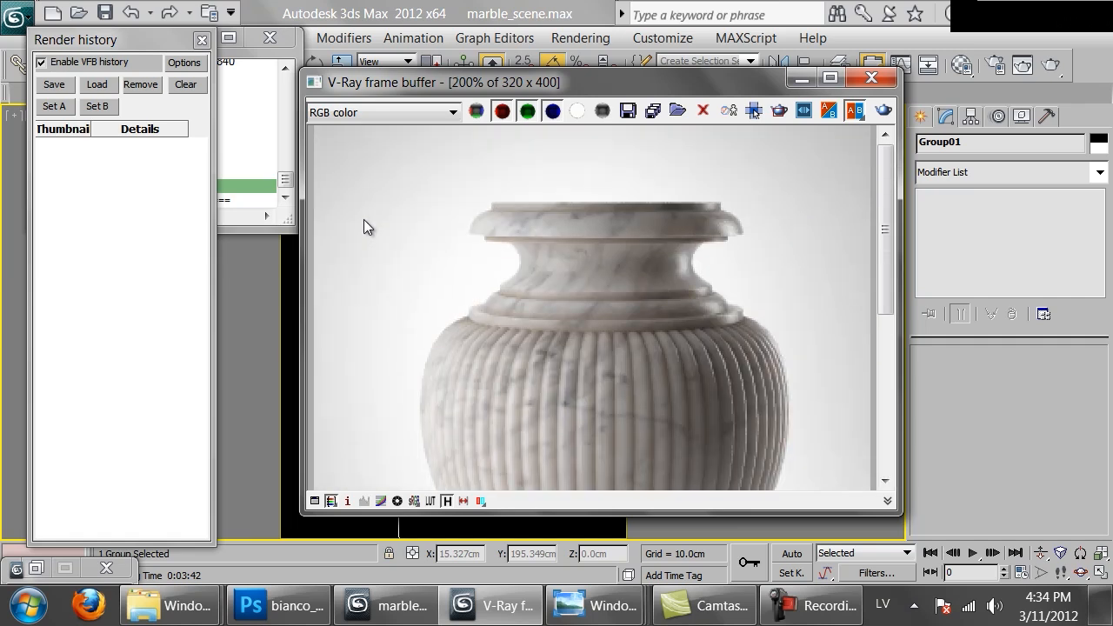
Inspect the fluted body and base of the rendered vase in the frame buffer and reopen the Material Editor
scroll(363, 219, down, 6)
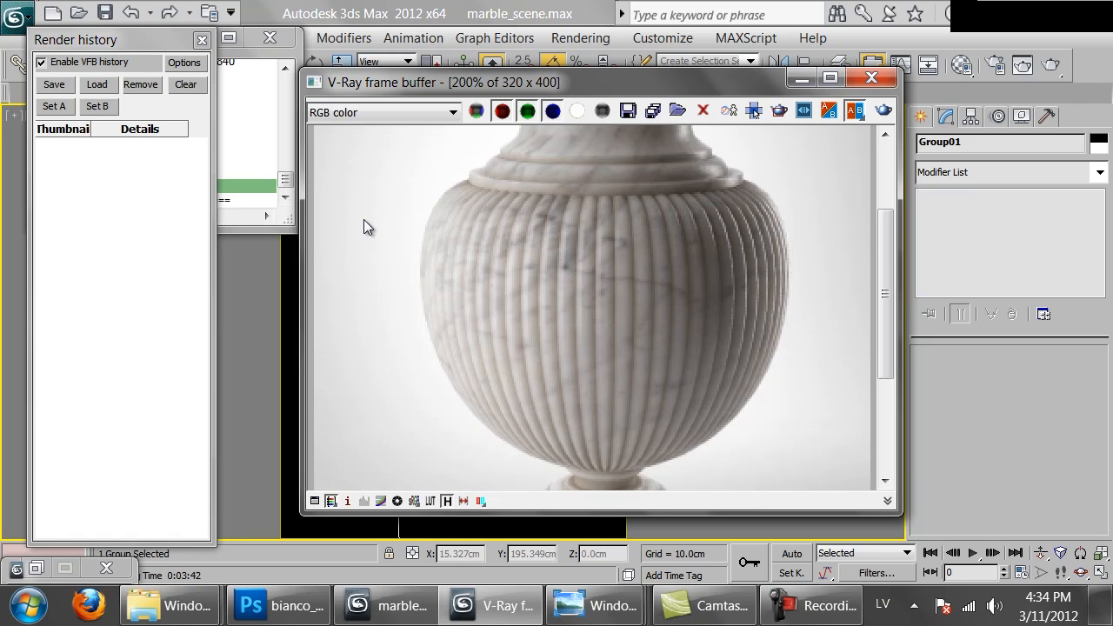
scroll(363, 227, down, 1)
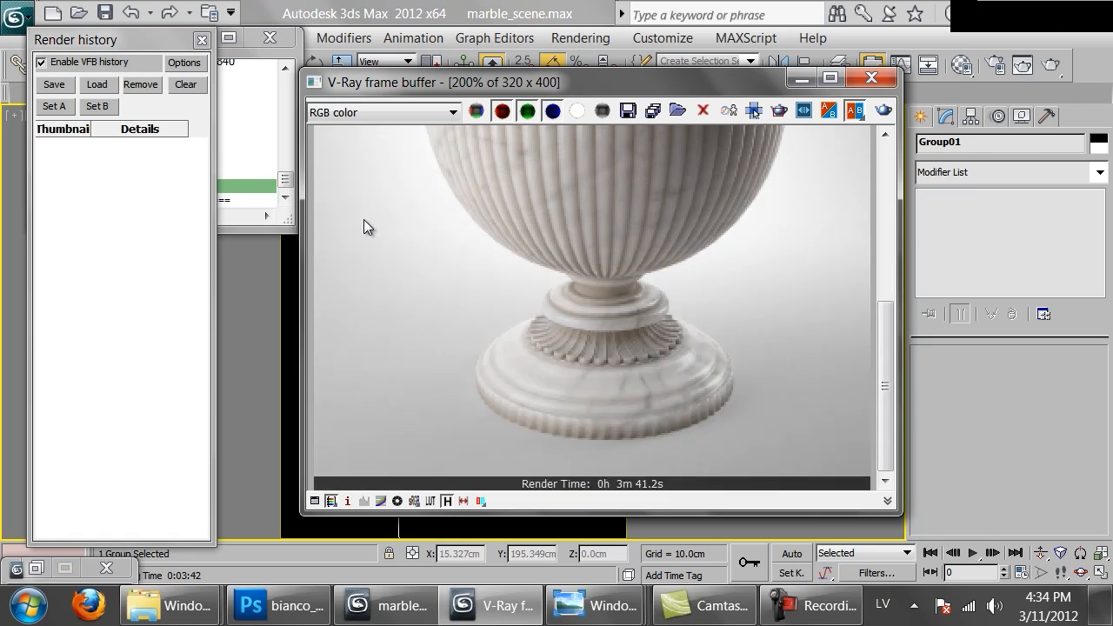
scroll(364, 227, up, 3)
double_click(365, 220)
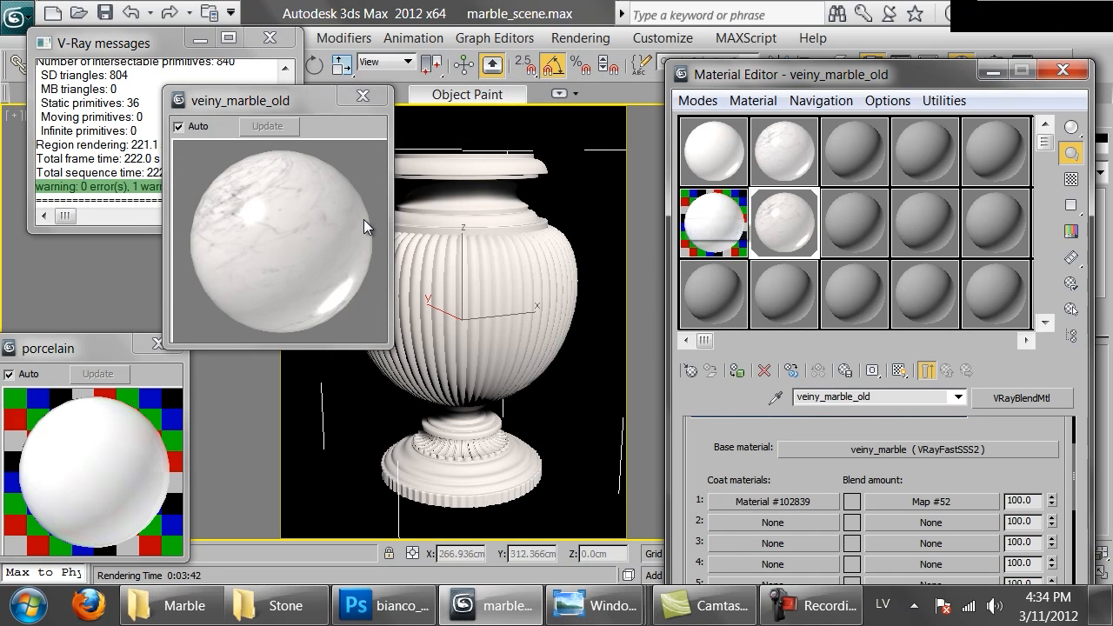
Create a new VRayMtl in the unused material slot below the porcelain material
click(711, 300)
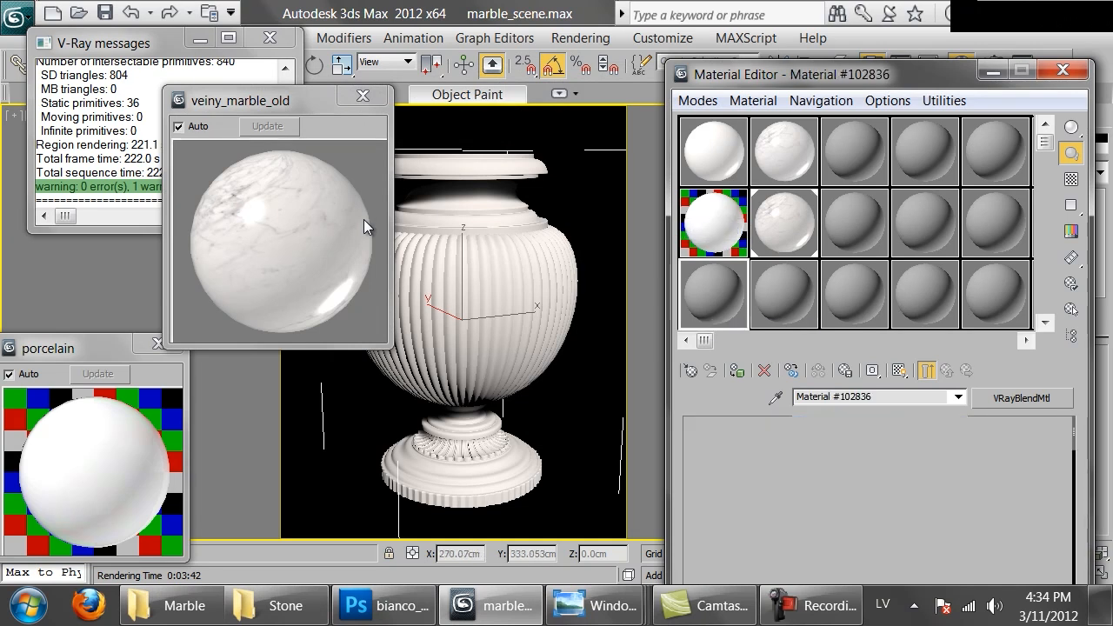
click(690, 371)
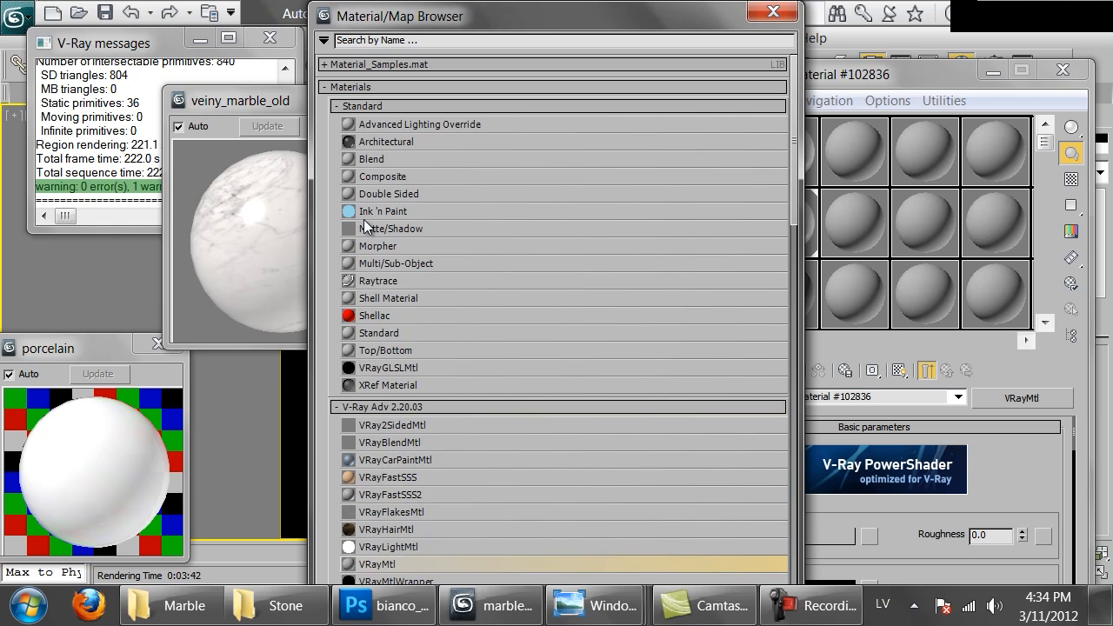
double_click(376, 564)
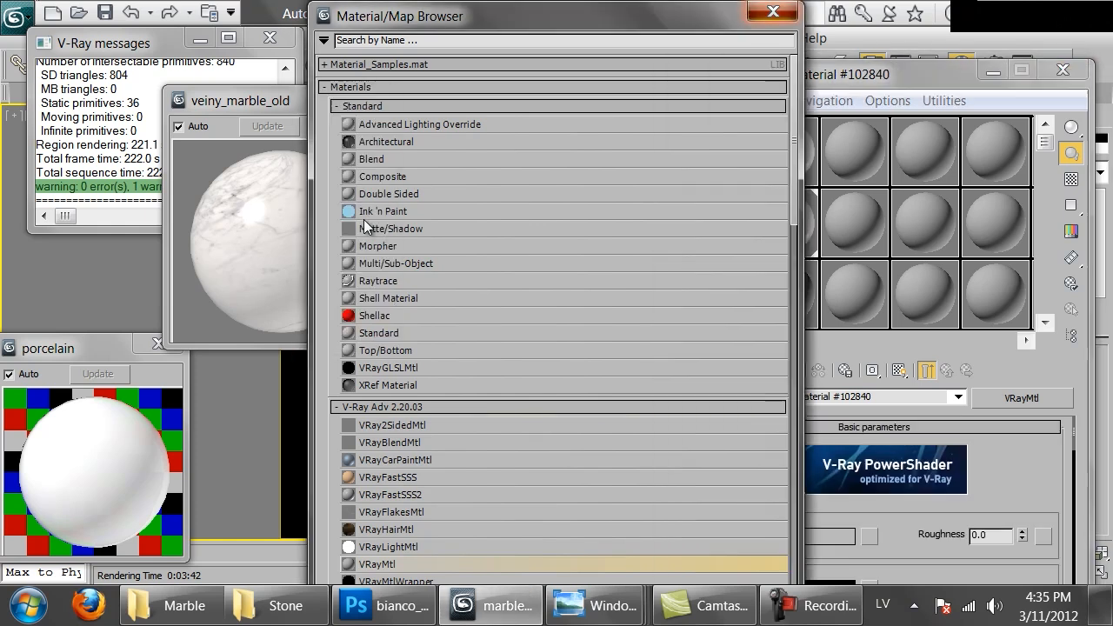
click(773, 12)
click(276, 606)
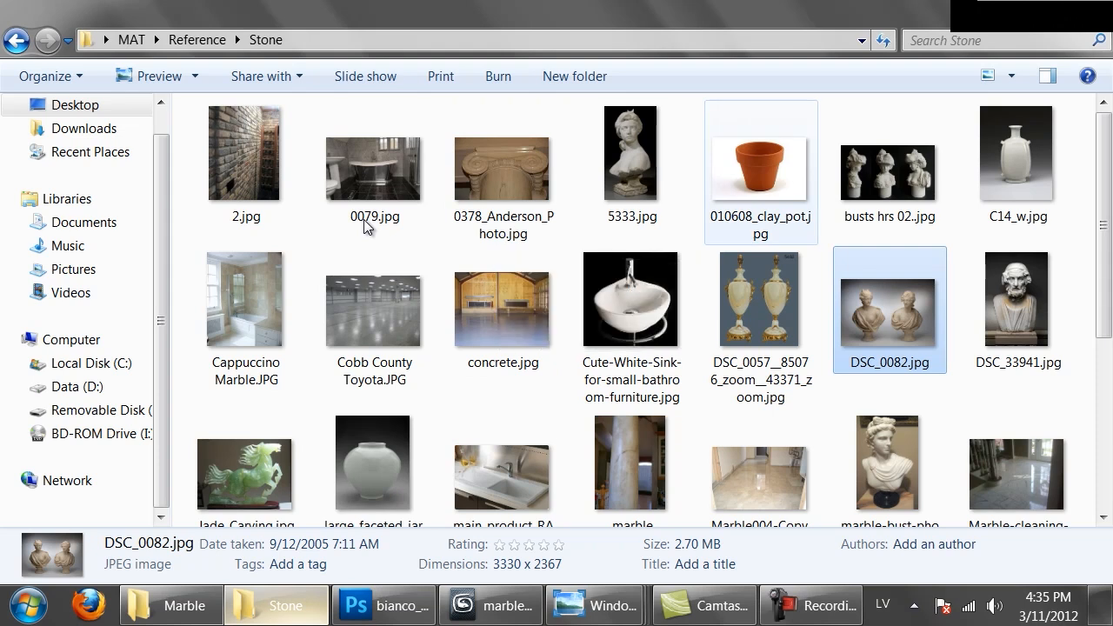
scroll(365, 224, down, 2)
scroll(364, 224, down, 2)
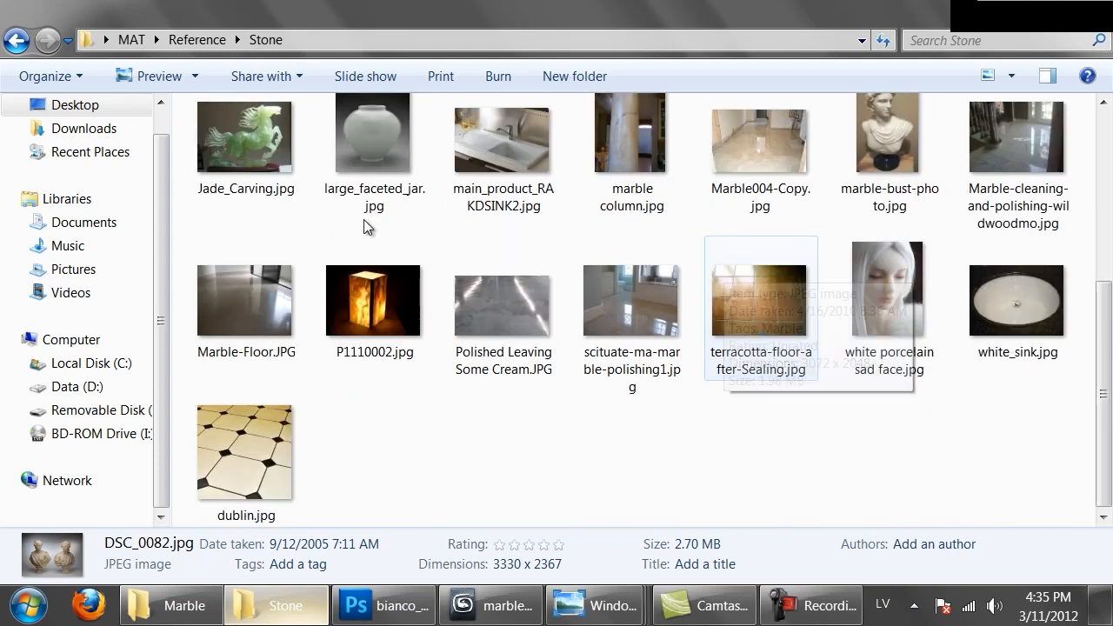
scroll(365, 224, up, 5)
key(alt+Tab)
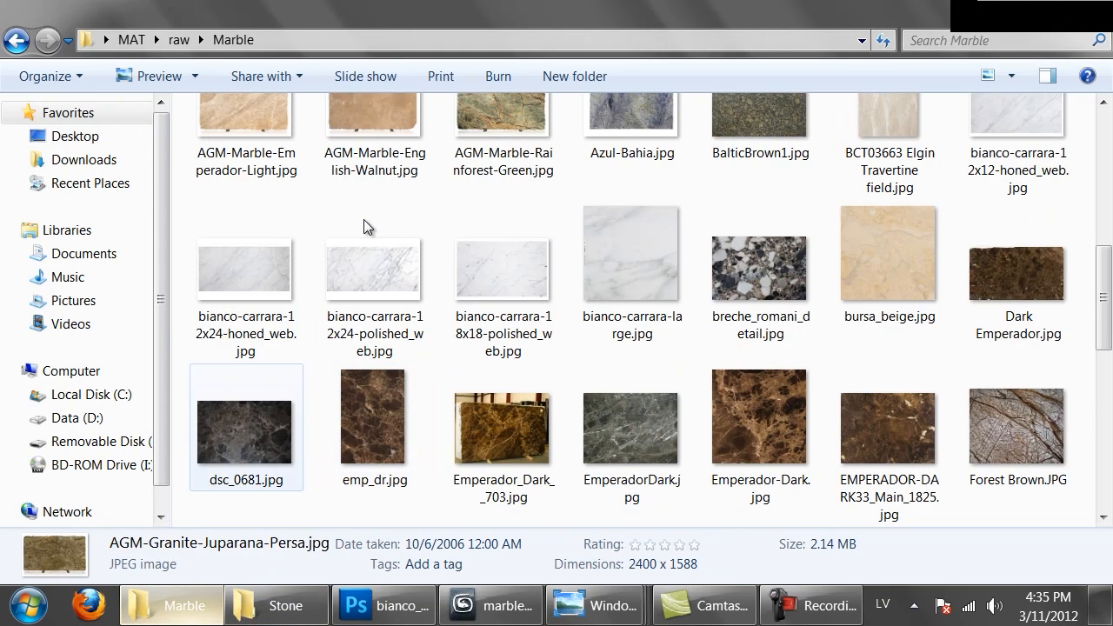
scroll(363, 220, down, 10)
scroll(363, 220, up, 1)
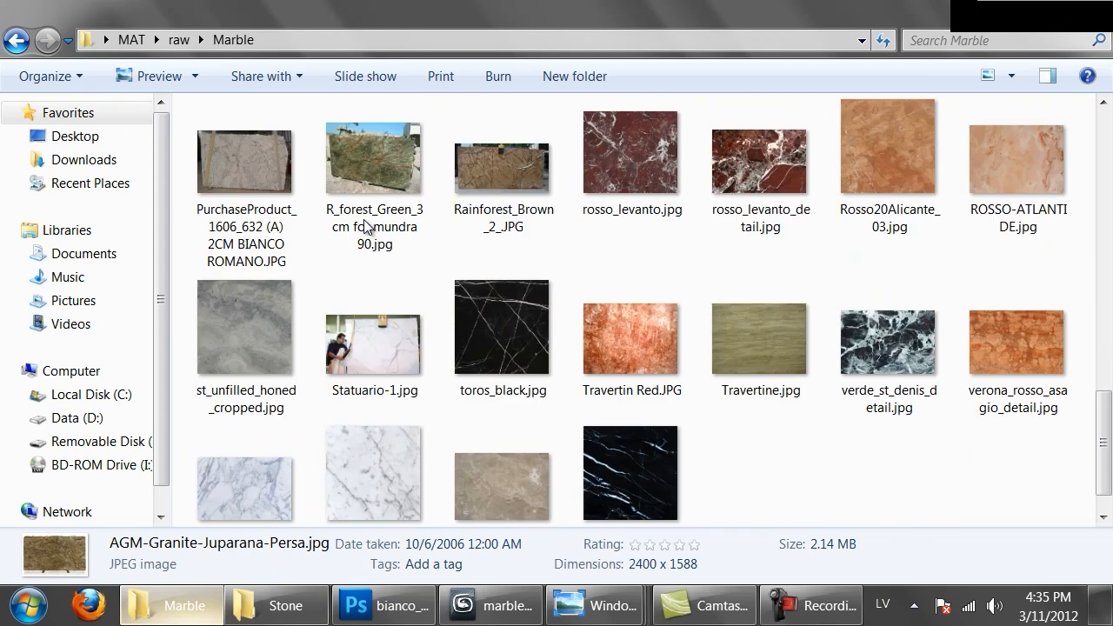
drag(629, 461, 540, 85)
drag(363, 226, 363, 226)
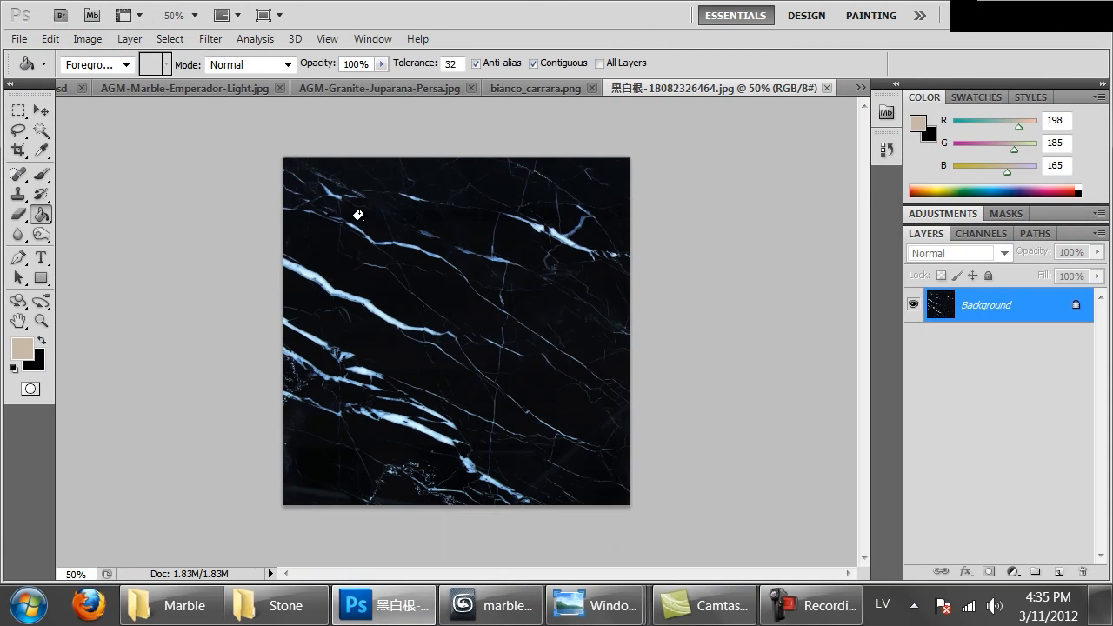
Copy the whole black marble image and extend the canvas by a relative 100 percent in width and height
key(ctrl+a)
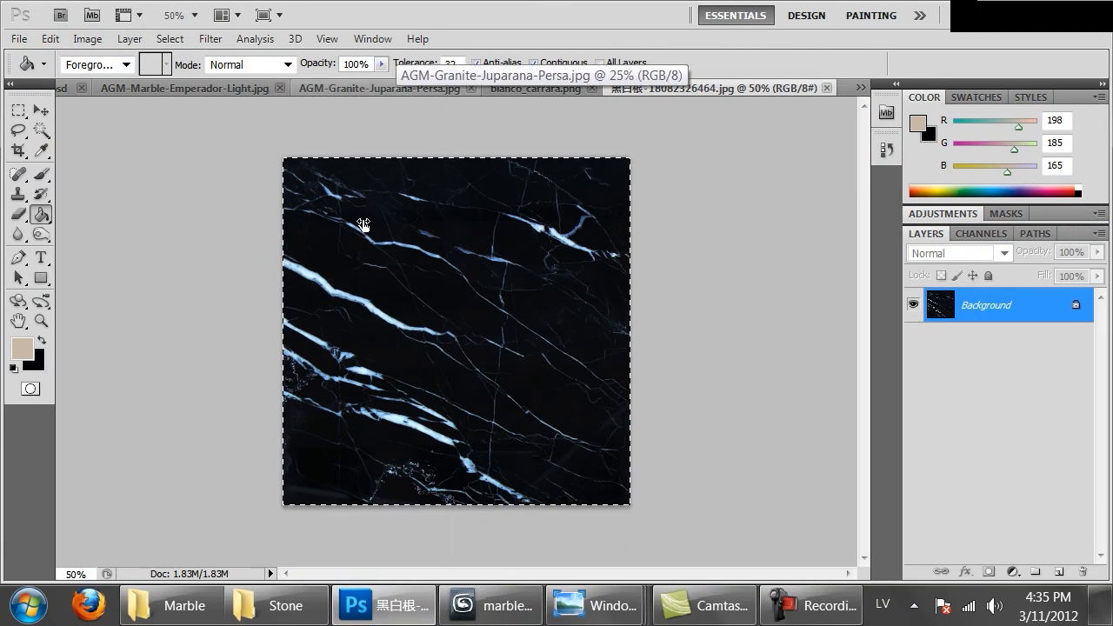
key(ctrl+alt+c)
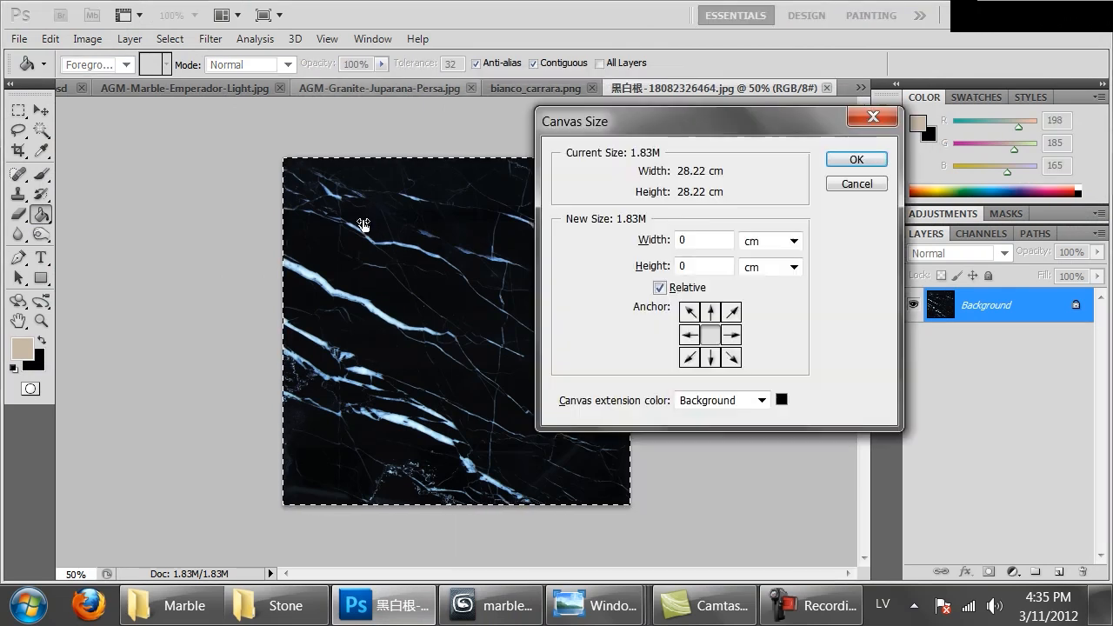
click(794, 241)
click(761, 260)
double_click(685, 240)
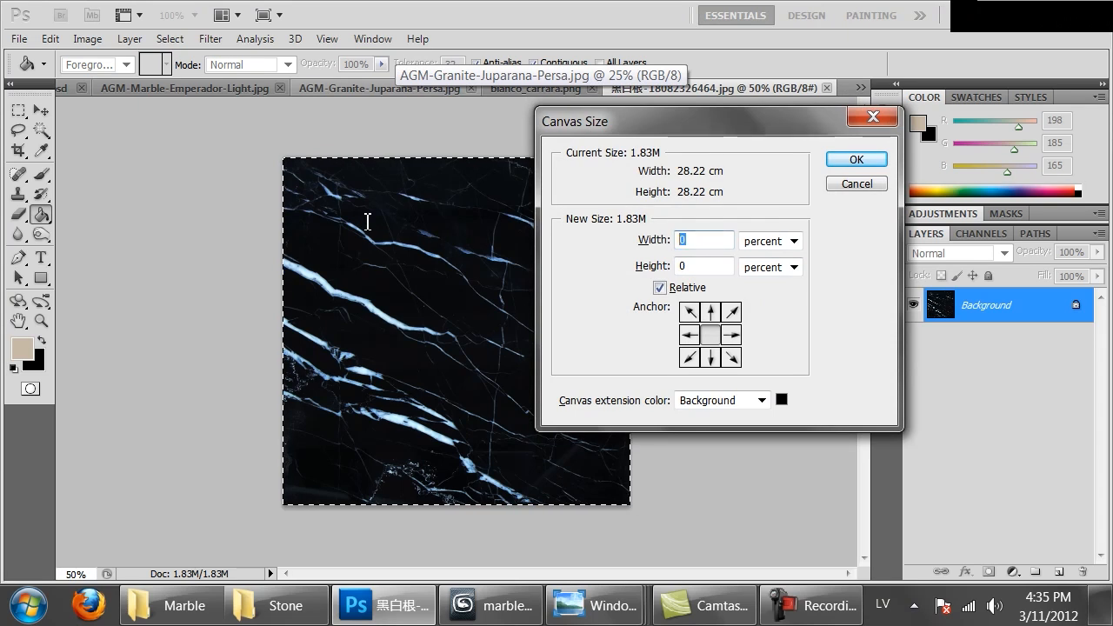
text(100)
key(Tab)
key(Tab)
text(100)
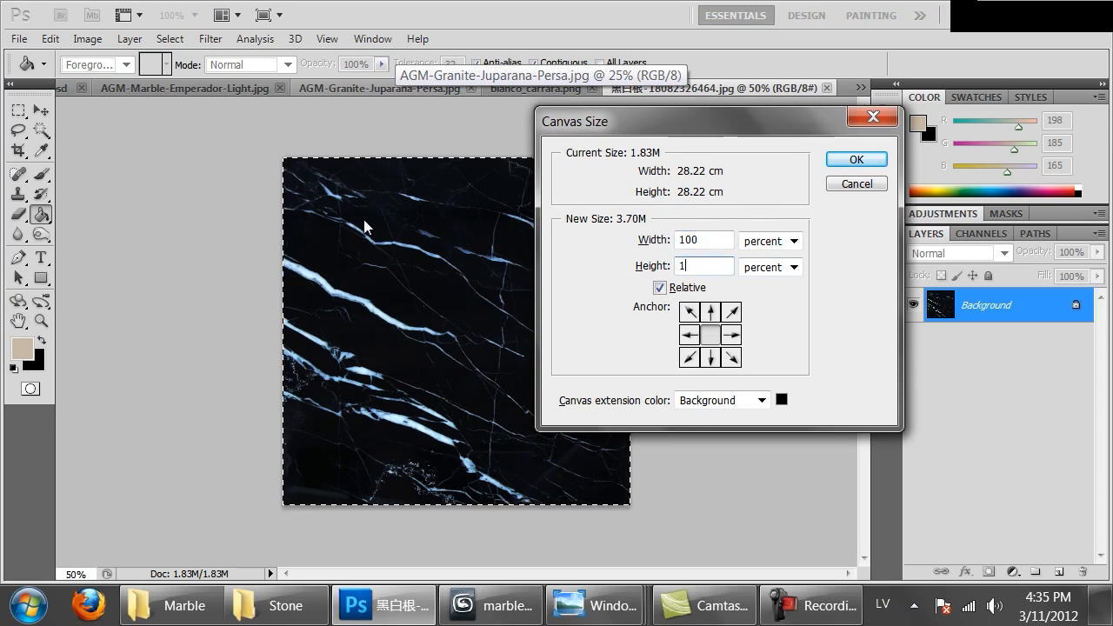
key(Return)
key(ctrl+minus)
key(ctrl+minus)
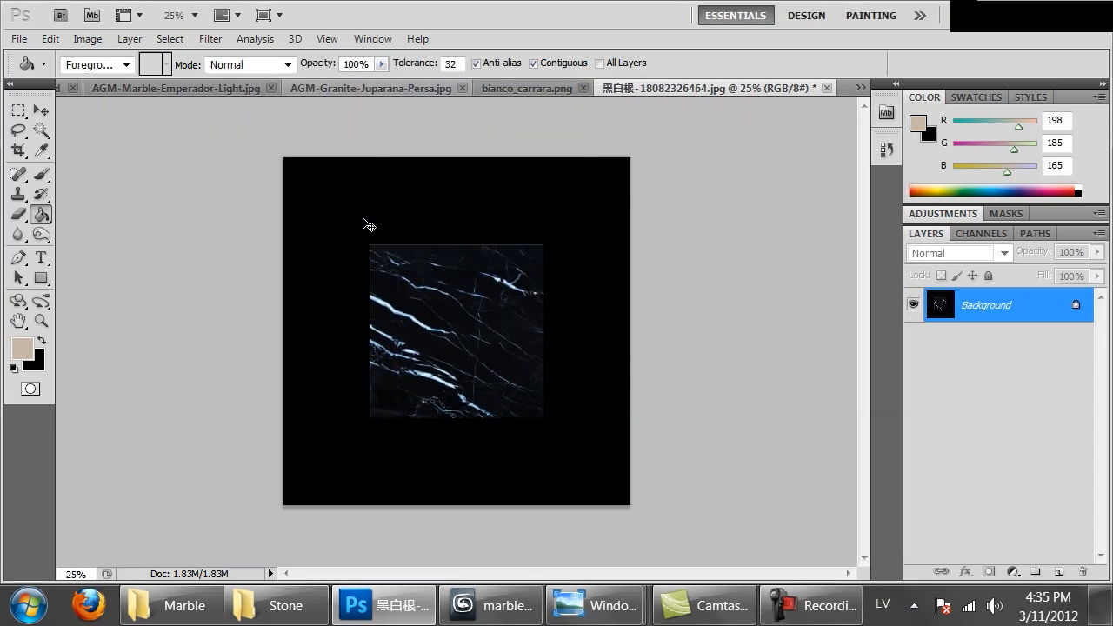
Paste four copies of the marble into the four quadrants of the canvas and a fifth copy over the centre
key(ctrl+v)
ctrl+drag(440, 310, 353, 224)
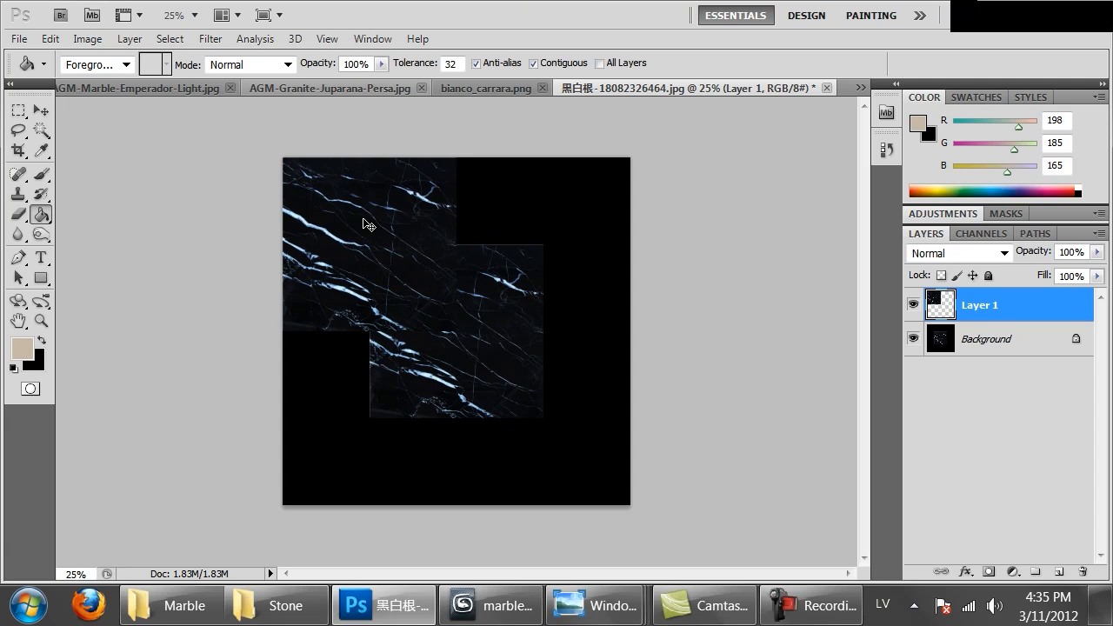
key(ctrl+v)
mouse_move(456, 330)
ctrl+mouse_down()
mouse_move(555, 244)
mouse_move(544, 244)
ctrl+mouse_up()
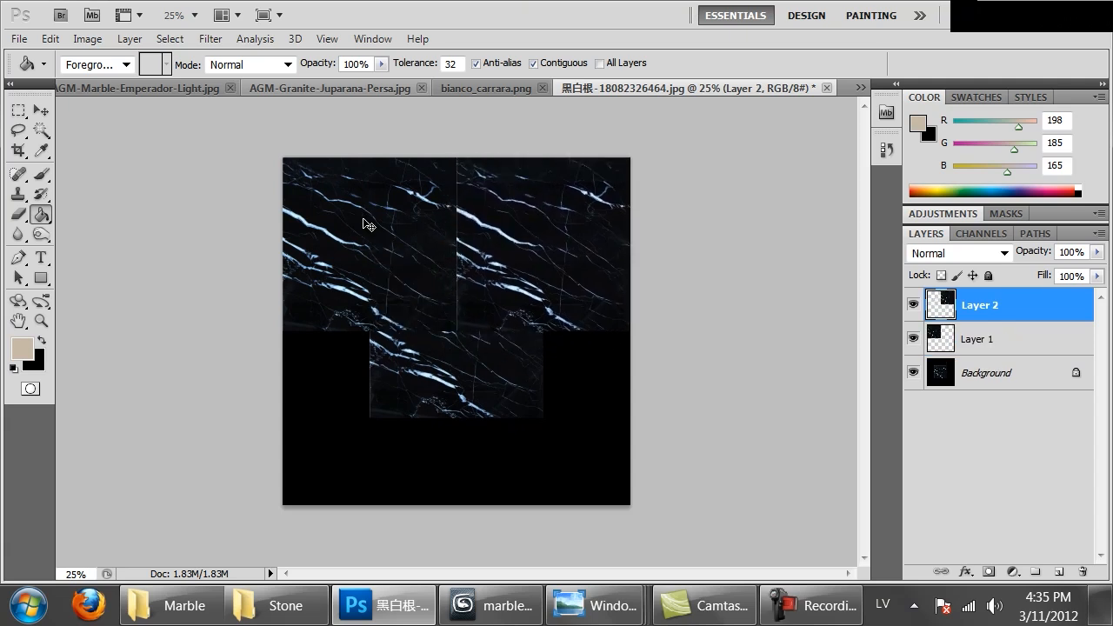
key(ctrl+v)
ctrl+drag(363, 219, 277, 306)
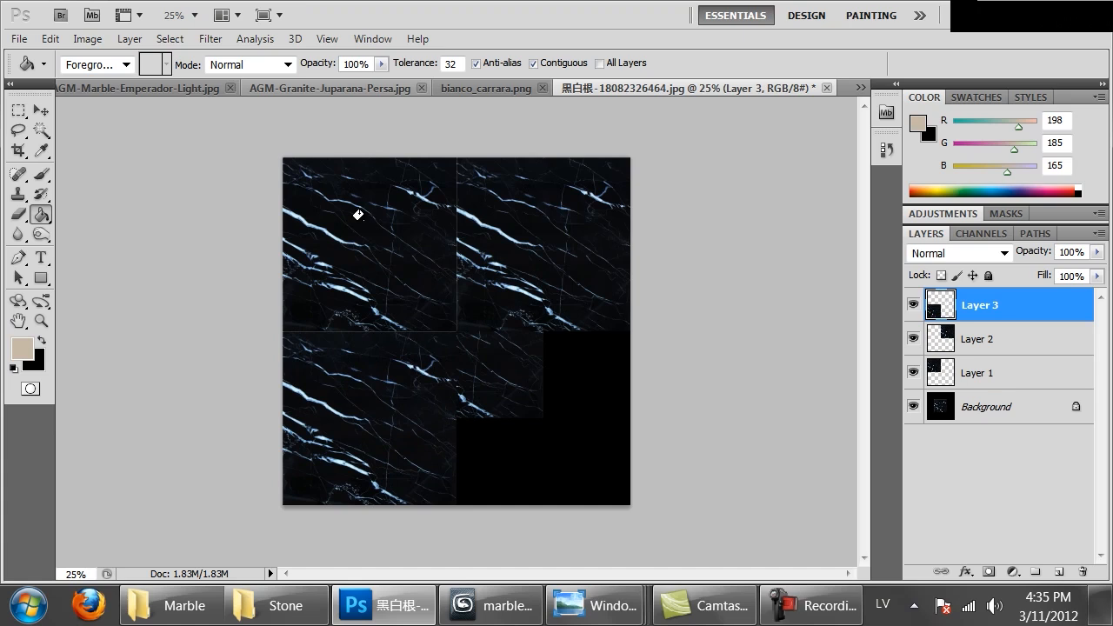
key(ctrl+v)
ctrl+drag(368, 225, 455, 311)
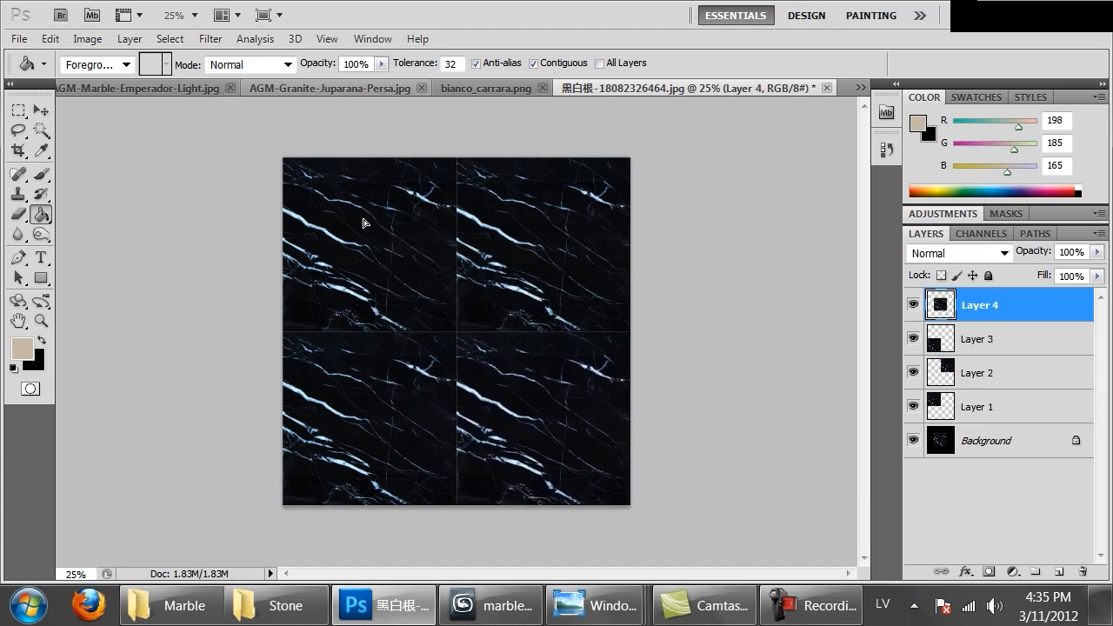
key(ctrl+v)
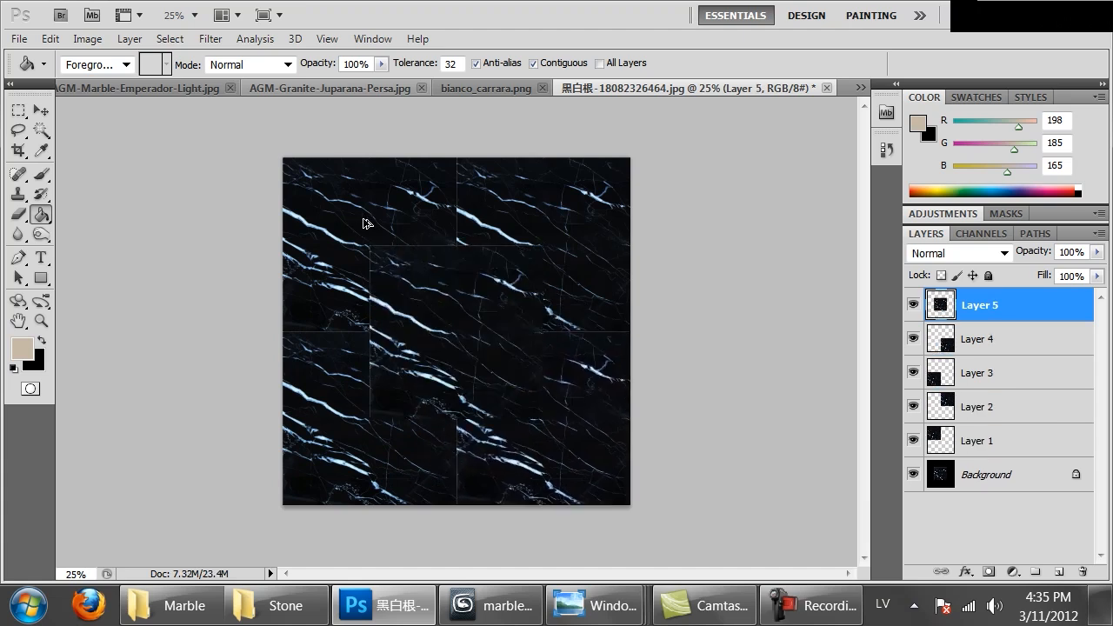
Erase the first part of the centre copy's upper edge with a smaller, harder Eraser brush
key(ctrl+plus)
key(ctrl+plus)
key(ctrl+plus)
key(ctrl+plus)
key(ctrl+minus)
key(ctrl+minus)
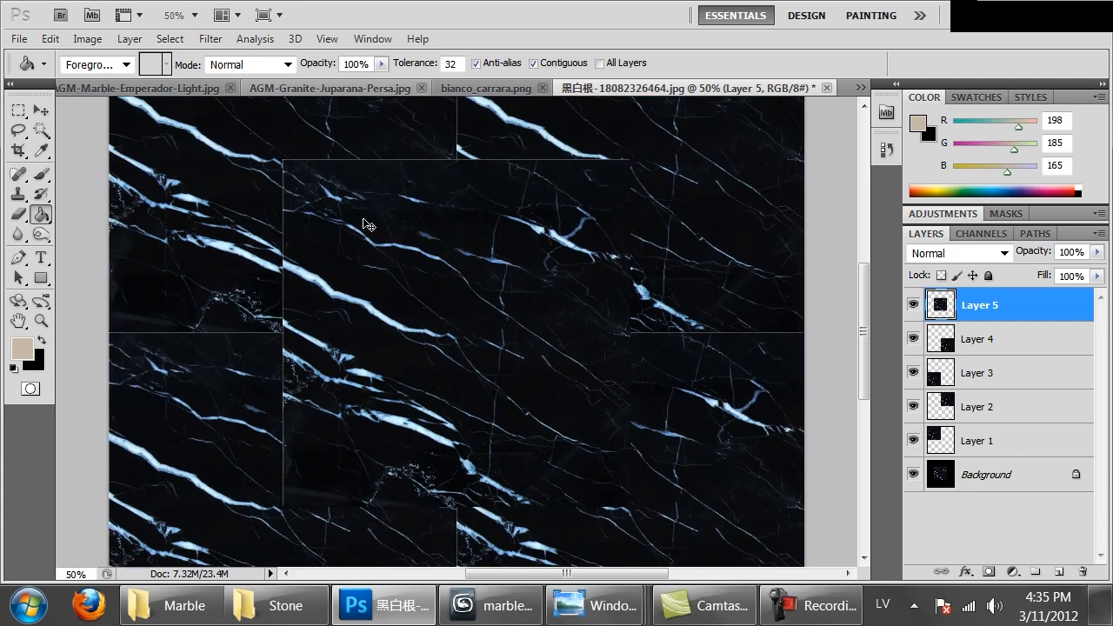
key(e)
right_click(364, 222)
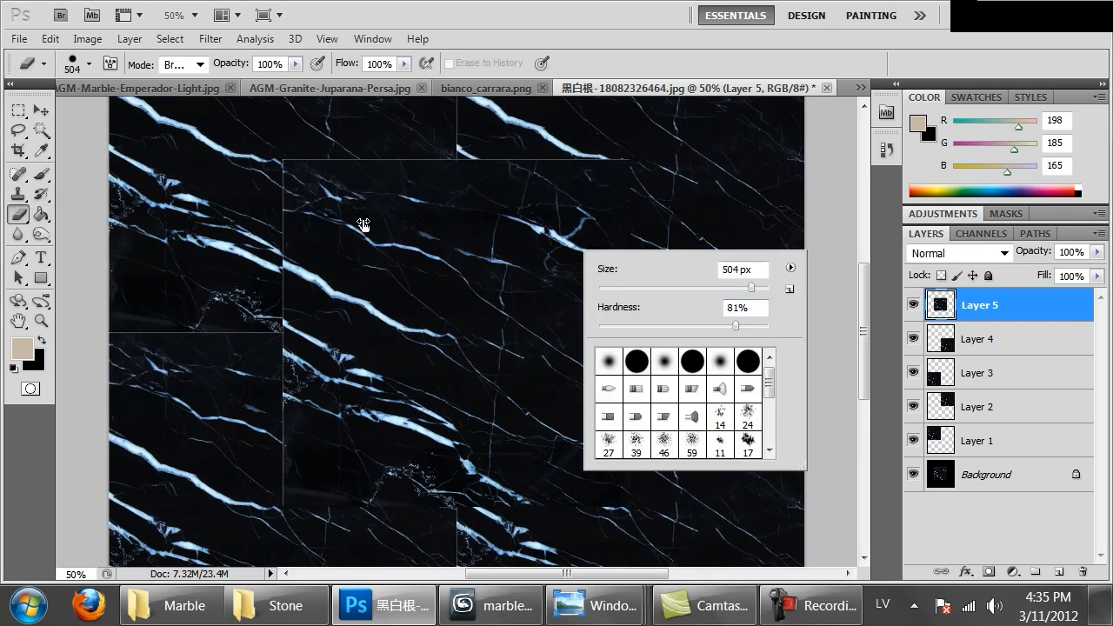
drag(751, 288, 647, 287)
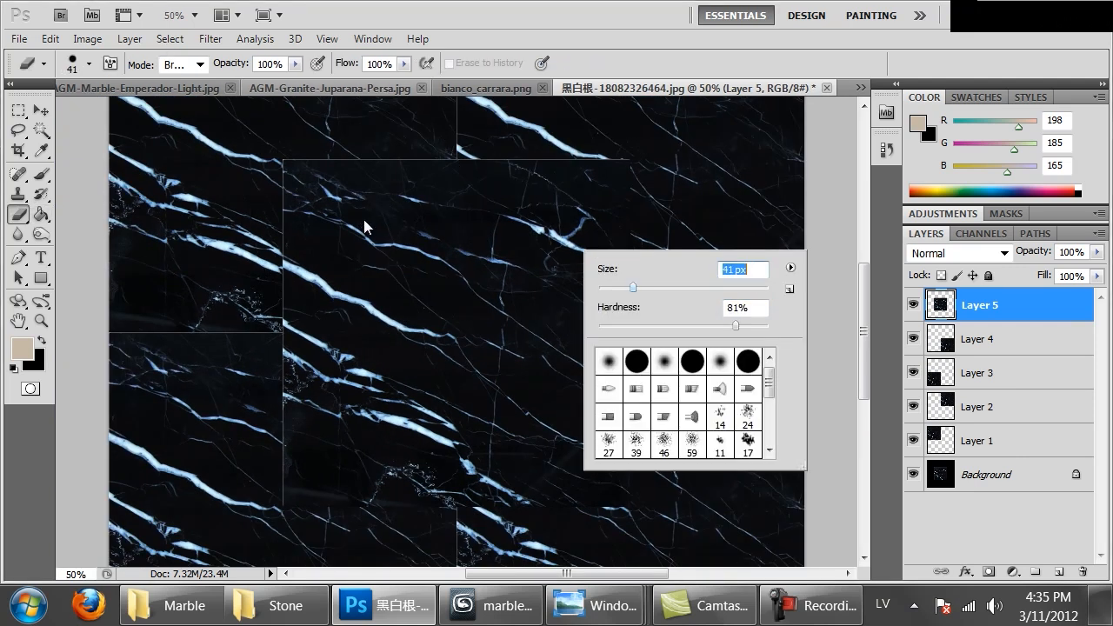
drag(762, 326, 764, 326)
drag(286, 162, 306, 160)
Set the Eraser brush to 108 px and erase the hard edges all around the centre marble copy
right_click(439, 164)
drag(489, 205, 544, 205)
drag(286, 176, 388, 163)
drag(513, 174, 602, 172)
drag(625, 280, 626, 314)
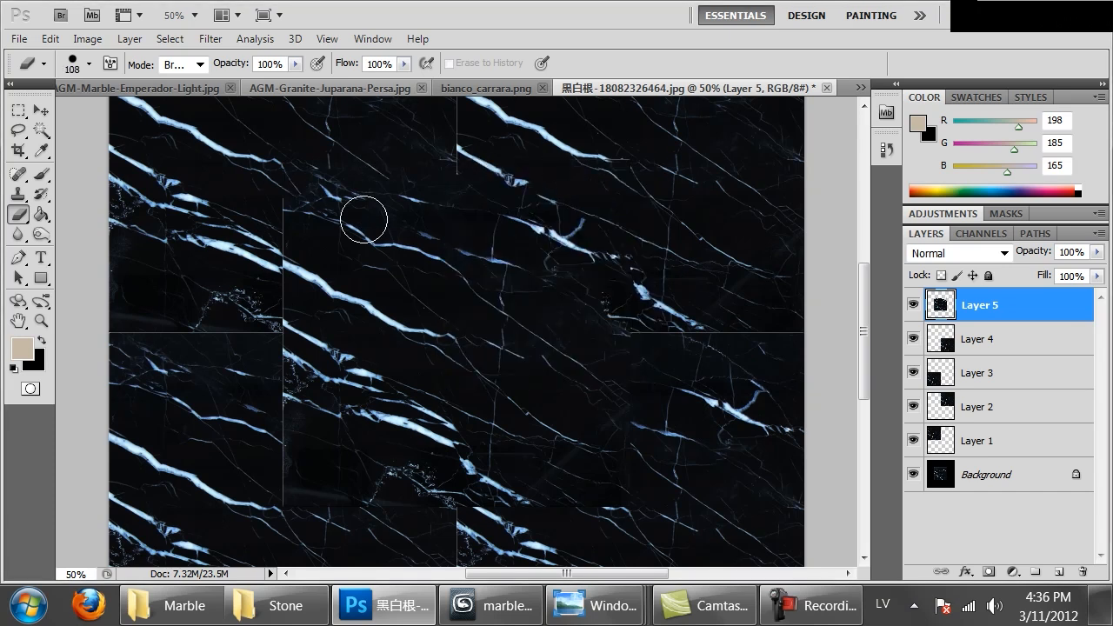
drag(581, 502, 531, 507)
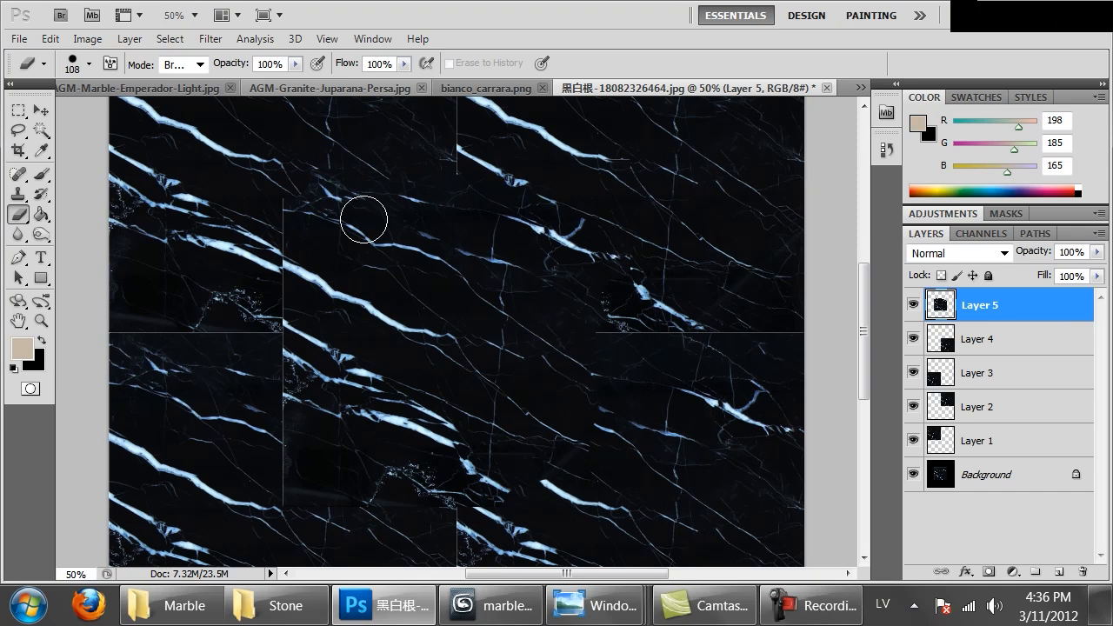
drag(416, 473, 292, 480)
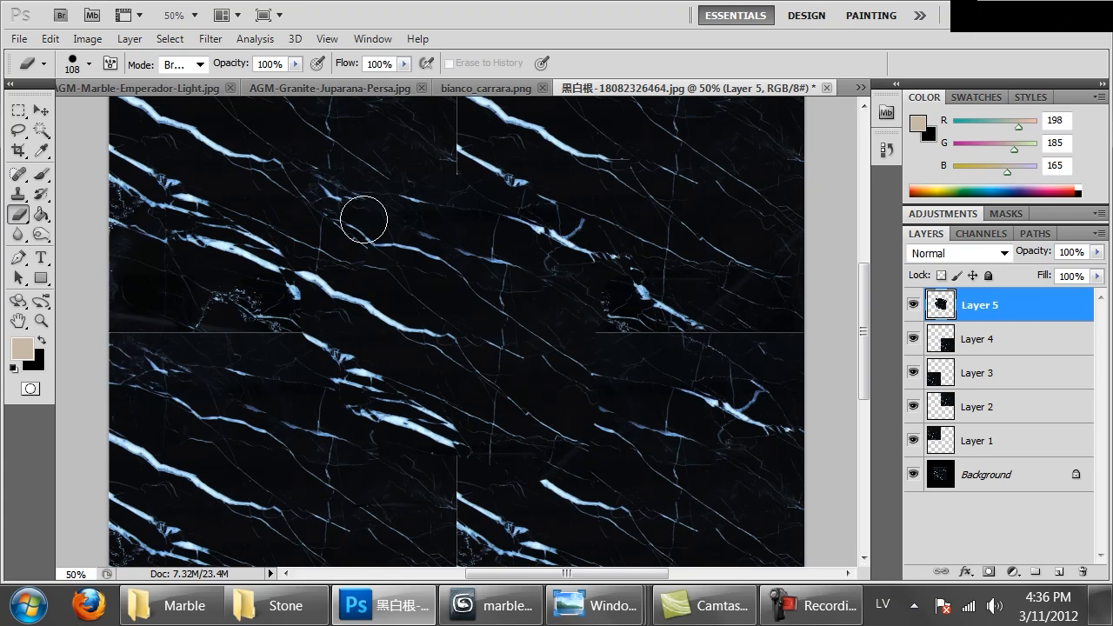
Select Layers 1 to 5 and merge them into a single layer above the background
key(alt+bracketleft)
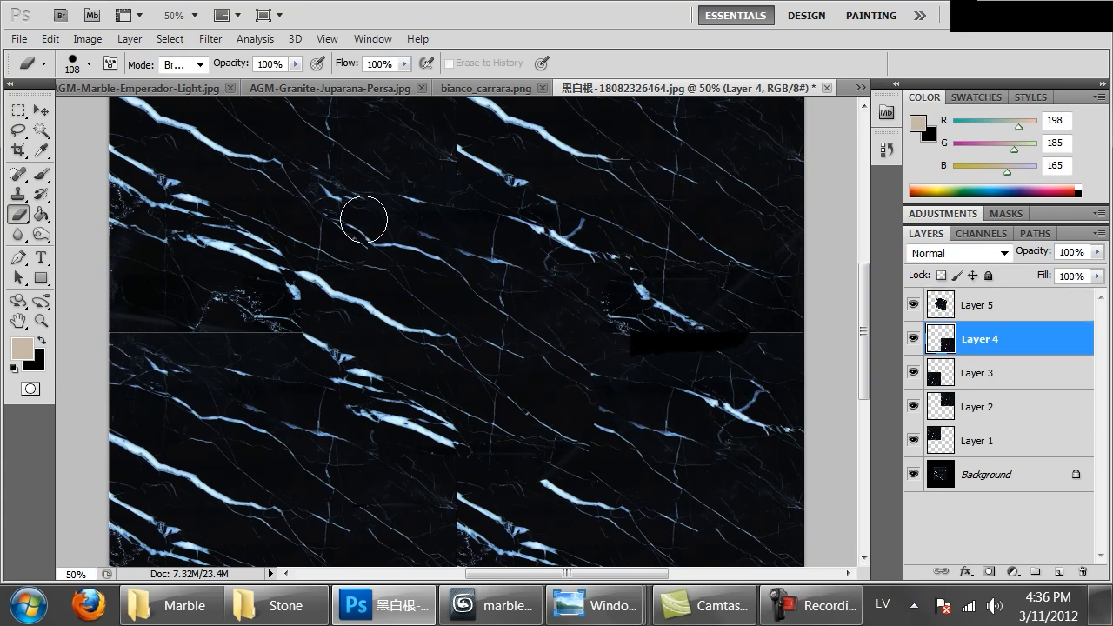
key(alt+bracketright)
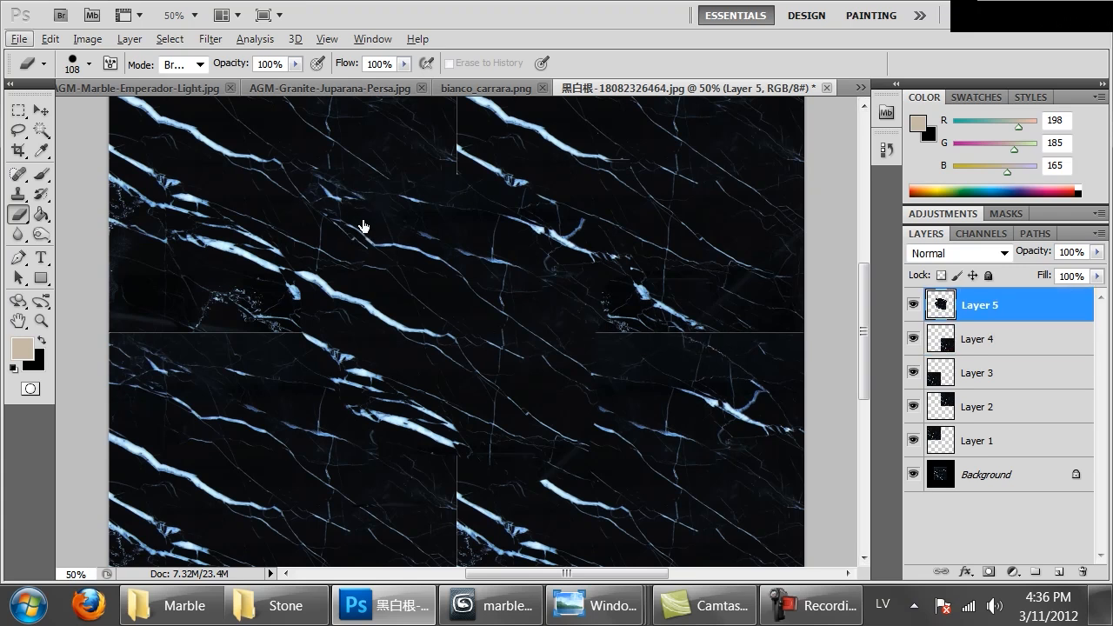
key(ctrl+alt+a)
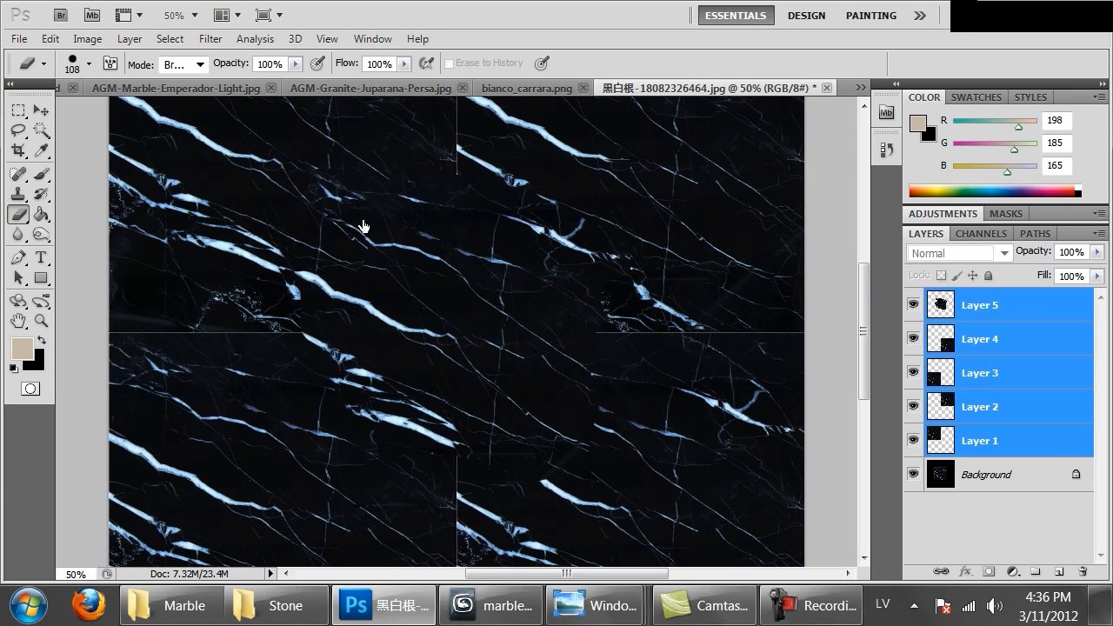
key(ctrl+e)
Clone marble veins over the horizontal seam right of the centre using a 78 px Clone Stamp brush
drag(365, 201, 363, 219)
key(s)
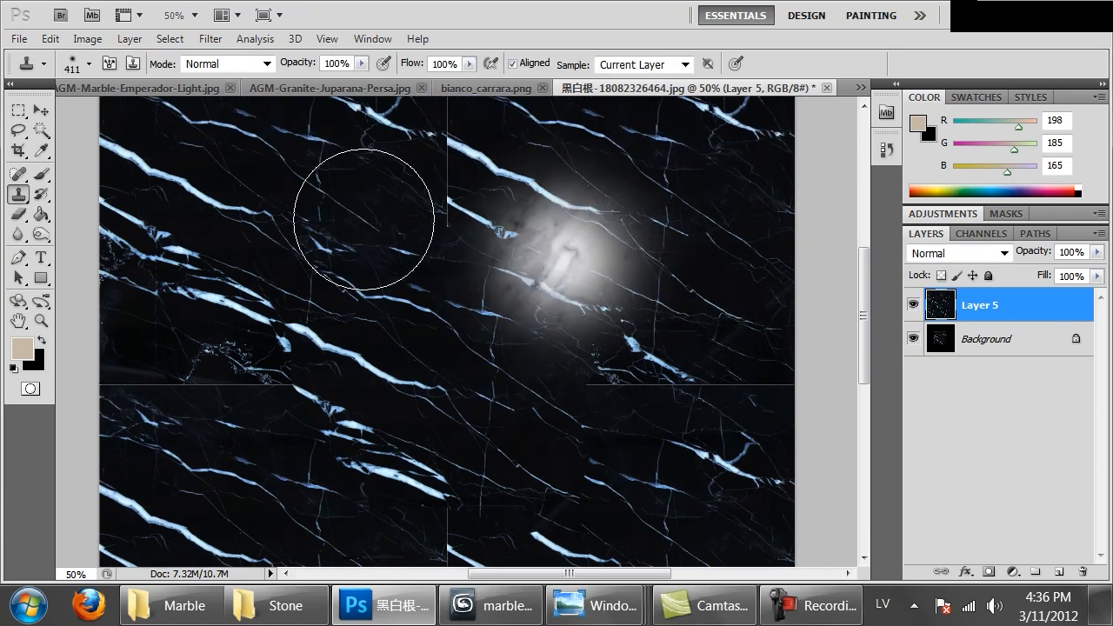
right_click(363, 219)
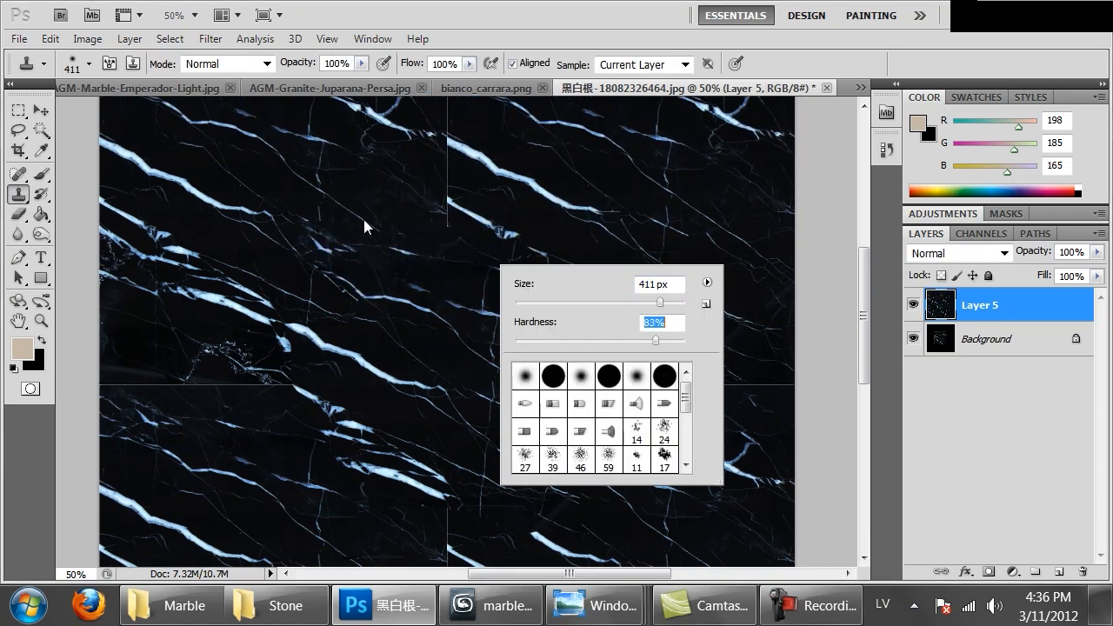
drag(659, 302, 581, 302)
drag(685, 387, 603, 389)
key(ctrl+z)
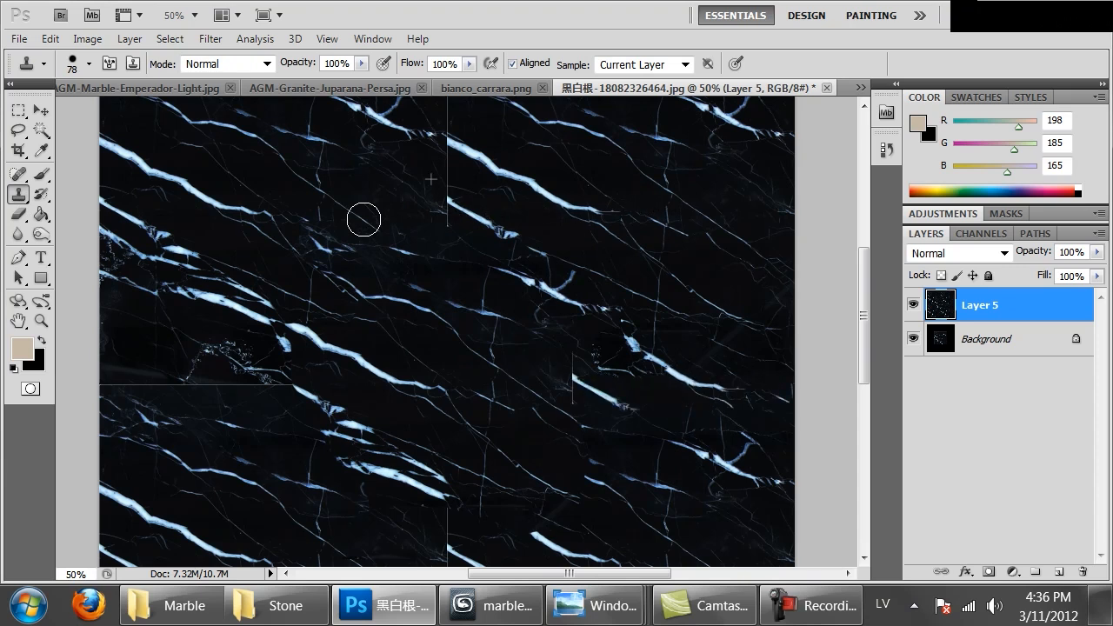
drag(552, 391, 566, 409)
Clone marble texture over the vertical seam in the upper middle of the tiled image
drag(363, 219, 402, 403)
alt+click(444, 385)
click(484, 394)
drag(478, 385, 441, 354)
alt+click(600, 332)
mouse_move(488, 307)
mouse_down()
mouse_move(481, 355)
mouse_move(503, 372)
mouse_up()
drag(452, 348, 368, 265)
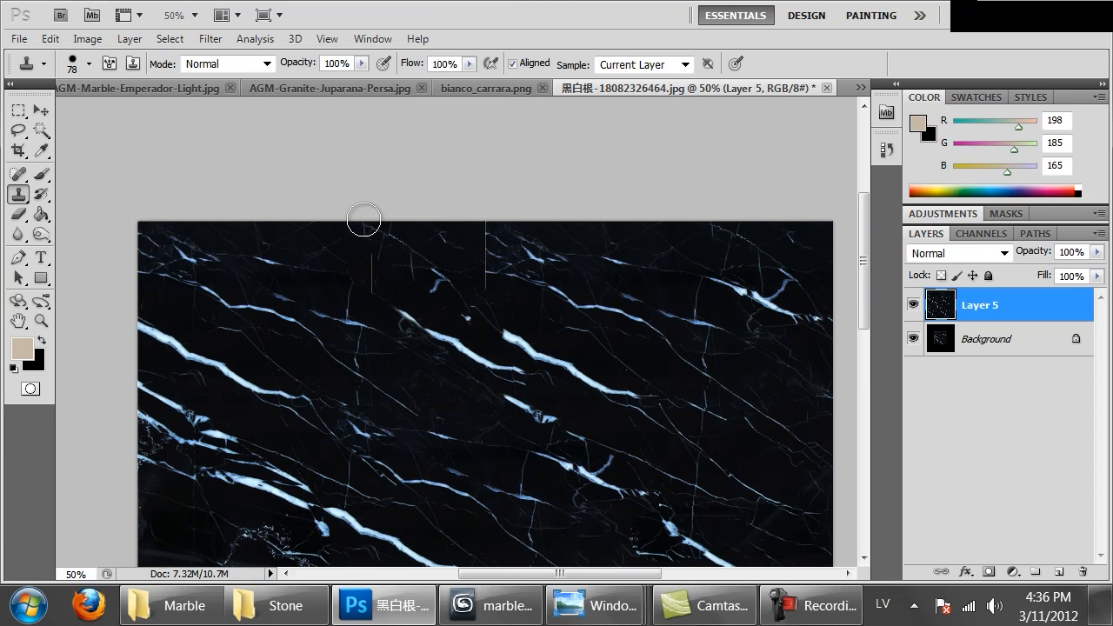
Clone veins over the vertical seam in the lower middle of the tiled marble
mouse_move(569, 400)
mouse_down()
mouse_move(624, 168)
mouse_move(597, 7)
mouse_up()
alt+click(561, 322)
mouse_move(513, 305)
mouse_down()
mouse_move(492, 314)
mouse_move(608, 388)
mouse_move(518, 364)
mouse_move(517, 446)
mouse_up()
alt+click(525, 344)
alt+click(364, 219)
click(480, 317)
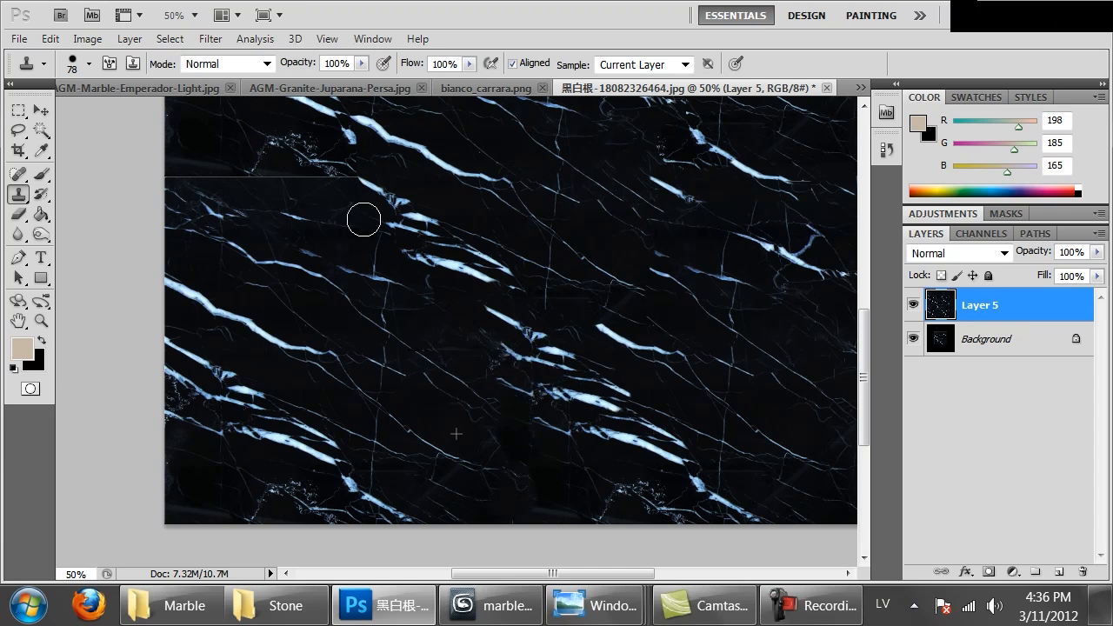
Clone marble veins over the remaining horizontal seam near the left edge of the tiled image
drag(364, 220, 376, 336)
alt+click(352, 386)
mouse_move(228, 288)
mouse_down()
mouse_move(189, 296)
mouse_move(262, 300)
mouse_up()
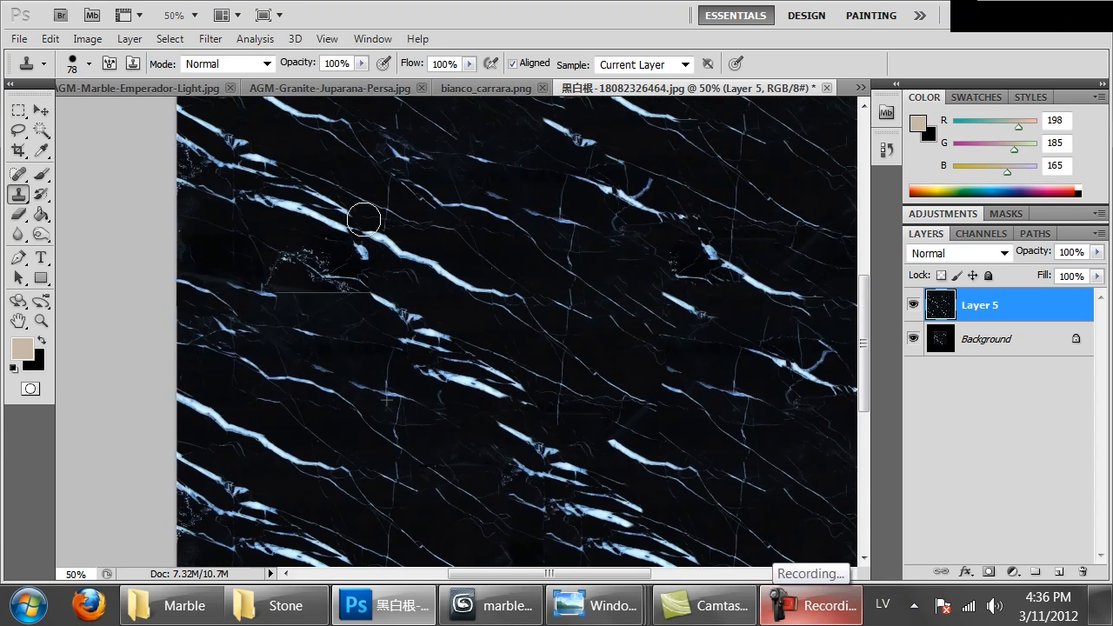
drag(339, 287, 379, 291)
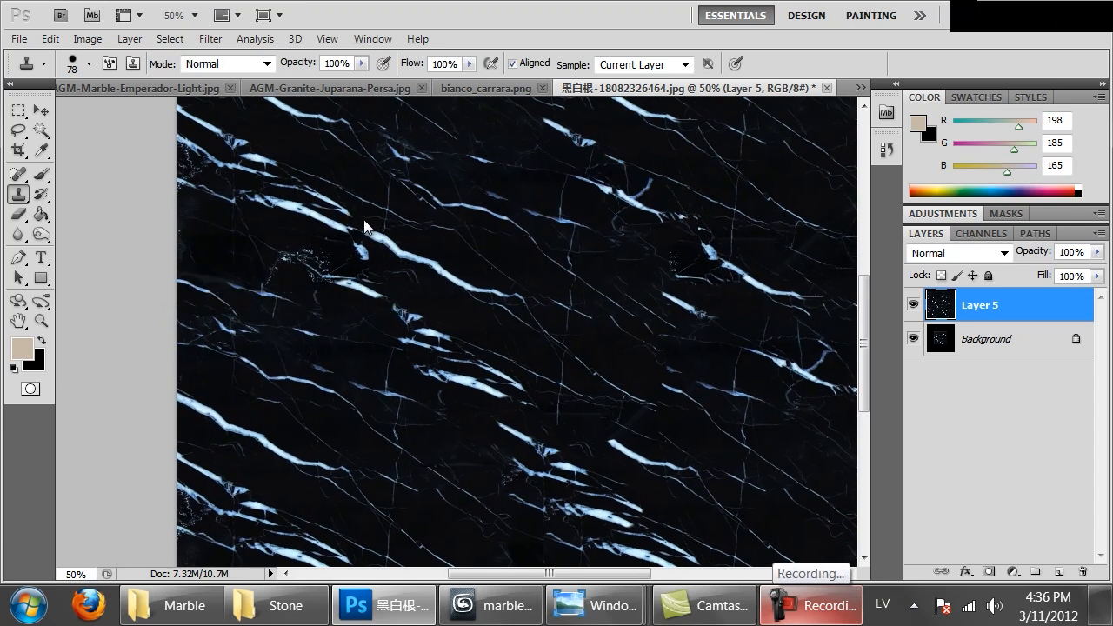
Offset Layer 5 by 700 pixels right and 700 pixels down with undefined areas set to Wrap Around
key(ctrl+minus)
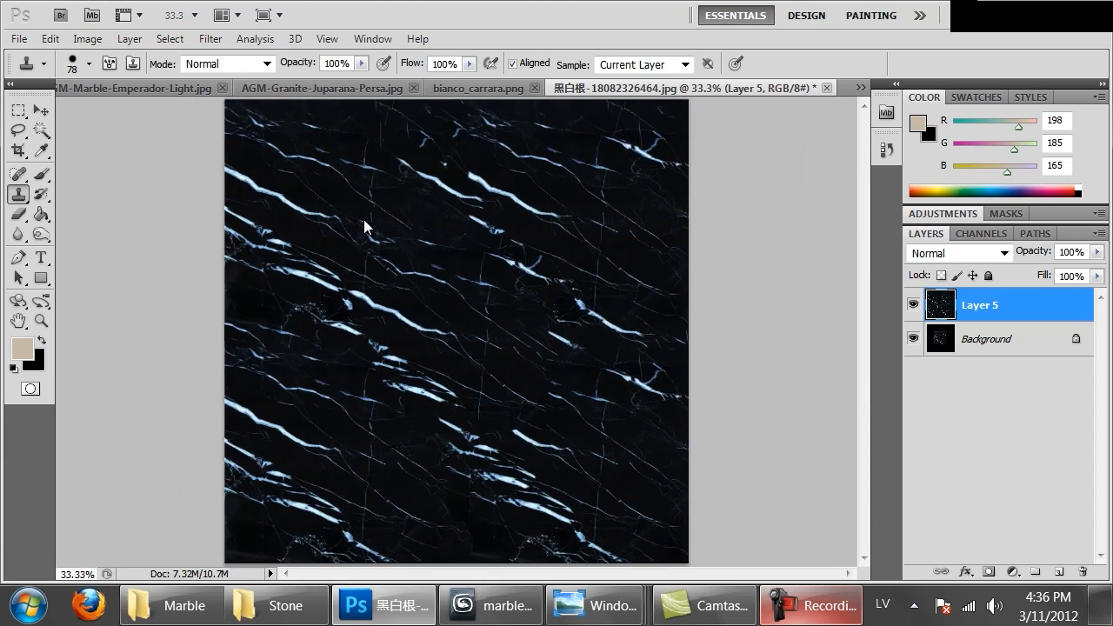
key(alt+t)
key(o)
key(Down)
key(Down)
key(Down)
key(Down)
key(Down)
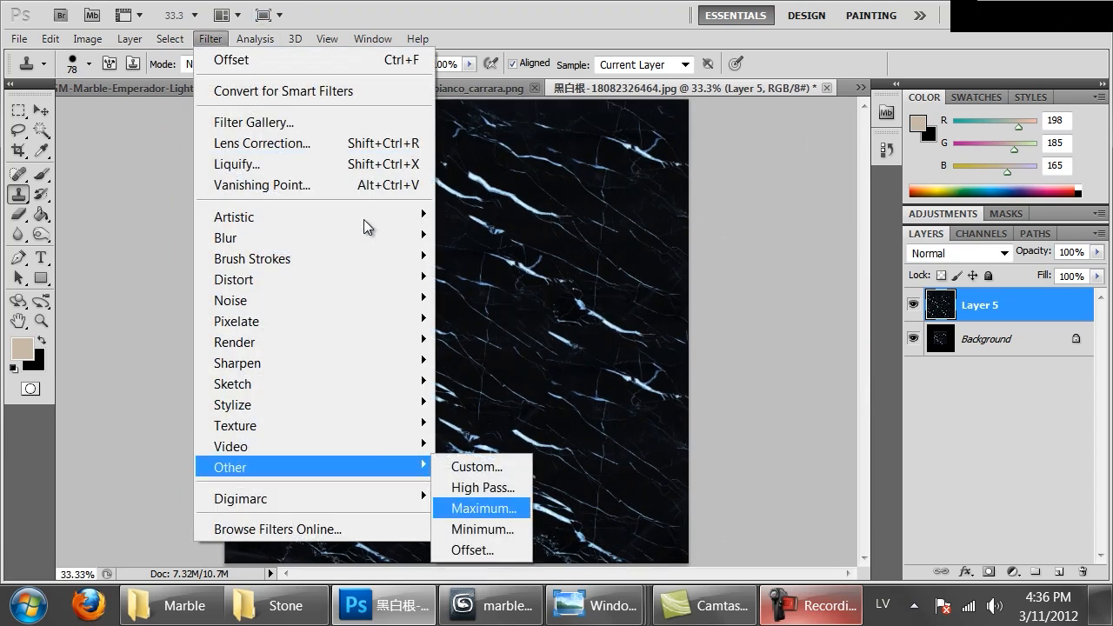
key(Return)
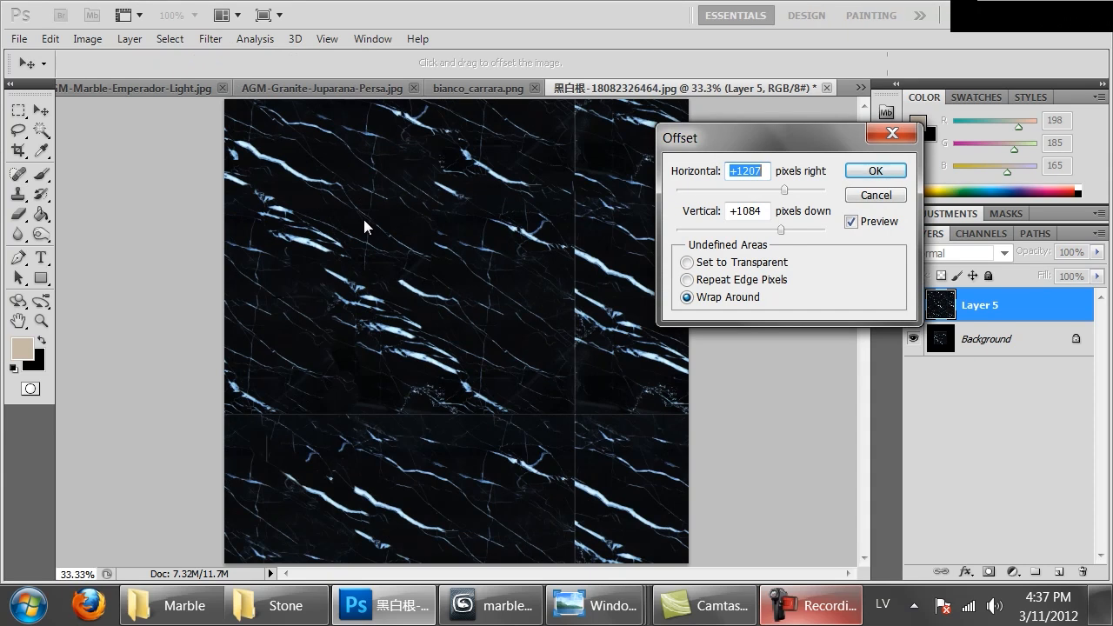
text(600)
key(Tab)
text(600)
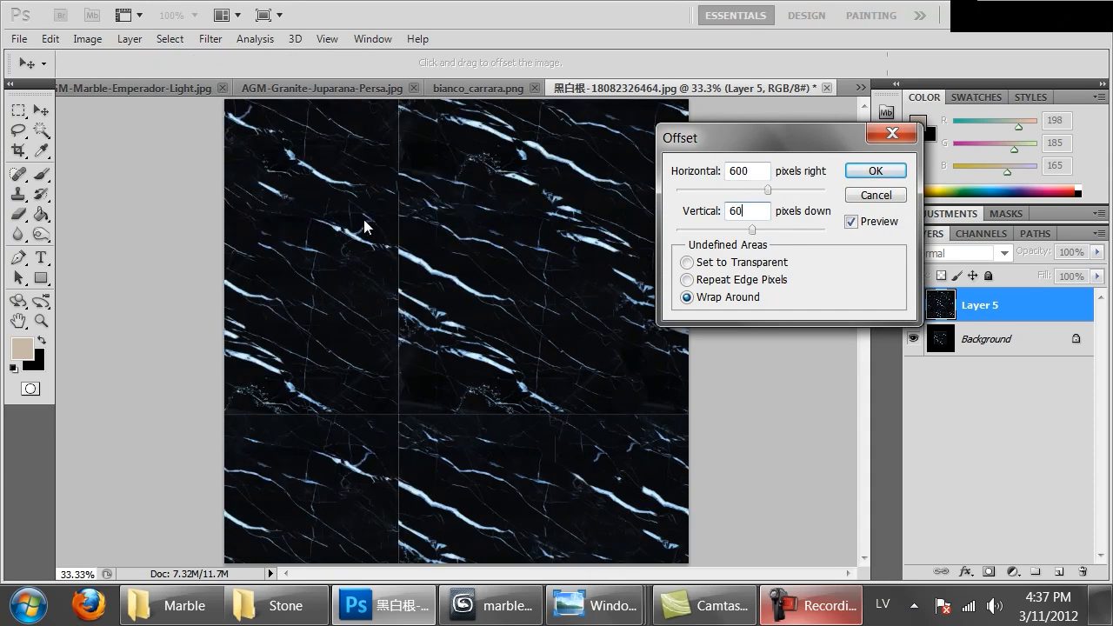
key(shift+Tab)
text(700)
key(Tab)
text(700)
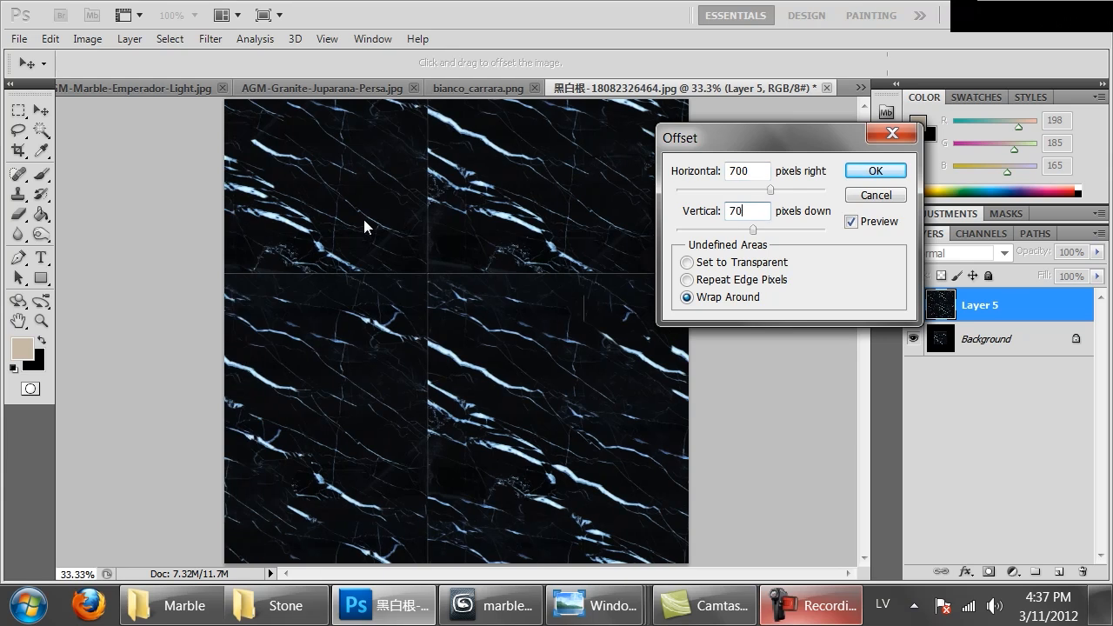
key(Return)
Clone marble texture with the Clone Stamp over the vertical seam exposed by the offset, both below and above the image centre
key(s)
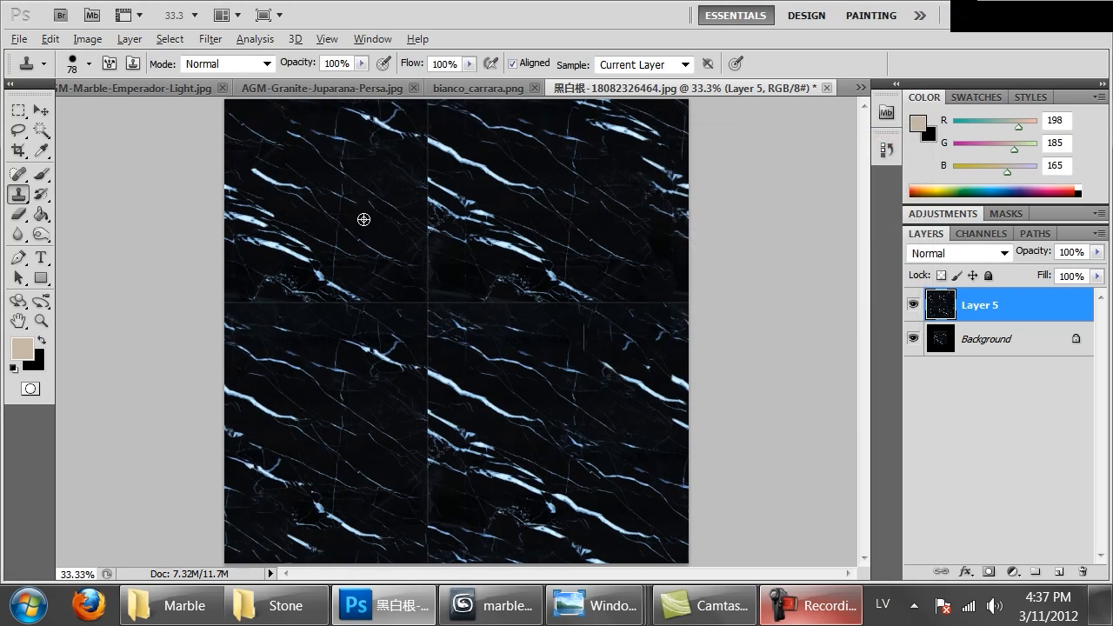
drag(430, 417, 423, 423)
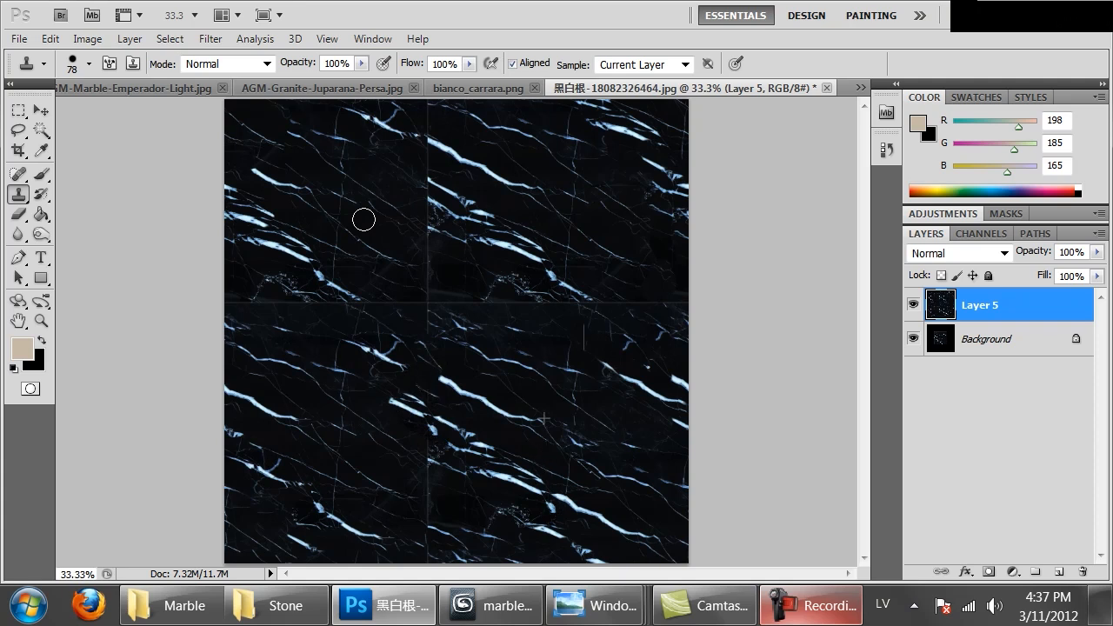
mouse_move(427, 223)
mouse_down()
mouse_move(432, 206)
mouse_move(415, 175)
mouse_up()
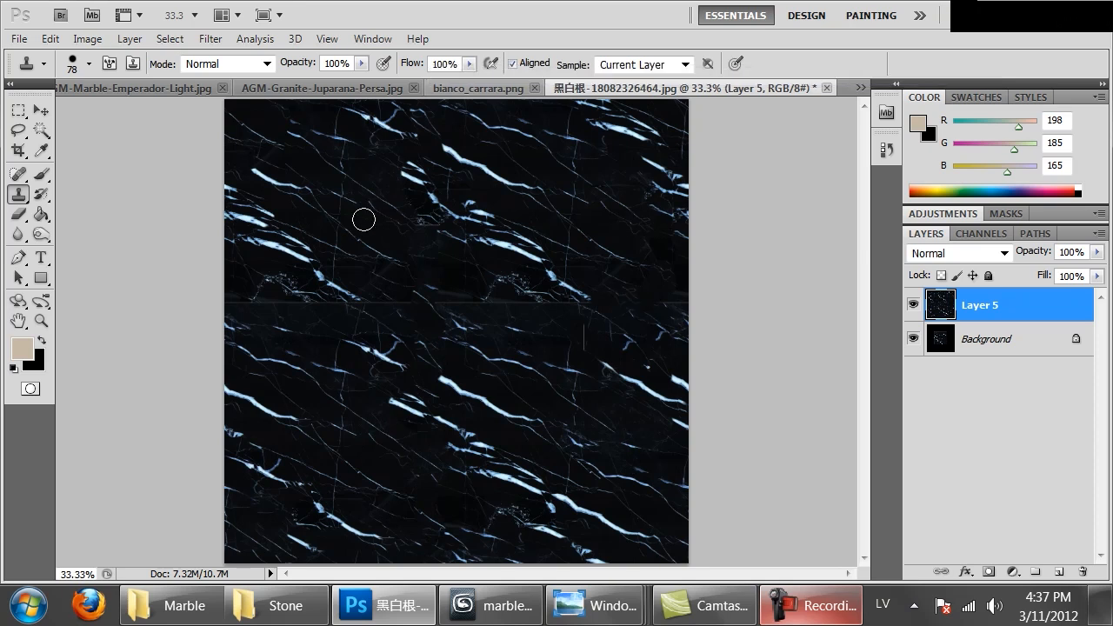
Clone veins over the horizontal seam, around the image centre and across the left part of the marble
alt+click(364, 219)
drag(427, 297, 501, 309)
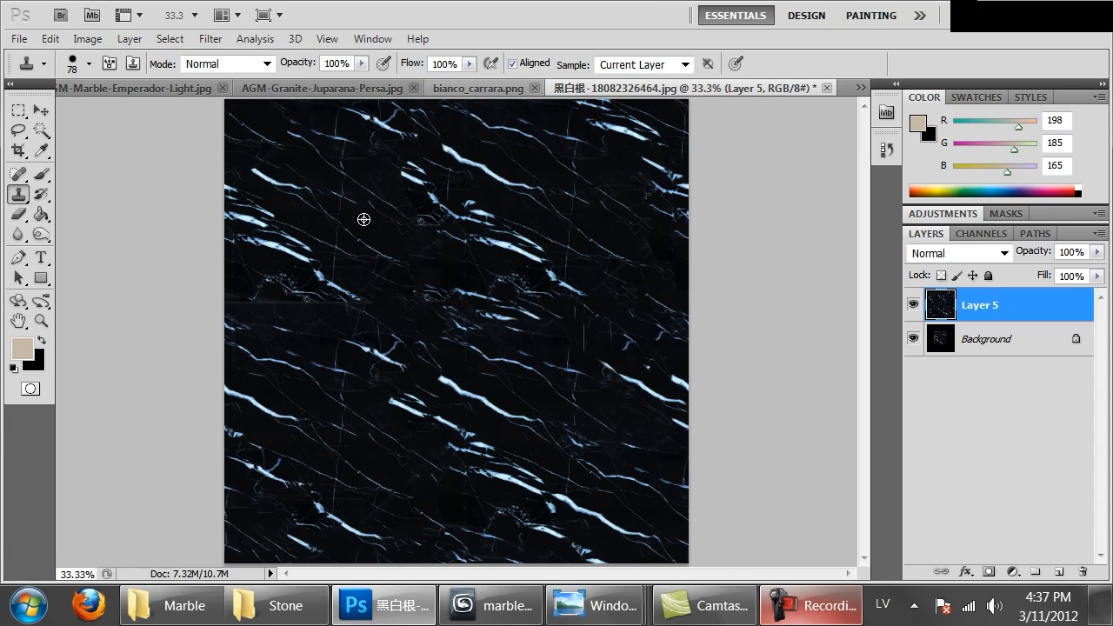
drag(264, 302, 367, 307)
Save the seamless texture as a PNG copy in the Marble folder inside Textures, using a black marble file name
key(ctrl+minus)
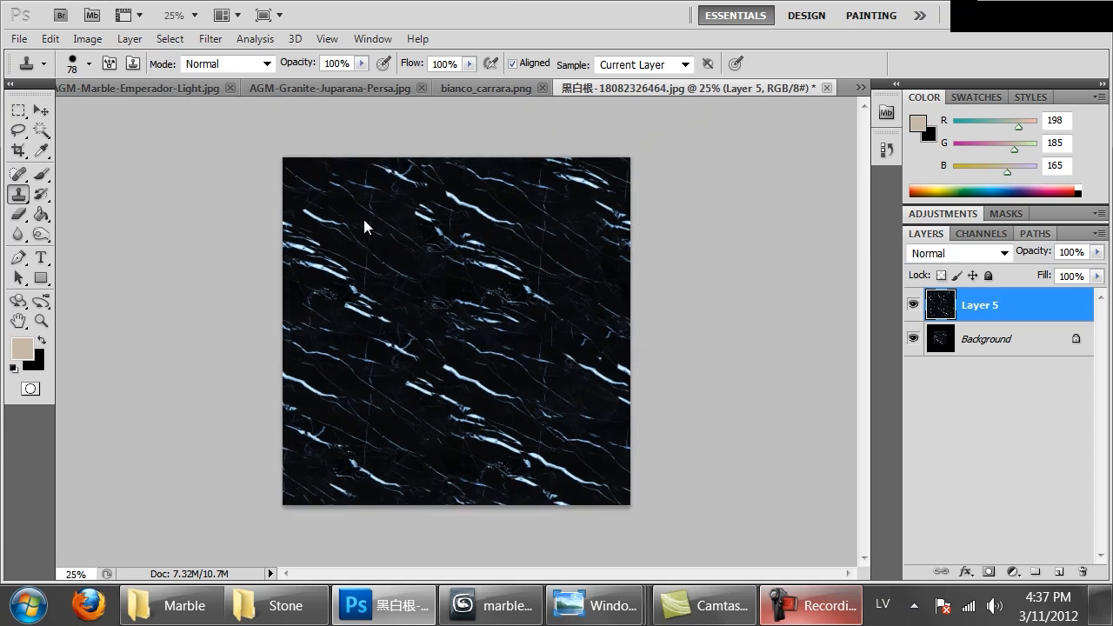
key(ctrl+shift+s)
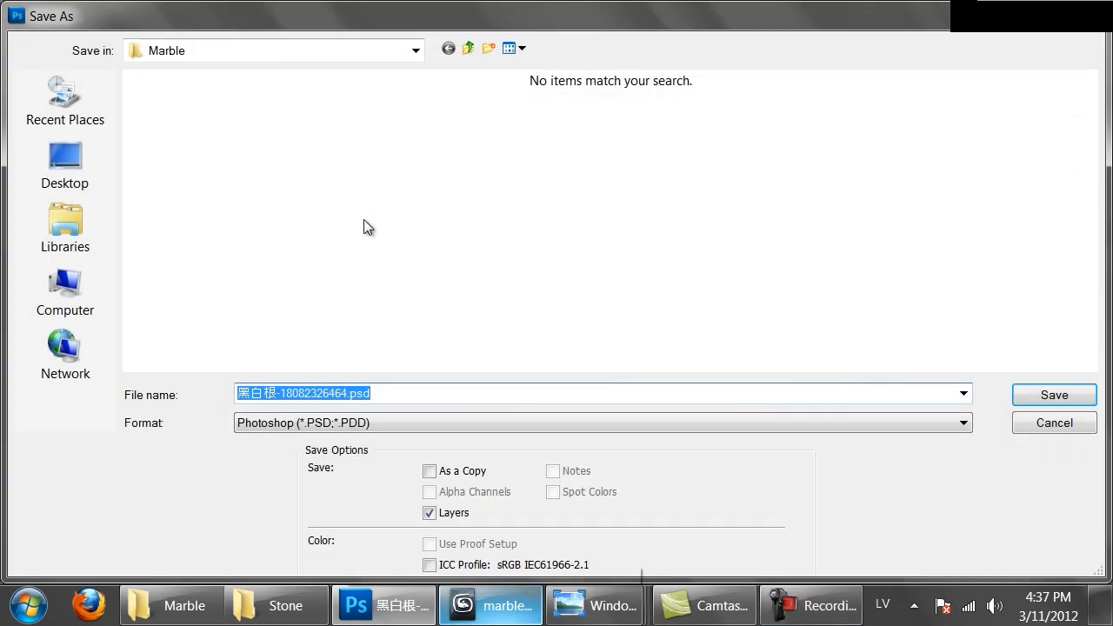
click(604, 422)
click(603, 348)
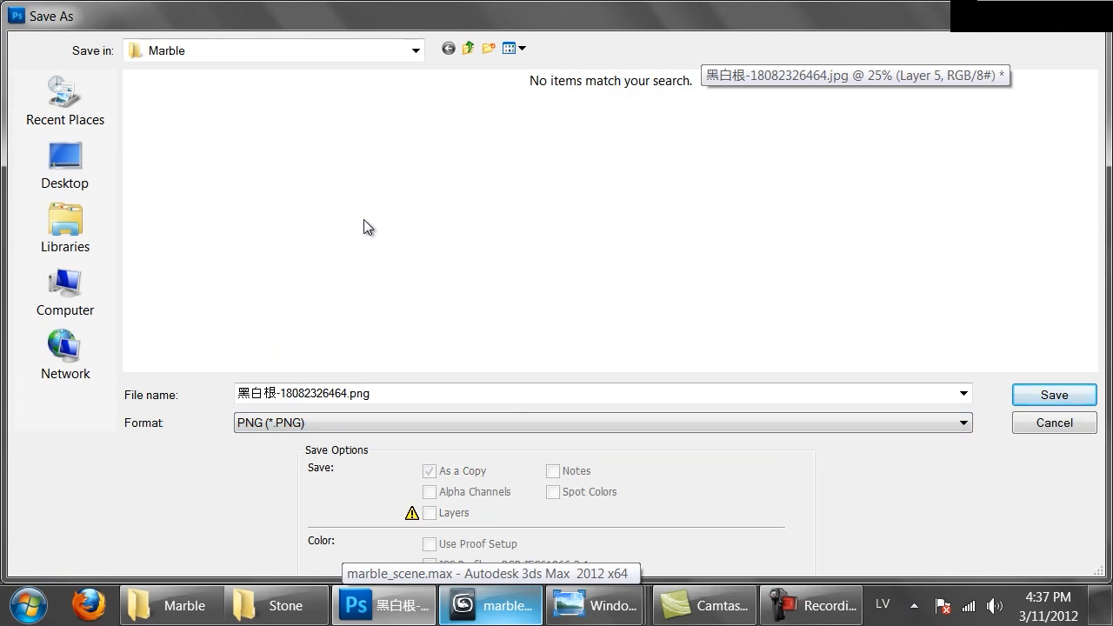
click(468, 48)
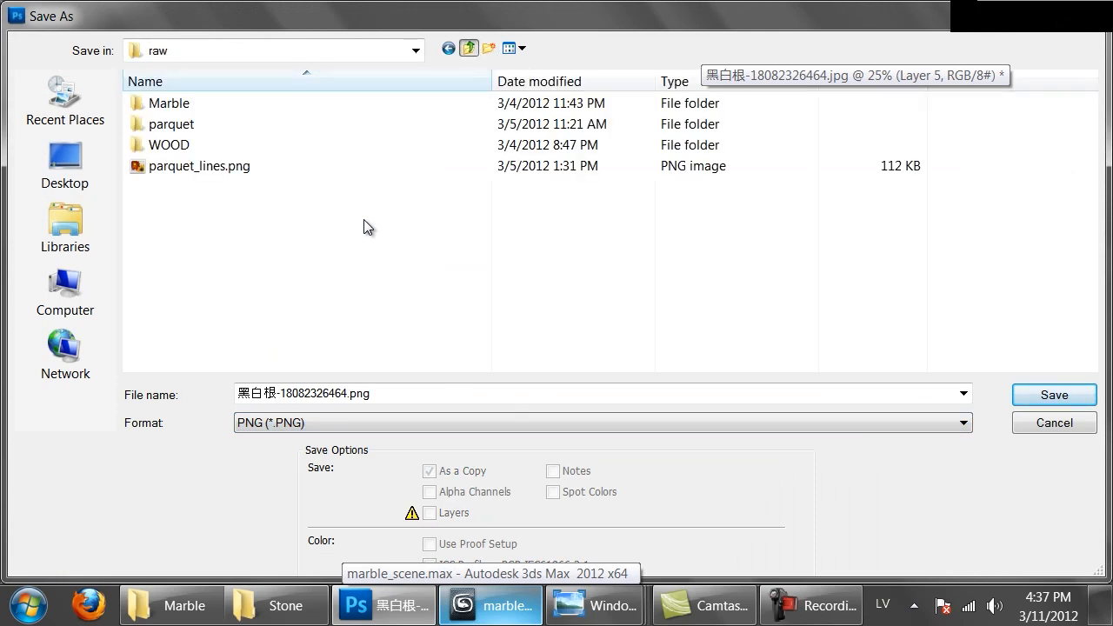
click(468, 48)
double_click(172, 145)
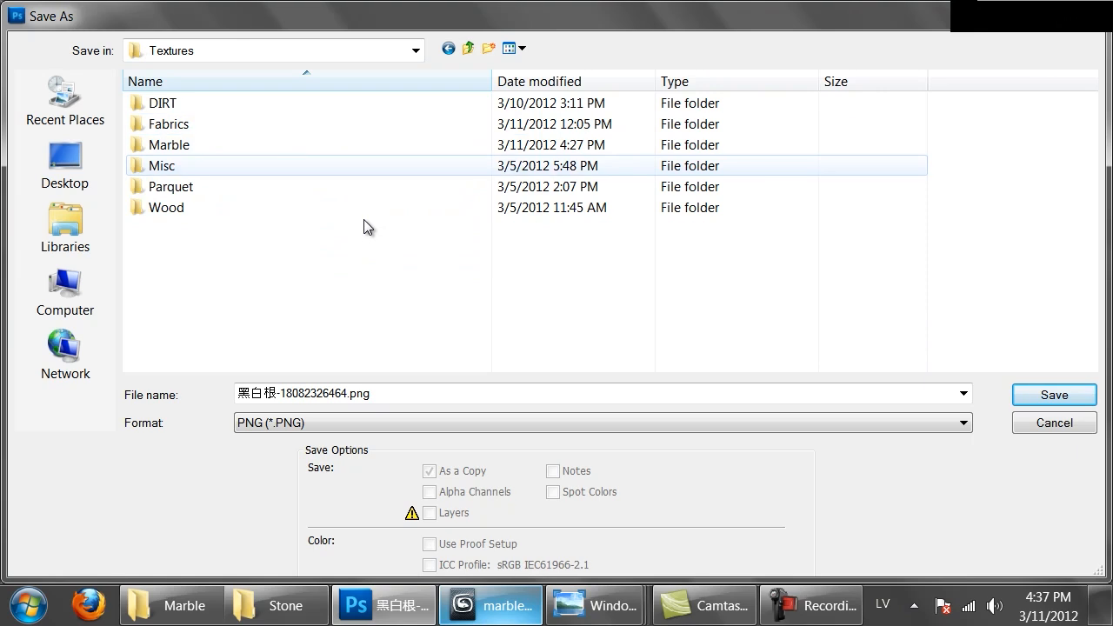
double_click(168, 144)
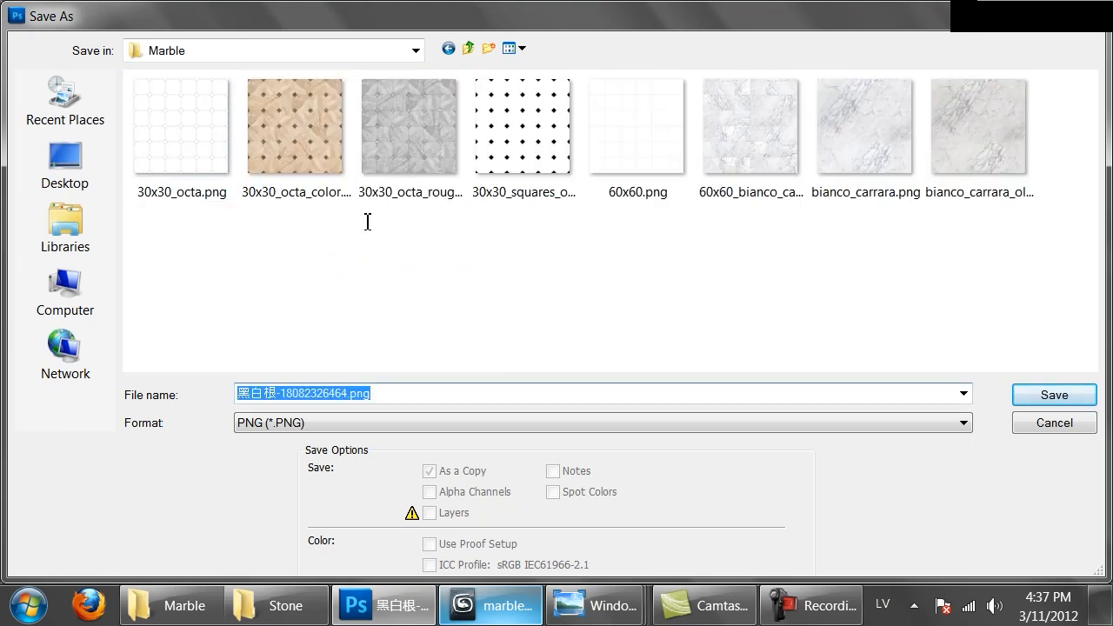
text(black_marble)
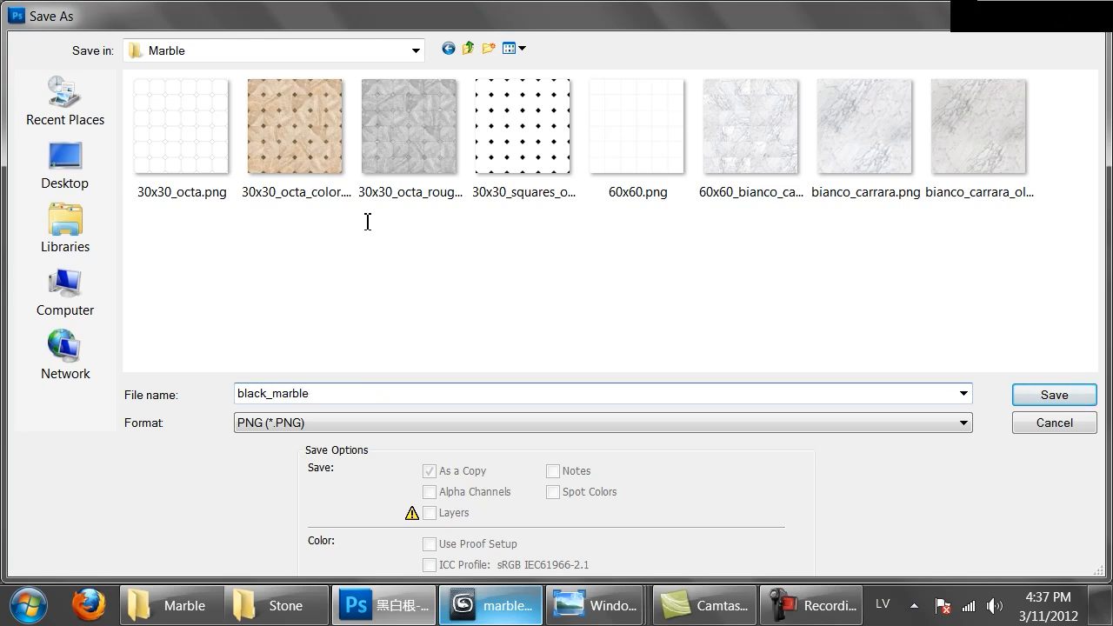
key(Return)
key(Return)
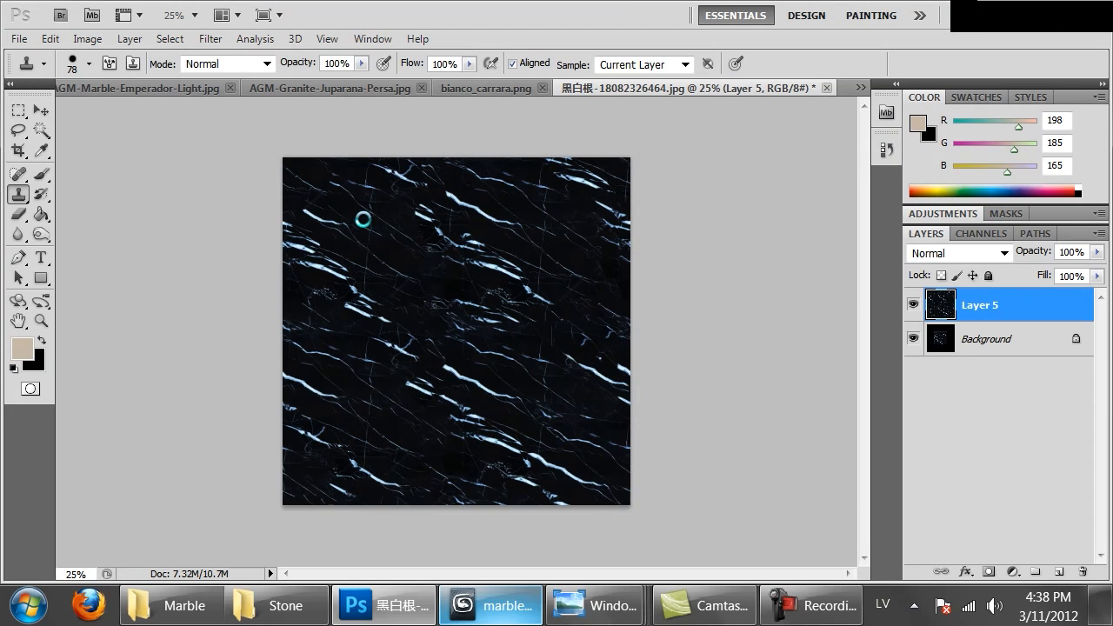
Switch to 3ds Max and name the VRayMtl in the third sample slot of the first row Black_marble
key(alt+Tab)
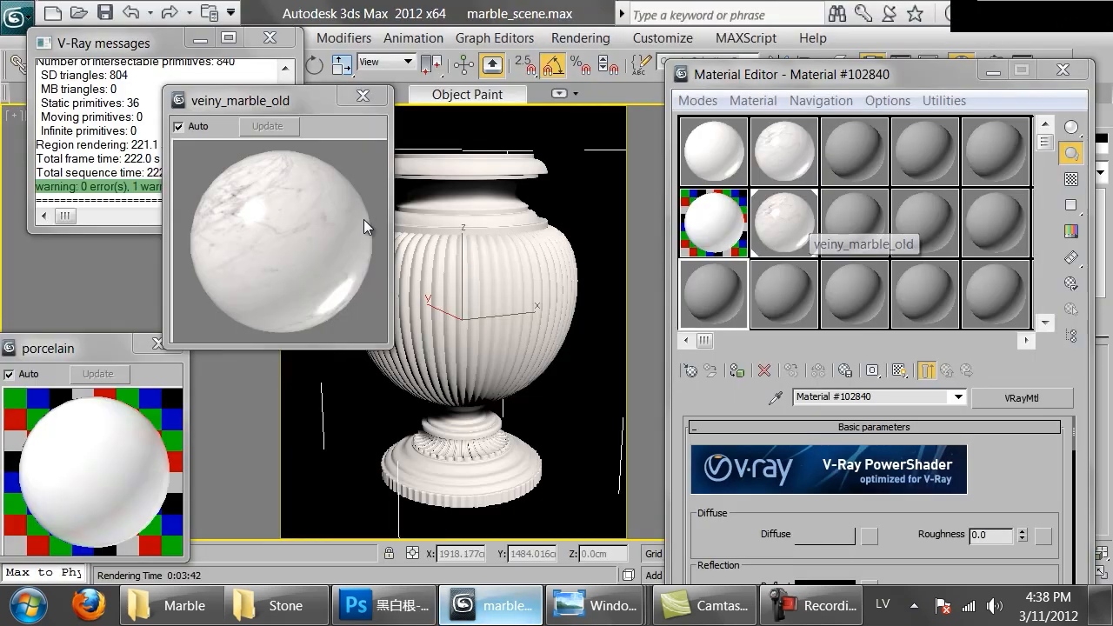
click(824, 537)
click(856, 150)
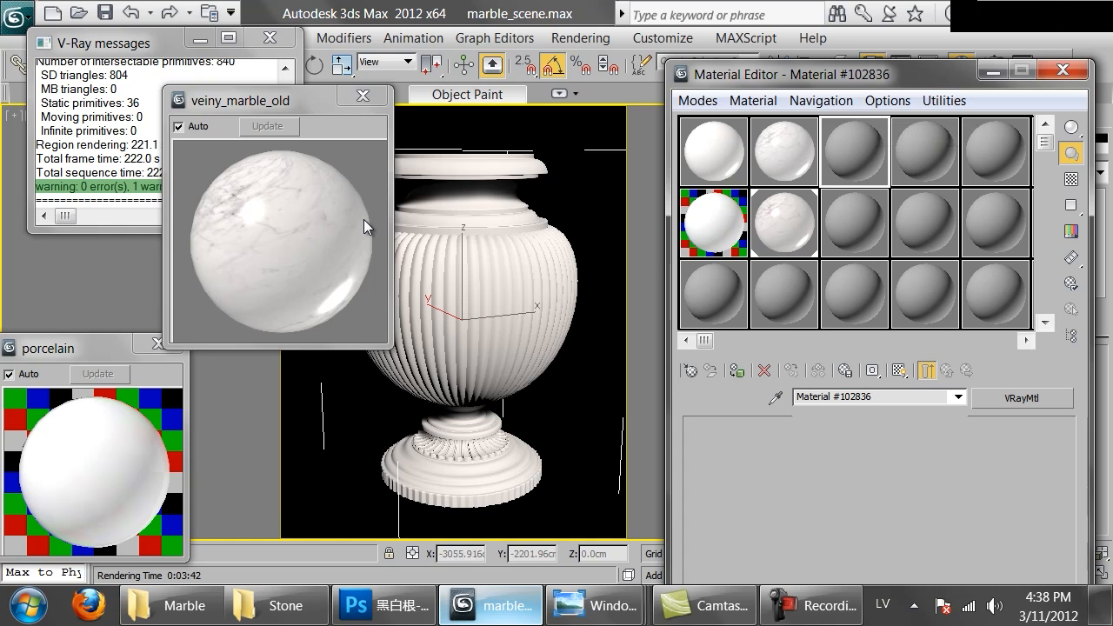
click(870, 396)
text(Black_marble)
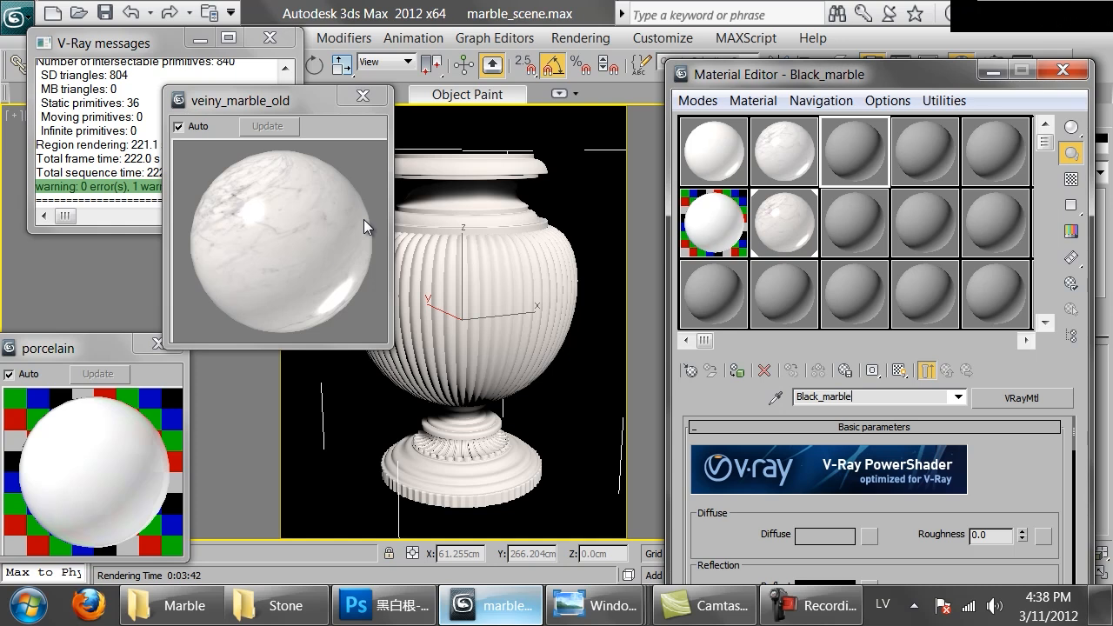
Load the saved black marble PNG as a Bitmap in the diffuse map of Black_marble
click(869, 536)
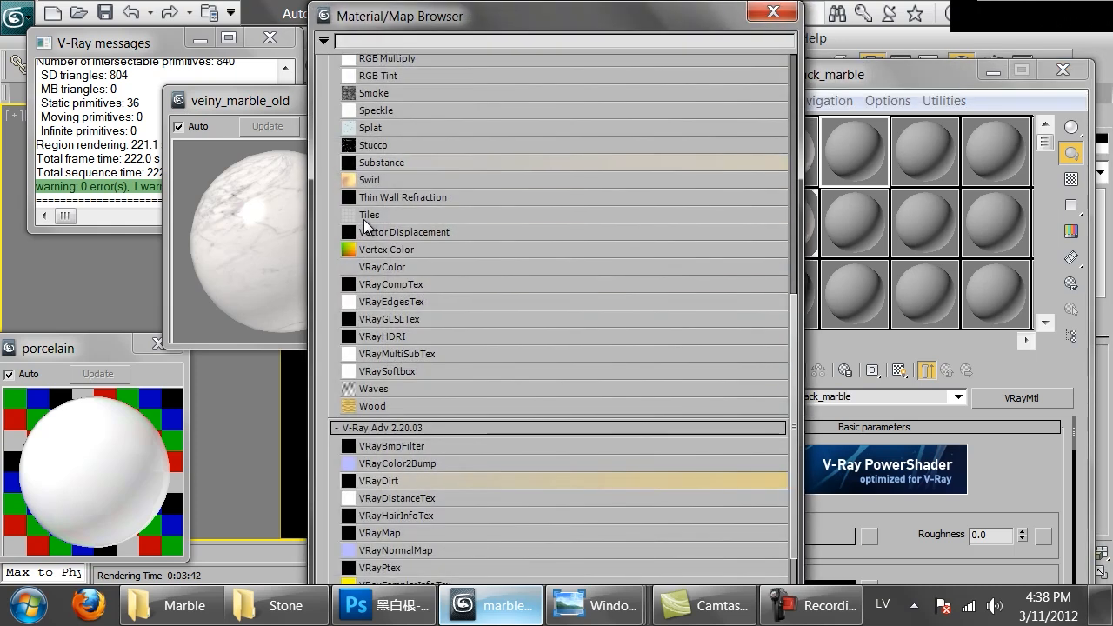
scroll(365, 225, up, 10)
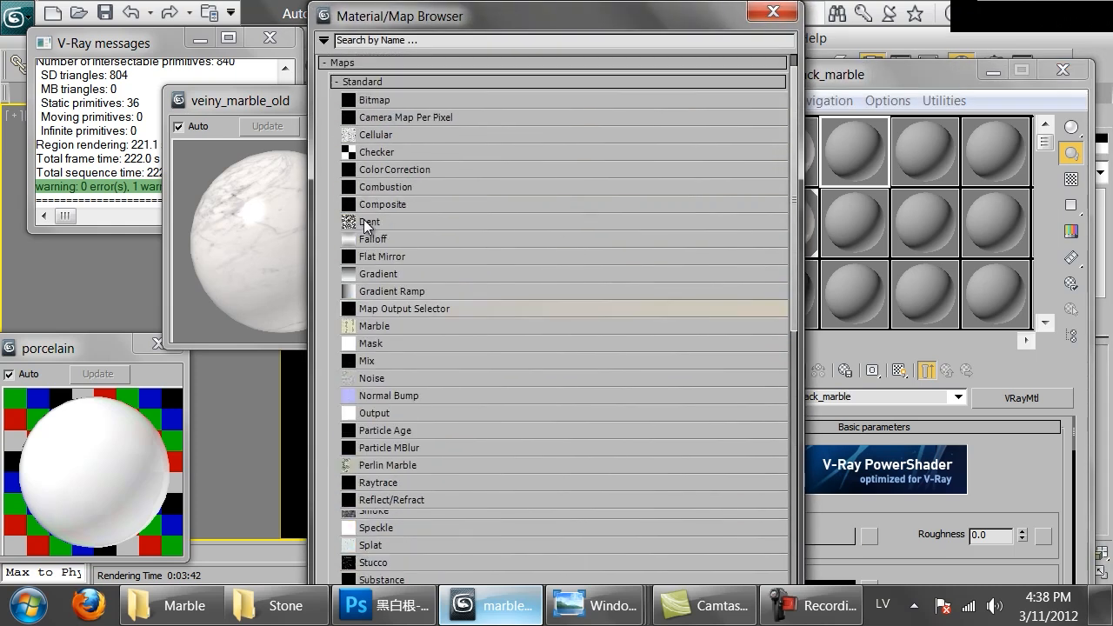
double_click(363, 219)
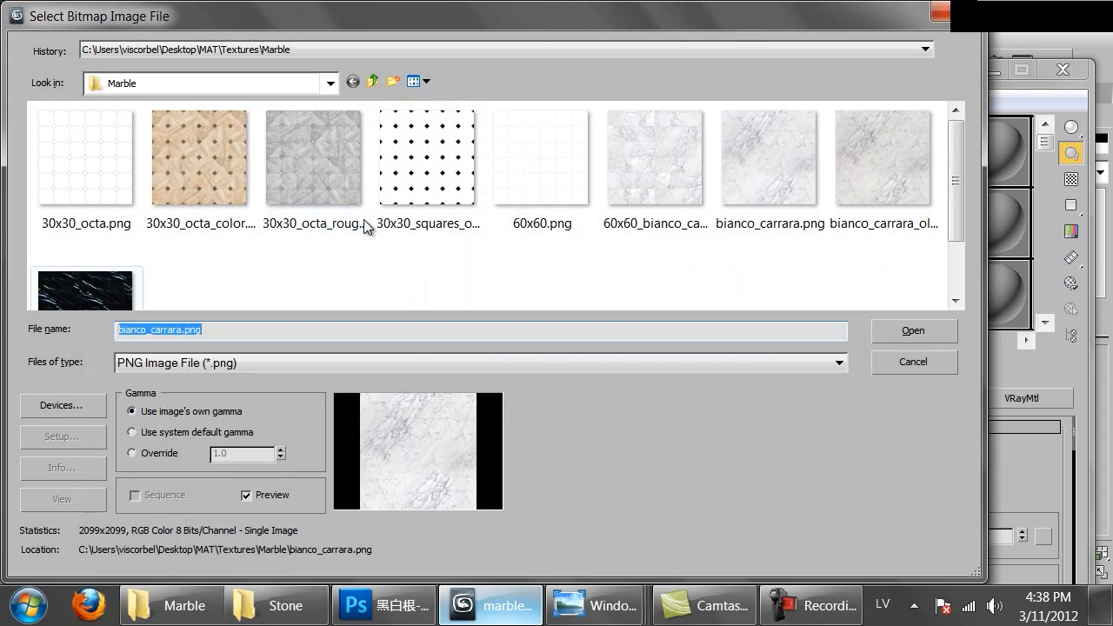
key(Return)
Close the veiny_marble_old preview and assign Black_marble to the vase with its texture shown in the viewport
click(362, 96)
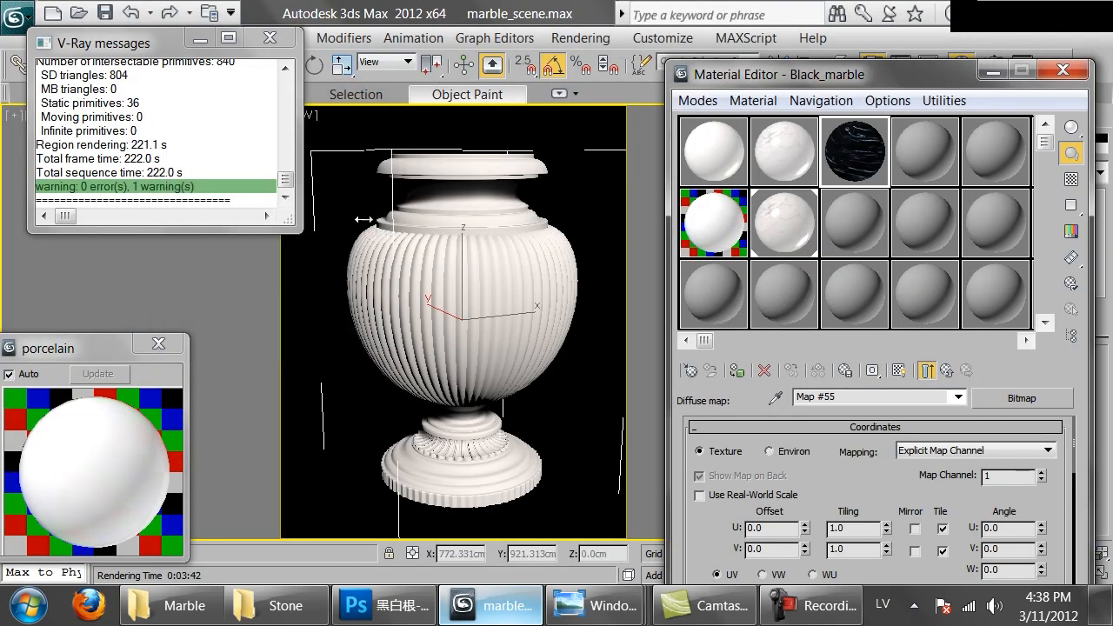
click(736, 370)
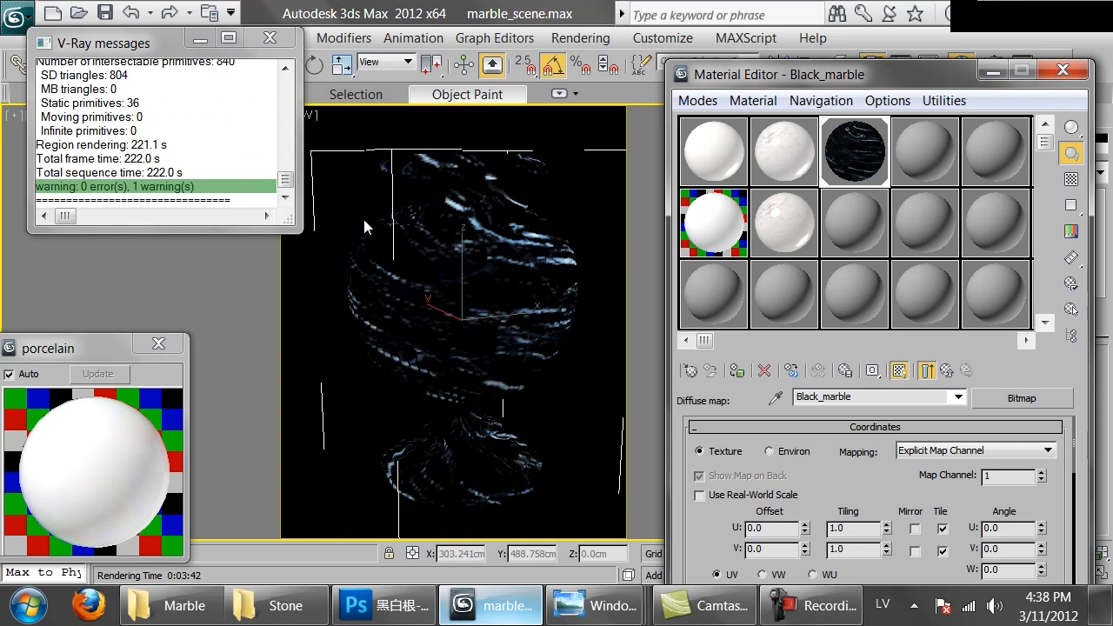
click(948, 370)
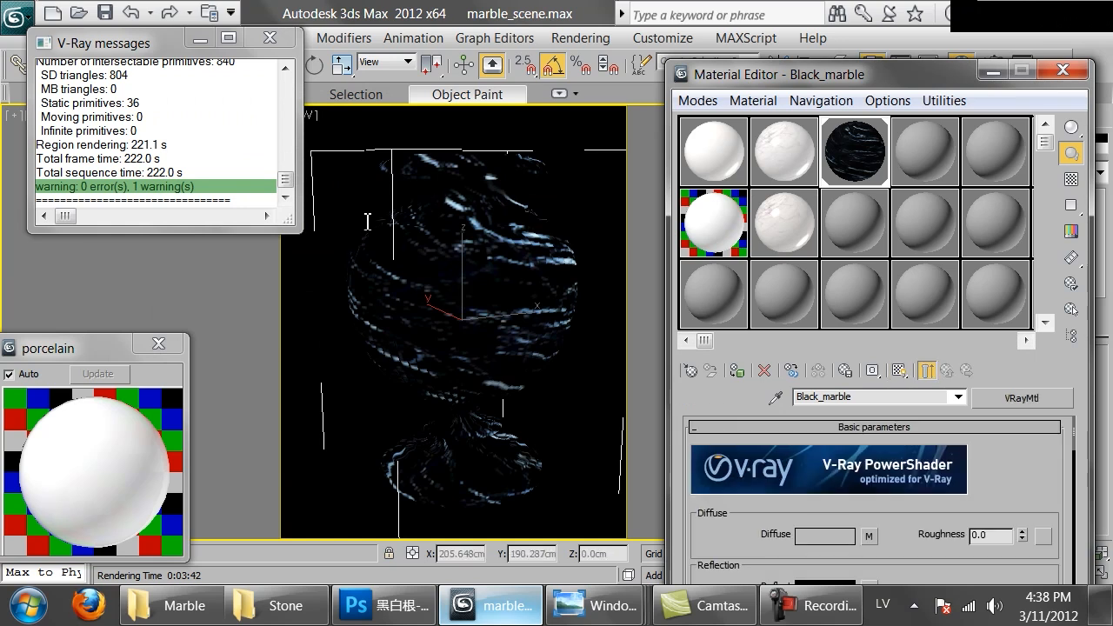
Set the reflection colour value of Black_marble to 80 and turn on the checkered background for its sample
scroll(364, 220, down, 3)
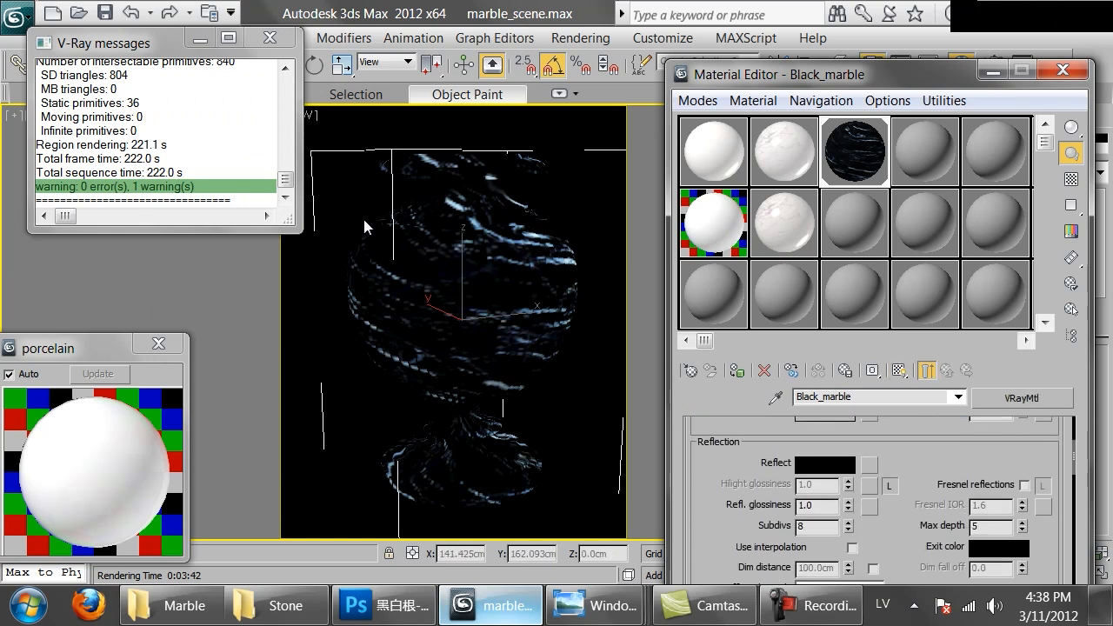
double_click(808, 223)
text(80)
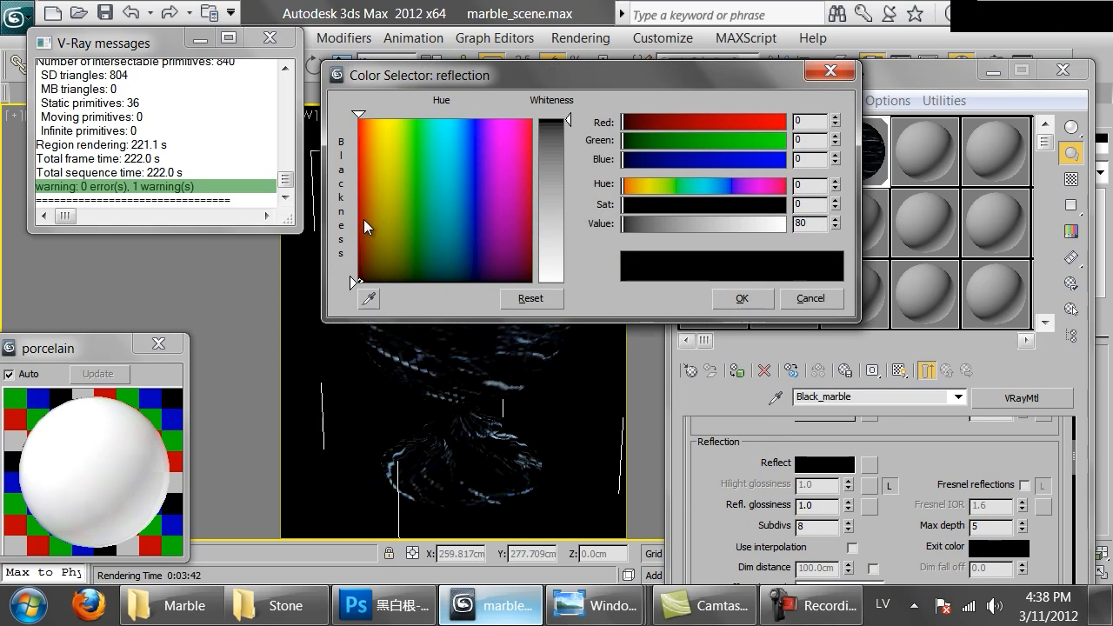
click(741, 298)
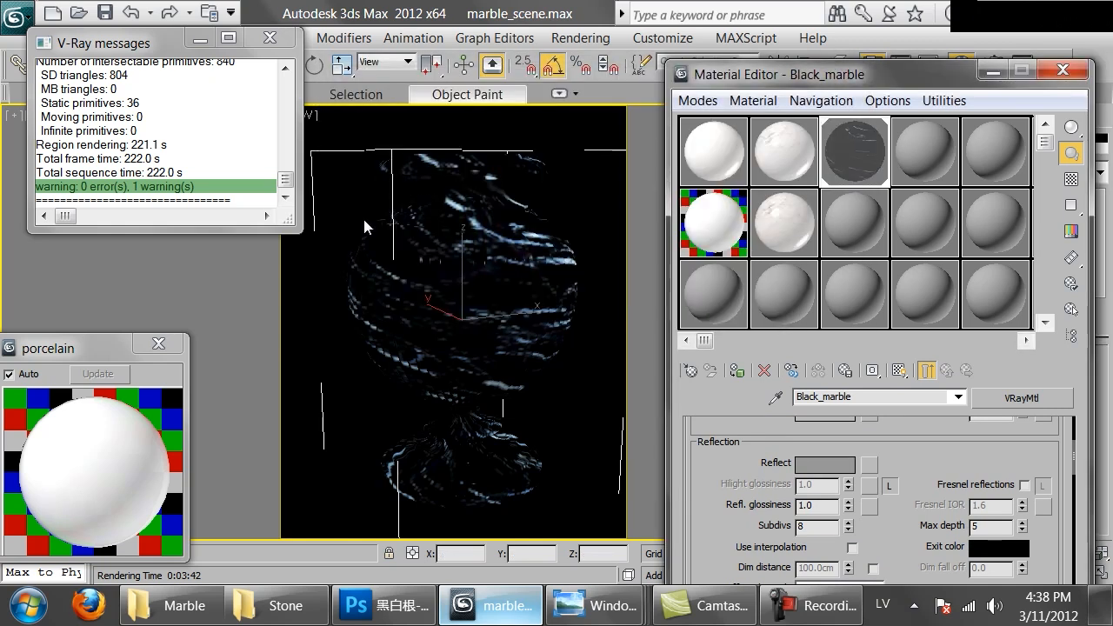
click(1071, 179)
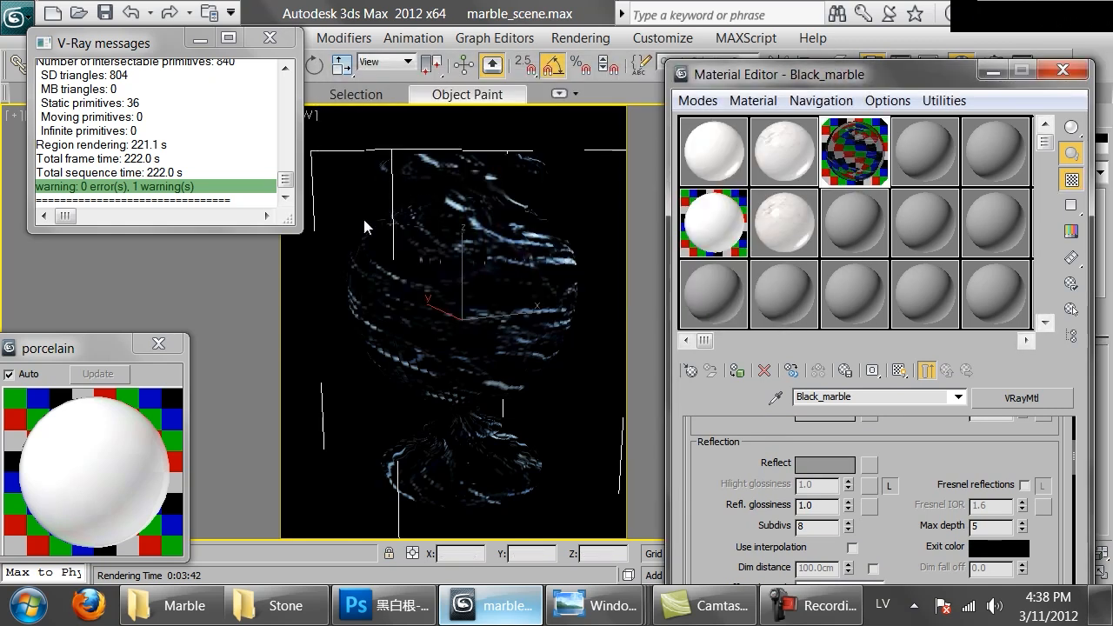
Set the reflection colour value of Black_marble to 50 and enable Fresnel reflections
mouse_move(722, 530)
mouse_down()
mouse_move(722, 541)
mouse_move(722, 500)
mouse_up()
click(824, 433)
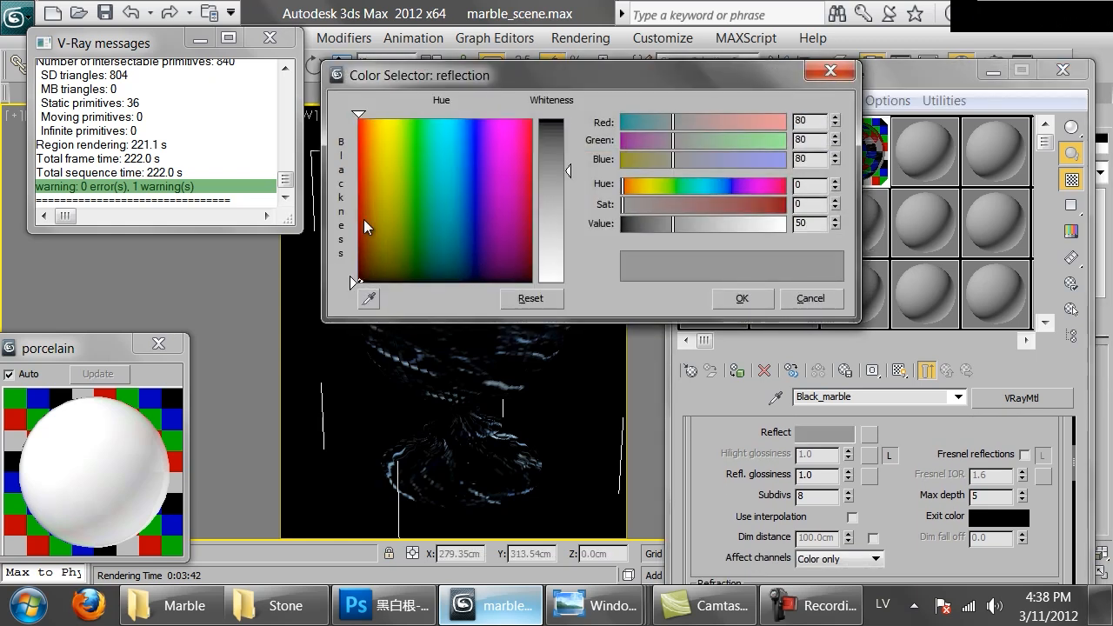
click(742, 298)
click(1024, 456)
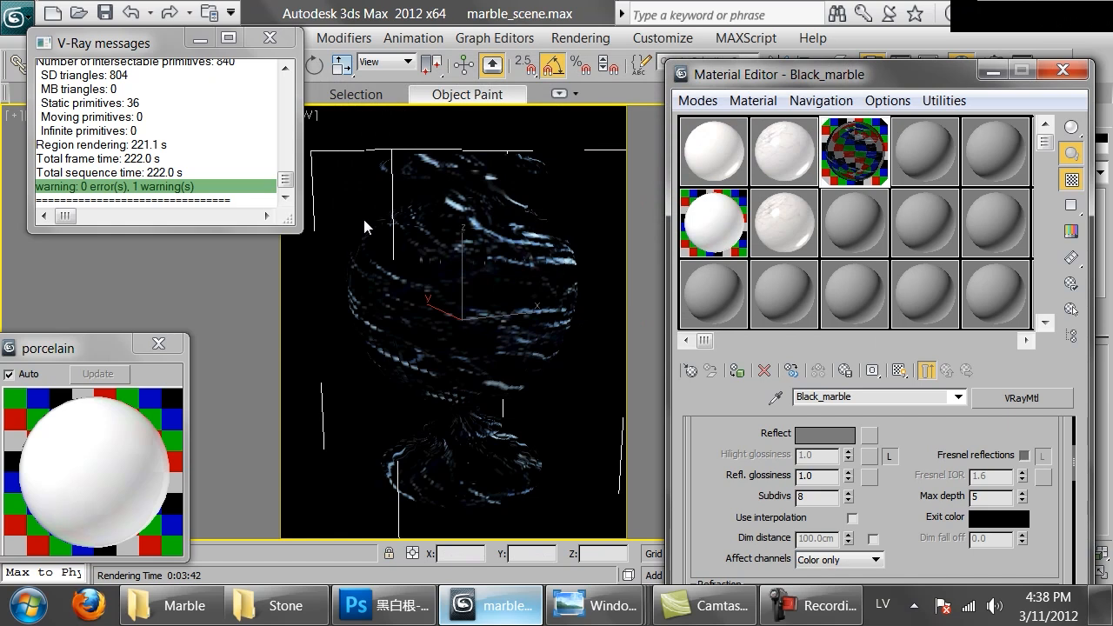
Open a magnified preview of Black_marble, unlock its Fresnel IOR and set it to 3.0
double_click(854, 152)
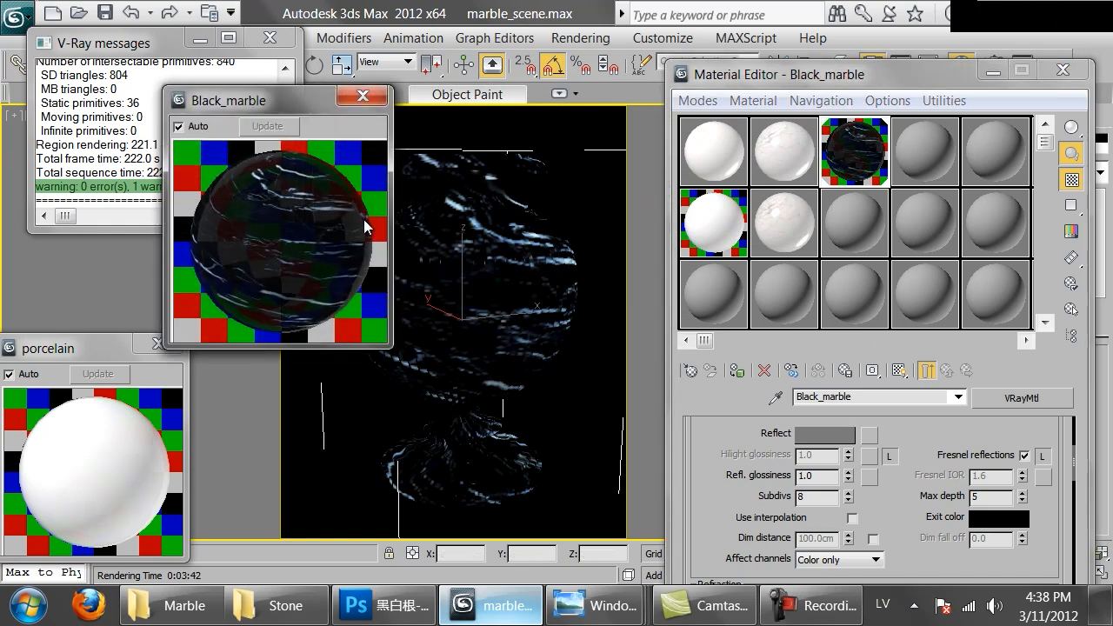
click(1043, 456)
double_click(981, 476)
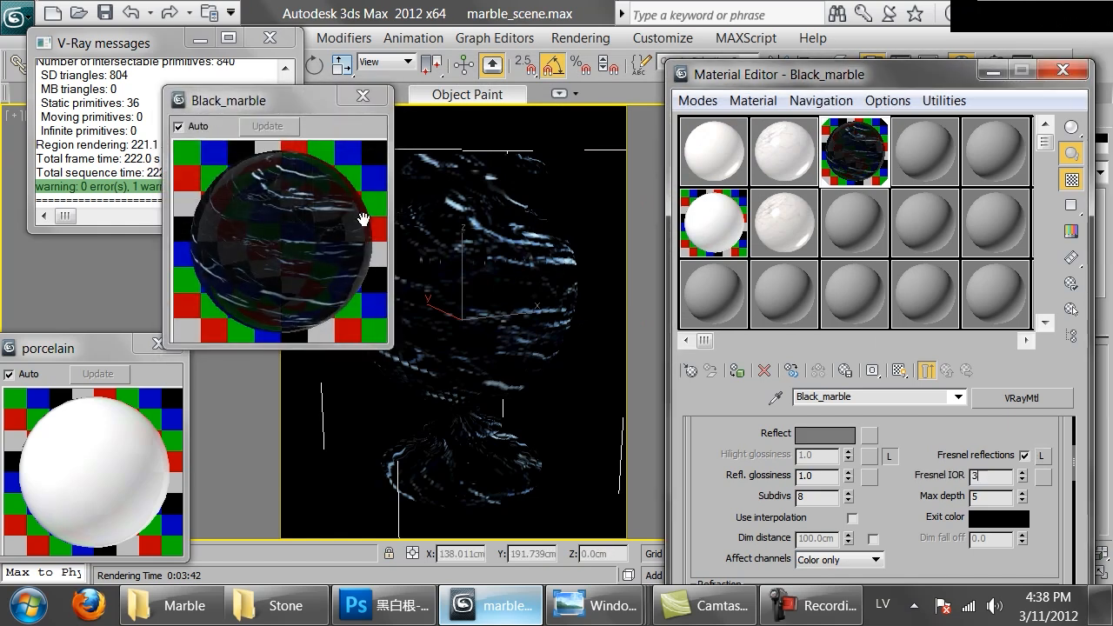
key(Return)
Set the reflection glossiness of Black_marble to 0.97 and start rendering the vase
key(Tab)
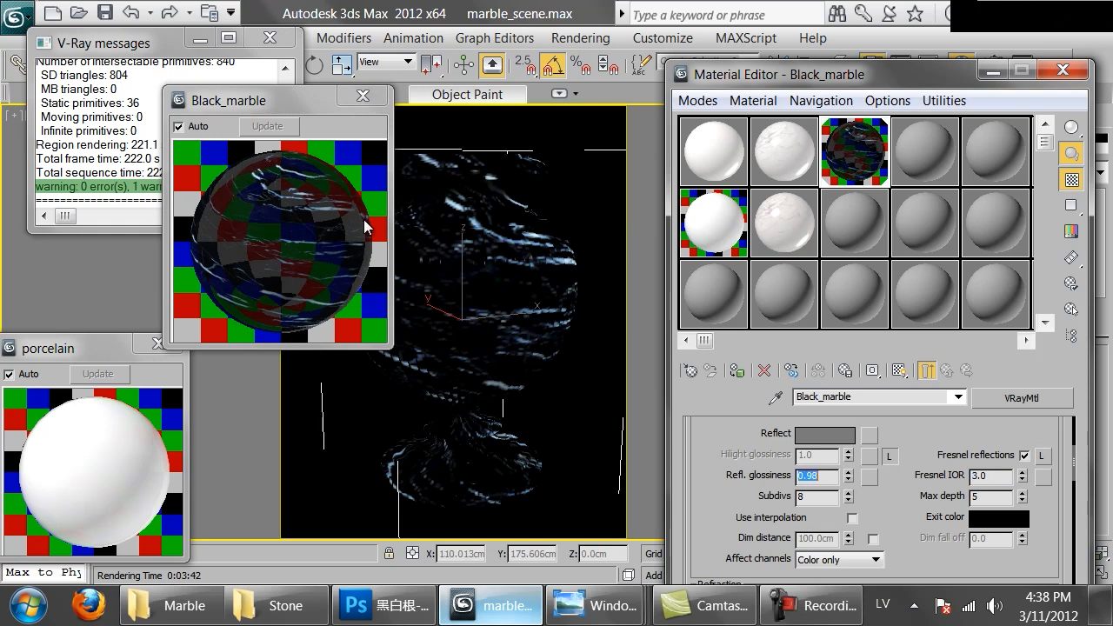
text(.)
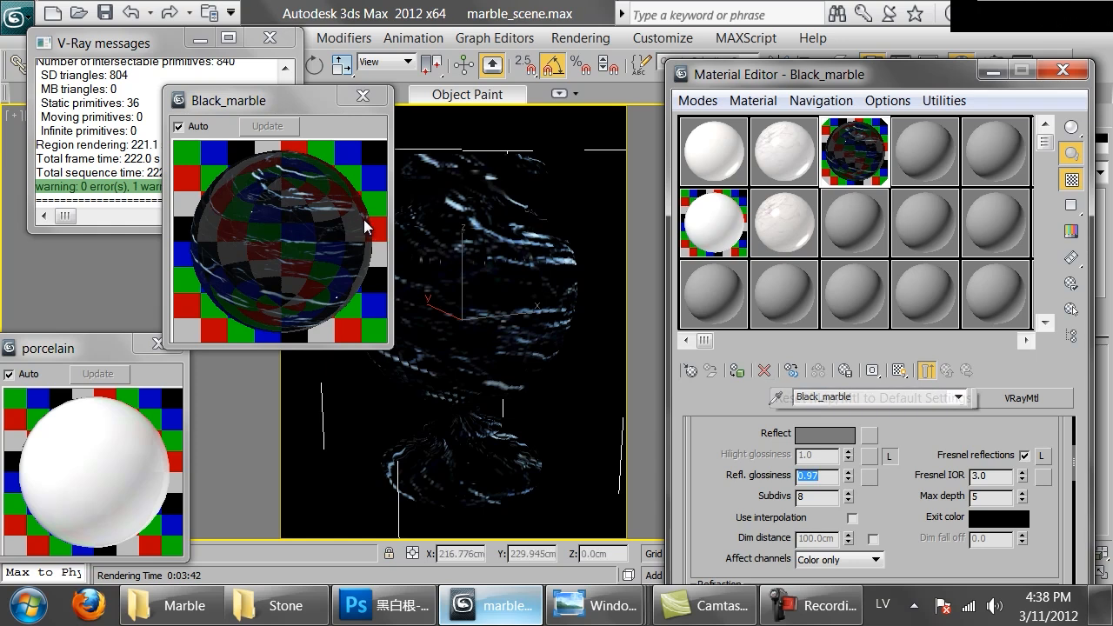
scroll(363, 219, up, 5)
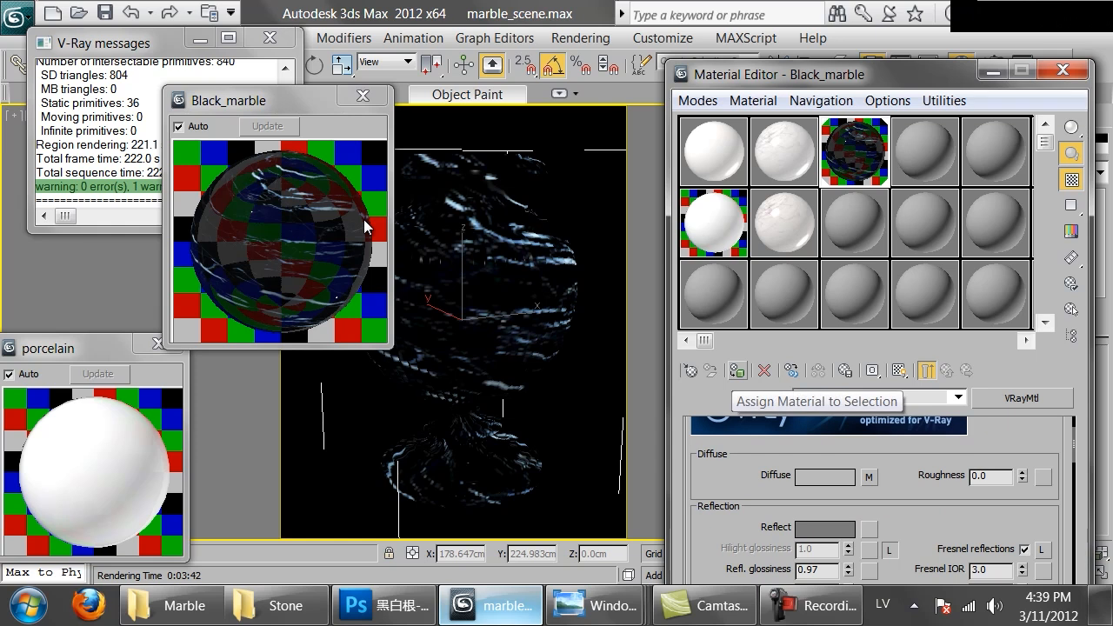
key(shift+q)
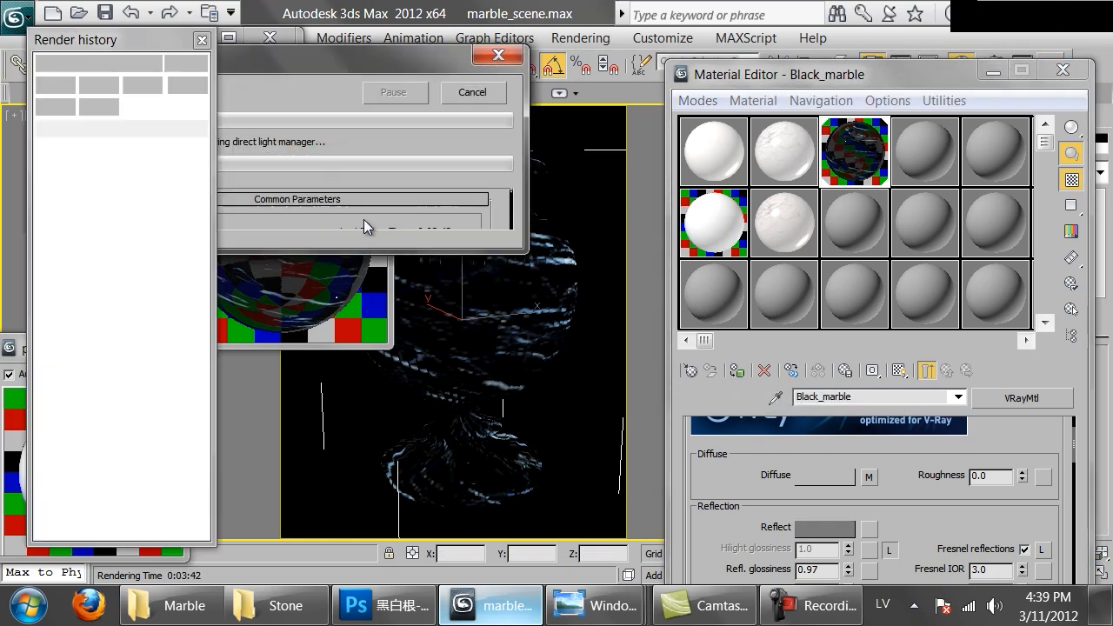
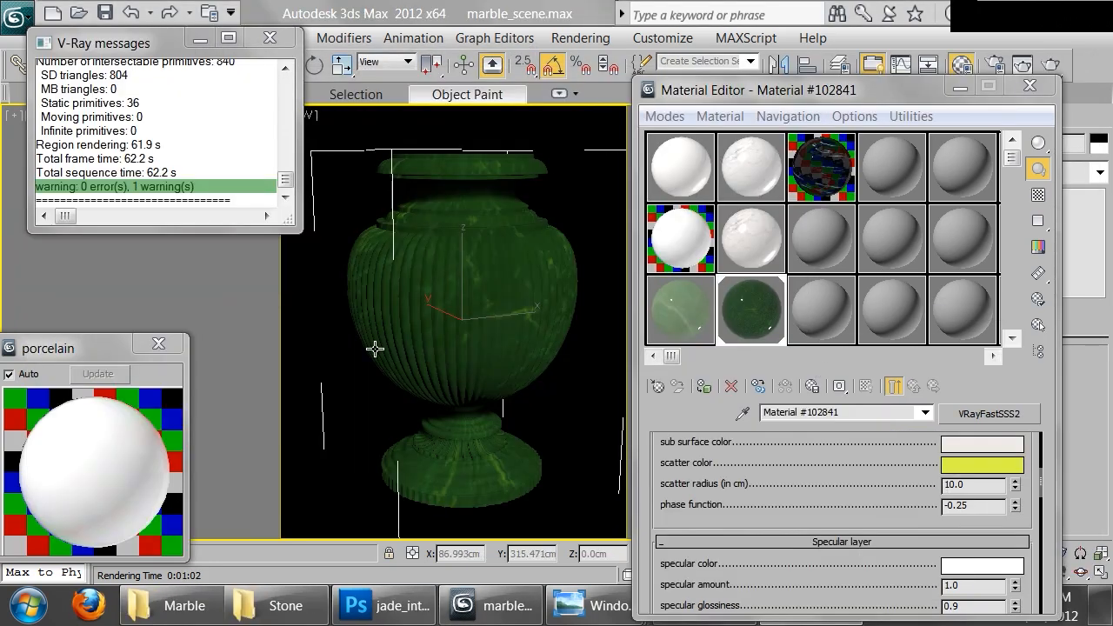
Browse the Marble folder and preview the Giallo-Napoleone, Peacock-Green and New-Venetian-Gold granite photos
click(178, 606)
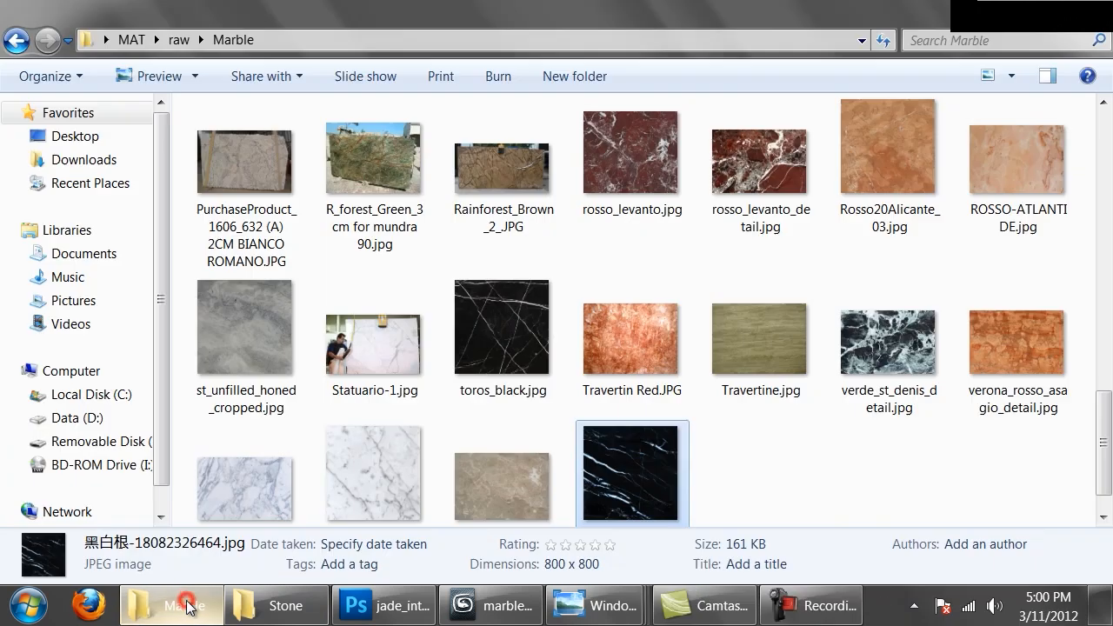
scroll(654, 398, down, 1)
scroll(654, 397, up, 3)
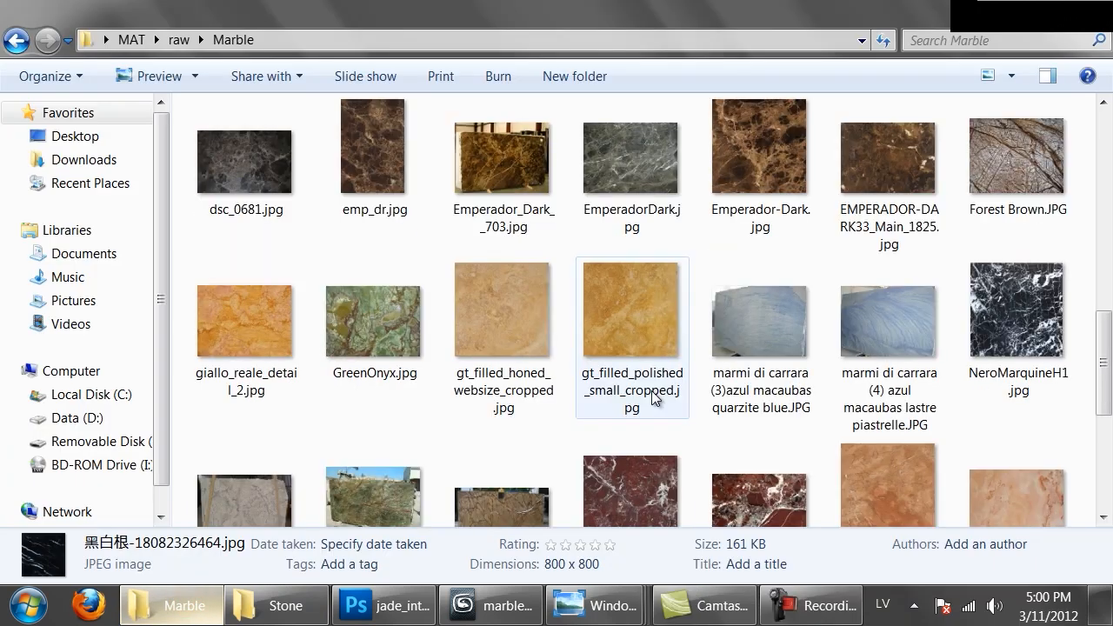
scroll(654, 397, up, 1)
scroll(653, 397, up, 5)
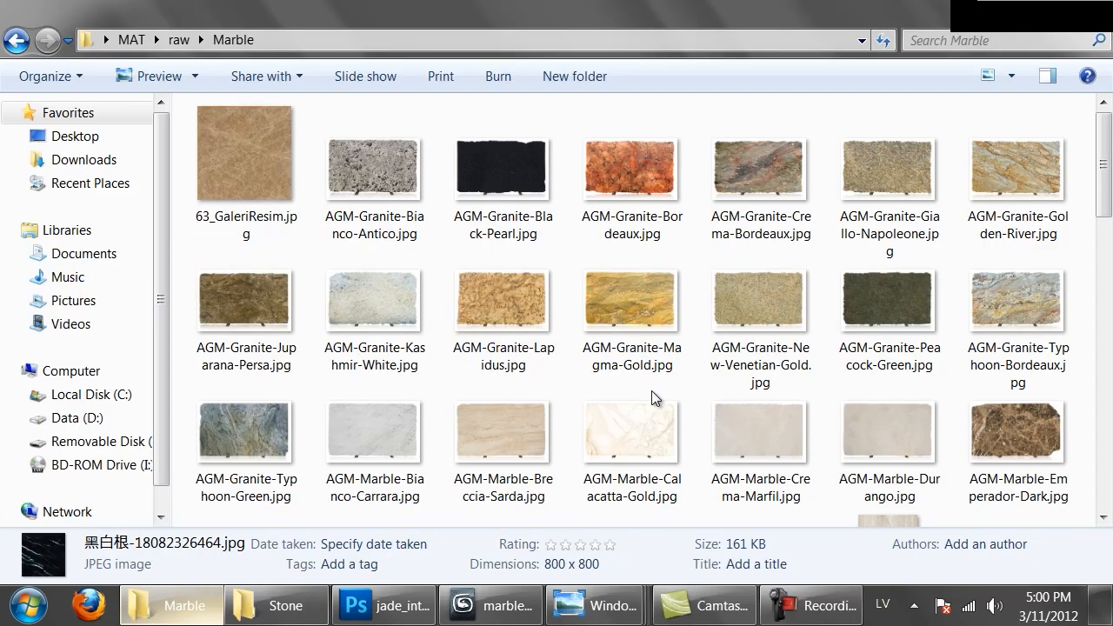
double_click(872, 150)
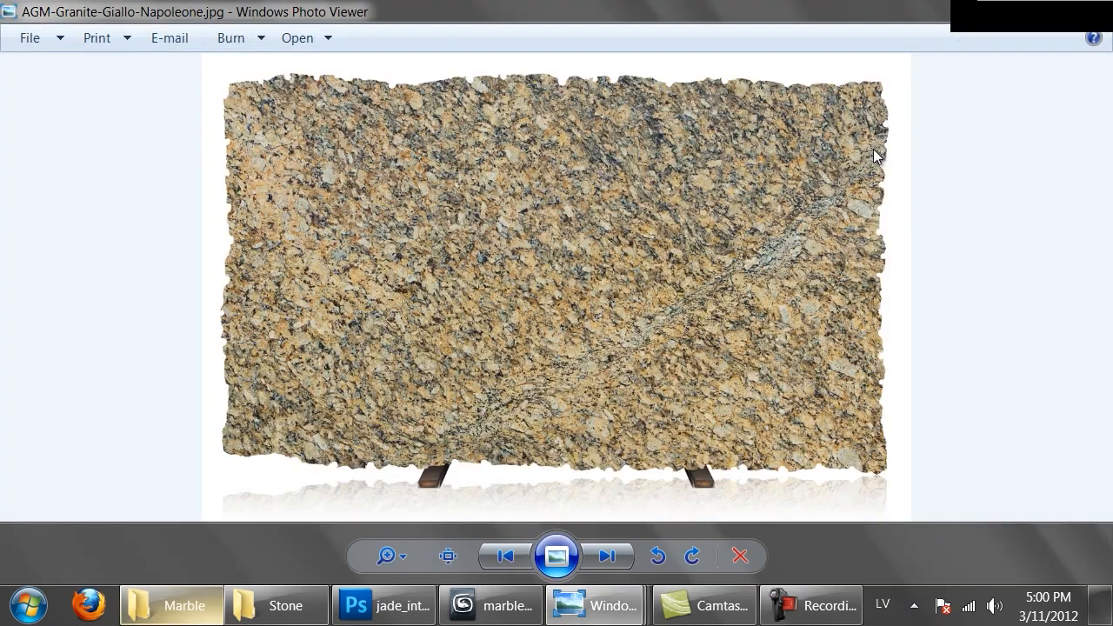
click(1082, 9)
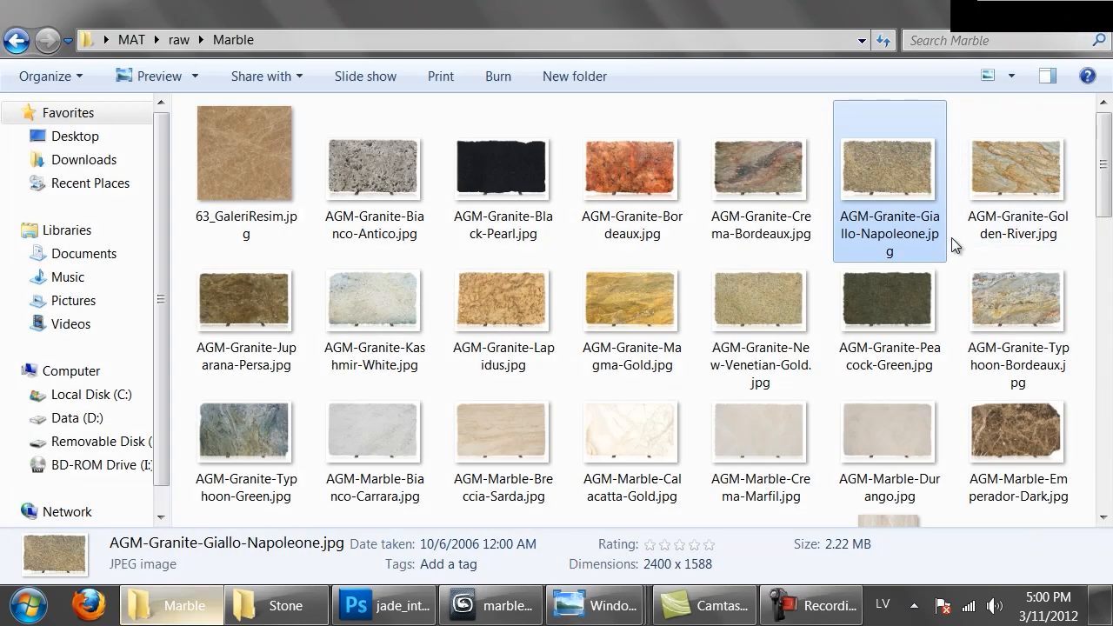
double_click(901, 300)
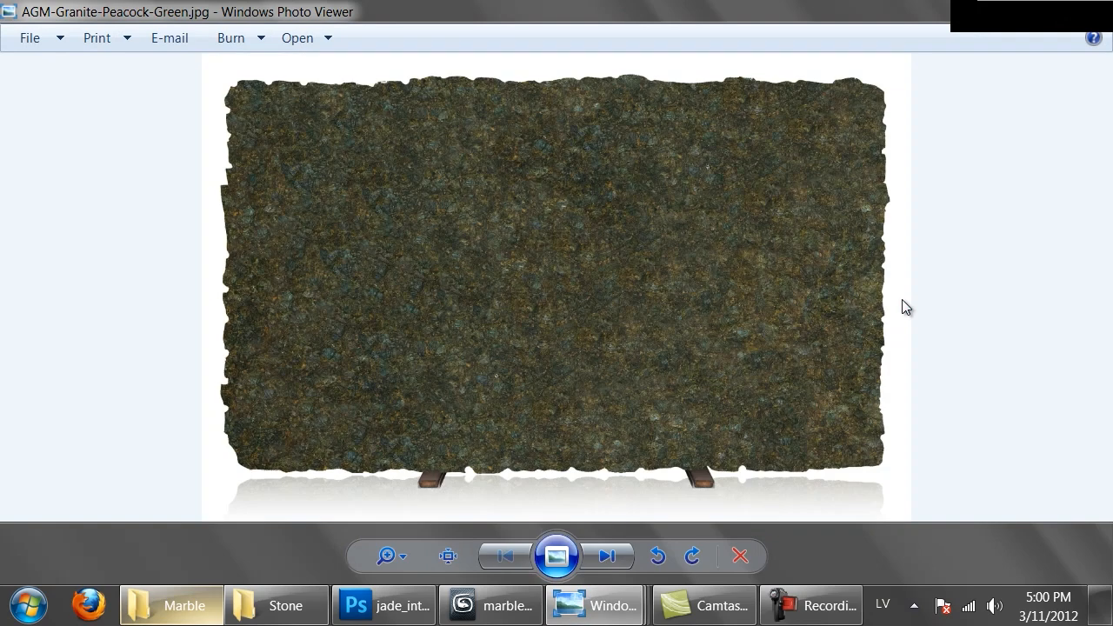
click(1082, 9)
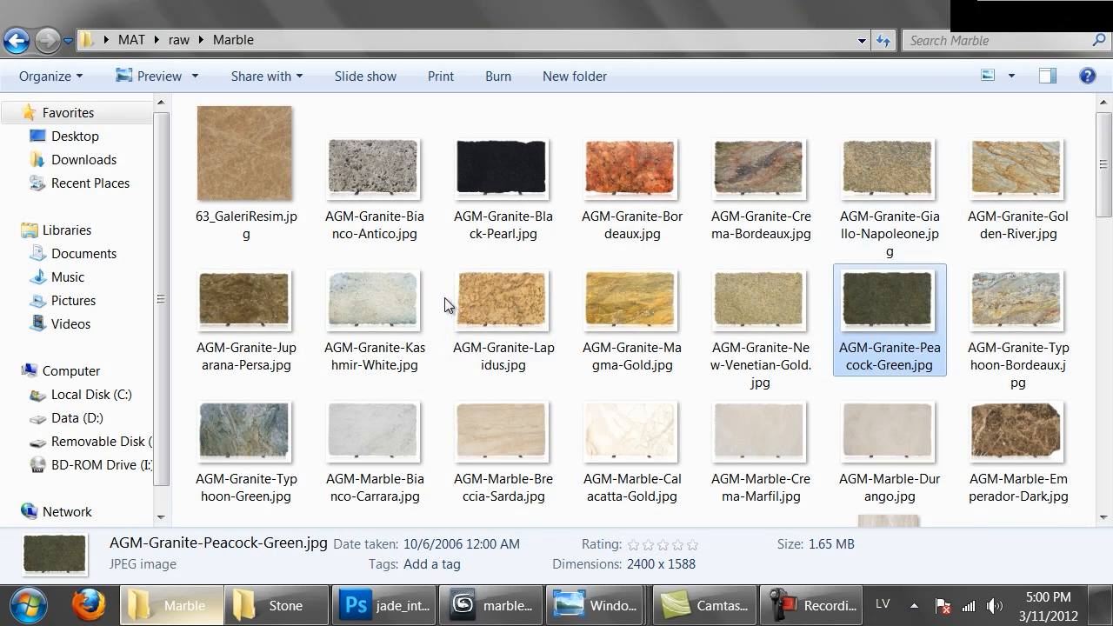
double_click(776, 292)
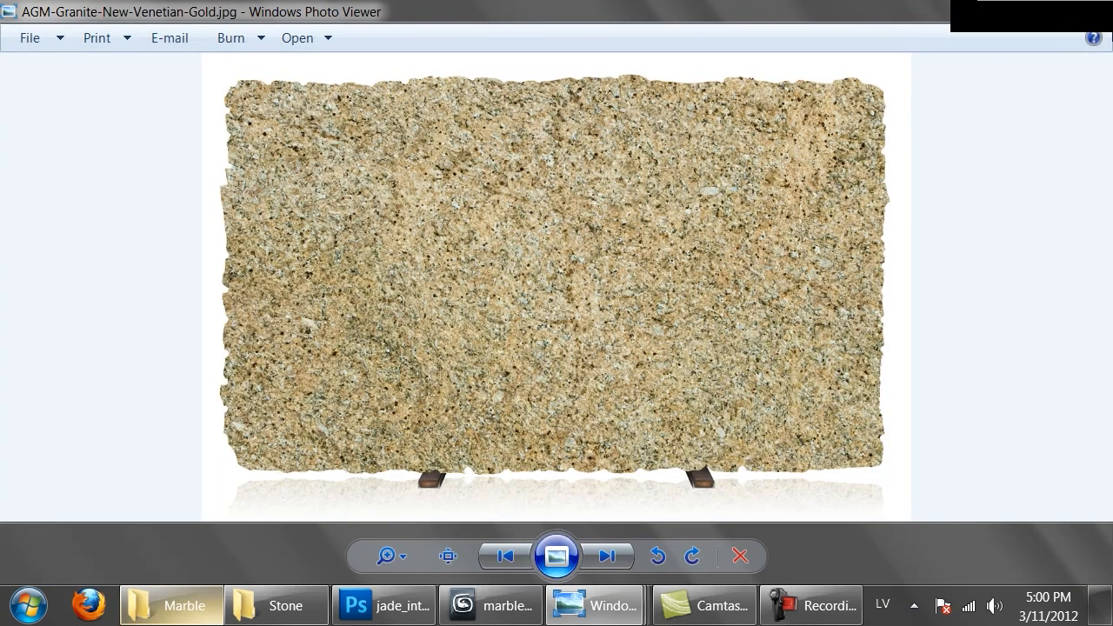
key(Escape)
Switch to Photoshop and open AGM-Granite-New-Venetian-Gold.jpg from the Marble folder in it
drag(771, 292, 402, 617)
click(374, 606)
mouse_move(196, 602)
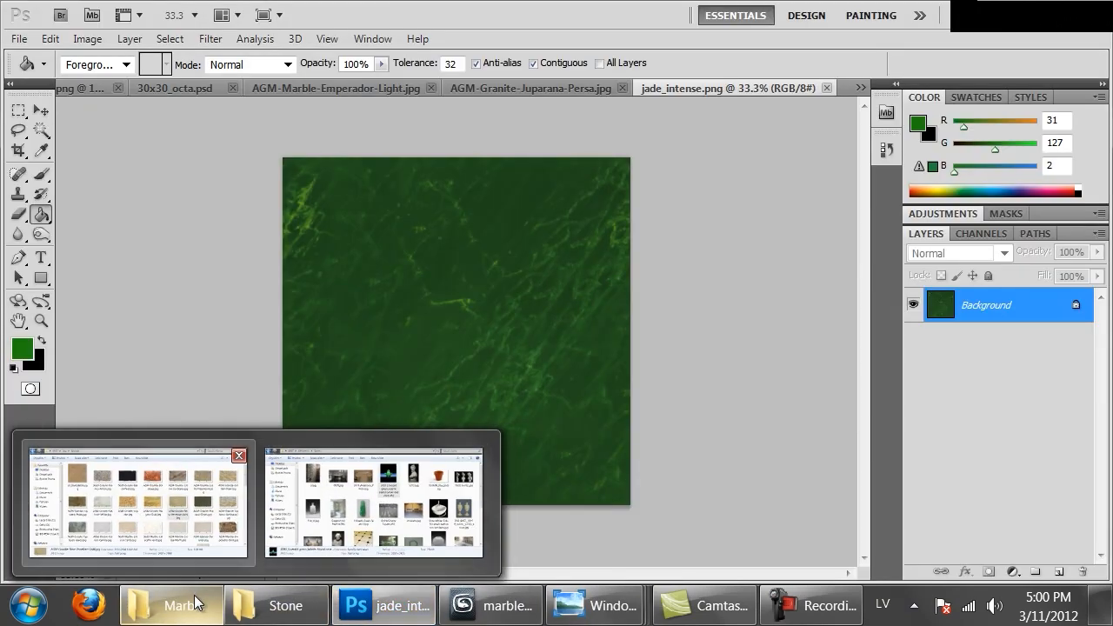
click(139, 503)
drag(756, 318, 859, 71)
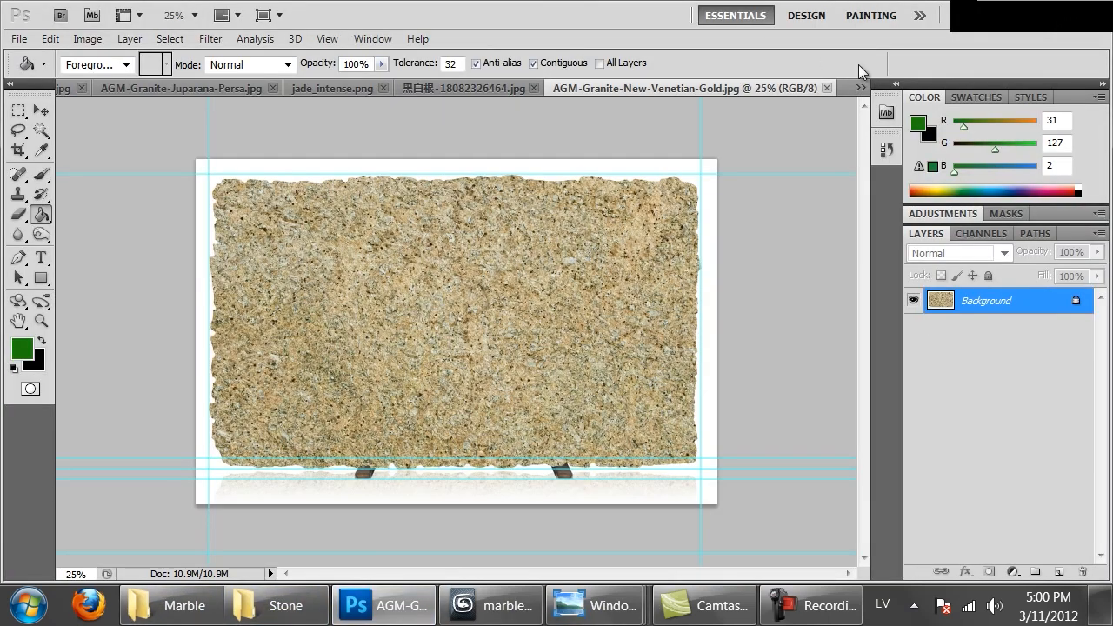
Hide the guides and grid, and crop the photo to the granite surface inside the slab's rough edges
key(ctrl+apostrophe)
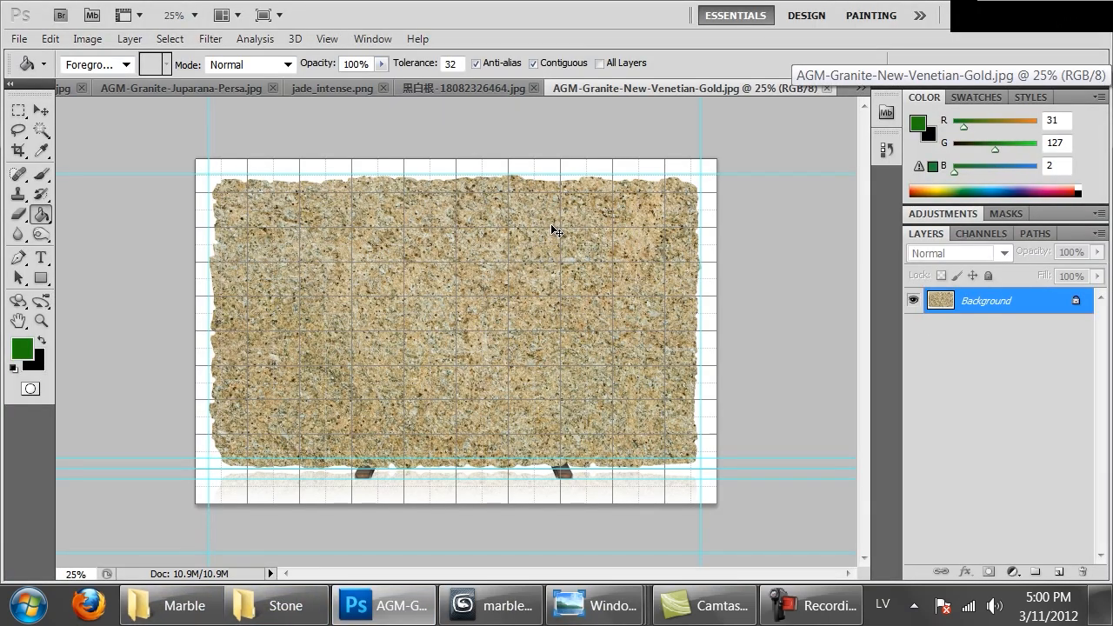
key(ctrl+h)
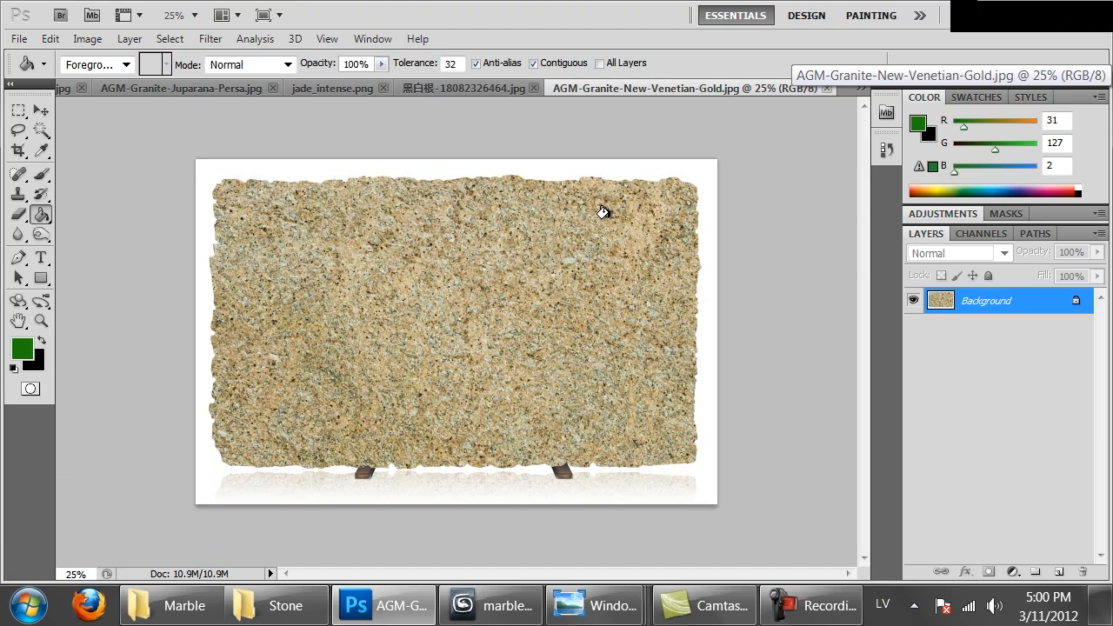
key(c)
drag(662, 196, 237, 450)
key(Return)
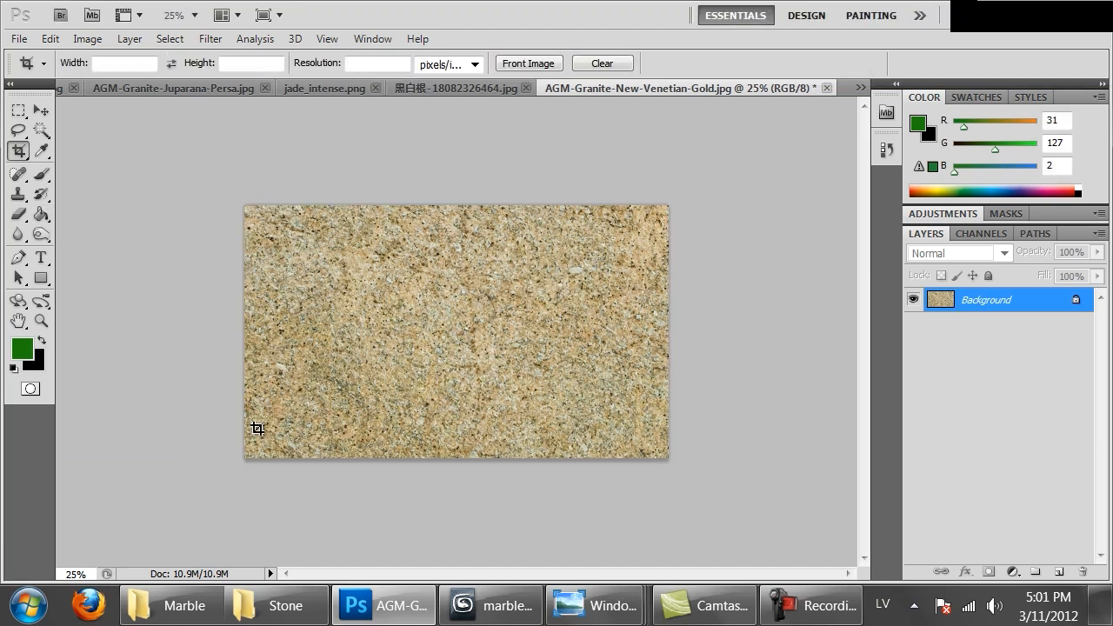
Extend the canvas downward into a square and cover the empty lower area with a copy of the granite
key(ctrl+a)
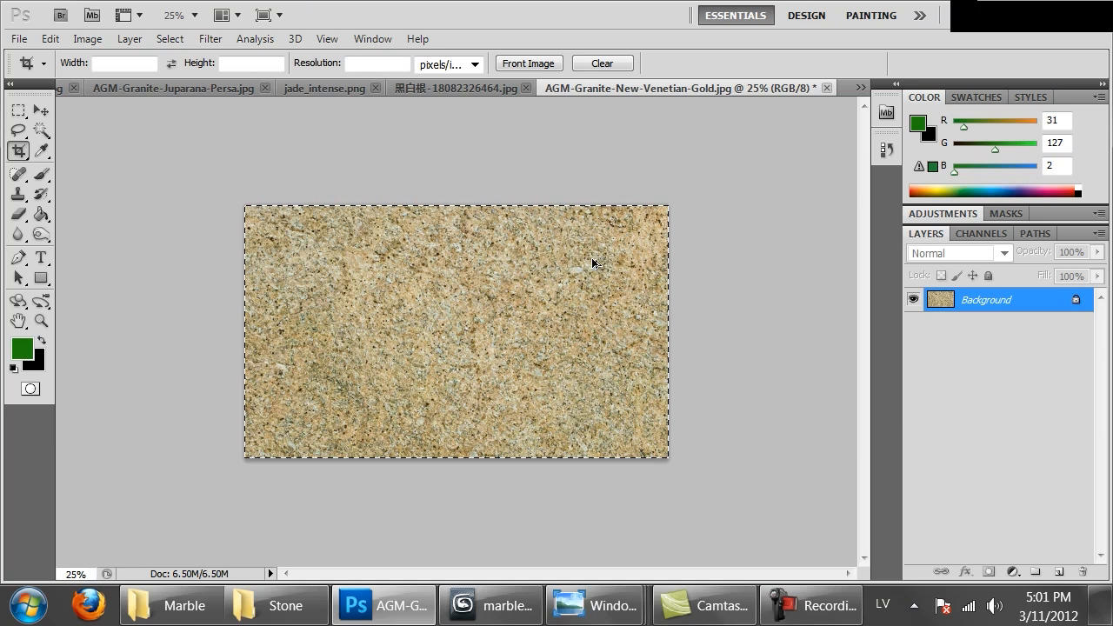
click(266, 291)
mouse_move(213, 161)
mouse_down()
mouse_move(544, 472)
mouse_move(504, 470)
mouse_move(630, 574)
mouse_move(700, 607)
mouse_up()
key(Return)
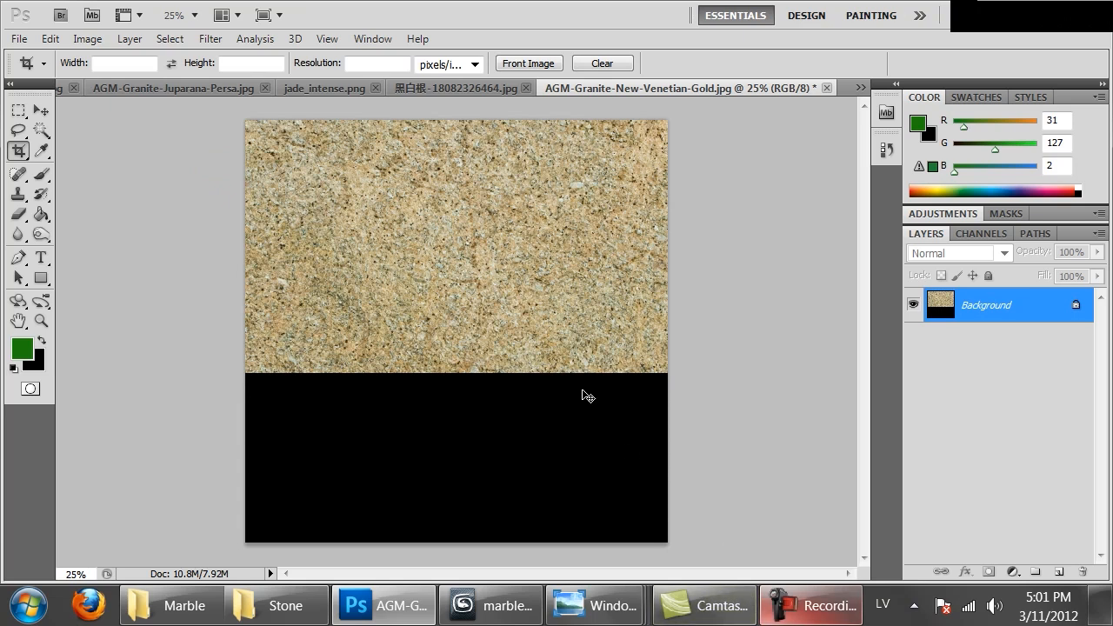
ctrl+drag(509, 305, 503, 408)
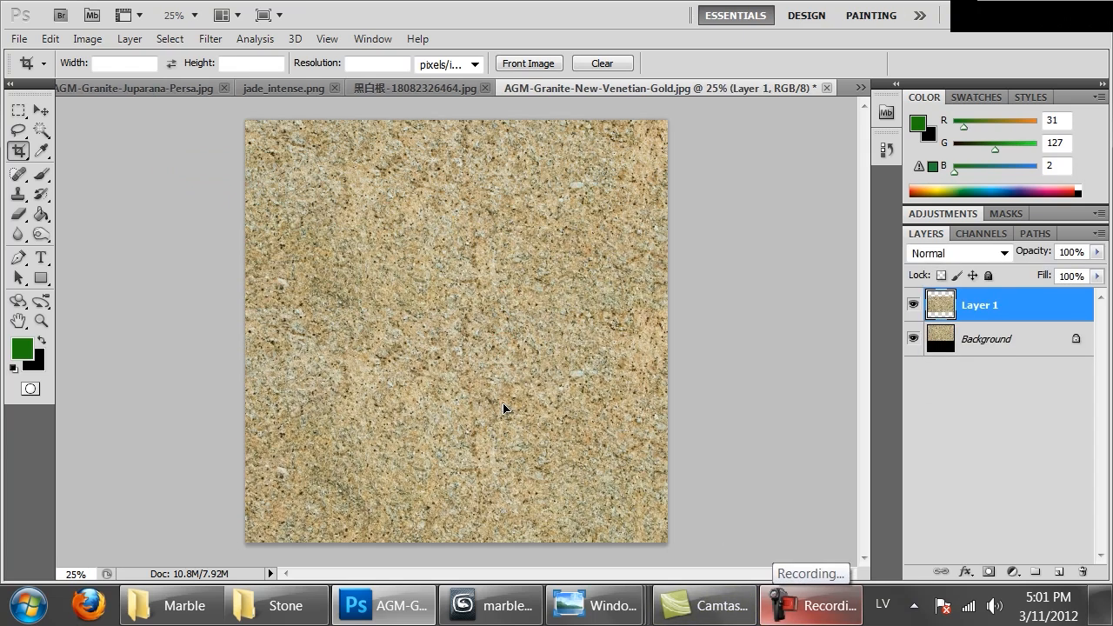
Erase the upper edge of Layer 1 with a 504 px eraser at full hardness, and merge it into the Background
key(e)
drag(235, 288, 636, 279)
right_click(636, 279)
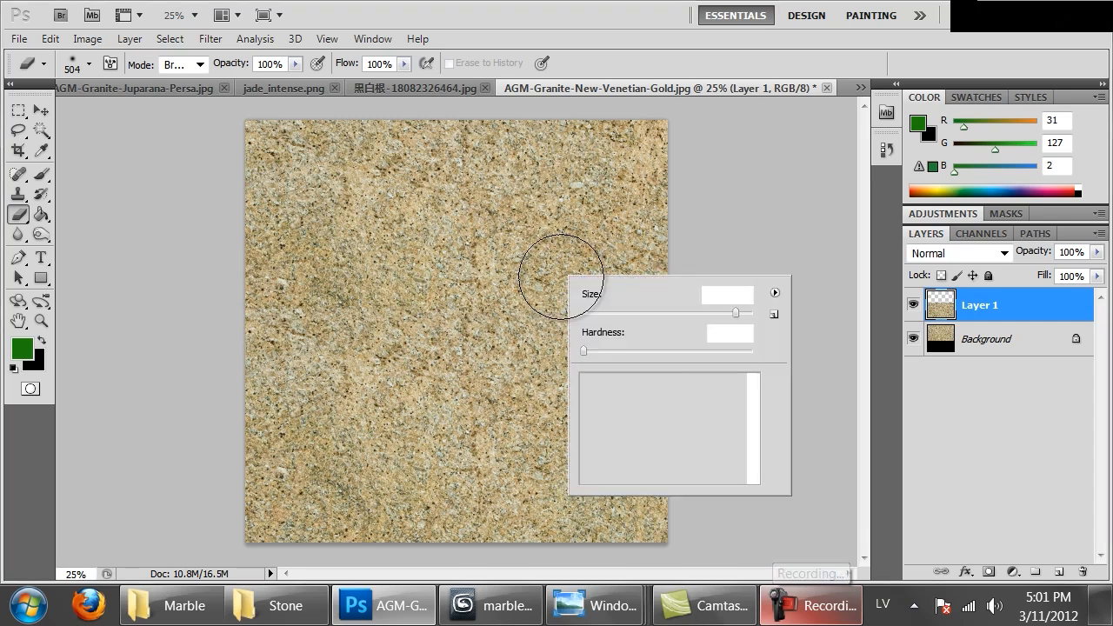
drag(709, 351, 756, 348)
drag(268, 268, 652, 271)
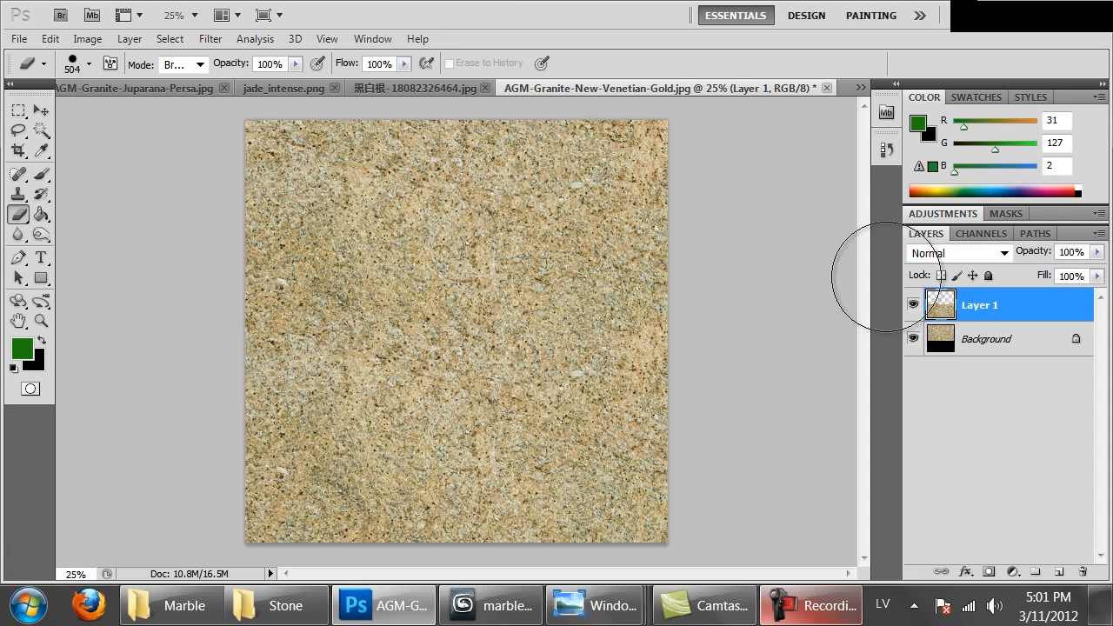
key(ctrl+e)
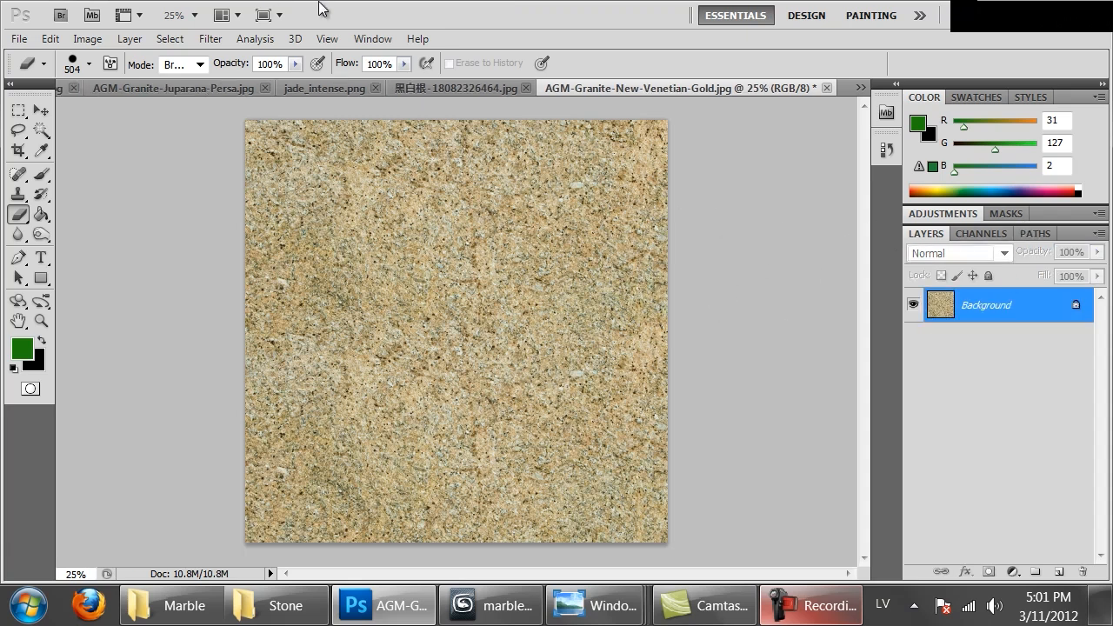
Apply the Offset filter with +700 pixels horizontally and vertically, wrapping the undefined areas around
click(210, 38)
click(382, 465)
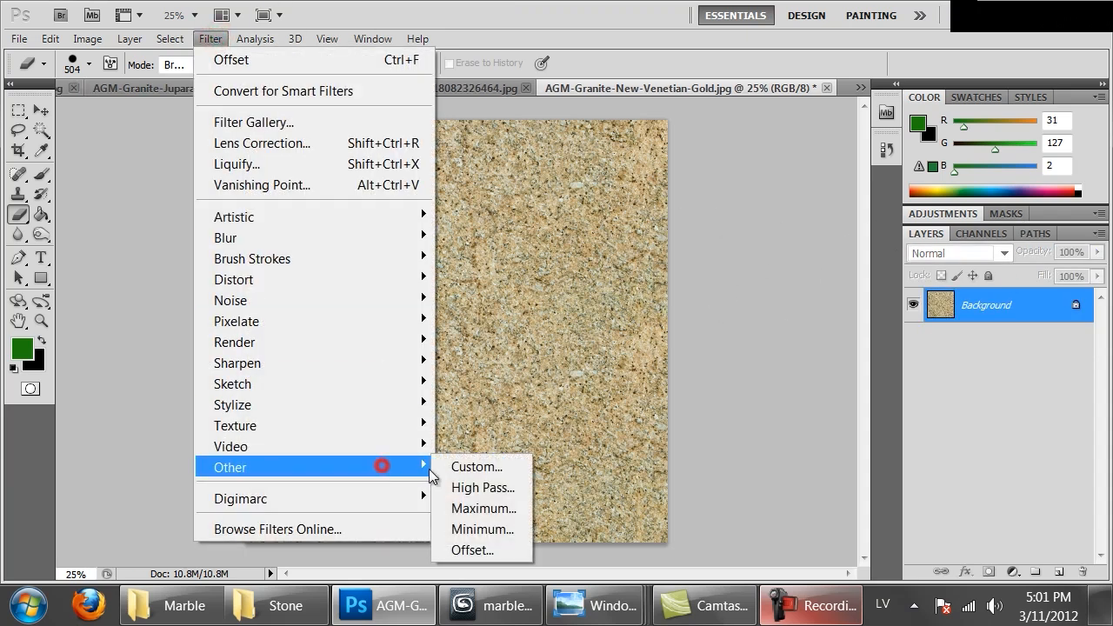
click(463, 551)
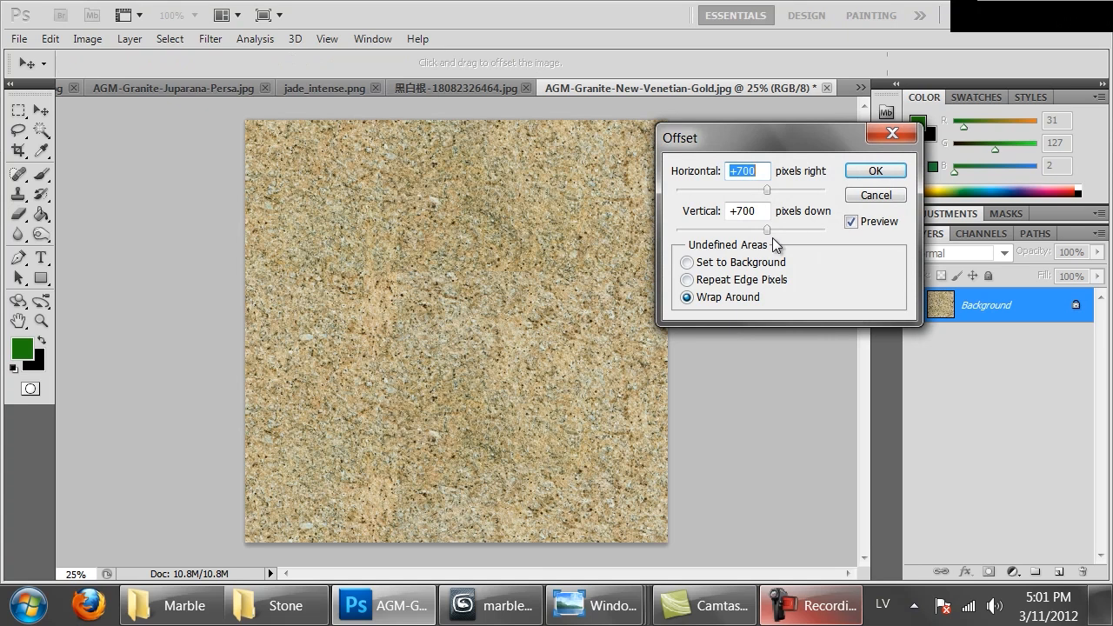
click(876, 170)
Retouch the seams around the middle of the granite using the Clone Stamp with a 123 px brush
key(e)
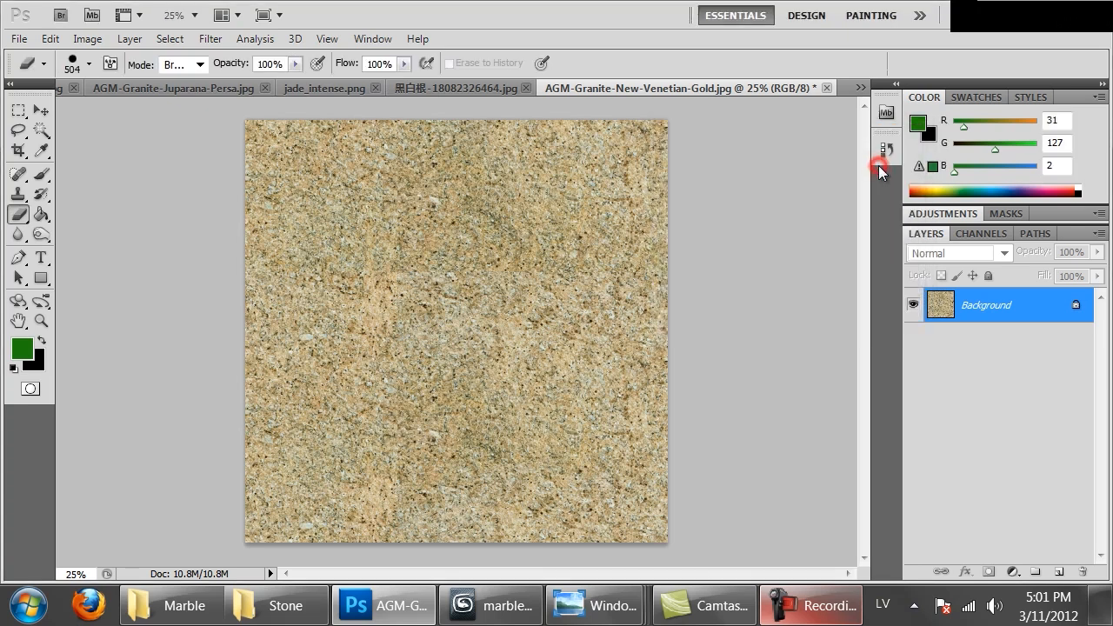
key(ctrl+1)
drag(524, 400, 525, 470)
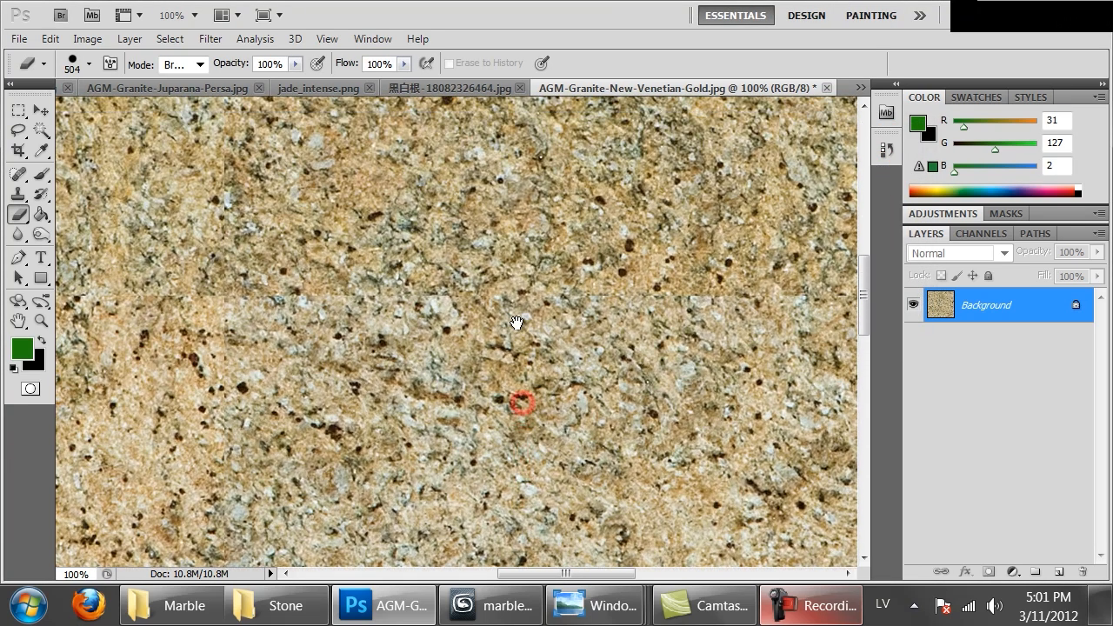
key(ctrl+minus)
key(ctrl+minus)
key(ctrl+minus)
key(ctrl+minus)
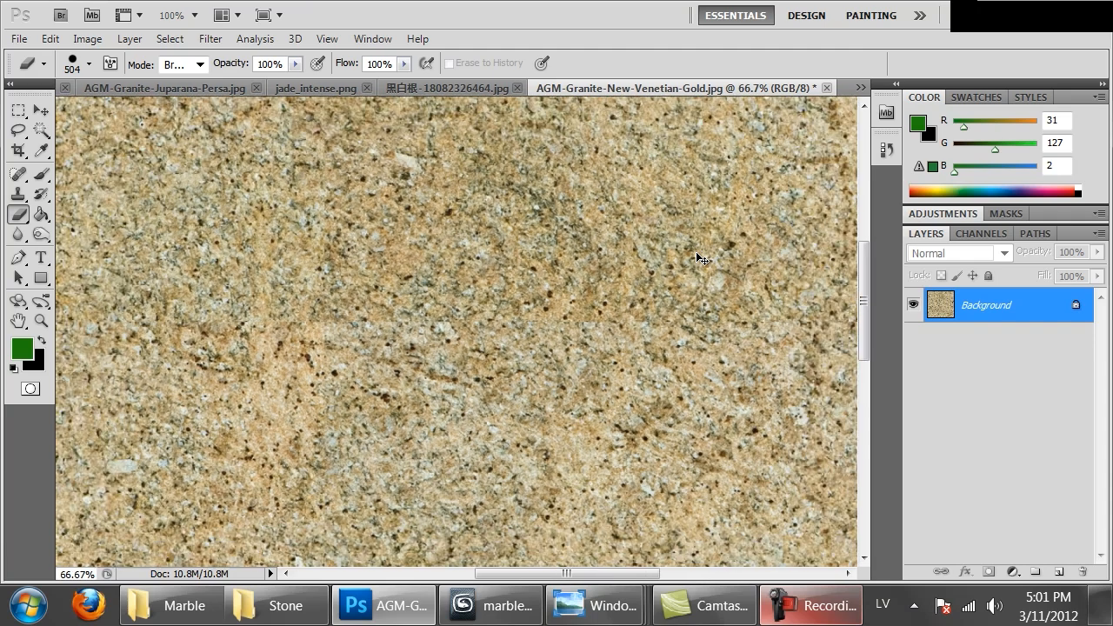
right_click(528, 327)
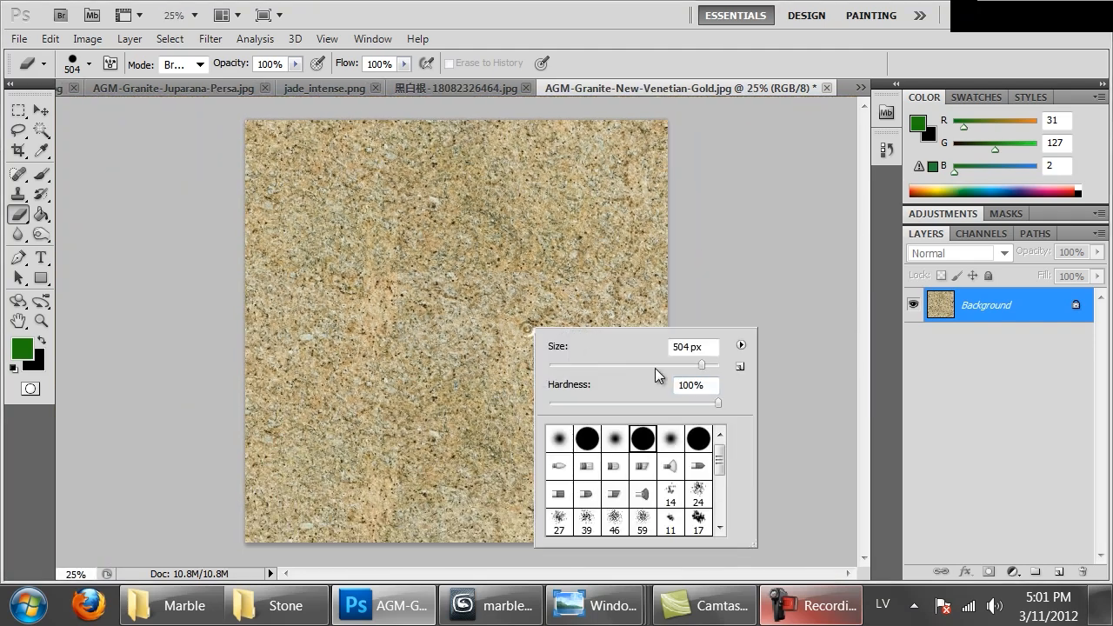
click(18, 196)
right_click(562, 327)
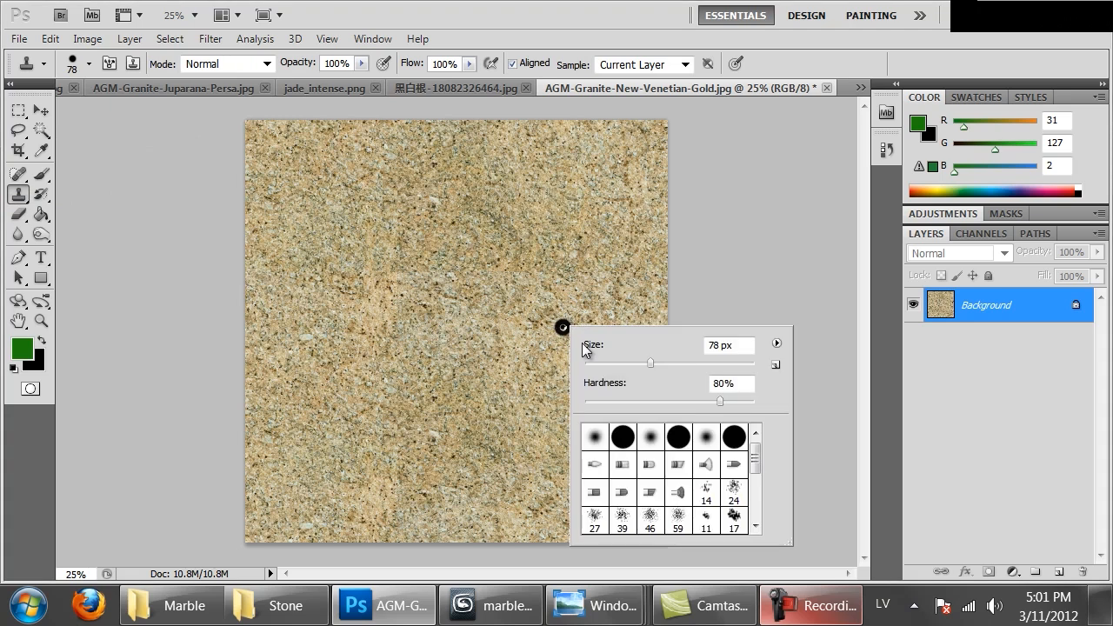
drag(667, 370, 679, 362)
alt+click(510, 316)
mouse_move(520, 275)
mouse_down()
mouse_move(563, 259)
mouse_move(613, 279)
mouse_move(640, 269)
mouse_move(472, 258)
mouse_move(430, 275)
mouse_move(441, 278)
mouse_up()
alt+click(441, 233)
mouse_move(375, 261)
mouse_down()
mouse_move(357, 267)
mouse_move(427, 249)
mouse_up()
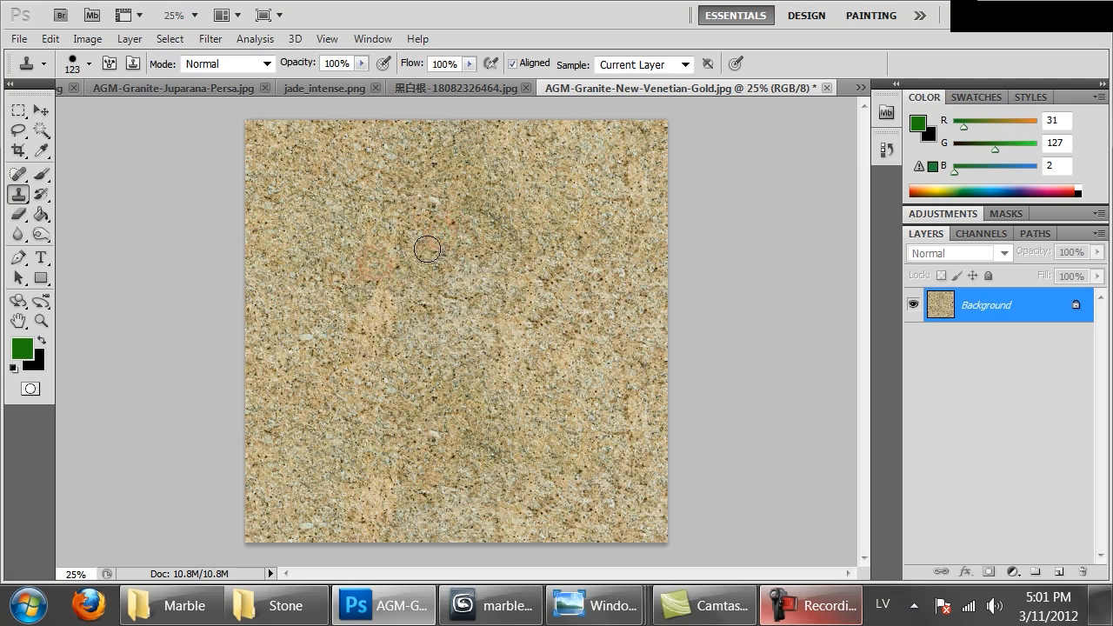
Clone granite detail at 100% zoom over the remaining seams and uneven patches in the left-central part of the texture
key(ctrl+plus)
key(ctrl+plus)
key(ctrl+plus)
key(ctrl+plus)
drag(188, 299, 665, 372)
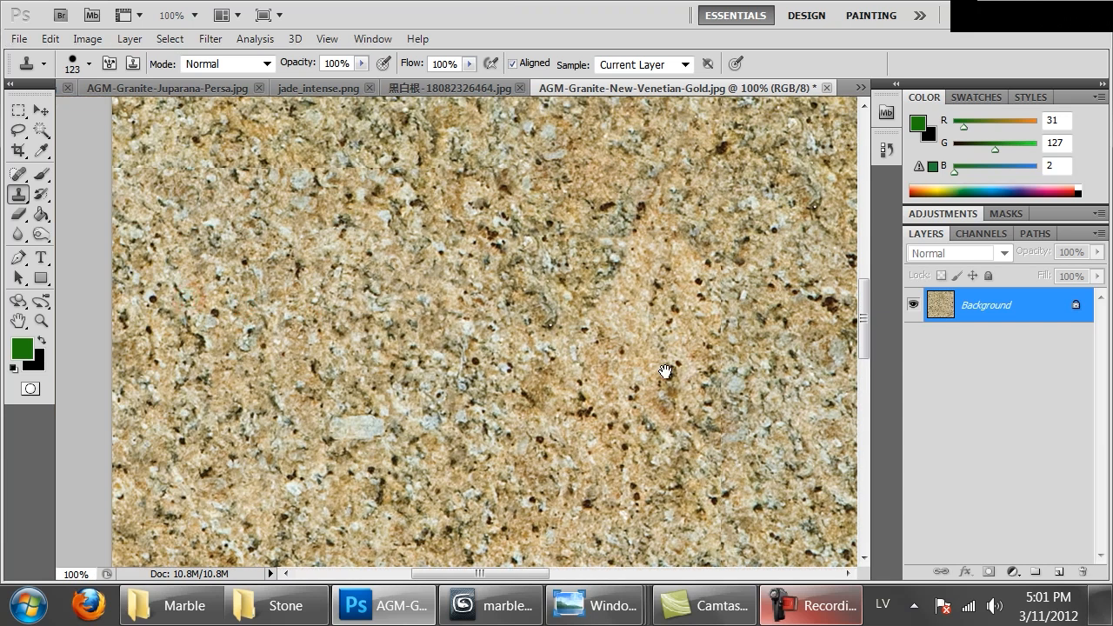
drag(541, 413, 518, 147)
drag(602, 313, 393, 385)
alt+click(726, 313)
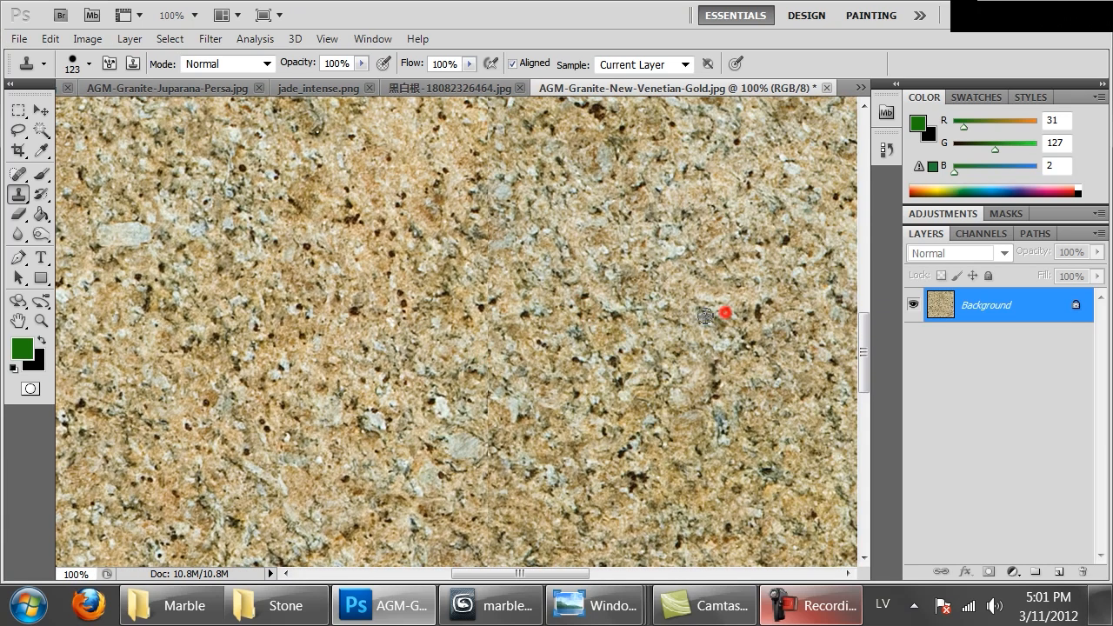
mouse_move(489, 374)
mouse_down()
mouse_move(510, 329)
mouse_move(508, 110)
mouse_move(486, 213)
mouse_up()
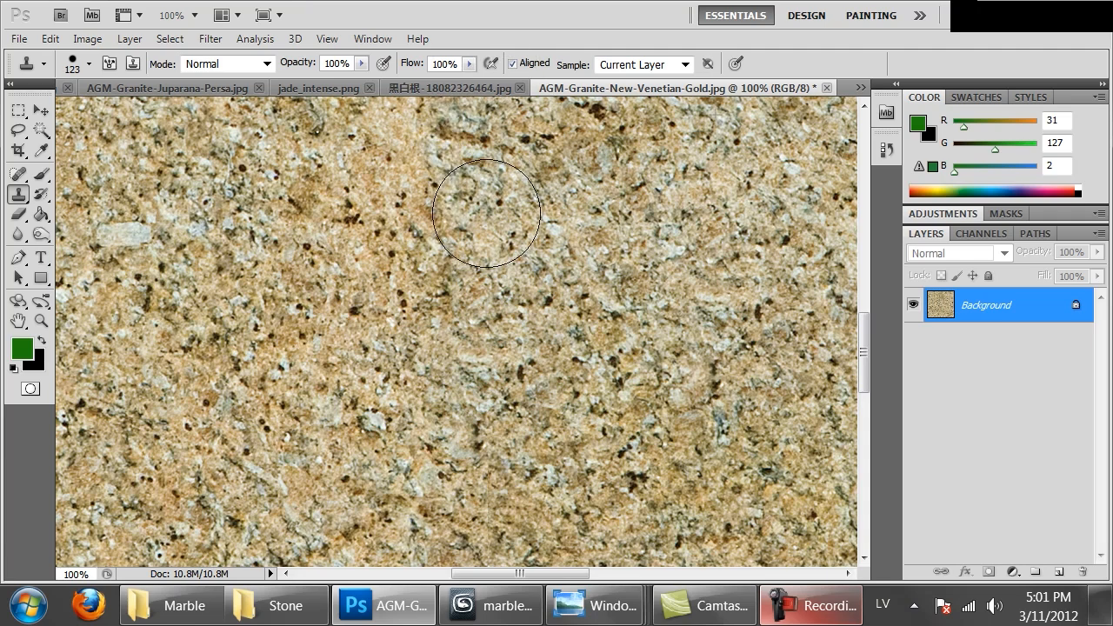
Stamp over the pale vertical streaks left of the texture's centre, from the lower part up to the upper edge
key(ctrl+minus)
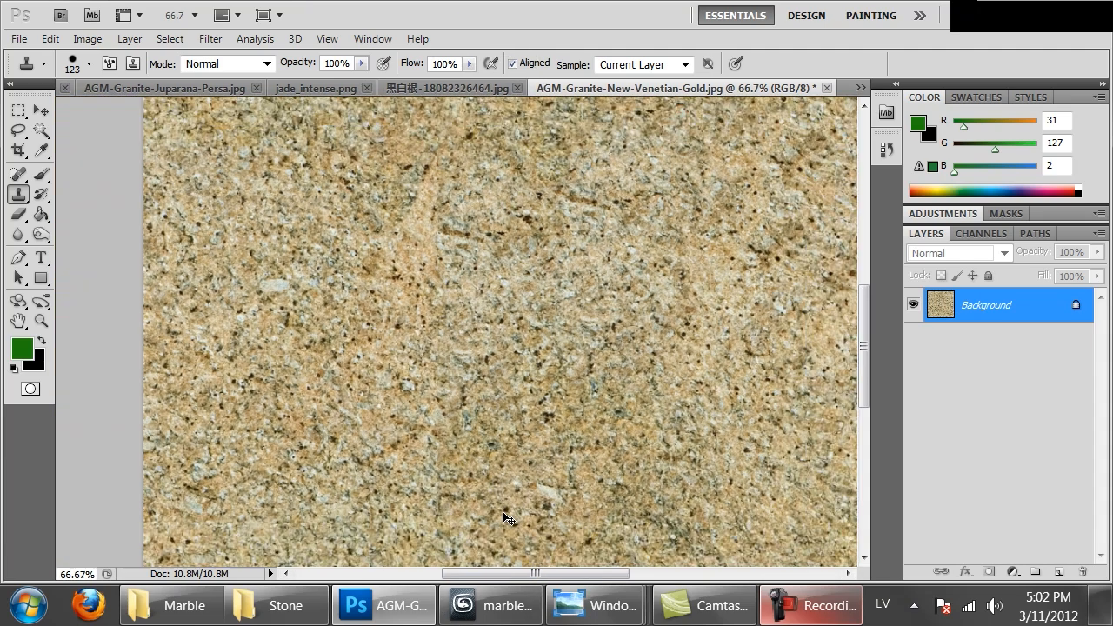
key(ctrl+minus)
key(ctrl+minus)
key(ctrl+minus)
alt+click(384, 413)
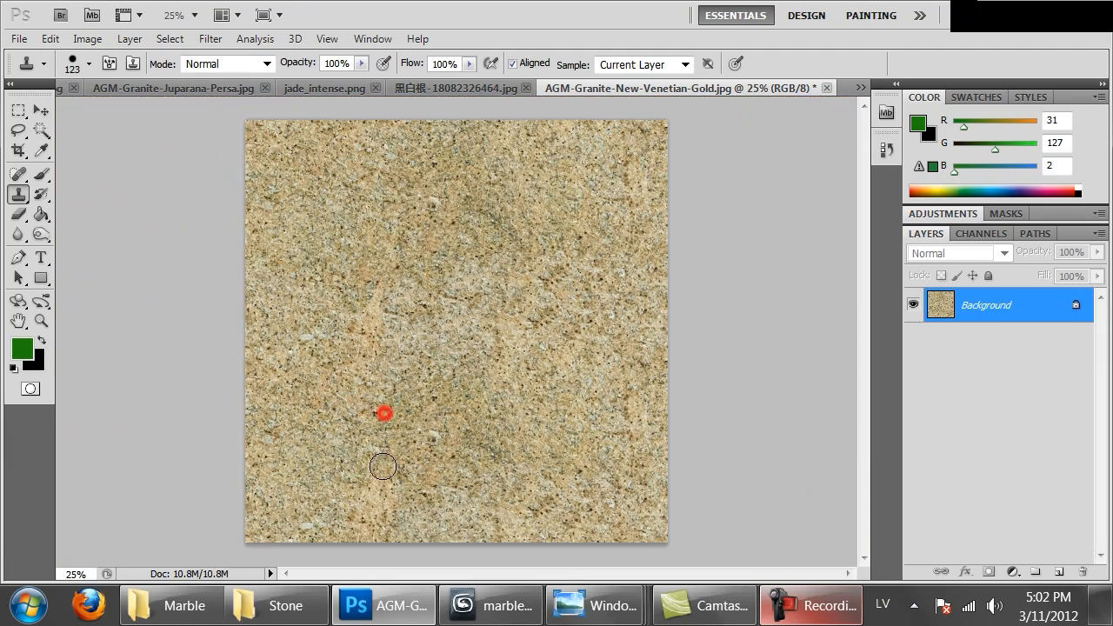
click(367, 250)
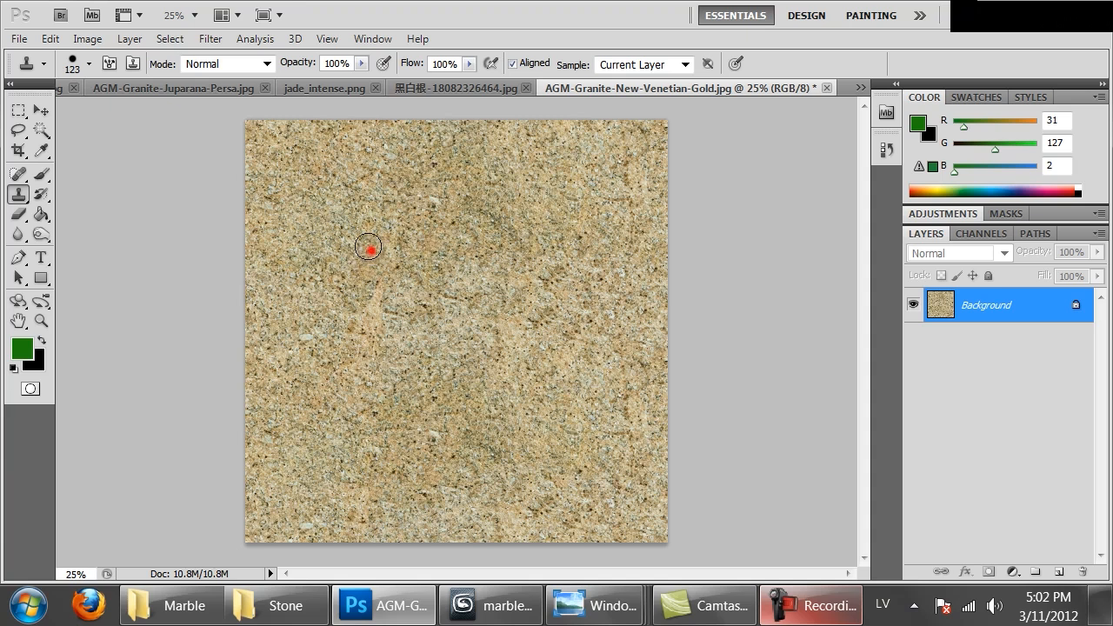
click(365, 142)
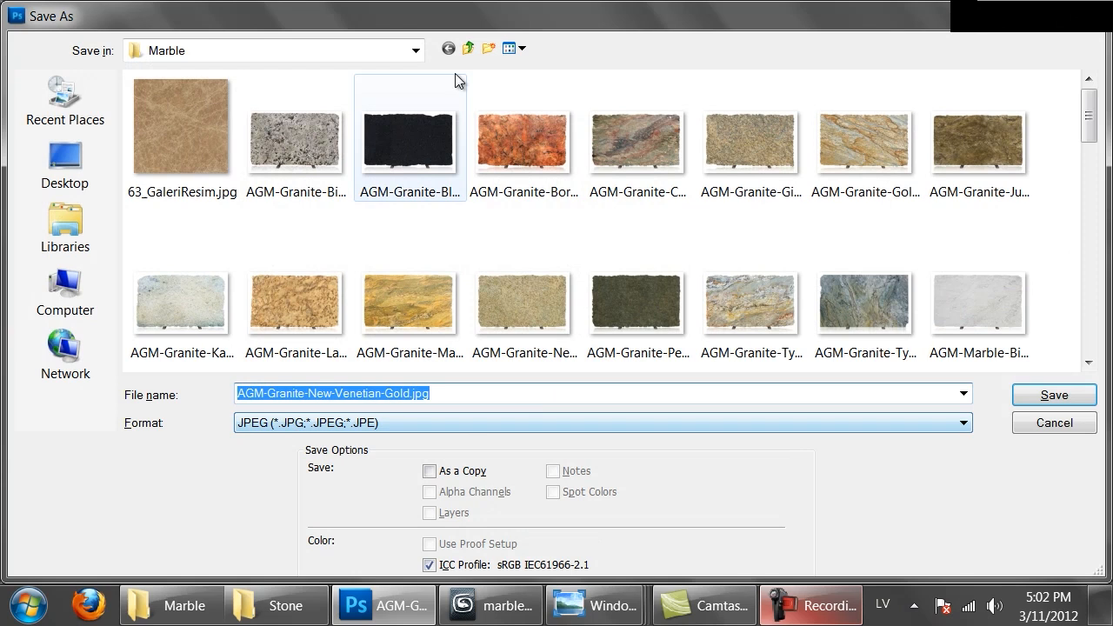
Choose the MAT\Textures\Marble folder as the destination for saving the granite texture
click(415, 51)
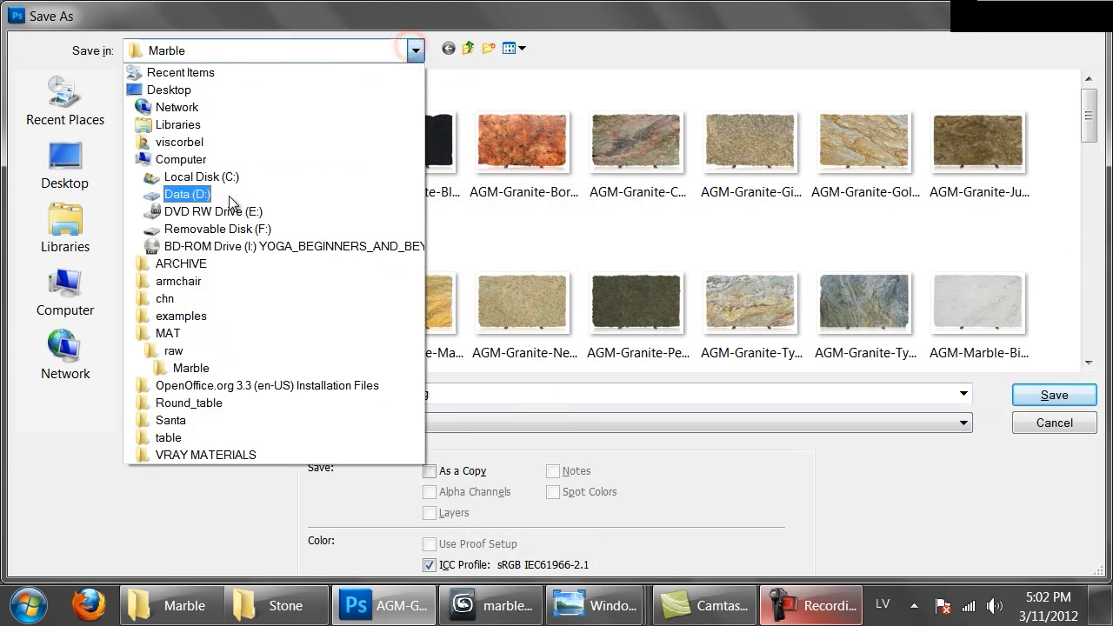
click(167, 334)
double_click(184, 144)
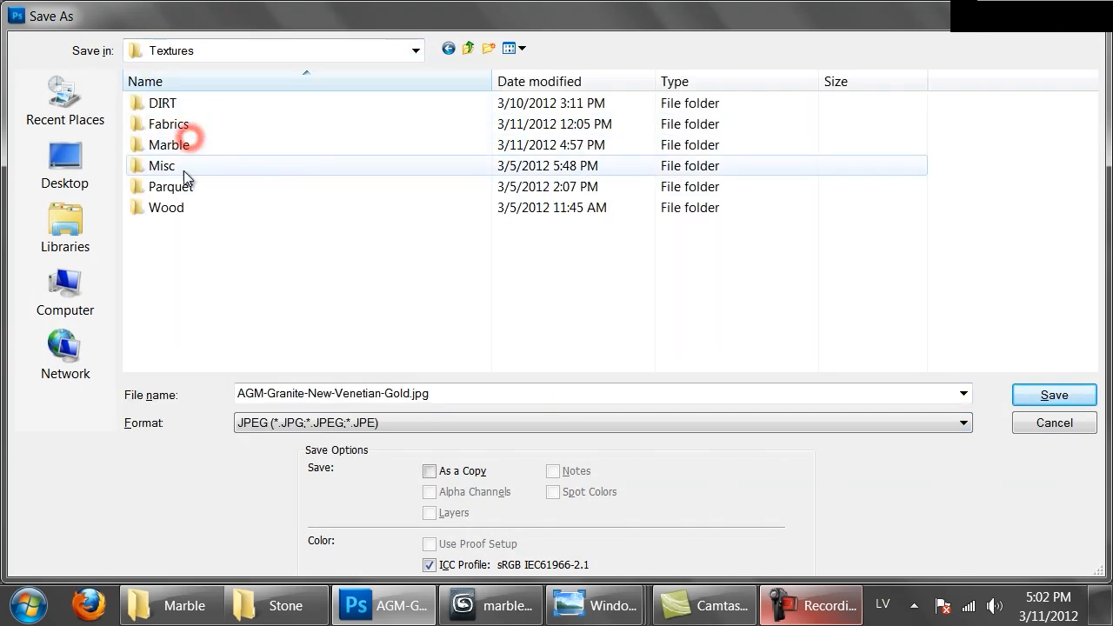
double_click(186, 146)
Save the granite texture in PNG format under the name granite_venetian_gold
click(322, 422)
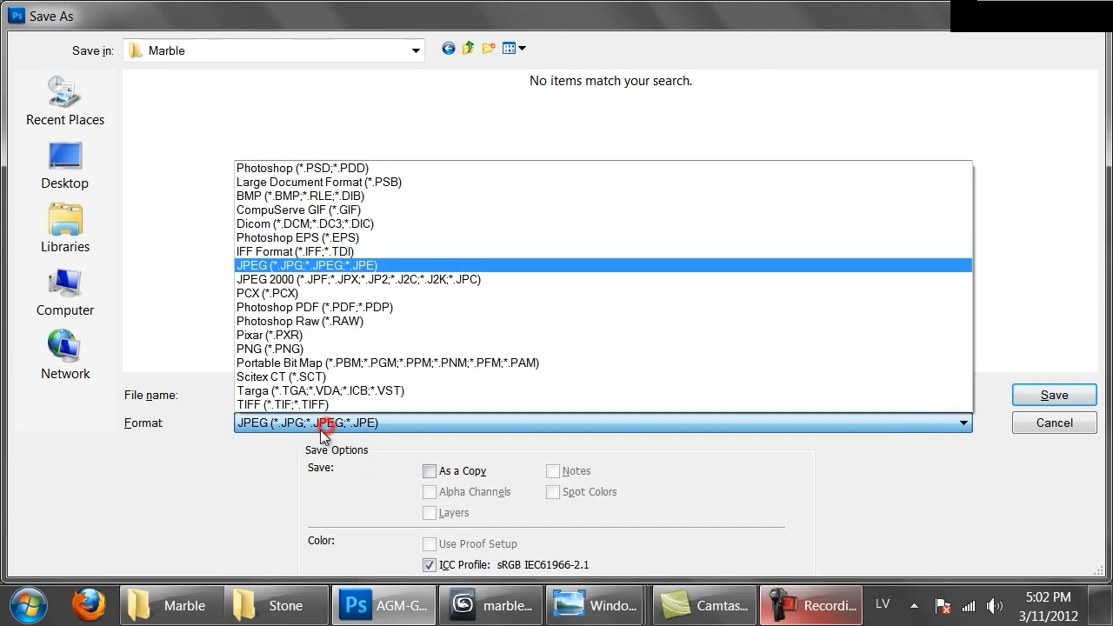
click(270, 335)
click(287, 423)
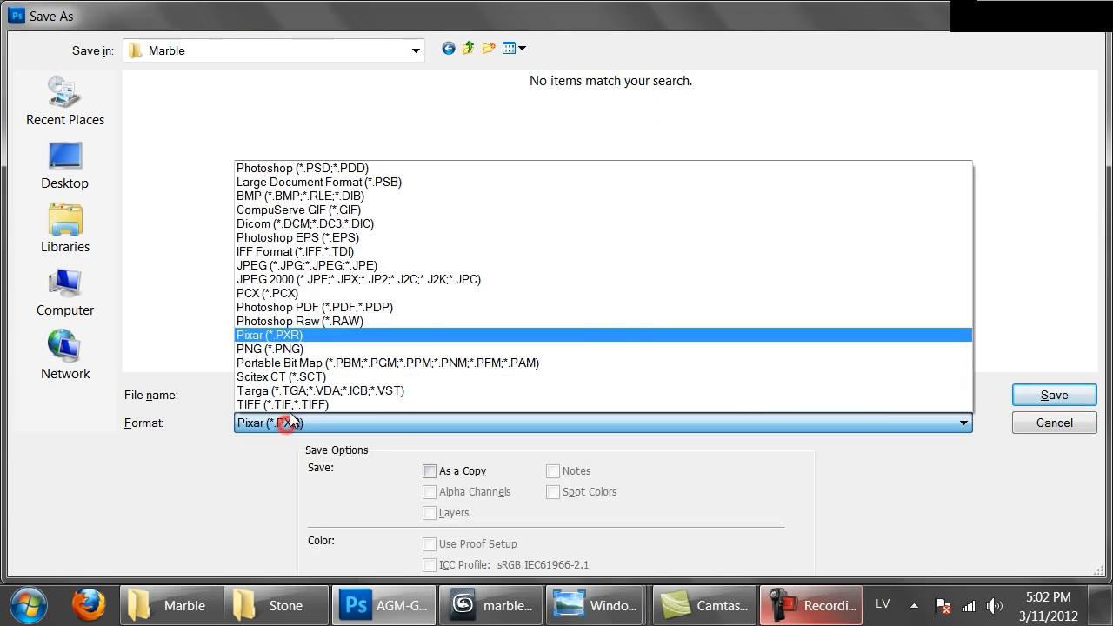
click(276, 349)
double_click(291, 392)
text(granite_v)
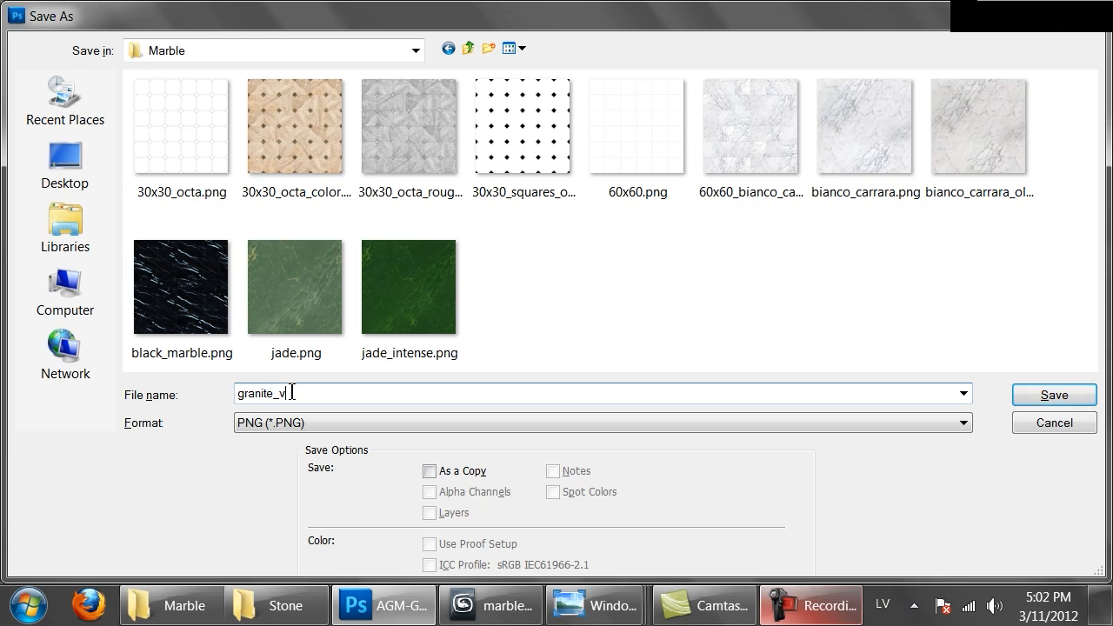
text(enetian_gold)
key(Return)
key(Return)
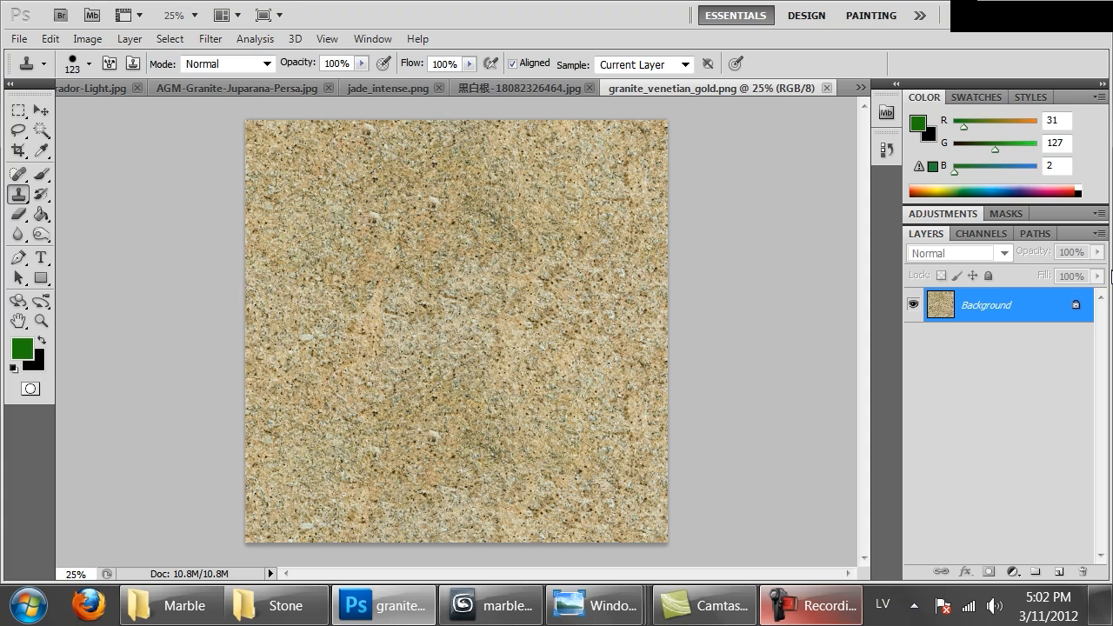
Convert the granite texture to grayscale with a Black & White adjustment, setting Reds to 170% and Yellows to -109%
key(ctrl+u)
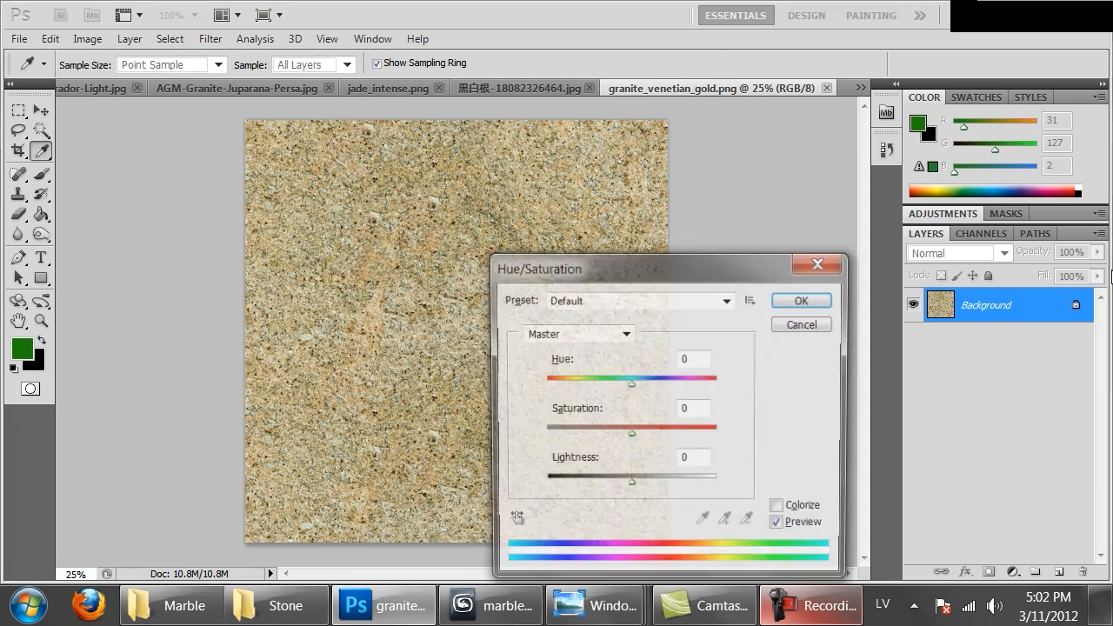
click(803, 326)
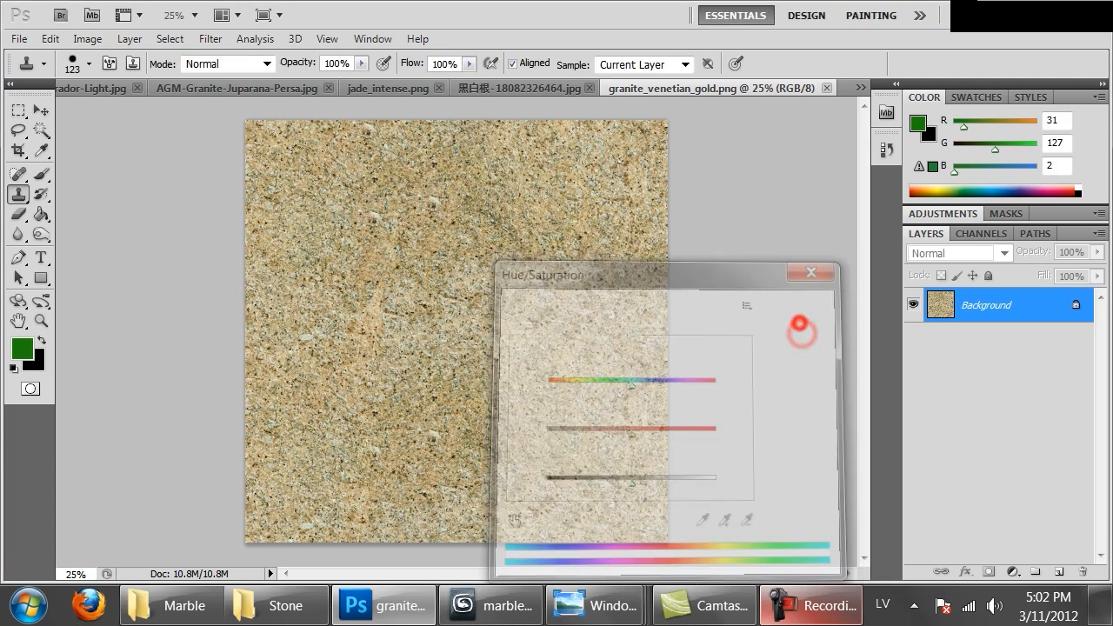
click(85, 38)
click(131, 92)
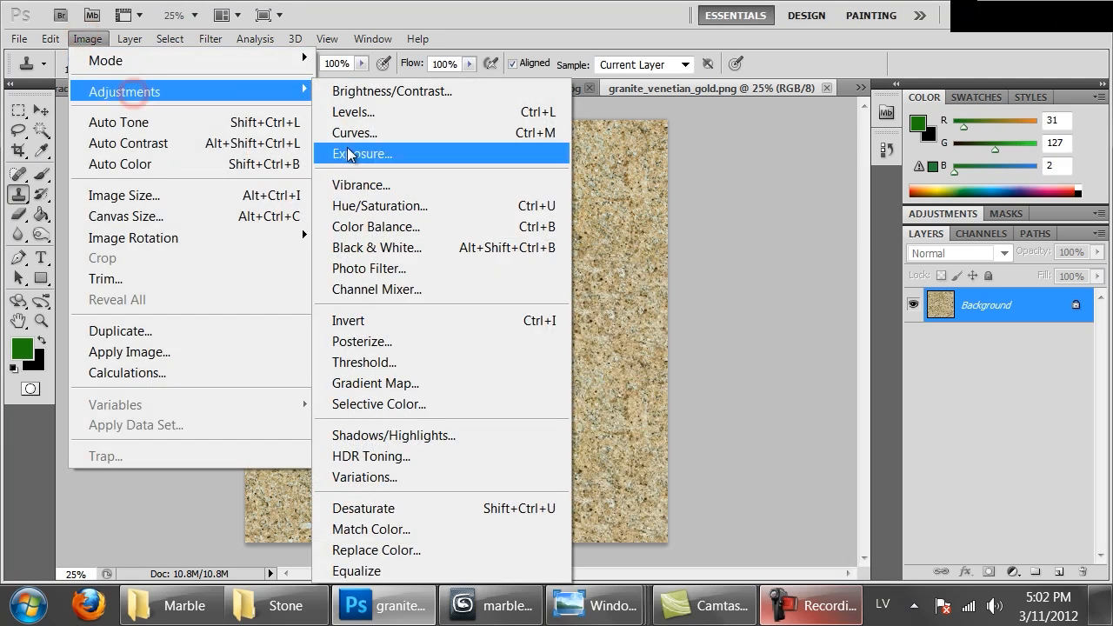
click(372, 247)
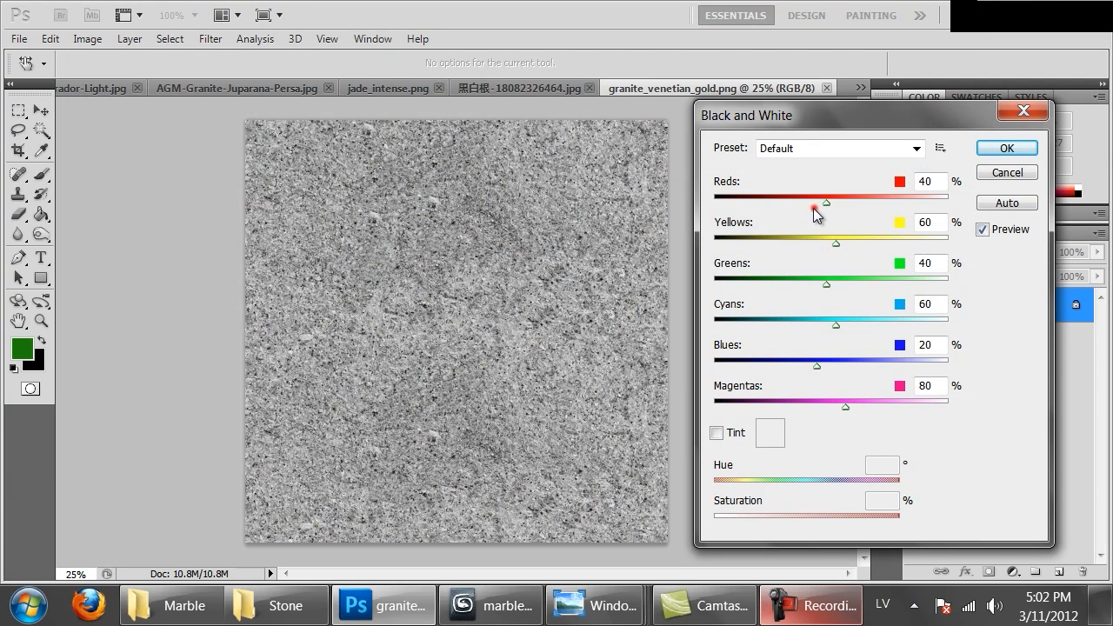
drag(781, 201, 730, 219)
drag(854, 228, 769, 242)
drag(845, 201, 887, 205)
drag(730, 246, 756, 246)
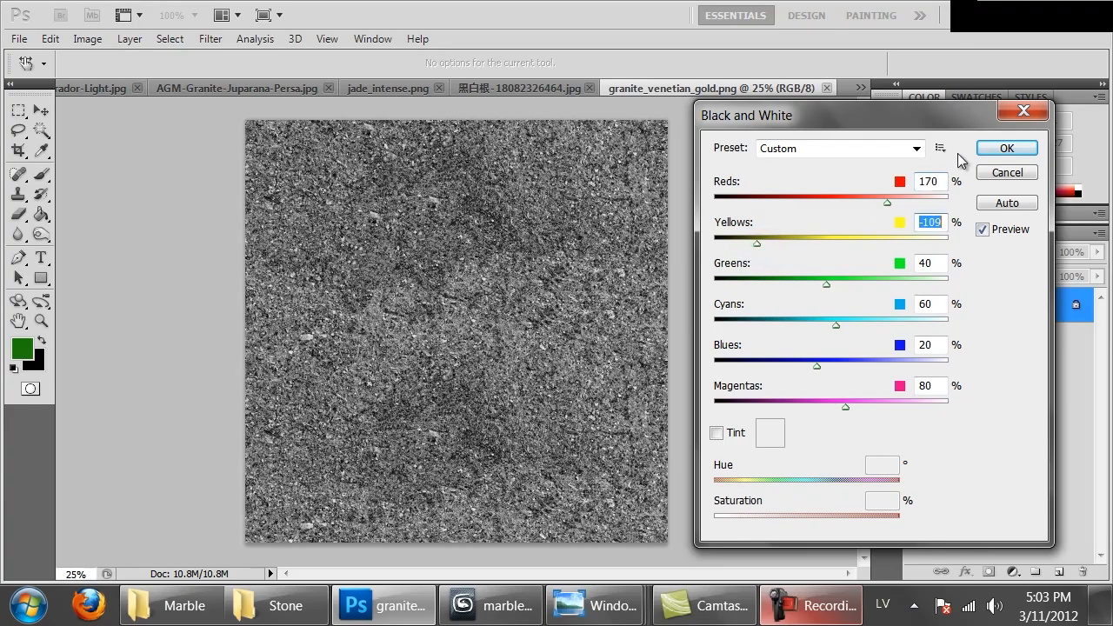
click(1006, 147)
Save the grayscale version in the Marble folder as a non-interlaced PNG named granite_venetian_gold_bump
key(ctrl+1)
key(ctrl+minus)
key(ctrl+minus)
key(ctrl+minus)
key(ctrl+minus)
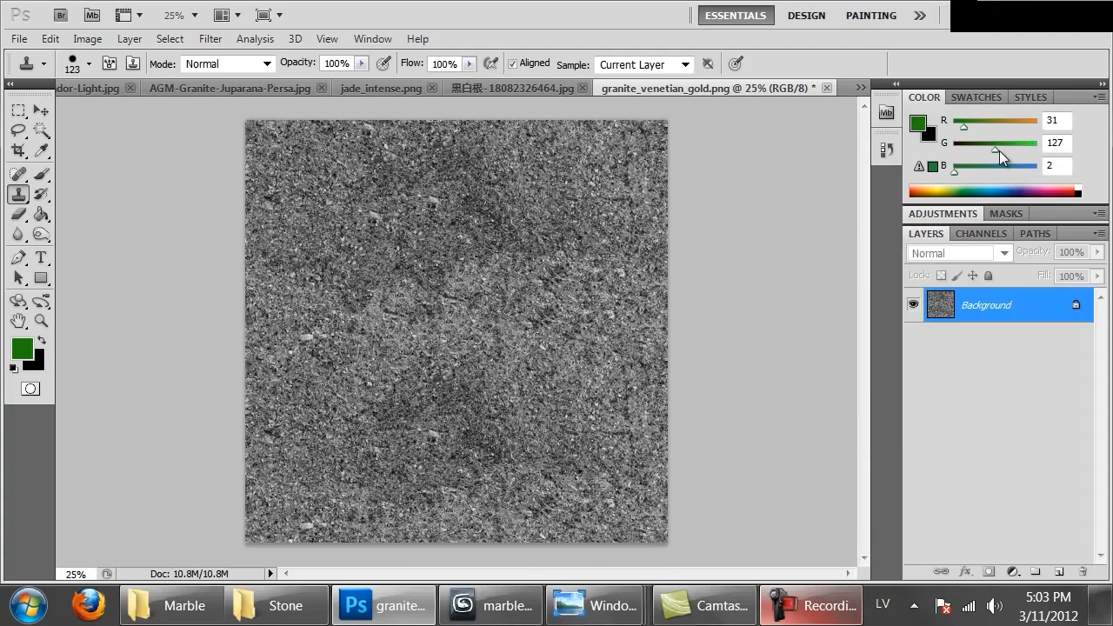
key(ctrl+shift+s)
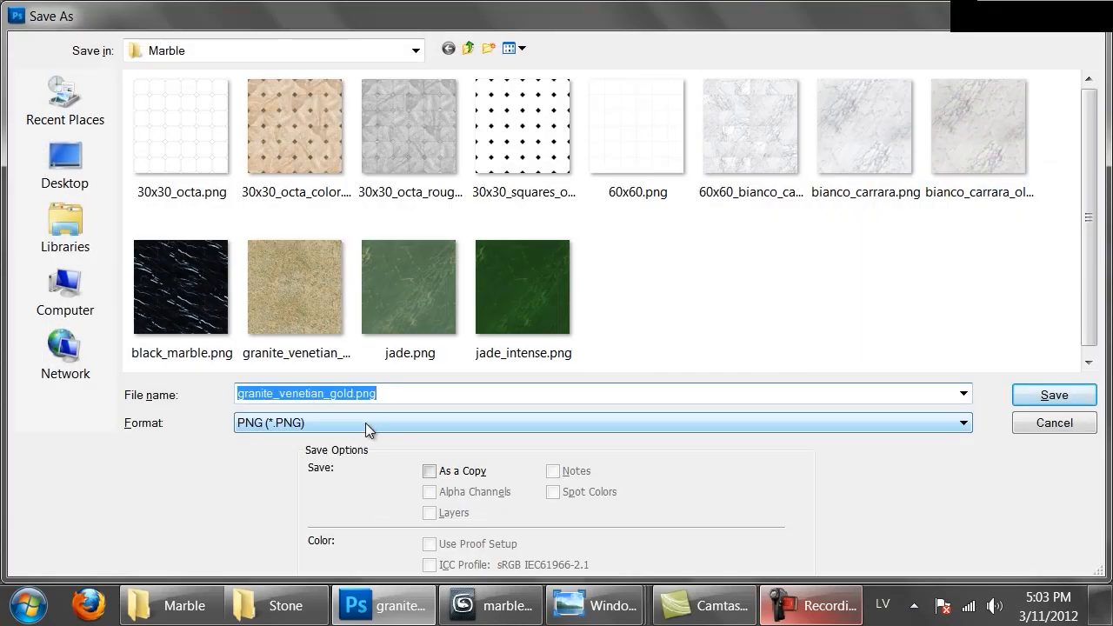
click(361, 394)
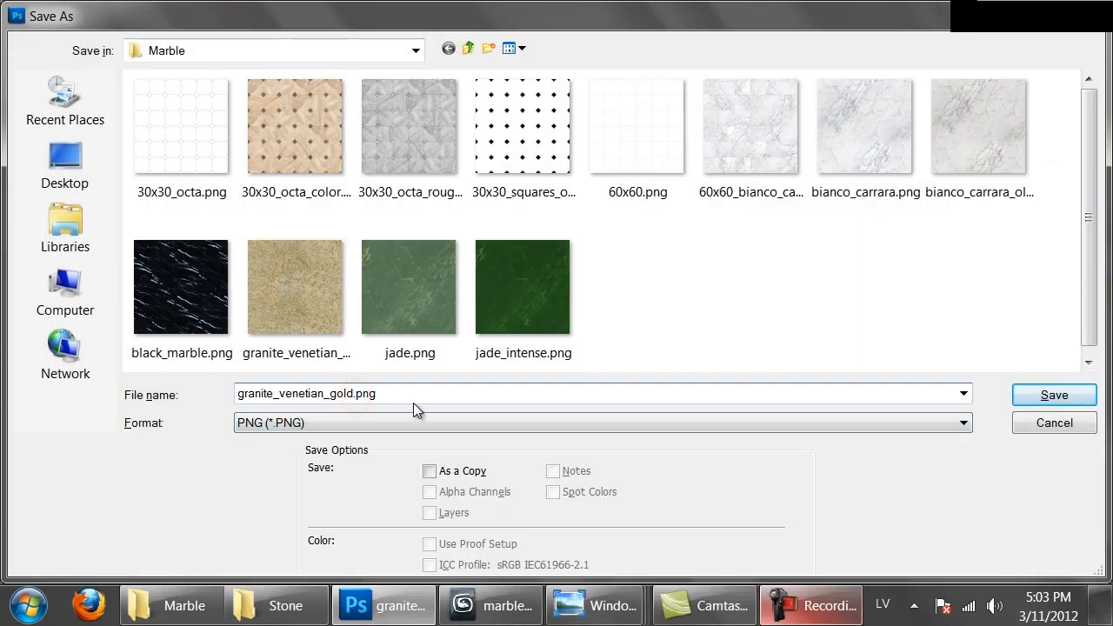
text(_bump)
key(Return)
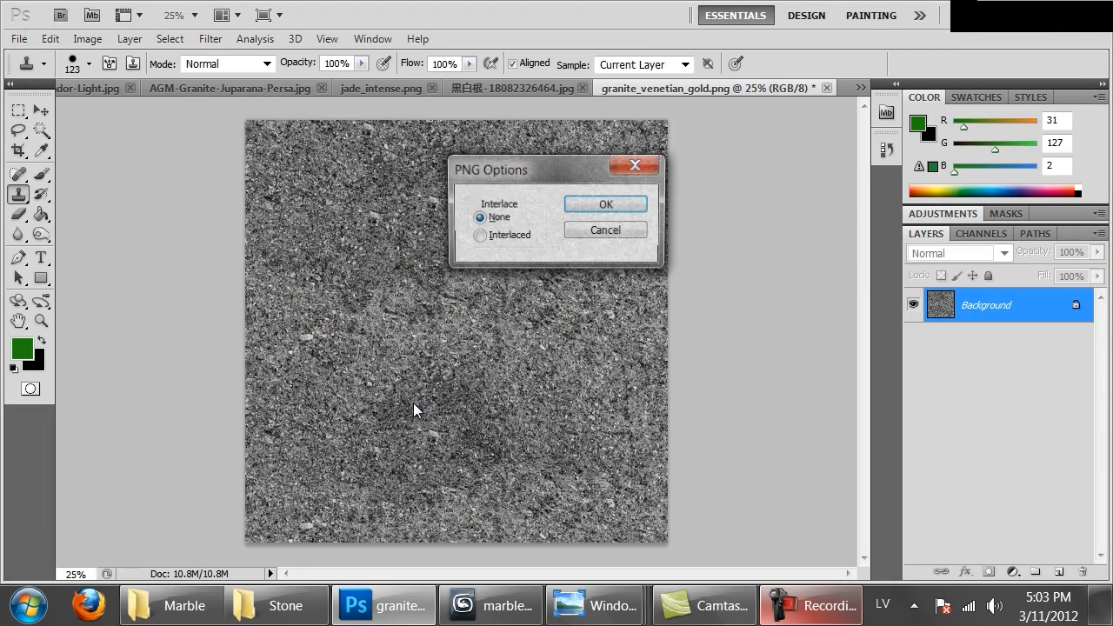
key(Return)
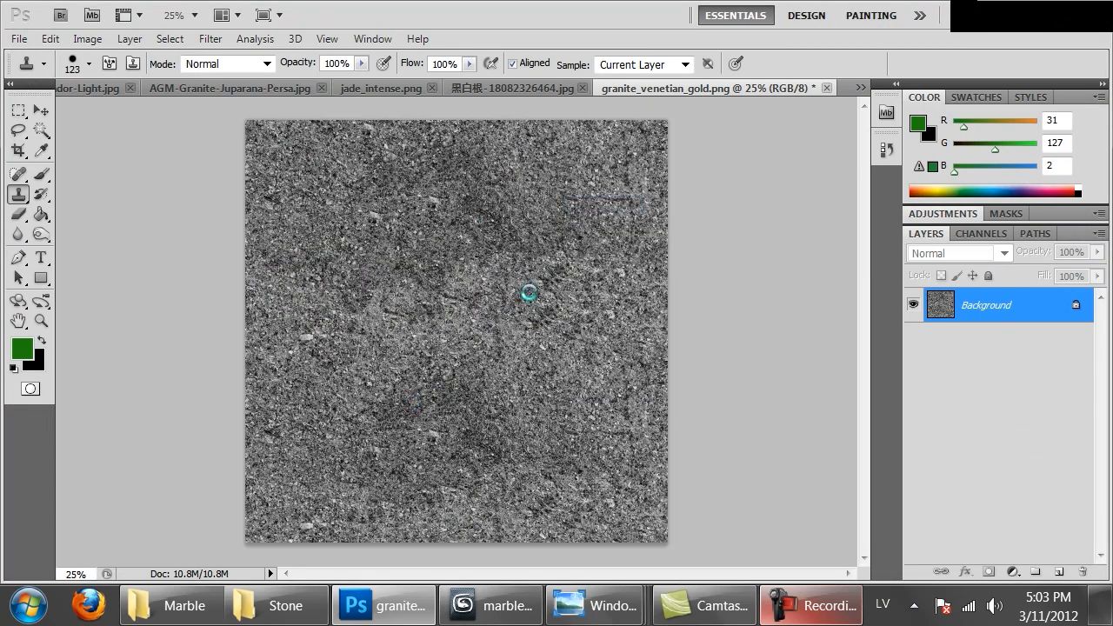
Switch to 3ds Max and create a new VRayMtl material in the empty sample slot beside the white marble one
click(488, 605)
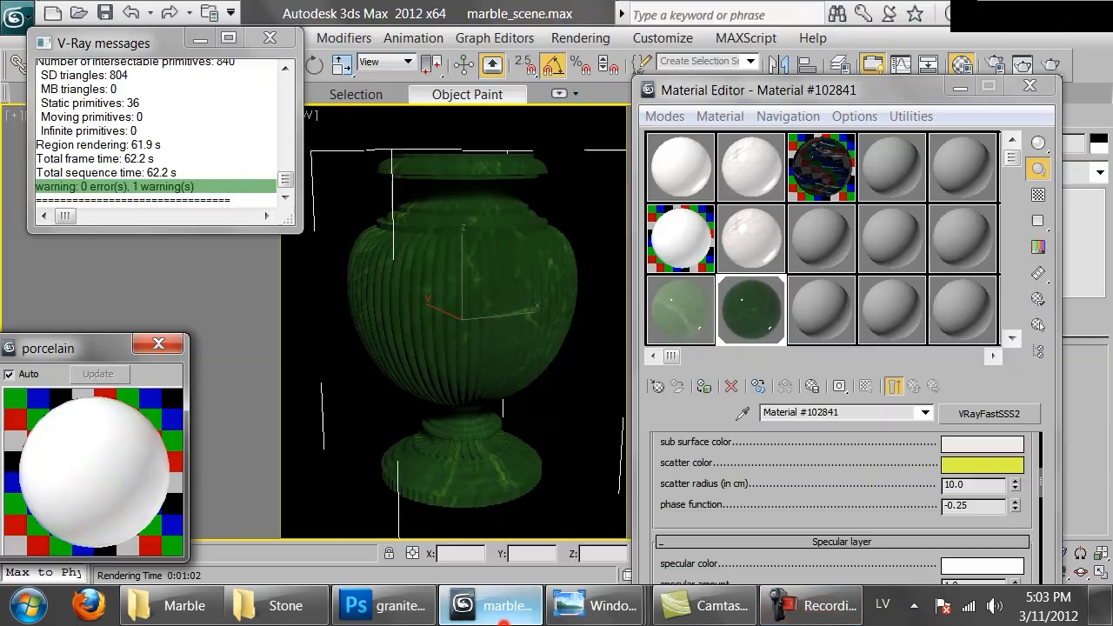
click(839, 250)
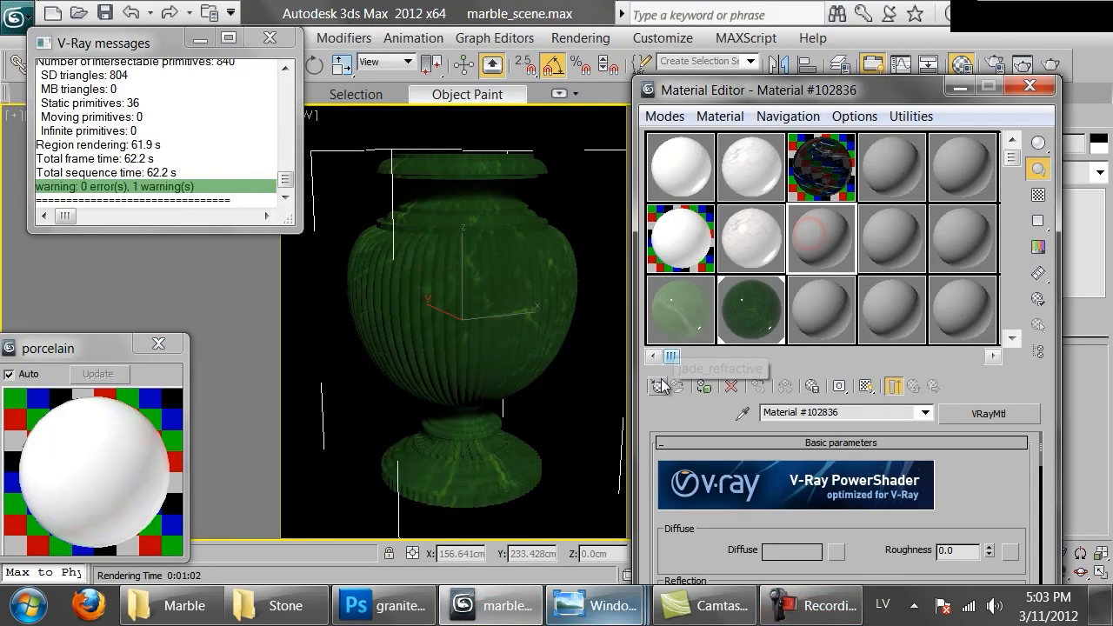
click(658, 386)
double_click(382, 564)
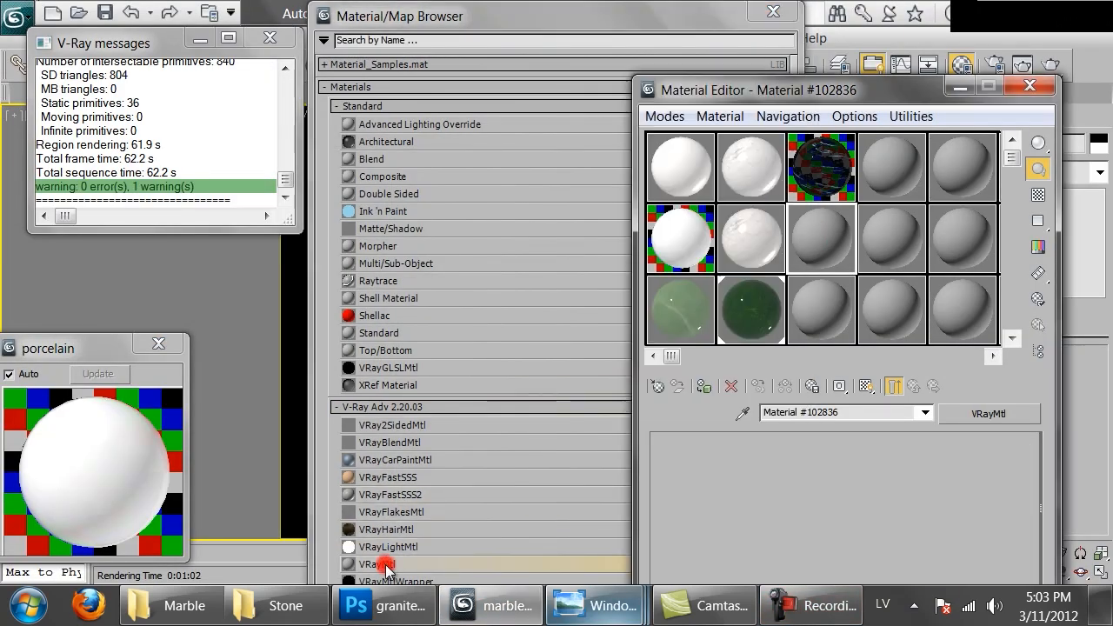
Load granite_venetian_gold.png as the Diffuse bitmap of the new material and close the map browser
click(834, 553)
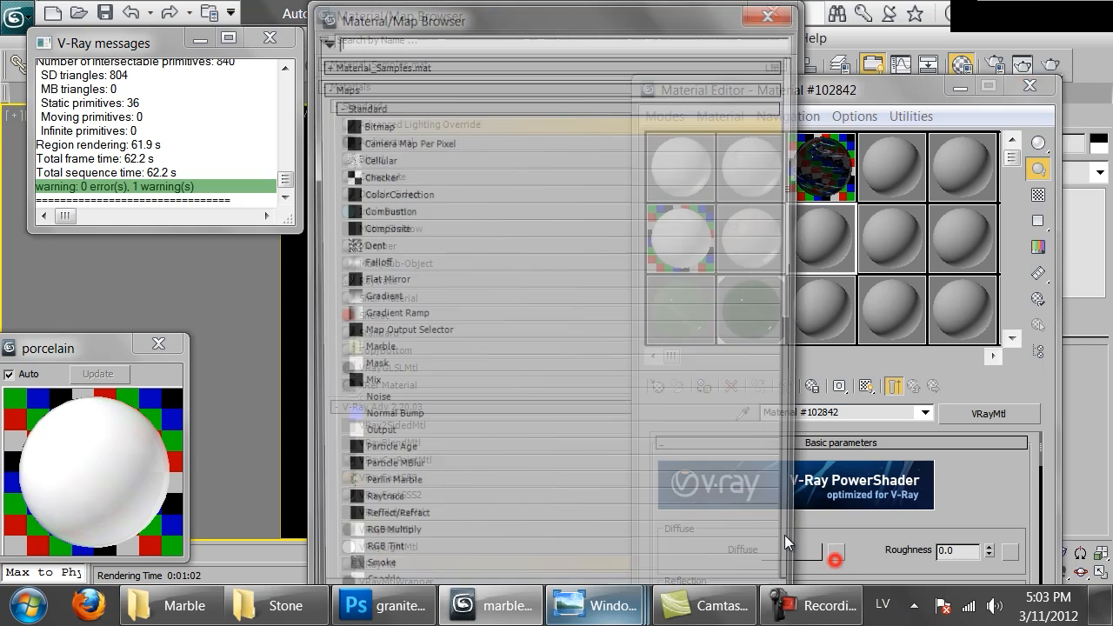
double_click(396, 122)
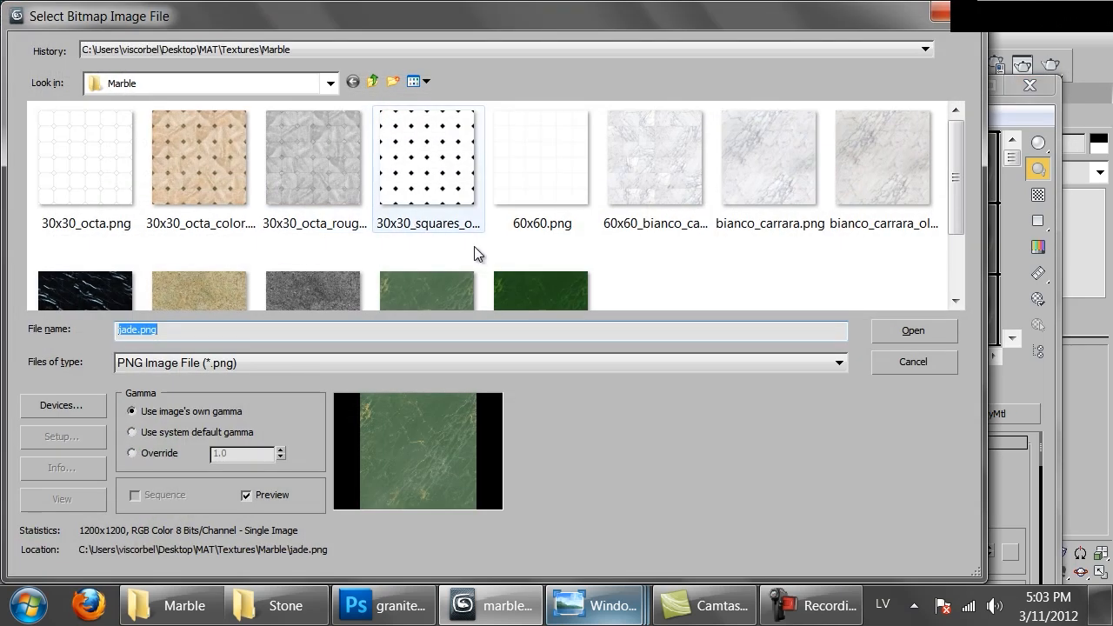
double_click(173, 298)
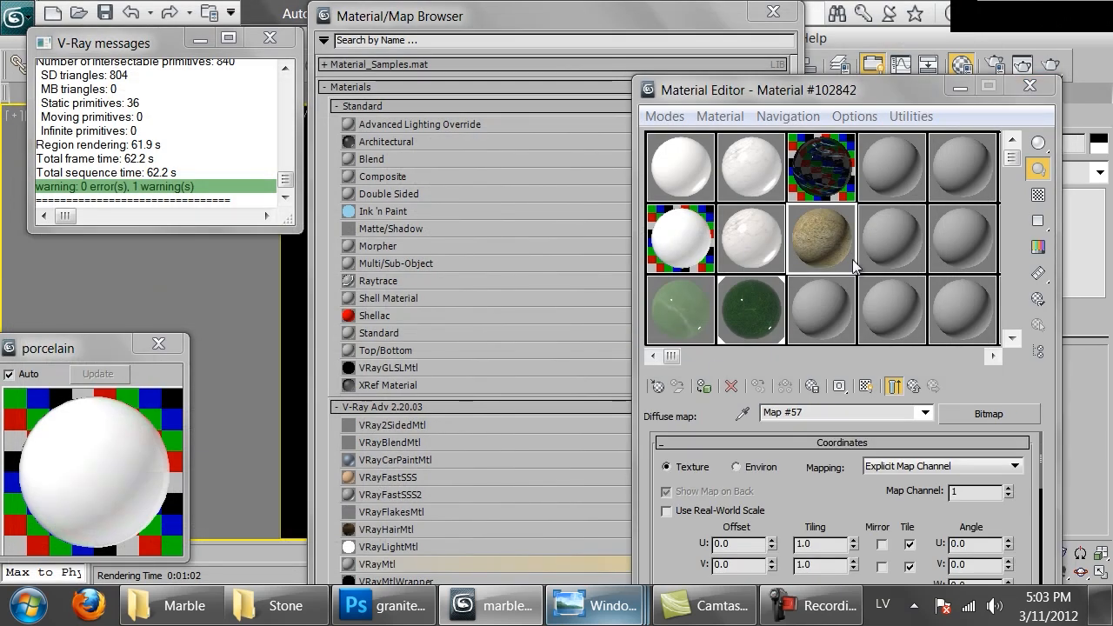
click(773, 12)
Show the granite map in the viewport and assign the material to the selected vase
click(865, 386)
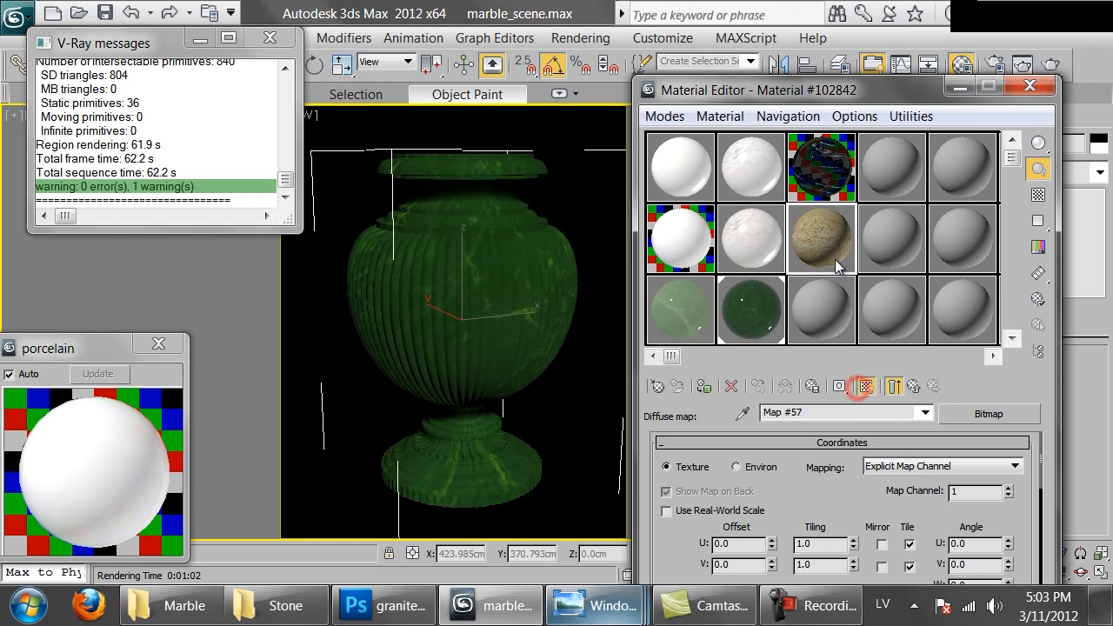
drag(729, 265, 500, 310)
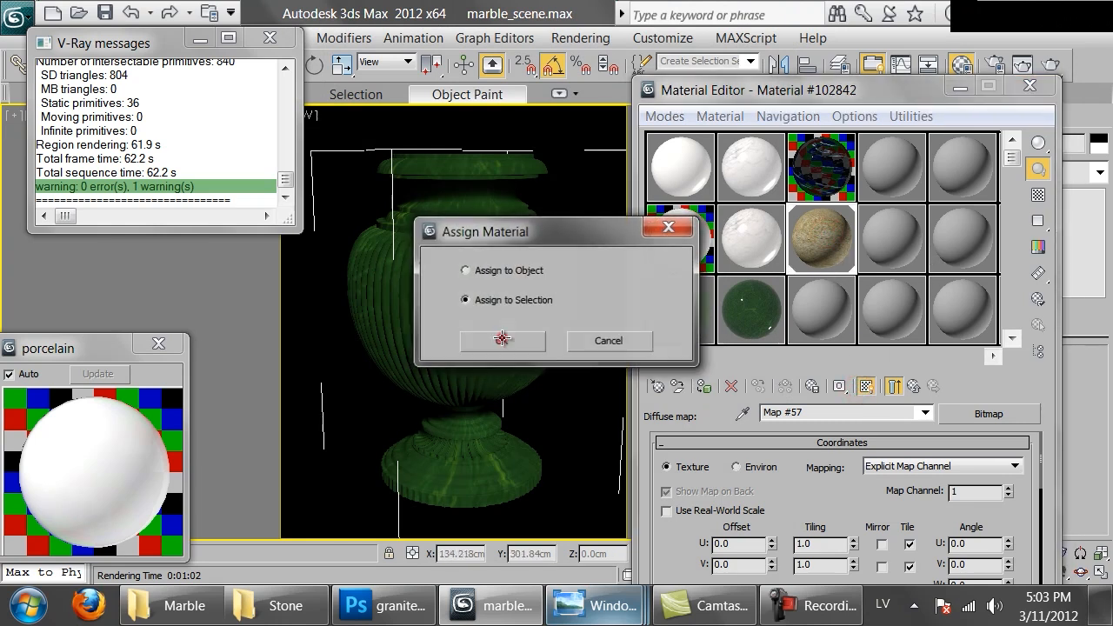
click(500, 339)
Set the granite bitmap's U and V tiling to 2.0
double_click(817, 544)
text(2)
key(Tab)
text(2)
key(Return)
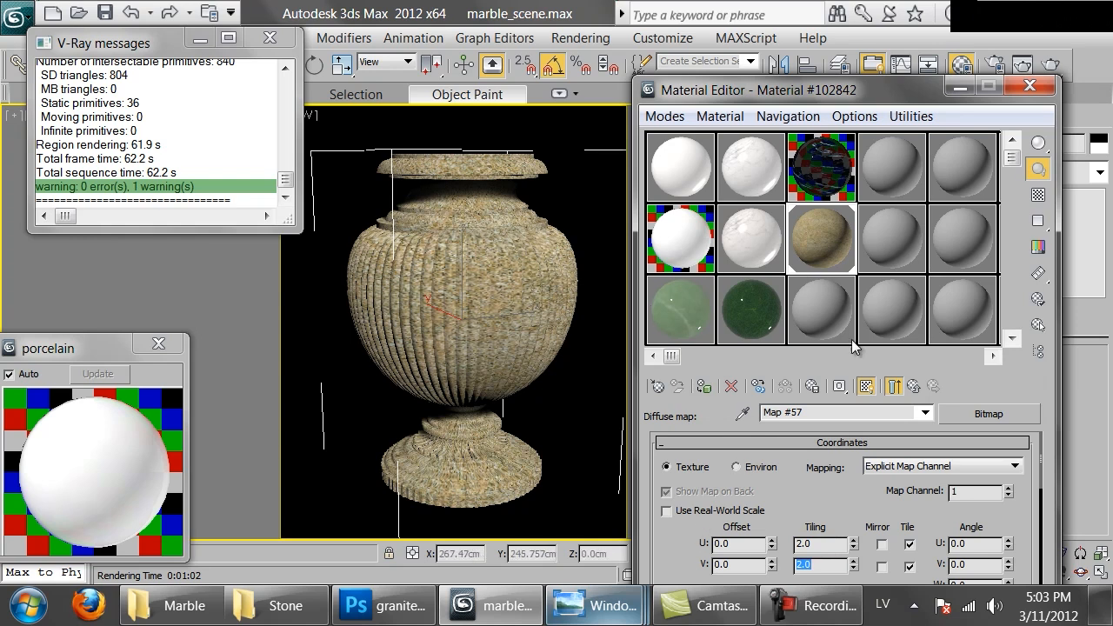
Enlarge the granite material's preview and give it a grey Reflect colour of value 34 with Fresnel reflections enabled
double_click(821, 235)
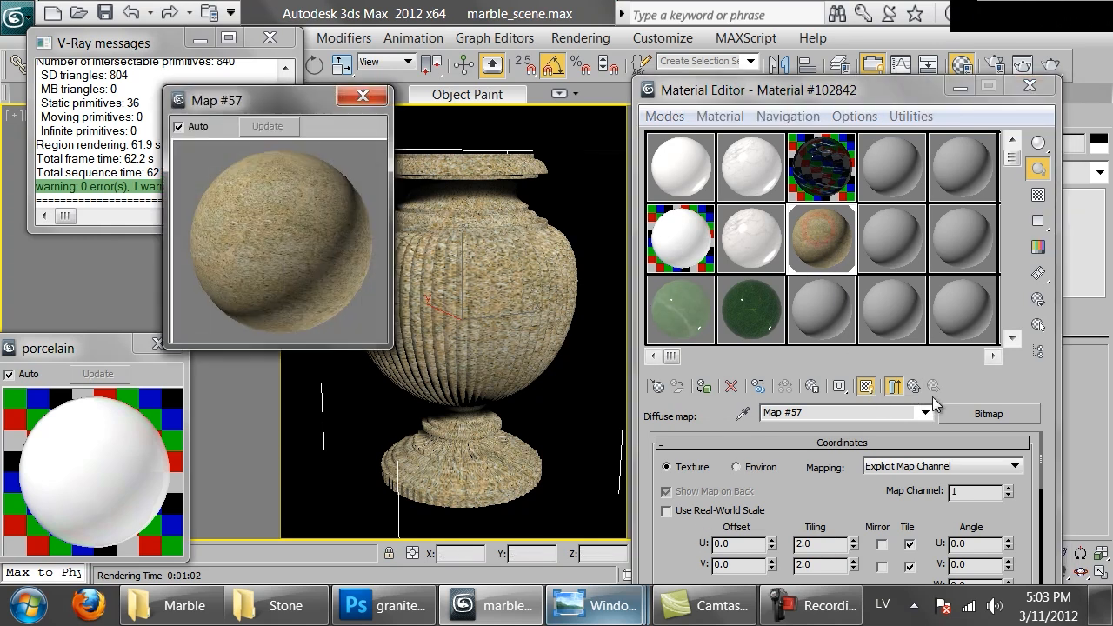
click(914, 387)
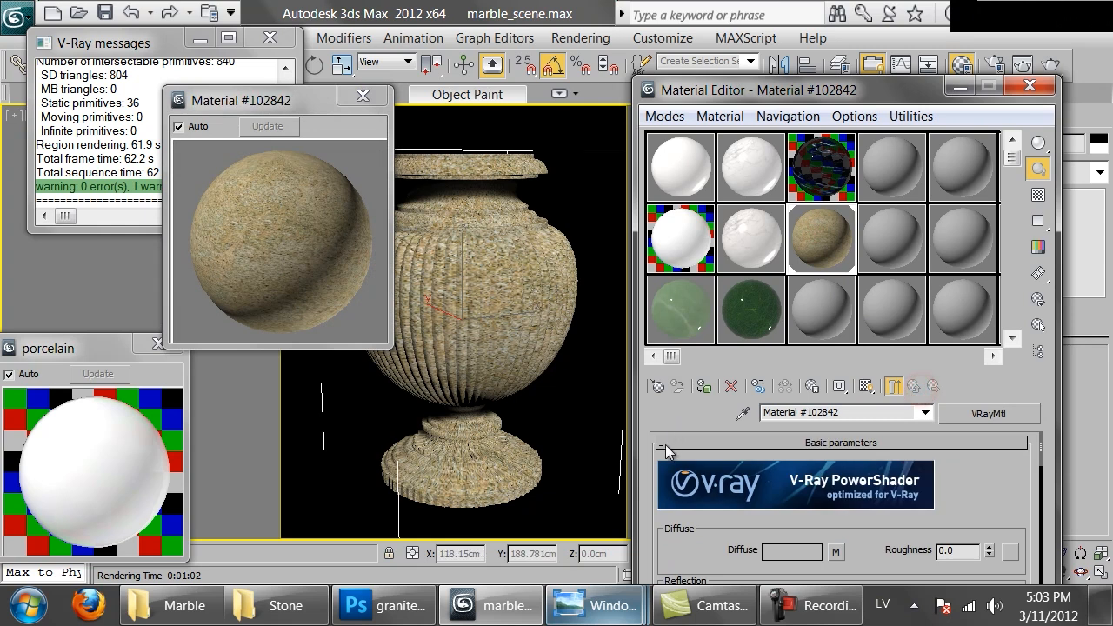
scroll(886, 539, down, 5)
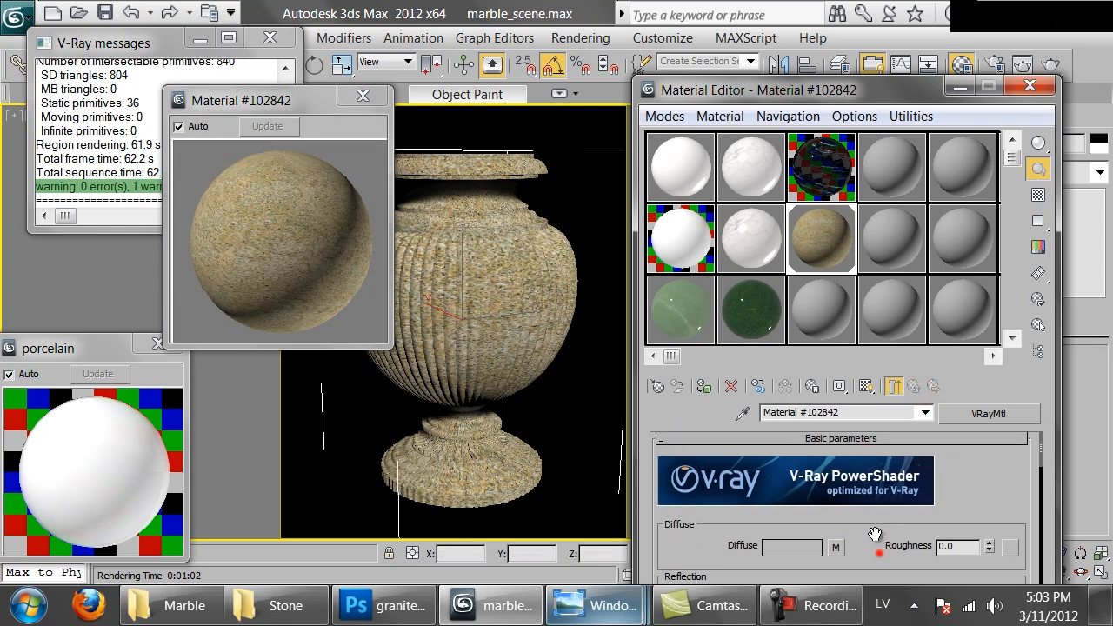
click(774, 474)
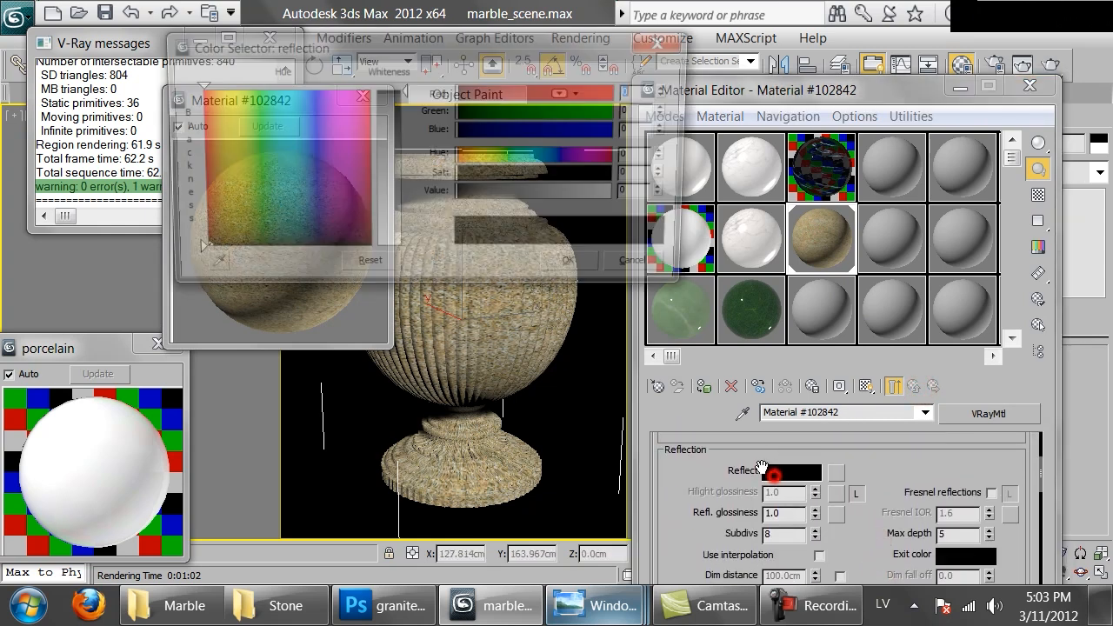
click(478, 192)
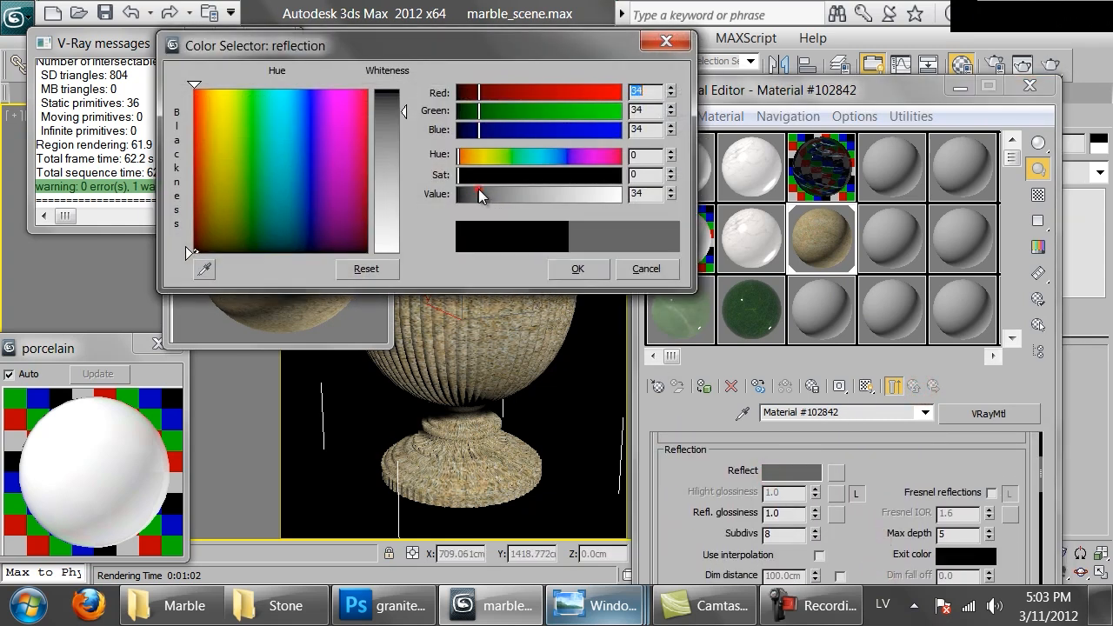
click(576, 269)
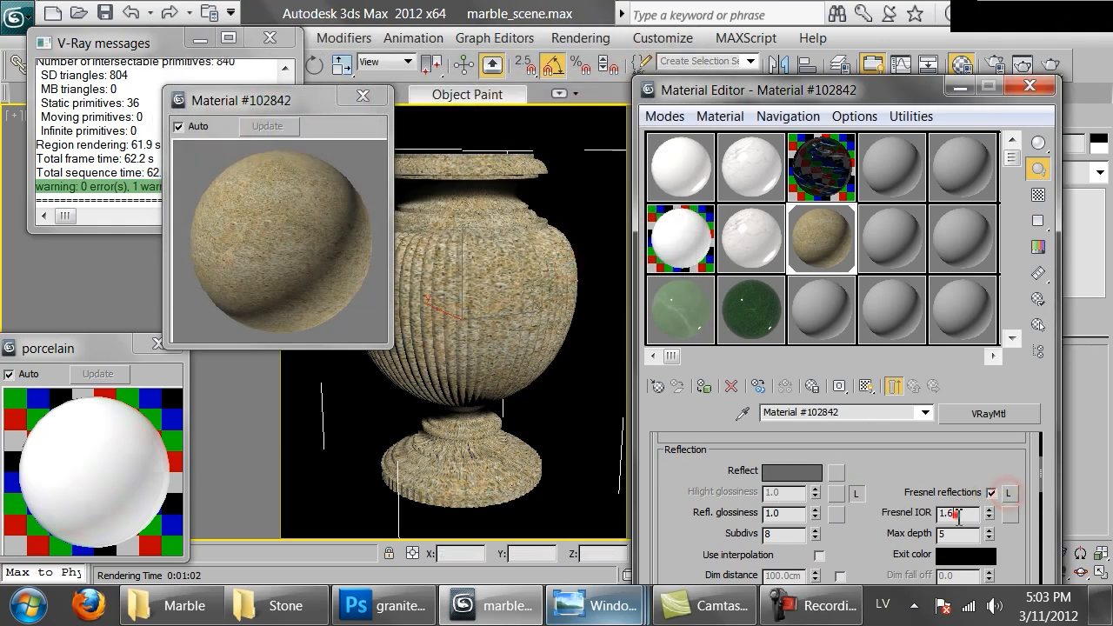
Set the reflection's Fresnel IOR to 3.0 and glossiness to 0.6, with the checkered background shown in the sample
double_click(954, 513)
click(1039, 194)
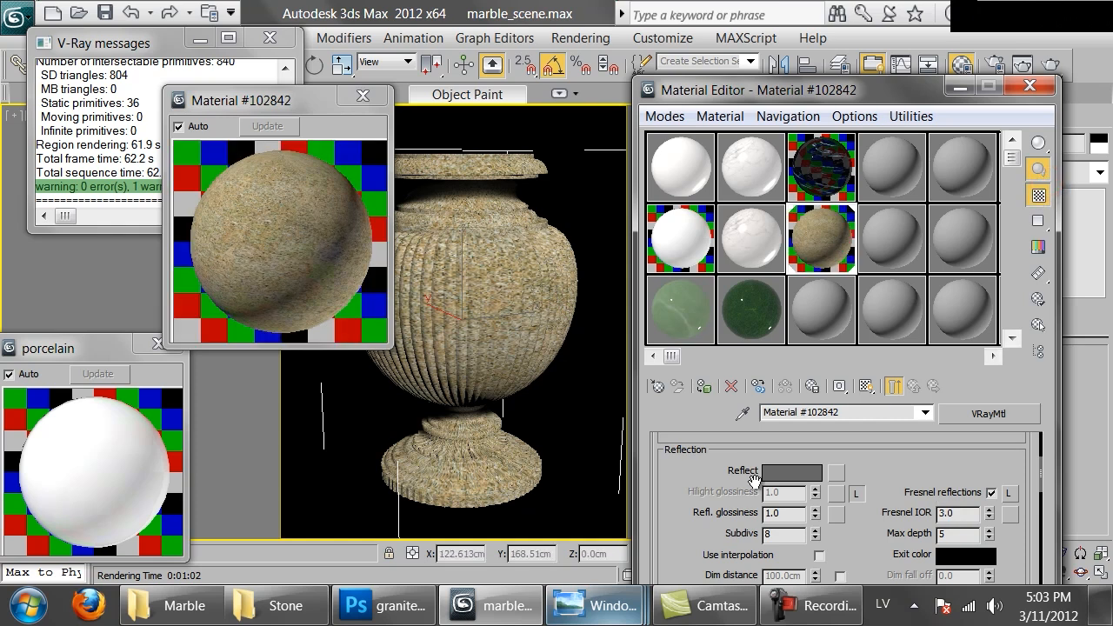
double_click(789, 516)
text(.6)
key(Return)
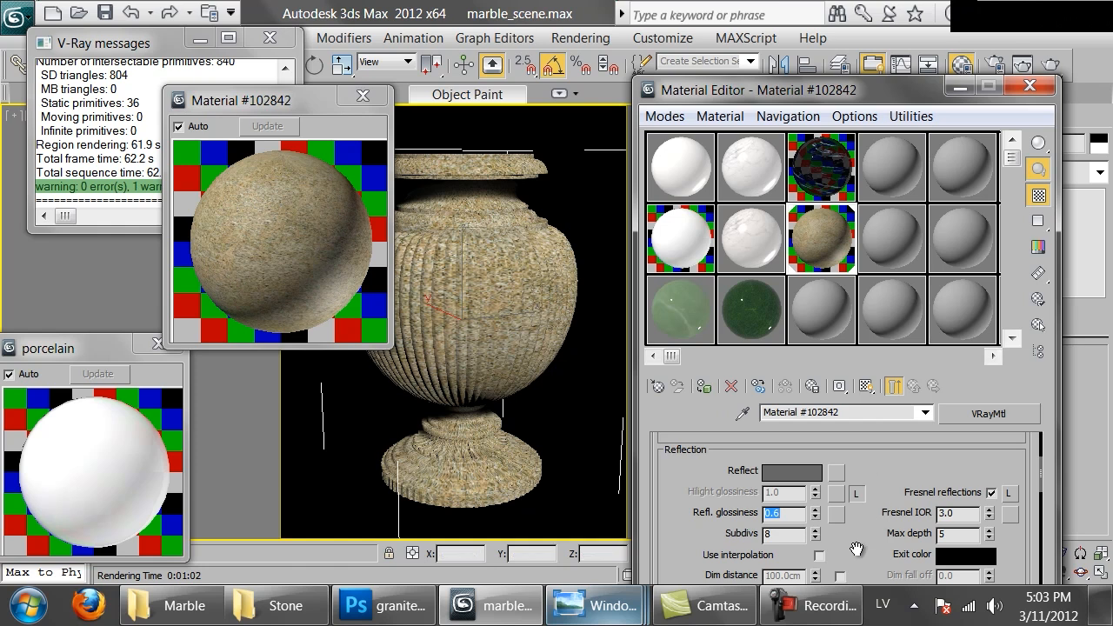
Load granite_venetian_gold_bump.png as a bitmap into the granite material's Bump map slot
scroll(857, 550, down, 10)
scroll(805, 462, down, 2)
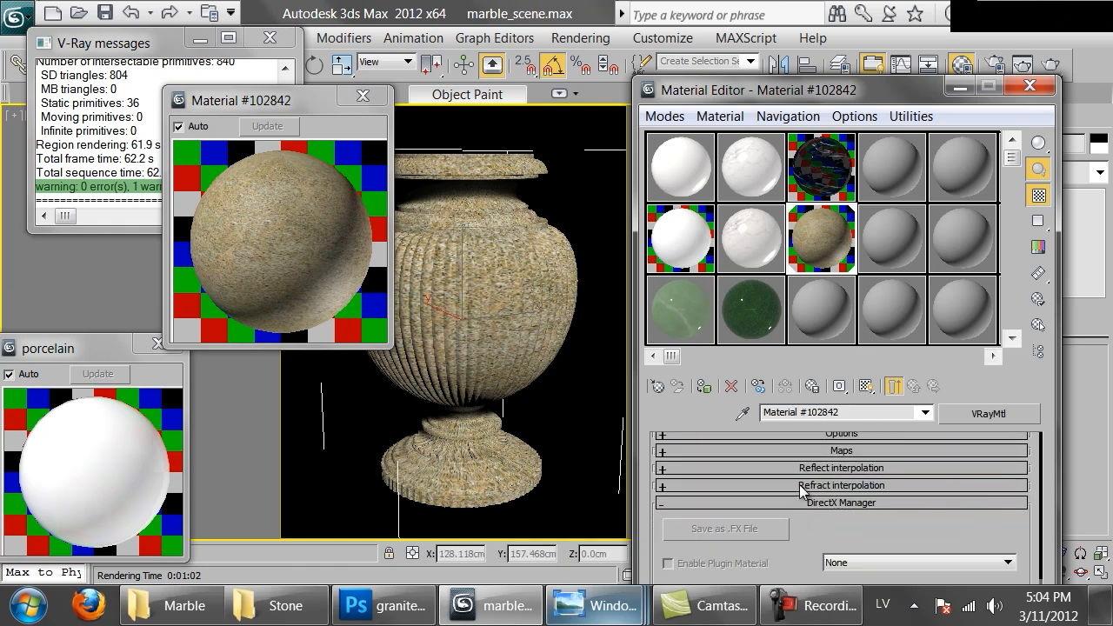
click(793, 451)
scroll(663, 529, down, 3)
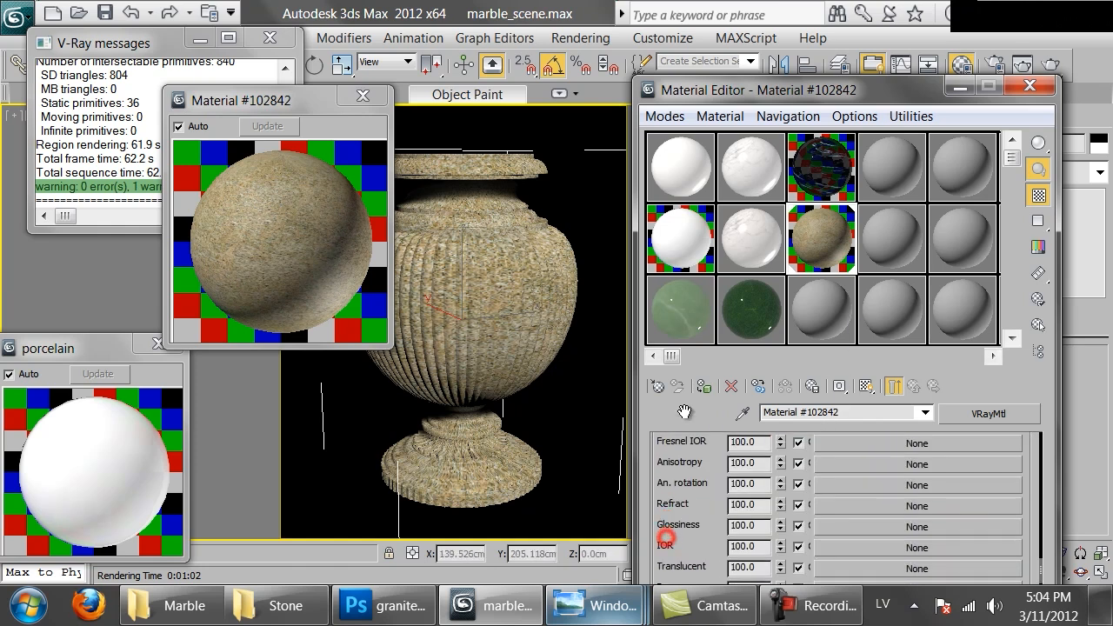
scroll(784, 513, down, 3)
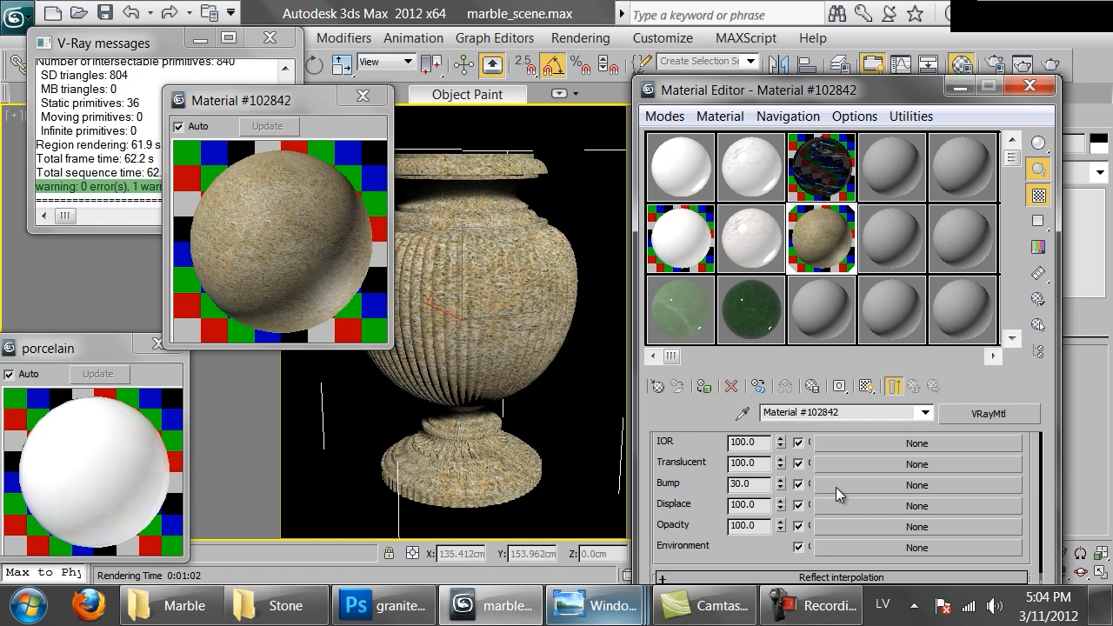
click(835, 487)
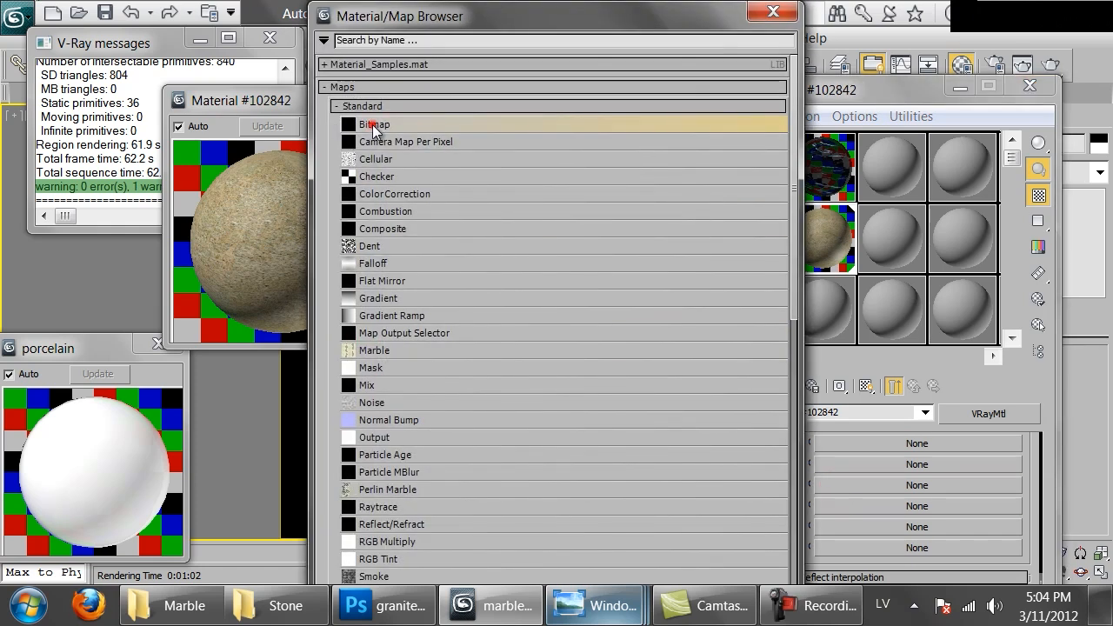
double_click(372, 126)
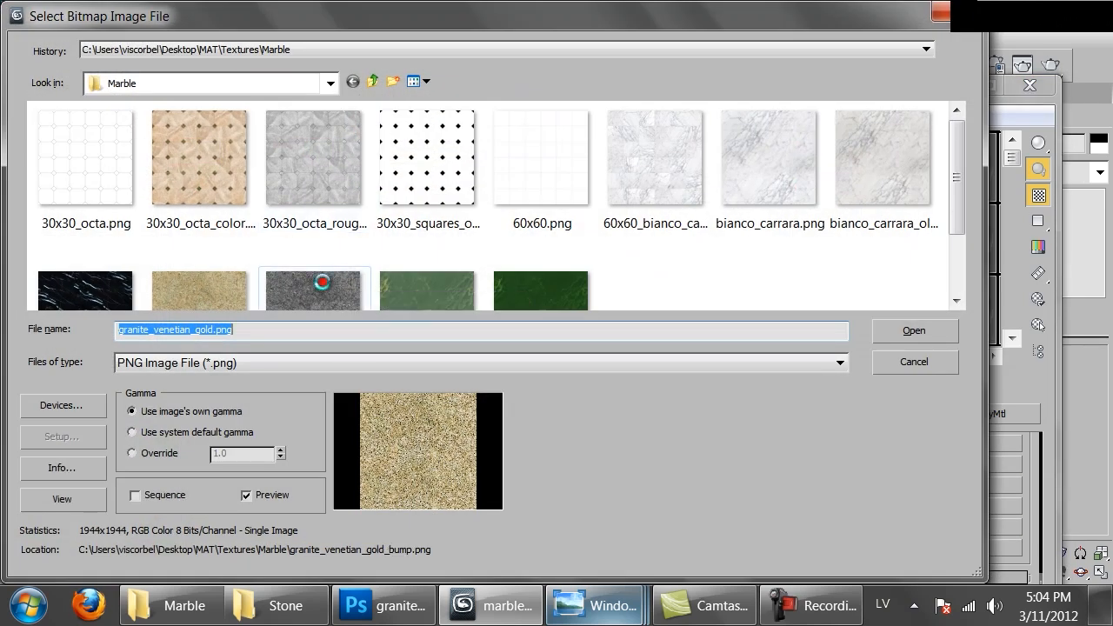
double_click(322, 281)
Set the bump bitmap's U and V tiling to 2.0 and its filtering to None
drag(813, 544, 657, 497)
text(2)
key(Return)
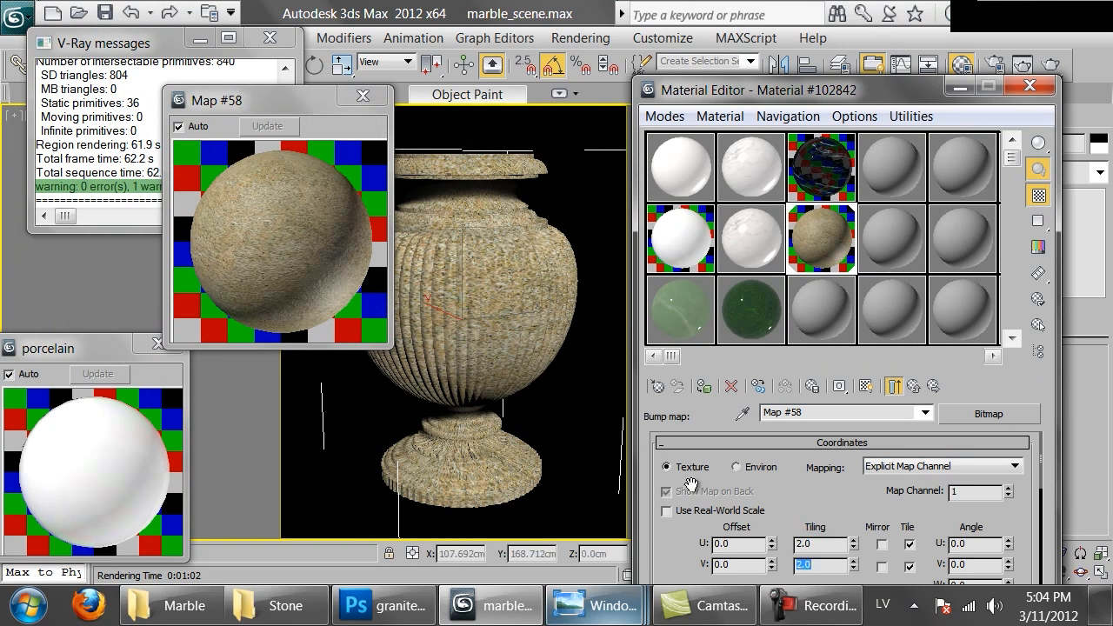
scroll(742, 335, down, 5)
scroll(742, 335, down, 2)
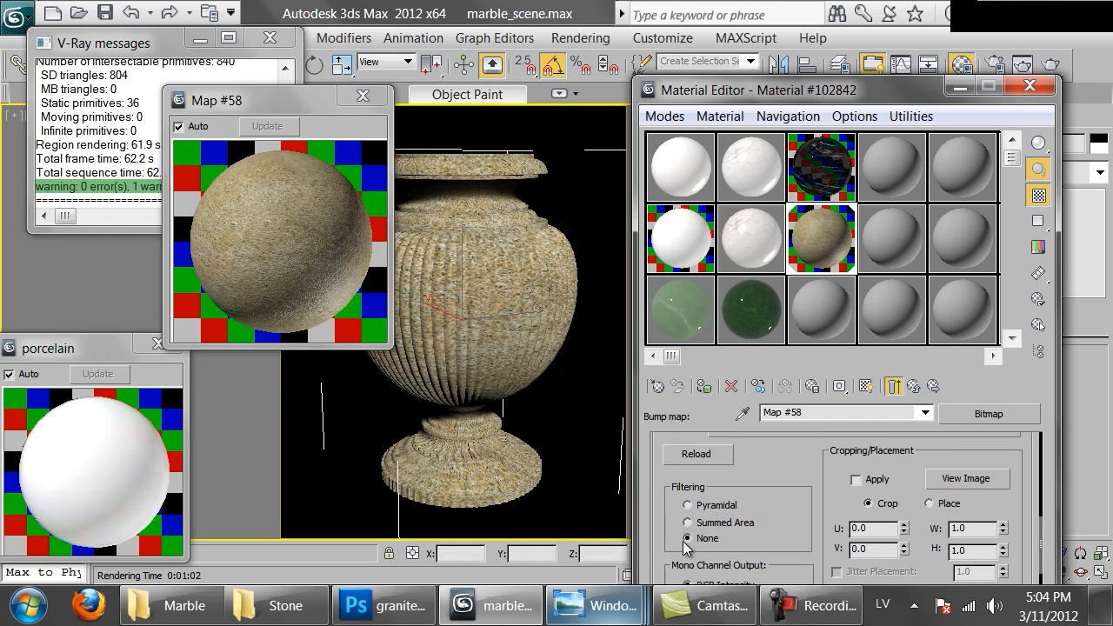
Render the vase with the bump map applied and examine the granite surface at close range
click(1051, 68)
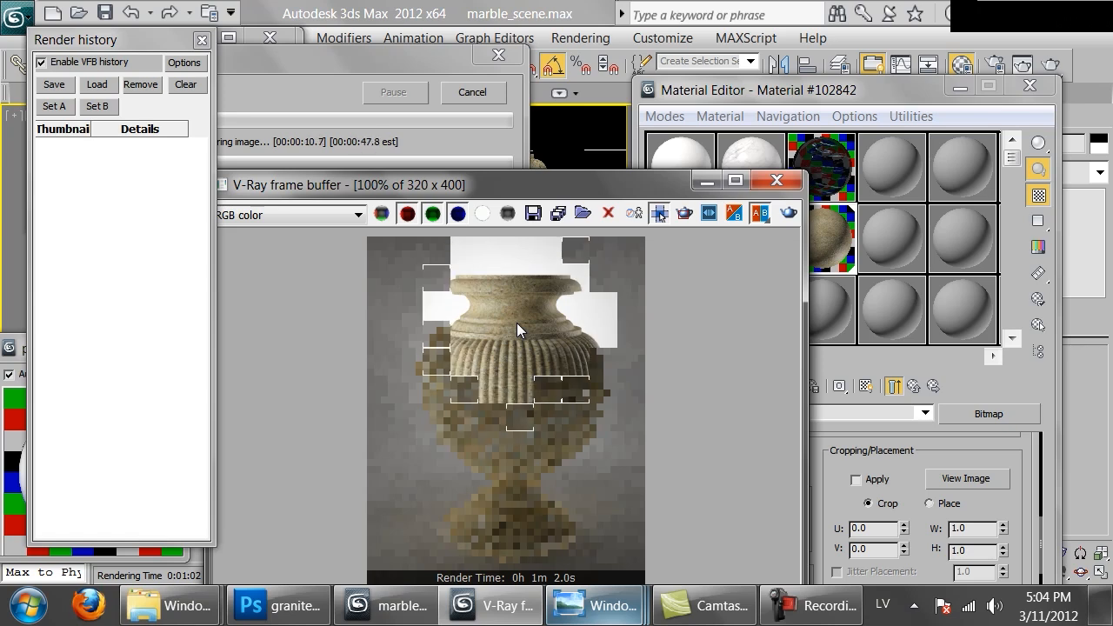
scroll(516, 322, up, 1)
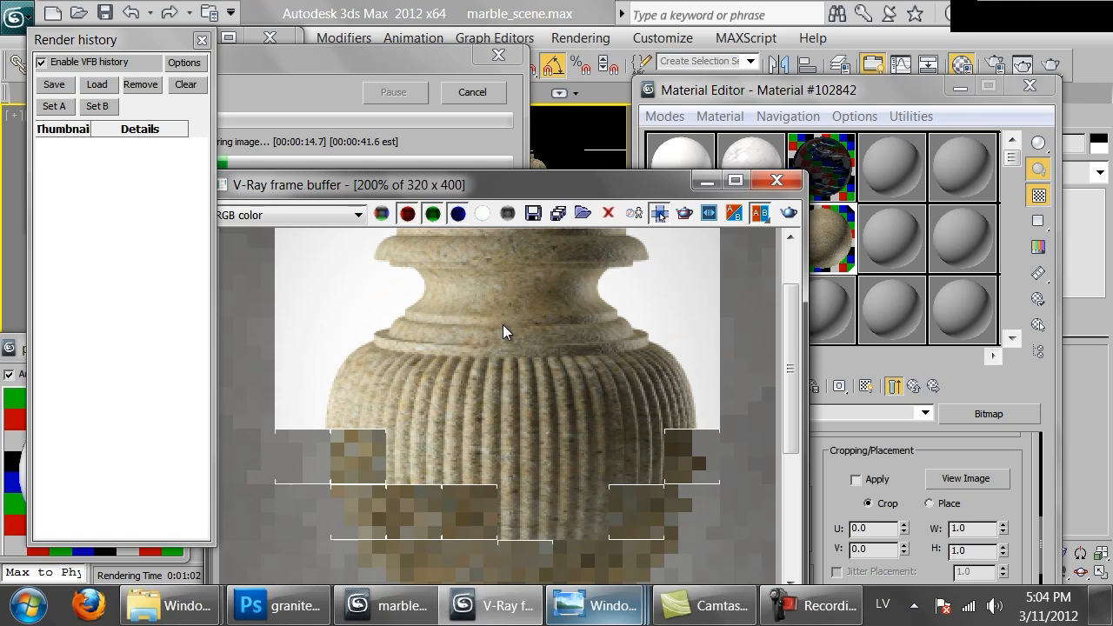
scroll(502, 325, down, 1)
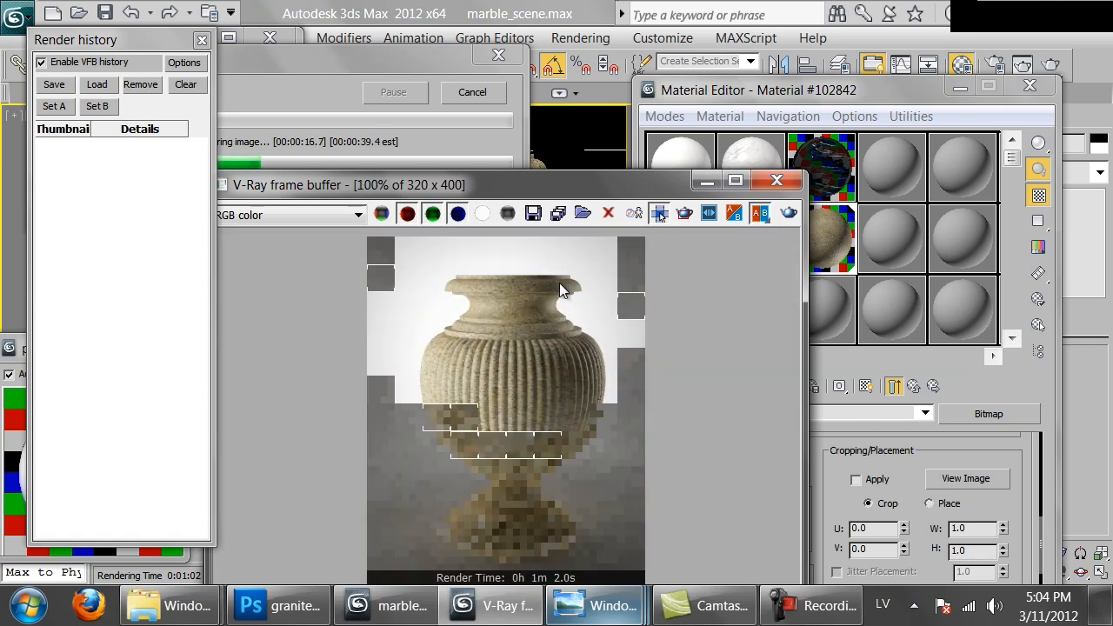
scroll(482, 411, up, 2)
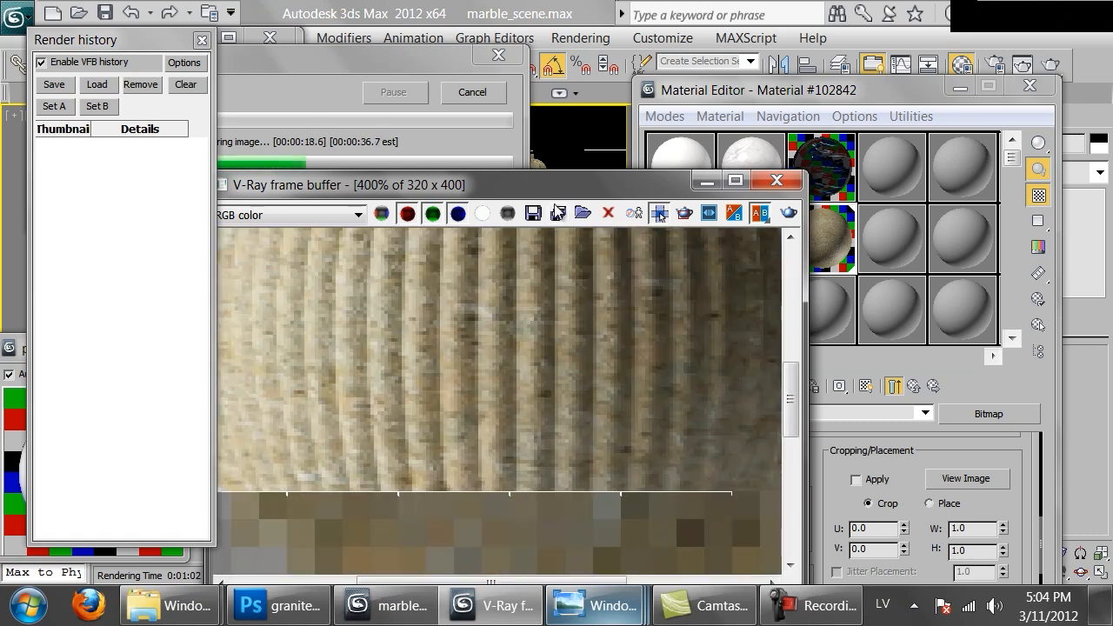
middle_drag(575, 273, 559, 517)
middle_drag(564, 297, 303, 434)
scroll(386, 425, down, 1)
scroll(592, 372, down, 1)
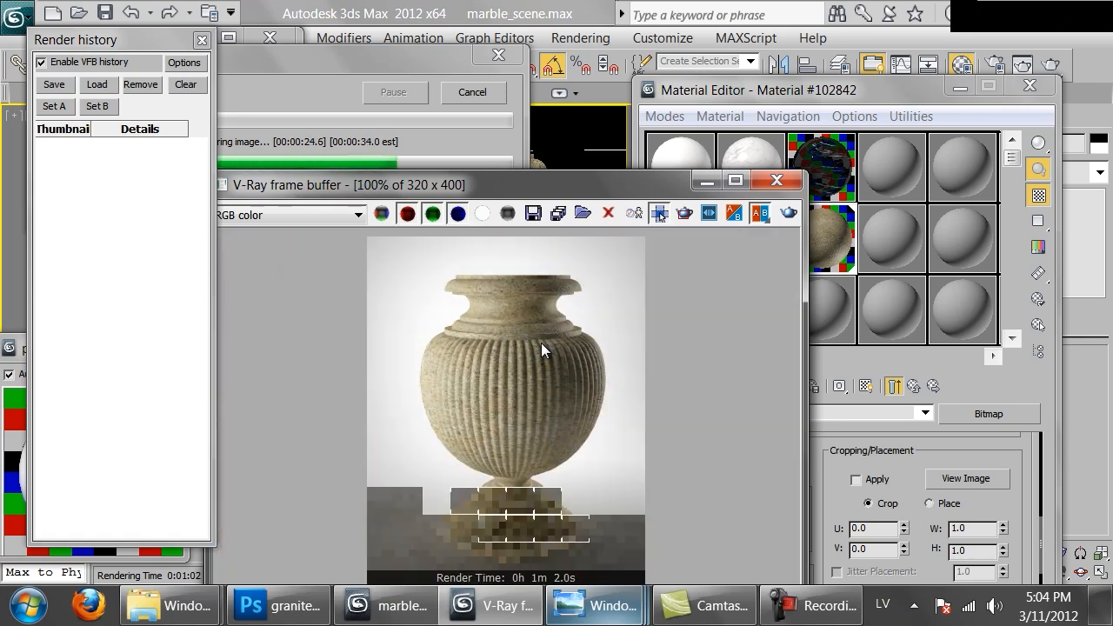
scroll(538, 357, up, 1)
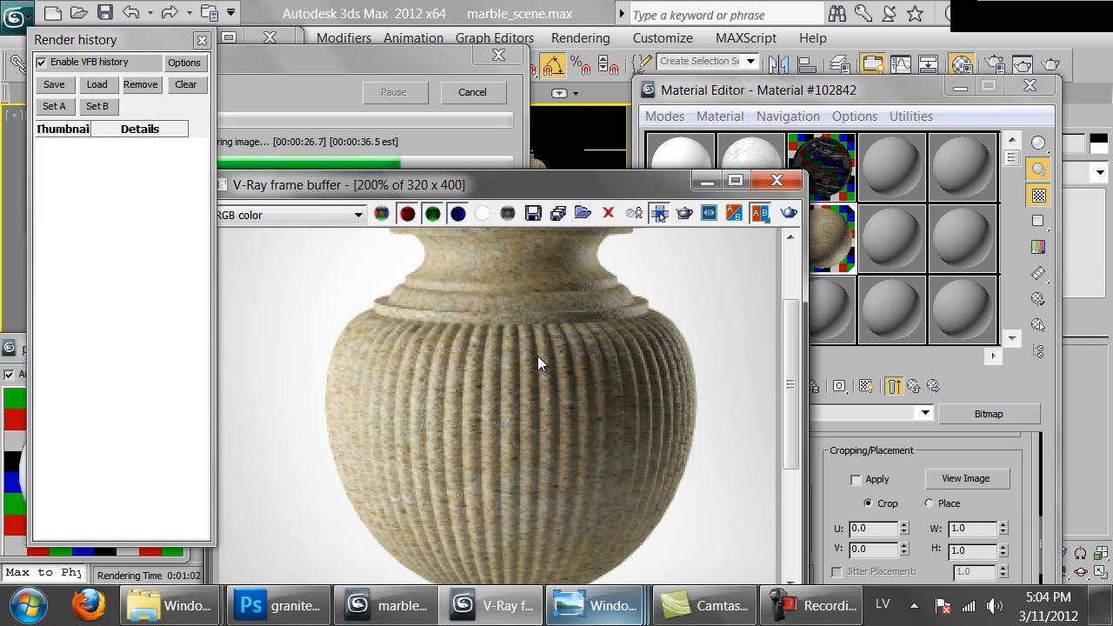
scroll(537, 356, down, 1)
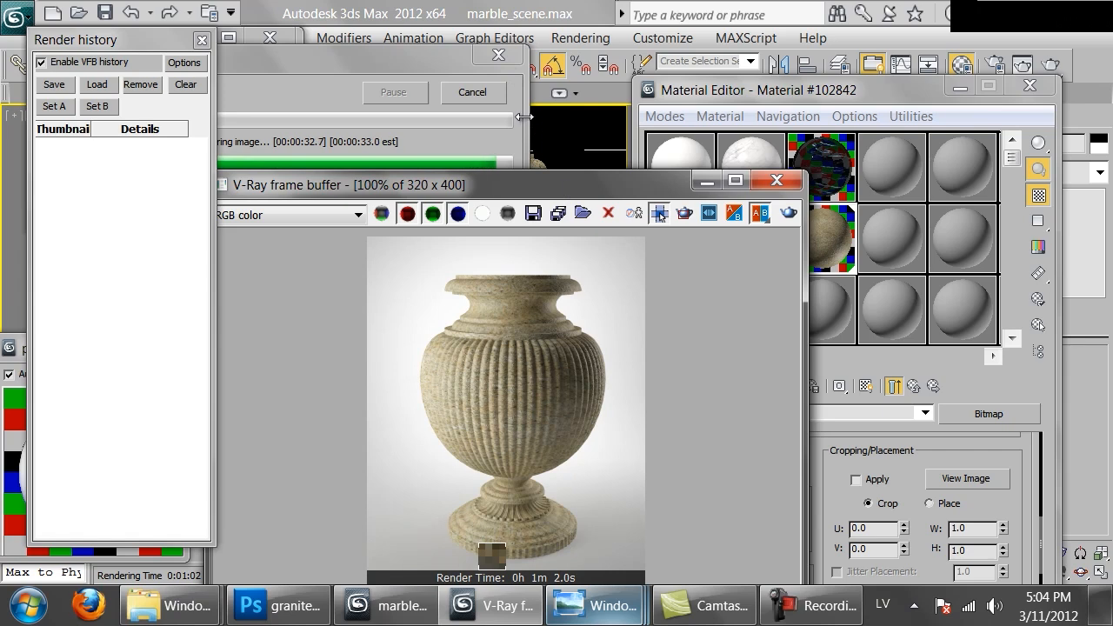
Set the granite material's bump amount to 60 and invert the bump bitmap's output
click(944, 456)
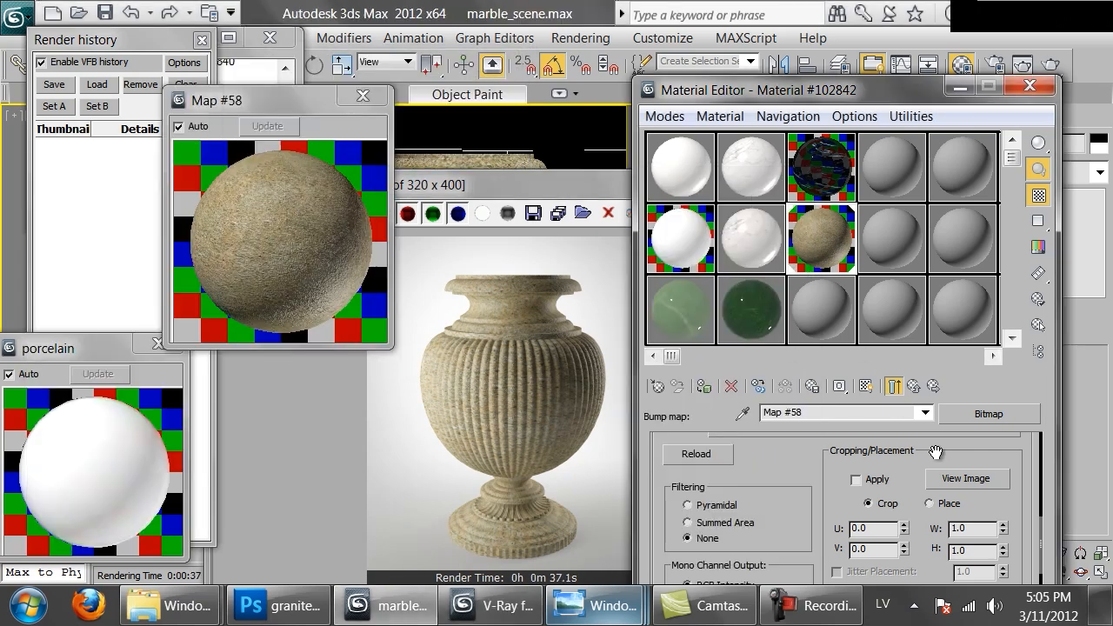
click(913, 385)
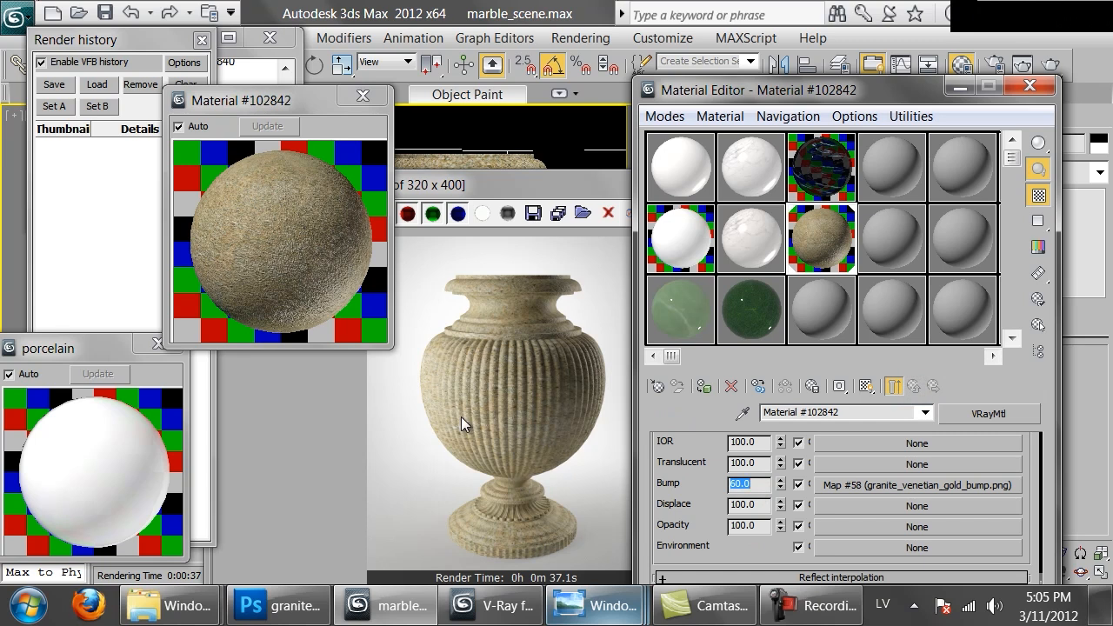
click(850, 485)
drag(676, 544, 770, 414)
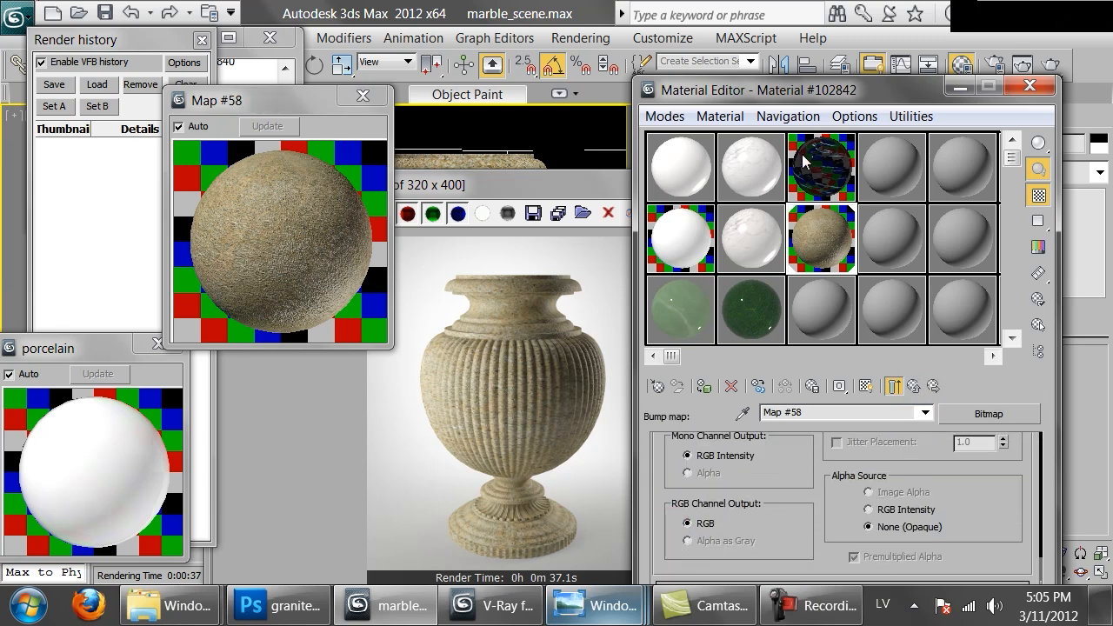
drag(796, 95, 765, 21)
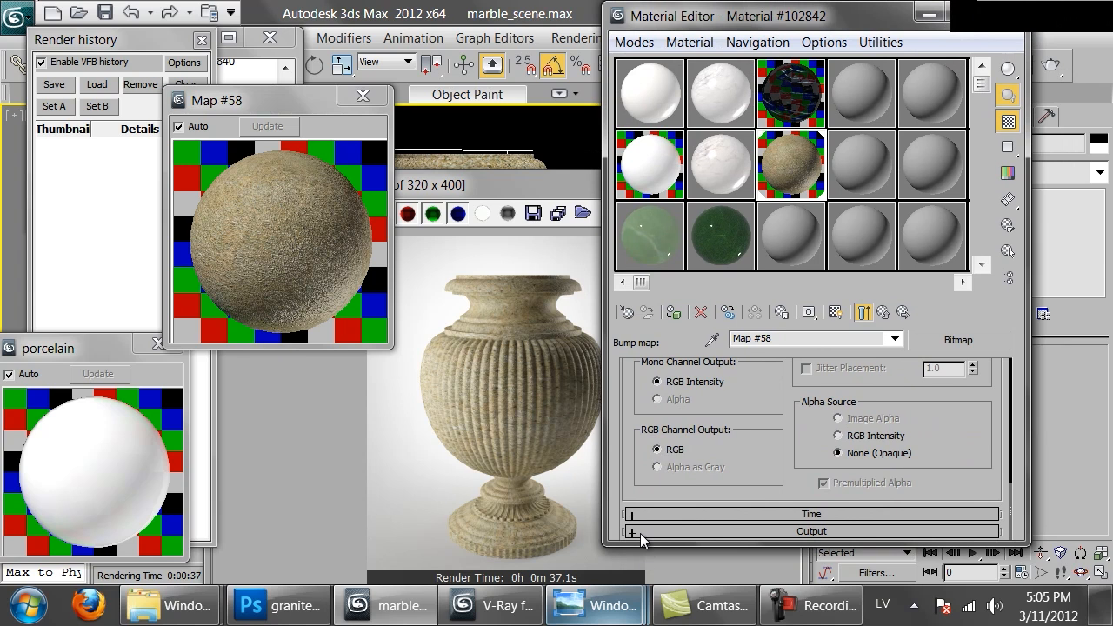
click(640, 531)
click(644, 392)
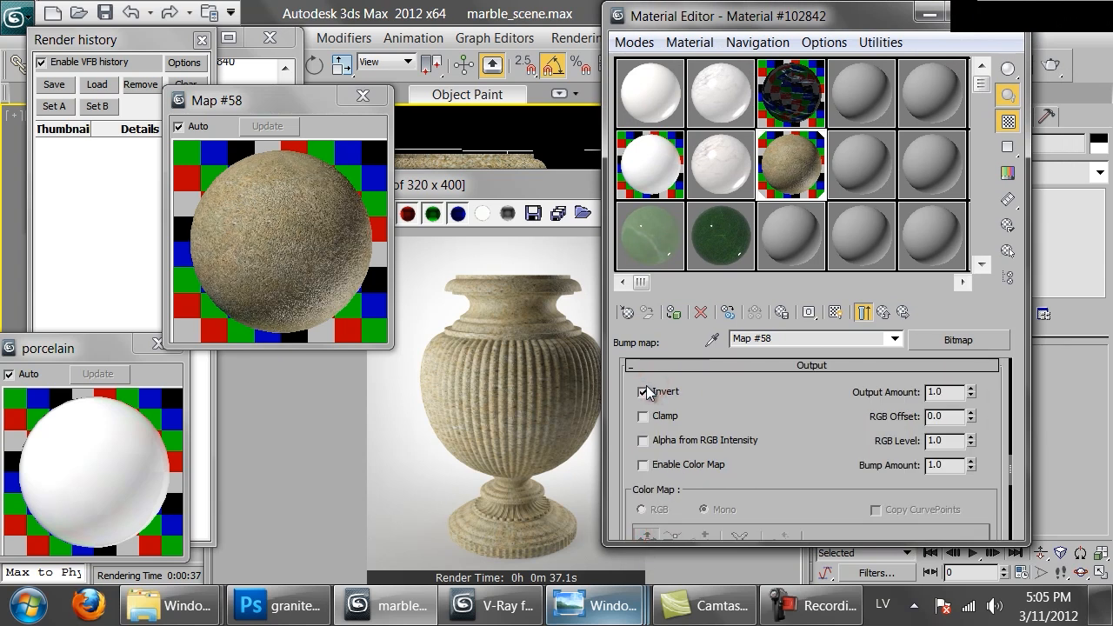
Render the vase again with the inverted bump and inspect the neck and fluted body up close
click(506, 355)
click(781, 211)
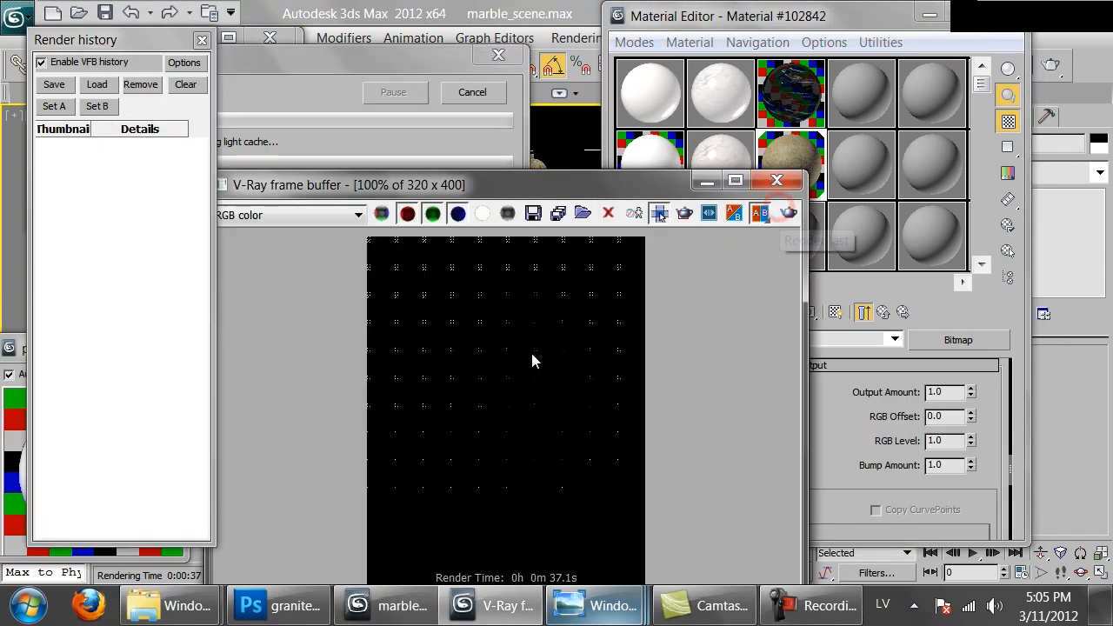
scroll(528, 356, down, 1)
scroll(528, 357, up, 1)
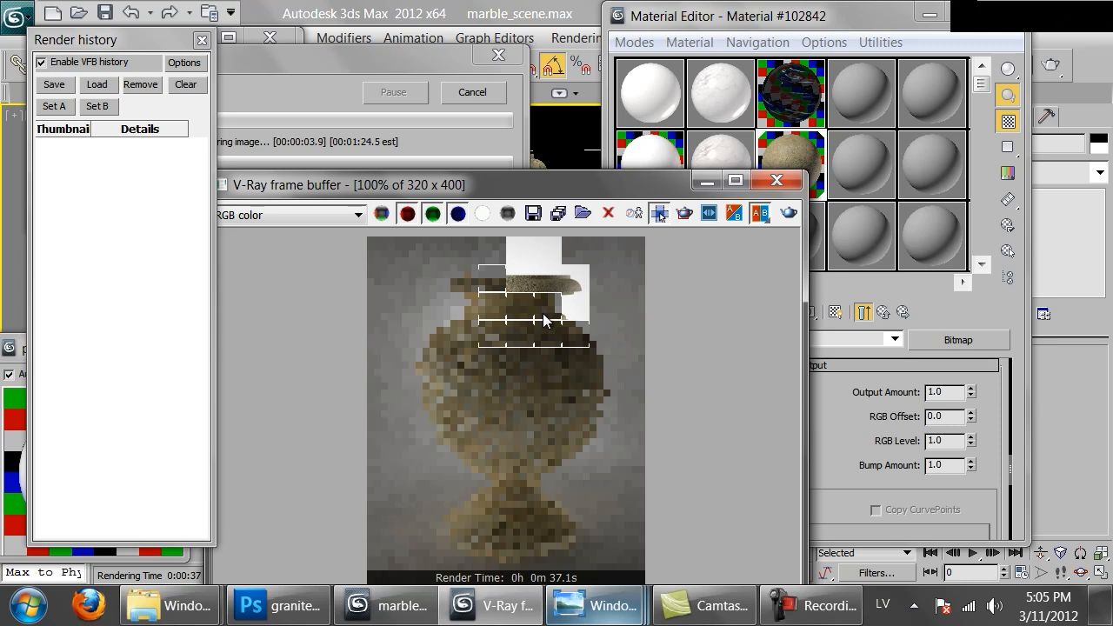
scroll(498, 302, up, 1)
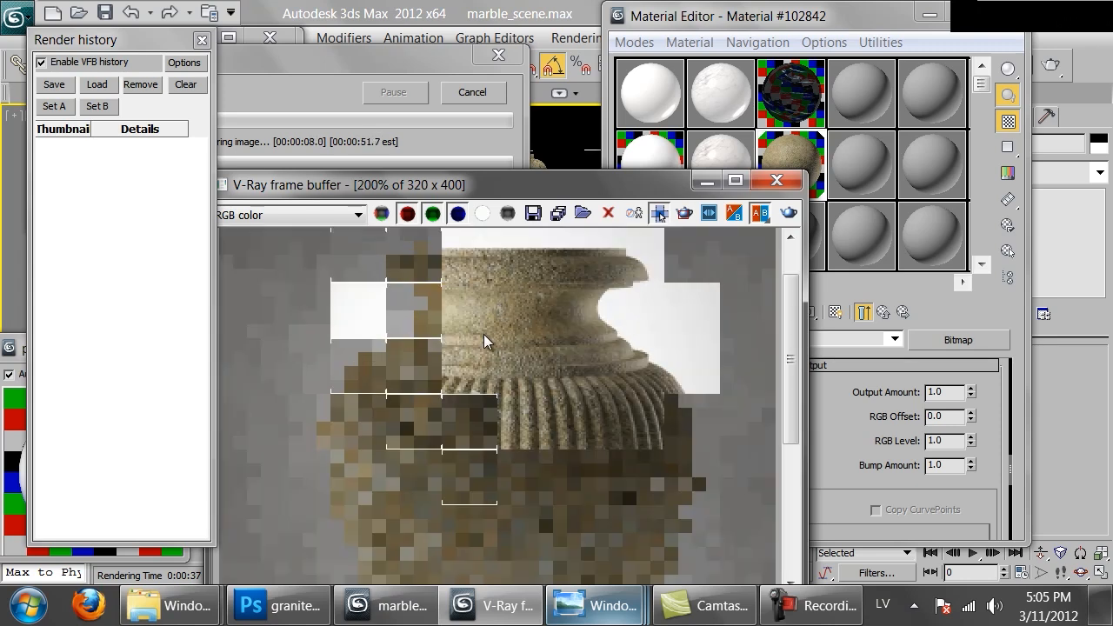
scroll(490, 407, down, 1)
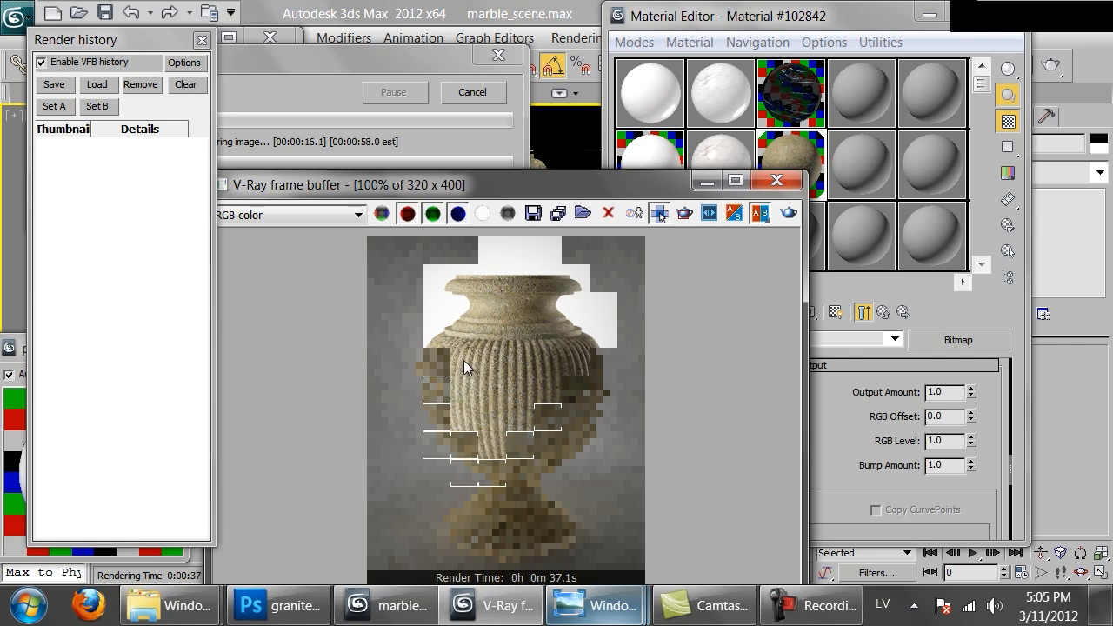
scroll(462, 353, up, 1)
mouse_move(606, 460)
middle_down()
mouse_move(601, 489)
mouse_move(589, 333)
mouse_move(557, 372)
mouse_move(555, 454)
middle_up()
middle_drag(527, 286, 514, 393)
scroll(508, 385, down, 1)
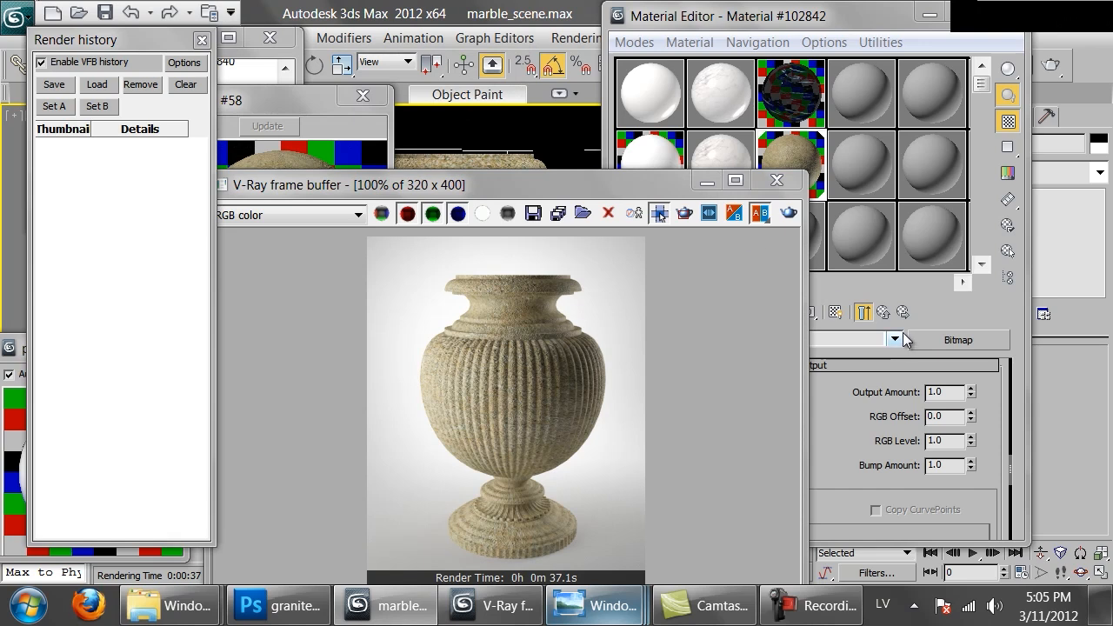
Copy the granite material to the empty sample slot beneath it and name the copy Granite_polished
click(948, 311)
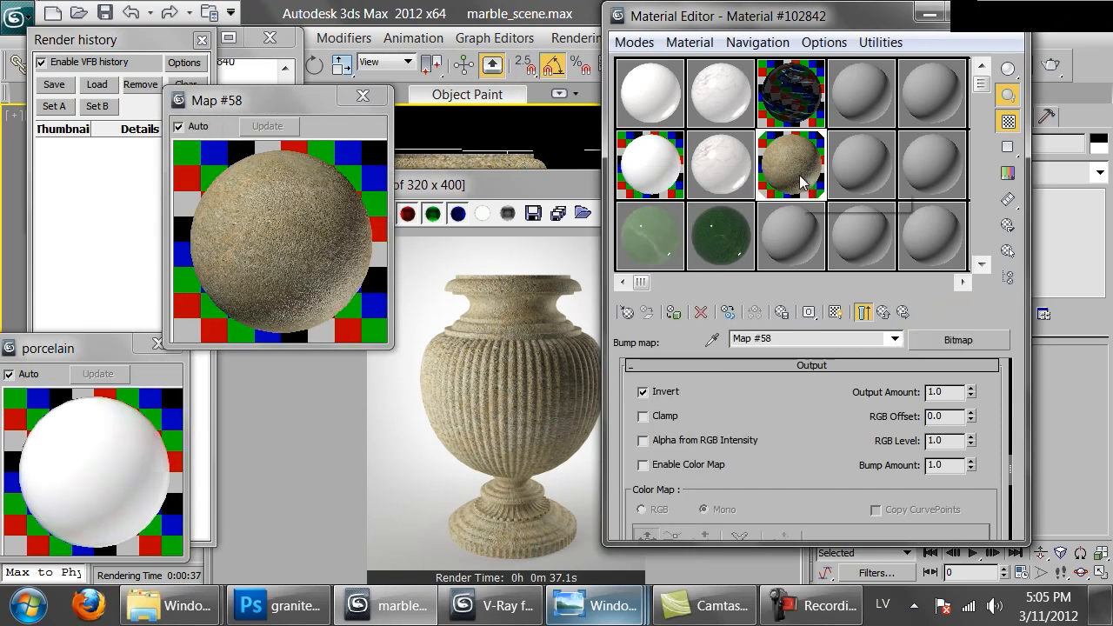
drag(793, 164, 792, 235)
drag(826, 342, 648, 345)
text(Granite)
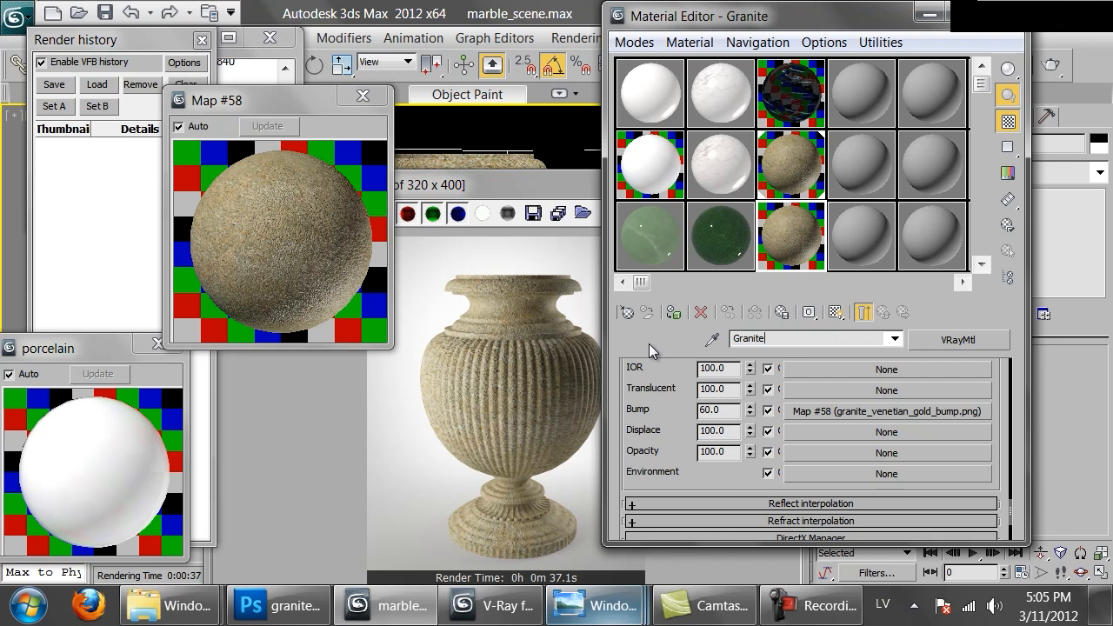
text(_polished)
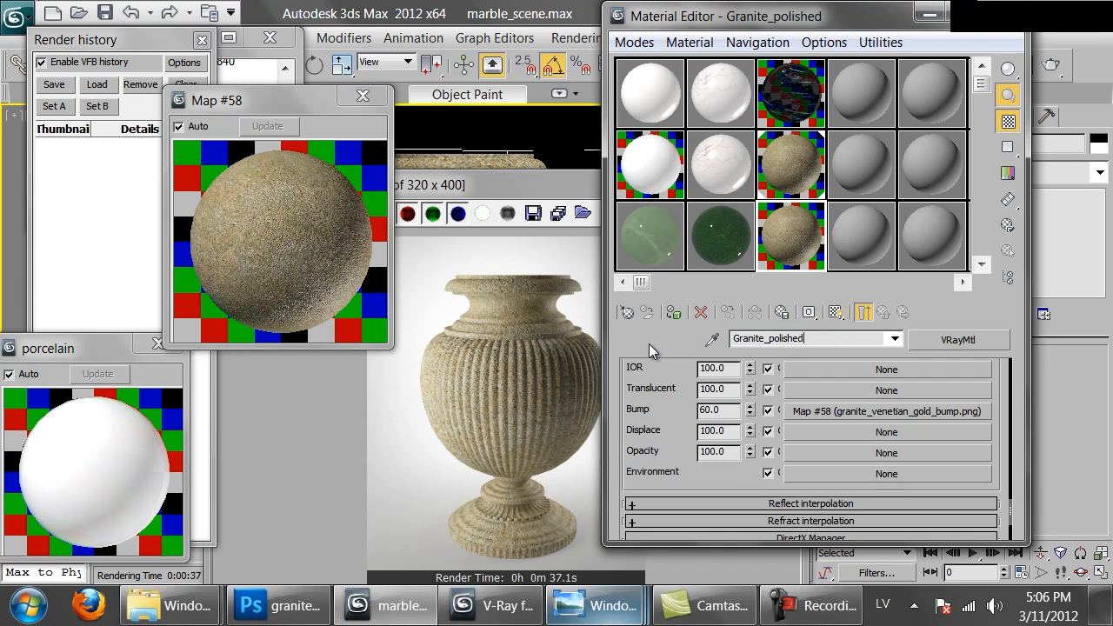
Set Granite_polished's bump amount to 5 and assign the material to the selected vase
double_click(722, 412)
key(Return)
click(673, 311)
Close the old granite preview and the V-Ray frame buffer, and show an enlarged preview of Granite_polished
click(364, 95)
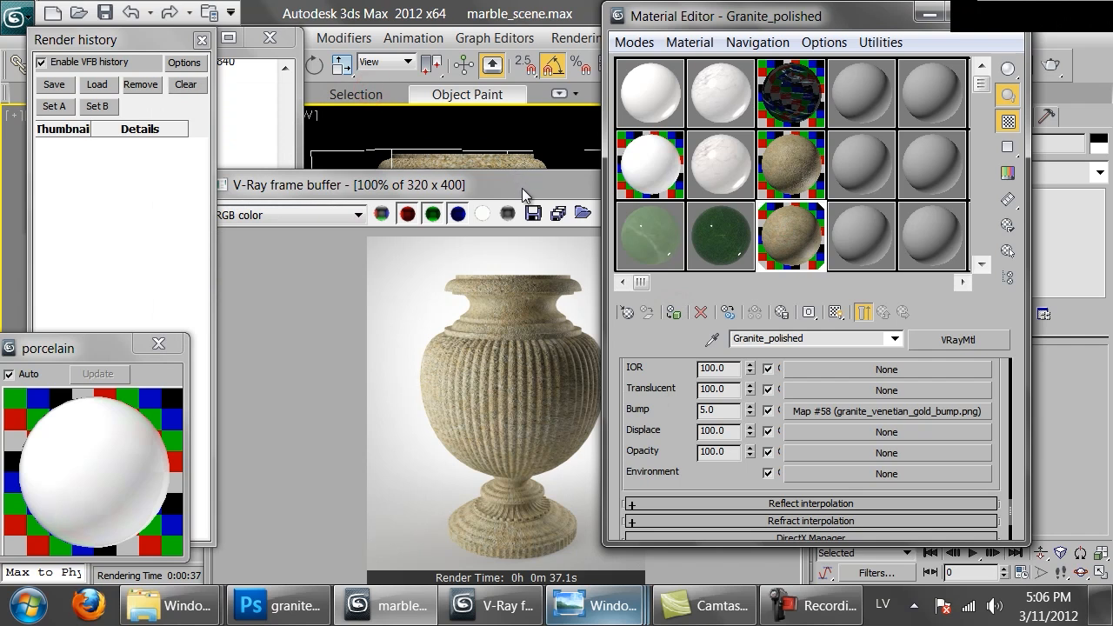
drag(521, 186, 374, 190)
click(612, 182)
double_click(766, 243)
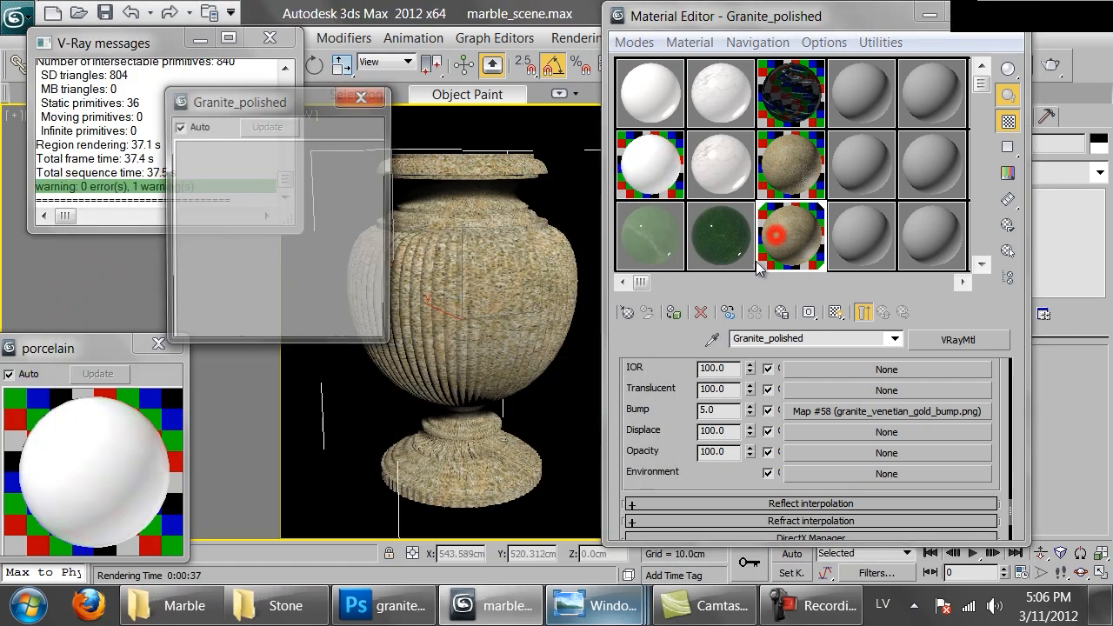
Set Granite_polished's reflection glossiness to 0.9 and enlarge its preview window
scroll(686, 392, up, 5)
scroll(726, 459, up, 10)
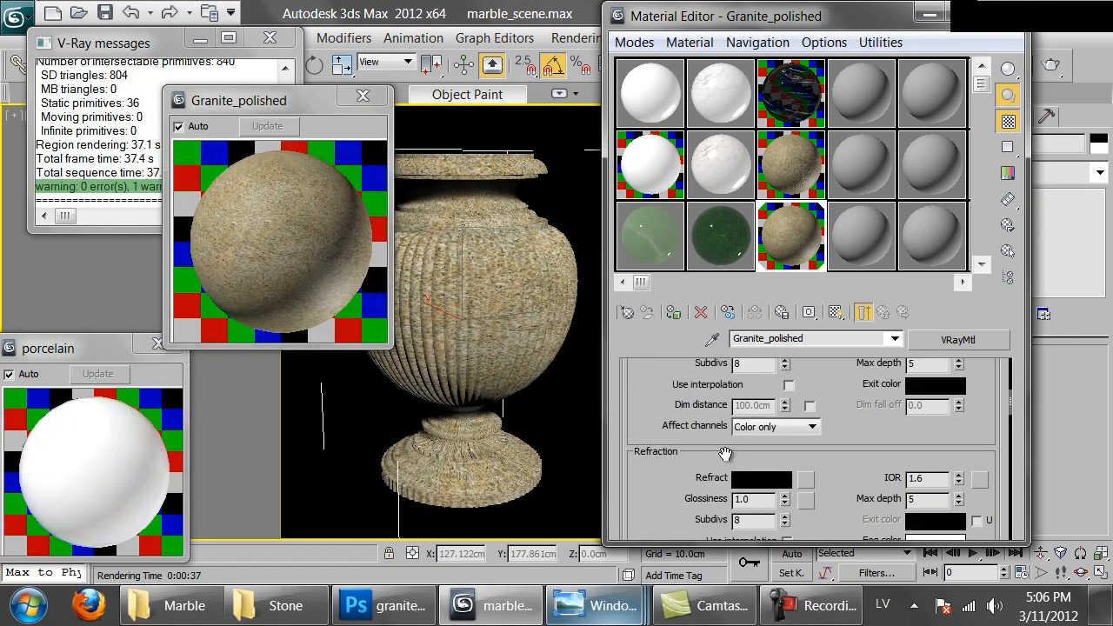
scroll(757, 521, down, 2)
double_click(752, 499)
text(.9)
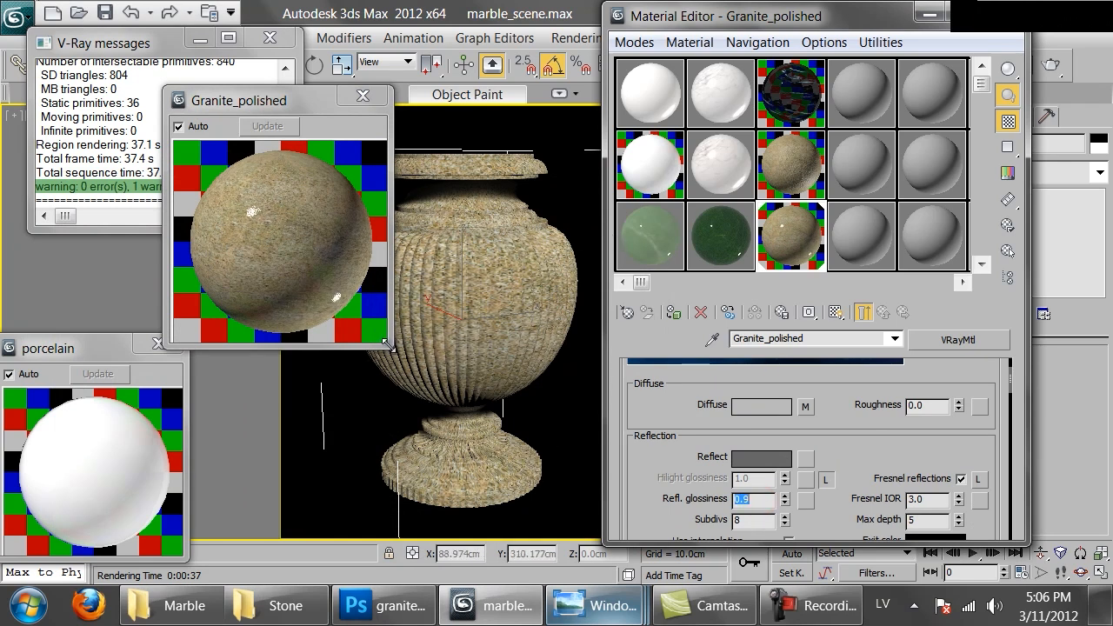
drag(389, 344, 532, 485)
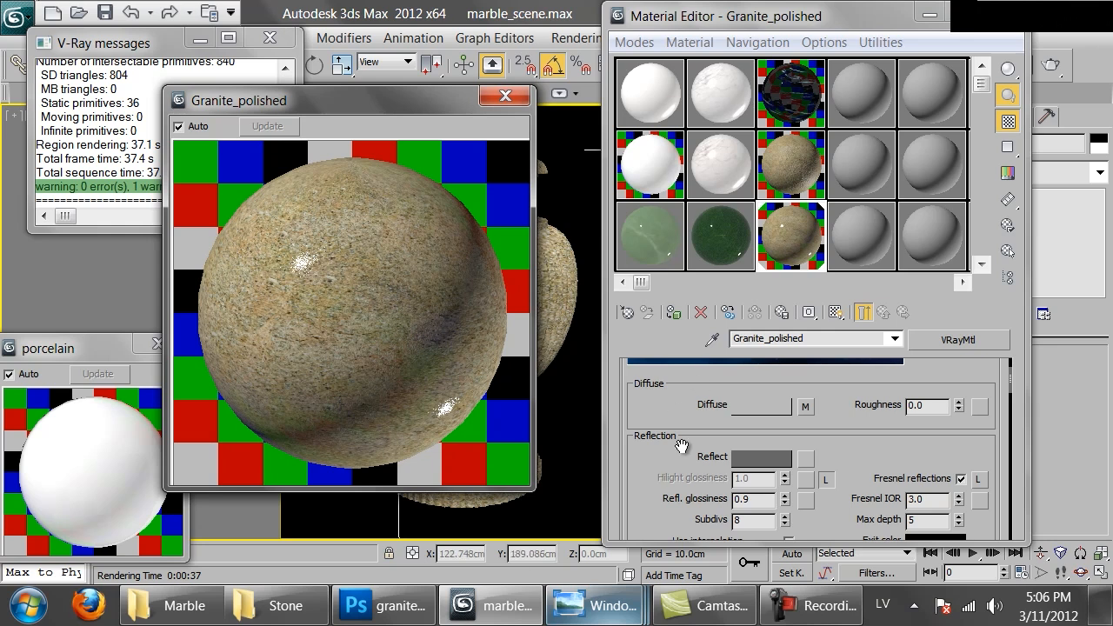
Set Granite_polished's Reflect colour to a grey of value 60
click(770, 458)
double_click(647, 193)
text(60)
key(Return)
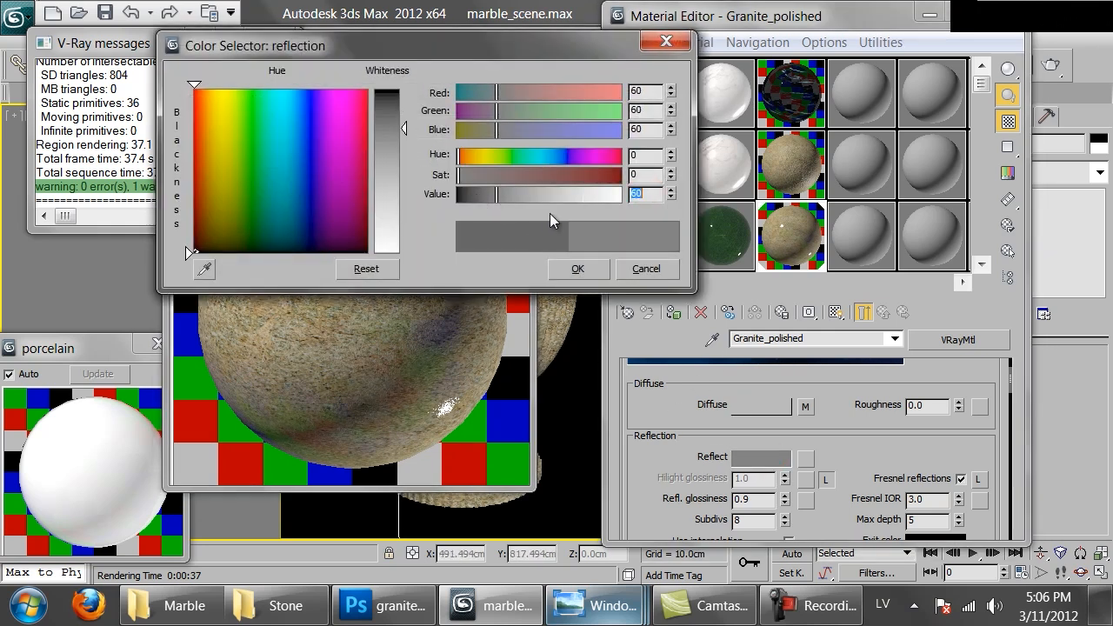
click(574, 270)
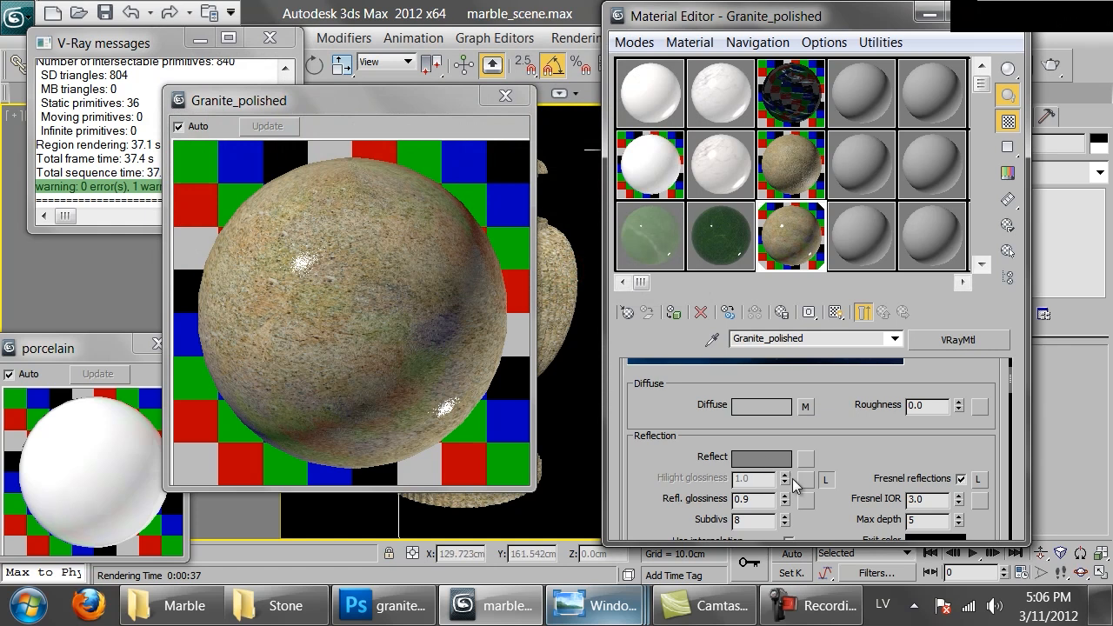
scroll(840, 461, down, 15)
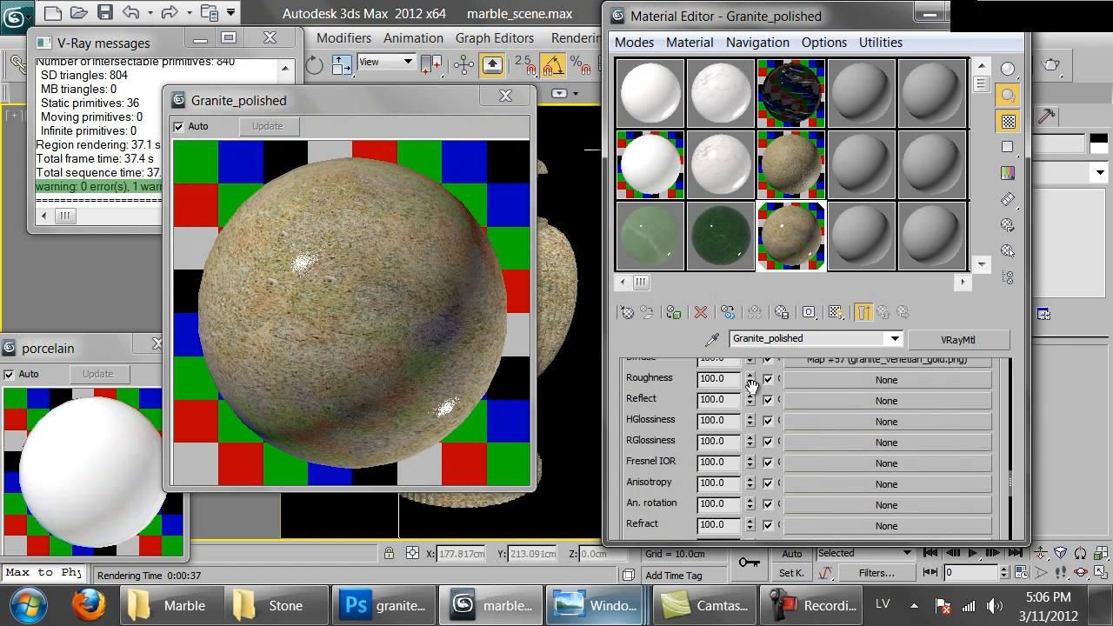
Set Granite_polished's bump amount to 2 and start a render of the vase
double_click(727, 507)
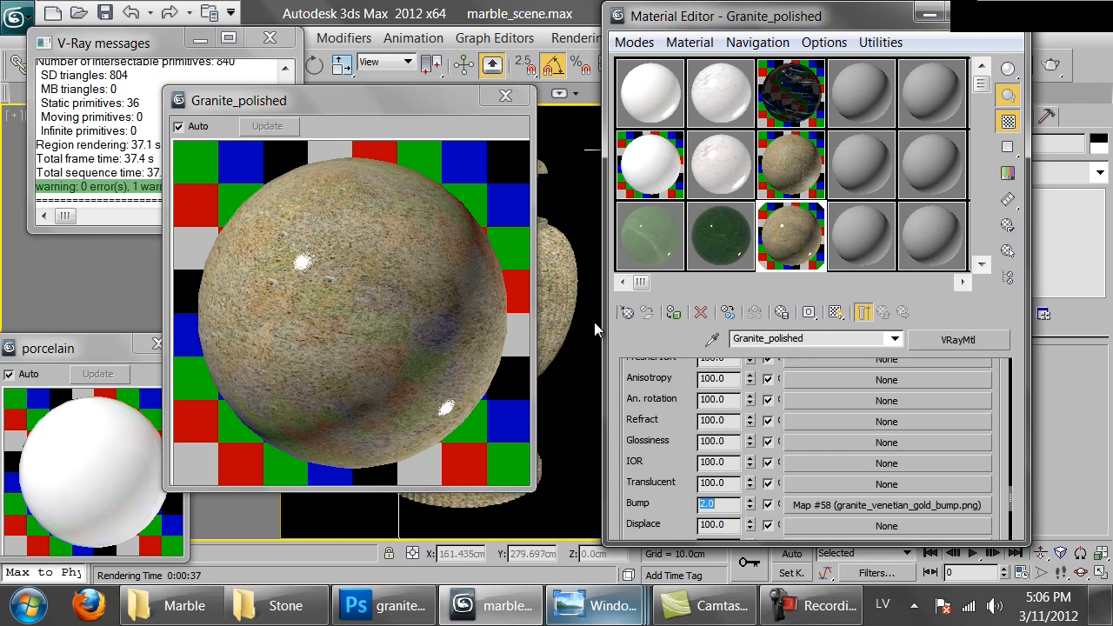
click(456, 232)
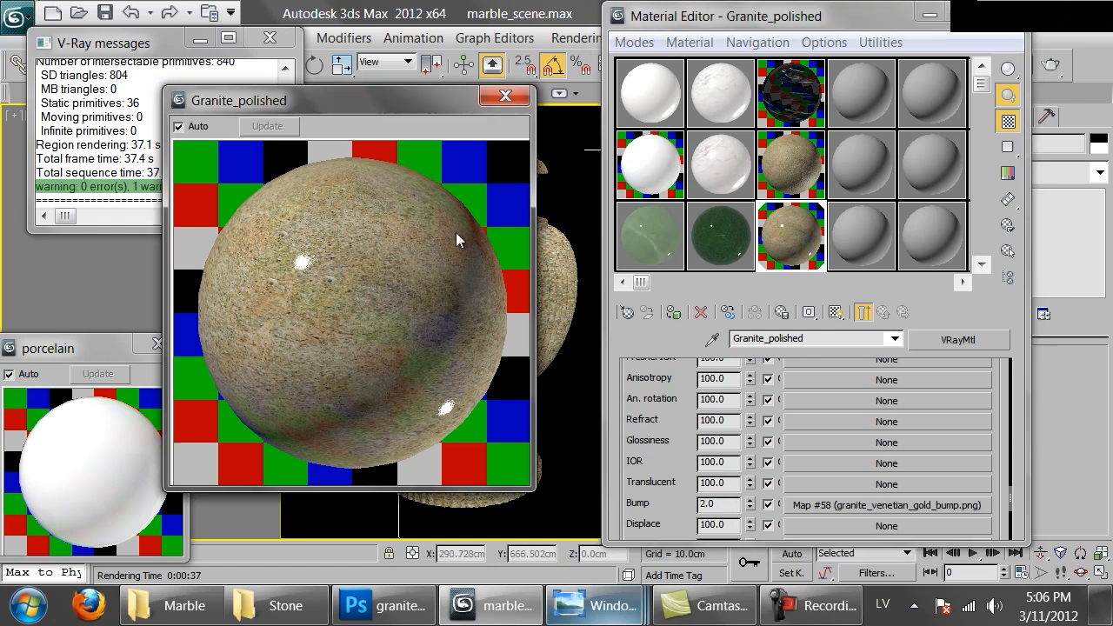
click(1052, 65)
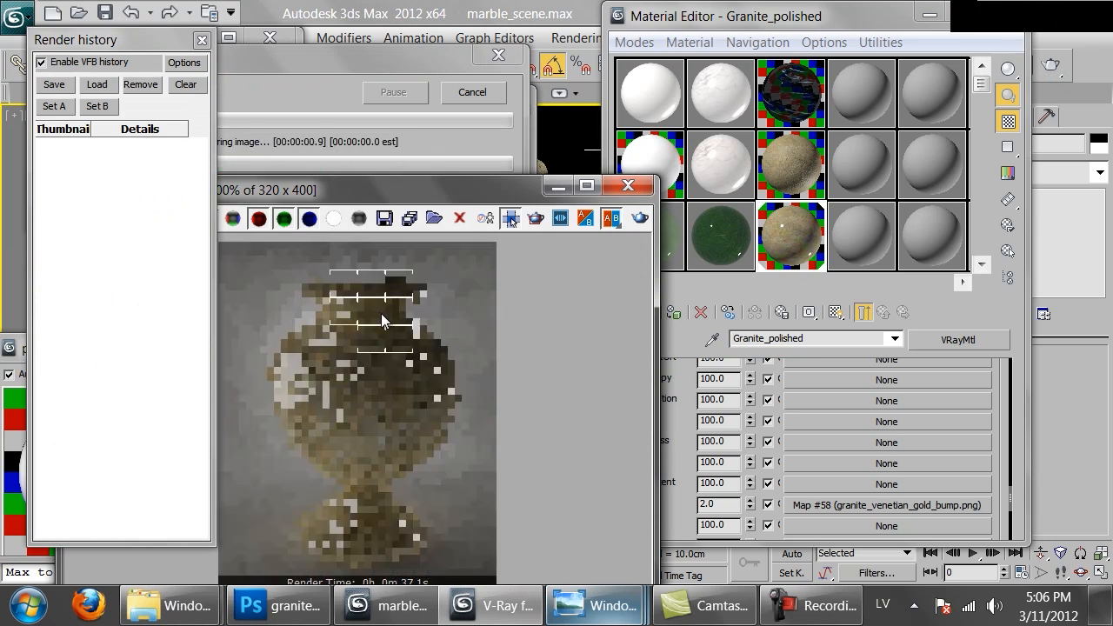
Inspect the vase's neck up close in the running render, then stop the render
scroll(381, 320, up, 2)
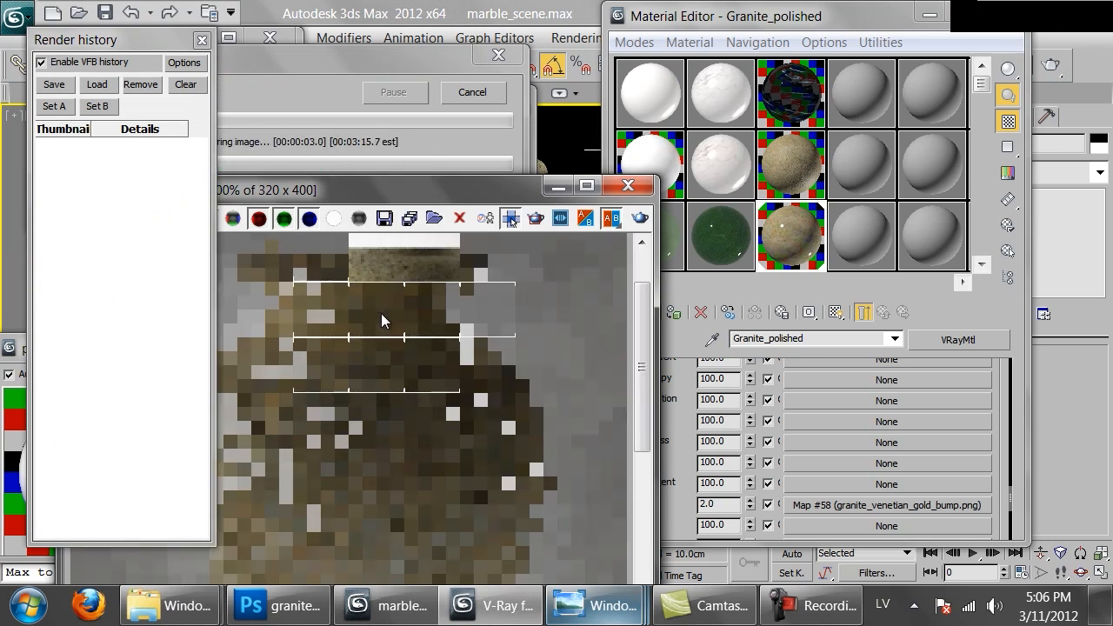
scroll(381, 316, down, 2)
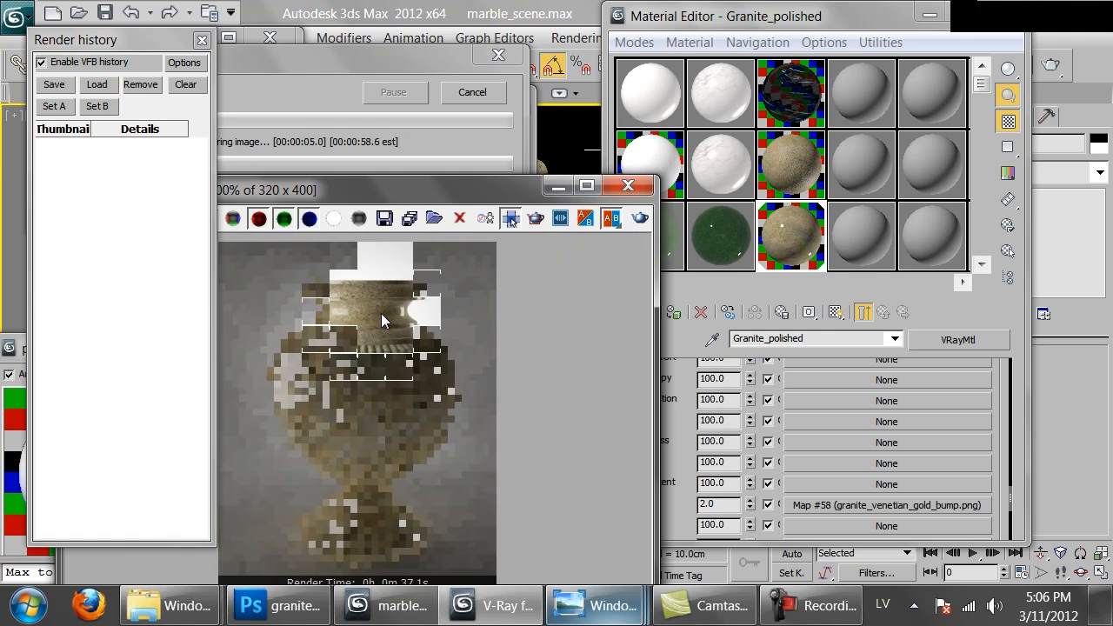
drag(399, 193, 448, 160)
scroll(376, 280, up, 2)
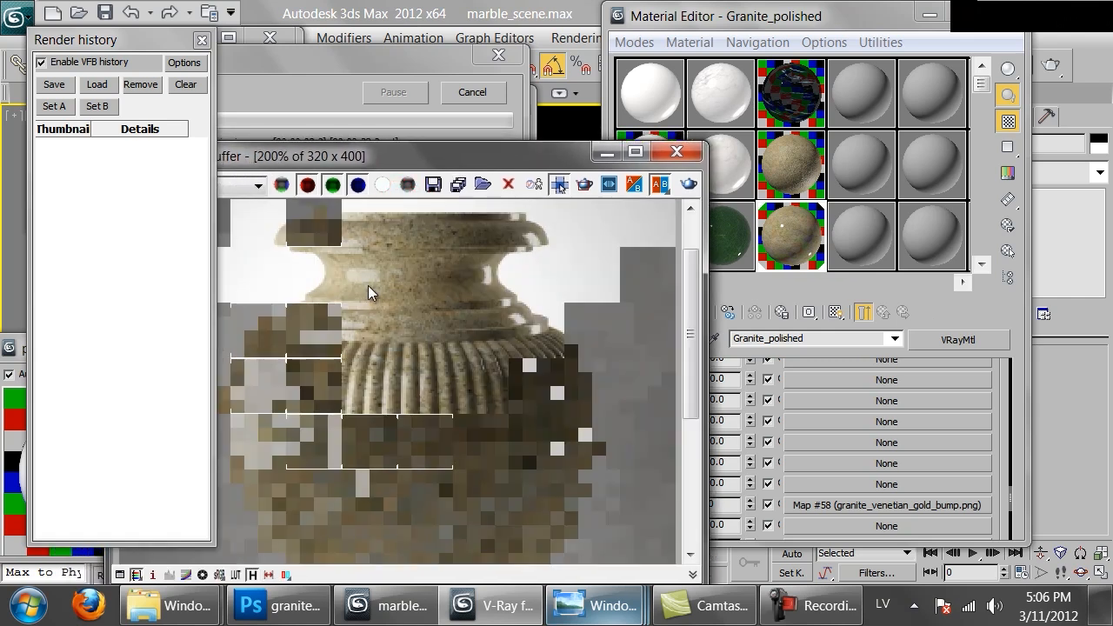
scroll(438, 290, down, 2)
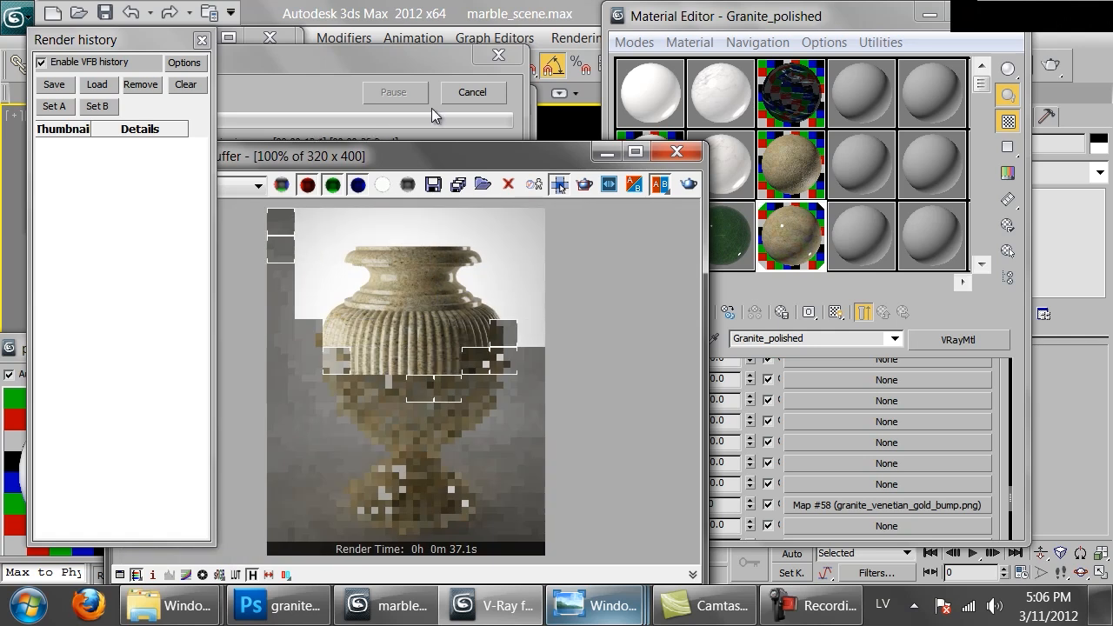
click(476, 90)
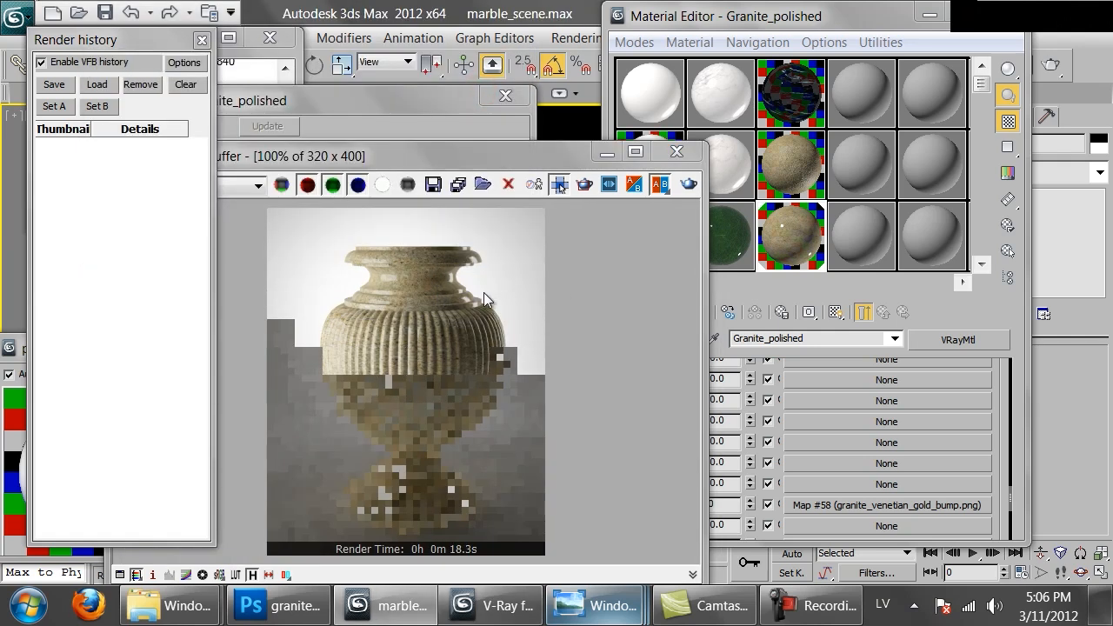
Set Granite_polished's reflection glossiness to 0.8 and its reflection subdivs to 16
click(1002, 397)
scroll(986, 486, up, 10)
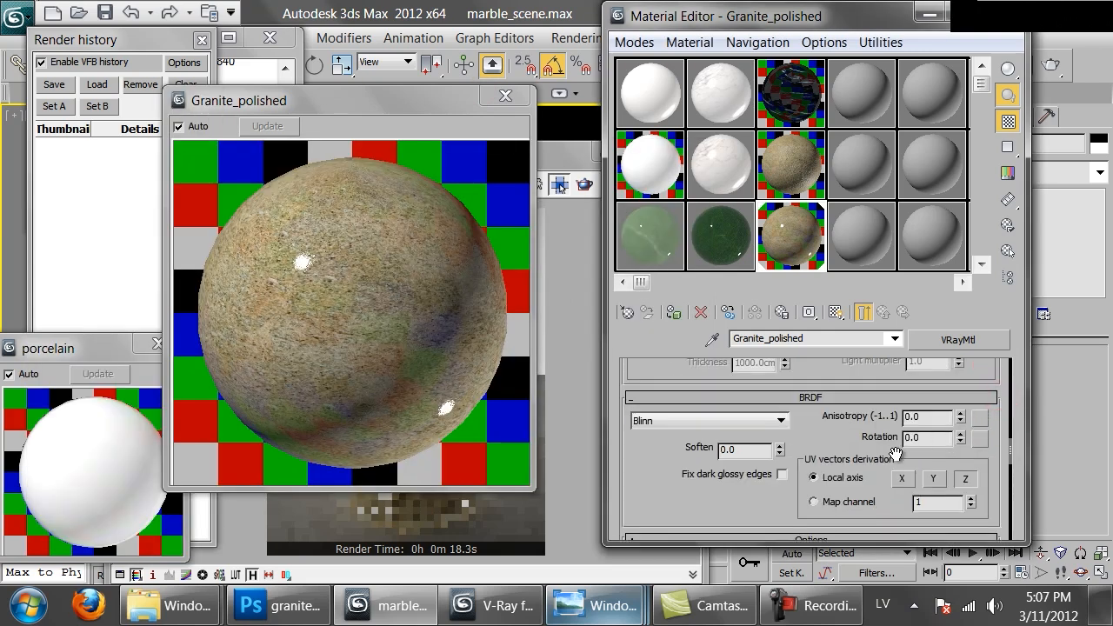
scroll(702, 481, up, 4)
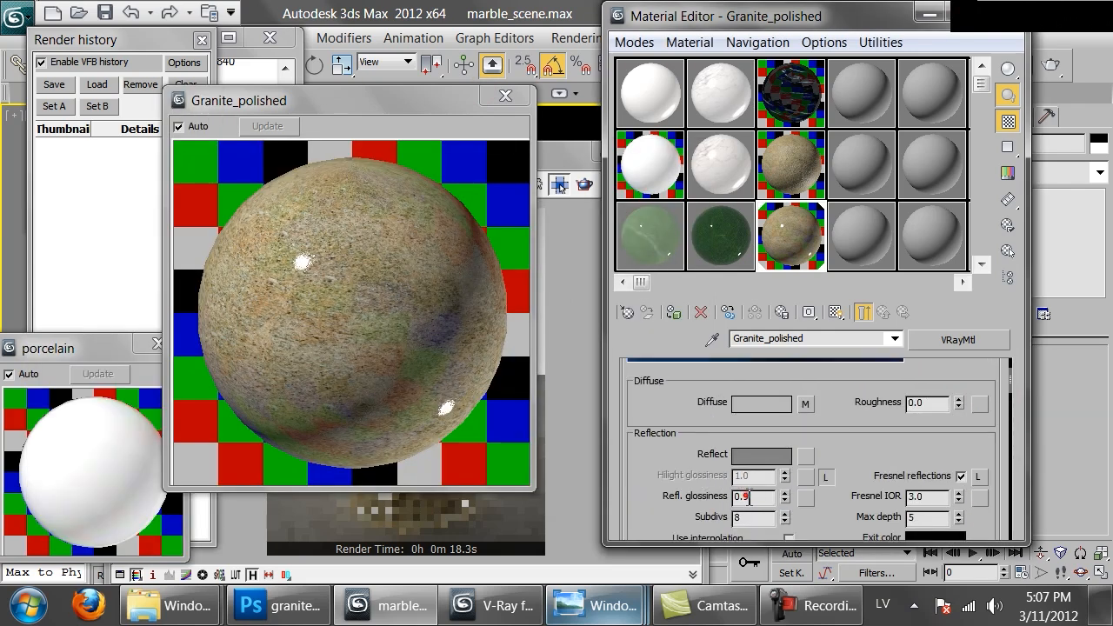
double_click(745, 496)
double_click(753, 517)
text(16)
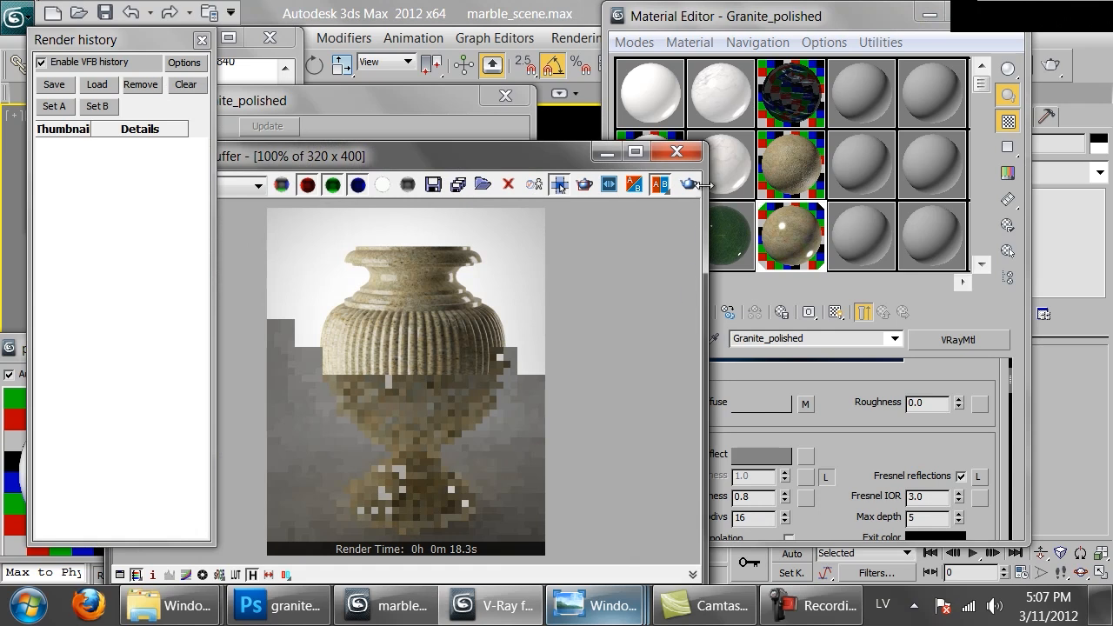
Render the vase with the 0.8 glossiness and examine its neck and ribbed body at 200%
click(688, 183)
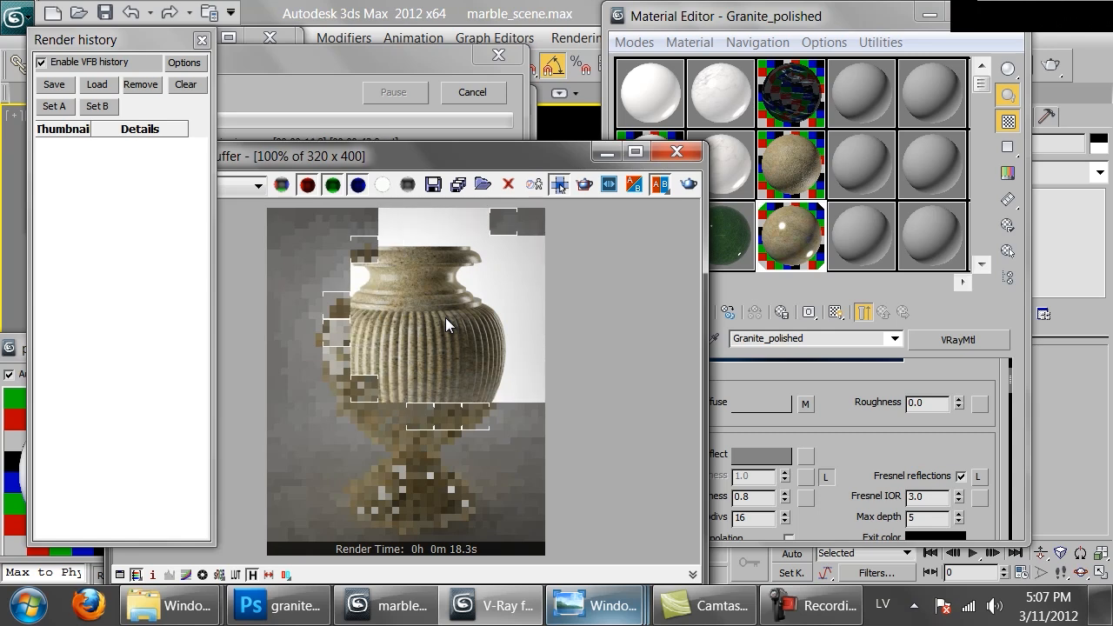
scroll(446, 325, up, 1)
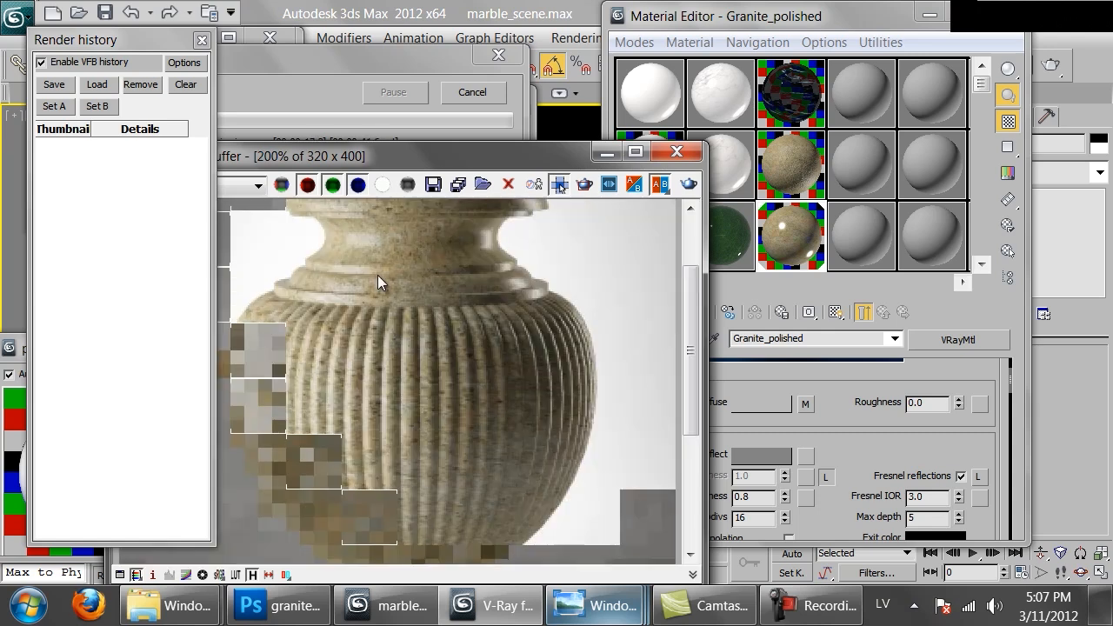
scroll(383, 286, down, 1)
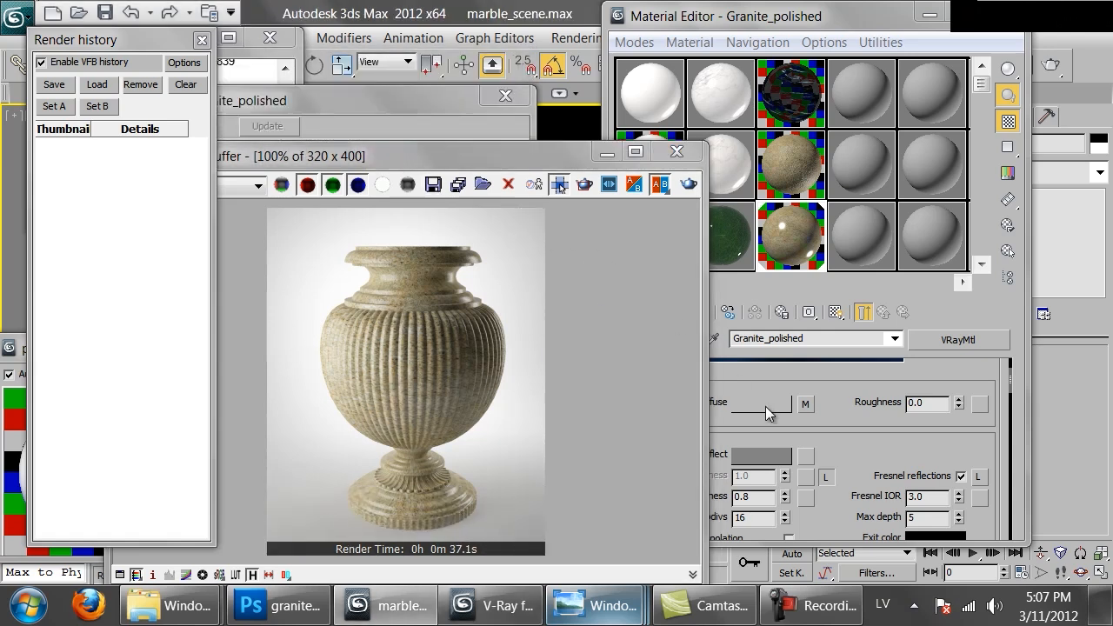
Set Granite_polished's reflection glossiness to 0.7
mouse_move(853, 438)
mouse_down()
mouse_move(857, 428)
mouse_move(876, 454)
mouse_move(872, 441)
mouse_up()
drag(753, 502, 745, 502)
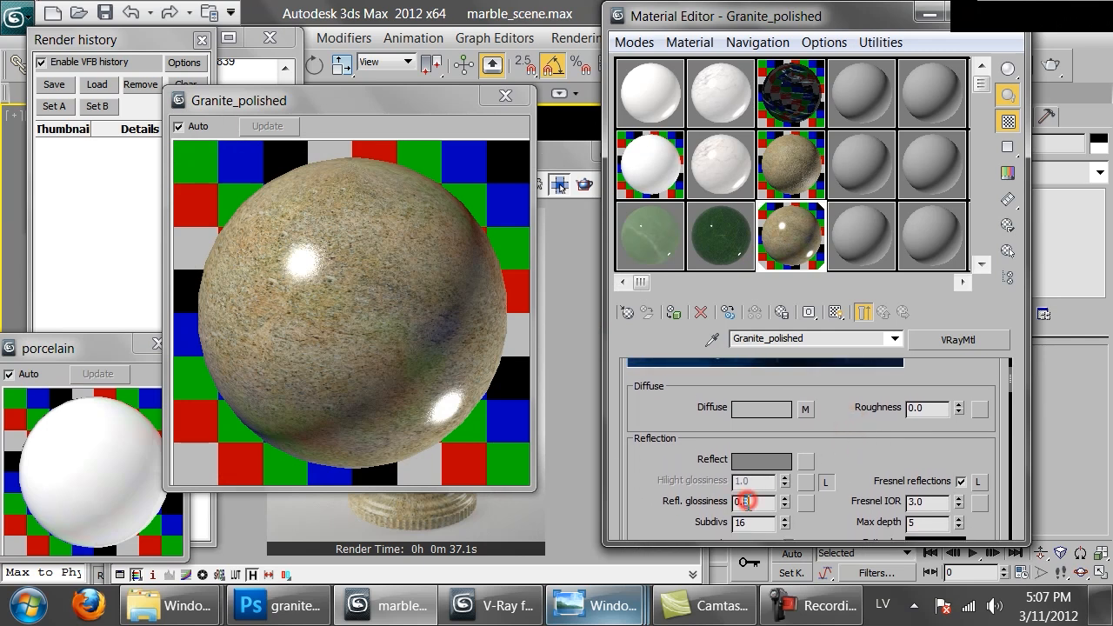
text(7)
key(Return)
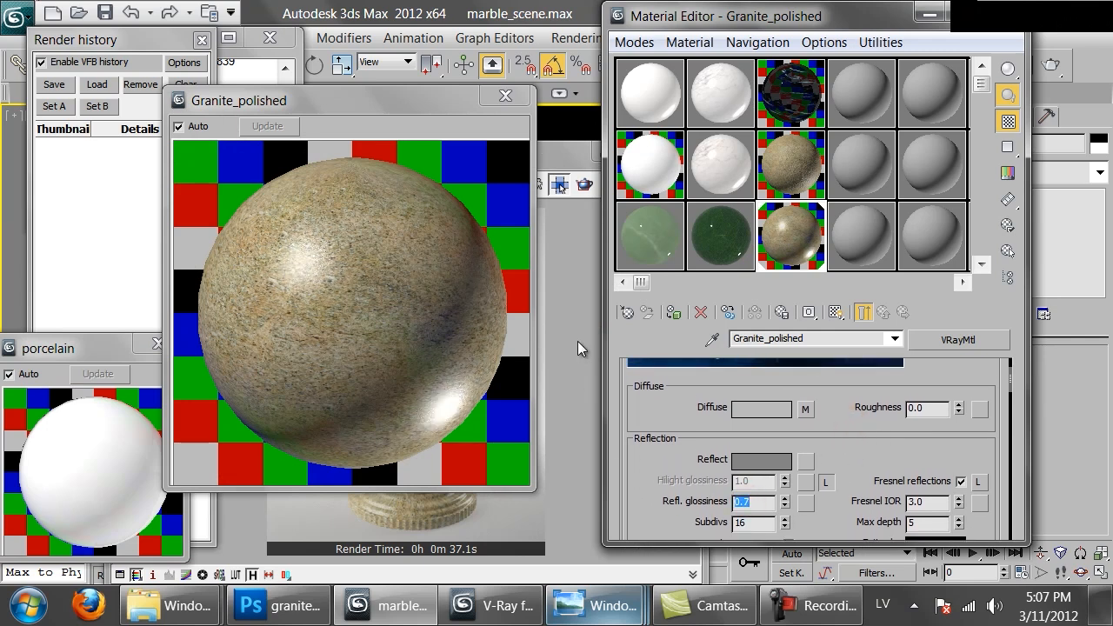
Render the vase with the 0.7 glossiness and examine the reflections around its neck at 200%
click(513, 529)
click(688, 183)
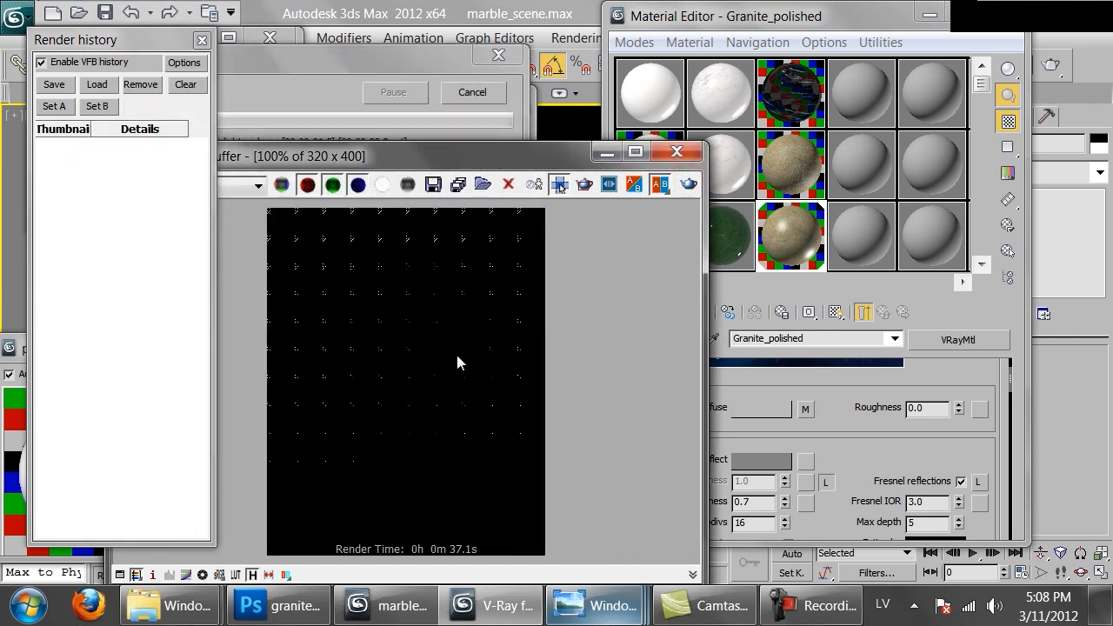
scroll(423, 337, down, 1)
scroll(423, 336, up, 1)
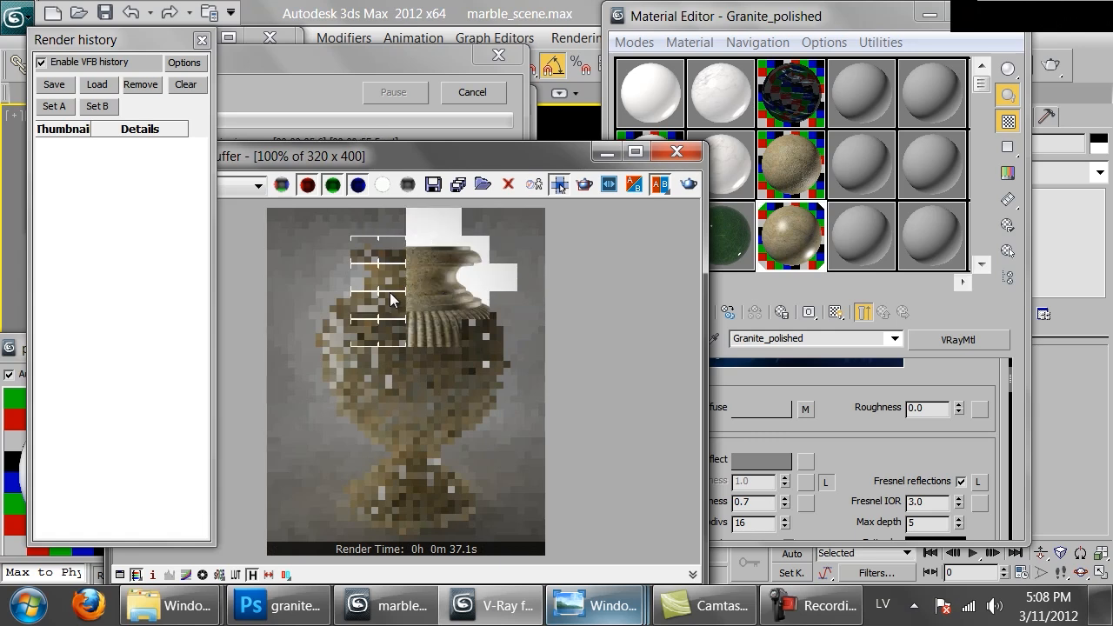
scroll(415, 279, up, 1)
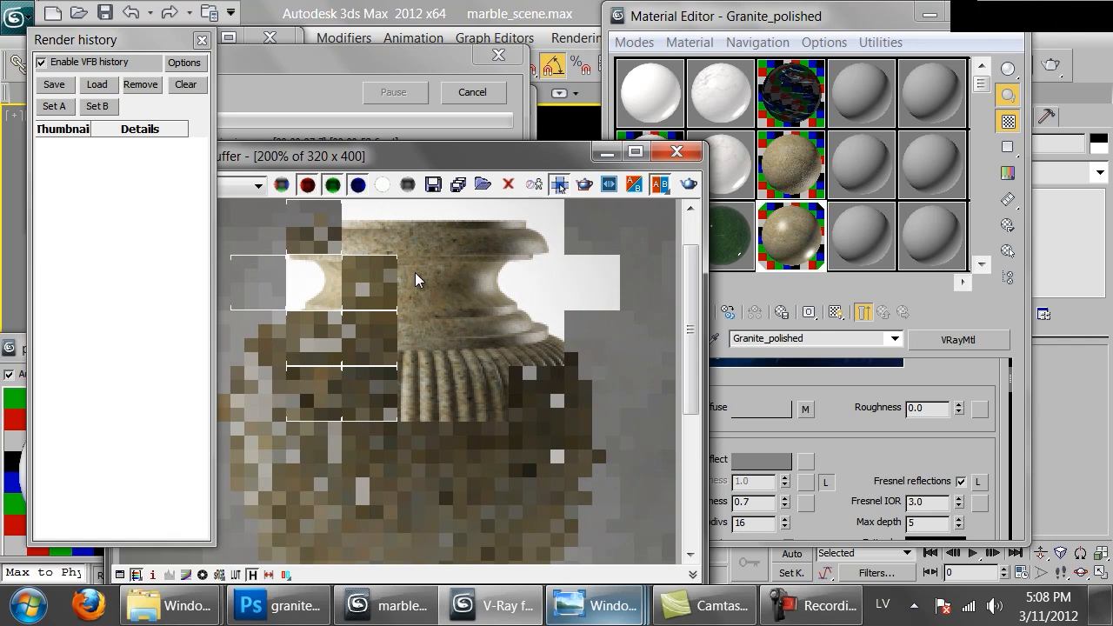
scroll(434, 318, down, 1)
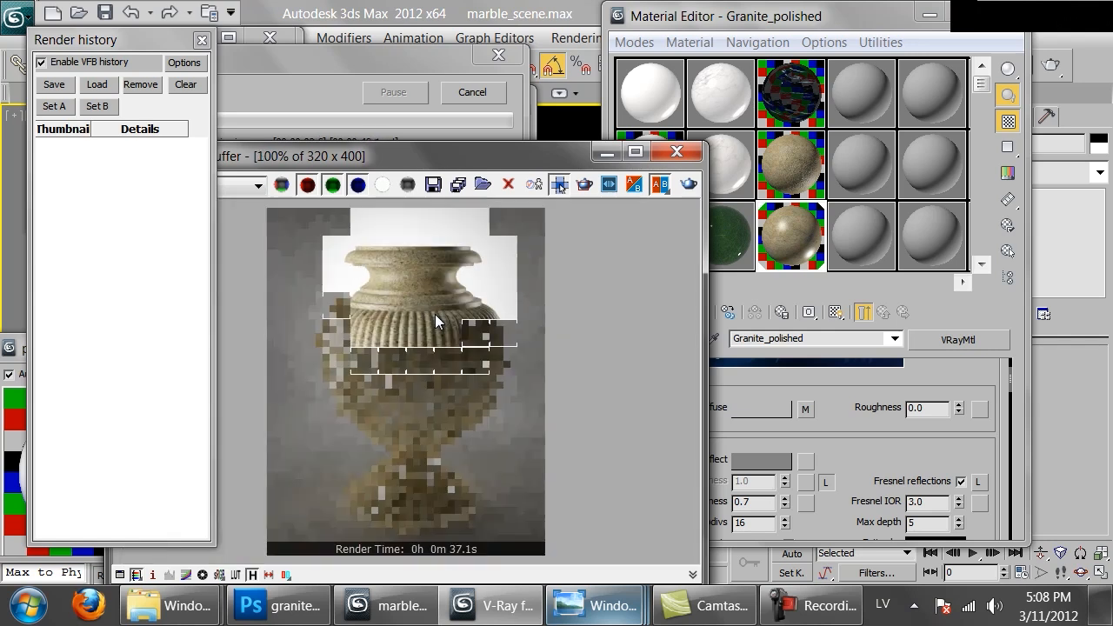